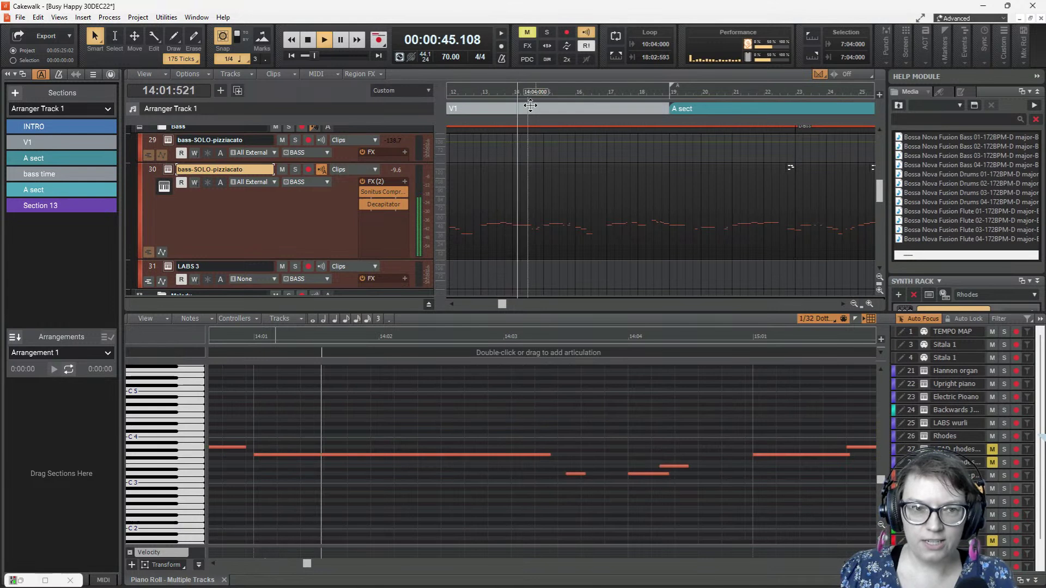
- Play the song through to its end while making the track area taller and narrowing the track headers to widen the clips area
{"action": "left_click", "coordinate": [340, 40]}
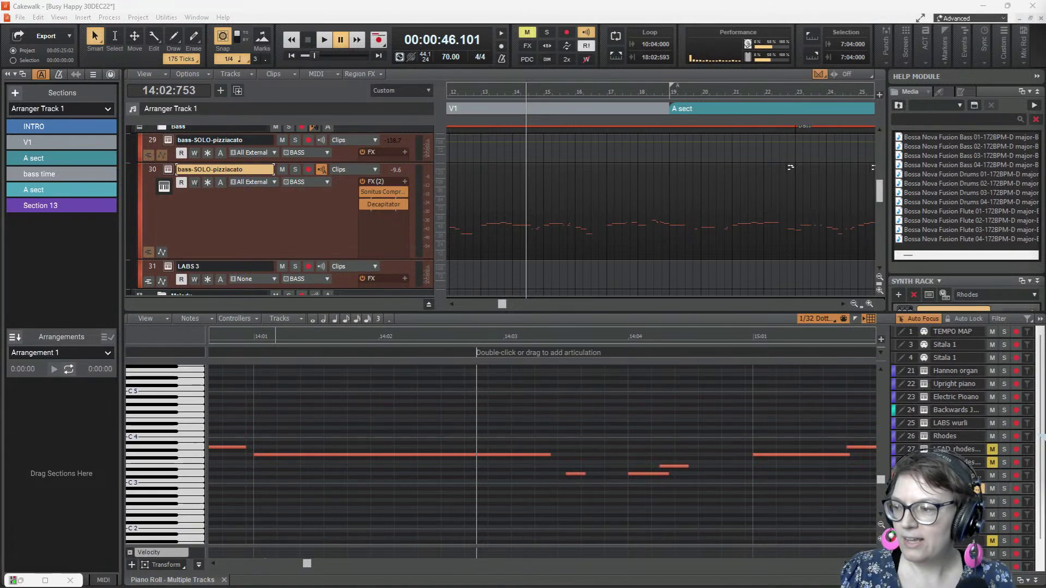
{"action": "left_click", "coordinate": [325, 39]}
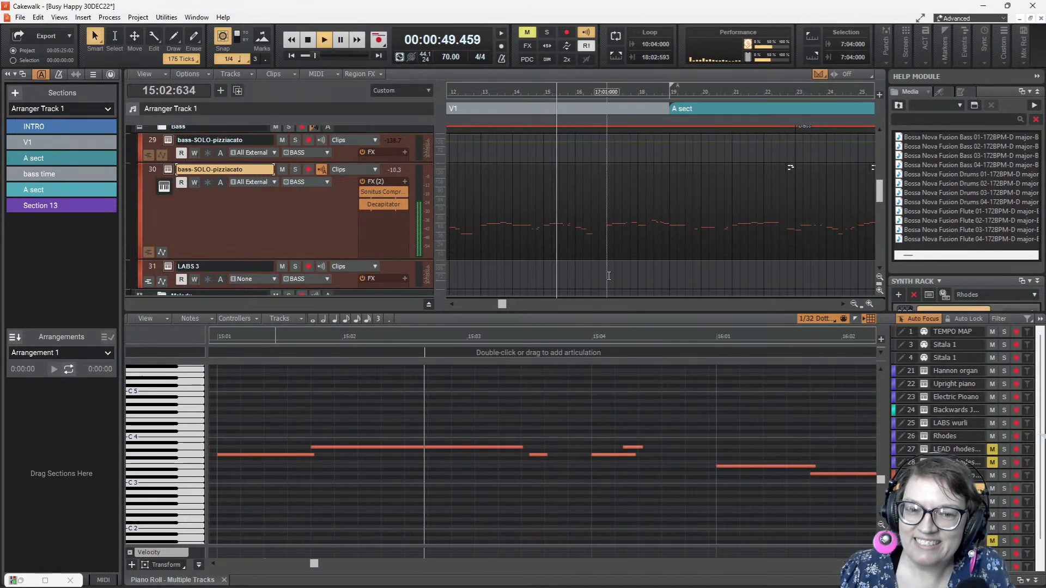
{"action": "left_click_drag", "start_coordinate": [624, 320], "coordinate": [638, 396]}
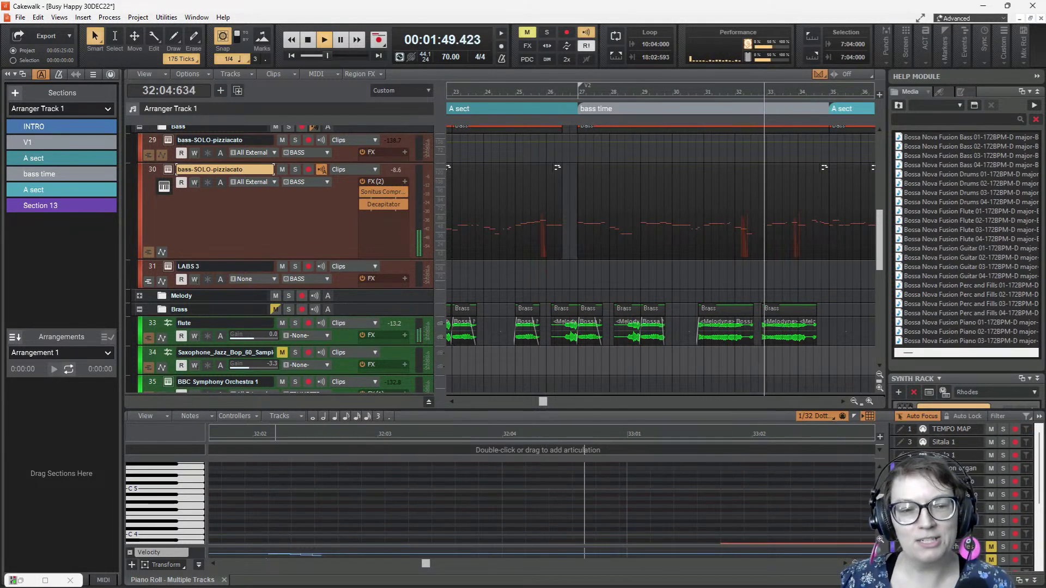
{"action": "scroll", "coordinate": [650, 279], "scroll_direction": "up", "scroll_amount": 3}
{"action": "scroll", "coordinate": [651, 279], "scroll_direction": "up", "scroll_amount": 8}
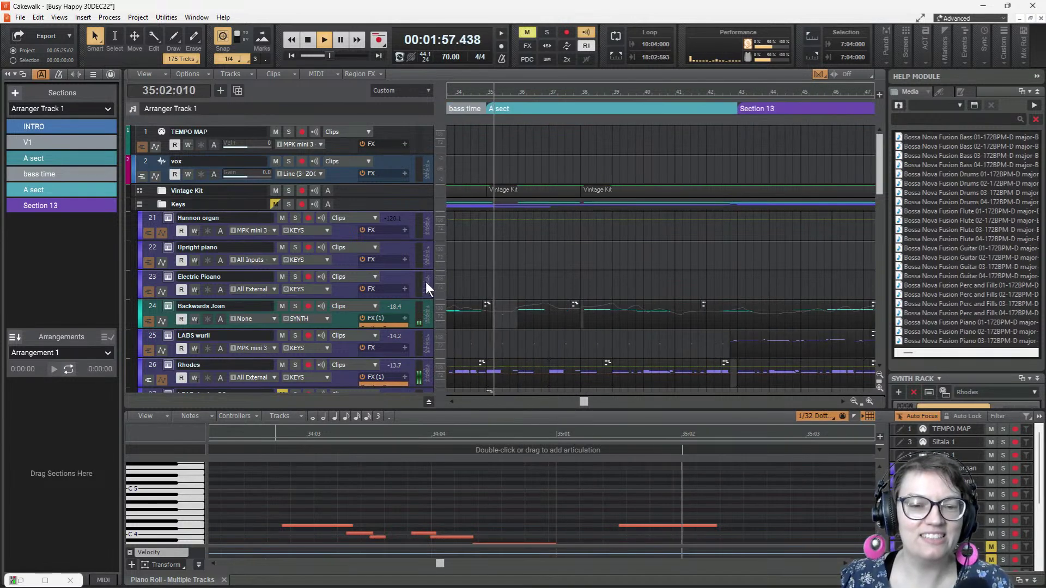
{"action": "left_click_drag", "start_coordinate": [435, 291], "coordinate": [310, 292]}
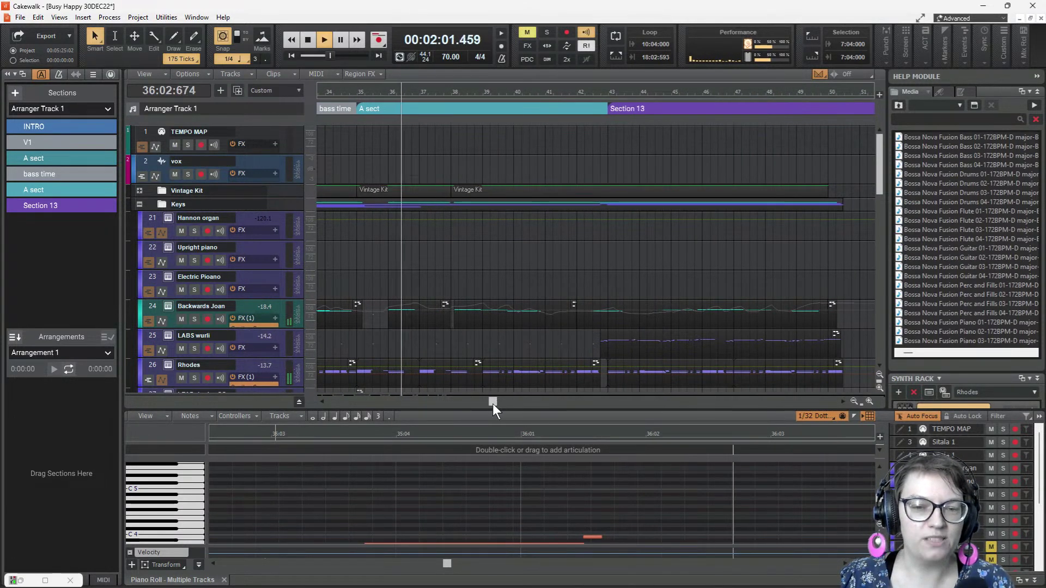
{"action": "left_click_drag", "start_coordinate": [492, 404], "coordinate": [492, 345]}
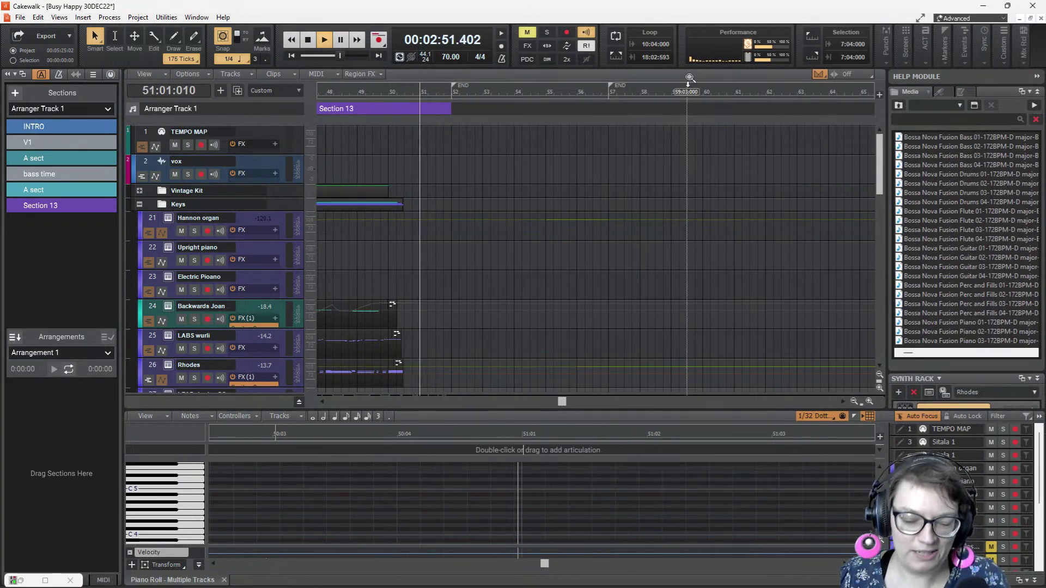
{"action": "key", "text": "space"}
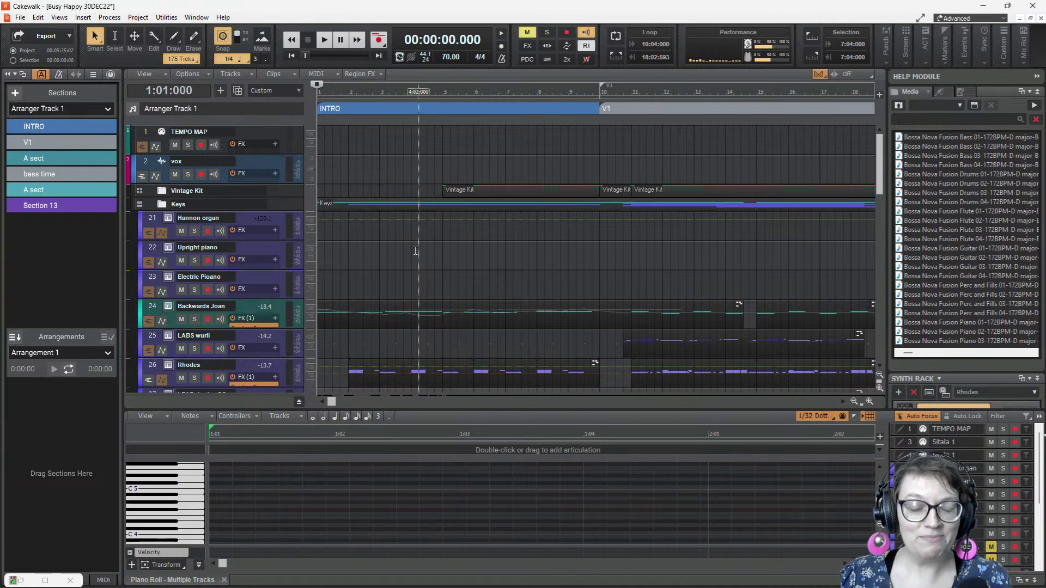
- Set the playhead to 11:01 at the bass entry and inspect the sforzando instrument on track 30, closing its window when finished
{"action": "scroll", "coordinate": [399, 262], "scroll_direction": "down", "scroll_amount": 5}
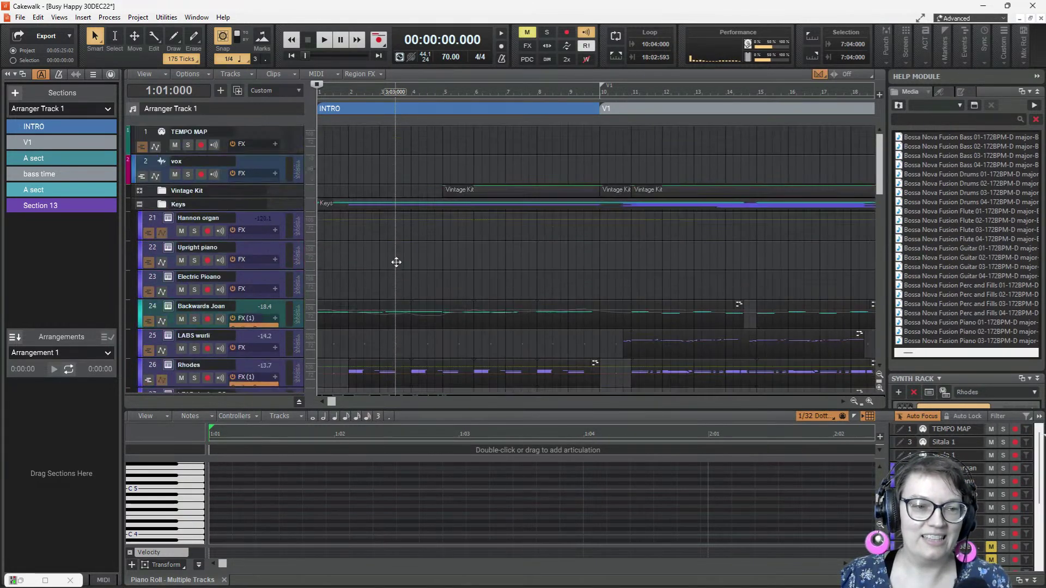
{"action": "scroll", "coordinate": [394, 265], "scroll_direction": "down", "scroll_amount": 3}
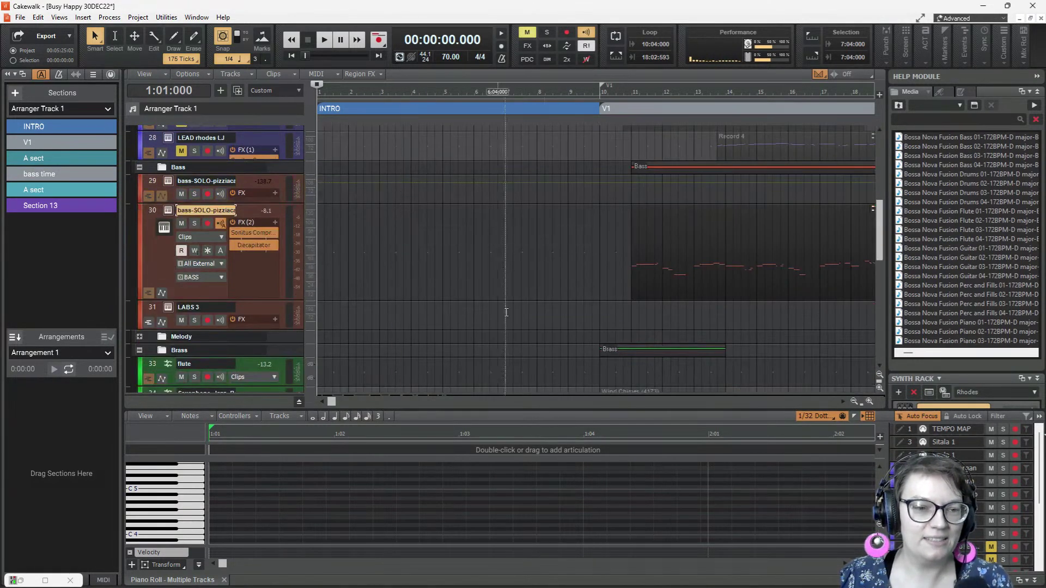
{"action": "left_click", "coordinate": [625, 326]}
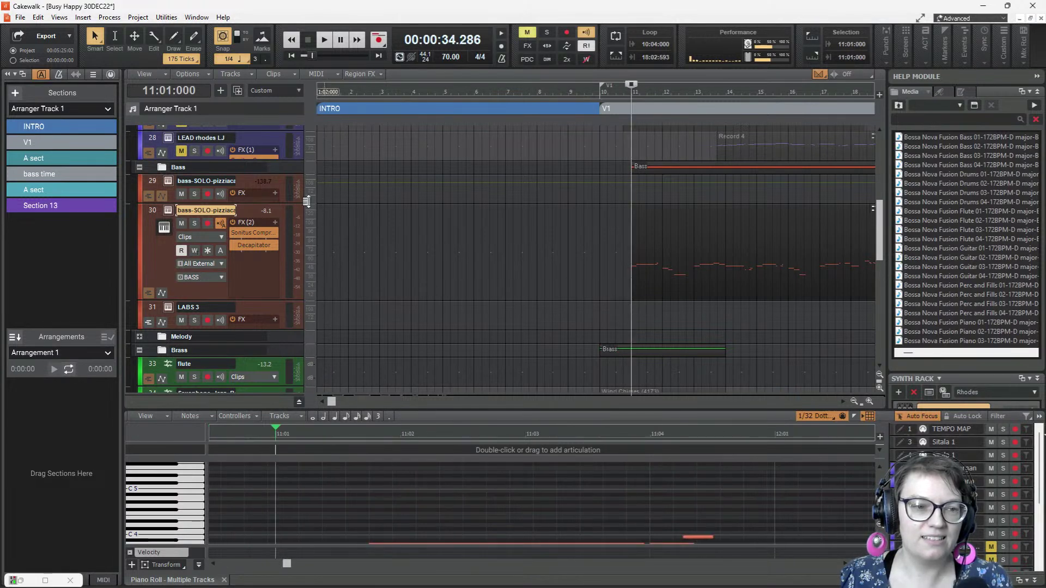
{"action": "left_click", "coordinate": [168, 210]}
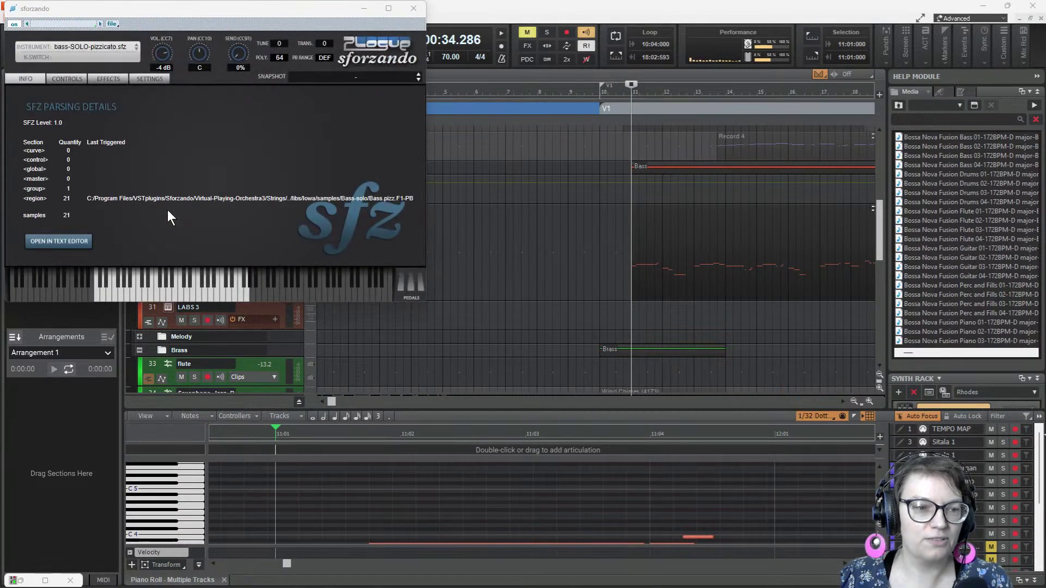
{"action": "left_click_drag", "start_coordinate": [244, 14], "coordinate": [483, 74]}
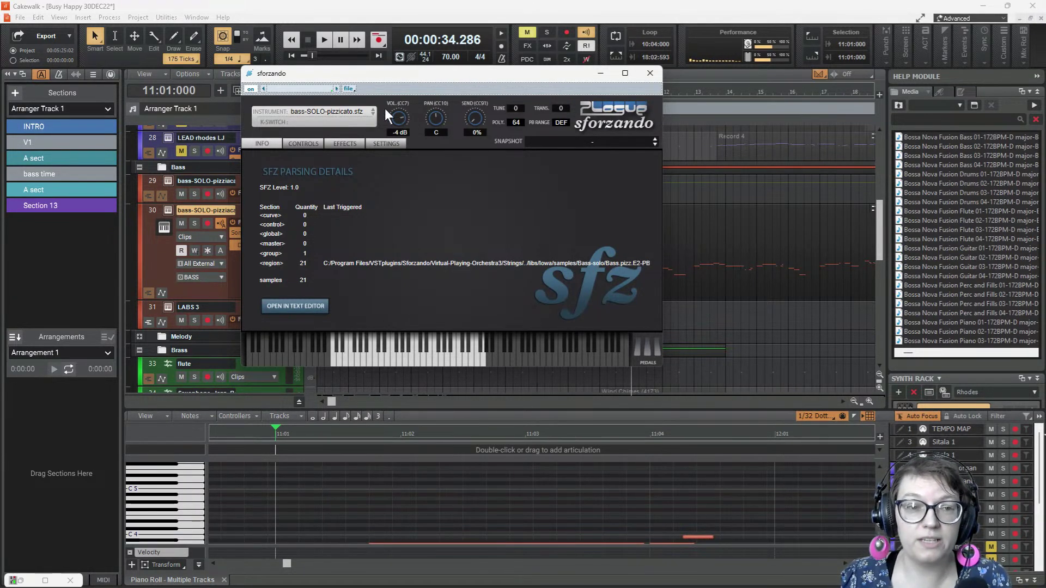
{"action": "left_click", "coordinate": [650, 73]}
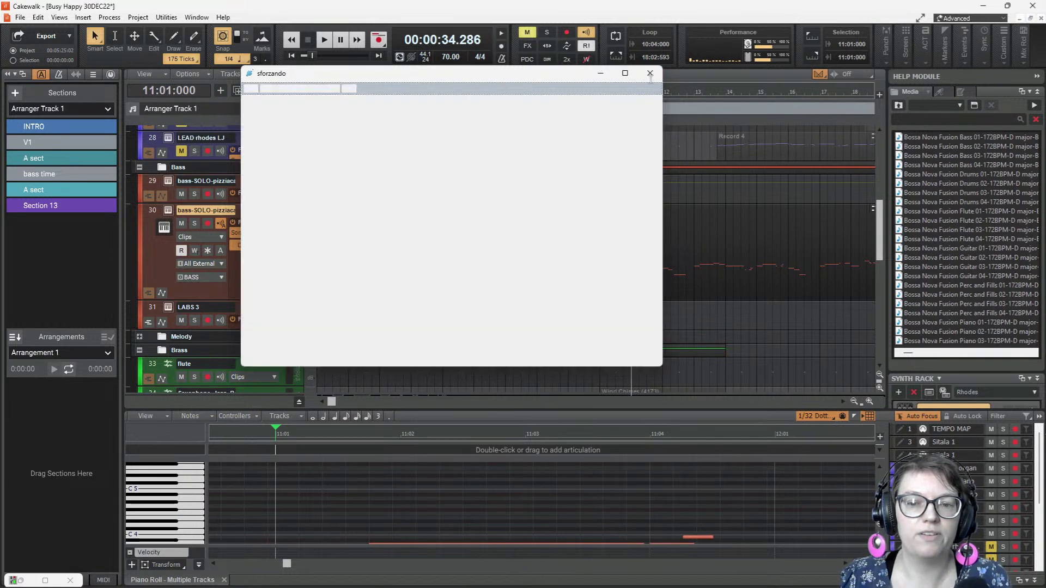
- Play the bass line from 11:01 and move the playhead to 25:03, selecting the track 30 clip that starts at bar 23
{"action": "key", "text": "space"}
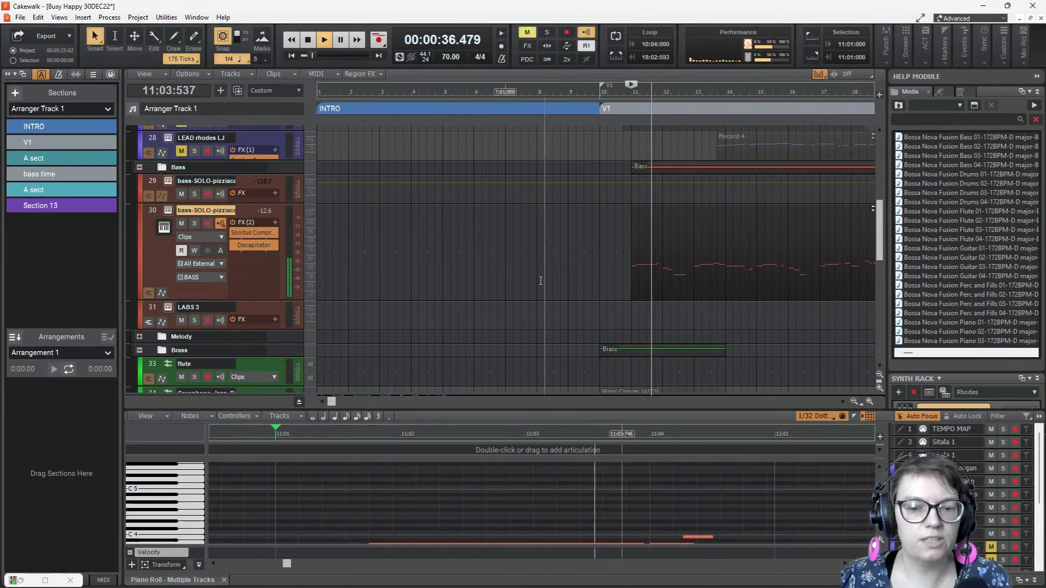
{"action": "scroll", "coordinate": [766, 246], "scroll_direction": "right", "scroll_amount": 5}
{"action": "scroll", "coordinate": [766, 246], "scroll_direction": "right", "scroll_amount": 5}
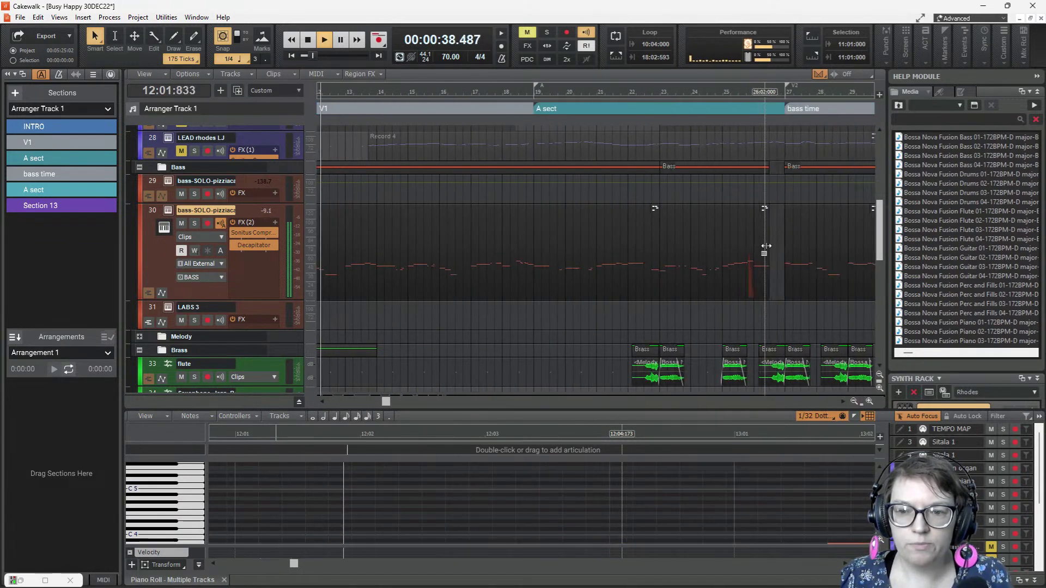
{"action": "scroll", "coordinate": [735, 305], "scroll_direction": "right", "scroll_amount": 1}
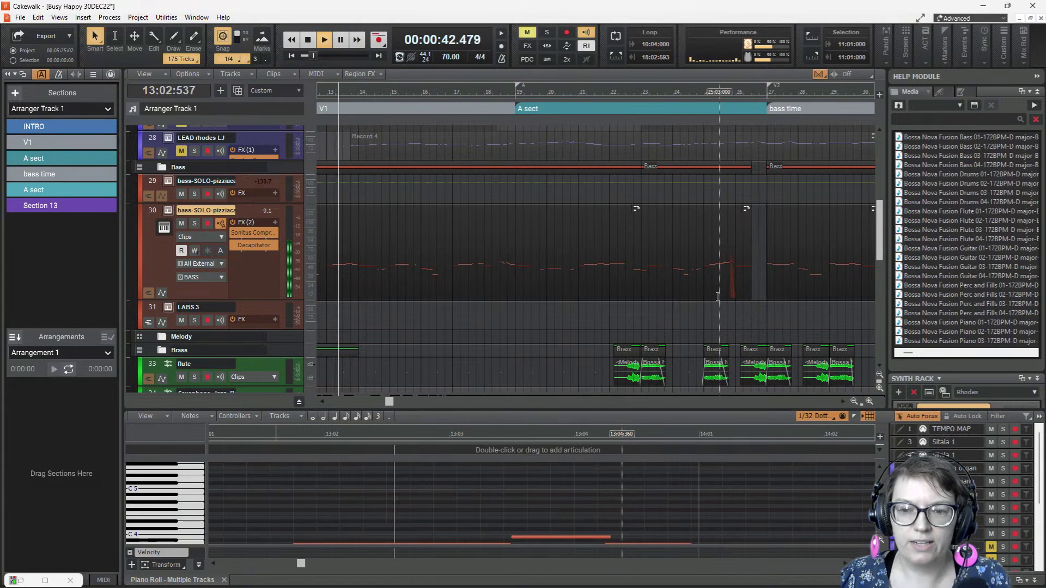
{"action": "left_click", "coordinate": [725, 297]}
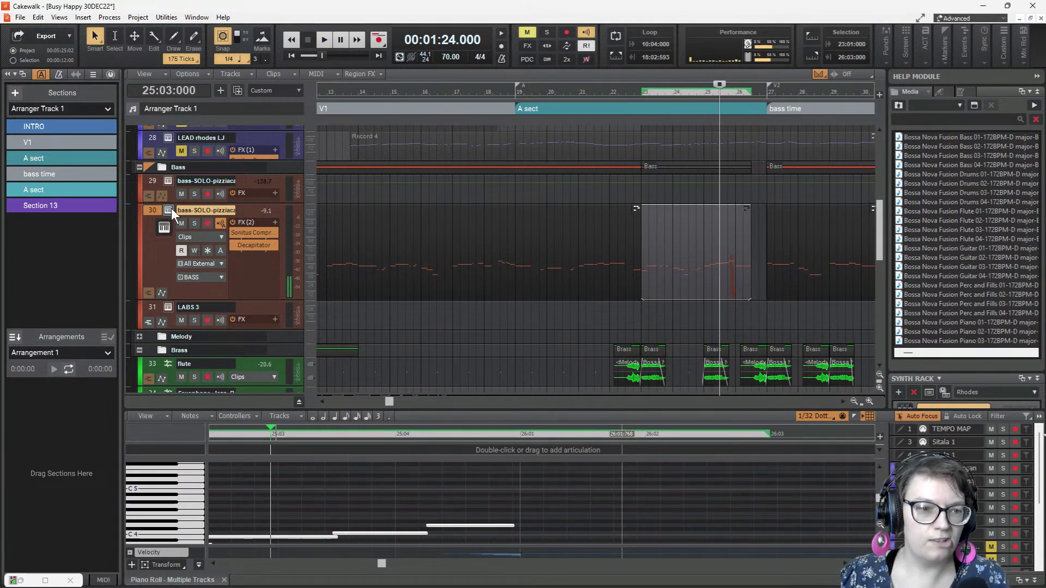
- Audition the bass passage from 25:03 with track 30 soloed, and again unsoloed in the full mix
{"action": "left_click", "coordinate": [194, 224]}
{"action": "key", "text": "space"}
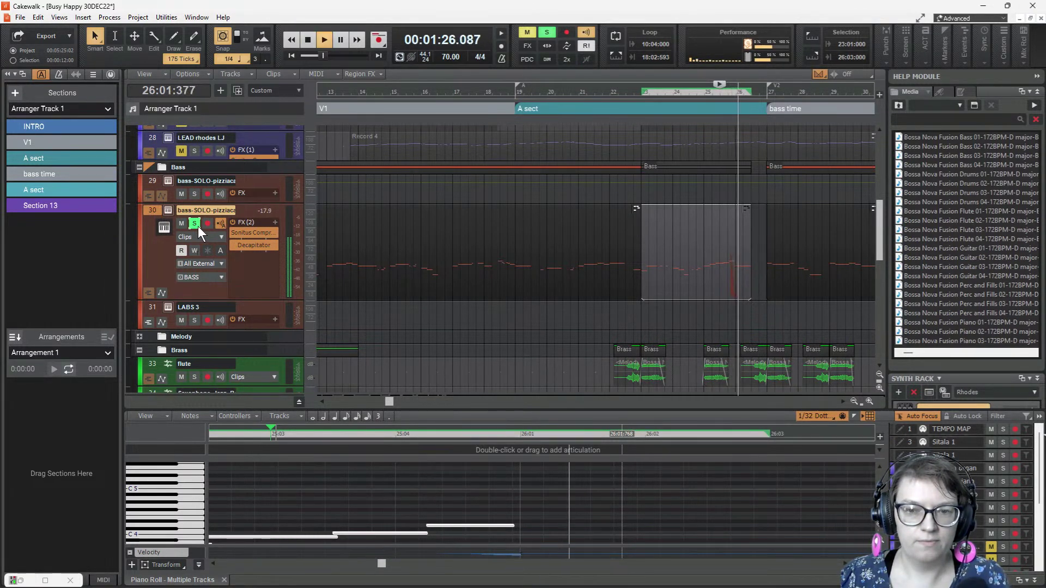
{"action": "key", "text": "space"}
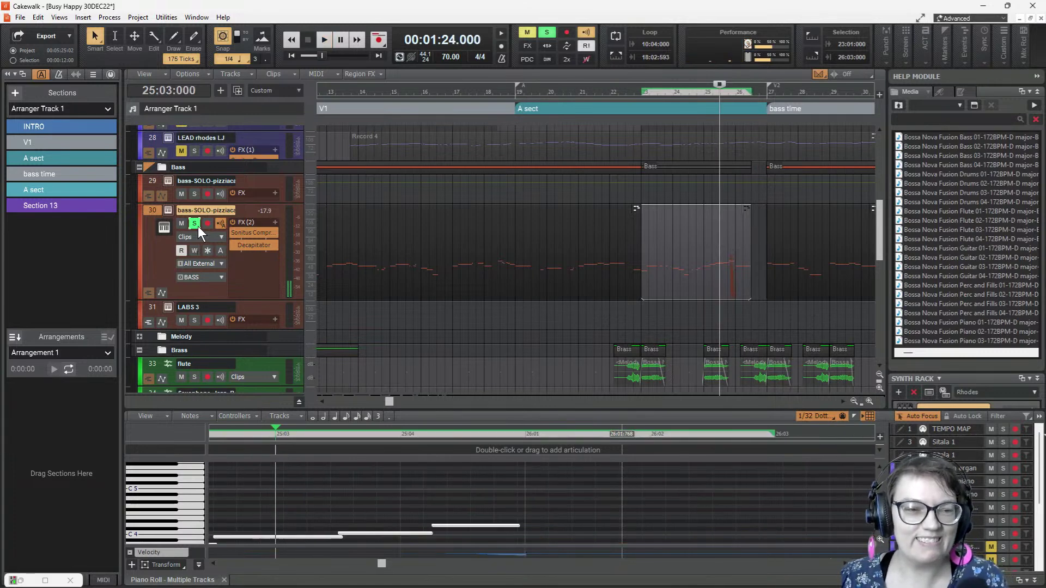
{"action": "left_click", "coordinate": [194, 224]}
{"action": "key", "text": "space"}
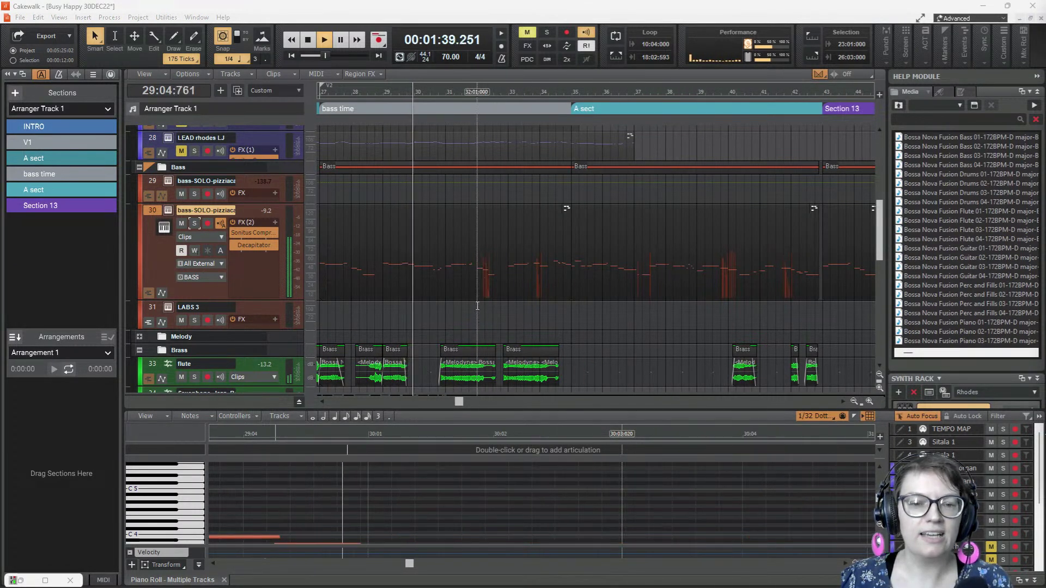
- Solo bass track 30 and listen to its slides from 32:01
{"action": "left_click", "coordinate": [195, 223]}
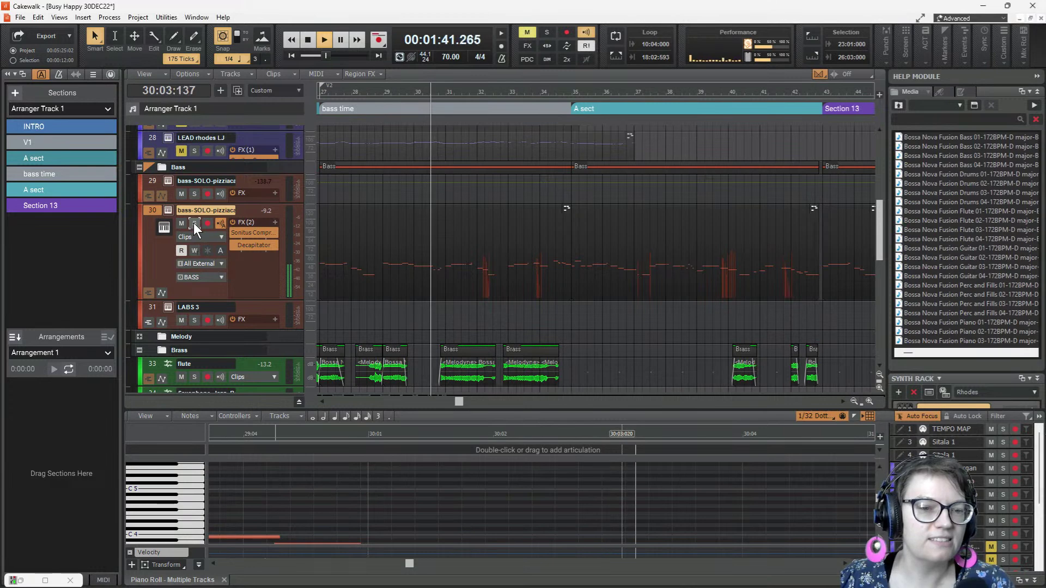
{"action": "left_click", "coordinate": [478, 307]}
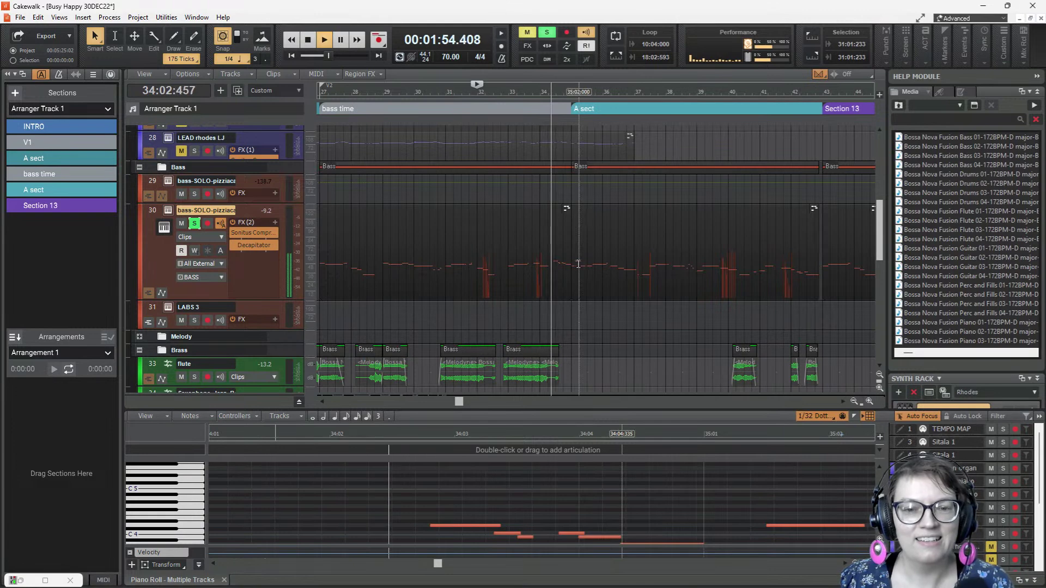
{"action": "key", "text": "space"}
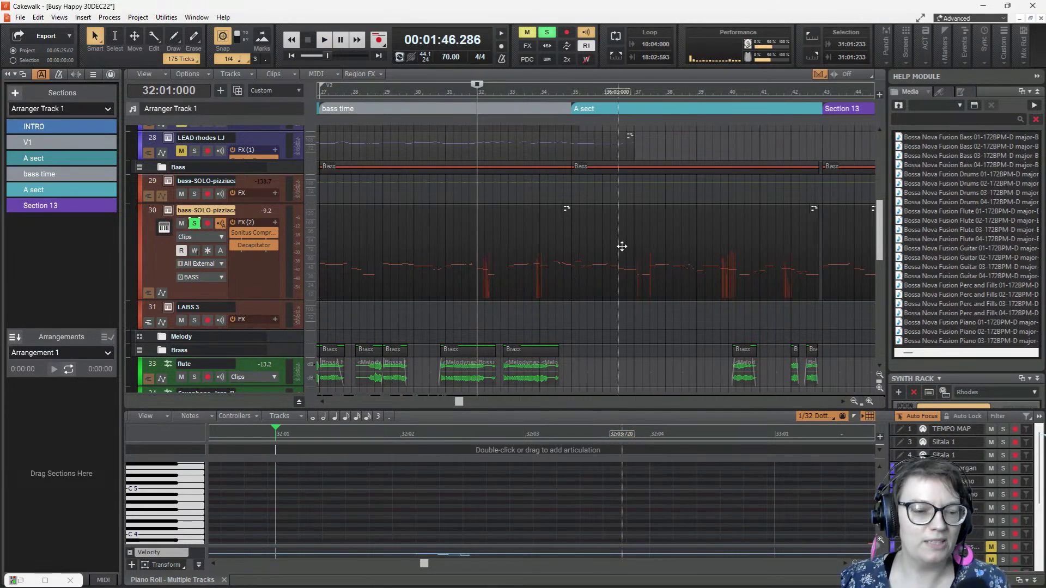
- Show the bass notes around bar 32 in the piano roll and enlarge the piano roll area
{"action": "left_click", "coordinate": [489, 244]}
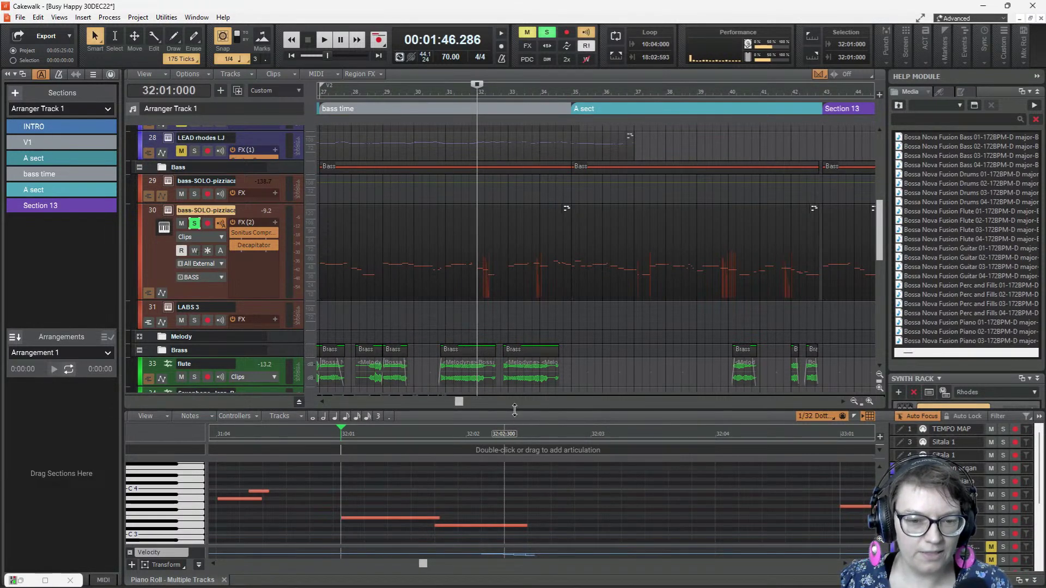
{"action": "left_click_drag", "start_coordinate": [515, 409], "coordinate": [517, 316]}
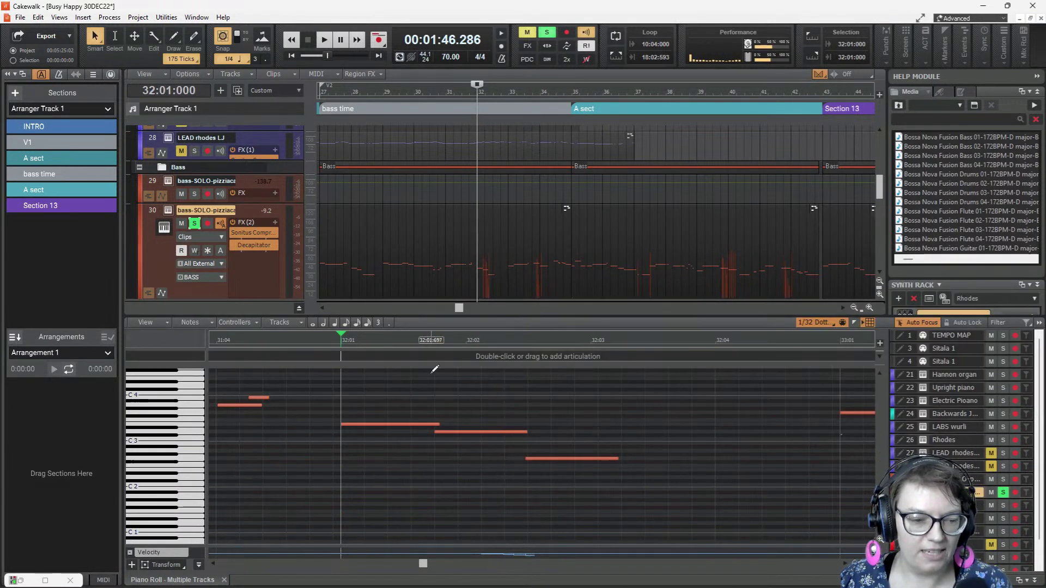
{"action": "left_click", "coordinate": [490, 225]}
{"action": "left_click", "coordinate": [491, 226]}
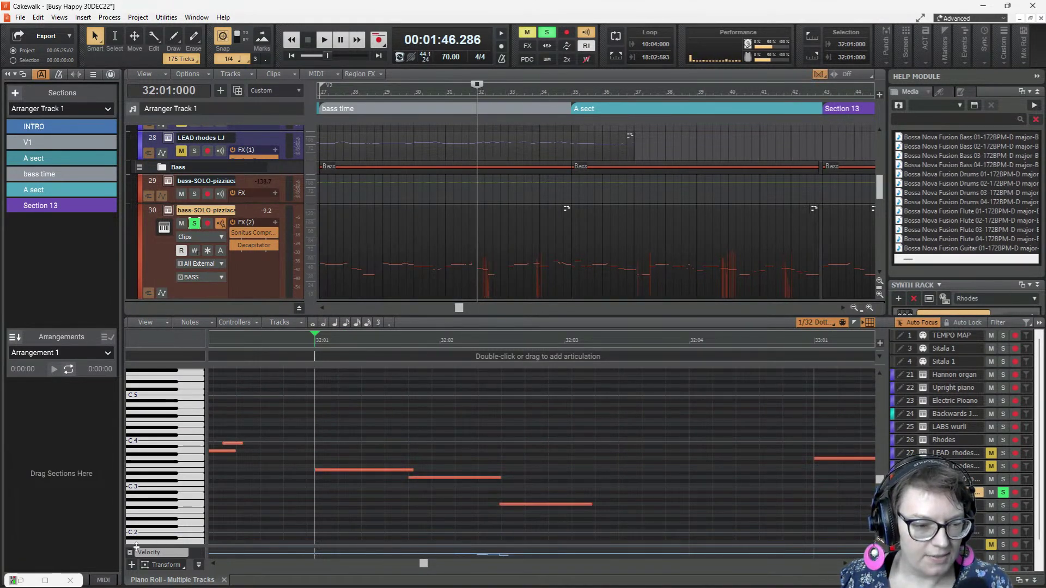
- Switch the piano roll's controller lane from Velocity to Wheel (Chan: 1) with the Transform tool active, and expand the lane's height
{"action": "left_click", "coordinate": [162, 565]}
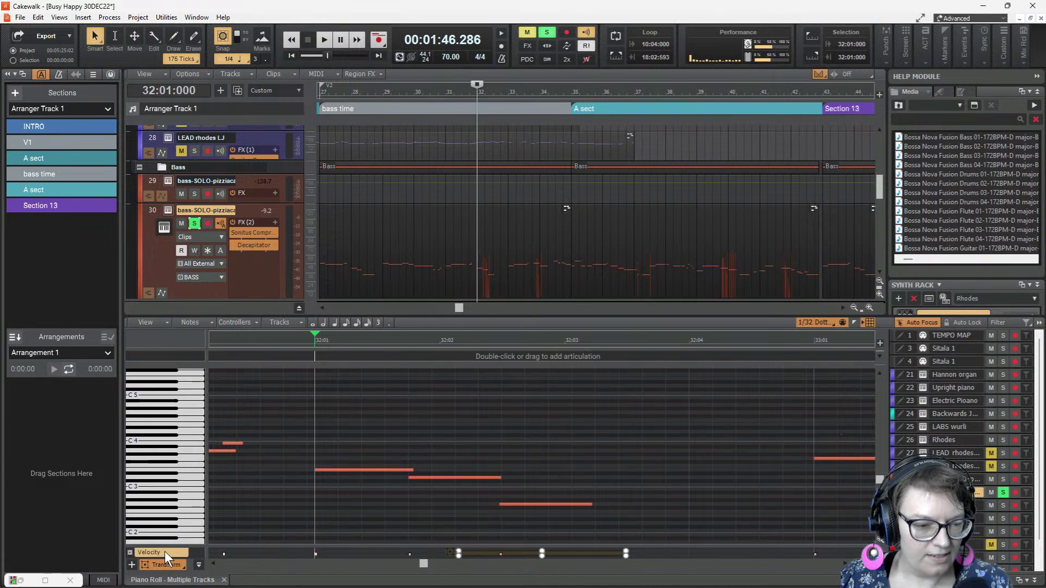
{"action": "scroll", "coordinate": [129, 553], "scroll_direction": "down", "scroll_amount": 1}
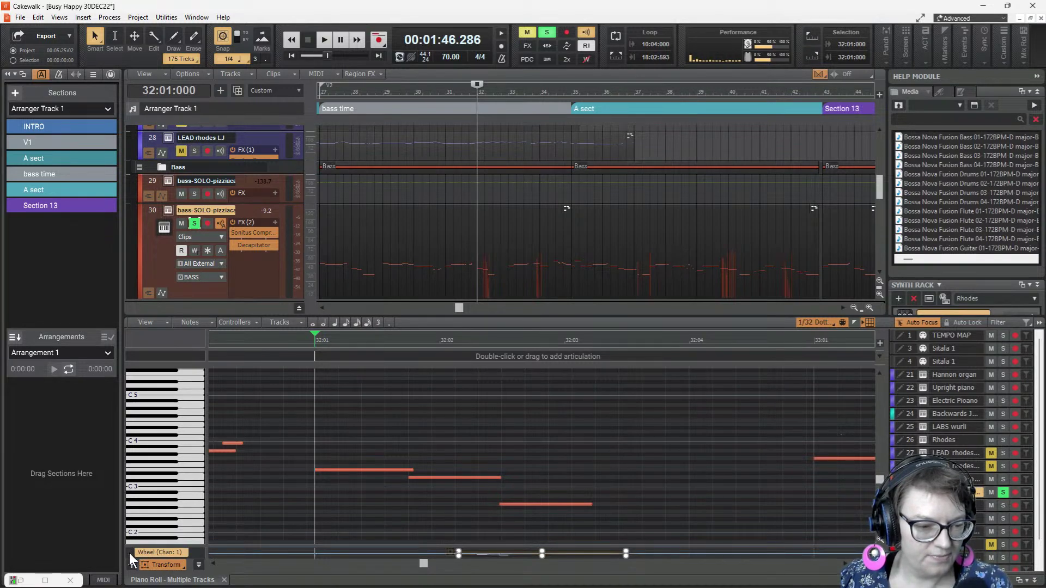
{"action": "left_click_drag", "start_coordinate": [256, 547], "coordinate": [267, 397]}
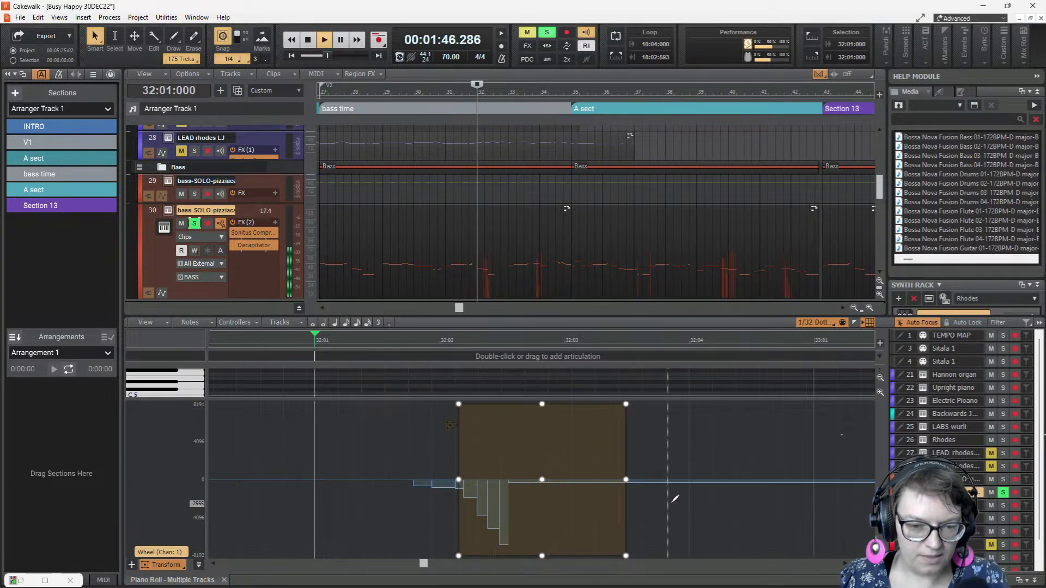
- Listen to the soloed bass from 32:01 while following its pitch-wheel events in the controller lane
{"action": "key", "text": "space"}
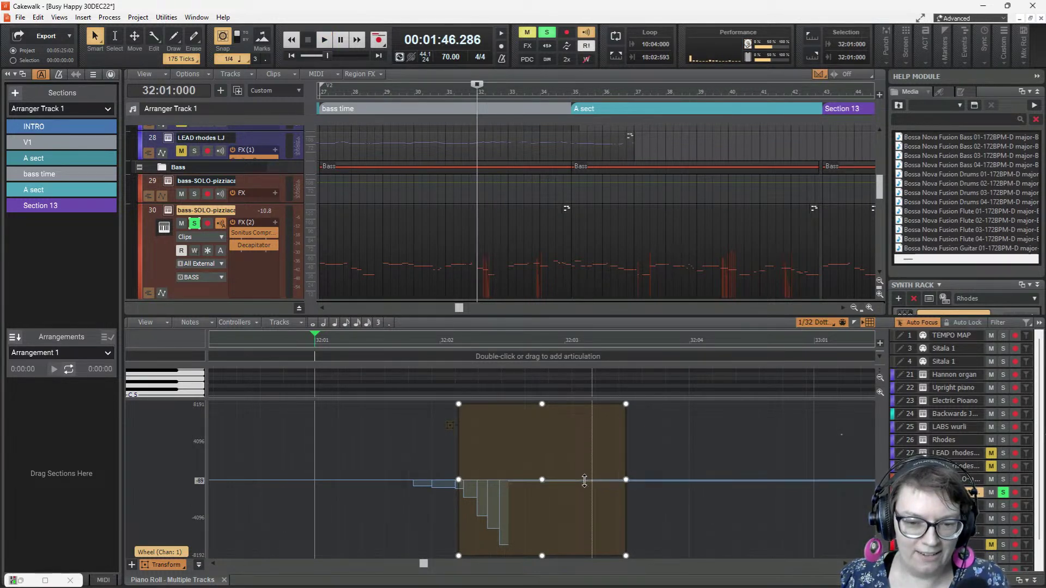
{"action": "key", "text": "space"}
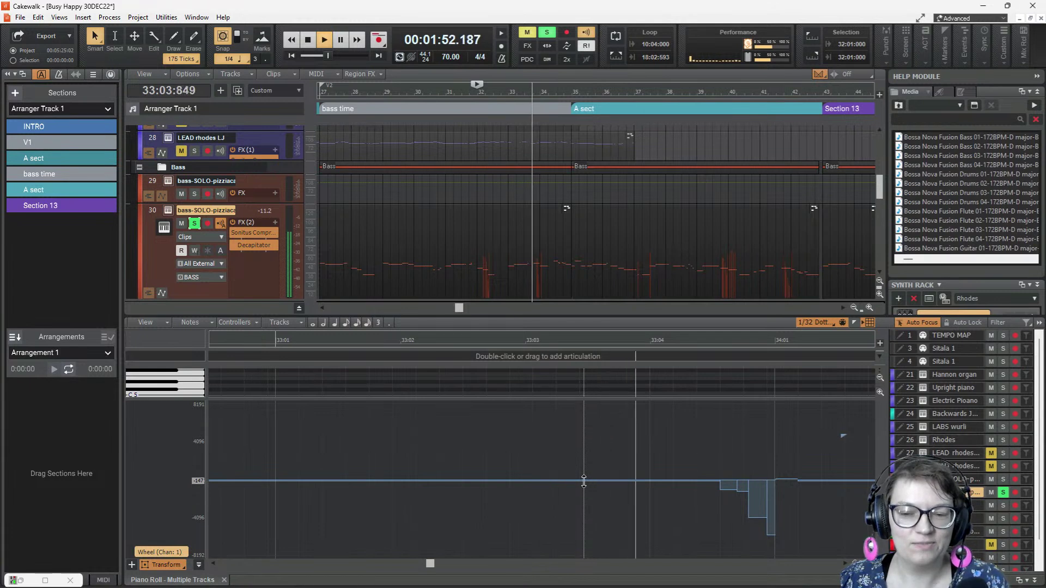
{"action": "key", "text": "space"}
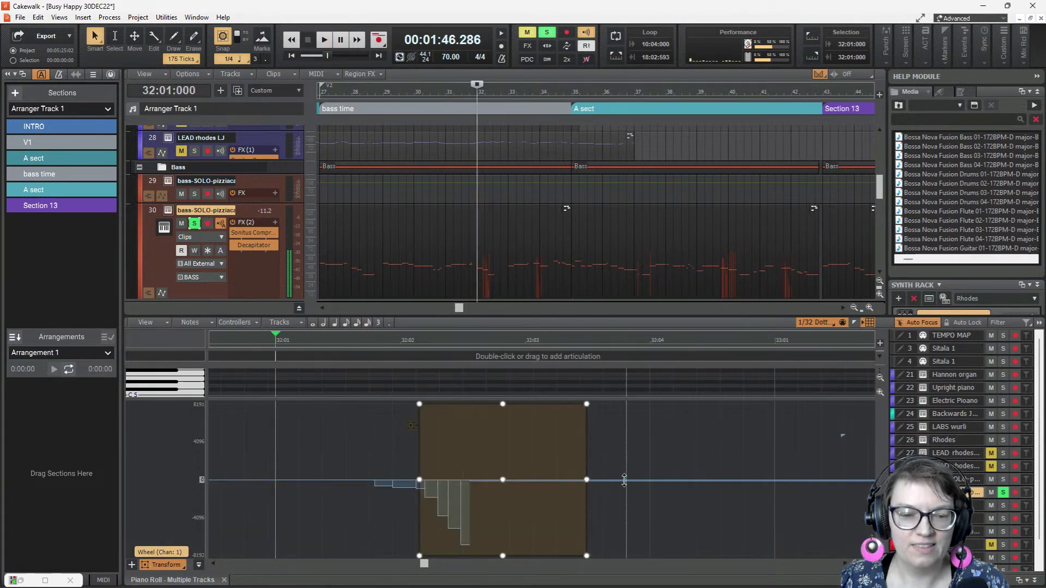
- Lower the second pitch-wheel event of the dip just before 34:01 to about -2320 and play the bass from 32:01
{"action": "scroll", "coordinate": [690, 456], "scroll_direction": "right", "scroll_amount": 6}
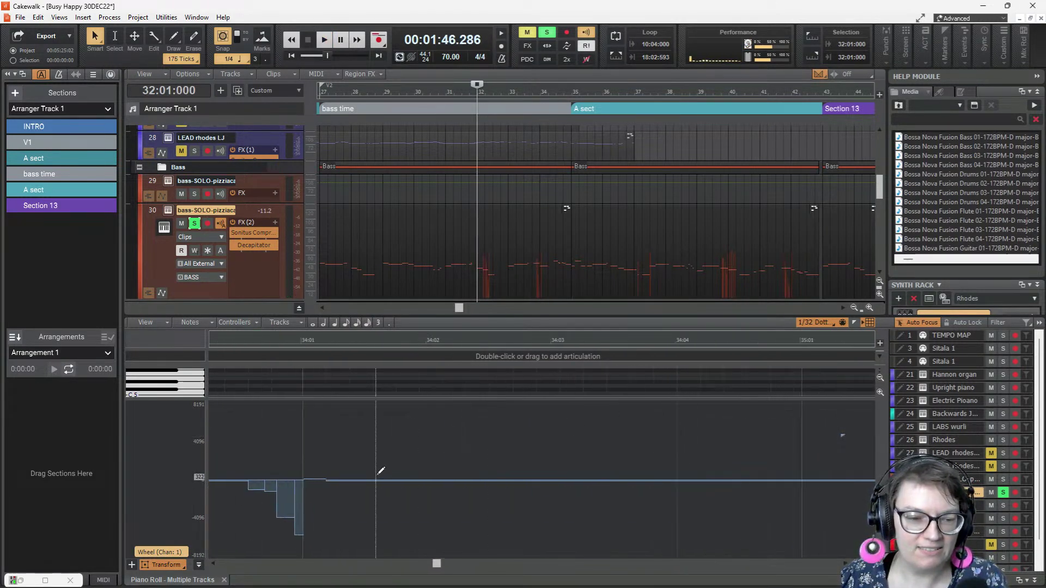
{"action": "left_click_drag", "start_coordinate": [270, 490], "coordinate": [273, 501]}
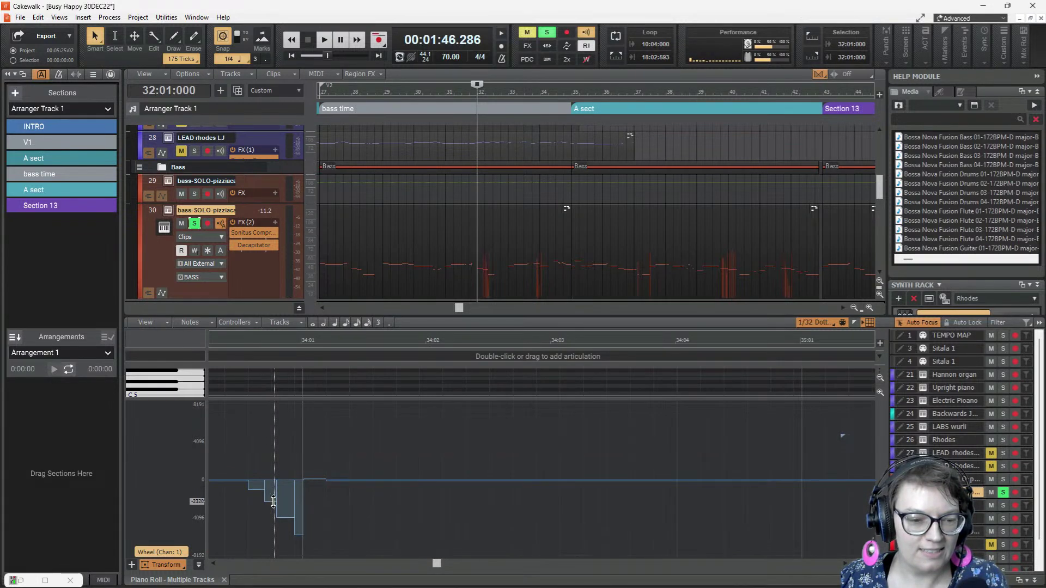
{"action": "key", "text": "space"}
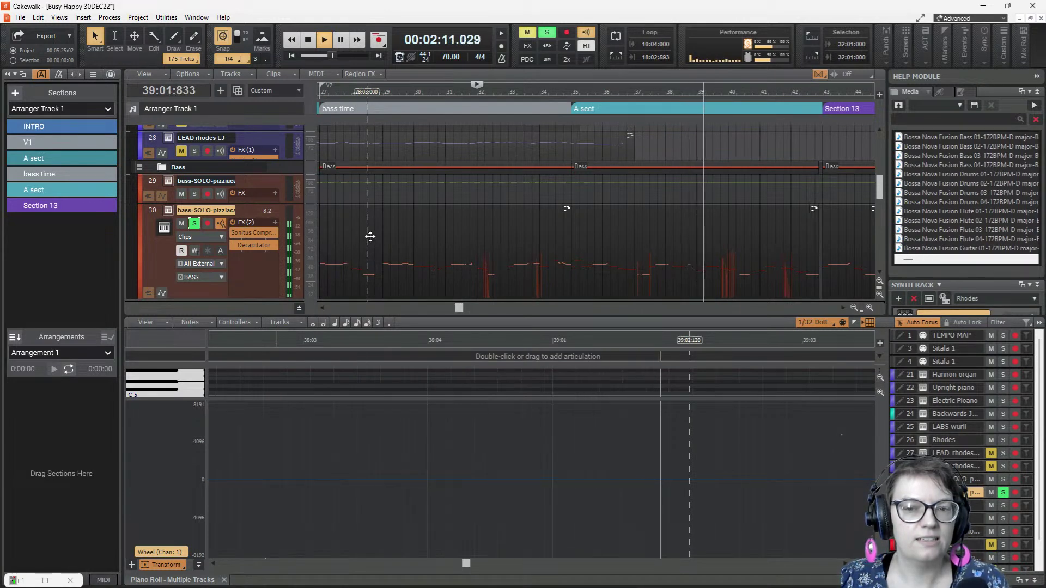
- Move playback to 38:04 and play a short stretch of the soloed bass from there
{"action": "key", "text": "space"}
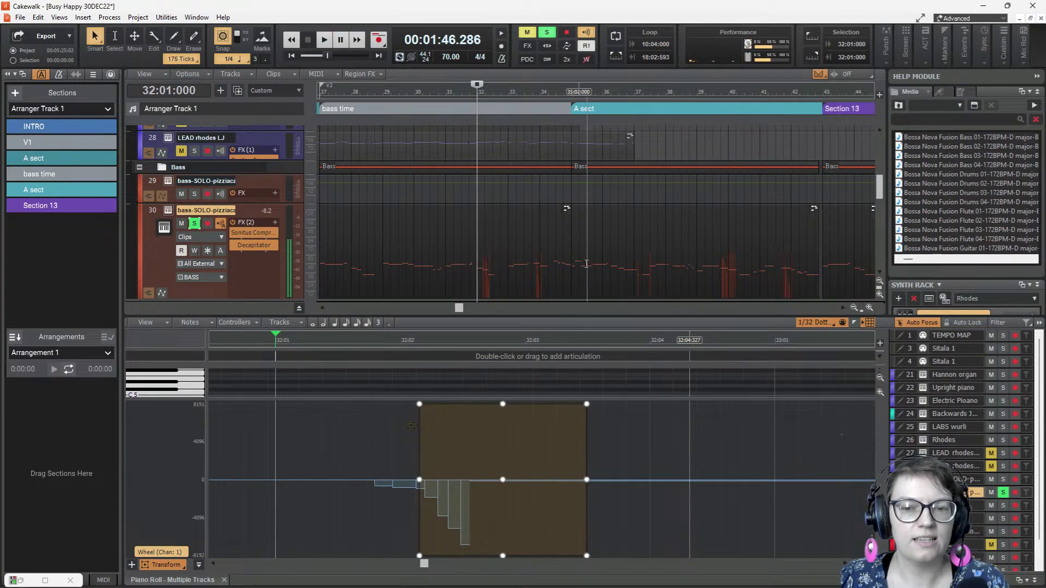
{"action": "left_click", "coordinate": [687, 188]}
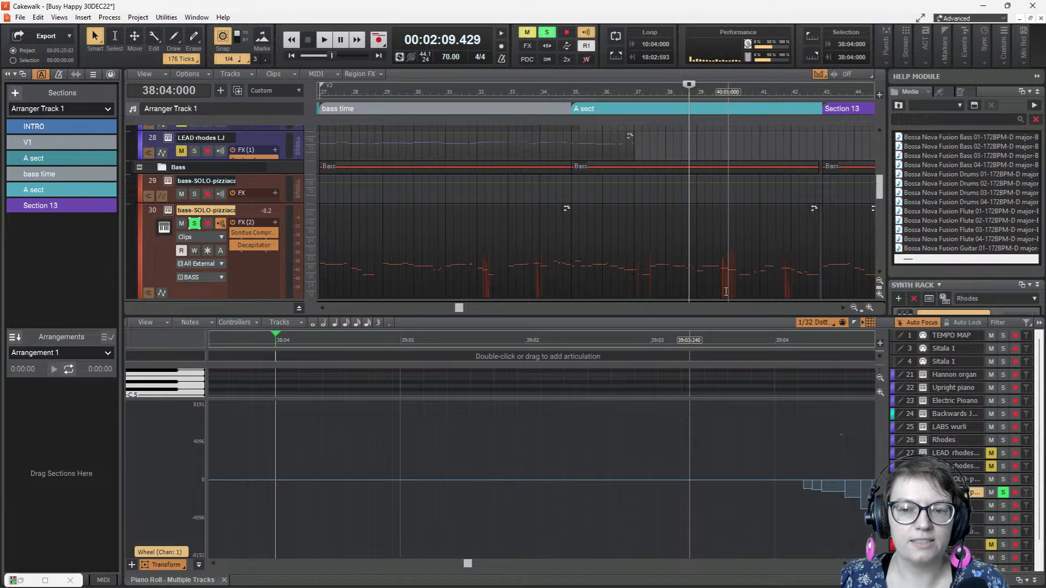
{"action": "key", "text": "space"}
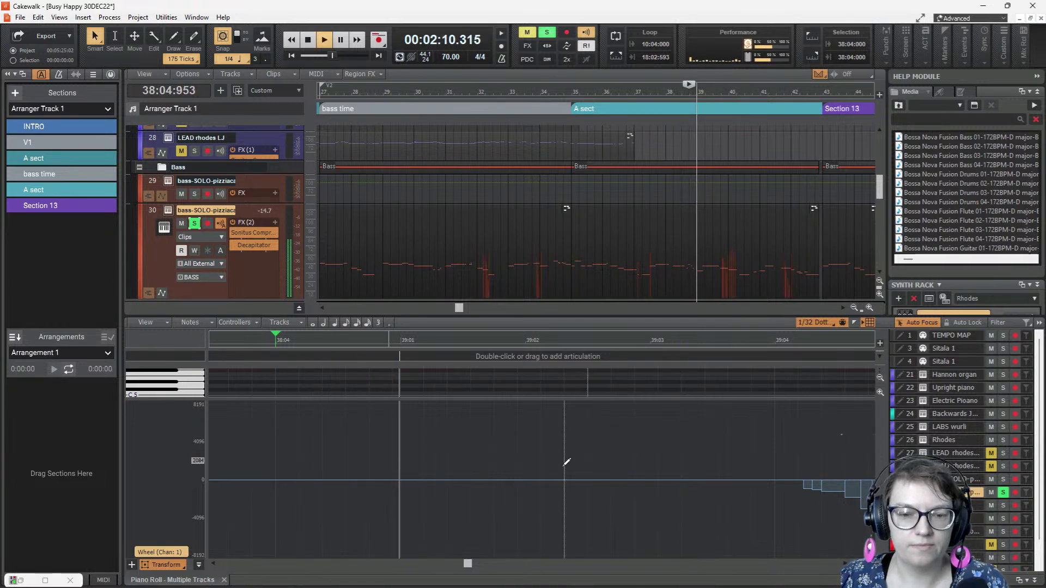
{"action": "key", "text": "space"}
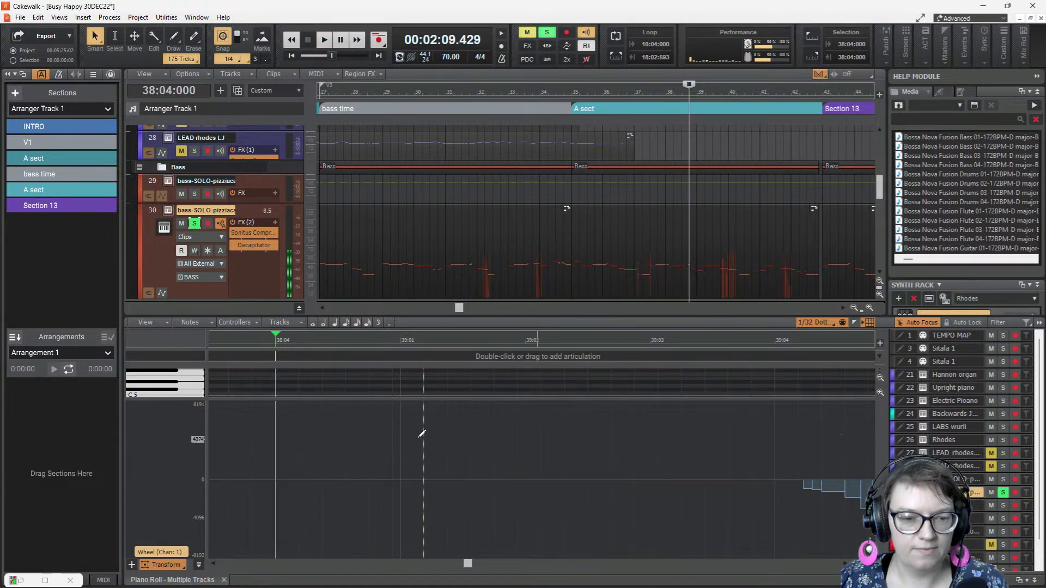
- Unsolo the pizzicato bass on track 30 and briefly play the full mix from 38:04
{"action": "left_click", "coordinate": [194, 222]}
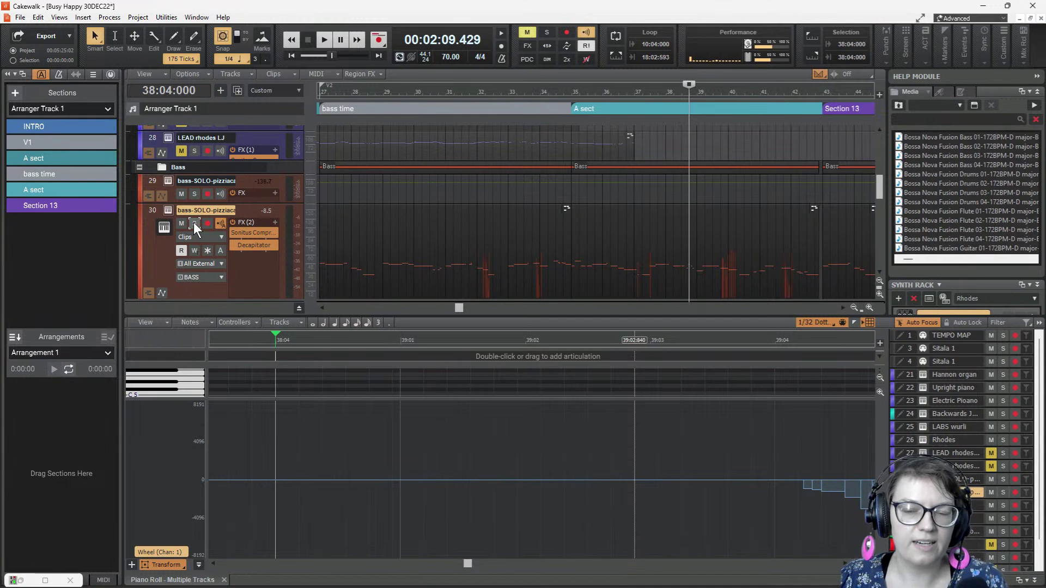
{"action": "key", "text": "space"}
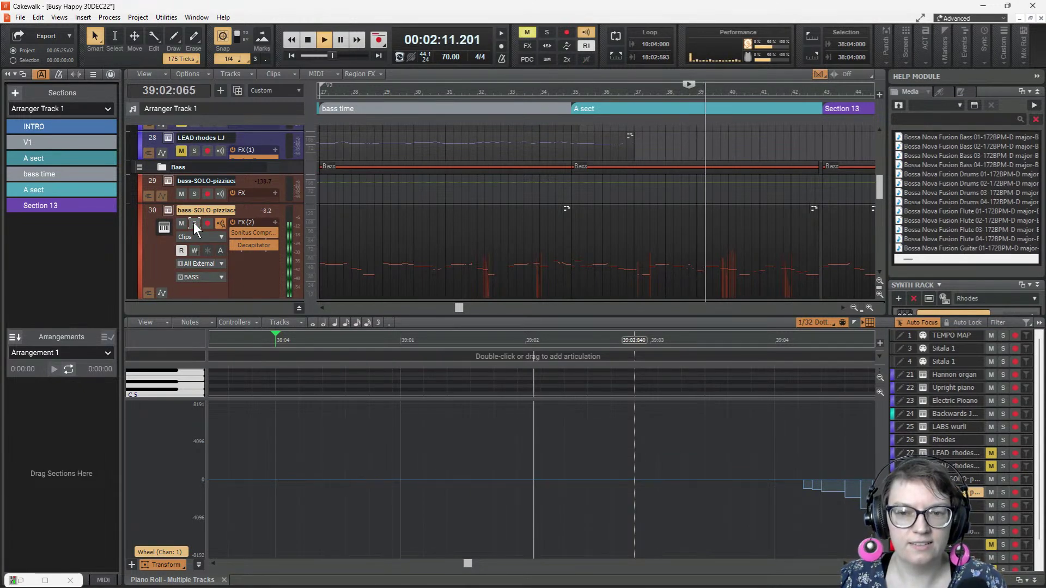
{"action": "key", "text": "space"}
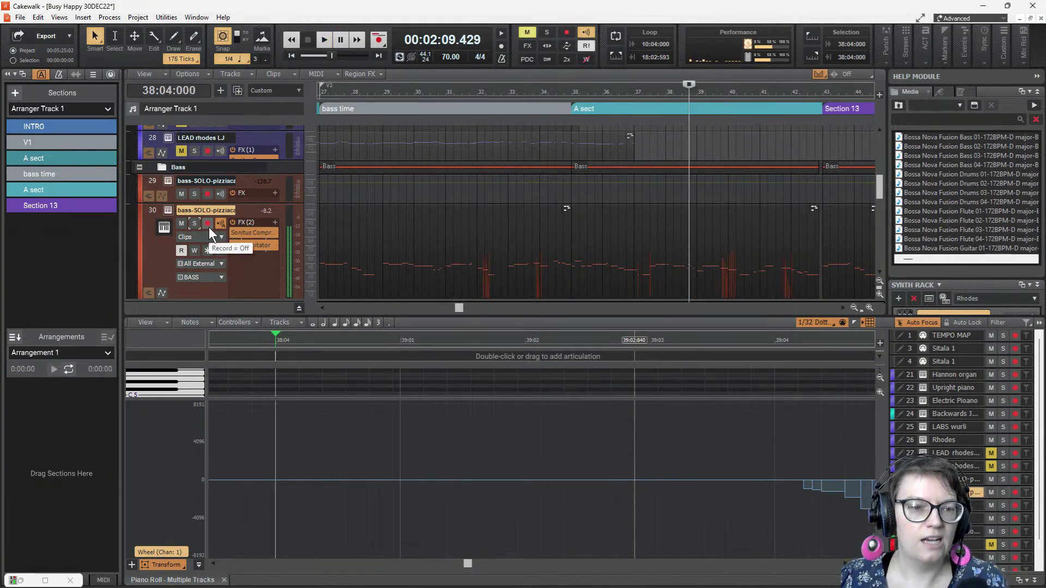
- Enlarge the track area and play the mix from 34:01, comparing the bass with Decapitator bypassed and active
{"action": "left_click_drag", "start_coordinate": [353, 315], "coordinate": [362, 392]}
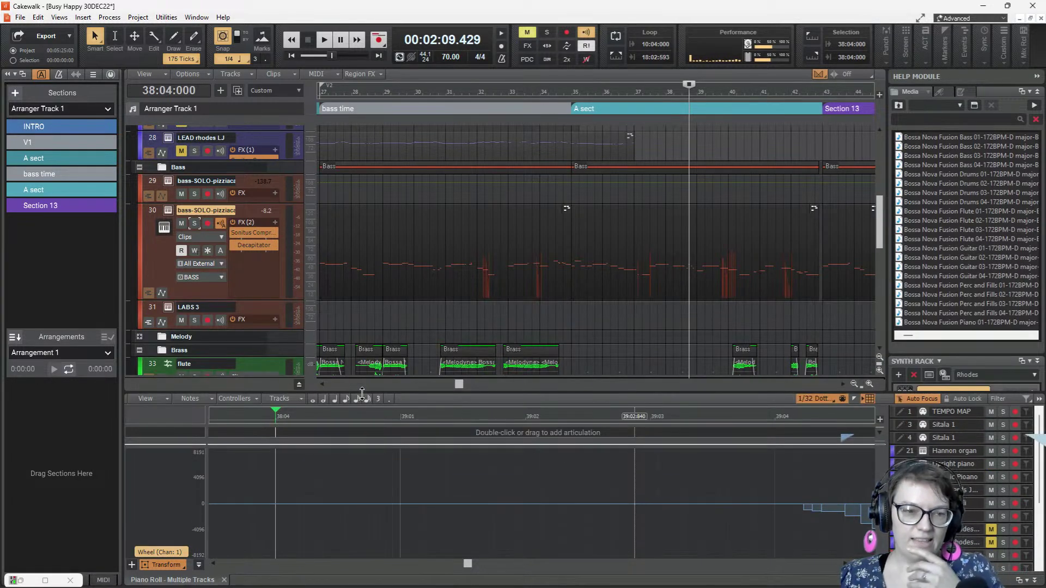
{"action": "left_click", "coordinate": [540, 192]}
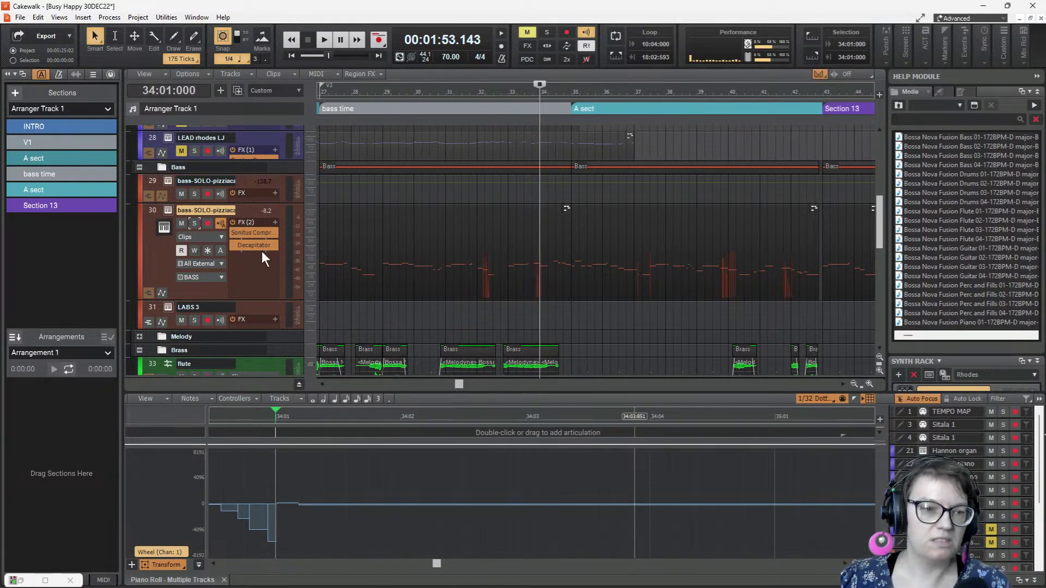
{"action": "key", "text": "space"}
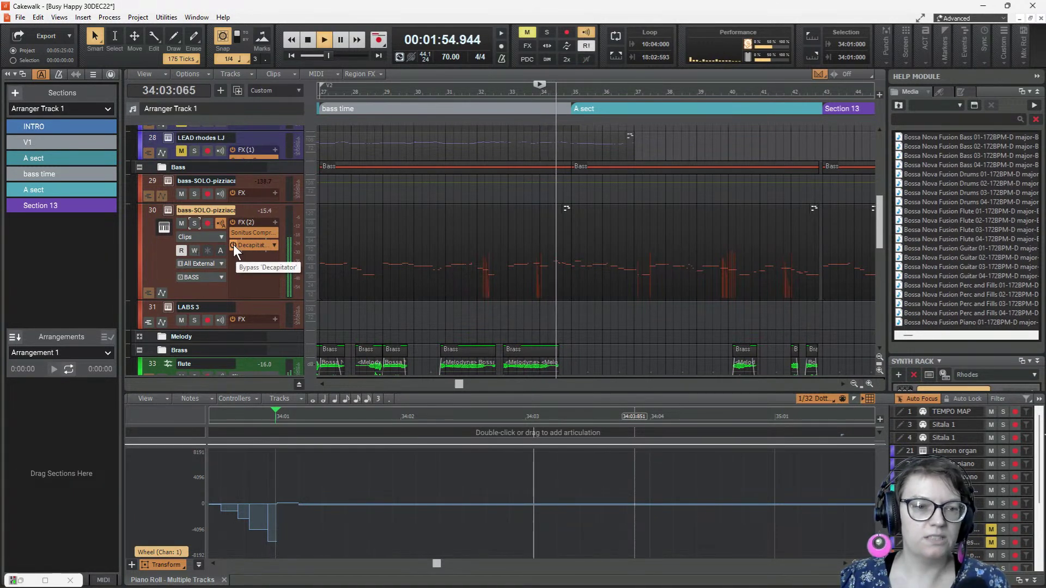
{"action": "left_click", "coordinate": [234, 246]}
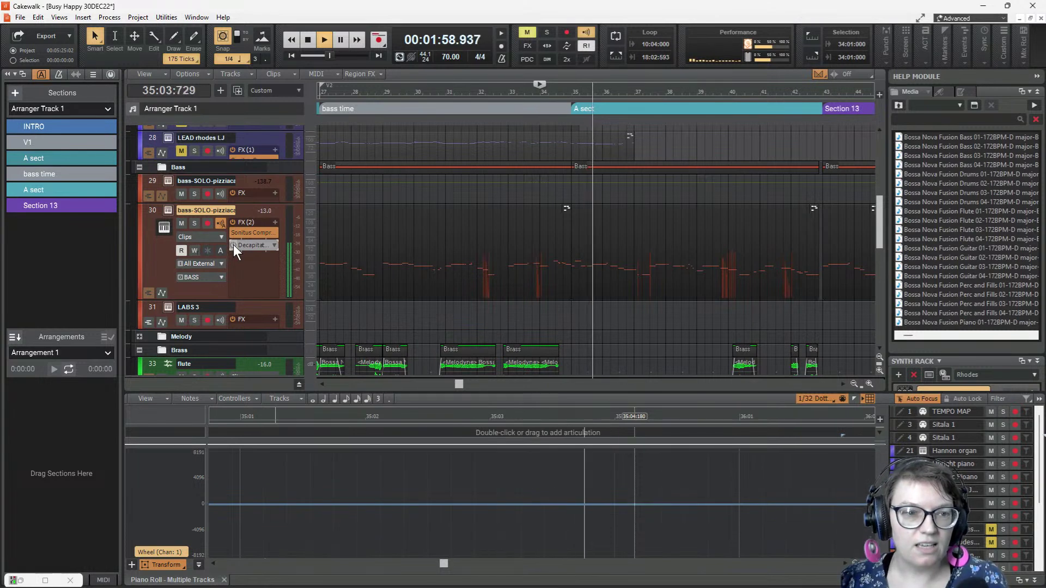
{"action": "left_click", "coordinate": [233, 244]}
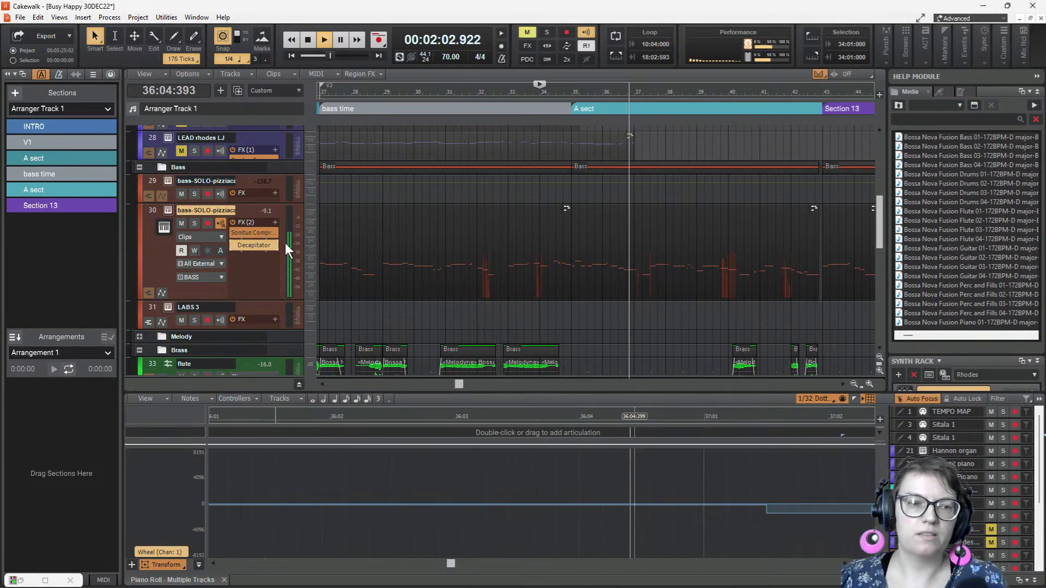
- Listen to the full mix through the A sect into Section 13 while looking over the brass, bass and keys tracks
{"action": "scroll", "coordinate": [561, 288], "scroll_direction": "down", "scroll_amount": 5}
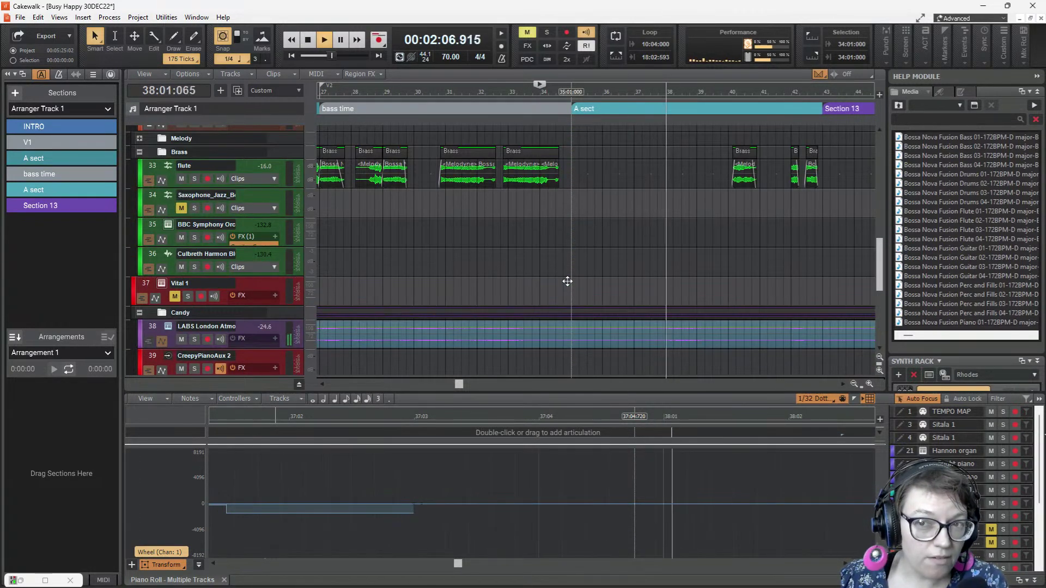
{"action": "scroll", "coordinate": [567, 273], "scroll_direction": "up", "scroll_amount": 3}
{"action": "scroll", "coordinate": [568, 269], "scroll_direction": "up", "scroll_amount": 3}
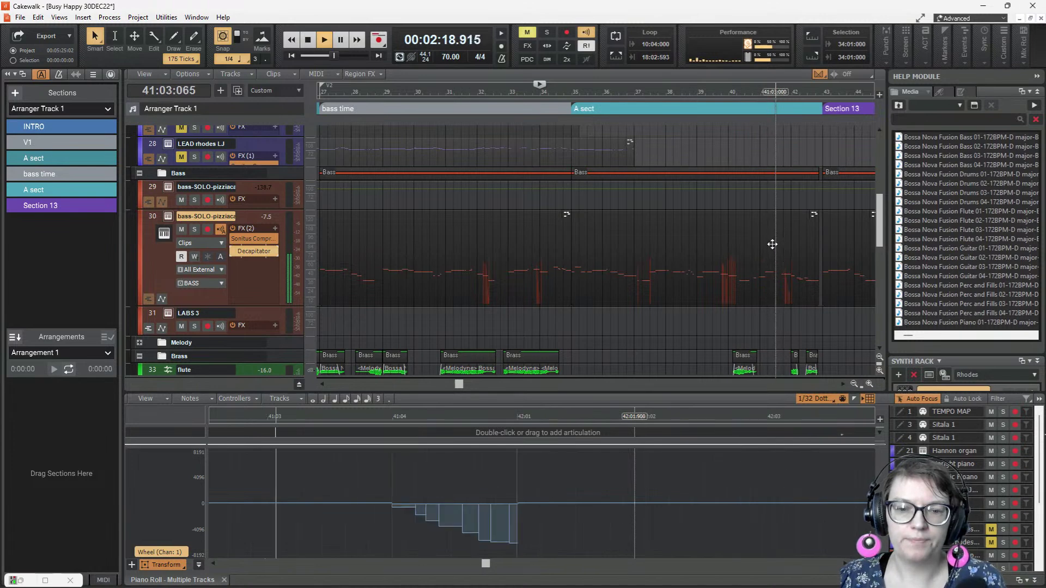
{"action": "scroll", "coordinate": [773, 243], "scroll_direction": "down", "scroll_amount": 3}
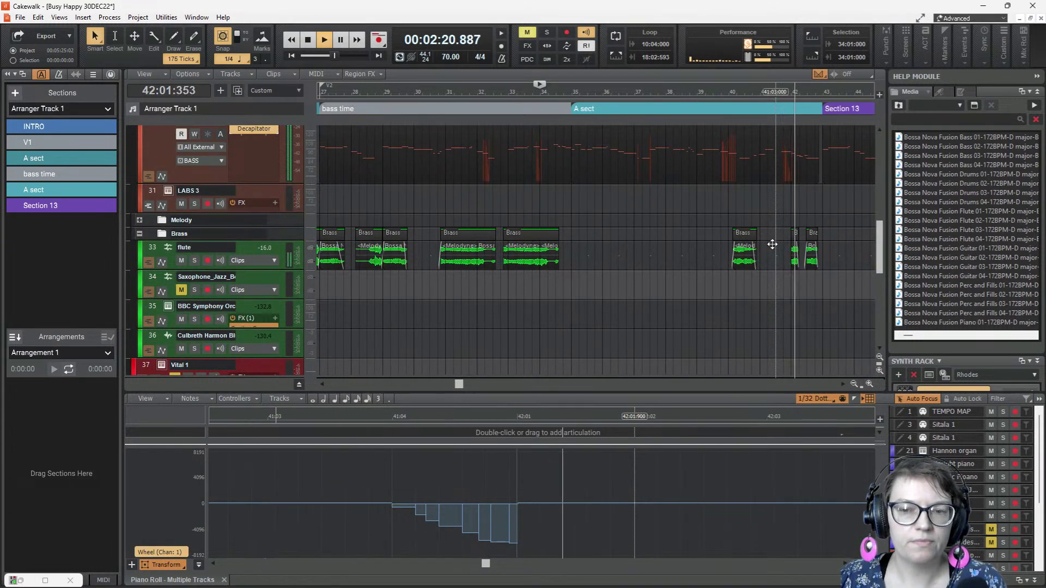
{"action": "scroll", "coordinate": [572, 196], "scroll_direction": "up", "scroll_amount": 5}
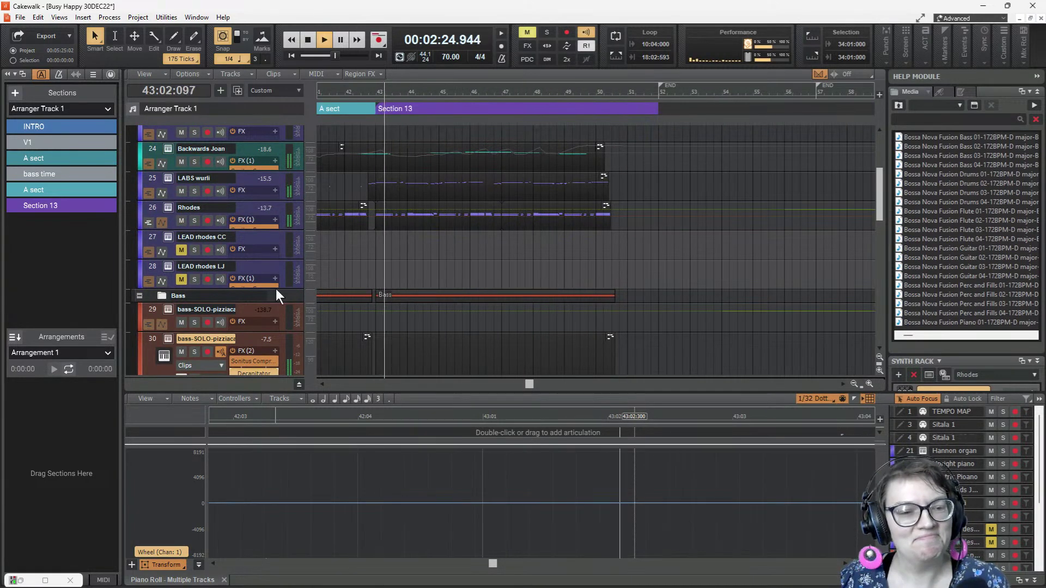
{"action": "key", "text": "space"}
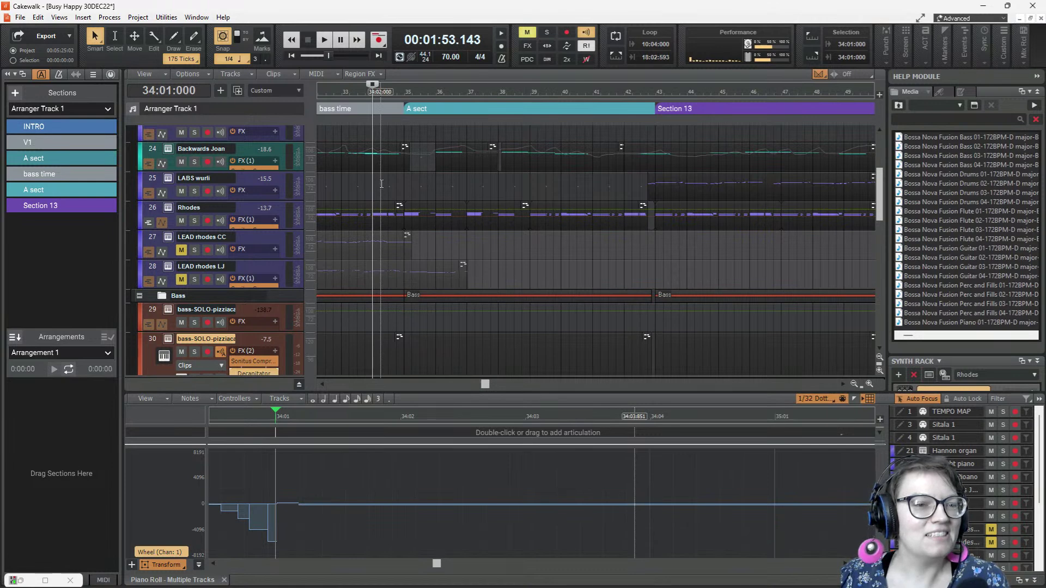
- Return to the start of the song at 1:01 and select the Backwards Joan track
{"action": "scroll", "coordinate": [380, 184], "scroll_direction": "up", "scroll_amount": 2}
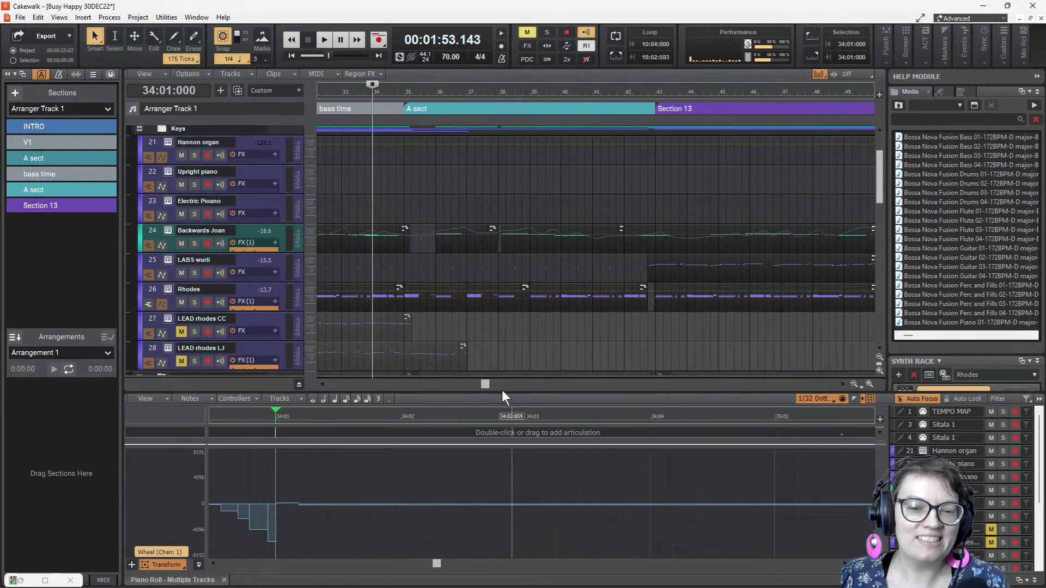
{"action": "left_click_drag", "start_coordinate": [484, 384], "coordinate": [309, 353]}
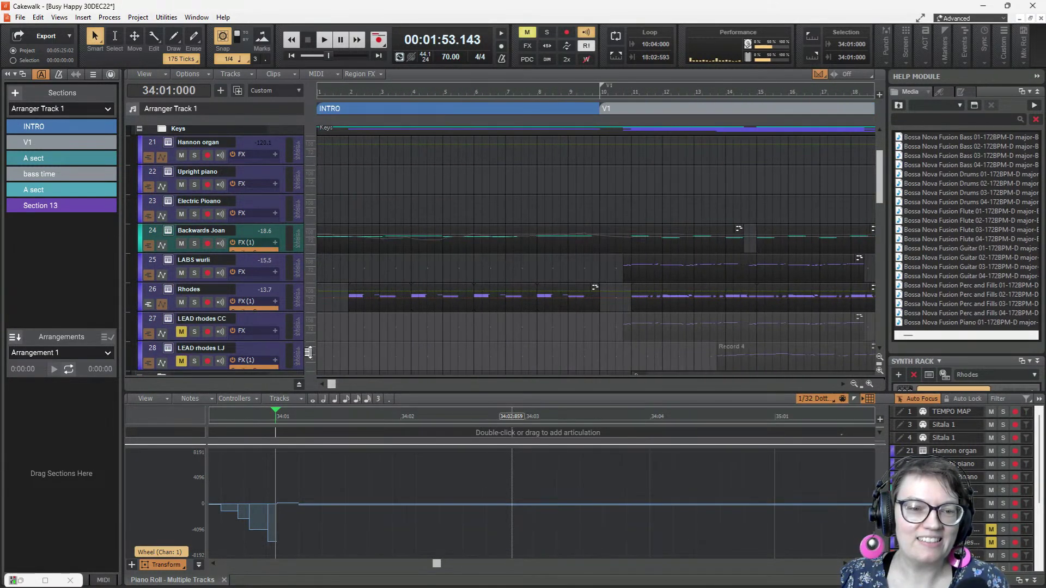
{"action": "key", "text": "ctrl+Home"}
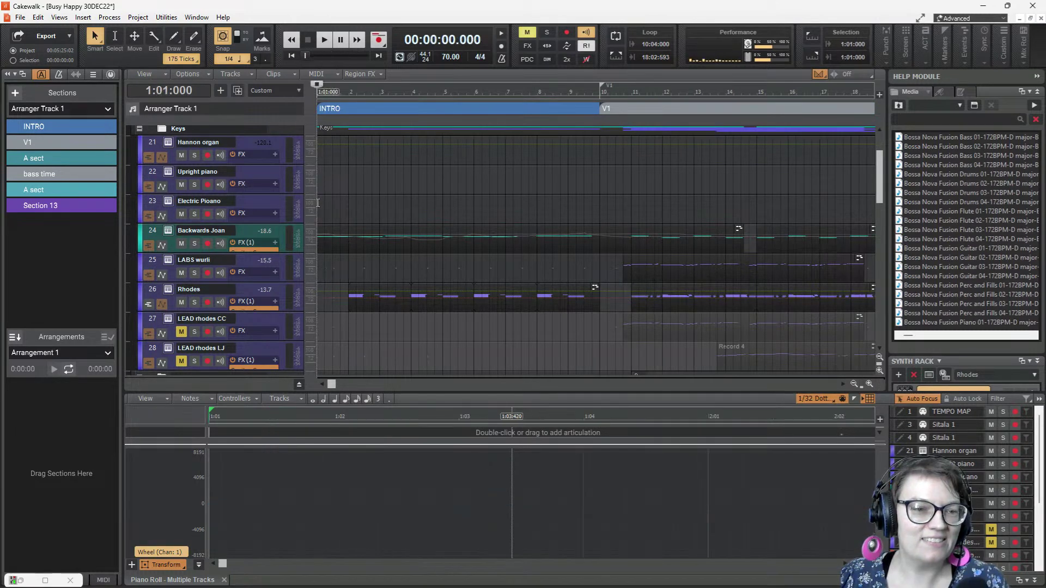
{"action": "double_click", "coordinate": [195, 231]}
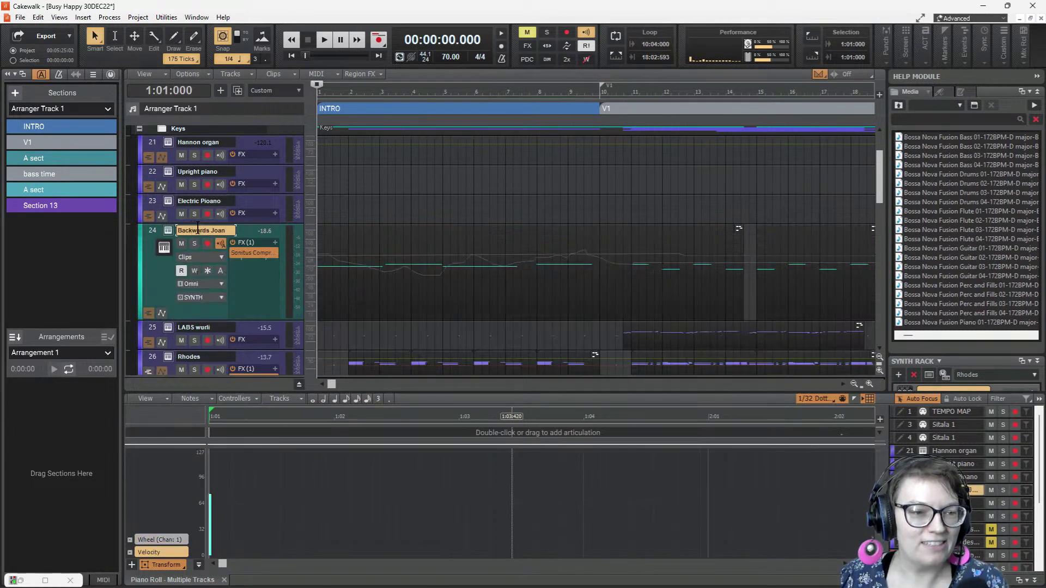
- Show the Redtron_SE synth of Backwards Joan, solo and play the track from the start, and close the synth window
{"action": "left_click", "coordinate": [166, 228]}
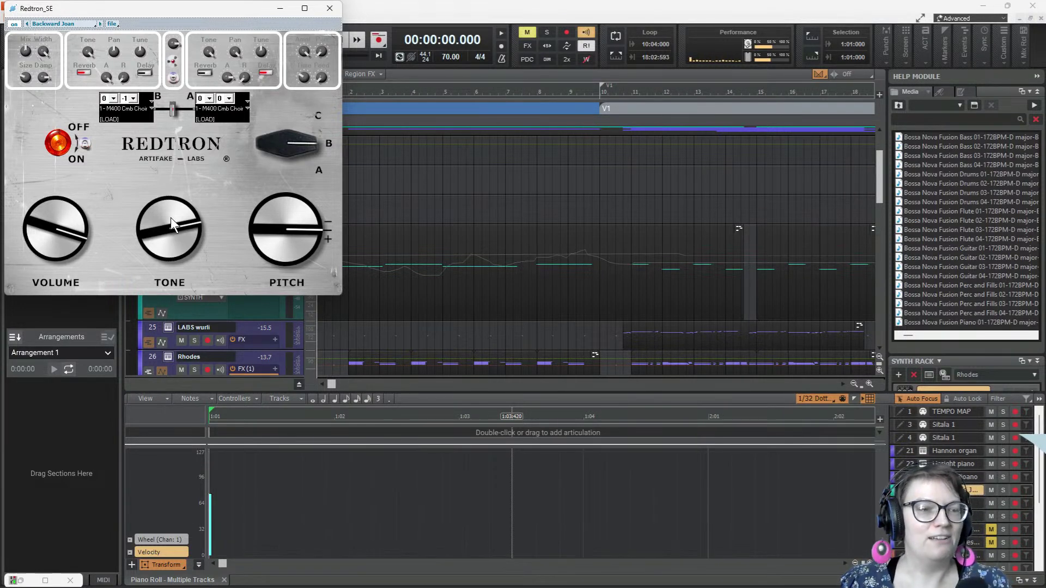
{"action": "left_click_drag", "start_coordinate": [239, 8], "coordinate": [623, 107]}
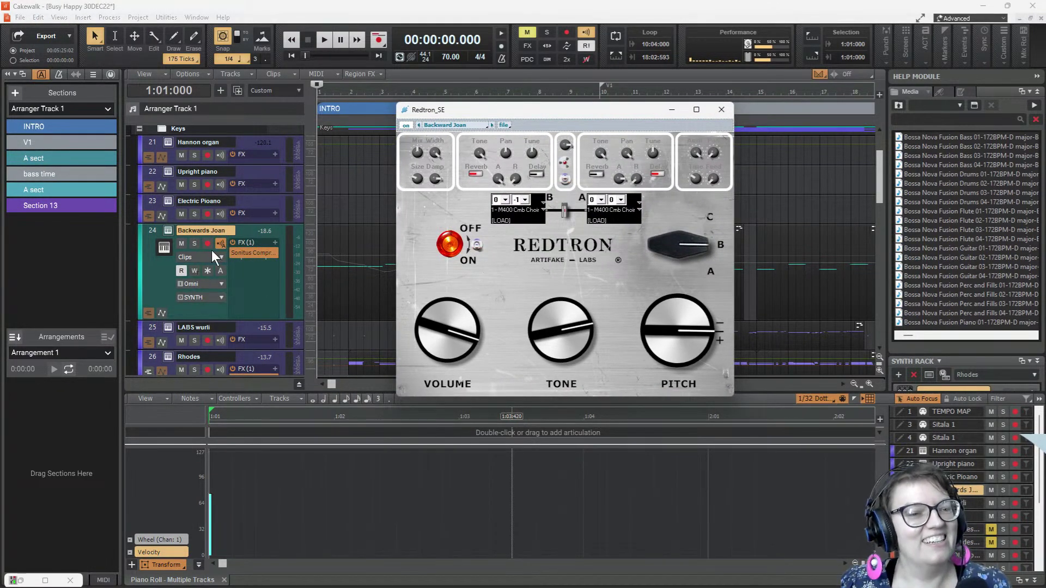
{"action": "left_click", "coordinate": [194, 244]}
{"action": "key", "text": "space"}
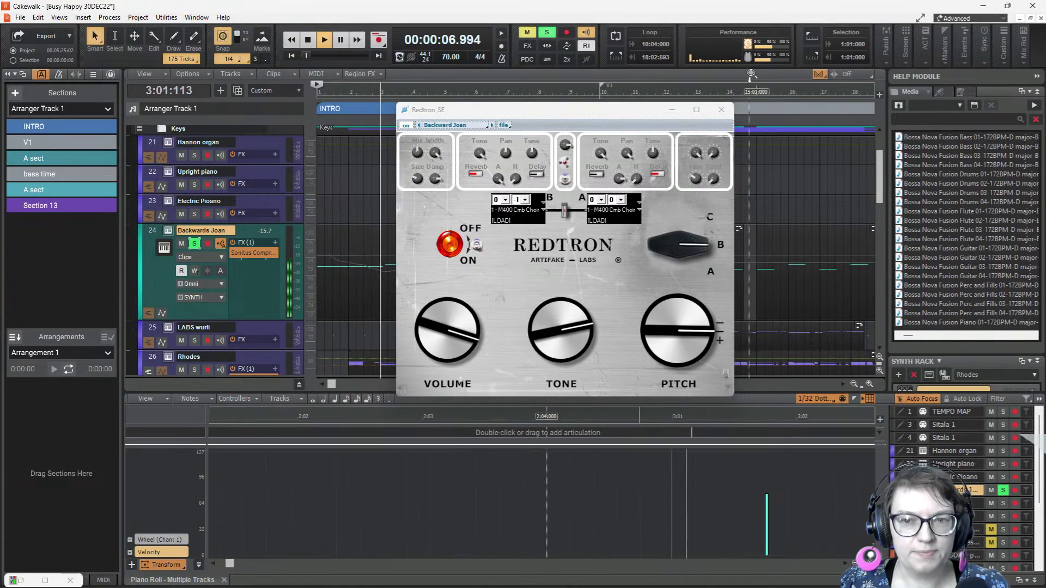
{"action": "left_click", "coordinate": [720, 109]}
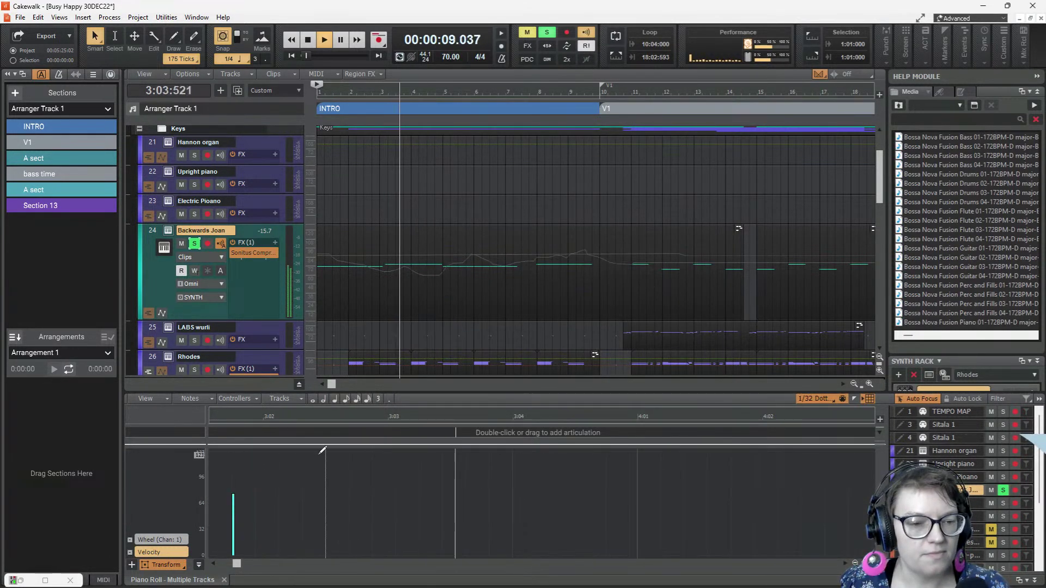
- Replace the docked piano roll with the Console view and enlarge it to show more of the channel strips
{"action": "left_click_drag", "start_coordinate": [324, 442], "coordinate": [316, 544]}
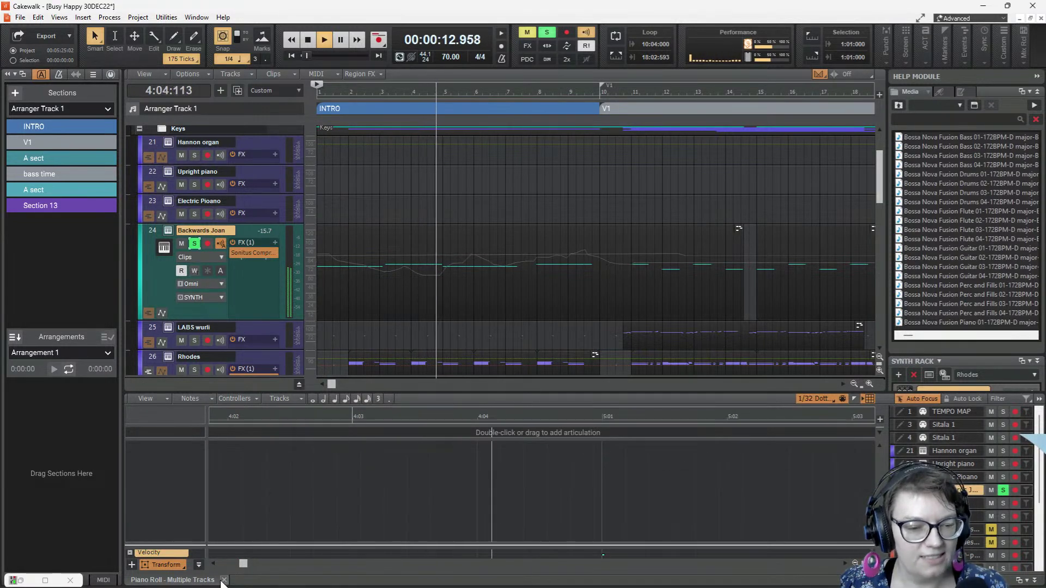
{"action": "left_click", "coordinate": [224, 580]}
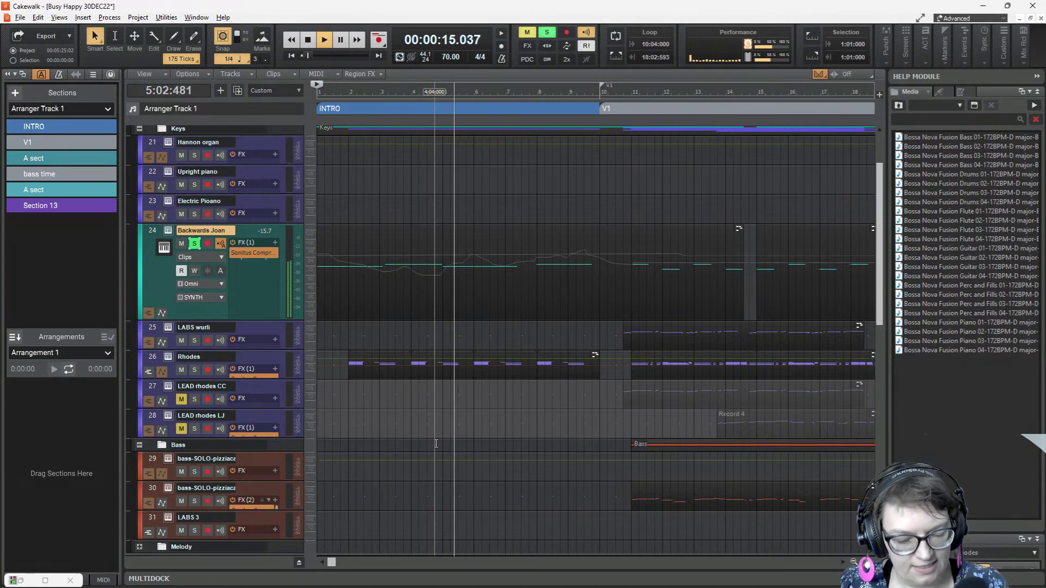
{"action": "key", "text": "alt+2"}
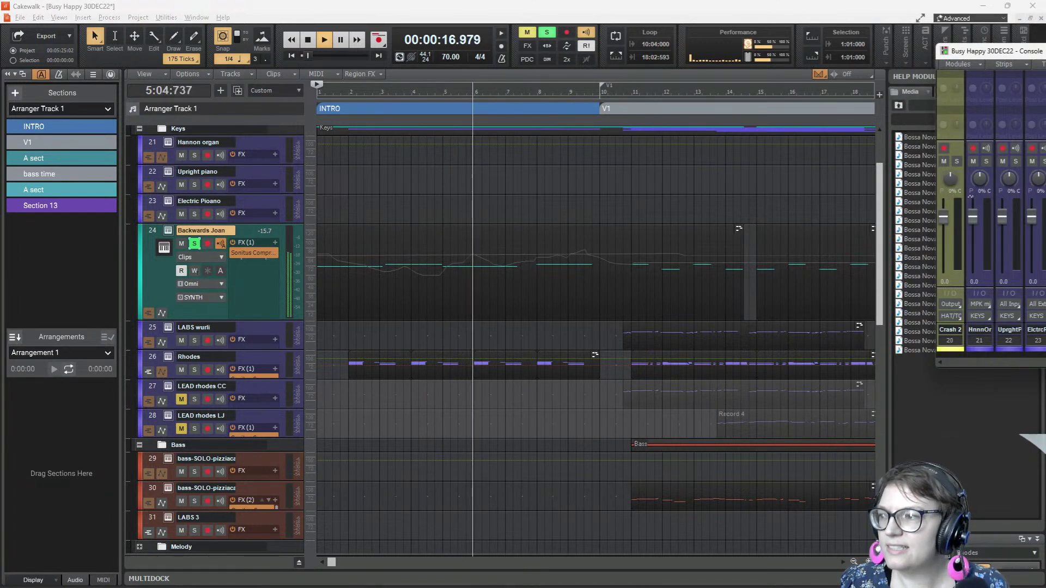
{"action": "left_click_drag", "start_coordinate": [1040, 65], "coordinate": [812, 551]}
{"action": "left_click", "coordinate": [539, 385]}
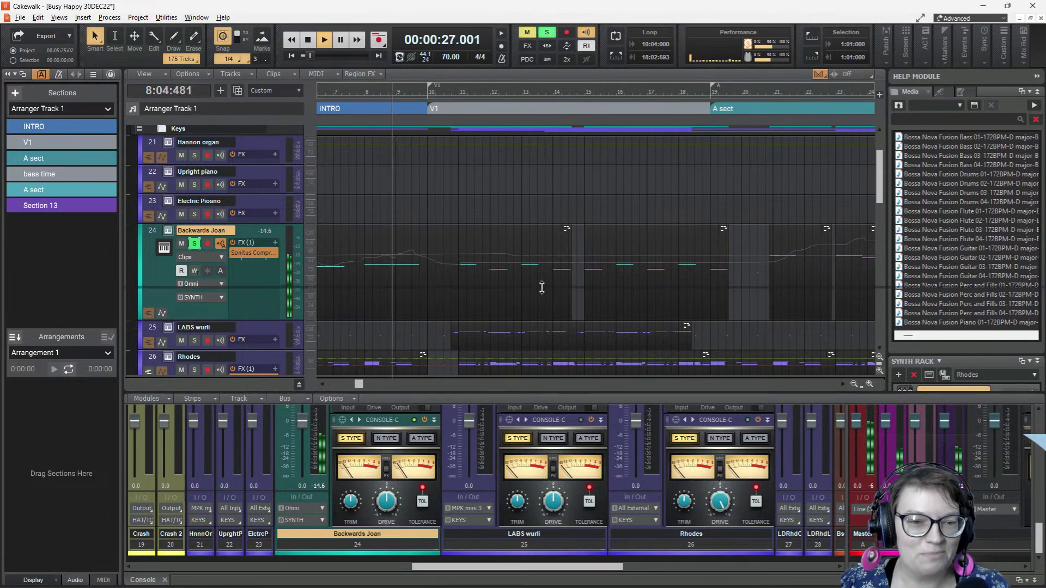
{"action": "left_click_drag", "start_coordinate": [537, 390], "coordinate": [539, 290]}
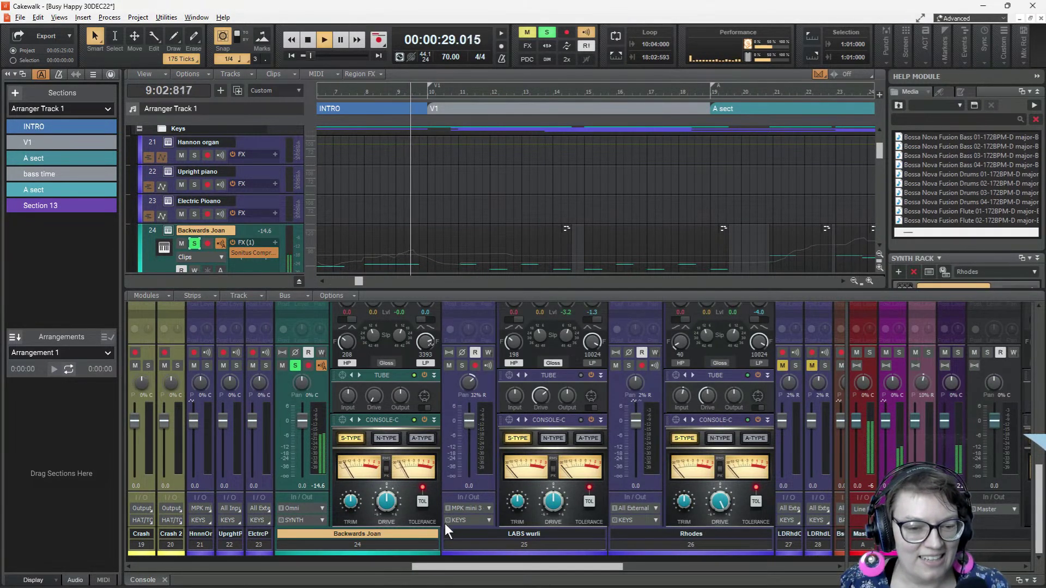
- Examine the ValhallaSupermassive settings on the REVERB bus during Backwards Joan's playback, close the plug-in, and stop playback
{"action": "scroll", "coordinate": [315, 336], "scroll_direction": "up", "scroll_amount": 5}
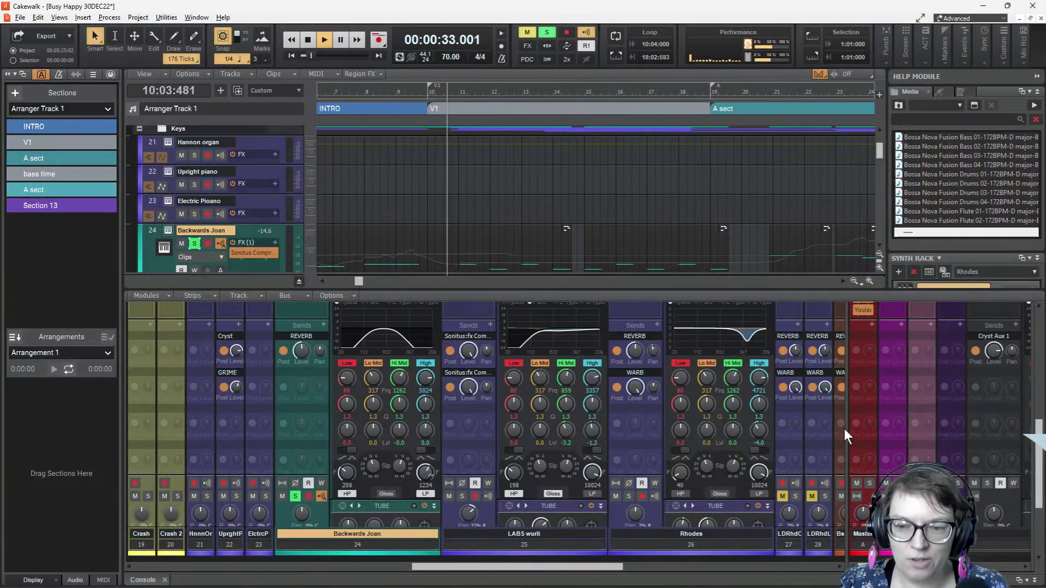
{"action": "left_click_drag", "start_coordinate": [834, 433], "coordinate": [586, 435]}
{"action": "scroll", "coordinate": [679, 442], "scroll_direction": "up", "scroll_amount": 5}
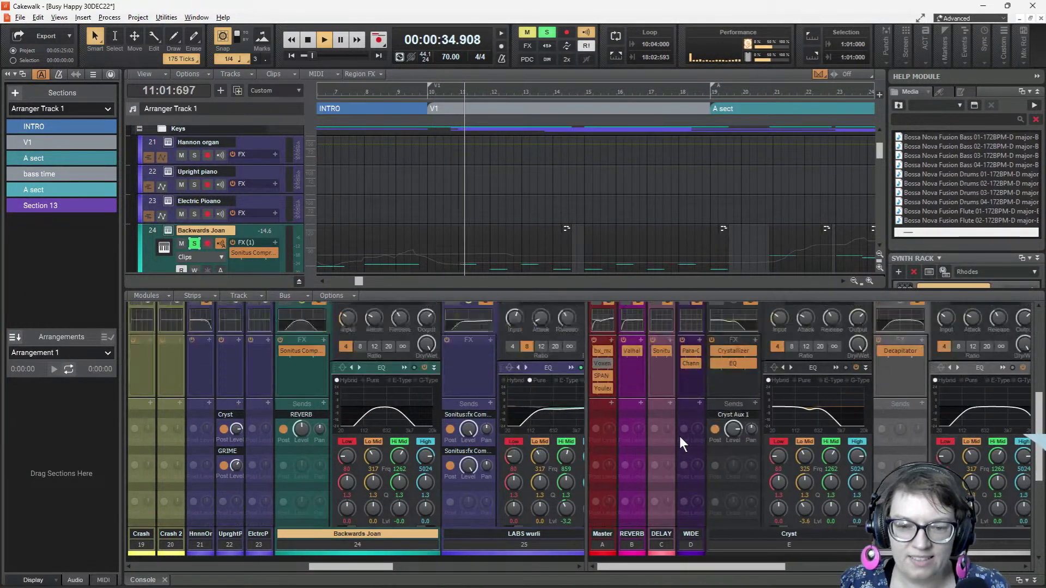
{"action": "double_click", "coordinate": [632, 403]}
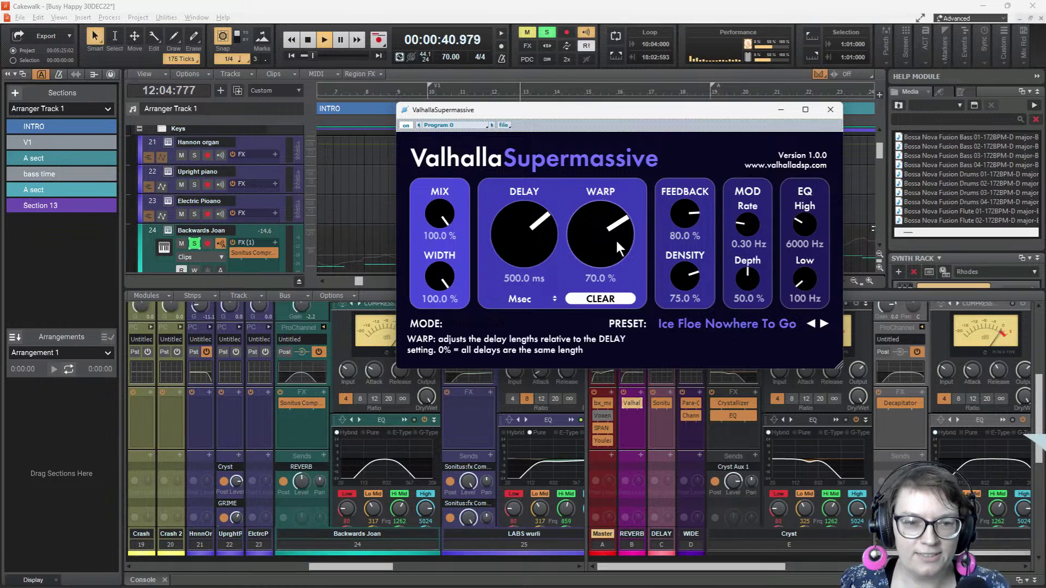
{"action": "left_click", "coordinate": [829, 110]}
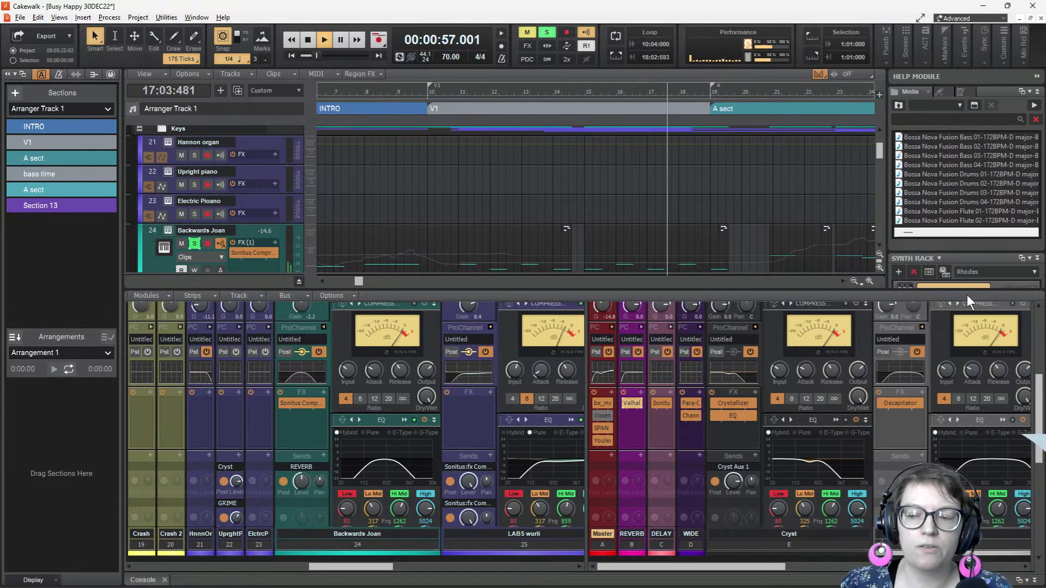
{"action": "key", "text": "space"}
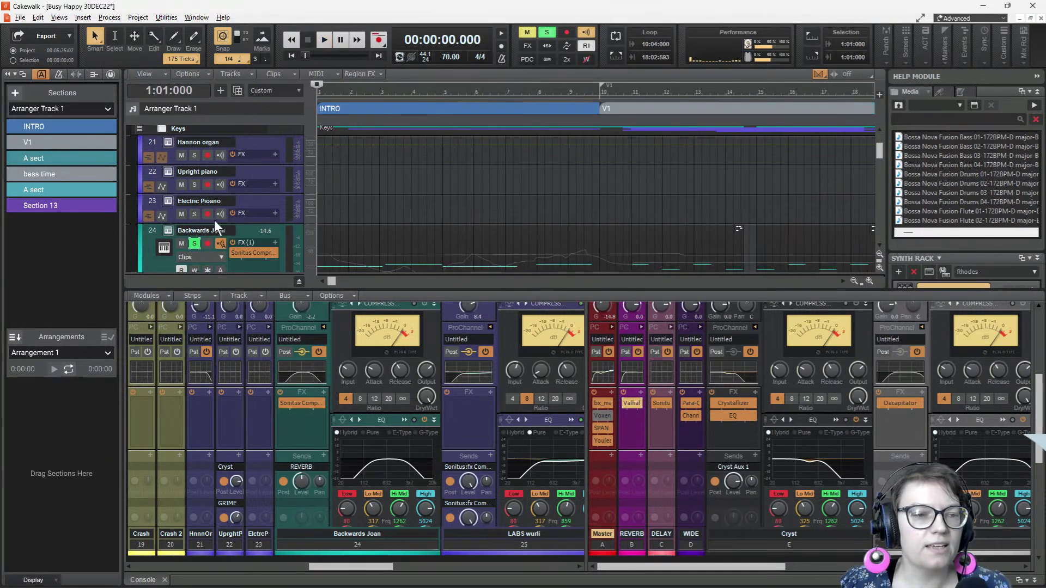
- Inspect the Redtron_SE preset list on Backwards Joan, place the playhead at 2:04:000 in the intro, and close the synth
{"action": "left_click", "coordinate": [165, 230]}
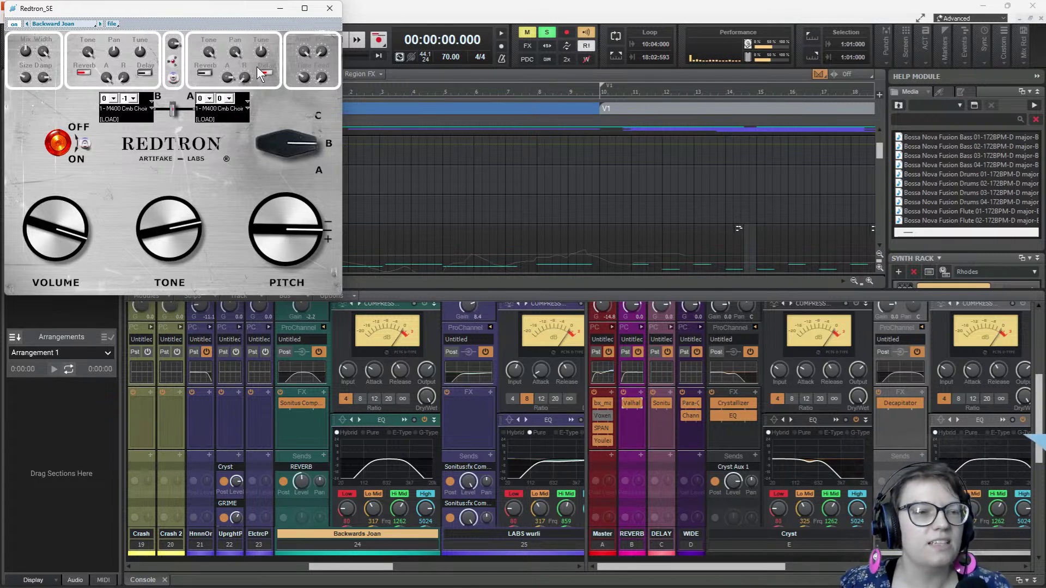
{"action": "left_click", "coordinate": [91, 24]}
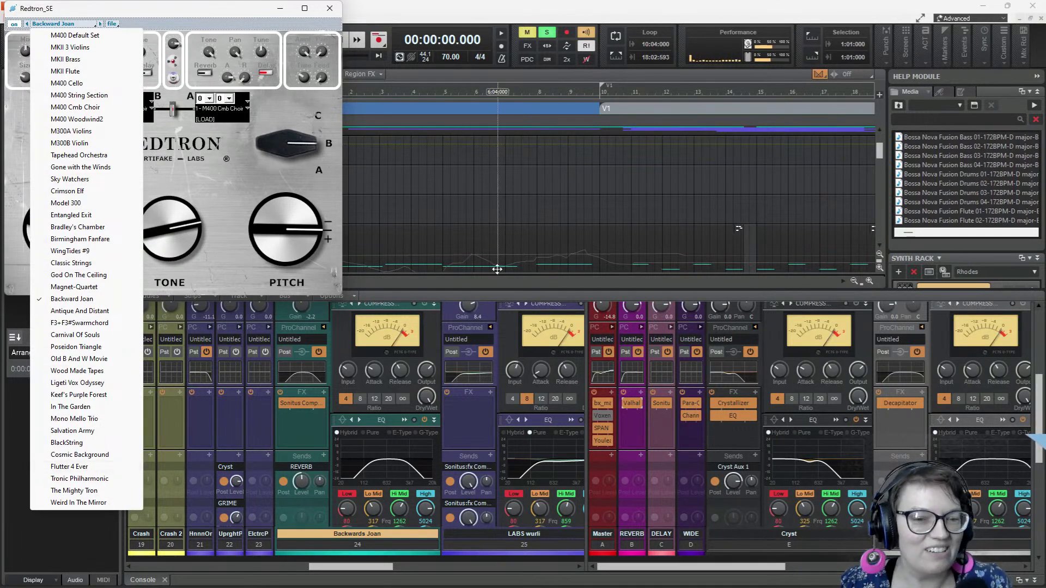
{"action": "left_click", "coordinate": [368, 163]}
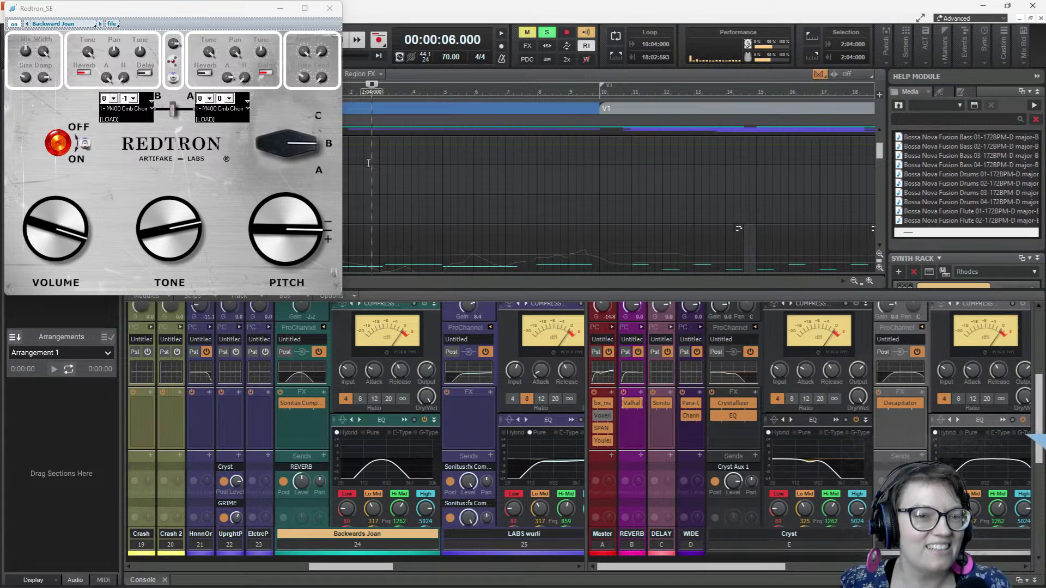
{"action": "left_click", "coordinate": [330, 10]}
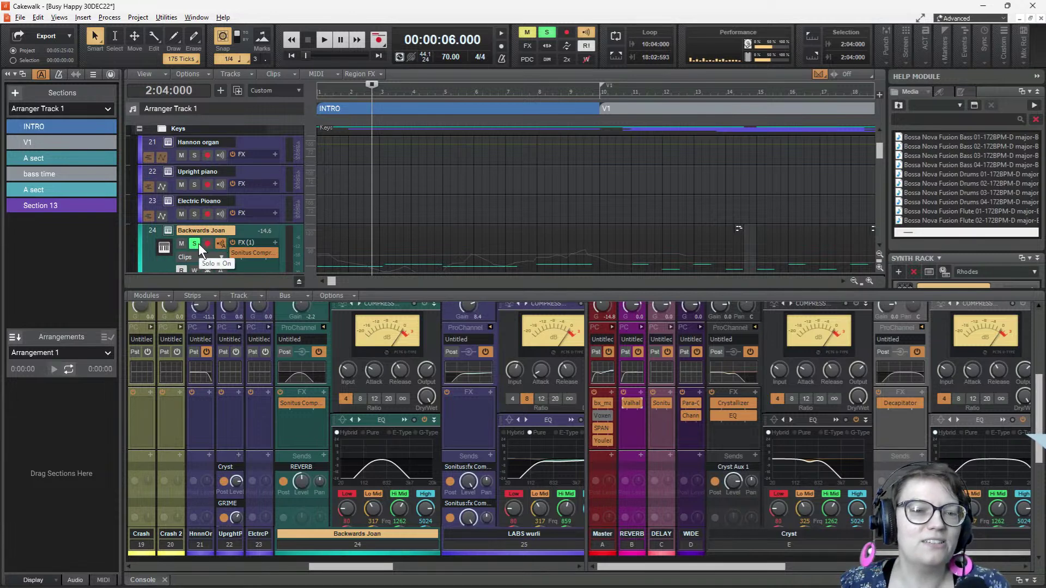
- Play the song from 2:04:000, unsolo Backwards Joan to hear it in the full mix, and look over the neighbouring keys tracks
{"action": "key", "text": "space"}
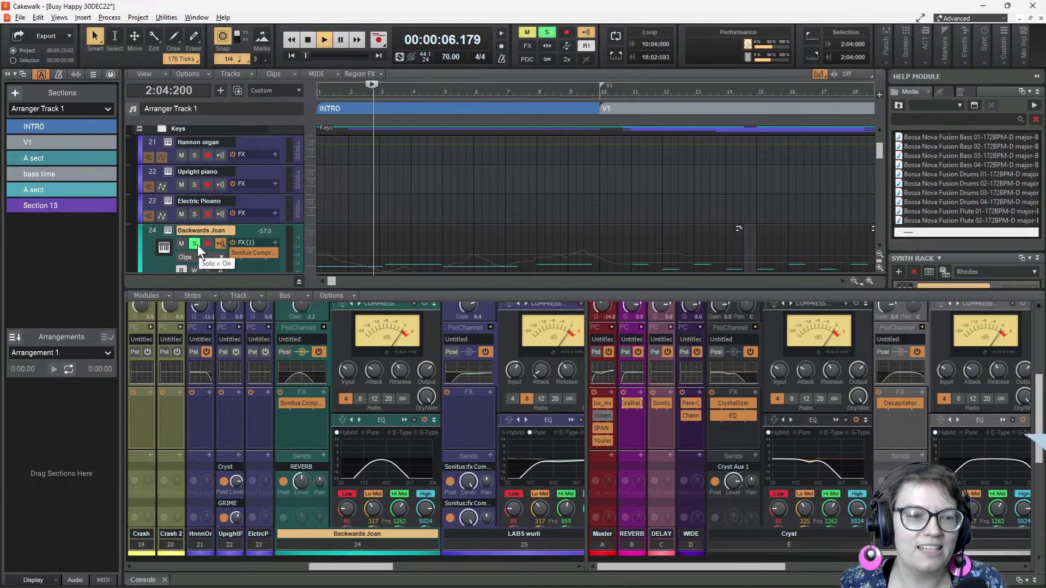
{"action": "left_click", "coordinate": [195, 243]}
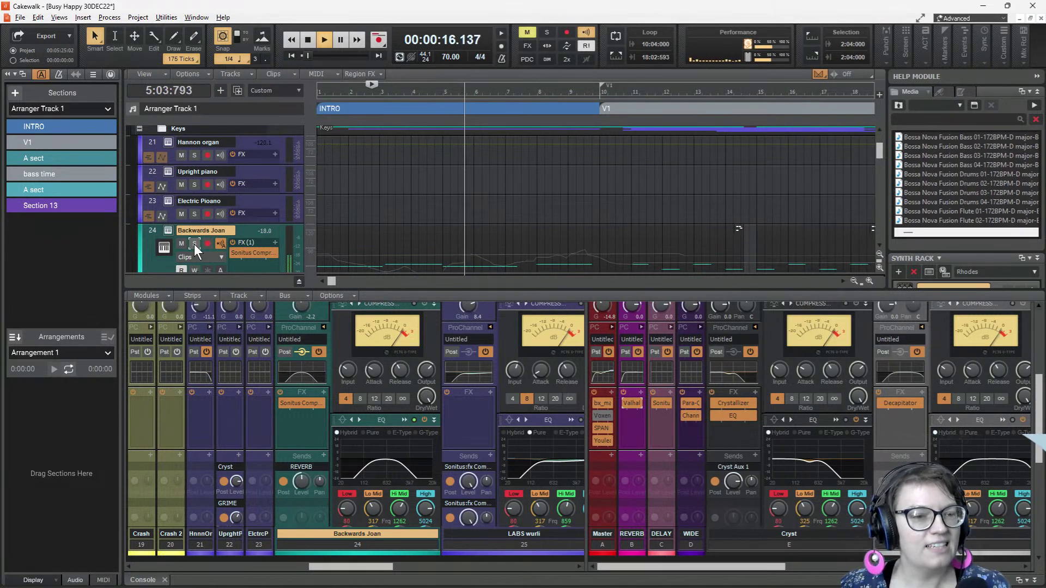
{"action": "scroll", "coordinate": [439, 209], "scroll_direction": "down", "scroll_amount": 2}
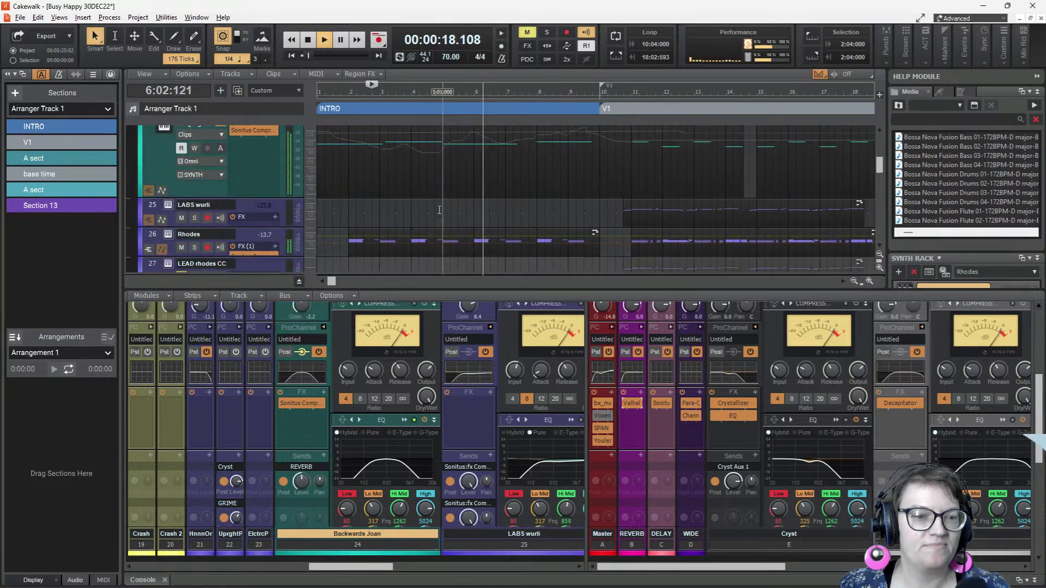
{"action": "scroll", "coordinate": [436, 209], "scroll_direction": "up", "scroll_amount": 4}
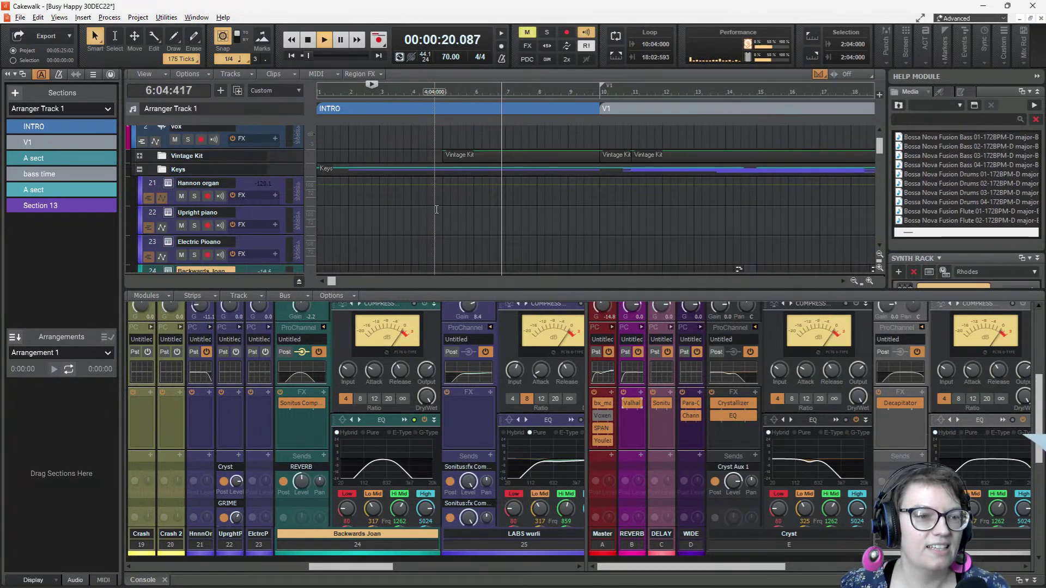
{"action": "scroll", "coordinate": [436, 210], "scroll_direction": "down", "scroll_amount": 2}
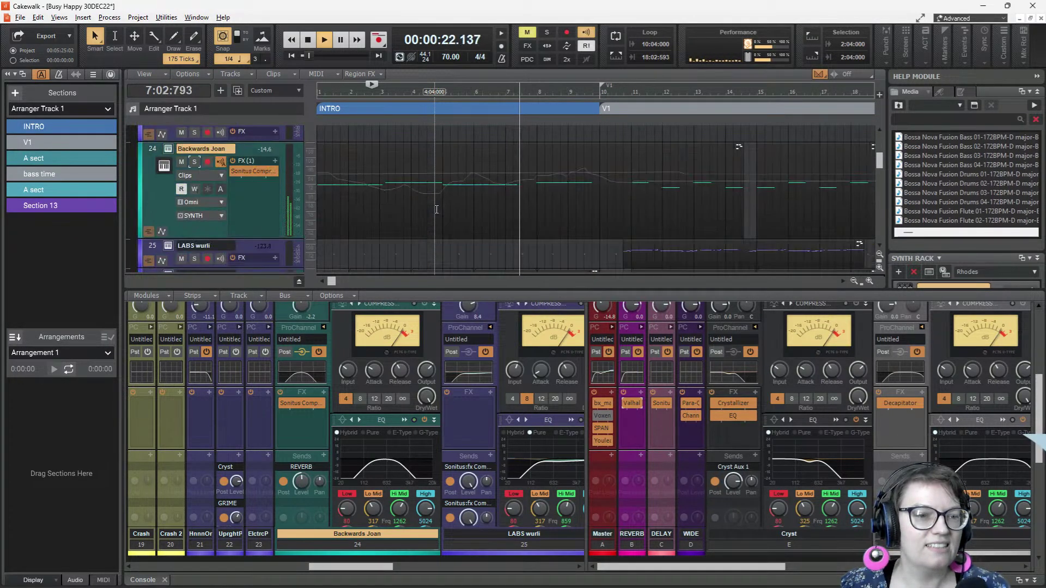
{"action": "scroll", "coordinate": [439, 210], "scroll_direction": "down", "scroll_amount": 2}
{"action": "scroll", "coordinate": [438, 210], "scroll_direction": "up", "scroll_amount": 1}
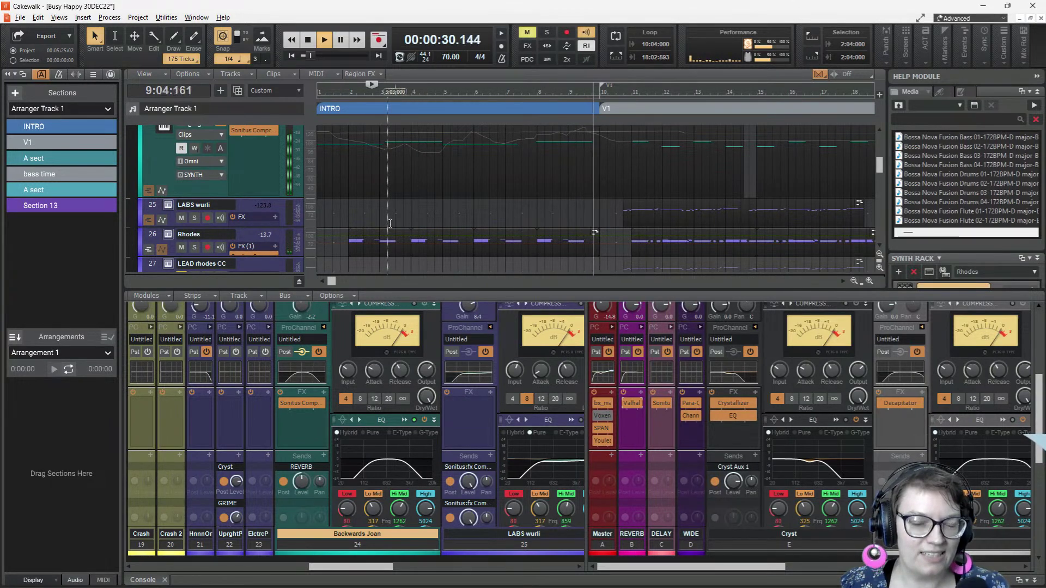
- Select the LABS wurli track, show its Wurli DI instrument in LABS, and close the instrument window
{"action": "left_click", "coordinate": [170, 205]}
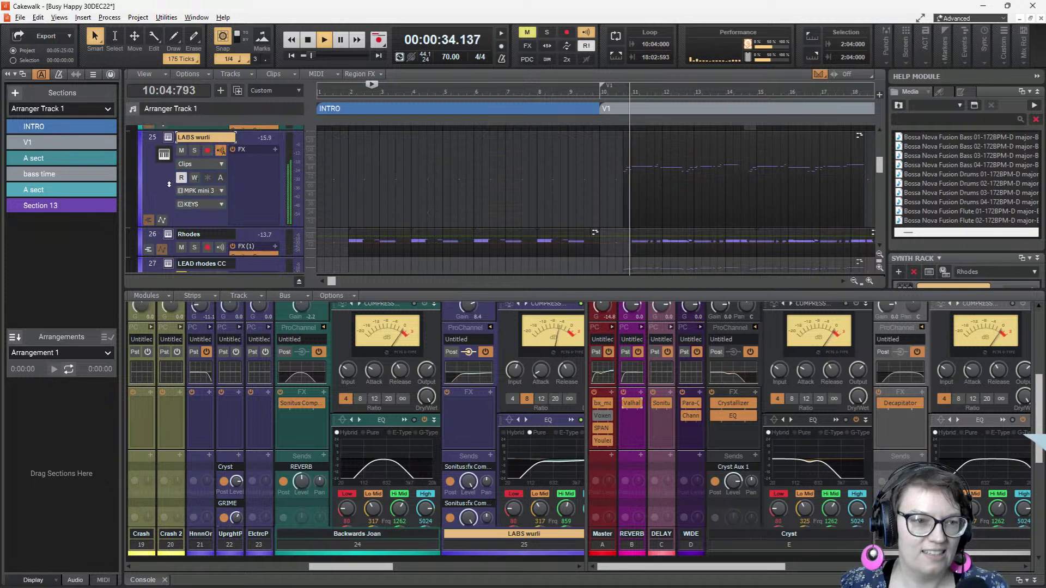
{"action": "left_click", "coordinate": [168, 137]}
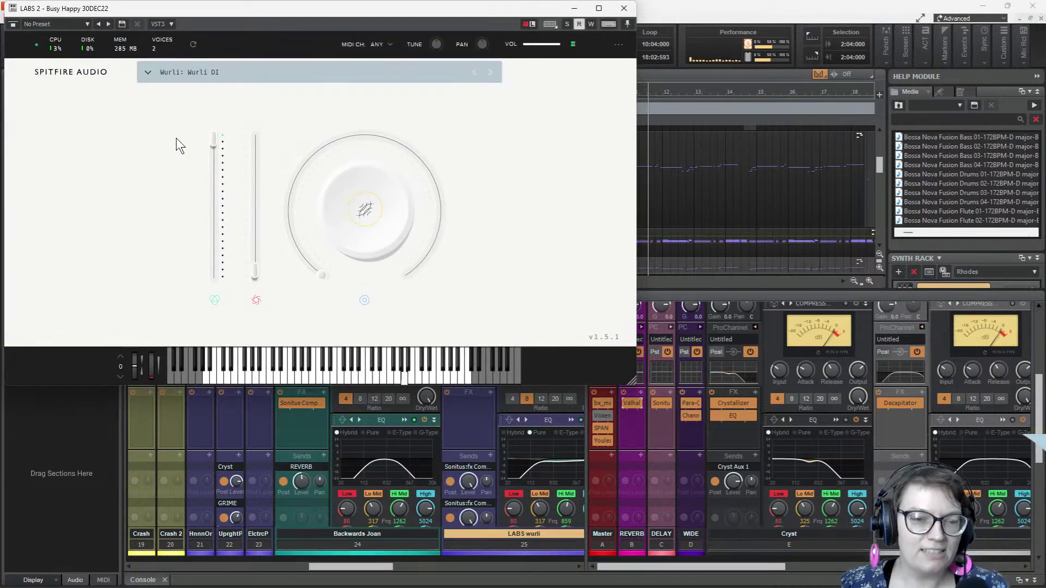
{"action": "mouse_move", "coordinate": [253, 136]}
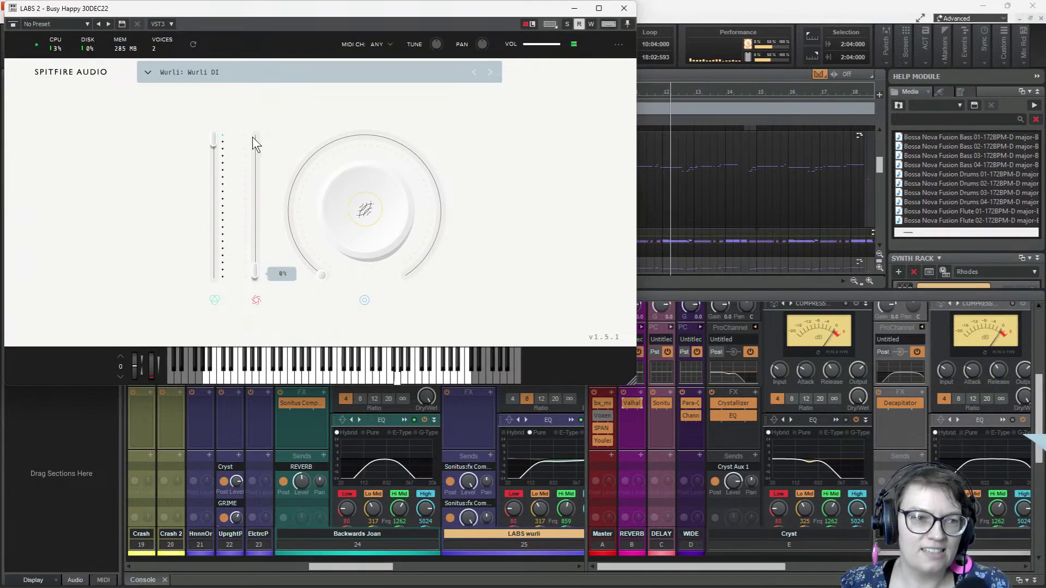
{"action": "left_click", "coordinate": [624, 8]}
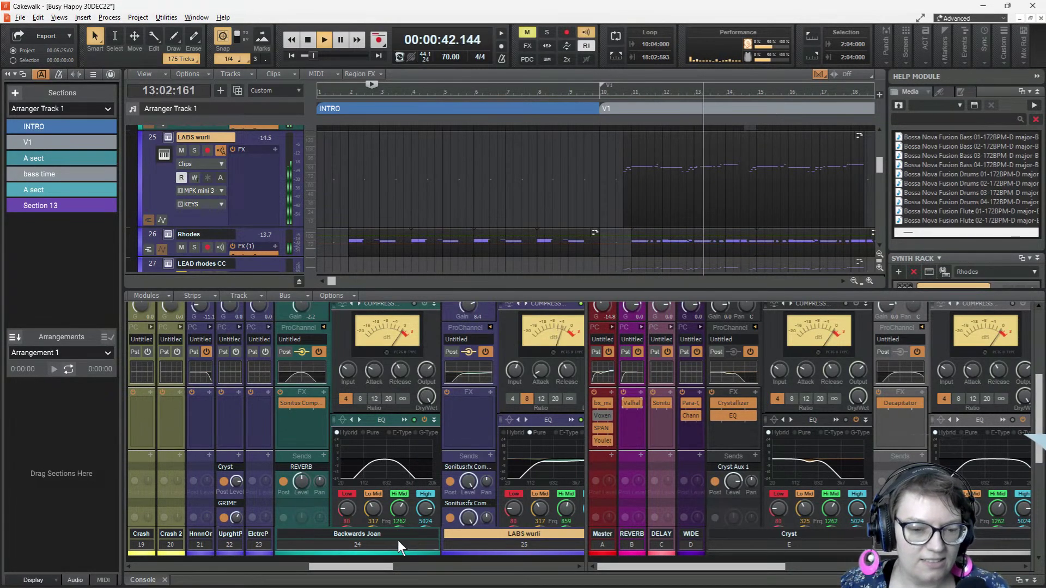
- Examine the LABS wurli channel strip in the Console and choose the Vocals - Smooth preset for its Tube saturation module
{"action": "left_click_drag", "start_coordinate": [381, 566], "coordinate": [393, 567]}
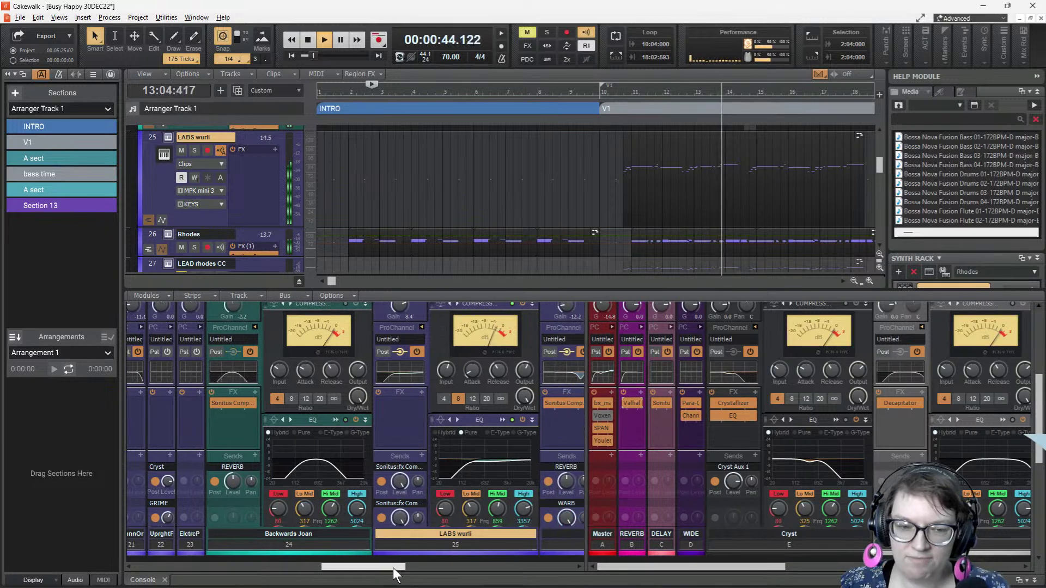
{"action": "scroll", "coordinate": [404, 440], "scroll_direction": "down", "scroll_amount": 3}
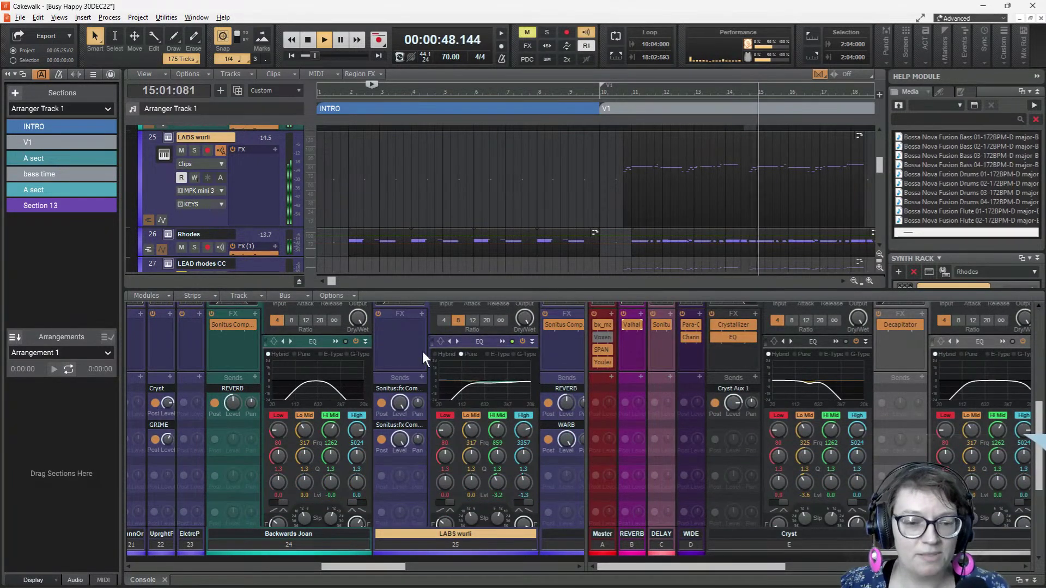
{"action": "scroll", "coordinate": [417, 478], "scroll_direction": "down", "scroll_amount": 5}
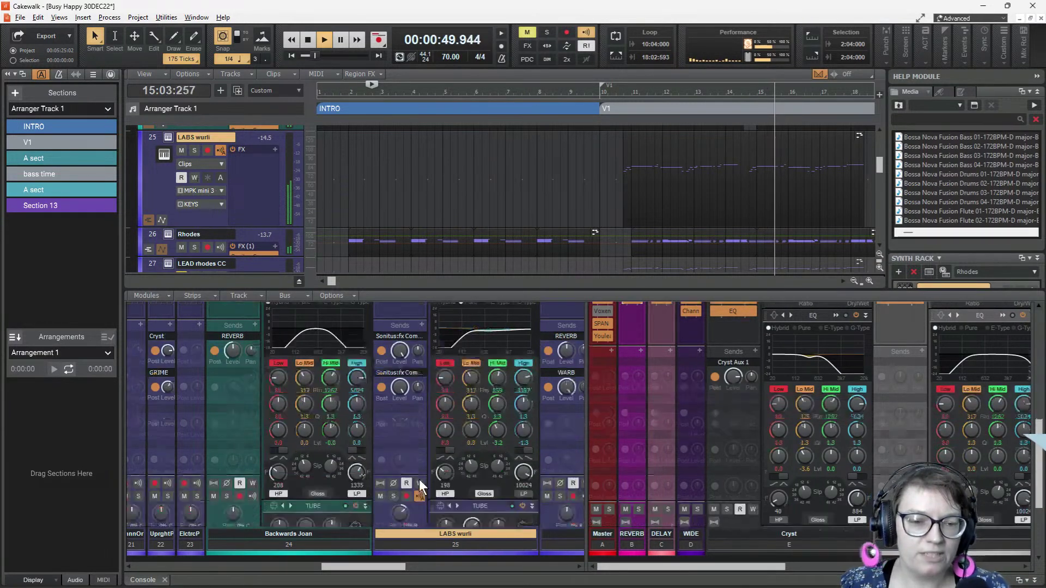
{"action": "scroll", "coordinate": [420, 478], "scroll_direction": "down", "scroll_amount": 2}
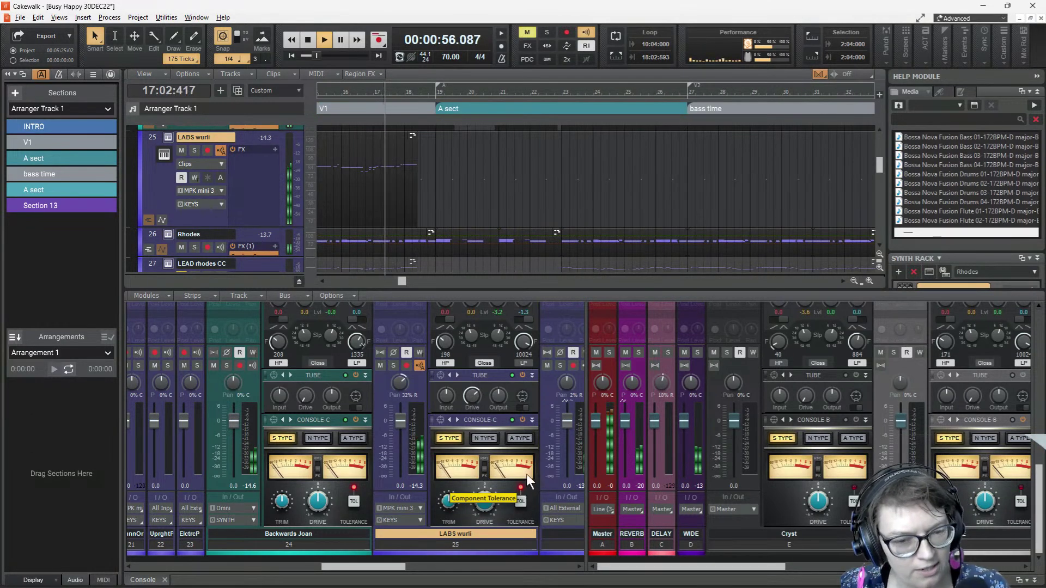
{"action": "left_click", "coordinate": [443, 374]}
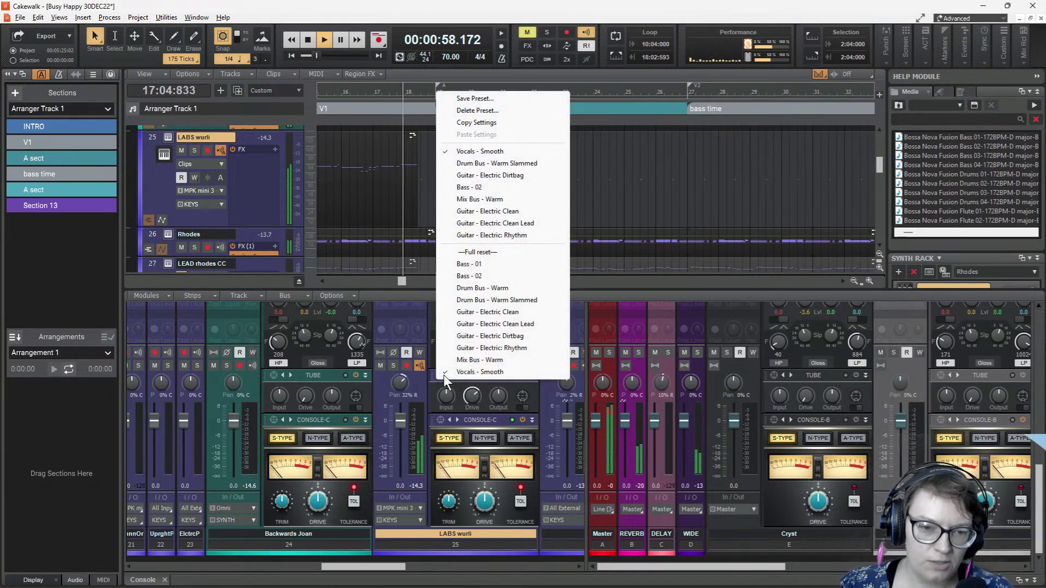
{"action": "left_click", "coordinate": [484, 372]}
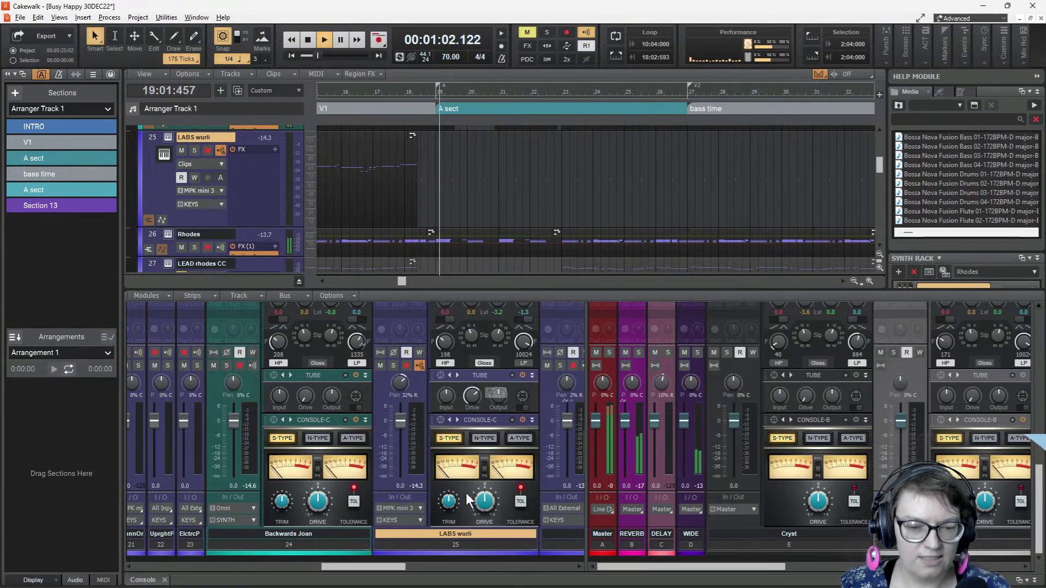
- Show the Rhodes channel strip, select the Rhodes track, and view its SI-Electric Piano instrument before closing it
{"action": "left_click_drag", "start_coordinate": [390, 566], "coordinate": [450, 570]}
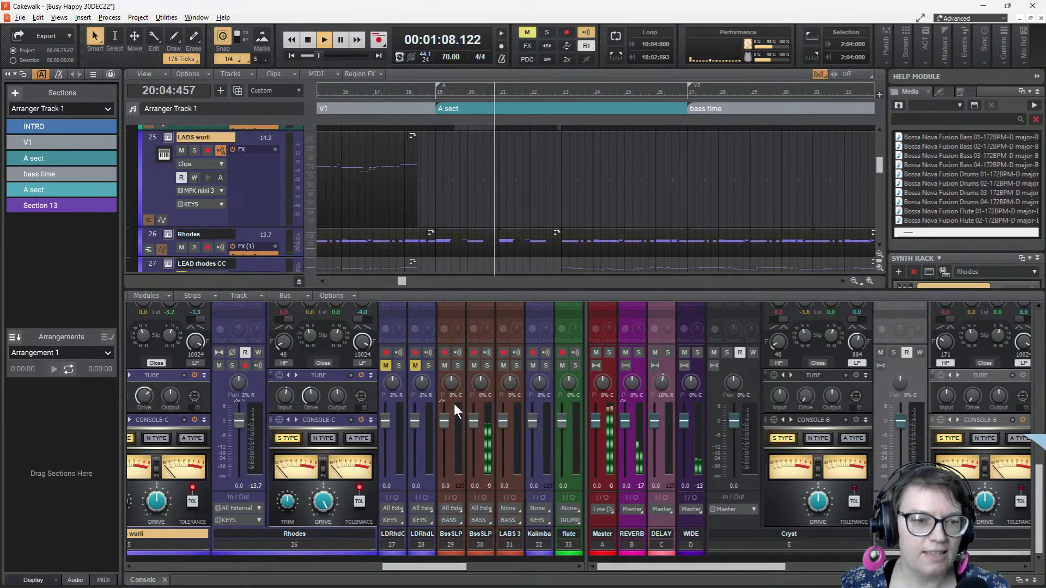
{"action": "left_click", "coordinate": [167, 234]}
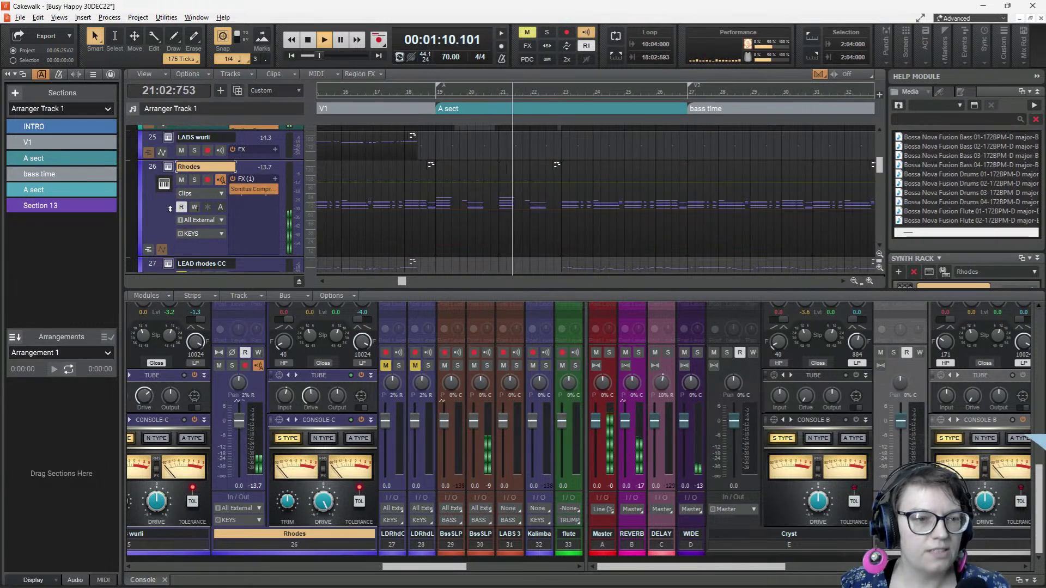
{"action": "left_click", "coordinate": [164, 184]}
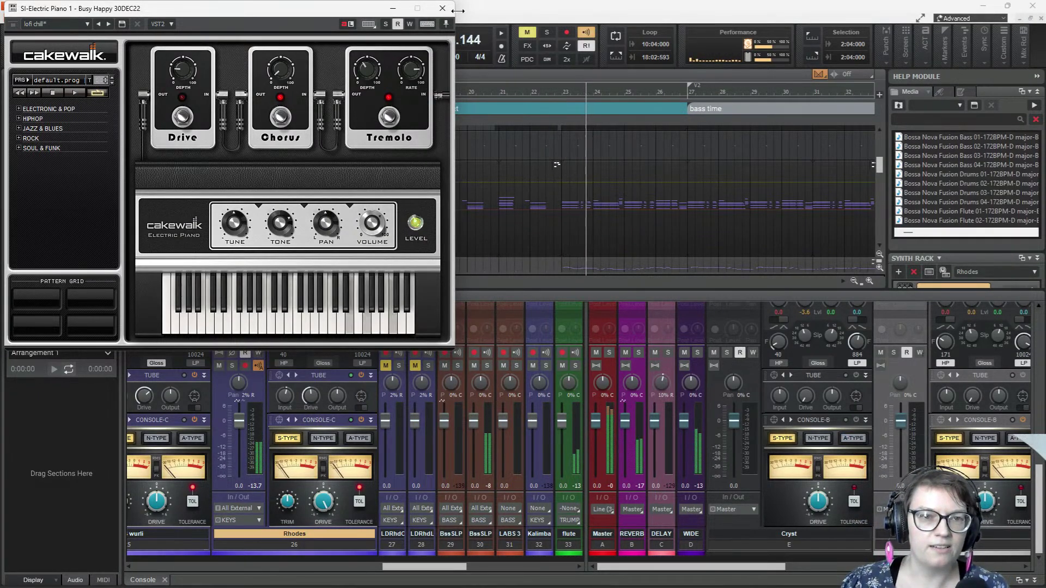
{"action": "left_click", "coordinate": [441, 8]}
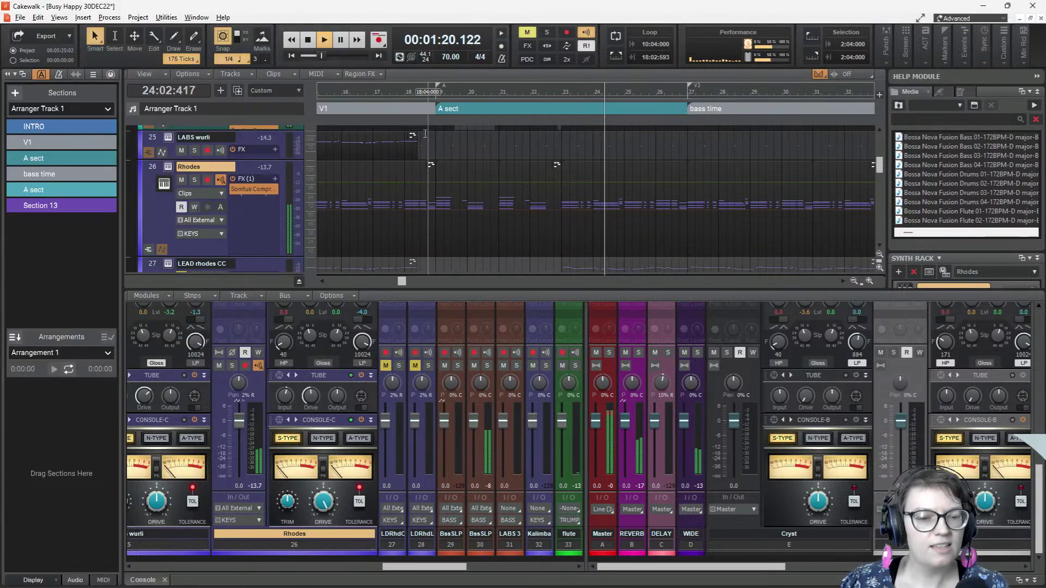
- Look through the remaining bass, brass and Candy tracks in the arrangement during playback, down to LABS London Atmos
{"action": "scroll", "coordinate": [472, 206], "scroll_direction": "up", "scroll_amount": 3}
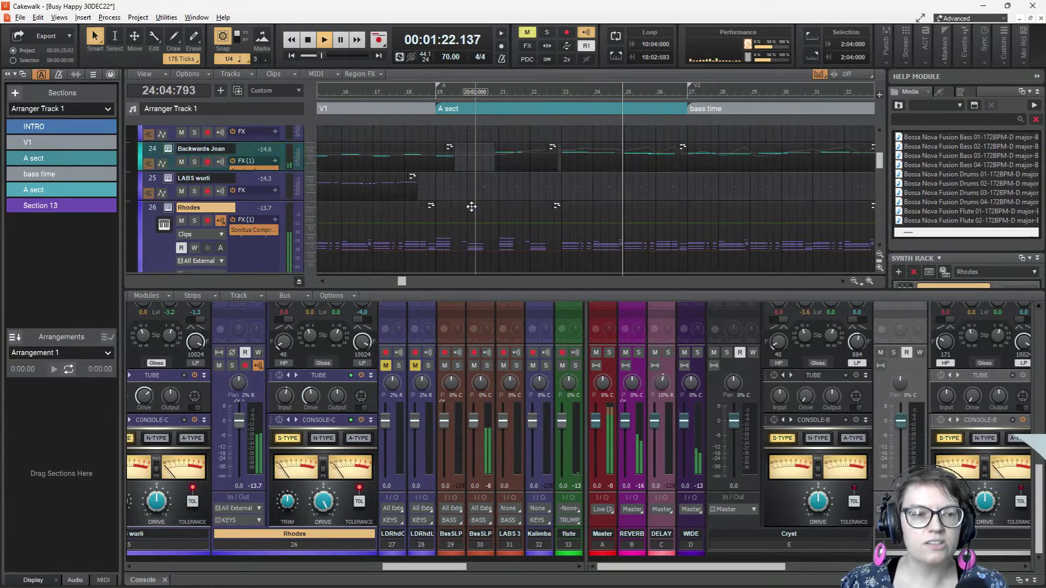
{"action": "scroll", "coordinate": [448, 226], "scroll_direction": "down", "scroll_amount": 2}
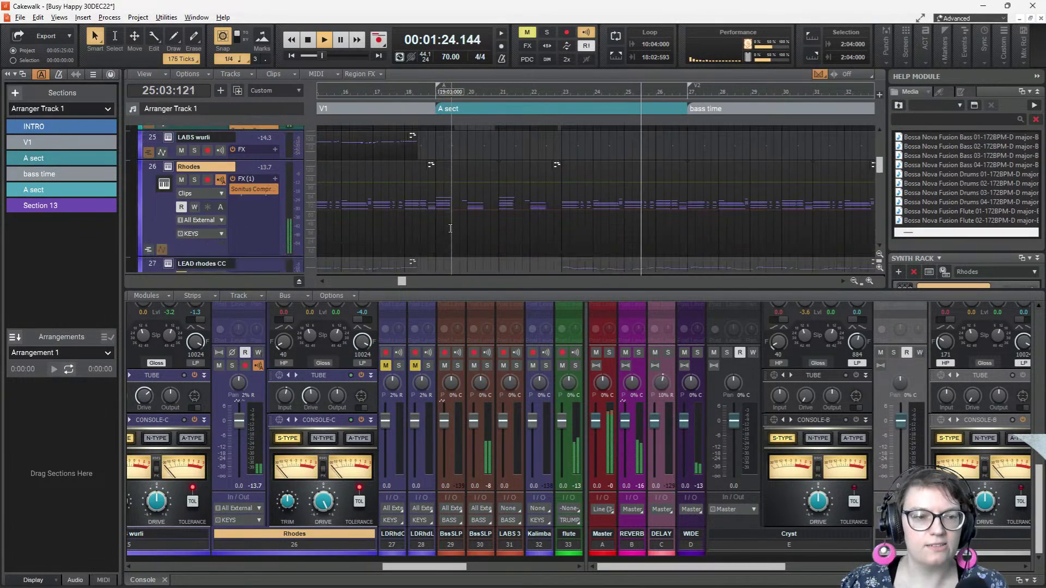
{"action": "scroll", "coordinate": [502, 200], "scroll_direction": "down", "scroll_amount": 2}
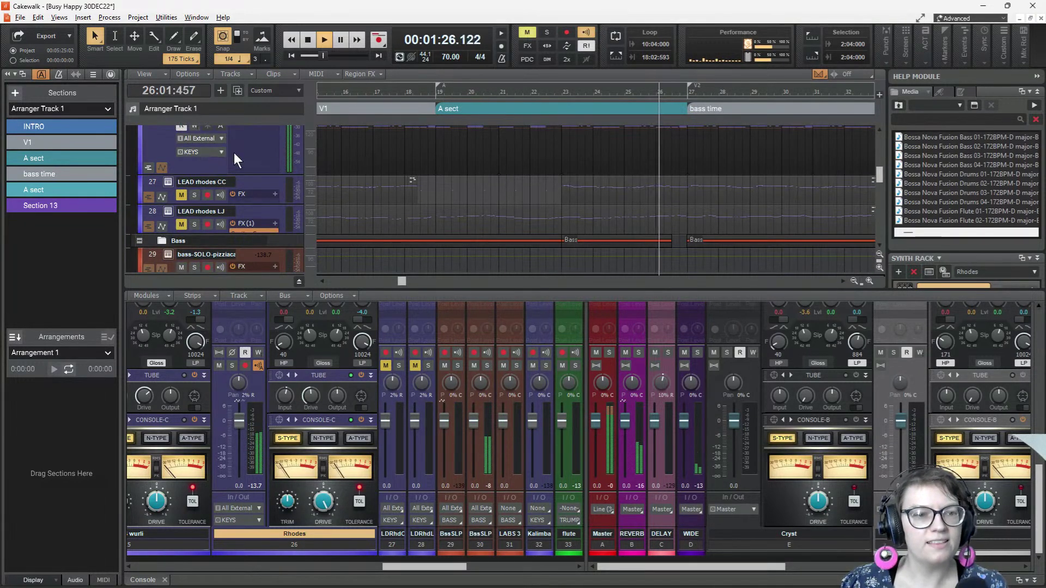
{"action": "scroll", "coordinate": [435, 196], "scroll_direction": "down", "scroll_amount": 2}
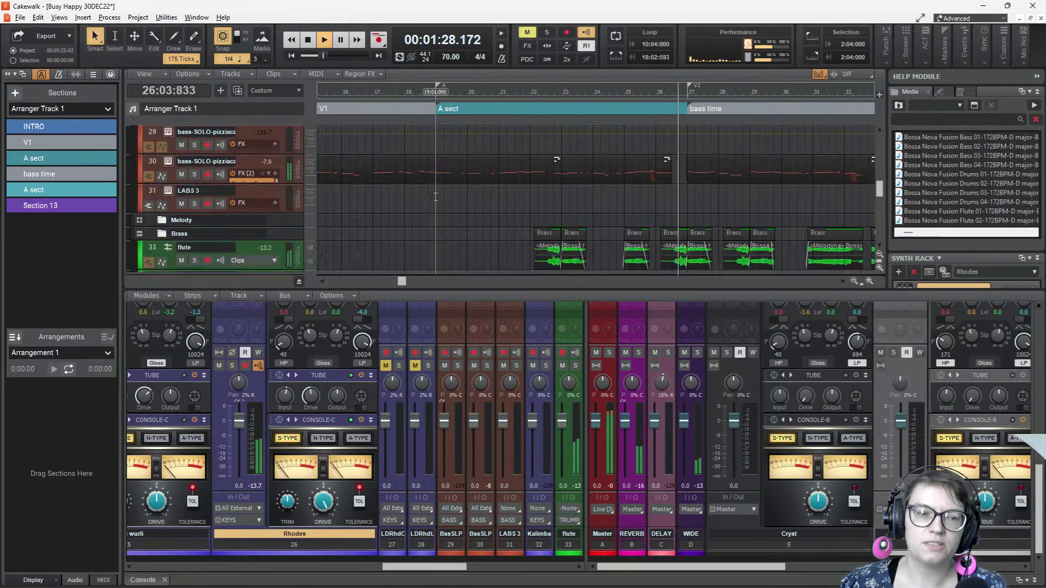
{"action": "scroll", "coordinate": [435, 196], "scroll_direction": "down", "scroll_amount": 2}
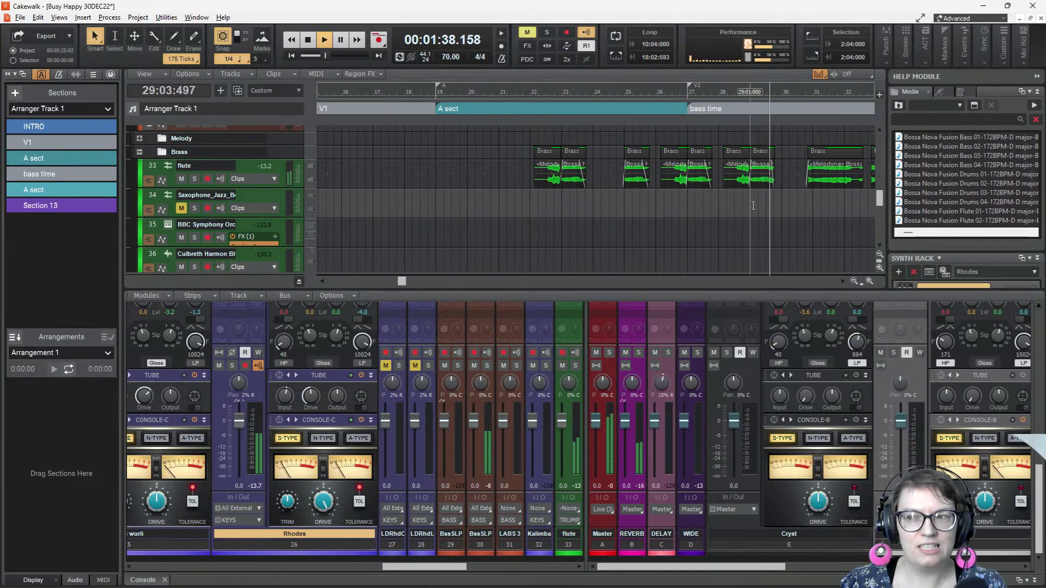
{"action": "scroll", "coordinate": [438, 224], "scroll_direction": "down", "scroll_amount": 5}
{"action": "scroll", "coordinate": [438, 224], "scroll_direction": "up", "scroll_amount": 5}
{"action": "scroll", "coordinate": [439, 224], "scroll_direction": "down", "scroll_amount": 3}
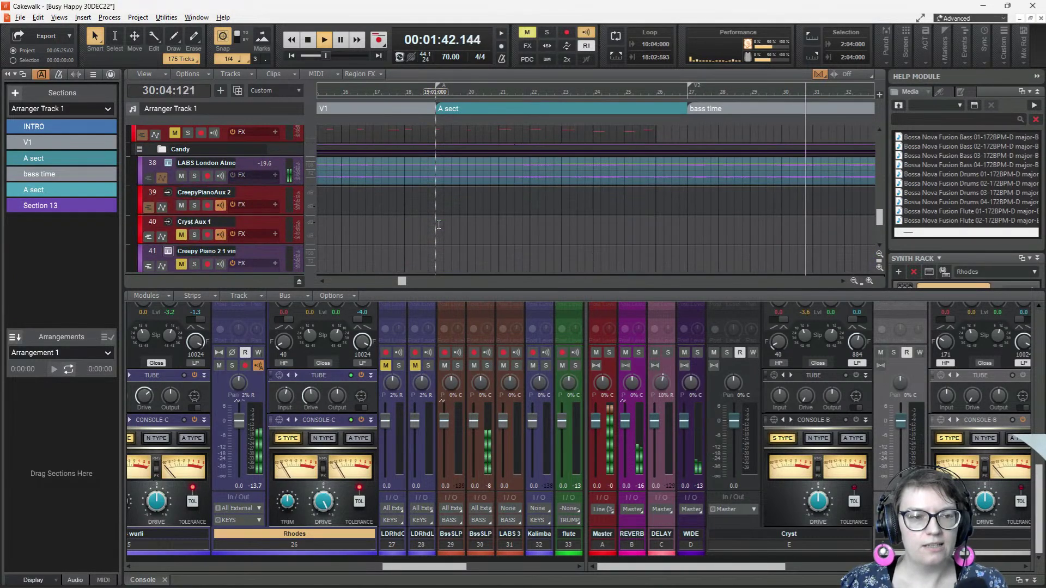
- Select and solo the LABS London Atmos track to hear it alone, and stop playback
{"action": "left_click", "coordinate": [168, 162]}
{"action": "left_click", "coordinate": [195, 145]}
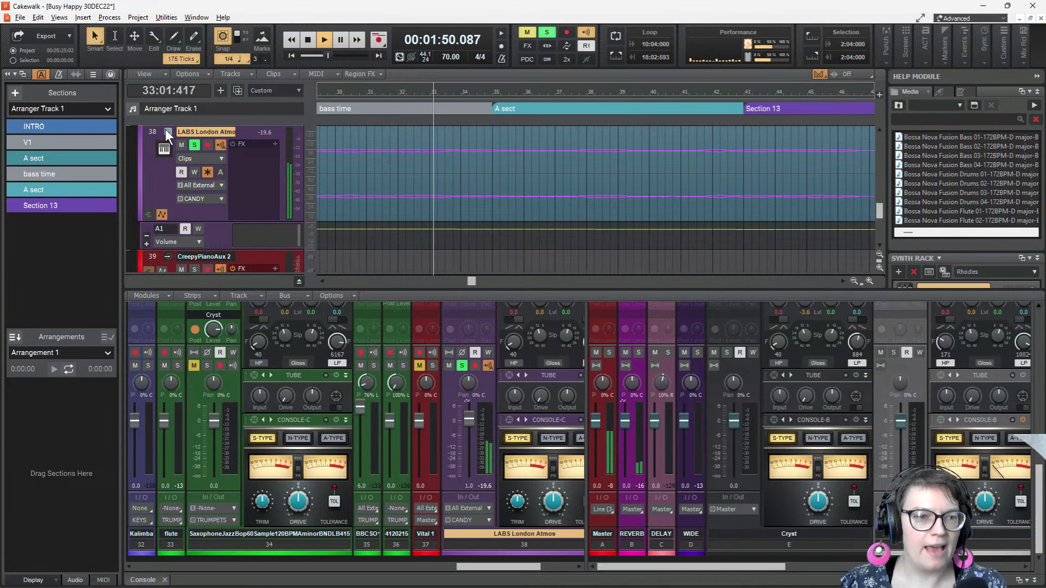
{"action": "key", "text": "space"}
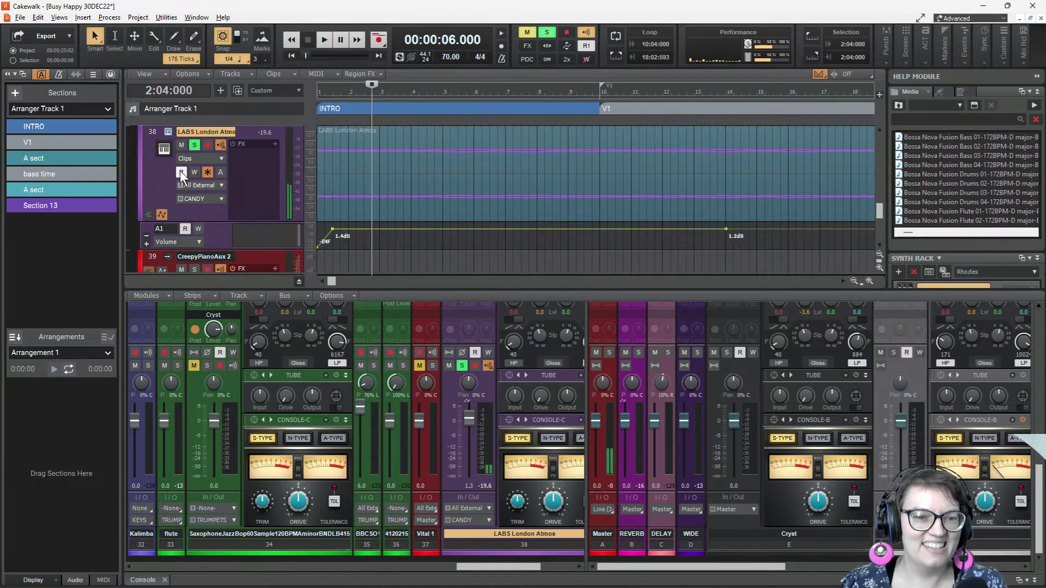
- Collapse the volume automation lane of LABS London Atmos and take the track out of solo
{"action": "scroll", "coordinate": [164, 164], "scroll_direction": "up", "scroll_amount": 3}
{"action": "scroll", "coordinate": [163, 163], "scroll_direction": "down", "scroll_amount": 3}
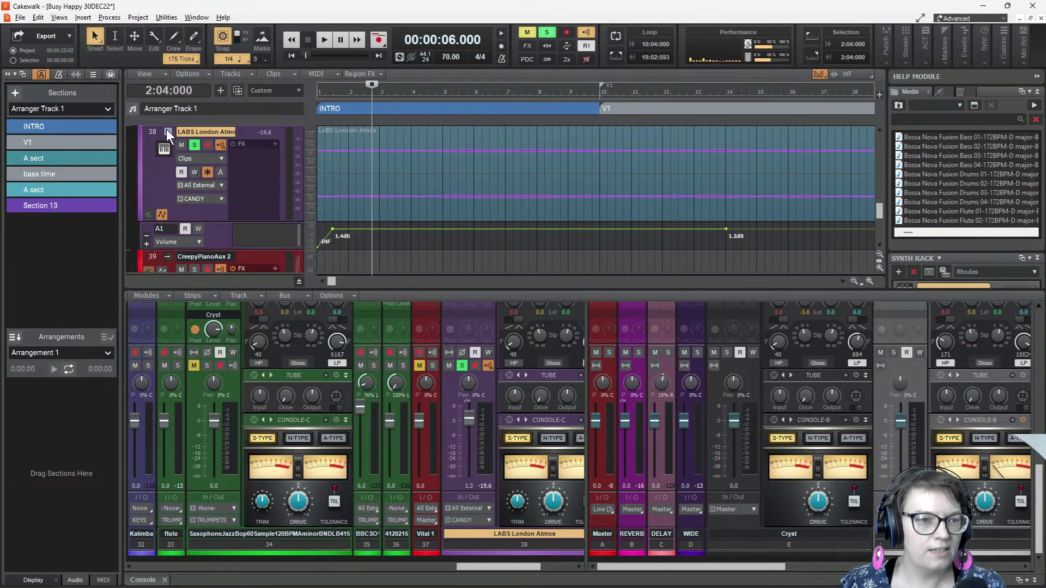
{"action": "left_click", "coordinate": [162, 215]}
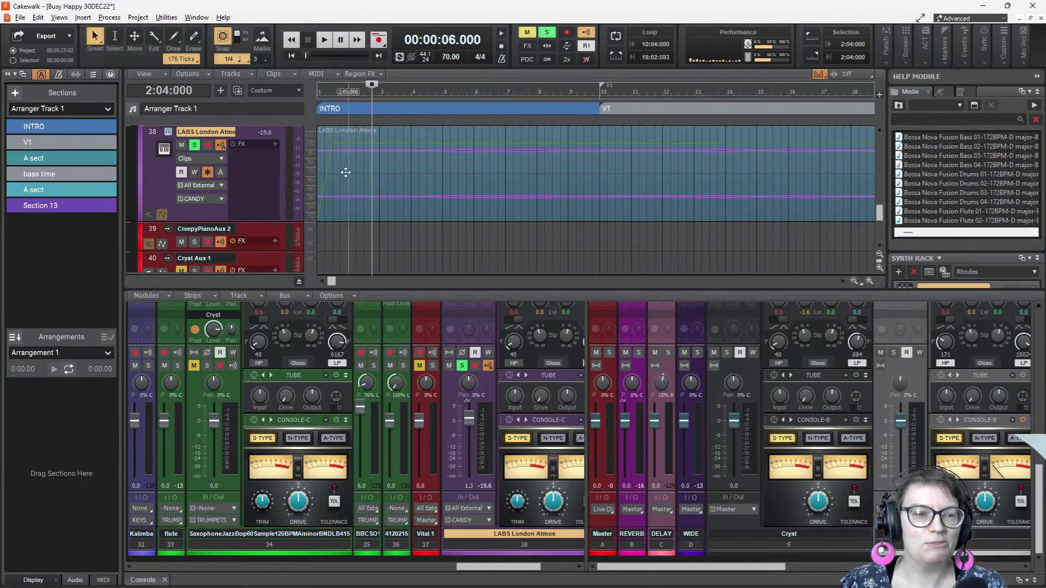
{"action": "scroll", "coordinate": [340, 228], "scroll_direction": "up", "scroll_amount": 1}
{"action": "left_click", "coordinate": [193, 183]}
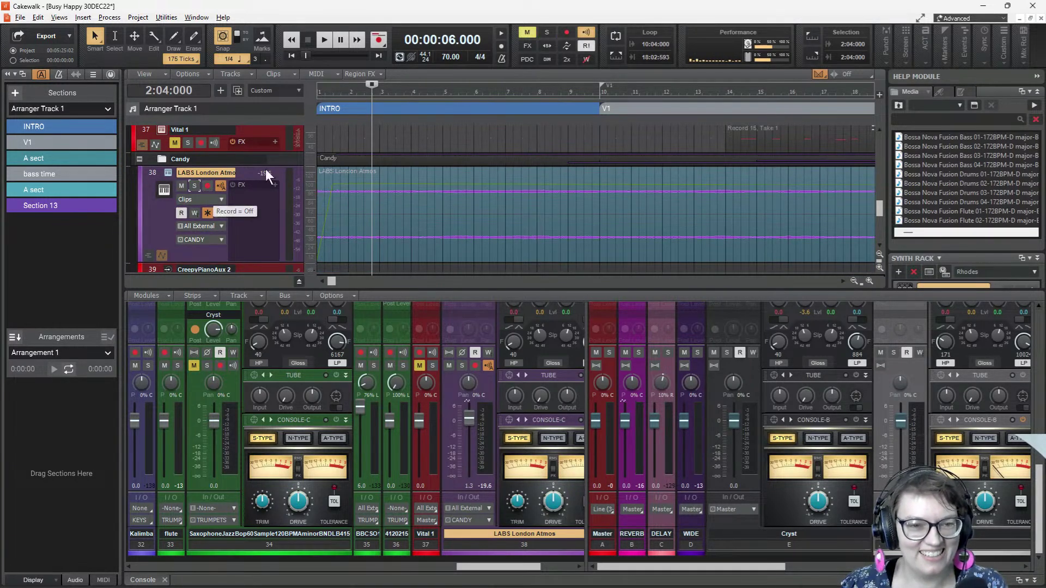
- Solo the LABS London Atmos track, play the intro to hear it alone, and take it out of solo
{"action": "left_click", "coordinate": [194, 184]}
{"action": "key", "text": "space"}
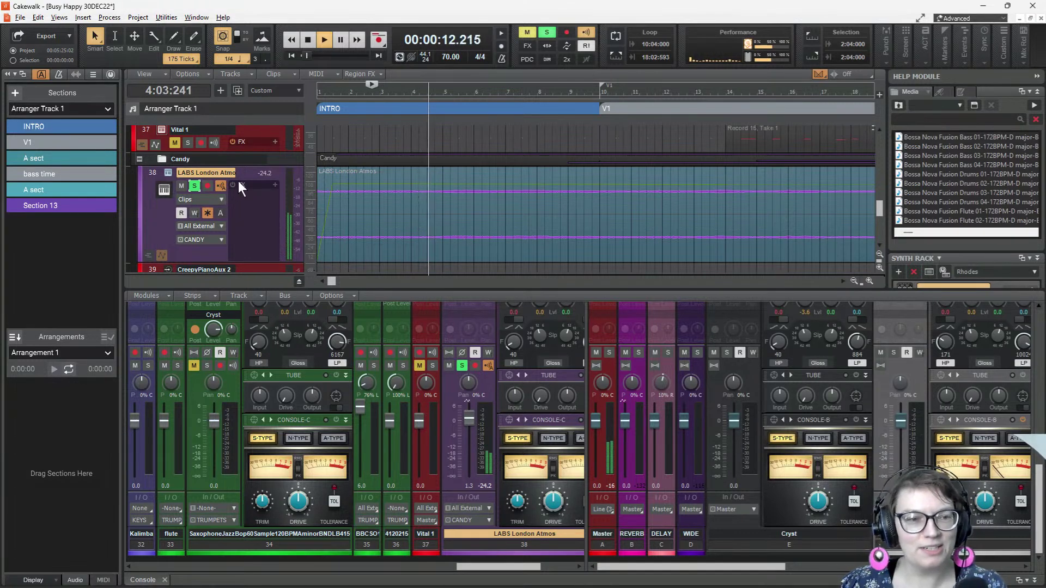
{"action": "left_click", "coordinate": [194, 186]}
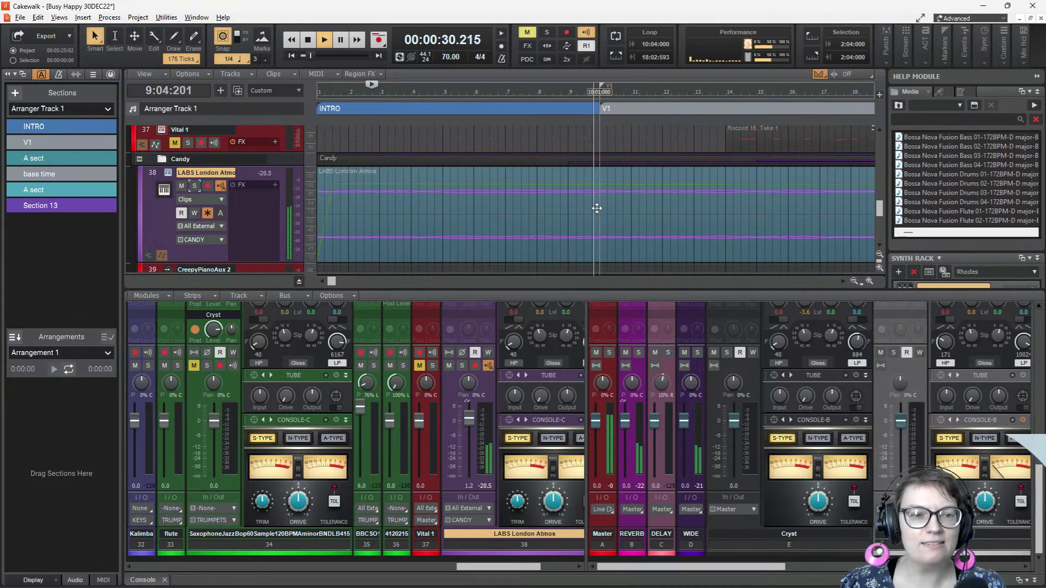
- Expand the Creepy Piano 2 1 track and view its Creepy Piano II instrument before closing it
{"action": "scroll", "coordinate": [561, 185], "scroll_direction": "down", "scroll_amount": 5}
{"action": "scroll", "coordinate": [567, 186], "scroll_direction": "up", "scroll_amount": 4}
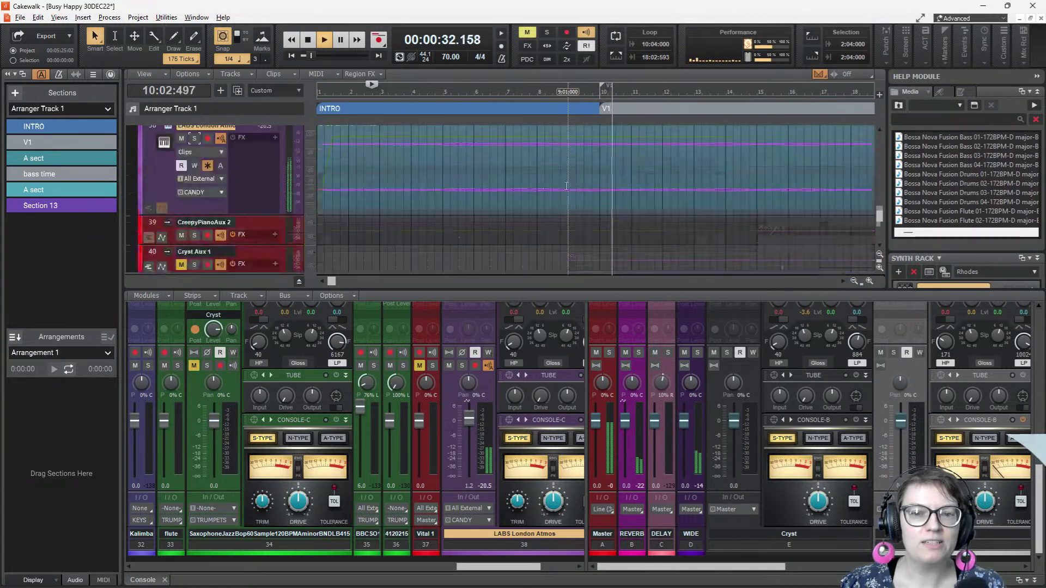
{"action": "scroll", "coordinate": [592, 183], "scroll_direction": "down", "scroll_amount": 1}
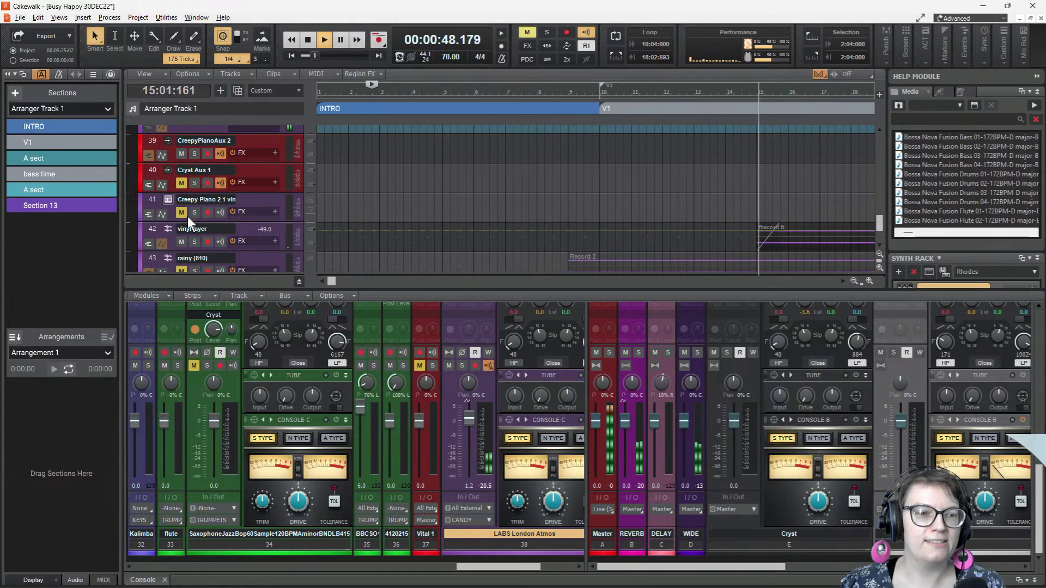
{"action": "double_click", "coordinate": [169, 200]}
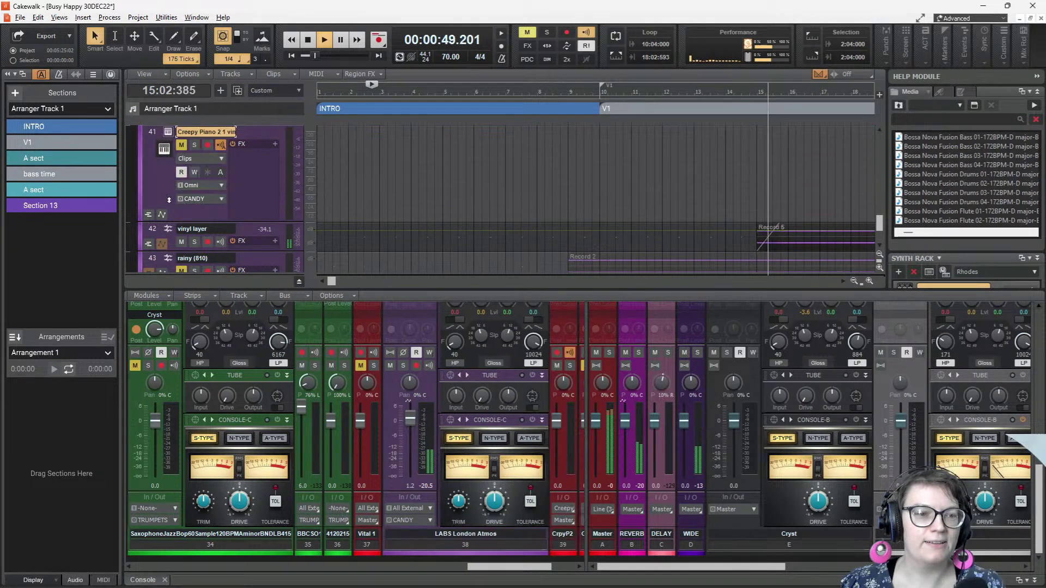
{"action": "left_click", "coordinate": [170, 131]}
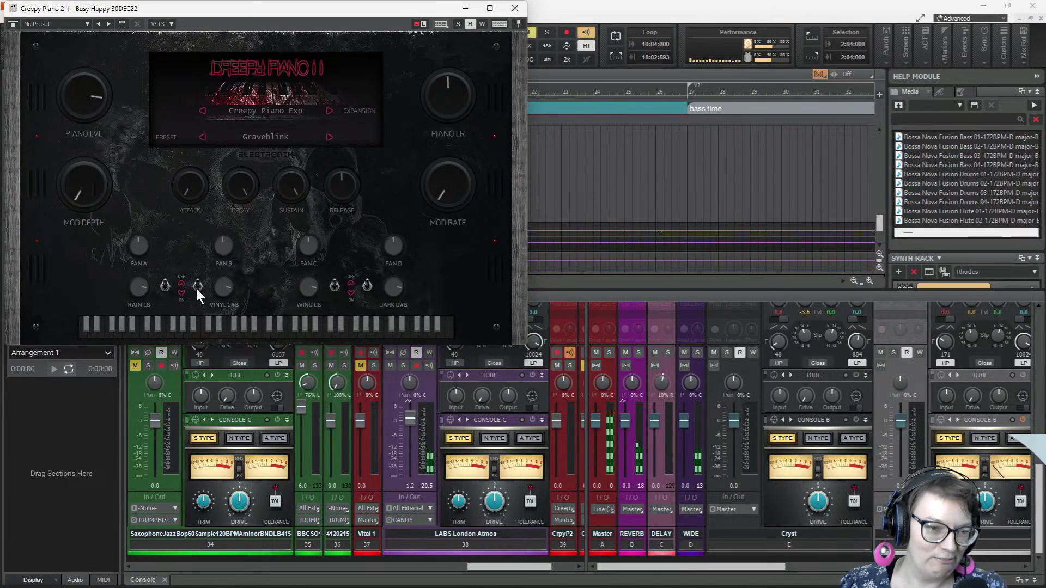
{"action": "left_click", "coordinate": [514, 8]}
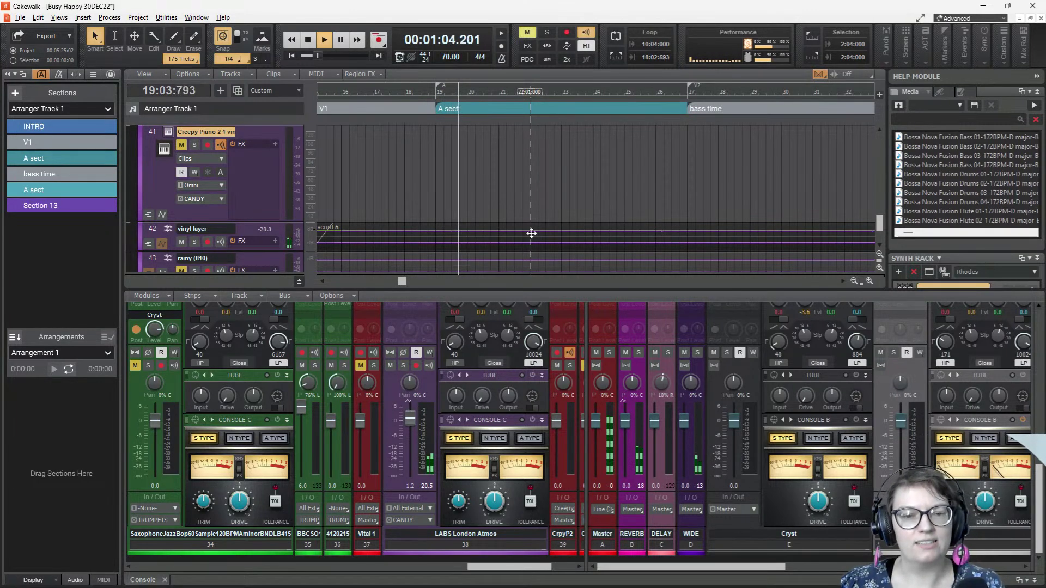
- Solo the vinyl layer track to hear it alone, take it out of solo, and stop playback
{"action": "left_click", "coordinate": [195, 241]}
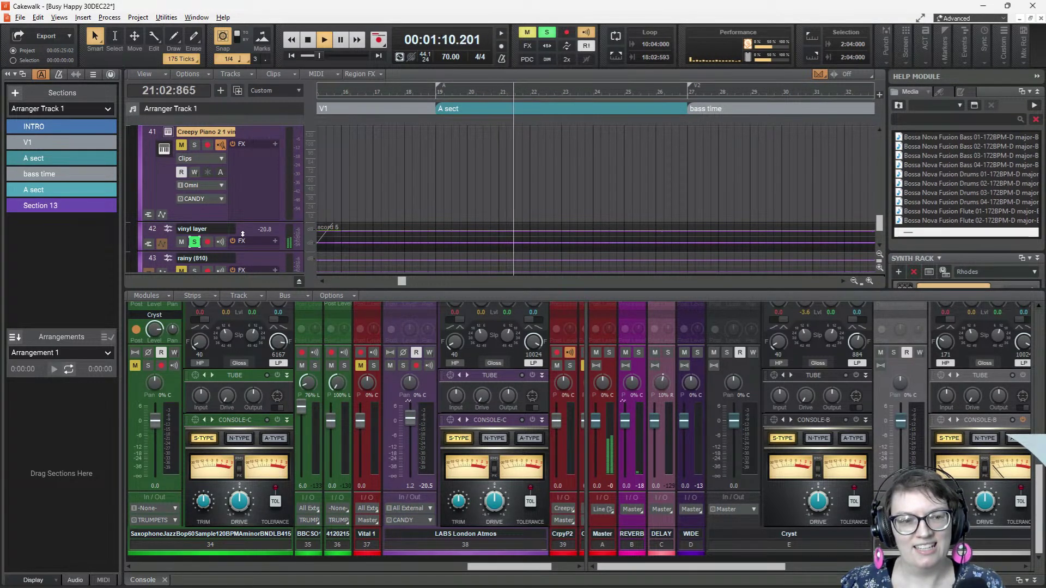
{"action": "right_click", "coordinate": [195, 244]}
{"action": "scroll", "coordinate": [160, 213], "scroll_direction": "up", "scroll_amount": 1}
{"action": "scroll", "coordinate": [214, 219], "scroll_direction": "down", "scroll_amount": 3}
{"action": "left_click", "coordinate": [194, 159]}
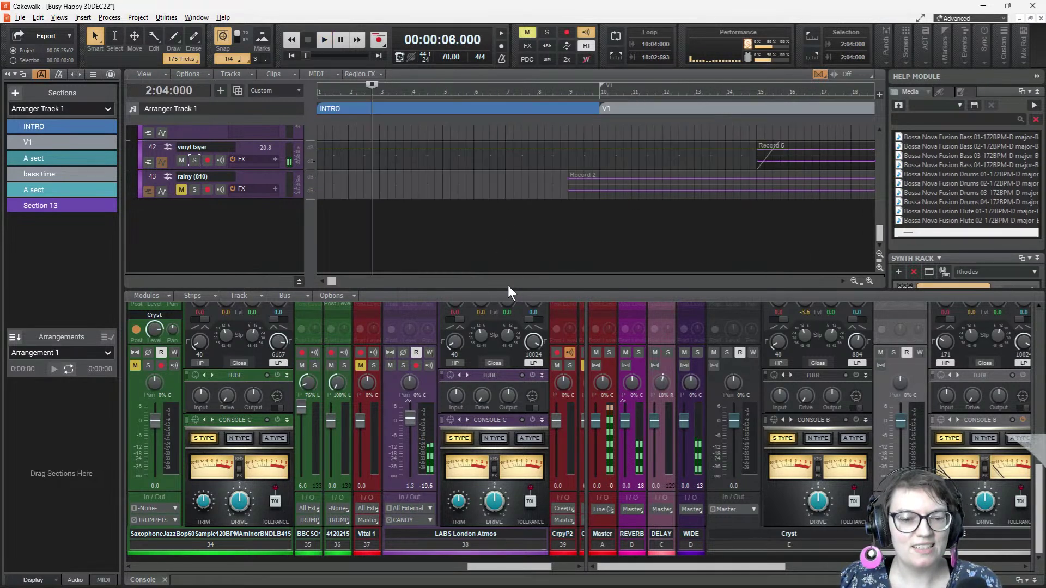
{"action": "key", "text": "space"}
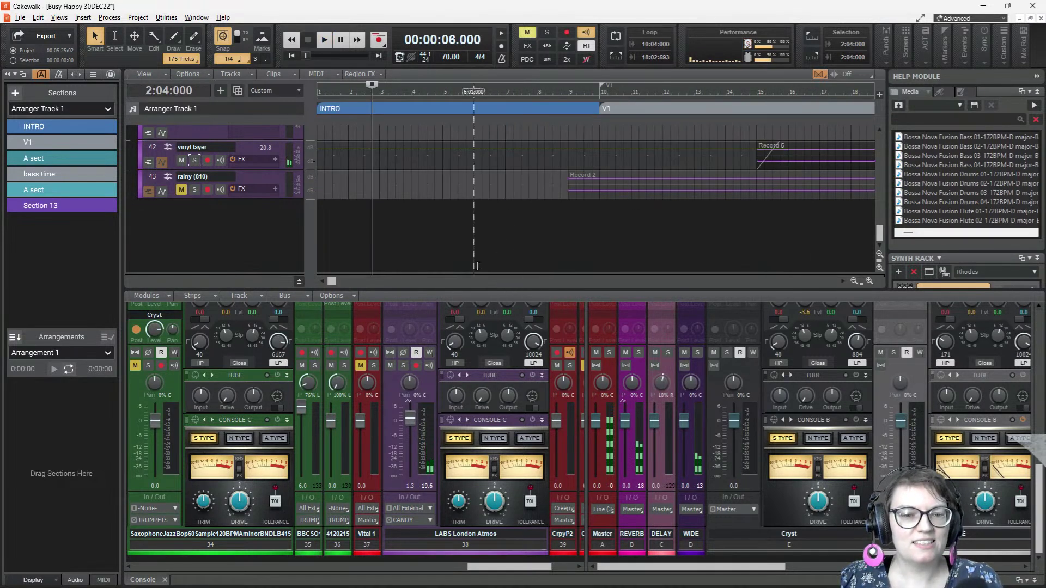
- Enlarge the track area by shrinking the console, and return to the first tracks of the arrangement
{"action": "left_click_drag", "start_coordinate": [482, 289], "coordinate": [479, 406]}
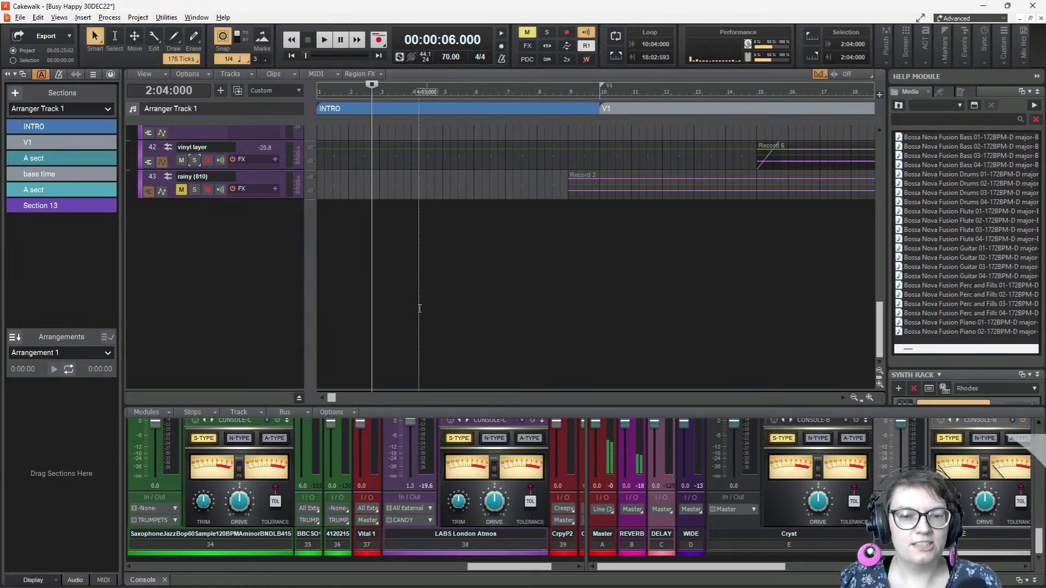
{"action": "scroll", "coordinate": [407, 297], "scroll_direction": "up", "scroll_amount": 10}
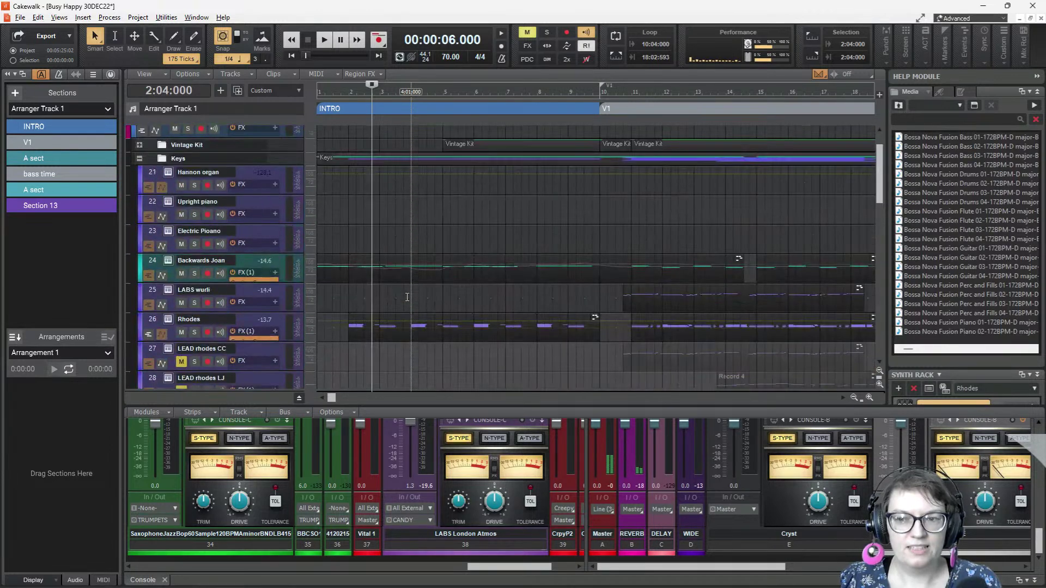
{"action": "scroll", "coordinate": [407, 296], "scroll_direction": "up", "scroll_amount": 2}
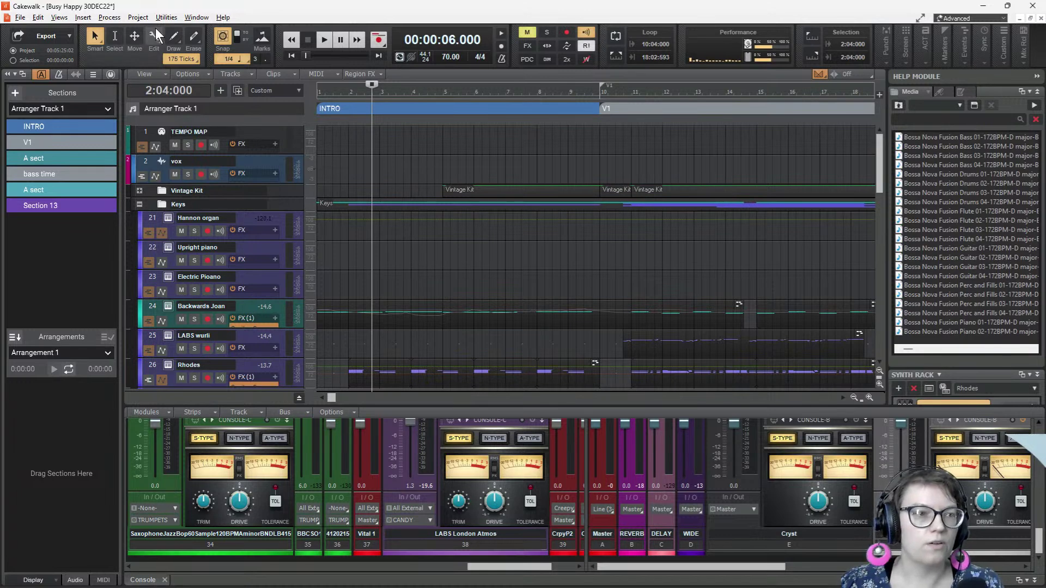
- Save the Busy Happy 30DEC22 project and close it
{"action": "left_click", "coordinate": [21, 18]}
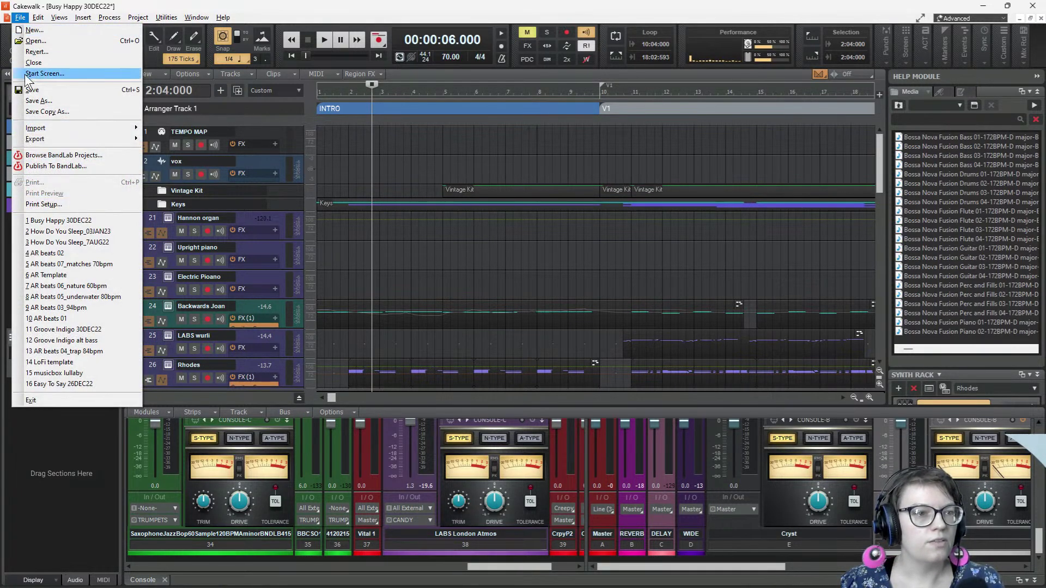
{"action": "left_click", "coordinate": [38, 89]}
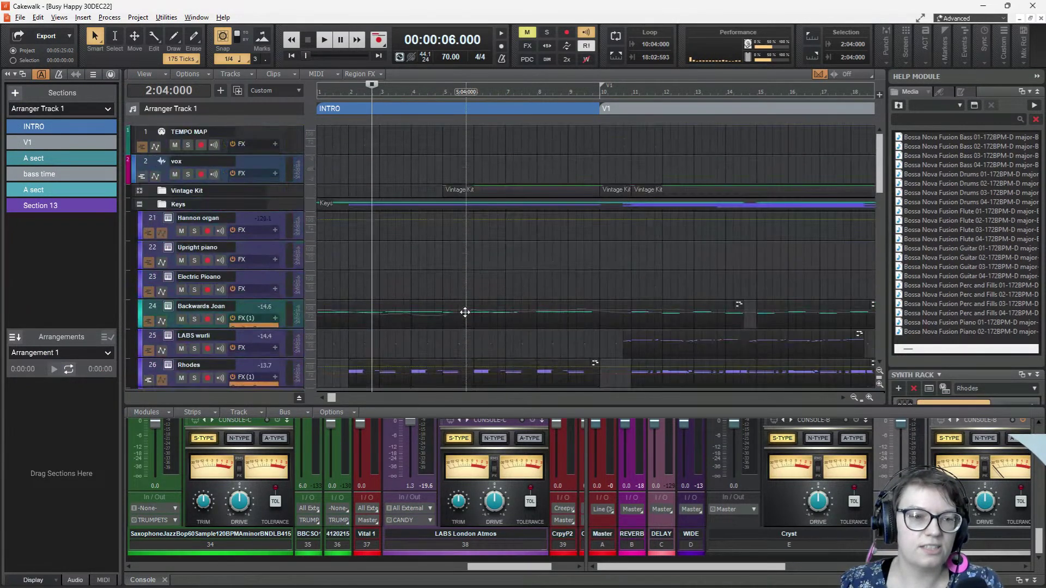
{"action": "scroll", "coordinate": [464, 312], "scroll_direction": "down", "scroll_amount": 10}
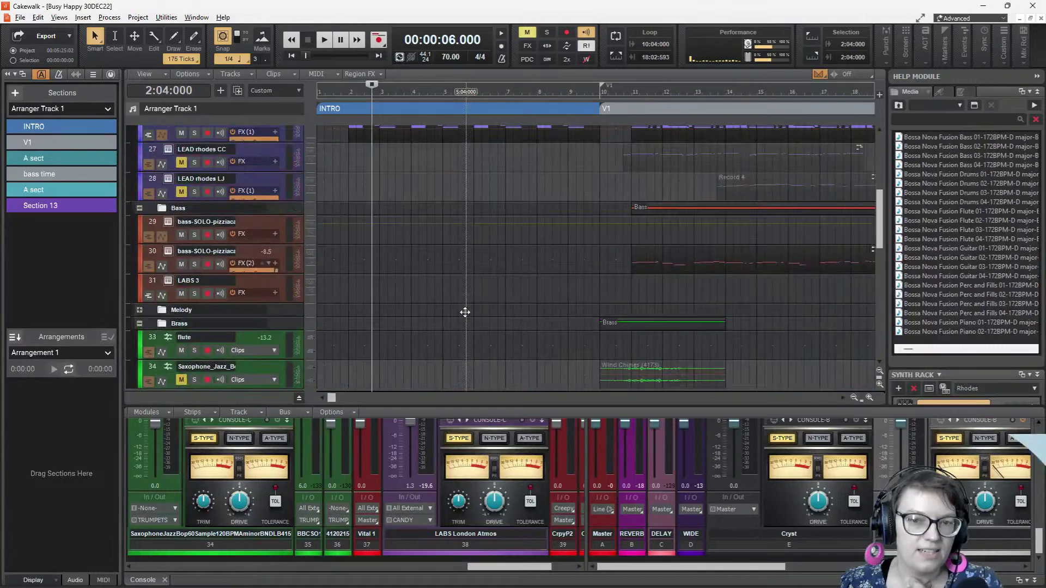
{"action": "scroll", "coordinate": [465, 312], "scroll_direction": "up", "scroll_amount": 10}
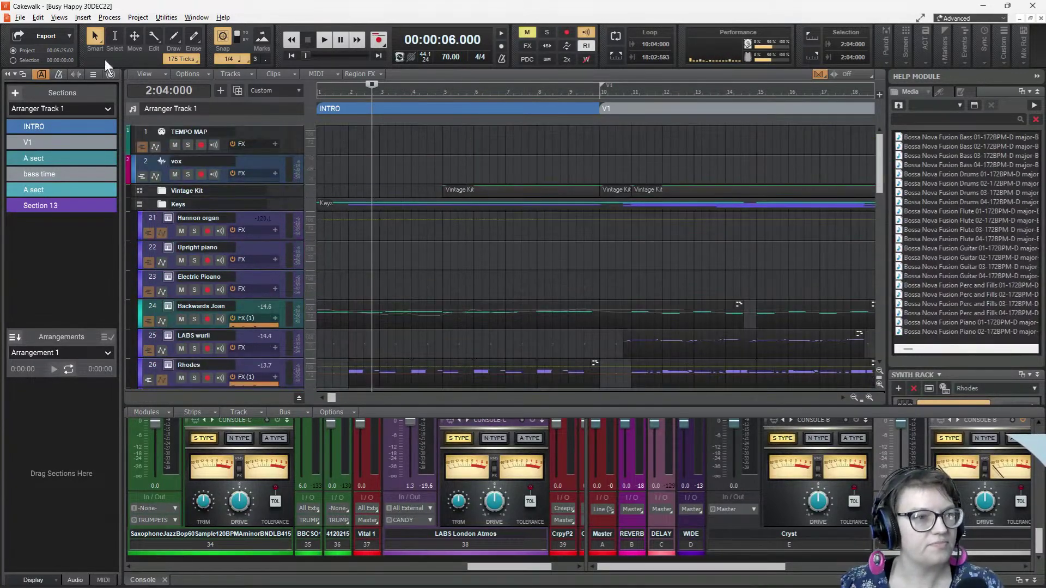
{"action": "left_click", "coordinate": [20, 18]}
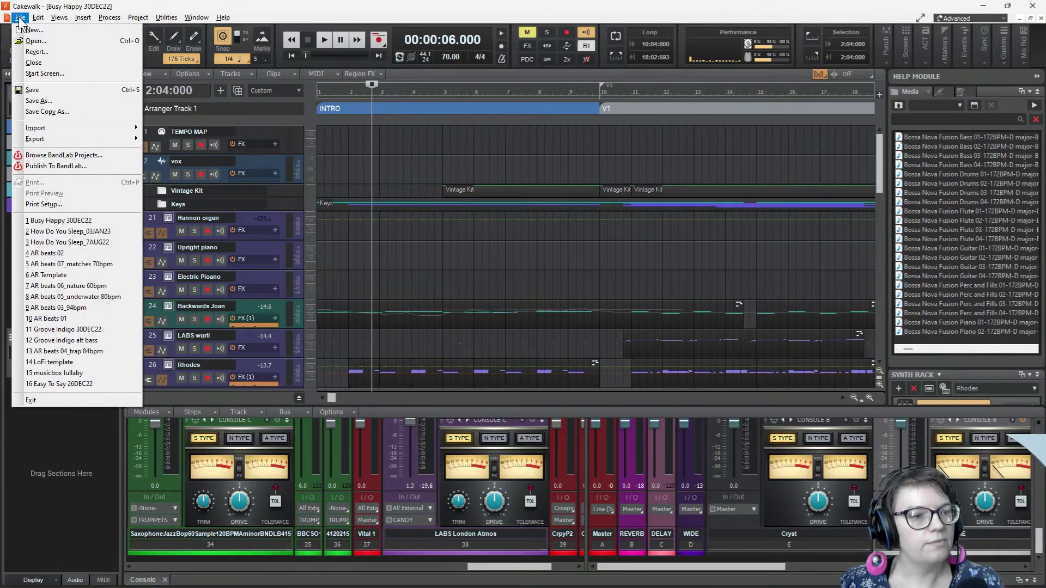
{"action": "left_click", "coordinate": [48, 63]}
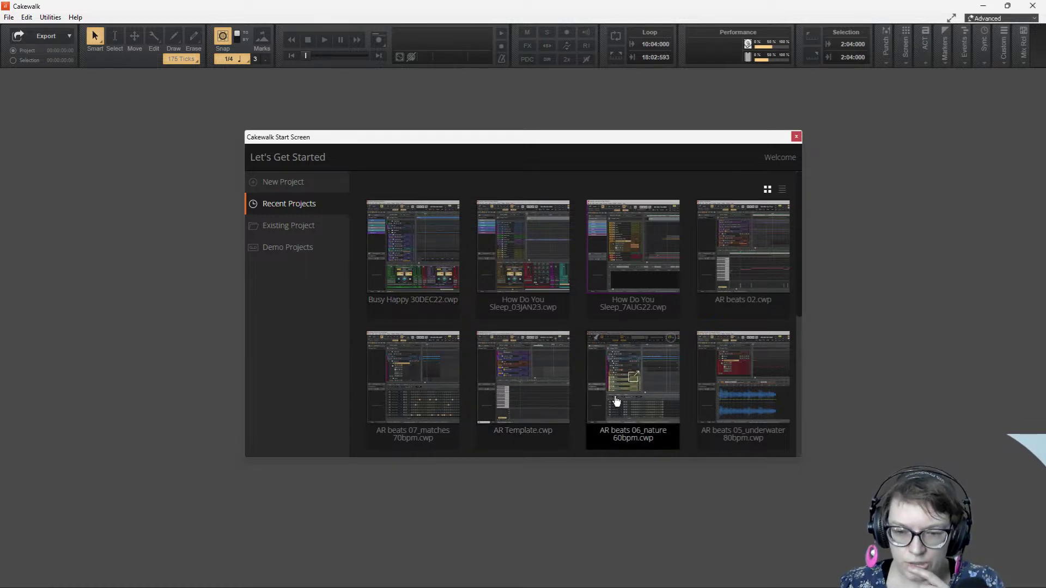
- Open the recent project AR beats 06_nature 60bpm and move its Sitala drum sampler window clear of the track list
{"action": "left_click", "coordinate": [653, 390]}
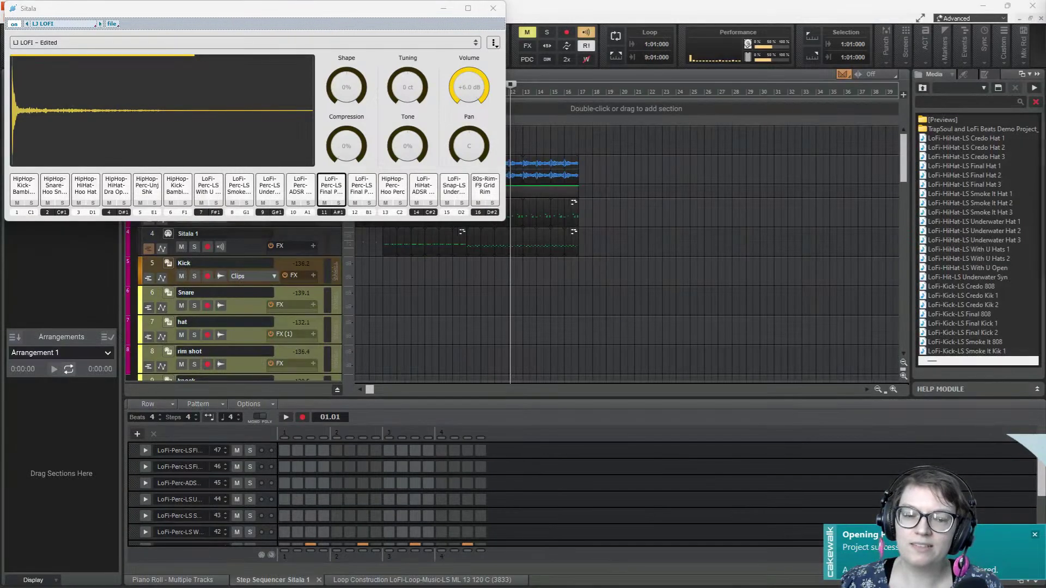
{"action": "left_click_drag", "start_coordinate": [920, 342], "coordinate": [460, 409]}
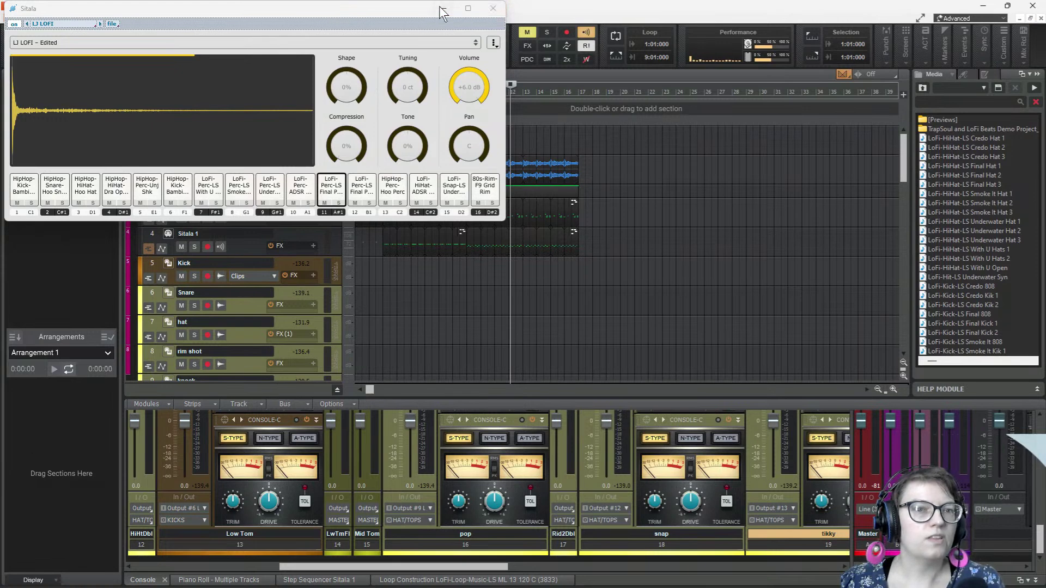
{"action": "left_click_drag", "start_coordinate": [394, 12], "coordinate": [632, 63]}
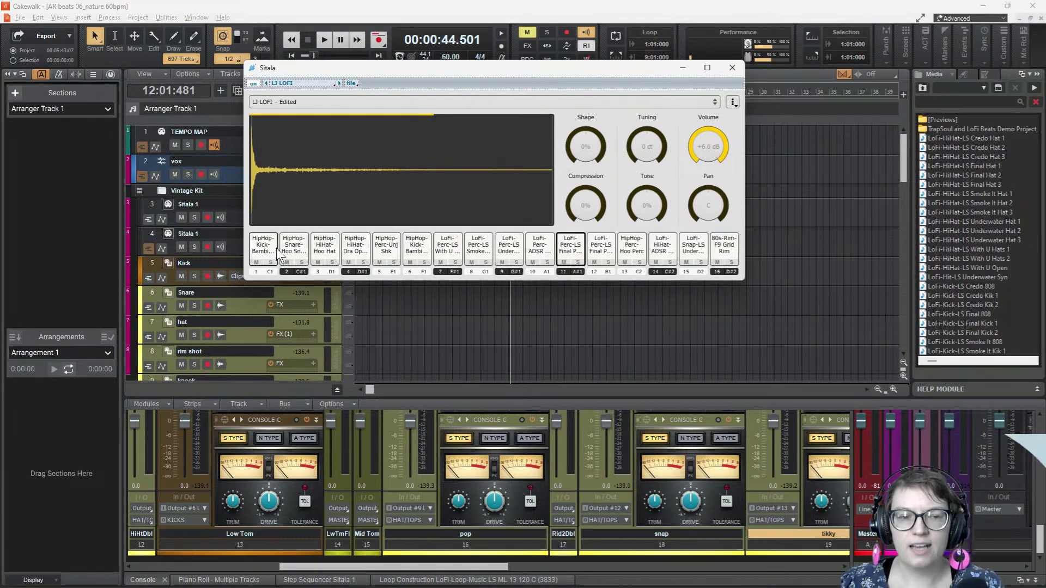
- Show the Step Sequencer for Sitala 1 and look through its percussion, kick and hi-hat rows
{"action": "left_click", "coordinate": [336, 581]}
{"action": "scroll", "coordinate": [439, 515], "scroll_direction": "down", "scroll_amount": 6}
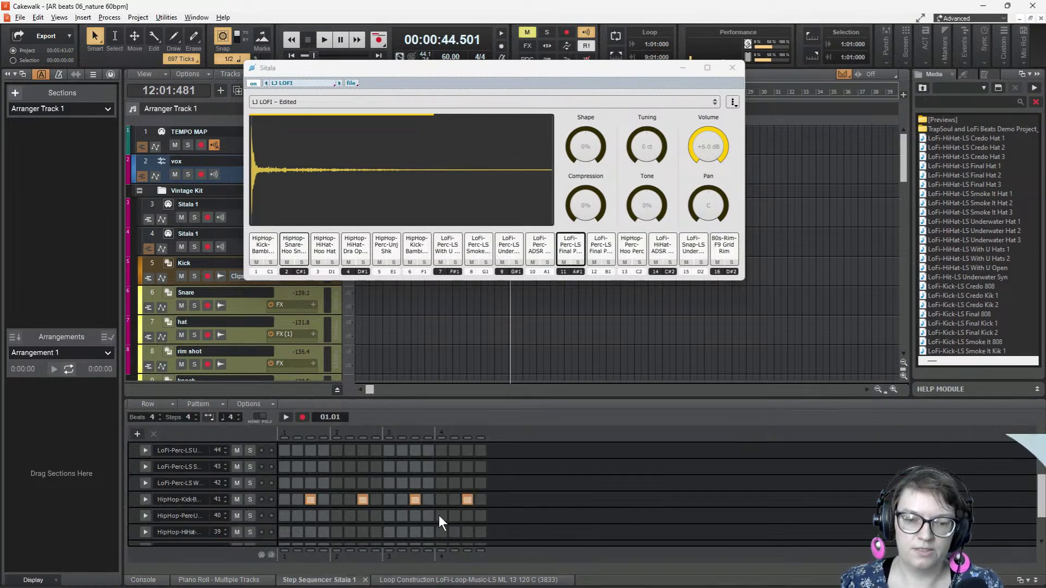
{"action": "scroll", "coordinate": [439, 515], "scroll_direction": "up", "scroll_amount": 6}
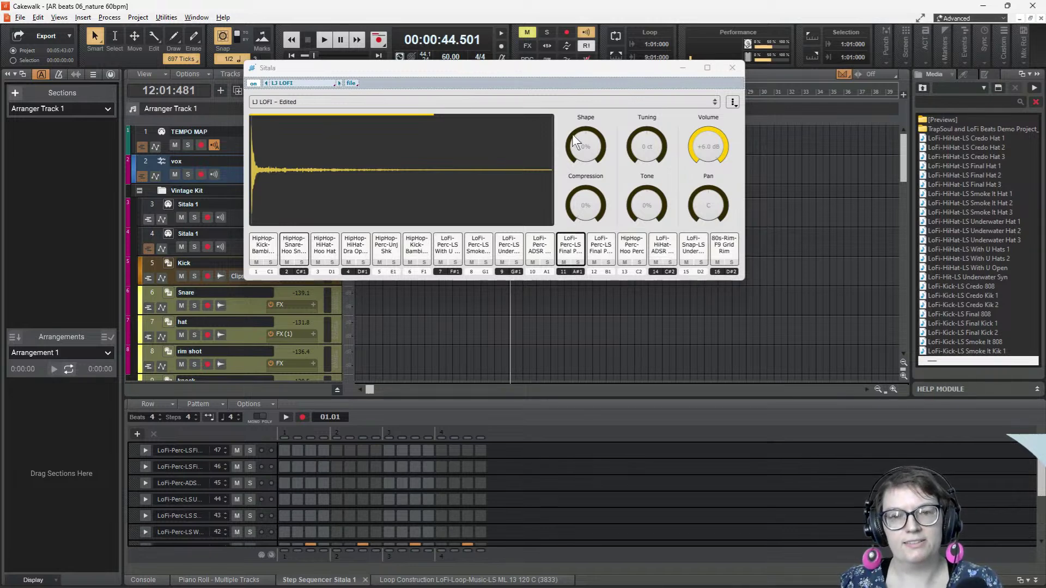
- Move the Sitala window below the clips and audition pads 1 to 14 one after another
{"action": "left_click_drag", "start_coordinate": [478, 64], "coordinate": [598, 280]}
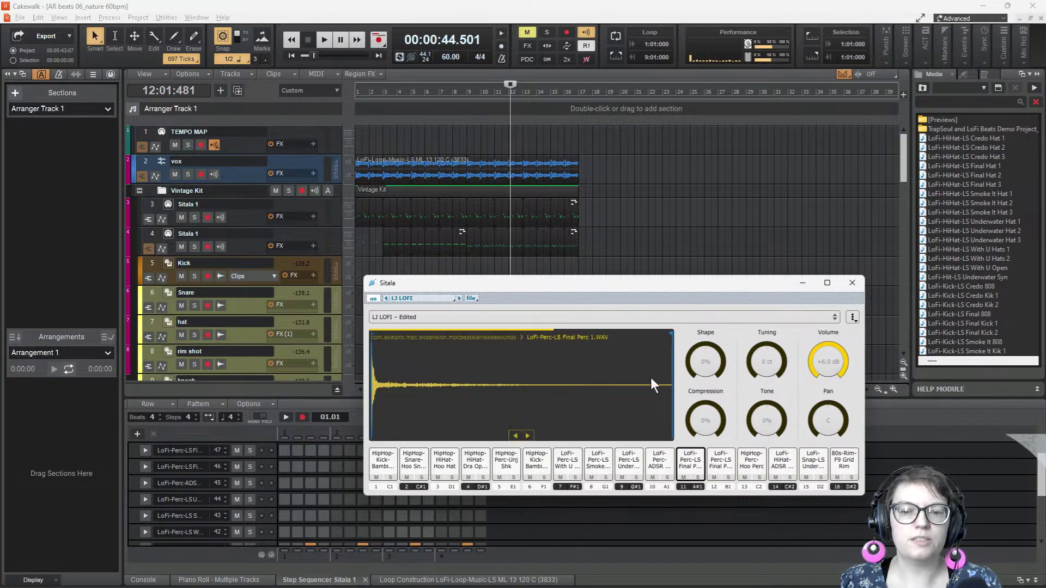
{"action": "left_click", "coordinate": [389, 463]}
{"action": "left_click", "coordinate": [414, 461]}
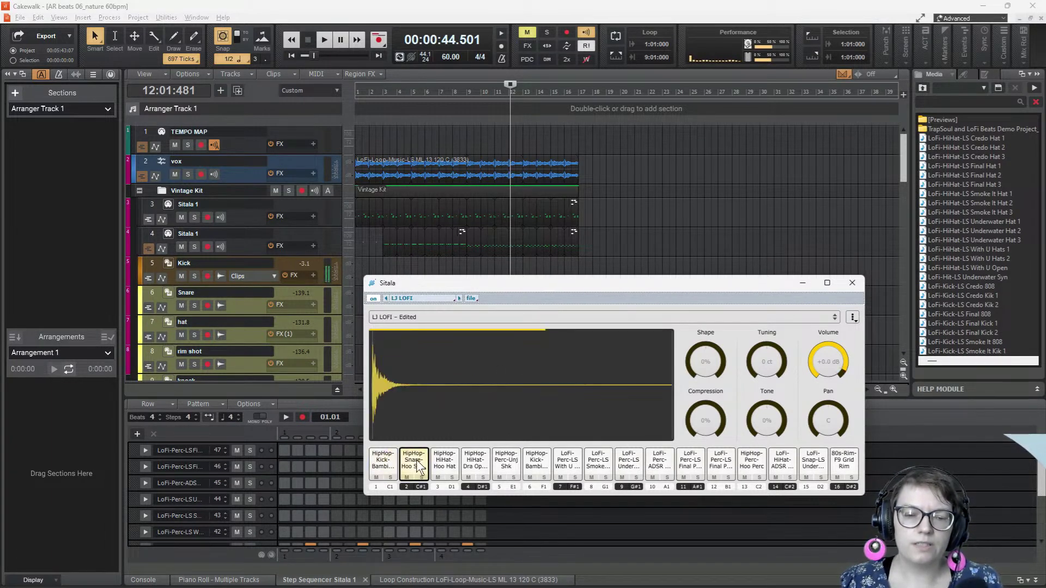
{"action": "left_click", "coordinate": [444, 462]}
{"action": "left_click", "coordinate": [475, 462]}
{"action": "left_click", "coordinate": [506, 462]}
{"action": "left_click", "coordinate": [536, 462]}
{"action": "left_click", "coordinate": [571, 466]}
{"action": "left_click", "coordinate": [598, 463]}
{"action": "left_click", "coordinate": [628, 463]}
{"action": "left_click", "coordinate": [658, 463]}
{"action": "left_click", "coordinate": [686, 464]}
{"action": "left_click", "coordinate": [724, 461]}
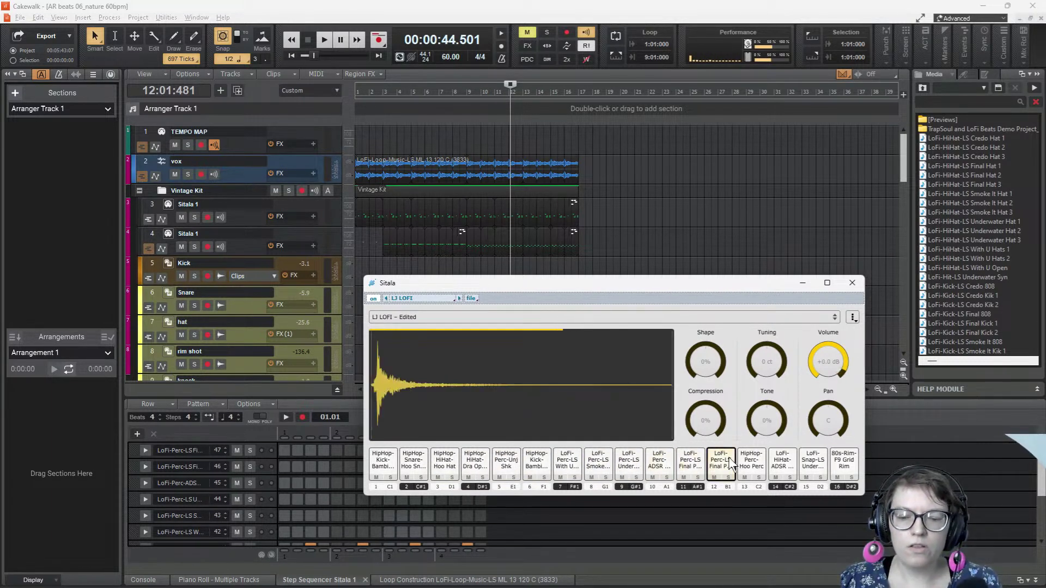
{"action": "left_click", "coordinate": [749, 464]}
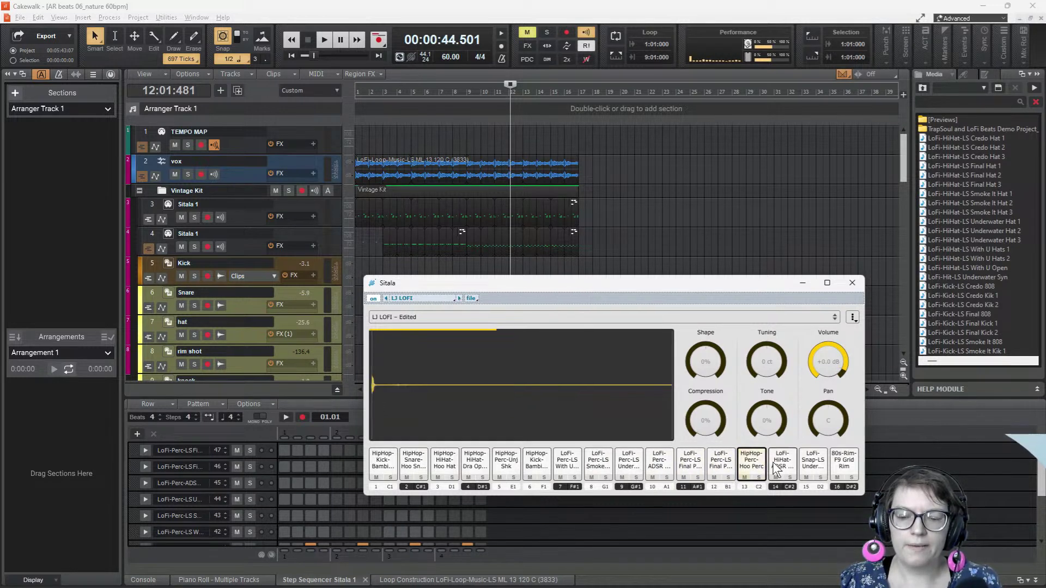
{"action": "left_click", "coordinate": [776, 467]}
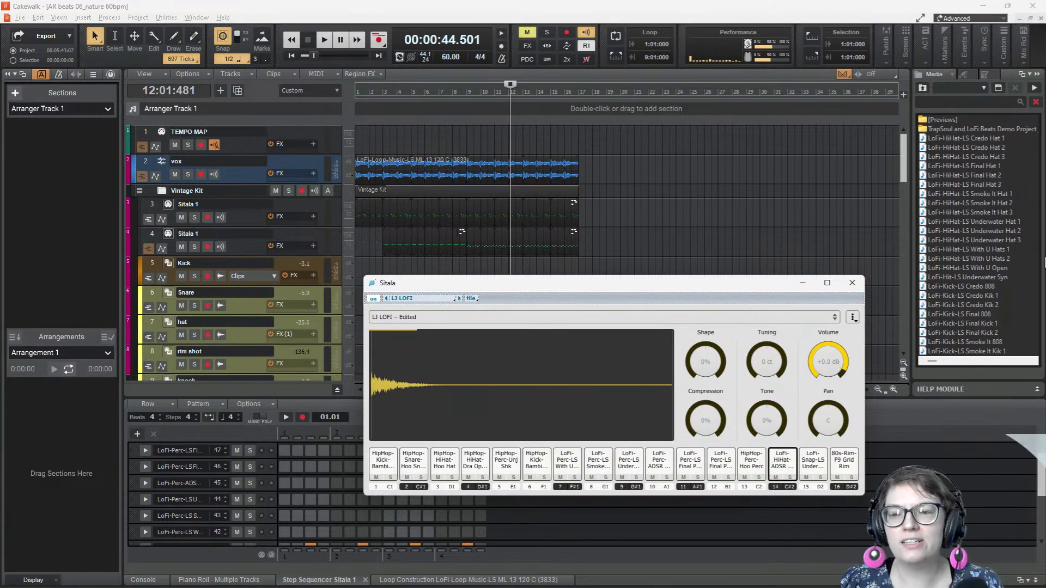
- Audition the Sitala pads in reverse order from pad 16 back to pad 11
{"action": "left_click", "coordinate": [848, 467]}
{"action": "left_click", "coordinate": [813, 464]}
{"action": "left_click", "coordinate": [774, 468]}
{"action": "left_click", "coordinate": [751, 464]}
{"action": "left_click", "coordinate": [720, 464]}
{"action": "left_click", "coordinate": [682, 464]}
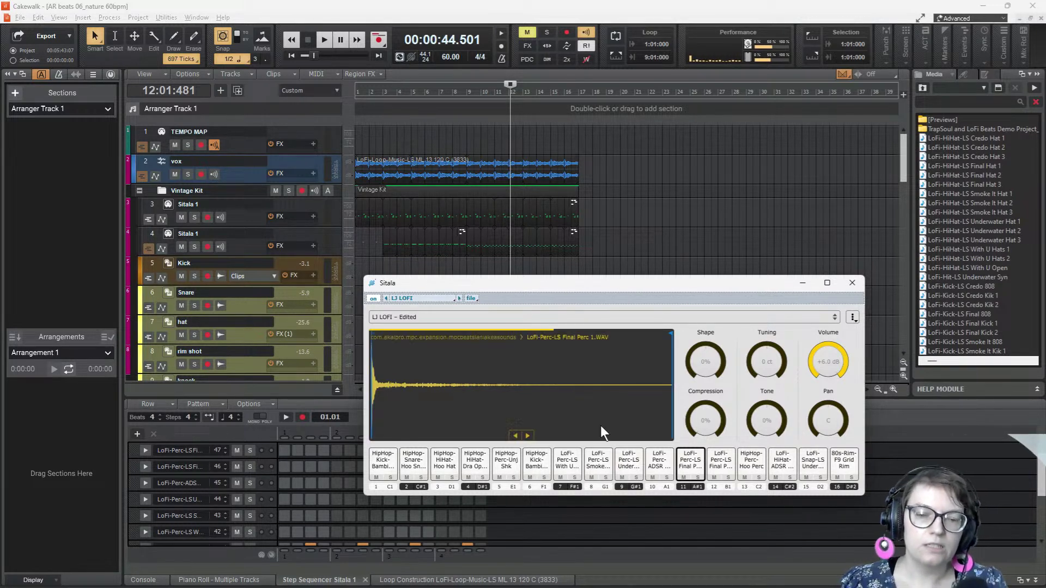
- Reposition the Sitala window and view its list of factory and user kits, keeping the LJ LOFI kit
{"action": "left_click_drag", "start_coordinate": [541, 285], "coordinate": [453, 290]}
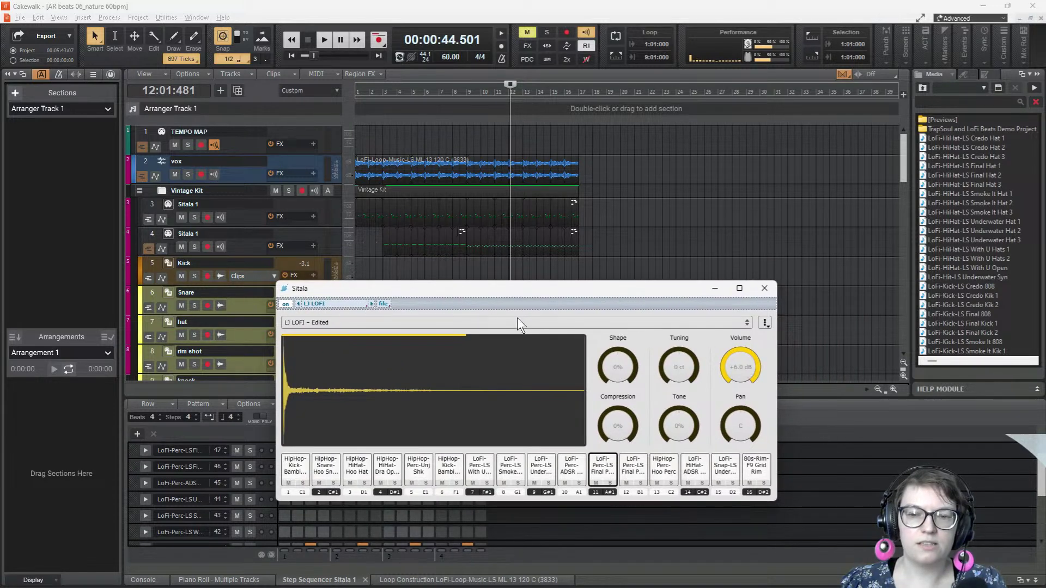
{"action": "left_click", "coordinate": [739, 323]}
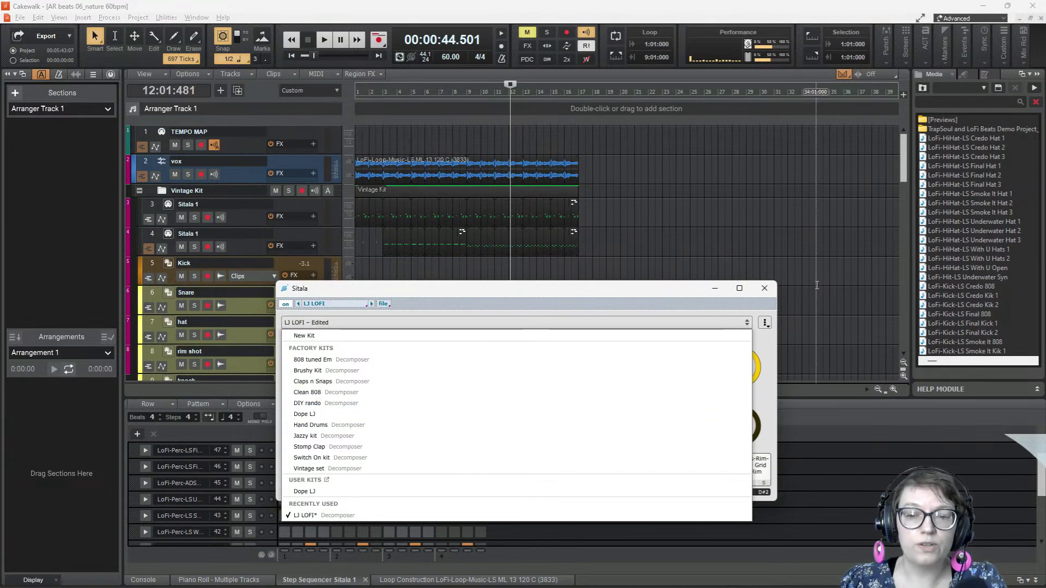
{"action": "left_click", "coordinate": [729, 322]}
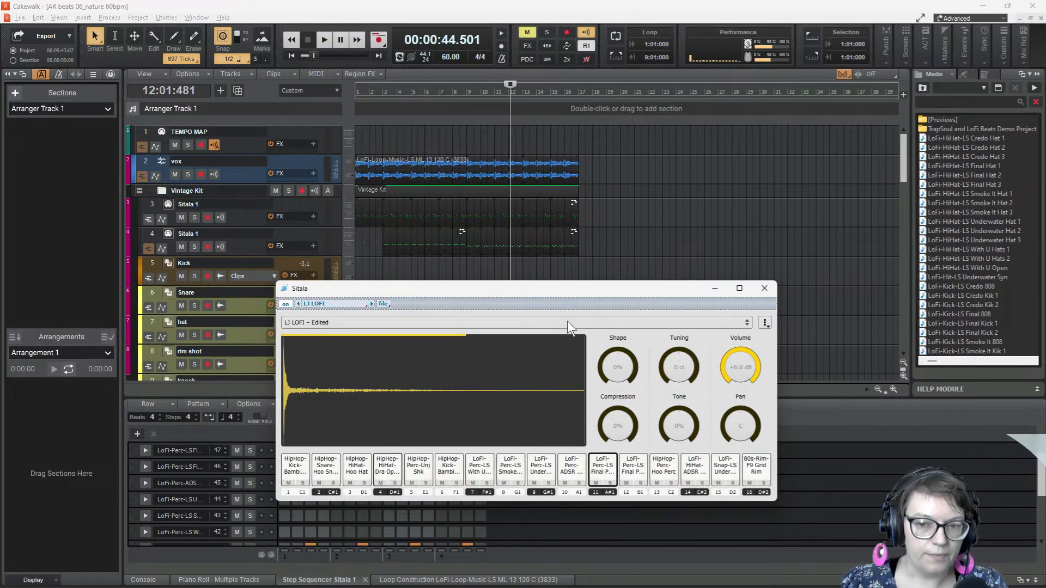
- Widen the media browser so the LoFi samples are listed in two full columns
{"action": "left_click_drag", "start_coordinate": [905, 265], "coordinate": [830, 270]}
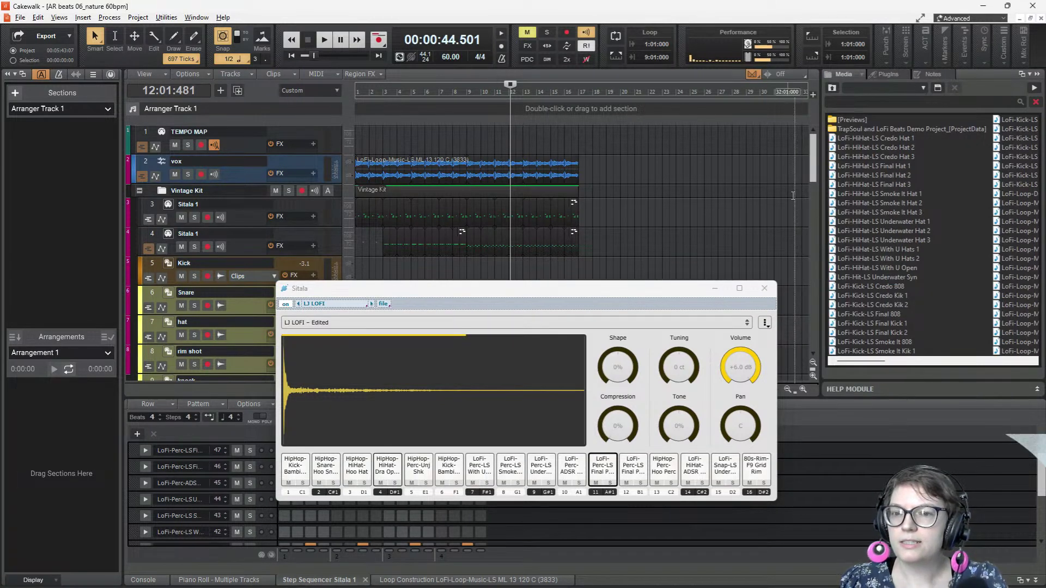
{"action": "left_click_drag", "start_coordinate": [821, 196], "coordinate": [708, 200]}
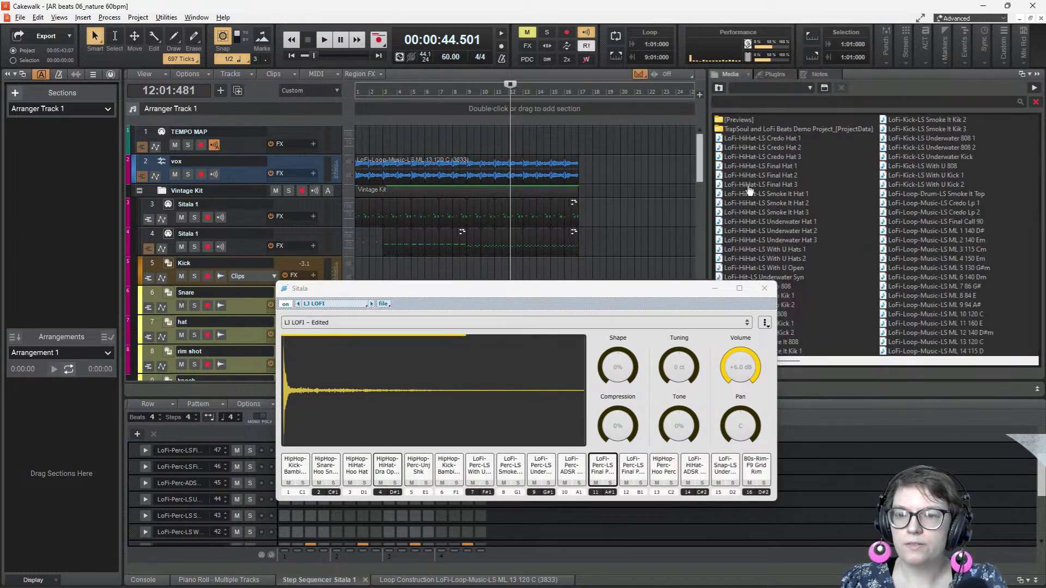
- Move up to the MPC folder in the media browser and look inside one of its MPC Beats expansion folders
{"action": "left_click", "coordinate": [809, 87]}
{"action": "left_click", "coordinate": [873, 99]}
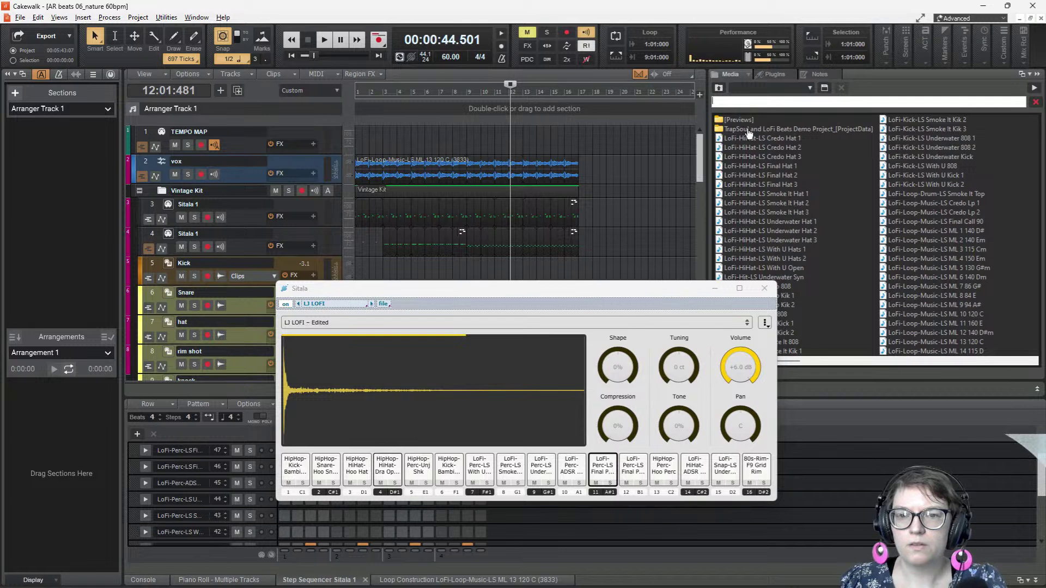
{"action": "left_click", "coordinate": [718, 88]}
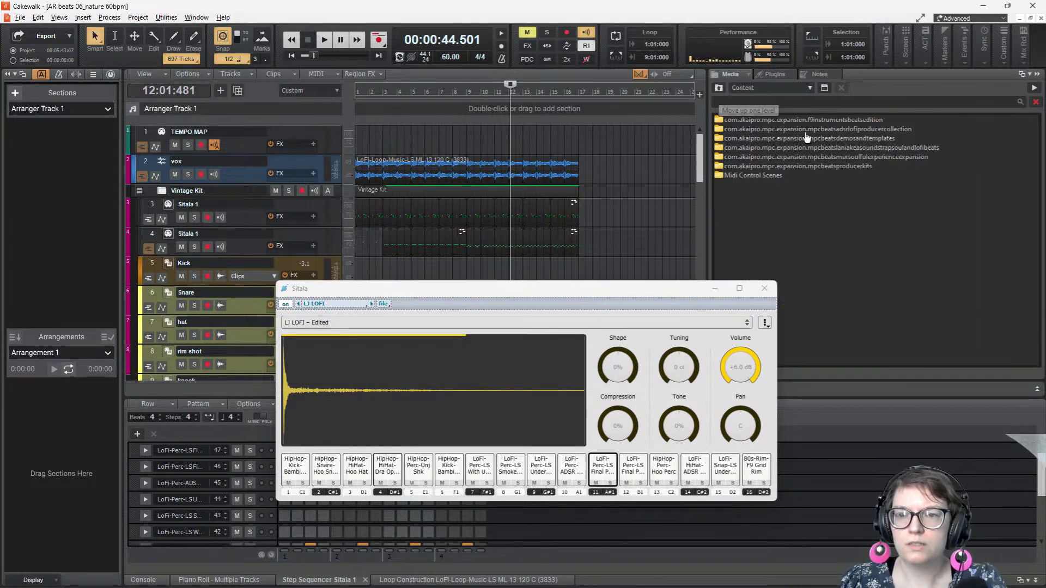
{"action": "left_click", "coordinate": [715, 87]}
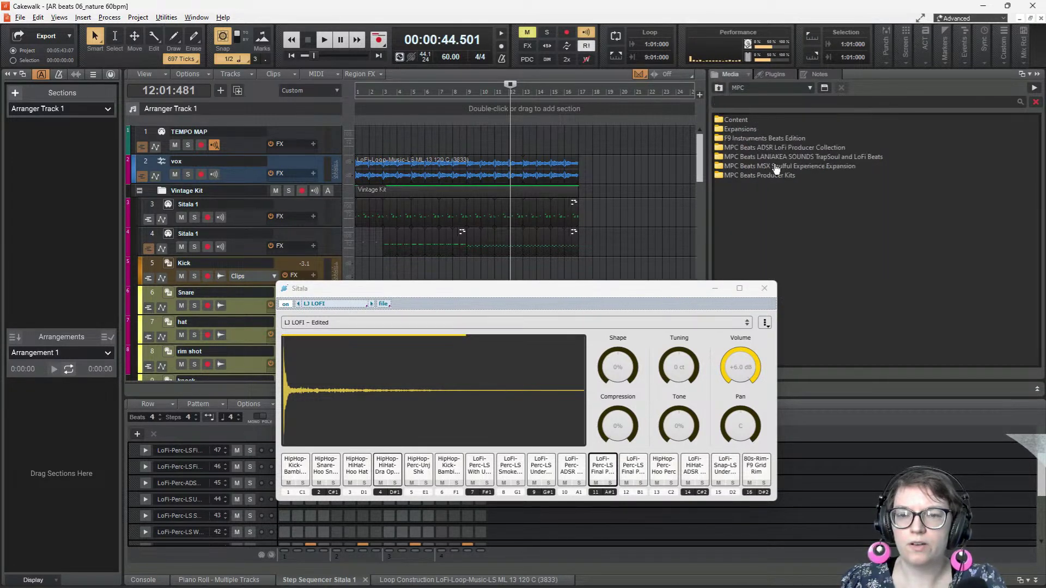
{"action": "double_click", "coordinate": [750, 151]}
{"action": "left_click", "coordinate": [718, 88]}
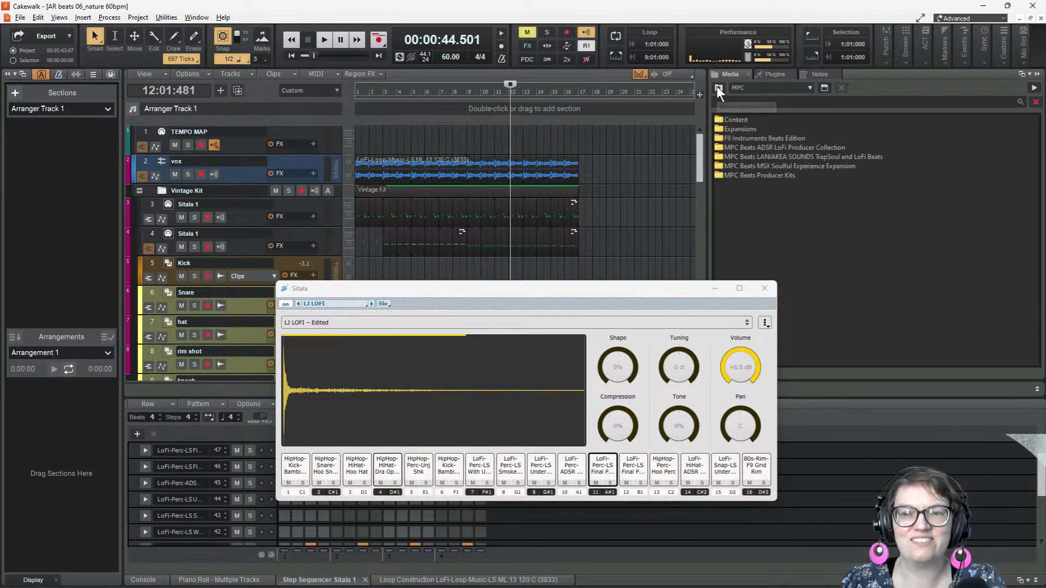
- Open the Content folder, view the F9 Instruments expansion samples, and open the ADSR LoFi Producer Collection expansion
{"action": "double_click", "coordinate": [732, 121]}
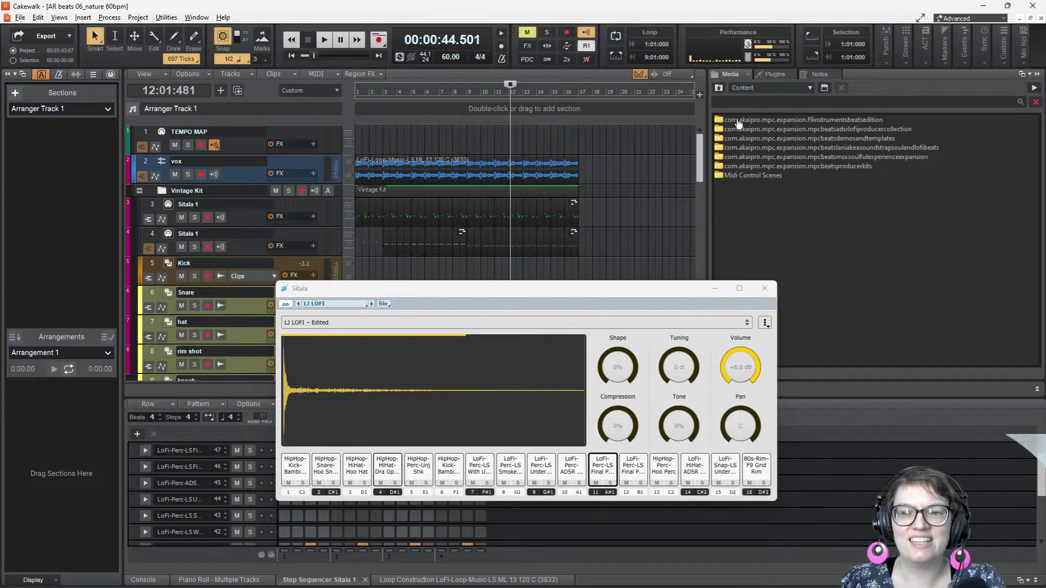
{"action": "double_click", "coordinate": [738, 121]}
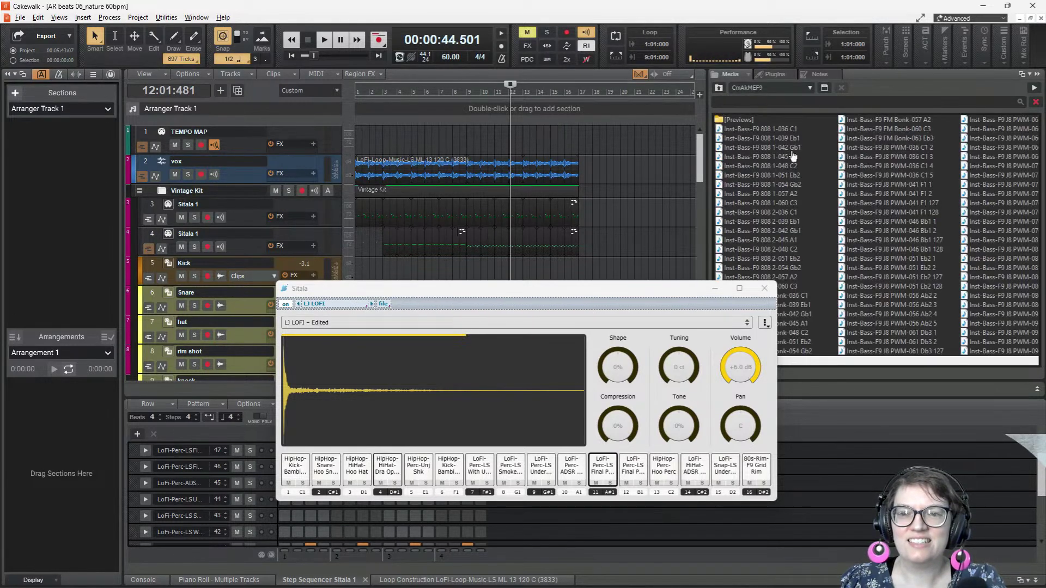
{"action": "left_click", "coordinate": [717, 86]}
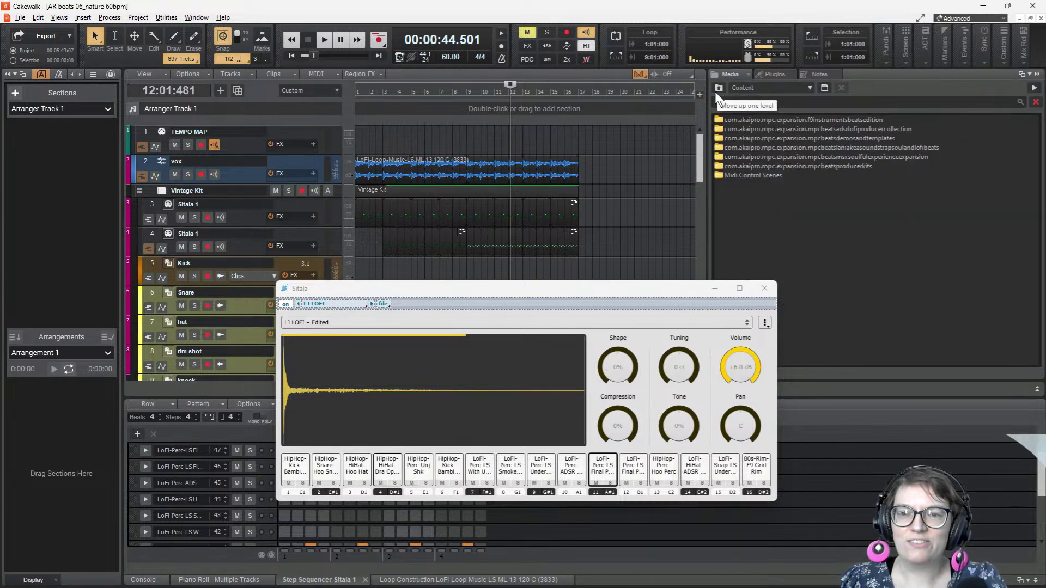
{"action": "double_click", "coordinate": [748, 129]}
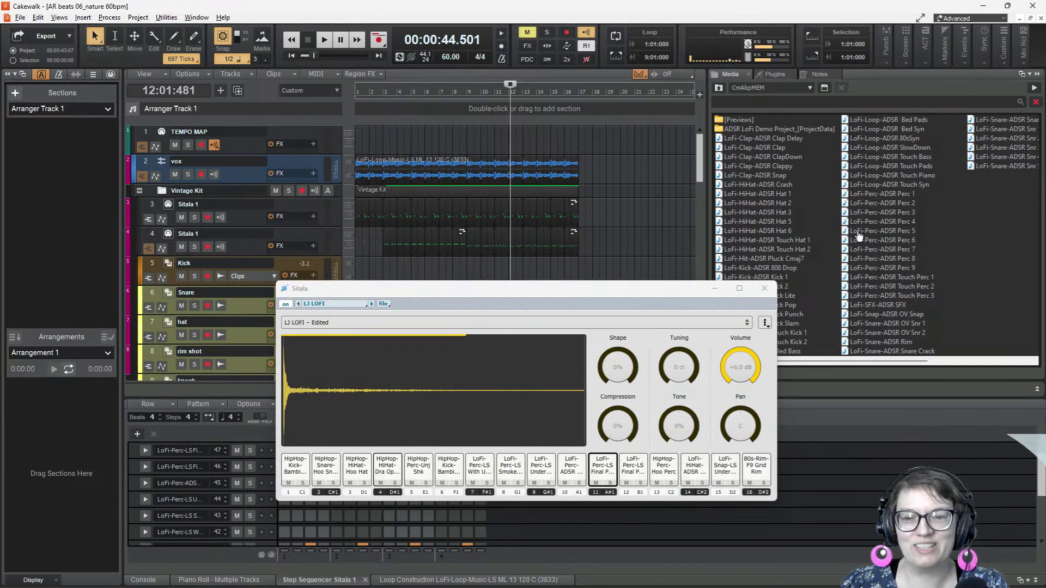
- Audition the LoFi-Perc-ADSR samples Perc 5, Perc 2, Perc 6 and Touch Perc 1
{"action": "left_click", "coordinate": [879, 232]}
{"action": "left_click", "coordinate": [878, 203]}
{"action": "left_click", "coordinate": [878, 239]}
{"action": "left_click", "coordinate": [877, 278]}
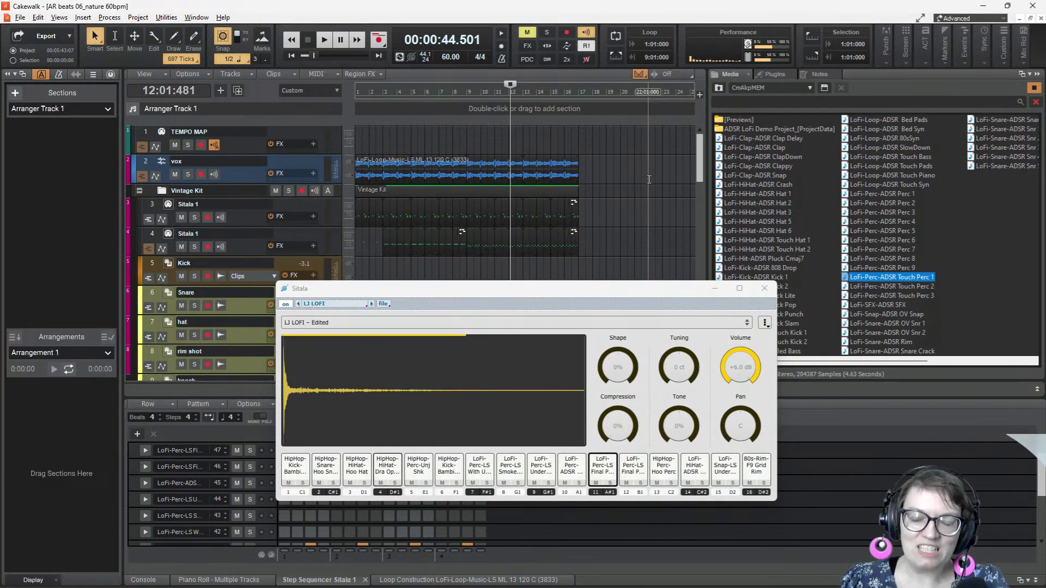
- Audition the LoFi-HiHat-ADSR samples Hat 1, Hat 2 and Hat 3, ending on Hat 2
{"action": "left_click", "coordinate": [775, 197]}
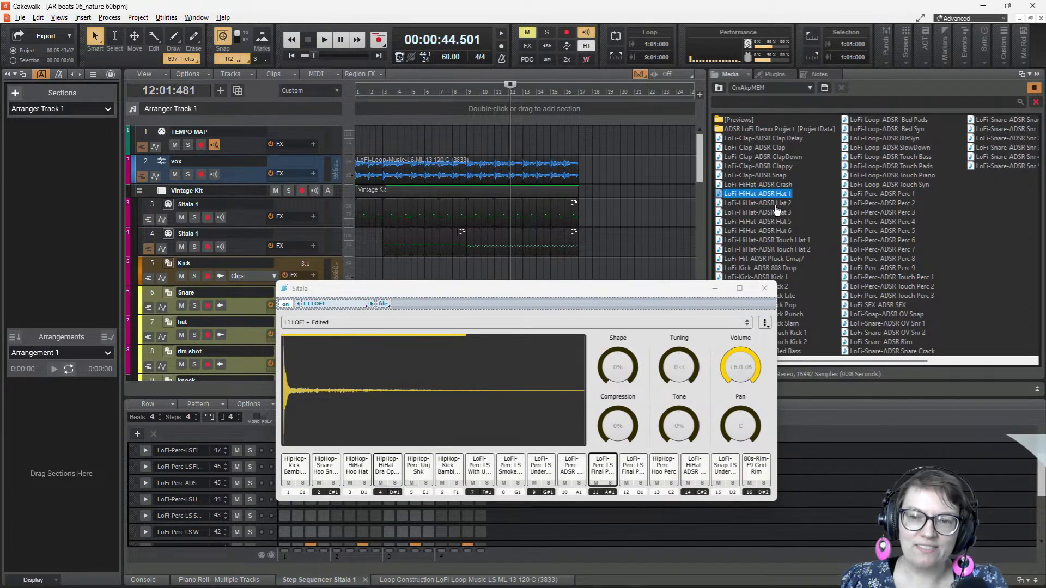
{"action": "left_click", "coordinate": [776, 205]}
{"action": "left_click", "coordinate": [777, 211]}
{"action": "left_click", "coordinate": [777, 204]}
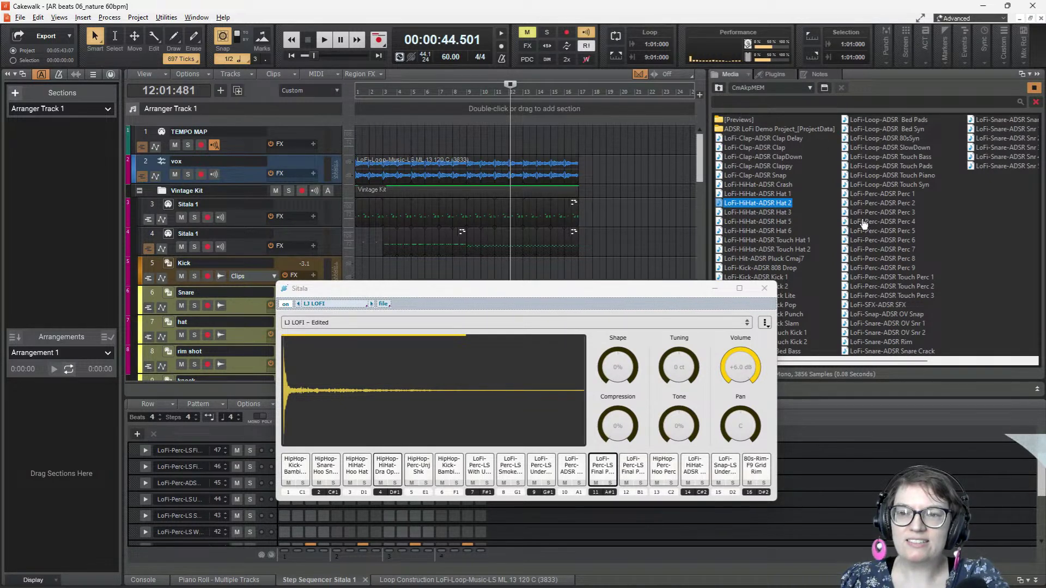
- Audition the ADSR loops Bed Syn and Bed Pads, and return to the Content folder
{"action": "left_click", "coordinate": [872, 130]}
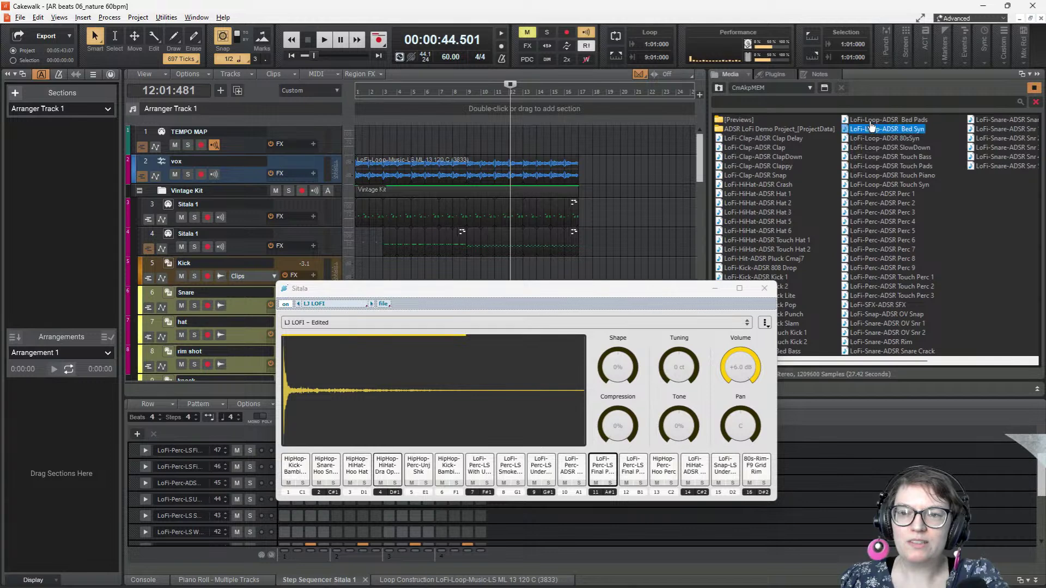
{"action": "left_click", "coordinate": [878, 121]}
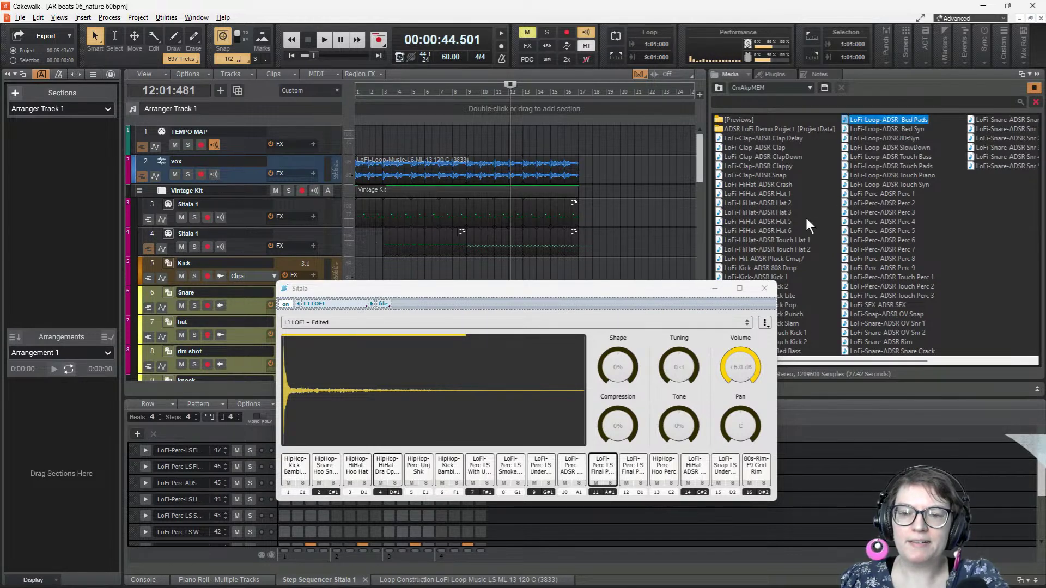
{"action": "scroll", "coordinate": [826, 218], "scroll_direction": "down", "scroll_amount": 2}
{"action": "left_click", "coordinate": [718, 87]}
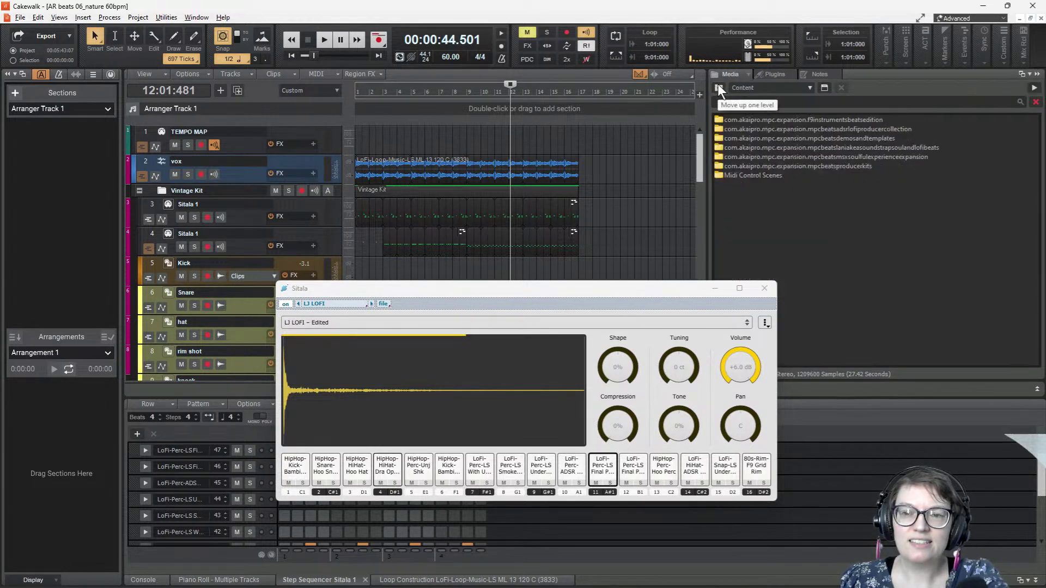
- Close the Sitala window and play the vox track soloed from the project start, keeping the Content folder listed in the media browser
{"action": "left_click", "coordinate": [765, 288]}
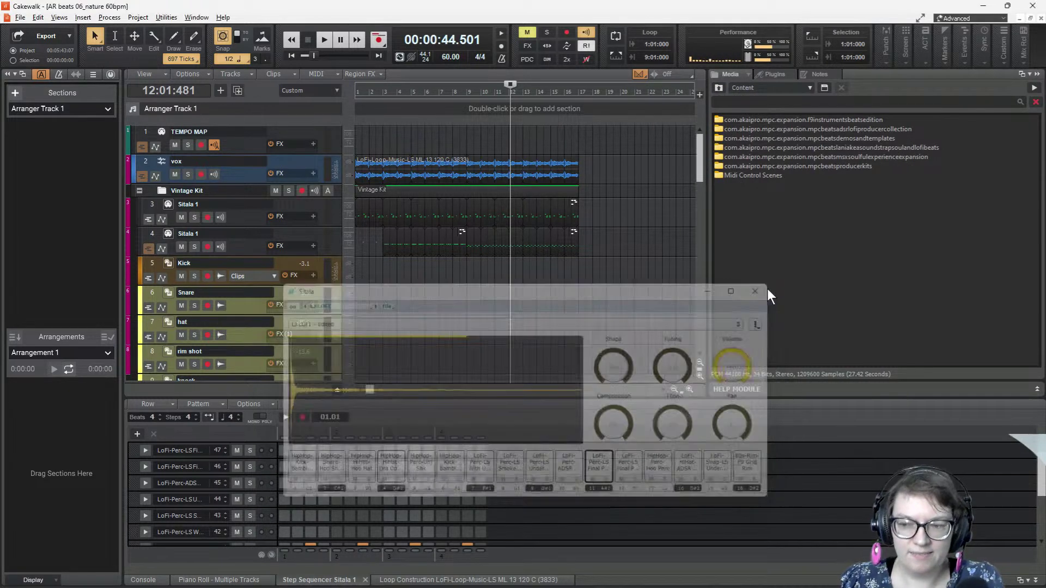
{"action": "left_click", "coordinate": [292, 54]}
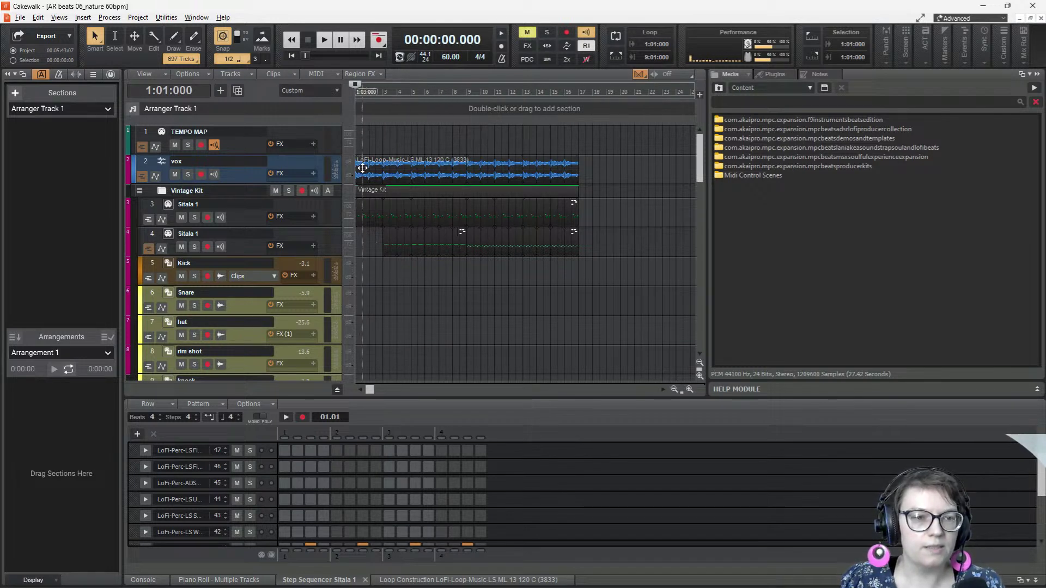
{"action": "left_click", "coordinate": [188, 174]}
{"action": "key", "text": "space"}
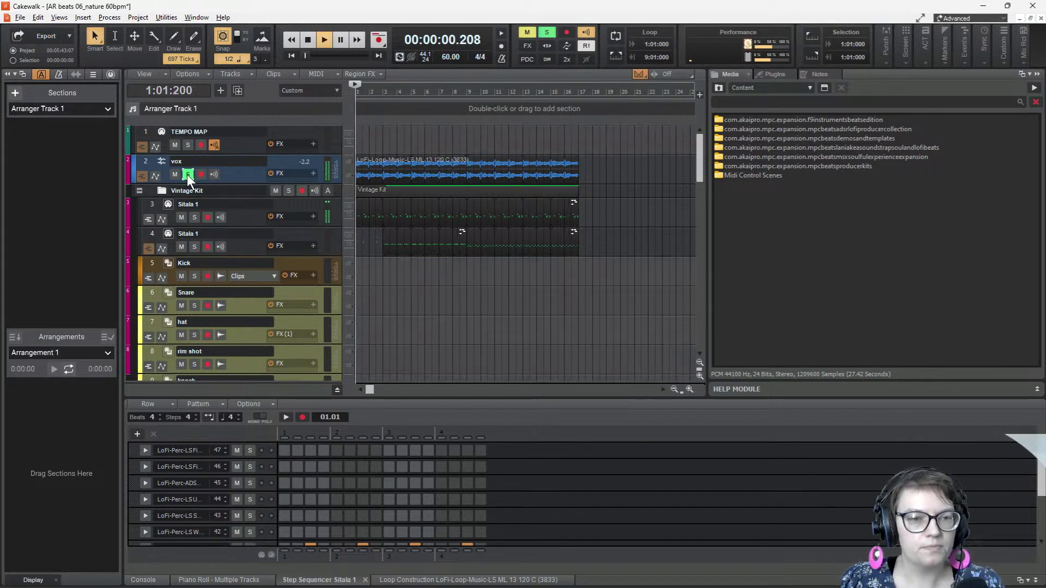
{"action": "left_click", "coordinate": [718, 86]}
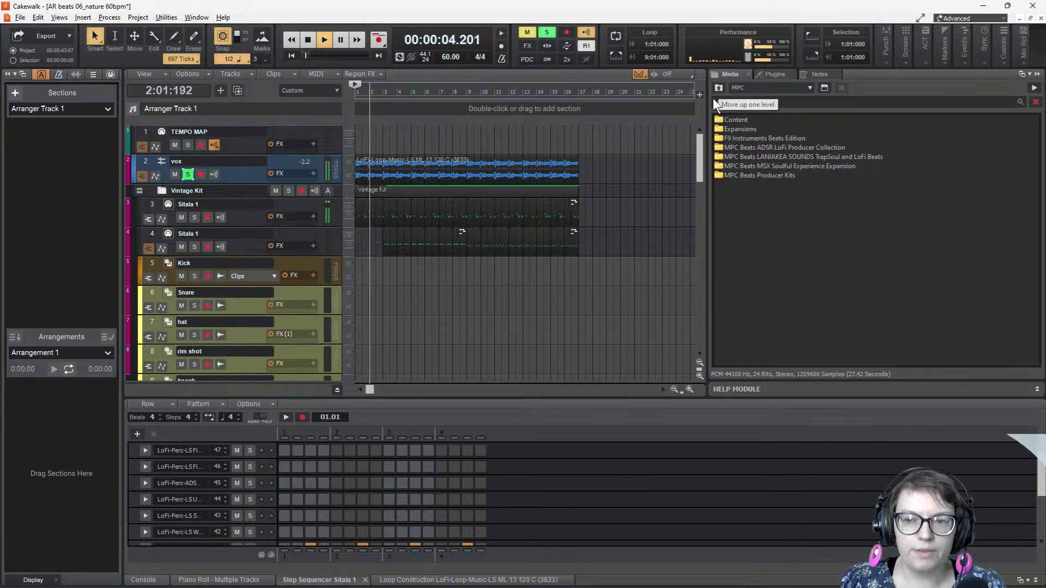
{"action": "double_click", "coordinate": [742, 120]}
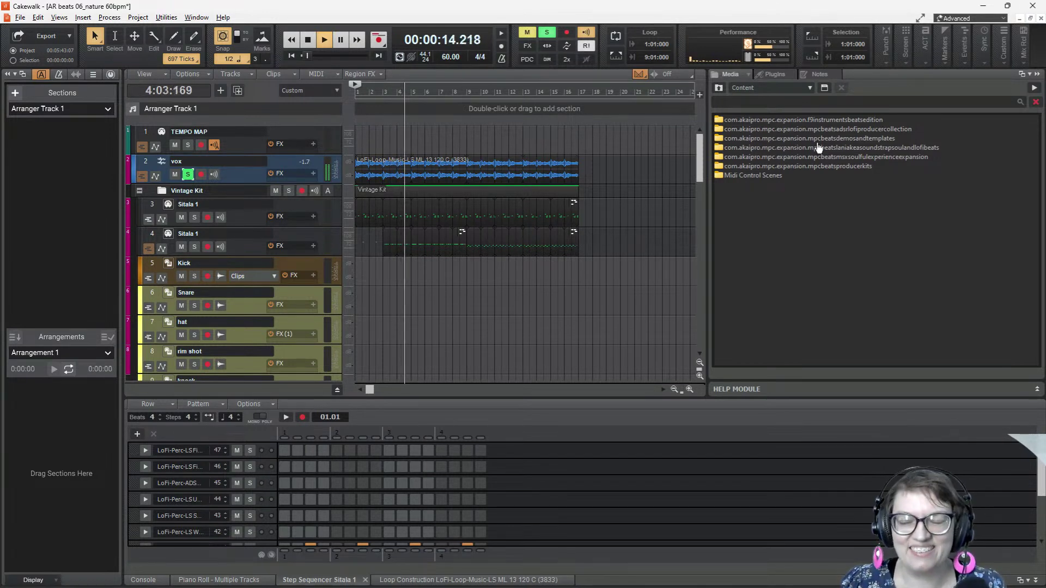
{"action": "key", "text": "space"}
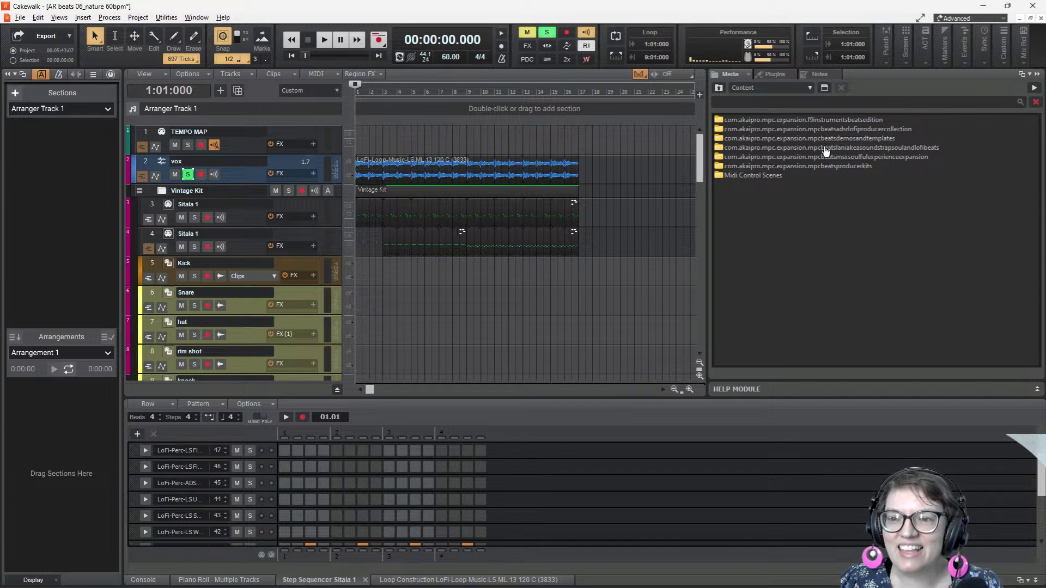
- Open the LANIAKEA TrapSoul and LoFi Beats expansion and audition the music loops Final Call 90, ML 3, ML 7, ML 11 and ML 1
{"action": "double_click", "coordinate": [825, 150]}
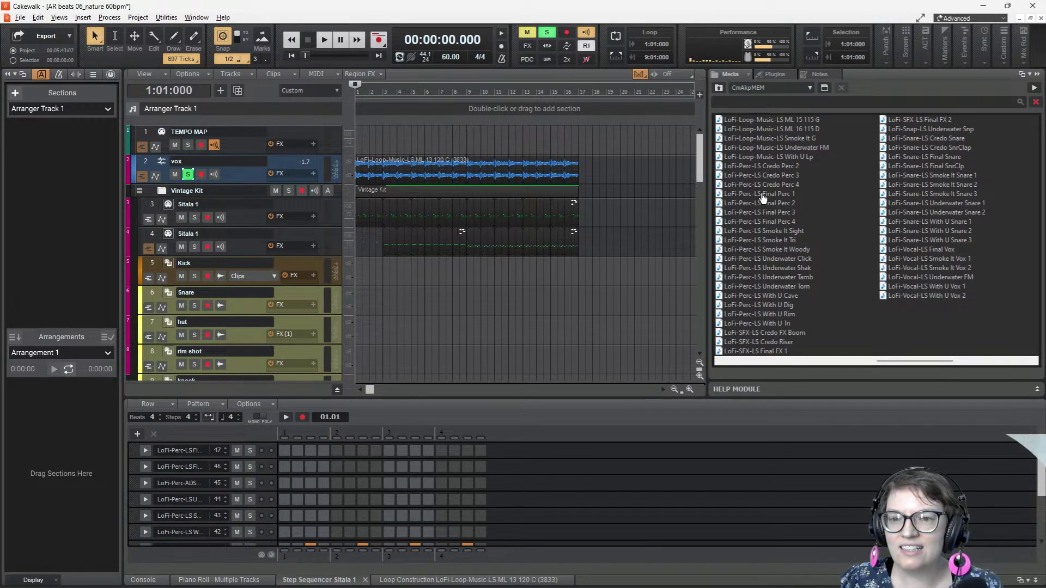
{"action": "scroll", "coordinate": [763, 199], "scroll_direction": "up", "scroll_amount": 2}
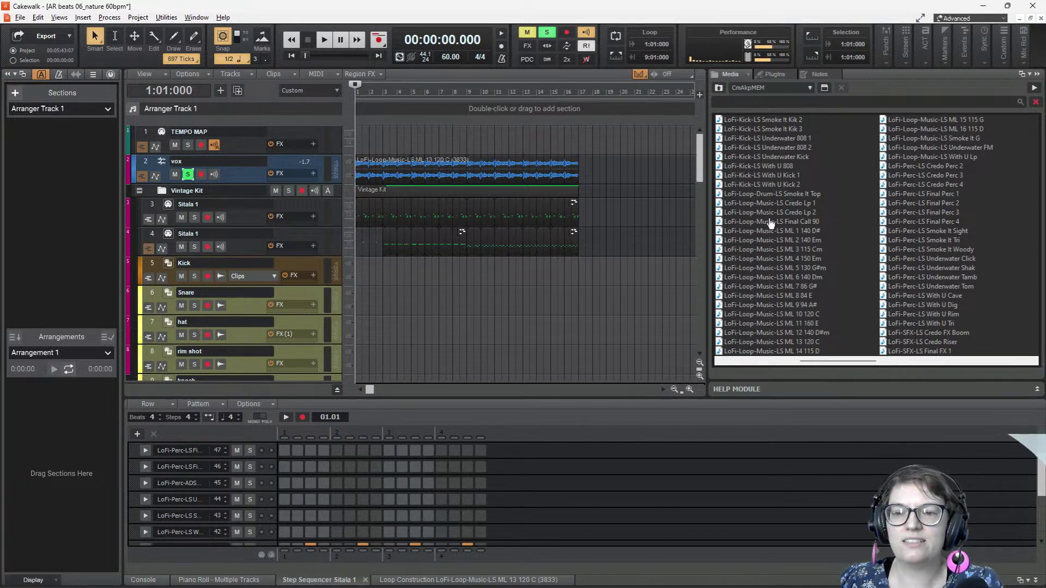
{"action": "left_click", "coordinate": [770, 221]}
{"action": "left_click", "coordinate": [776, 249]}
{"action": "left_click", "coordinate": [777, 286]}
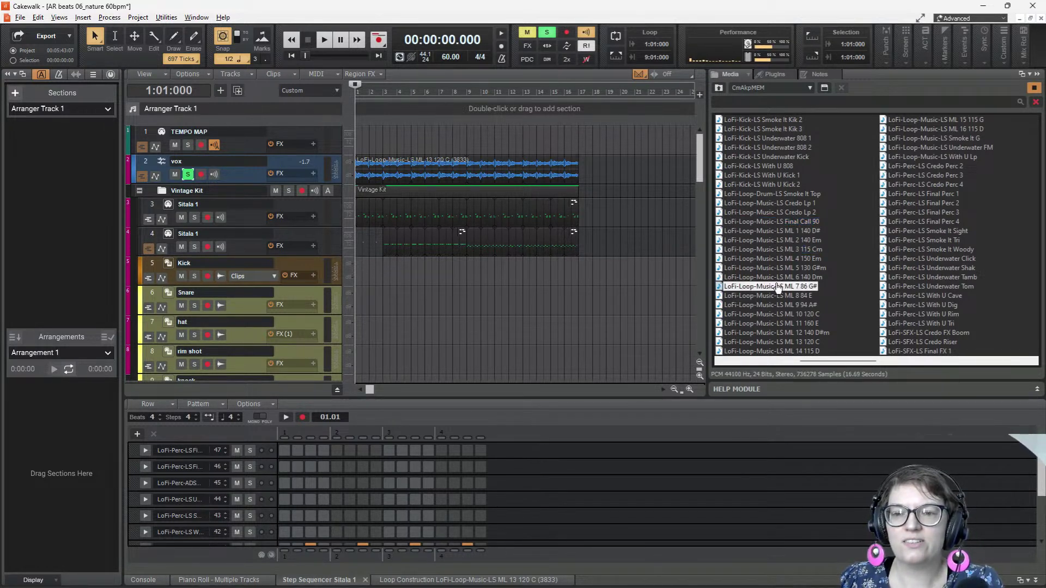
{"action": "left_click", "coordinate": [777, 323]}
{"action": "left_click", "coordinate": [777, 232]}
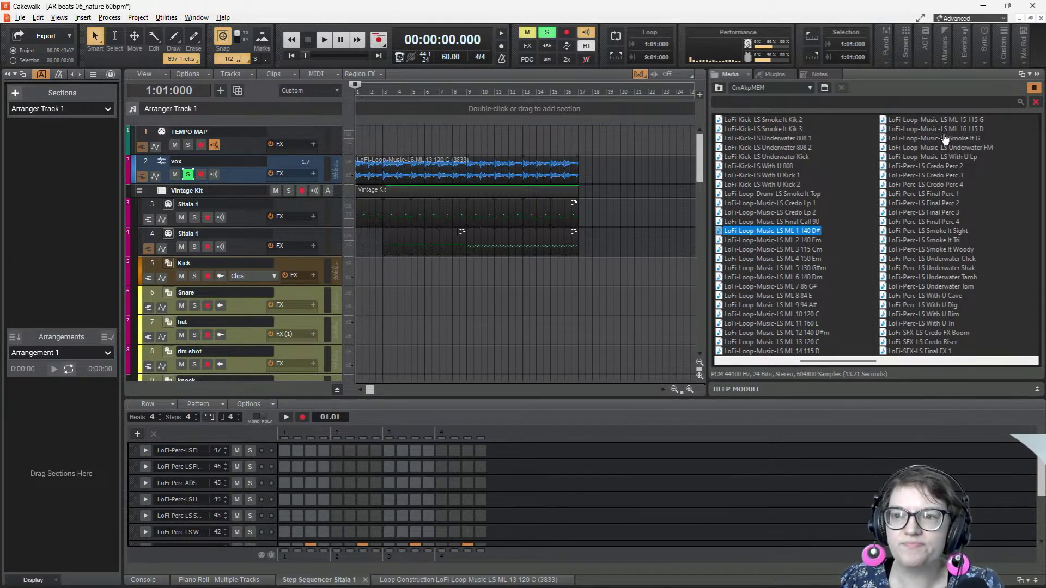
{"action": "left_click", "coordinate": [1037, 89]}
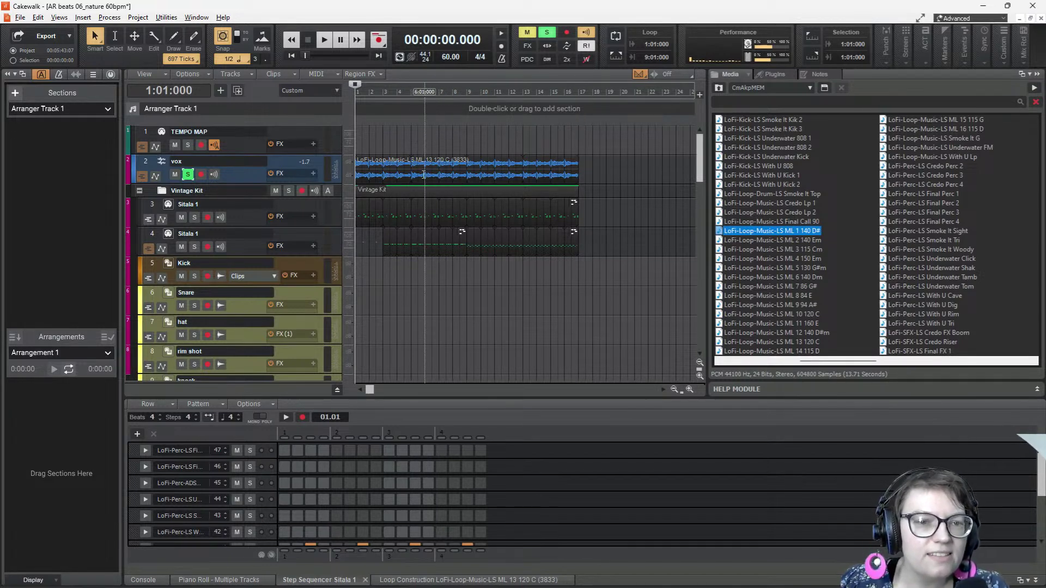
- Select the vox loop clips, unsolo the vox track, and play the whole project from the start
{"action": "left_click", "coordinate": [410, 163]}
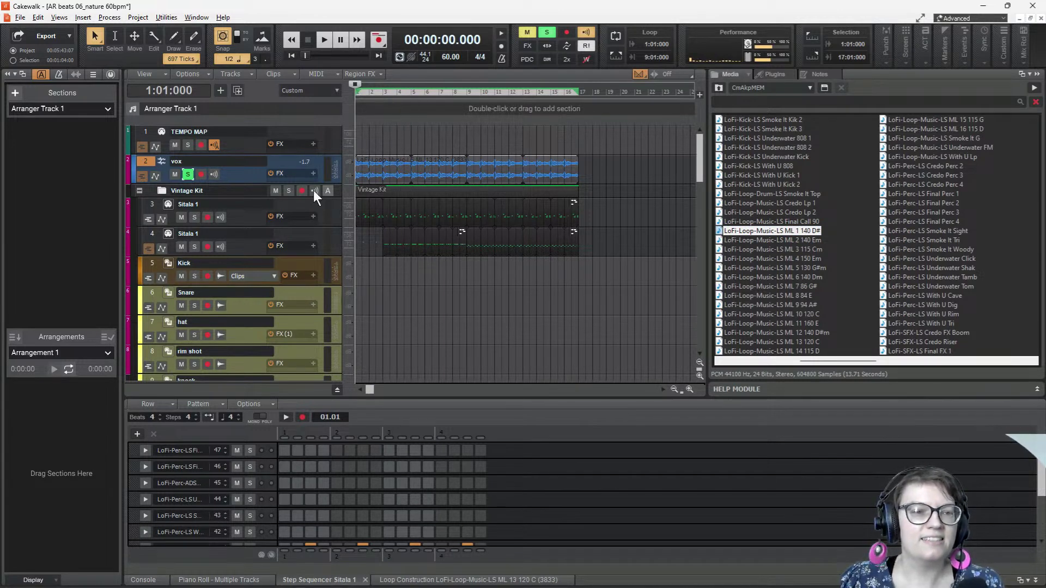
{"action": "left_click", "coordinate": [189, 174]}
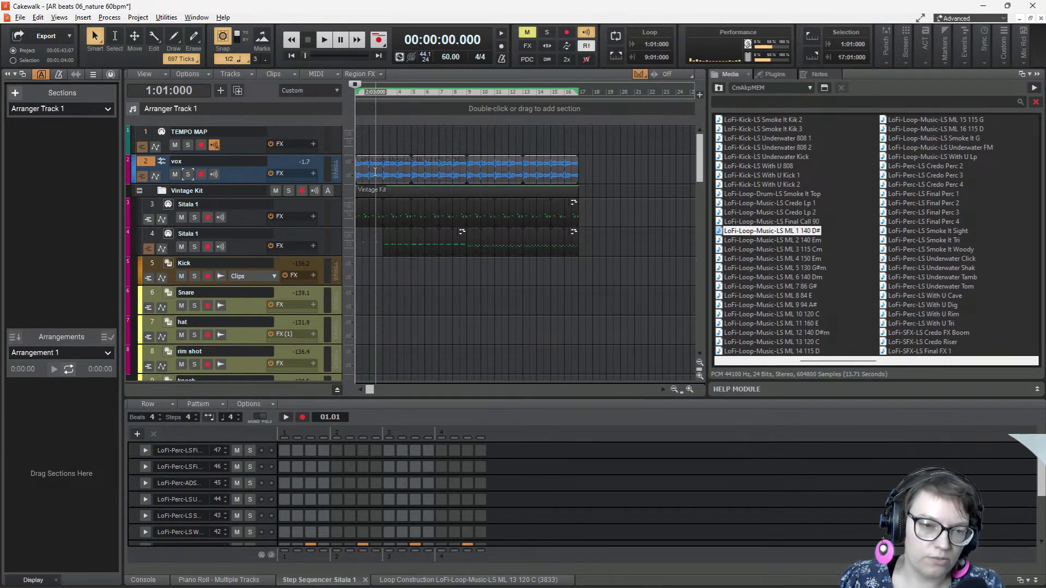
{"action": "left_click", "coordinate": [324, 36]}
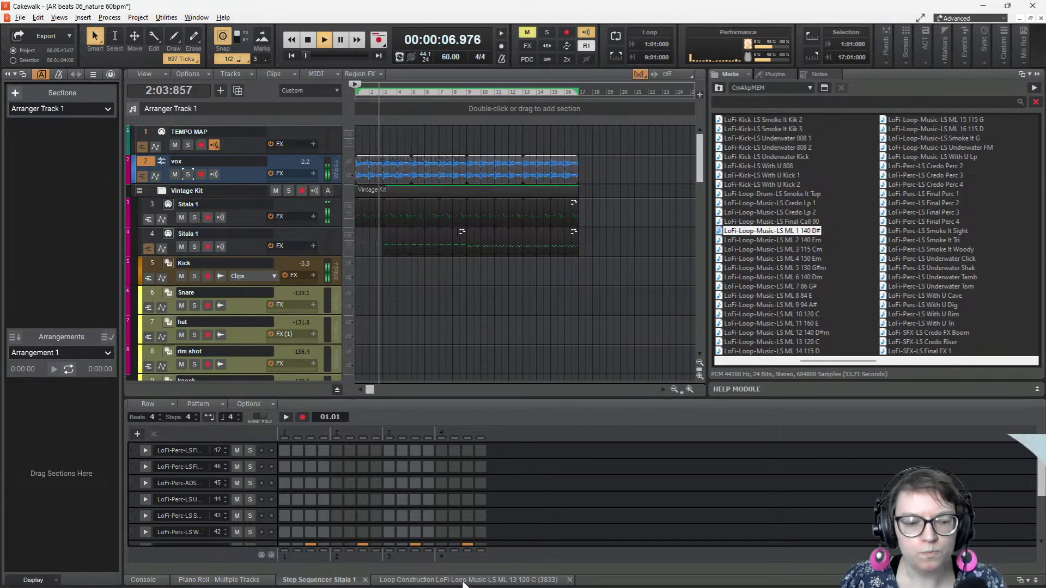
- Show the Console's first channel strips, lower the vox volume to about -9.0 dB, and stop playback after listening
{"action": "left_click", "coordinate": [142, 579]}
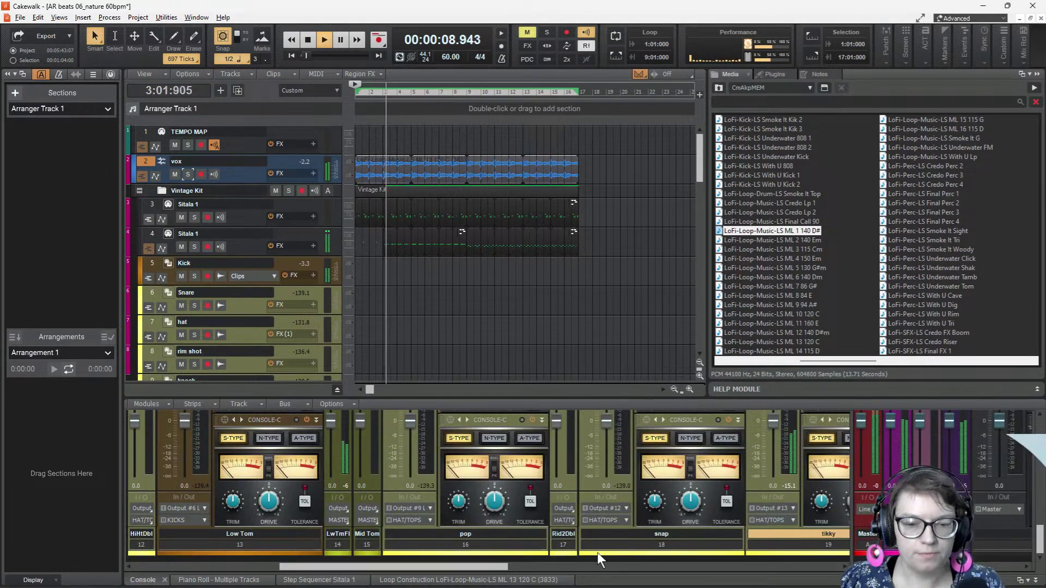
{"action": "left_click_drag", "start_coordinate": [496, 567], "coordinate": [341, 573]}
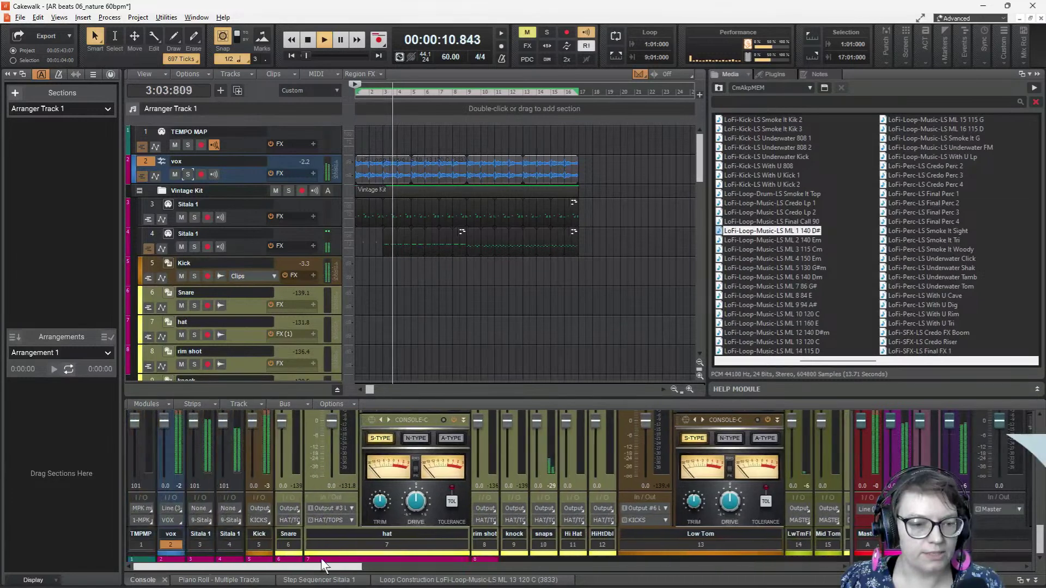
{"action": "scroll", "coordinate": [164, 423], "scroll_direction": "down", "scroll_amount": 5}
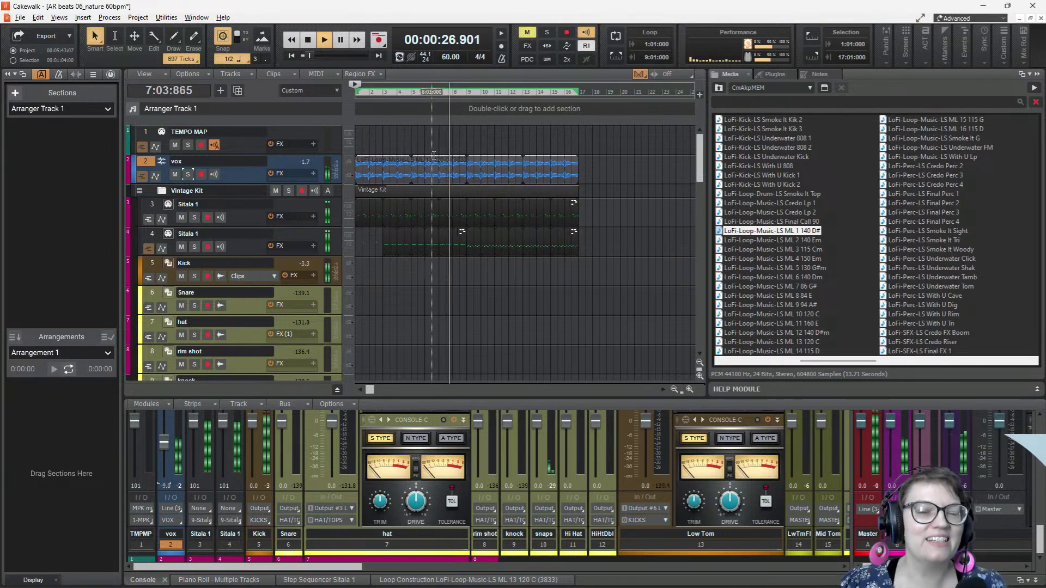
{"action": "key", "text": "space"}
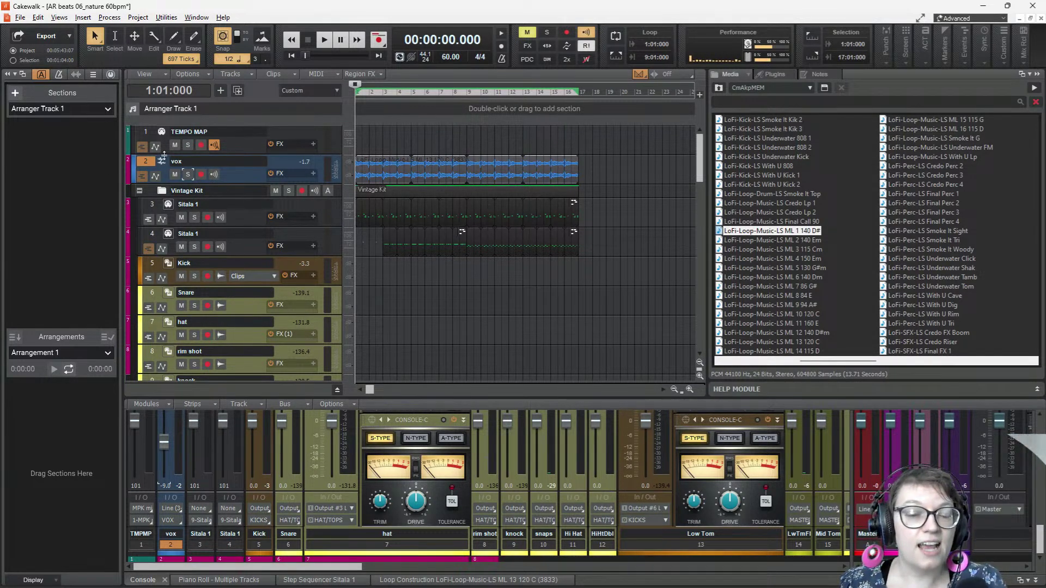
- Mute the vox track and play the Sitala drums alone from the start, viewing the lower drum output tracks
{"action": "left_click", "coordinate": [176, 173]}
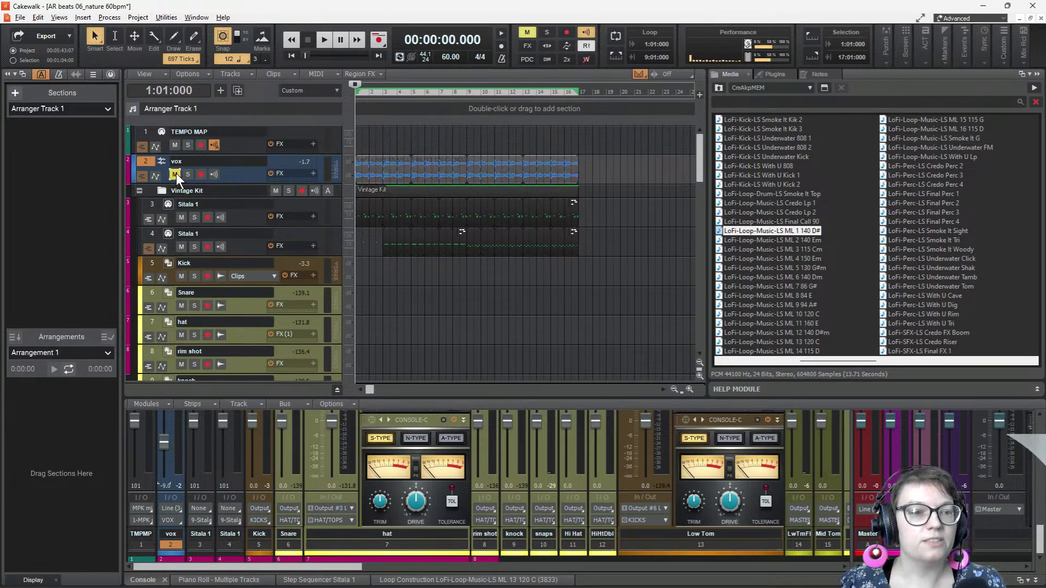
{"action": "key", "text": "space"}
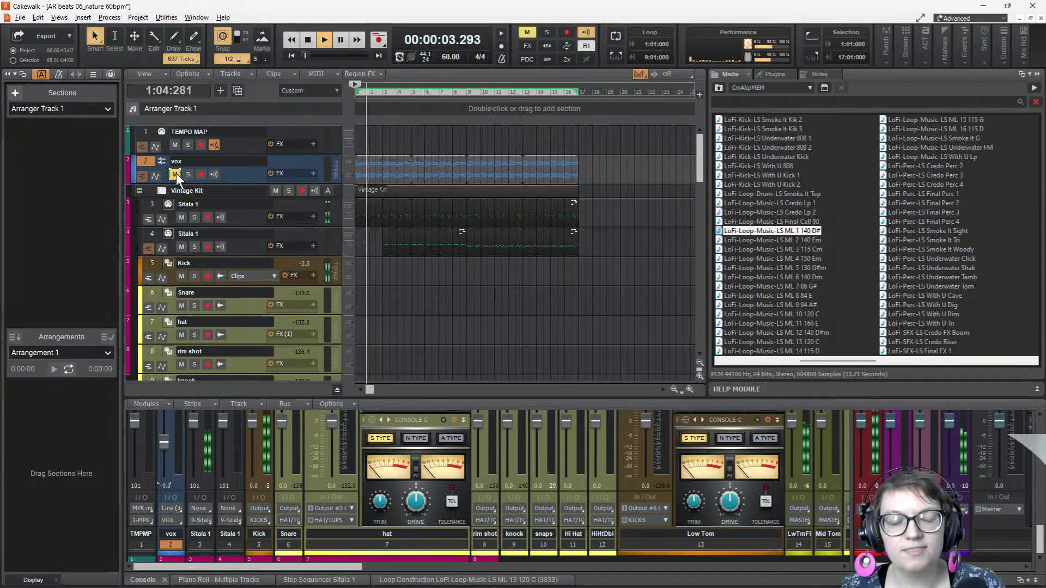
{"action": "scroll", "coordinate": [421, 254], "scroll_direction": "down", "scroll_amount": 5}
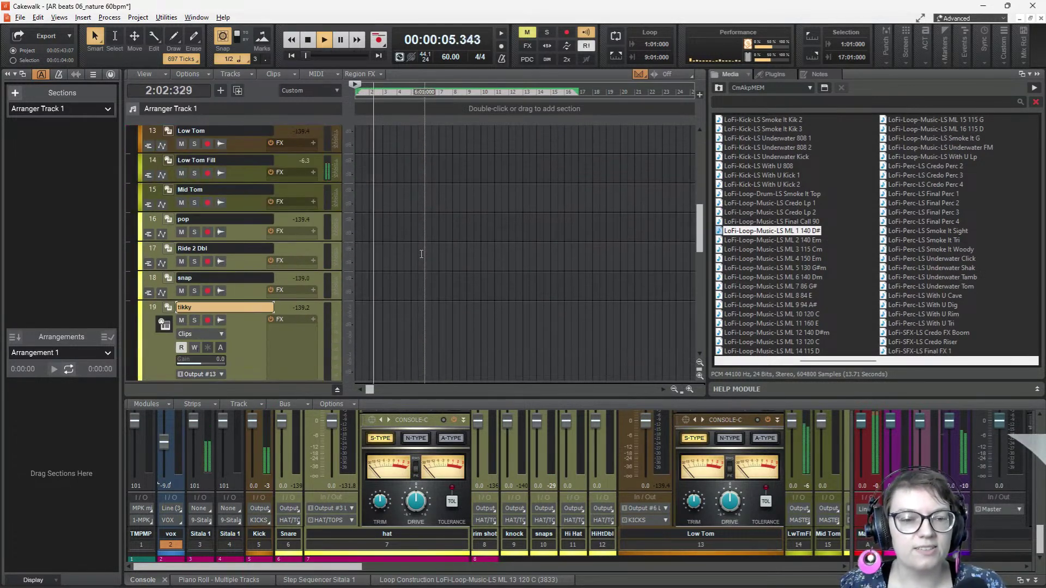
- Look through the drum output and Candy tracks during Sitala playback, stop playback, and review the Vintage Kit tracks again
{"action": "scroll", "coordinate": [421, 254], "scroll_direction": "down", "scroll_amount": 6}
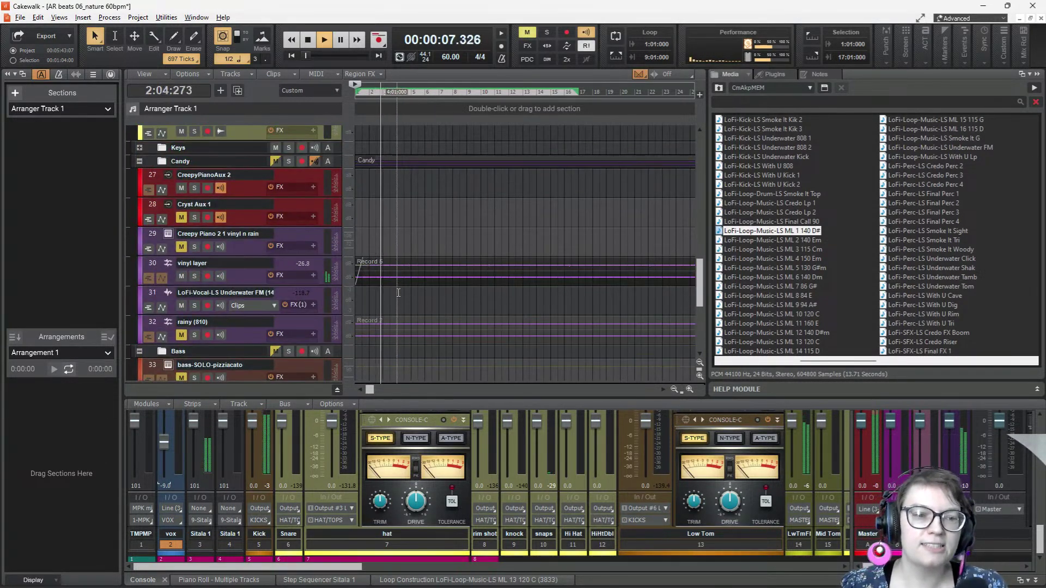
{"action": "scroll", "coordinate": [419, 230], "scroll_direction": "up", "scroll_amount": 10}
{"action": "scroll", "coordinate": [419, 231], "scroll_direction": "up", "scroll_amount": 3}
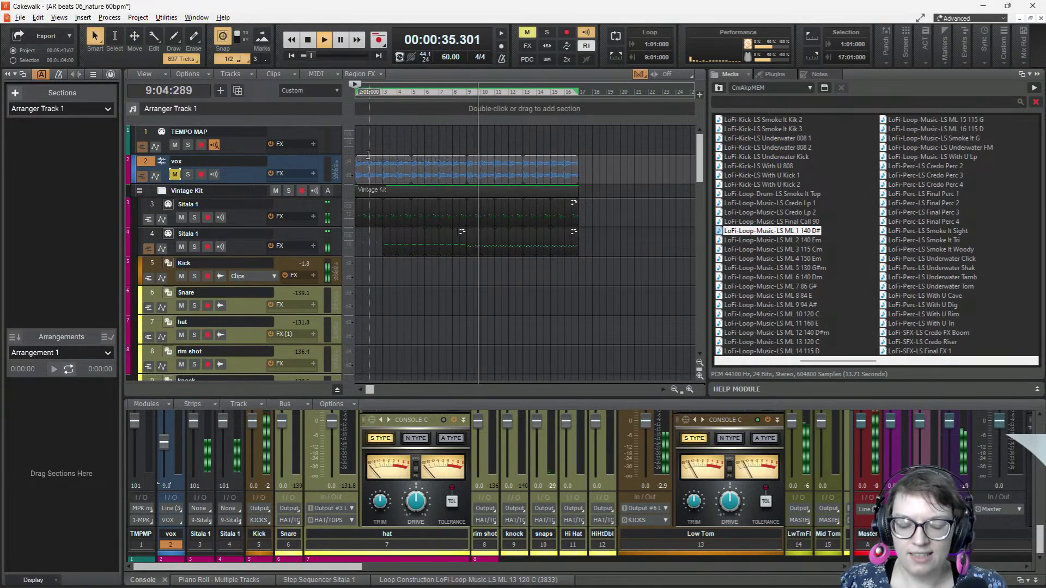
{"action": "key", "text": "space"}
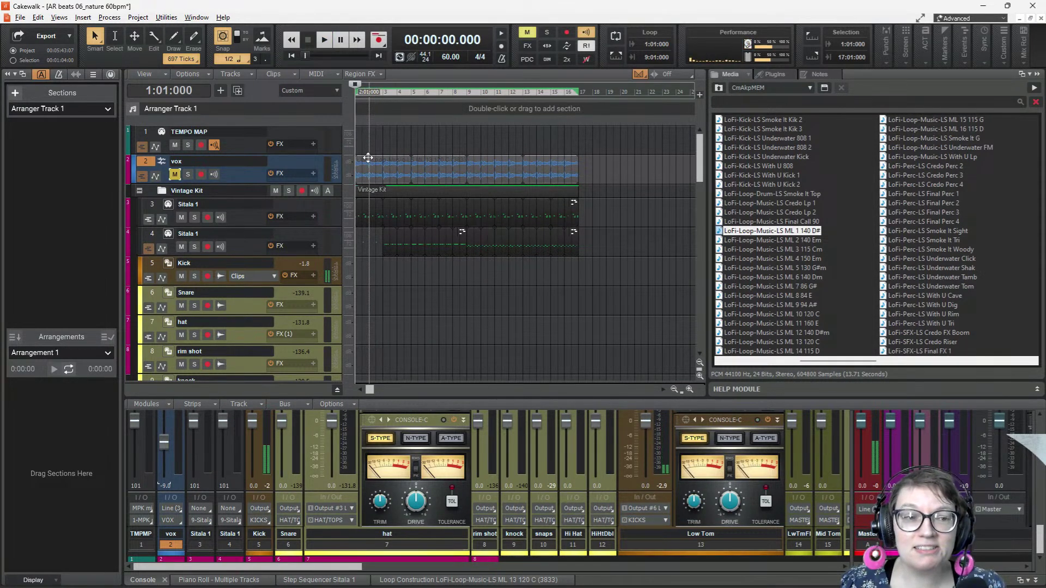
{"action": "scroll", "coordinate": [603, 292], "scroll_direction": "down", "scroll_amount": 5}
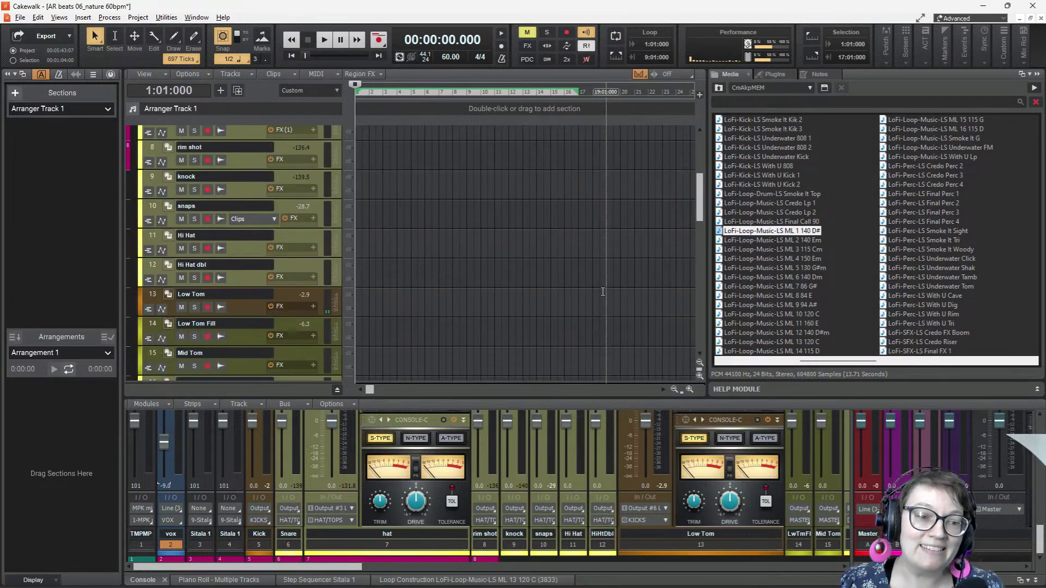
{"action": "scroll", "coordinate": [602, 291], "scroll_direction": "up", "scroll_amount": 5}
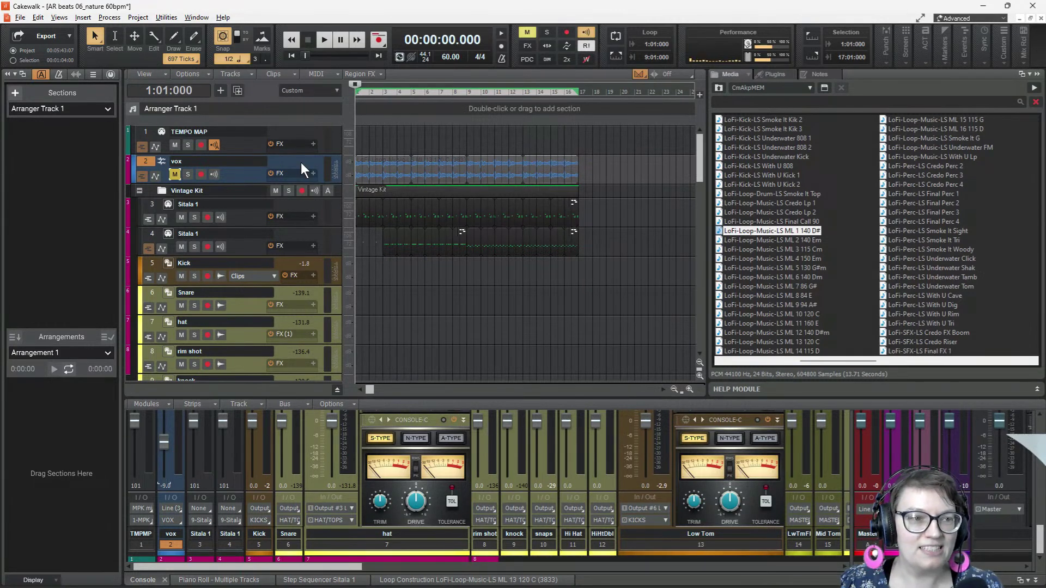
{"action": "scroll", "coordinate": [499, 307], "scroll_direction": "down", "scroll_amount": 5}
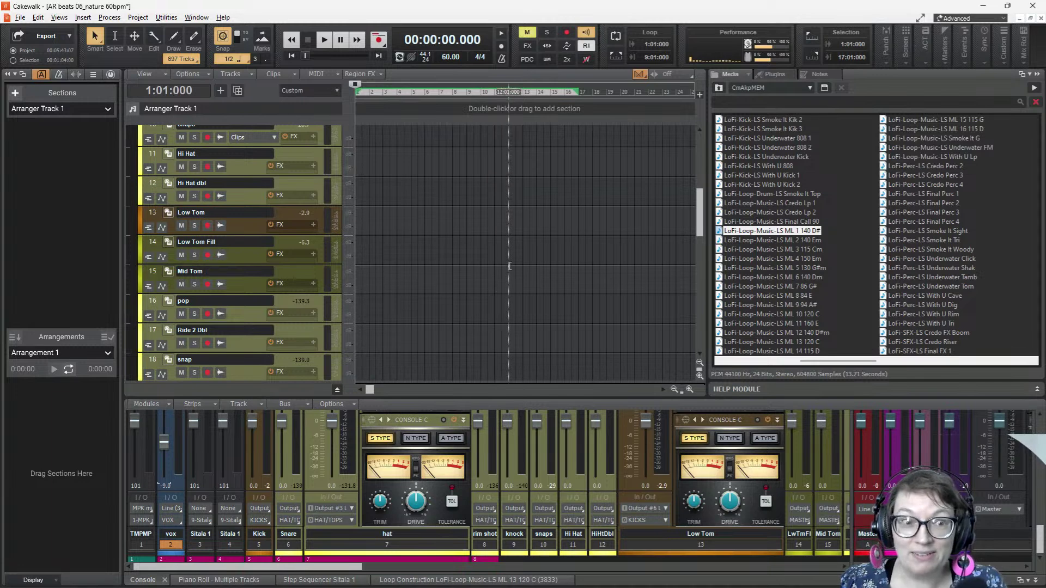
{"action": "scroll", "coordinate": [501, 307], "scroll_direction": "up", "scroll_amount": 5}
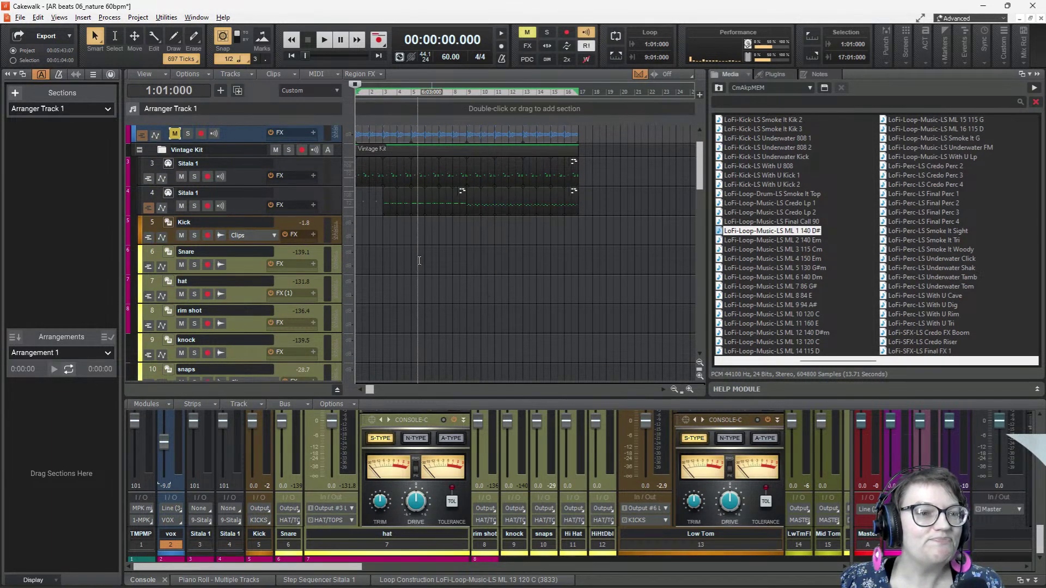
{"action": "scroll", "coordinate": [267, 221], "scroll_direction": "up", "scroll_amount": 1}
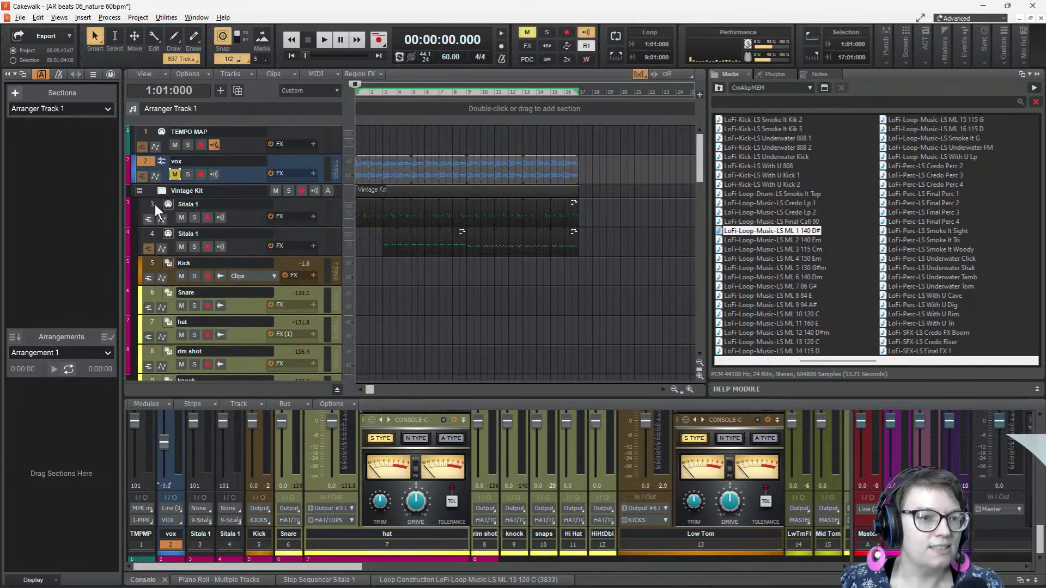
- Move both Sitala 1 MIDI tracks out of the Vintage Kit folder, placing them above it, and collapse the folder
{"action": "left_click_drag", "start_coordinate": [170, 204], "coordinate": [170, 195]}
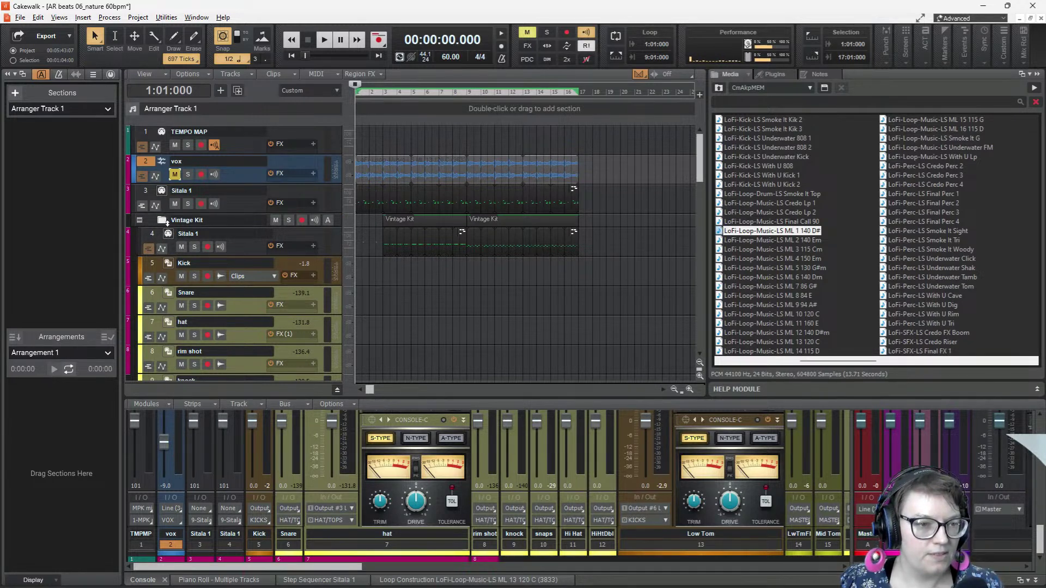
{"action": "left_click_drag", "start_coordinate": [168, 231], "coordinate": [161, 212]}
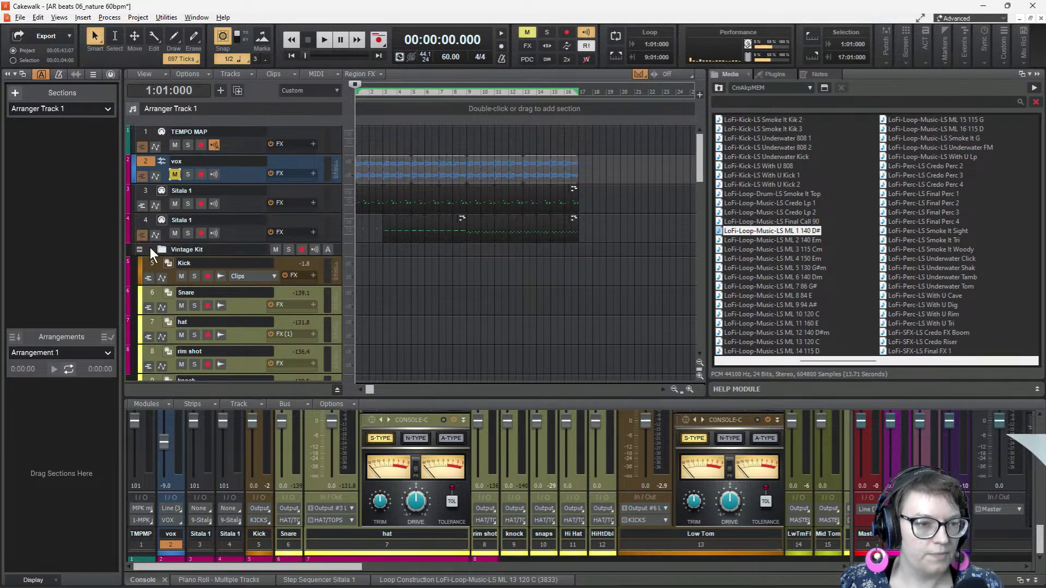
{"action": "left_click", "coordinate": [139, 249]}
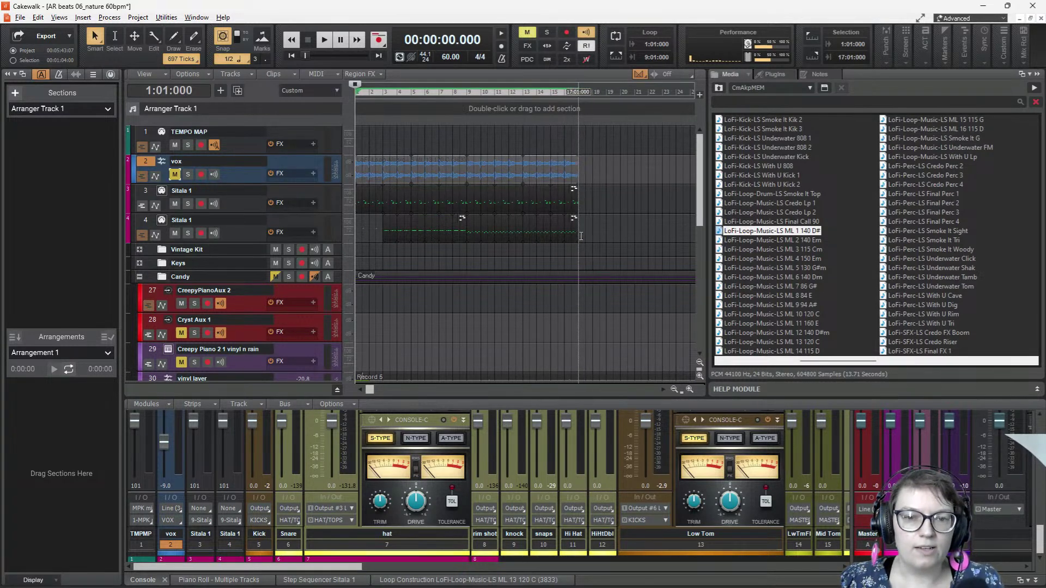
- Select all clips on the vox track and both Sitala 1 tracks and delete them
{"action": "left_click", "coordinate": [530, 156]}
{"action": "left_click_drag", "start_coordinate": [349, 168], "coordinate": [348, 169]}
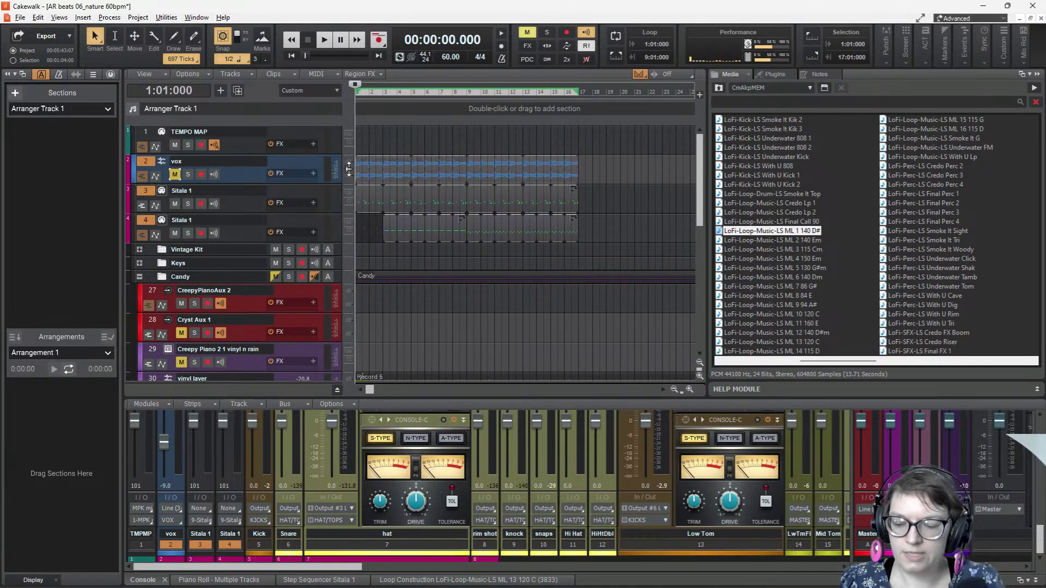
{"action": "key", "text": "Delete"}
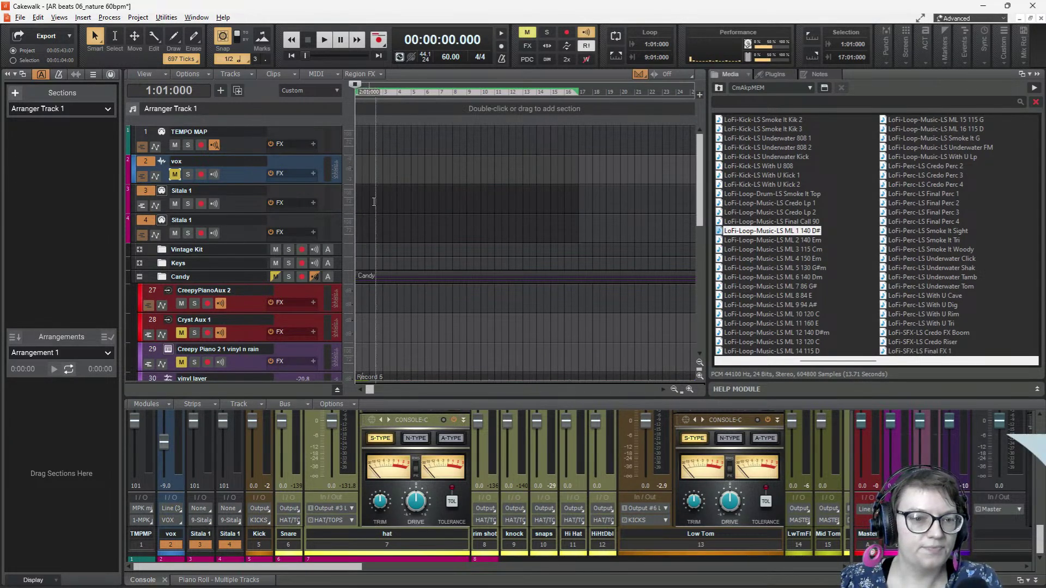
{"action": "left_click", "coordinate": [17, 19]}
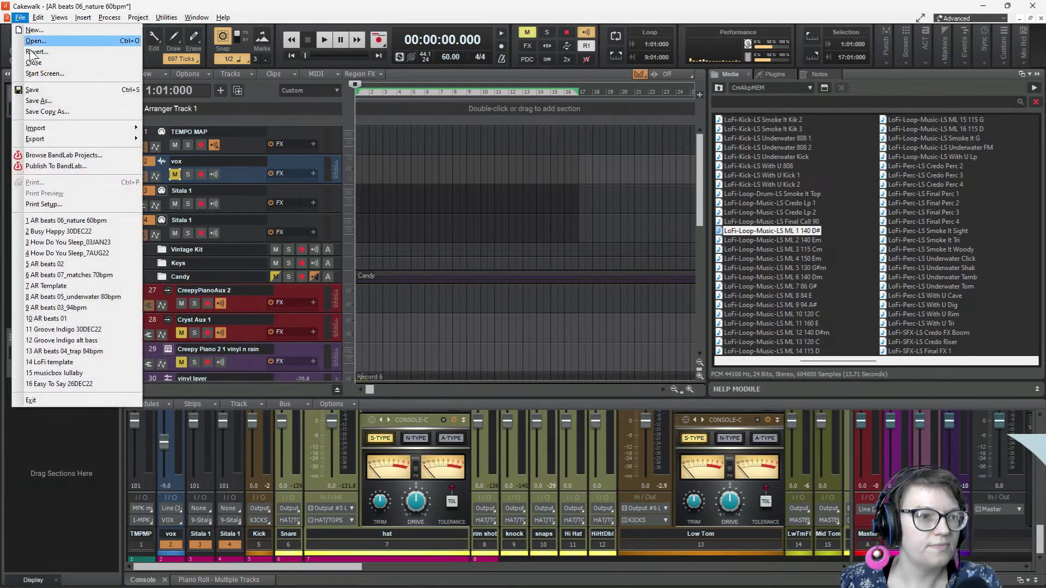
{"action": "left_click", "coordinate": [60, 97]}
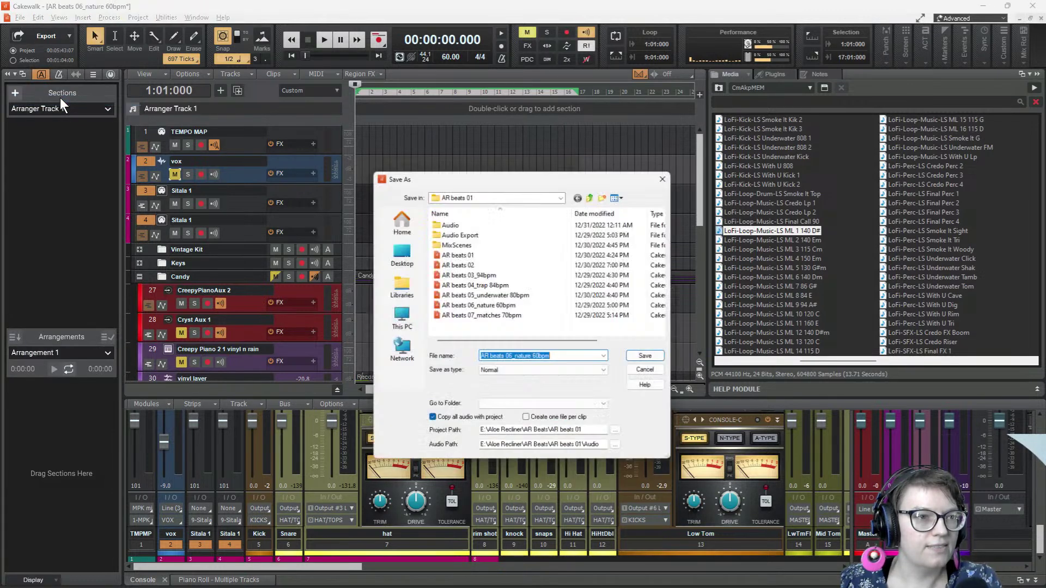
{"action": "left_click", "coordinate": [559, 357]}
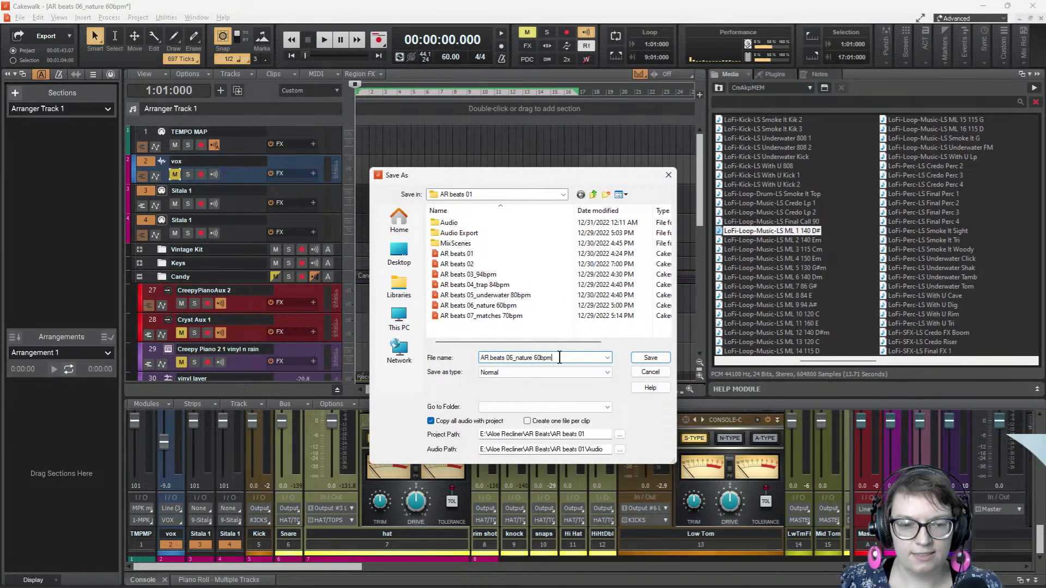
{"action": "left_click", "coordinate": [650, 372]}
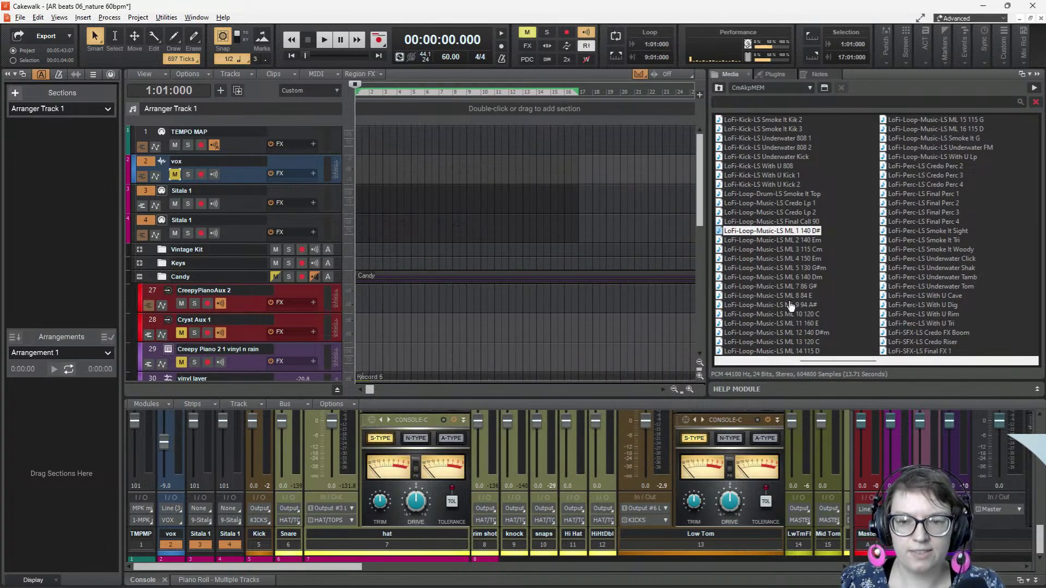
- Audition the LoFi music loops ML 2 through ML 8 one after another in the media browser
{"action": "left_click", "coordinate": [768, 242]}
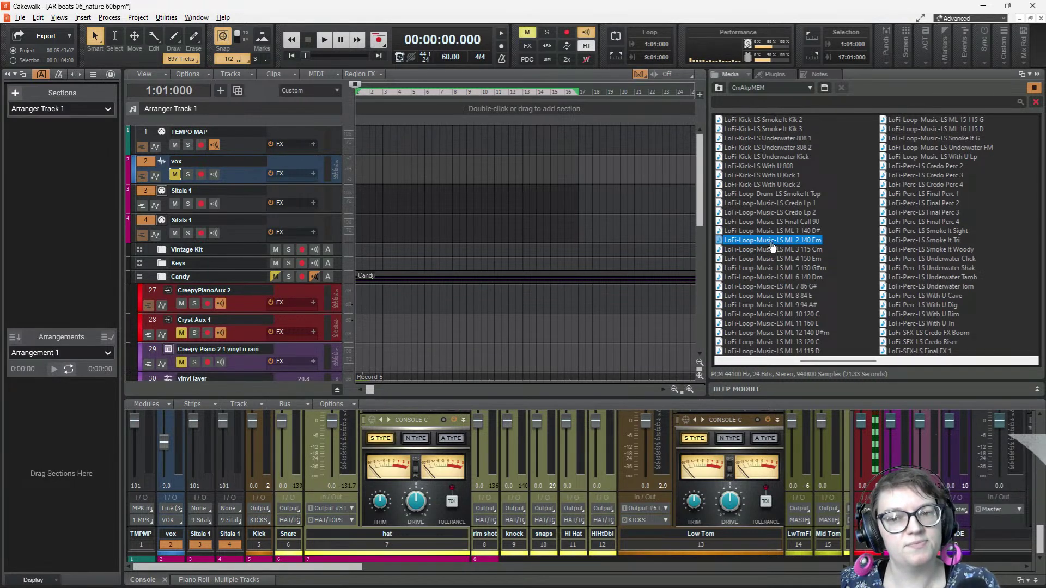
{"action": "left_click", "coordinate": [772, 251]}
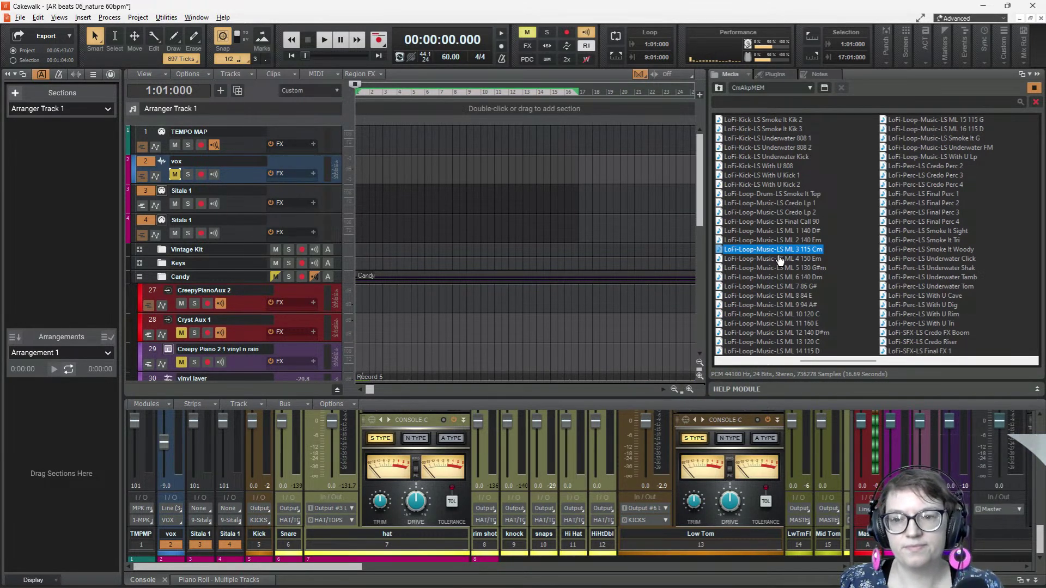
{"action": "left_click", "coordinate": [775, 259]}
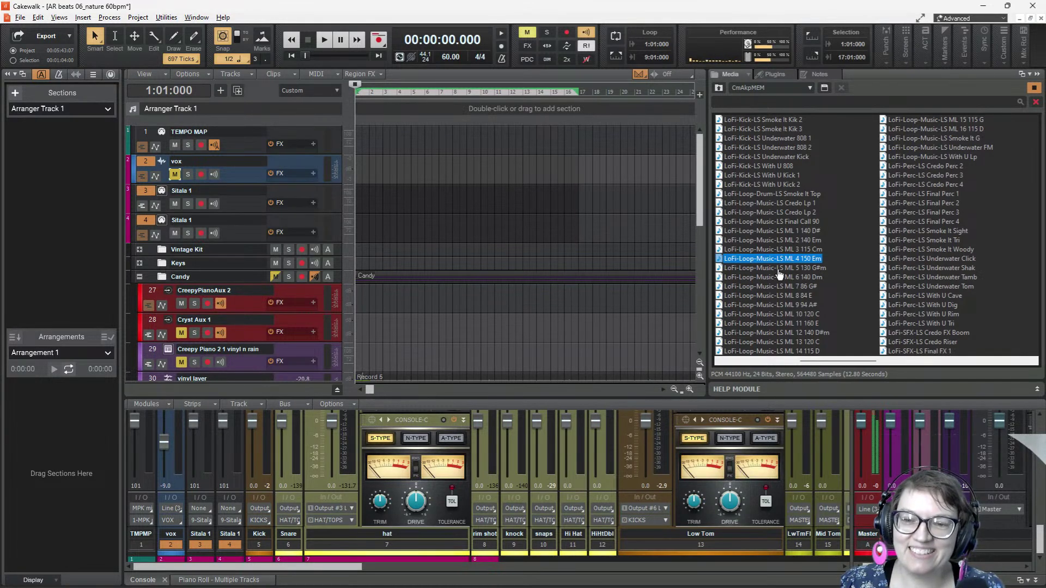
{"action": "left_click", "coordinate": [781, 267]}
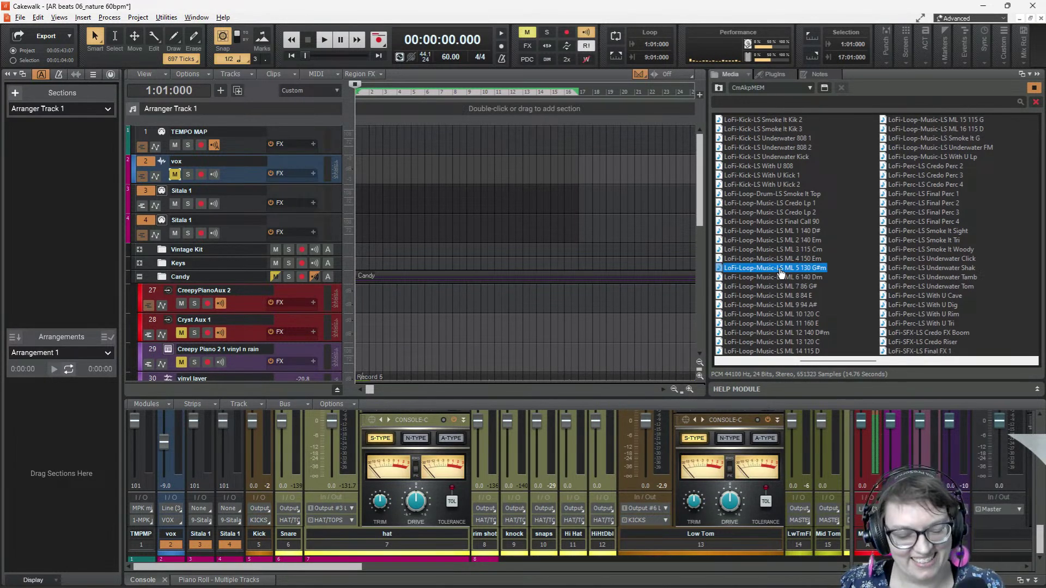
{"action": "left_click", "coordinate": [779, 280]}
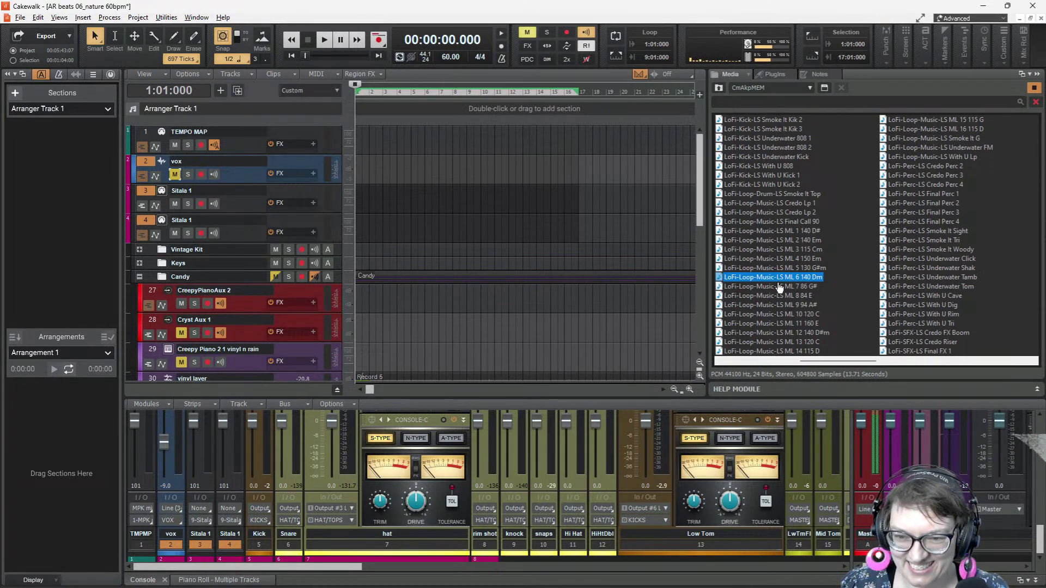
{"action": "left_click", "coordinate": [782, 287]}
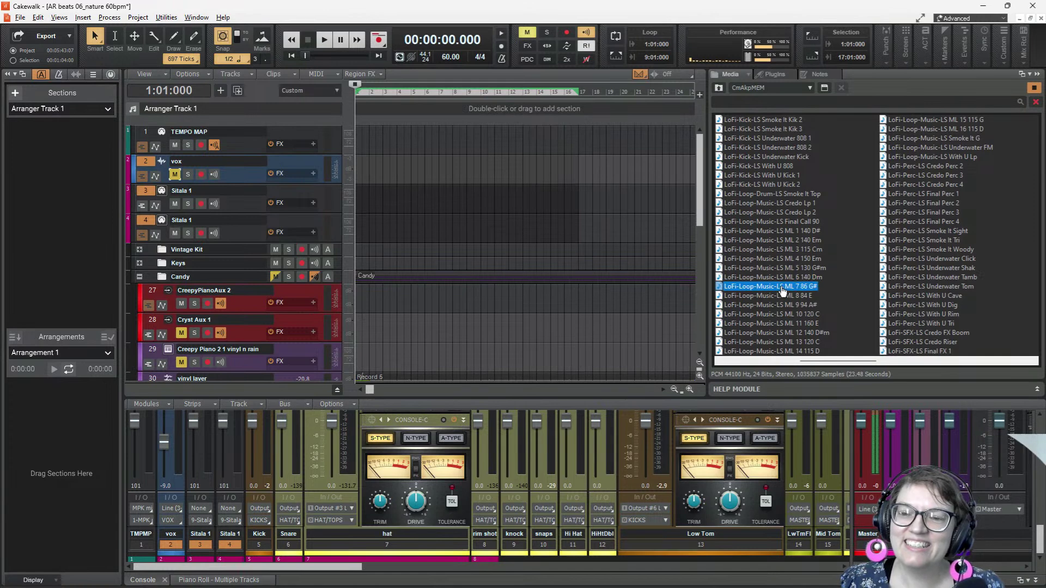
{"action": "left_click", "coordinate": [781, 297]}
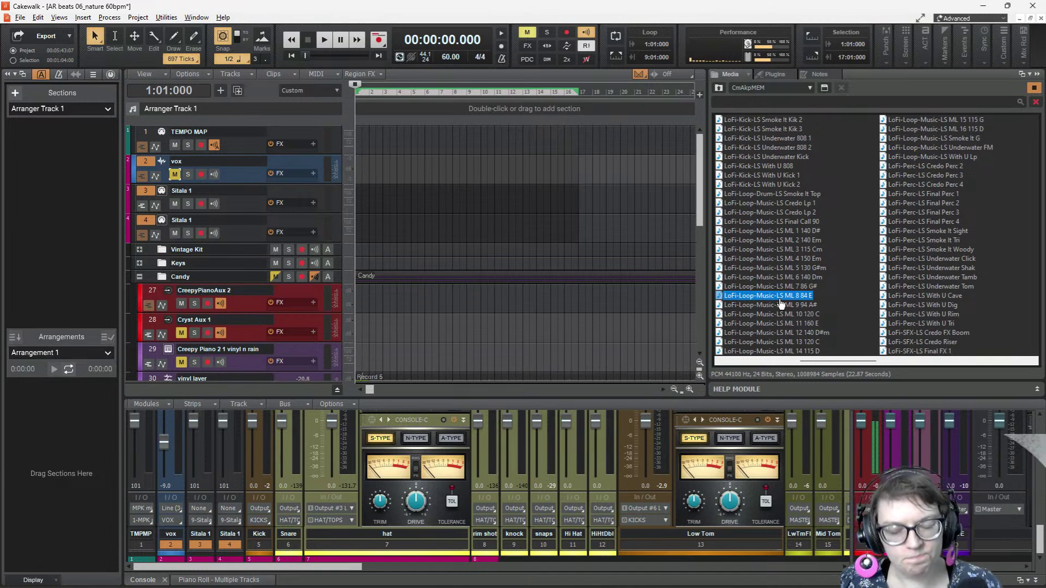
- Place the loop LoFi-Loop-Music-LS ML 8 84 E at the start of the vox track and set the project tempo to 84
{"action": "left_click_drag", "start_coordinate": [781, 303], "coordinate": [357, 172]}
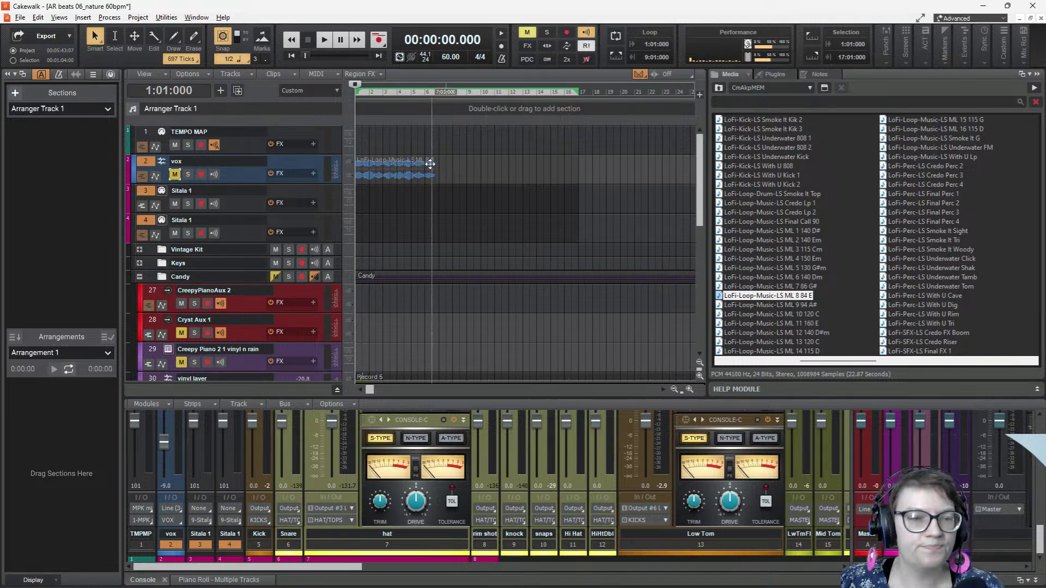
{"action": "double_click", "coordinate": [462, 54]}
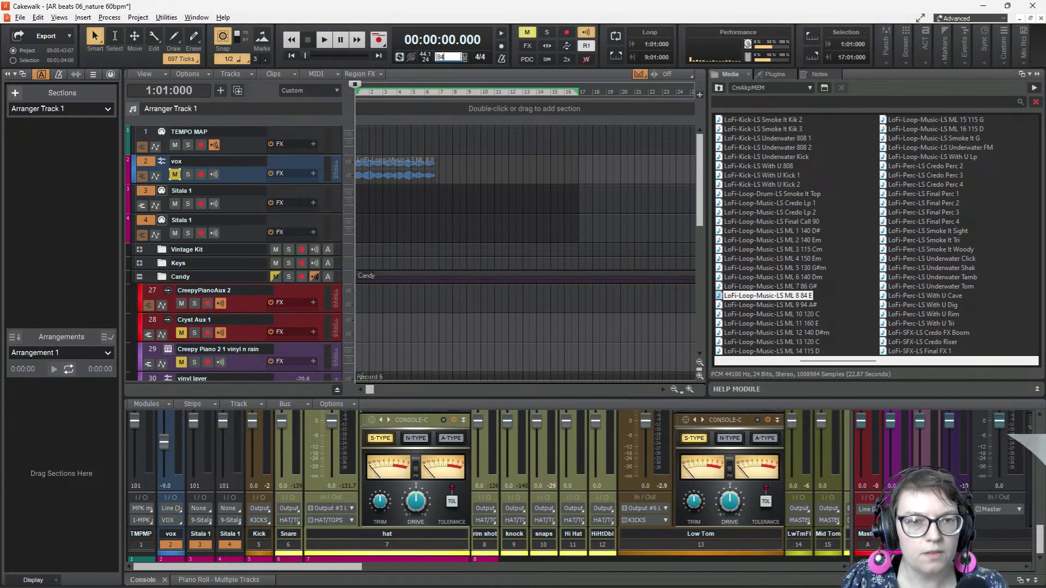
{"action": "key", "text": "Return"}
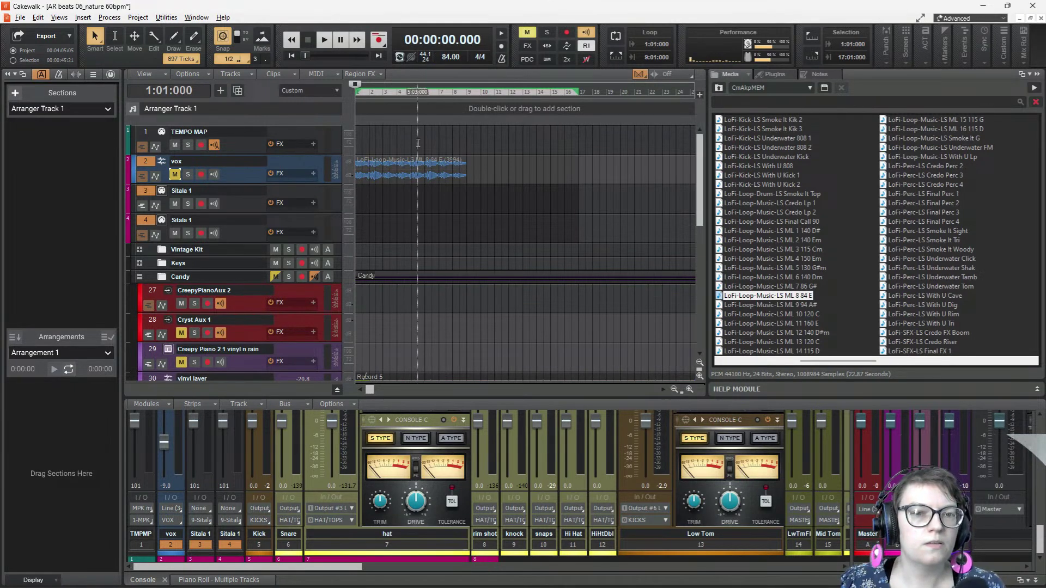
- Turn the ML 8 clip on the vox track into a groove loop and set its beats to 32 in Loop Construction
{"action": "left_click", "coordinate": [432, 166]}
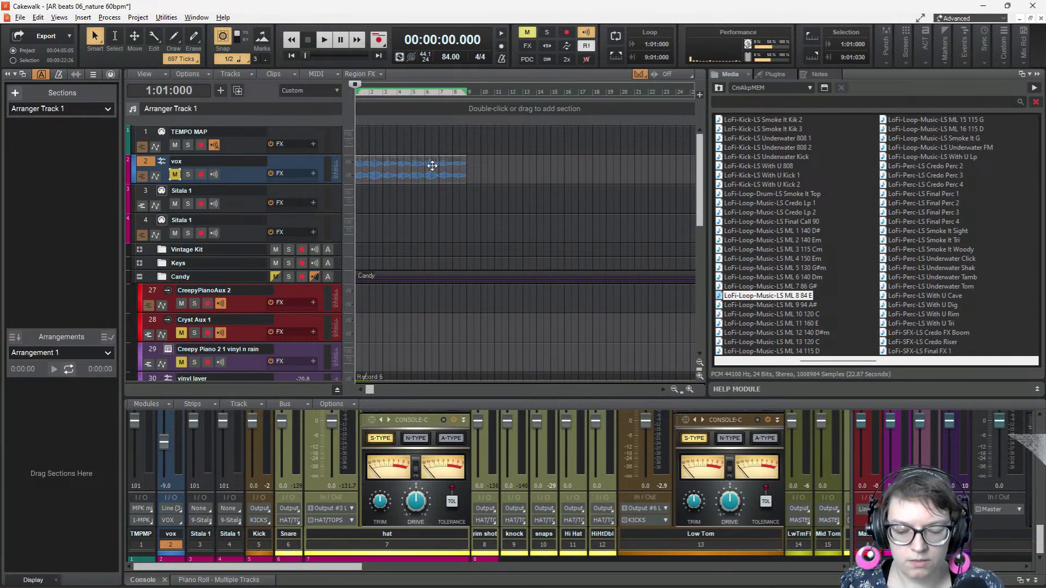
{"action": "key", "text": "ctrl+l"}
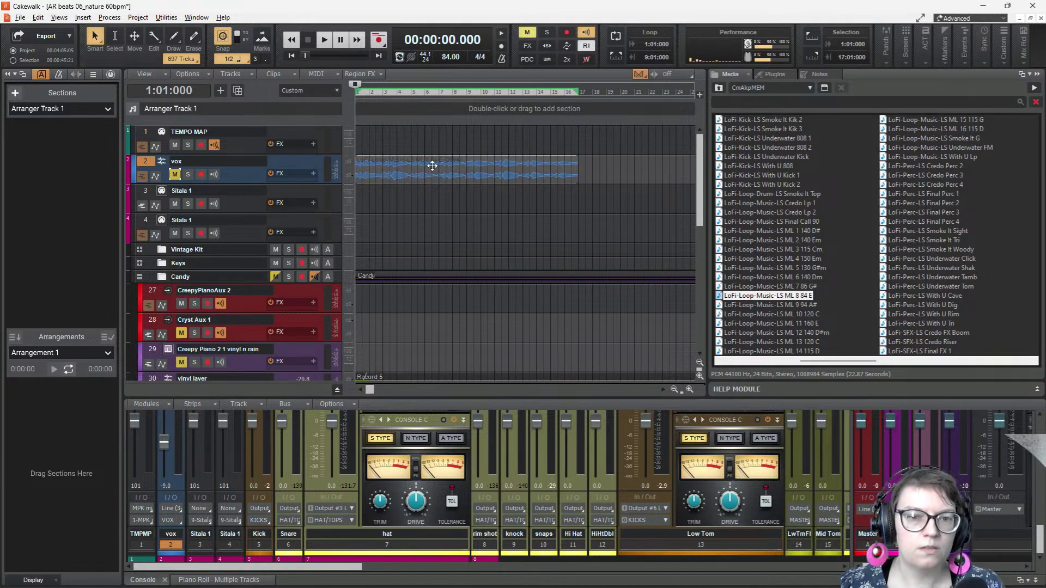
{"action": "double_click", "coordinate": [433, 165]}
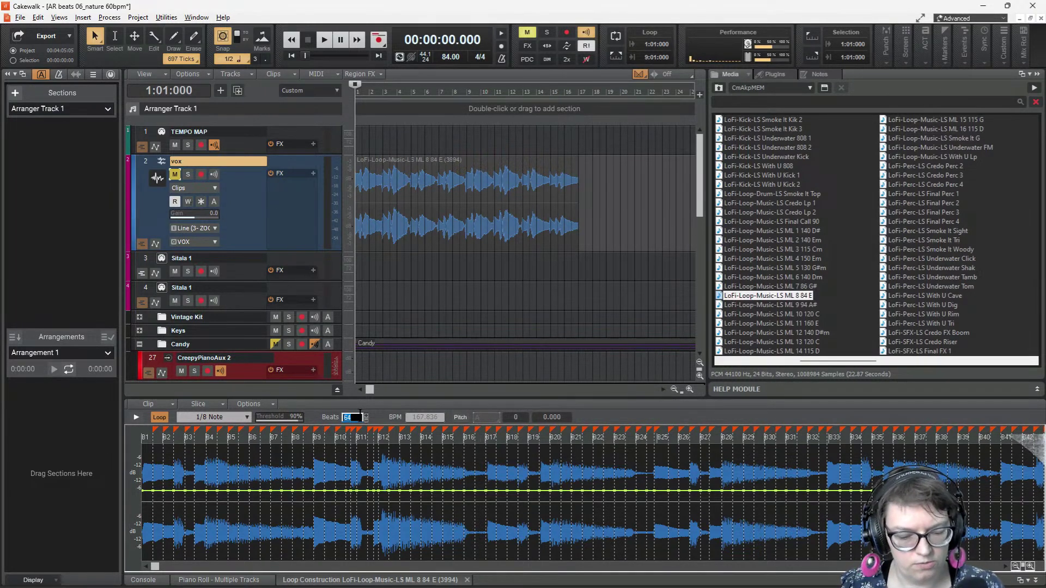
{"action": "type", "text": "32"}
{"action": "key", "text": "Return"}
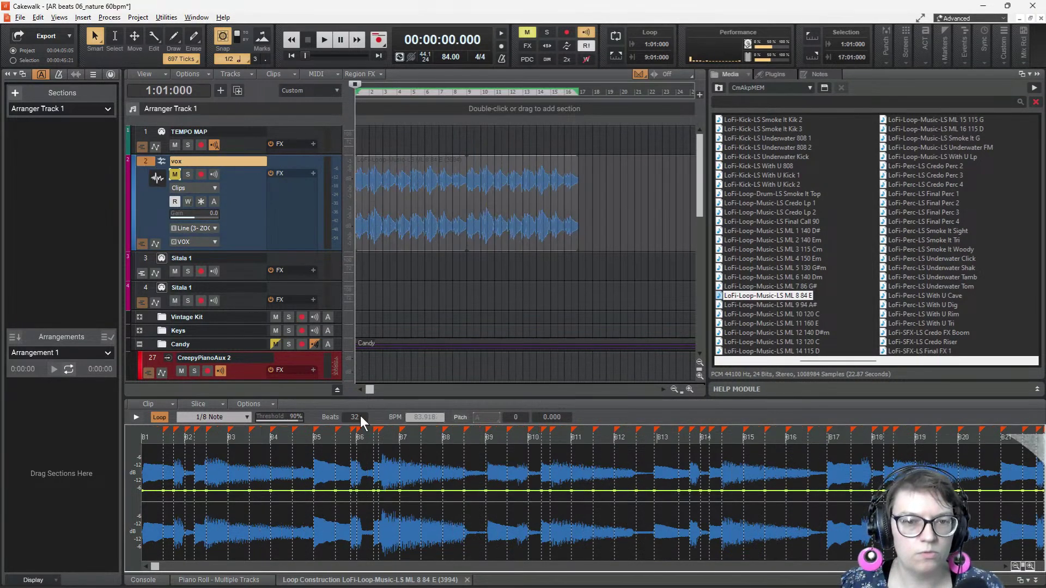
- Unmute the vox track and play the new loop from the start of the project
{"action": "key", "text": "space"}
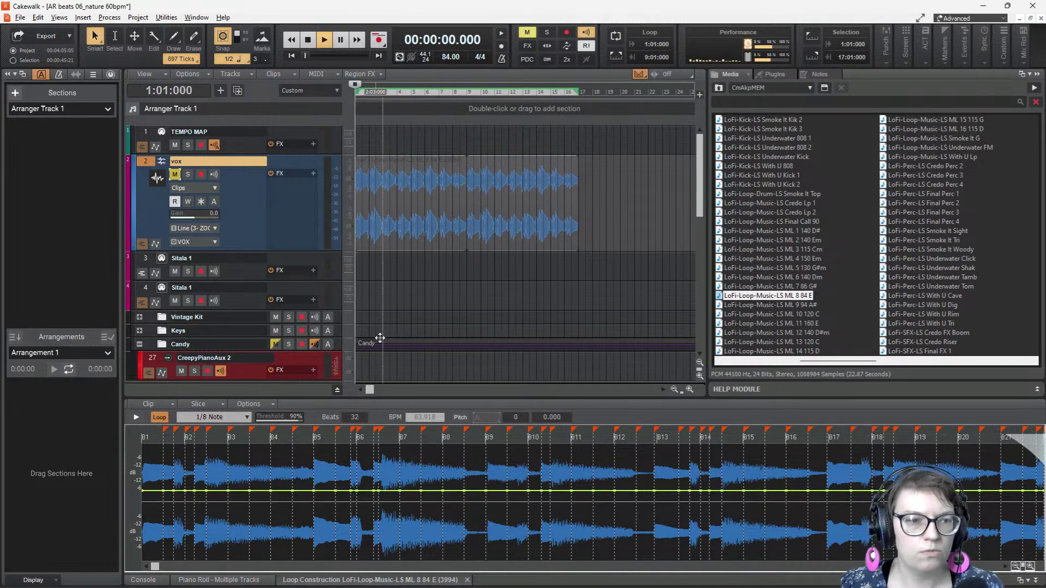
{"action": "key", "text": "space"}
{"action": "left_click", "coordinate": [175, 174]}
{"action": "key", "text": "space"}
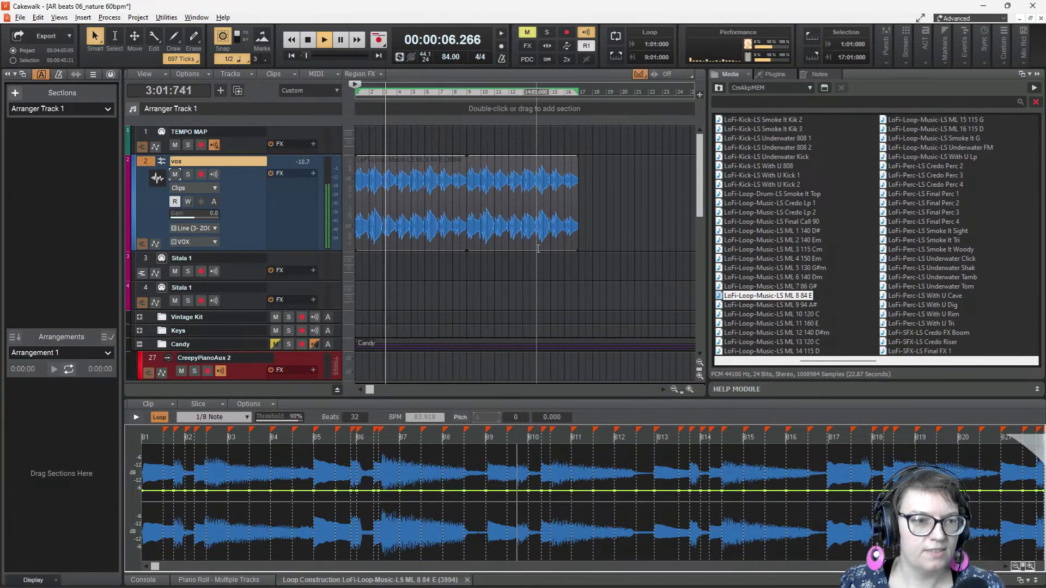
- Show the Console and enlarge it to view the effects, EQ and sends of the channel strips
{"action": "left_click", "coordinate": [143, 580]}
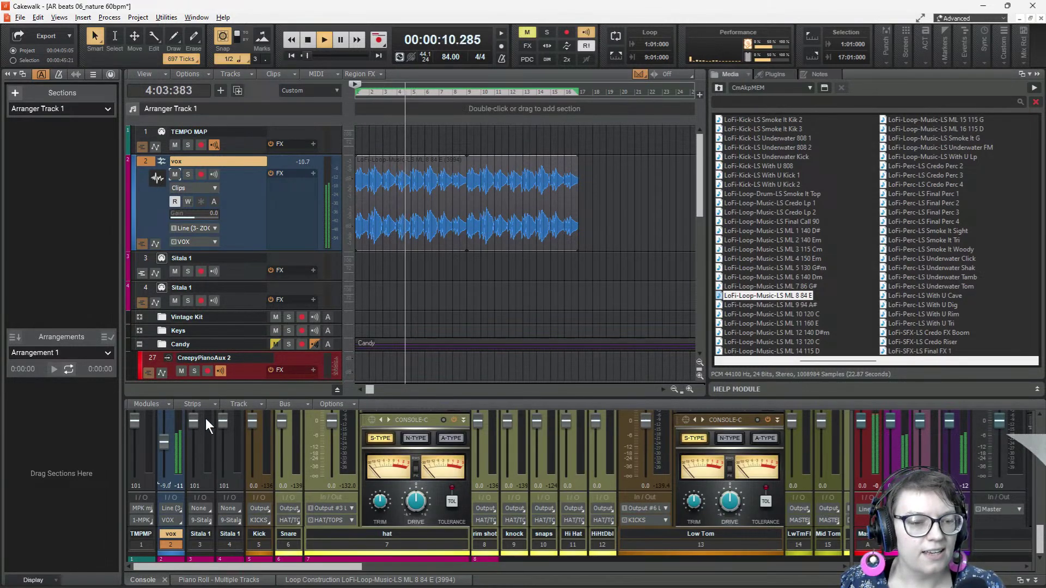
{"action": "left_click_drag", "start_coordinate": [284, 389], "coordinate": [256, 243]}
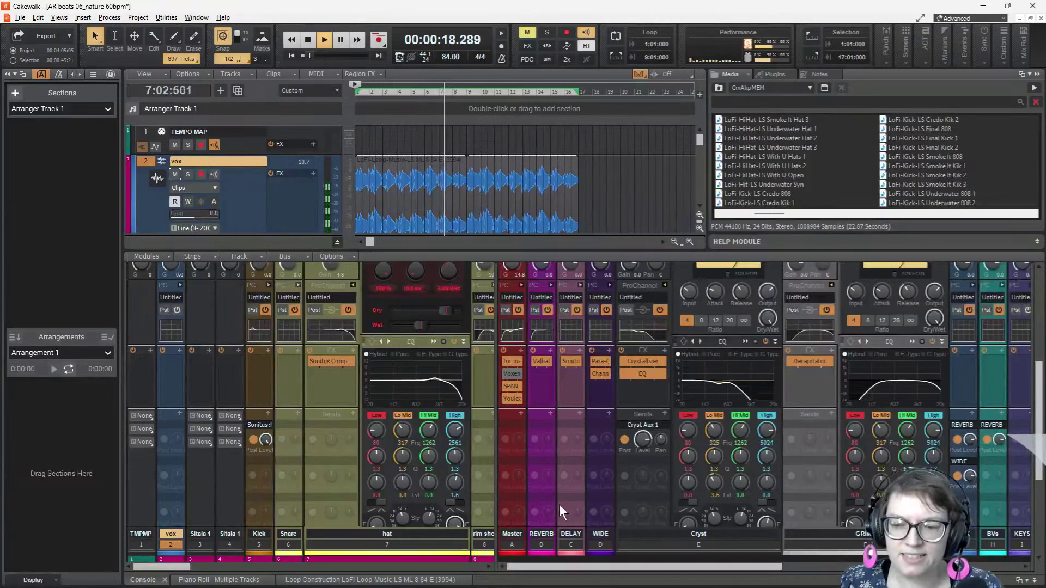
- Shrink the Console back to a small strip below the tracks and stop playback
{"action": "left_click", "coordinate": [969, 439]}
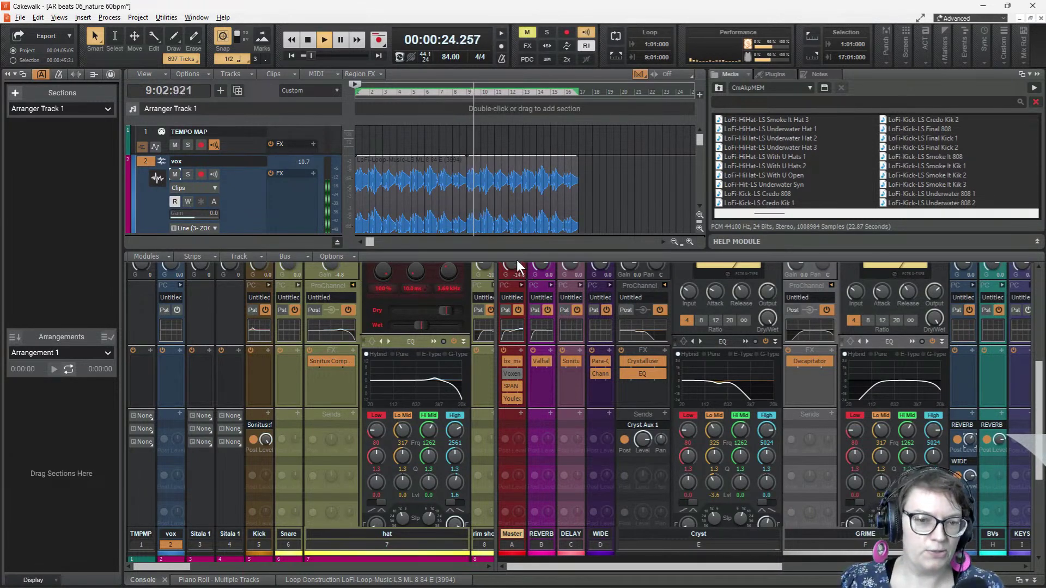
{"action": "left_click_drag", "start_coordinate": [539, 366], "coordinate": [541, 429]}
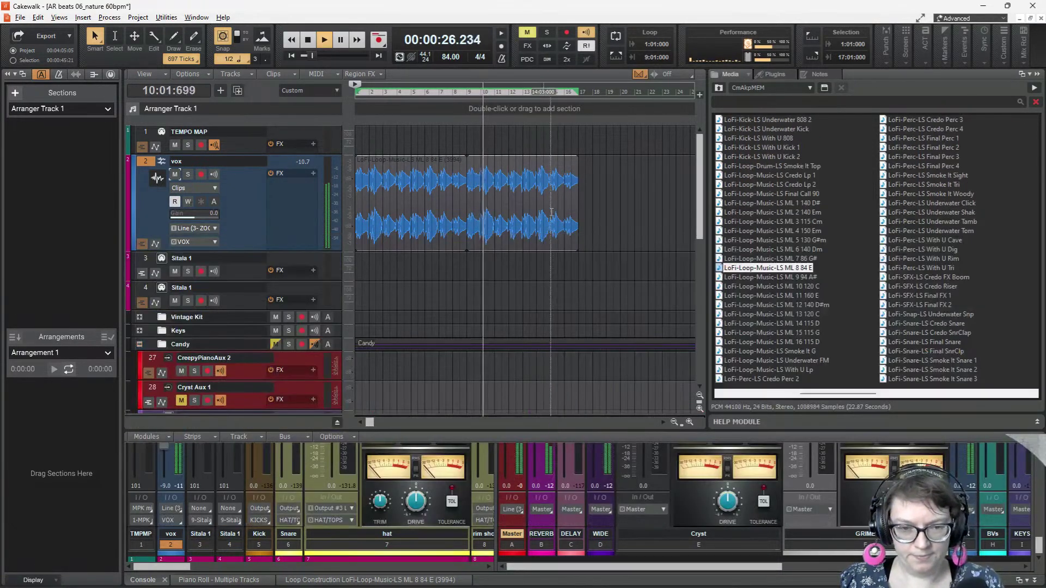
{"action": "key", "text": "space"}
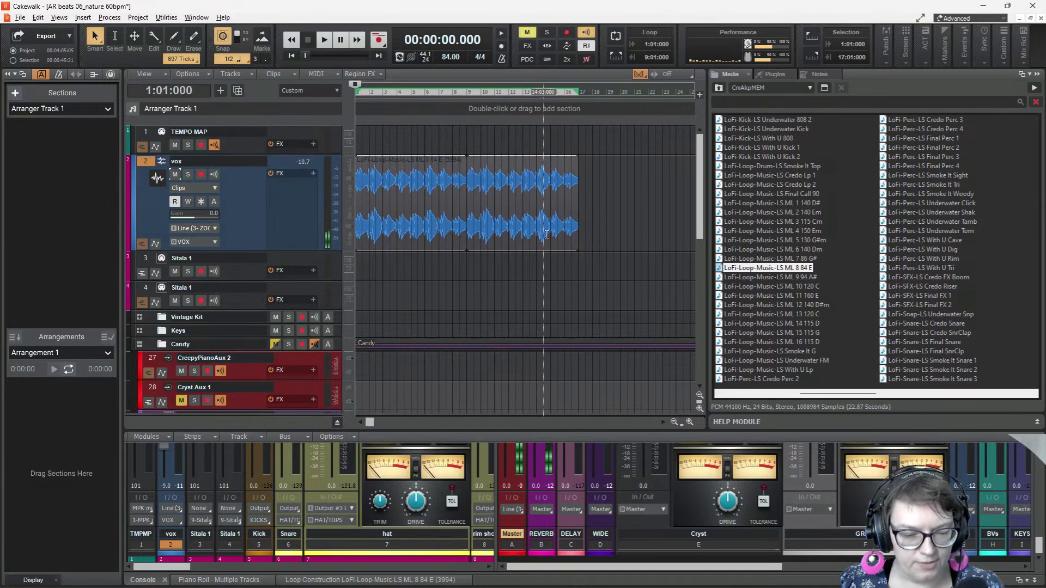
- Extend the ML 8 loop clip on the vox track to measure 25 and briefly play it from the start
{"action": "scroll", "coordinate": [545, 234], "scroll_direction": "down", "scroll_amount": 1}
{"action": "left_click_drag", "start_coordinate": [497, 223], "coordinate": [576, 221]}
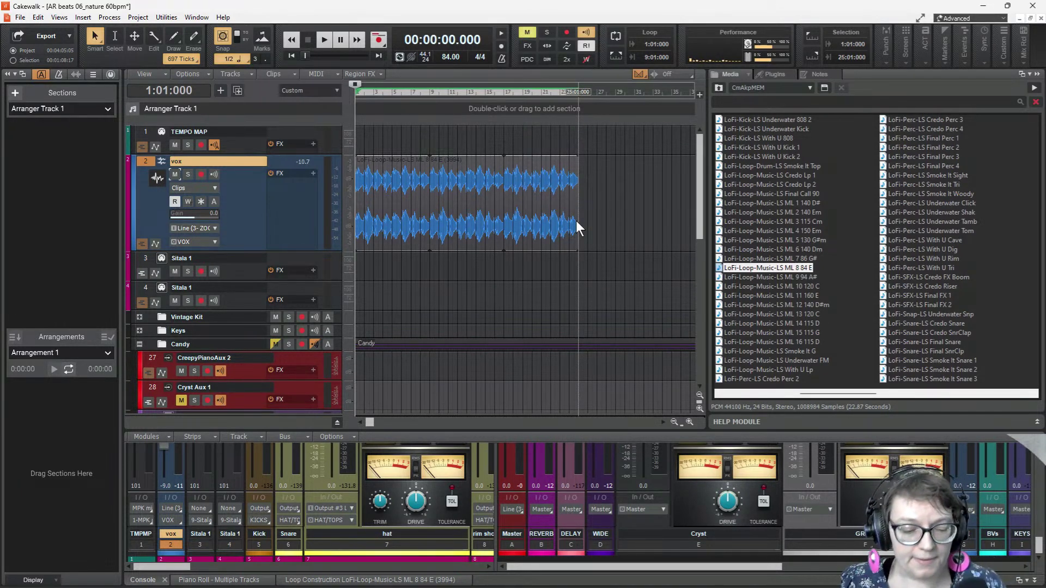
{"action": "left_click_drag", "start_coordinate": [576, 229], "coordinate": [624, 229]}
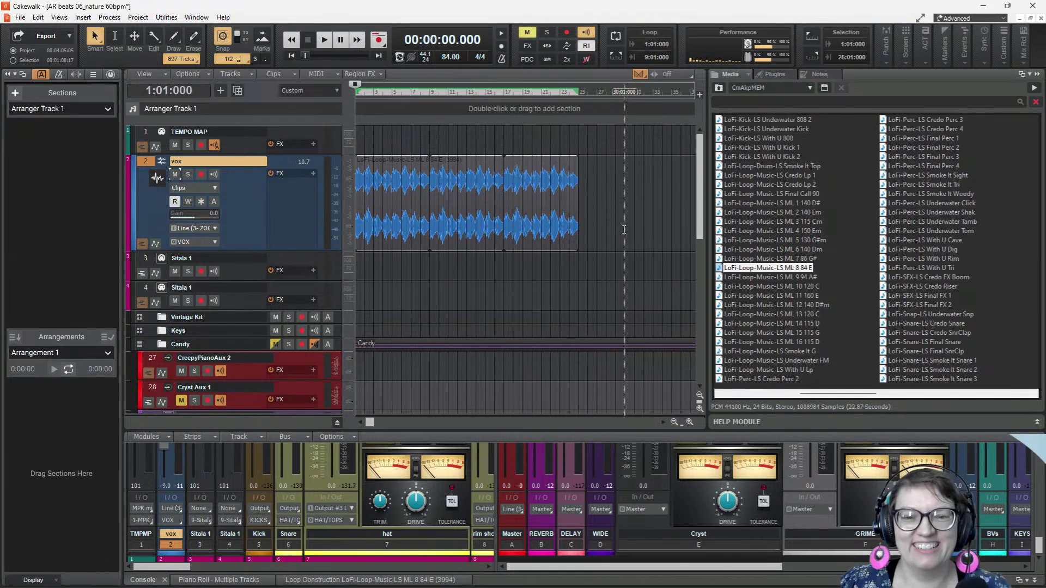
{"action": "left_click", "coordinate": [457, 126]}
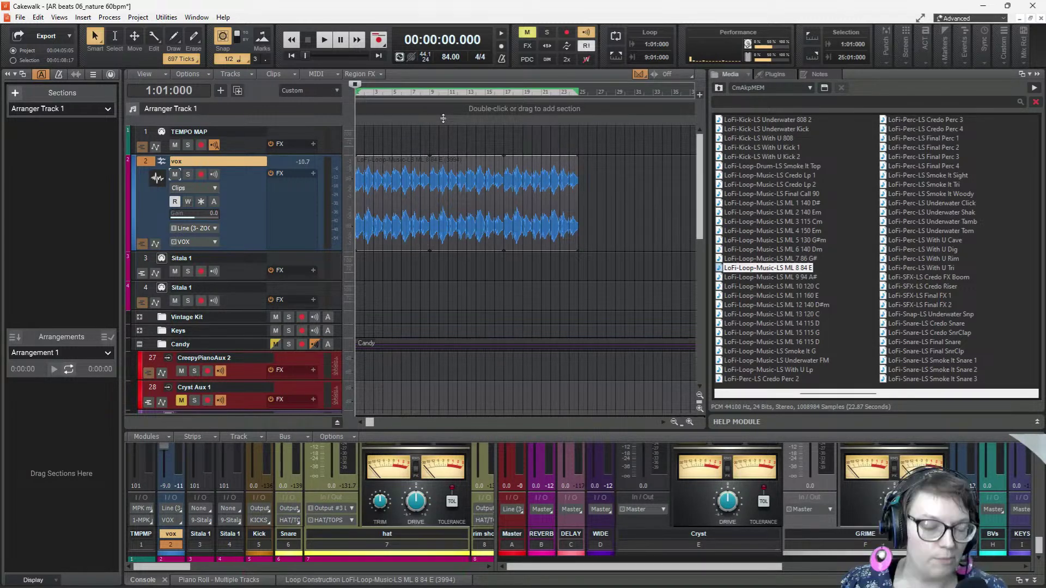
{"action": "key", "text": "space"}
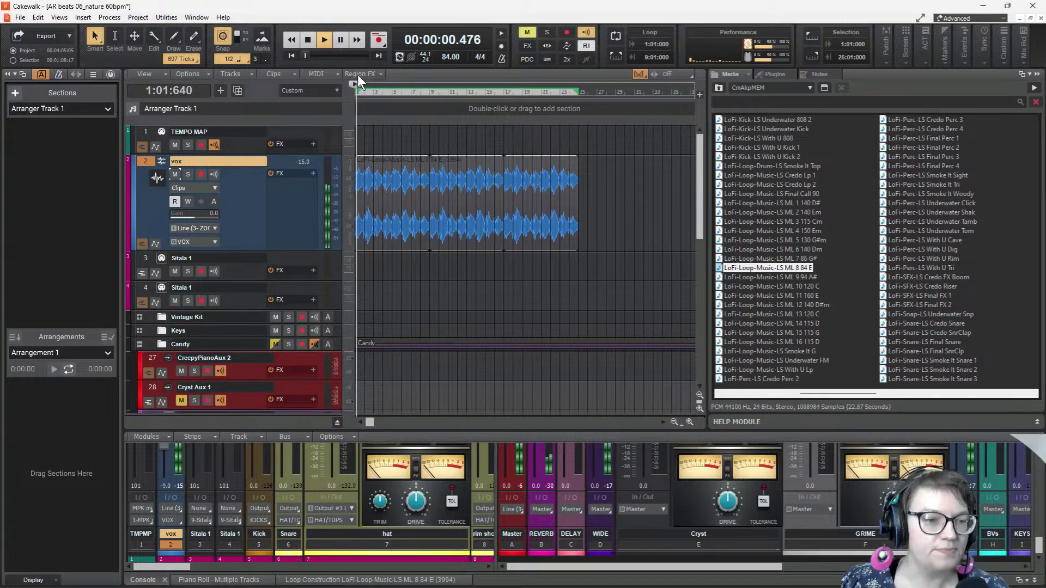
{"action": "key", "text": "space"}
- Open the Sitala instrument of track 3 and move its window clear of the track controls
{"action": "key", "text": "Down"}
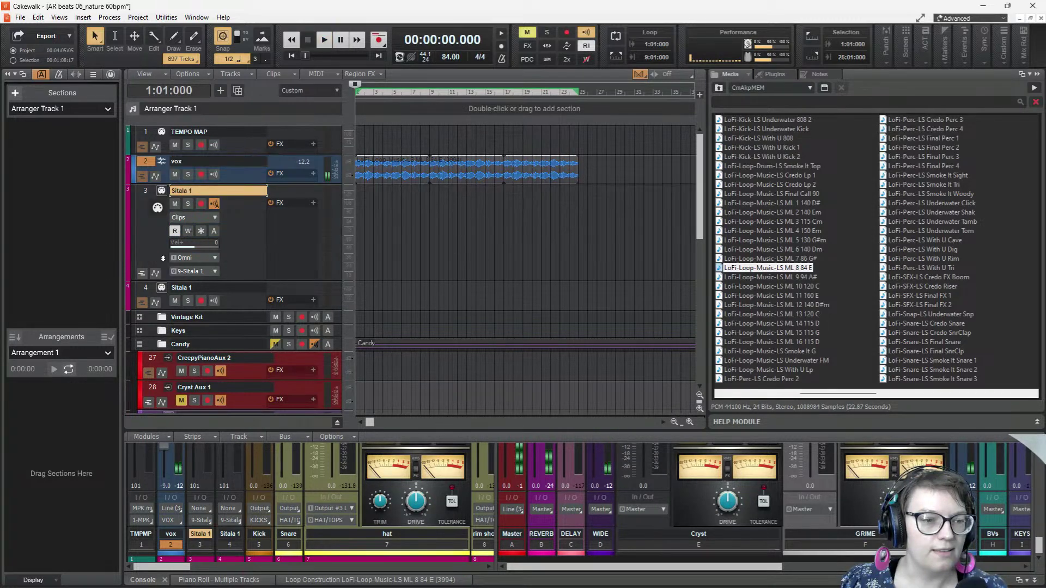
{"action": "left_click", "coordinate": [158, 208]}
{"action": "left_click_drag", "start_coordinate": [250, 6], "coordinate": [531, 35]}
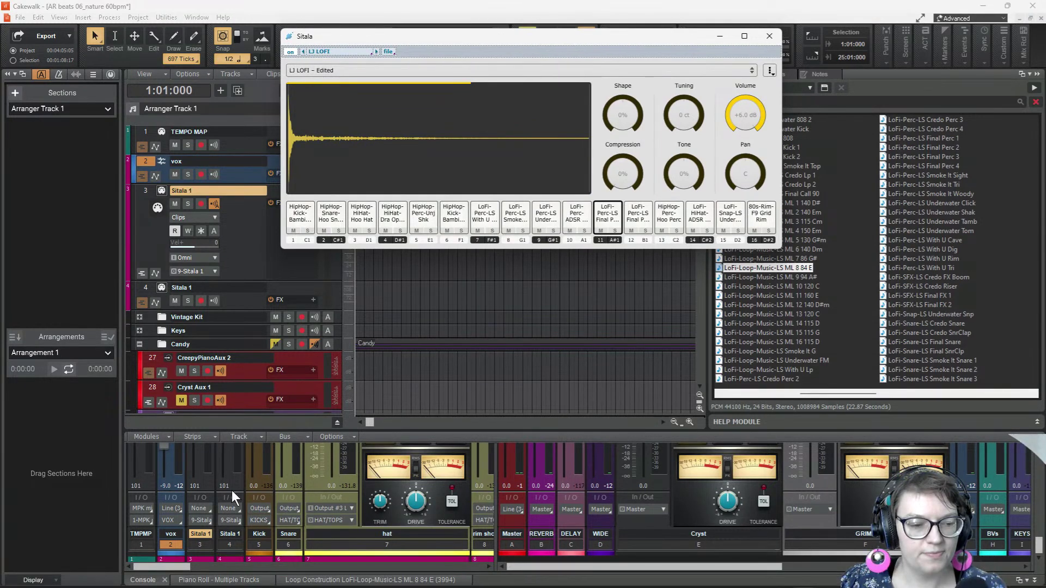
{"action": "left_click_drag", "start_coordinate": [511, 35], "coordinate": [759, 29]}
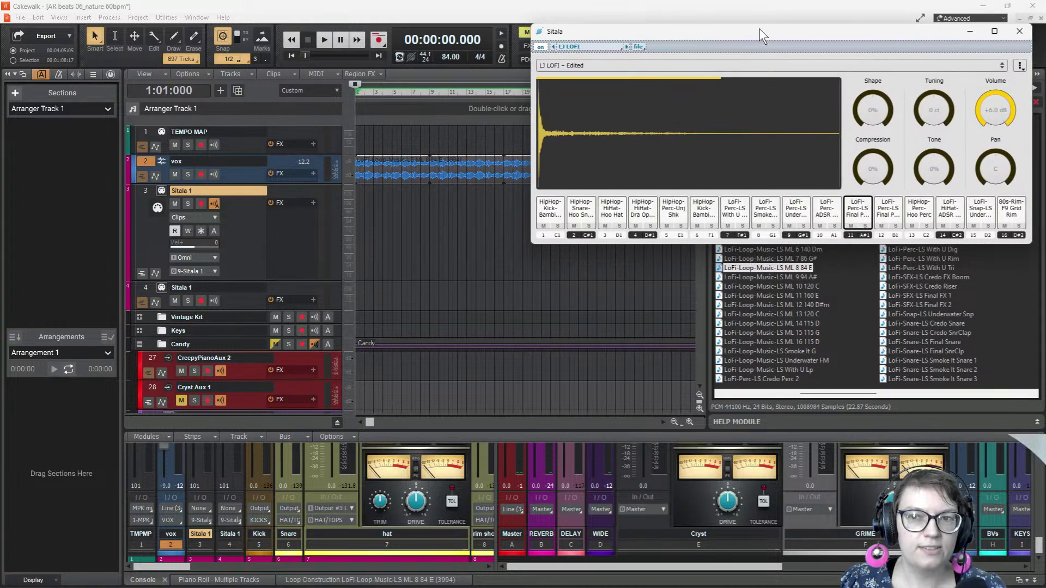
- Open the Step Sequencer for the Sitala 1 track at the project start and enlarge it to show all rows
{"action": "left_click", "coordinate": [357, 240]}
{"action": "key", "text": "alt+3"}
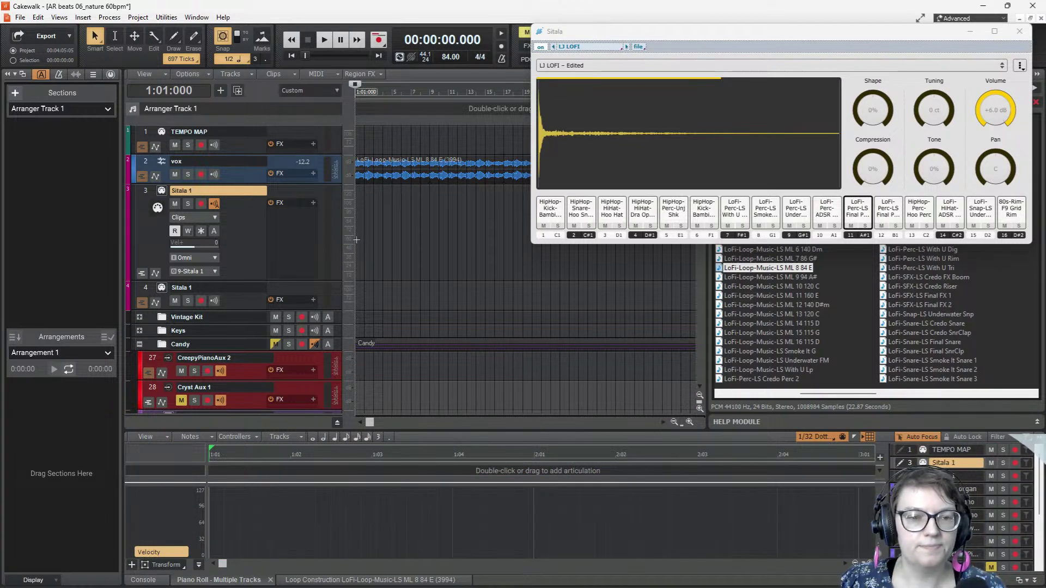
{"action": "right_click", "coordinate": [356, 239]}
{"action": "mouse_move", "coordinate": [384, 257]}
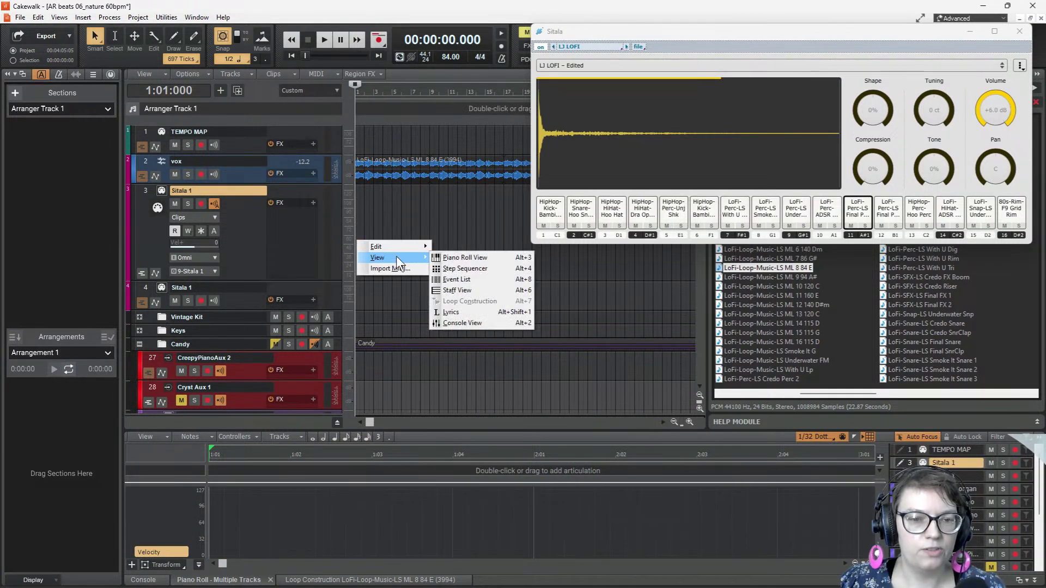
{"action": "left_click", "coordinate": [468, 269]}
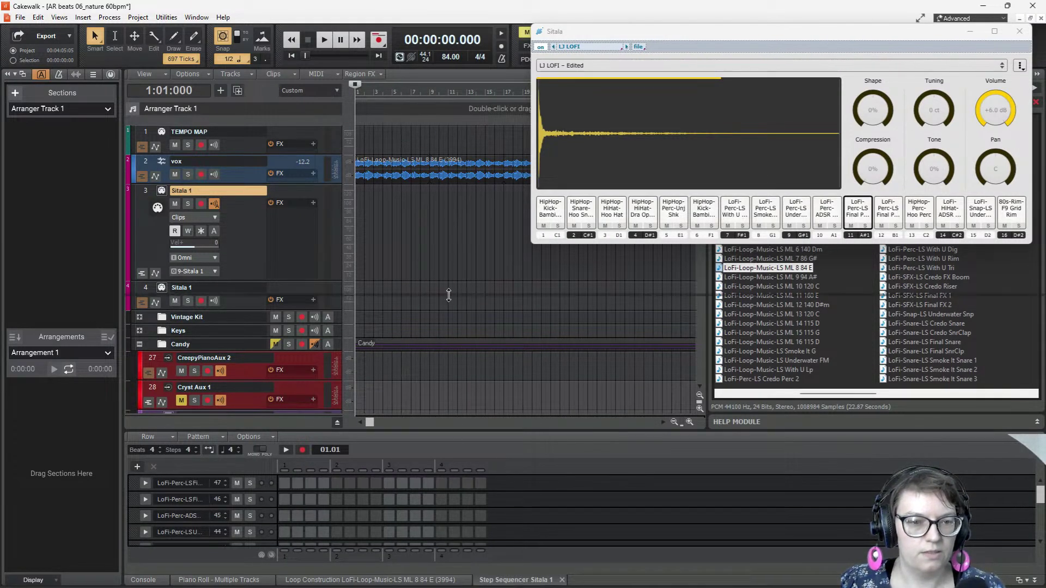
{"action": "left_click_drag", "start_coordinate": [452, 317], "coordinate": [452, 224]}
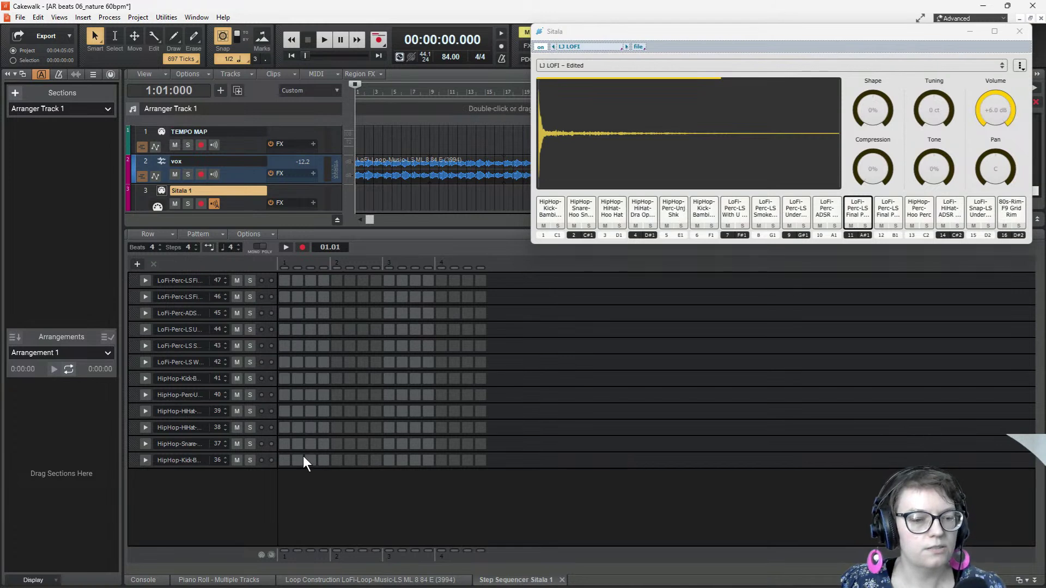
- Place a HipHop kick hit on the first step of row 36 and play it against the loop
{"action": "left_click", "coordinate": [284, 460]}
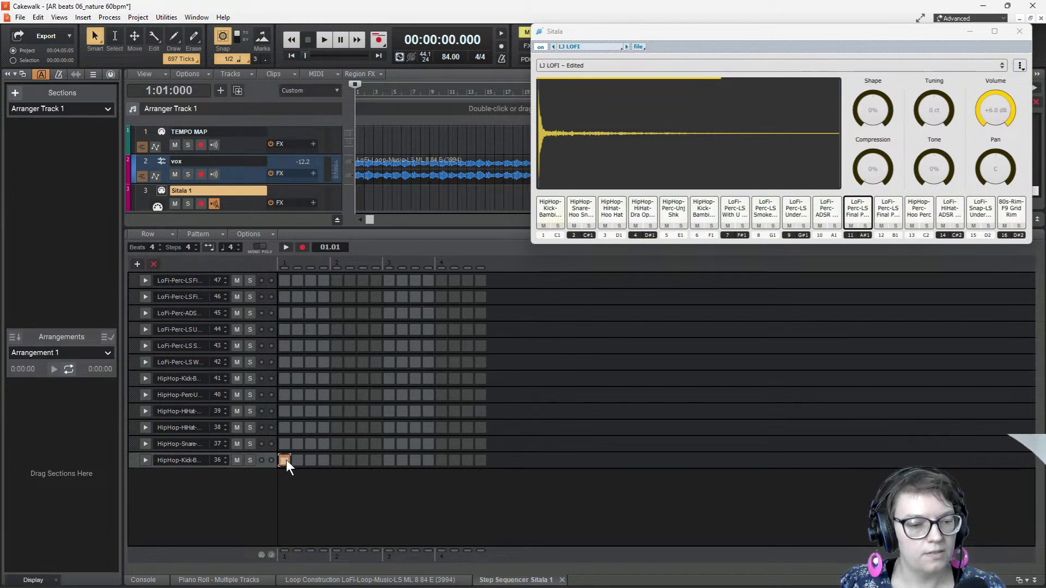
{"action": "left_click", "coordinate": [191, 412]}
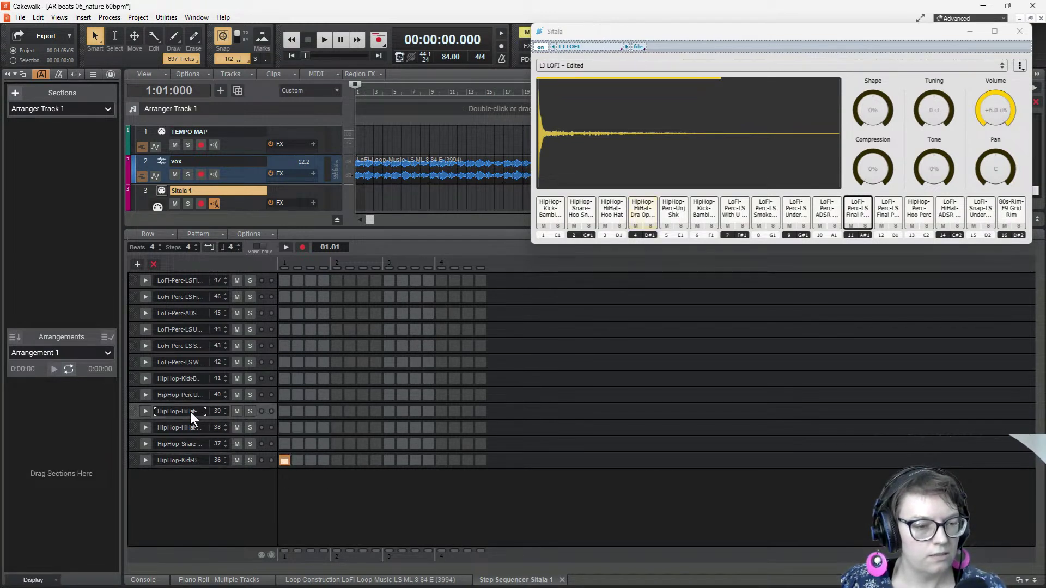
{"action": "key", "text": "space"}
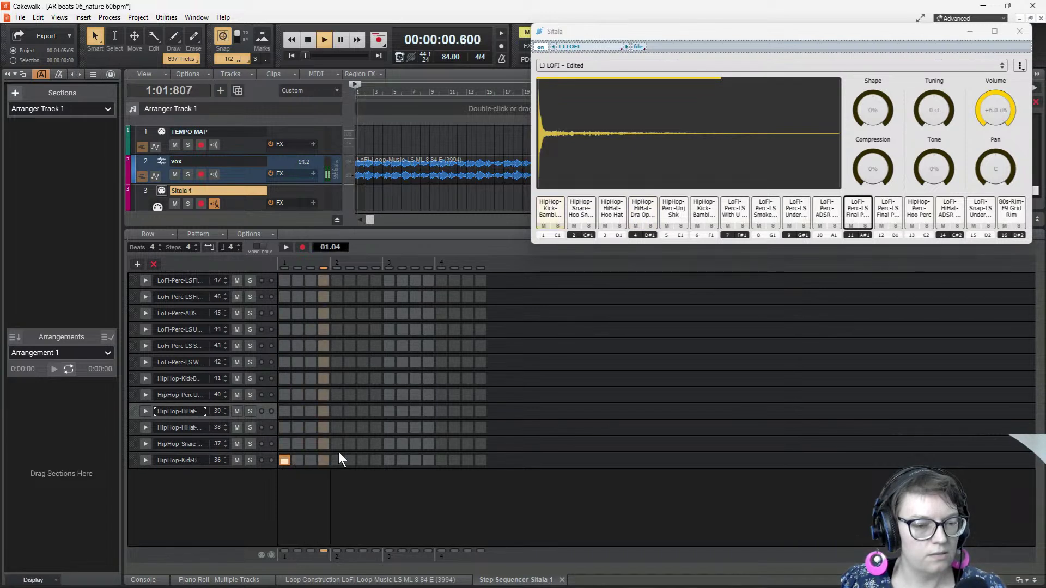
{"action": "key", "text": "space"}
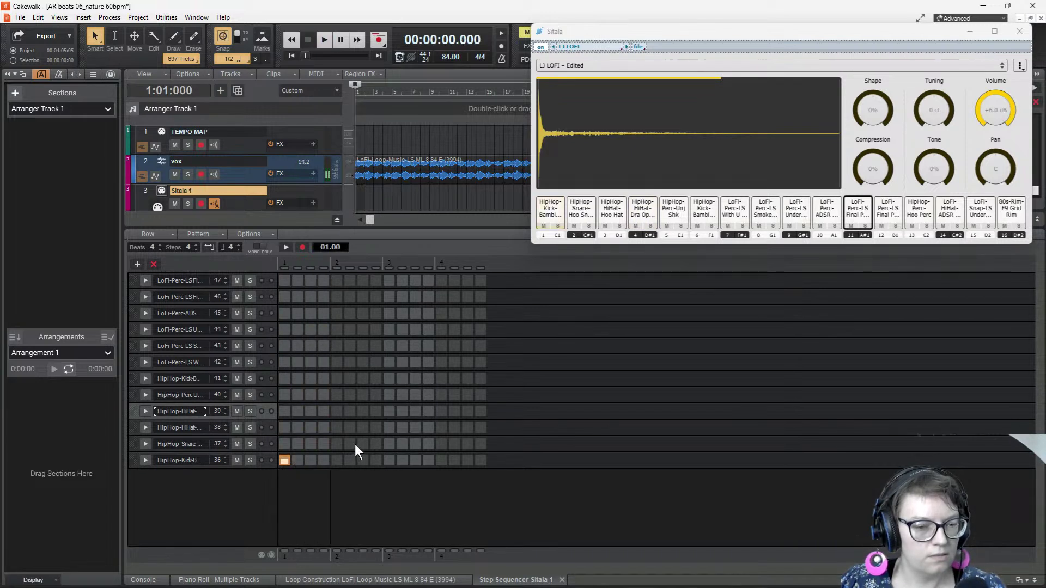
- Audition the percussion sounds of the sequencer rows between 40 and 47
{"action": "left_click", "coordinate": [185, 394]}
{"action": "left_click", "coordinate": [175, 361]}
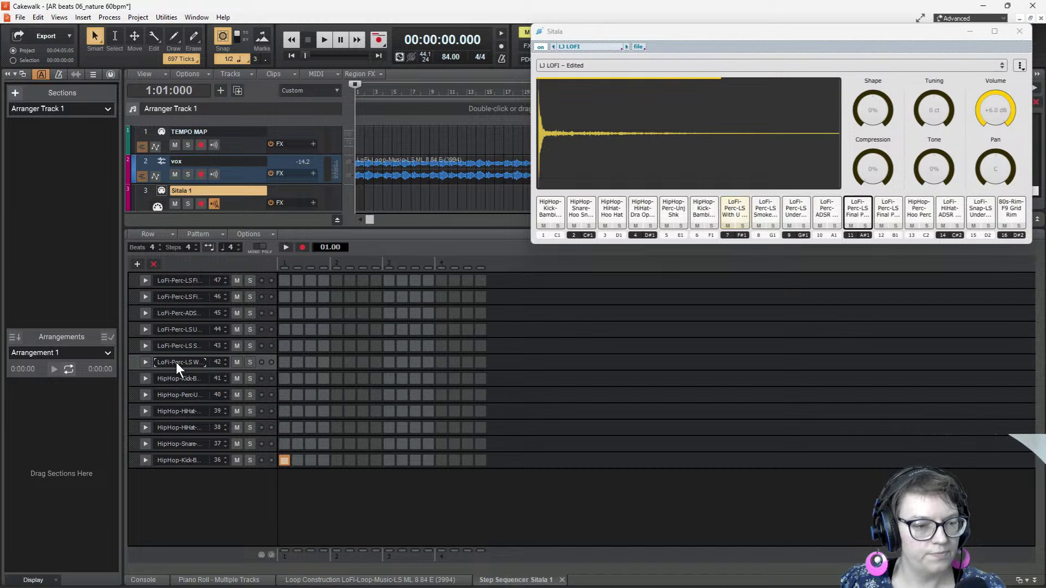
{"action": "left_click", "coordinate": [181, 344]}
{"action": "left_click", "coordinate": [182, 327]}
{"action": "left_click", "coordinate": [173, 279]}
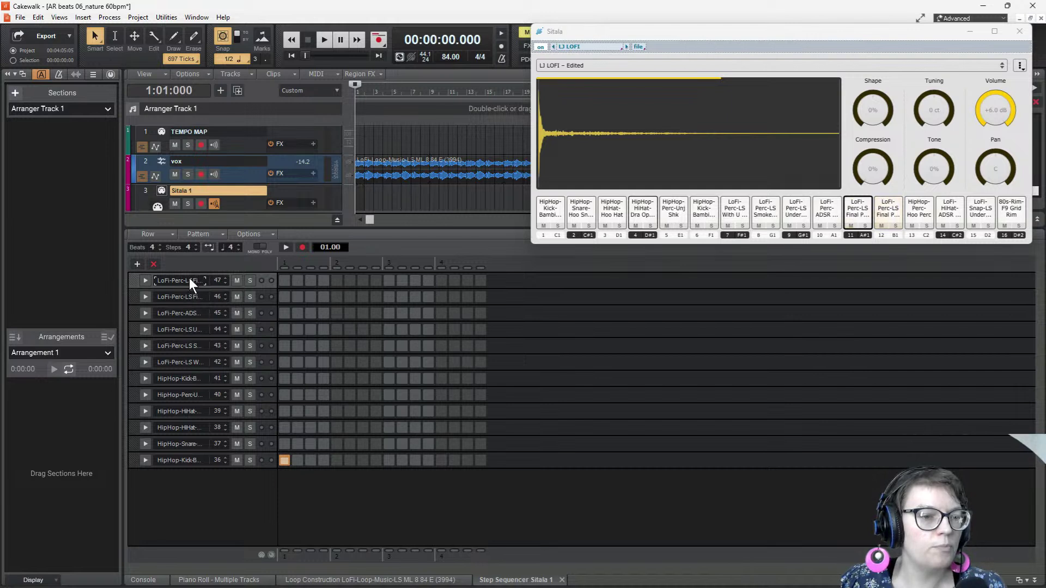
- Add sequencer rows for the remaining Sitala pads up to the 80s-Rim row 51, removing the surplus row 52
{"action": "left_click", "coordinate": [134, 263]}
{"action": "left_click", "coordinate": [137, 263]}
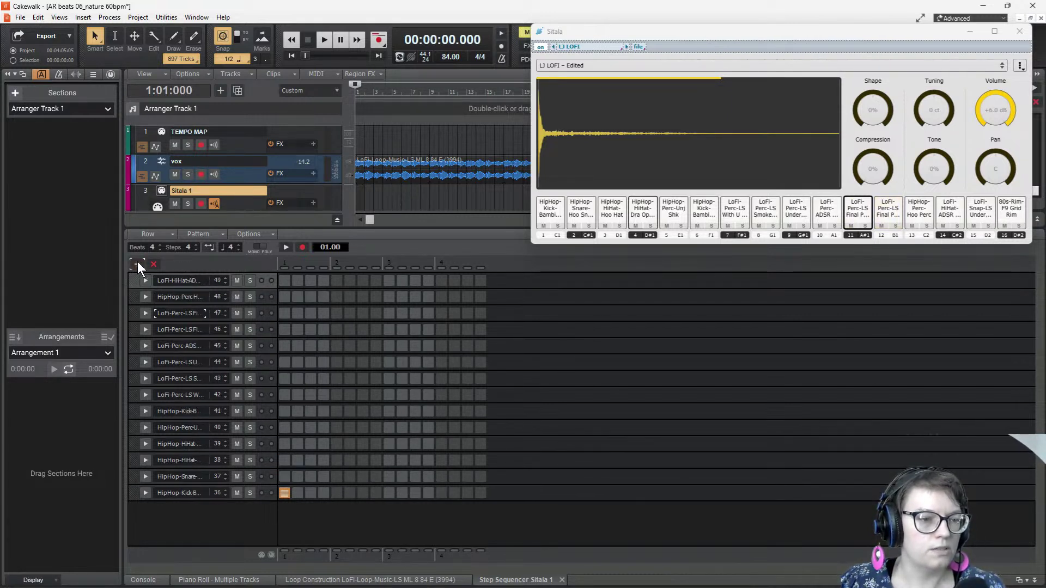
{"action": "left_click", "coordinate": [137, 263]}
{"action": "left_click", "coordinate": [137, 263]}
{"action": "left_click", "coordinate": [137, 263]}
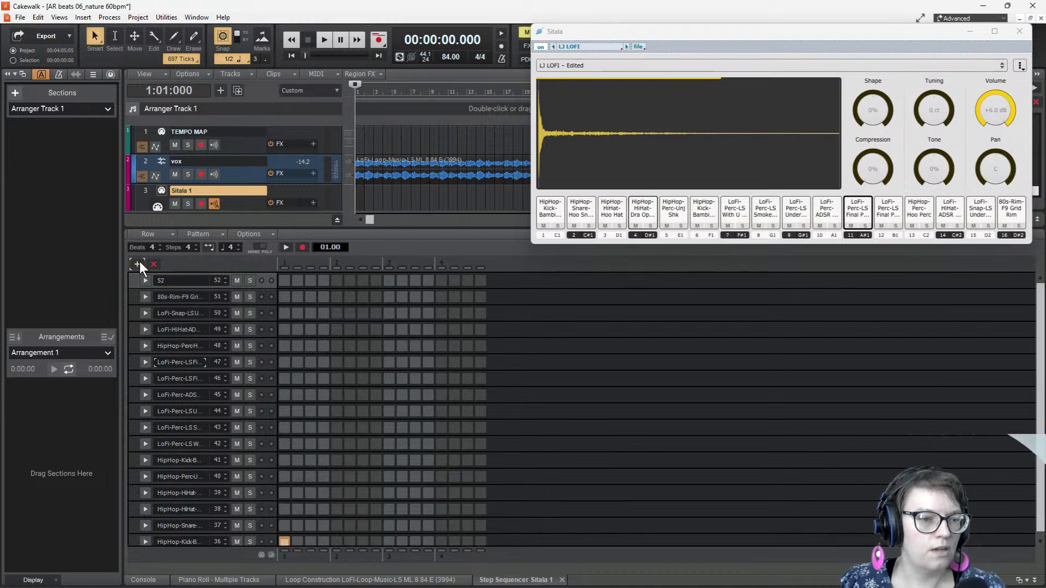
{"action": "left_click", "coordinate": [153, 263]}
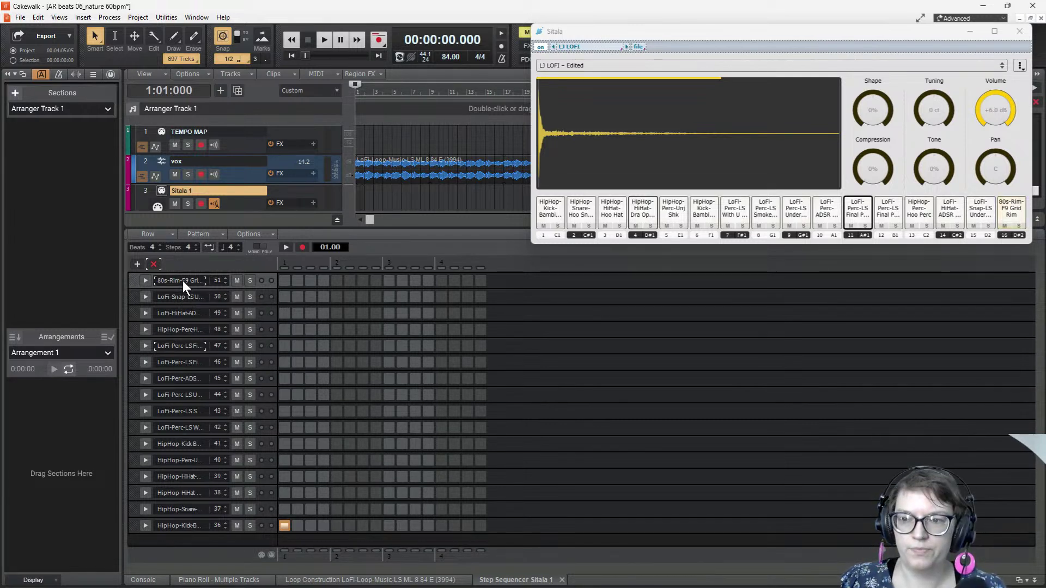
- Compare the 80s rim and HipHop kick pads in Sitala with their sequencer rows and play the pattern briefly
{"action": "left_click", "coordinate": [1023, 210]}
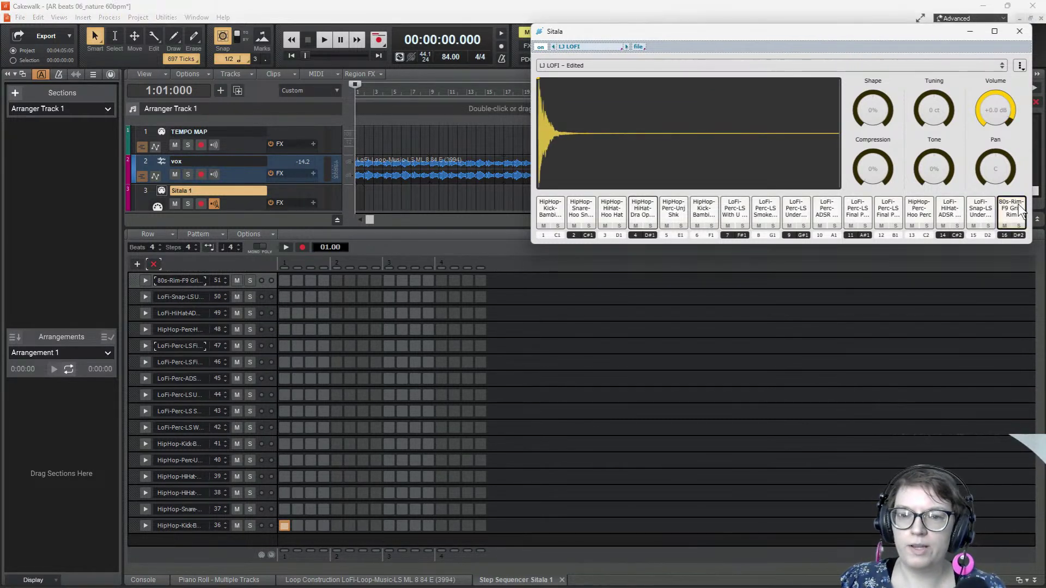
{"action": "left_click", "coordinate": [172, 525]}
{"action": "left_click", "coordinate": [554, 206]}
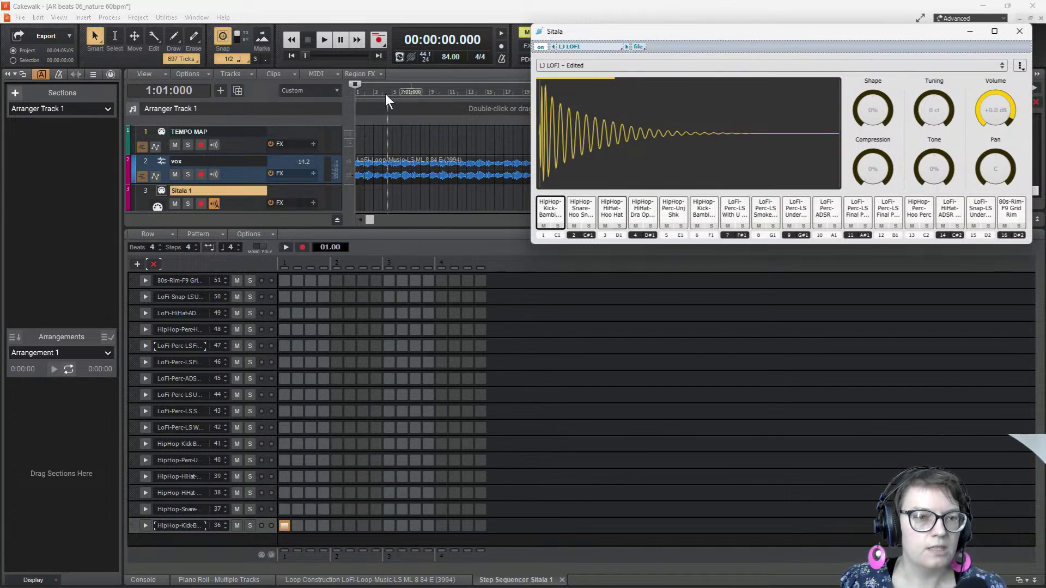
{"action": "left_click", "coordinate": [325, 40]}
{"action": "key", "text": "space"}
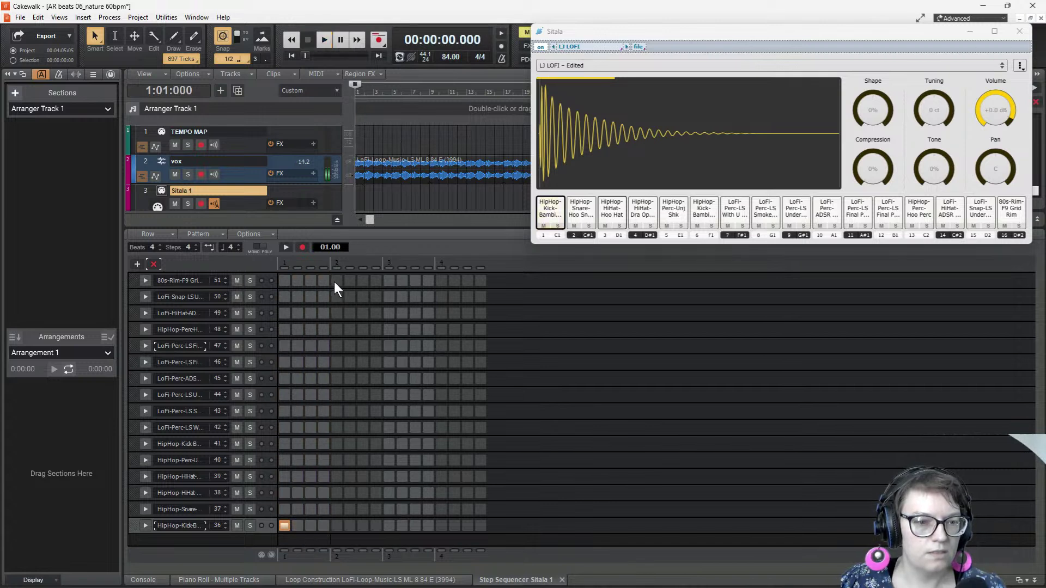
- Place an 80s-Rim hit on the first step of beat 2 and play the pattern
{"action": "left_click", "coordinate": [336, 280]}
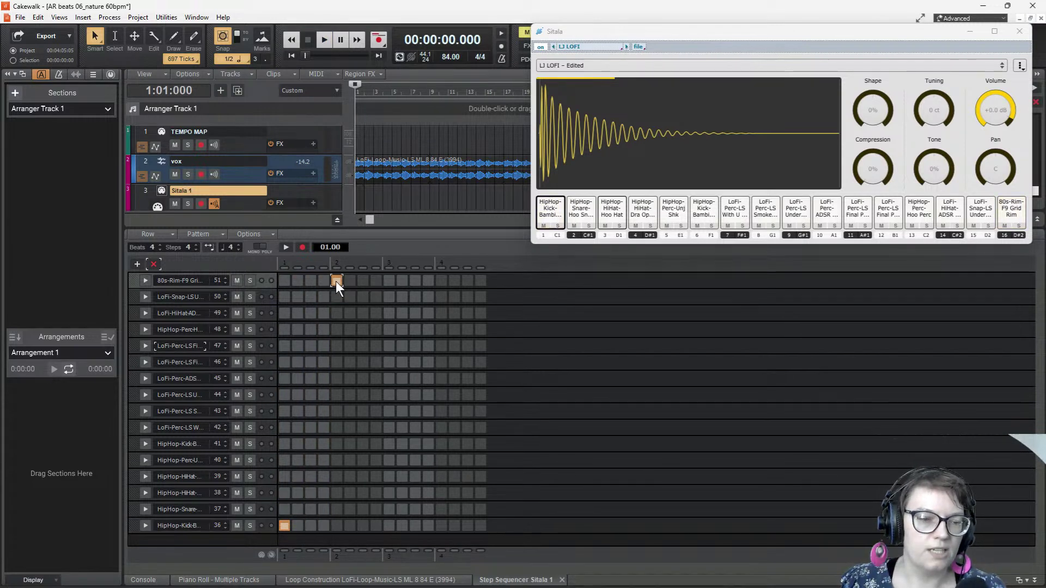
{"action": "key", "text": "space"}
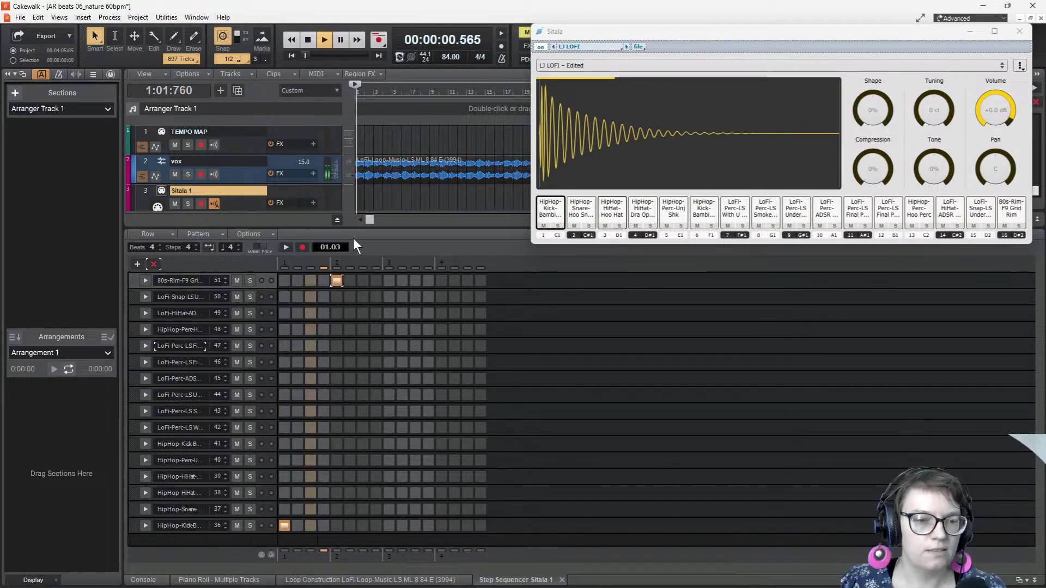
{"action": "key", "text": "space"}
- Try a second 80s-Rim hit on the last step of beat 3 and play the pattern
{"action": "left_click", "coordinate": [428, 280]}
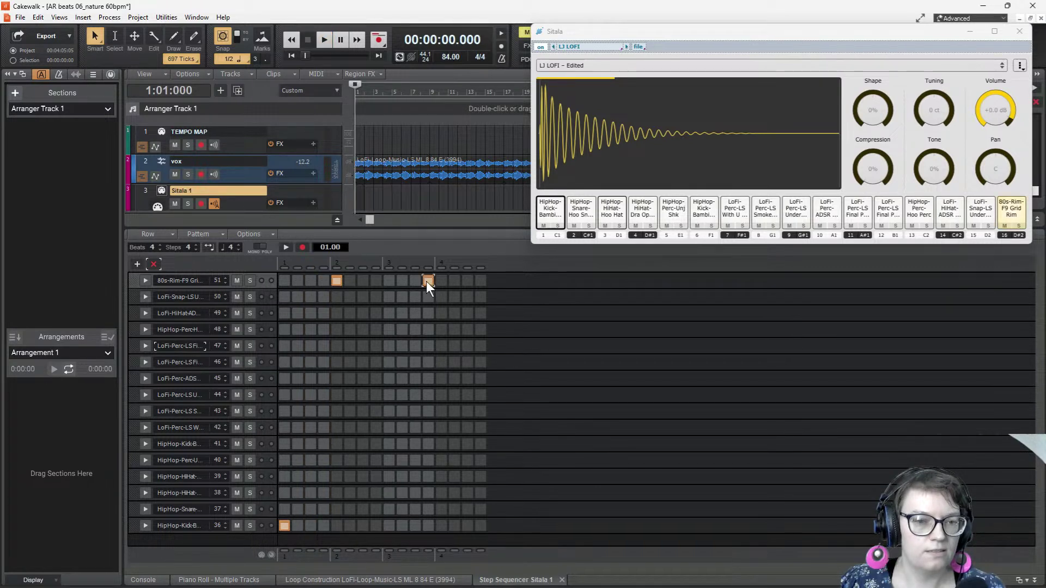
{"action": "key", "text": "space"}
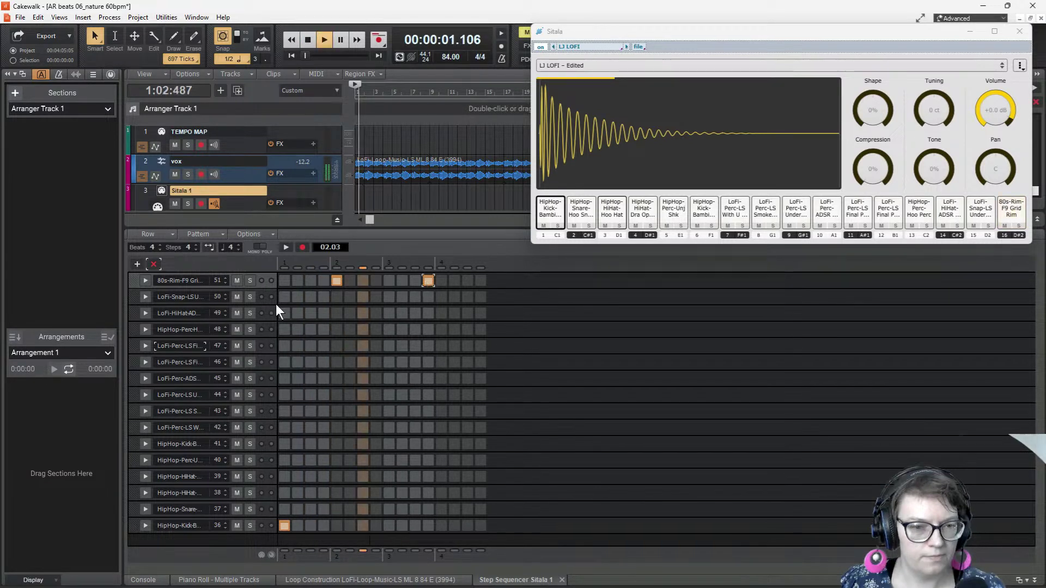
{"action": "key", "text": "space"}
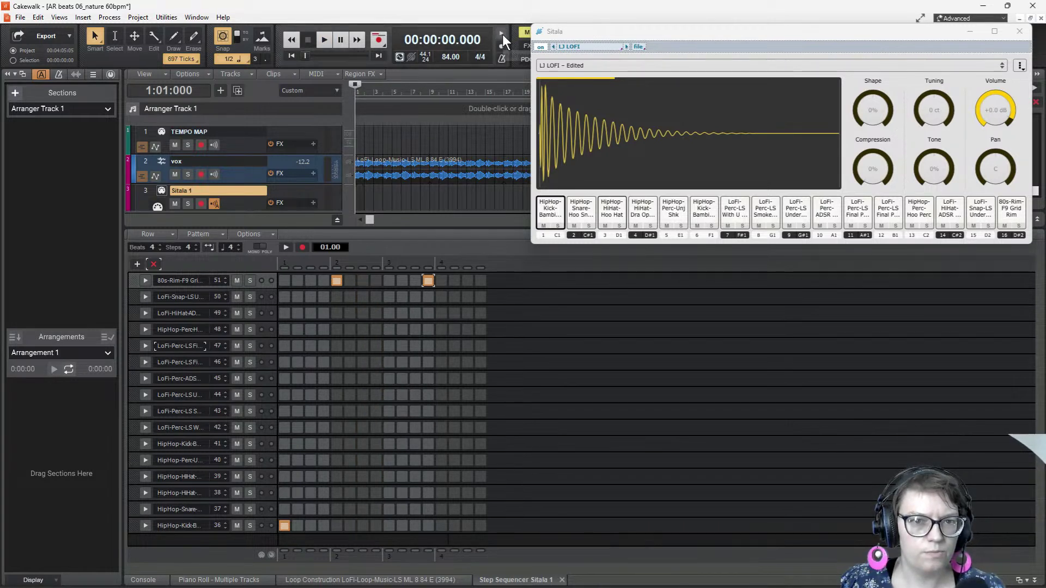
- Play the pattern with the metronome and move the second 80s-Rim hit to the first step of beat 4
{"action": "key", "text": "space"}
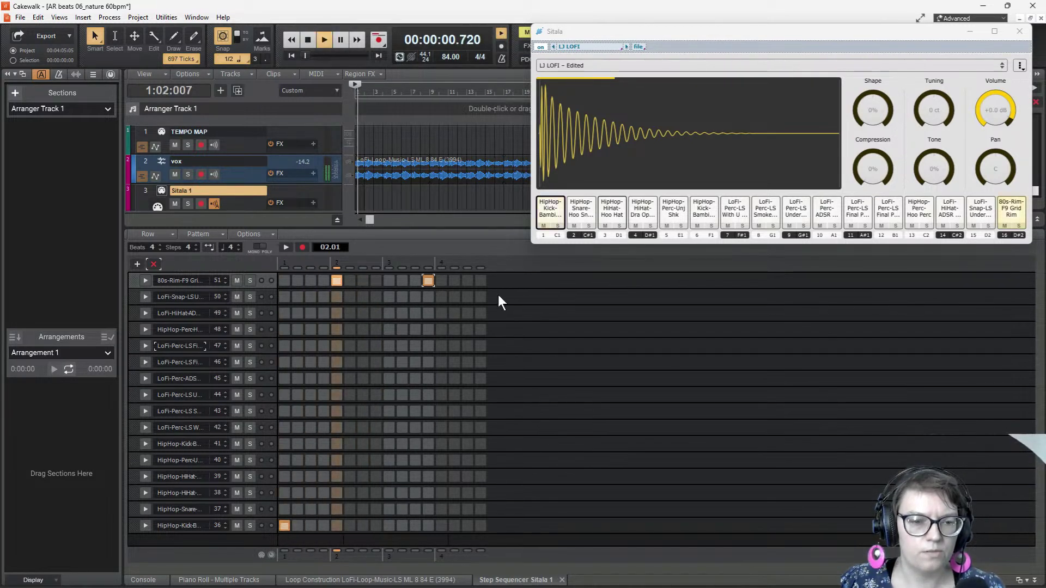
{"action": "key", "text": "space"}
{"action": "left_click", "coordinate": [428, 280]}
{"action": "left_click", "coordinate": [444, 280]}
{"action": "key", "text": "space"}
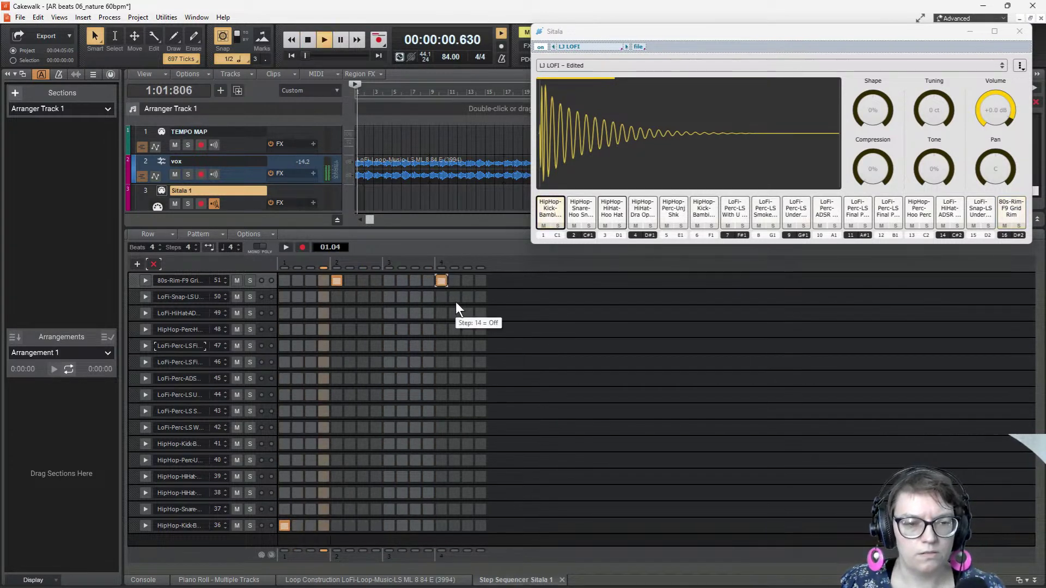
{"action": "key", "text": "space"}
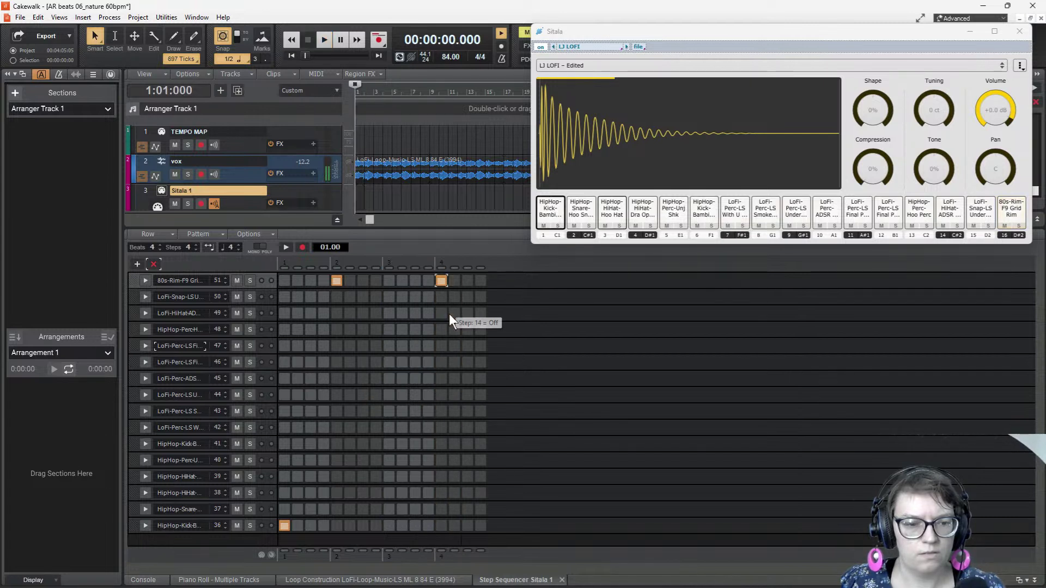
- Lengthen the Sitala 1 step pattern to 8 beats
{"action": "left_click", "coordinate": [159, 243]}
{"action": "left_click", "coordinate": [159, 243]}
{"action": "left_click", "coordinate": [159, 243]}
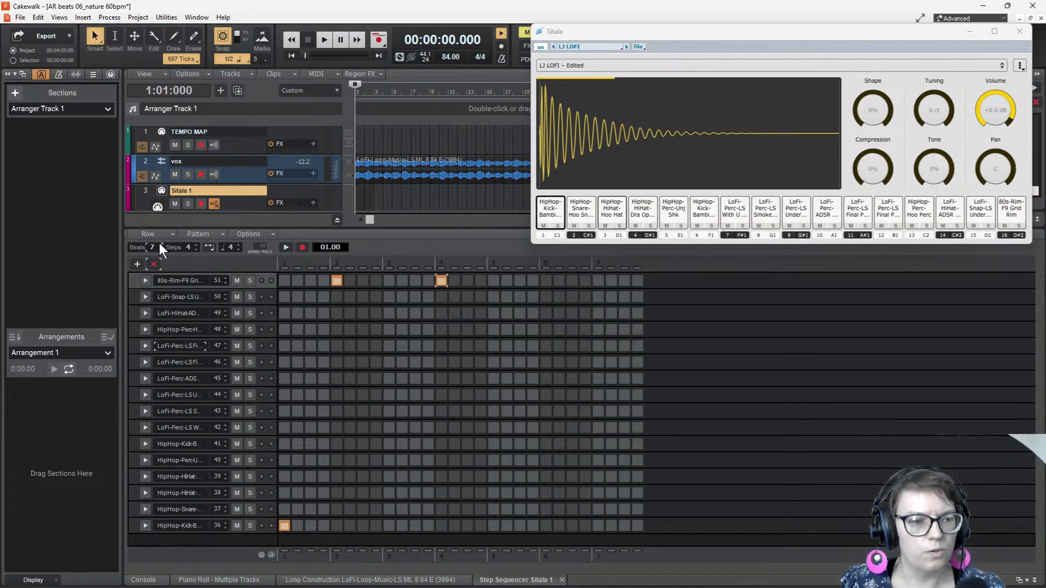
{"action": "left_click", "coordinate": [159, 243]}
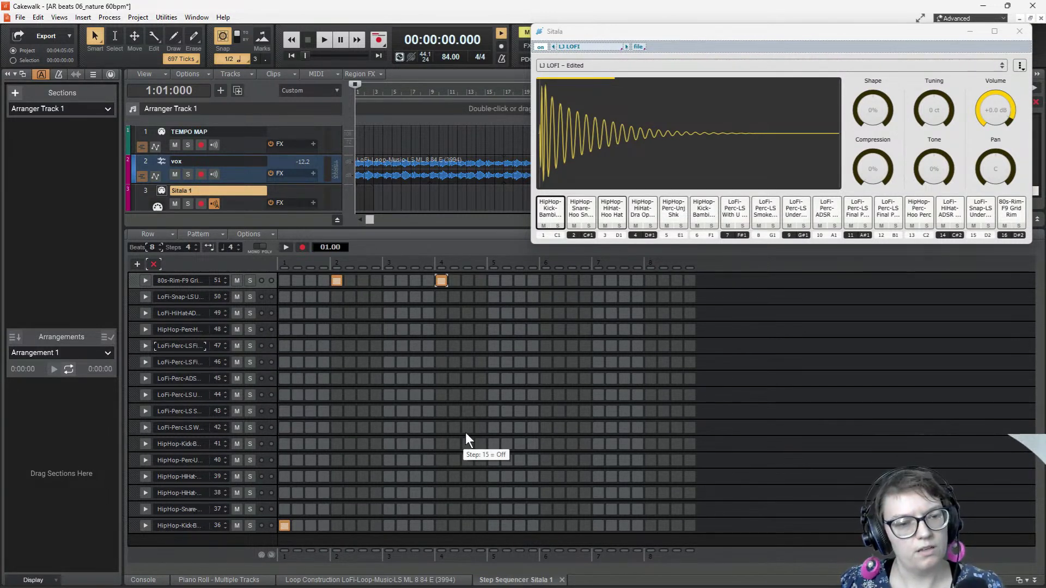
- Add 80s-Rim hits on the first steps of beats 6 and 8 and play the pattern
{"action": "left_click", "coordinate": [546, 281]}
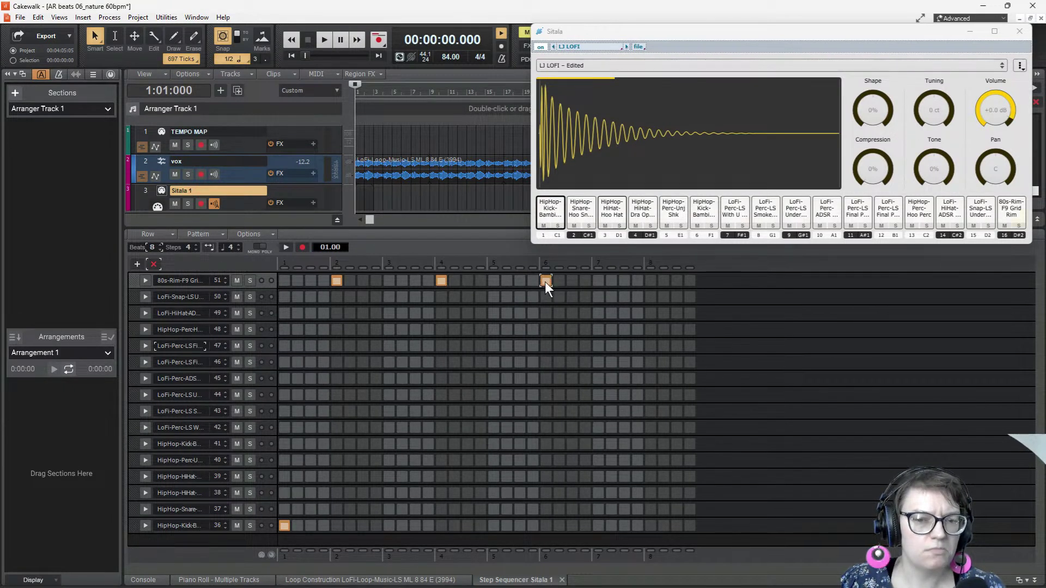
{"action": "key", "text": "space"}
{"action": "left_click", "coordinate": [650, 280]}
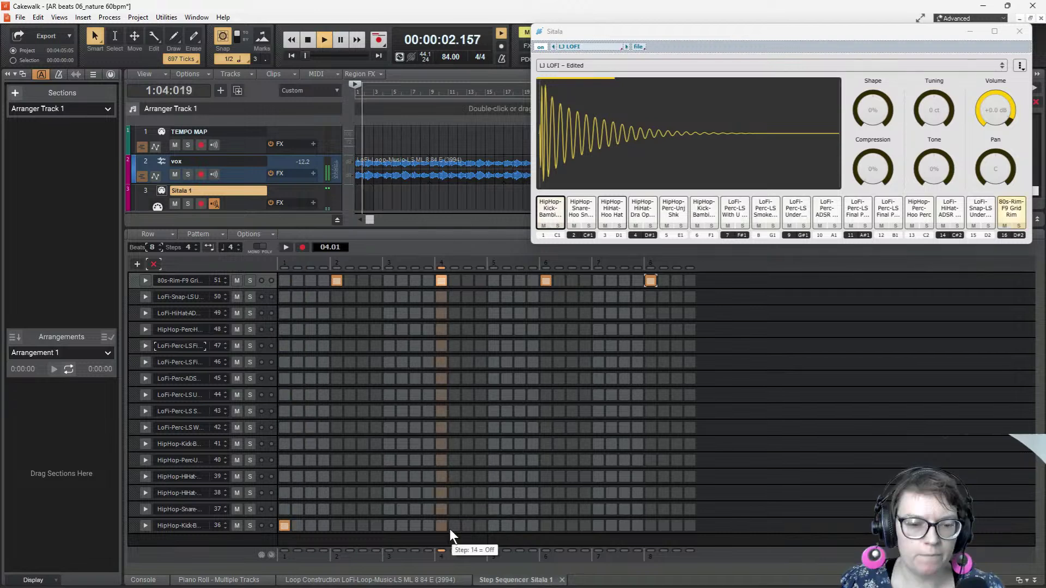
{"action": "key", "text": "space"}
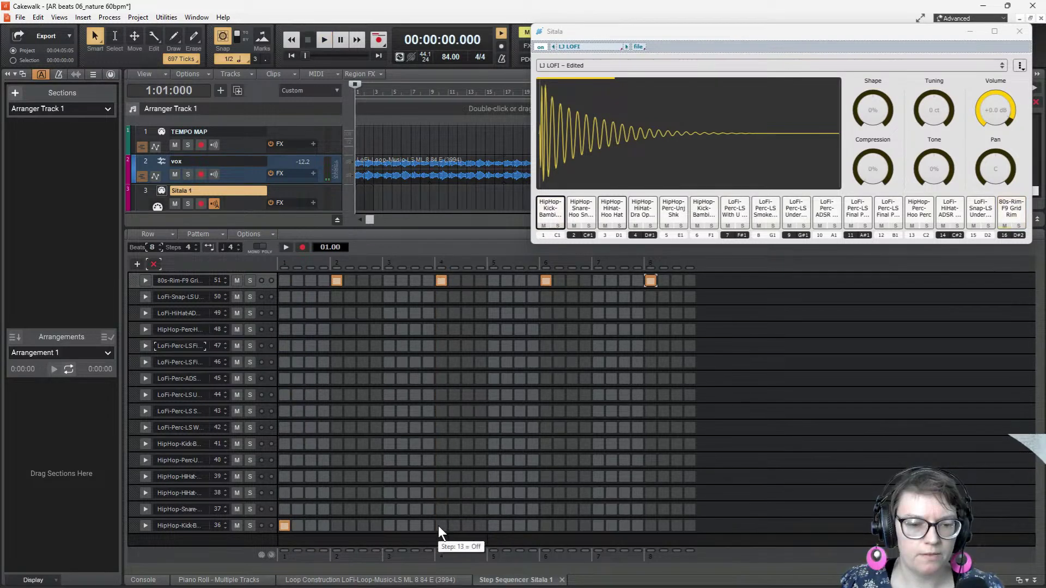
- Add HipHop-Kick hits on the first and last steps of beat 4 and the first step of beat 5, and play the pattern
{"action": "left_click", "coordinate": [441, 525]}
{"action": "left_click", "coordinate": [480, 525]}
{"action": "left_click", "coordinate": [494, 525]}
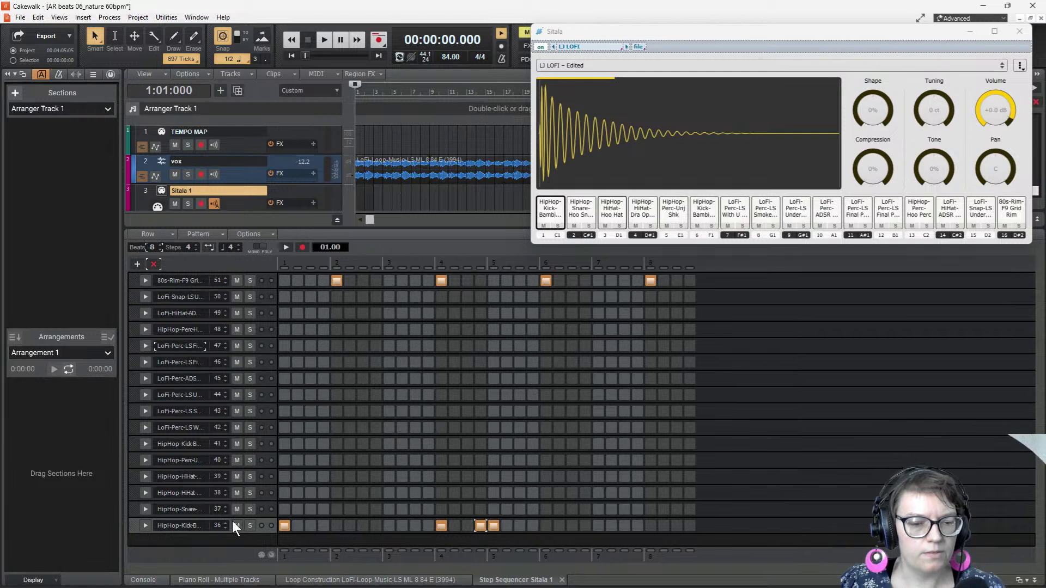
{"action": "key", "text": "space"}
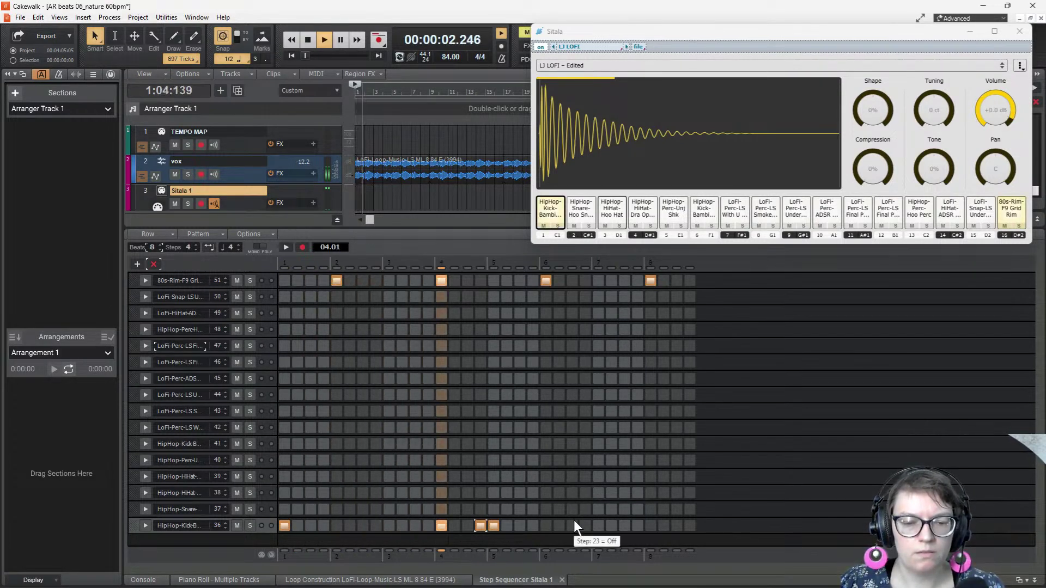
{"action": "key", "text": "space"}
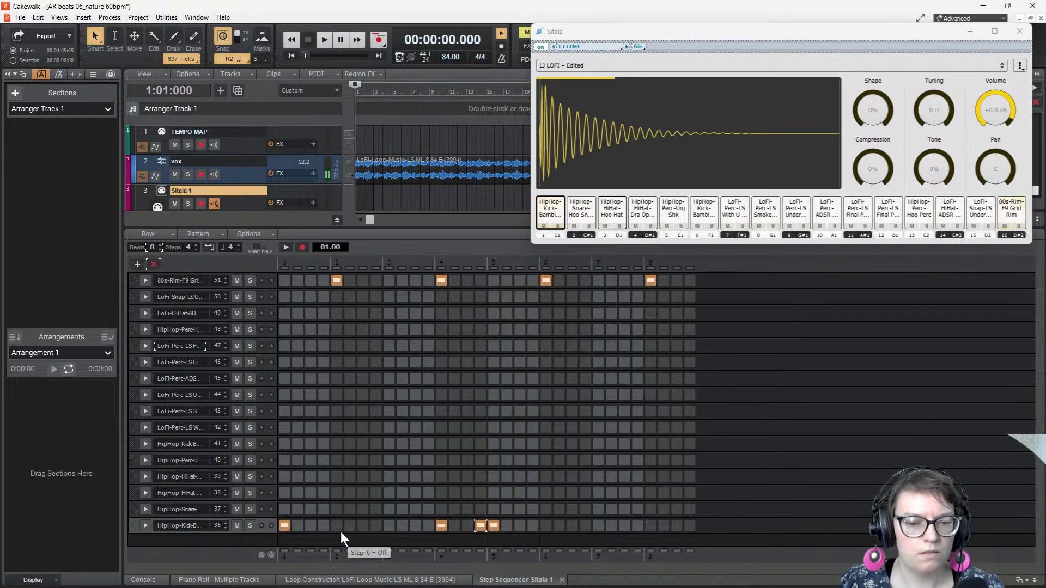
- Expand the HipHop-Kick row's parameters, try several swing amounts with playback, and set the swing to 57
{"action": "left_click", "coordinate": [145, 525]}
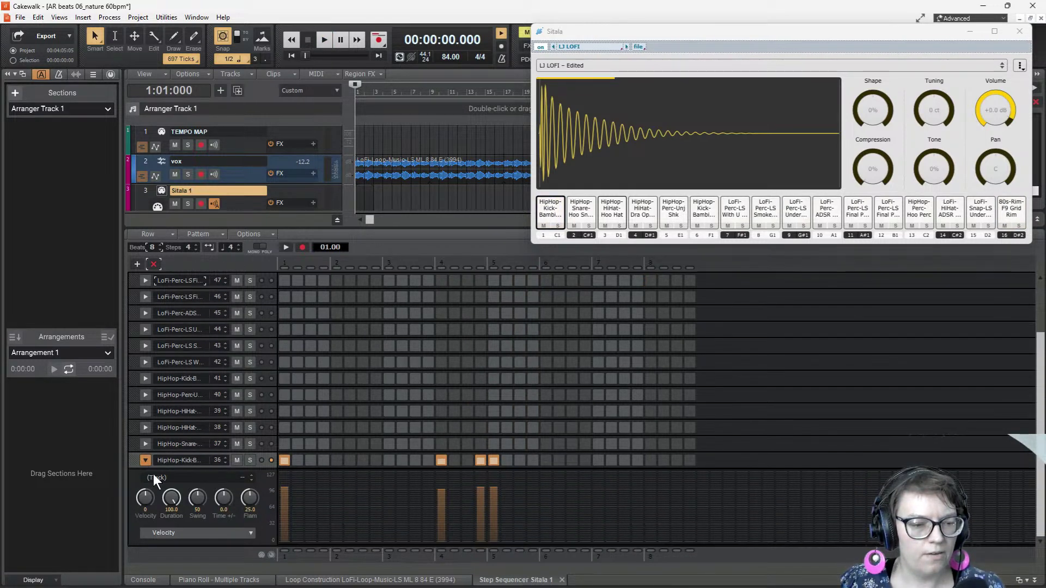
{"action": "left_click", "coordinate": [198, 498]}
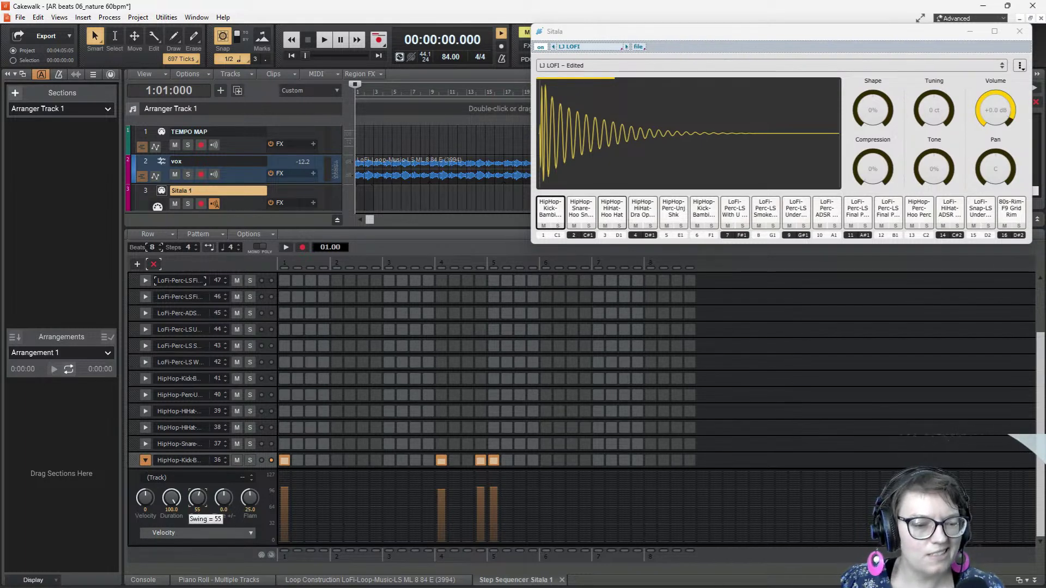
{"action": "left_click_drag", "start_coordinate": [197, 498], "coordinate": [198, 498]}
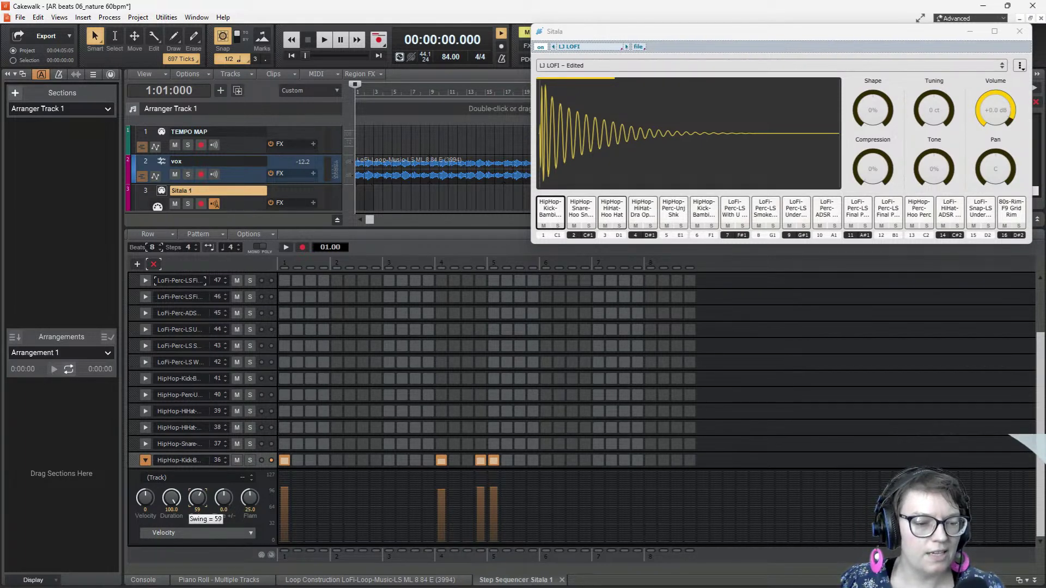
{"action": "key", "text": "space"}
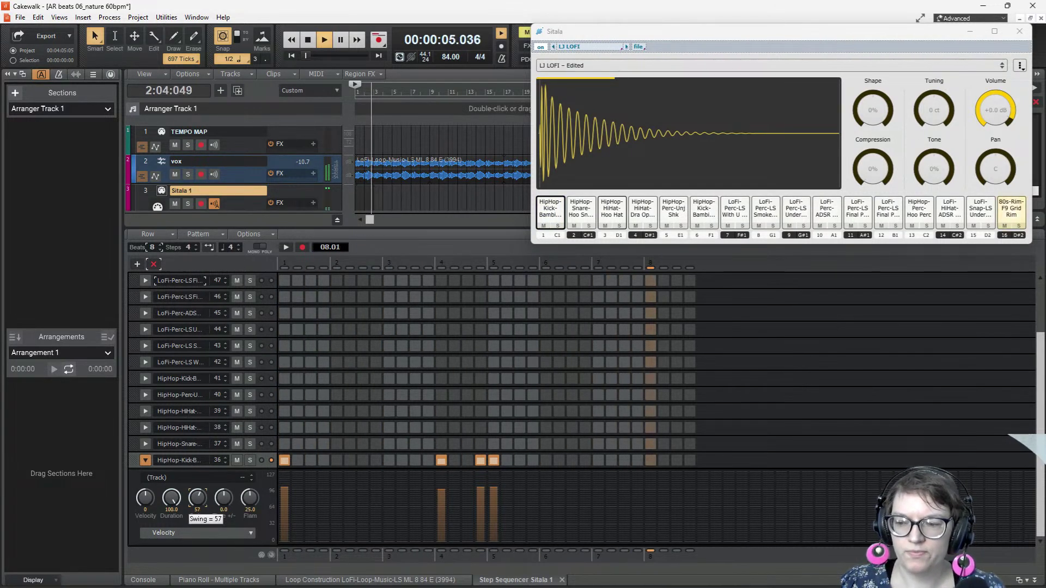
{"action": "key", "text": "space"}
{"action": "left_click_drag", "start_coordinate": [197, 497], "coordinate": [197, 498]}
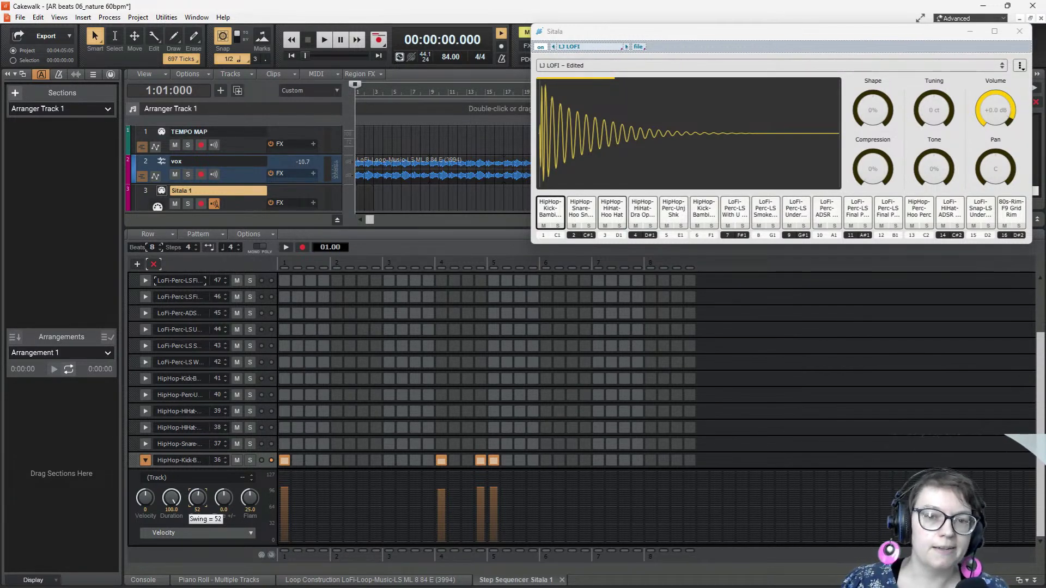
{"action": "left_click", "coordinate": [204, 496]}
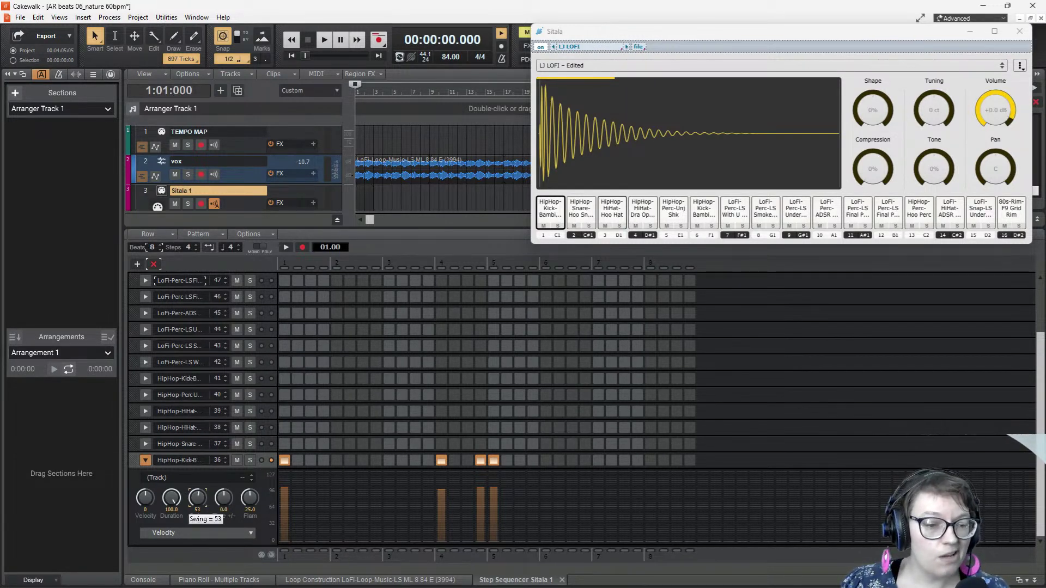
{"action": "left_click_drag", "start_coordinate": [197, 496], "coordinate": [198, 500]}
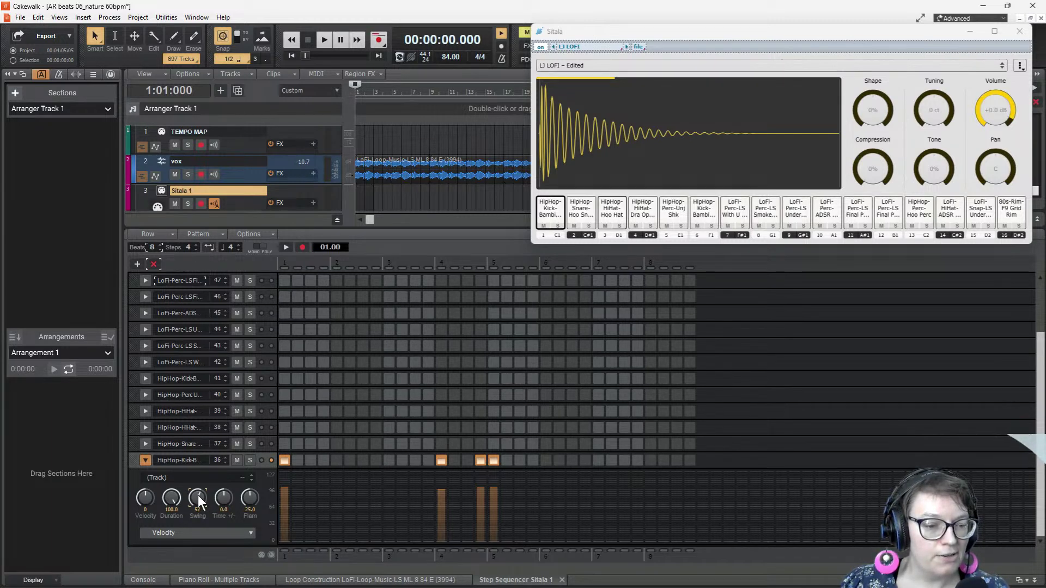
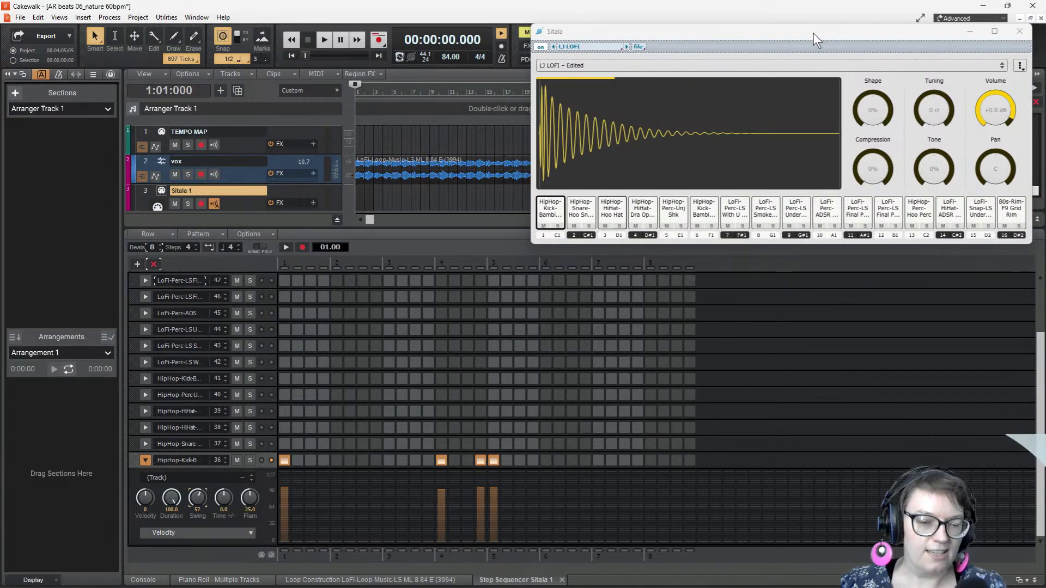
- Play the pattern from the start several times to judge the kick's swing
{"action": "left_click", "coordinate": [324, 39]}
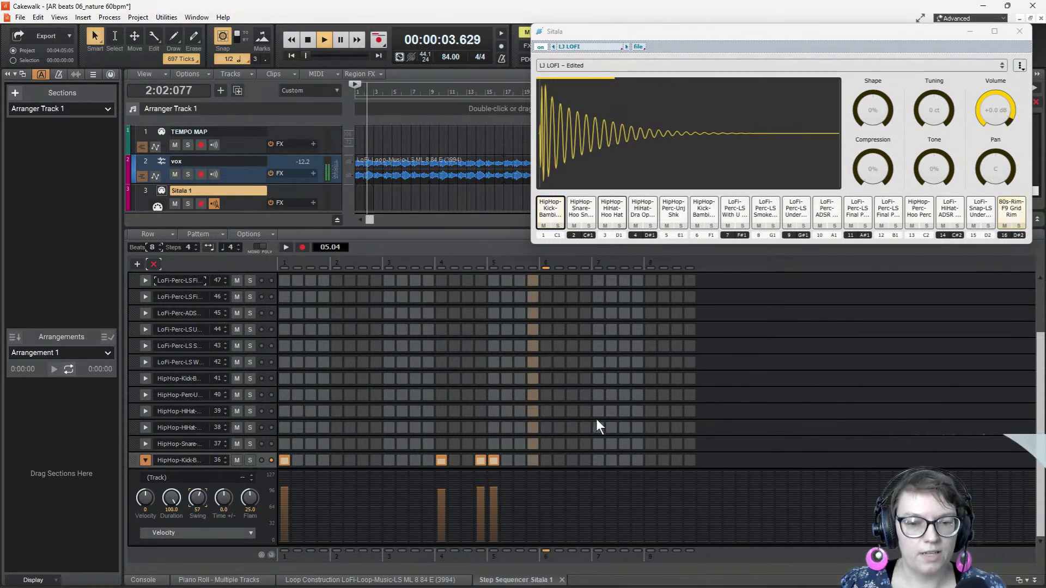
{"action": "key", "text": "space"}
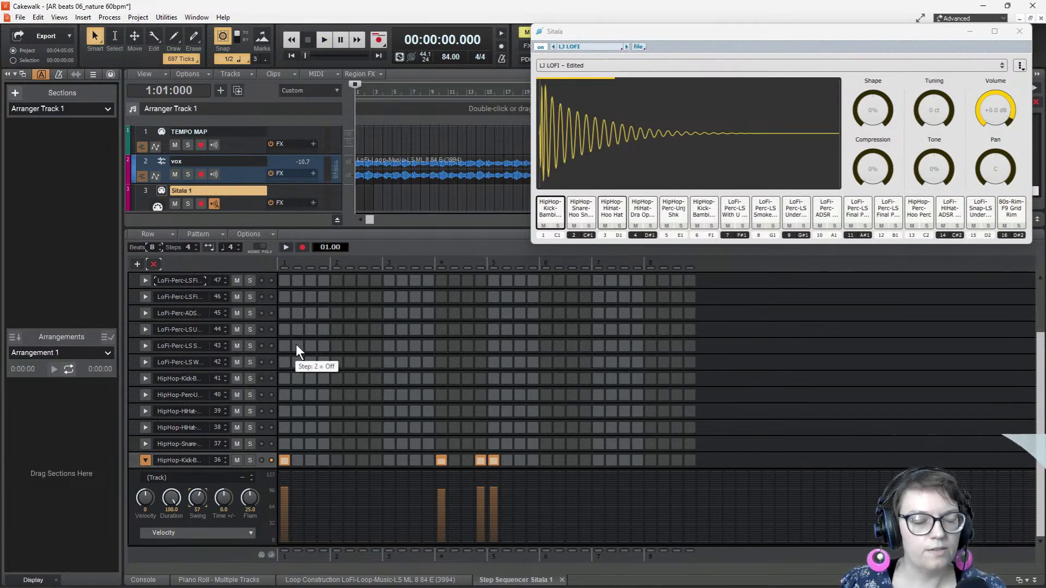
{"action": "key", "text": "space"}
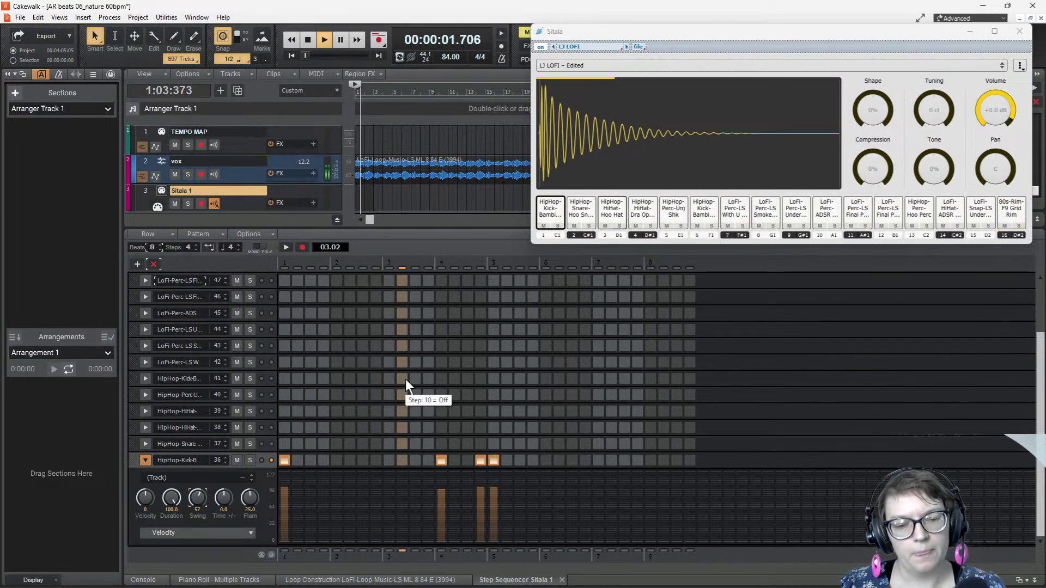
{"action": "key", "text": "space"}
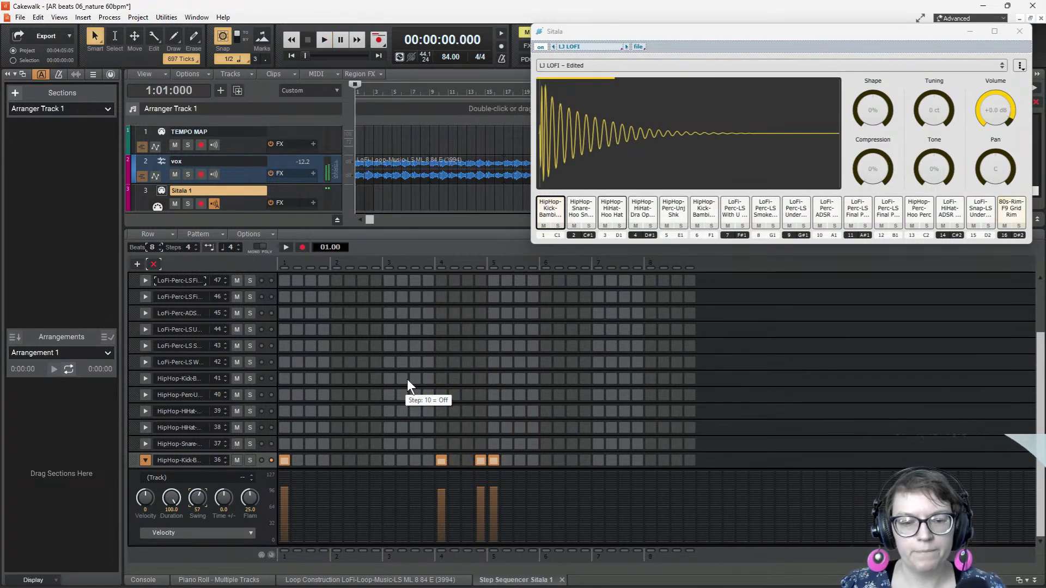
{"action": "key", "text": "space"}
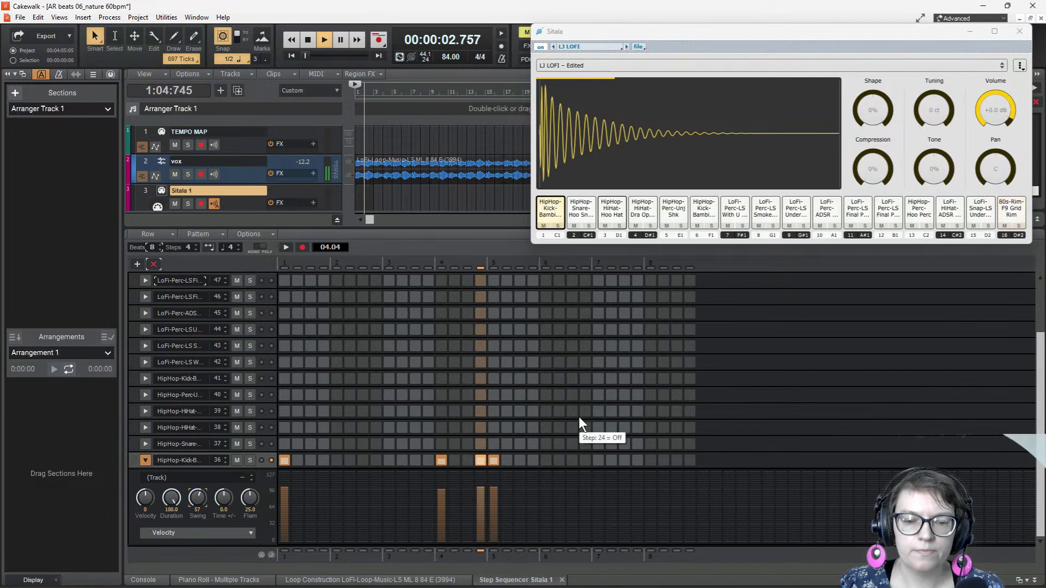
{"action": "key", "text": "space"}
- Try the HipHop-Kick row's swing at 64, set it to 54, and play the pattern after each change
{"action": "mouse_move", "coordinate": [200, 496]}
{"action": "key", "text": "space"}
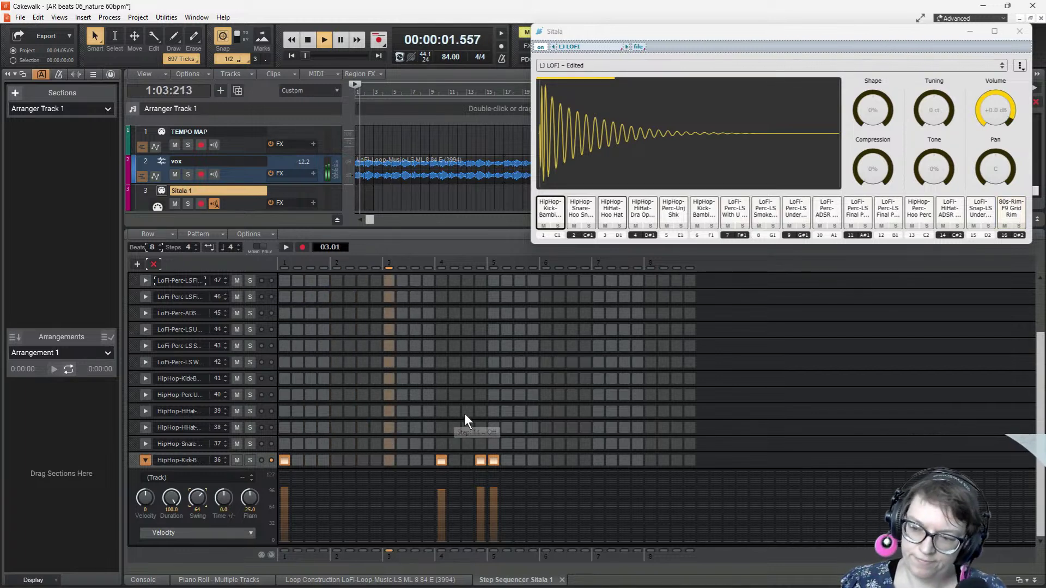
{"action": "key", "text": "space"}
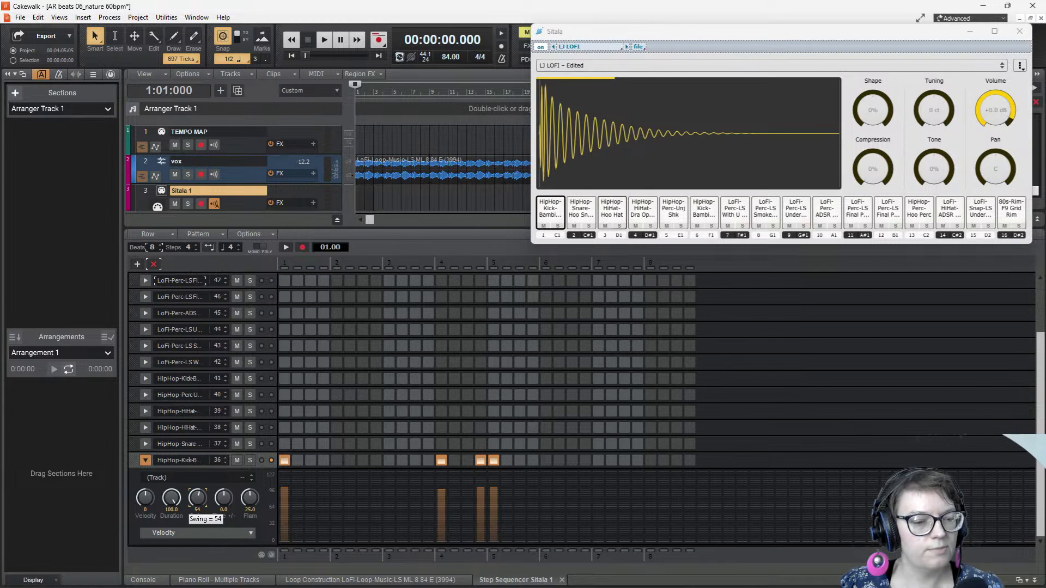
{"action": "key", "text": "space"}
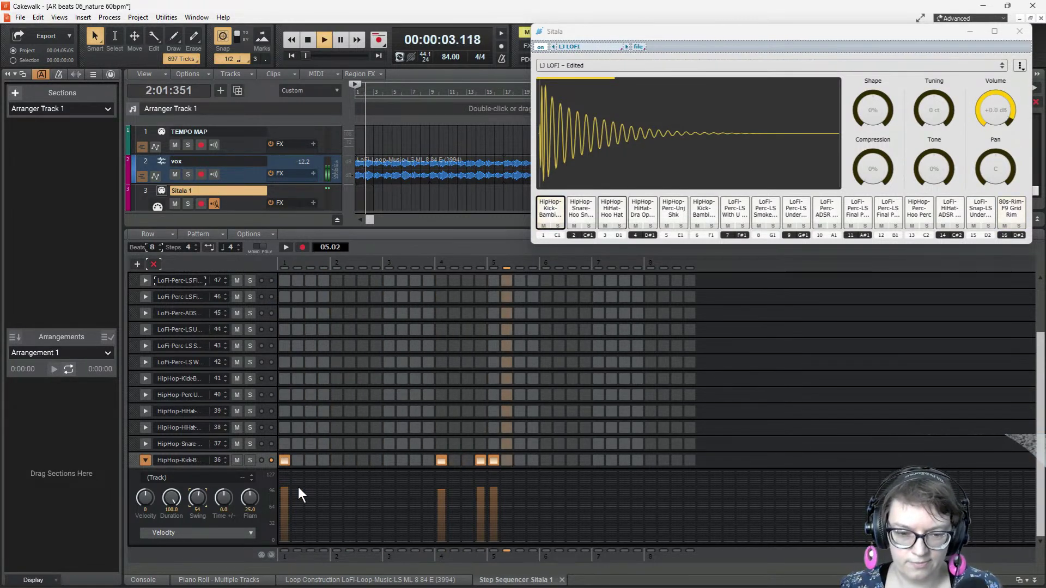
{"action": "key", "text": "space"}
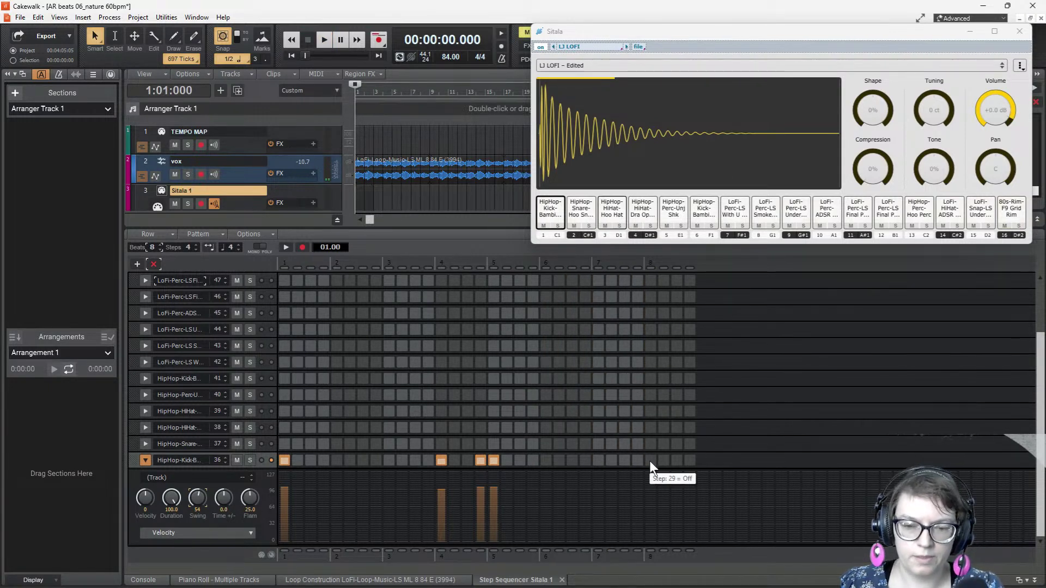
- Add a HipHop-Kick hit on the third step of beat 8 and extend the Sitala 1 clip to about measure 13
{"action": "left_click", "coordinate": [676, 461]}
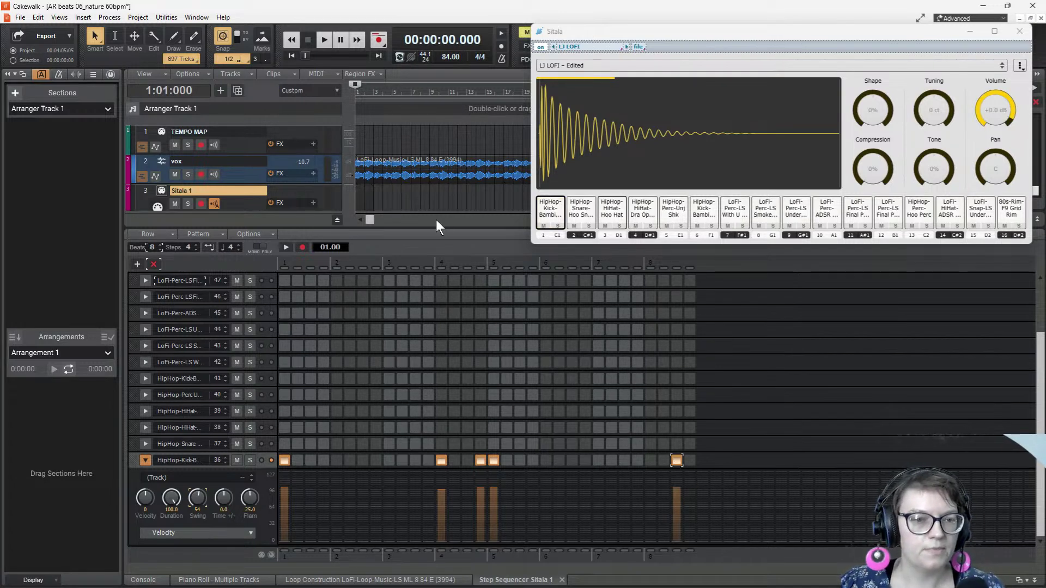
{"action": "left_click_drag", "start_coordinate": [371, 200], "coordinate": [466, 188]}
{"action": "scroll", "coordinate": [466, 188], "scroll_direction": "down", "scroll_amount": 3}
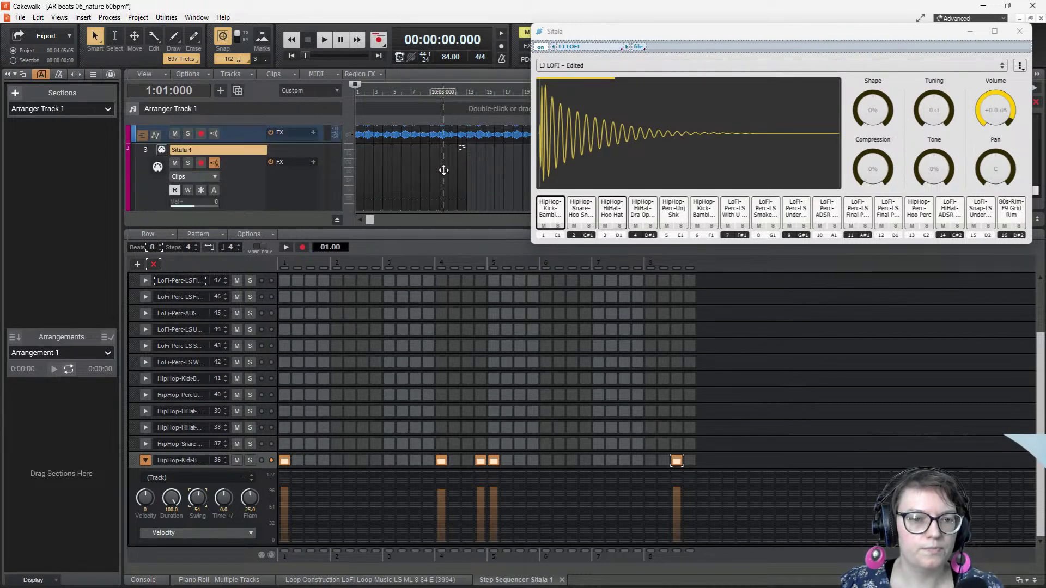
{"action": "key", "text": "space"}
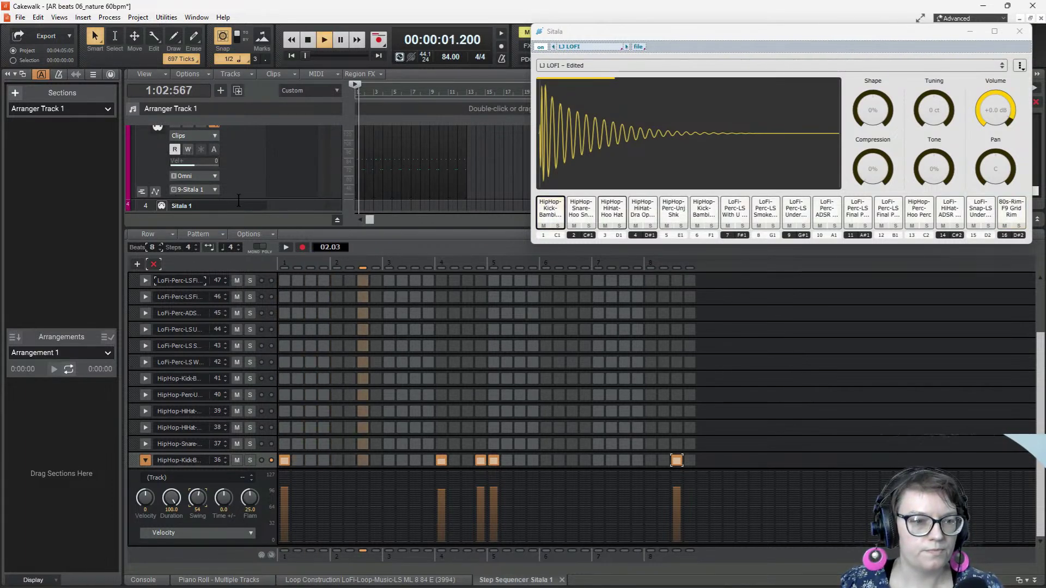
{"action": "scroll", "coordinate": [519, 182], "scroll_direction": "down", "scroll_amount": 2}
{"action": "scroll", "coordinate": [423, 207], "scroll_direction": "up", "scroll_amount": 2}
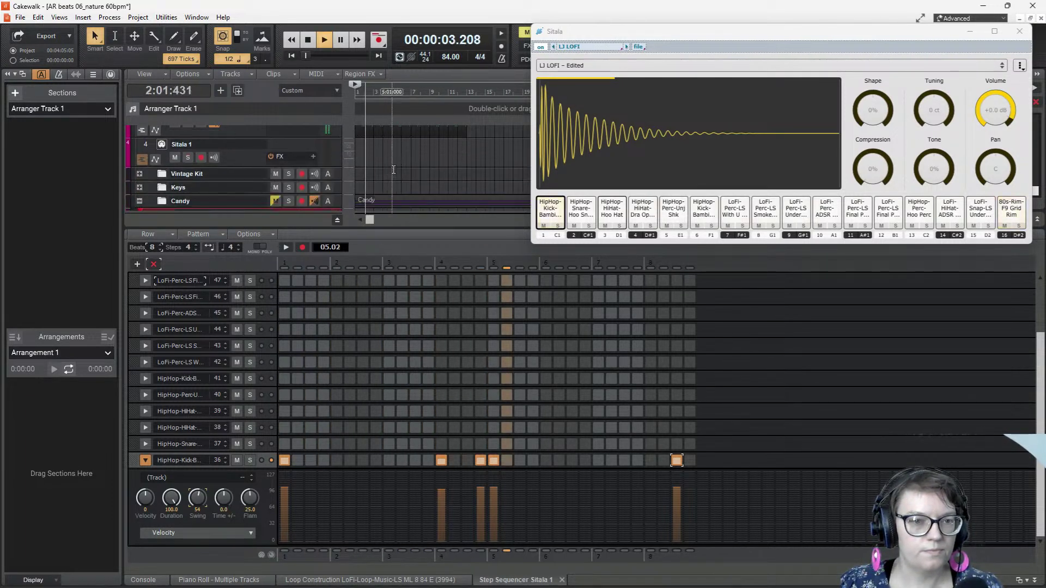
{"action": "scroll", "coordinate": [423, 207], "scroll_direction": "up", "scroll_amount": 2}
{"action": "key", "text": "space"}
- Move the beat 8 HipHop-Kick hit to the second step and play the pattern
{"action": "left_click", "coordinate": [665, 460]}
{"action": "left_click", "coordinate": [675, 461]}
{"action": "key", "text": "space"}
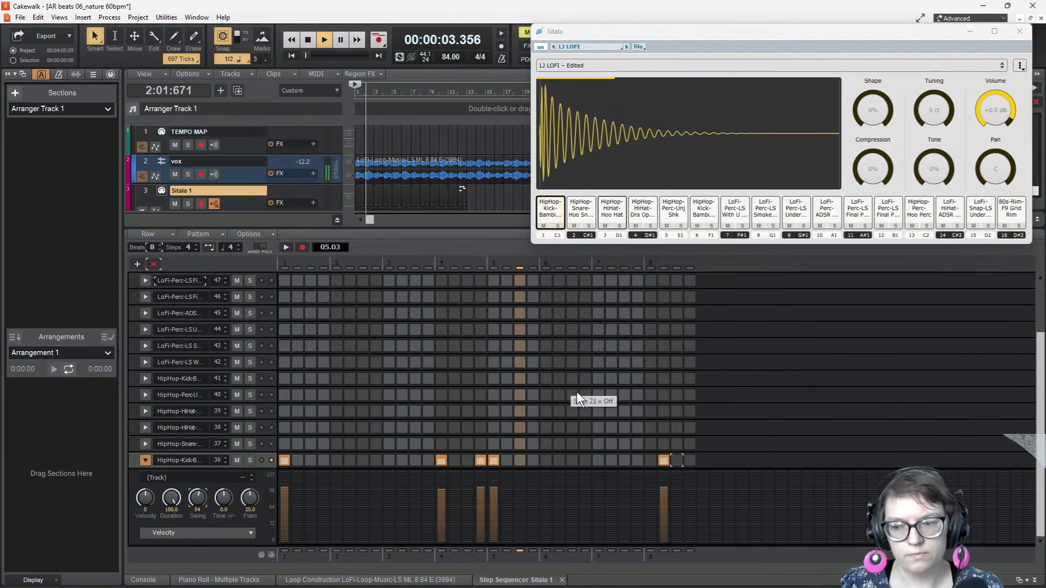
{"action": "key", "text": "space"}
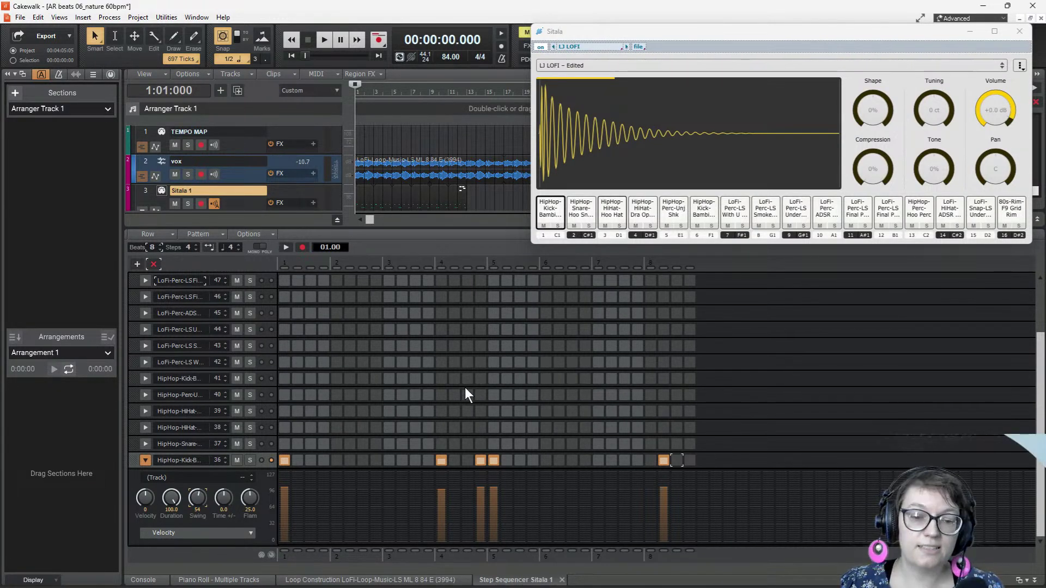
- Close the Sitala instrument window and play the pattern briefly
{"action": "scroll", "coordinate": [462, 389], "scroll_direction": "up", "scroll_amount": 3}
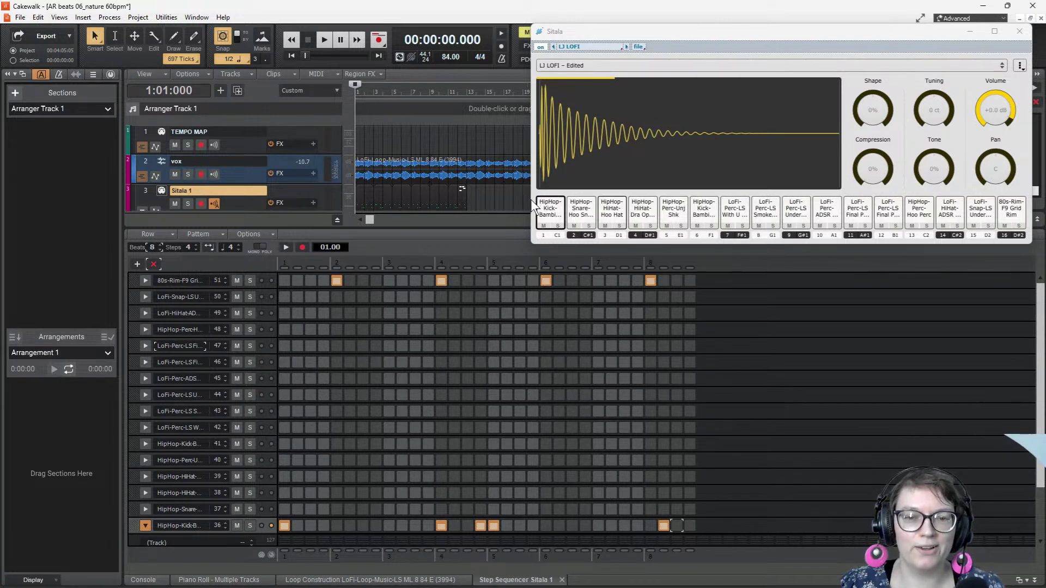
{"action": "mouse_move", "coordinate": [659, 34]}
{"action": "left_mouse_down"}
{"action": "mouse_move", "coordinate": [759, 70]}
{"action": "mouse_move", "coordinate": [768, 87]}
{"action": "mouse_move", "coordinate": [616, 37]}
{"action": "mouse_move", "coordinate": [649, 38]}
{"action": "left_mouse_up"}
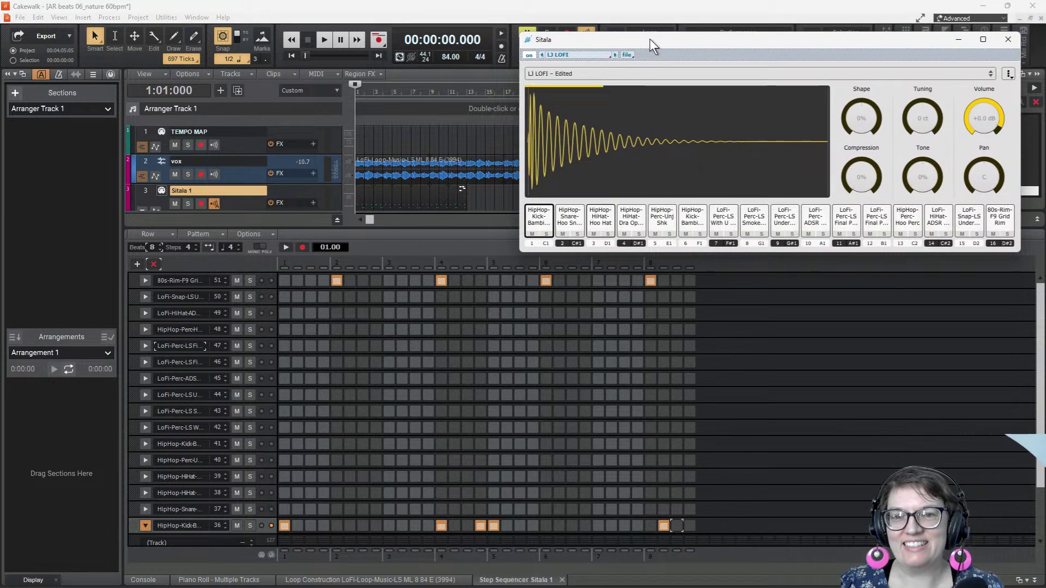
{"action": "left_click", "coordinate": [1011, 38]}
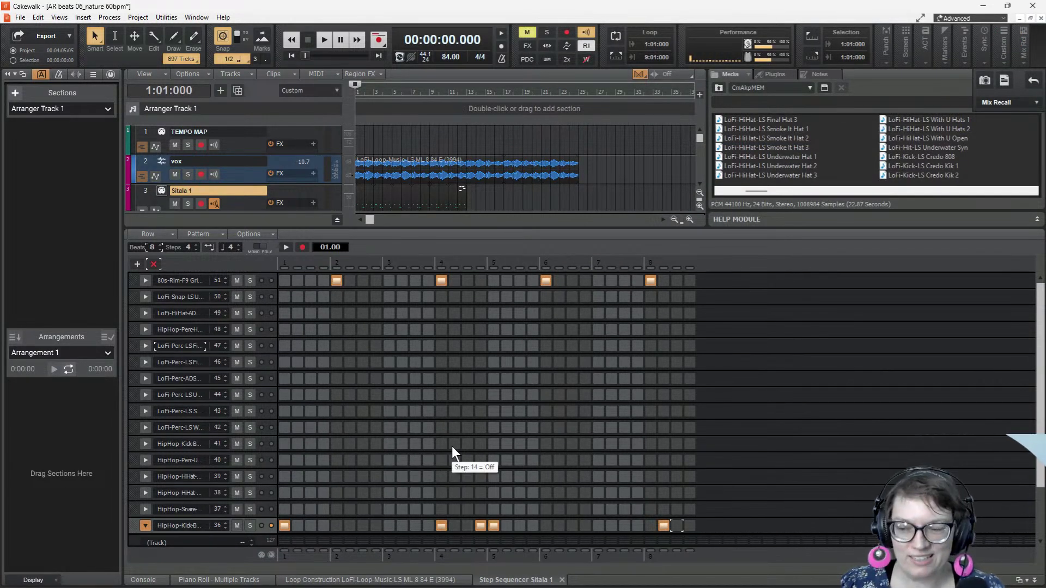
{"action": "key", "text": "space"}
{"action": "key", "text": "space"}
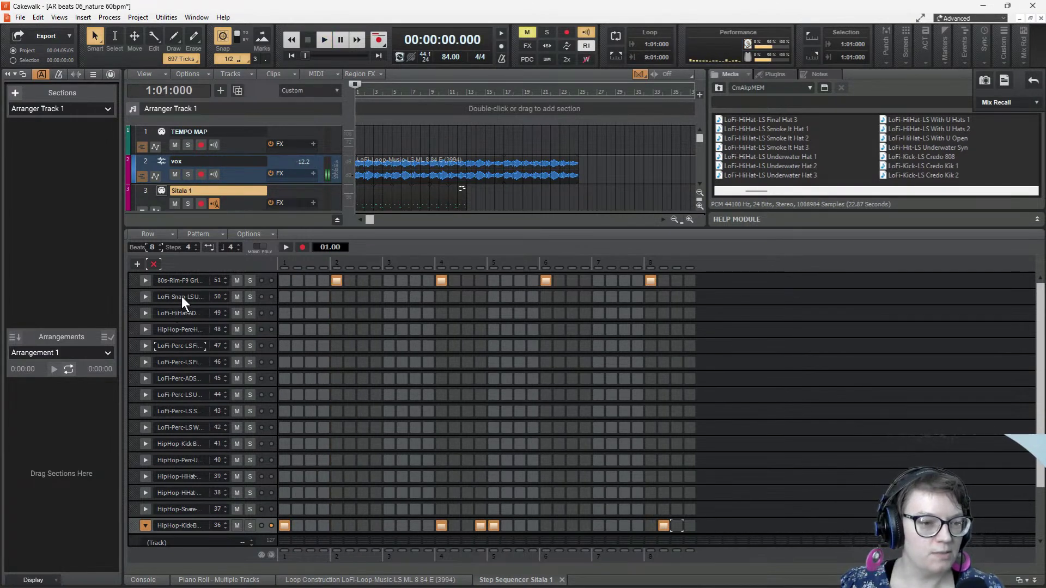
- Play the Sitala Step Sequencer pattern twice from the start to judge where more percussion fits
{"action": "scroll", "coordinate": [182, 312], "scroll_direction": "down", "scroll_amount": 1}
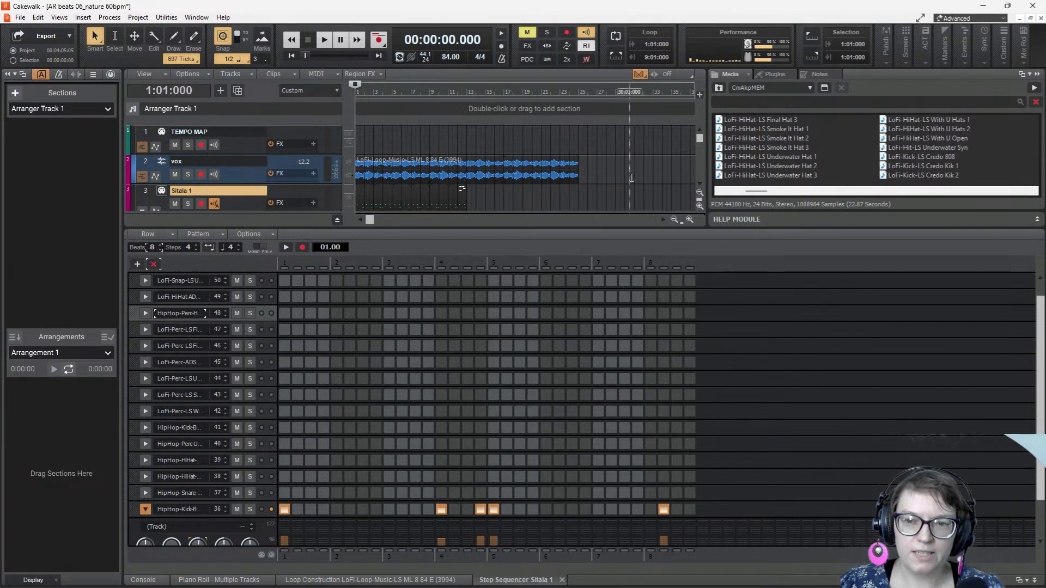
{"action": "key", "text": "space"}
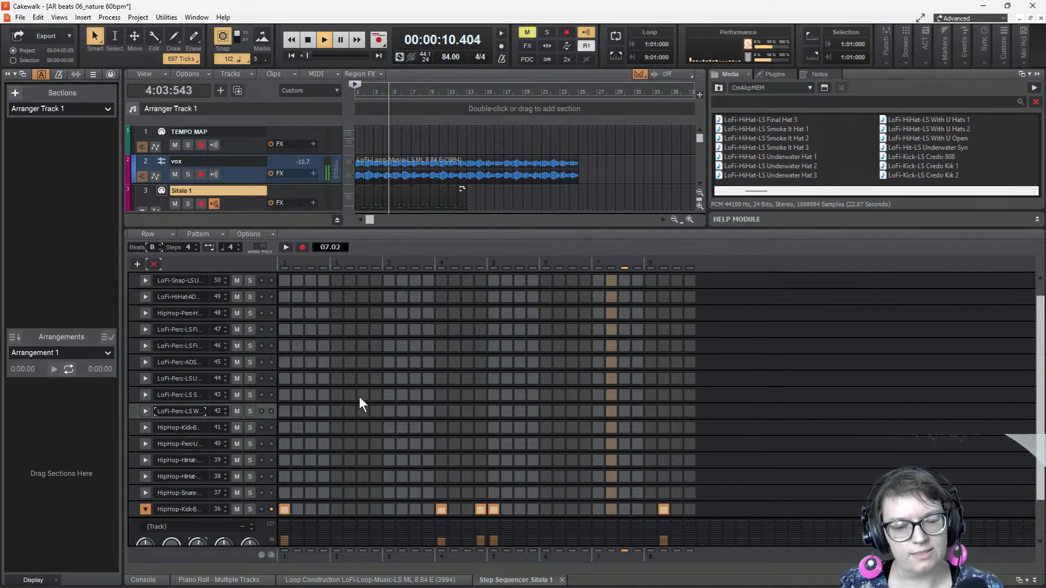
{"action": "key", "text": "space"}
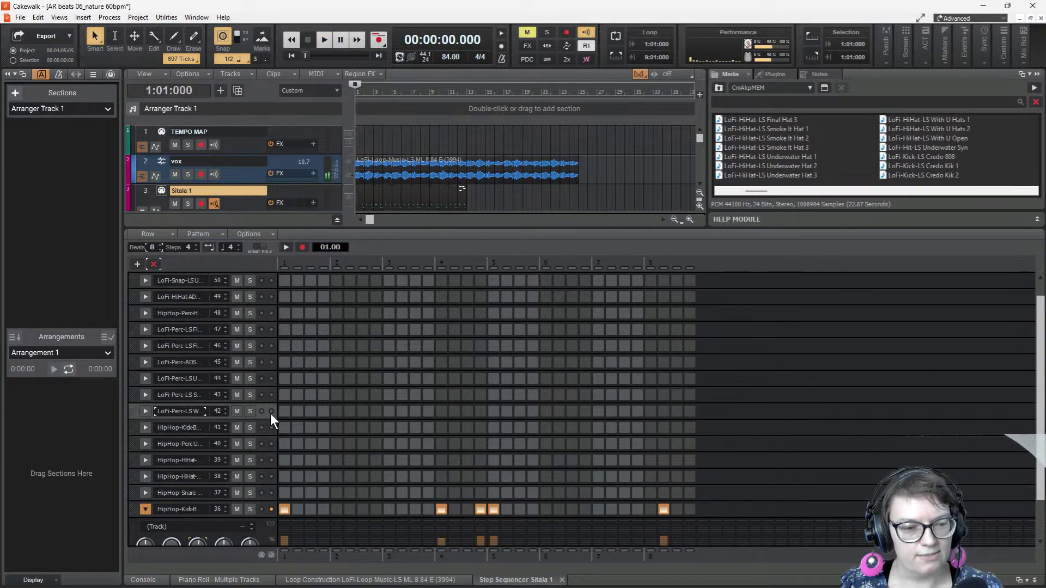
{"action": "key", "text": "space"}
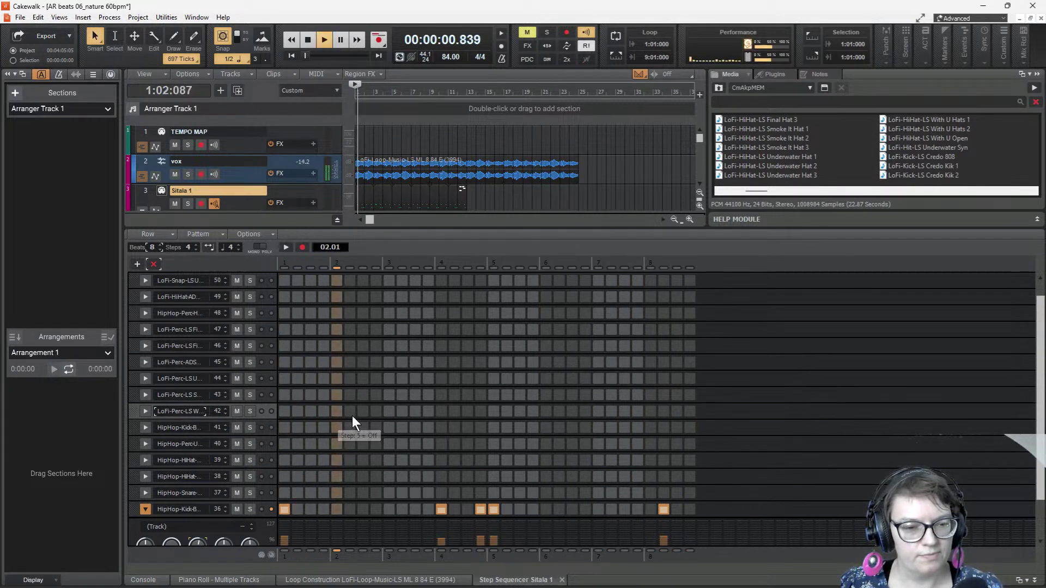
{"action": "key", "text": "space"}
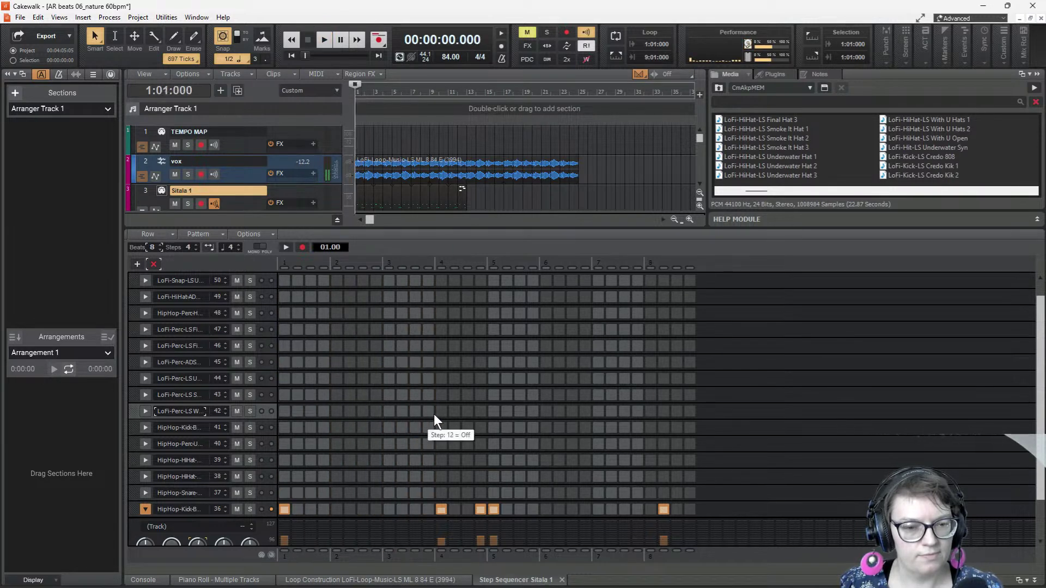
- Try a LoFi-Perc-LS W hit on the first step of beat 4, remove it and play the pattern
{"action": "scroll", "coordinate": [424, 392], "scroll_direction": "down", "scroll_amount": 1}
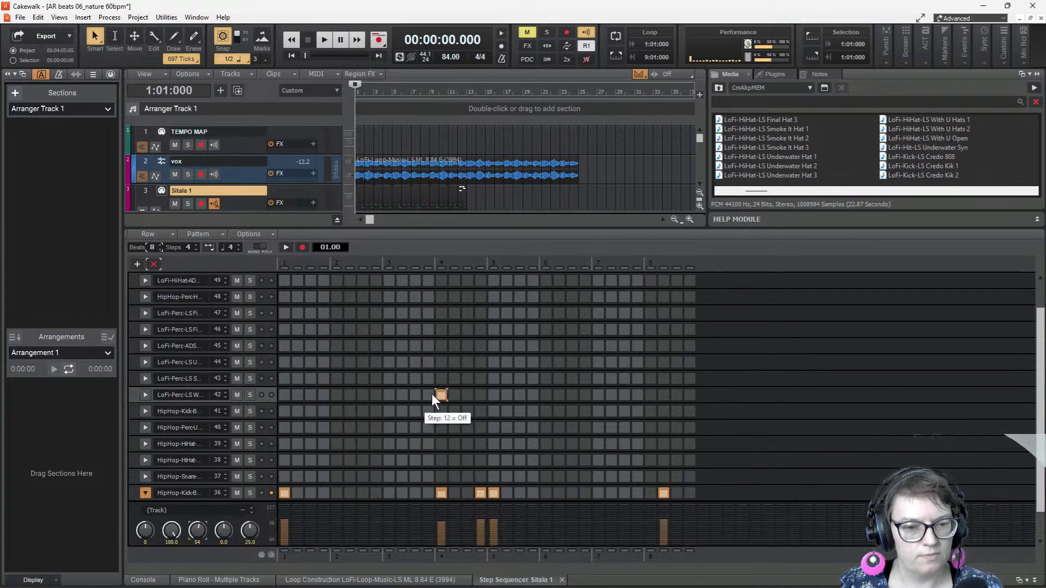
{"action": "left_click", "coordinate": [441, 395]}
{"action": "key", "text": "space"}
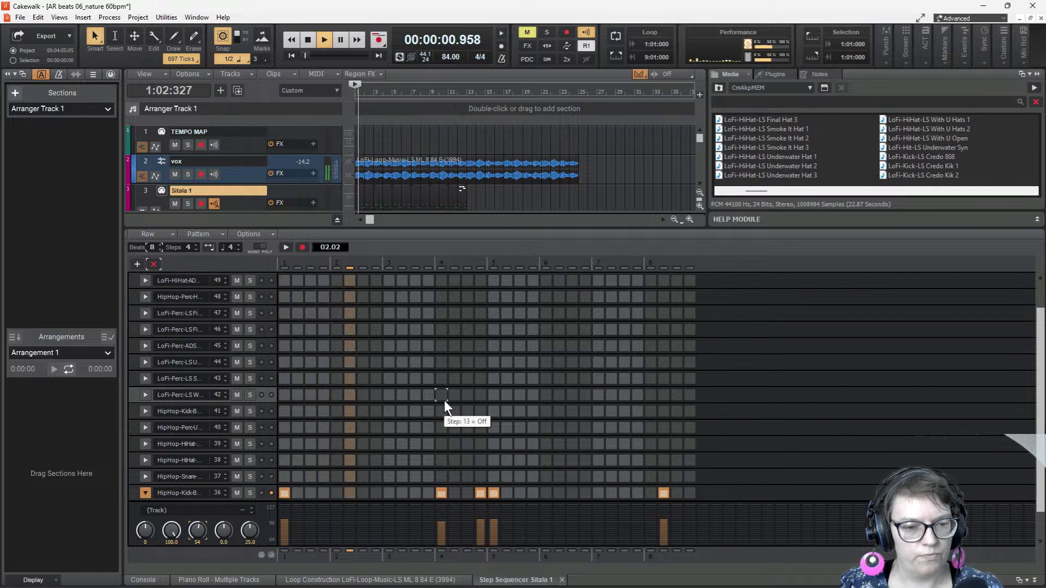
{"action": "scroll", "coordinate": [443, 400], "scroll_direction": "up", "scroll_amount": 2}
{"action": "key", "text": "space"}
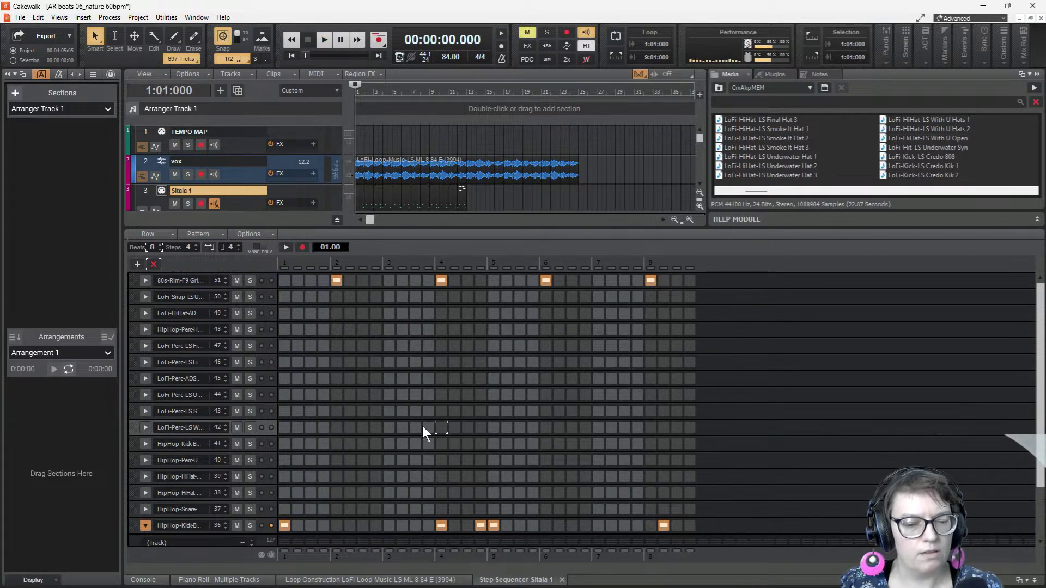
- Add a LoFi-Perc-LS W hit on the first step of beat 8 and play the pattern with the loop
{"action": "key", "text": "space"}
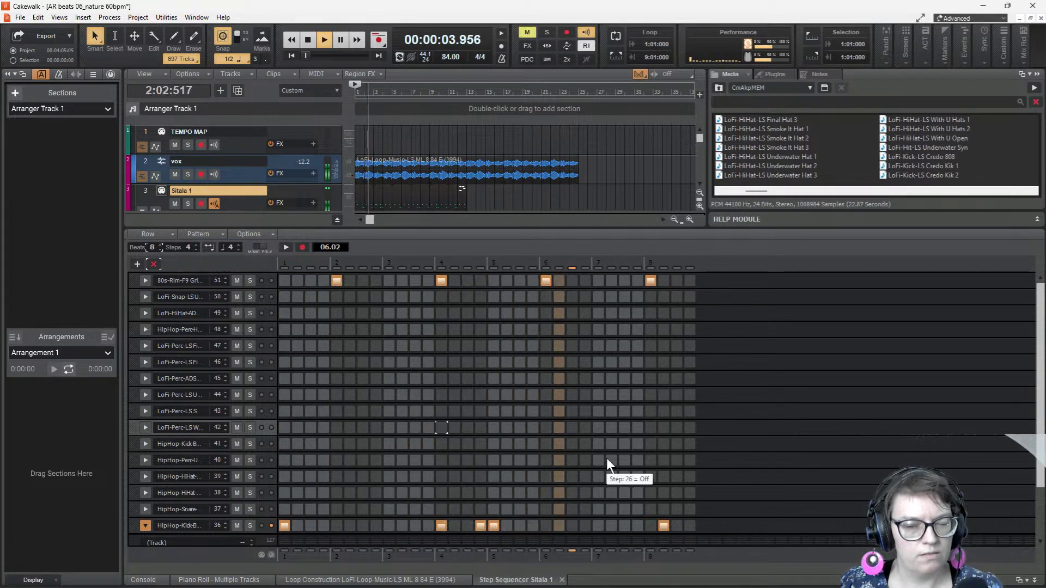
{"action": "key", "text": "space"}
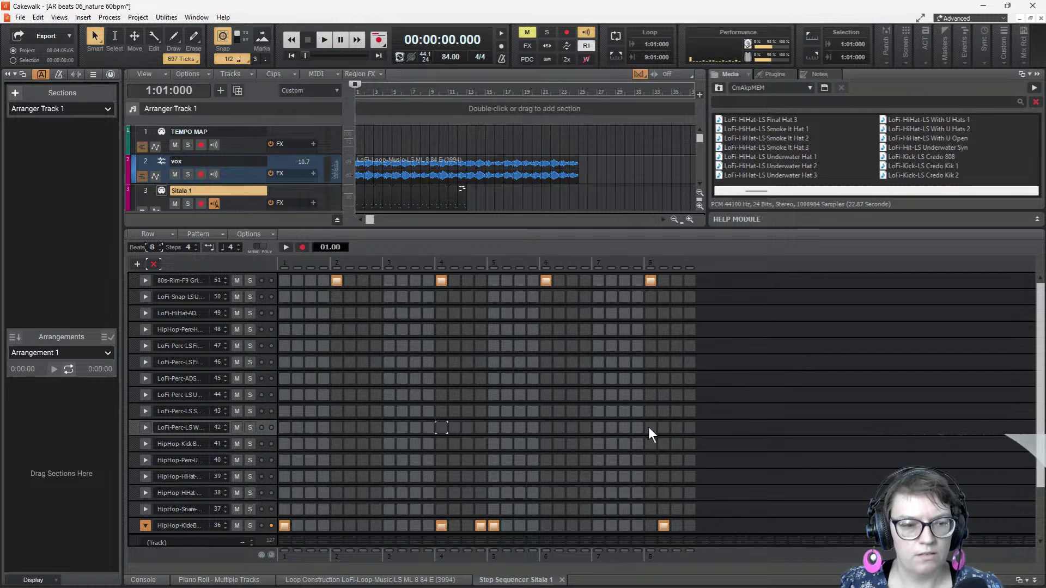
{"action": "key", "text": "space"}
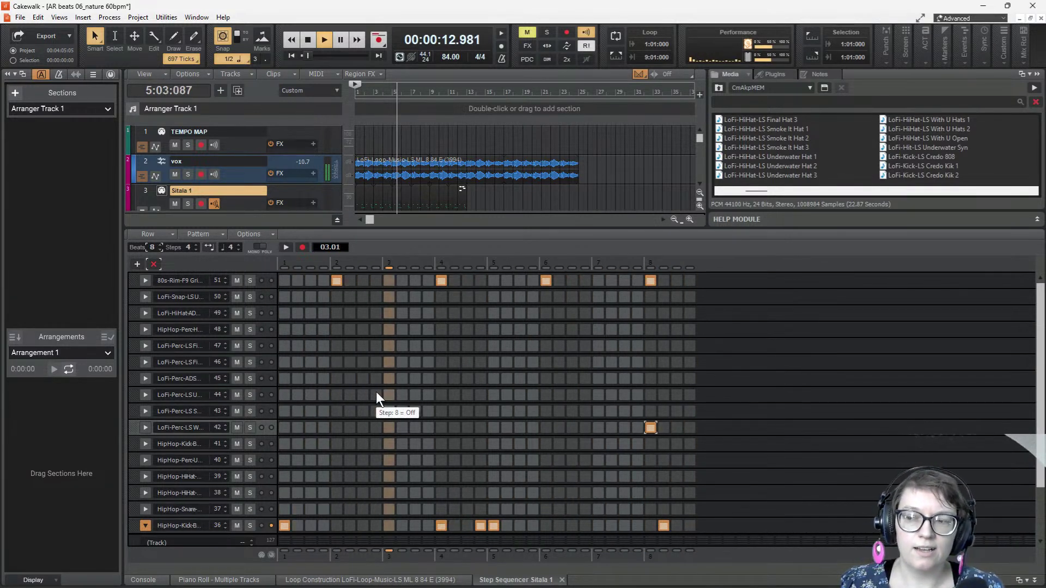
{"action": "left_click", "coordinate": [183, 362]}
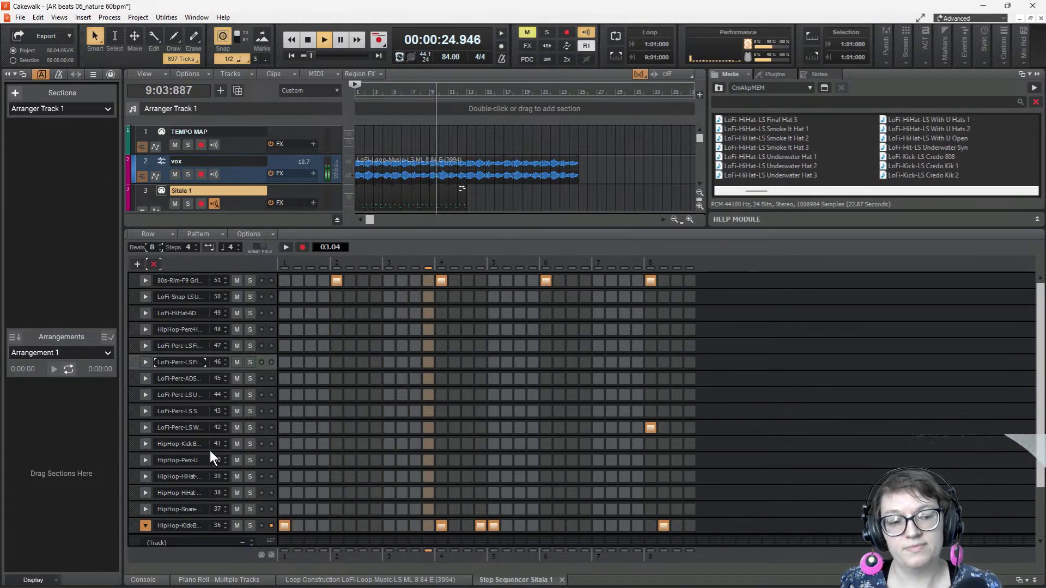
{"action": "key", "text": "space"}
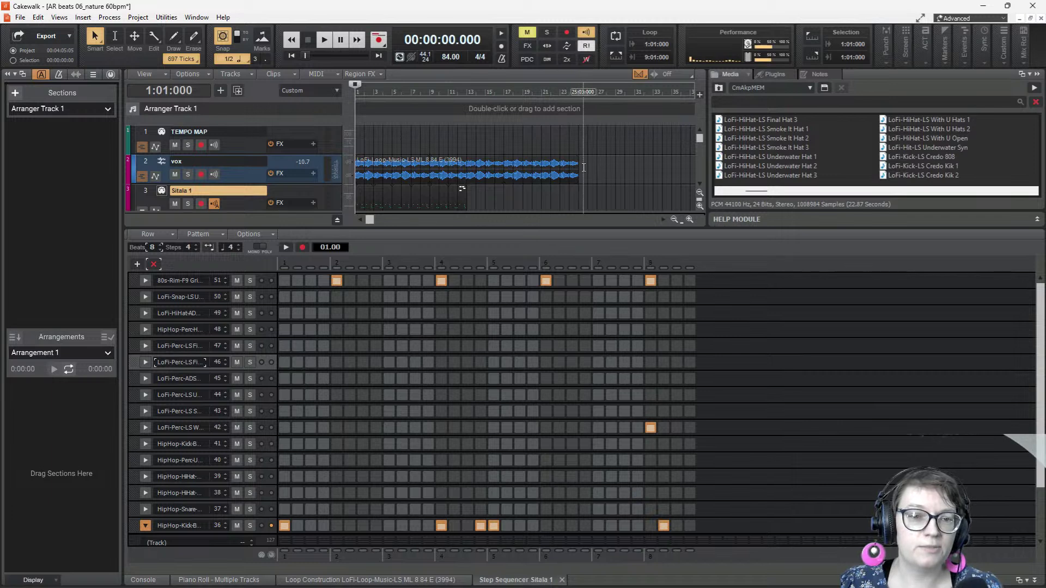
- Shorten the vox loop clip to end at measure 17 and save the project as AR beats 08_baddum 84bpm
{"action": "left_click_drag", "start_coordinate": [576, 167], "coordinate": [509, 177]}
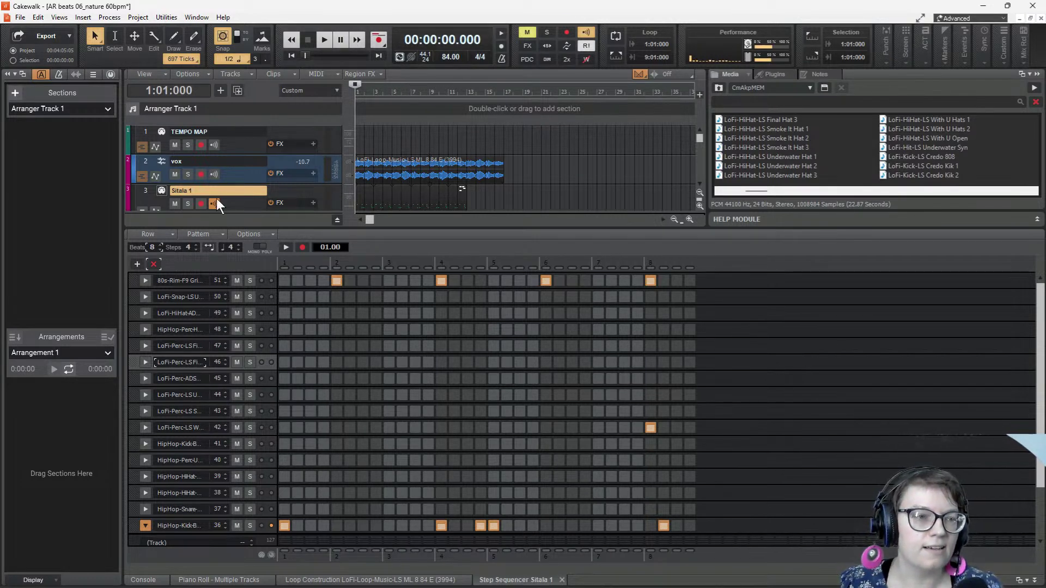
{"action": "left_click", "coordinate": [20, 17]}
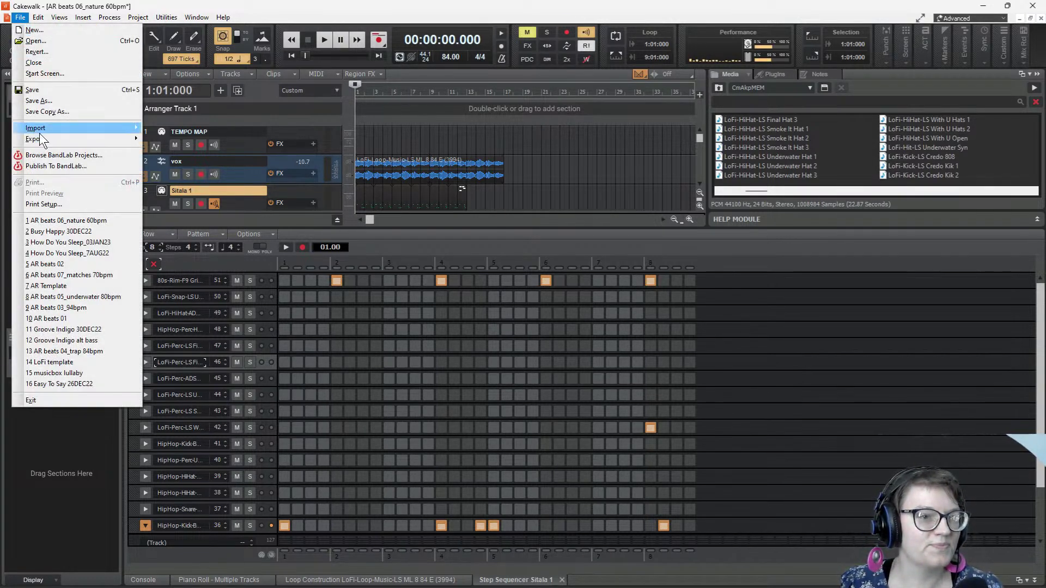
{"action": "mouse_move", "coordinate": [47, 138]}
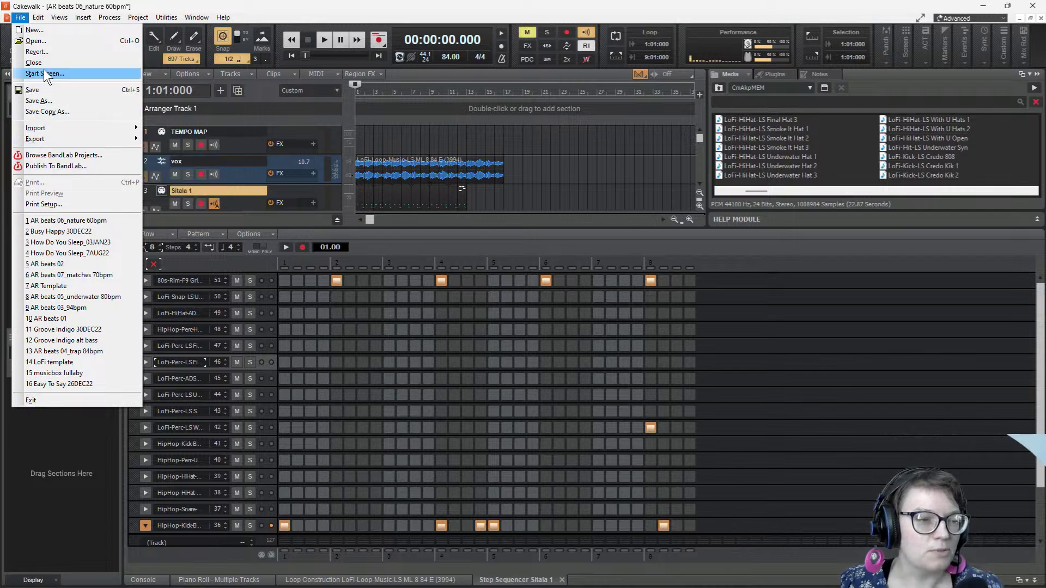
{"action": "left_click", "coordinate": [54, 100]}
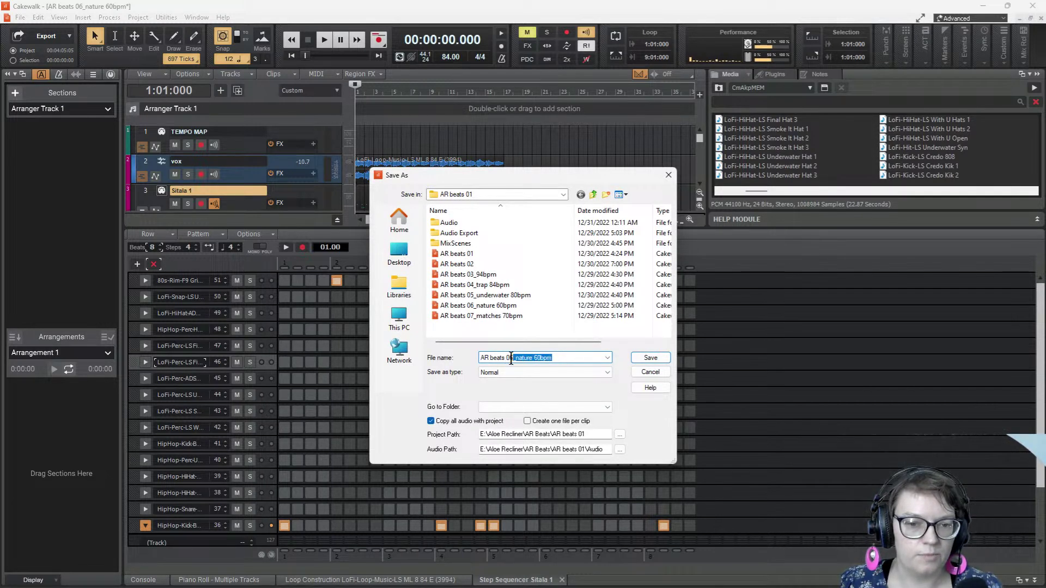
{"action": "key", "text": "BackSpace"}
{"action": "key", "text": "BackSpace"}
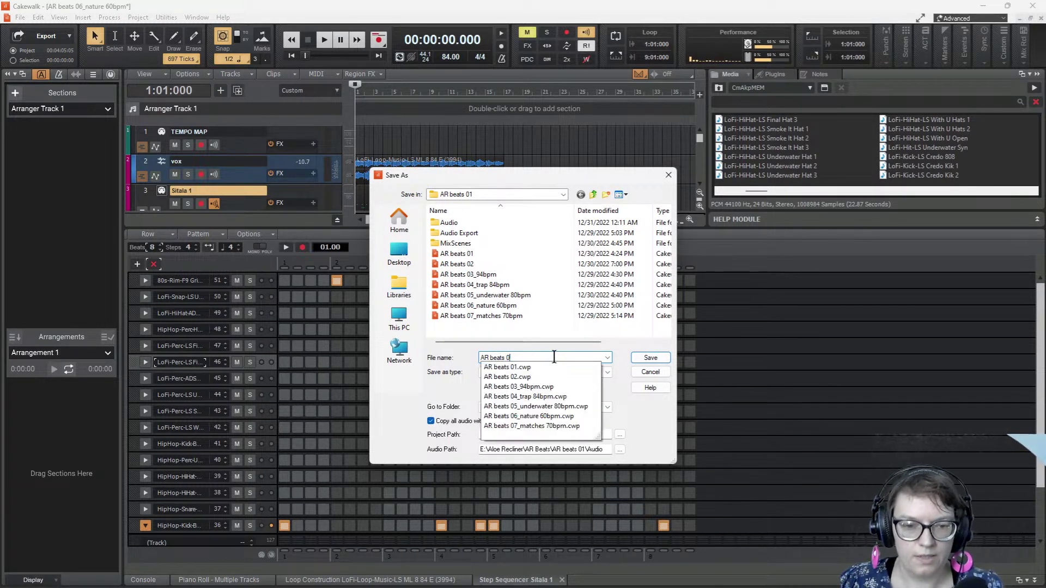
{"action": "type", "text": "8_baddum 84bpm"}
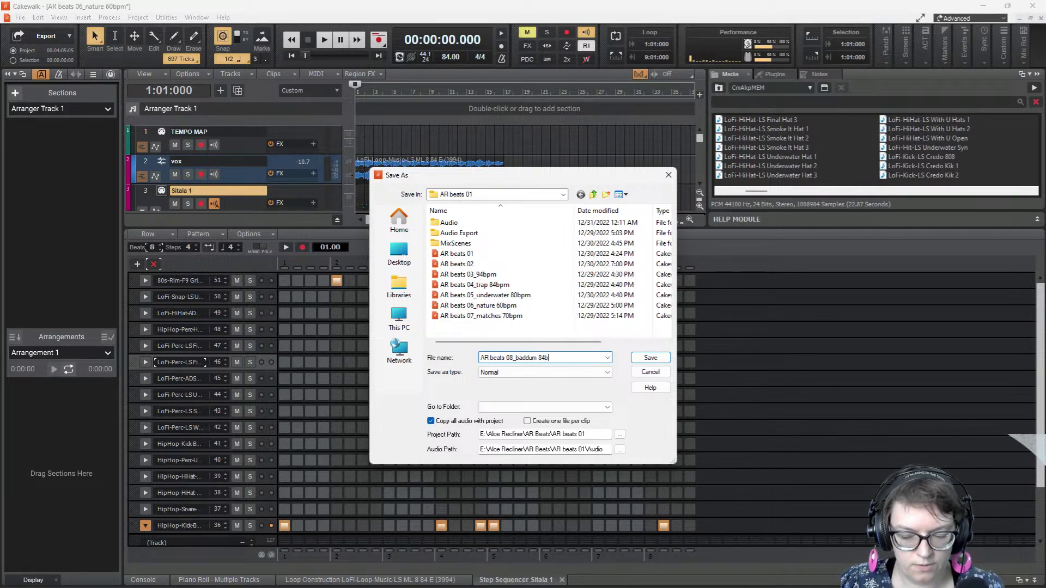
{"action": "left_click", "coordinate": [651, 358]}
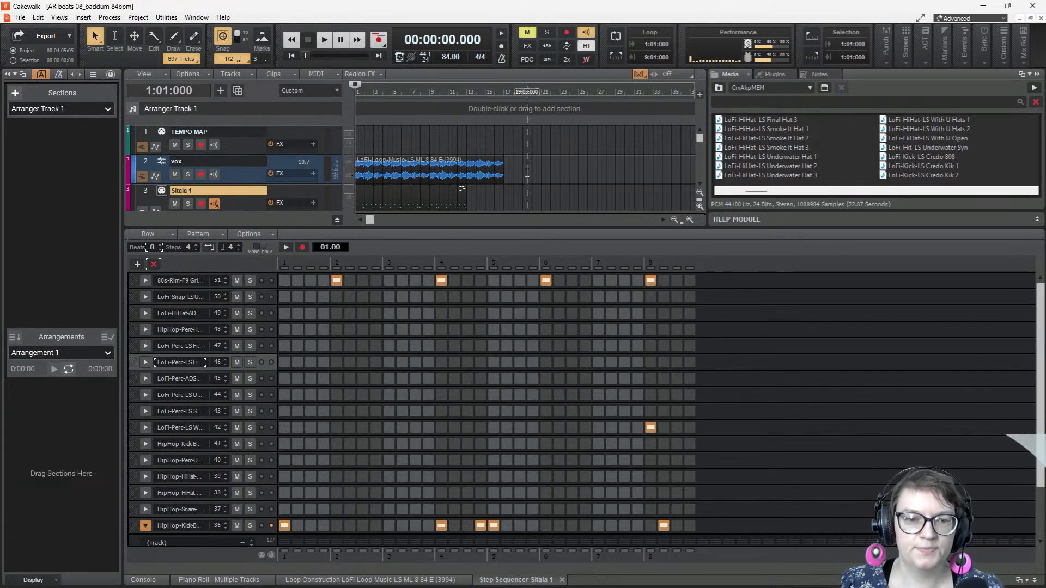
- Enlarge the track area and delete the loop and pattern clips from the vox and Sitala 1 tracks
{"action": "left_click_drag", "start_coordinate": [534, 227], "coordinate": [534, 311]}
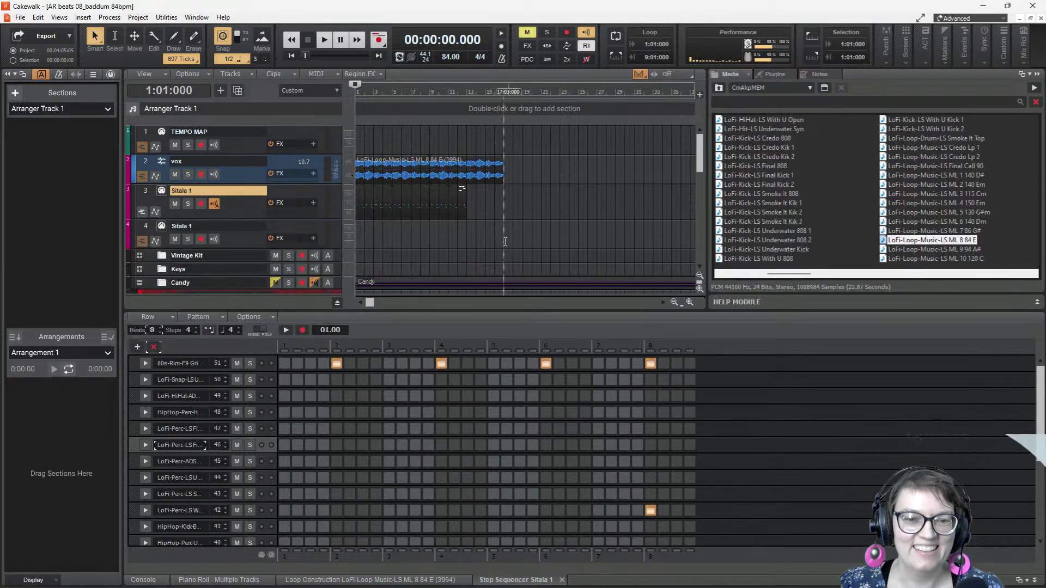
{"action": "left_click_drag", "start_coordinate": [369, 175], "coordinate": [352, 169]}
{"action": "key", "text": "Delete"}
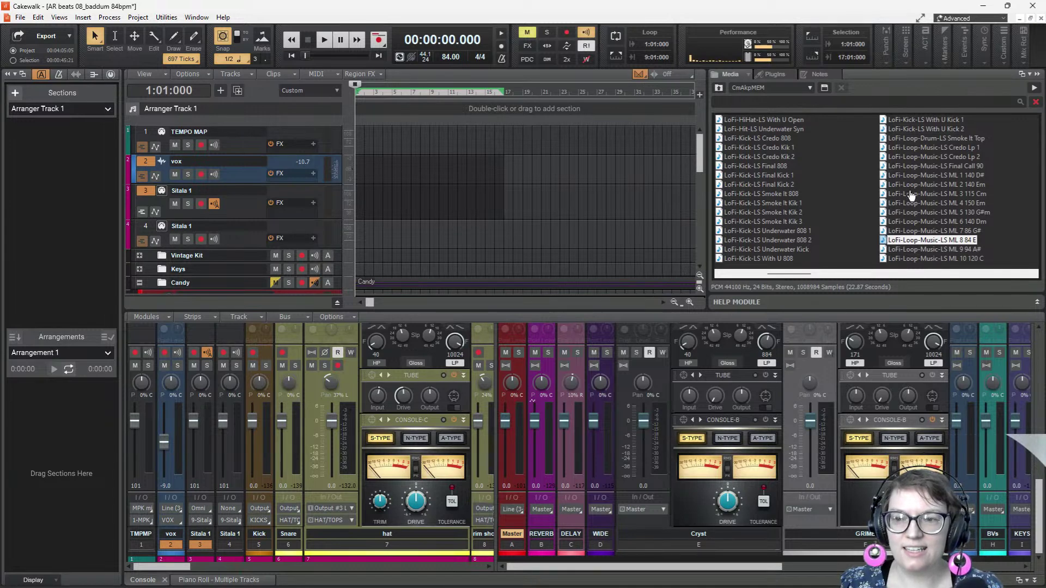
- Audition the LoFi-Loop-Music-LS loops ML 5, ML 1, ML 9, ML 10 and ML 11 in the media browser
{"action": "left_click", "coordinate": [935, 213]}
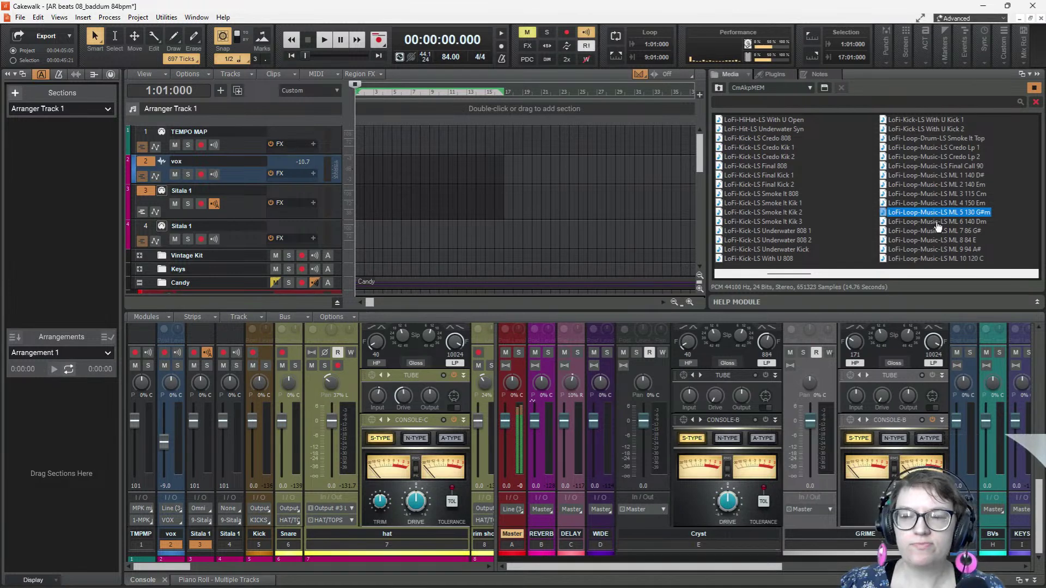
{"action": "scroll", "coordinate": [938, 227], "scroll_direction": "down", "scroll_amount": 1}
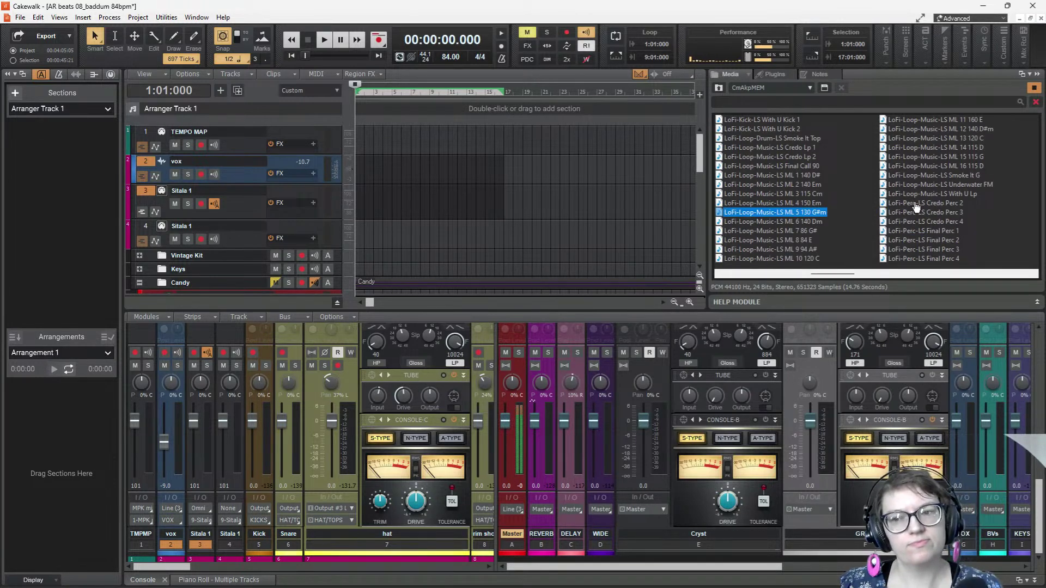
{"action": "left_click", "coordinate": [776, 175]}
{"action": "left_click", "coordinate": [786, 249]}
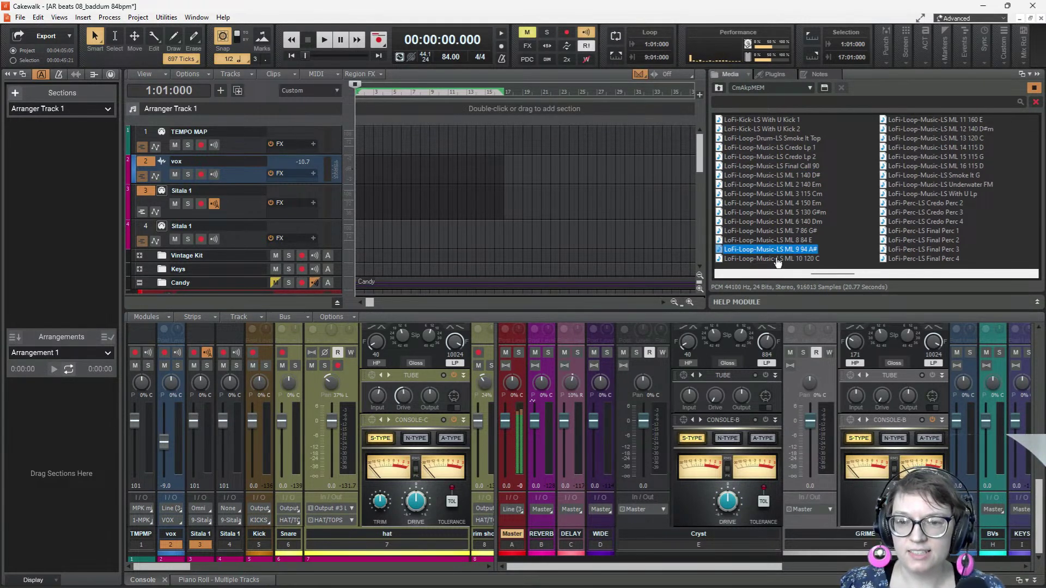
{"action": "left_click", "coordinate": [778, 259]}
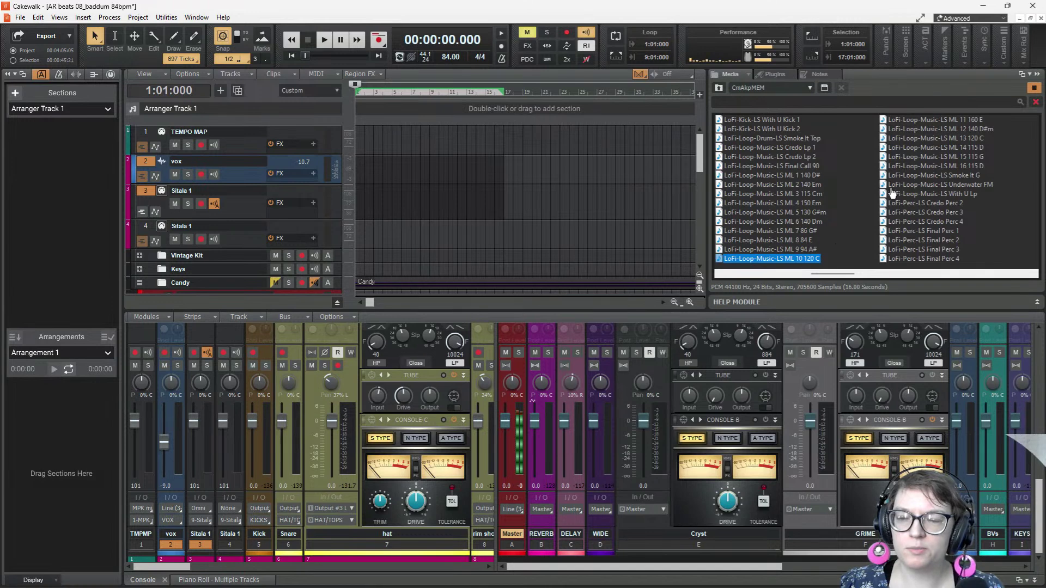
{"action": "left_click", "coordinate": [919, 121]}
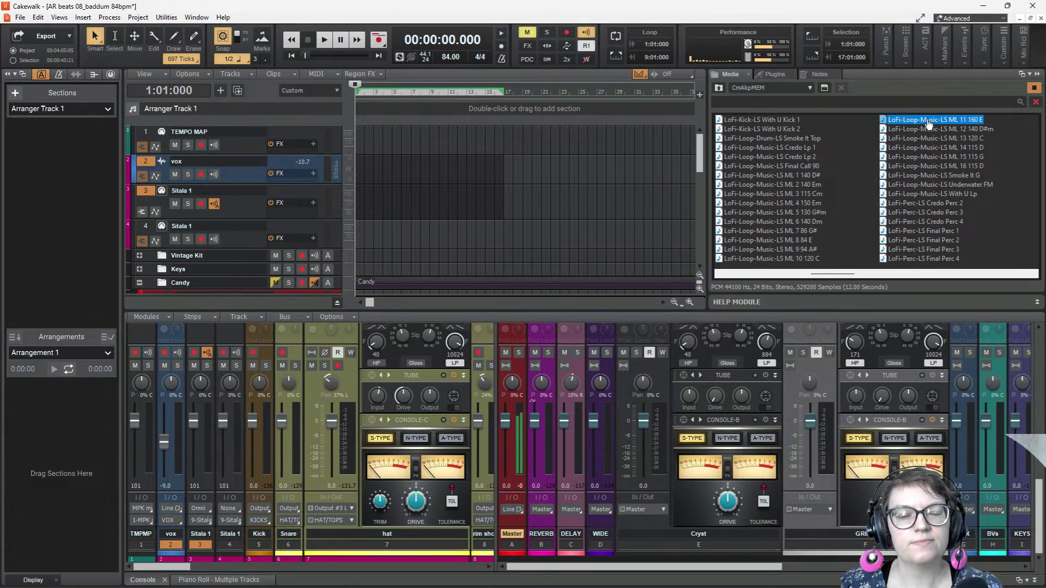
- Place the LoFi-Loop-Music-LS ML 11 160 E loop at measure 1 of the vox track
{"action": "left_click_drag", "start_coordinate": [928, 124], "coordinate": [356, 203]}
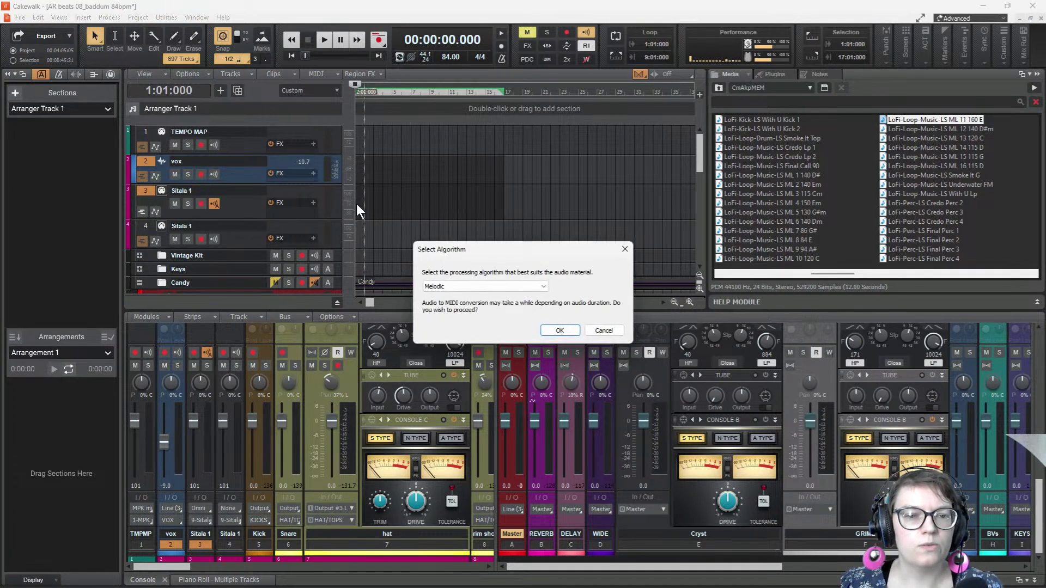
{"action": "left_click", "coordinate": [603, 330]}
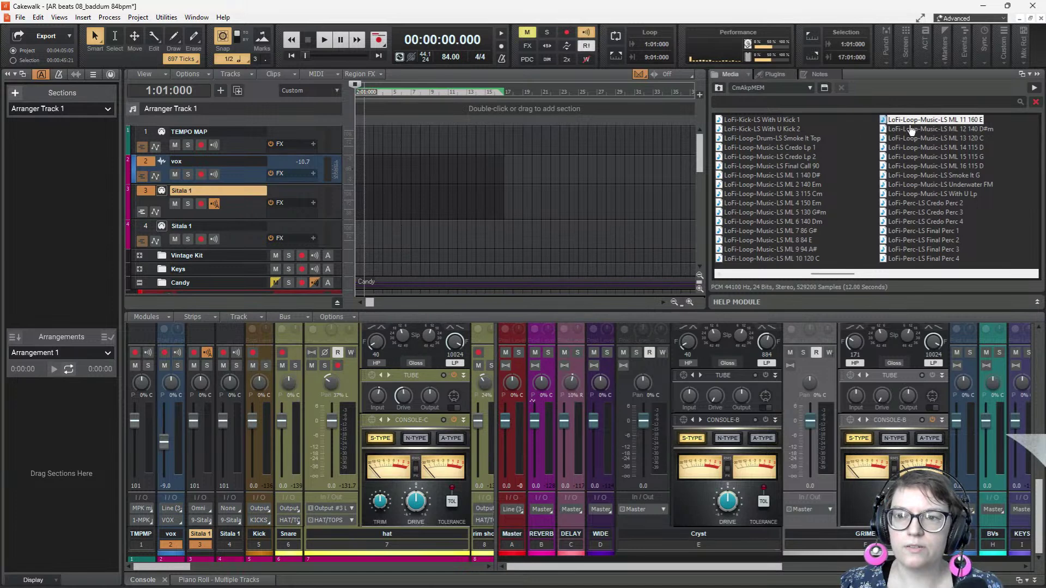
{"action": "left_click_drag", "start_coordinate": [917, 120], "coordinate": [356, 171]}
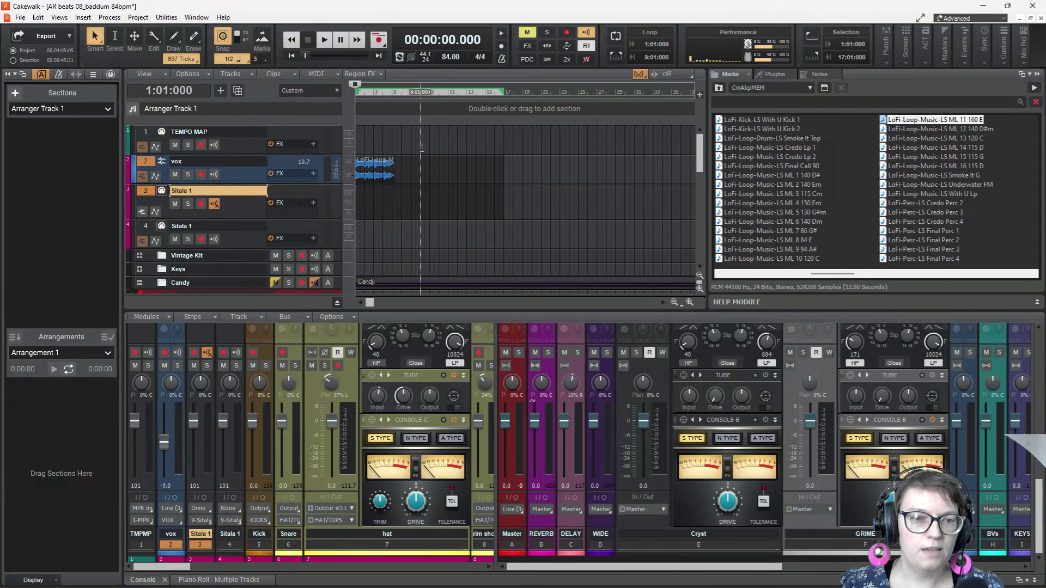
- Set the project tempo to 80 BPM
{"action": "double_click", "coordinate": [447, 57]}
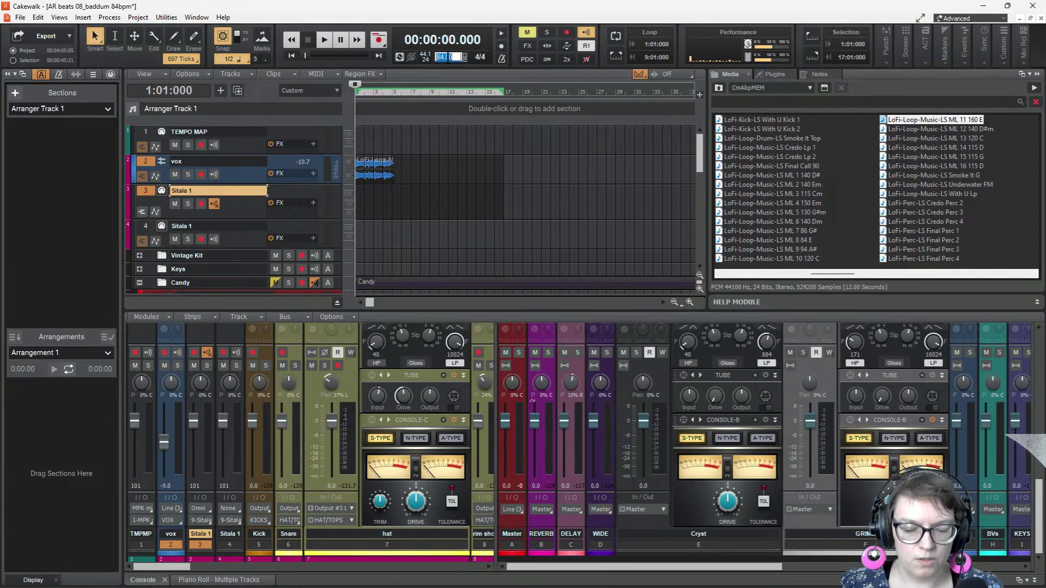
{"action": "type", "text": "80"}
{"action": "key", "text": "Return"}
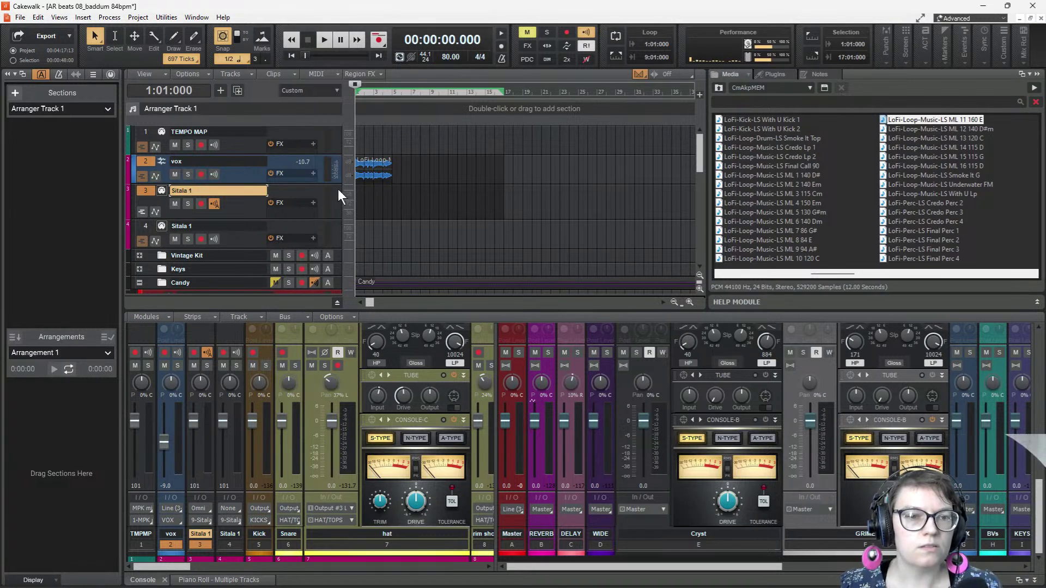
- Make the ML 11 clip on the vox track a loop, set its length to 16 beats in Loop Construction and play it
{"action": "left_click", "coordinate": [371, 166]}
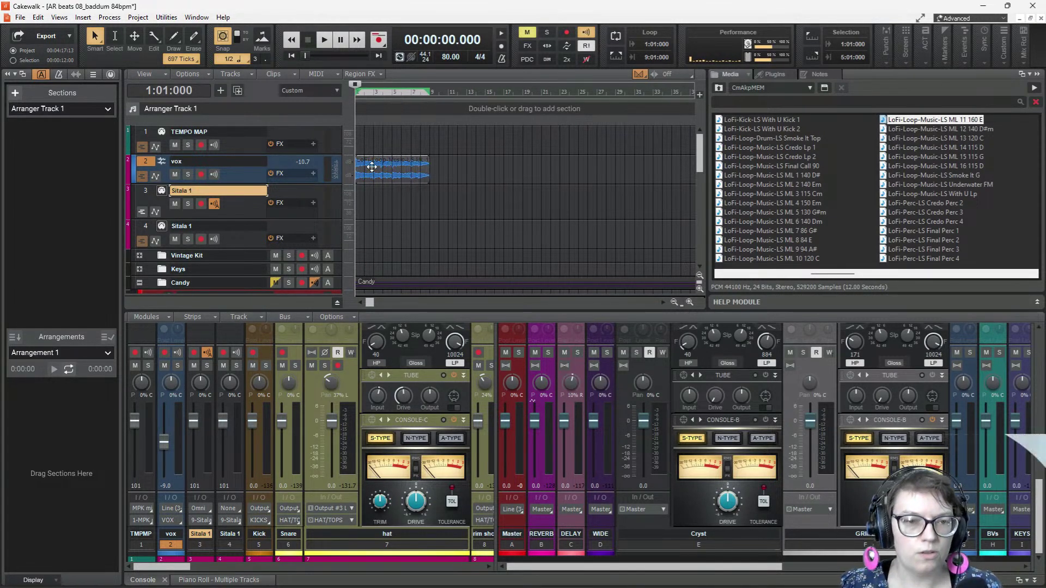
{"action": "double_click", "coordinate": [372, 166]}
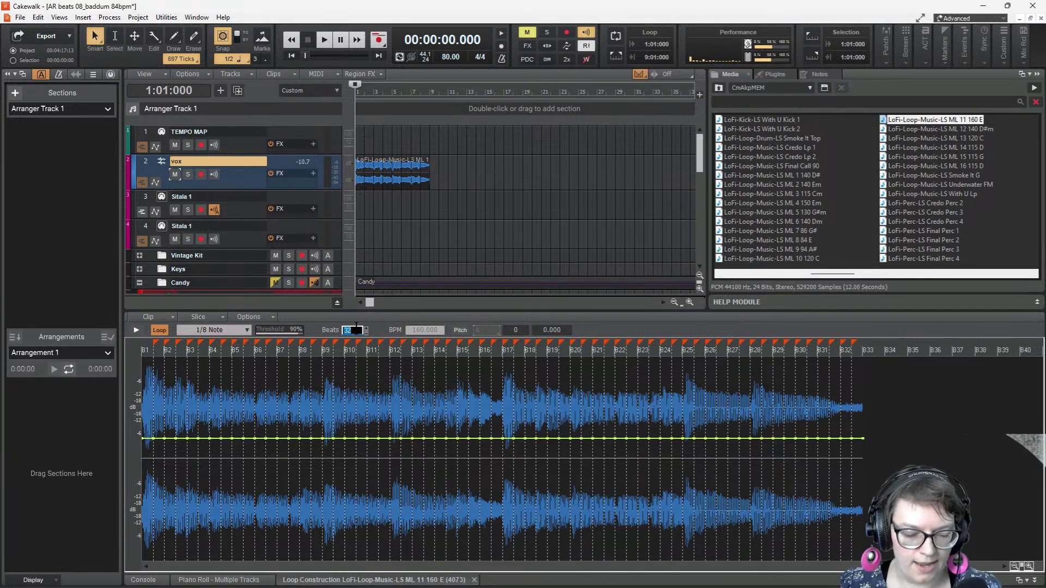
{"action": "type", "text": "16"}
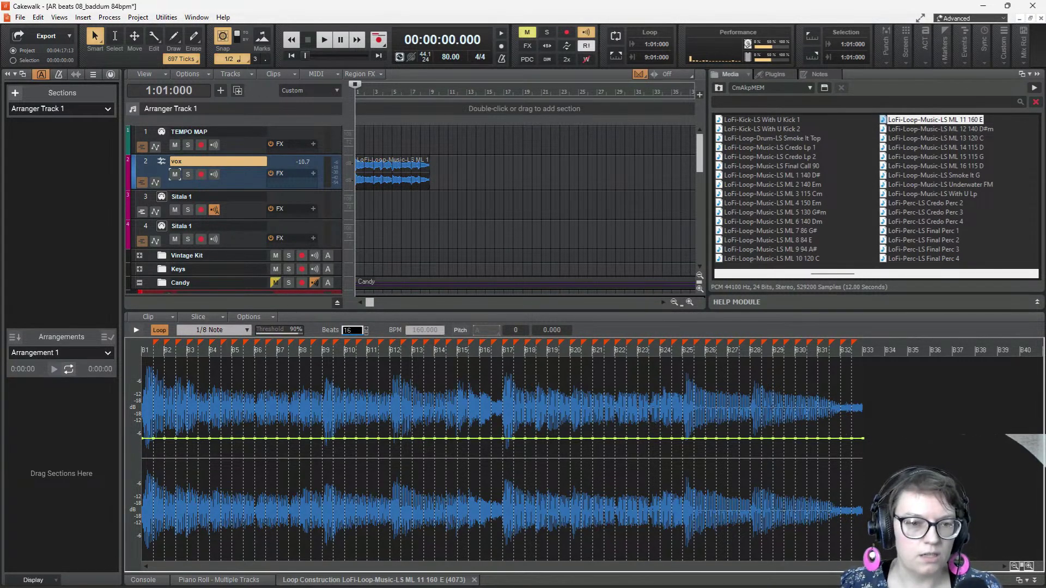
{"action": "key", "text": "Return"}
{"action": "key", "text": "space"}
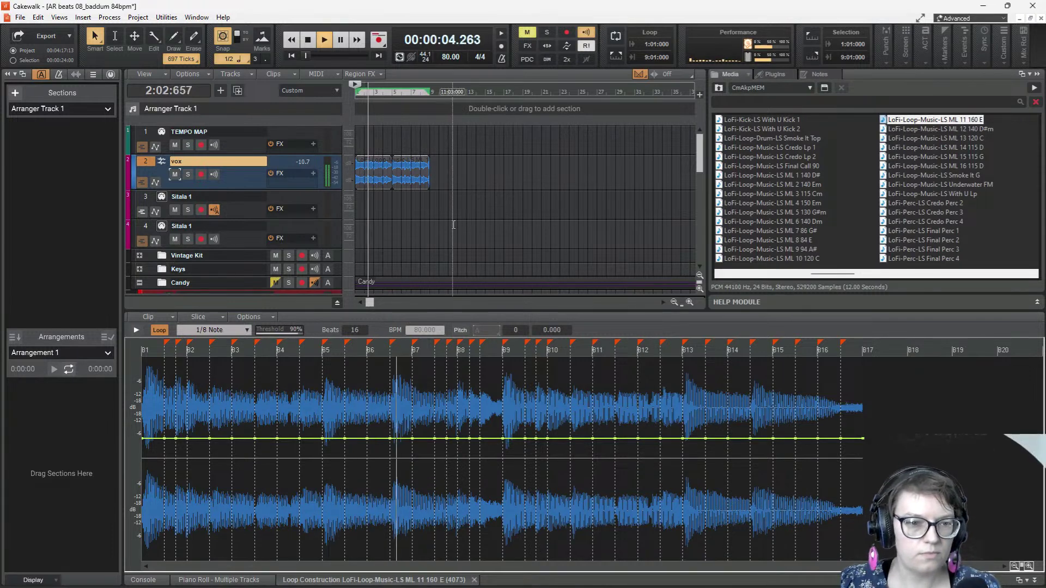
- Stop playback and open the Step Sequencer for the Sitala 1 track directly below the vox track
{"action": "key", "text": "space"}
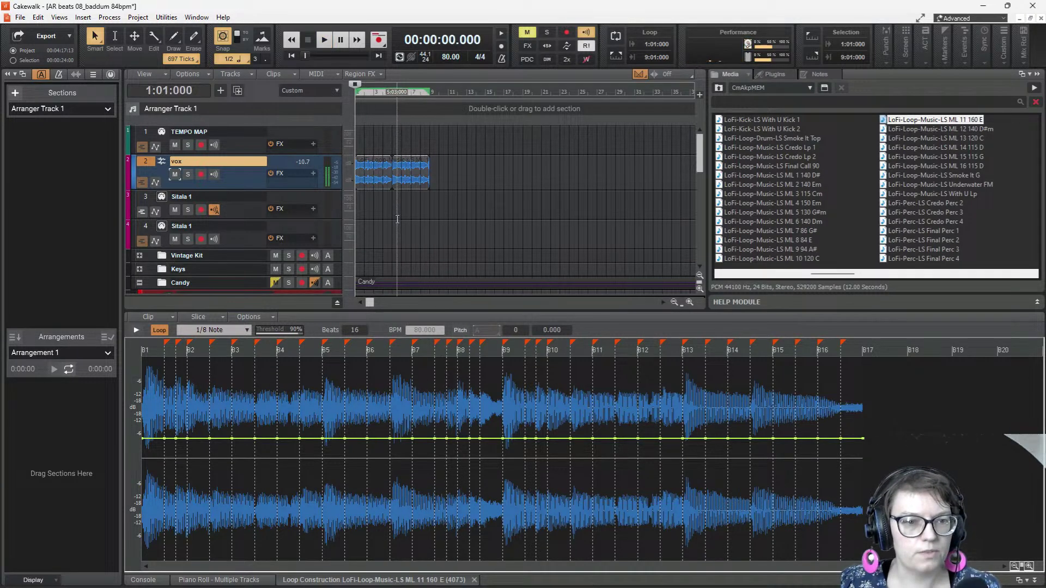
{"action": "double_click", "coordinate": [356, 214]}
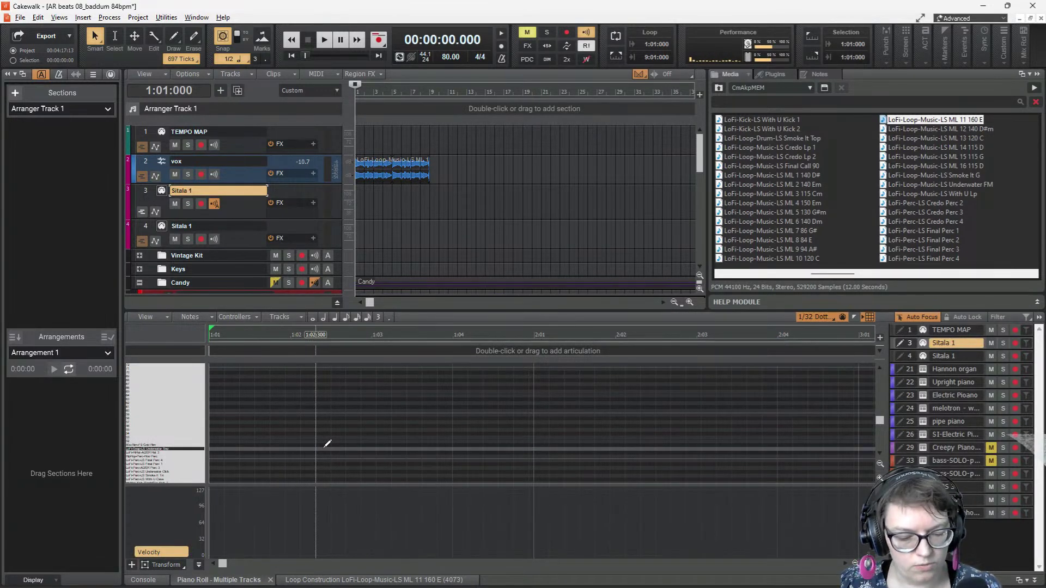
{"action": "key", "text": "alt+8"}
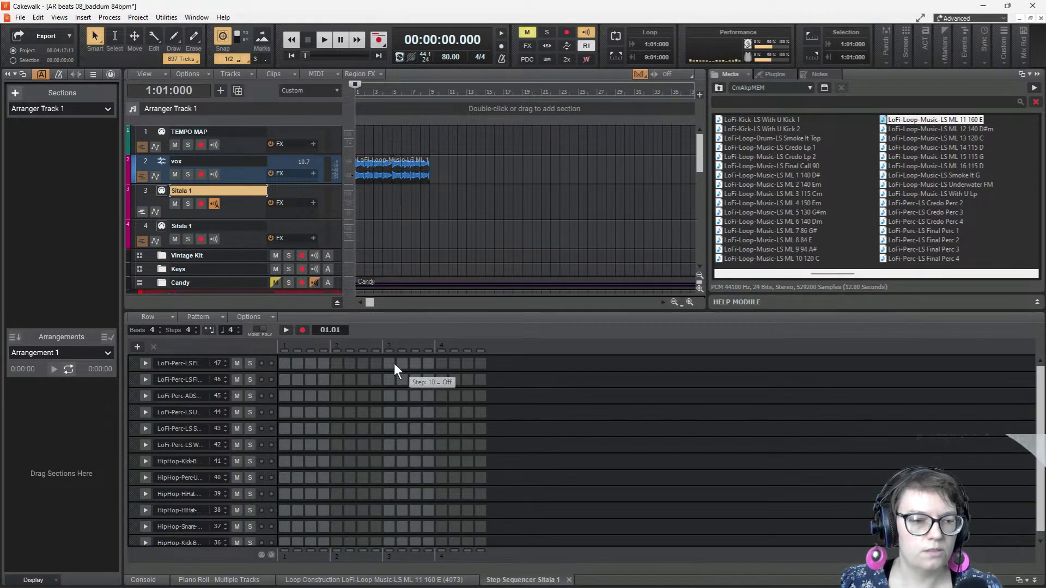
- Set the step sequencer pattern length to 8 beats
{"action": "left_click", "coordinate": [160, 326]}
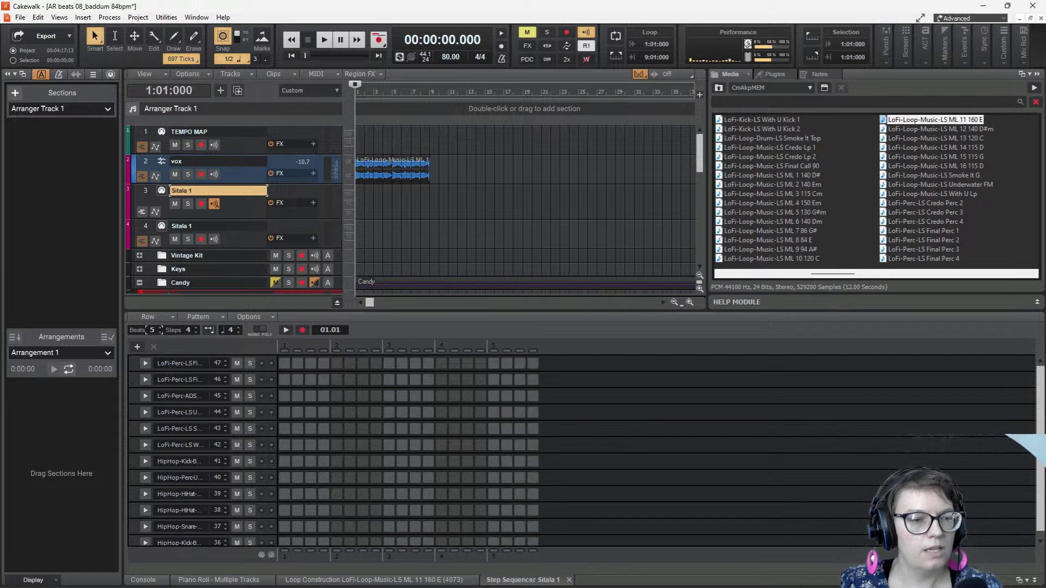
{"action": "left_click", "coordinate": [160, 326]}
{"action": "left_click", "coordinate": [160, 326]}
{"action": "left_click", "coordinate": [160, 325]}
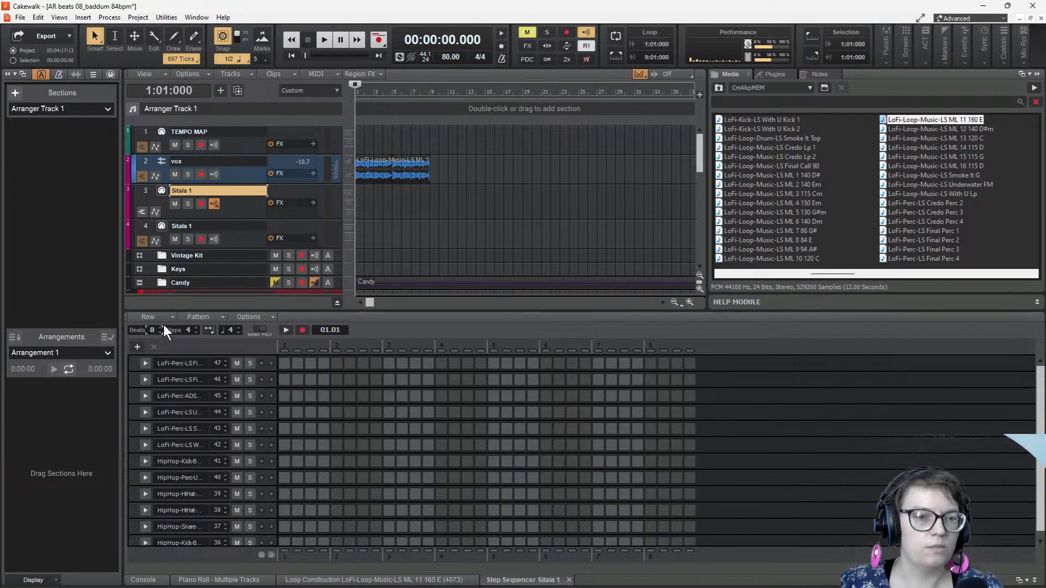
- Add pattern rows for notes 48 to 51 above row 47, deleting the surplus unnamed row 52
{"action": "left_click", "coordinate": [171, 362]}
{"action": "left_click", "coordinate": [134, 345]}
{"action": "left_click", "coordinate": [134, 346]}
{"action": "left_click", "coordinate": [134, 345]}
{"action": "left_click", "coordinate": [134, 346]}
{"action": "left_click", "coordinate": [134, 345]}
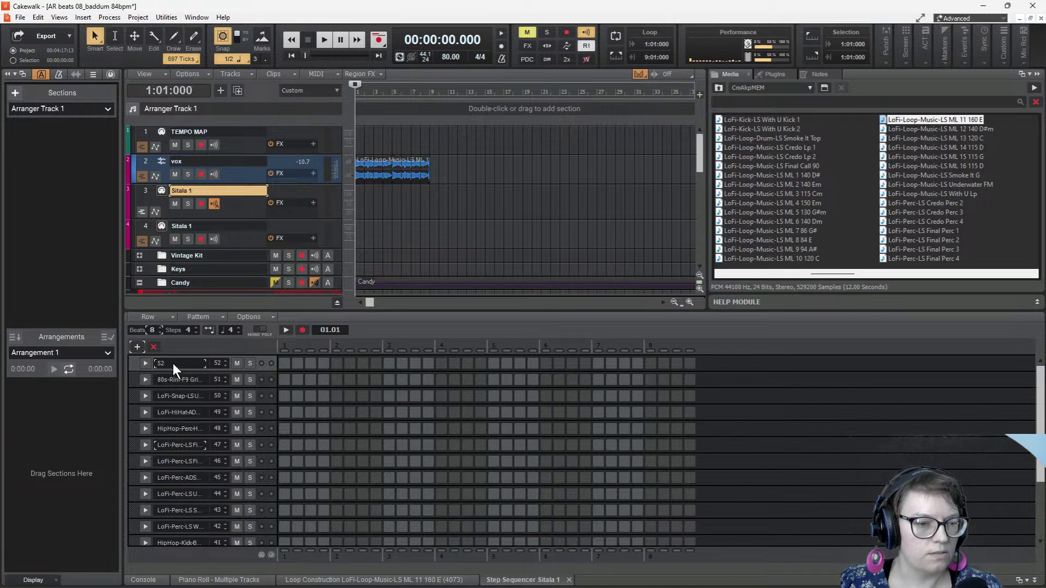
{"action": "left_click", "coordinate": [153, 347]}
{"action": "scroll", "coordinate": [429, 441], "scroll_direction": "down", "scroll_amount": 1}
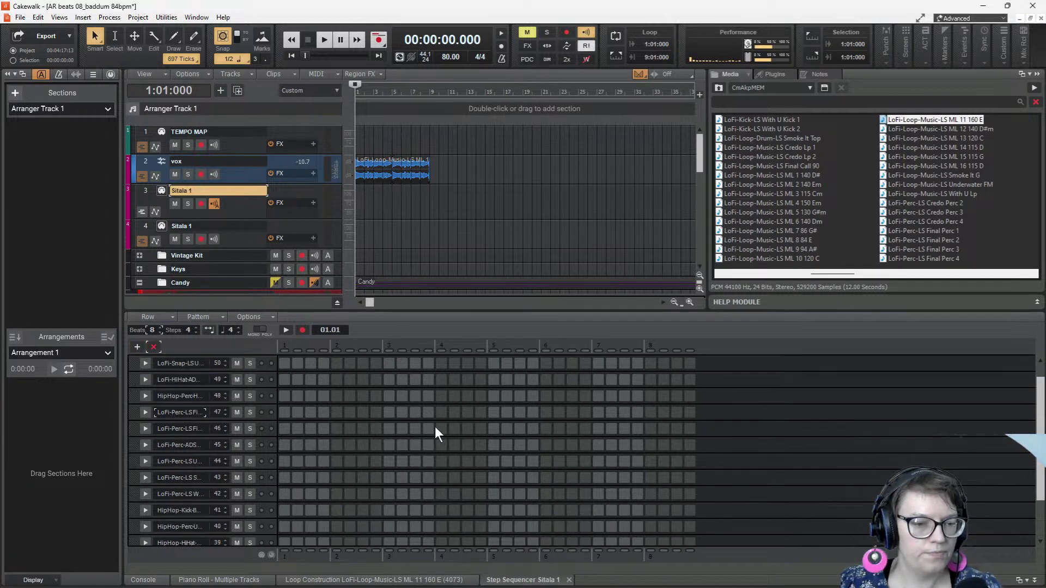
- Enlarge the step sequencer area to show more rows, and play the start of the vox loop
{"action": "left_click_drag", "start_coordinate": [509, 312], "coordinate": [500, 257]}
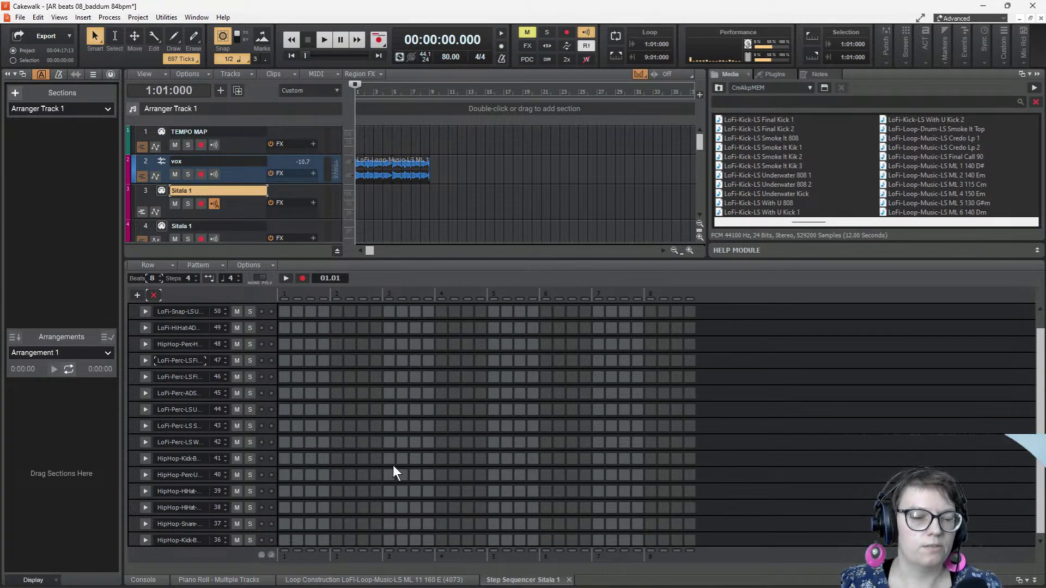
{"action": "key", "text": "space"}
{"action": "scroll", "coordinate": [364, 452], "scroll_direction": "down", "scroll_amount": 1}
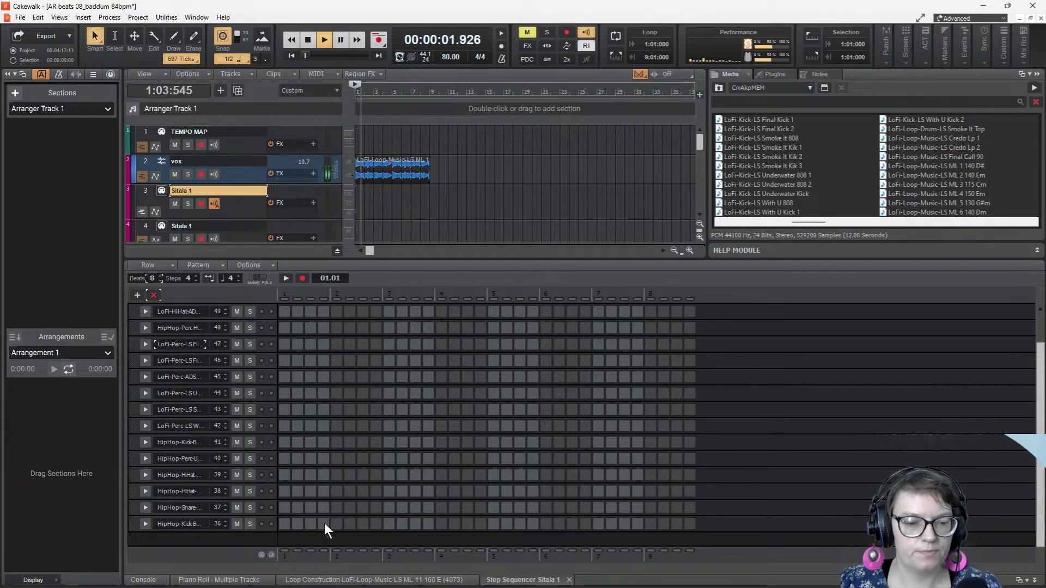
{"action": "key", "text": "space"}
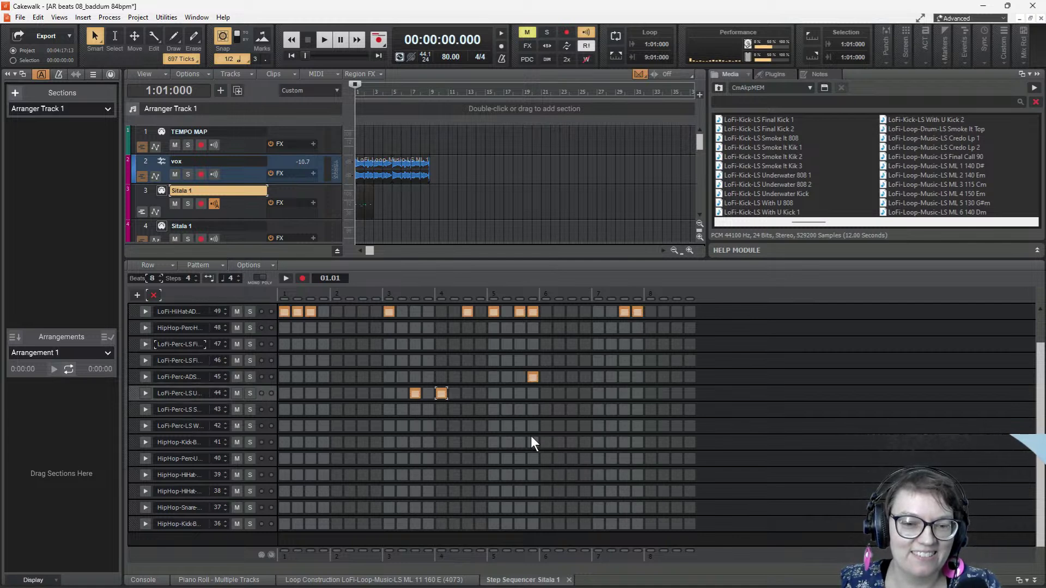
- Scatter drum hits across beats 2 to 6 on rows 38, 40, 41 and 44 to 47
{"action": "left_click", "coordinate": [532, 442]}
{"action": "left_click", "coordinate": [546, 442]}
{"action": "left_click", "coordinate": [350, 393]}
{"action": "left_click_drag", "start_coordinate": [376, 394], "coordinate": [402, 393]}
{"action": "left_click", "coordinate": [455, 393]}
{"action": "left_click", "coordinate": [336, 360]}
{"action": "left_click", "coordinate": [532, 459]}
{"action": "left_click_drag", "start_coordinate": [572, 377], "coordinate": [585, 376]}
{"action": "left_click_drag", "start_coordinate": [493, 344], "coordinate": [520, 344]}
{"action": "left_click_drag", "start_coordinate": [467, 442], "coordinate": [480, 442]}
{"action": "left_click", "coordinate": [442, 492]}
{"action": "left_click_drag", "start_coordinate": [415, 491], "coordinate": [402, 491]}
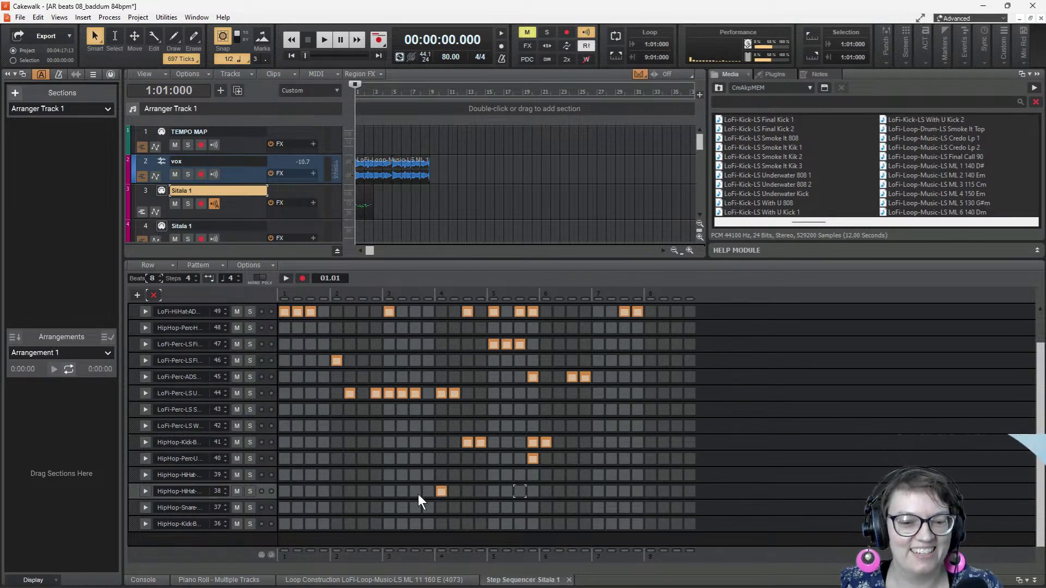
- Add more random hits on kick rows 36 and 41, hi-hat rows 38 and 39, snare row 37 and percussion row 44
{"action": "left_click_drag", "start_coordinate": [376, 443], "coordinate": [350, 443]}
{"action": "left_click", "coordinate": [337, 475]}
{"action": "left_click_drag", "start_coordinate": [350, 524], "coordinate": [336, 524]}
{"action": "mouse_move", "coordinate": [650, 507]}
{"action": "left_mouse_down"}
{"action": "mouse_move", "coordinate": [611, 507]}
{"action": "mouse_move", "coordinate": [598, 491]}
{"action": "left_mouse_up"}
{"action": "left_click", "coordinate": [585, 508]}
{"action": "left_click", "coordinate": [546, 508]}
{"action": "left_click", "coordinate": [507, 508]}
{"action": "left_click", "coordinate": [415, 508]}
{"action": "left_click", "coordinate": [624, 393]}
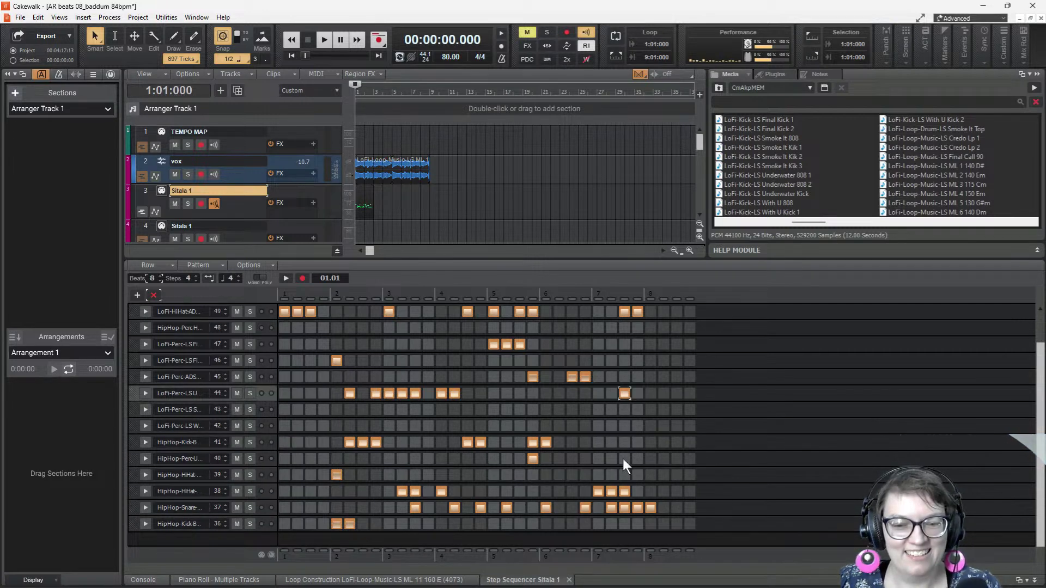
- Add further kick hits on row 36 and percussion hits around steps 12 and 13 on rows 40, 47 and 48, and play the pattern
{"action": "left_click", "coordinate": [638, 524]}
{"action": "left_click", "coordinate": [415, 524]}
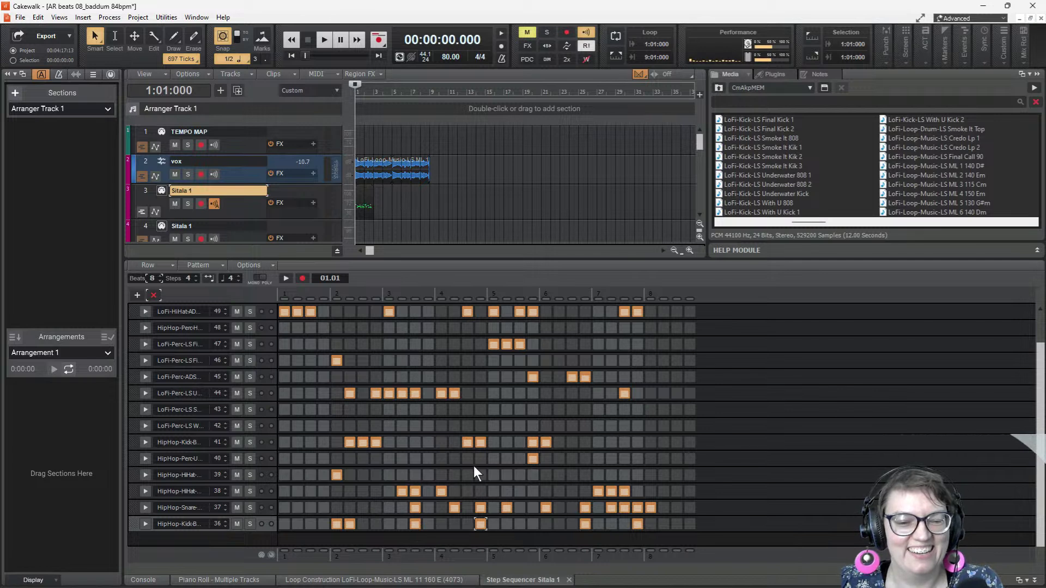
{"action": "left_click", "coordinate": [441, 458]}
{"action": "left_click", "coordinate": [429, 459]}
{"action": "left_click", "coordinate": [428, 327]}
{"action": "key", "text": "space"}
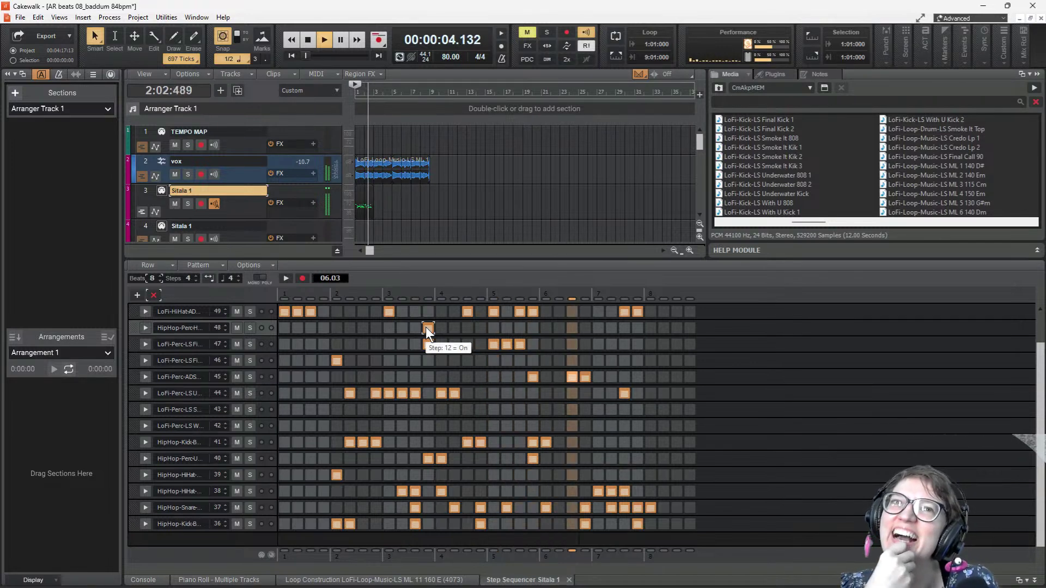
{"action": "key", "text": "space"}
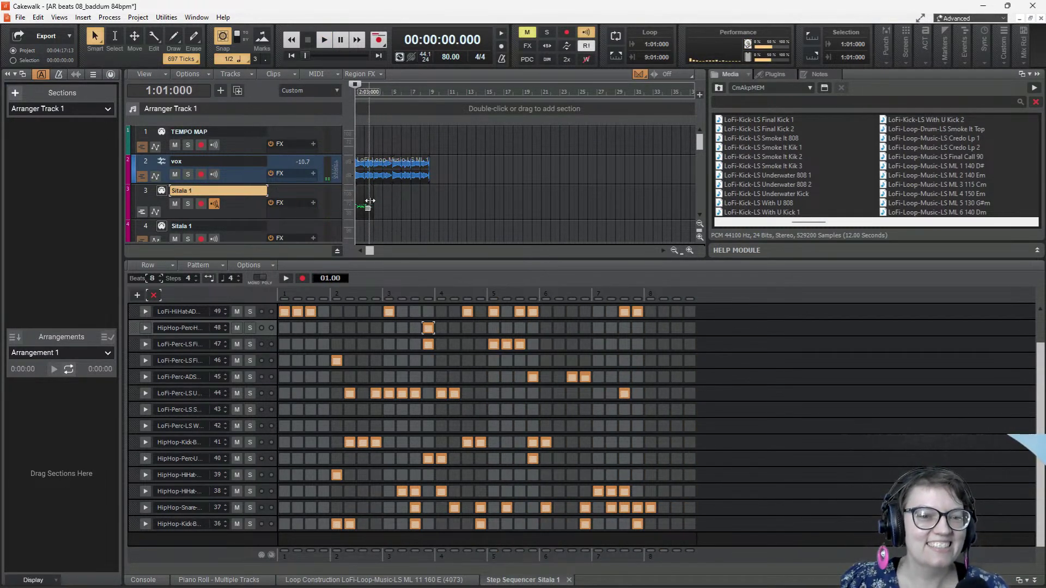
- Extend the Sitala 1 pattern clip to the end of the vox clips and play it back
{"action": "left_click_drag", "start_coordinate": [370, 202], "coordinate": [428, 214]}
{"action": "key", "text": "space"}
{"action": "key", "text": "space"}
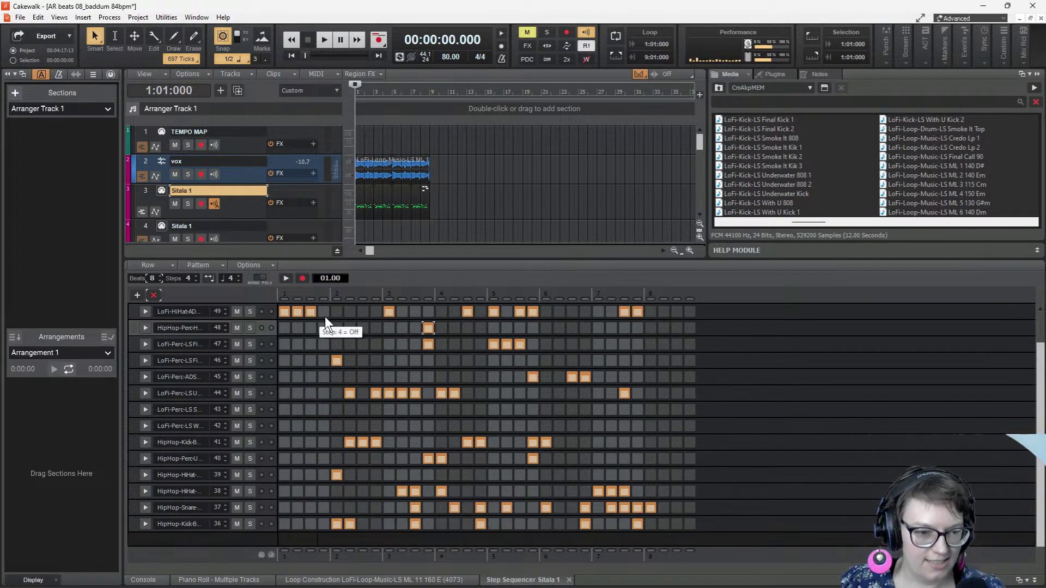
- Fill all 32 steps of the LoFi-HiHat row 49 and play the pattern
{"action": "left_click_drag", "start_coordinate": [323, 311], "coordinate": [692, 310]}
{"action": "scroll", "coordinate": [692, 311], "scroll_direction": "up", "scroll_amount": 1}
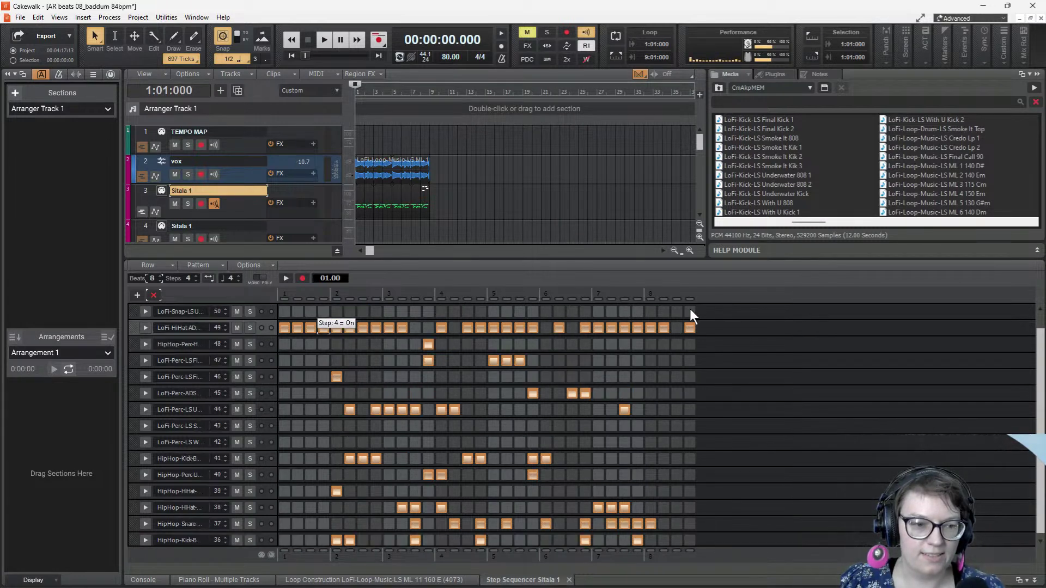
{"action": "key", "text": "space"}
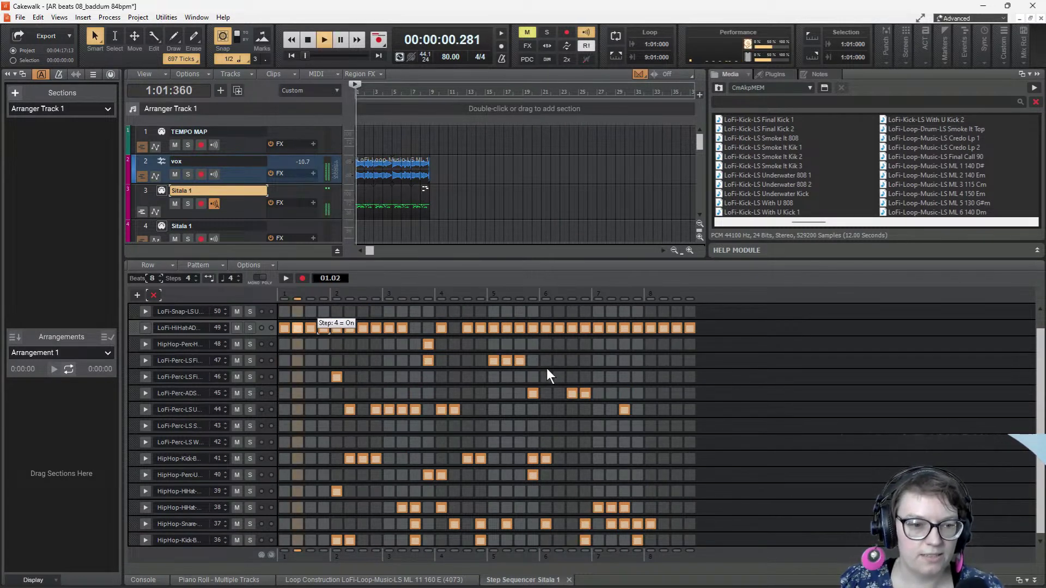
{"action": "key", "text": "space"}
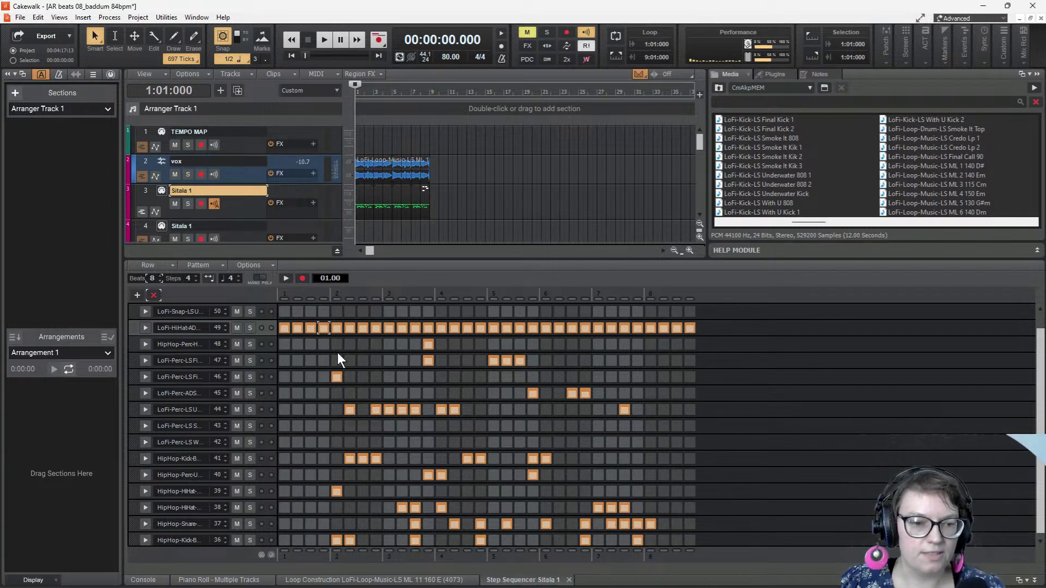
- Play the pattern's opening, then add a row 36 kick at step 4 and clear its step 6 hit
{"action": "left_click", "coordinate": [189, 345]}
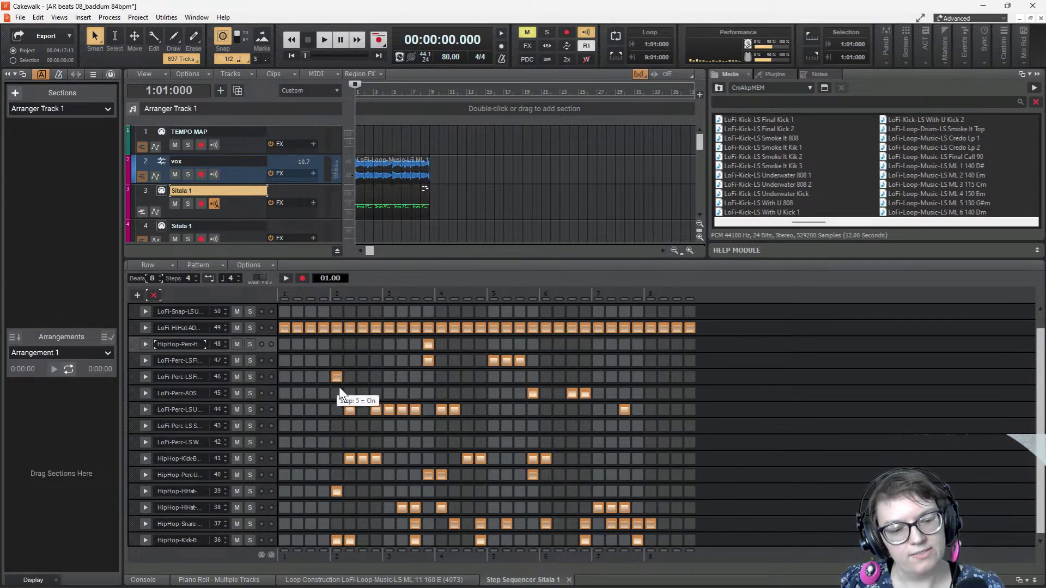
{"action": "key", "text": "space"}
{"action": "key", "text": "space"}
{"action": "scroll", "coordinate": [340, 433], "scroll_direction": "down", "scroll_amount": 1}
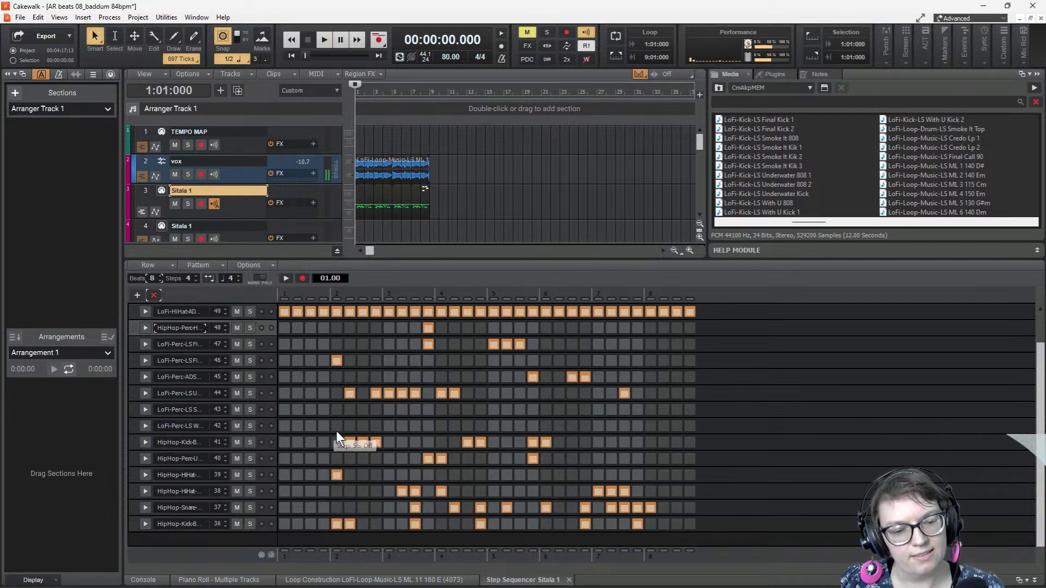
{"action": "key", "text": "space"}
{"action": "key", "text": "space"}
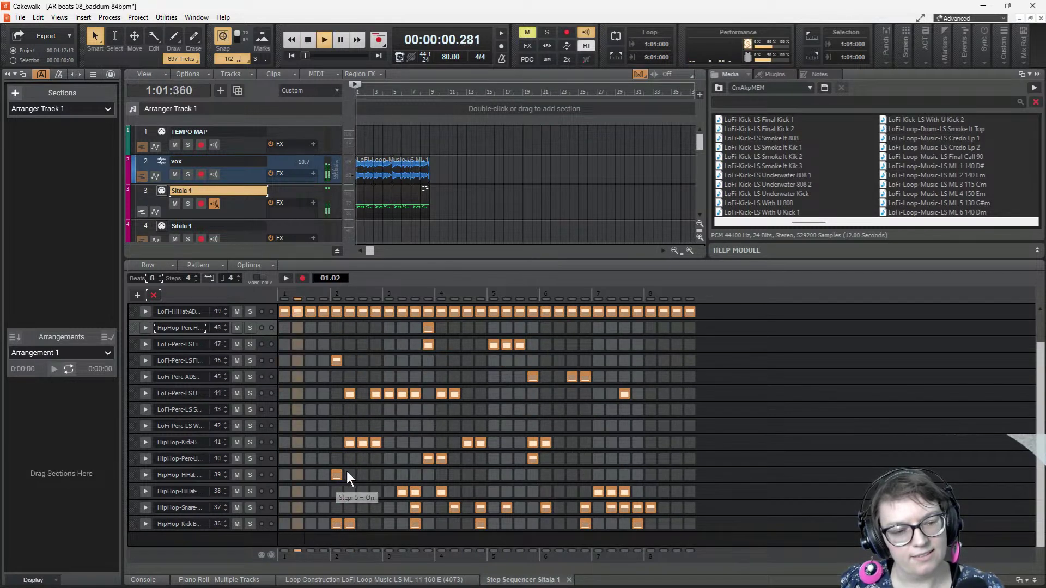
{"action": "left_click", "coordinate": [324, 523]}
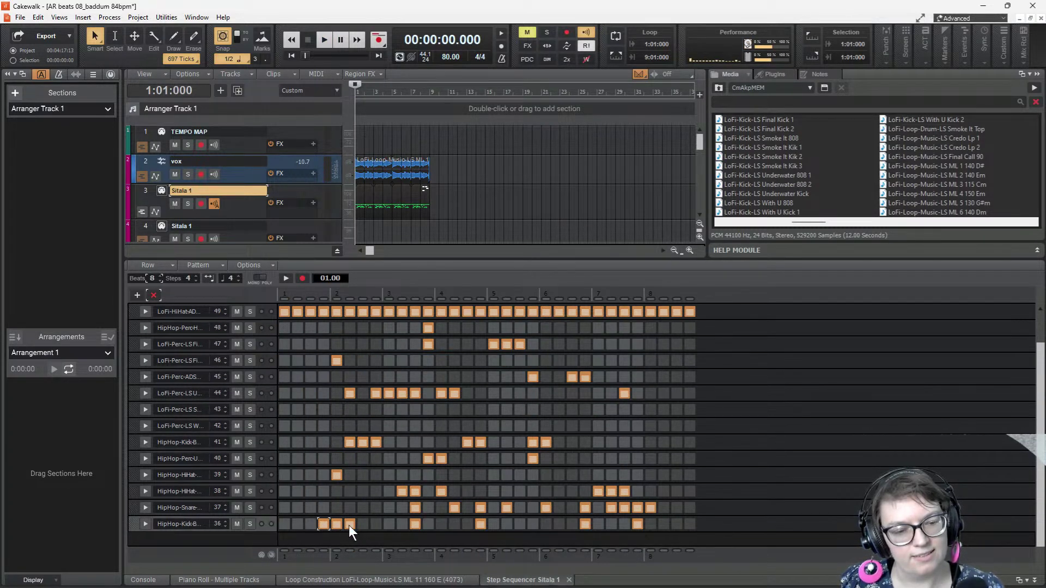
- Expand the row 36 kick's controls, set the swing to 59 and play the result
{"action": "left_click", "coordinate": [146, 523]}
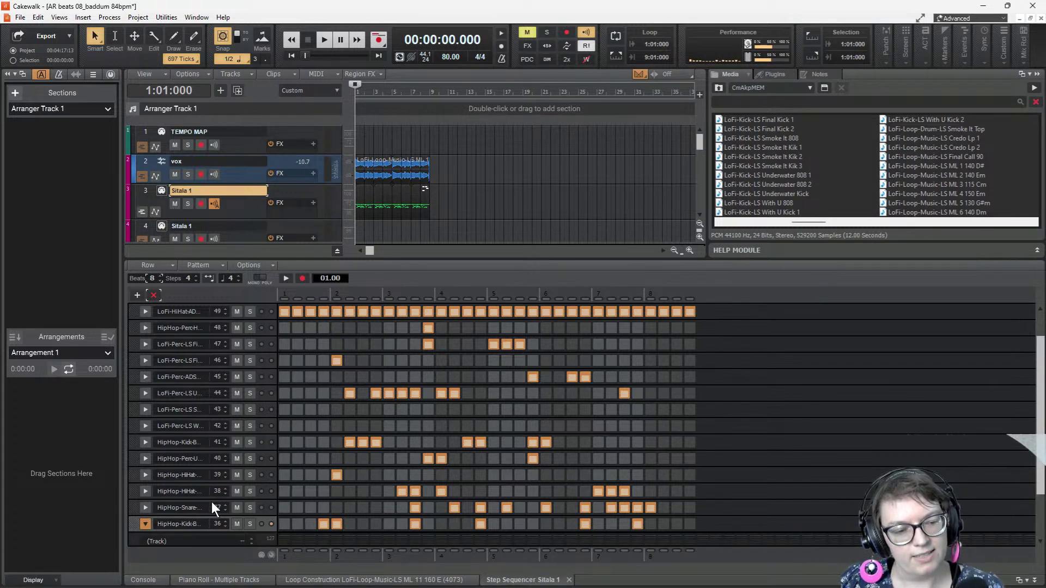
{"action": "left_click_drag", "start_coordinate": [209, 502], "coordinate": [201, 508]}
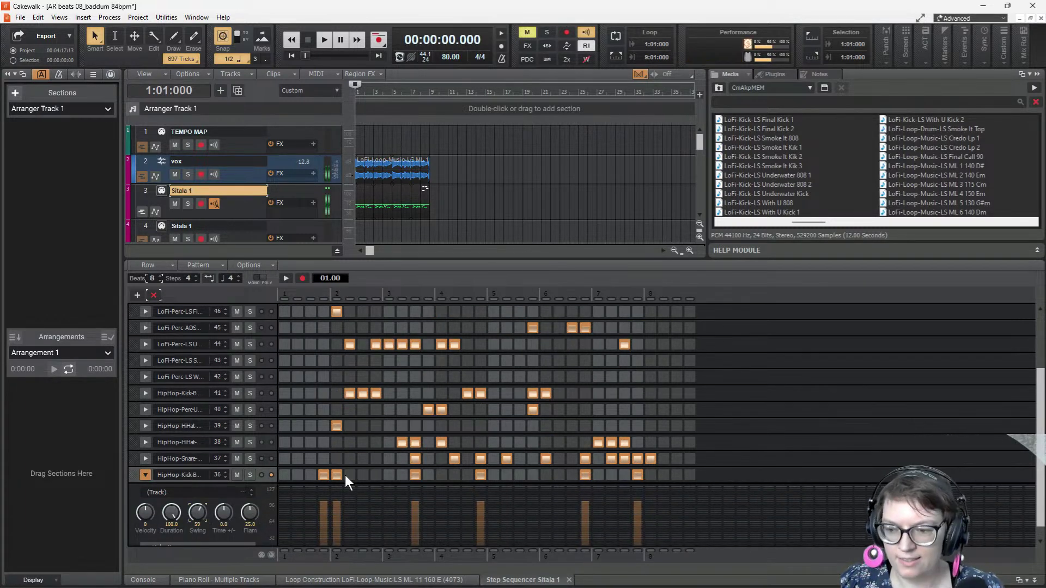
{"action": "key", "text": "space"}
{"action": "key", "text": "space"}
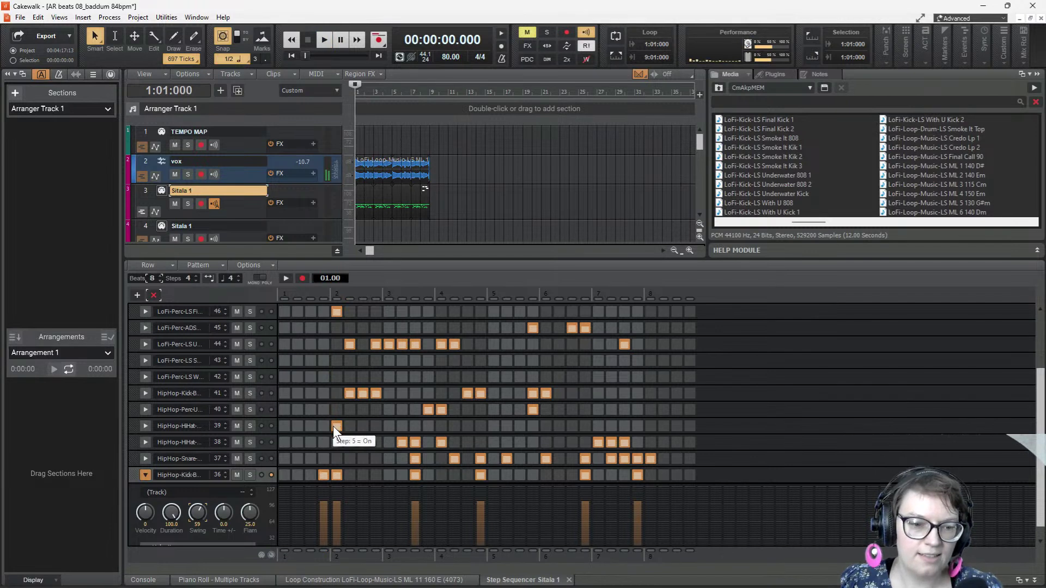
- Clear every hit from the HipHop-Kick row 41 and play the pattern
{"action": "left_click_drag", "start_coordinate": [350, 394], "coordinate": [388, 394]}
{"action": "left_click", "coordinate": [428, 409]}
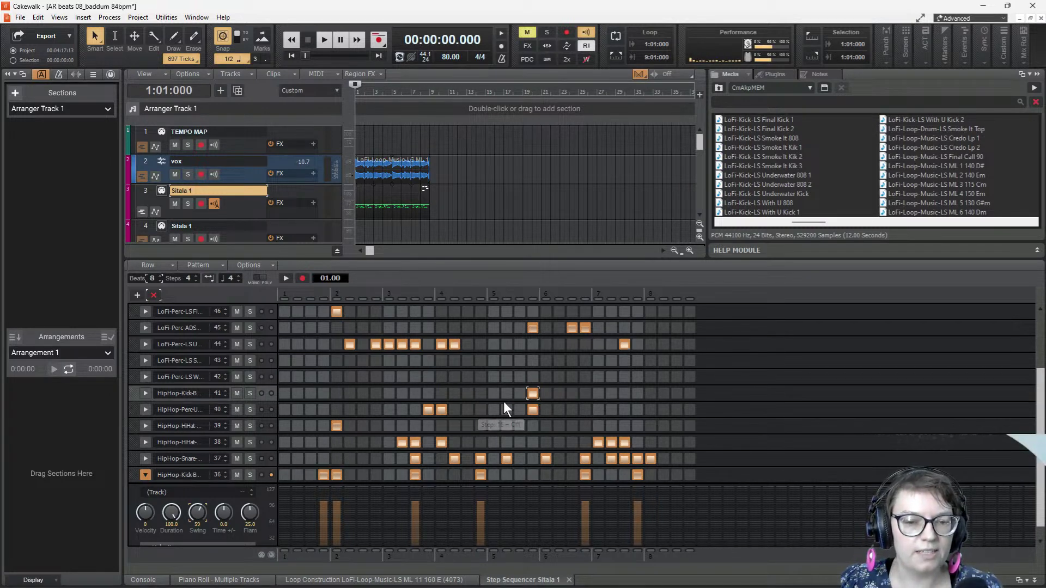
{"action": "left_click", "coordinate": [532, 393]}
{"action": "key", "text": "space"}
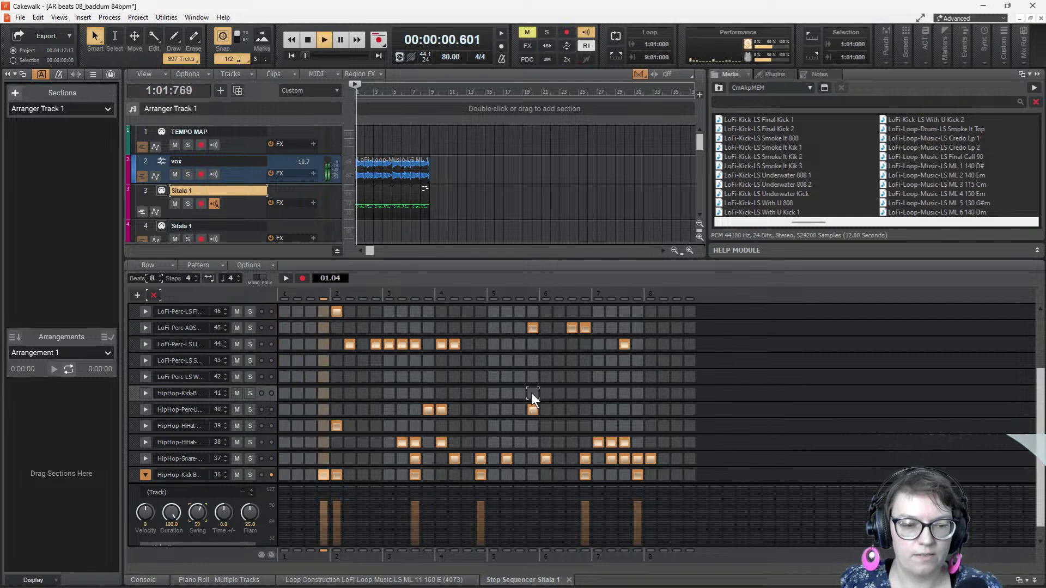
{"action": "key", "text": "space"}
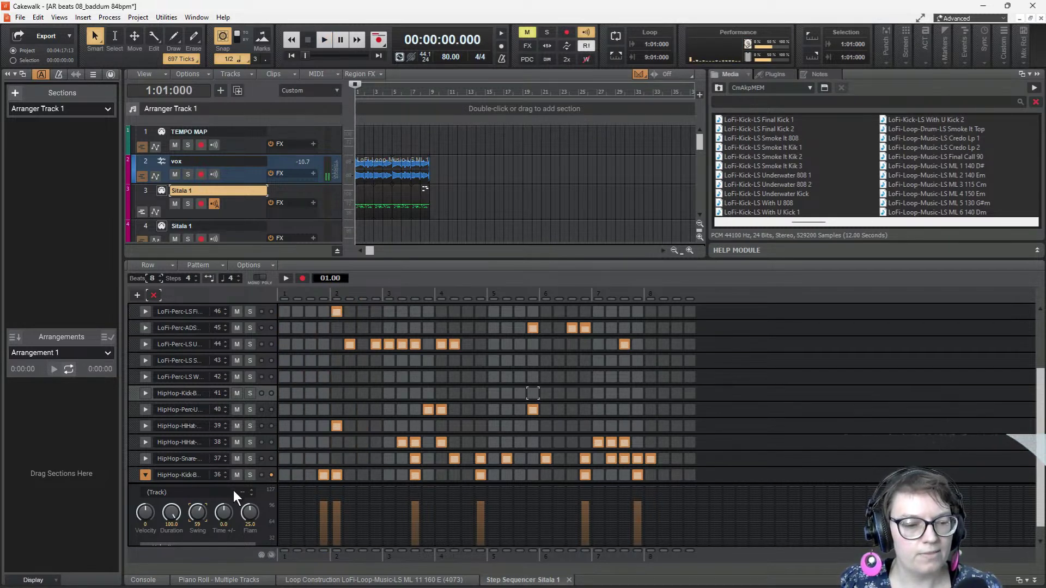
- Set the swing in the row 36 controls to 53 and play the pattern
{"action": "mouse_move", "coordinate": [203, 508]}
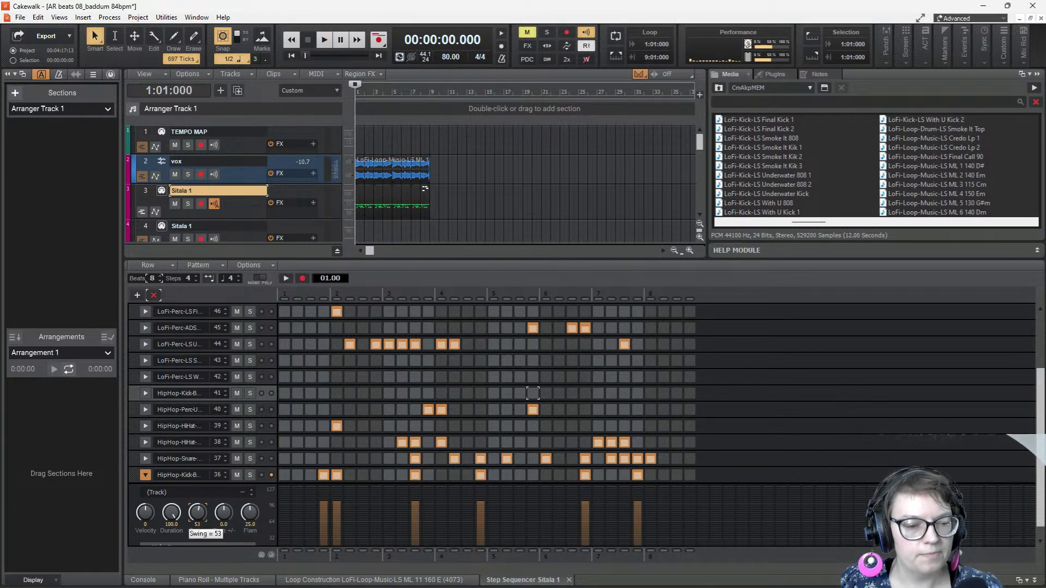
{"action": "key", "text": "space"}
{"action": "key", "text": "space"}
- Try extra percussion hits at row 45 step 13, row 44 step 15 and row 46 step 4, playing the pattern in between
{"action": "scroll", "coordinate": [413, 422], "scroll_direction": "up", "scroll_amount": 1}
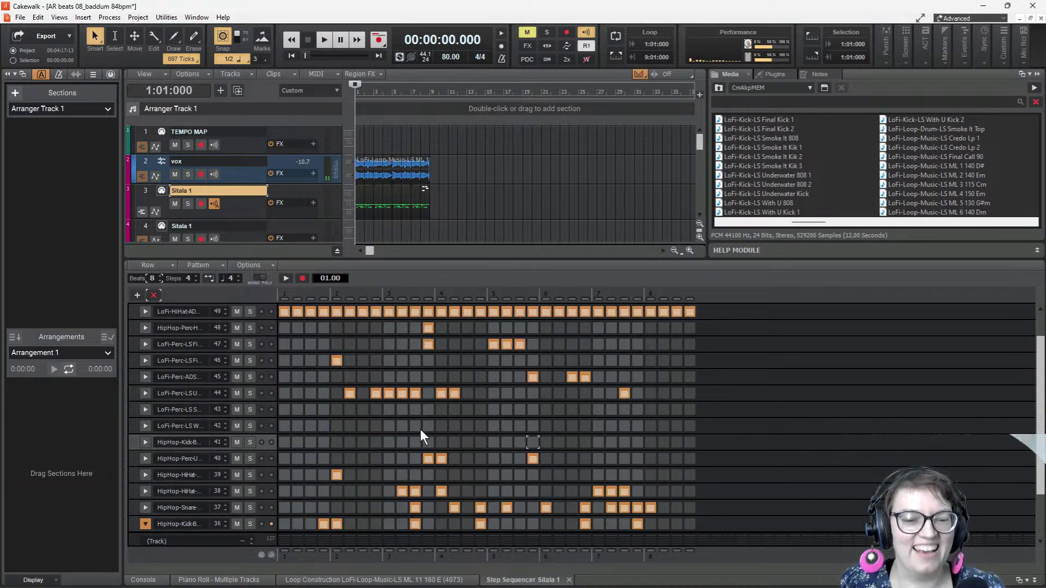
{"action": "left_click", "coordinate": [441, 377]}
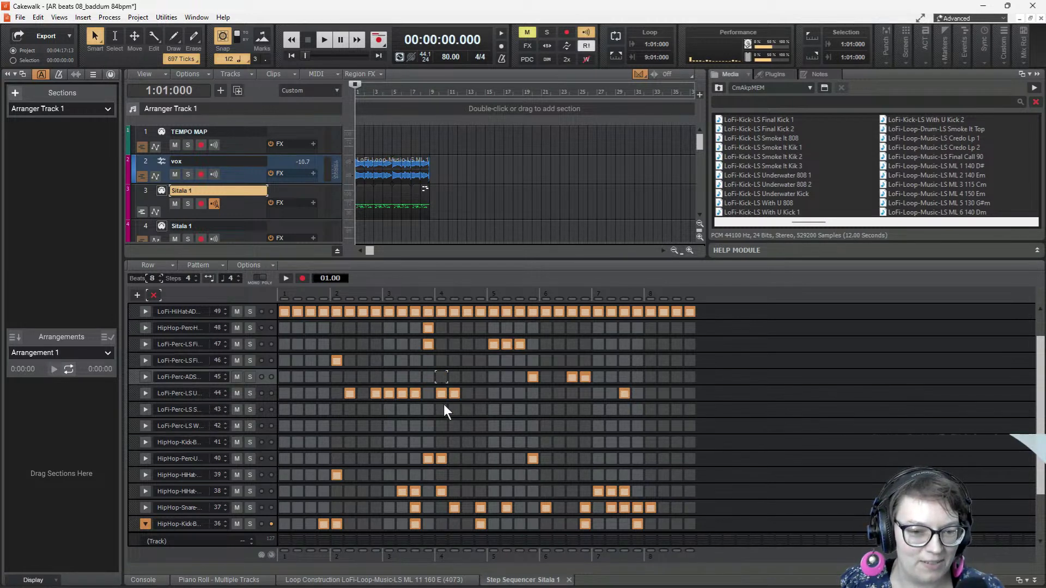
{"action": "left_click", "coordinate": [467, 392]}
{"action": "left_click", "coordinate": [467, 393]}
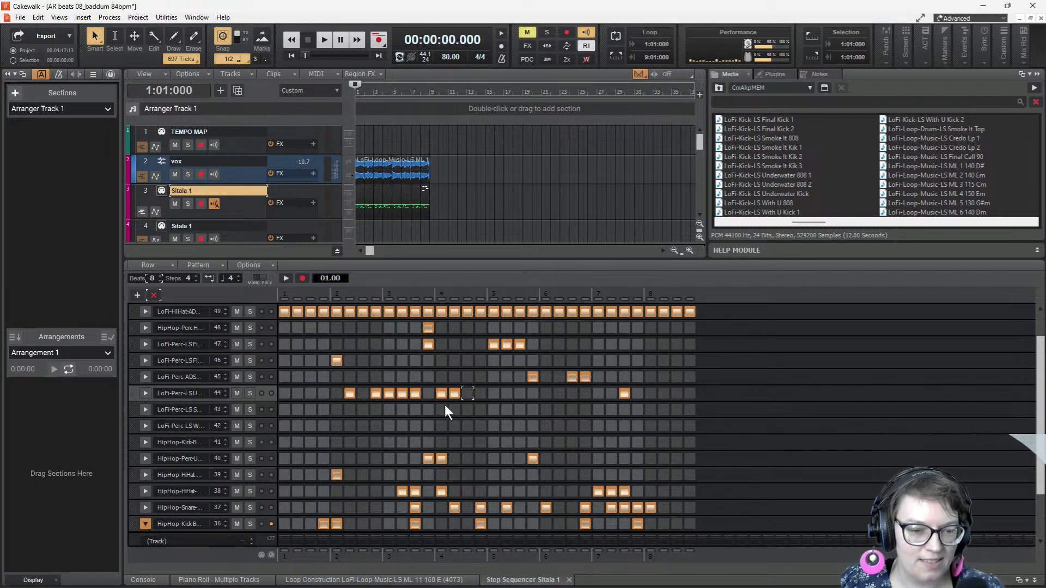
{"action": "key", "text": "space"}
{"action": "key", "text": "space"}
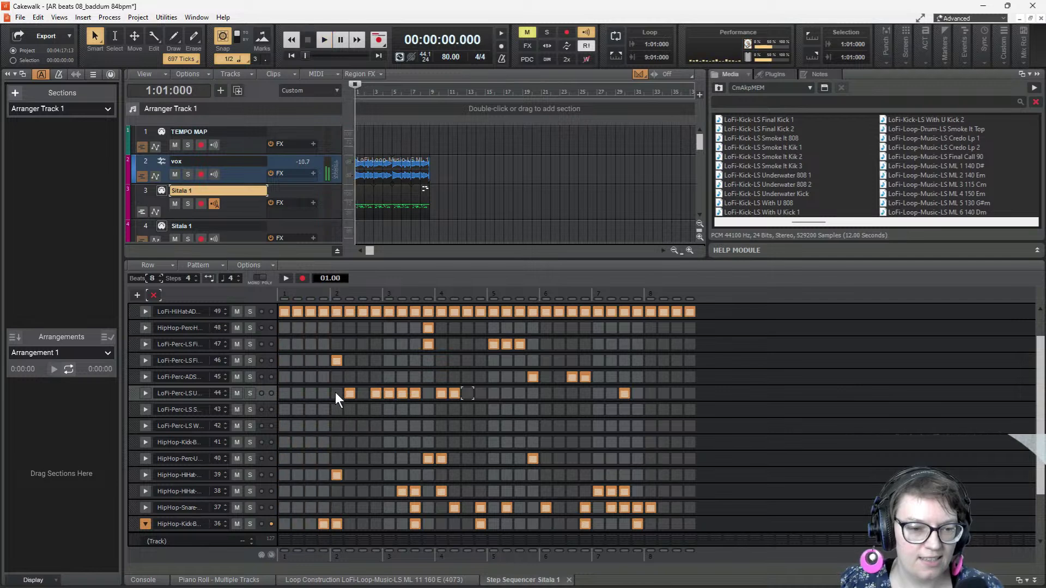
{"action": "left_click", "coordinate": [323, 360]}
{"action": "left_click", "coordinate": [322, 361]}
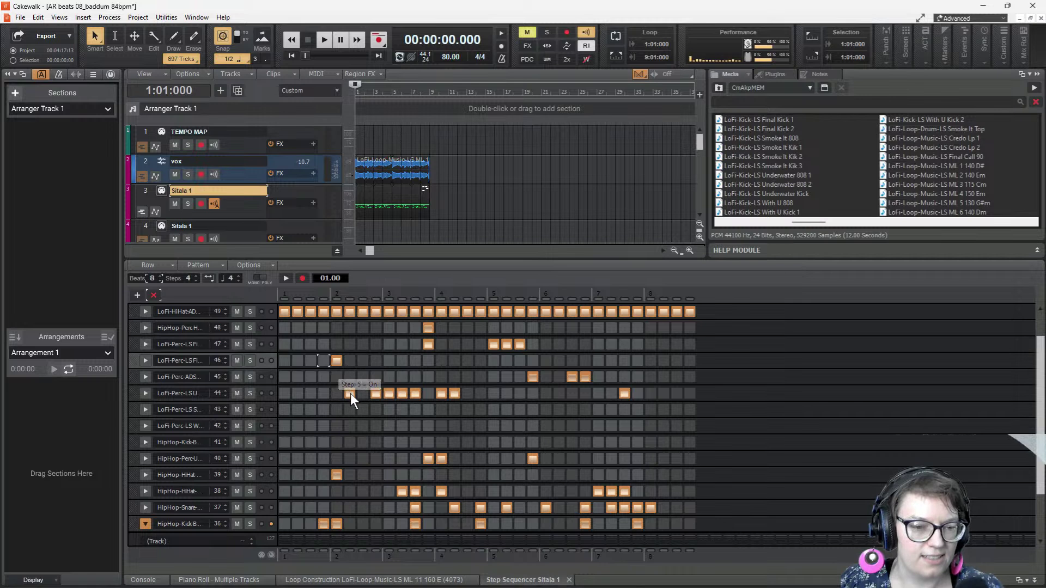
- Clear the row 39 hit at step 5 and the row 44 hits at steps 8 to 11, playing the pattern after each change
{"action": "left_click", "coordinate": [324, 475]}
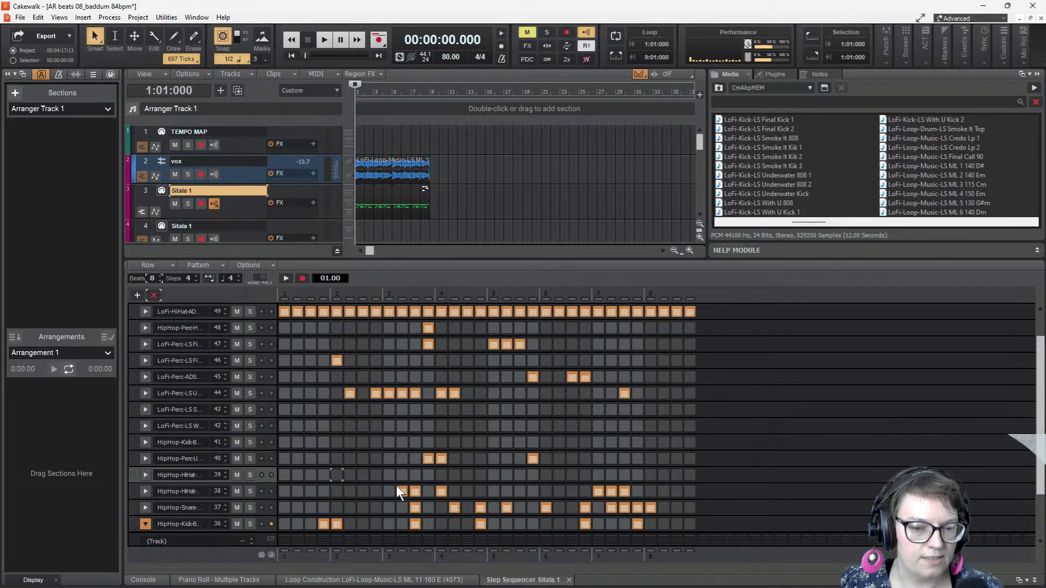
{"action": "key", "text": "space"}
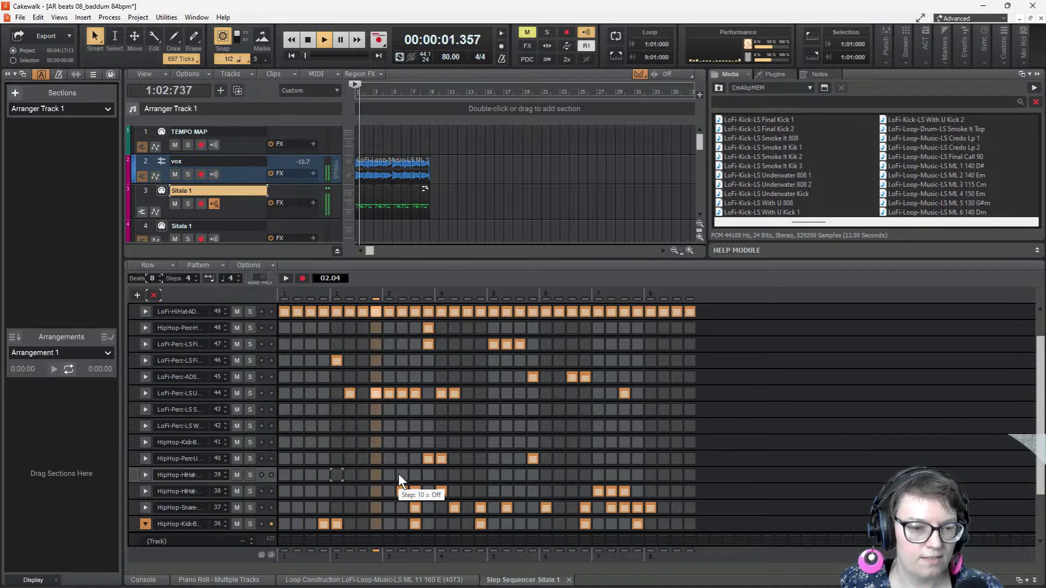
{"action": "key", "text": "space"}
{"action": "left_click_drag", "start_coordinate": [376, 392], "coordinate": [415, 393]}
{"action": "key", "text": "space"}
{"action": "key", "text": "space"}
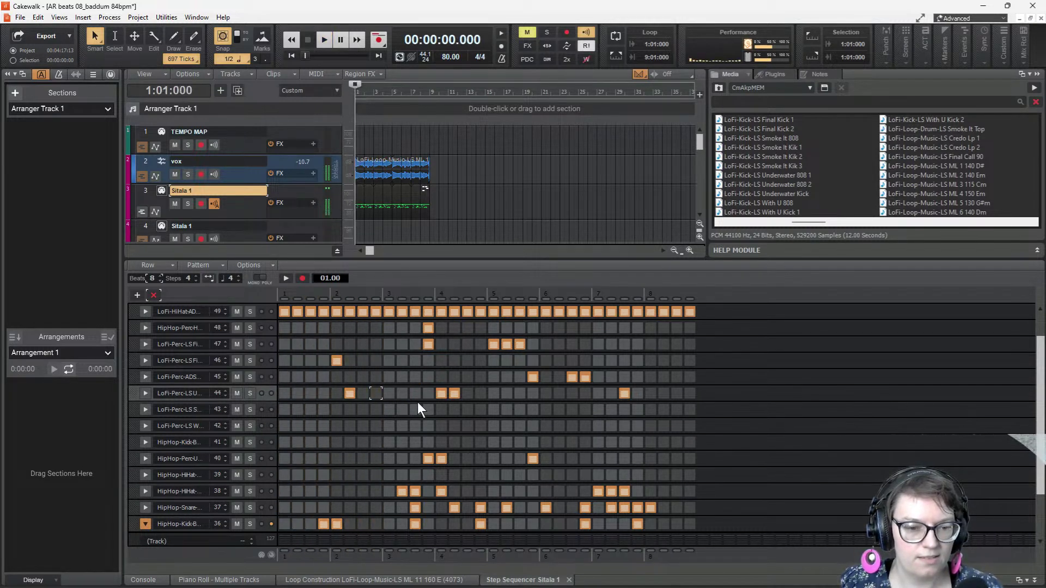
- Add a HipHop-HiHat hit at step 9 in row 38 and play the pattern
{"action": "left_click", "coordinate": [388, 491]}
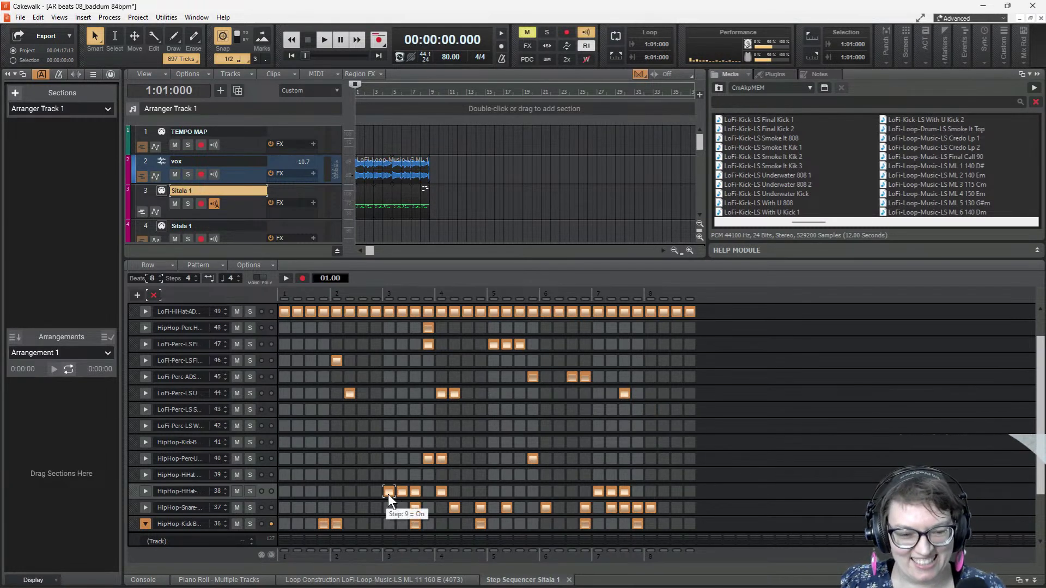
{"action": "key", "text": "space"}
{"action": "key", "text": "space"}
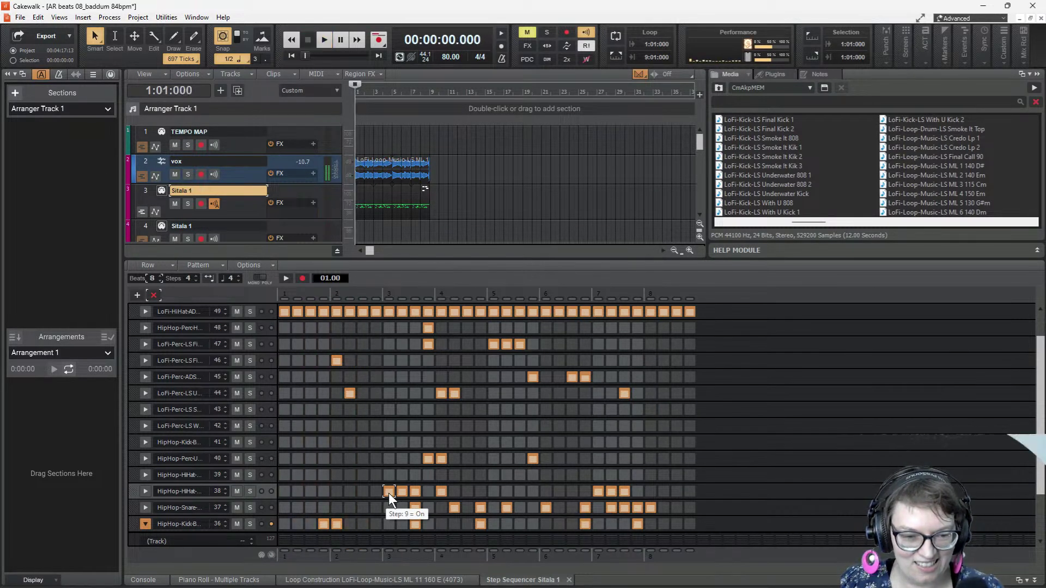
{"action": "key", "text": "space"}
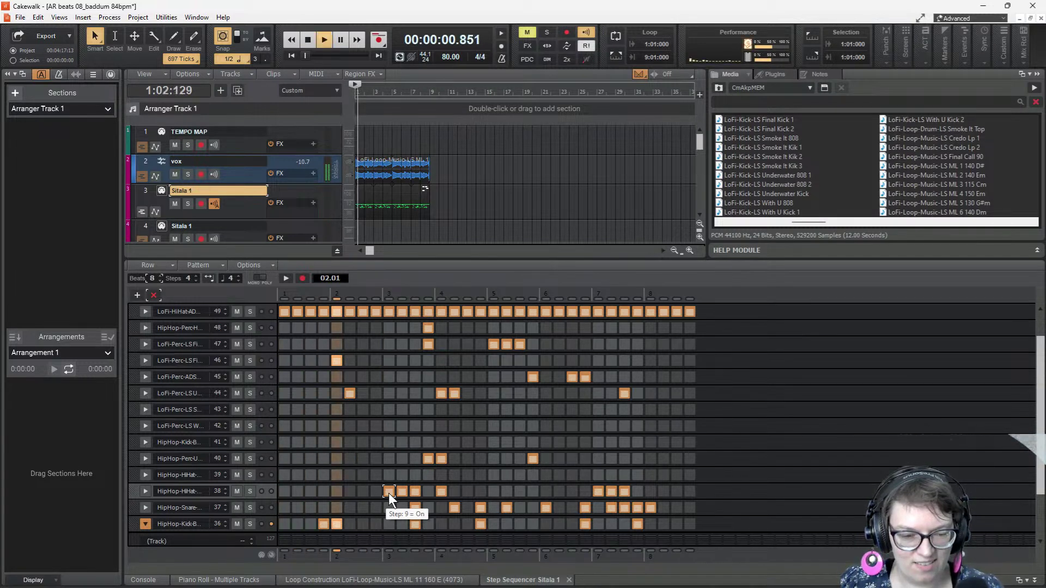
{"action": "key", "text": "space"}
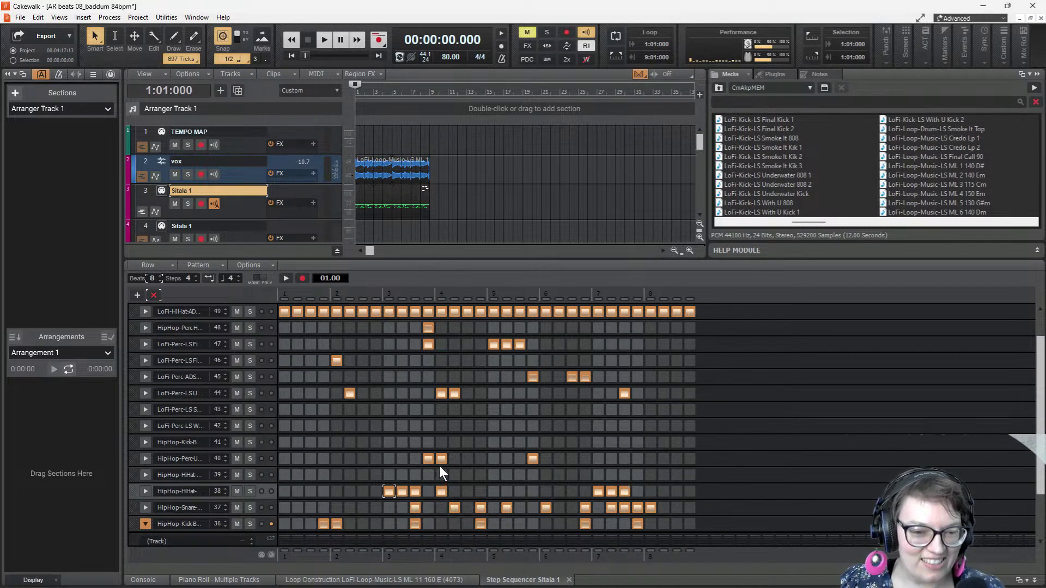
- Clear every hit from the LoFi-Perc row 47 and play the pattern
{"action": "left_click", "coordinate": [438, 388]}
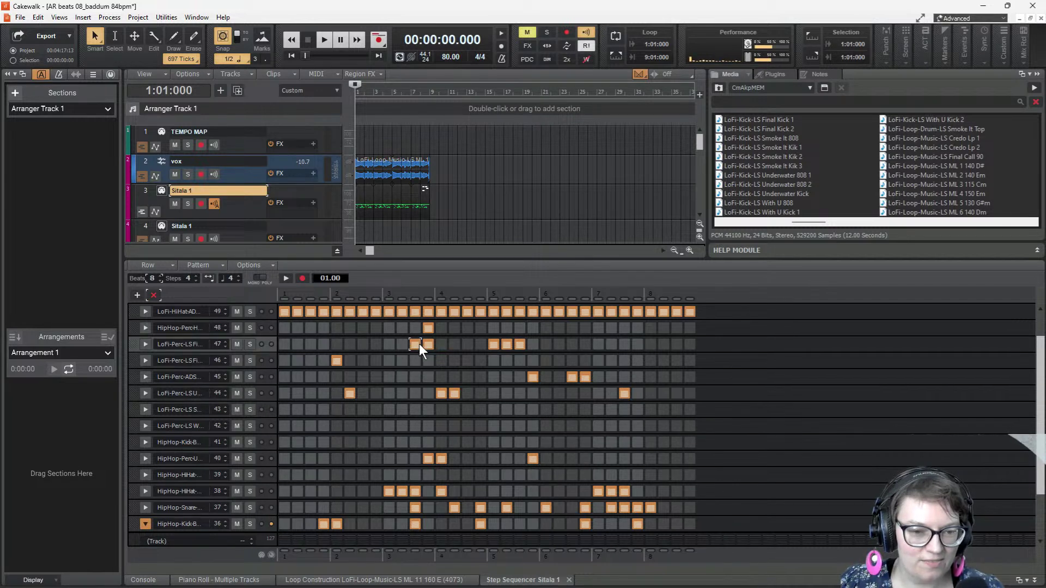
{"action": "left_click", "coordinate": [521, 346]}
{"action": "left_click", "coordinate": [494, 344]}
{"action": "key", "text": "space"}
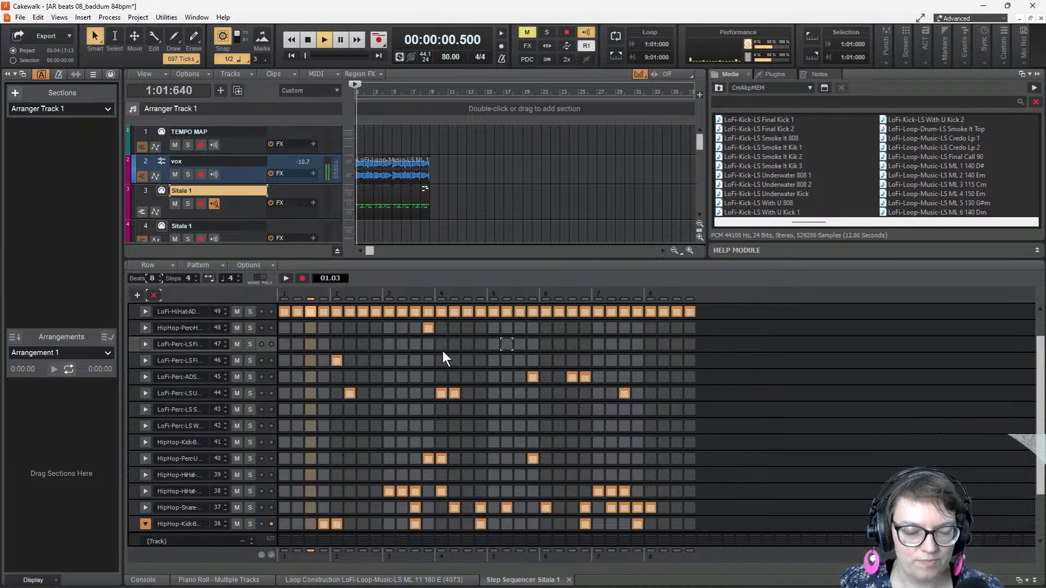
{"action": "key", "text": "space"}
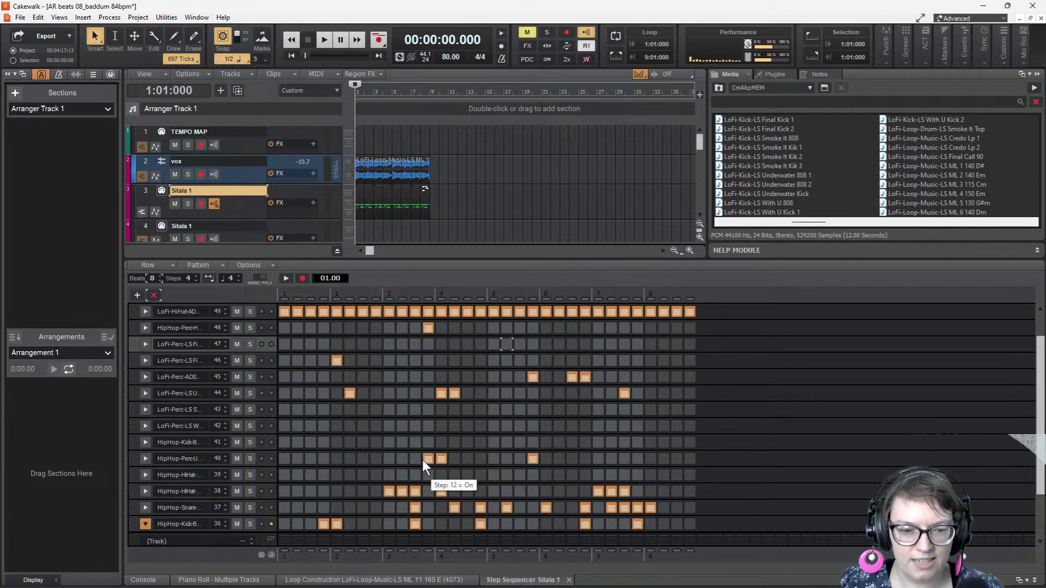
- Try a hit at step 11 in the HipHop-Perc row 40, remove it and play the pattern
{"action": "left_click", "coordinate": [416, 458]}
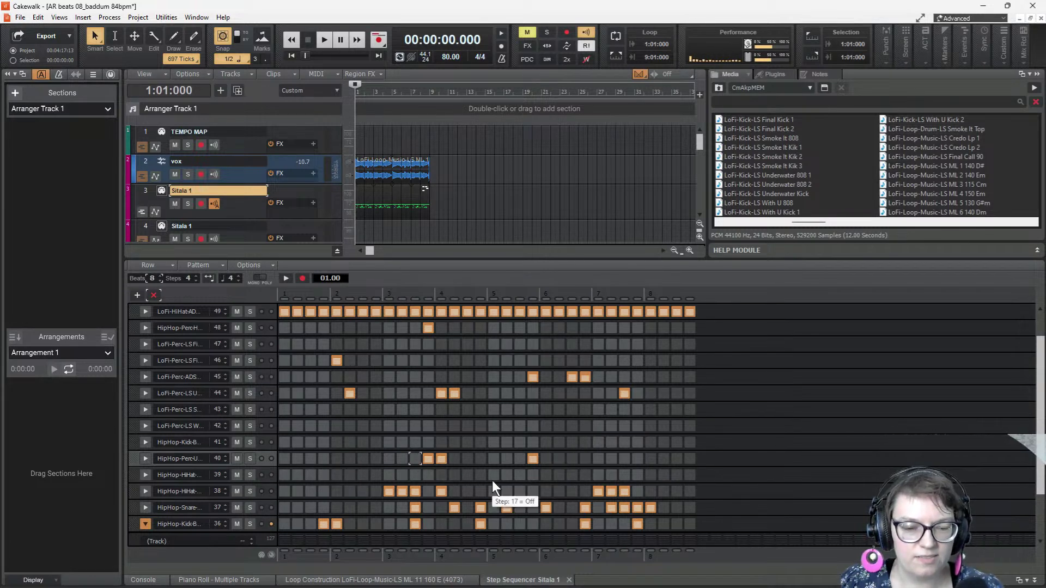
{"action": "key", "text": "space"}
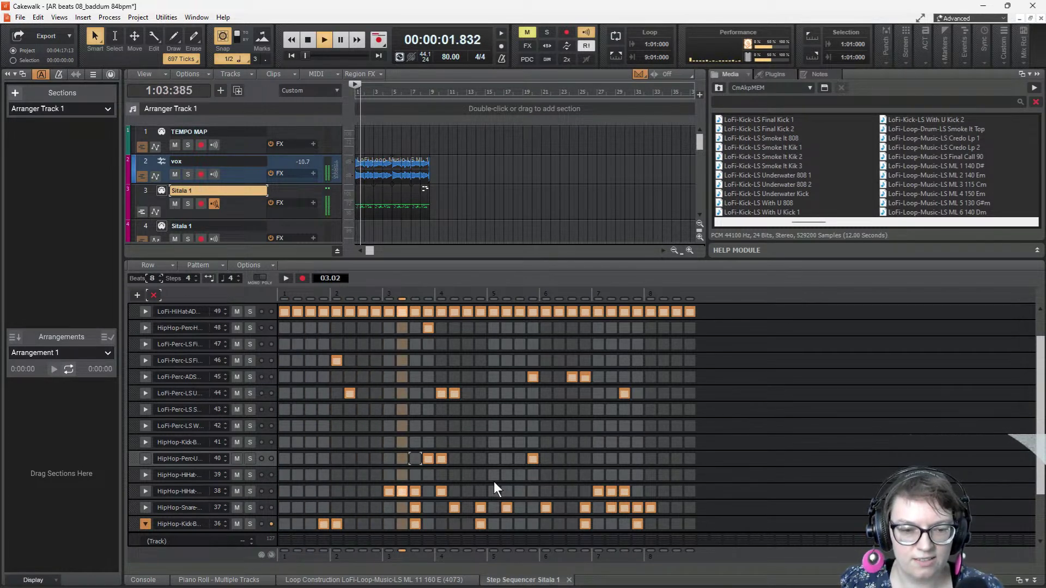
{"action": "key", "text": "space"}
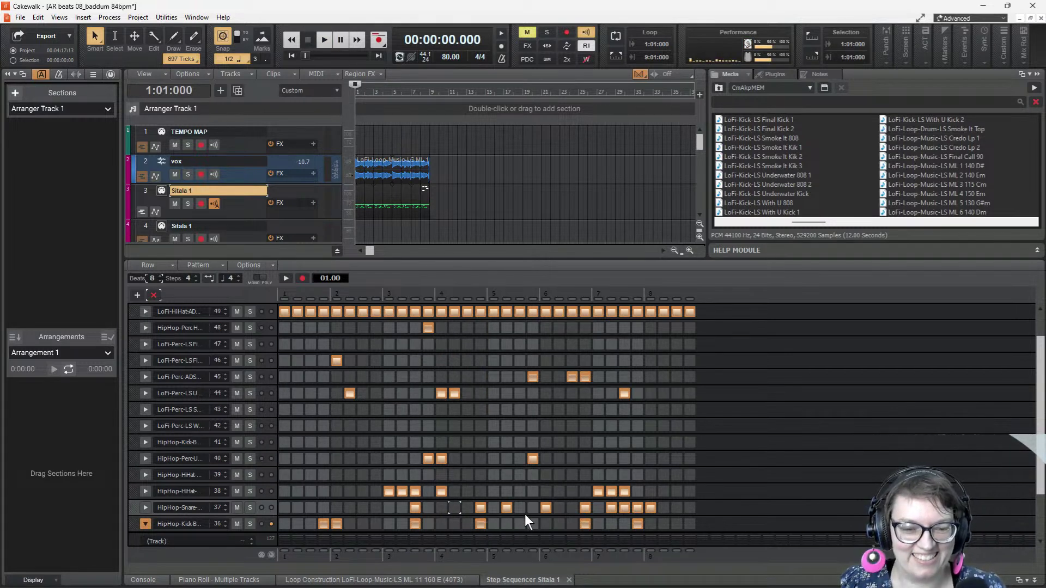
- Remove the HipHop-Snare row 37 hits at steps 14 and 18 and play the pattern
{"action": "left_click", "coordinate": [506, 508]}
{"action": "key", "text": "space"}
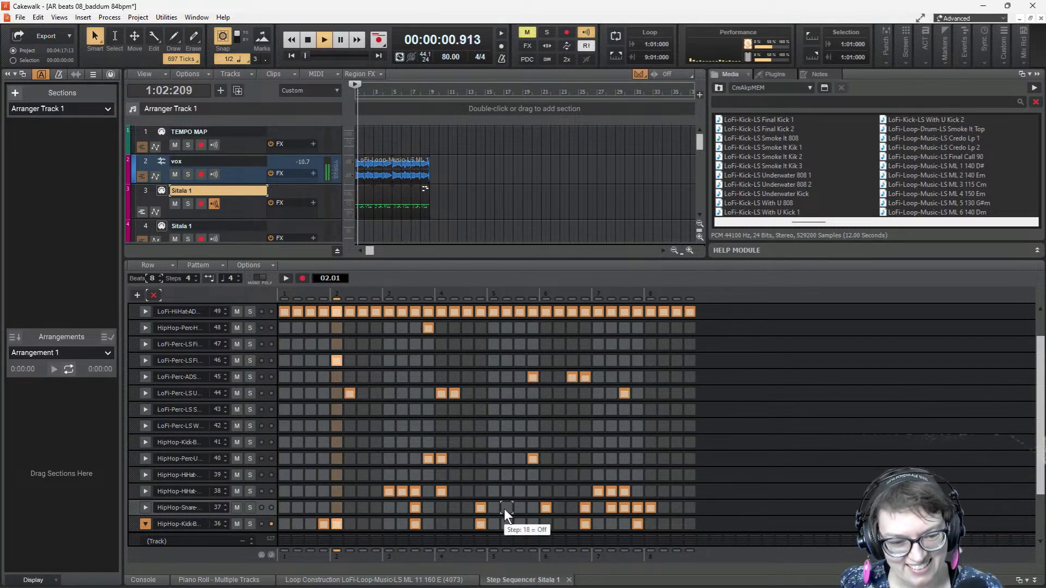
{"action": "key", "text": "space"}
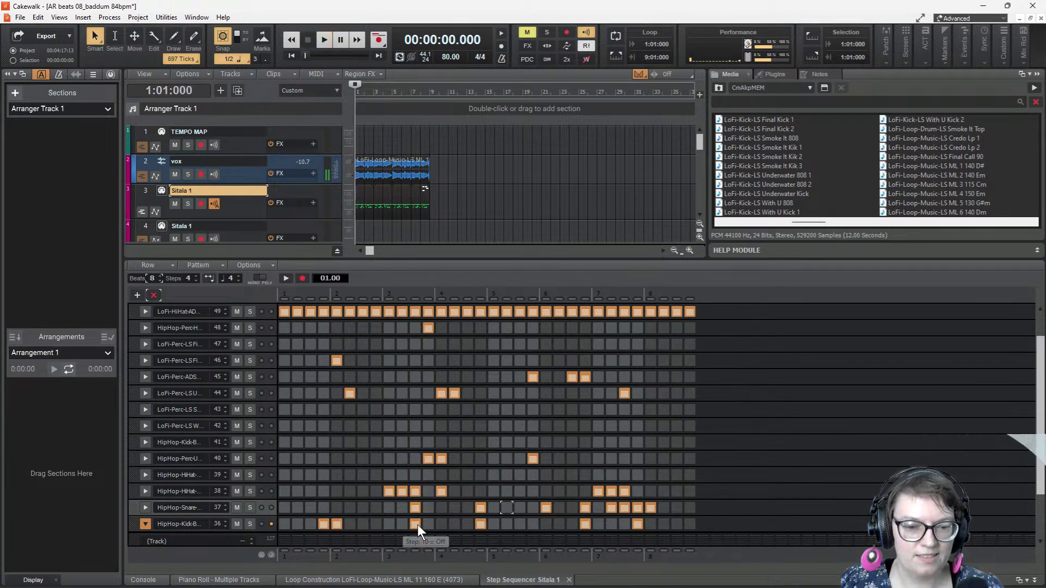
- Add kick hits at steps 12 and 13 in row 36 and play the pattern
{"action": "left_click", "coordinate": [441, 524]}
{"action": "left_click", "coordinate": [429, 525]}
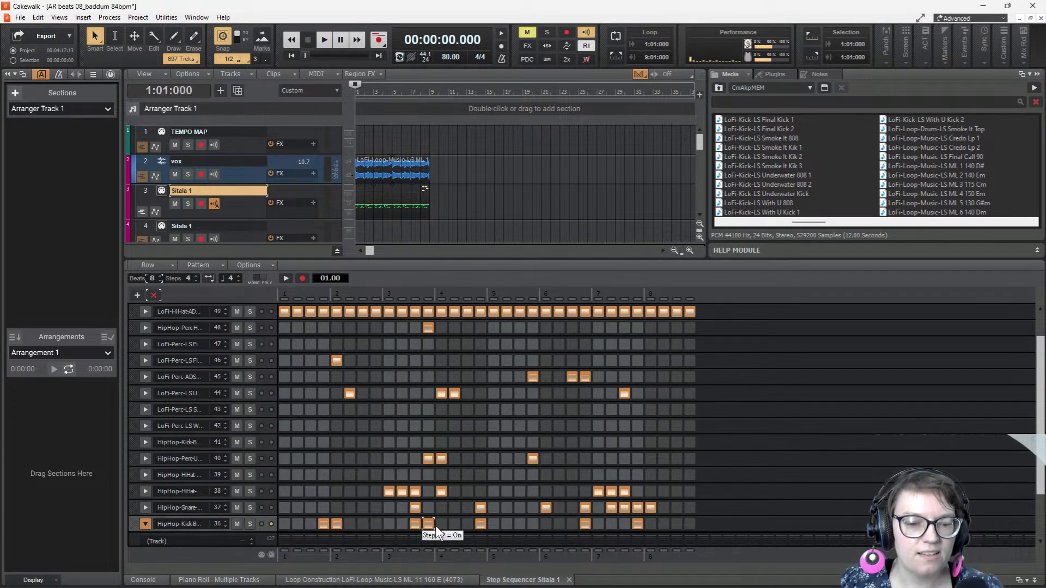
{"action": "key", "text": "space"}
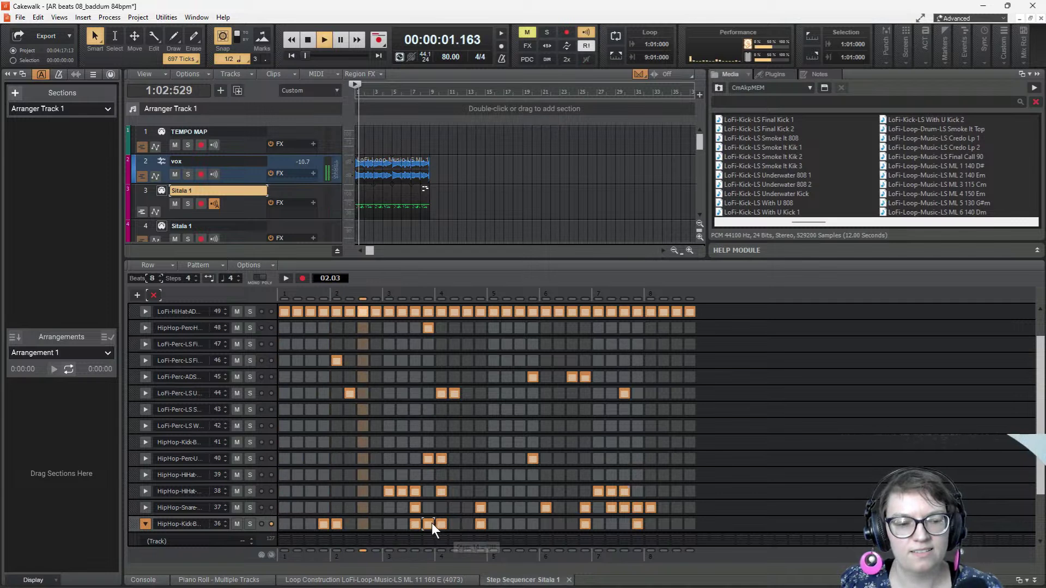
{"action": "key", "text": "space"}
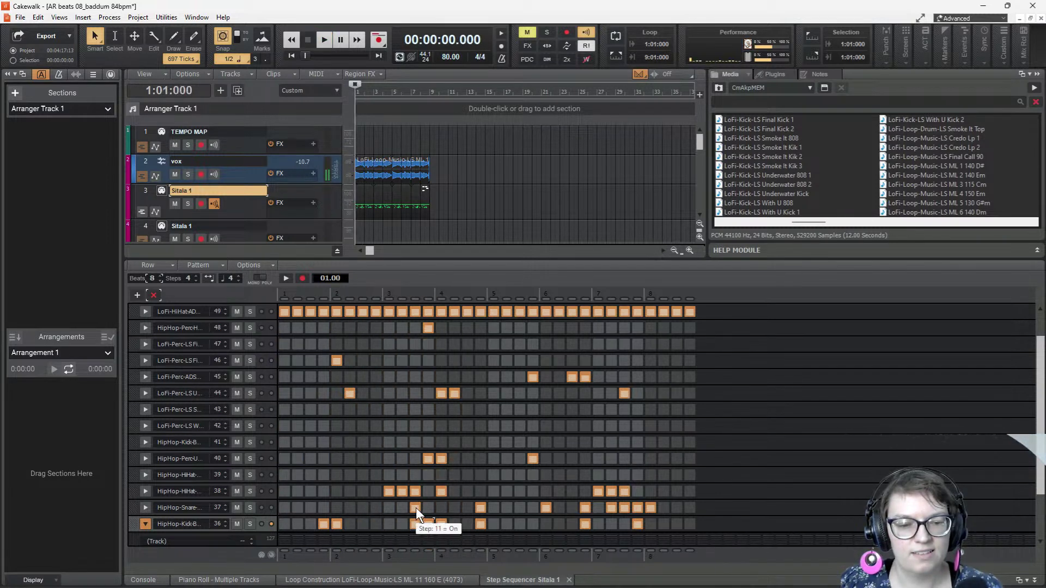
- Clear all remaining HipHop-Snare hits from row 37, starting with step 11, and play the pattern several times
{"action": "left_click", "coordinate": [415, 508]}
{"action": "key", "text": "space"}
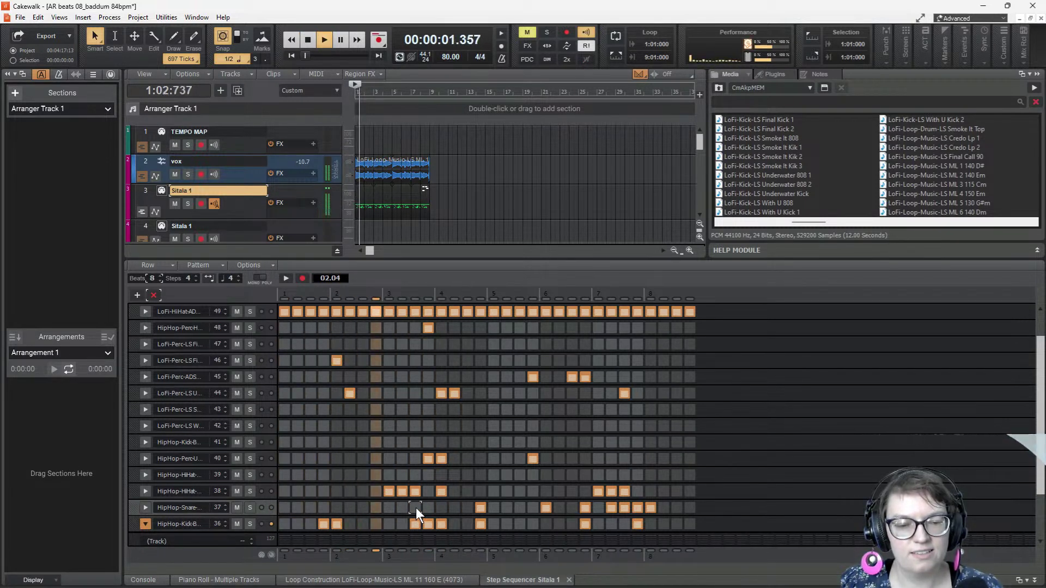
{"action": "key", "text": "space"}
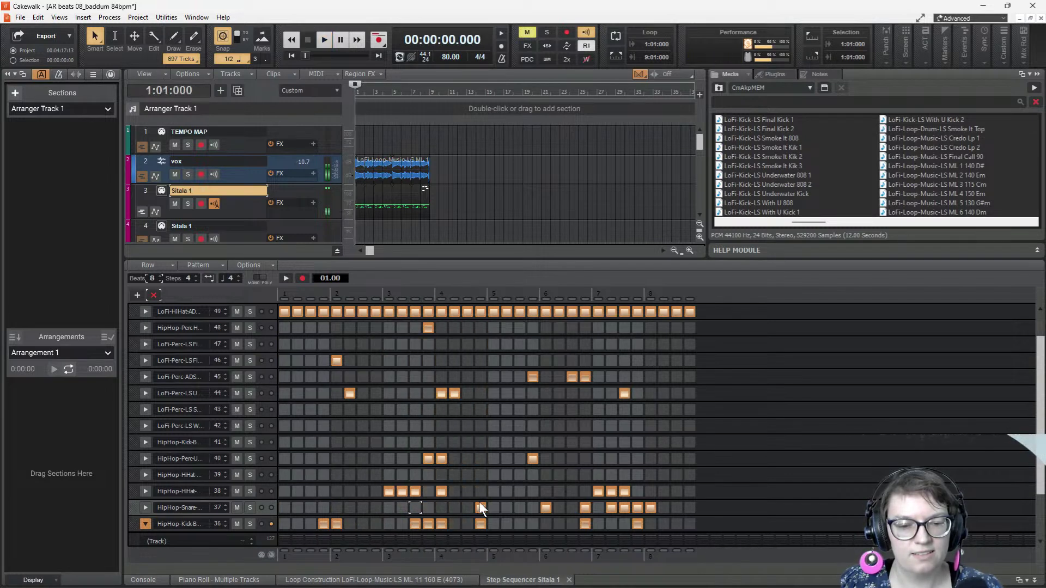
{"action": "left_click", "coordinate": [480, 509]}
{"action": "left_click", "coordinate": [550, 508]}
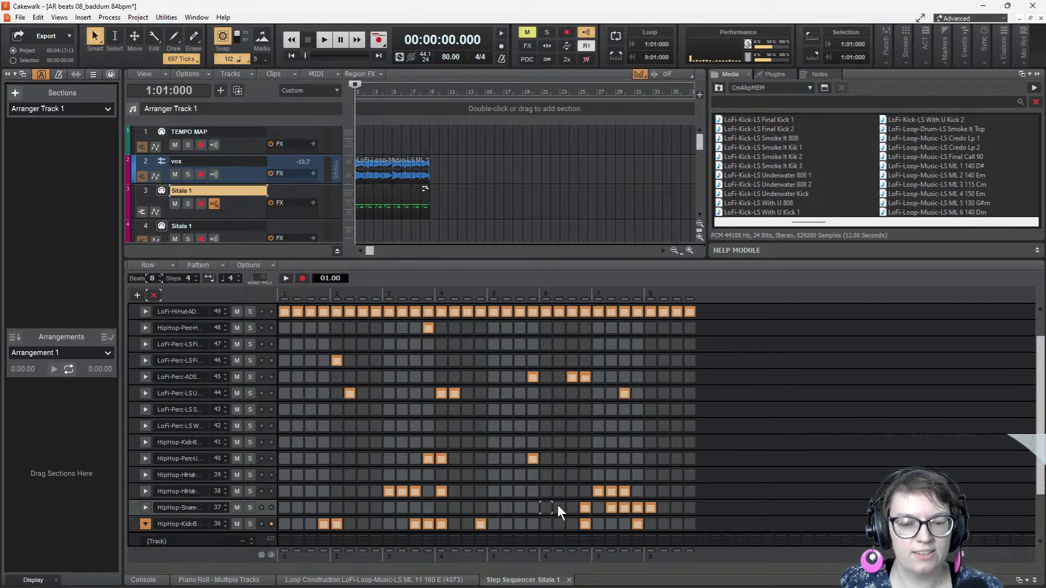
{"action": "left_click", "coordinate": [636, 507]}
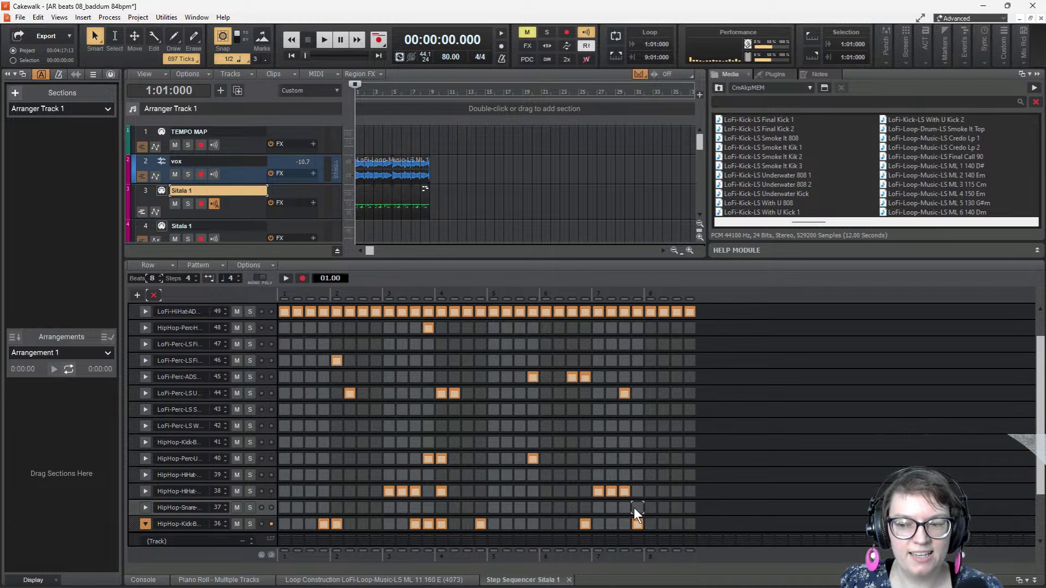
{"action": "key", "text": "space"}
{"action": "key", "text": "space"}
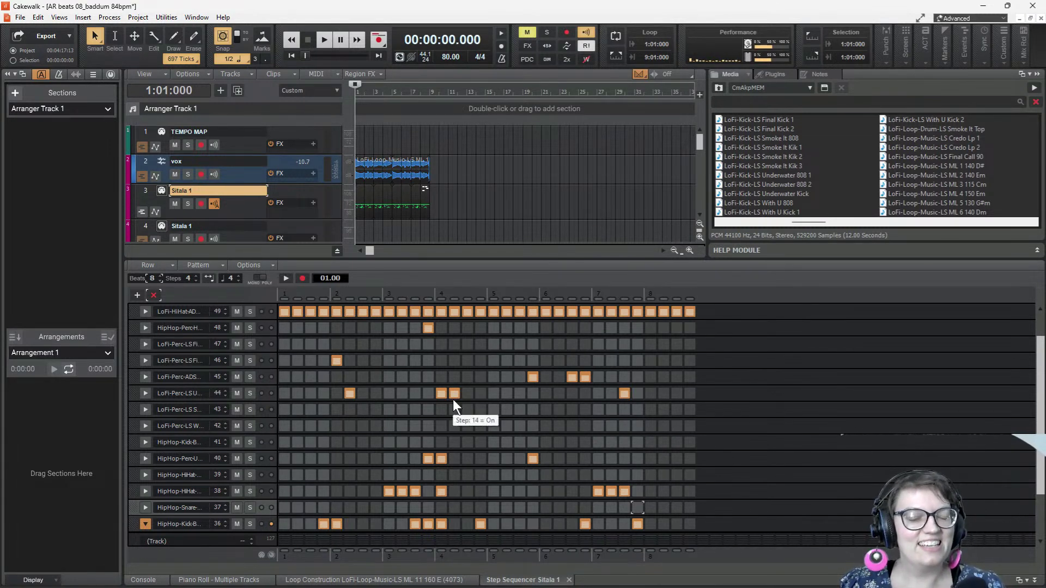
{"action": "key", "text": "space"}
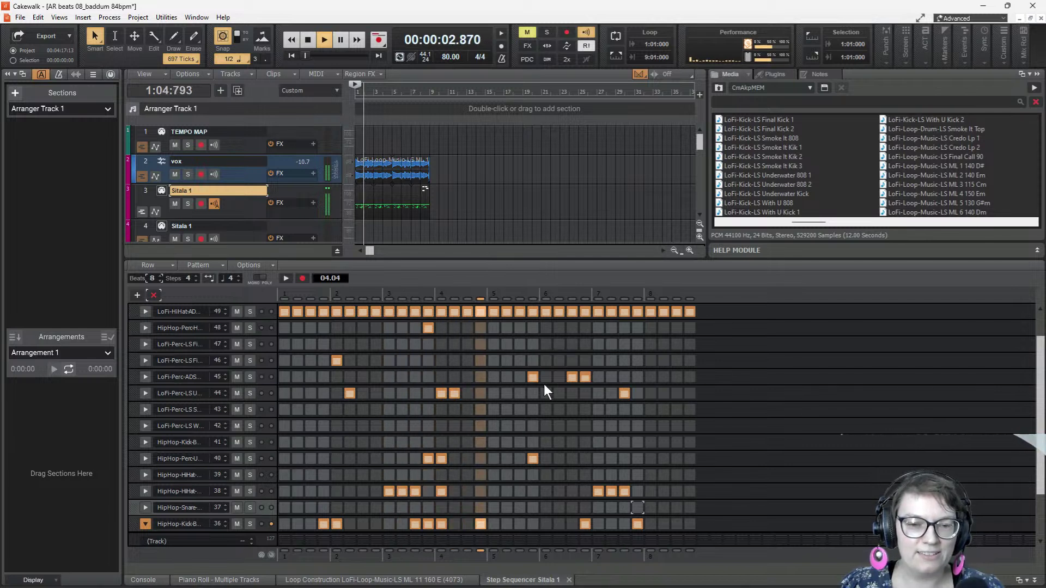
{"action": "key", "text": "space"}
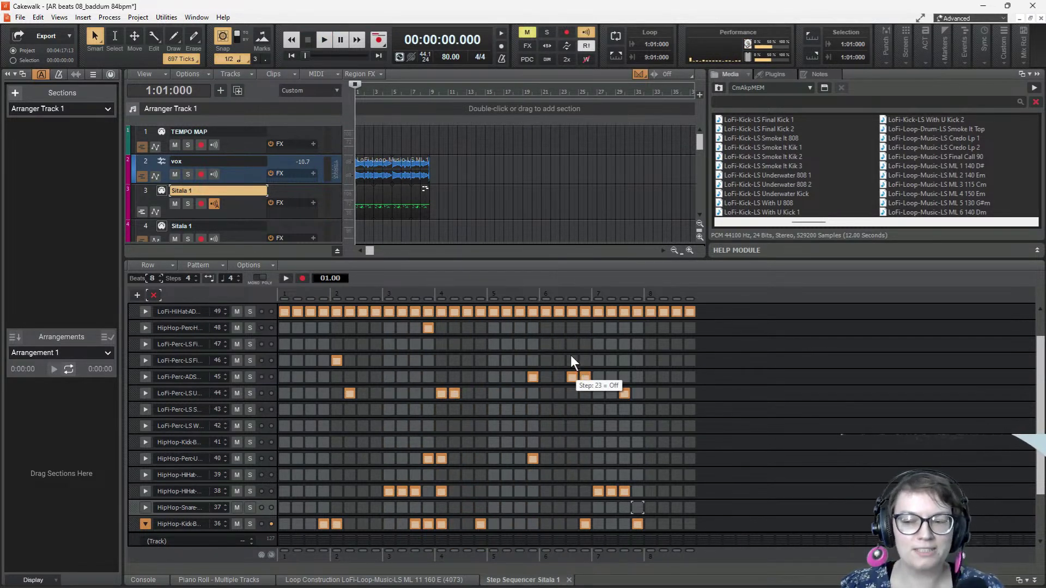
{"action": "key", "text": "space"}
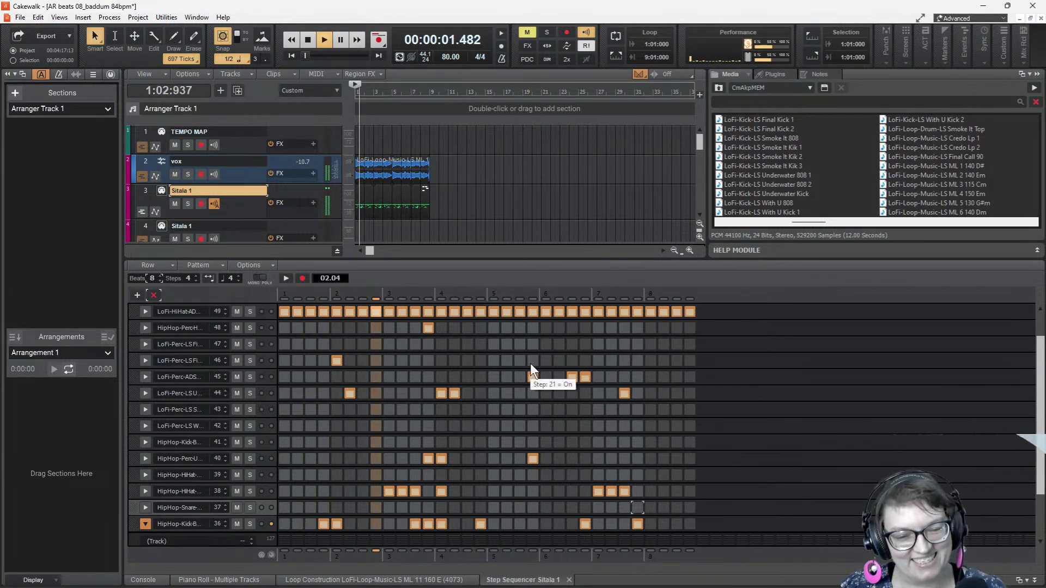
{"action": "key", "text": "space"}
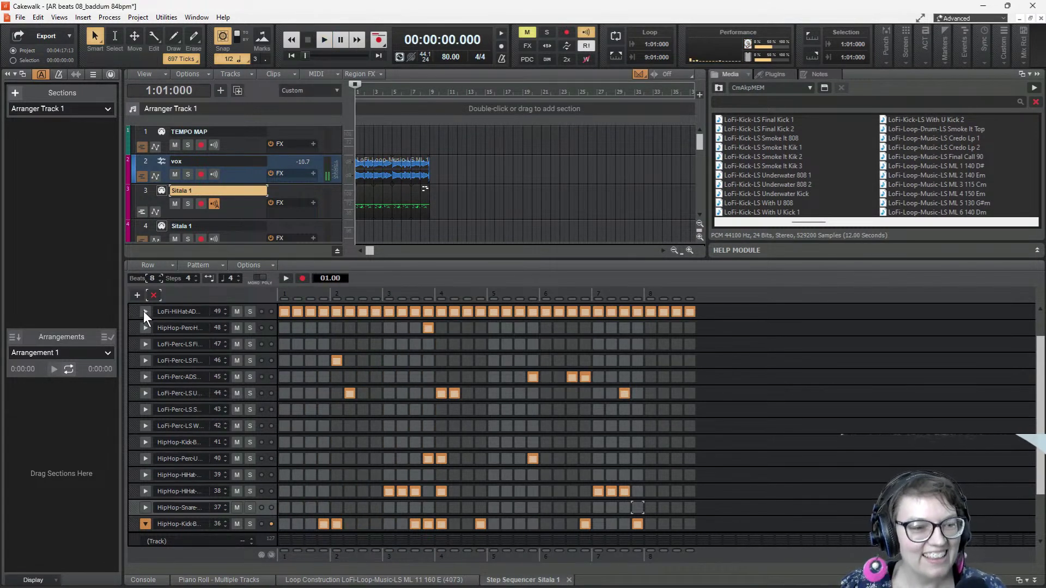
- Expand the LoFi-HiHat row 49 and draw velocities falling from near 127 over each of steps 1–4, 5–8 and 9–12, playing the pattern
{"action": "left_click", "coordinate": [144, 311]}
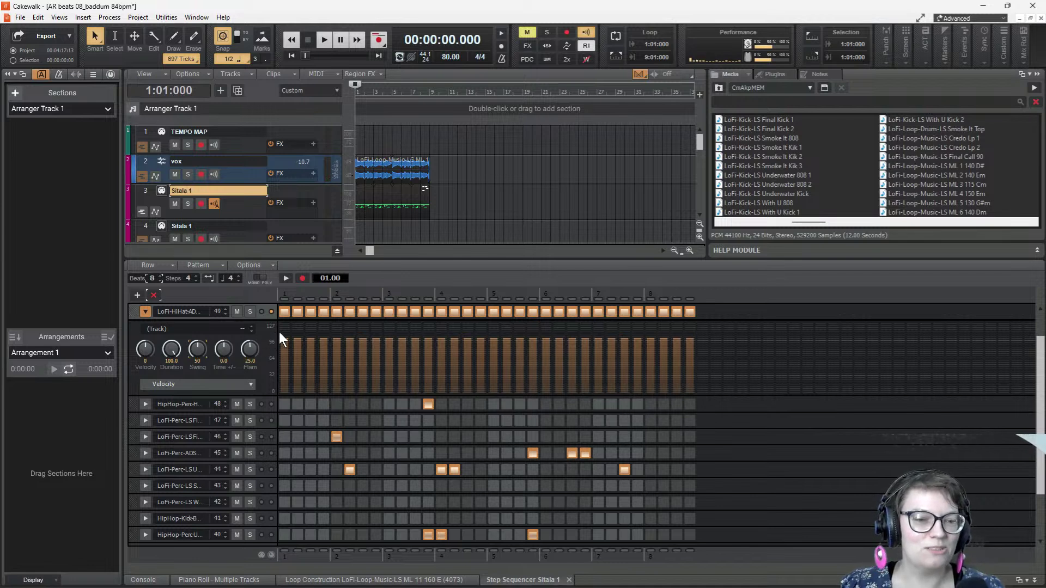
{"action": "mouse_move", "coordinate": [284, 326]}
{"action": "left_mouse_down"}
{"action": "mouse_move", "coordinate": [327, 362]}
{"action": "mouse_move", "coordinate": [345, 334]}
{"action": "mouse_move", "coordinate": [376, 364]}
{"action": "left_mouse_up"}
{"action": "left_click_drag", "start_coordinate": [387, 325], "coordinate": [432, 364]}
{"action": "key", "text": "space"}
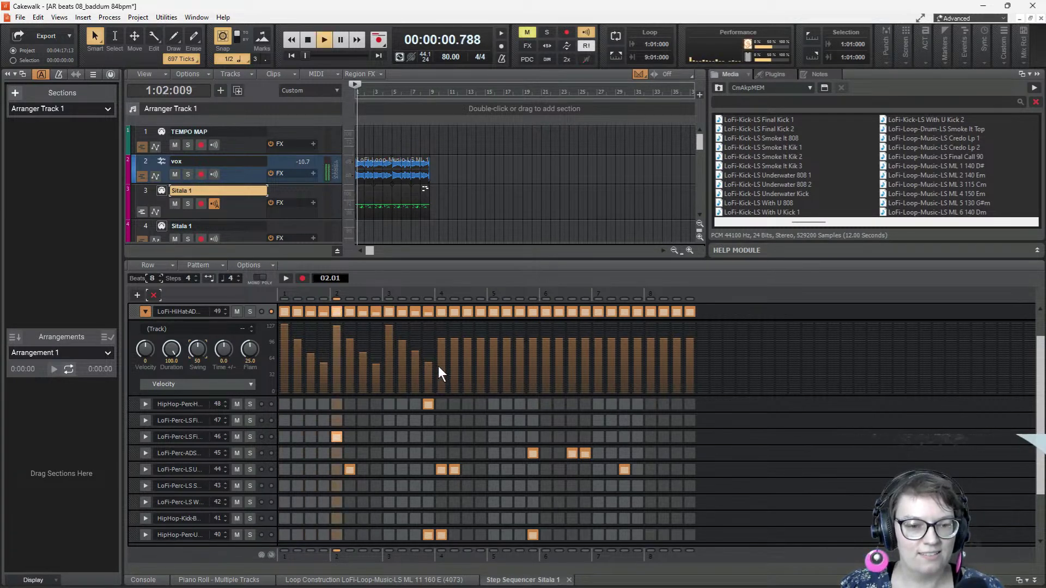
{"action": "key", "text": "space"}
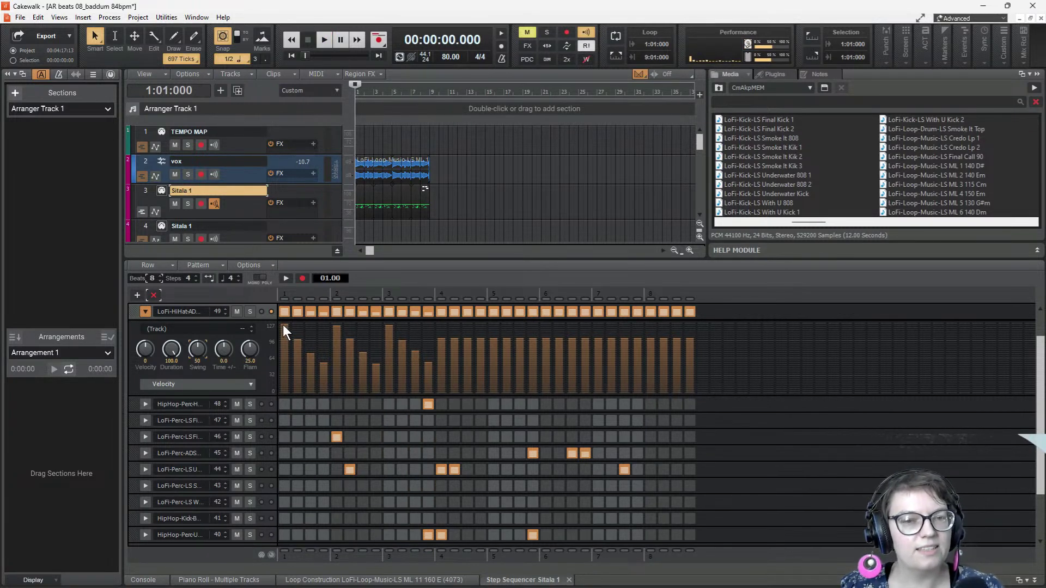
{"action": "key", "text": "space"}
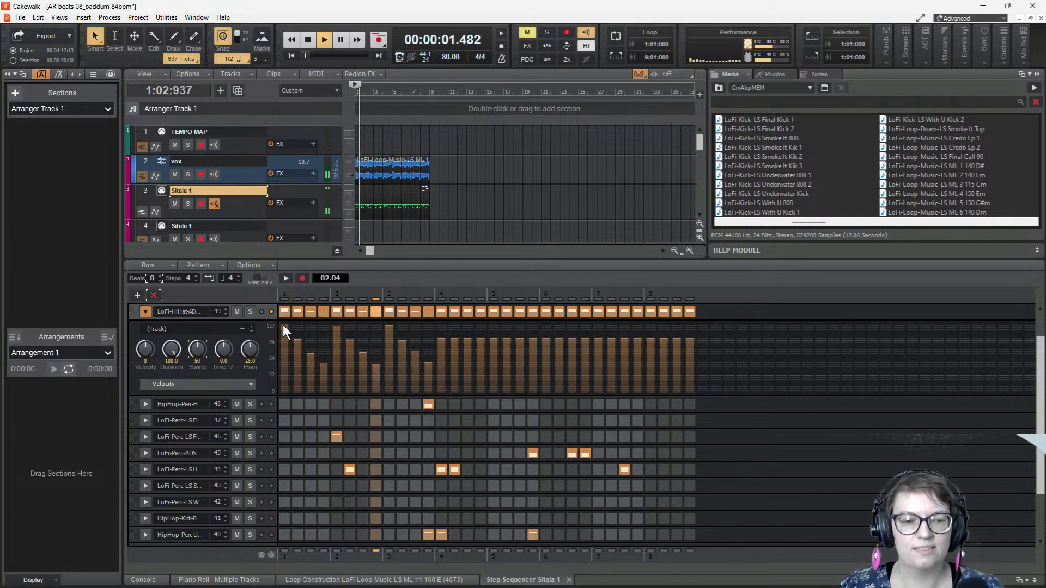
{"action": "key", "text": "space"}
- Redraw the row 49 hi-hat velocities as gradual falls across steps 1 to 8 and steps 10 to 17, playing the pattern after each
{"action": "mouse_move", "coordinate": [283, 325]}
{"action": "left_mouse_down"}
{"action": "mouse_move", "coordinate": [336, 342]}
{"action": "mouse_move", "coordinate": [378, 373]}
{"action": "left_mouse_up"}
{"action": "key", "text": "space"}
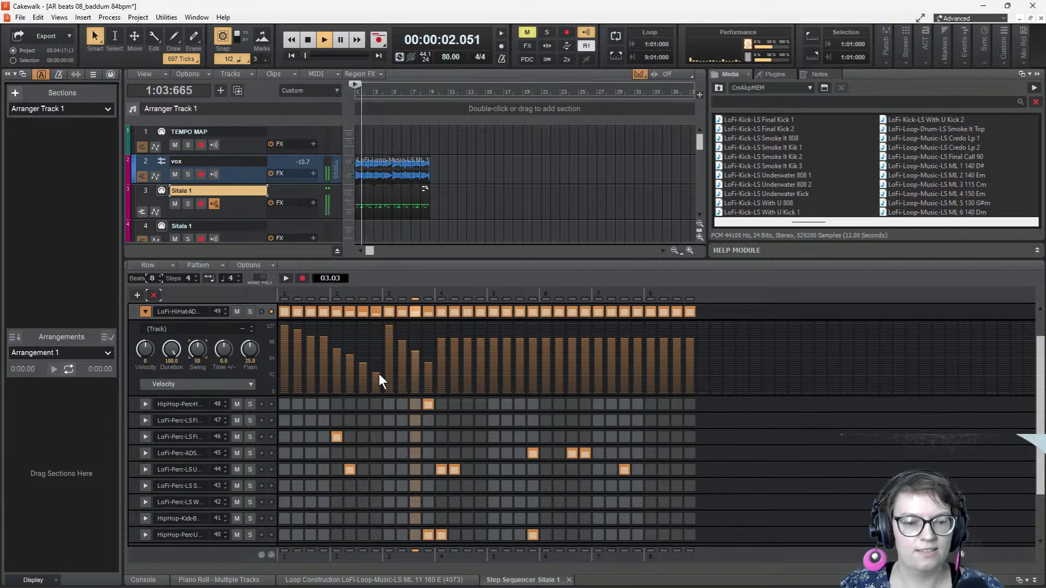
{"action": "key", "text": "space"}
{"action": "mouse_move", "coordinate": [397, 334]}
{"action": "left_mouse_down"}
{"action": "mouse_move", "coordinate": [484, 363]}
{"action": "mouse_move", "coordinate": [493, 381]}
{"action": "left_mouse_up"}
{"action": "key", "text": "space"}
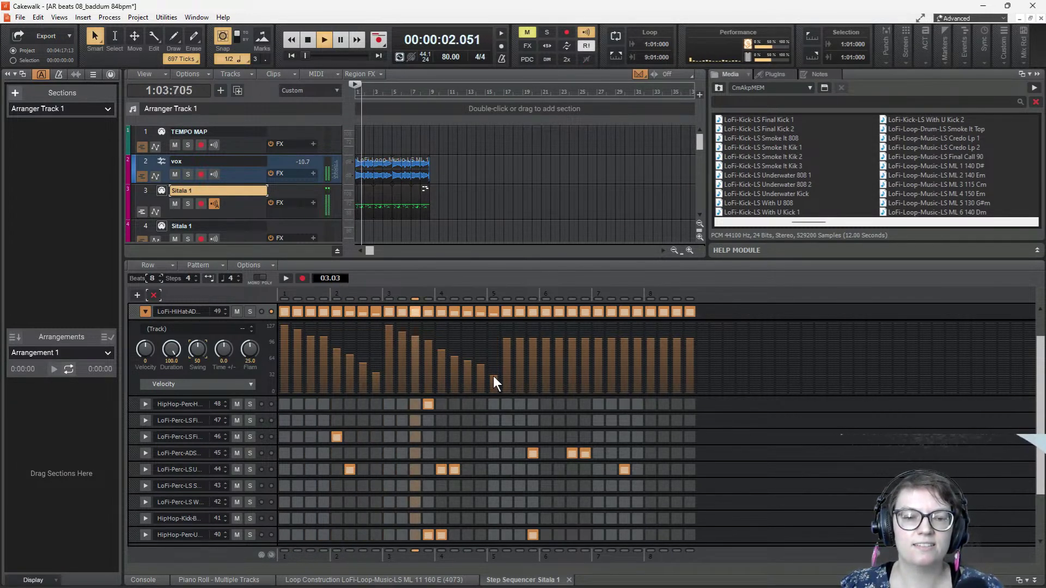
{"action": "key", "text": "space"}
- Redraw the row 49 velocities at steps 14 to 18 as a shorter, higher-starting fall and play the pattern
{"action": "left_click_drag", "start_coordinate": [453, 336], "coordinate": [500, 366]}
{"action": "key", "text": "space"}
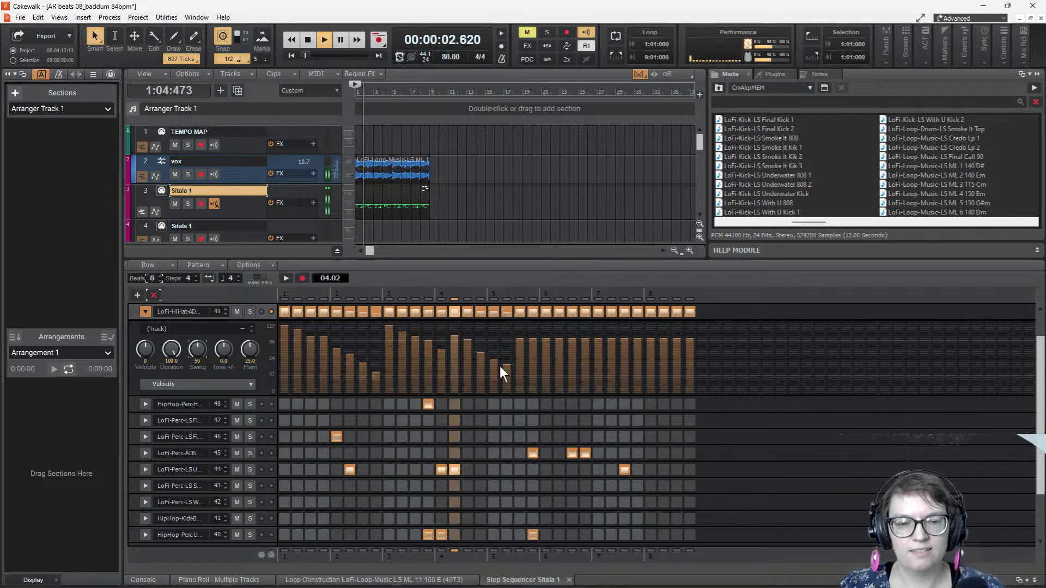
{"action": "key", "text": "space"}
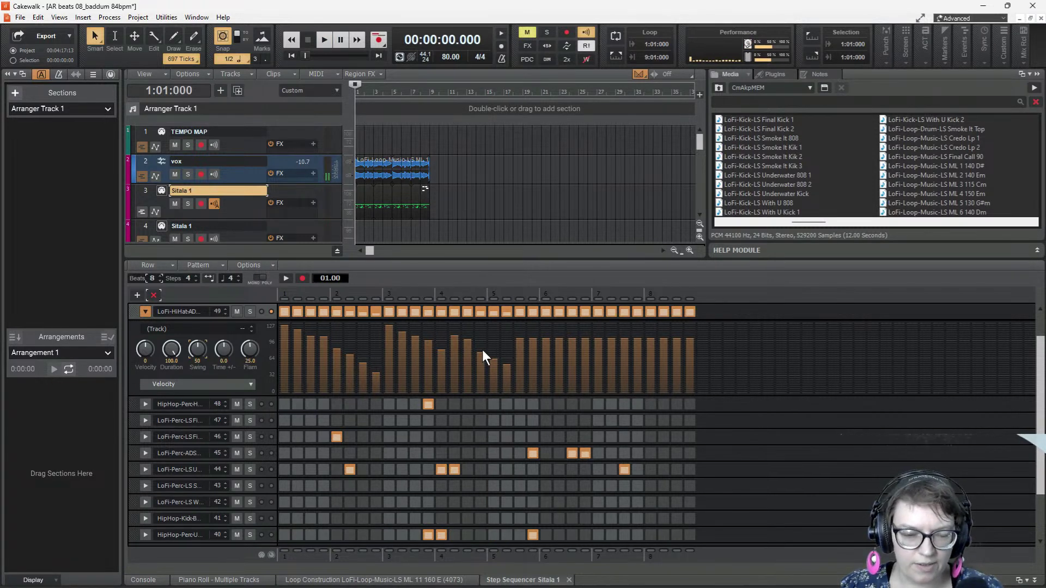
- Redraw the LoFi-HiHat row 49 velocities as falls over steps 14 to 16 and 17 to 24, playing the pattern before and after
{"action": "key", "text": "space"}
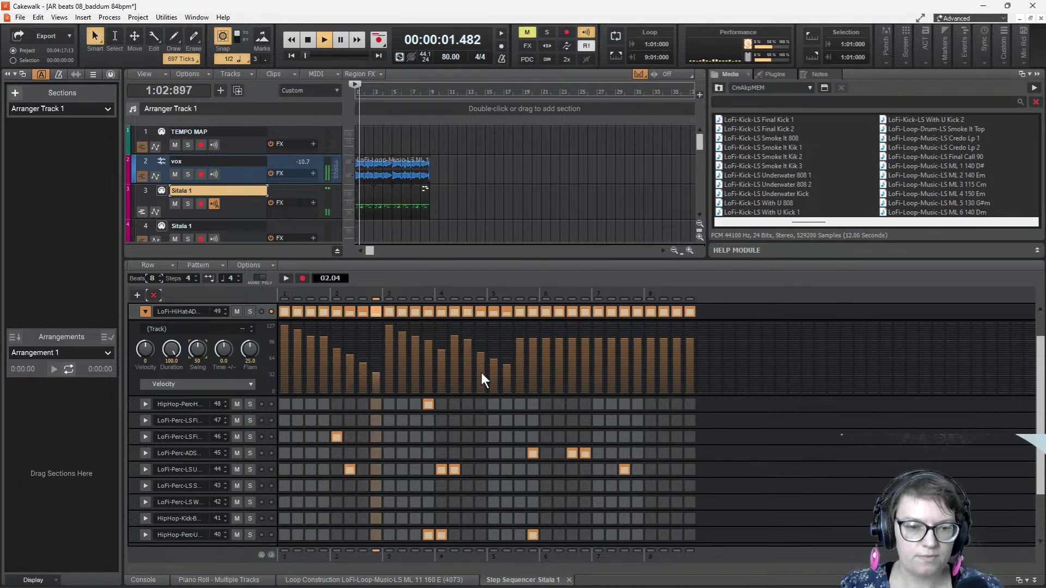
{"action": "key", "text": "space"}
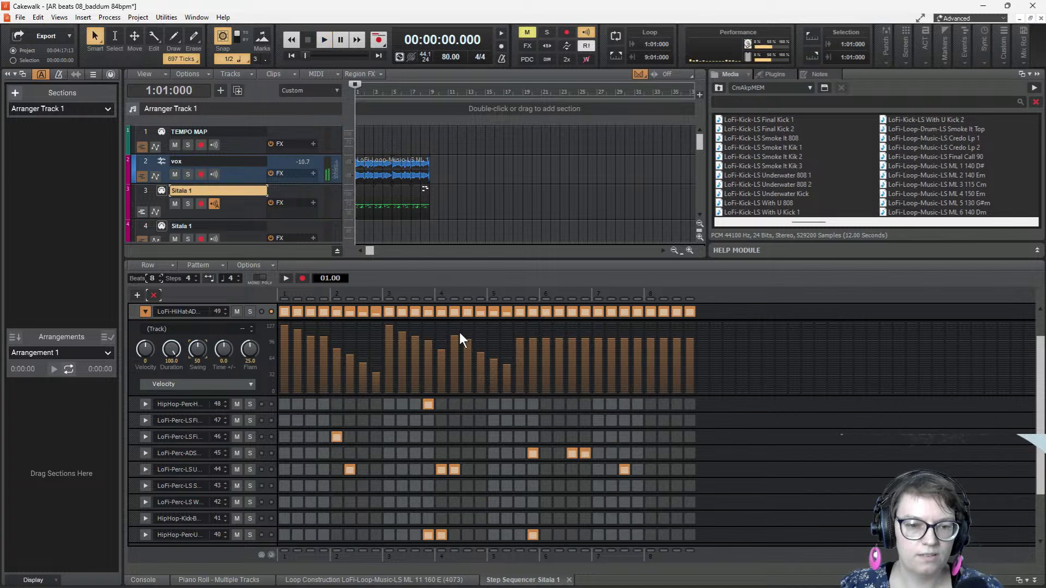
{"action": "mouse_move", "coordinate": [453, 327]}
{"action": "left_mouse_down"}
{"action": "mouse_move", "coordinate": [489, 354]}
{"action": "mouse_move", "coordinate": [497, 330]}
{"action": "mouse_move", "coordinate": [531, 357]}
{"action": "mouse_move", "coordinate": [591, 377]}
{"action": "left_mouse_up"}
{"action": "key", "text": "space"}
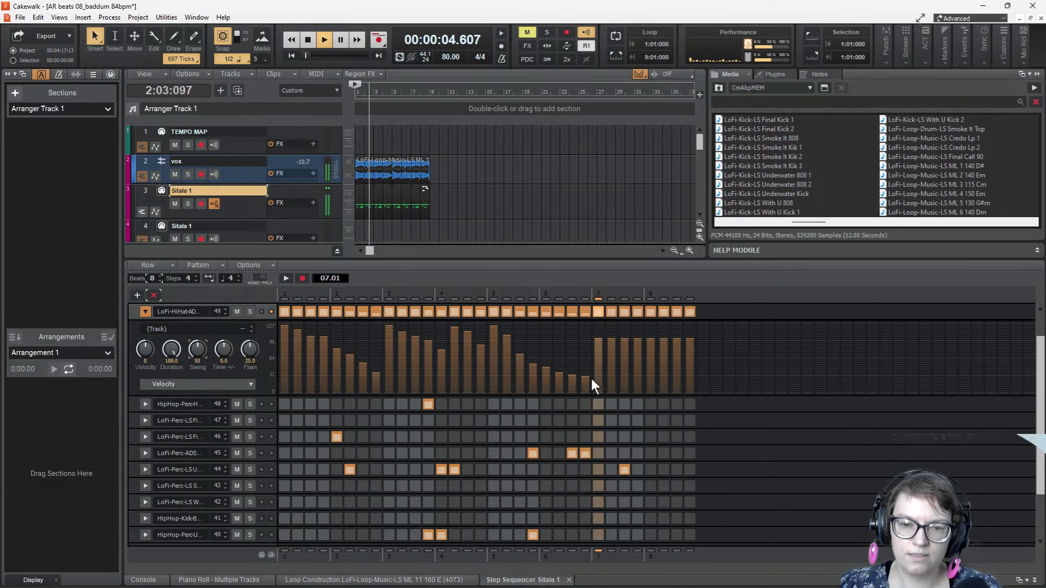
{"action": "key", "text": "space"}
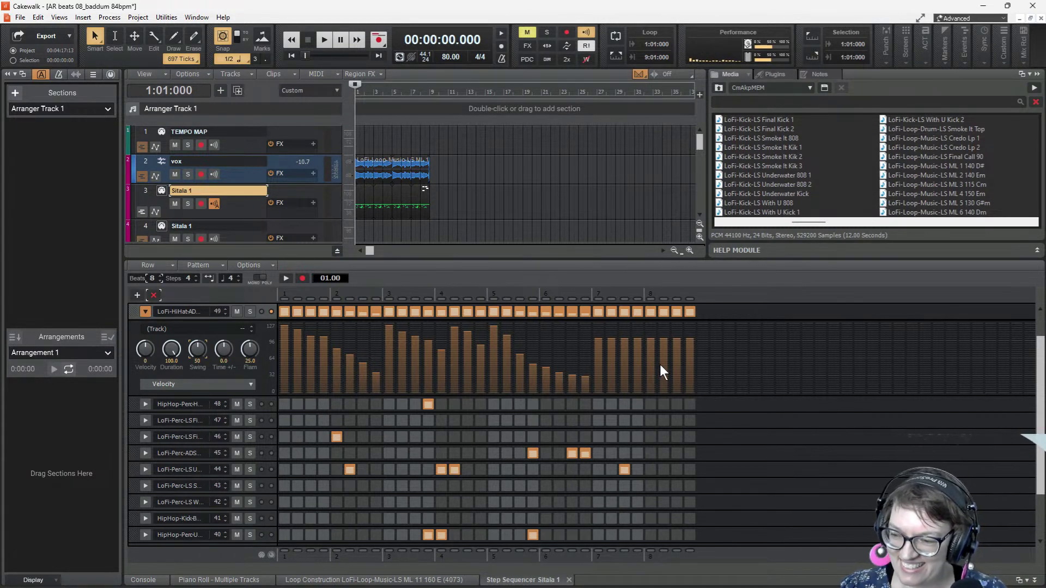
- Draw row 49 velocities falling gradually from near 127 across steps 25 to 31, playing the pattern before and after
{"action": "key", "text": "space"}
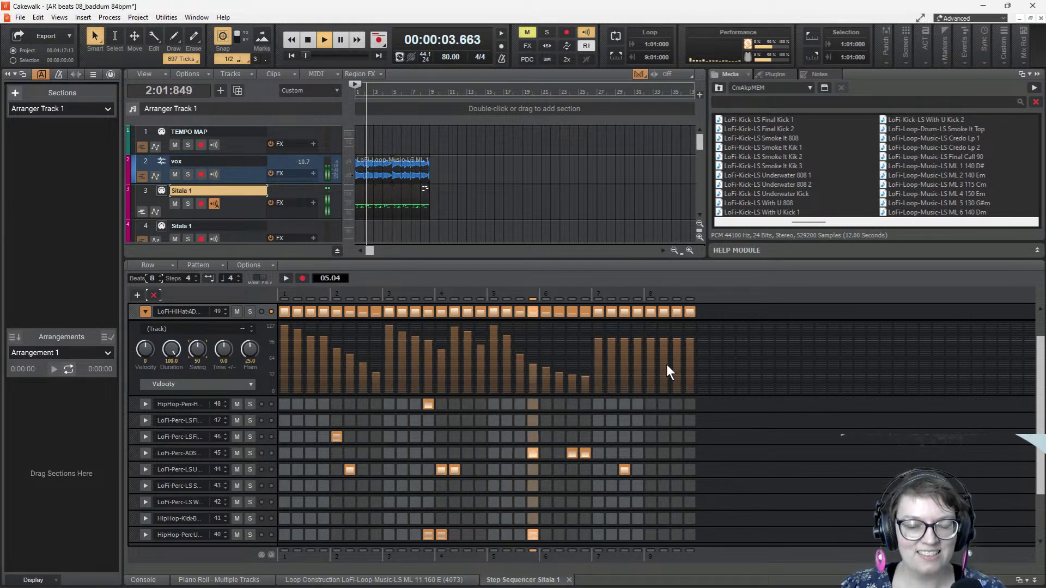
{"action": "key", "text": "space"}
{"action": "mouse_move", "coordinate": [596, 325]}
{"action": "left_mouse_down"}
{"action": "mouse_move", "coordinate": [670, 355]}
{"action": "mouse_move", "coordinate": [671, 365]}
{"action": "left_mouse_up"}
{"action": "scroll", "coordinate": [671, 365], "scroll_direction": "down", "scroll_amount": 1}
{"action": "key", "text": "space"}
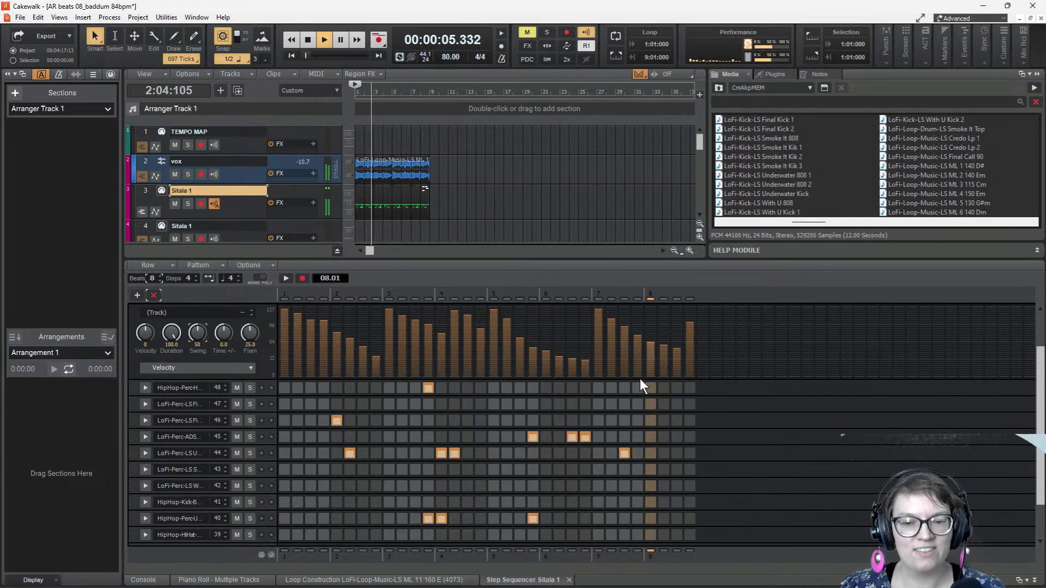
{"action": "key", "text": "space"}
- Draw a second high-starting velocity fall over row 49 steps 30 to 32, play it, and raise step 30 to near 127
{"action": "left_click_drag", "start_coordinate": [663, 314], "coordinate": [690, 329]}
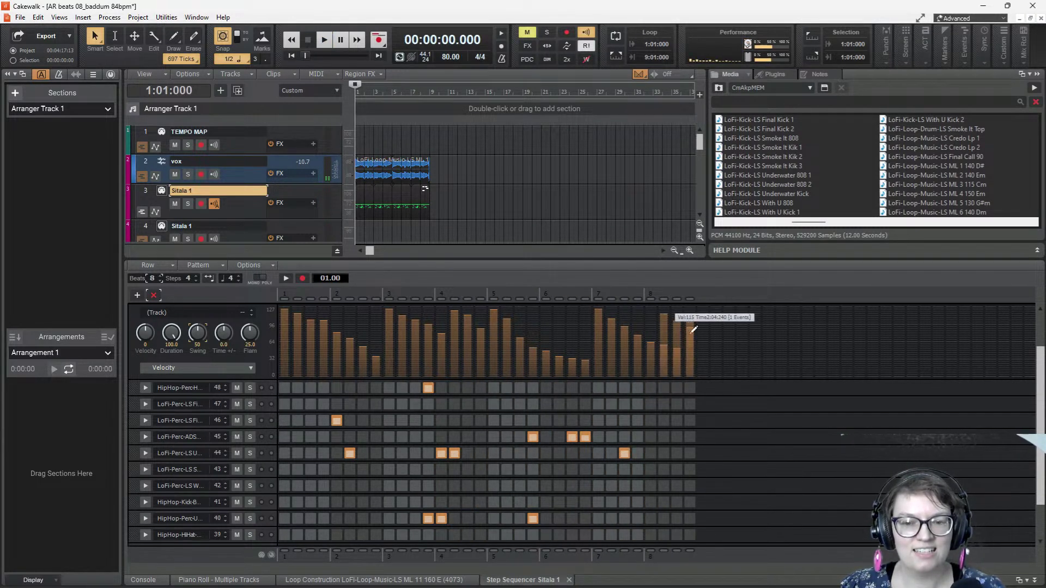
{"action": "key", "text": "space"}
{"action": "scroll", "coordinate": [702, 337], "scroll_direction": "up", "scroll_amount": 1}
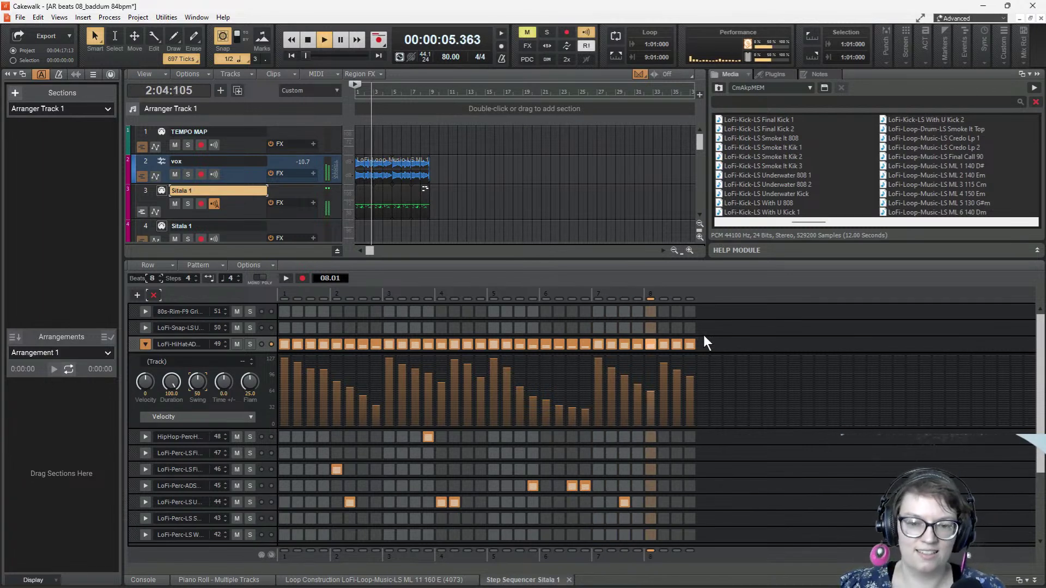
{"action": "key", "text": "space"}
{"action": "left_click", "coordinate": [663, 356]}
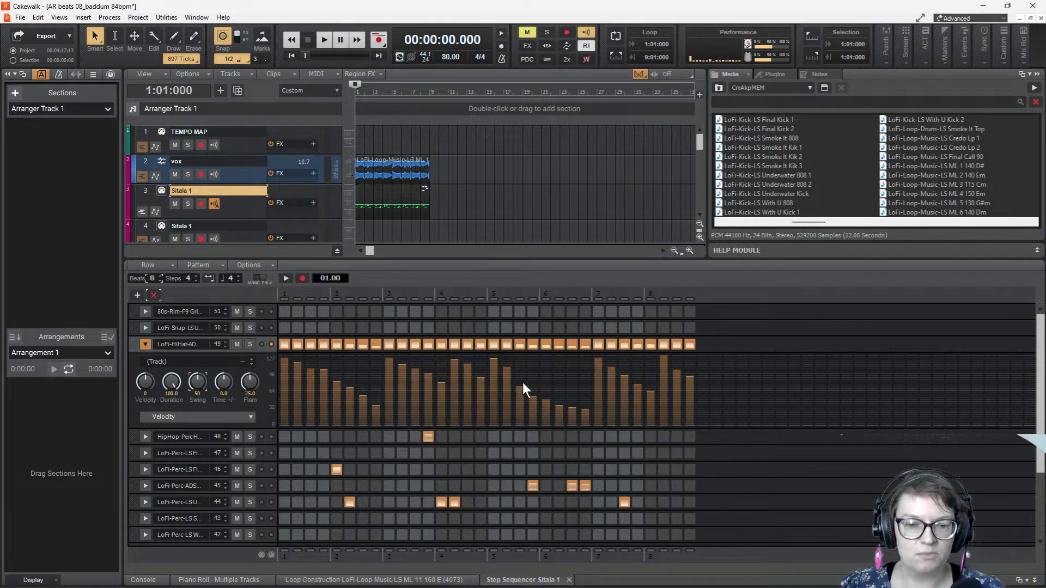
- Reshape the row 49 velocities at steps 19 to 24 into a steadier fall and play the pattern
{"action": "left_click_drag", "start_coordinate": [516, 380], "coordinate": [585, 415]}
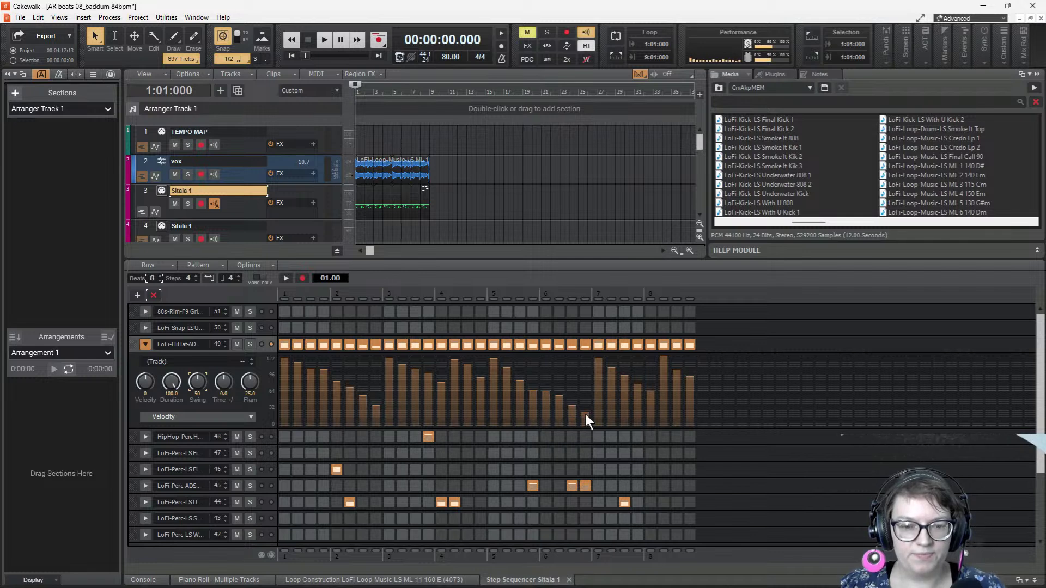
{"action": "key", "text": "space"}
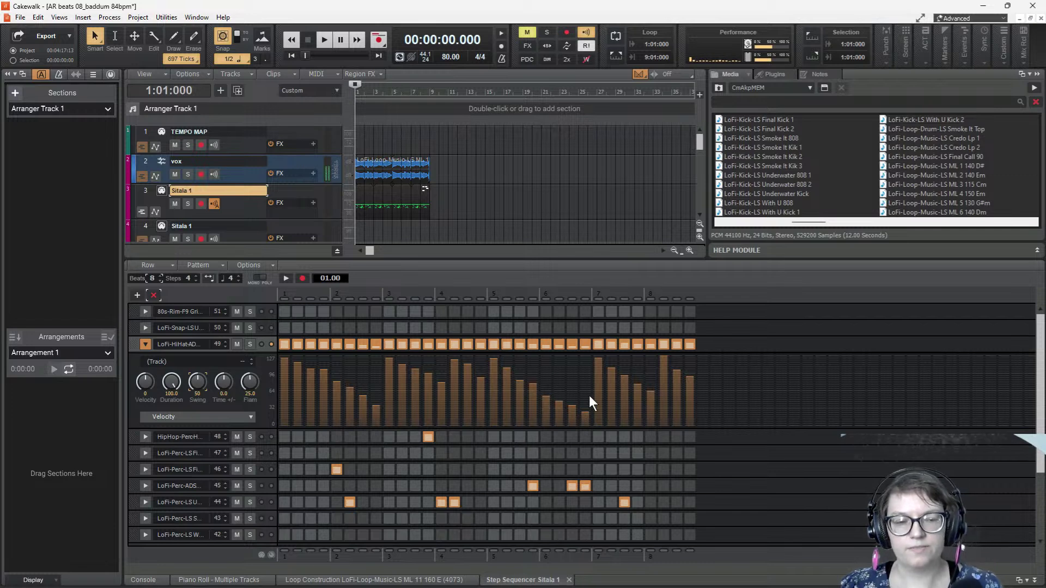
{"action": "key", "text": "space"}
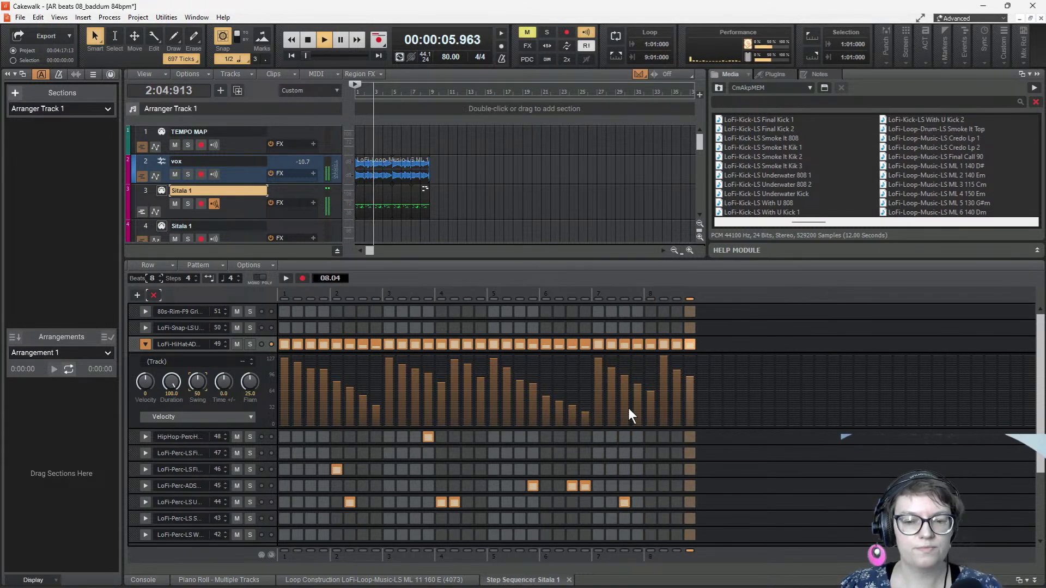
{"action": "key", "text": "space"}
- Play the pattern with the lower drum rows in view, and solo the Sitala 1 track to listen to the drums alone
{"action": "scroll", "coordinate": [511, 453], "scroll_direction": "down", "scroll_amount": 3}
{"action": "scroll", "coordinate": [511, 453], "scroll_direction": "down", "scroll_amount": 2}
{"action": "key", "text": "space"}
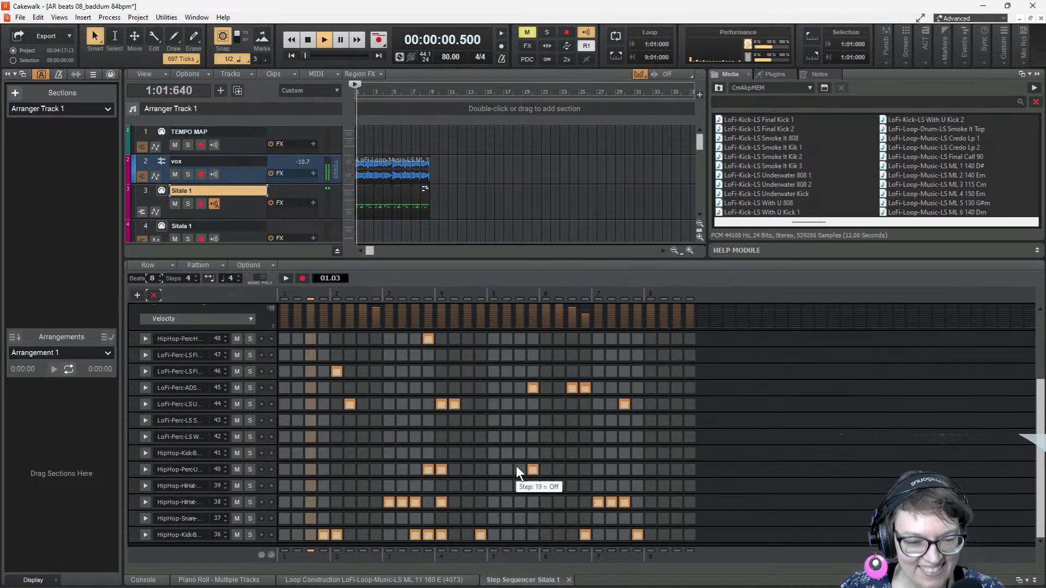
{"action": "key", "text": "space"}
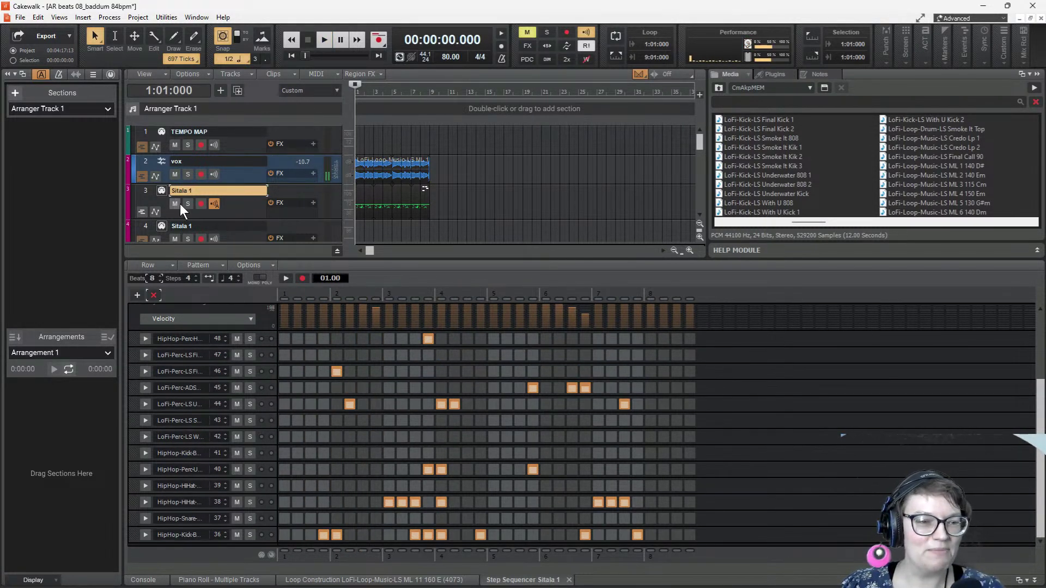
{"action": "left_click", "coordinate": [187, 204]}
{"action": "key", "text": "space"}
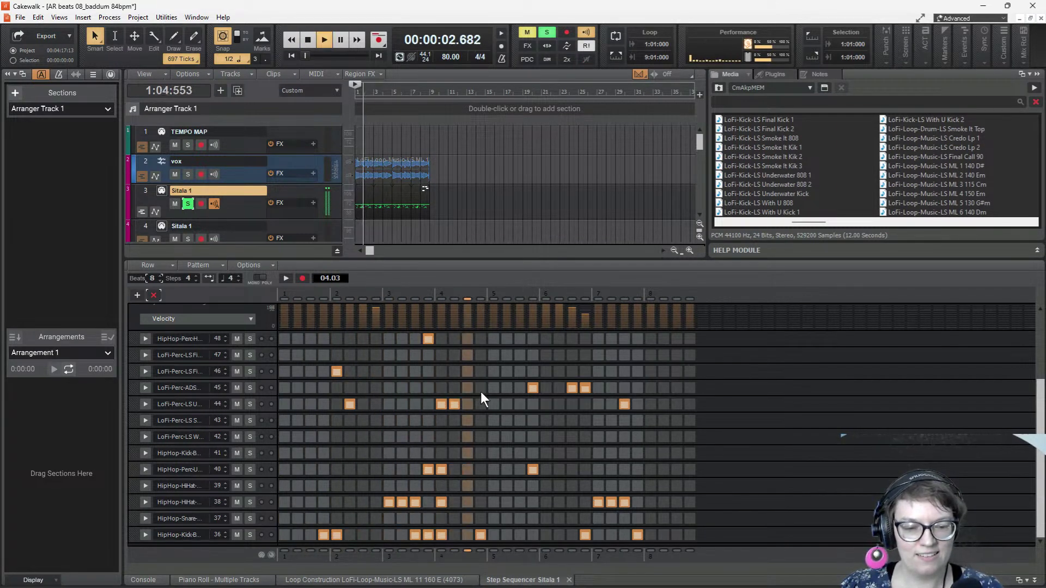
{"action": "key", "text": "space"}
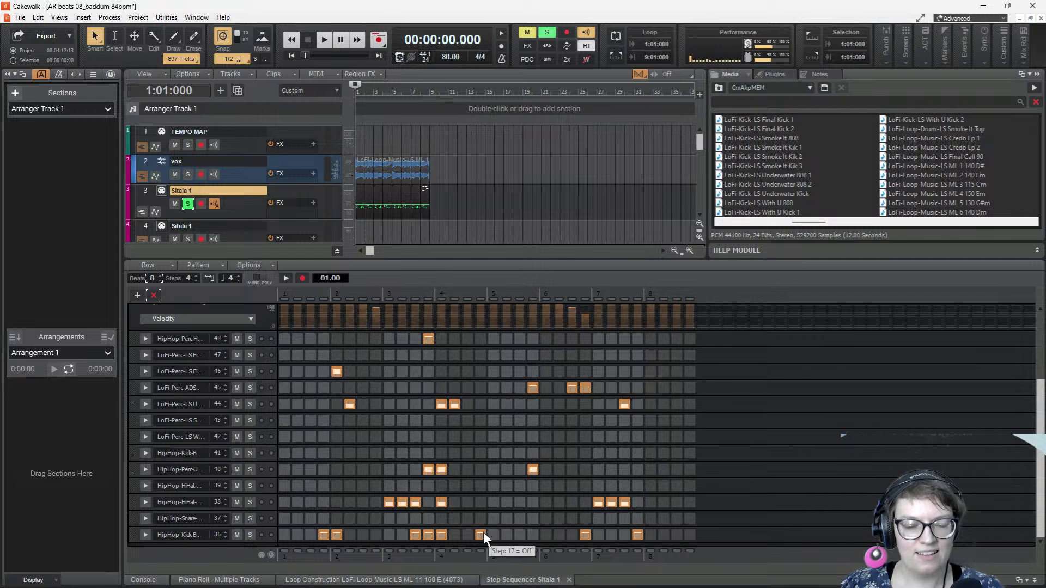
{"action": "key", "text": "space"}
{"action": "key", "text": "space"}
- Clear the HipHop-Kick row 36 hits at steps 11 and 16, add hits at steps 20 and 21, and play the soloed pattern
{"action": "left_click", "coordinate": [415, 535]}
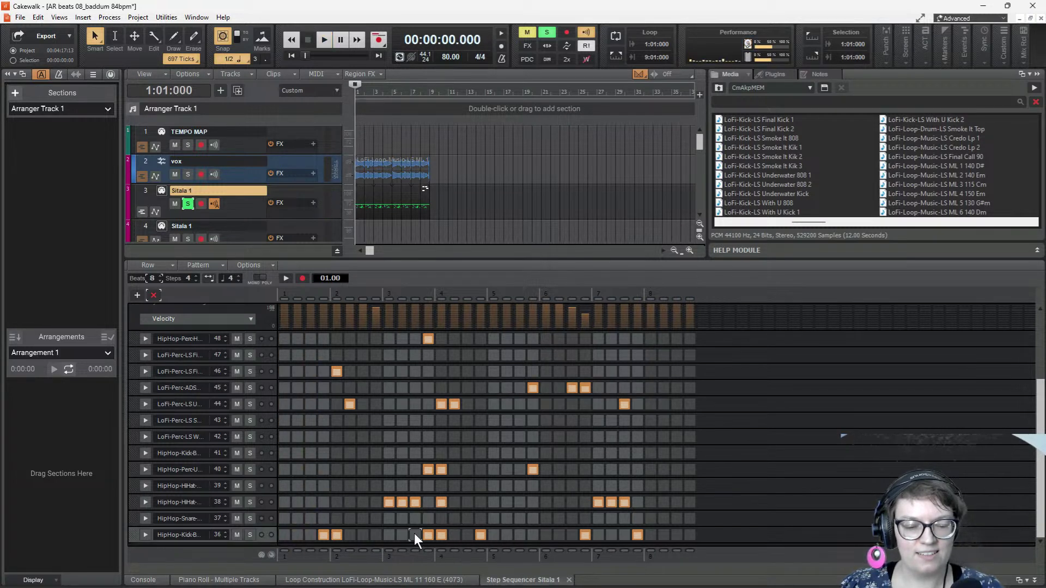
{"action": "key", "text": "space"}
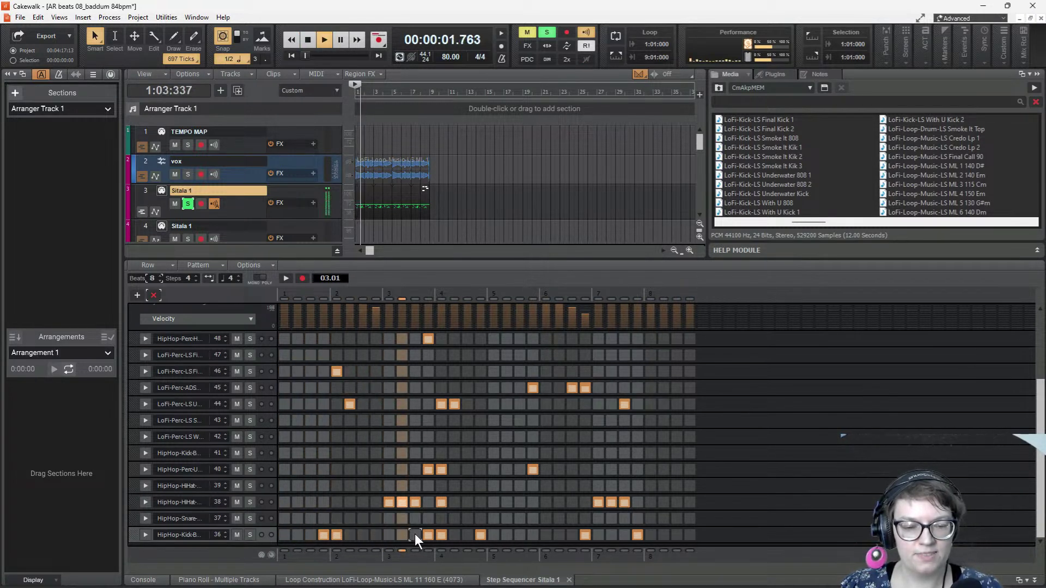
{"action": "key", "text": "space"}
{"action": "left_click", "coordinate": [480, 535]}
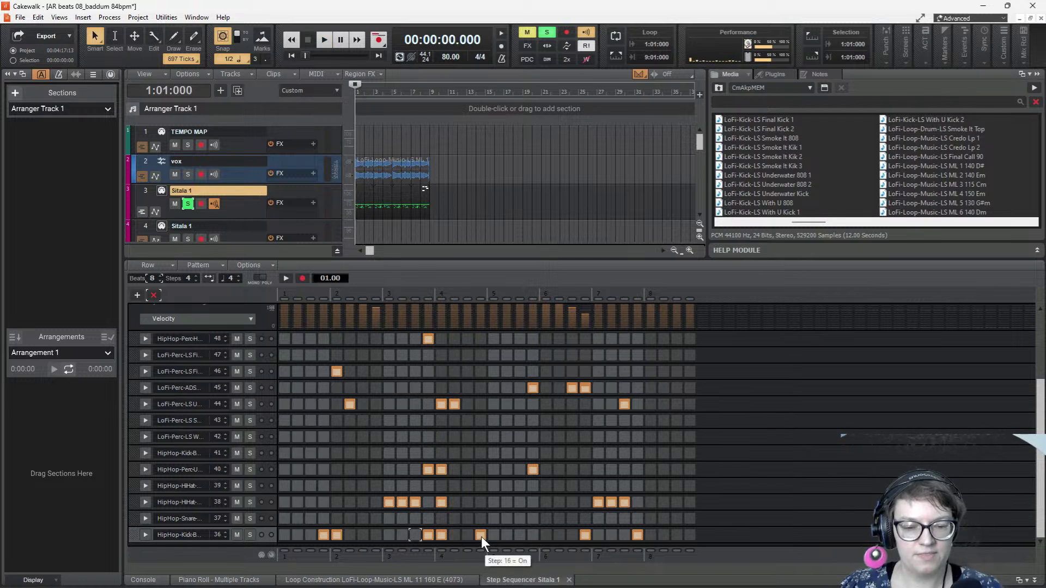
{"action": "left_click", "coordinate": [533, 535]}
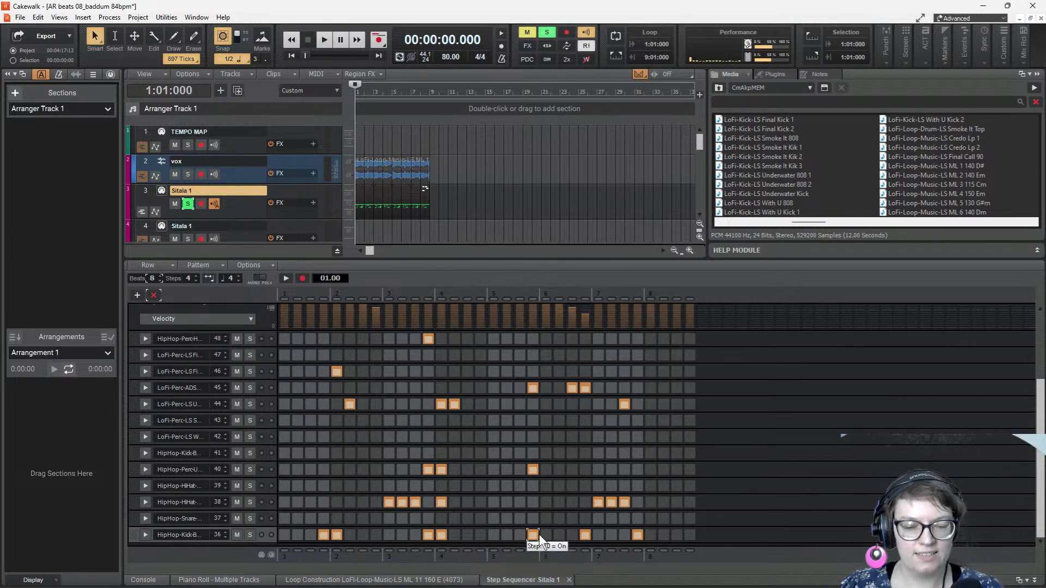
{"action": "key", "text": "space"}
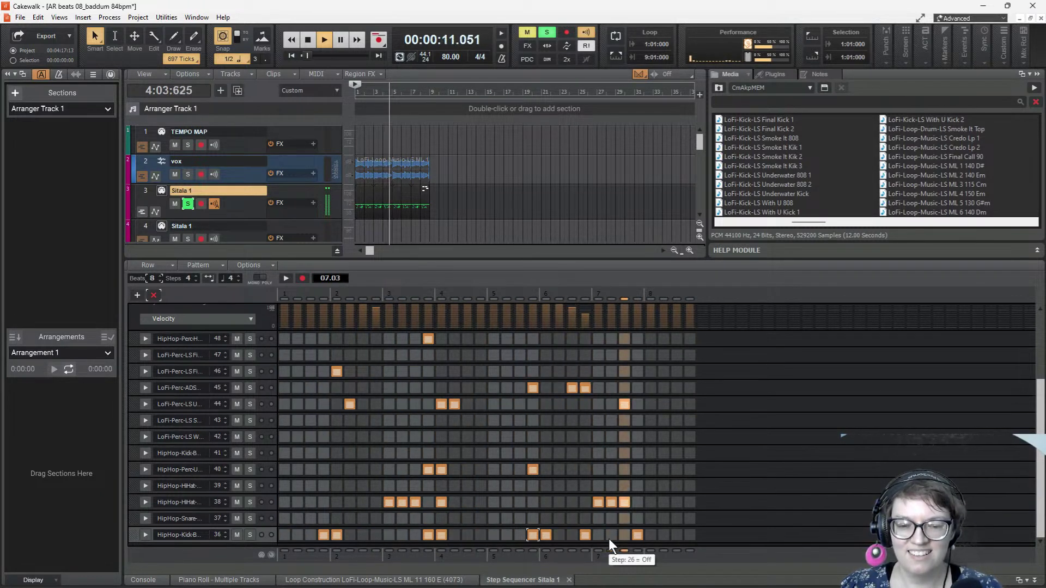
{"action": "key", "text": "space"}
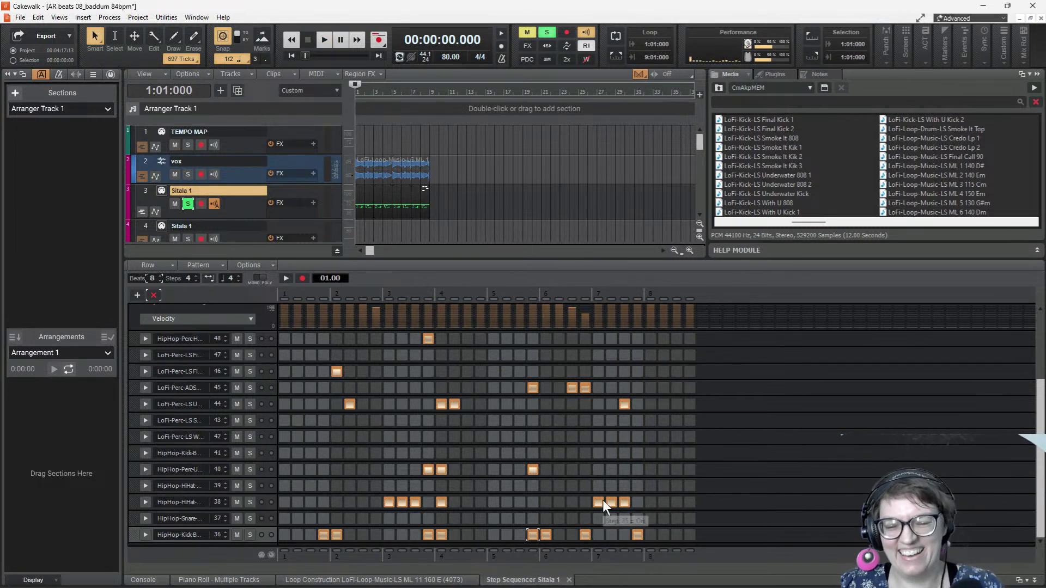
- Enlarge the track view during soloed playback, unsolo the Sitala 1 track, and play the beat with the vox loop
{"action": "key", "text": "space"}
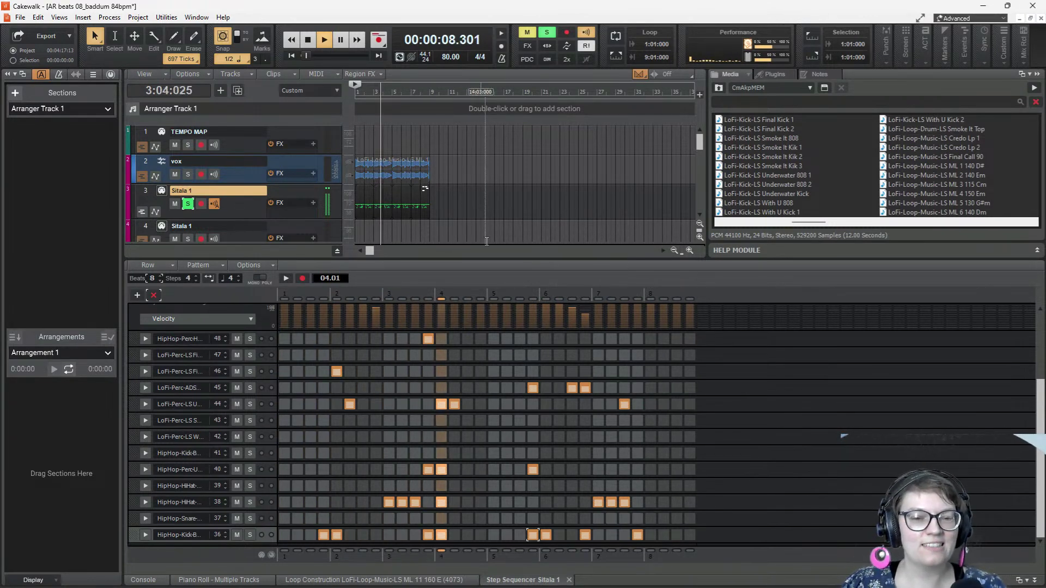
{"action": "left_click_drag", "start_coordinate": [500, 260], "coordinate": [524, 389]}
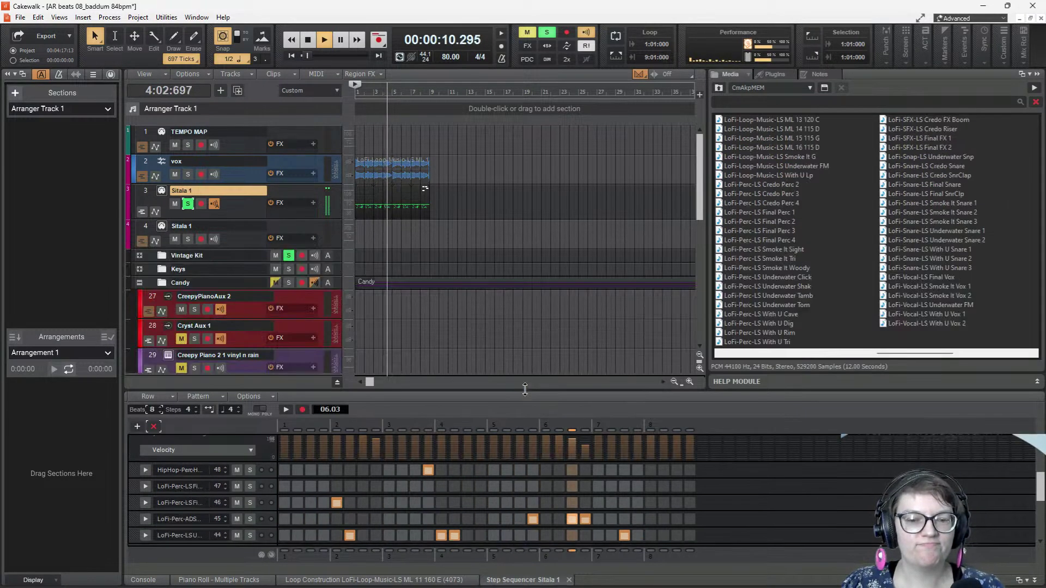
{"action": "key", "text": "space"}
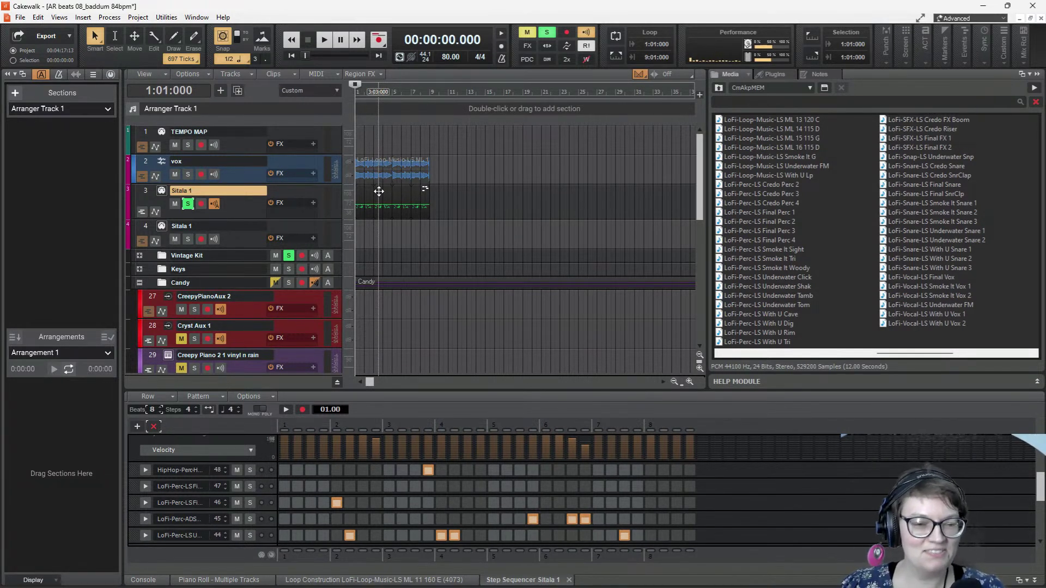
{"action": "left_click", "coordinate": [186, 204]}
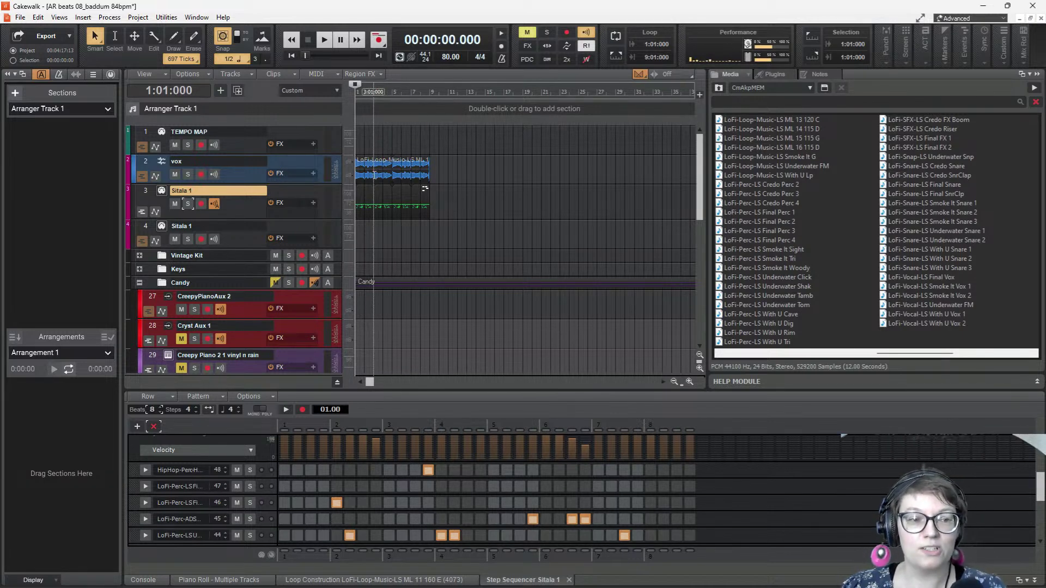
{"action": "key", "text": "space"}
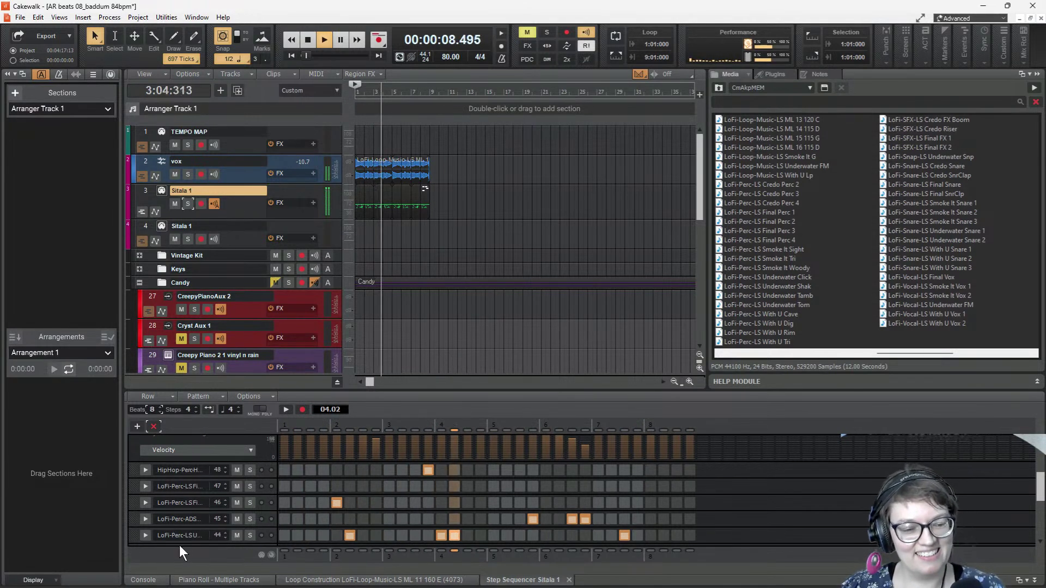
- Show the Console enlarged with more room for track strips, and examine the drum channels from Kick to Rid2Dbl during playback
{"action": "left_click", "coordinate": [143, 580]}
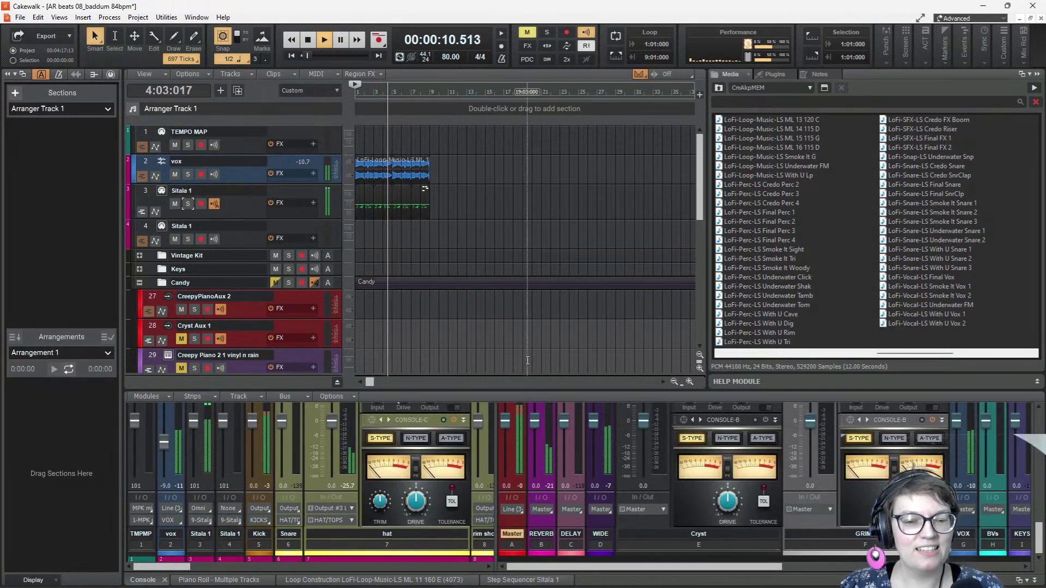
{"action": "left_click_drag", "start_coordinate": [541, 390], "coordinate": [540, 174]}
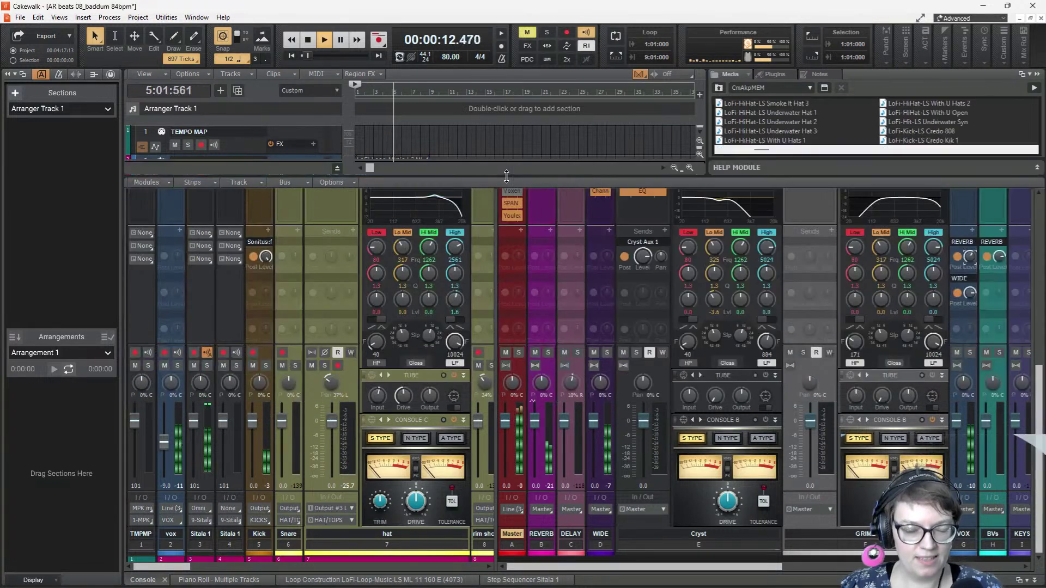
{"action": "left_click_drag", "start_coordinate": [495, 533], "coordinate": [691, 537]}
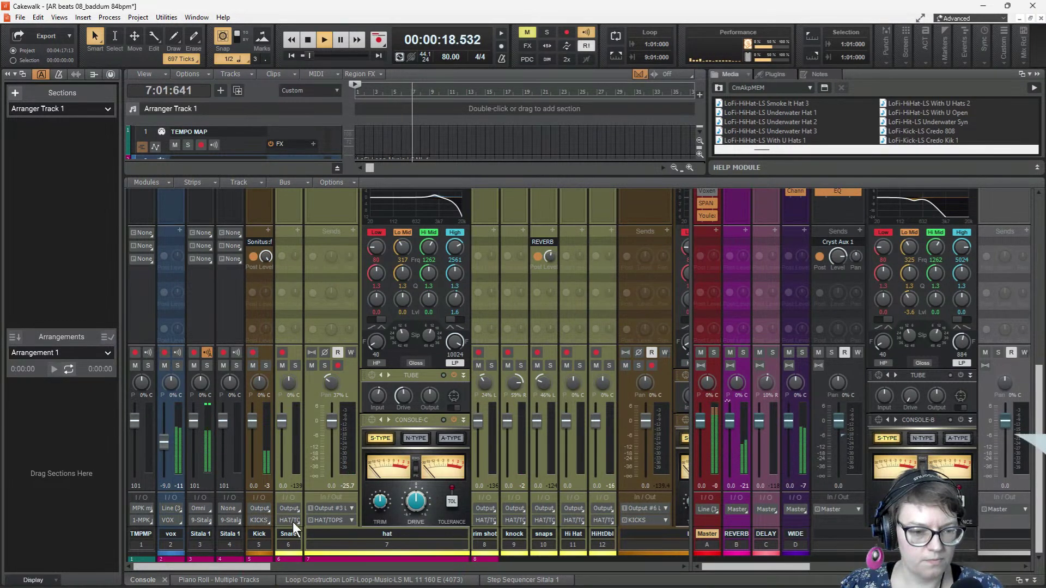
{"action": "left_click_drag", "start_coordinate": [245, 569], "coordinate": [352, 560]}
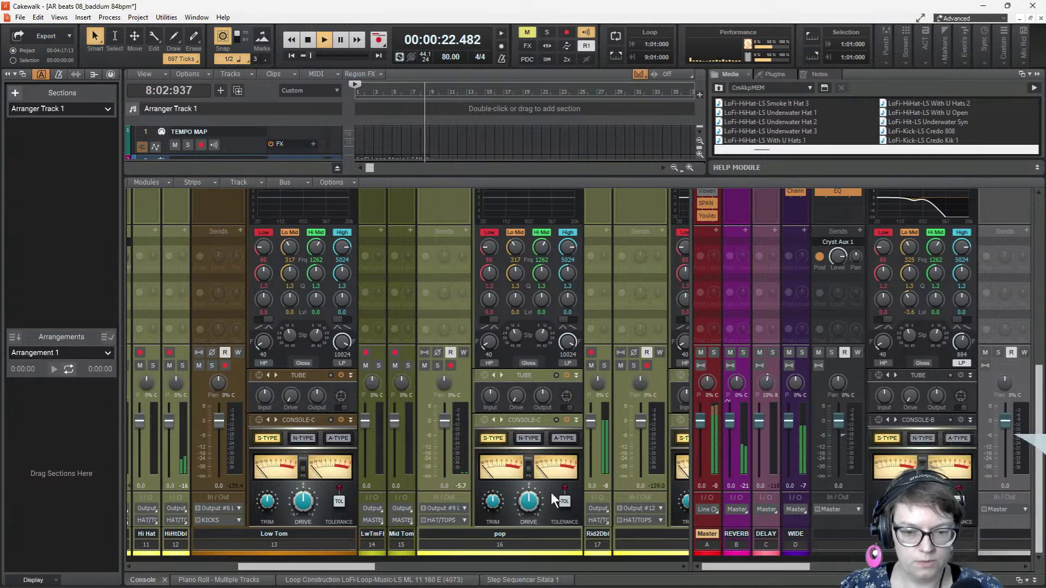
{"action": "key", "text": "space"}
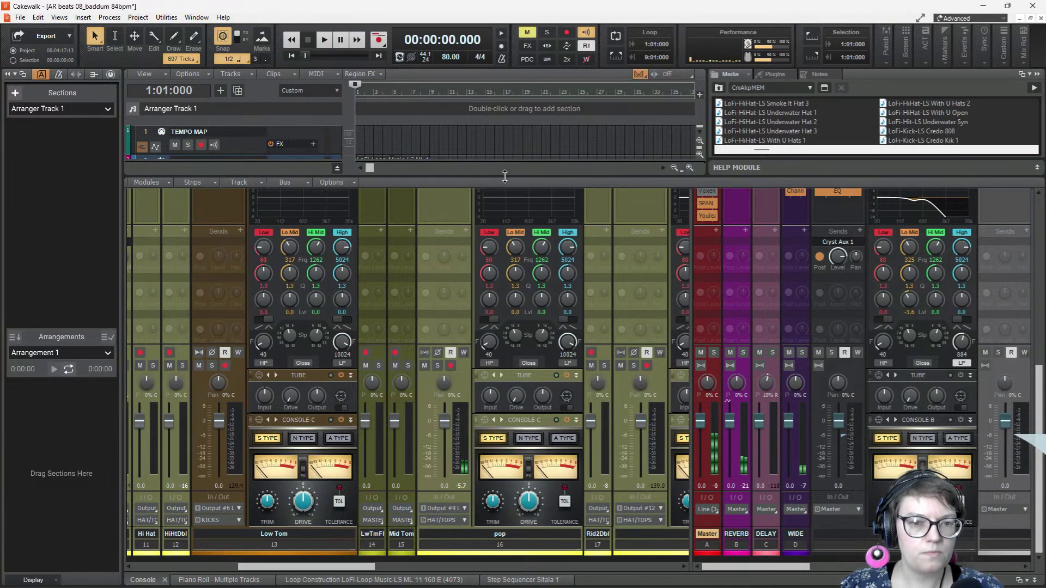
- Reduce the Console height to reveal the track list and open the Sitala instrument window from track 3
{"action": "left_click_drag", "start_coordinate": [505, 175], "coordinate": [503, 273]}
{"action": "scroll", "coordinate": [423, 196], "scroll_direction": "down", "scroll_amount": 3}
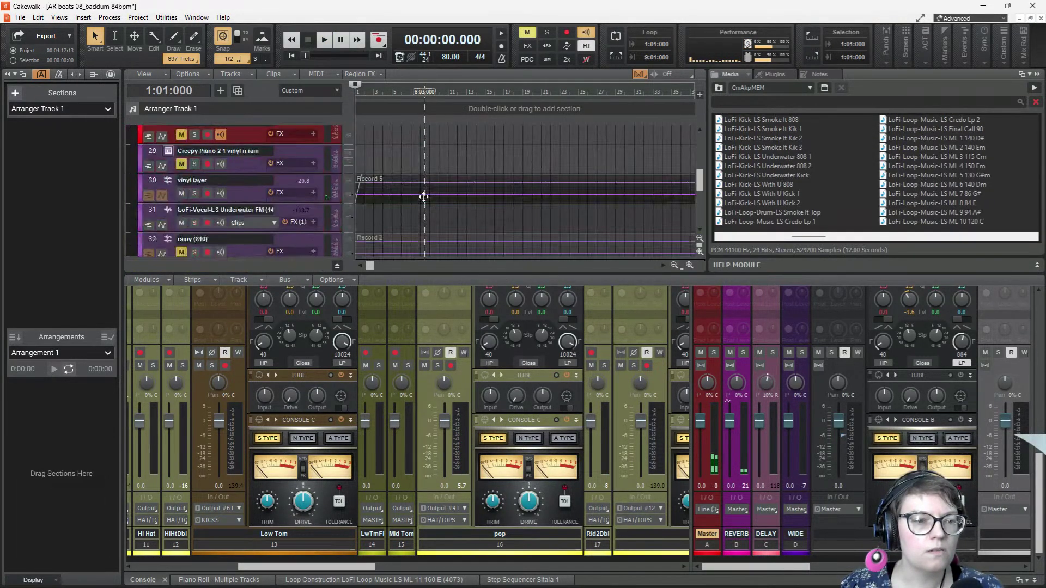
{"action": "scroll", "coordinate": [423, 196], "scroll_direction": "up", "scroll_amount": 3}
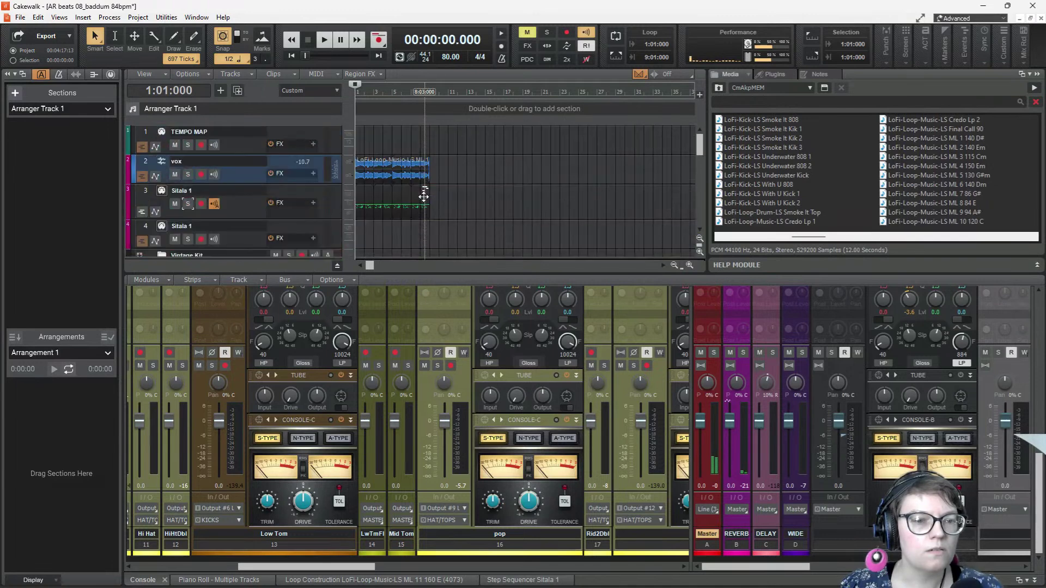
{"action": "left_click", "coordinate": [160, 188]}
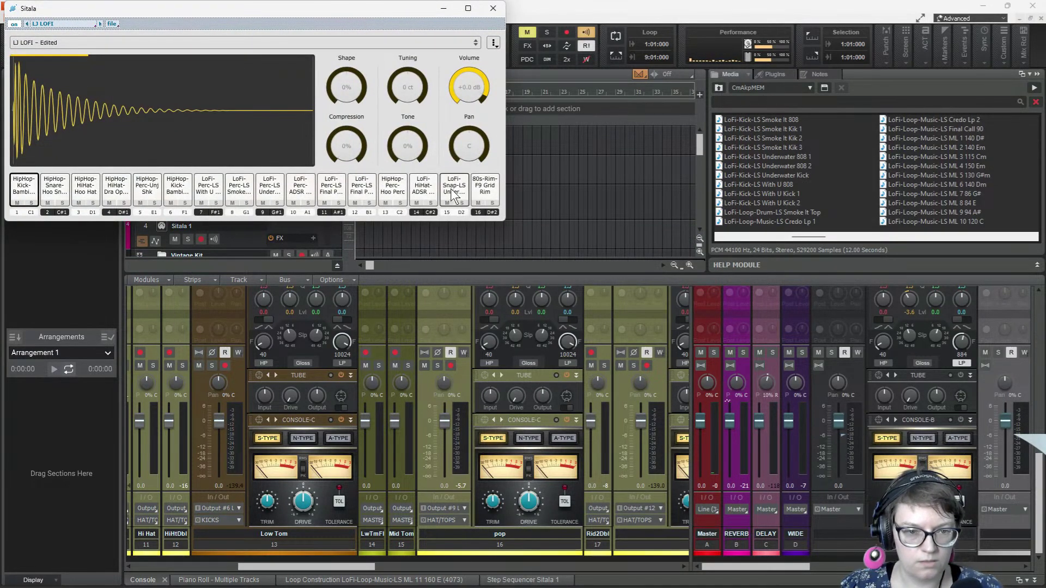
- Play the beat while watching which Sitala pads trigger, and minimize the Sitala window
{"action": "left_click_drag", "start_coordinate": [403, 8], "coordinate": [507, 92]}
{"action": "left_click", "coordinate": [323, 40]}
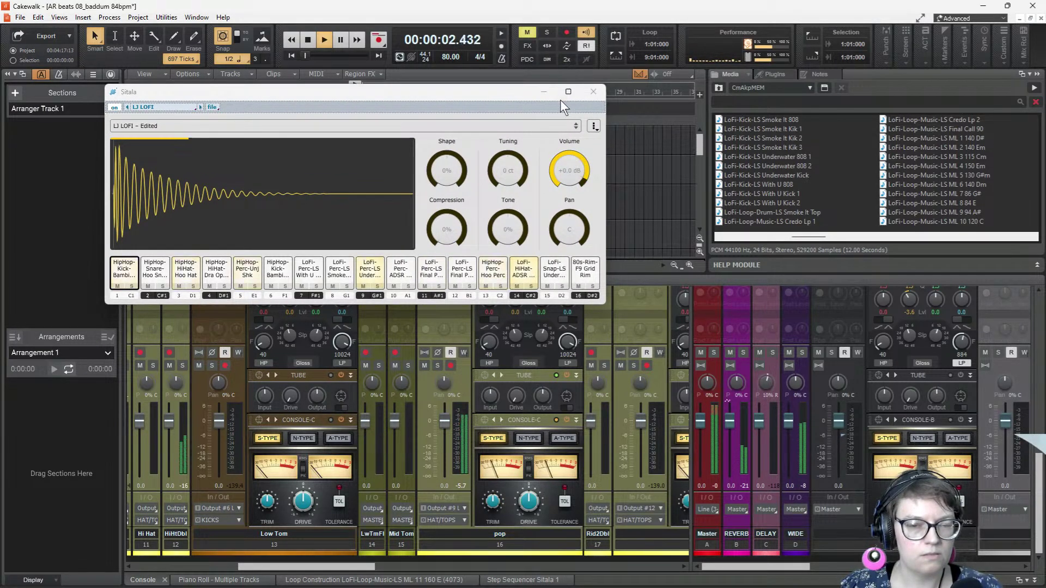
{"action": "left_click", "coordinate": [544, 92]}
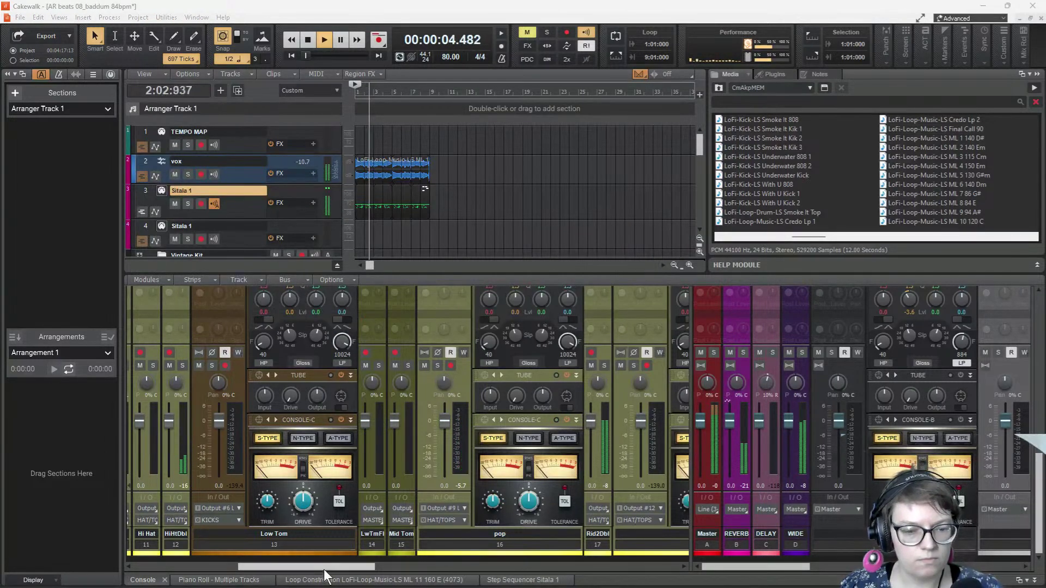
- Solo the tic channel in the Console briefly to check its sound during playback, and unsolo it
{"action": "left_click_drag", "start_coordinate": [329, 567], "coordinate": [469, 554]}
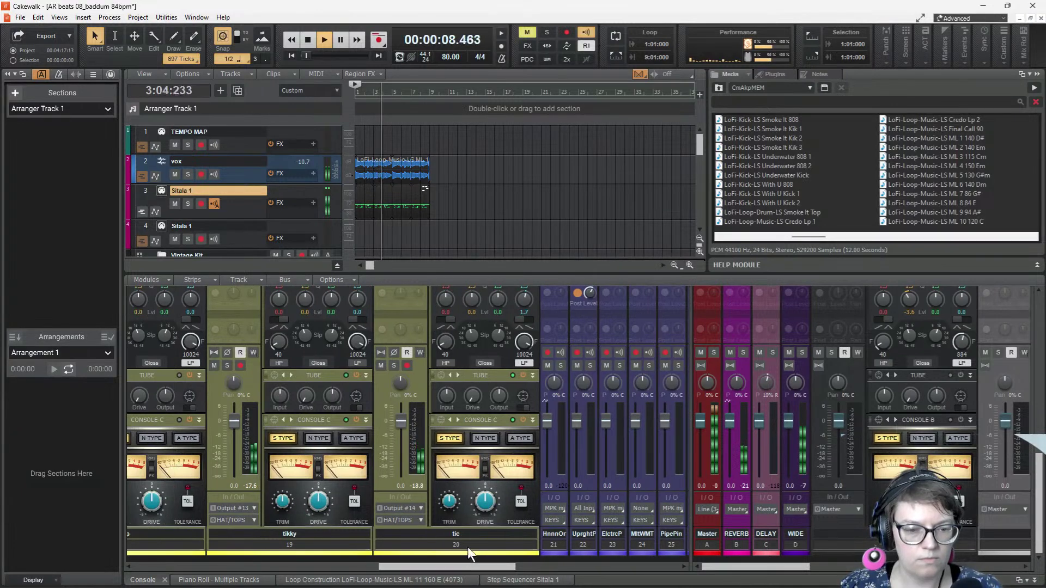
{"action": "left_click", "coordinate": [394, 364]}
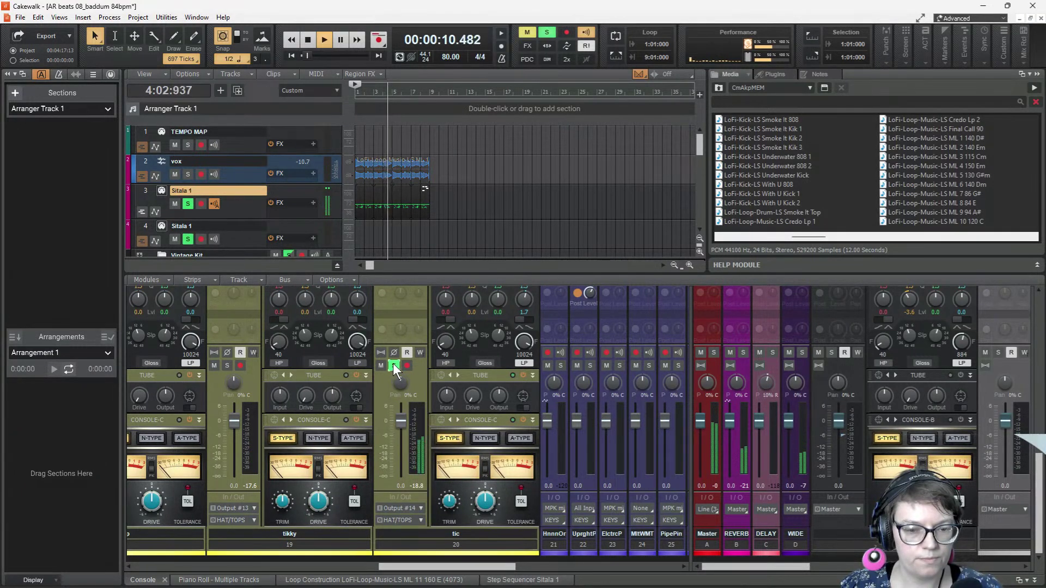
{"action": "left_click", "coordinate": [393, 365]}
- Fine-tune the tic channel's input gain in the Console while the beat plays, and stop playback
{"action": "scroll", "coordinate": [404, 312], "scroll_direction": "up", "scroll_amount": 3}
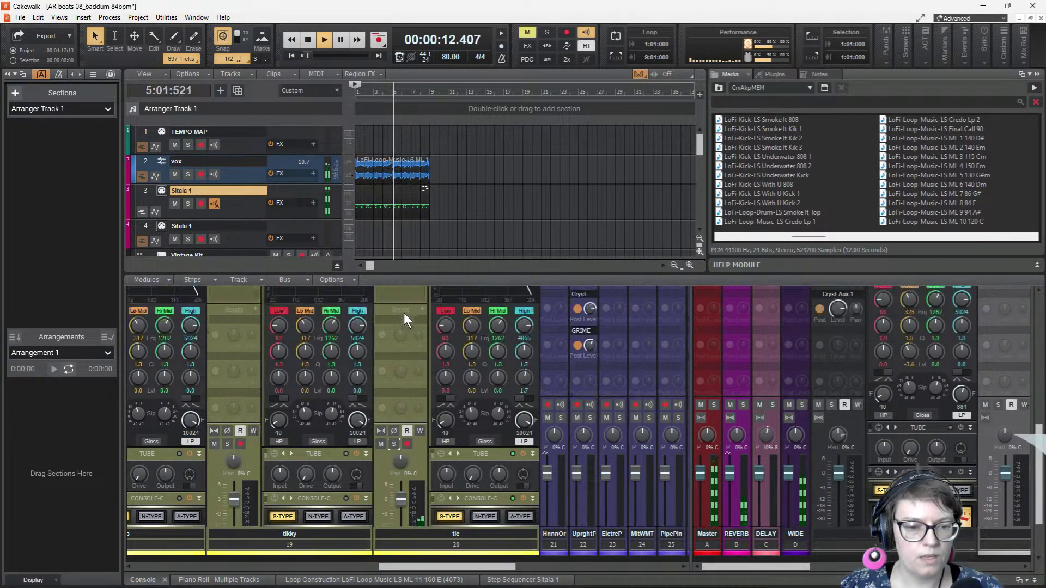
{"action": "scroll", "coordinate": [404, 313], "scroll_direction": "up", "scroll_amount": 5}
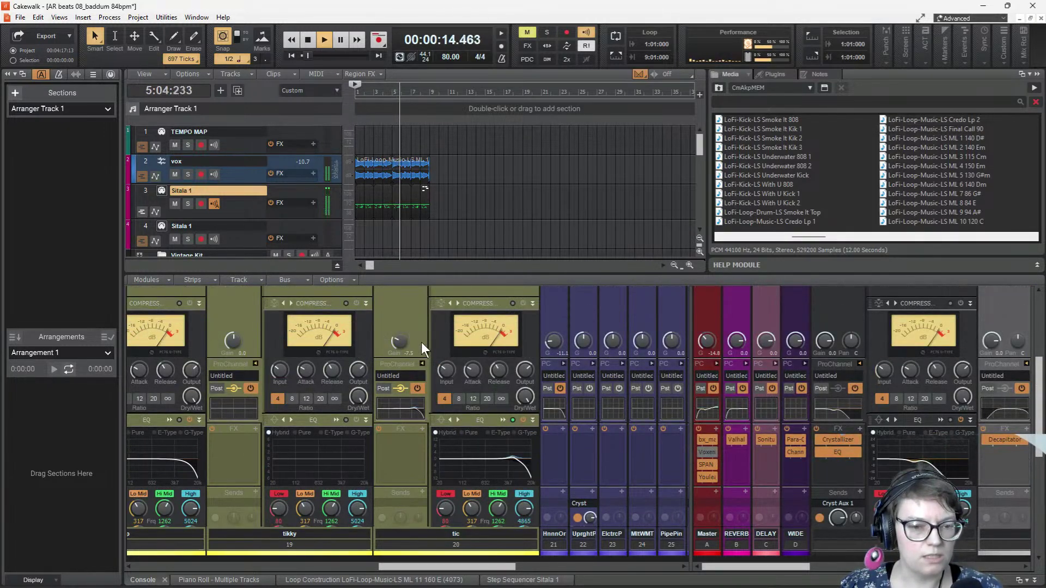
{"action": "left_click_drag", "start_coordinate": [394, 338], "coordinate": [396, 343]}
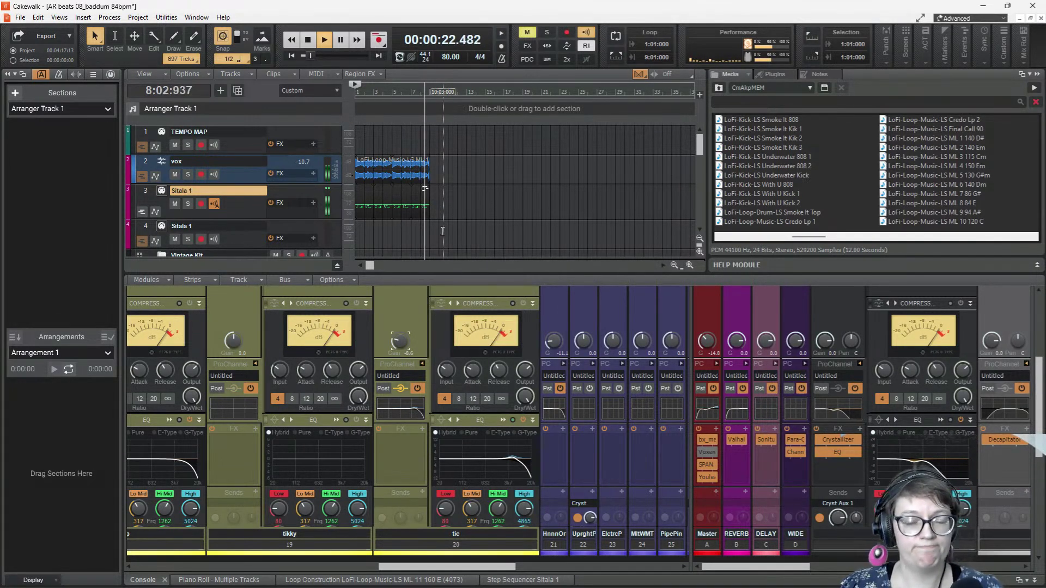
{"action": "key", "text": "space"}
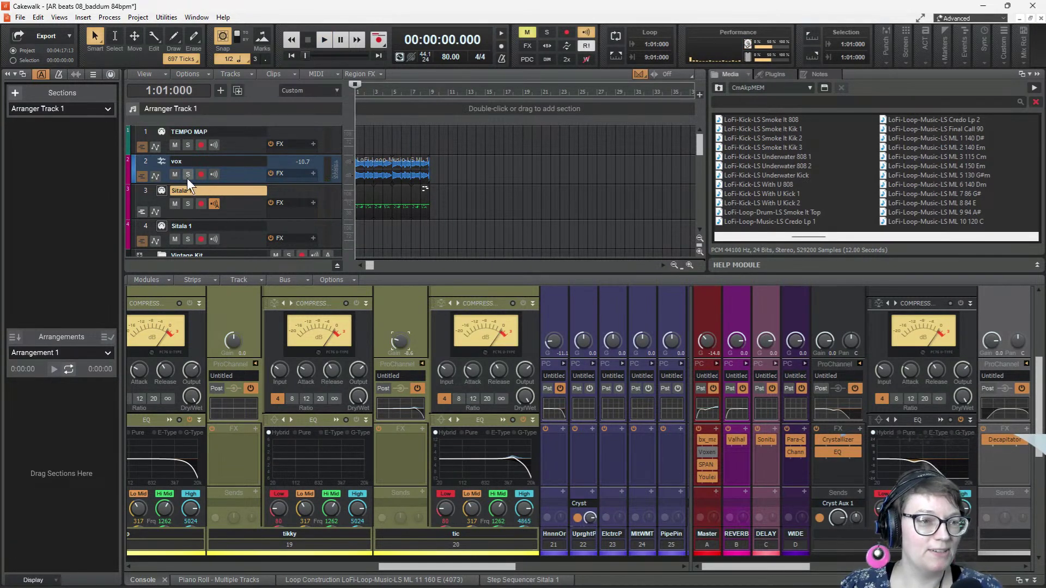
- Save the project as a new file named AR beats 09_swishy 80bpm
{"action": "left_click", "coordinate": [20, 17]}
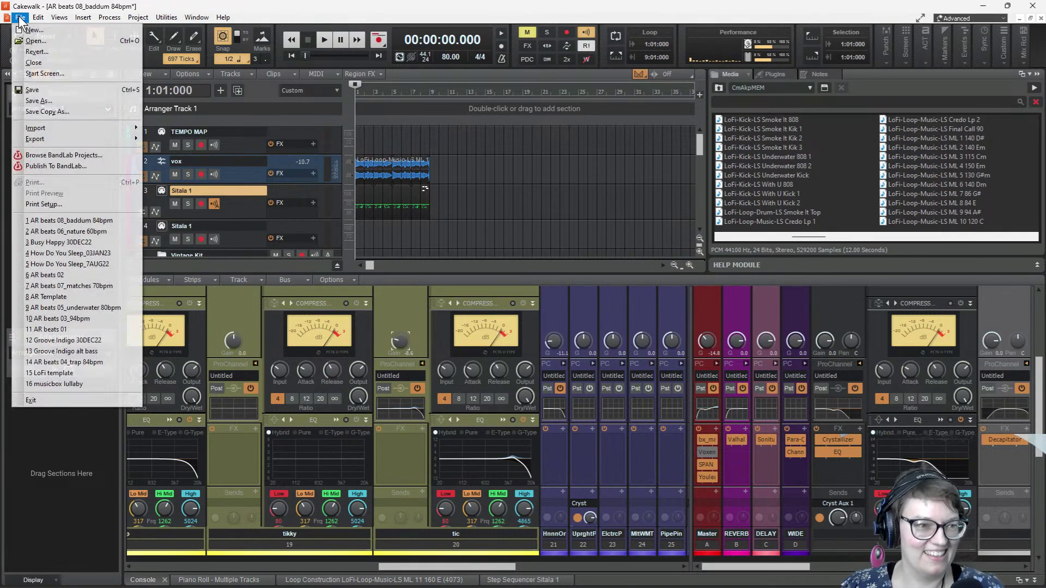
{"action": "left_click", "coordinate": [58, 100]}
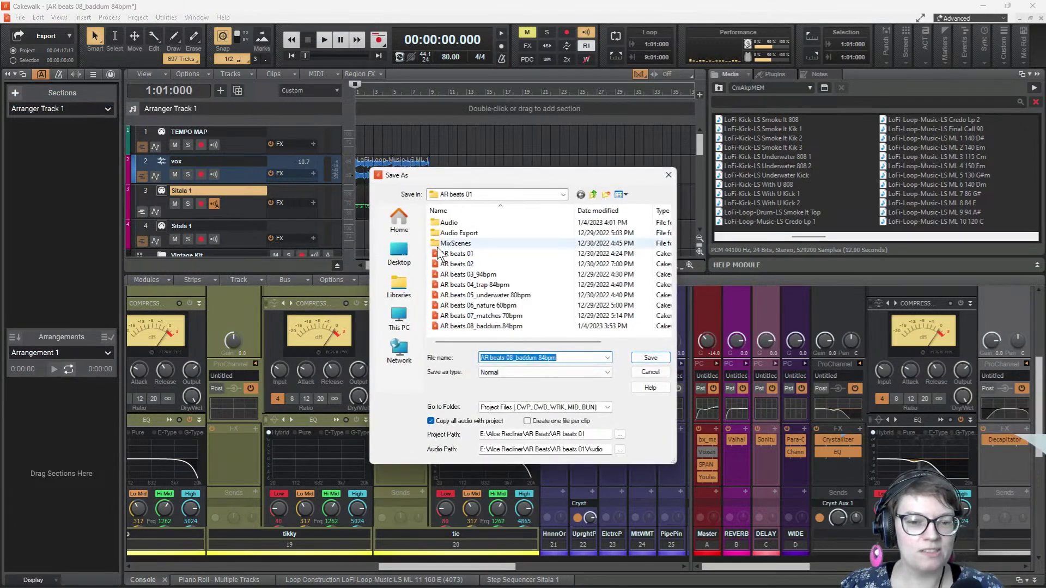
{"action": "left_click", "coordinate": [558, 358]}
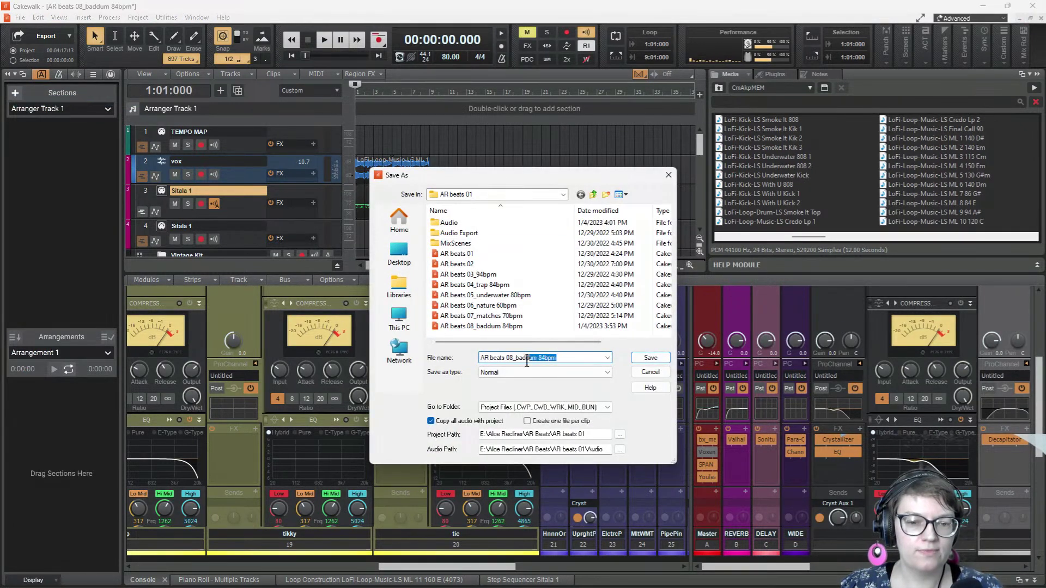
{"action": "key", "text": "BackSpace"}
{"action": "key", "text": "BackSpace"}
{"action": "type", "text": "9"}
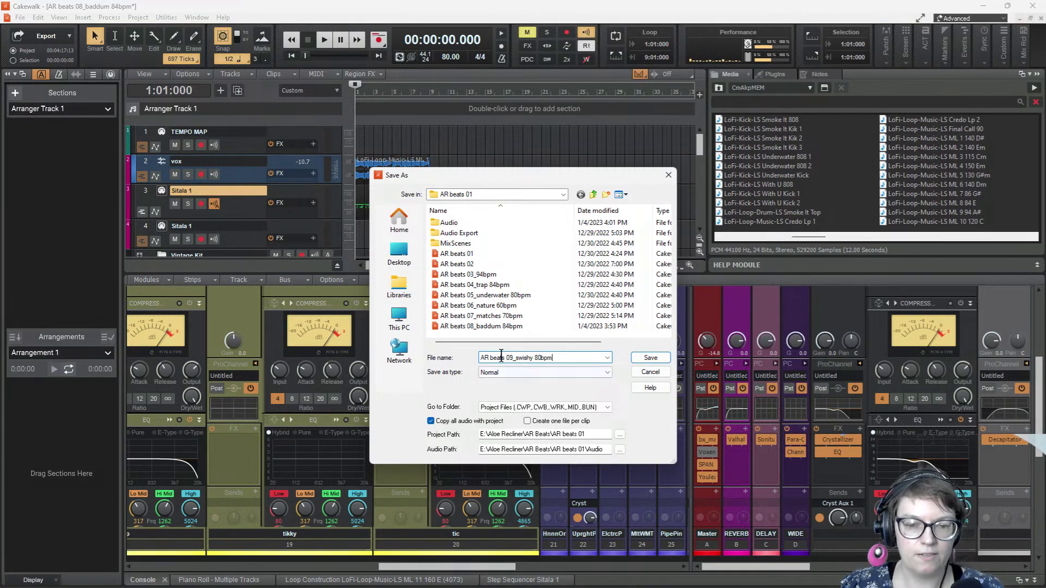
{"action": "left_click", "coordinate": [654, 358]}
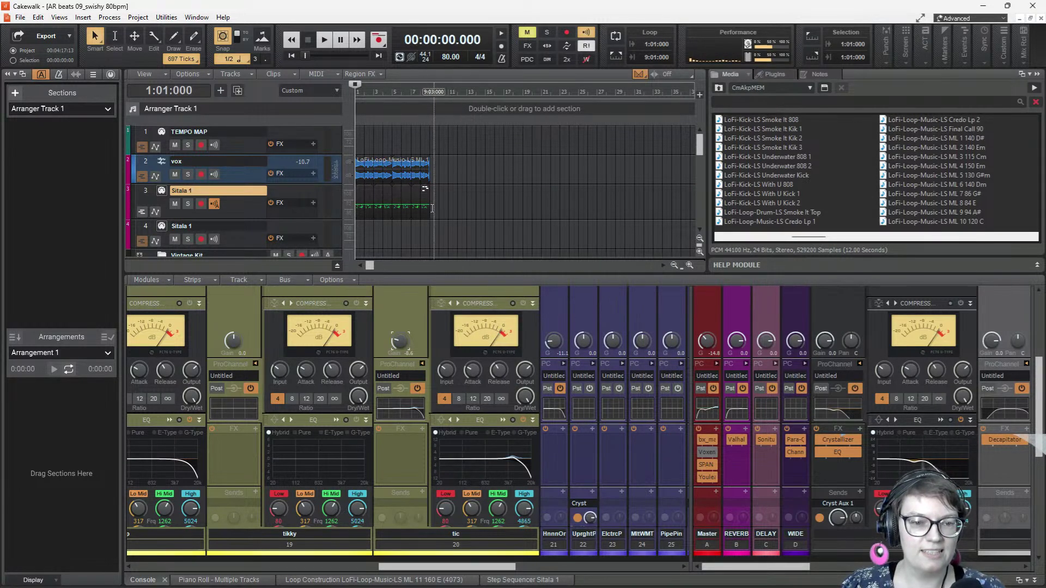
- Delete the loop and drum pattern clips from the vox and Sitala 1 tracks
{"action": "left_click_drag", "start_coordinate": [432, 209], "coordinate": [349, 174]}
{"action": "key", "text": "Delete"}
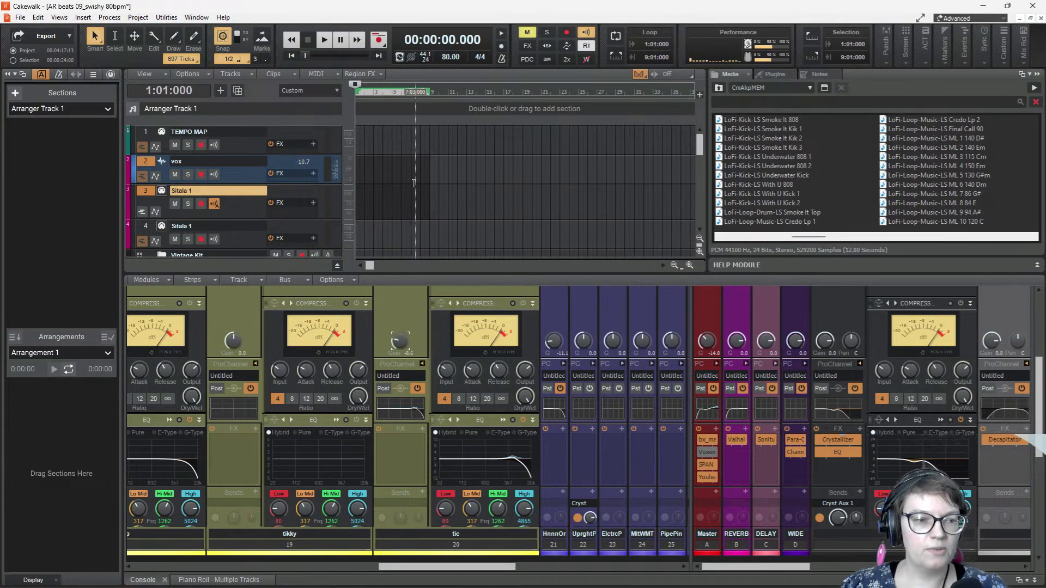
- Audition LoFi-Loop-Music-LS loops between ML 3 115 Cm and ML 8 84 E in the media browser
{"action": "left_click", "coordinate": [920, 158]}
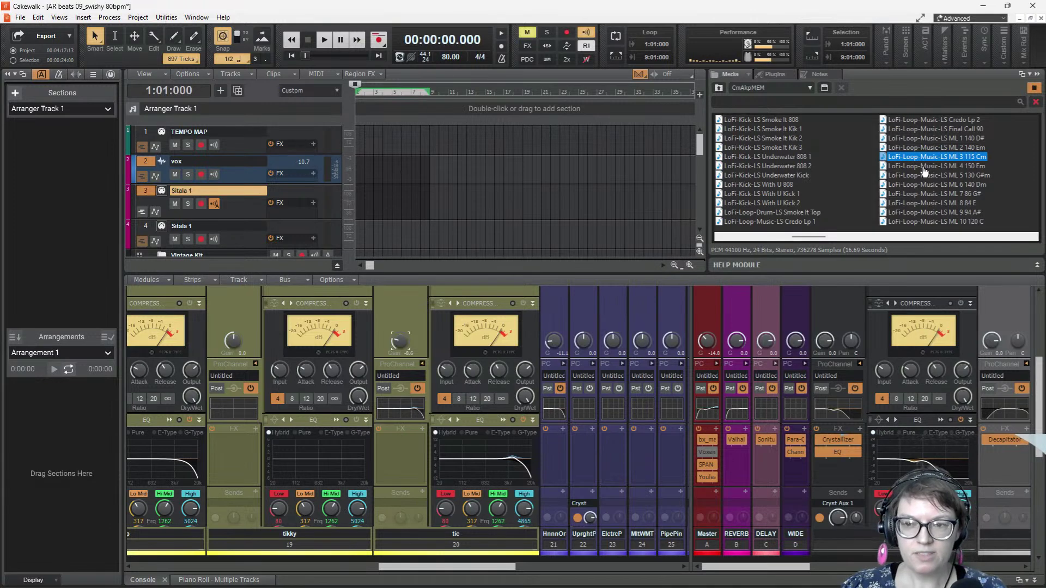
{"action": "left_click", "coordinate": [926, 175]}
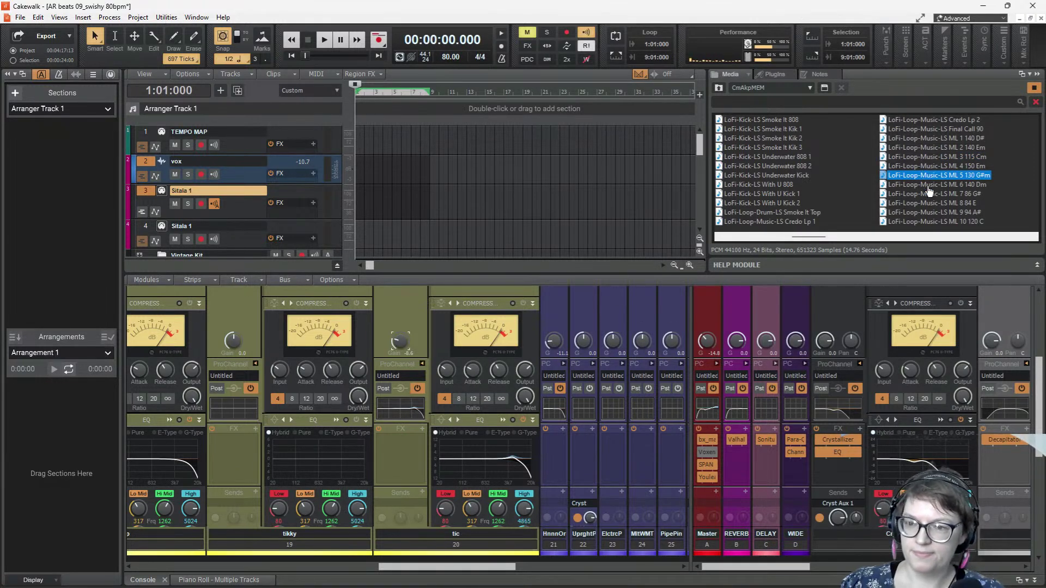
{"action": "left_click", "coordinate": [929, 186]}
{"action": "left_click", "coordinate": [937, 195]}
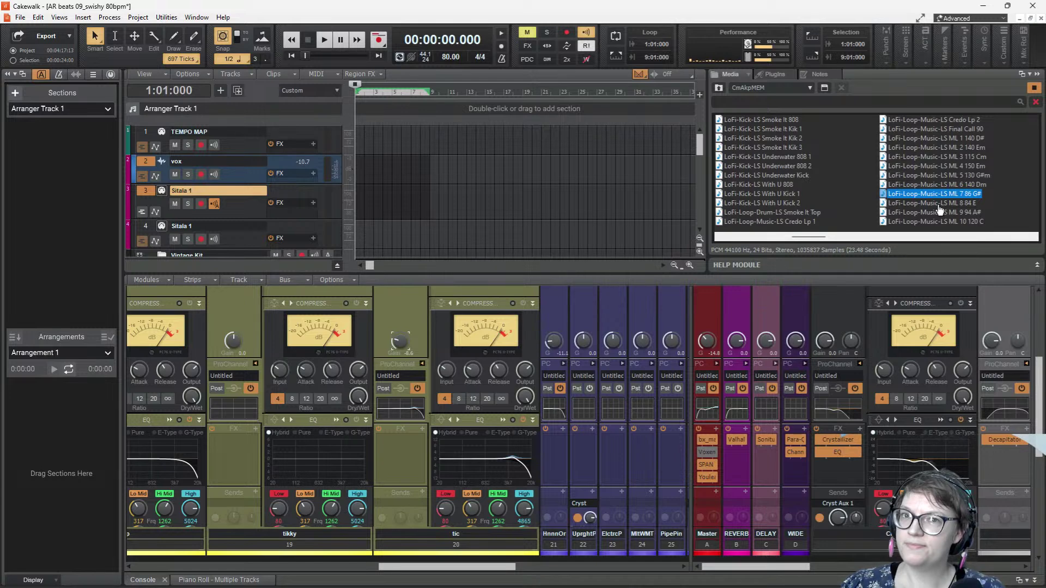
{"action": "scroll", "coordinate": [940, 210], "scroll_direction": "right", "scroll_amount": 1}
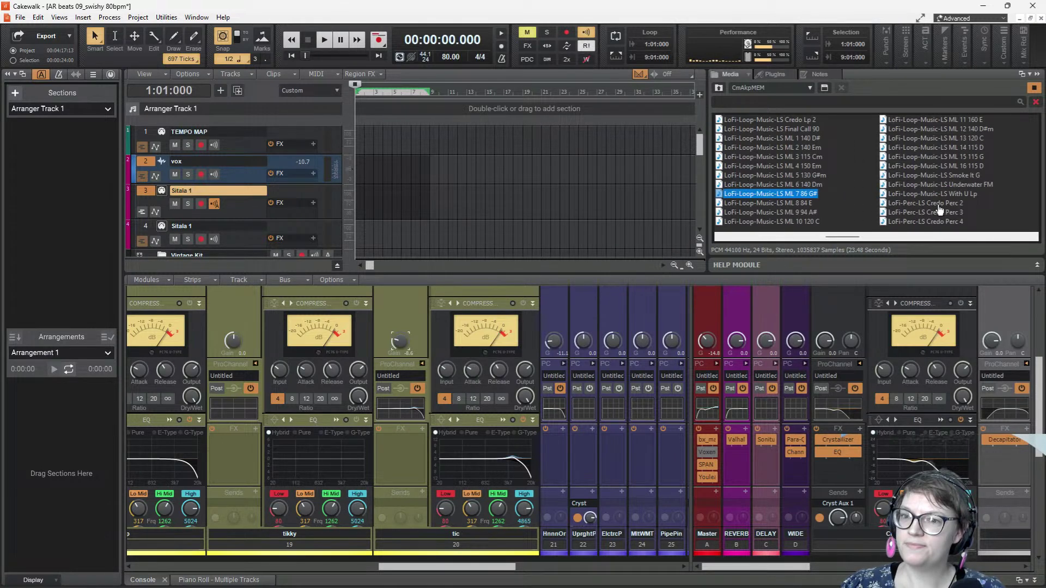
{"action": "left_click", "coordinate": [764, 205]}
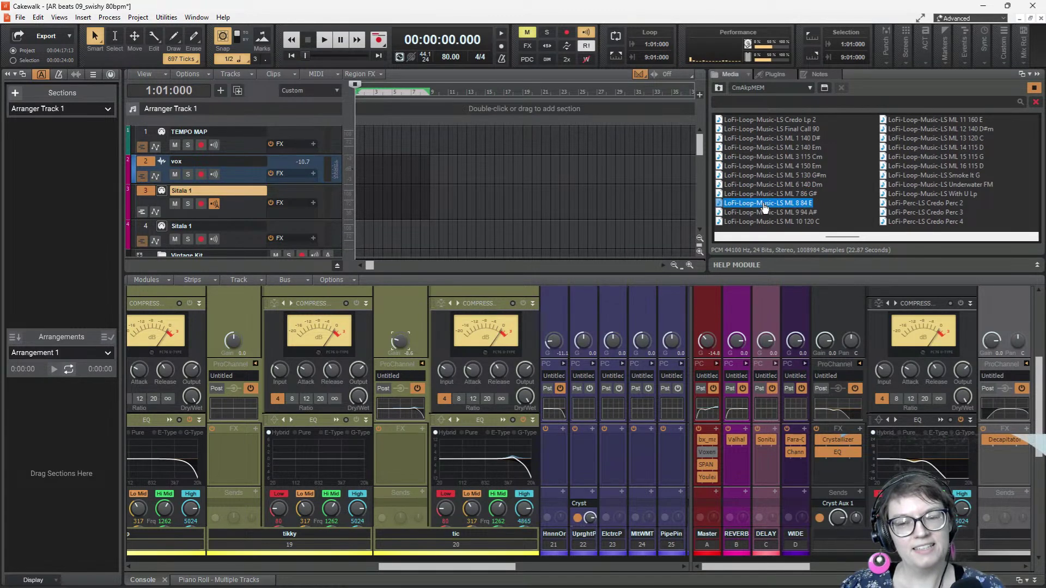
- Audition the LoFi-Loop-Music-LS Smoke It G loop and the loops from ML 14 115 D back to ML 11 160 E
{"action": "left_click", "coordinate": [953, 175]}
{"action": "left_click", "coordinate": [938, 148]}
{"action": "left_click", "coordinate": [940, 176]}
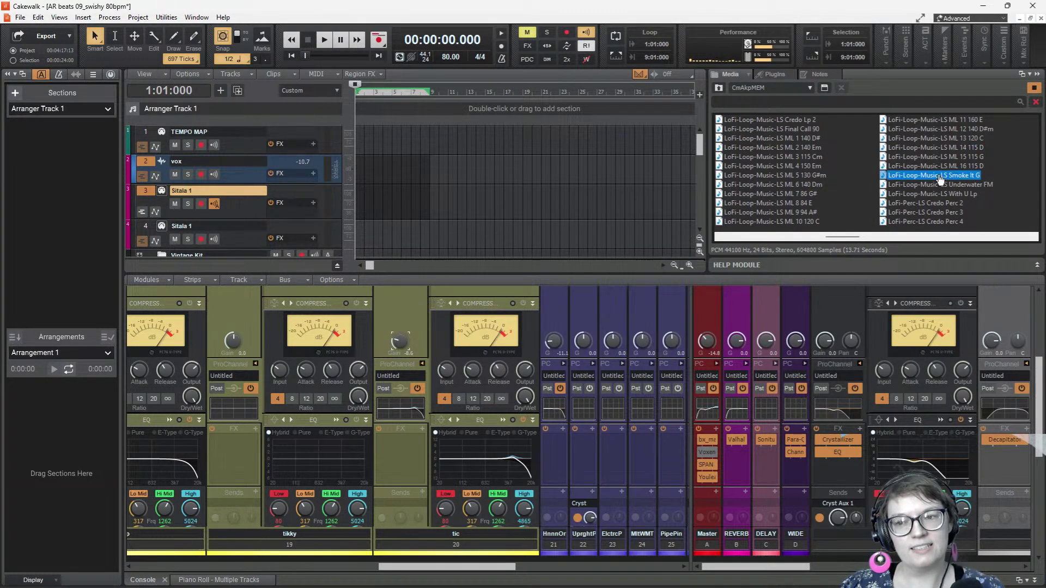
{"action": "left_click", "coordinate": [926, 148]}
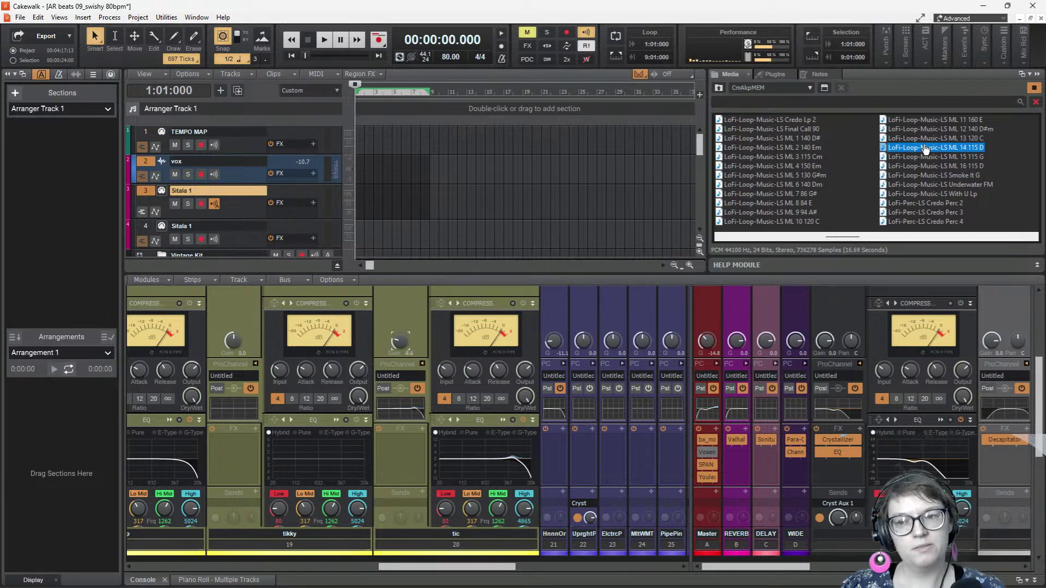
{"action": "left_click", "coordinate": [928, 139]}
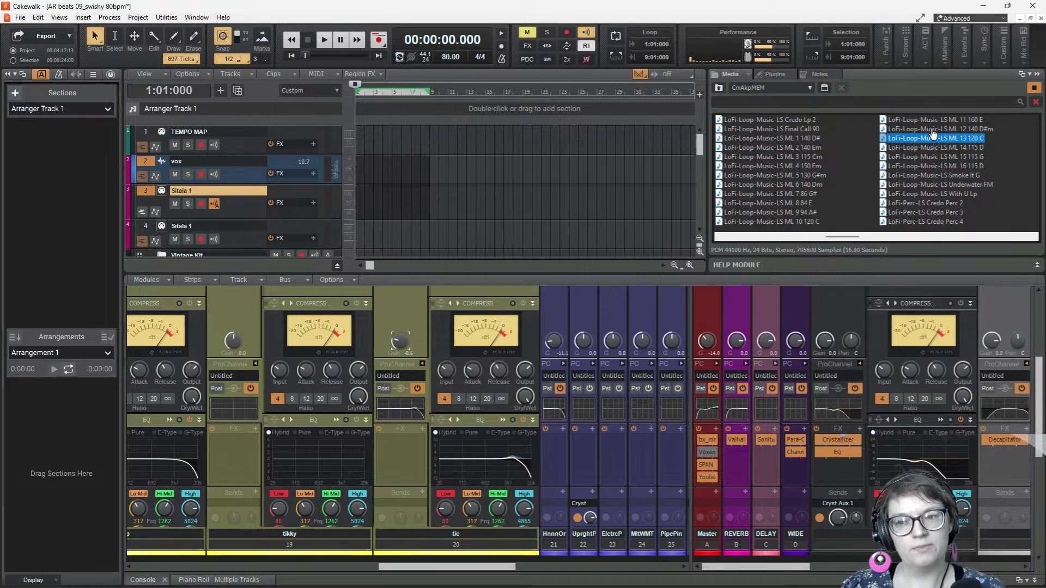
{"action": "left_click", "coordinate": [932, 130]}
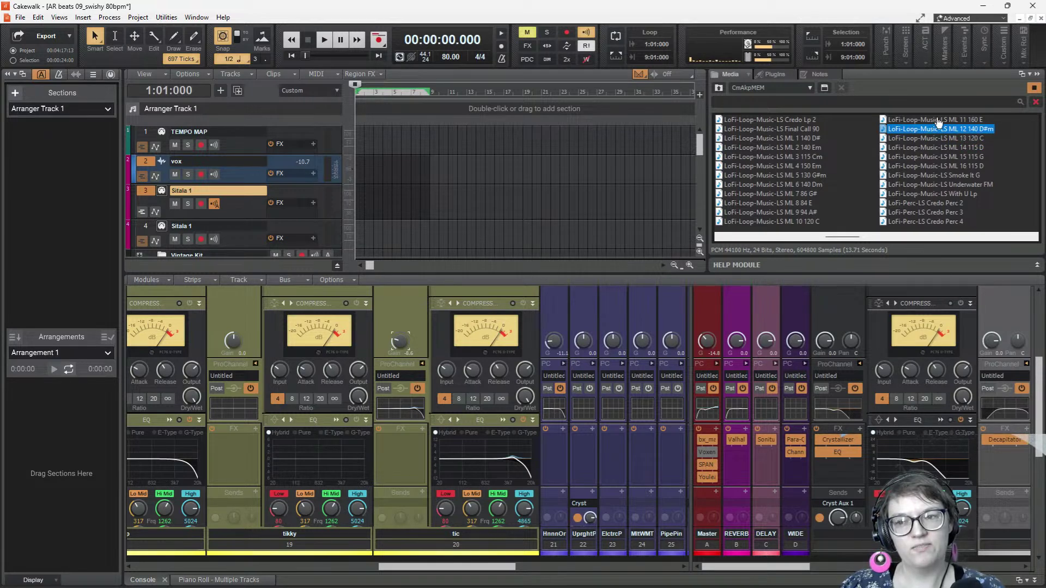
{"action": "left_click", "coordinate": [938, 120]}
- Compare the ML 7 to ML 10 loops and place LoFi-Loop-Music-LS ML 7 86 G# at the start of the vox track
{"action": "left_click", "coordinate": [784, 204]}
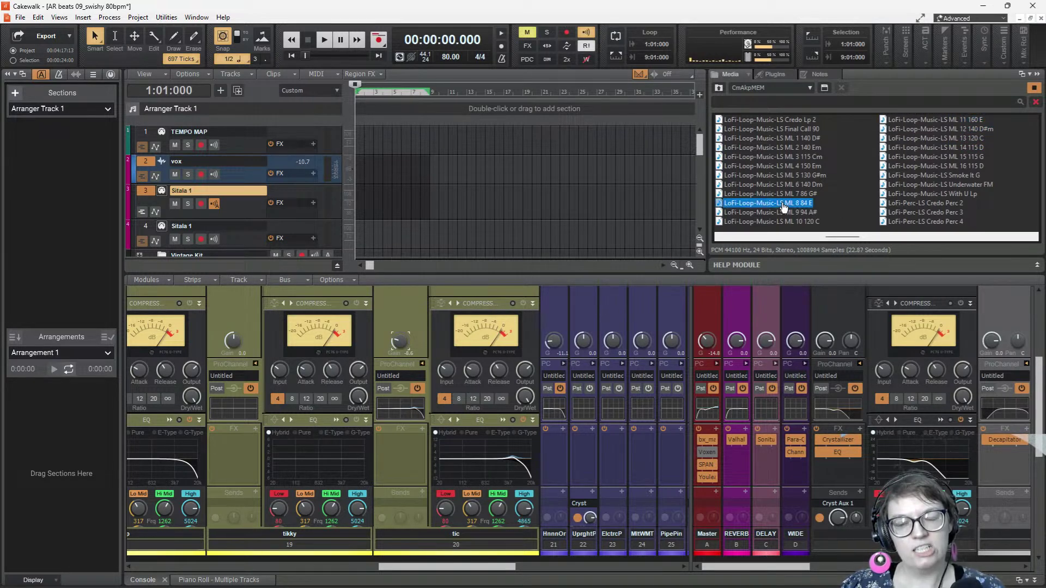
{"action": "left_click", "coordinate": [784, 195]}
{"action": "left_click", "coordinate": [784, 221]}
{"action": "left_click", "coordinate": [788, 213]}
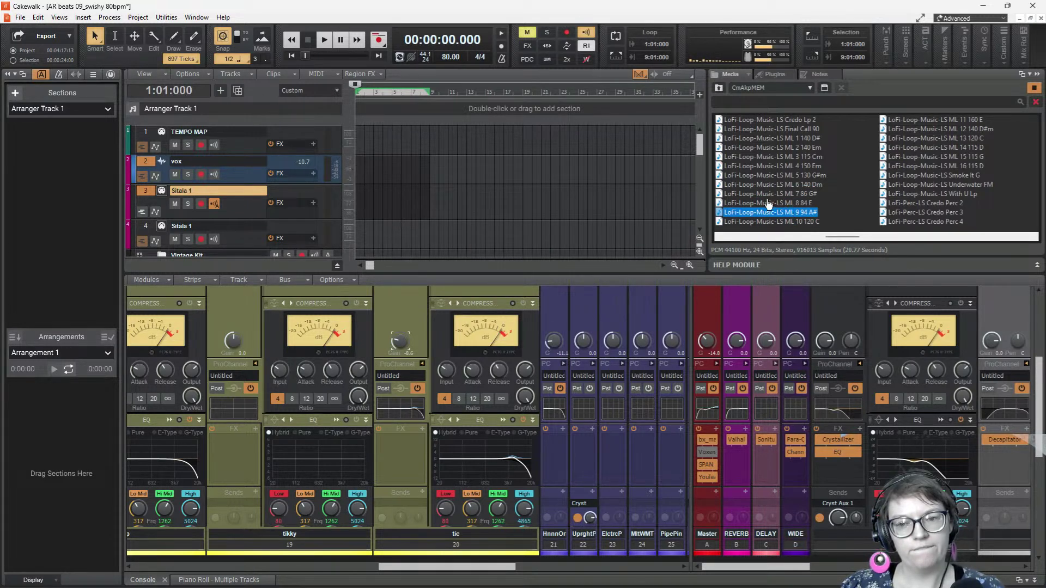
{"action": "left_click", "coordinate": [771, 205]}
{"action": "left_click", "coordinate": [769, 196]}
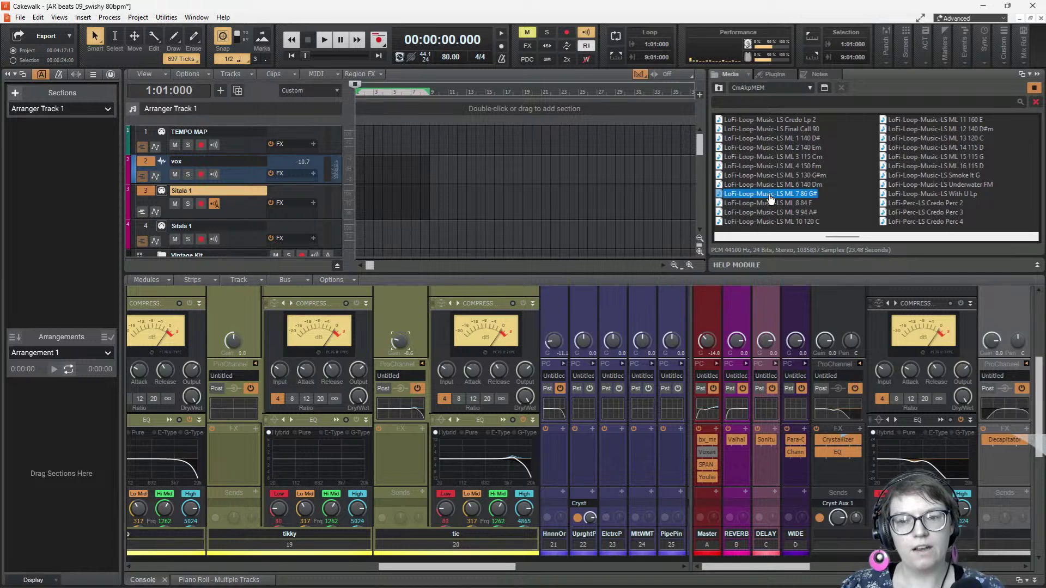
{"action": "left_click_drag", "start_coordinate": [770, 199], "coordinate": [402, 164]}
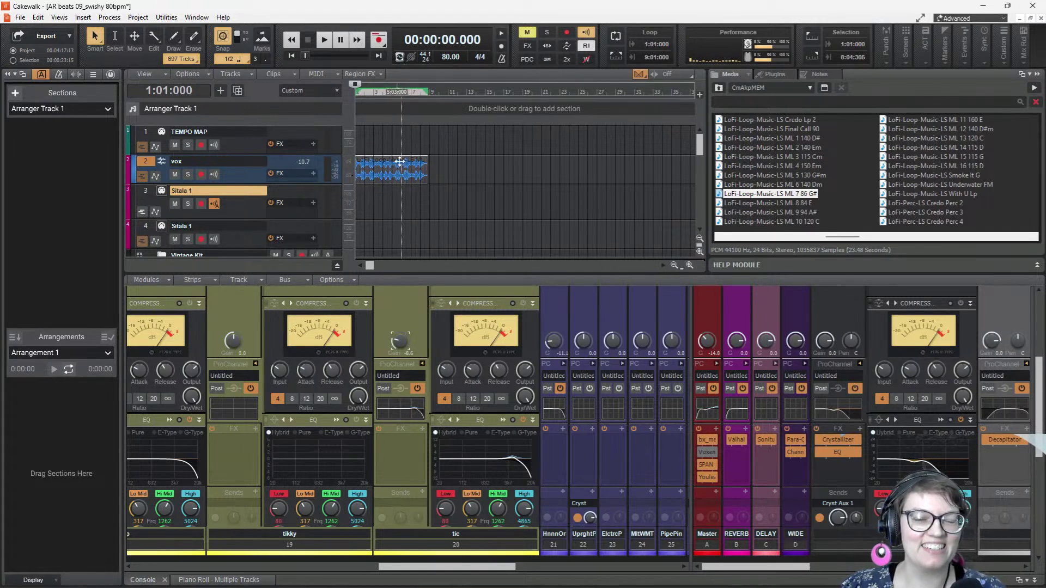
- Play the new vox loop briefly and set the project tempo to 86
{"action": "key", "text": "space"}
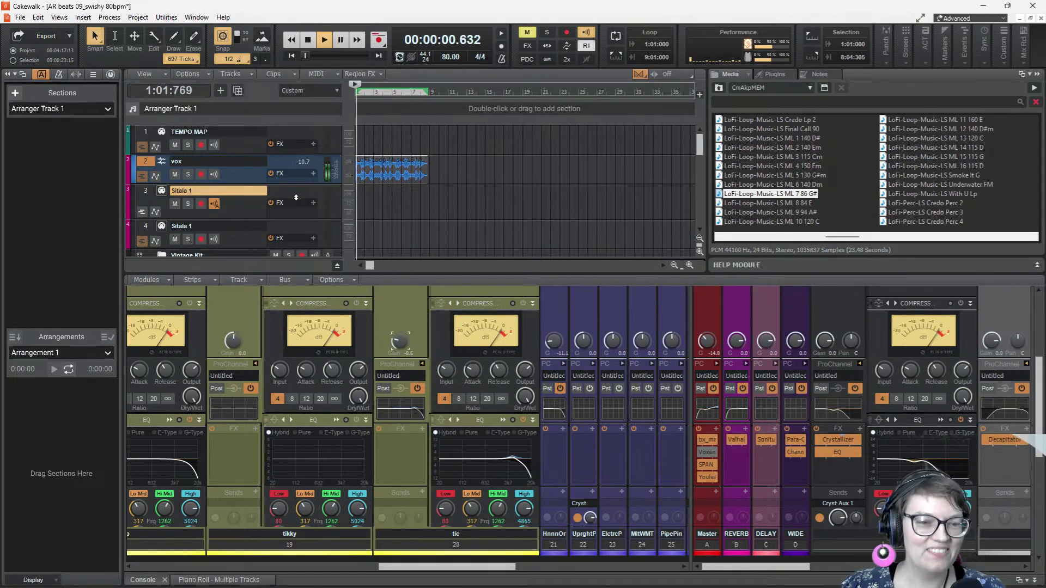
{"action": "key", "text": "space"}
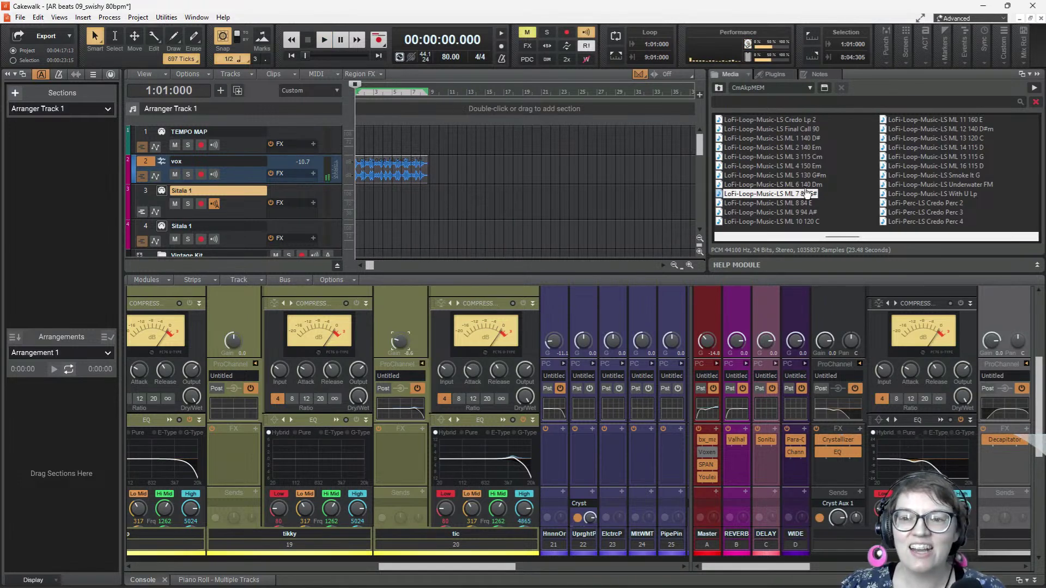
{"action": "double_click", "coordinate": [450, 57]}
{"action": "type", "text": "88"}
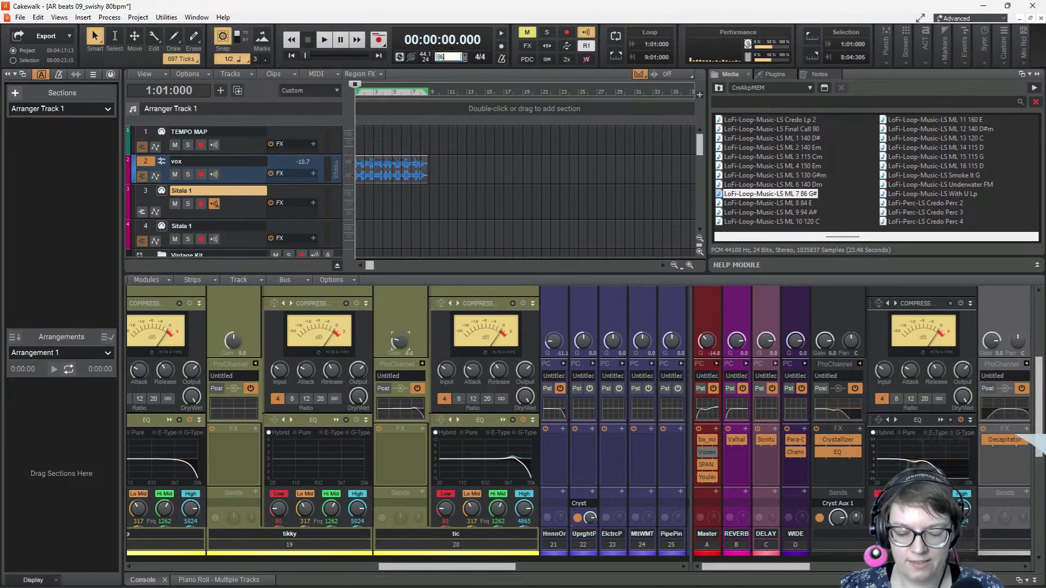
{"action": "key", "text": "Return"}
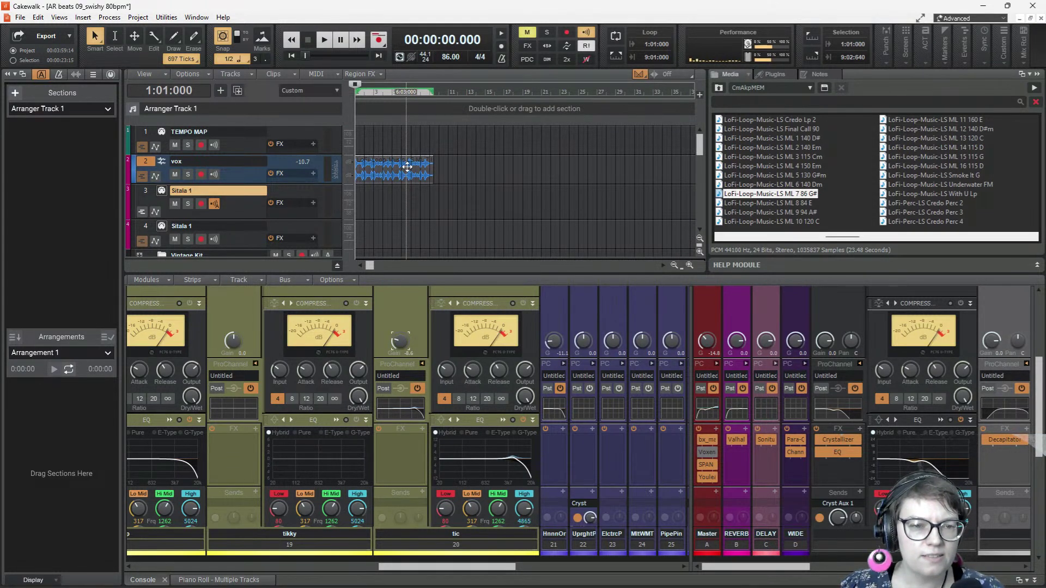
- Check where the vox clip ends against the bars, and play it from the start with the playback metronome enabled
{"action": "scroll", "coordinate": [406, 168], "scroll_direction": "up", "scroll_amount": 4, "text": "ctrl"}
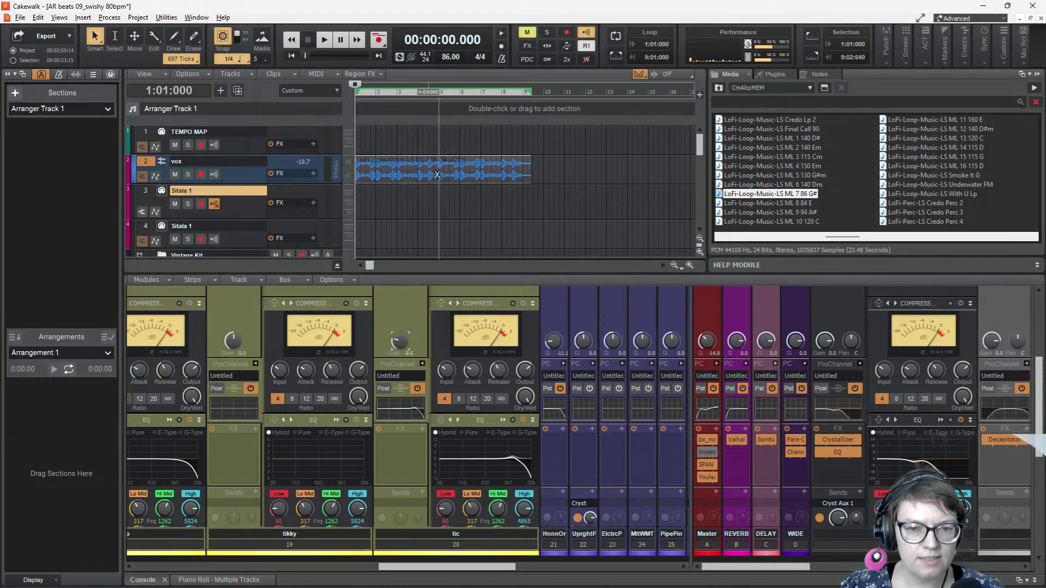
{"action": "scroll", "coordinate": [535, 169], "scroll_direction": "up", "scroll_amount": 3}
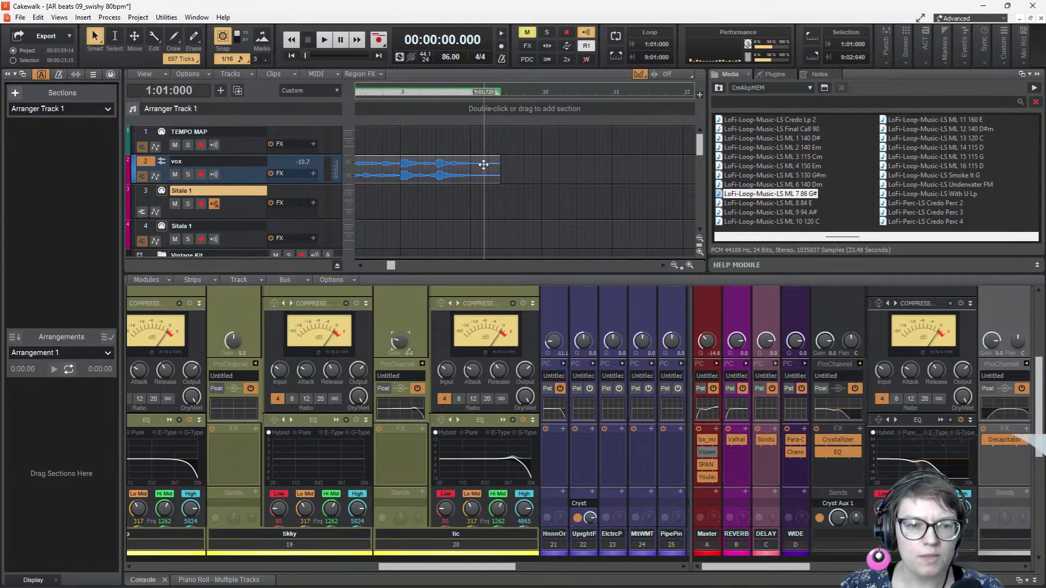
{"action": "key", "text": "w"}
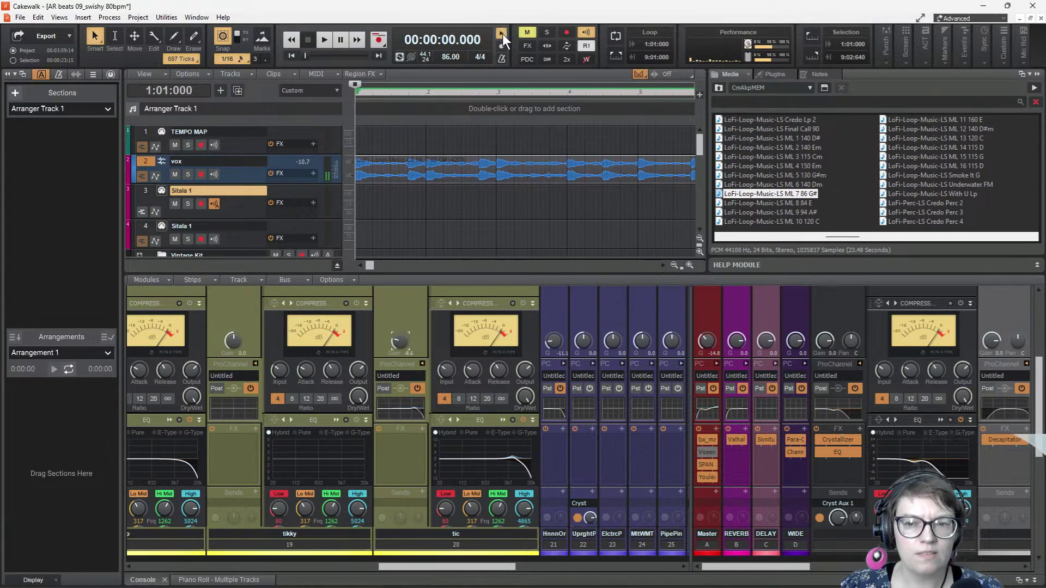
{"action": "key", "text": "space"}
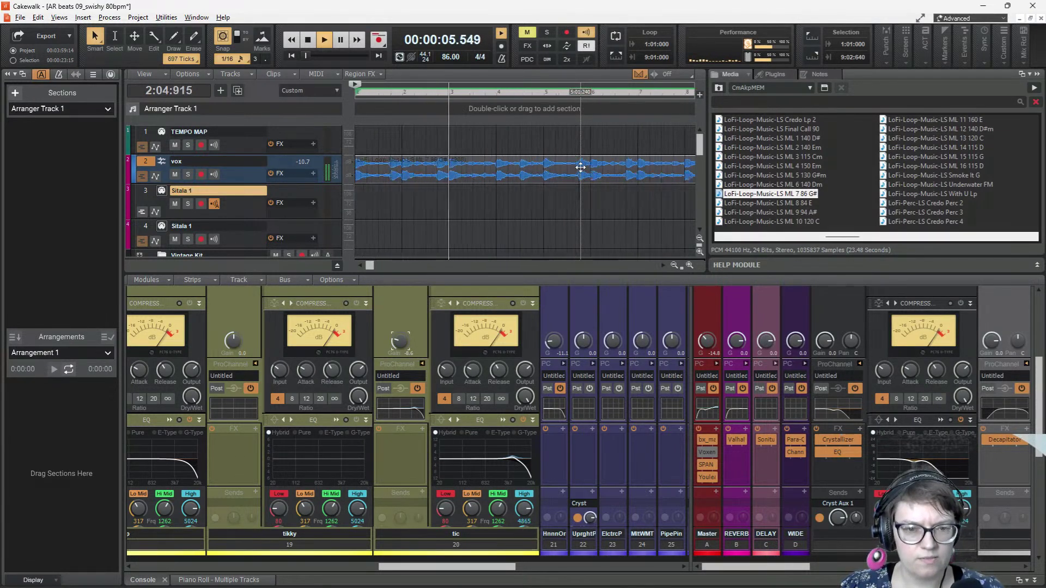
- Trim the end of the vox clip back to the start of bar 9 and enable groove-clip looping on it
{"action": "scroll", "coordinate": [596, 168], "scroll_direction": "down", "scroll_amount": 2}
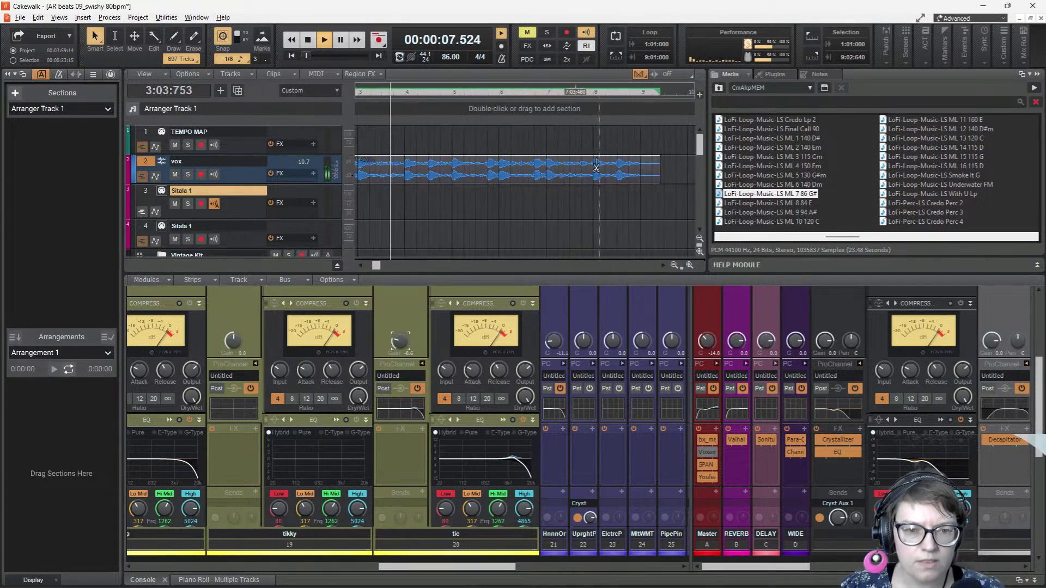
{"action": "left_click", "coordinate": [617, 143]}
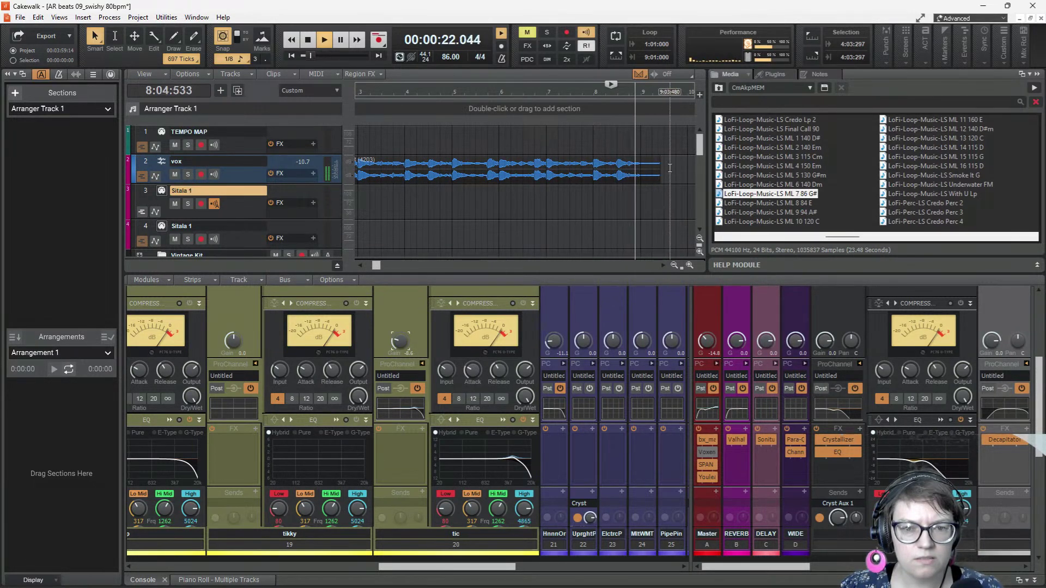
{"action": "key", "text": "space"}
{"action": "left_click_drag", "start_coordinate": [659, 174], "coordinate": [642, 176]}
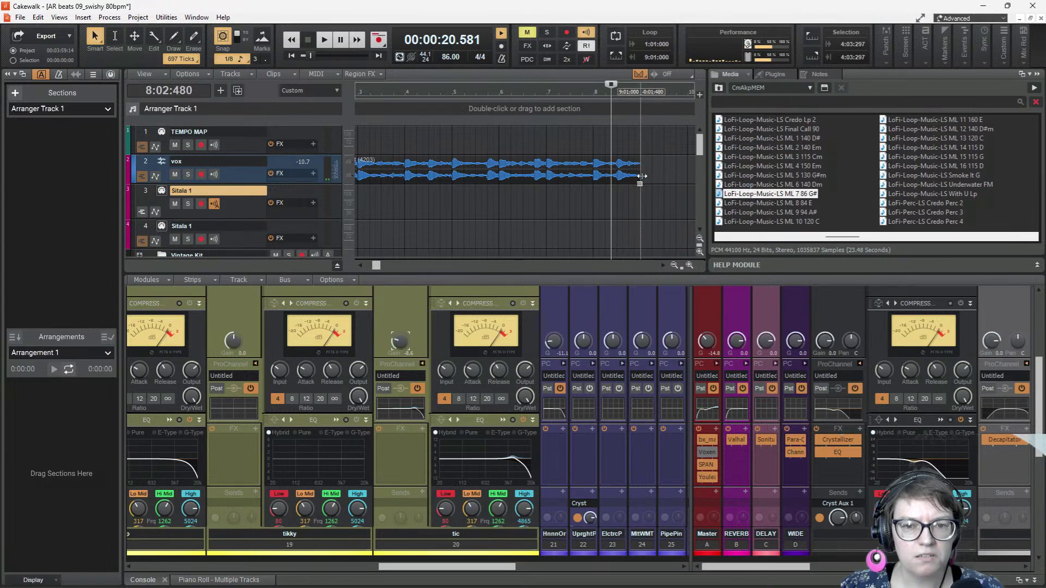
{"action": "left_click", "coordinate": [571, 166]}
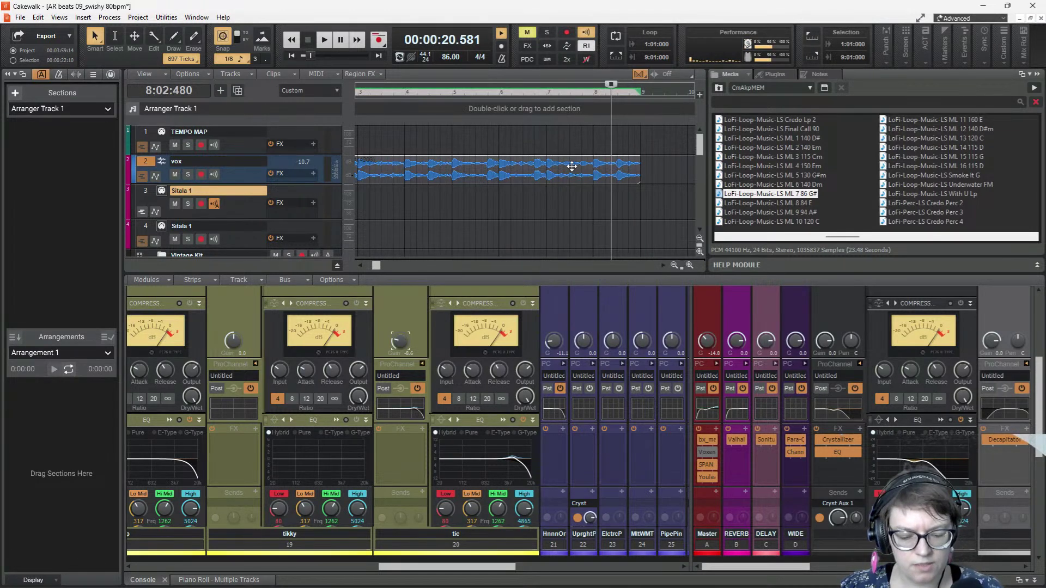
{"action": "key", "text": "ctrl+l"}
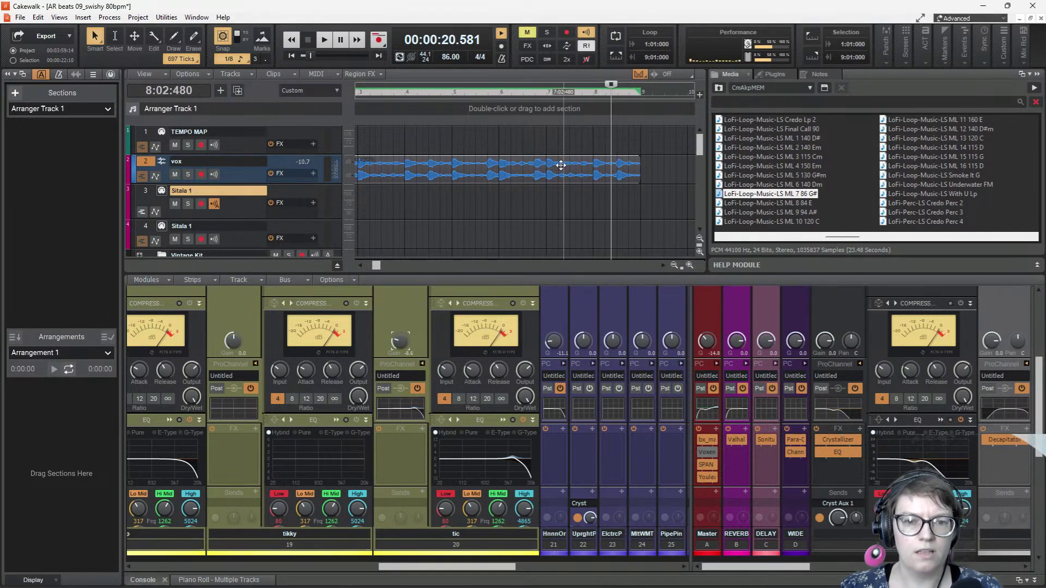
- Turn off the playback metronome and play the vox loop briefly from the start of the project
{"action": "scroll", "coordinate": [596, 174], "scroll_direction": "down", "scroll_amount": 2}
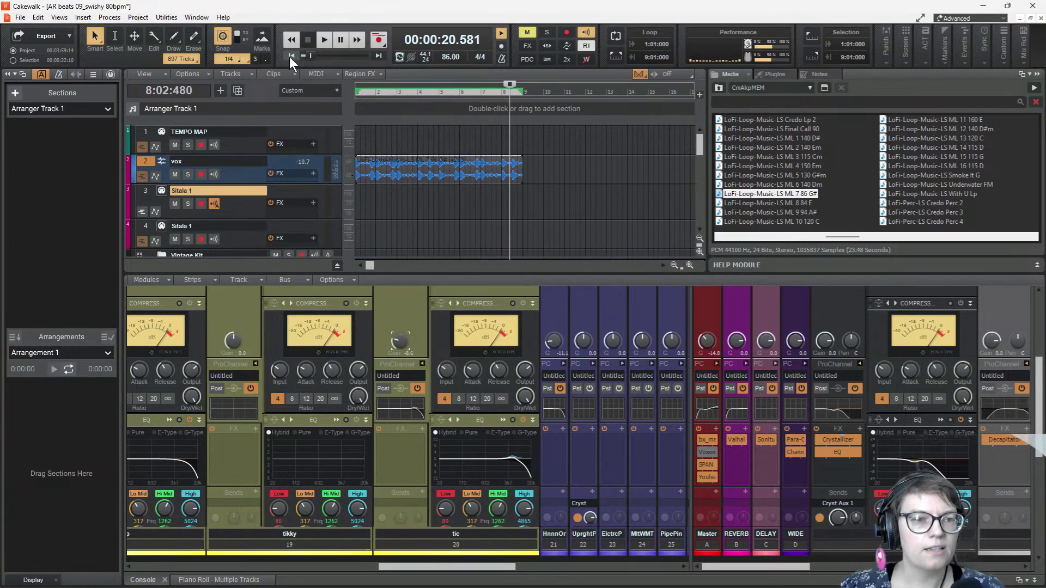
{"action": "left_click", "coordinate": [291, 56]}
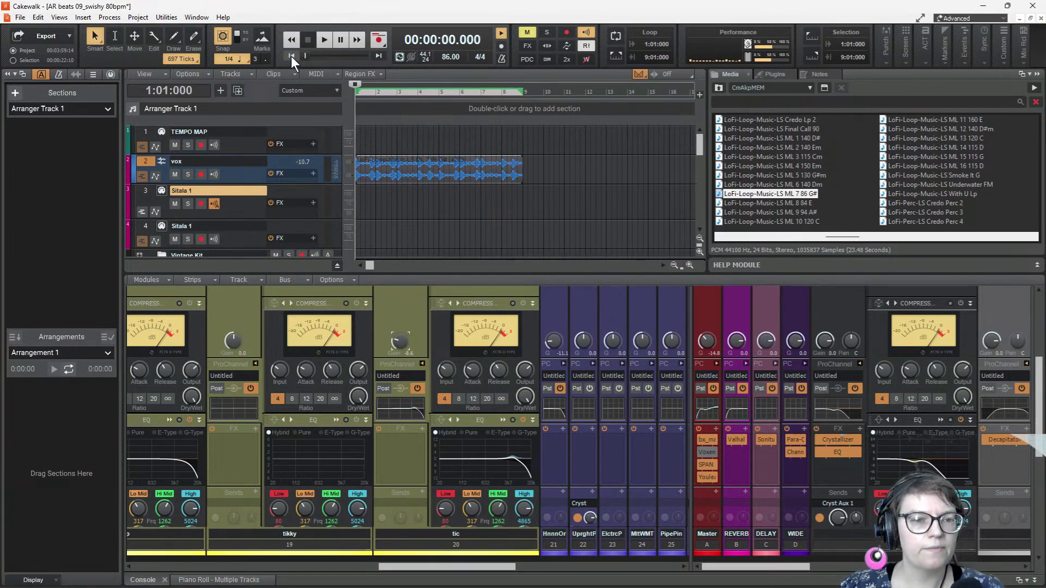
{"action": "left_click", "coordinate": [501, 34]}
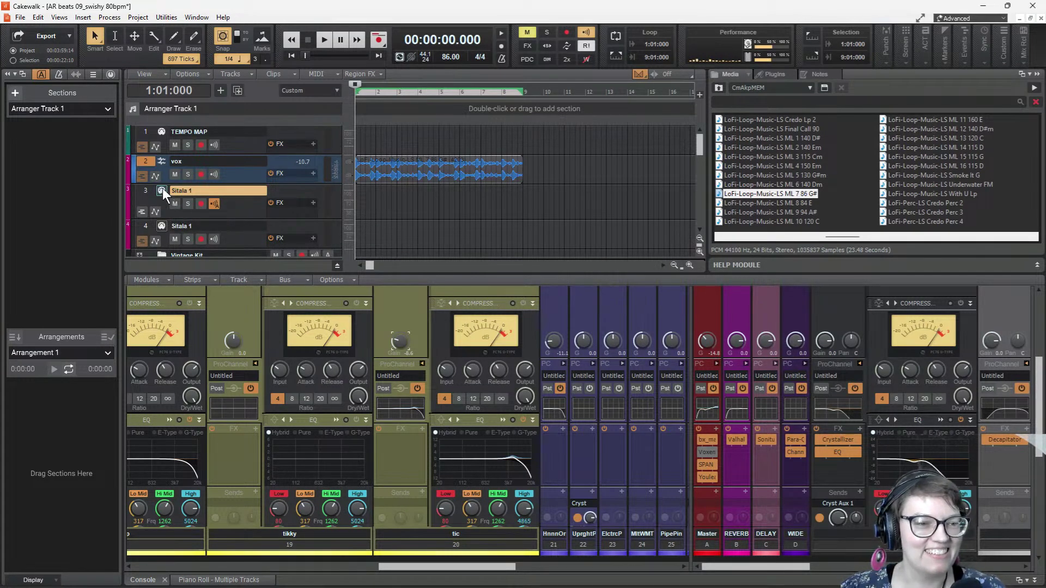
{"action": "key", "text": "space"}
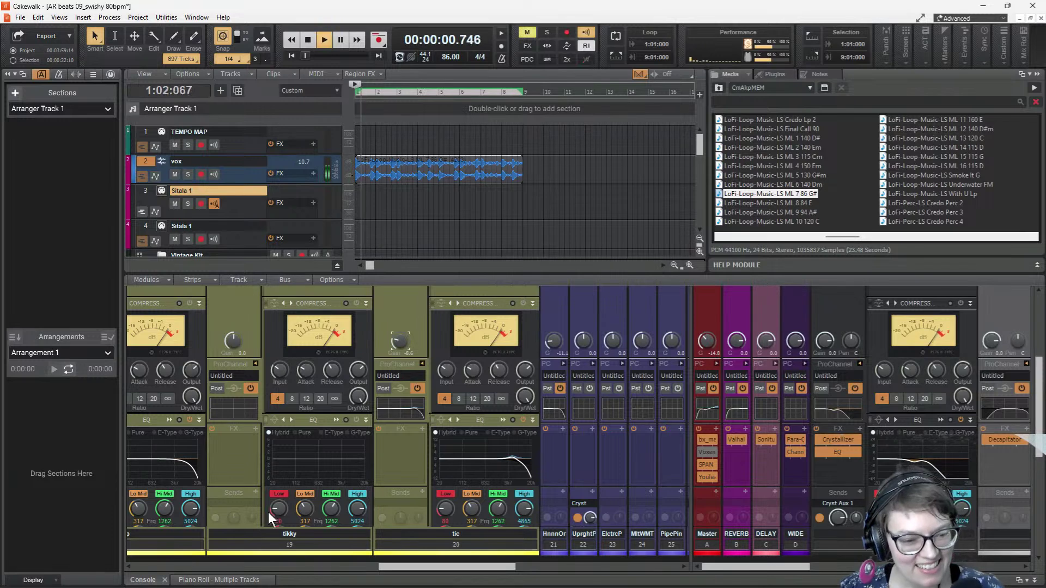
{"action": "key", "text": "space"}
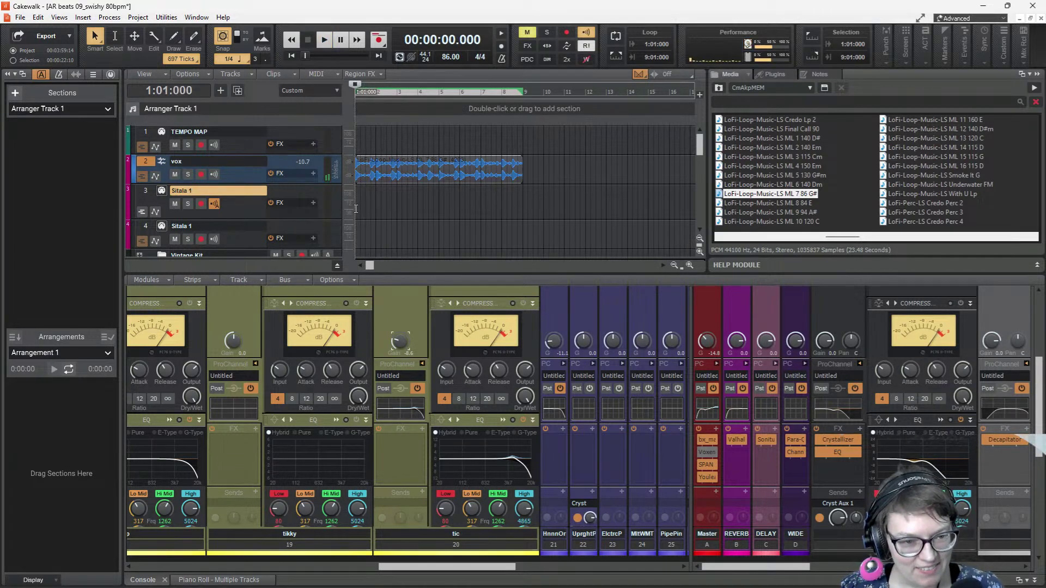
- Create a step sequencer pattern at the start of the first Sitala 1 track and add rows up to the 80s-Rim sound on note 51
{"action": "double_click", "coordinate": [355, 209]}
{"action": "double_click", "coordinate": [355, 208]}
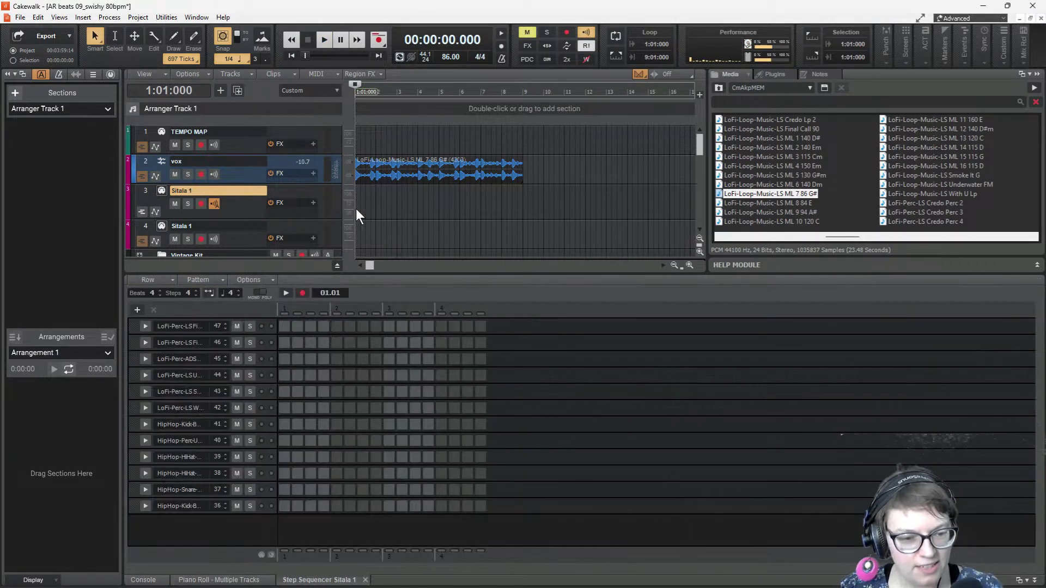
{"action": "left_click", "coordinate": [190, 324]}
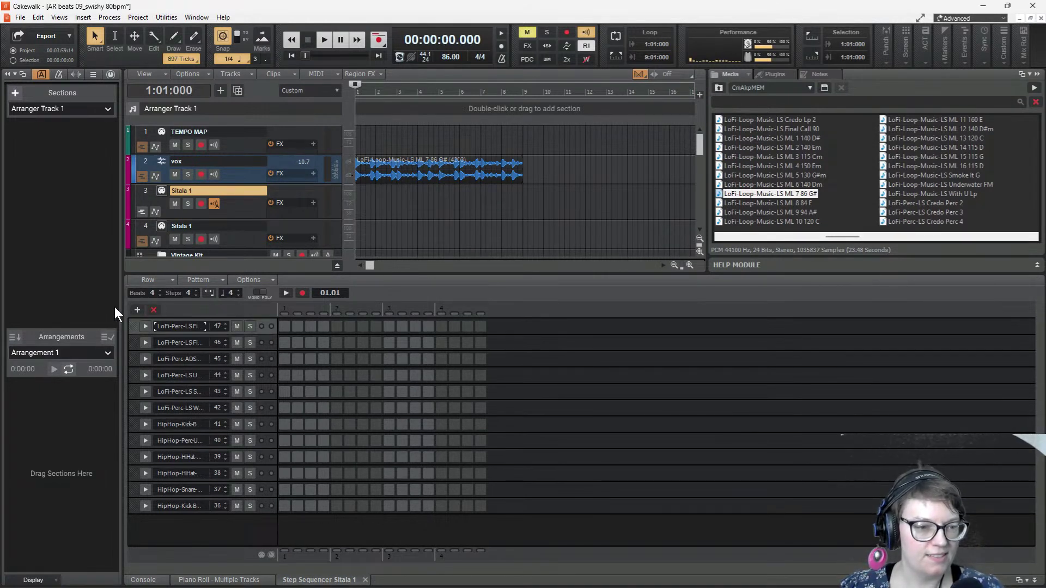
{"action": "left_click", "coordinate": [137, 309]}
{"action": "left_click", "coordinate": [137, 310]}
{"action": "left_click", "coordinate": [137, 309]}
{"action": "left_click", "coordinate": [138, 309]}
{"action": "left_click", "coordinate": [138, 309]}
{"action": "left_click", "coordinate": [154, 309]}
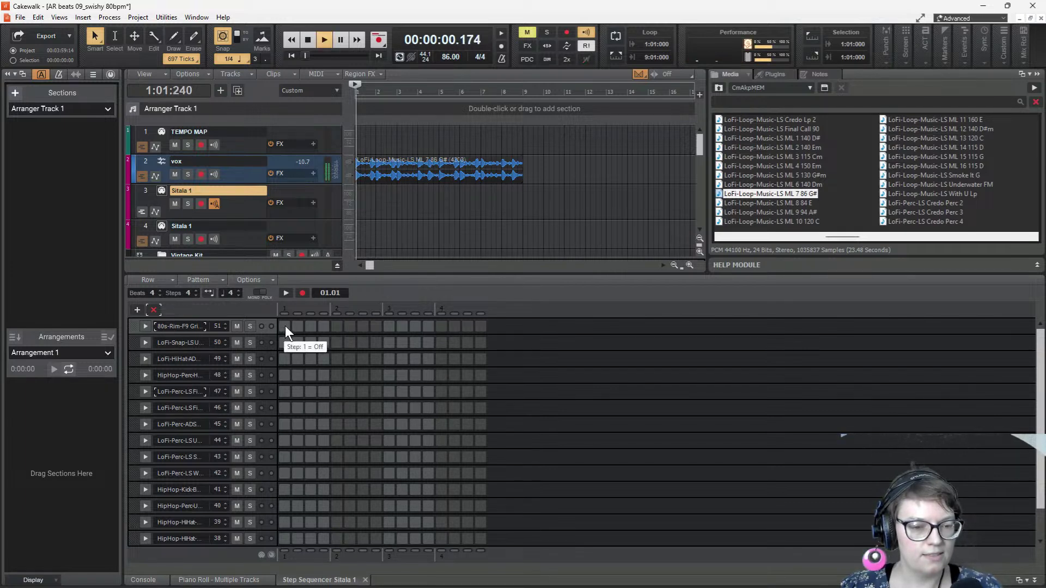
- Enter 80s-Rim hits on steps 1–3, 5, 9–11 and 13, and raise the row's swing to 64
{"action": "left_click_drag", "start_coordinate": [286, 325], "coordinate": [309, 332]}
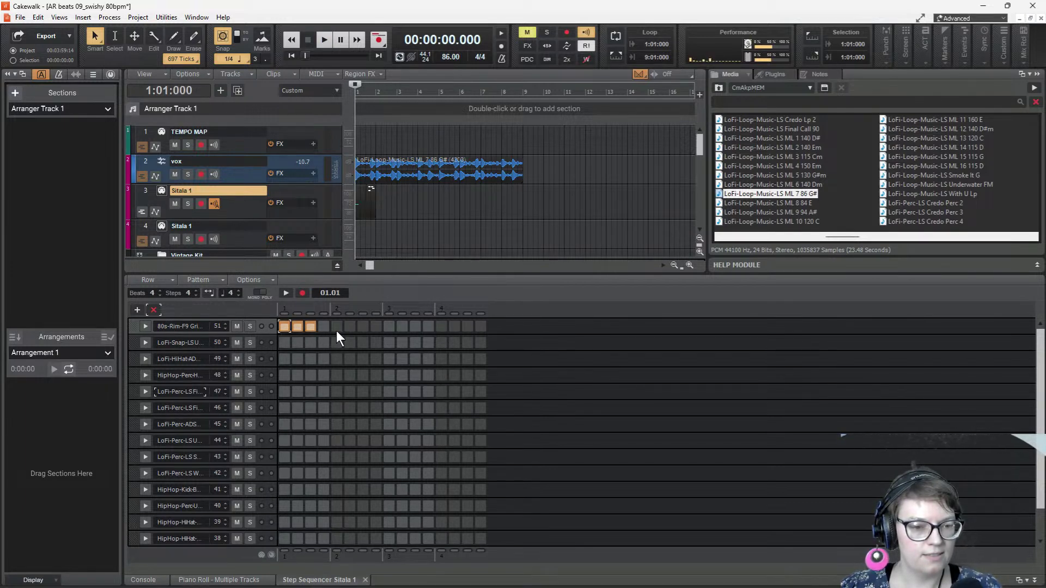
{"action": "left_click_drag", "start_coordinate": [388, 326], "coordinate": [410, 328]}
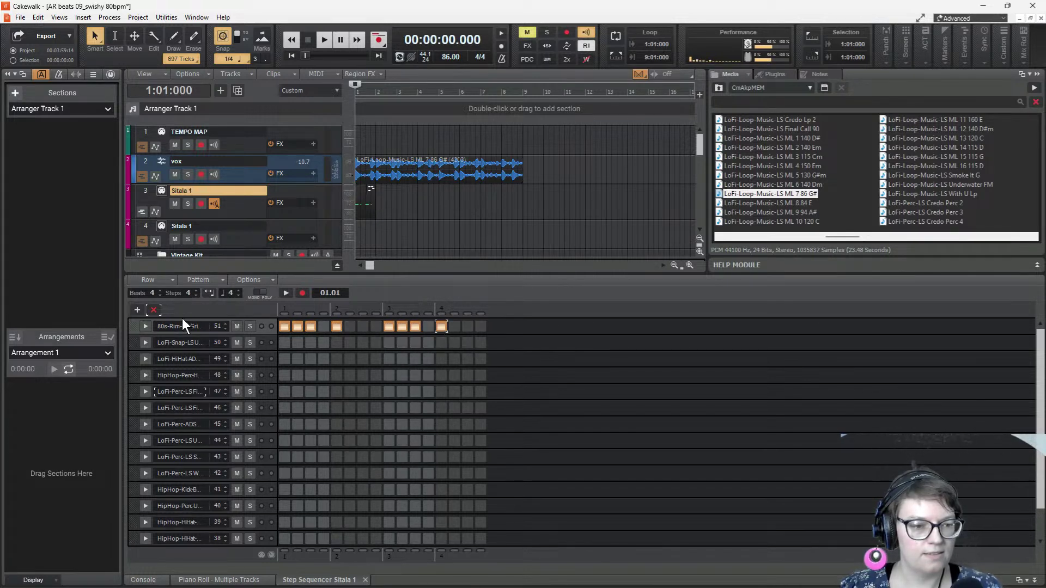
{"action": "left_click", "coordinate": [145, 325]}
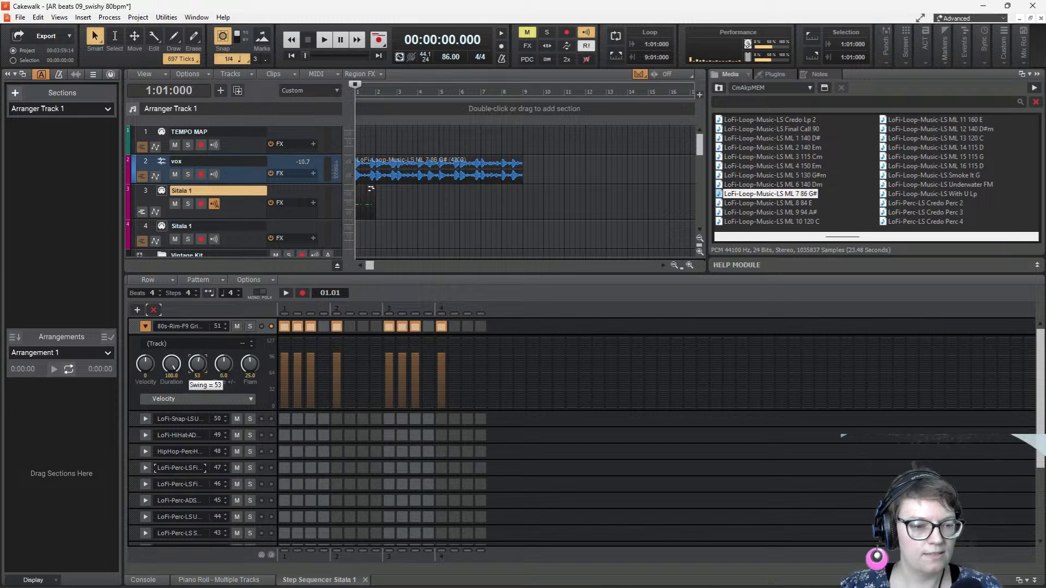
{"action": "key", "text": "space"}
{"action": "key", "text": "space"}
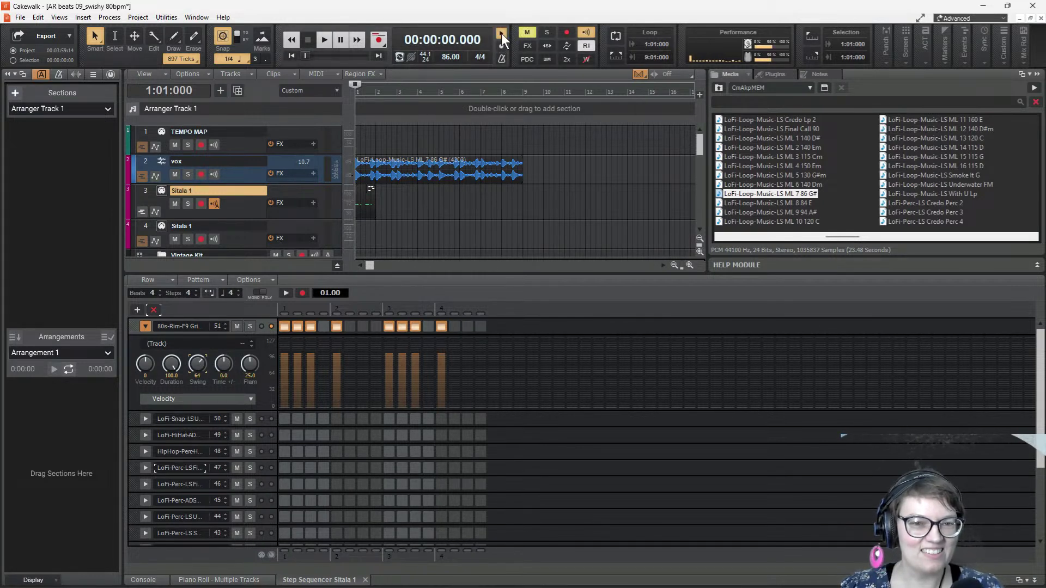
- Turn the playback metronome back on and adjust the 80s-Rim row's swing to 59 while auditioning the pattern
{"action": "key", "text": "space"}
{"action": "key", "text": "space"}
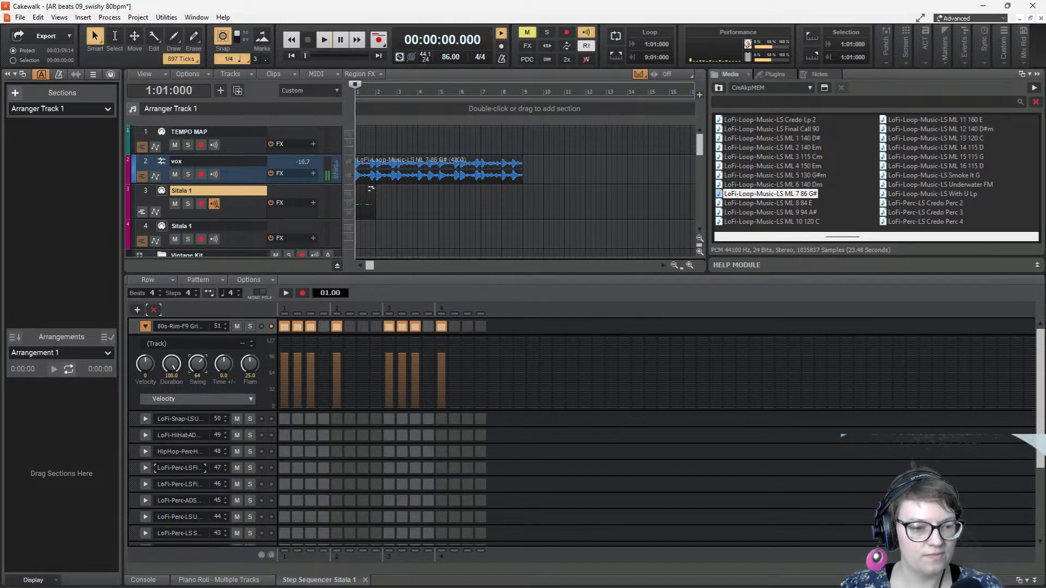
{"action": "key", "text": "space"}
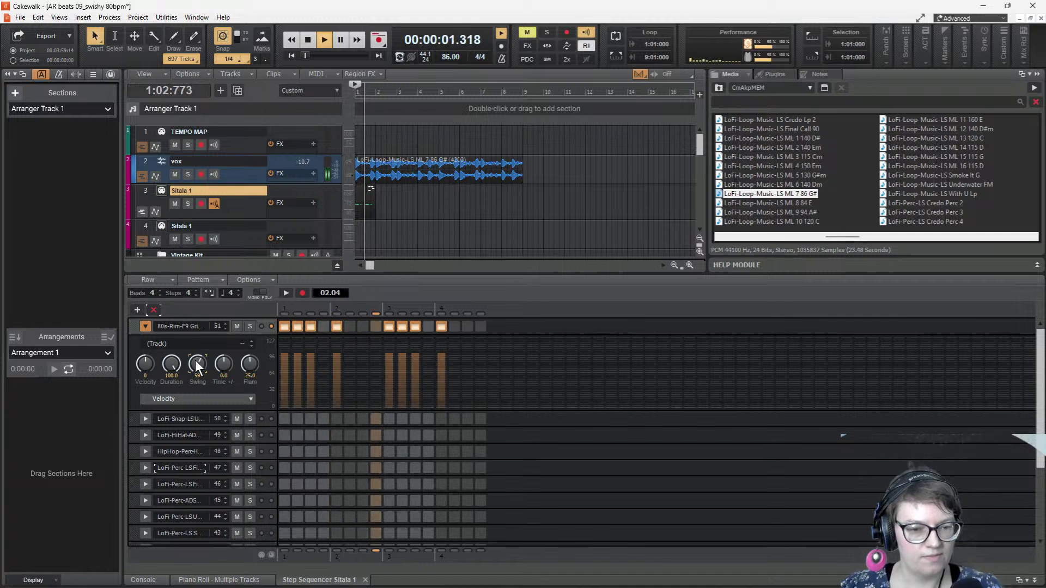
{"action": "key", "text": "space"}
- Clear the 80s-Rim hits on steps 9–11 and 13, then shape velocities to fall across steps 1–3 and accent step 5
{"action": "left_click_drag", "start_coordinate": [392, 326], "coordinate": [443, 326]}
{"action": "key", "text": "space"}
{"action": "key", "text": "space"}
{"action": "left_click", "coordinate": [338, 342]}
{"action": "left_click_drag", "start_coordinate": [282, 341], "coordinate": [311, 360]}
{"action": "key", "text": "space"}
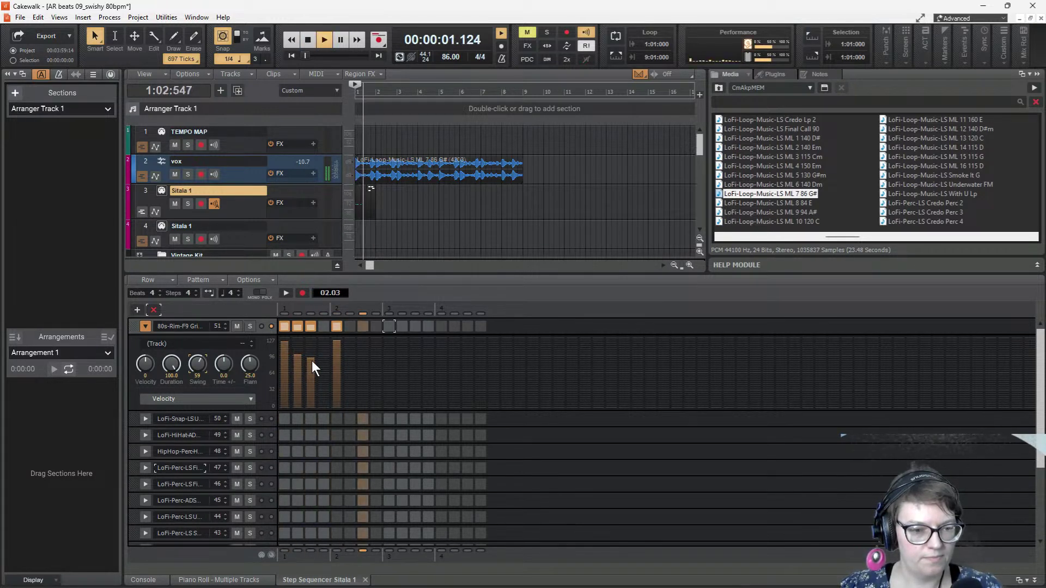
{"action": "key", "text": "space"}
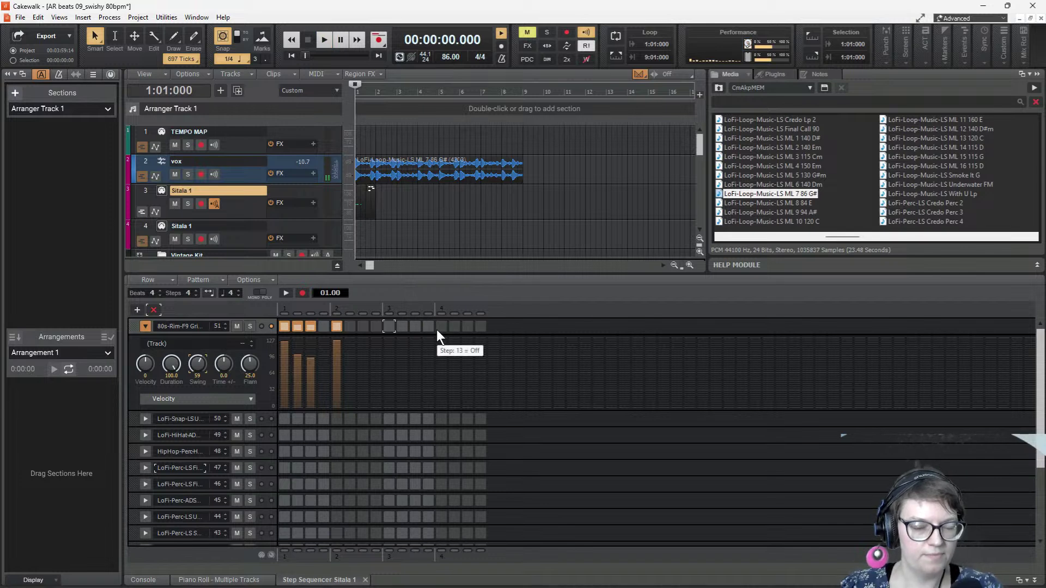
- Extend the Sitala 1 step pattern to 8 beats and audition it against the vox loop
{"action": "left_click", "coordinate": [161, 290]}
{"action": "left_click", "coordinate": [161, 289]}
{"action": "left_click", "coordinate": [162, 290]}
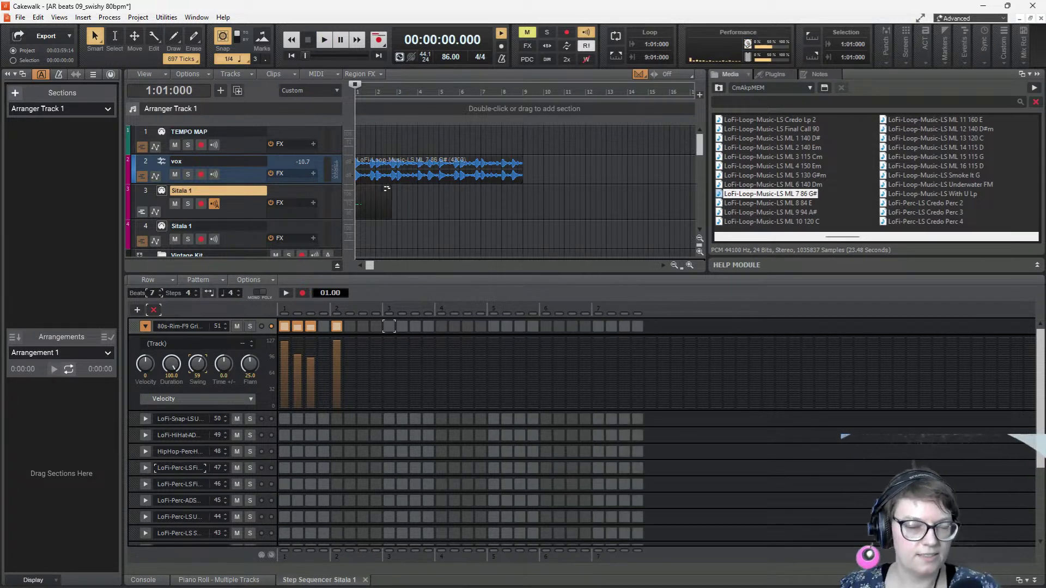
{"action": "left_click", "coordinate": [161, 290]}
{"action": "key", "text": "space"}
{"action": "key", "text": "space"}
{"action": "key", "text": "space"}
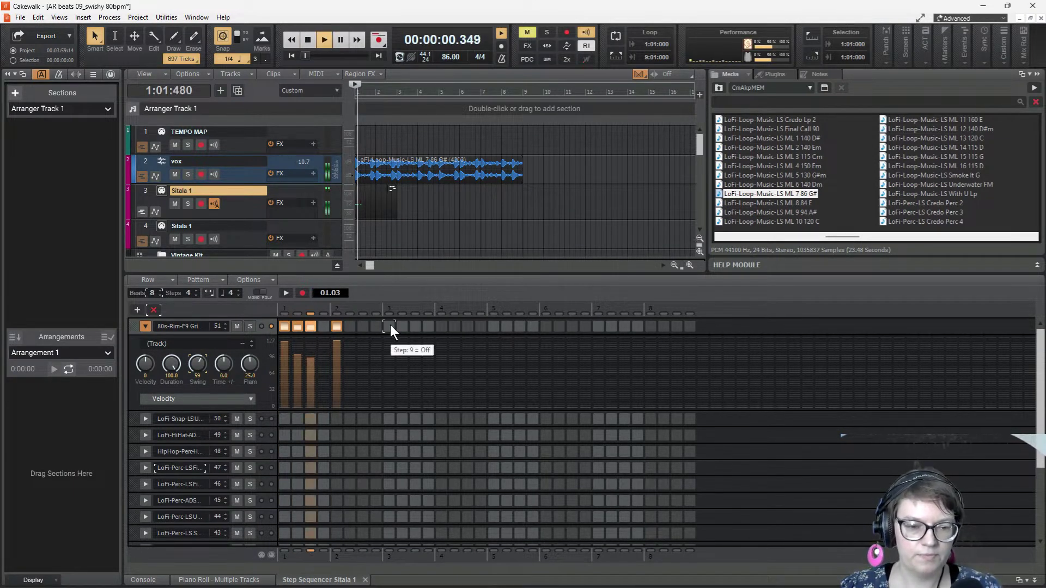
{"action": "key", "text": "space"}
- Add 80s-Rim hits on steps 11 and 14 and play the pattern to check their timing
{"action": "left_click", "coordinate": [414, 326]}
{"action": "left_click", "coordinate": [441, 326]}
{"action": "key", "text": "space"}
{"action": "key", "text": "space"}
{"action": "left_click", "coordinate": [441, 326]}
{"action": "left_click", "coordinate": [456, 326]}
{"action": "key", "text": "space"}
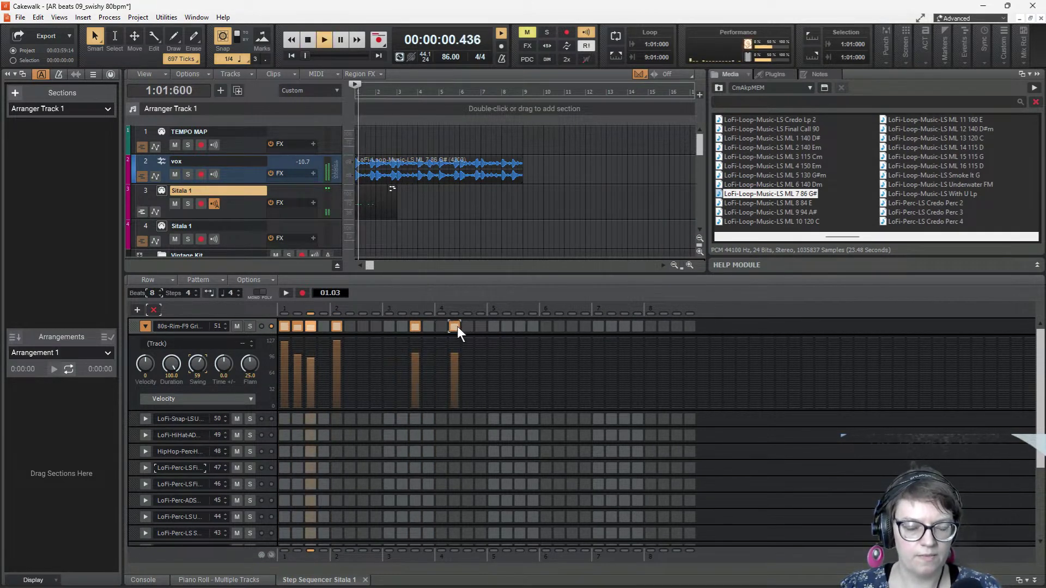
{"action": "key", "text": "space"}
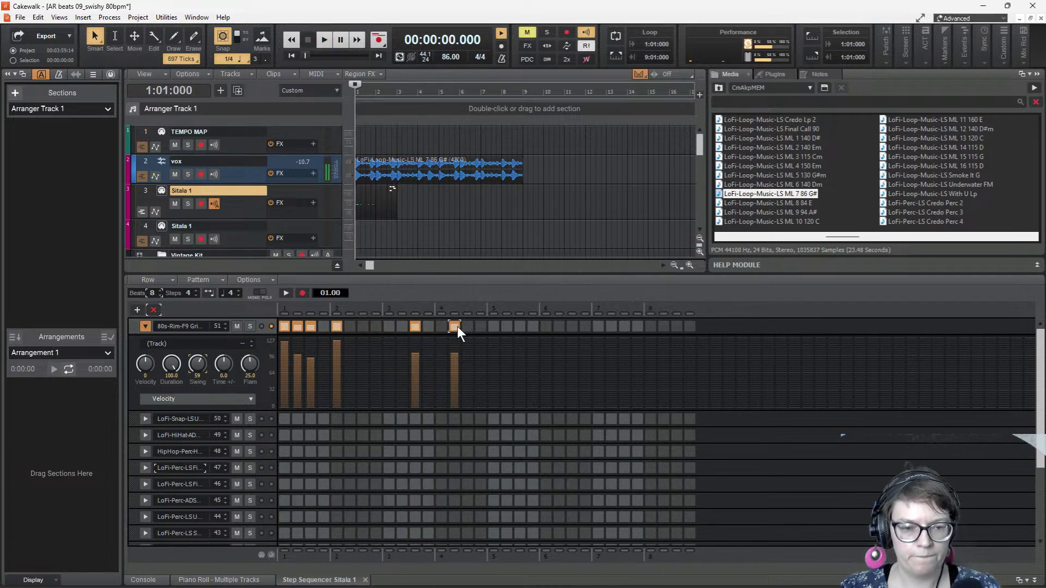
- Move the 80s-Rim hits from steps 11 and 14 to steps 12 and 15 and audition the pattern
{"action": "left_click", "coordinate": [417, 325]}
{"action": "left_click", "coordinate": [428, 326]}
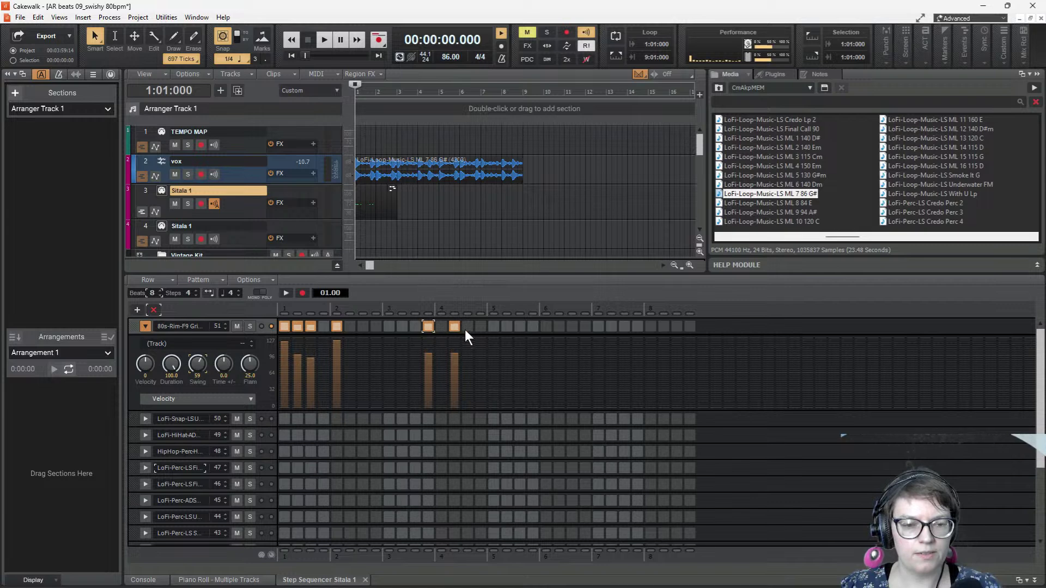
{"action": "left_click", "coordinate": [467, 327]}
{"action": "left_click", "coordinate": [454, 327]}
{"action": "key", "text": "space"}
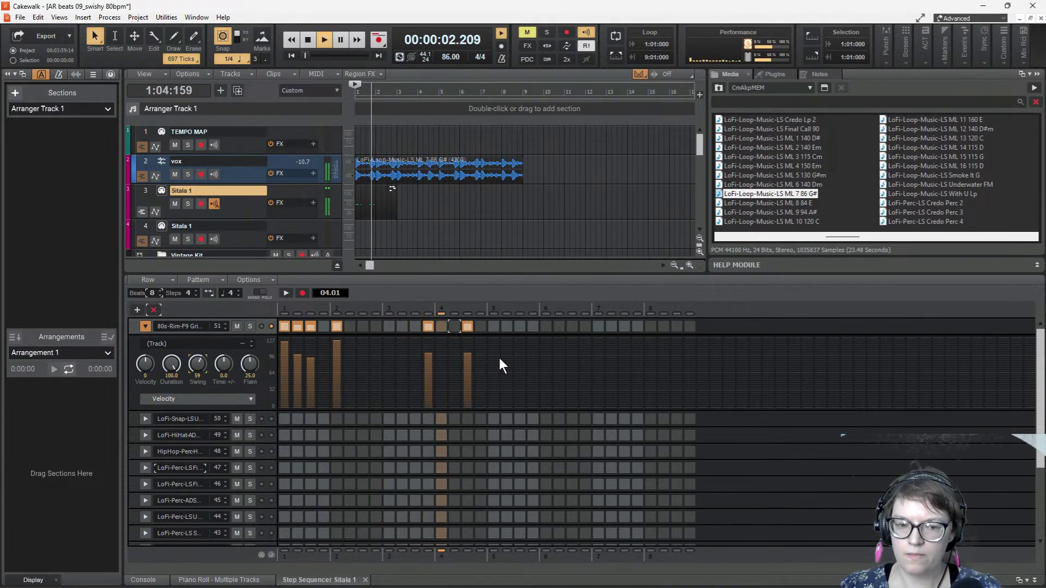
{"action": "key", "text": "space"}
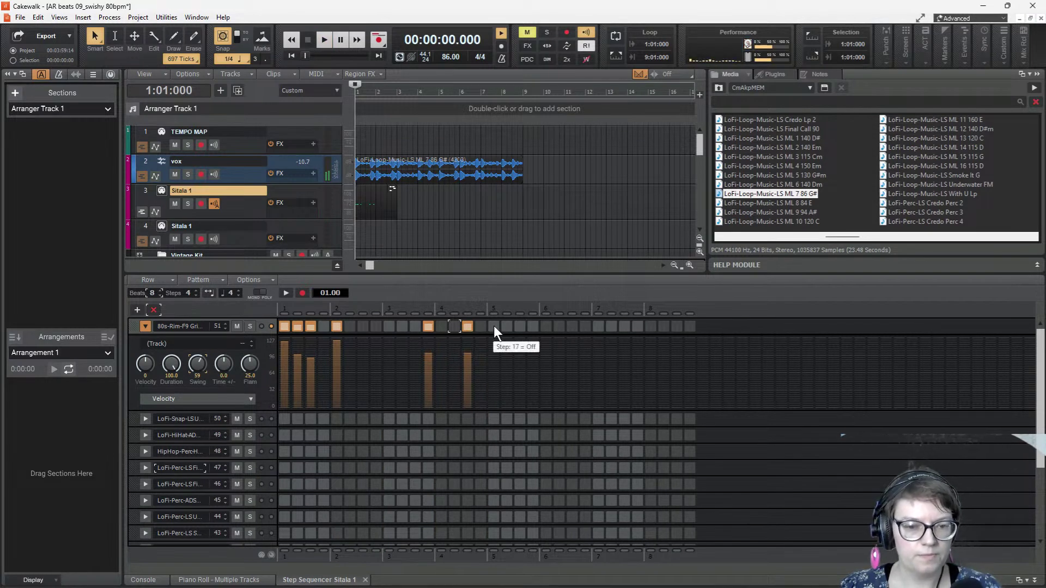
- Add 80s-Rim hits on steps 17–19 and 21 with falling velocities and an accent on 21, lower step 3's velocity, and audition the pattern
{"action": "left_click", "coordinate": [545, 326]}
{"action": "left_click_drag", "start_coordinate": [493, 340], "coordinate": [518, 358]}
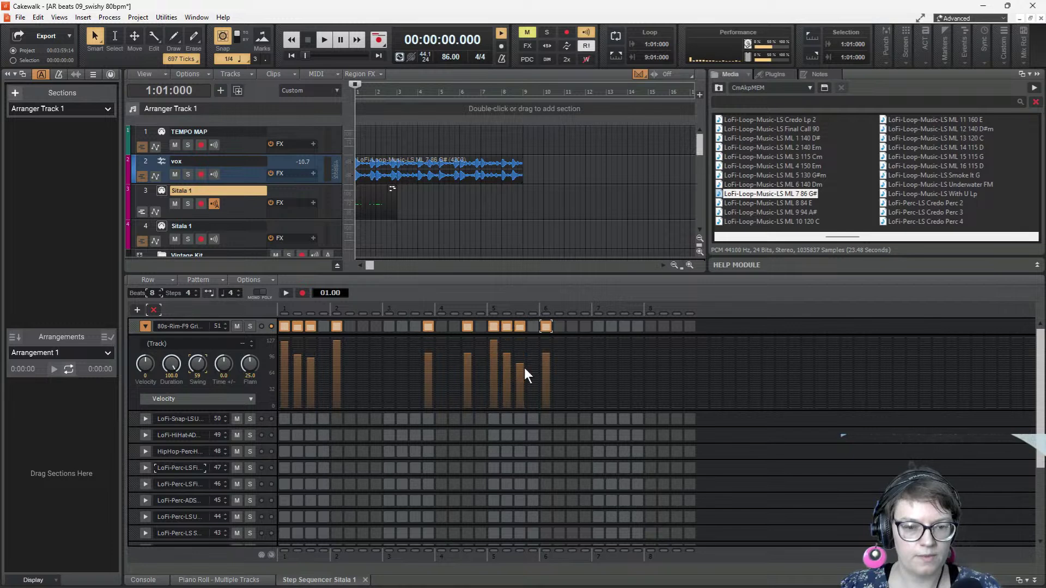
{"action": "left_click", "coordinate": [545, 342]}
{"action": "key", "text": "space"}
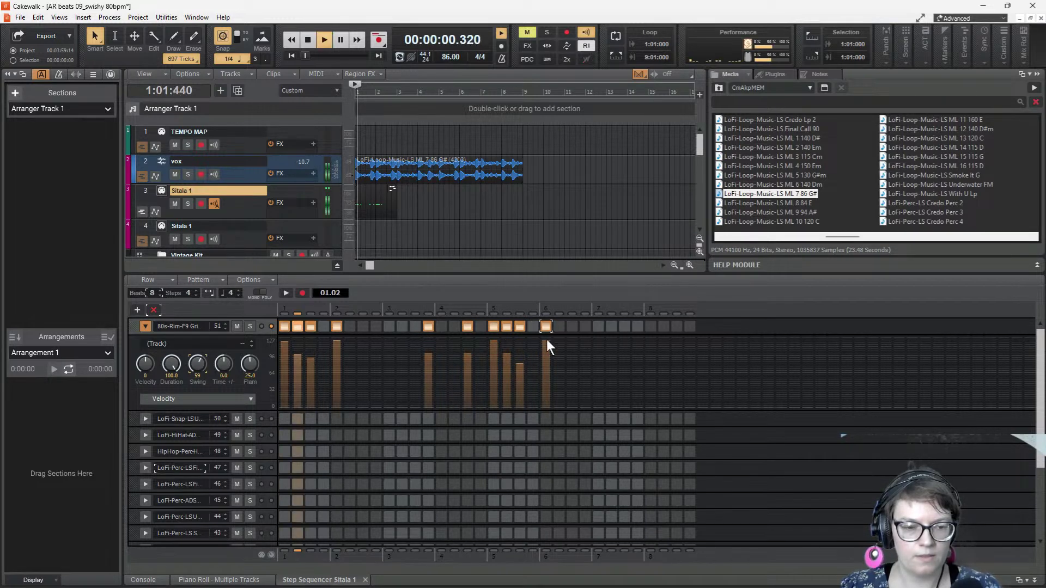
{"action": "key", "text": "space"}
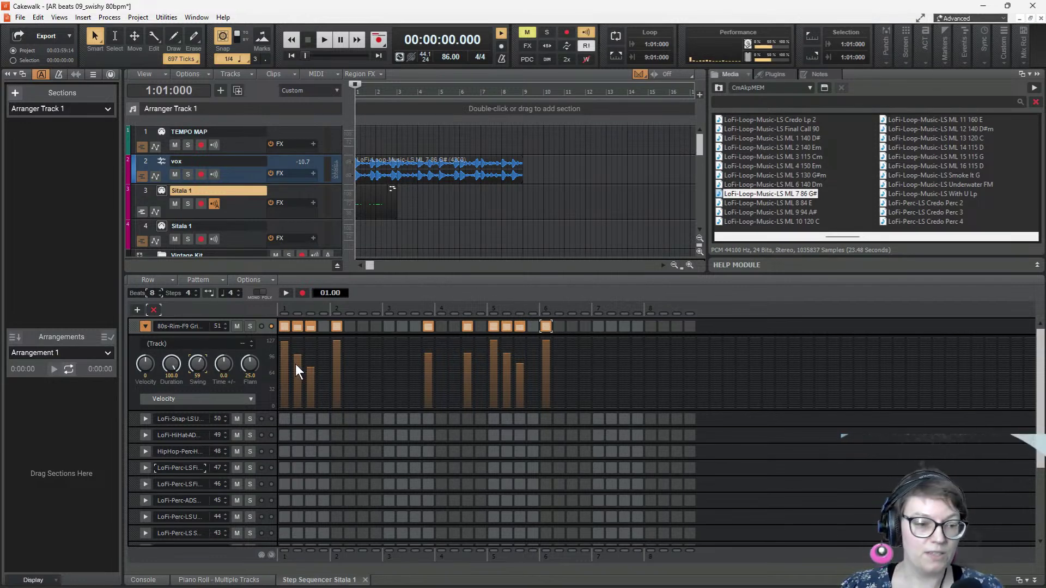
{"action": "key", "text": "space"}
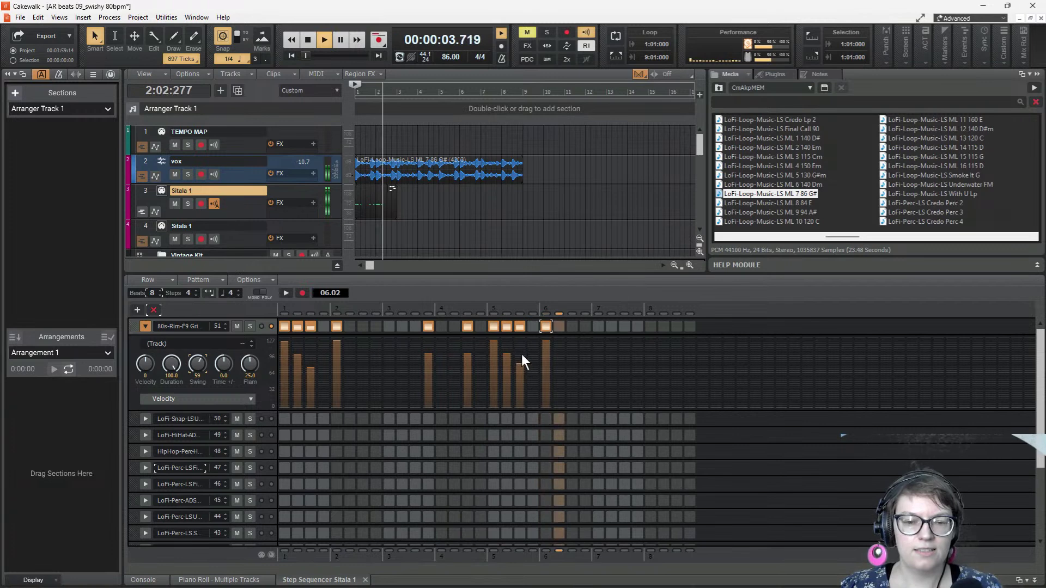
{"action": "key", "text": "space"}
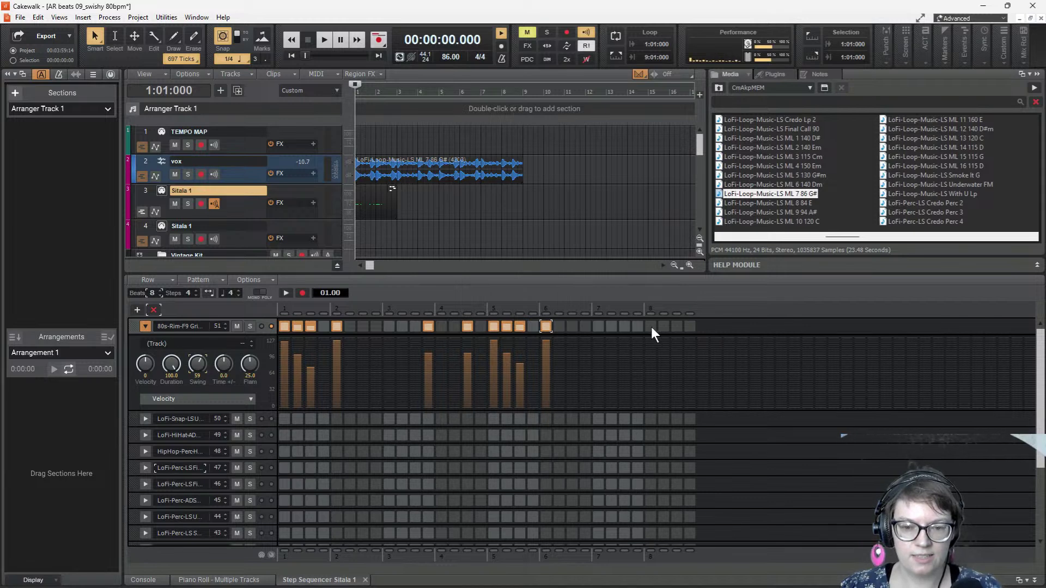
- Add 80s-Rim hits on steps 29, 31 and 32 in the pattern's last beat
{"action": "left_click", "coordinate": [676, 328]}
{"action": "left_click", "coordinate": [686, 327]}
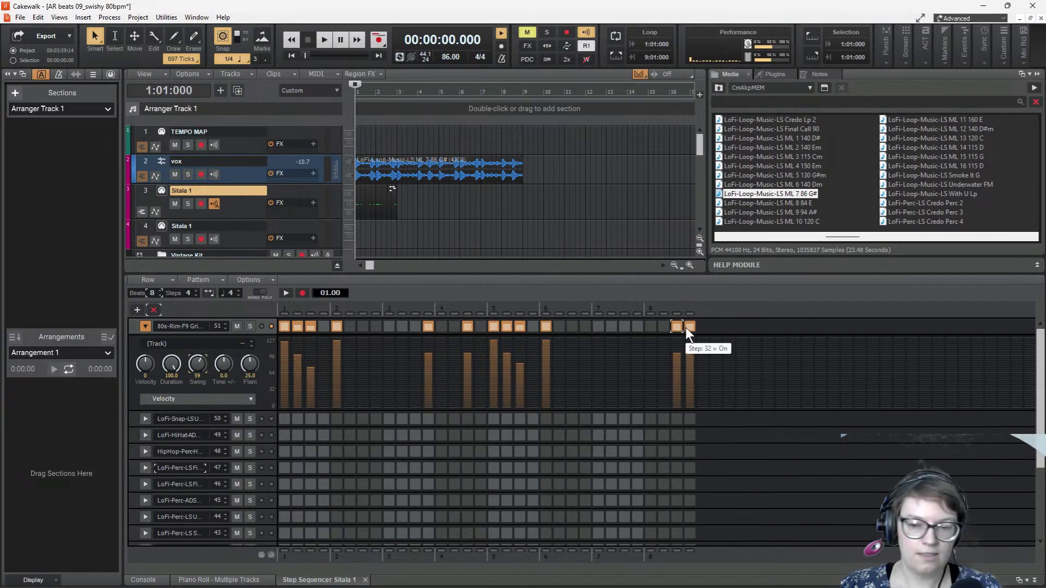
{"action": "left_click", "coordinate": [649, 327]}
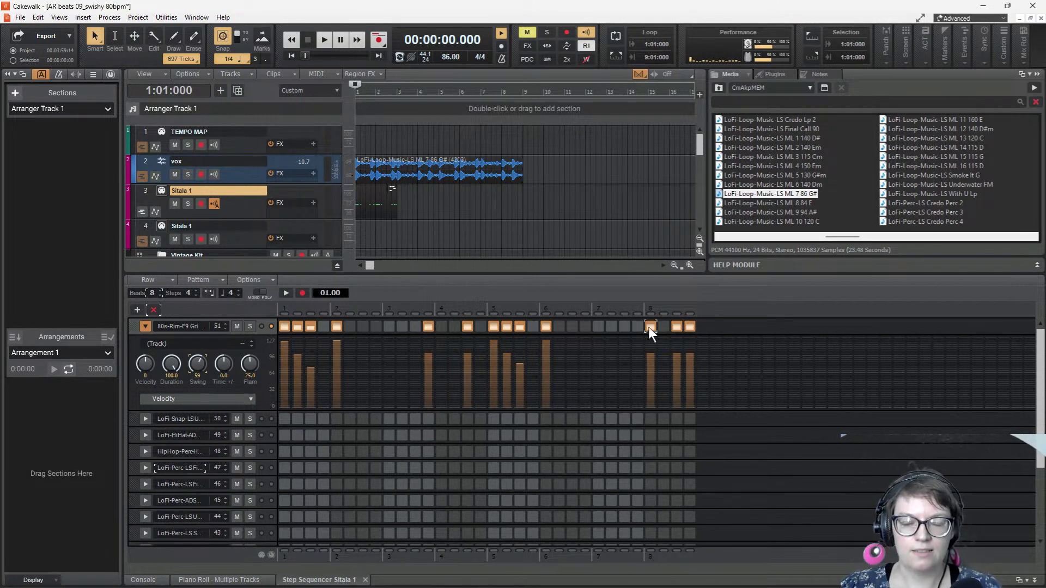
- Raise the velocities of the 80s-Rim hits on steps 31 and 32, with 31 slightly louder, and audition the pattern
{"action": "left_click", "coordinate": [677, 343]}
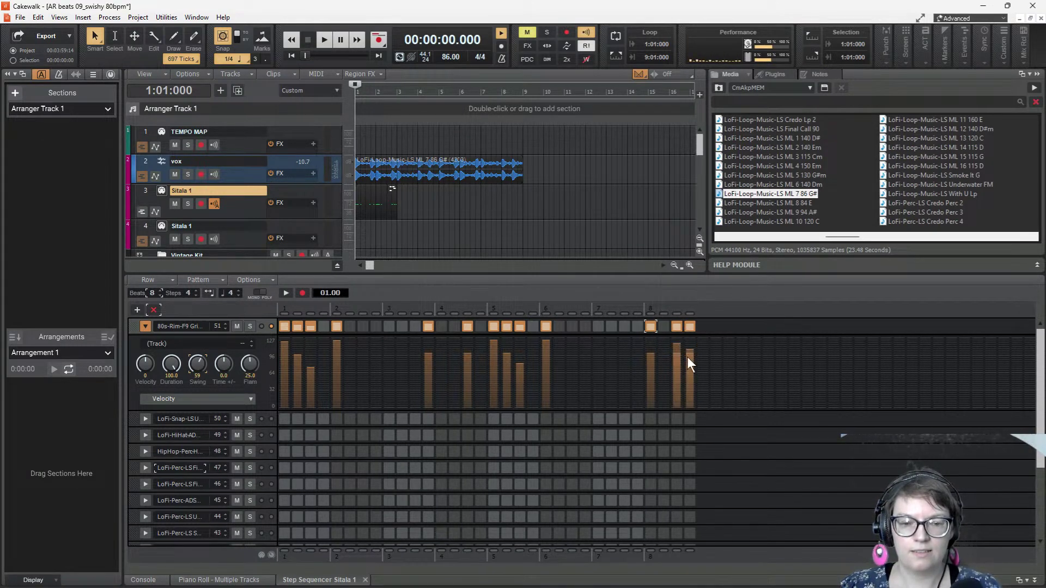
{"action": "key", "text": "space"}
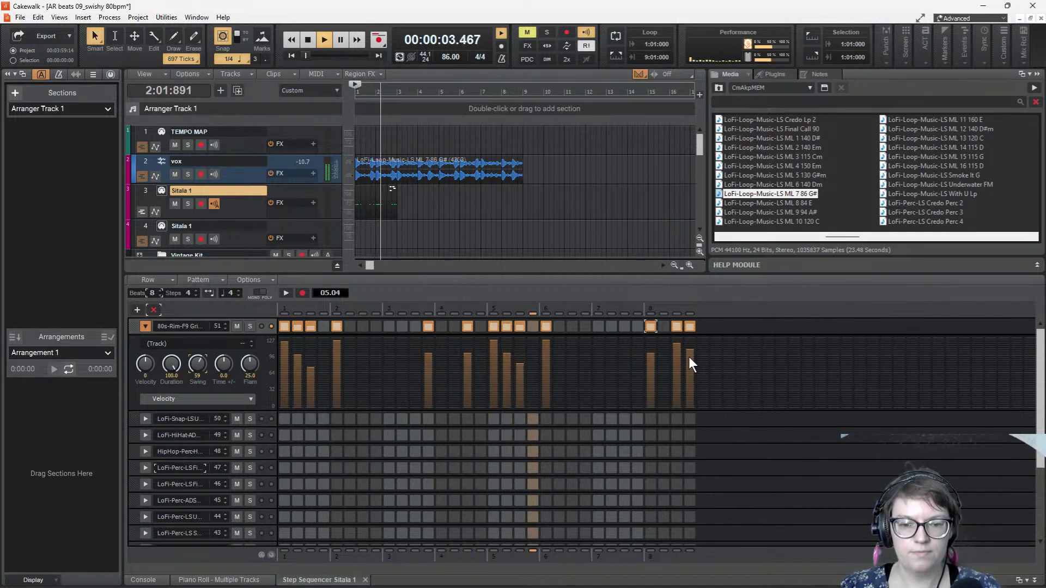
{"action": "key", "text": "space"}
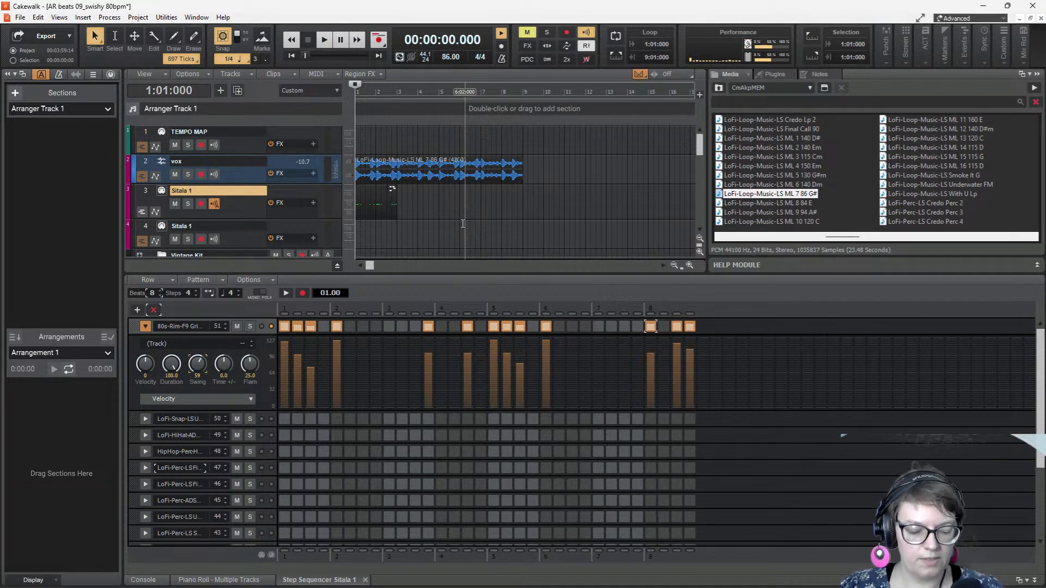
- Extend the Sitala 1 pattern clip to the end of bar 4 and audition the repeat from 2:03:000
{"action": "scroll", "coordinate": [451, 185], "scroll_direction": "up", "scroll_amount": 1}
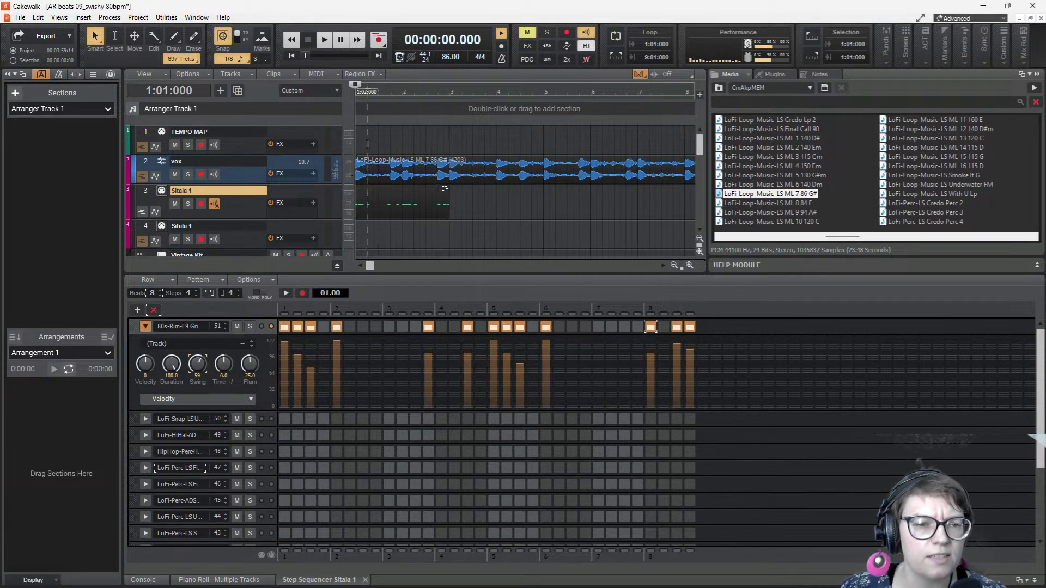
{"action": "key", "text": "space"}
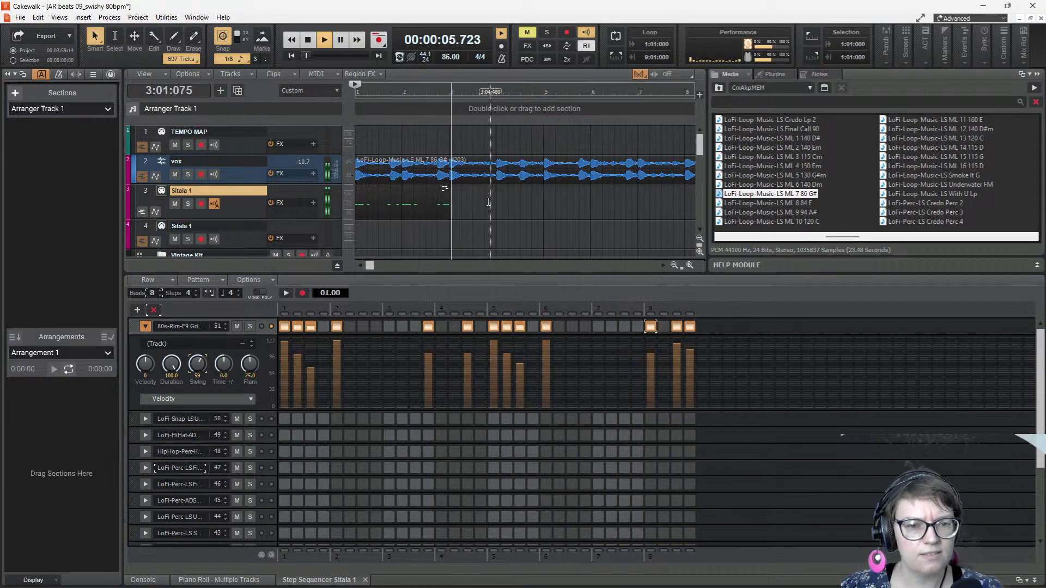
{"action": "key", "text": "space"}
{"action": "left_click_drag", "start_coordinate": [446, 202], "coordinate": [543, 205]}
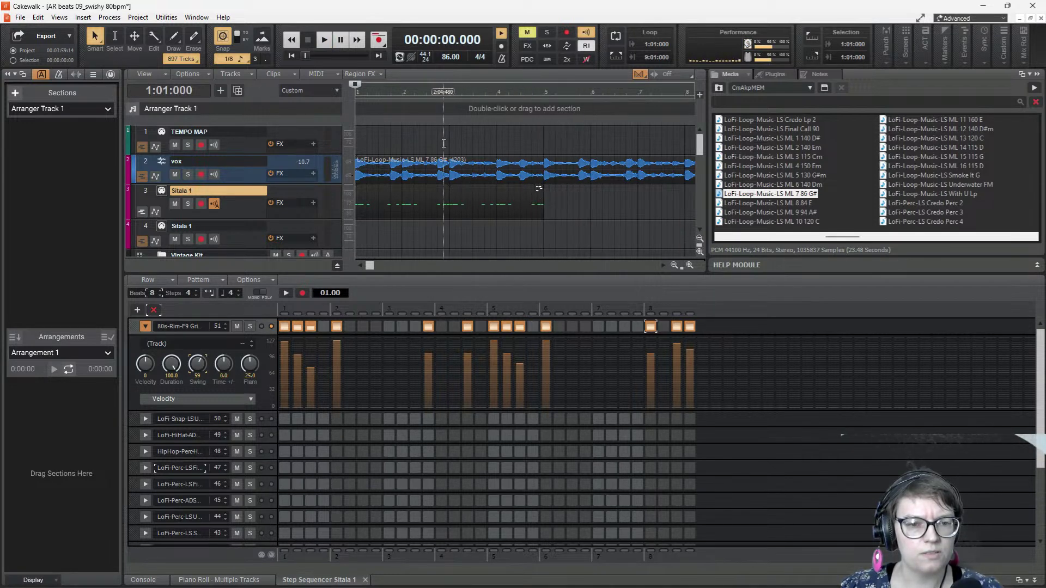
{"action": "left_click", "coordinate": [426, 91]}
{"action": "key", "text": "space"}
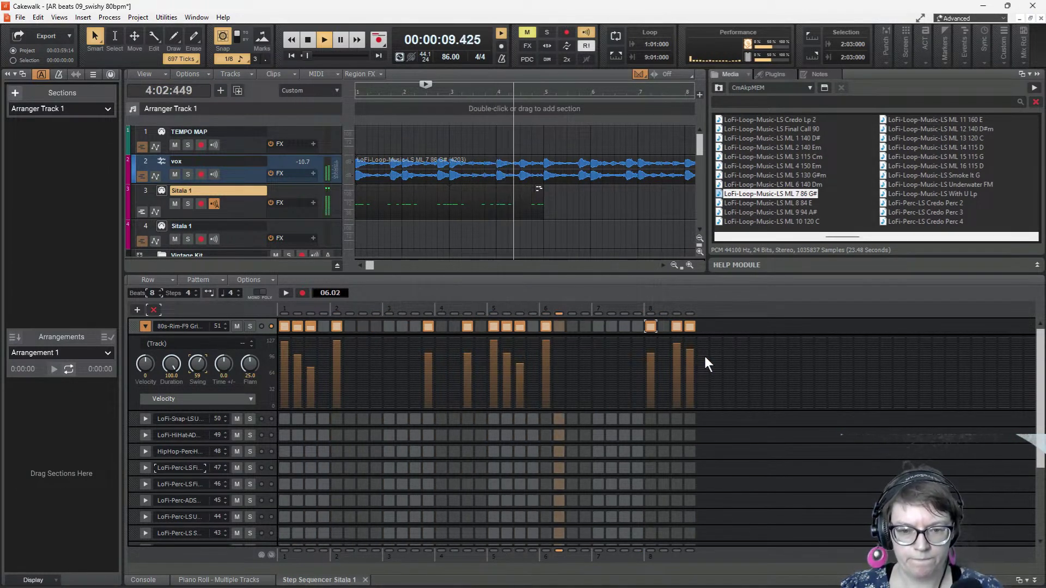
{"action": "key", "text": "space"}
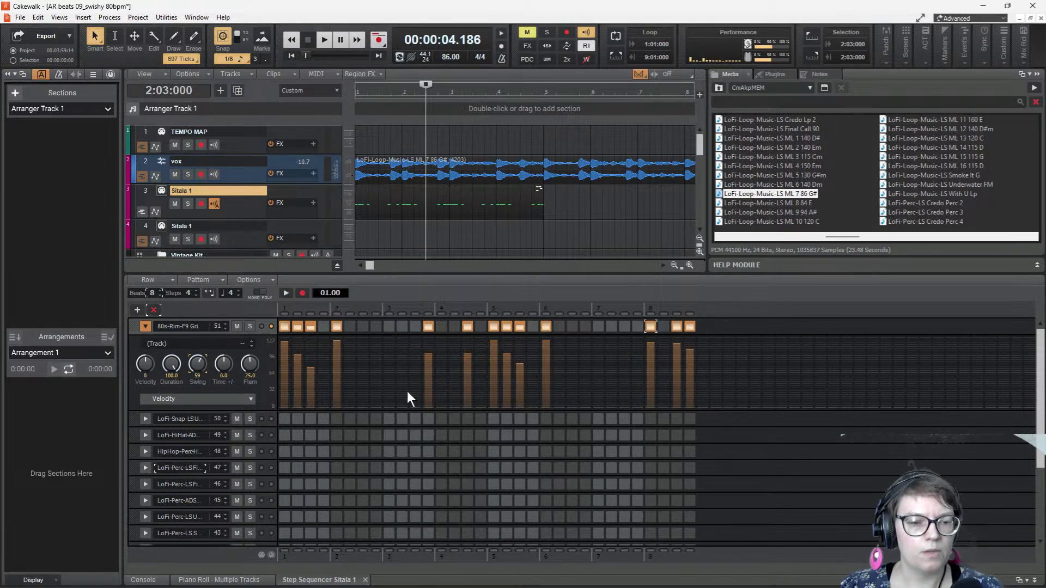
- Sound the LoFi-Snap-LS Underwater Snp row and try a hit on step 9 against the loop
{"action": "left_click", "coordinate": [178, 417]}
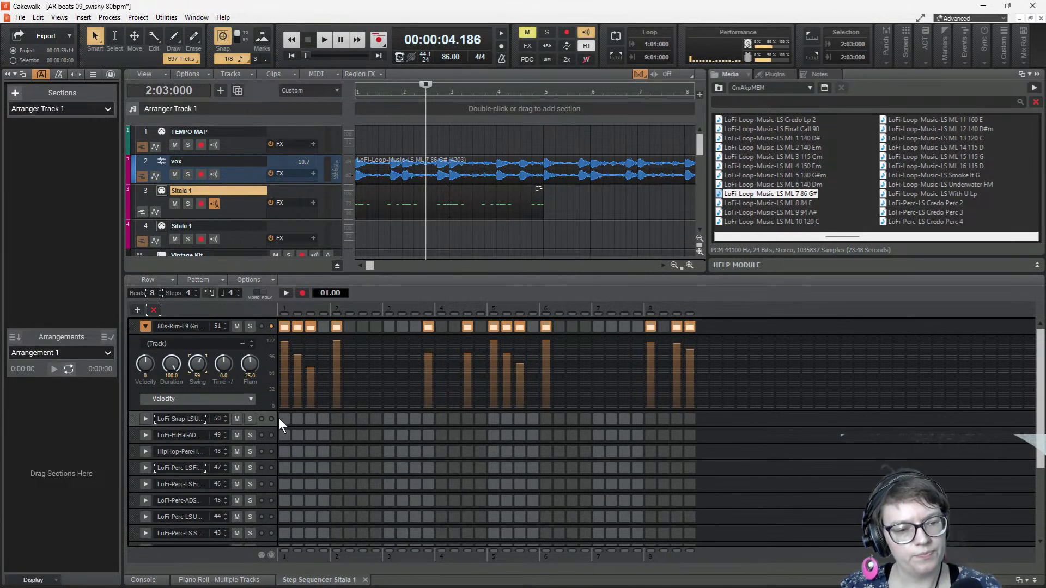
{"action": "key", "text": "space"}
{"action": "key", "text": "space"}
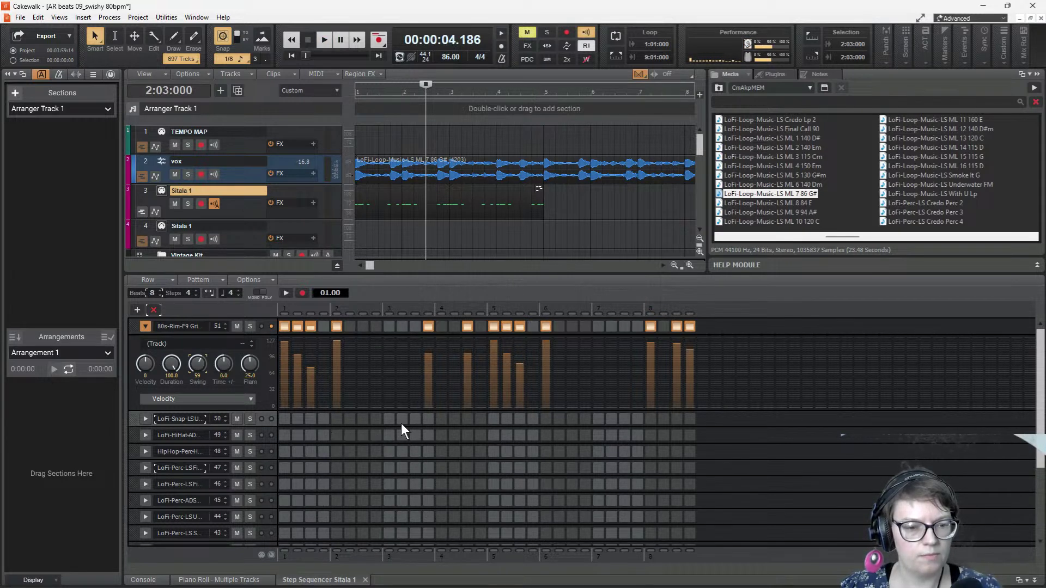
{"action": "key", "text": "space"}
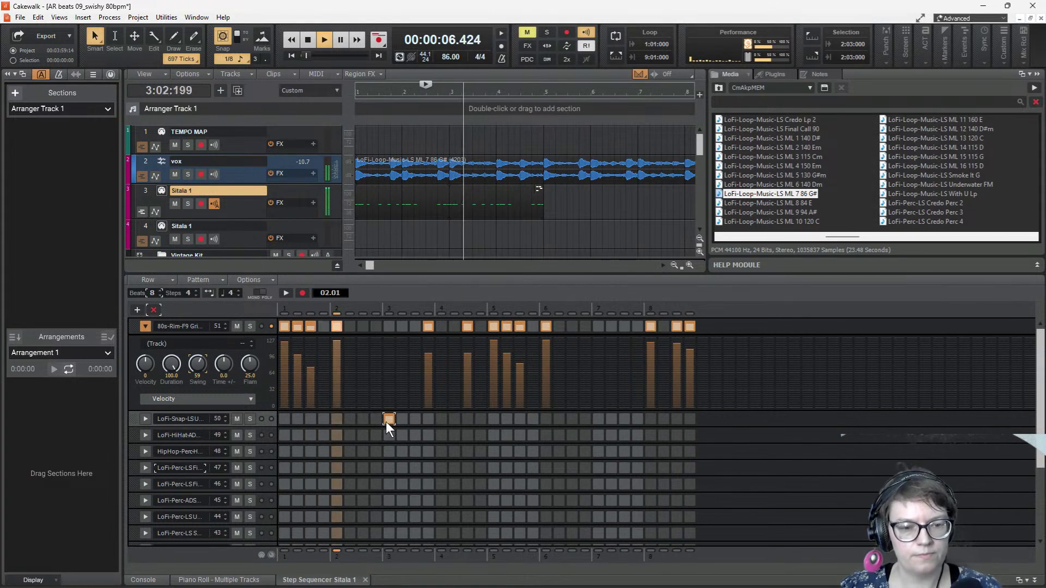
{"action": "key", "text": "space"}
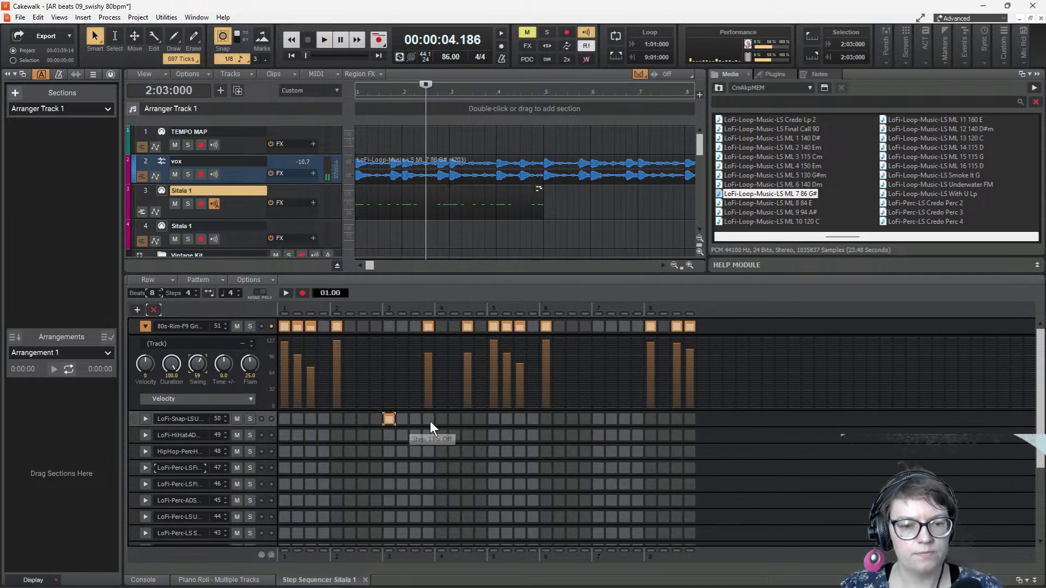
- Try LoFi-Snap hits on steps 12 and 11 in place of step 9, then clear the row
{"action": "left_click", "coordinate": [424, 419]}
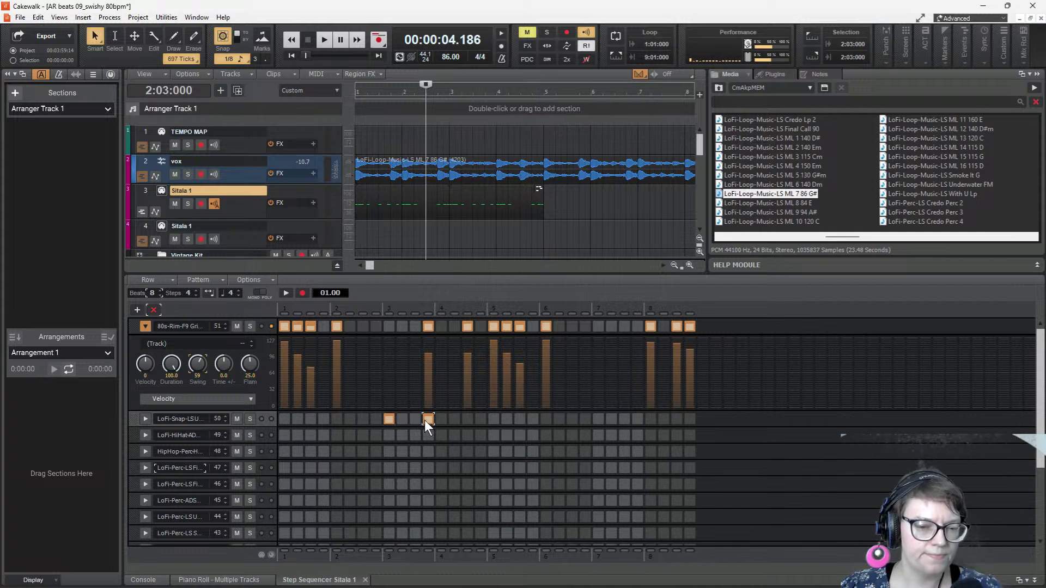
{"action": "left_click", "coordinate": [428, 420]}
{"action": "left_click", "coordinate": [416, 419]}
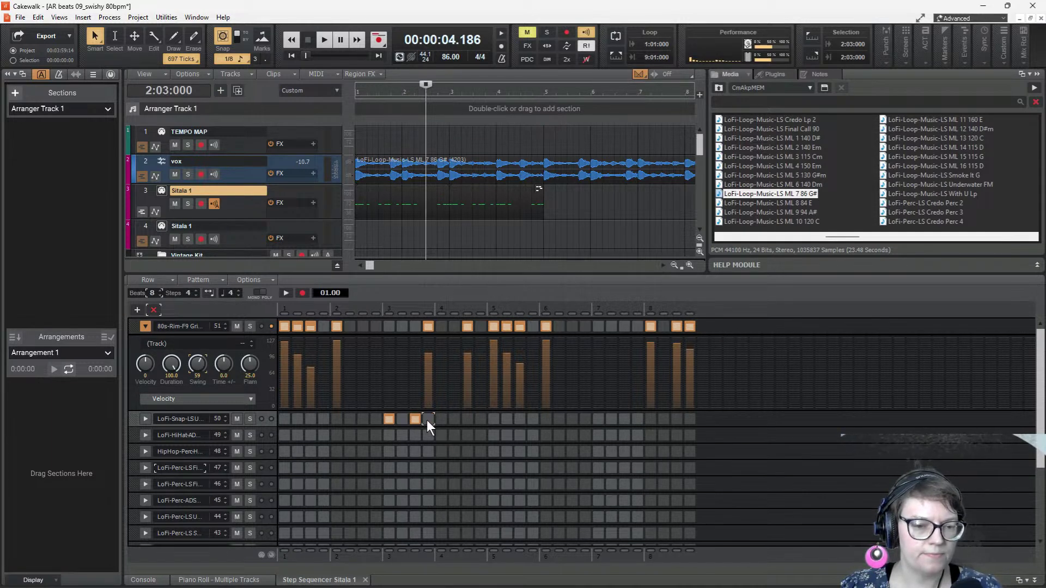
{"action": "left_click", "coordinate": [389, 419]}
{"action": "key", "text": "space"}
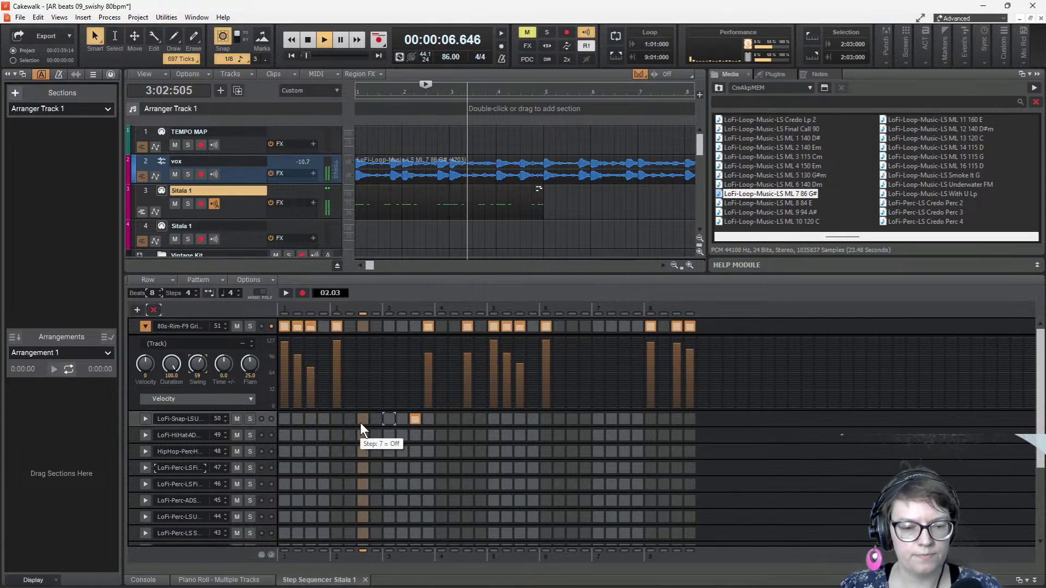
{"action": "key", "text": "space"}
{"action": "left_click", "coordinate": [414, 418]}
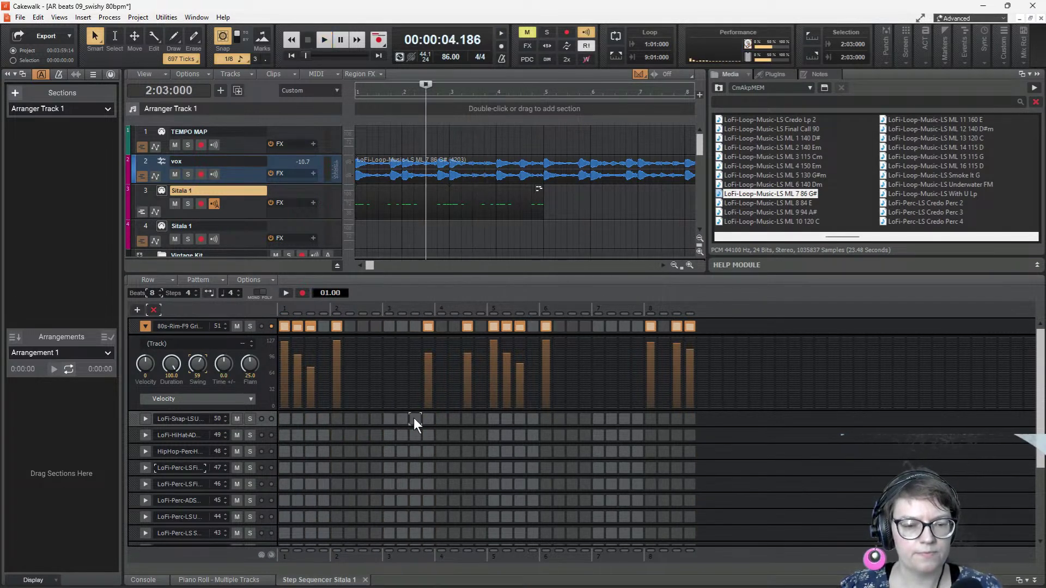
{"action": "left_click", "coordinate": [467, 419]}
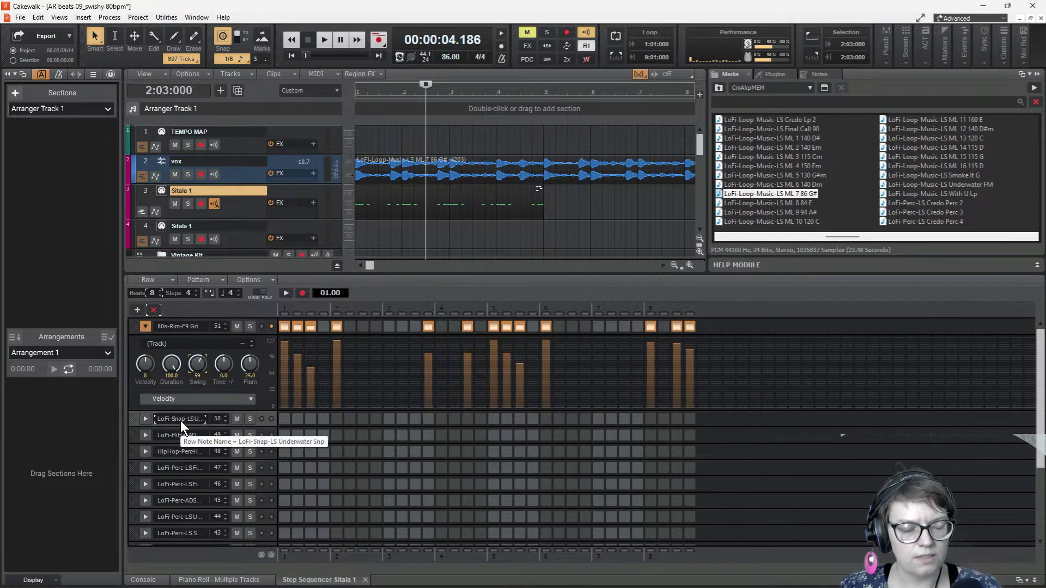
- Return to the project start and play the loop to judge where the snap should fall
{"action": "key", "text": "space"}
{"action": "key", "text": "space"}
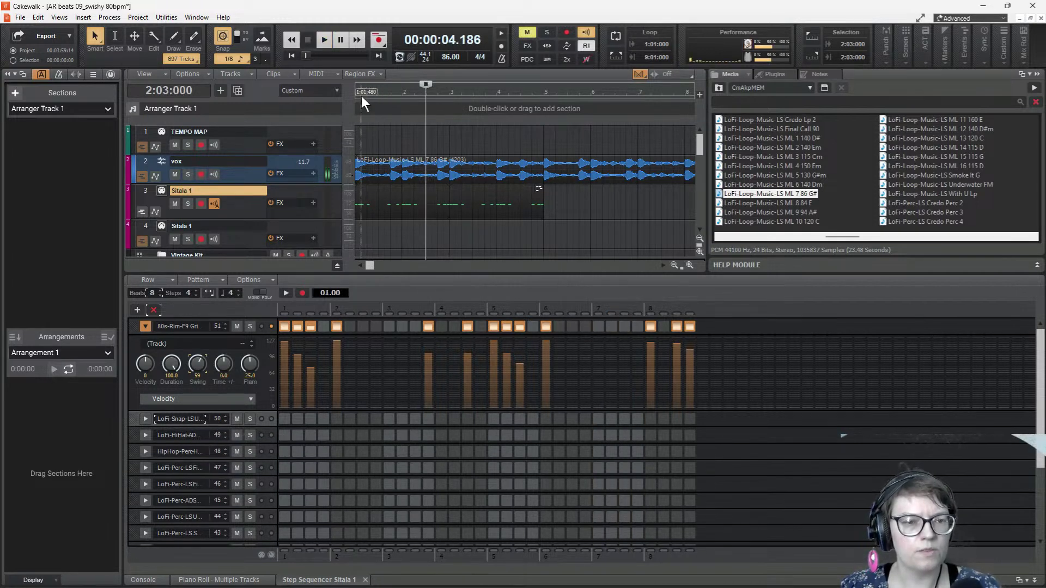
{"action": "left_click", "coordinate": [292, 55]}
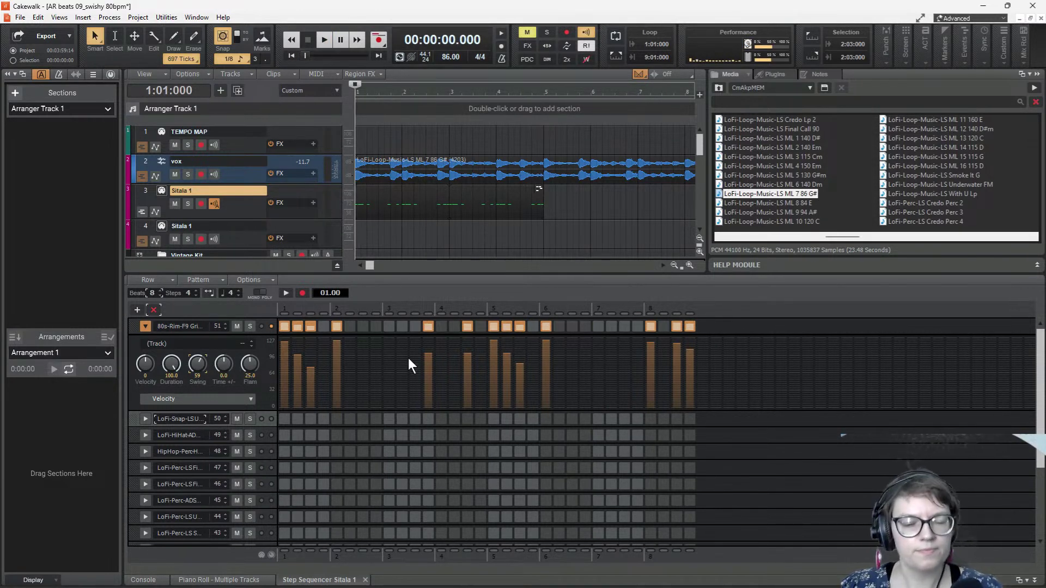
{"action": "key", "text": "space"}
{"action": "key", "text": "space"}
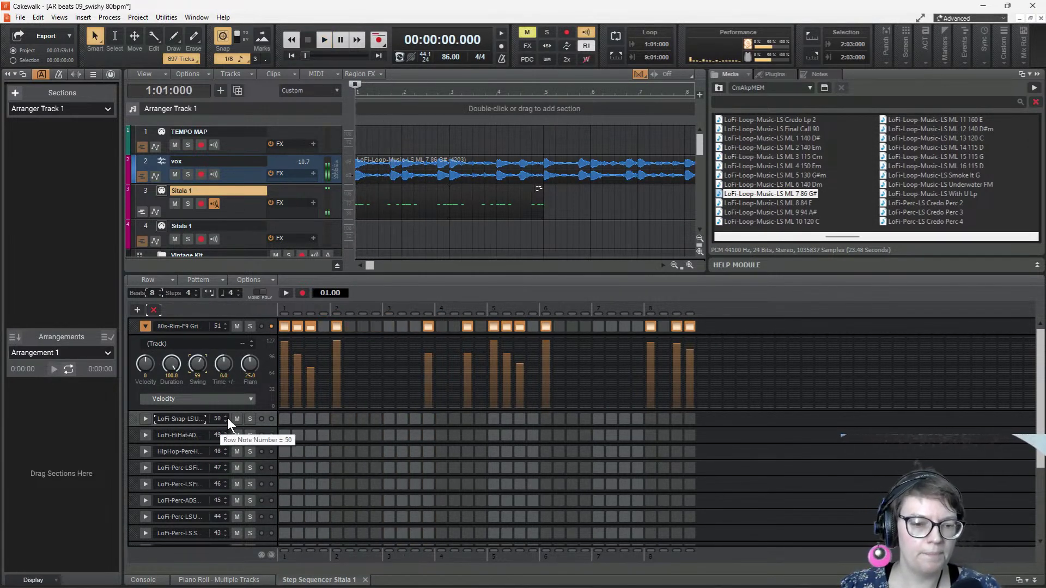
- Add LoFi-Snap hits on steps 5, 13, 21 and 29, auditioning the hit on step 13 with the loop
{"action": "left_click", "coordinate": [440, 418]}
{"action": "key", "text": "space"}
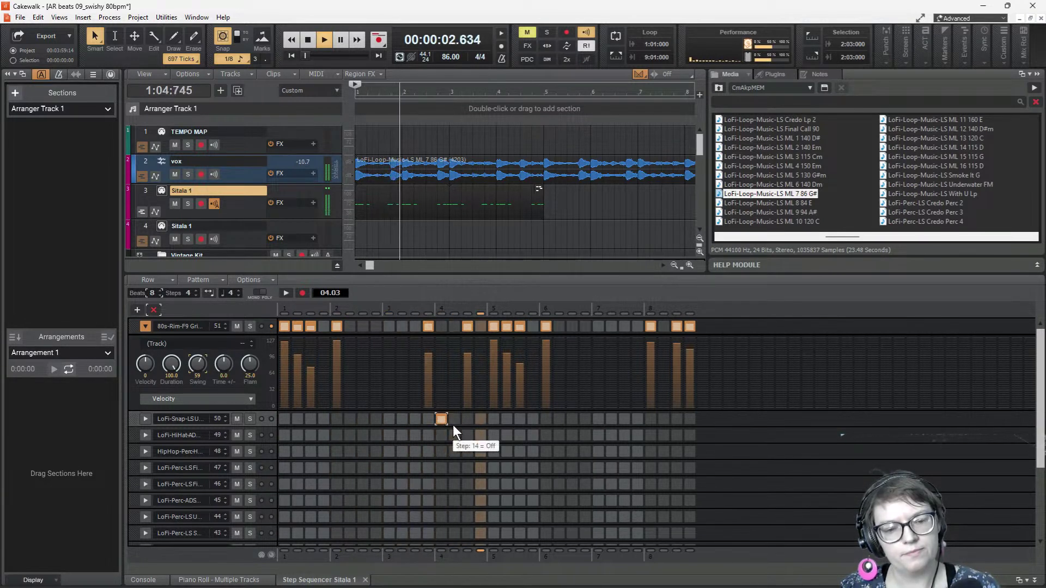
{"action": "key", "text": "space"}
{"action": "key", "text": "space"}
{"action": "key", "text": "space"}
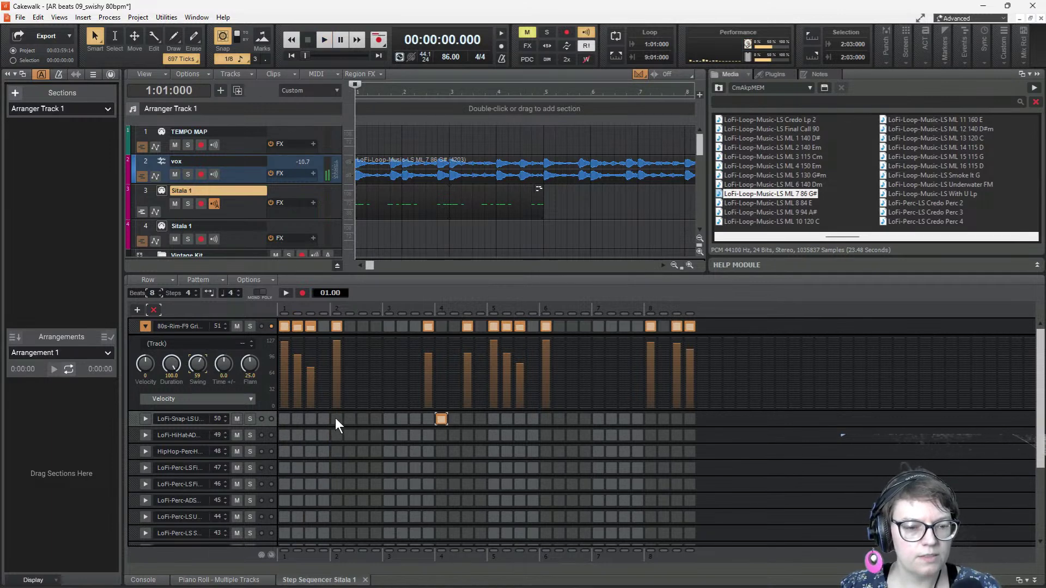
{"action": "left_click", "coordinate": [546, 419]}
{"action": "left_click", "coordinate": [650, 418]}
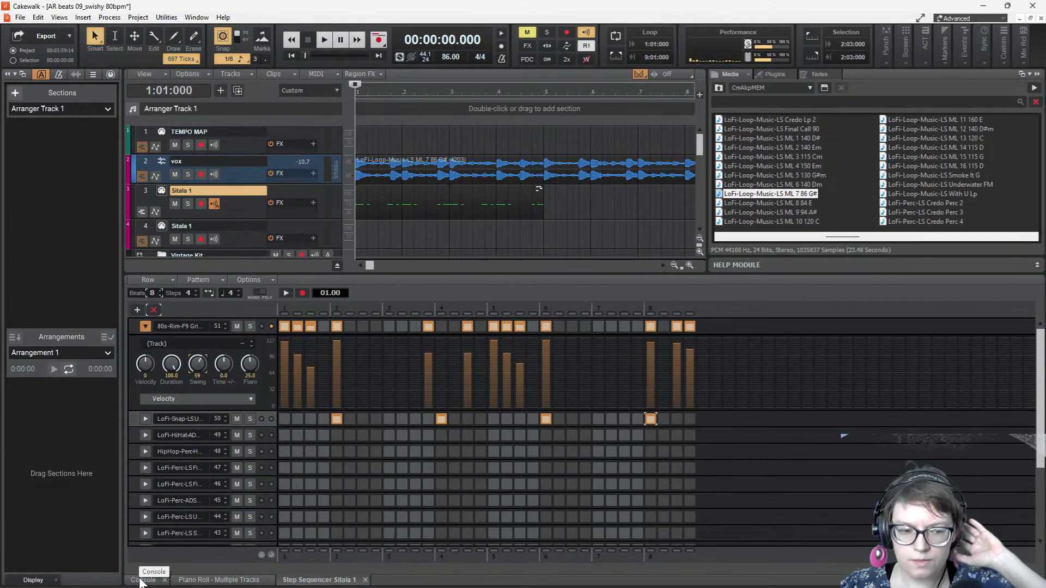
- Set the snaps channel's input gain to -4.7 dB in the console while the beat plays
{"action": "left_click", "coordinate": [143, 580]}
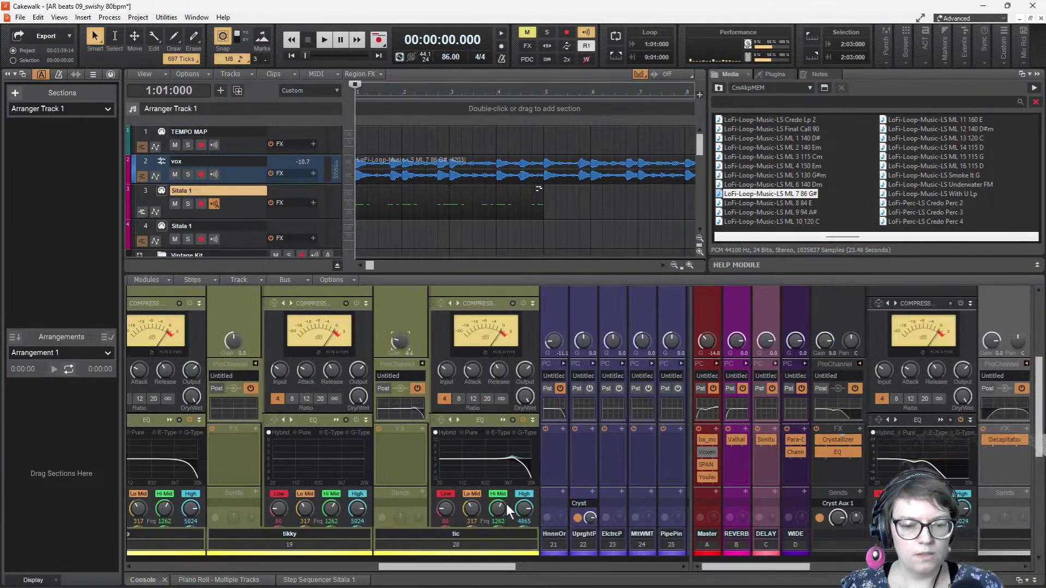
{"action": "key", "text": "space"}
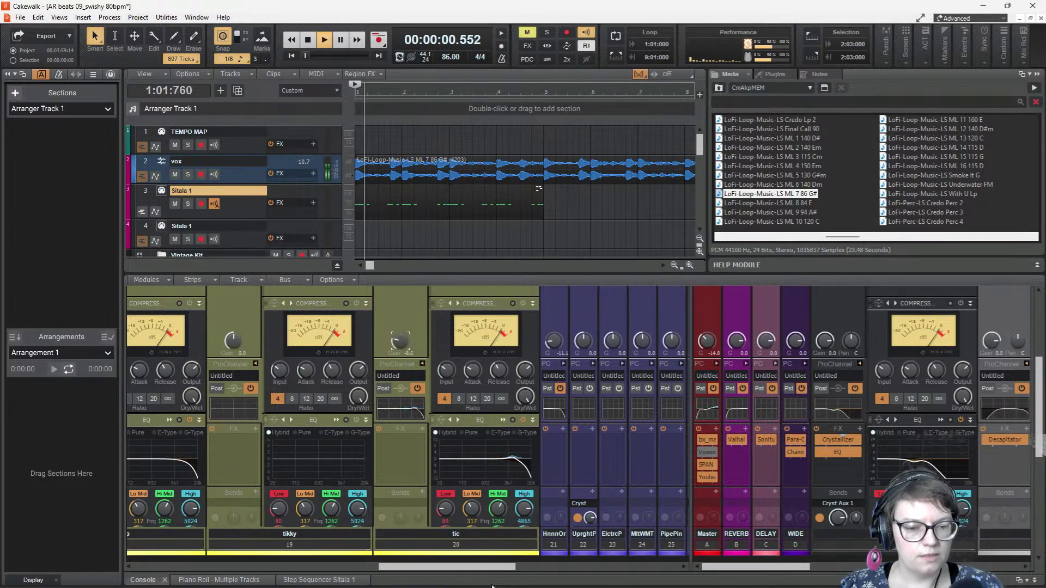
{"action": "scroll", "coordinate": [407, 459], "scroll_direction": "down", "scroll_amount": 5}
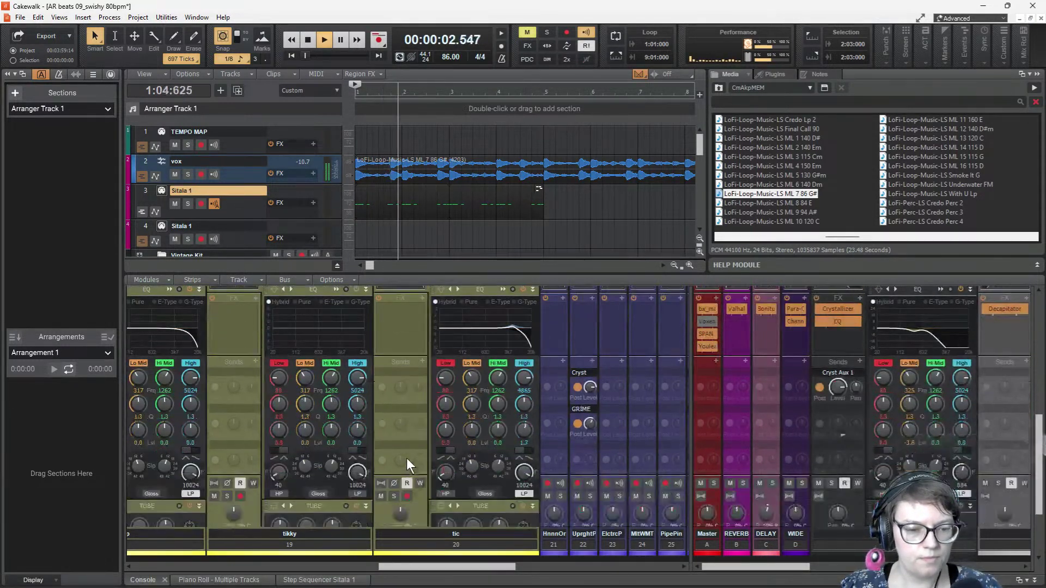
{"action": "left_click_drag", "start_coordinate": [499, 568], "coordinate": [337, 547]}
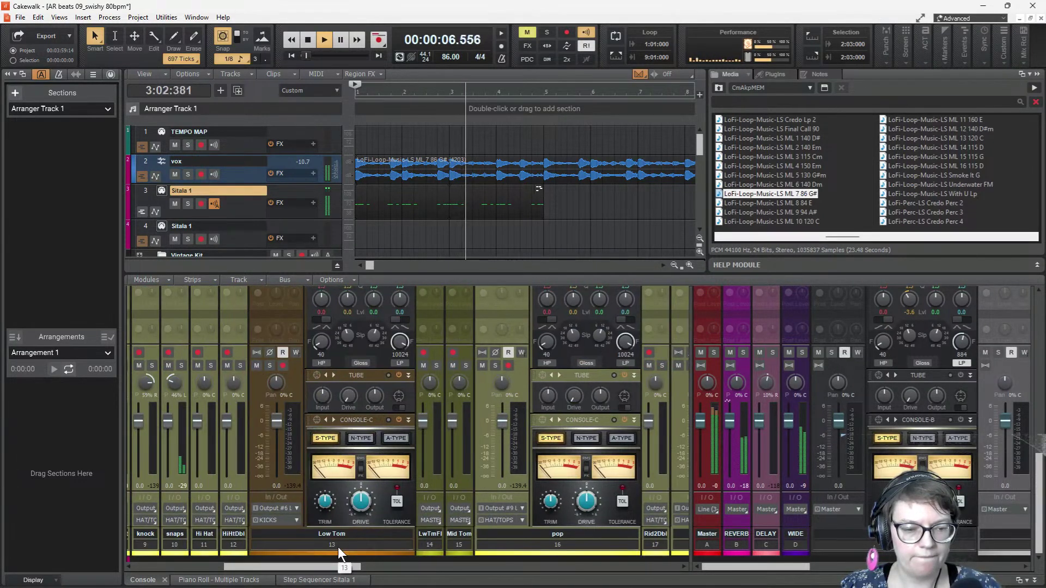
{"action": "scroll", "coordinate": [176, 326], "scroll_direction": "up", "scroll_amount": 5}
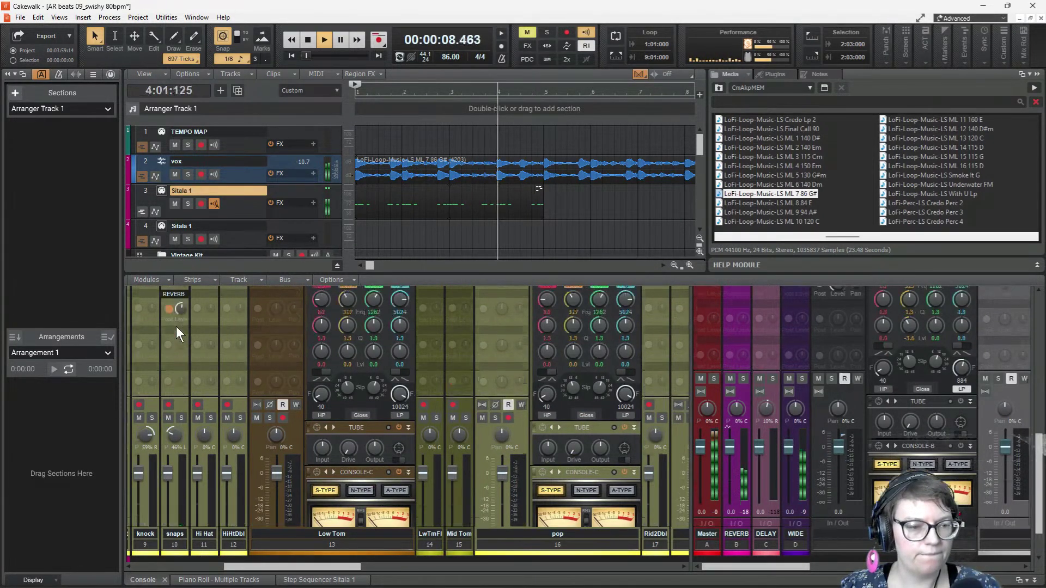
{"action": "scroll", "coordinate": [178, 332], "scroll_direction": "up", "scroll_amount": 3}
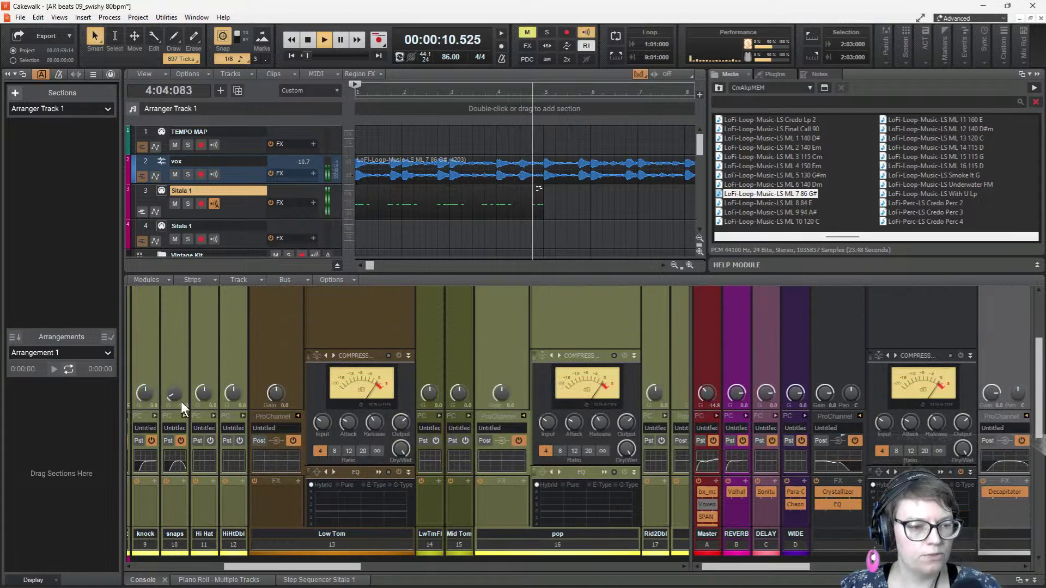
{"action": "key", "text": "space"}
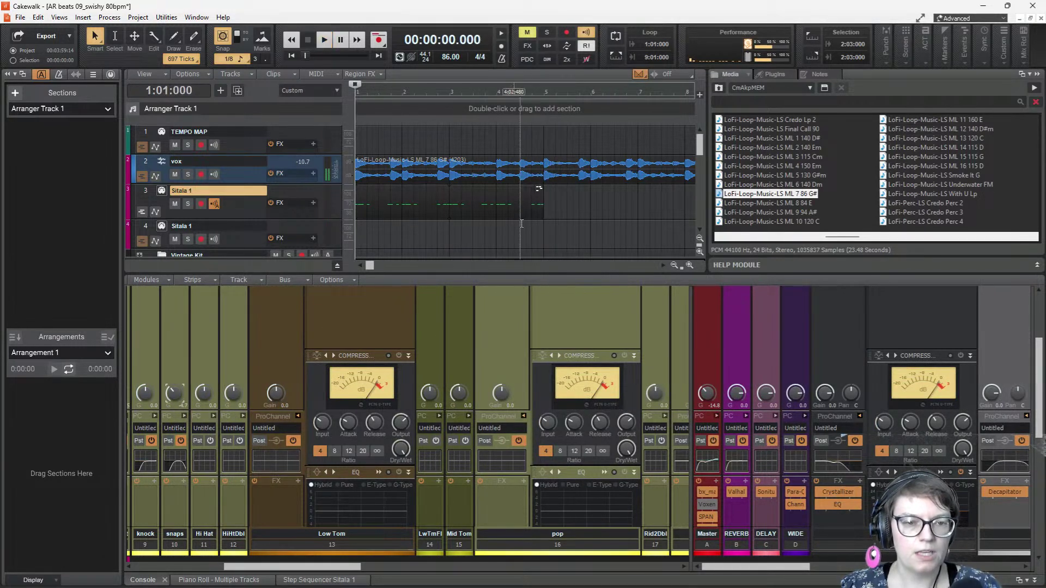
- Enlarge the track area above the console and play from the start to check the snap level
{"action": "left_click_drag", "start_coordinate": [539, 274], "coordinate": [553, 330]}
{"action": "key", "text": "space"}
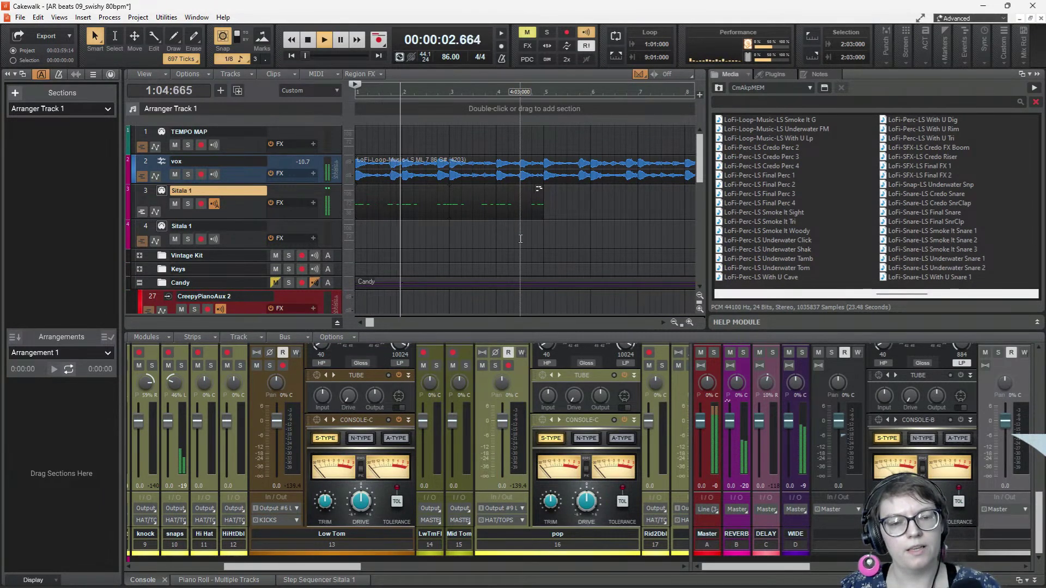
{"action": "key", "text": "space"}
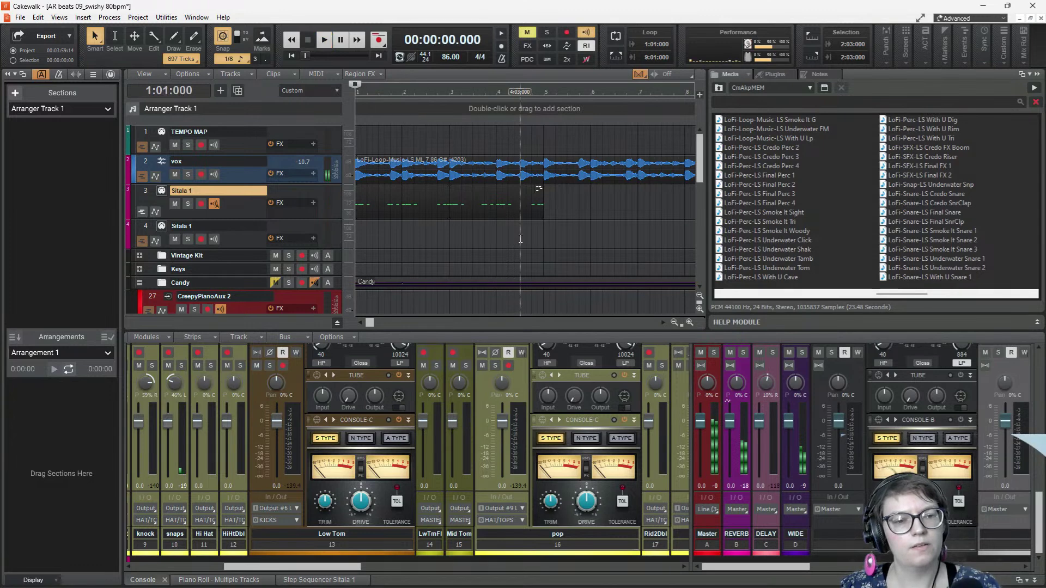
- Extend the Sitala rim-and-snap pattern clip to measure 9, matching the end of the vox loop, while checking playback
{"action": "key", "text": "space"}
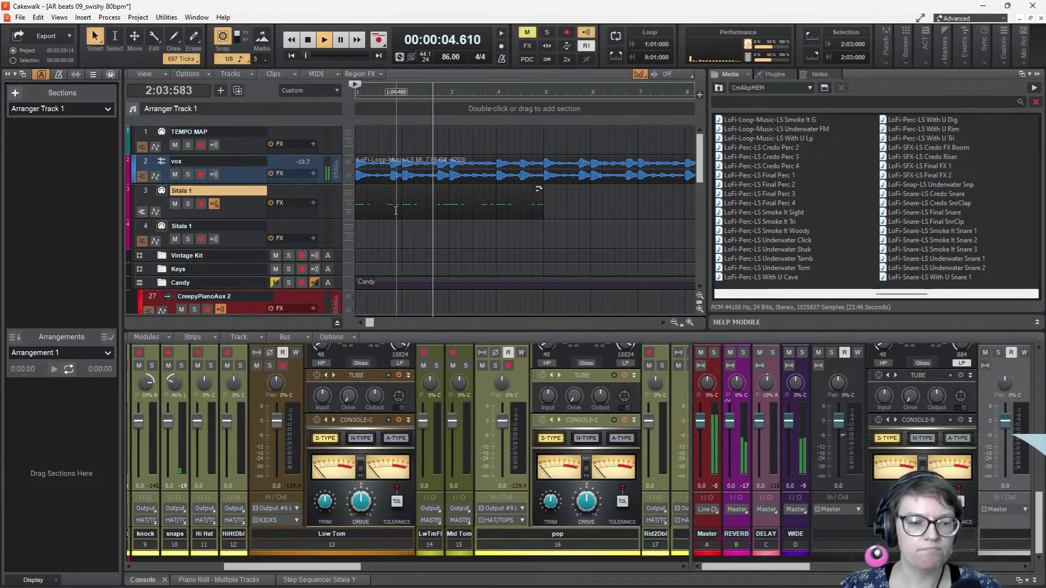
{"action": "left_click", "coordinate": [326, 580]}
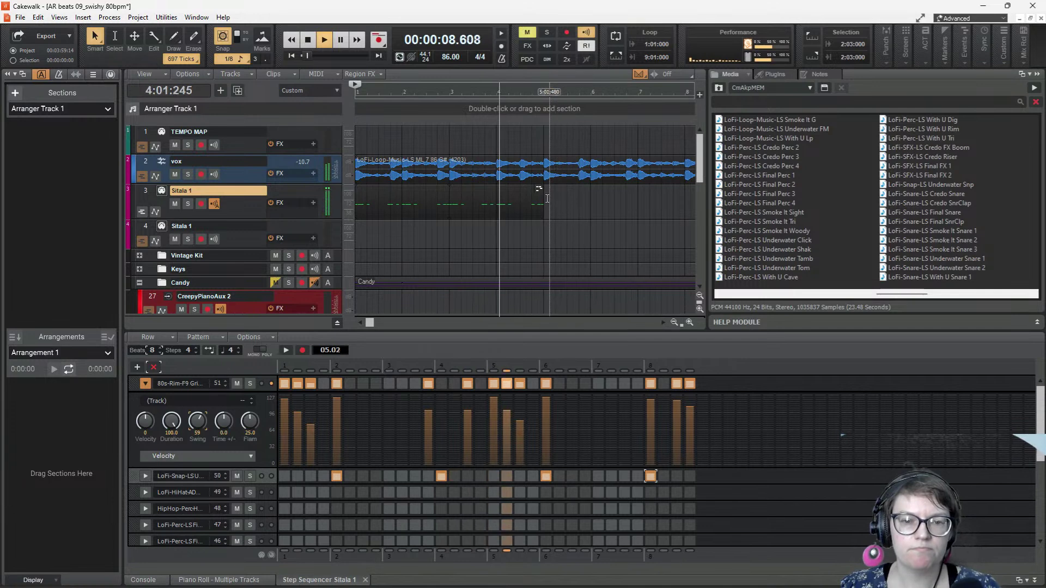
{"action": "left_click_drag", "start_coordinate": [542, 201], "coordinate": [684, 194]}
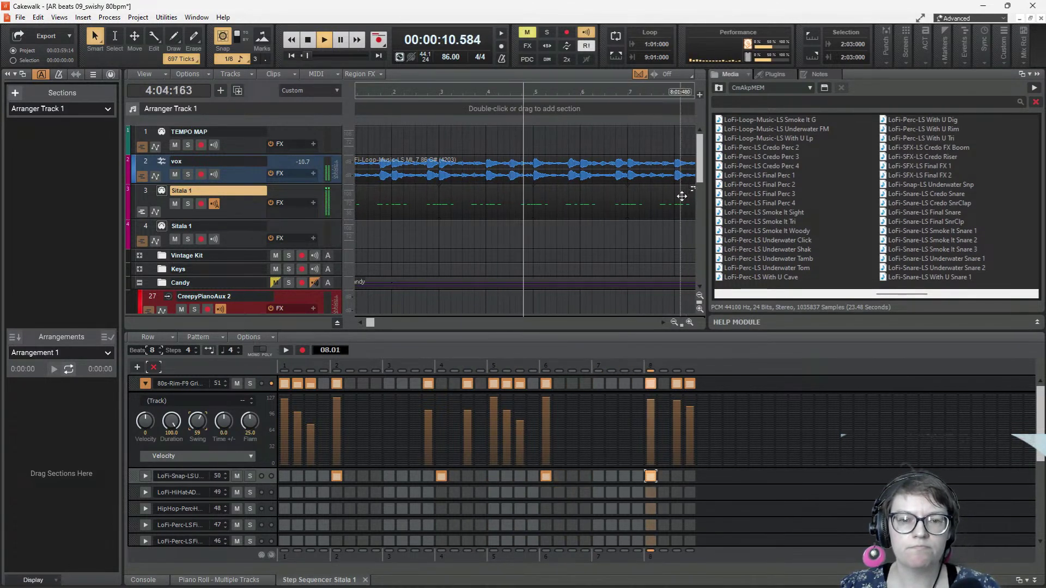
{"action": "key", "text": "space"}
{"action": "scroll", "coordinate": [618, 198], "scroll_direction": "right", "scroll_amount": 3}
{"action": "left_click_drag", "start_coordinate": [613, 206], "coordinate": [640, 205]}
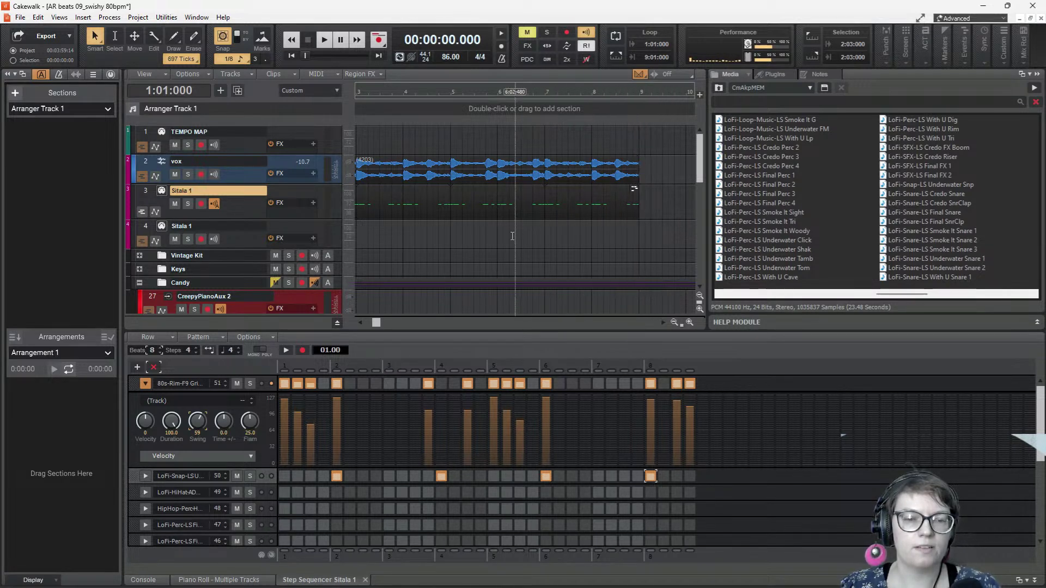
- Play the extended rim-and-snap pattern with the vox loop from the project start to judge where kicks should enter
{"action": "scroll", "coordinate": [498, 244], "scroll_direction": "left", "scroll_amount": 3}
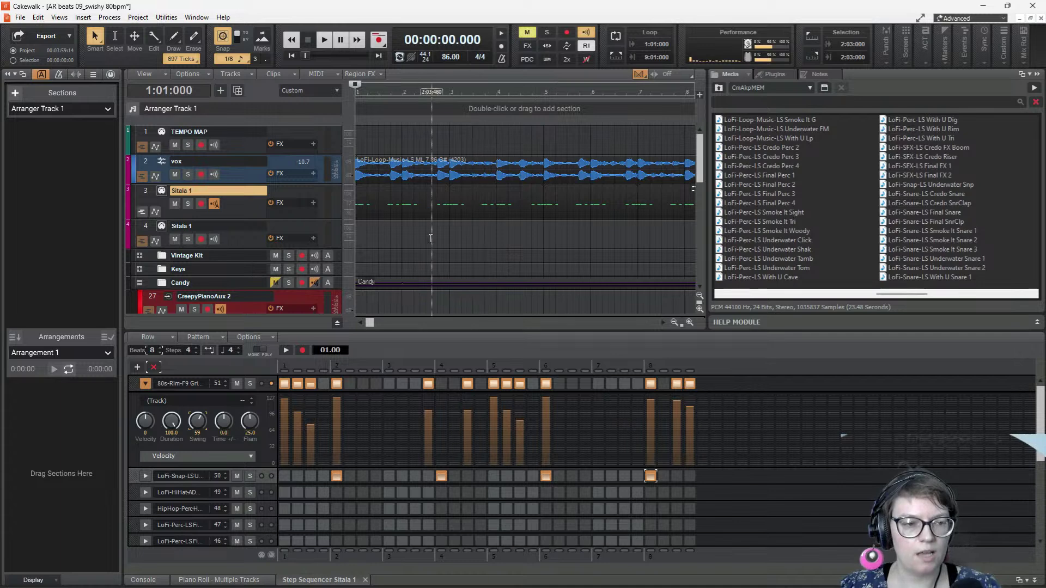
{"action": "key", "text": "space"}
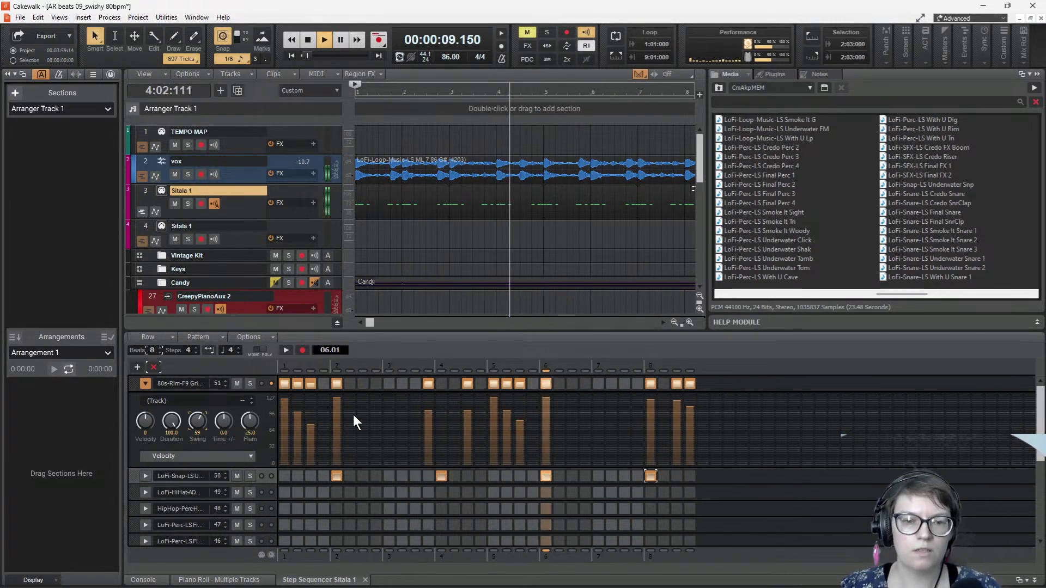
{"action": "key", "text": "space"}
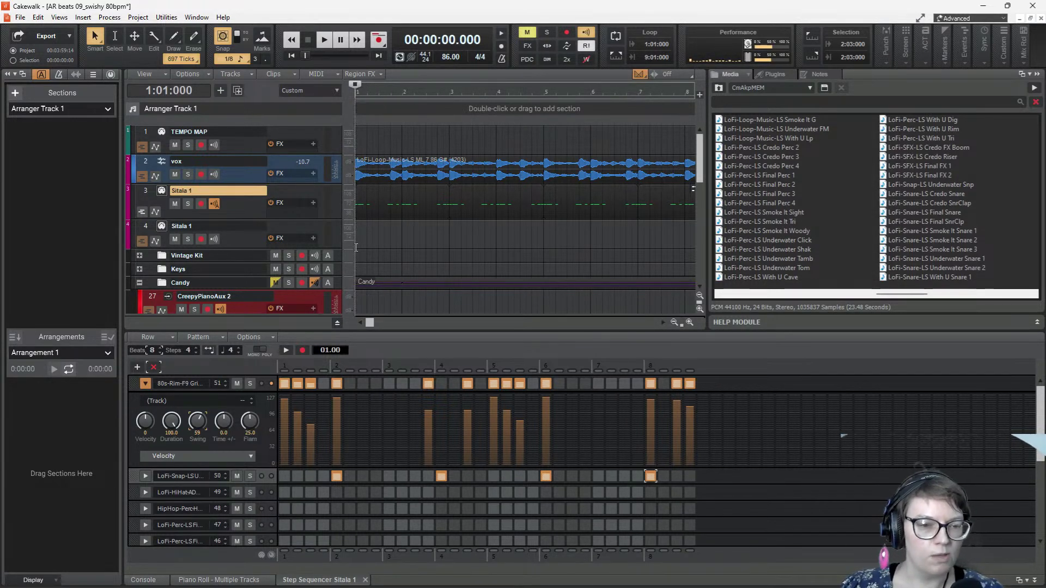
{"action": "key", "text": "space"}
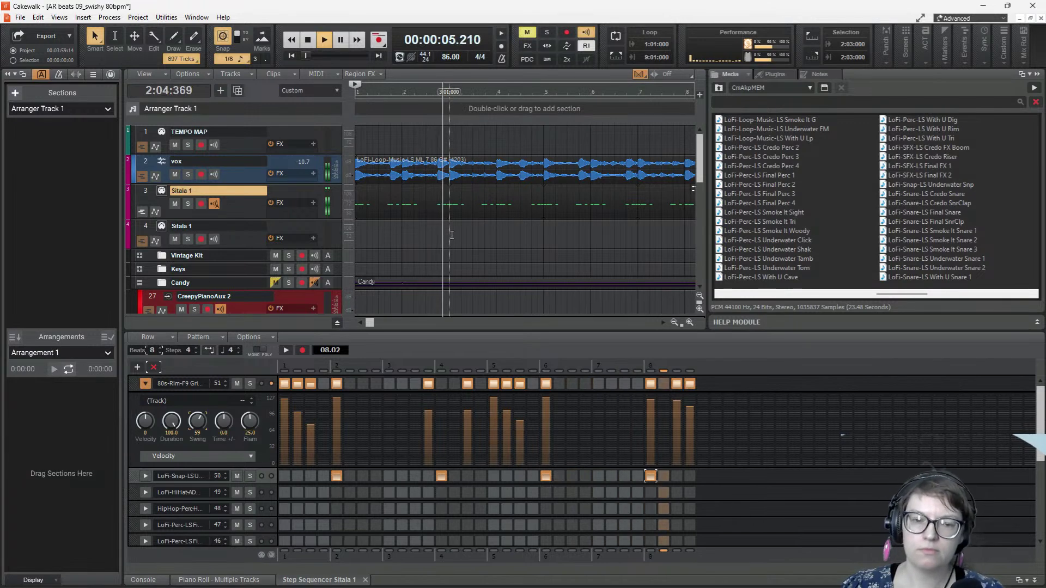
{"action": "key", "text": "space"}
- Start a new step pattern at measure 4 on the second Sitala 1 track with HipHop-Kick hits on steps 1 and 5
{"action": "left_click", "coordinate": [495, 239]}
{"action": "key", "text": "alt+3"}
{"action": "key", "text": "alt+shift+3"}
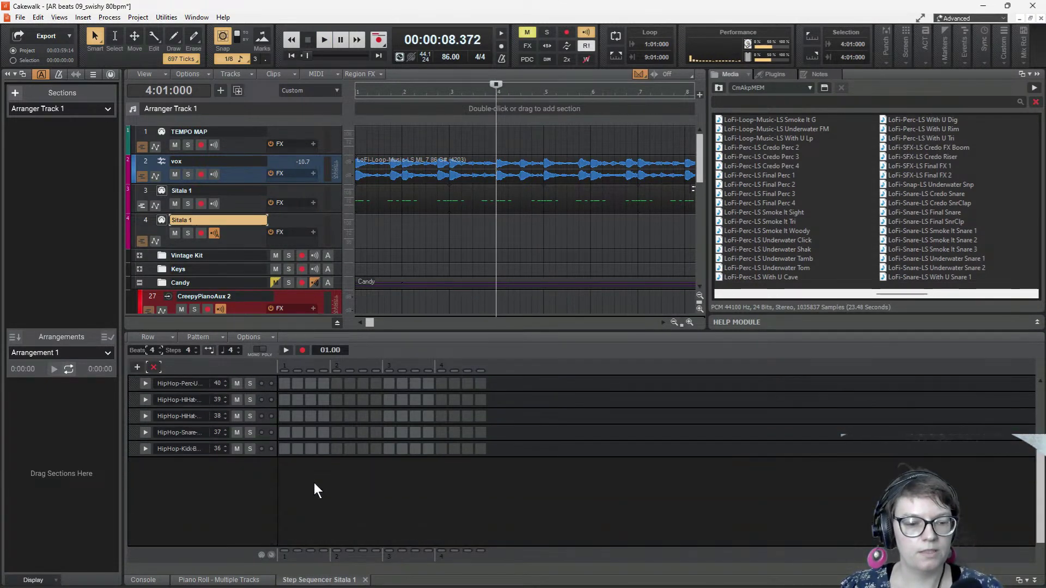
{"action": "left_click", "coordinate": [284, 448]}
{"action": "left_click", "coordinate": [337, 449]}
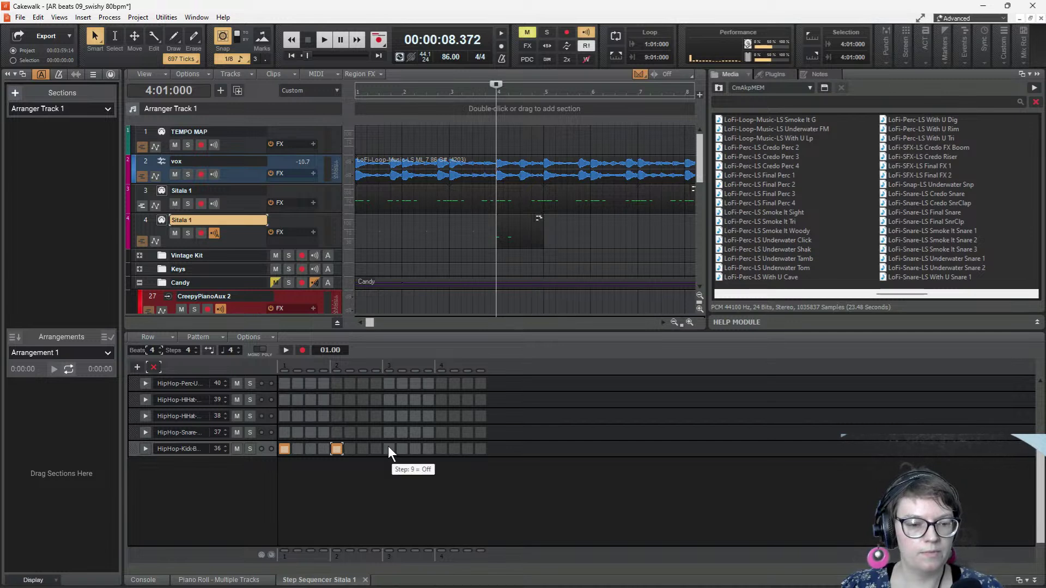
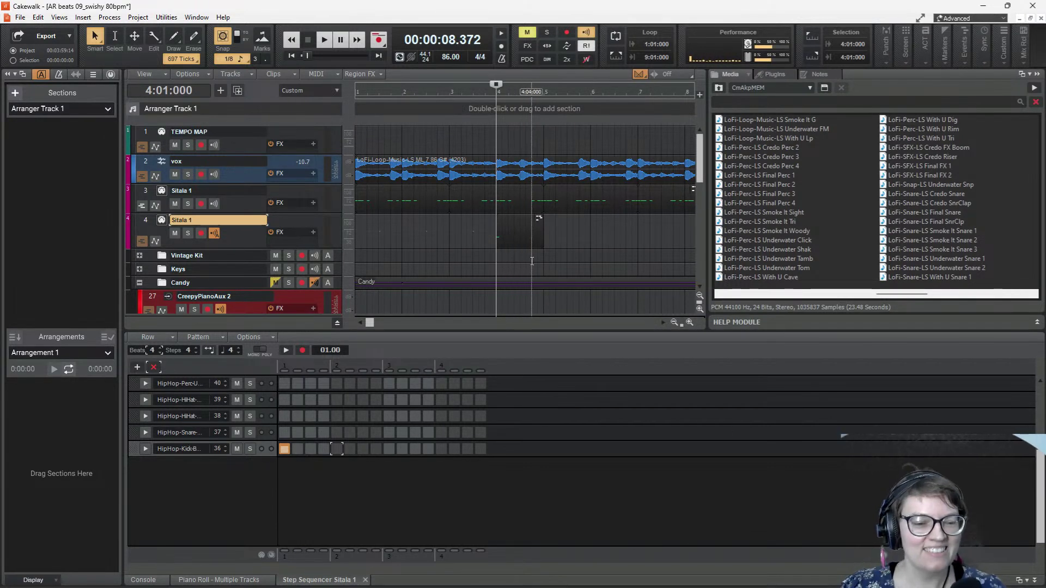
- Place HipHop-Kick hits on steps 4 and 5 of the measure 4 pattern, auditioning the placement with the loop
{"action": "key", "text": "space"}
{"action": "key", "text": "space"}
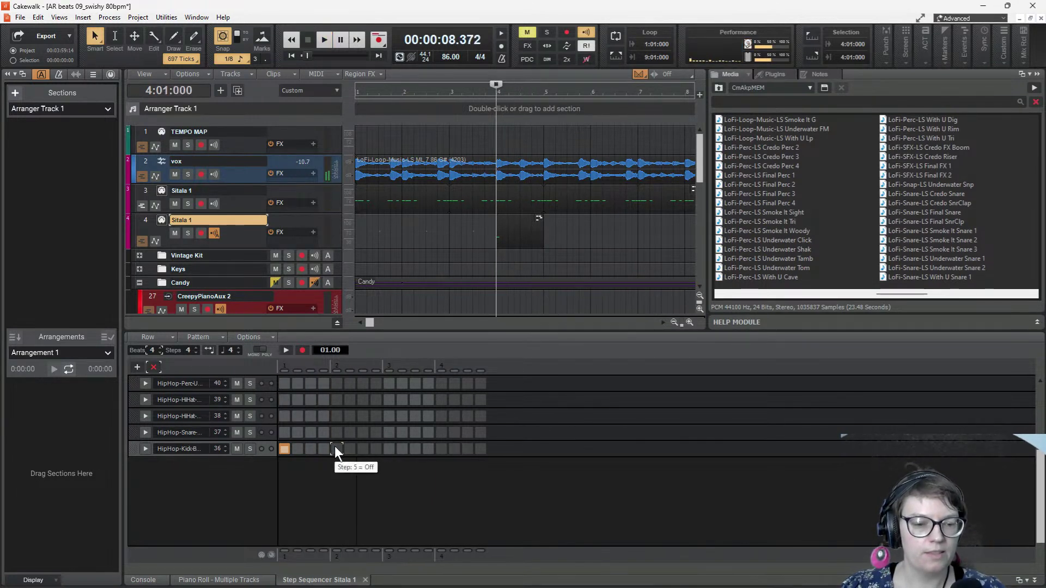
{"action": "left_click", "coordinate": [335, 446]}
{"action": "key", "text": "space"}
{"action": "key", "text": "space"}
{"action": "left_click", "coordinate": [323, 449]}
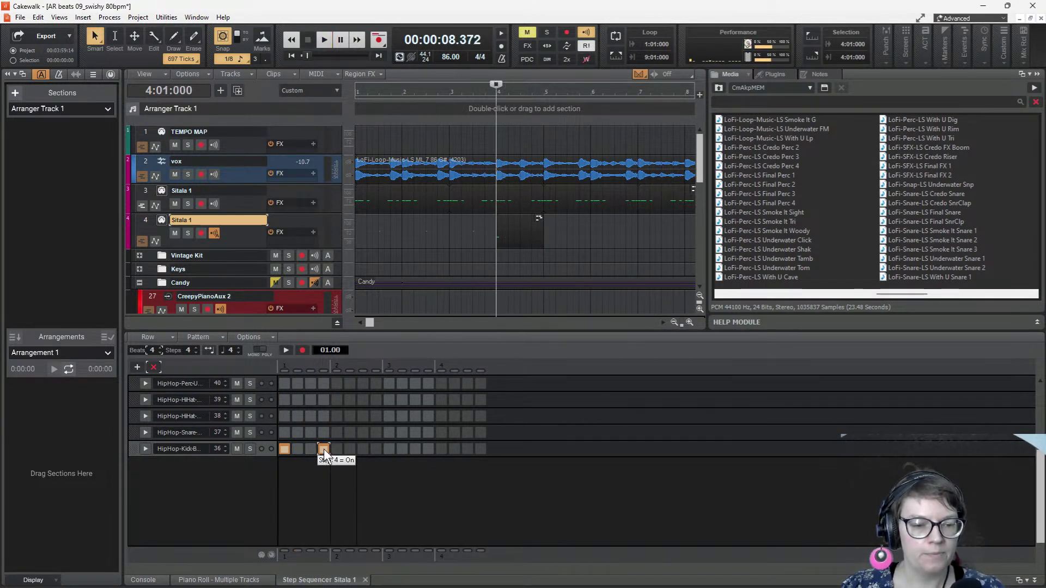
{"action": "key", "text": "space"}
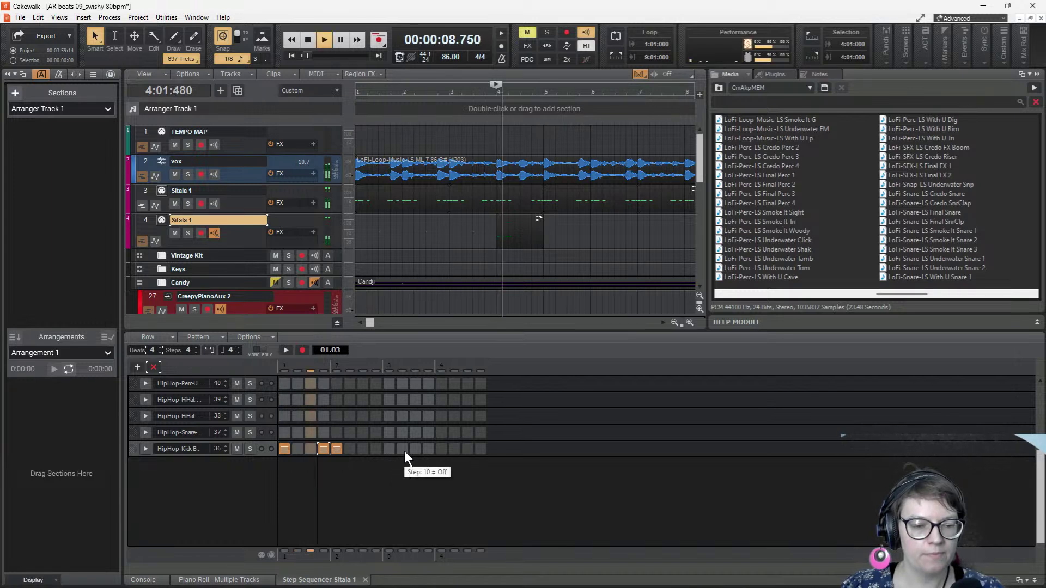
{"action": "key", "text": "space"}
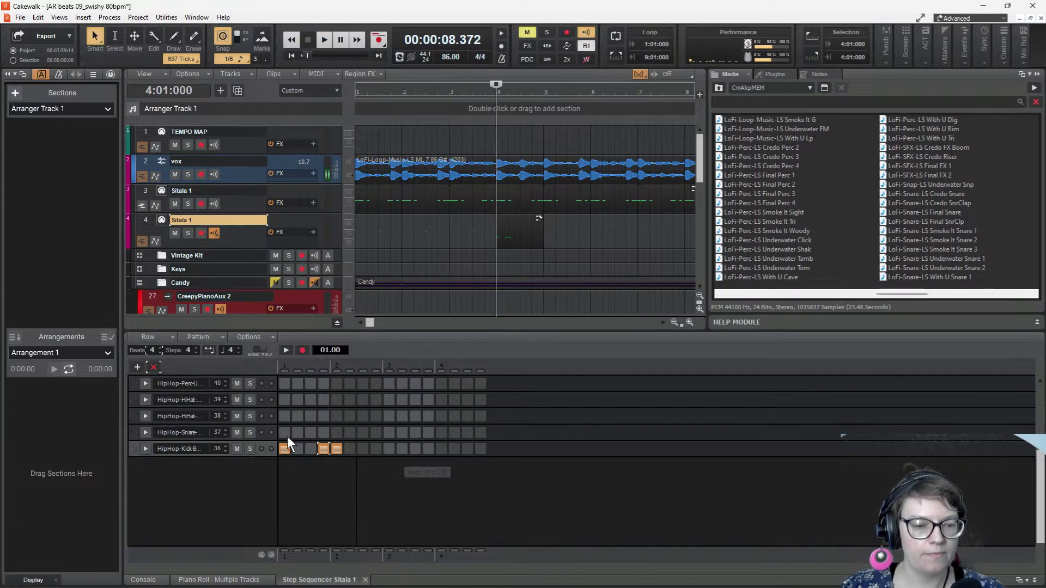
- Set the kick row's swing to 58 and add kick hits on steps 9 and 13, auditioning the result
{"action": "left_click", "coordinate": [145, 449]}
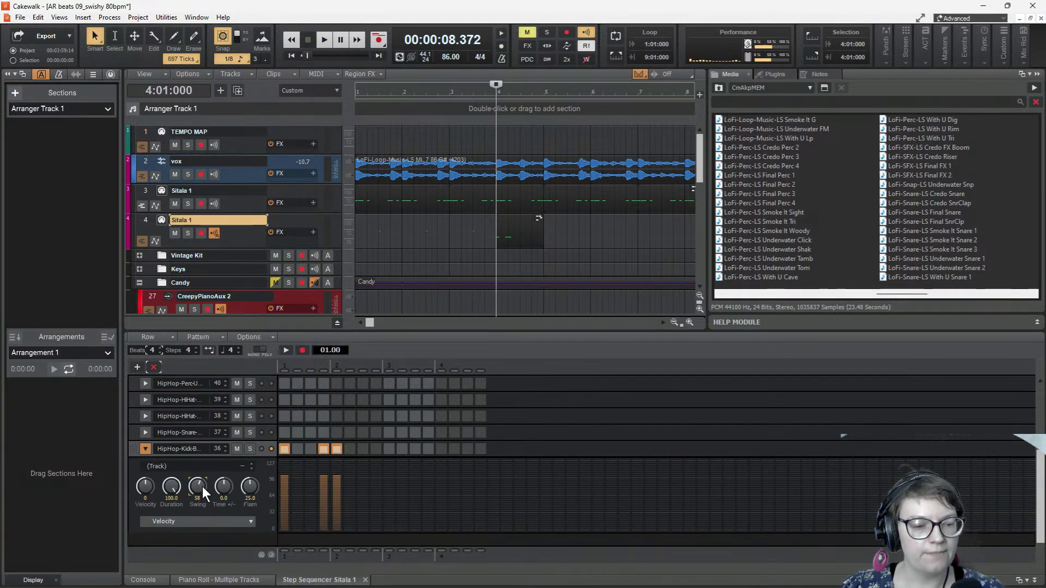
{"action": "scroll", "coordinate": [201, 486], "scroll_direction": "up", "scroll_amount": 1}
{"action": "left_click", "coordinate": [387, 449]}
{"action": "left_click", "coordinate": [438, 449]}
{"action": "key", "text": "space"}
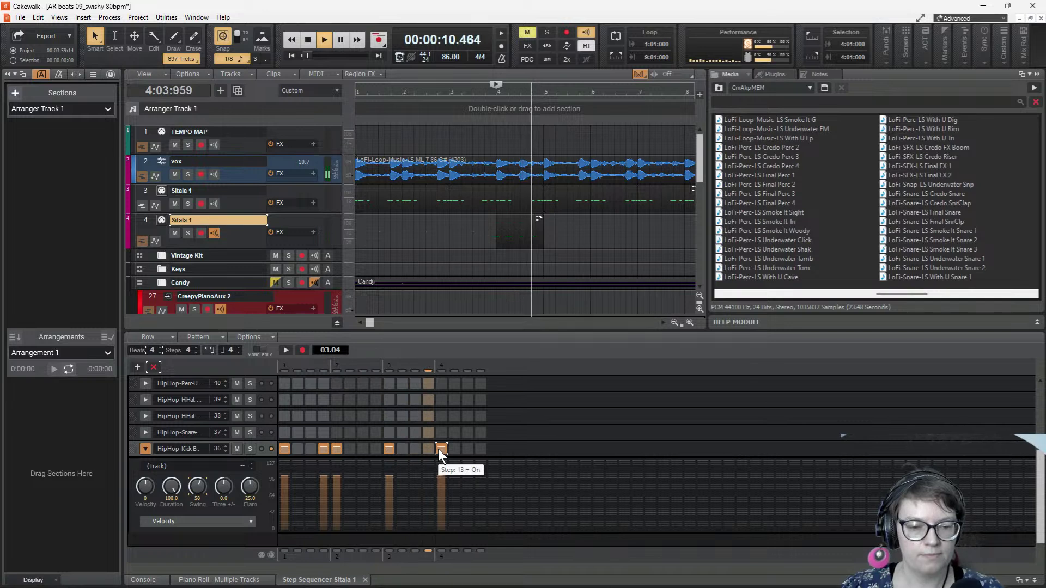
{"action": "key", "text": "space"}
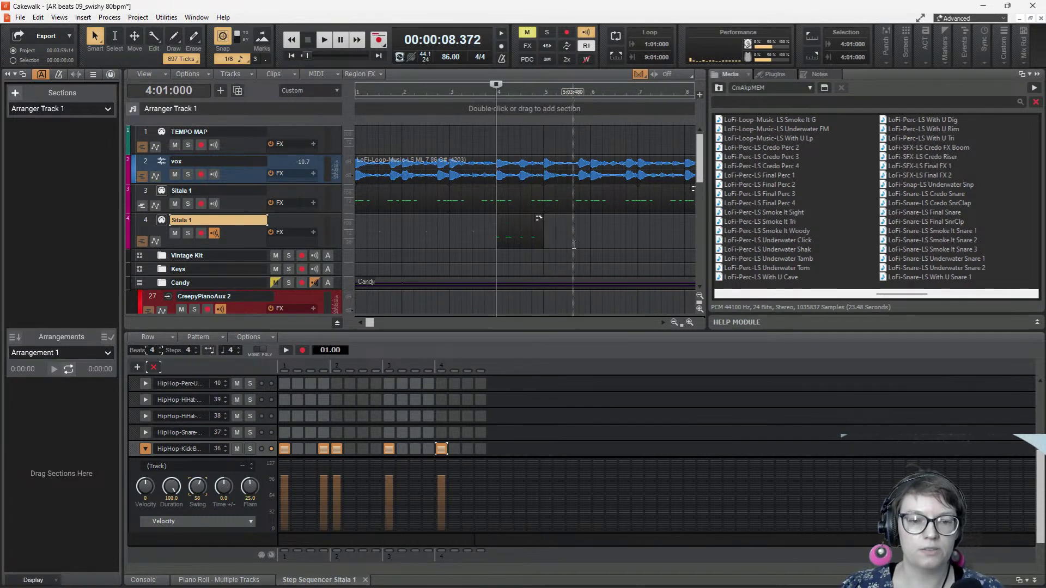
- Create another step pattern at measure 5 on the same Sitala track with a HipHop-Kick hit on step 1
{"action": "double_click", "coordinate": [545, 240]}
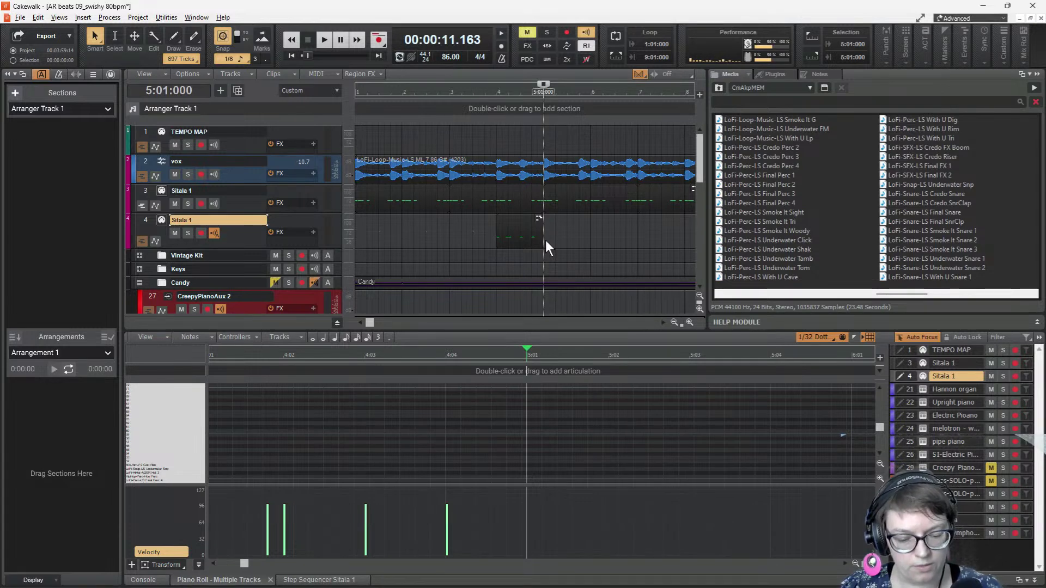
{"action": "double_click", "coordinate": [545, 240]}
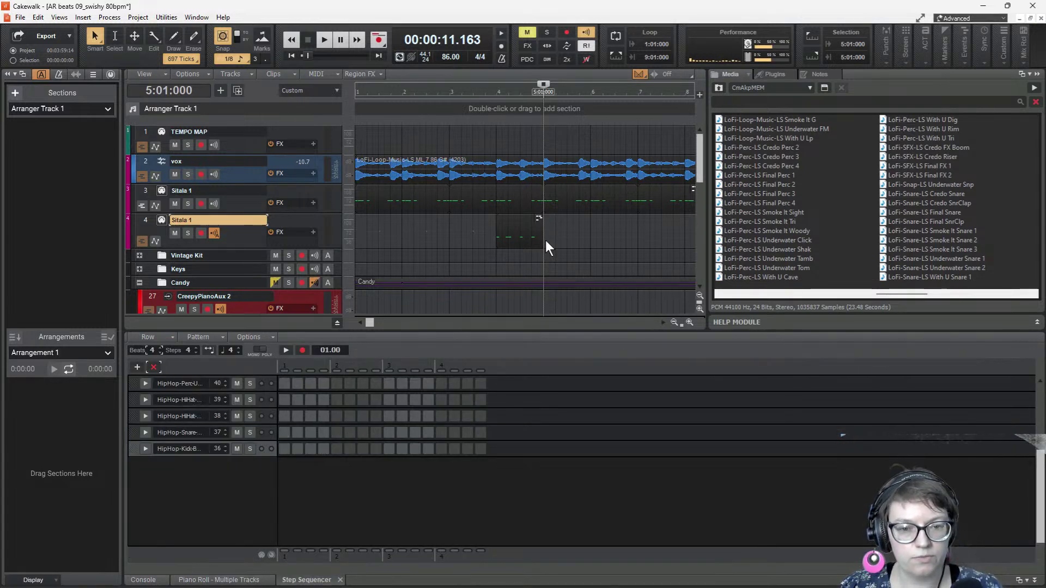
{"action": "left_click", "coordinate": [284, 449]}
- Add drum rows to the measure 5 pattern up to the 80s-Rim row at note 51
{"action": "scroll", "coordinate": [357, 452], "scroll_direction": "up", "scroll_amount": 3}
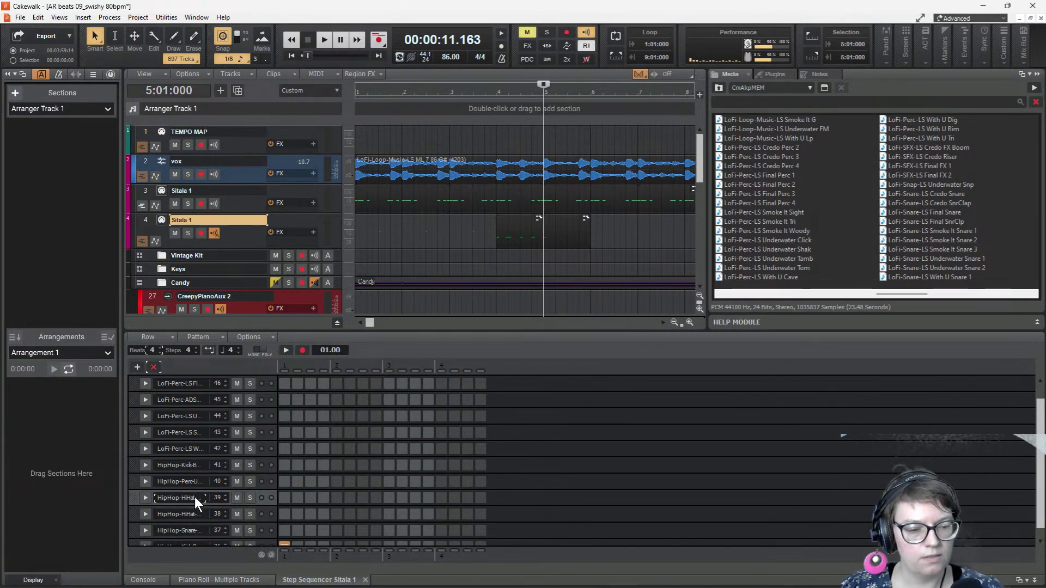
{"action": "scroll", "coordinate": [185, 447], "scroll_direction": "up", "scroll_amount": 1}
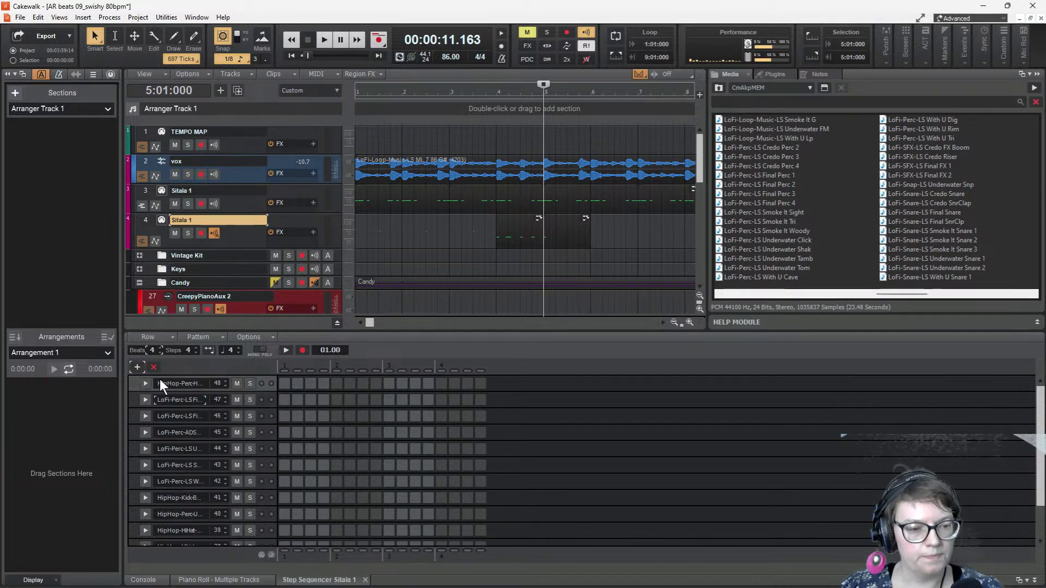
{"action": "scroll", "coordinate": [181, 379], "scroll_direction": "up", "scroll_amount": 1}
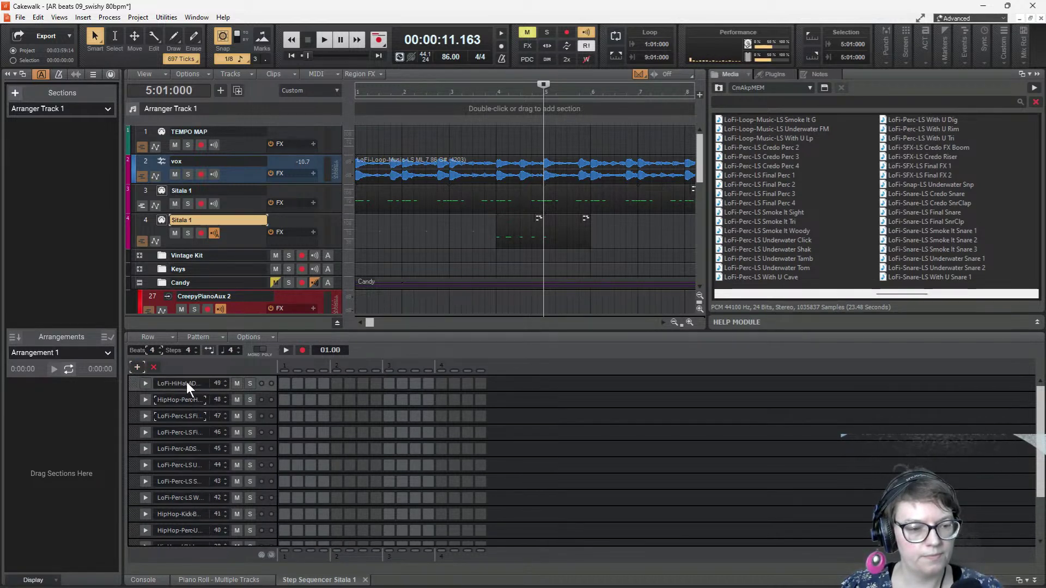
{"action": "scroll", "coordinate": [184, 374], "scroll_direction": "up", "scroll_amount": 1}
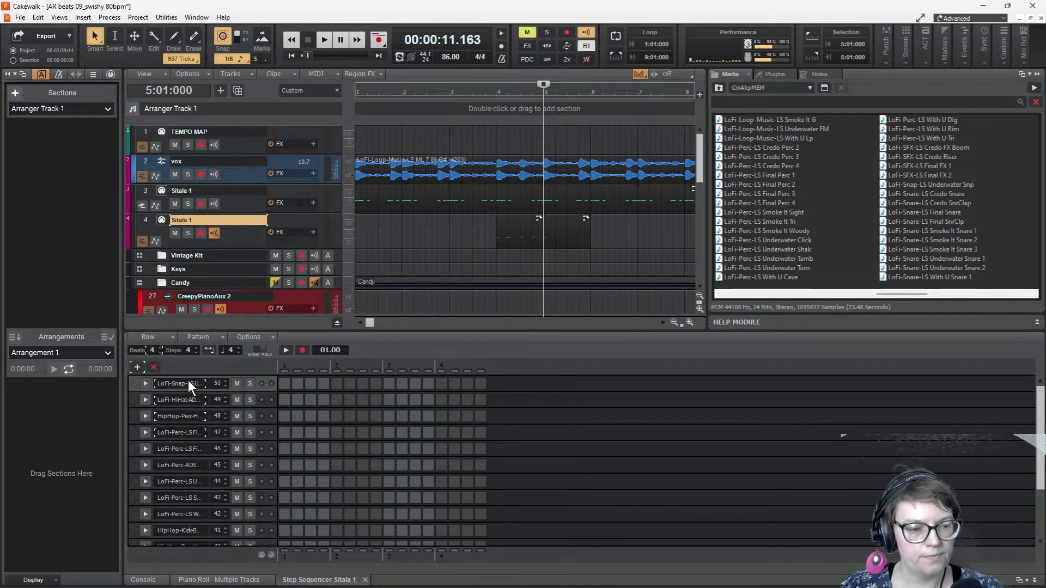
{"action": "scroll", "coordinate": [140, 365], "scroll_direction": "up", "scroll_amount": 1}
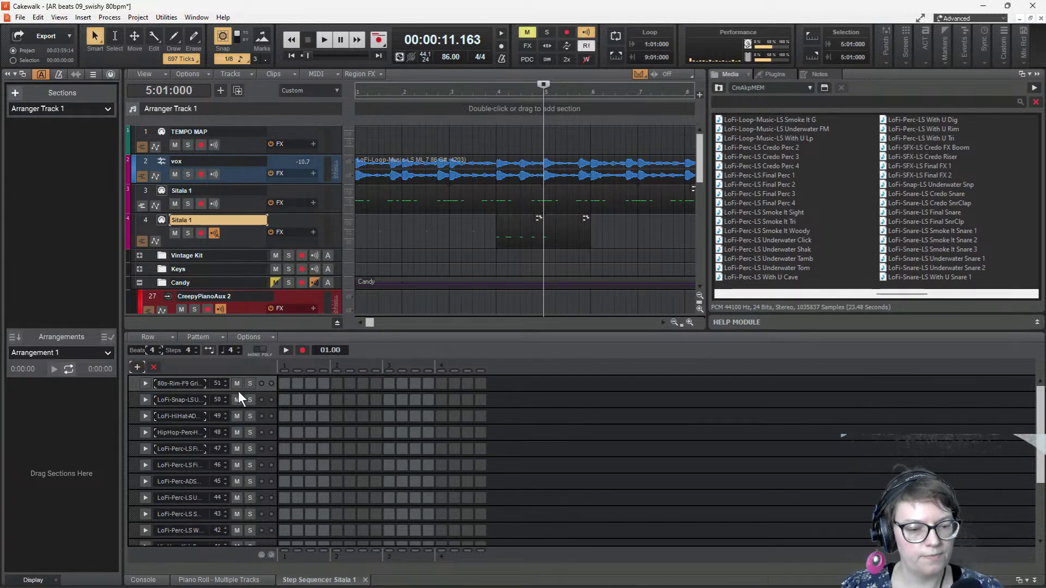
- Try an 80s-Rim hit on step 5 of the measure 5 pattern, auditioning it with the loop
{"action": "key", "text": "space"}
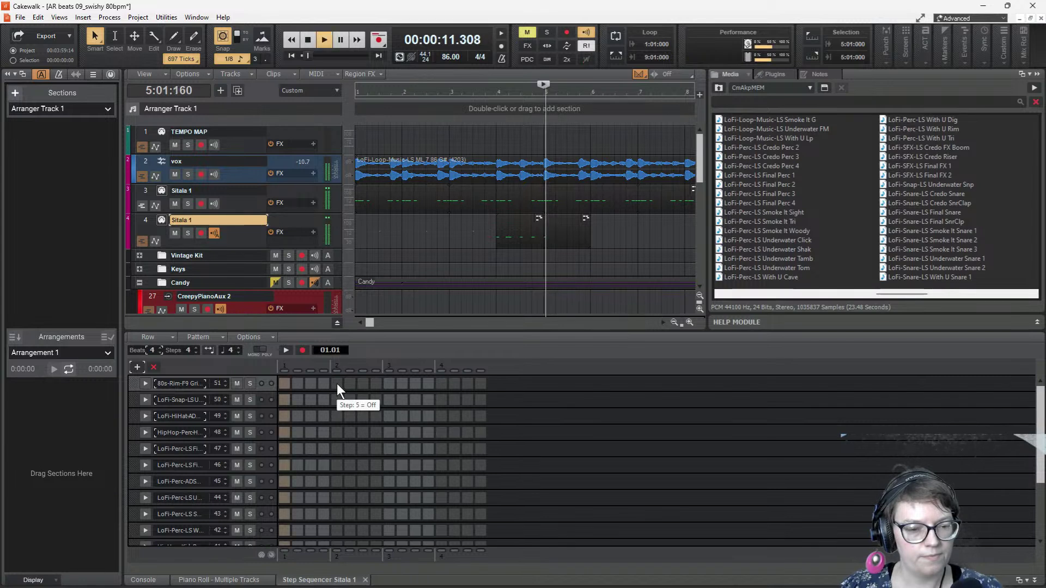
{"action": "key", "text": "space"}
{"action": "left_click", "coordinate": [337, 384]}
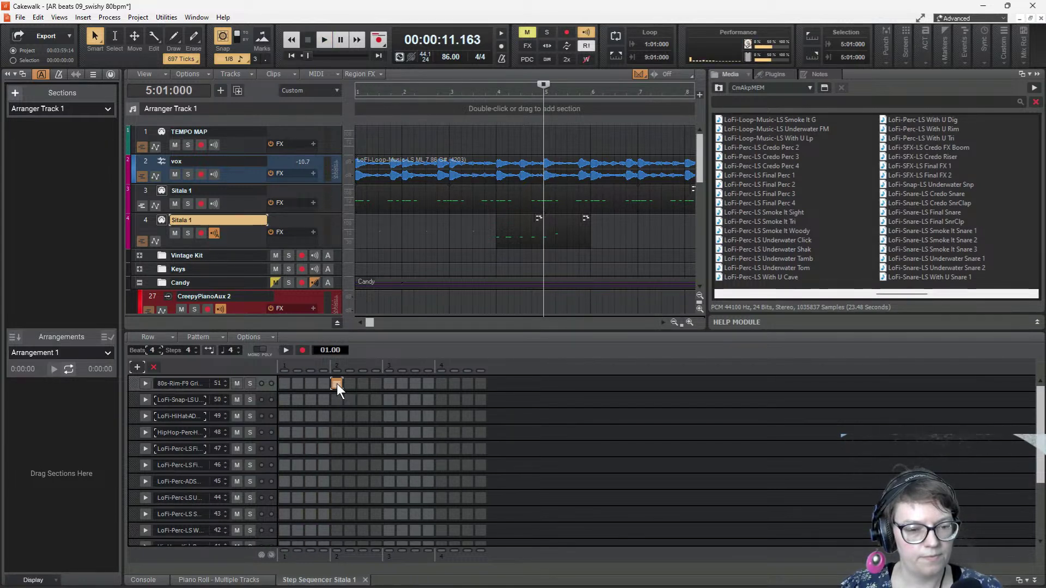
{"action": "key", "text": "space"}
{"action": "key", "text": "space"}
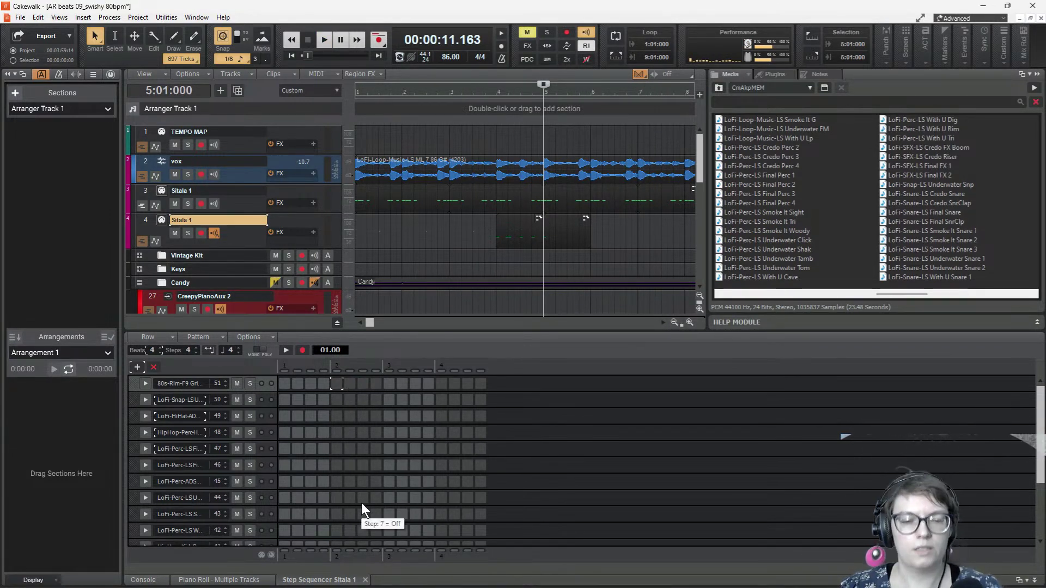
{"action": "key", "text": "space"}
{"action": "key", "text": "space"}
- Try HipHop-Kick hits on steps 11 and 13 of the measure 5 pattern while auditioning, and clear both
{"action": "scroll", "coordinate": [422, 463], "scroll_direction": "down", "scroll_amount": 2}
{"action": "key", "text": "space"}
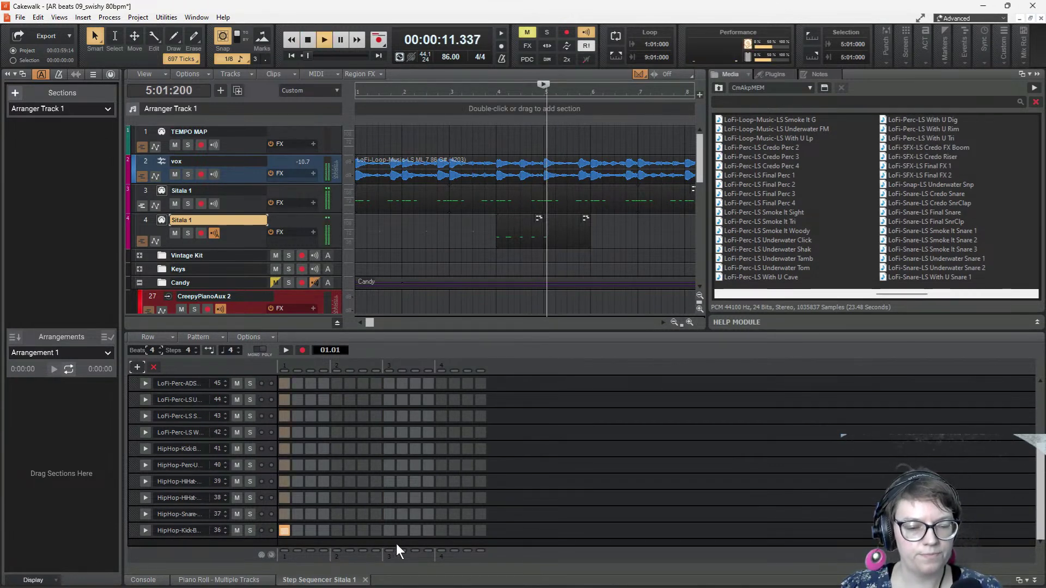
{"action": "key", "text": "space"}
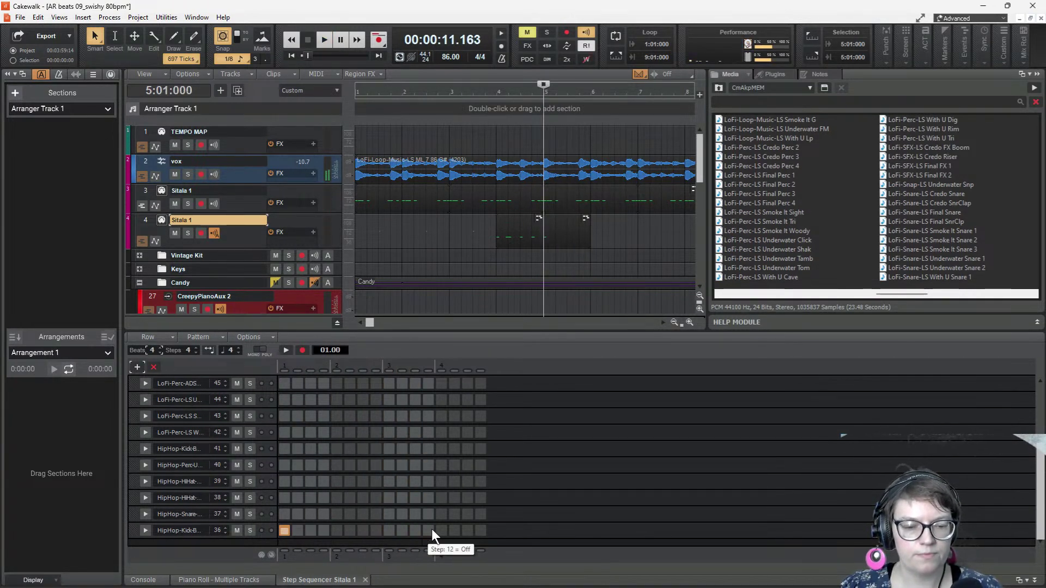
{"action": "left_click", "coordinate": [414, 530]}
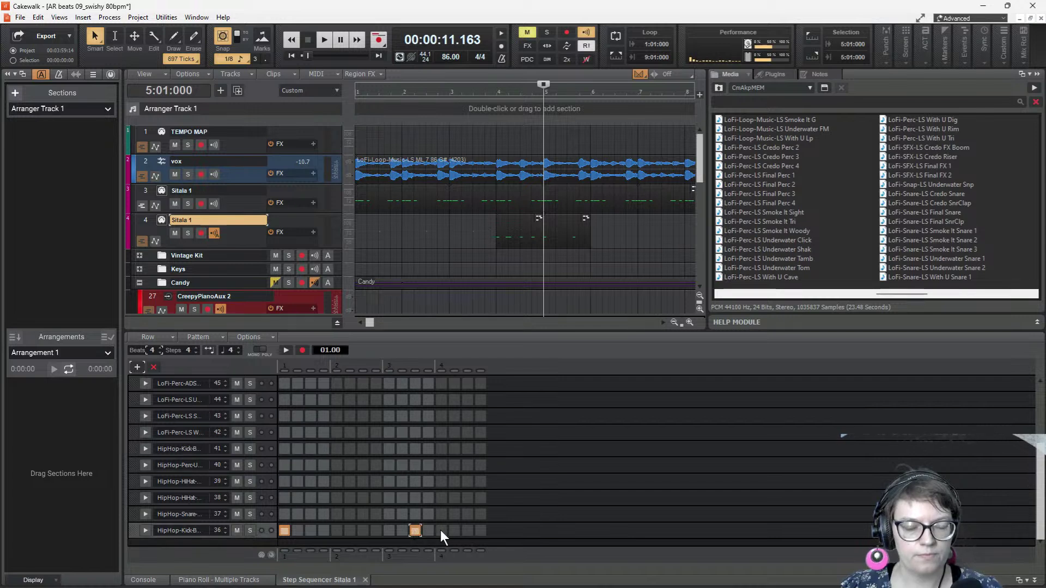
{"action": "key", "text": "space"}
{"action": "left_click", "coordinate": [440, 530]}
{"action": "left_click", "coordinate": [440, 530]}
{"action": "key", "text": "space"}
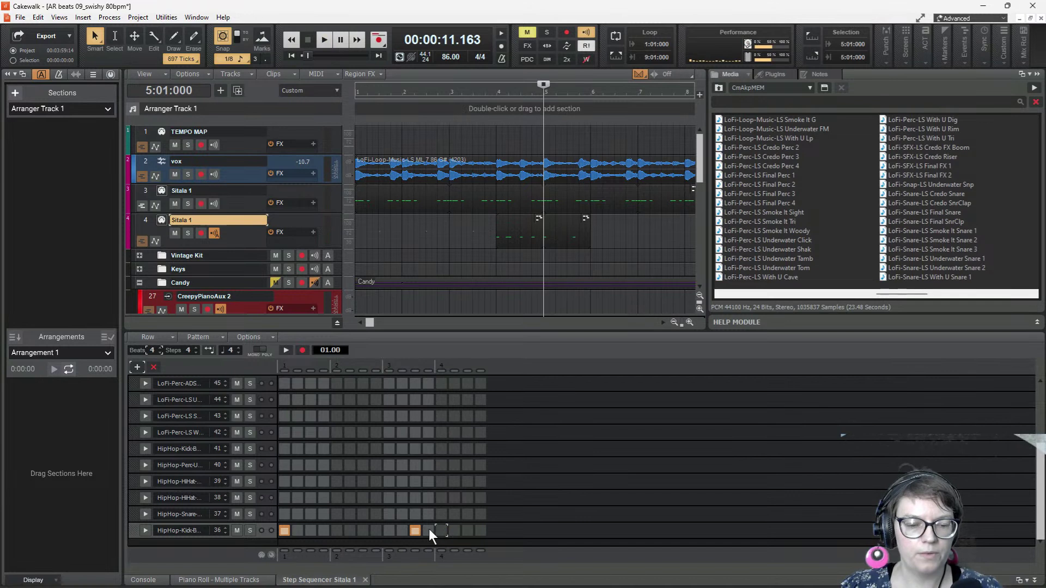
{"action": "left_click", "coordinate": [414, 529]}
- Add a HipHop-Kick hit on step 13 of the measure 5 pattern during playback
{"action": "key", "text": "space"}
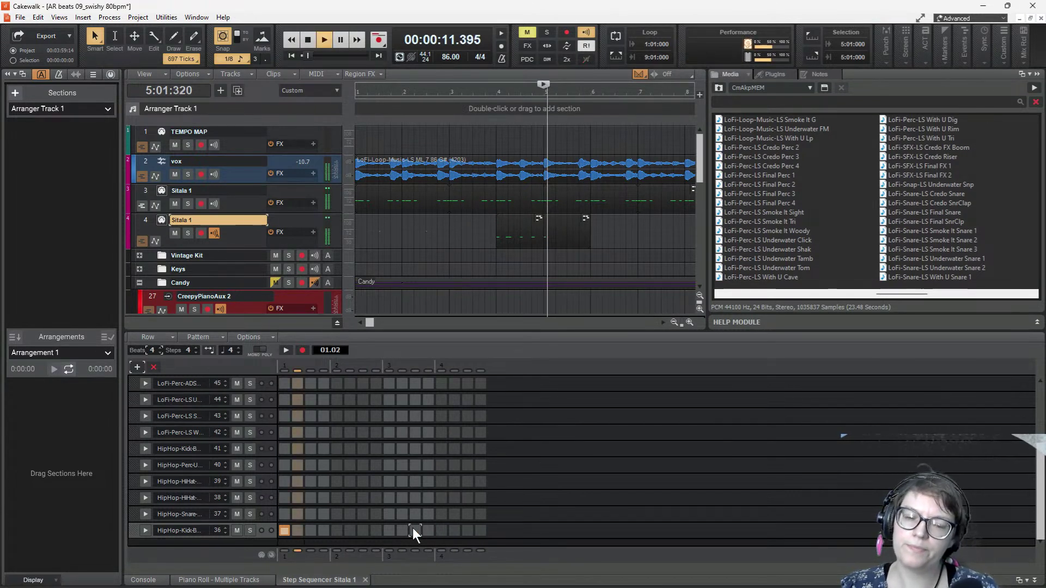
{"action": "left_click", "coordinate": [441, 531]}
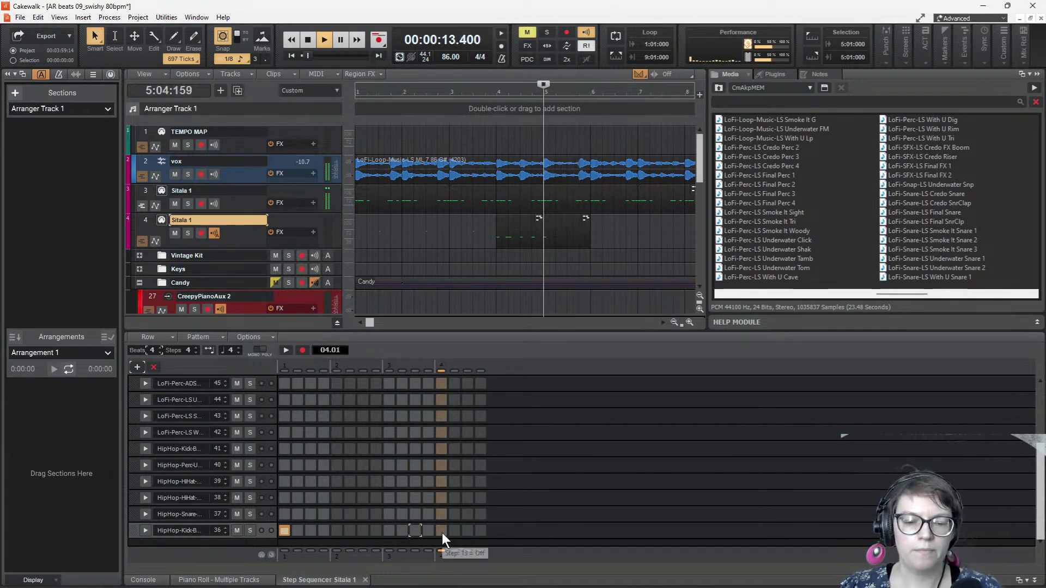
{"action": "key", "text": "space"}
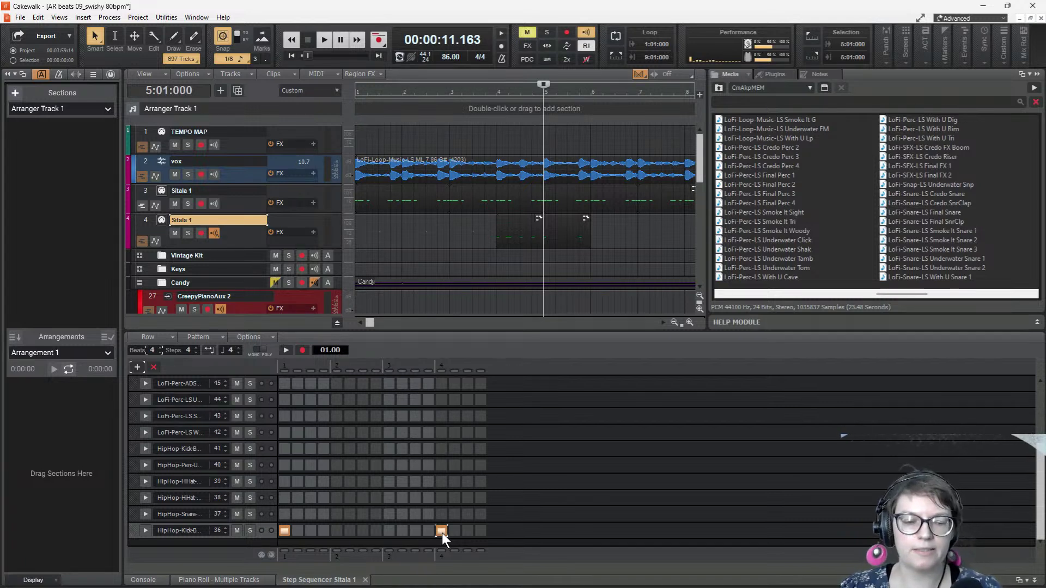
- Extend the measure 5 Sitala kick pattern through the end of measure 7 and audition the beat from measure 4
{"action": "key", "text": "space"}
{"action": "key", "text": "space"}
{"action": "left_click_drag", "start_coordinate": [589, 231], "coordinate": [687, 228]}
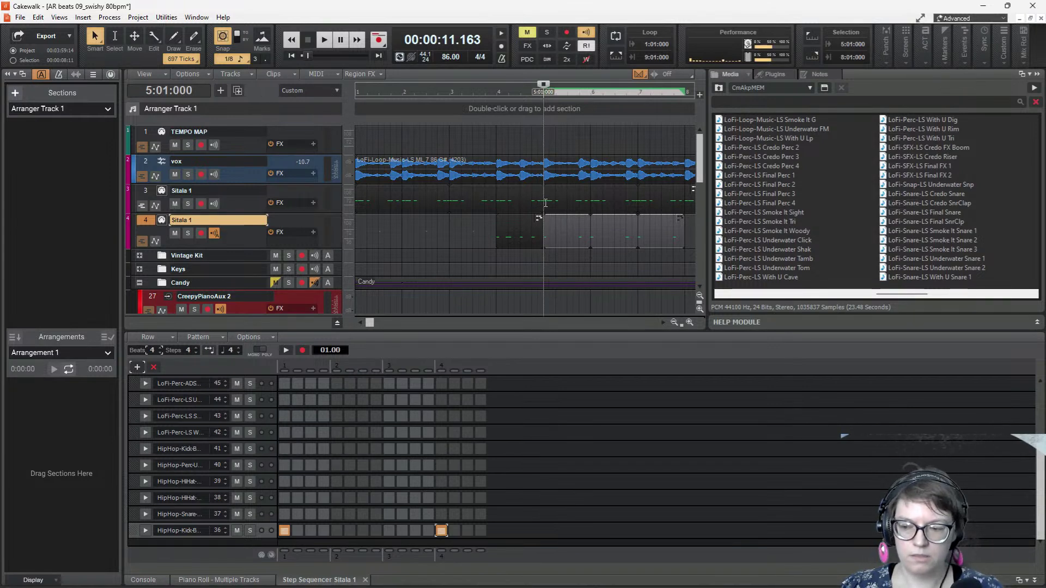
{"action": "scroll", "coordinate": [539, 209], "scroll_direction": "up", "scroll_amount": 3}
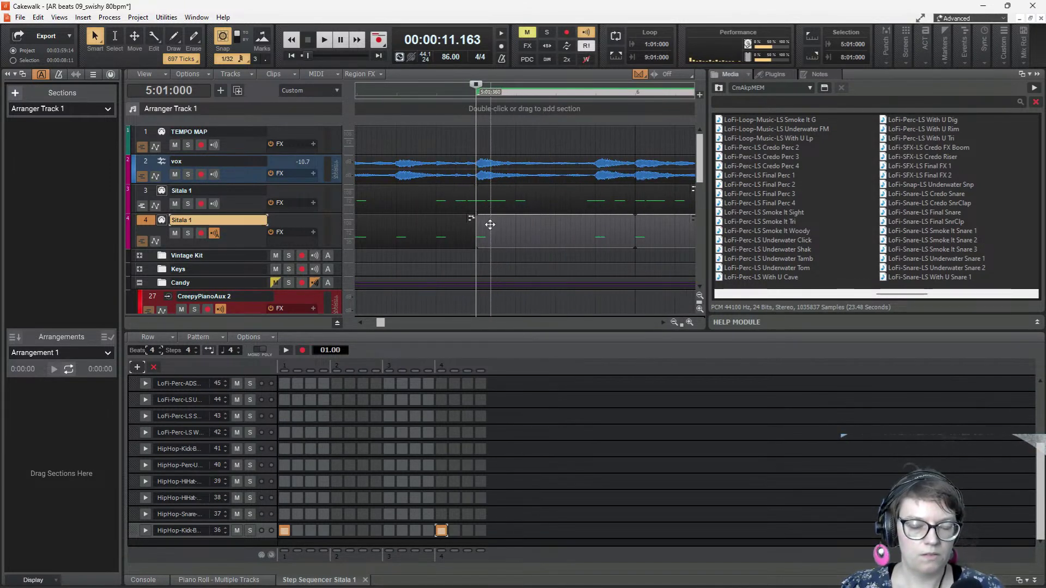
{"action": "scroll", "coordinate": [484, 223], "scroll_direction": "down", "scroll_amount": 3}
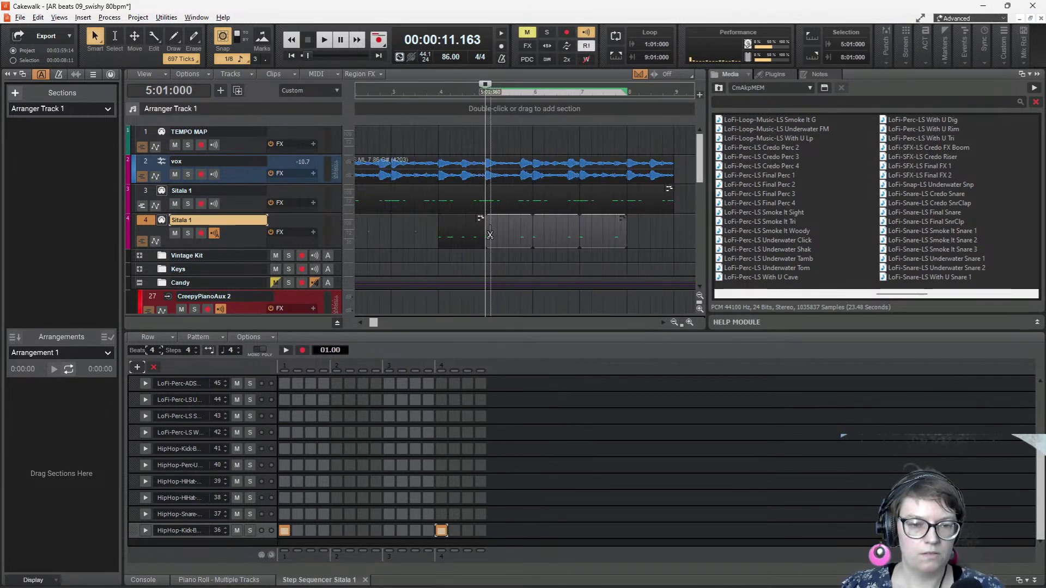
{"action": "left_click", "coordinate": [437, 262]}
{"action": "key", "text": "space"}
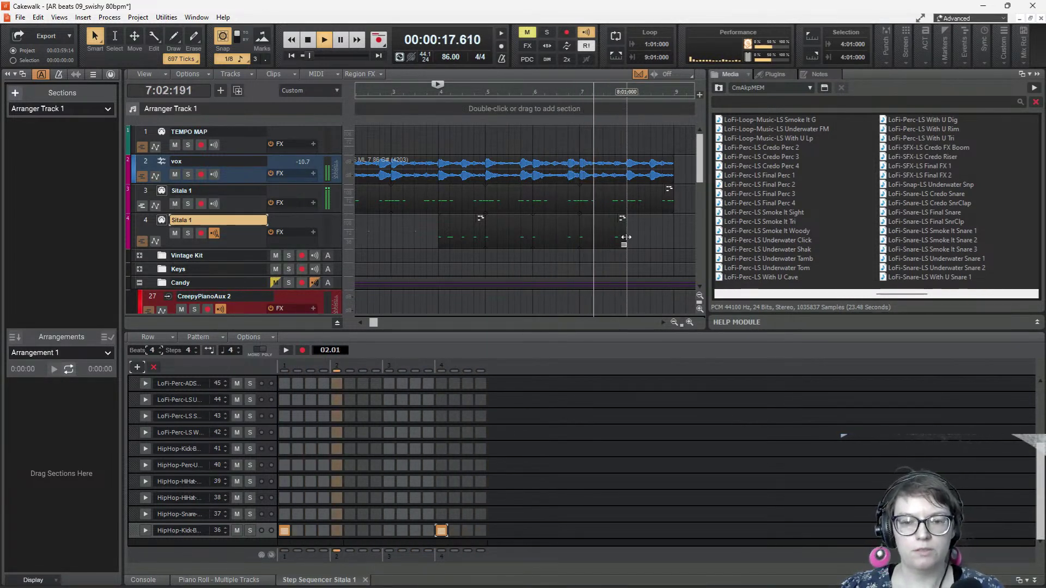
{"action": "key", "text": "space"}
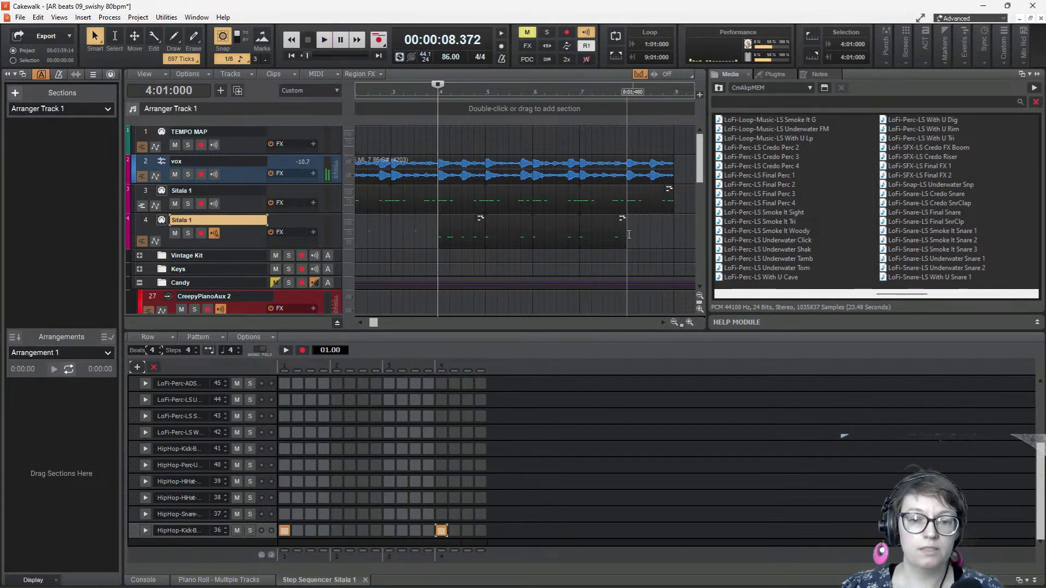
{"action": "left_click_drag", "start_coordinate": [468, 229], "coordinate": [642, 220]}
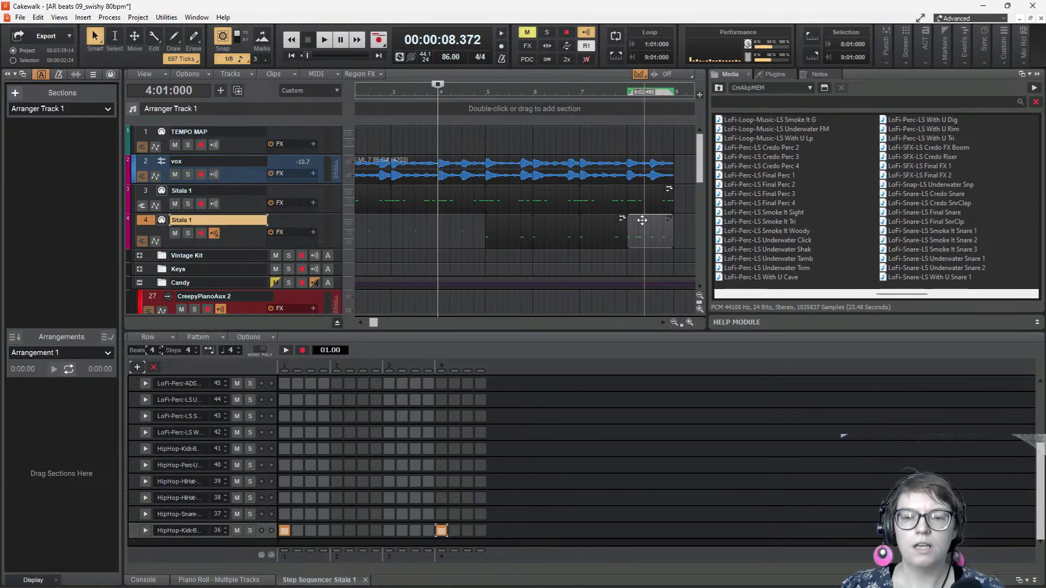
{"action": "key", "text": "ctrl+z"}
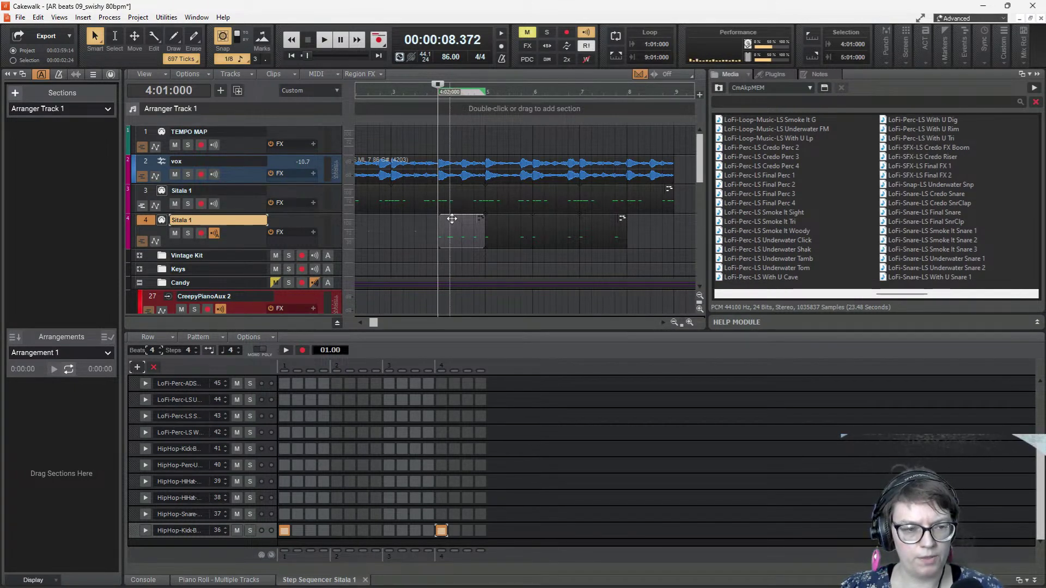
{"action": "left_click_drag", "start_coordinate": [451, 218], "coordinate": [641, 220]}
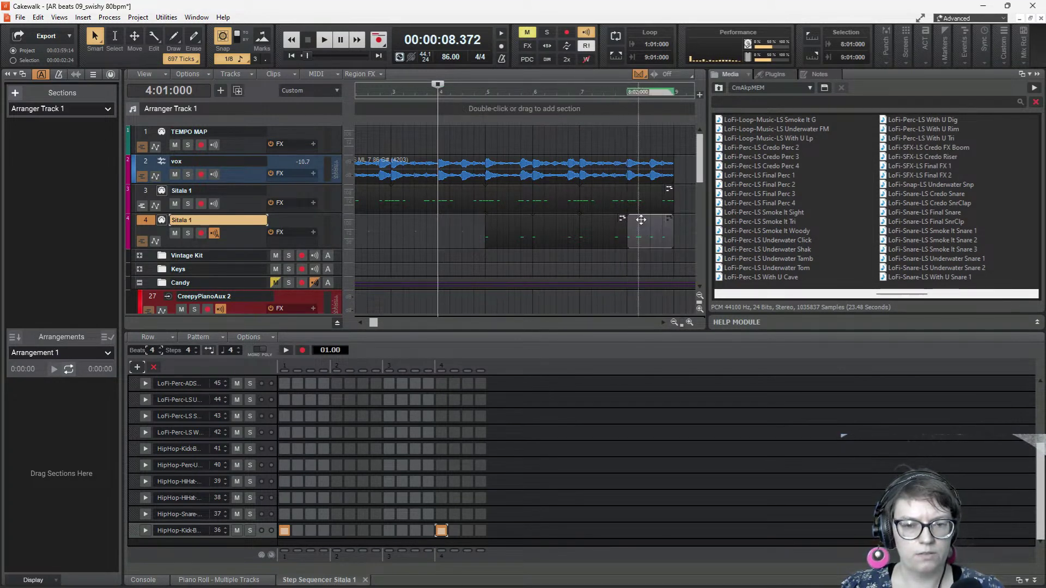
{"action": "key", "text": "ctrl+z"}
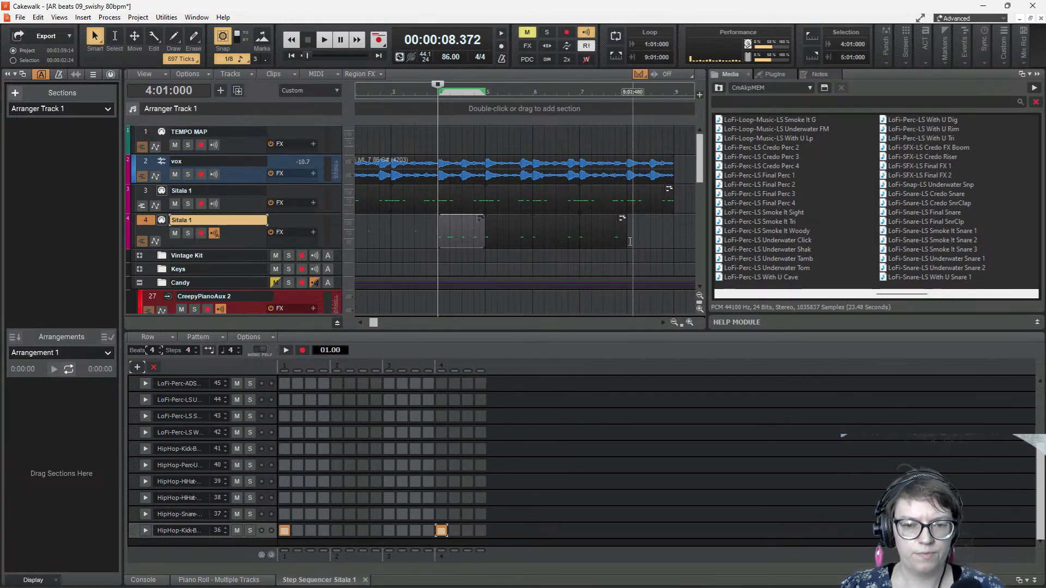
- Paste a copy of the measure 4 kick pattern at measure 8 and audition the drums from measure 4
{"action": "left_click", "coordinate": [629, 240]}
{"action": "key", "text": "ctrl+v"}
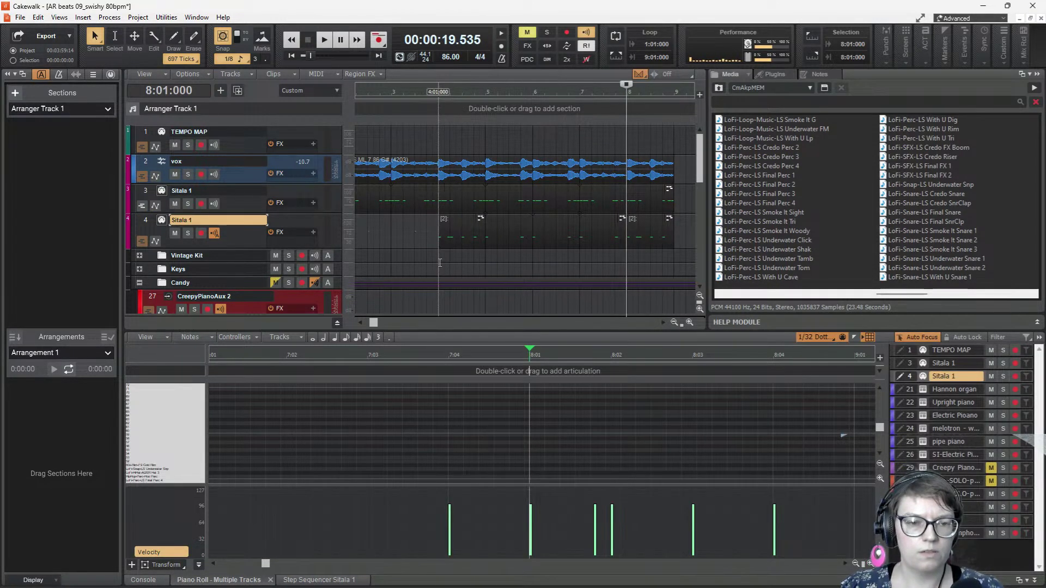
{"action": "left_click", "coordinate": [439, 262]}
{"action": "key", "text": "space"}
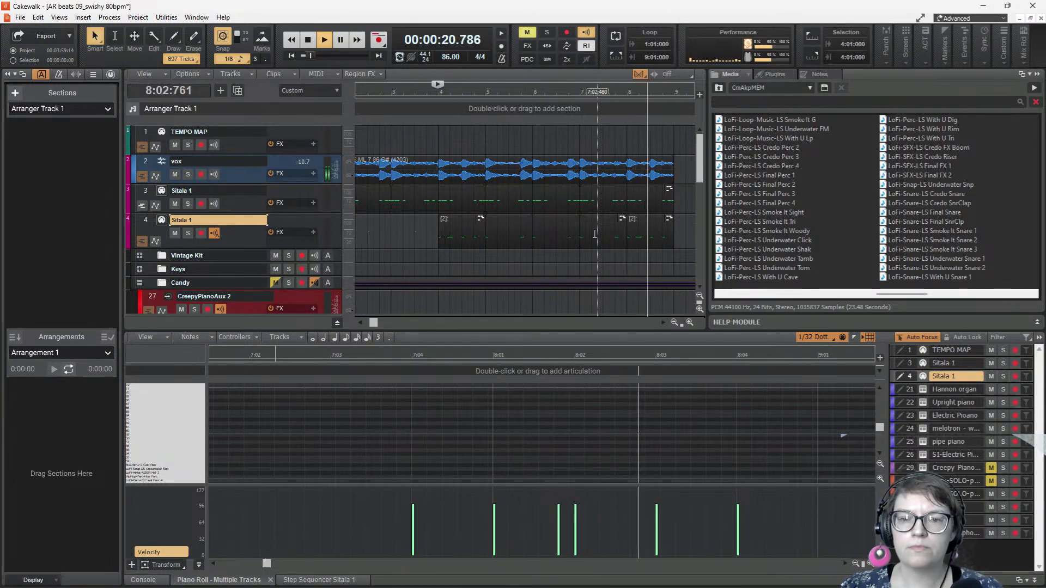
{"action": "key", "text": "space"}
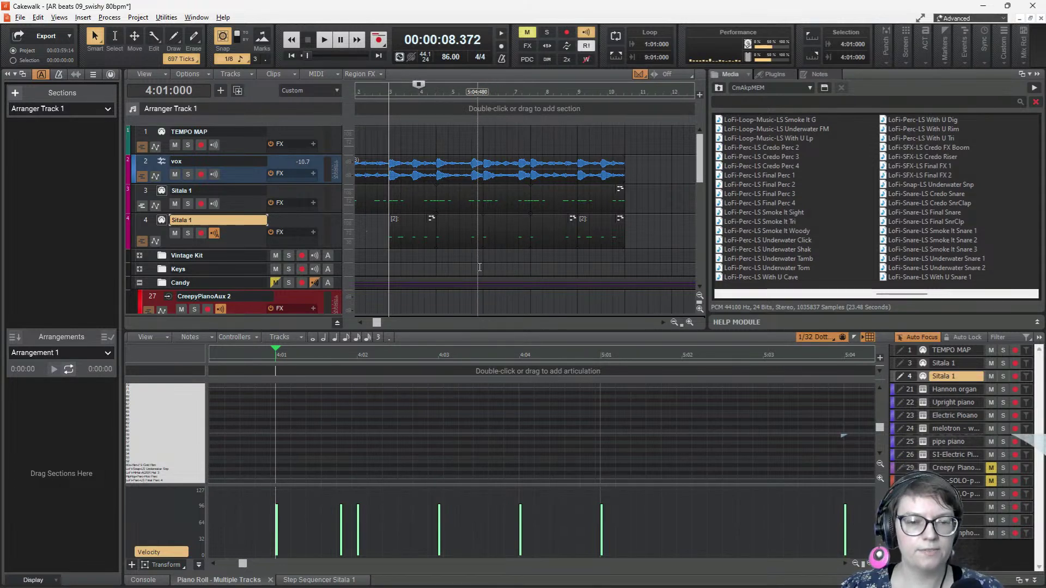
- Audition from measure 3, split the rim-and-snap pattern on track 3 at measure 5, and shorten its first part to end at 4:04
{"action": "scroll", "coordinate": [480, 240], "scroll_direction": "down", "scroll_amount": 2}
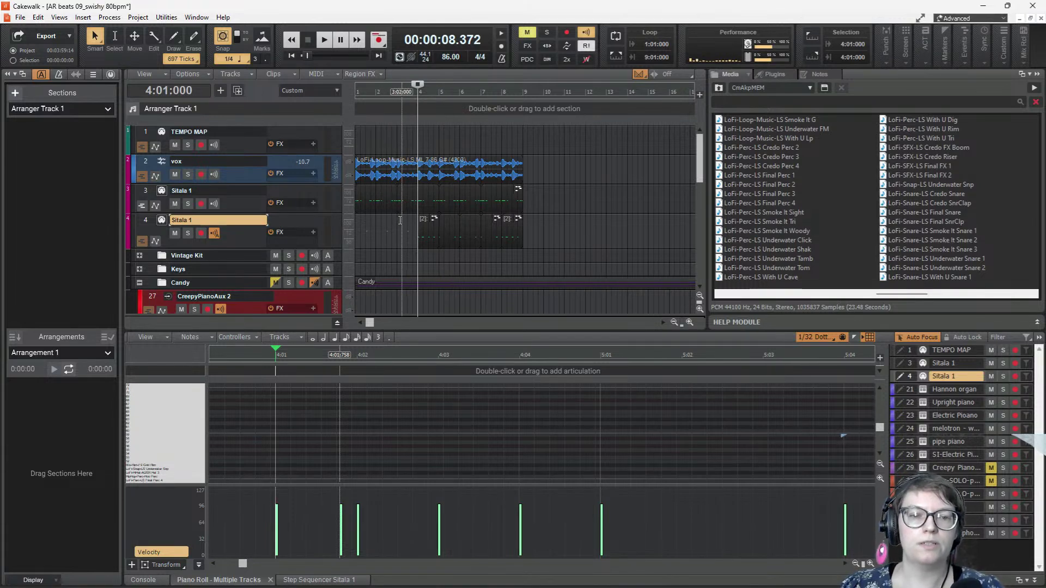
{"action": "scroll", "coordinate": [406, 218], "scroll_direction": "up", "scroll_amount": 3, "text": "ctrl"}
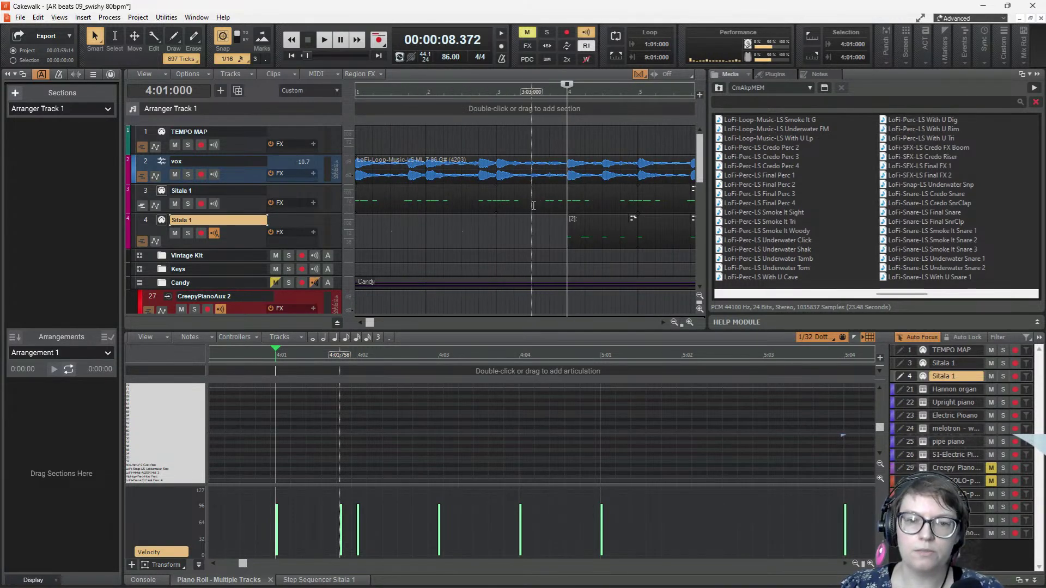
{"action": "left_click", "coordinate": [497, 207]}
{"action": "key", "text": "space"}
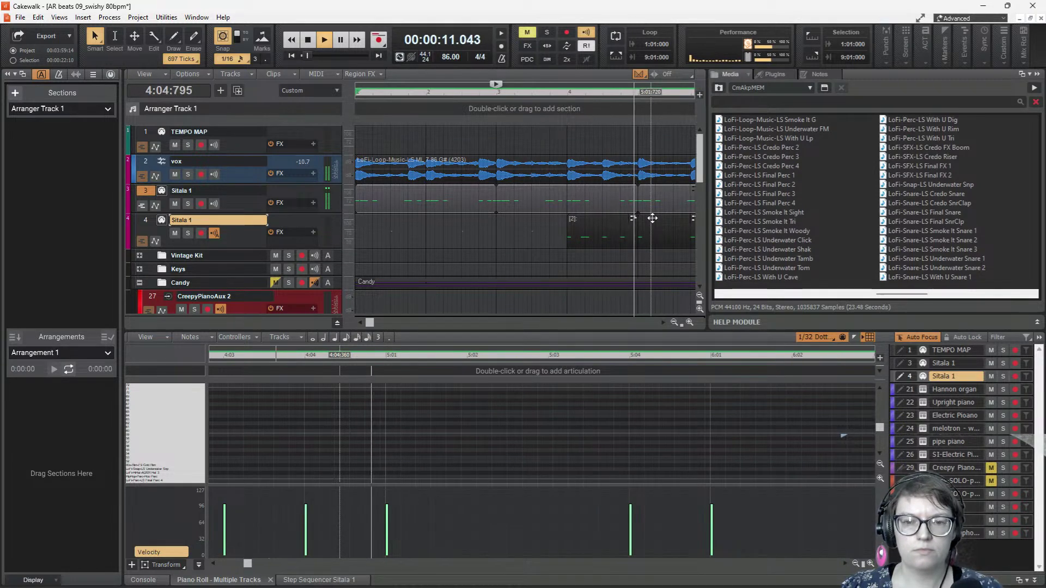
{"action": "key", "text": "space"}
{"action": "left_click", "coordinate": [637, 203]}
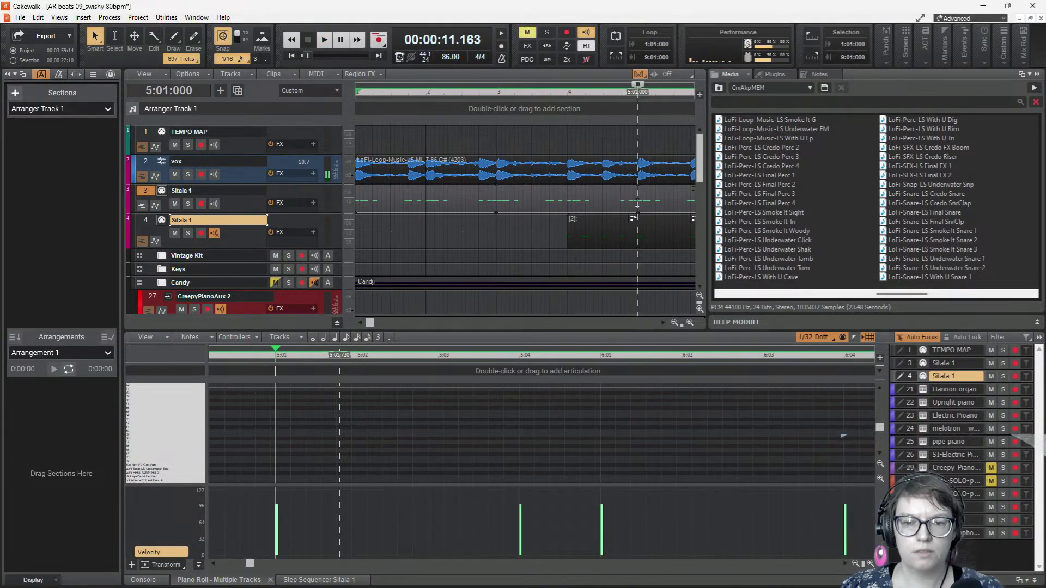
{"action": "left_click_drag", "start_coordinate": [636, 206], "coordinate": [618, 207]}
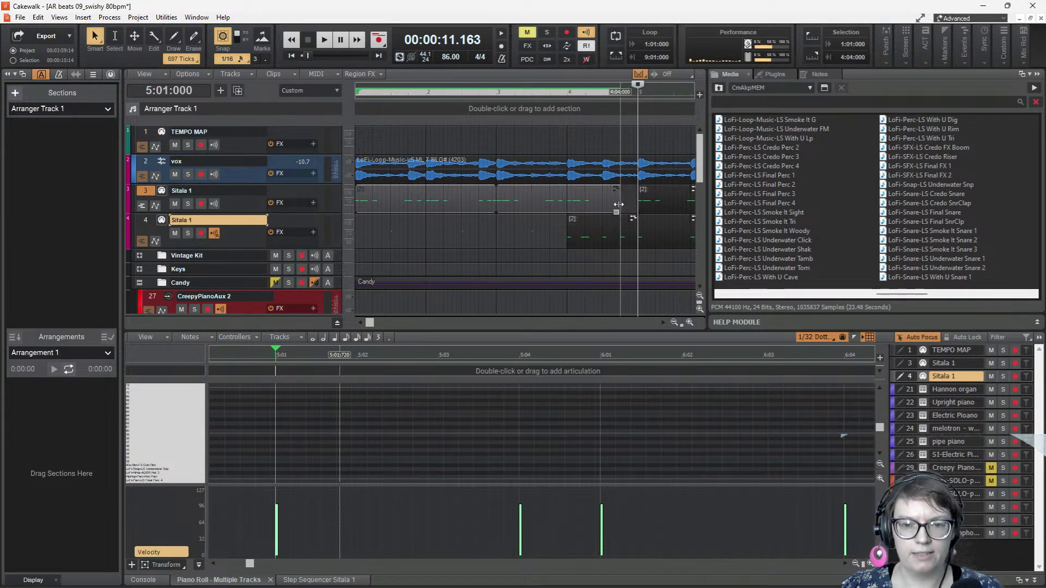
{"action": "left_click", "coordinate": [622, 203]}
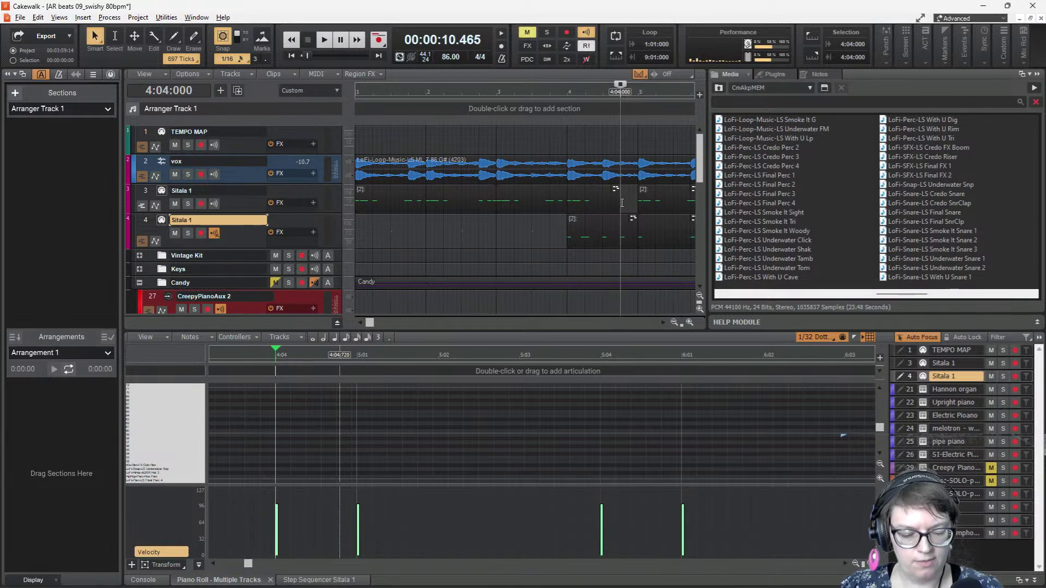
{"action": "double_click", "coordinate": [621, 203]}
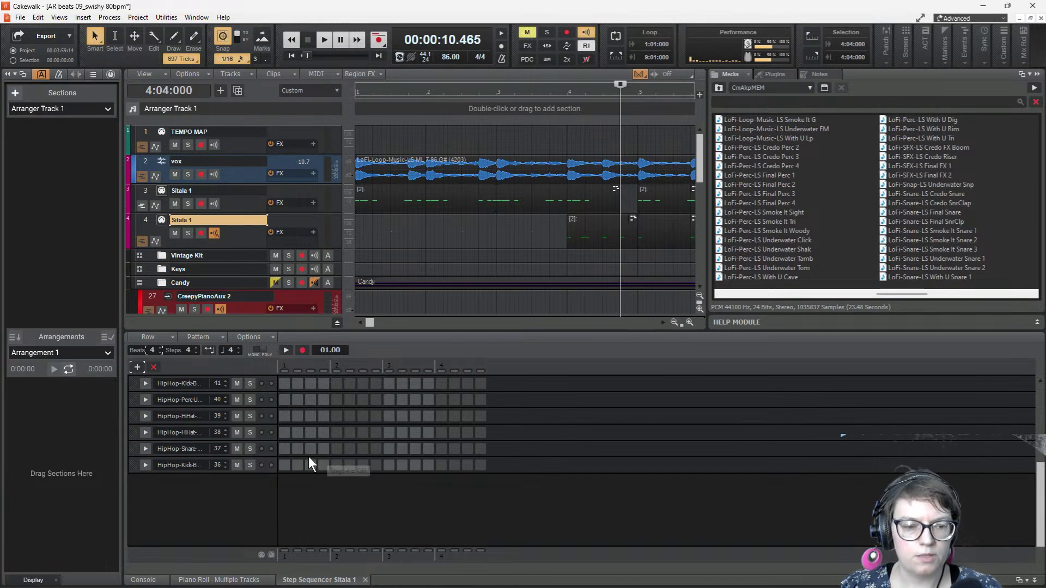
{"action": "left_click", "coordinate": [281, 466]}
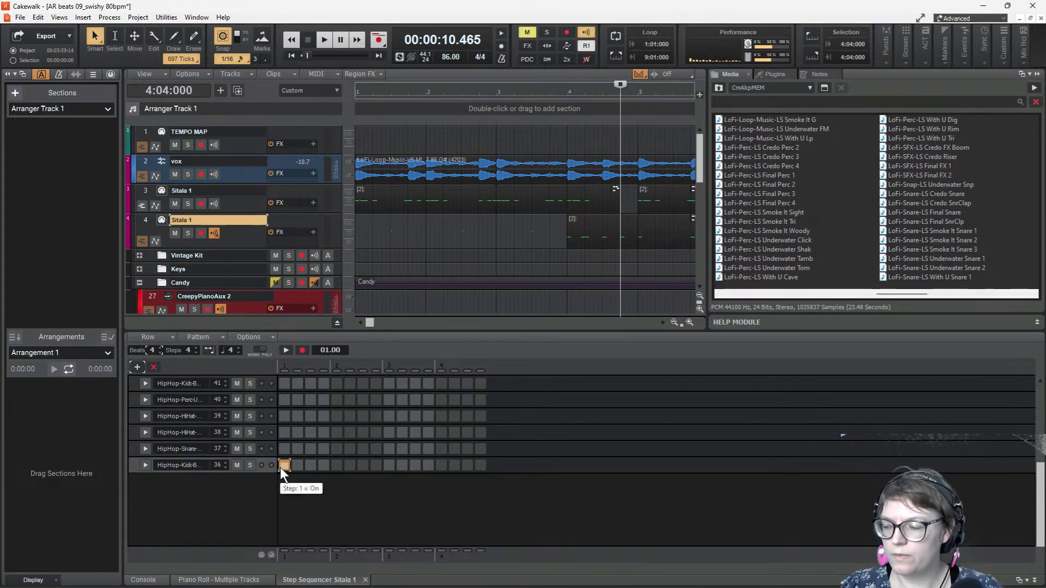
{"action": "left_click", "coordinate": [281, 466]}
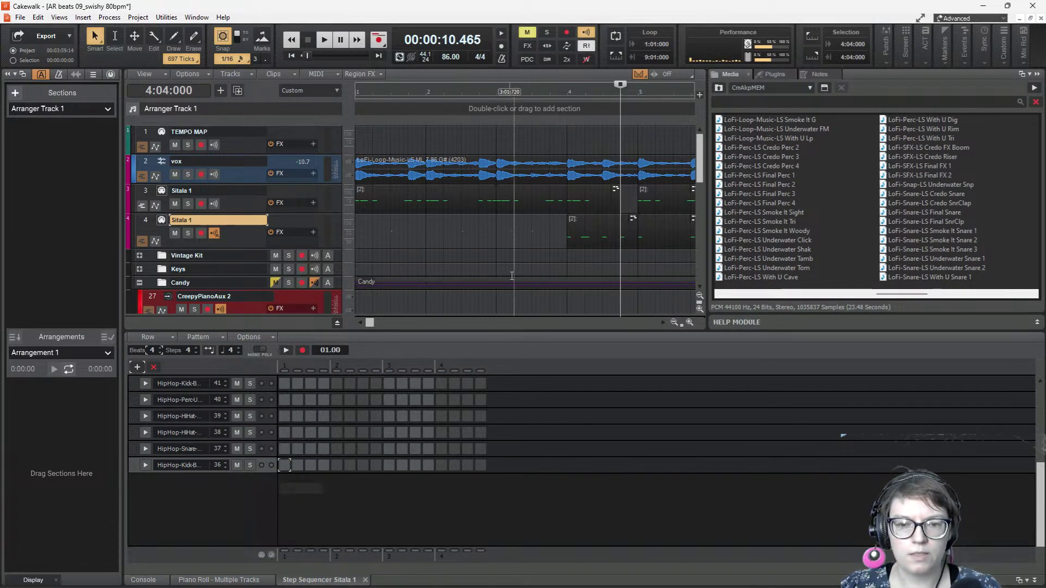
- Open a new step pattern in the gap at 4:04 on Sitala track 3 and set it to 2 beats
{"action": "double_click", "coordinate": [620, 201]}
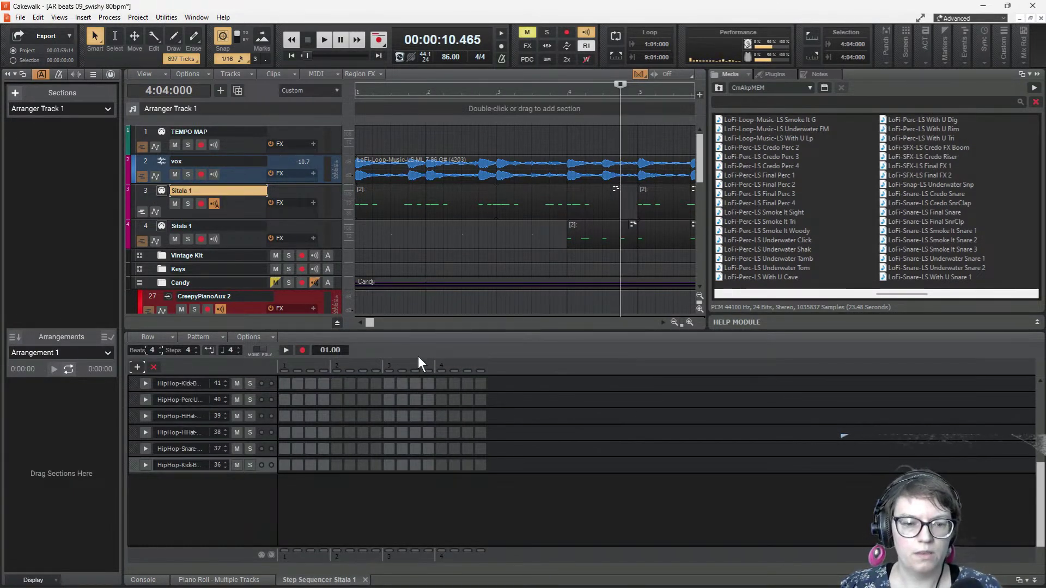
{"action": "left_click", "coordinate": [160, 350]}
{"action": "left_click", "coordinate": [156, 352]}
{"action": "left_click", "coordinate": [157, 352]}
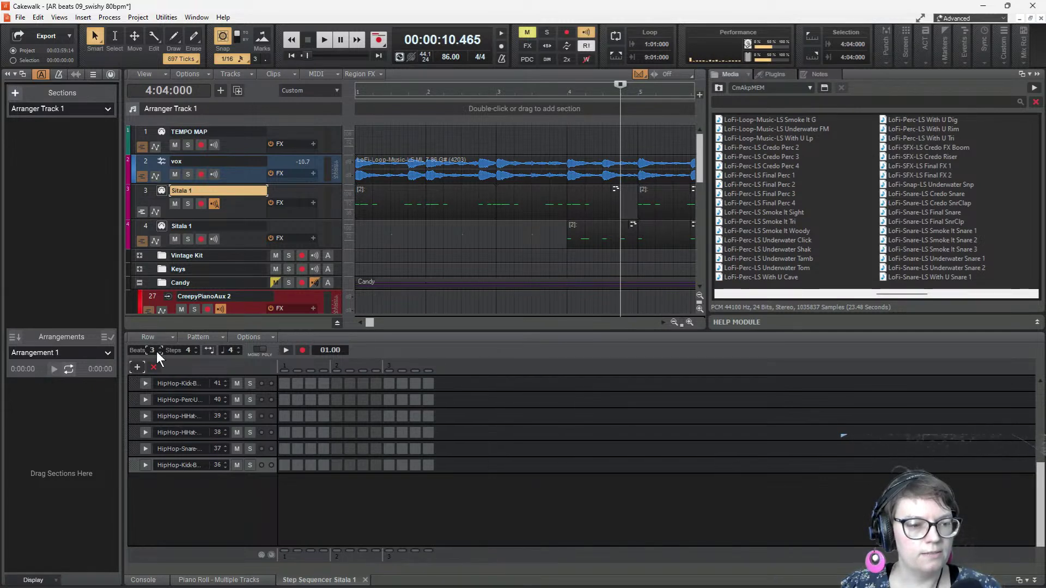
{"action": "left_click", "coordinate": [159, 353]}
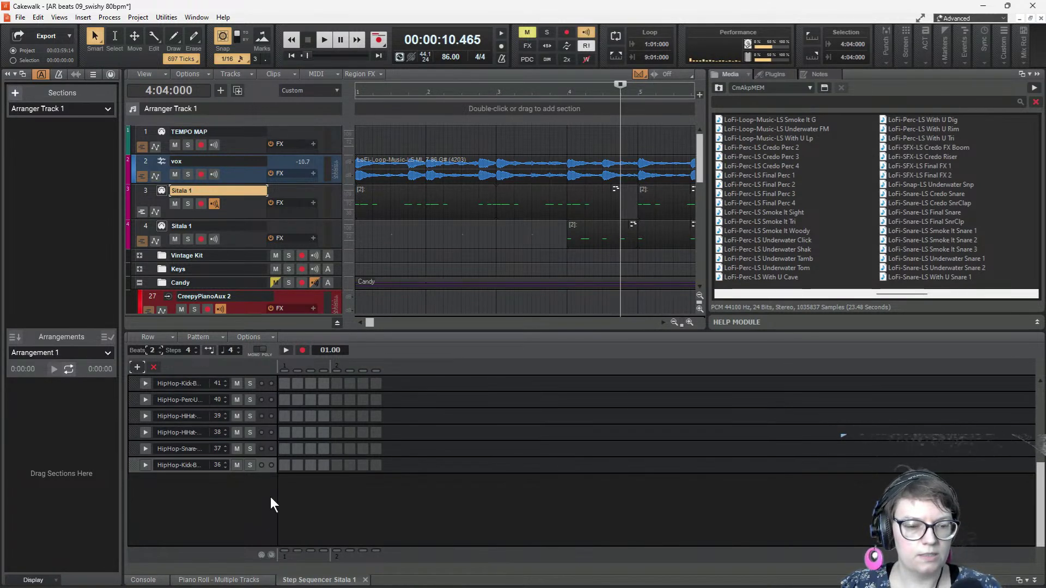
- Set the new pattern to 8 steps per beat
{"action": "left_click", "coordinate": [285, 465]}
{"action": "scroll", "coordinate": [305, 468], "scroll_direction": "down", "scroll_amount": 1}
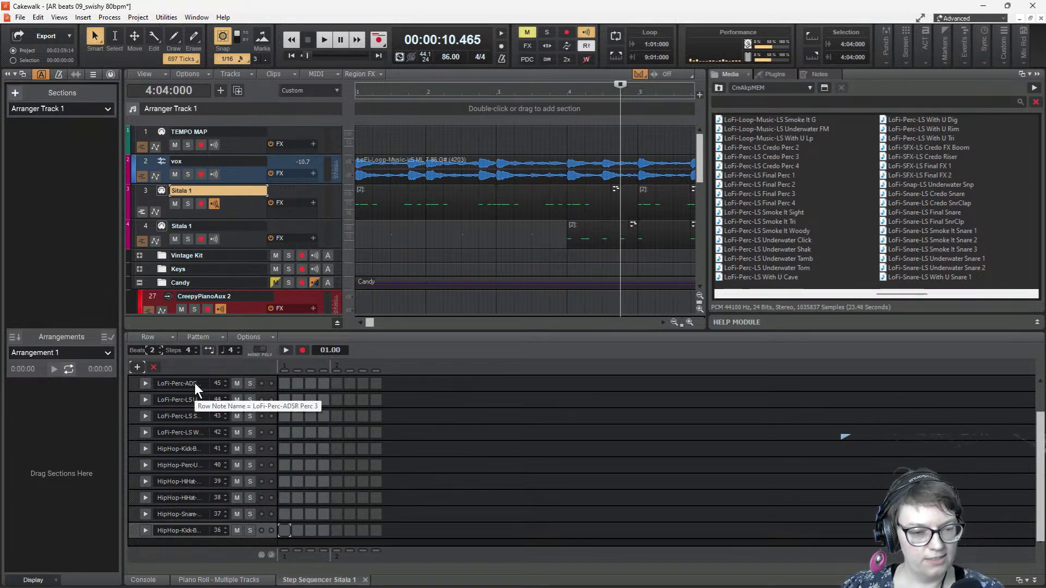
{"action": "left_click", "coordinate": [196, 347]}
{"action": "left_click", "coordinate": [196, 348]}
{"action": "left_click", "coordinate": [196, 347]}
{"action": "left_click", "coordinate": [197, 347]}
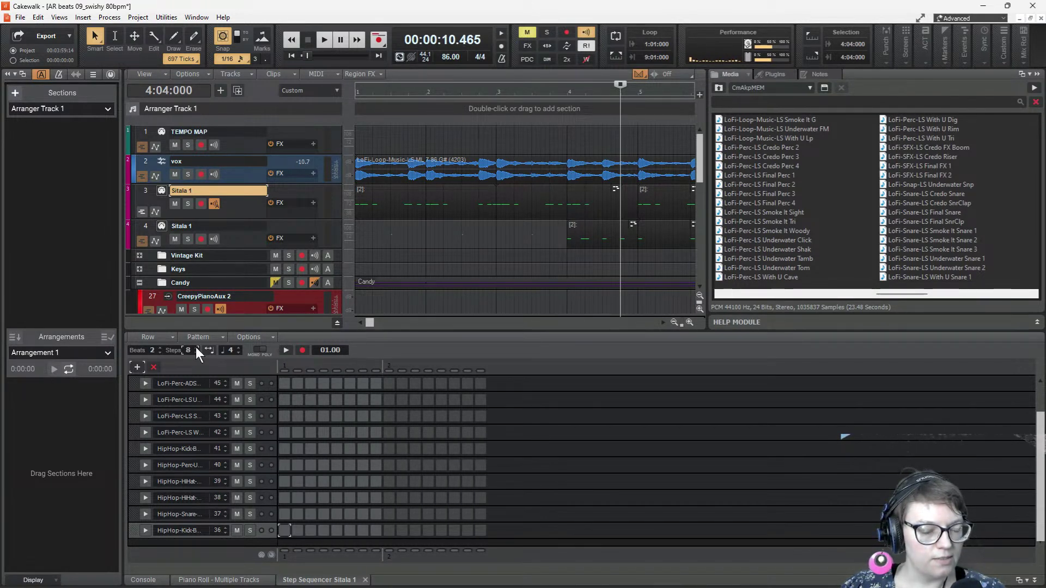
- Audition the LoFi-Perc drum rows from note 45 down to note 42
{"action": "left_click", "coordinate": [194, 382]}
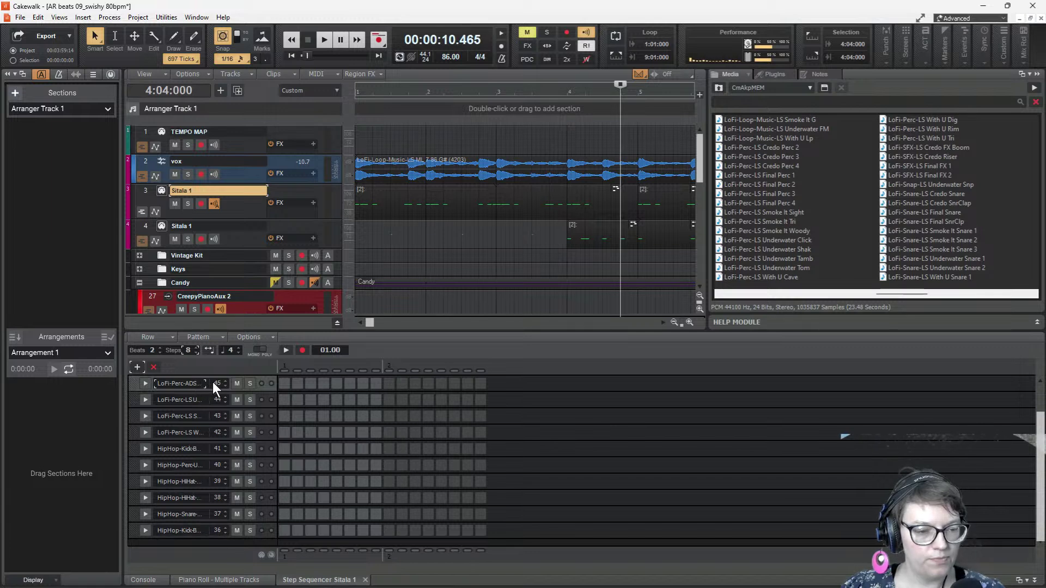
{"action": "left_click", "coordinate": [192, 400]}
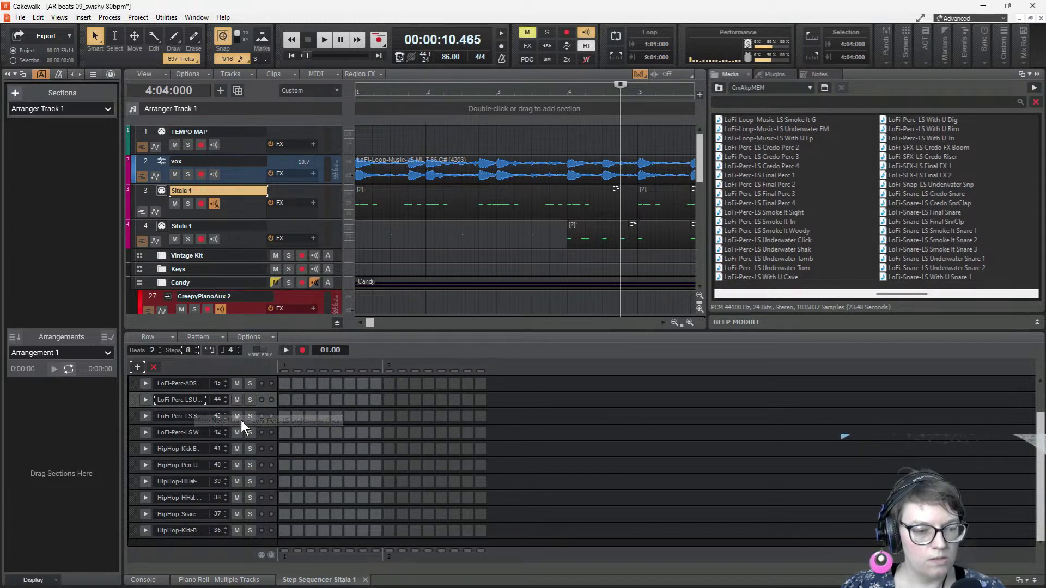
{"action": "left_click", "coordinate": [179, 415]}
{"action": "left_click", "coordinate": [185, 436]}
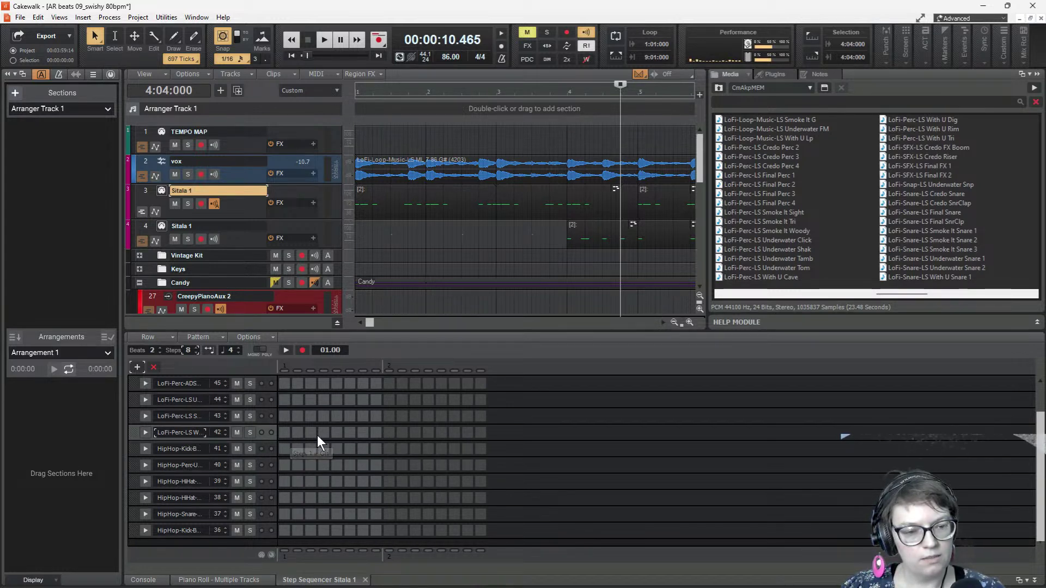
- Try a run of hits on the LoFi-Perc row at note 42 from step 1 to step 15, audition it, and clear the hits
{"action": "left_click", "coordinate": [284, 432]}
{"action": "left_click", "coordinate": [467, 432]}
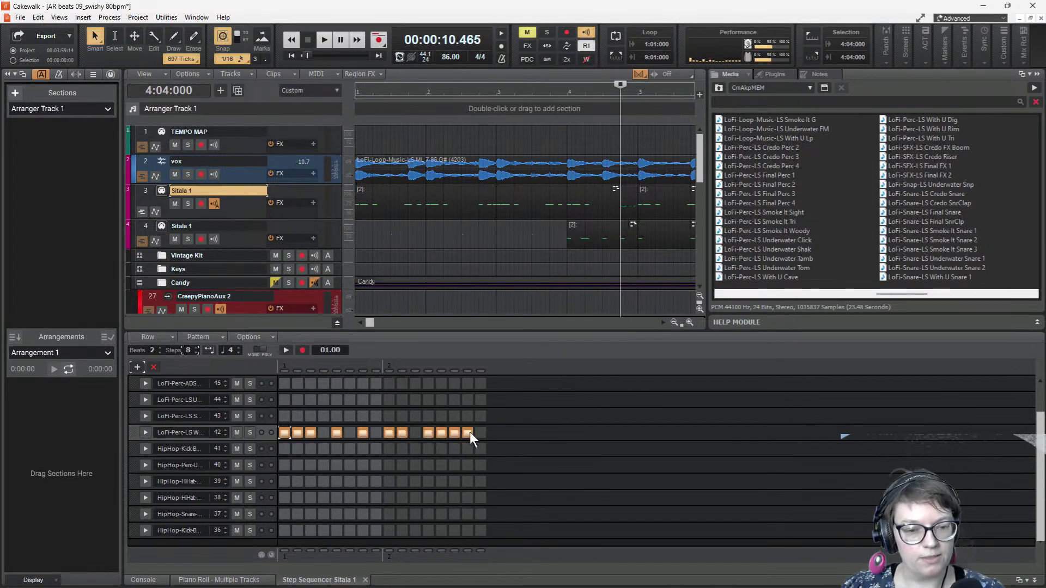
{"action": "key", "text": "space"}
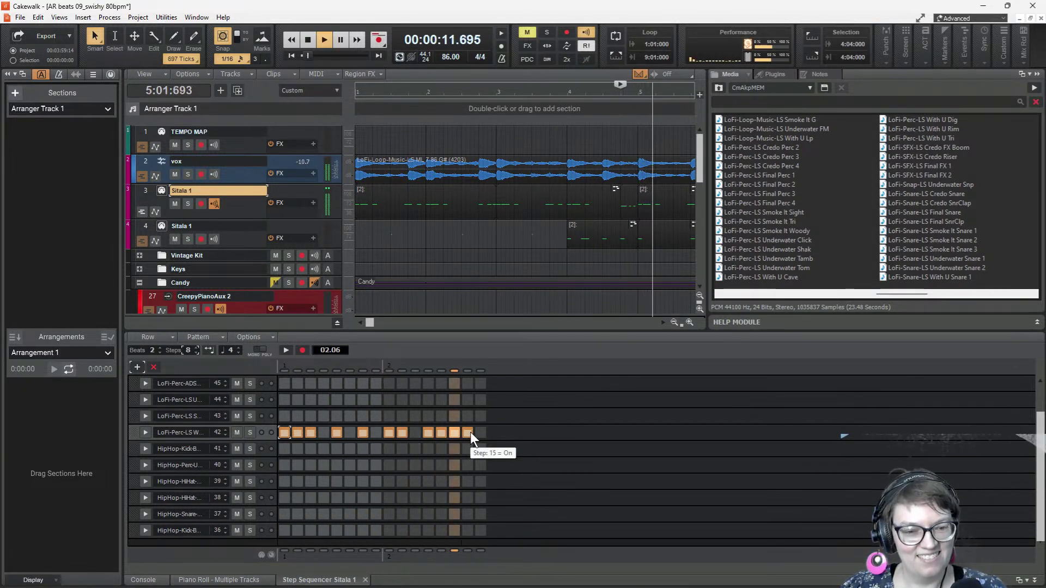
{"action": "key", "text": "space"}
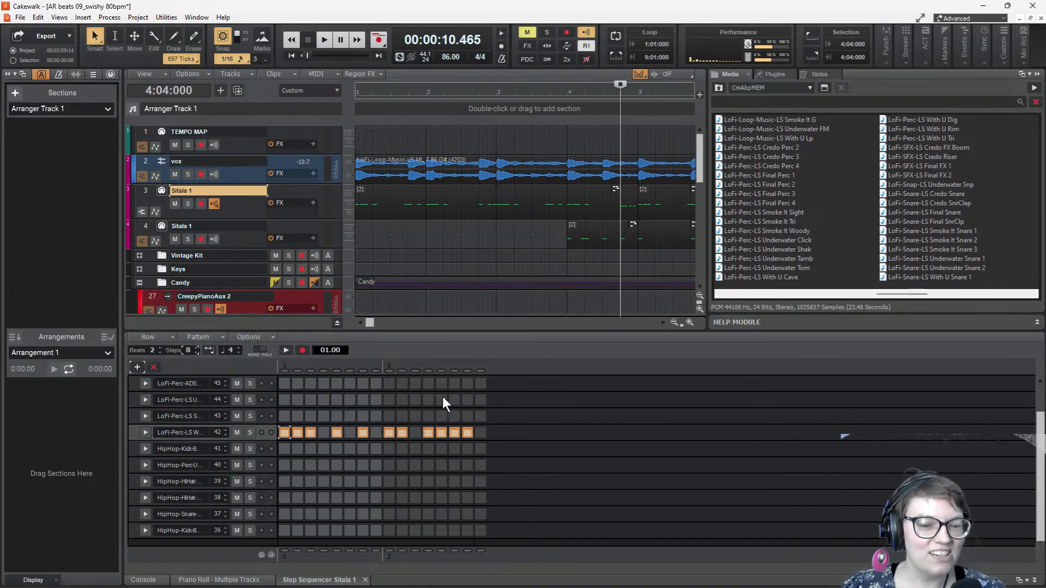
{"action": "mouse_move", "coordinate": [463, 434]}
{"action": "left_mouse_down"}
{"action": "mouse_move", "coordinate": [355, 417]}
{"action": "mouse_move", "coordinate": [289, 432]}
{"action": "left_mouse_up"}
{"action": "left_click", "coordinate": [389, 434]}
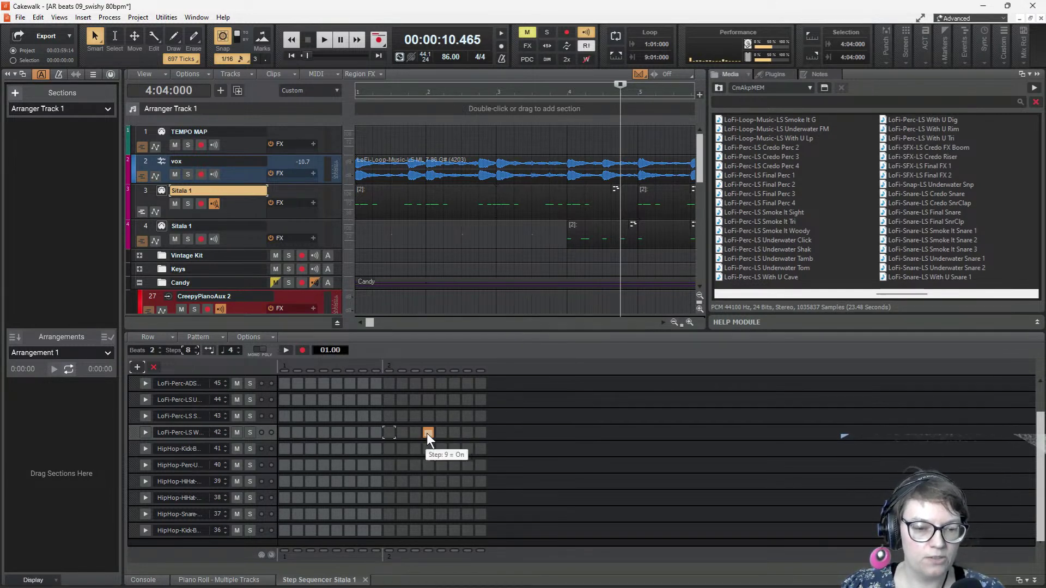
- Clear the remaining trial hit and set the pattern to fit 3 quarter notes
{"action": "left_click", "coordinate": [259, 337]}
{"action": "left_click", "coordinate": [208, 374]}
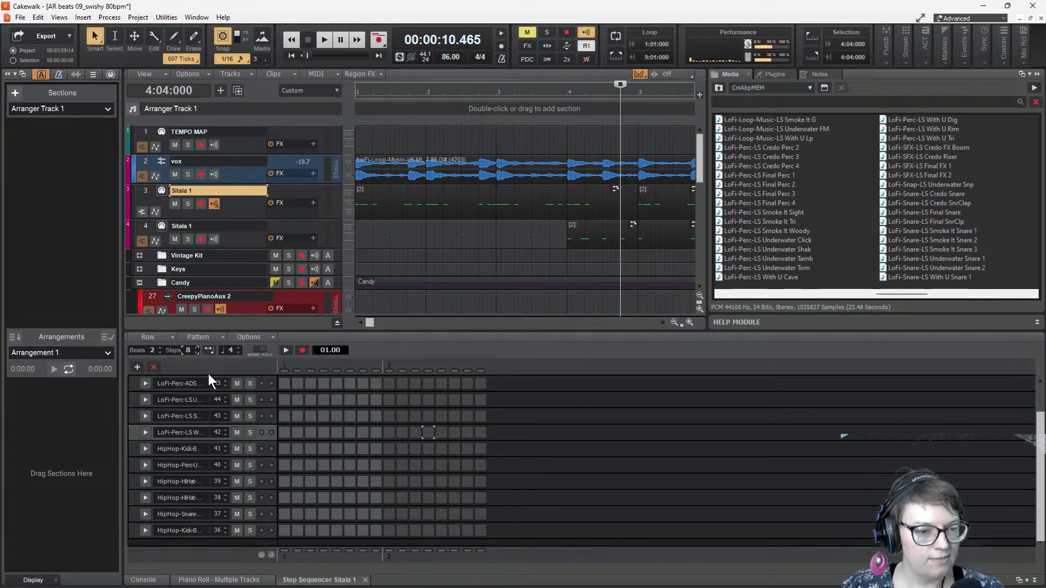
{"action": "left_click", "coordinate": [238, 351]}
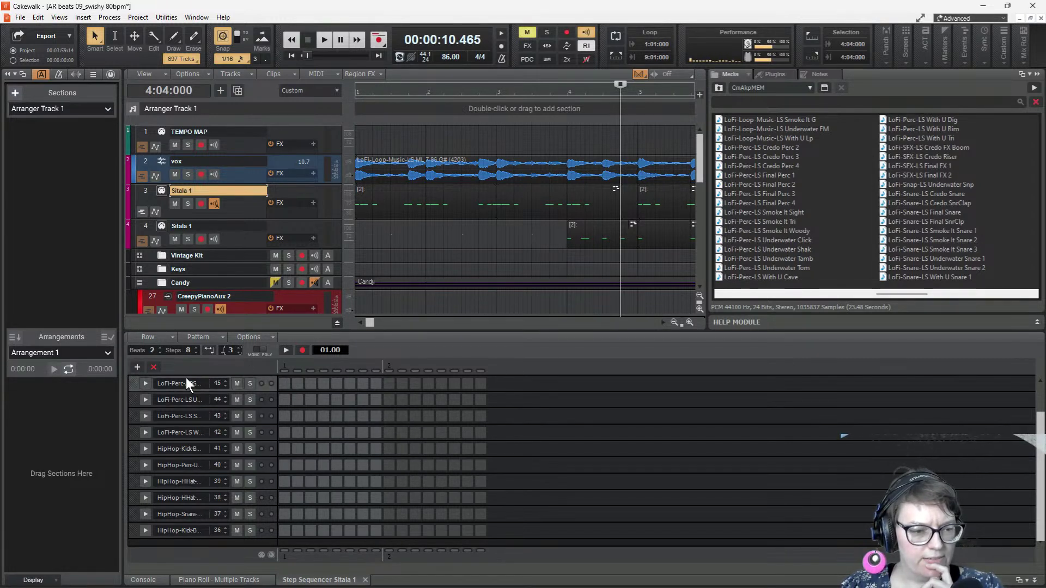
- Insert extra rows above the LoFi-Perc rows in the step pattern and delete two of them
{"action": "left_click", "coordinate": [137, 367]}
{"action": "left_click", "coordinate": [137, 367]}
{"action": "left_click", "coordinate": [137, 367]}
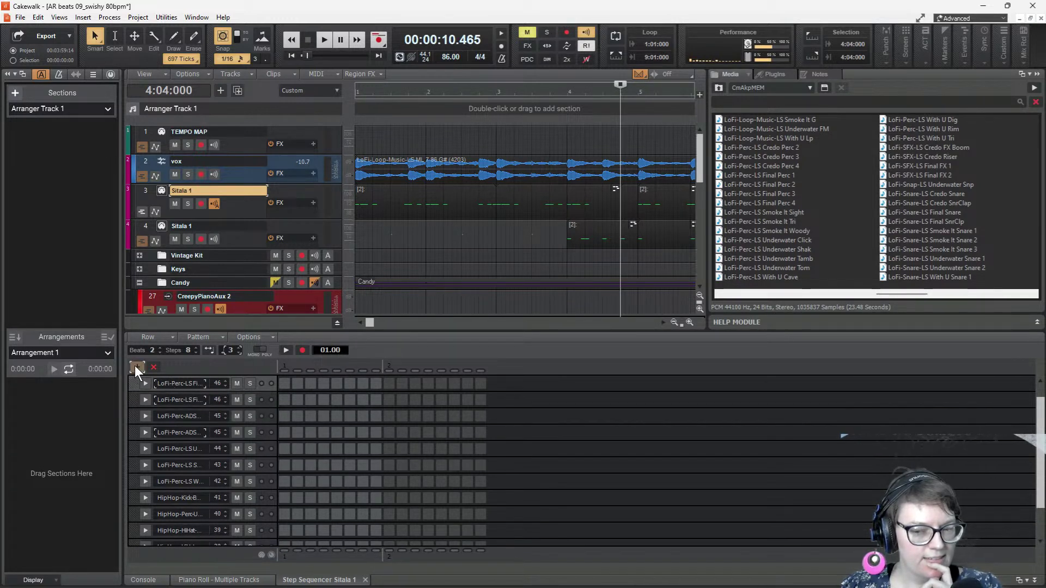
{"action": "left_click", "coordinate": [135, 366]}
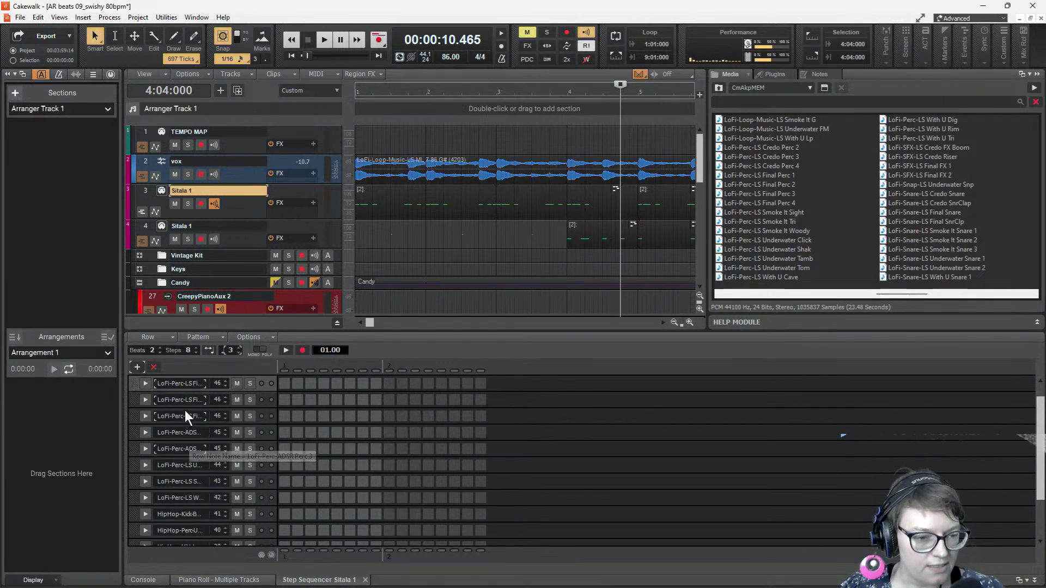
{"action": "left_click", "coordinate": [154, 368]}
{"action": "left_click", "coordinate": [153, 367]}
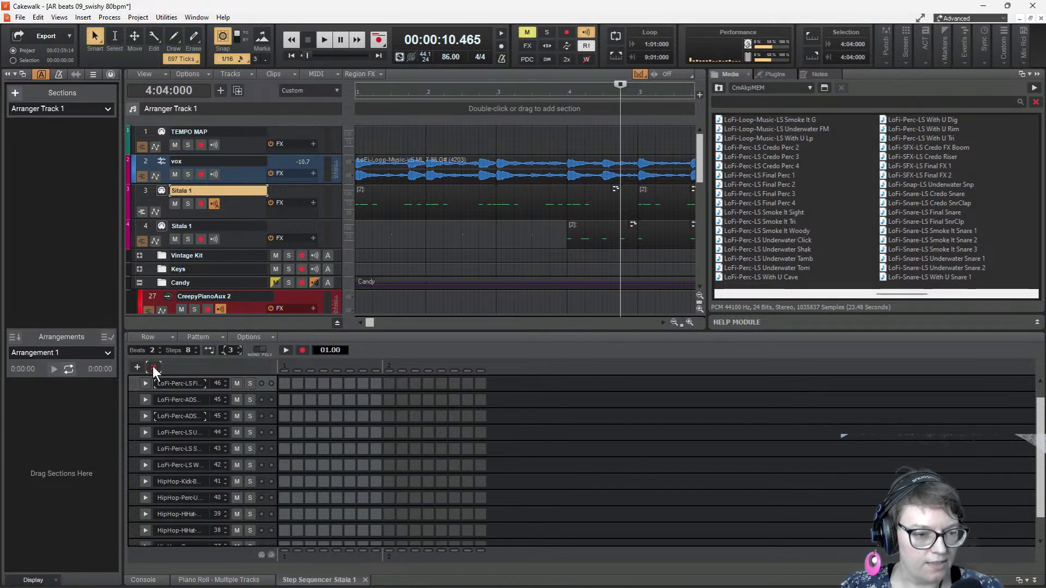
- Insert more rows above the note 46 row and remove the surplus duplicates
{"action": "left_click", "coordinate": [183, 445]}
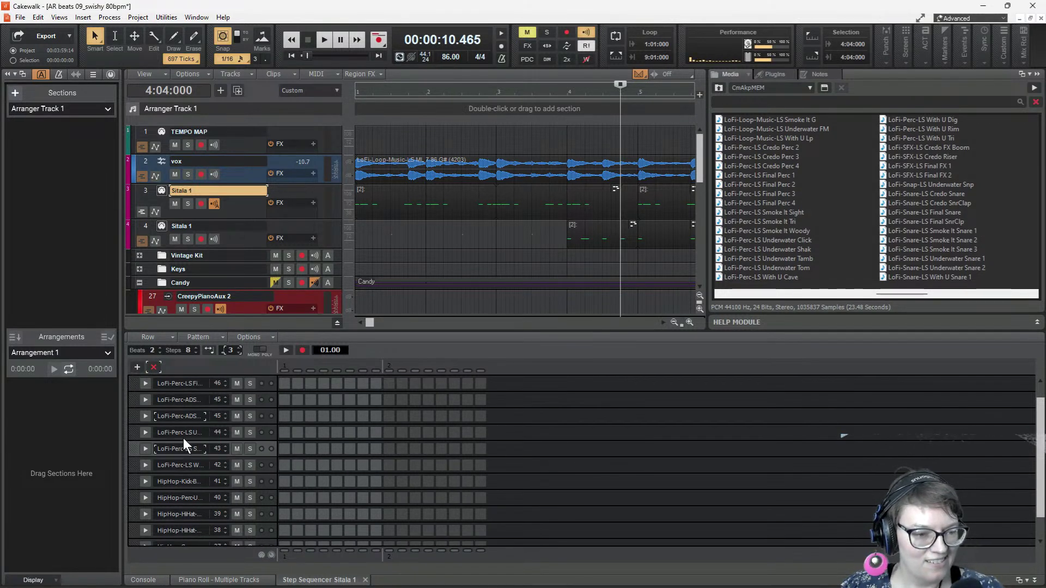
{"action": "left_click", "coordinate": [180, 384]}
{"action": "left_click", "coordinate": [138, 367]}
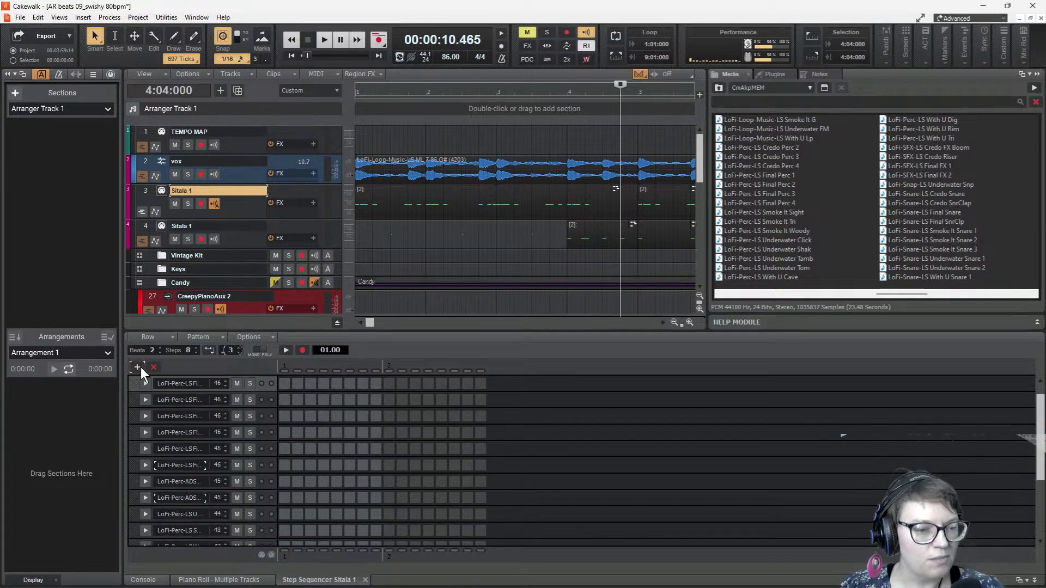
{"action": "left_click", "coordinate": [154, 367]}
{"action": "left_click", "coordinate": [155, 366]}
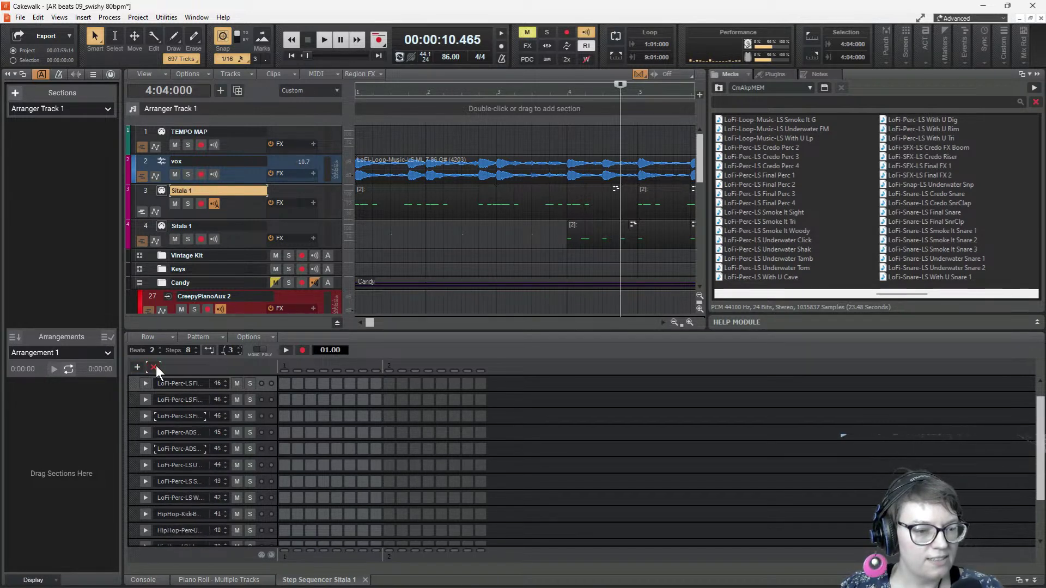
{"action": "left_click", "coordinate": [155, 367]}
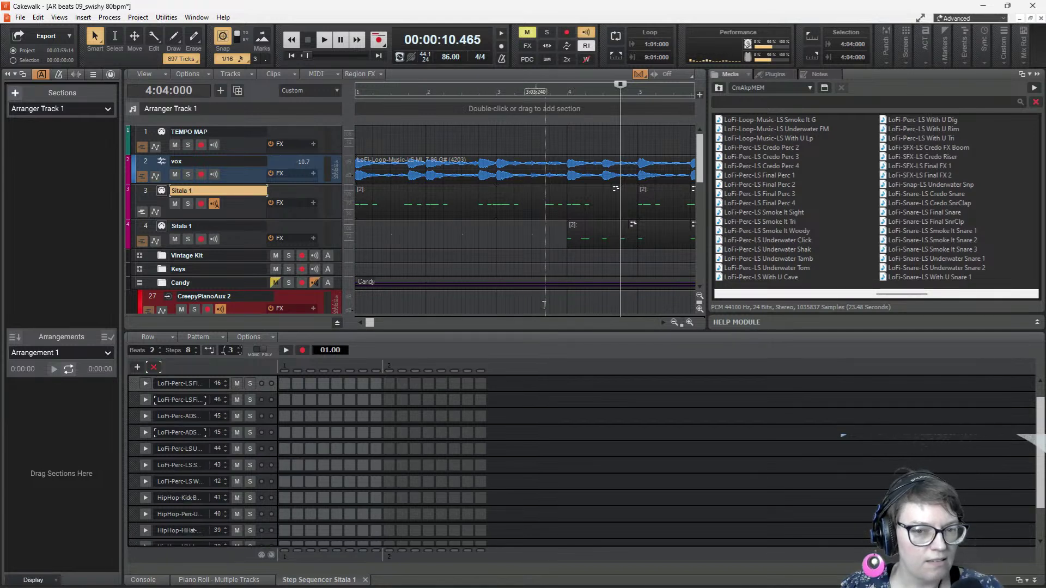
- Delete the step pattern starting at 4:04 on the upper Sitala 1 track and open a blank step pattern there
{"action": "left_click_drag", "start_coordinate": [624, 203], "coordinate": [654, 204]}
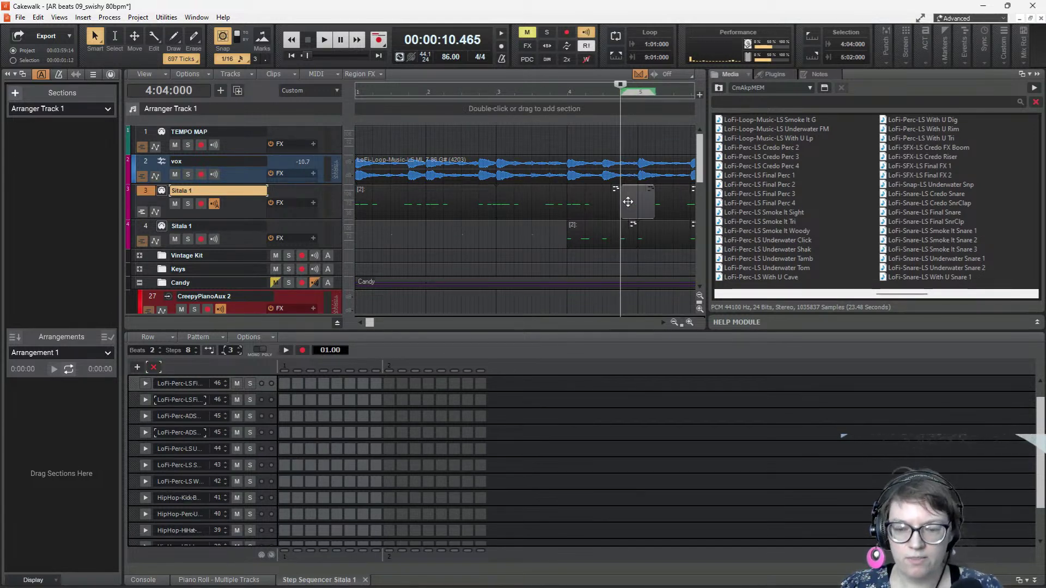
{"action": "key", "text": "Delete"}
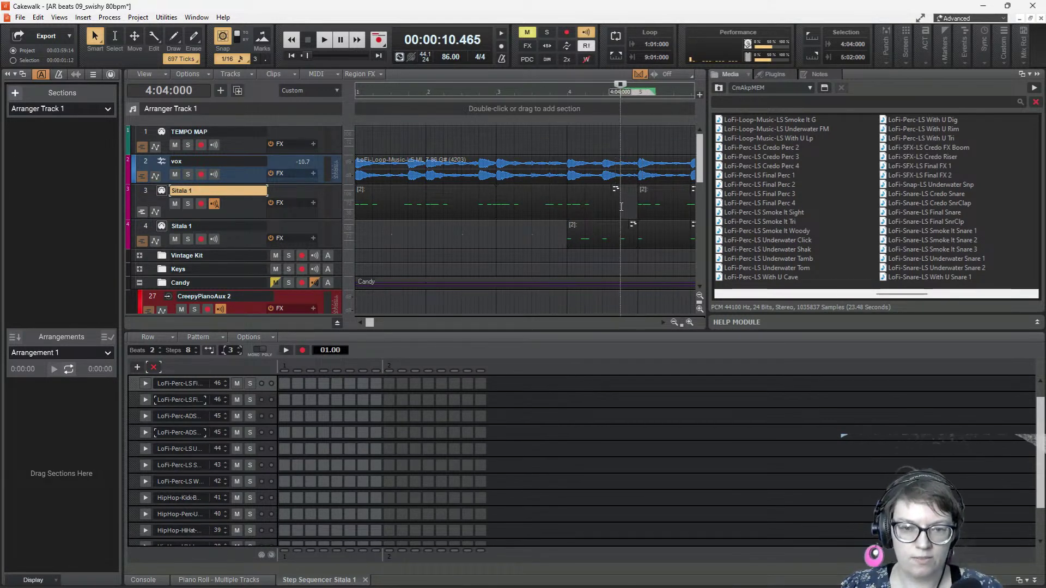
{"action": "double_click", "coordinate": [621, 207]}
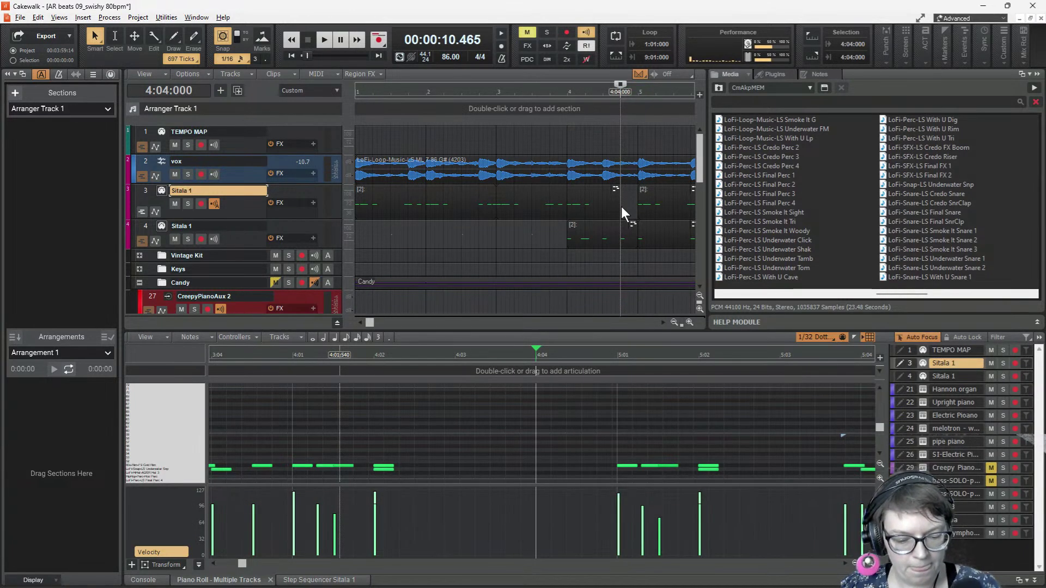
{"action": "double_click", "coordinate": [621, 207]}
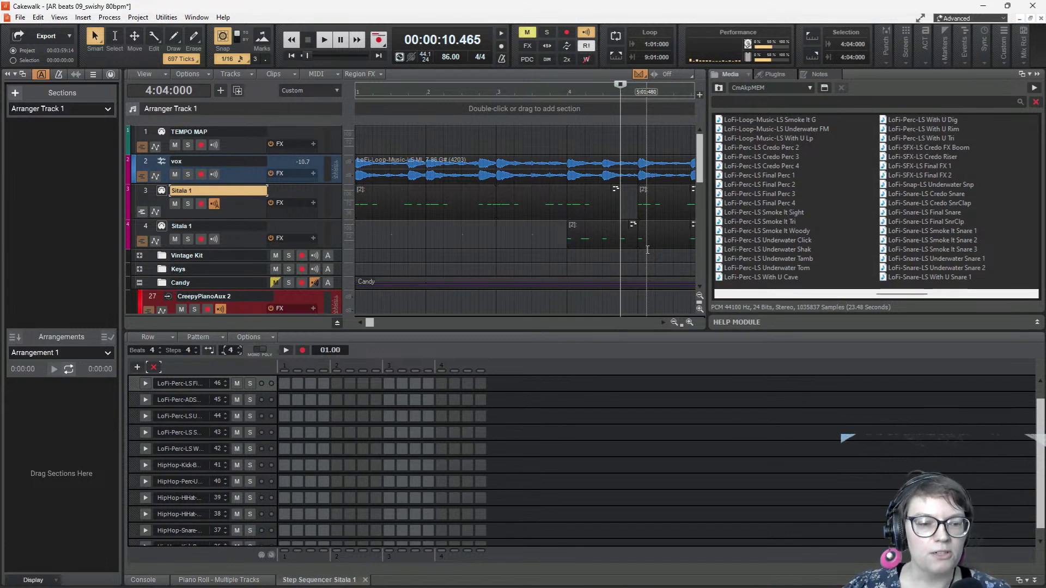
- Insert several duplicate rows at note 46 in the blank step pattern and check the row list
{"action": "left_click", "coordinate": [181, 382]}
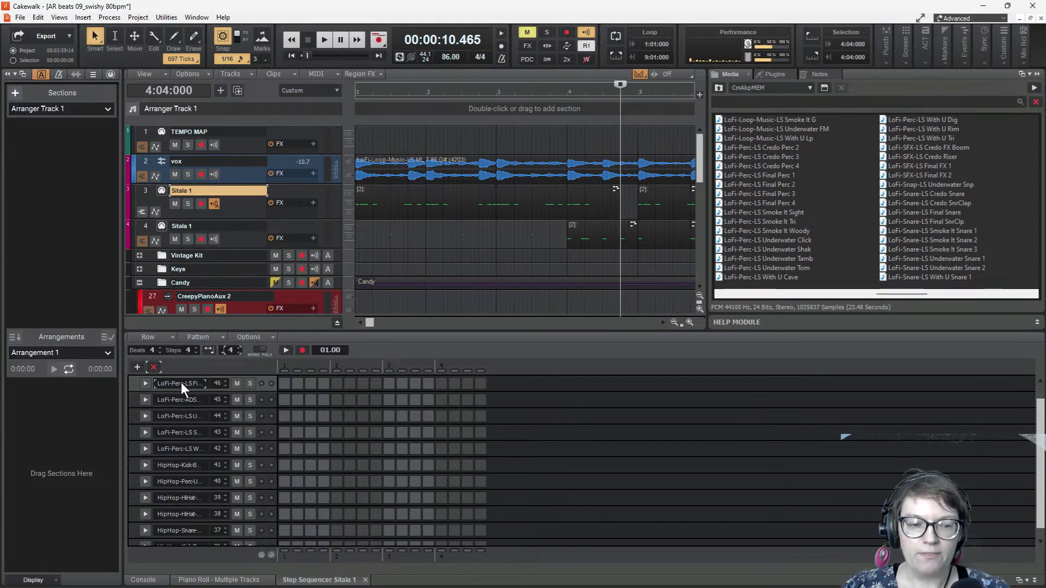
{"action": "left_click", "coordinate": [138, 367]}
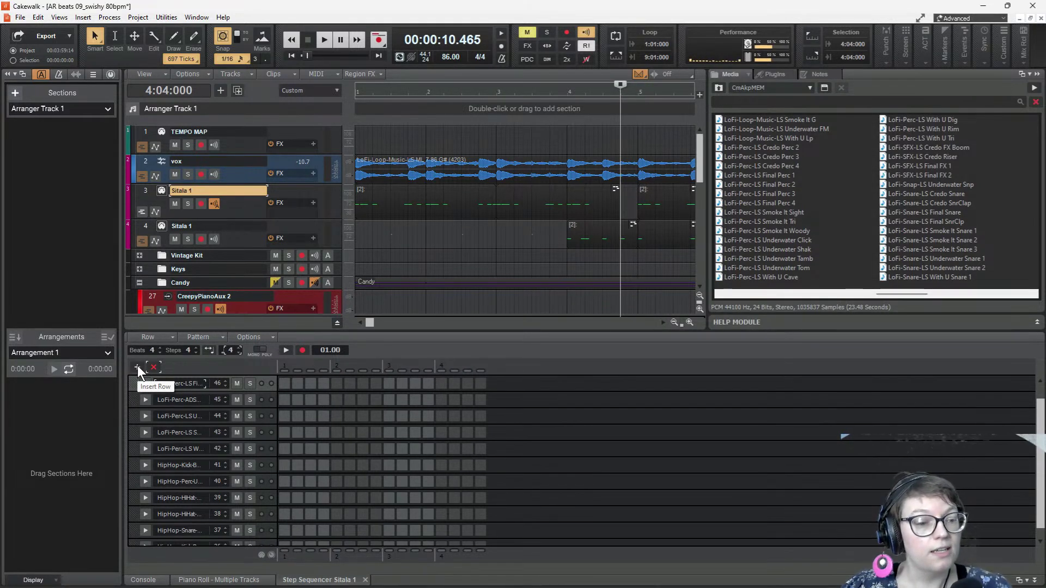
{"action": "left_click", "coordinate": [137, 366]}
{"action": "left_click", "coordinate": [137, 366]}
{"action": "left_click", "coordinate": [137, 366]}
{"action": "left_click", "coordinate": [138, 365]}
{"action": "left_click", "coordinate": [137, 366]}
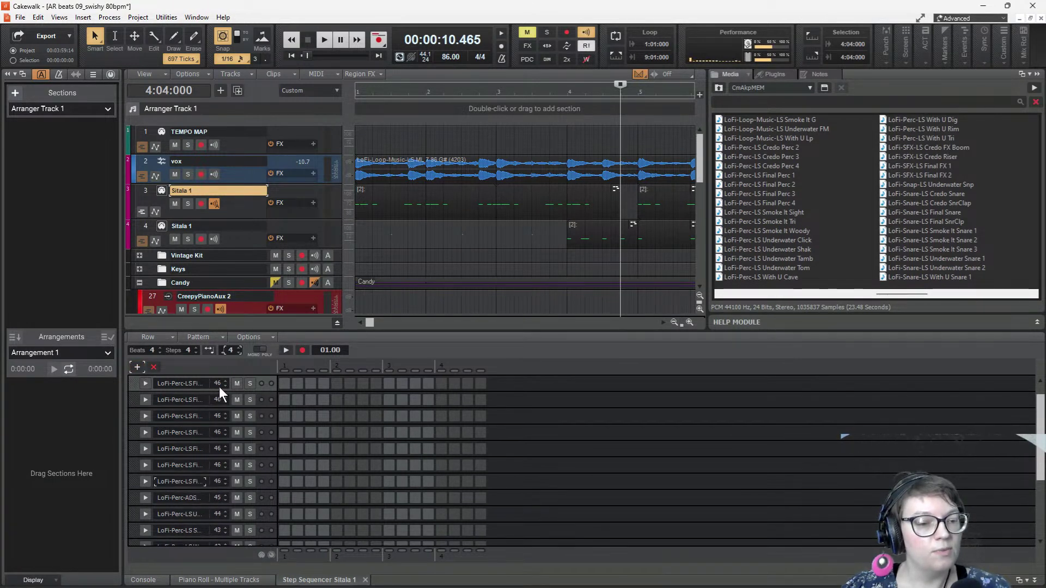
{"action": "scroll", "coordinate": [207, 387], "scroll_direction": "down", "scroll_amount": 3}
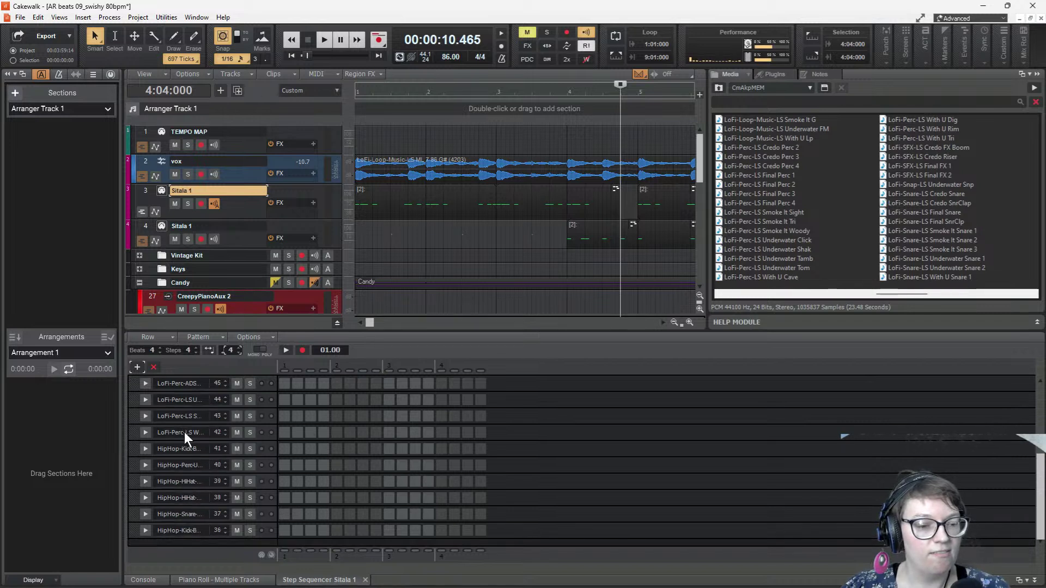
{"action": "scroll", "coordinate": [184, 432], "scroll_direction": "up", "scroll_amount": 3}
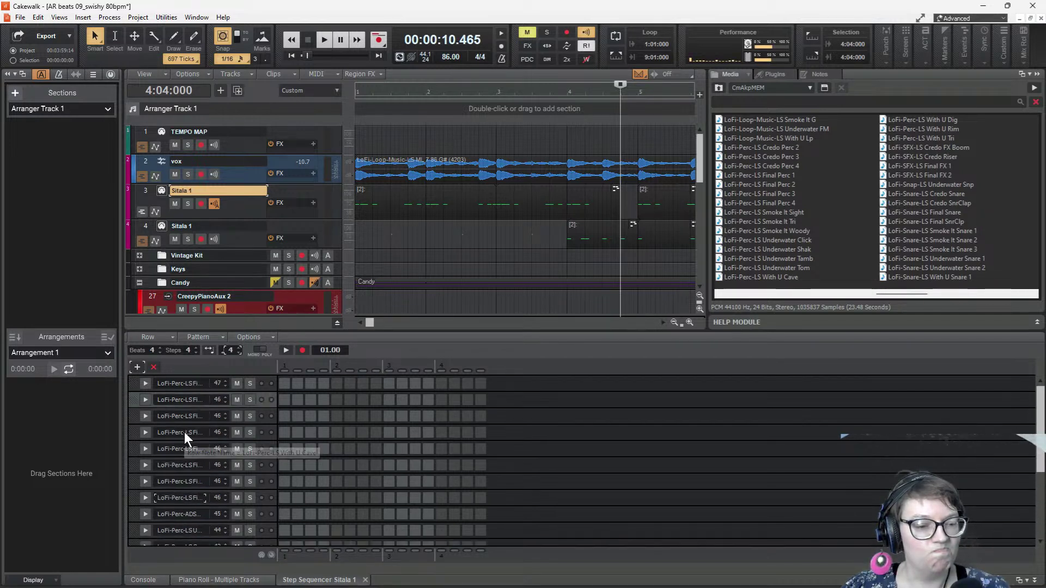
- Delete the duplicate LoFi-Perc rows at note 46 and select the LoFi-Perc-ADSR Perc 3 row
{"action": "left_click", "coordinate": [154, 366]}
{"action": "left_click", "coordinate": [154, 367]}
{"action": "left_click", "coordinate": [154, 367]}
{"action": "left_click", "coordinate": [155, 366]}
{"action": "left_click", "coordinate": [154, 367]}
{"action": "left_click", "coordinate": [154, 366]}
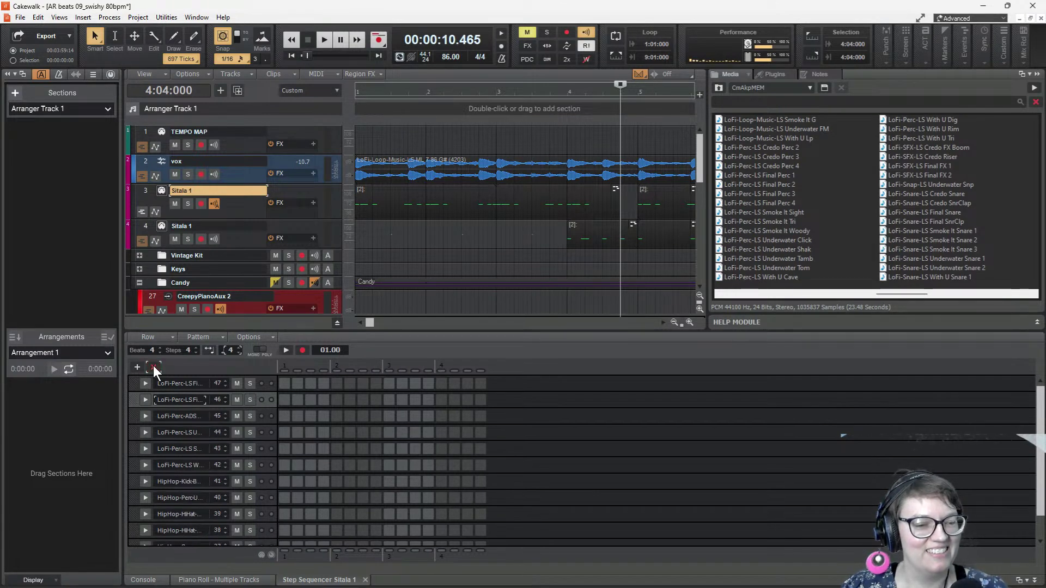
{"action": "left_click", "coordinate": [154, 366]}
{"action": "left_click", "coordinate": [180, 416]}
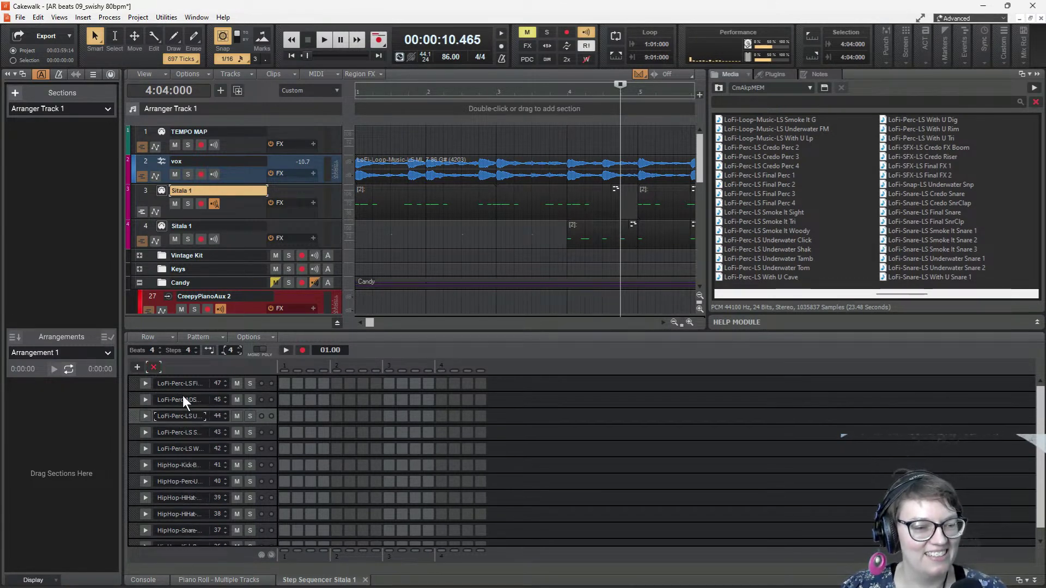
{"action": "scroll", "coordinate": [198, 434], "scroll_direction": "down", "scroll_amount": 1}
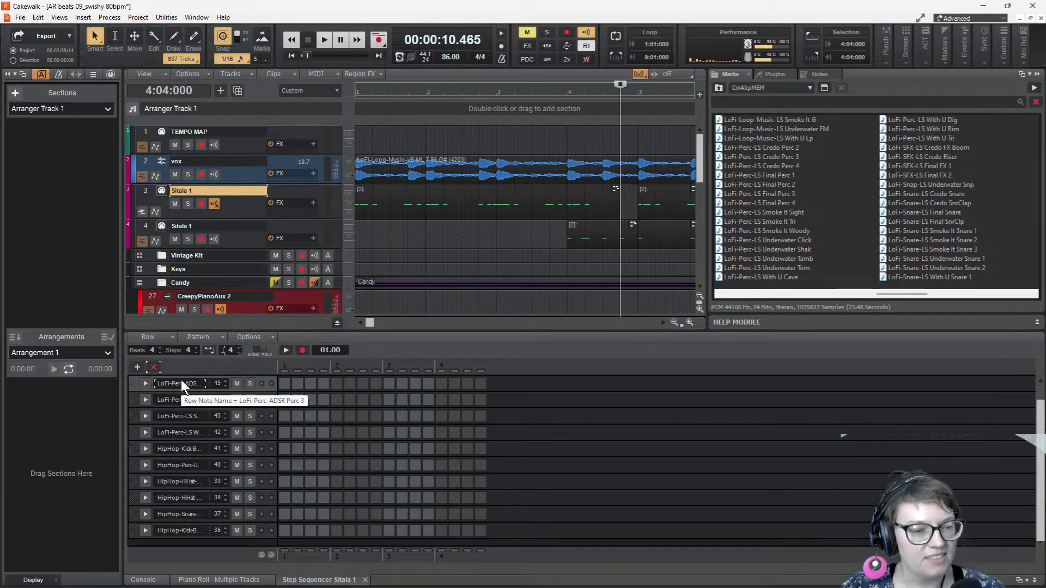
- Insert another nine rows above the LoFi-Perc-ADSR Perc 3 row
{"action": "left_click", "coordinate": [136, 367]}
{"action": "left_click", "coordinate": [136, 367]}
{"action": "left_click", "coordinate": [135, 367]}
{"action": "left_click", "coordinate": [136, 367]}
{"action": "left_click", "coordinate": [136, 367]}
{"action": "left_click", "coordinate": [135, 368]}
{"action": "left_click", "coordinate": [135, 367]}
{"action": "left_click", "coordinate": [136, 367]}
{"action": "left_click", "coordinate": [134, 368]}
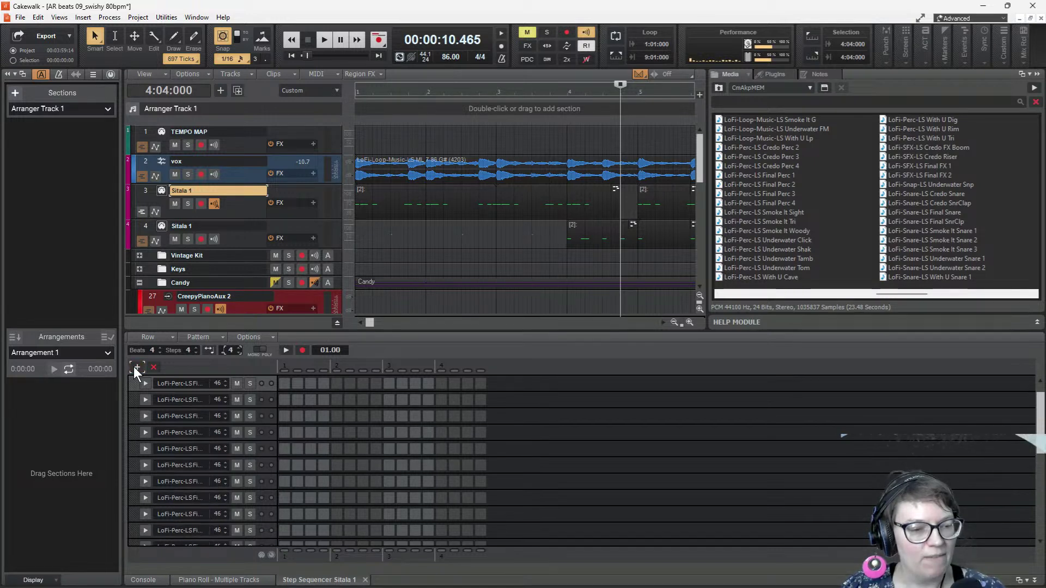
- Remove the nine extra rows from the step pattern
{"action": "left_click", "coordinate": [153, 367]}
{"action": "left_click", "coordinate": [153, 367]}
{"action": "left_click", "coordinate": [153, 367]}
{"action": "left_click", "coordinate": [153, 367]}
{"action": "left_click", "coordinate": [153, 367]}
{"action": "left_click", "coordinate": [153, 367]}
{"action": "left_click", "coordinate": [151, 368]}
{"action": "left_click", "coordinate": [152, 368]}
{"action": "left_click", "coordinate": [152, 368]}
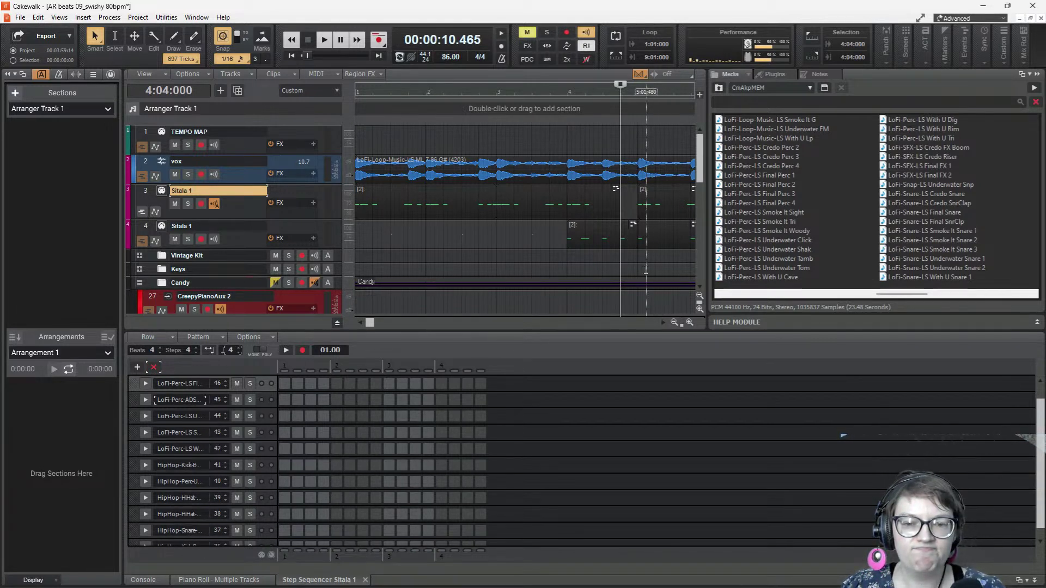
- Open a blank step pattern at 2:04 on the lower Sitala 1 track and try adding and removing extra rows
{"action": "left_click", "coordinate": [646, 240]}
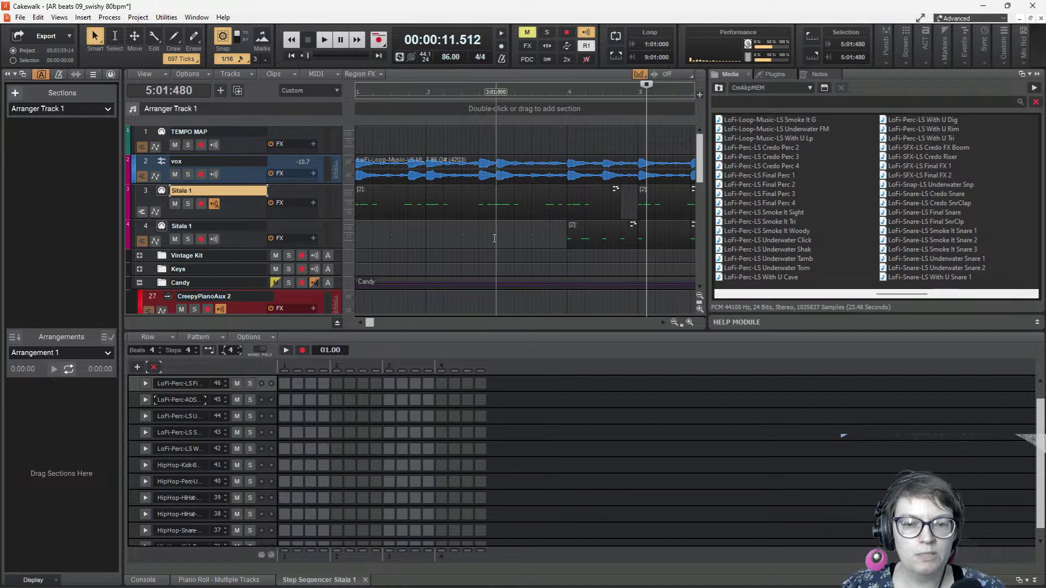
{"action": "left_click", "coordinate": [477, 232]}
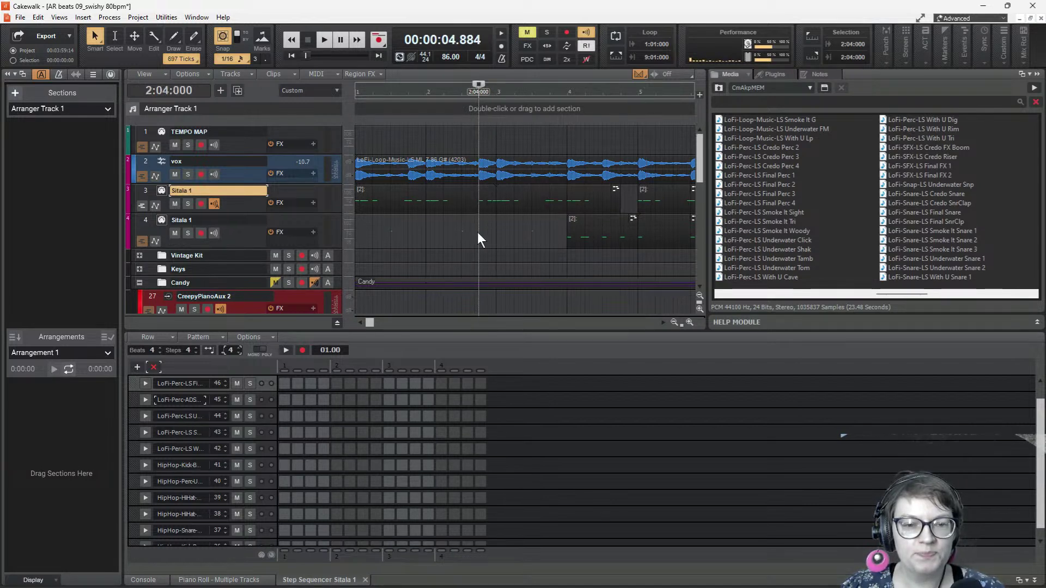
{"action": "key", "text": "alt+3"}
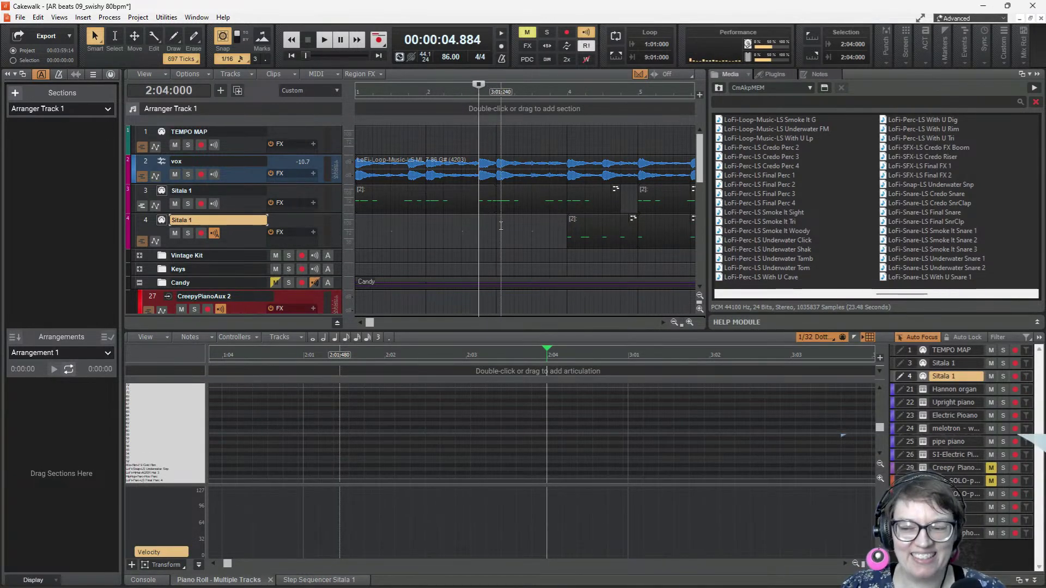
{"action": "key", "text": "alt+8"}
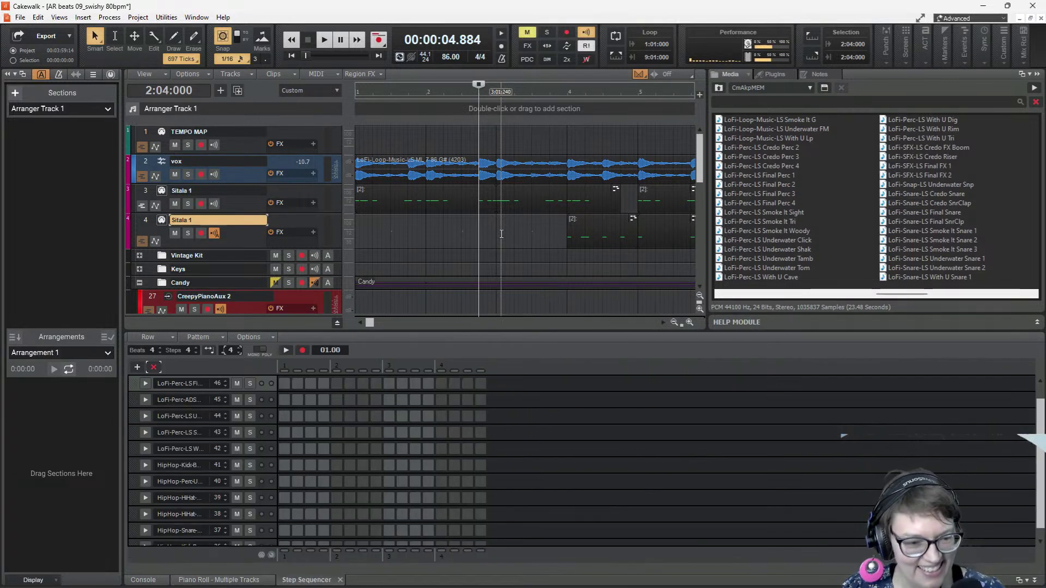
{"action": "left_click", "coordinate": [137, 366]}
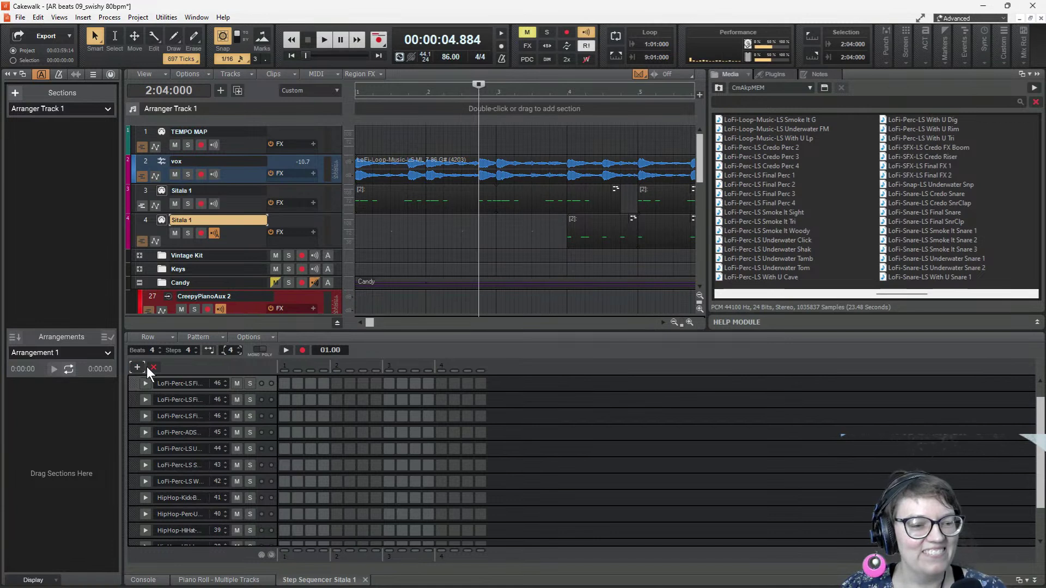
{"action": "left_click", "coordinate": [151, 367]}
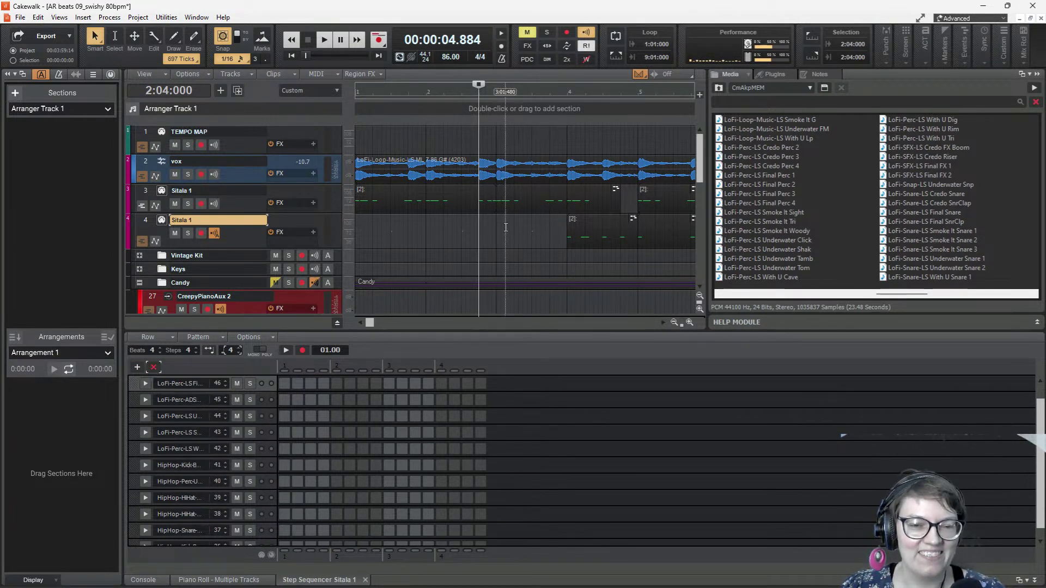
- Play the beat from 2:04 and again from 3:01 to hear the gap at 4:04
{"action": "left_click", "coordinate": [512, 189]}
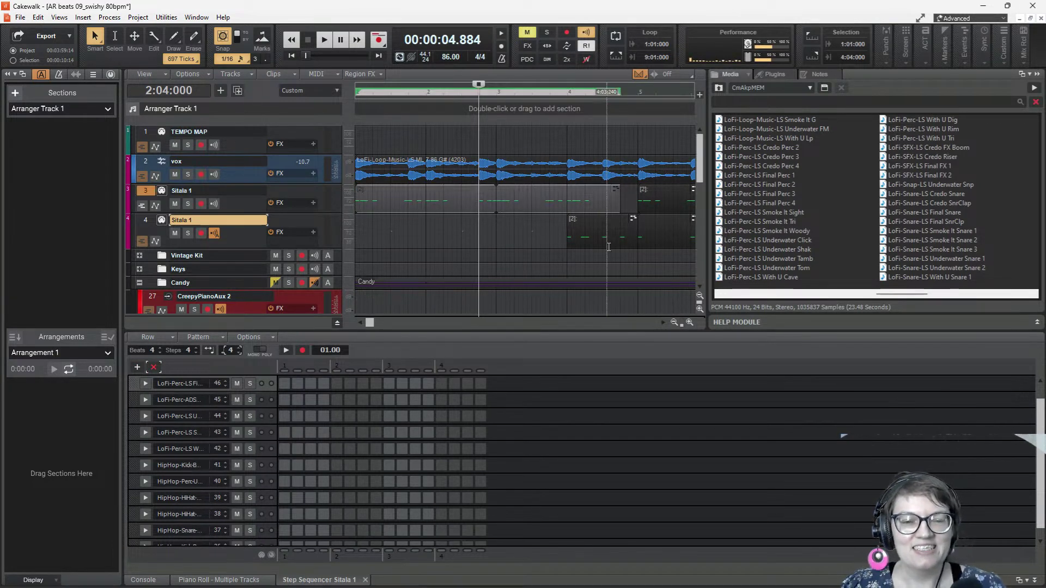
{"action": "key", "text": "space"}
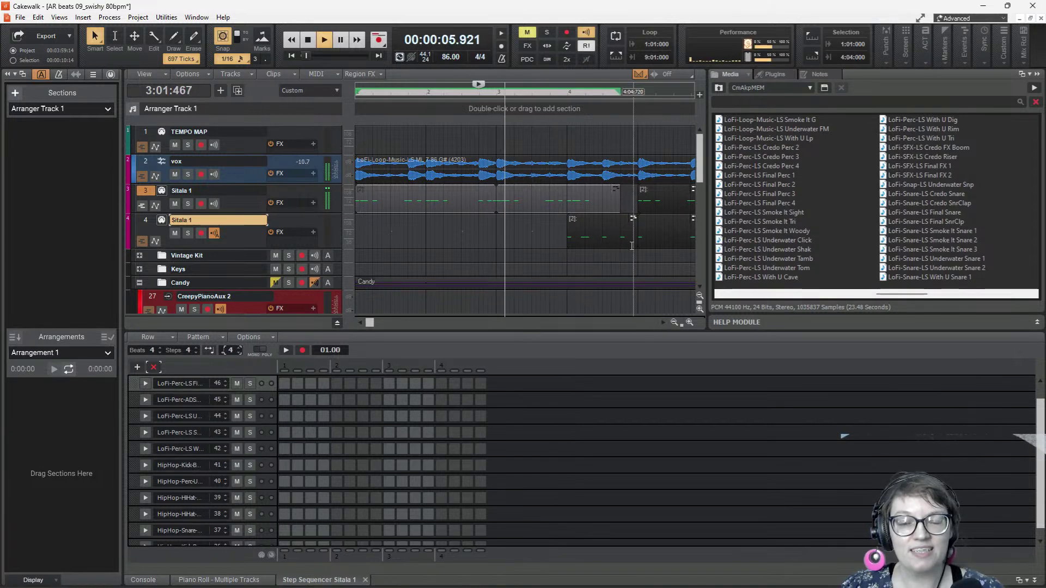
{"action": "left_click", "coordinate": [621, 205]}
{"action": "double_click", "coordinate": [621, 205]}
{"action": "key", "text": "space"}
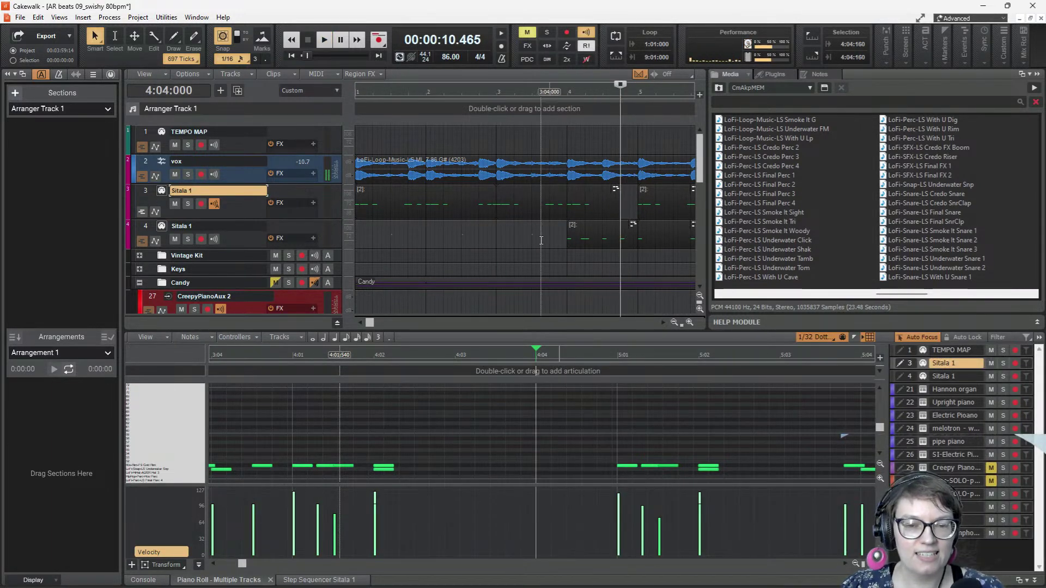
{"action": "left_click", "coordinate": [496, 231]}
{"action": "key", "text": "space"}
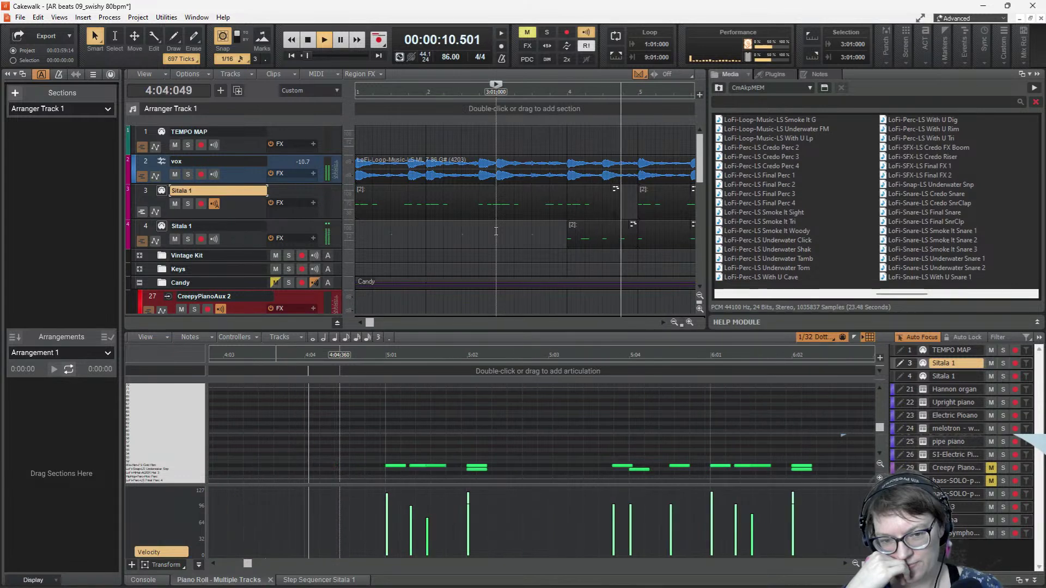
{"action": "key", "text": "space"}
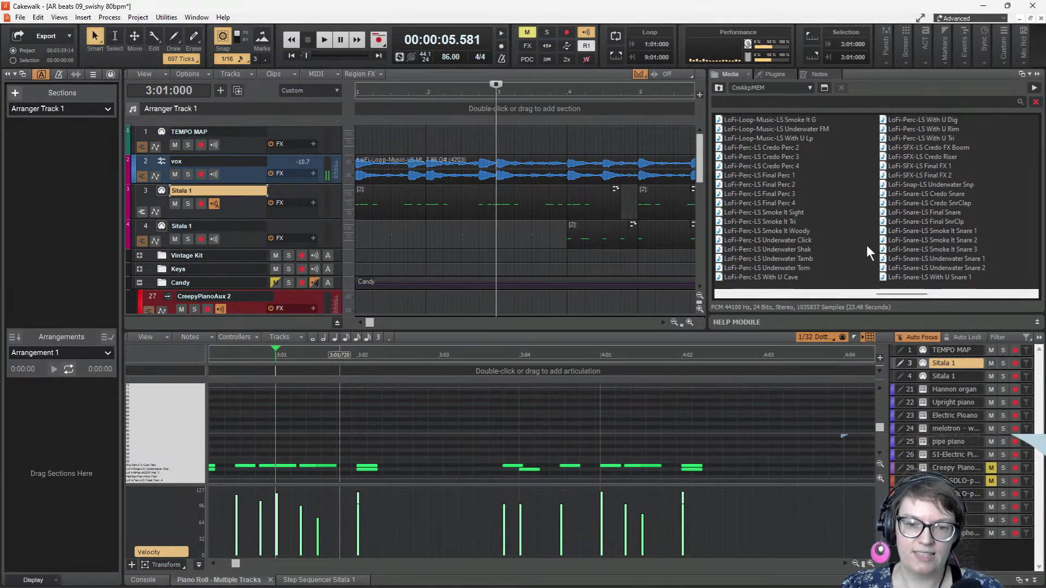
- Move the playhead to 4:04 on the upper Sitala 1 track and open a new step pattern there
{"action": "mouse_move", "coordinate": [619, 208]}
{"action": "left_mouse_down"}
{"action": "mouse_move", "coordinate": [635, 213]}
{"action": "mouse_move", "coordinate": [621, 217]}
{"action": "mouse_move", "coordinate": [623, 206]}
{"action": "left_mouse_up"}
{"action": "left_click", "coordinate": [622, 206]}
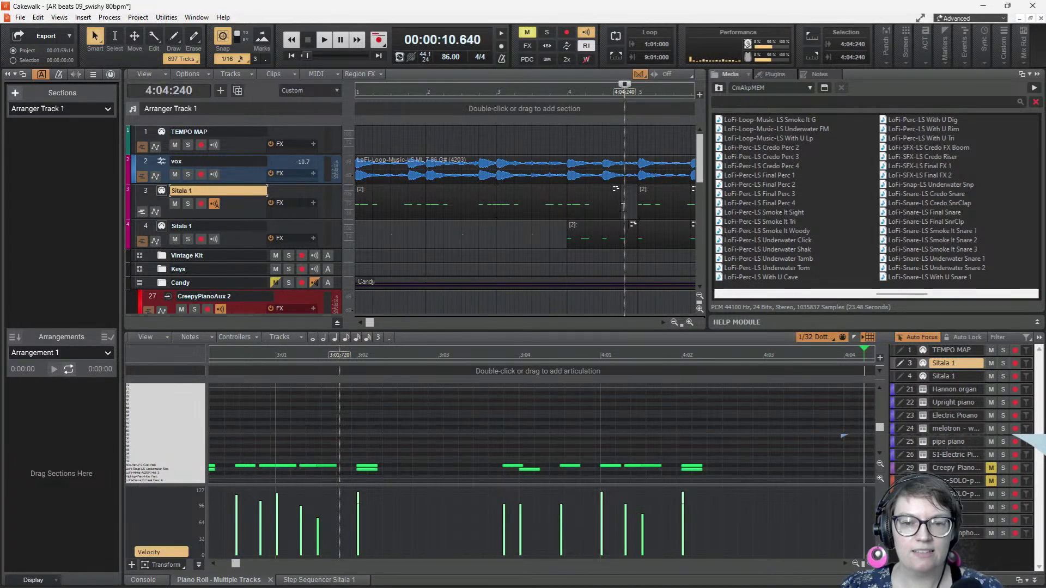
{"action": "left_click", "coordinate": [622, 209]}
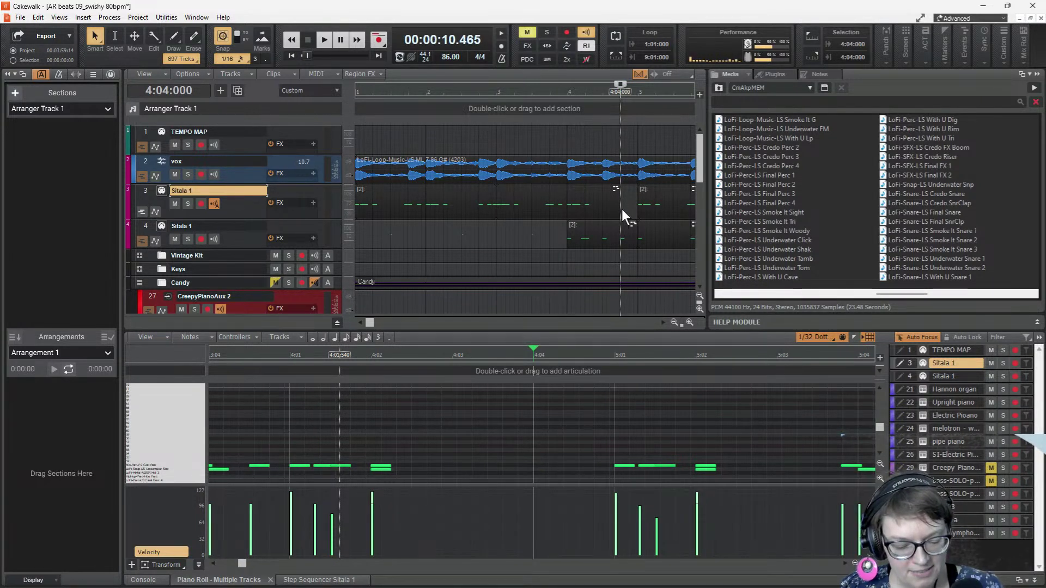
{"action": "double_click", "coordinate": [621, 209]}
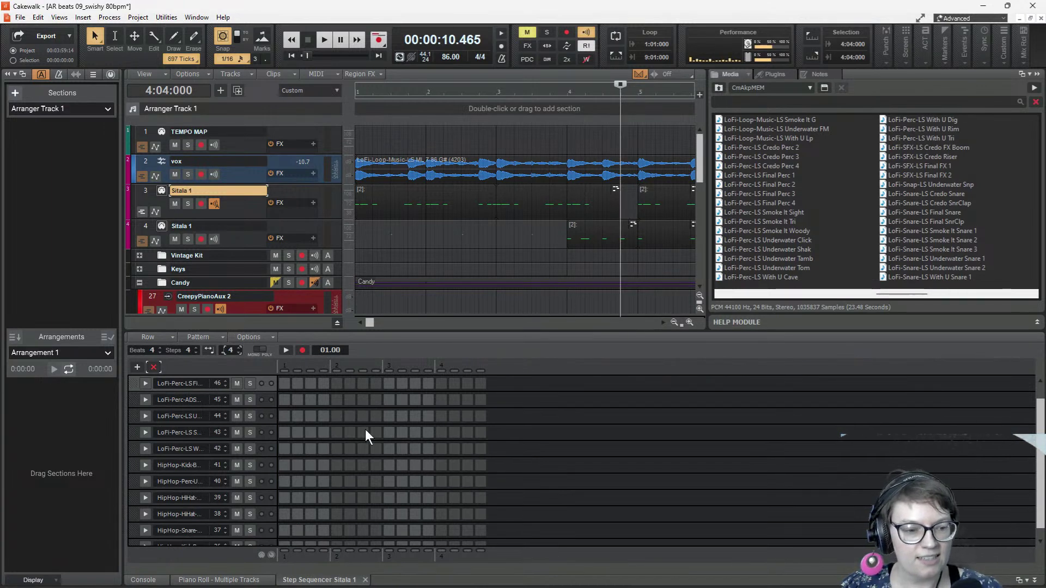
- Audition the HipHop rows at notes 40, 39 and 38, and fill steps 1 to 8 on the note 38 hi-hat row
{"action": "left_click", "coordinate": [183, 483]}
{"action": "left_click", "coordinate": [189, 497]}
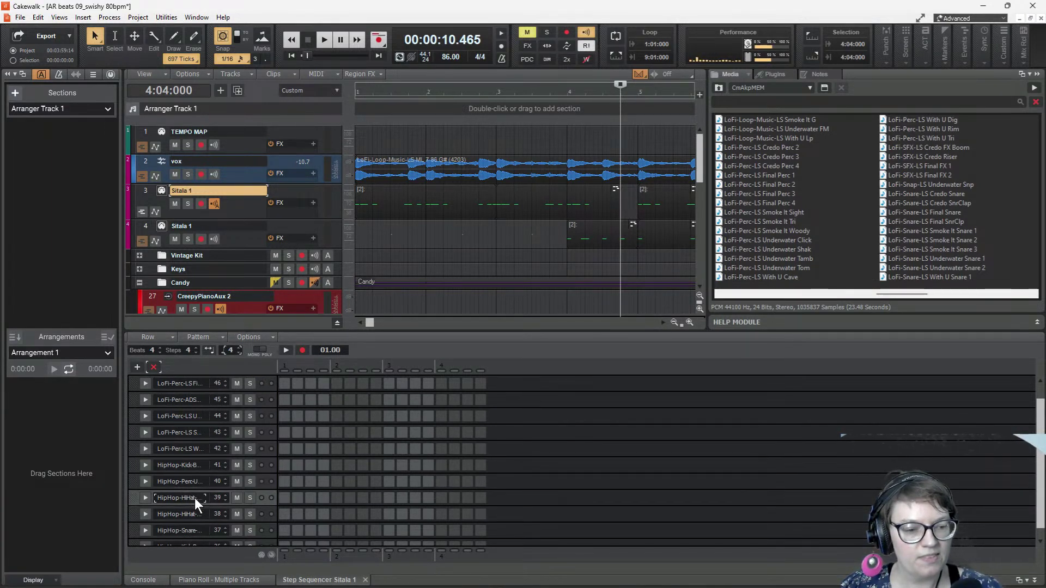
{"action": "left_click", "coordinate": [190, 513]}
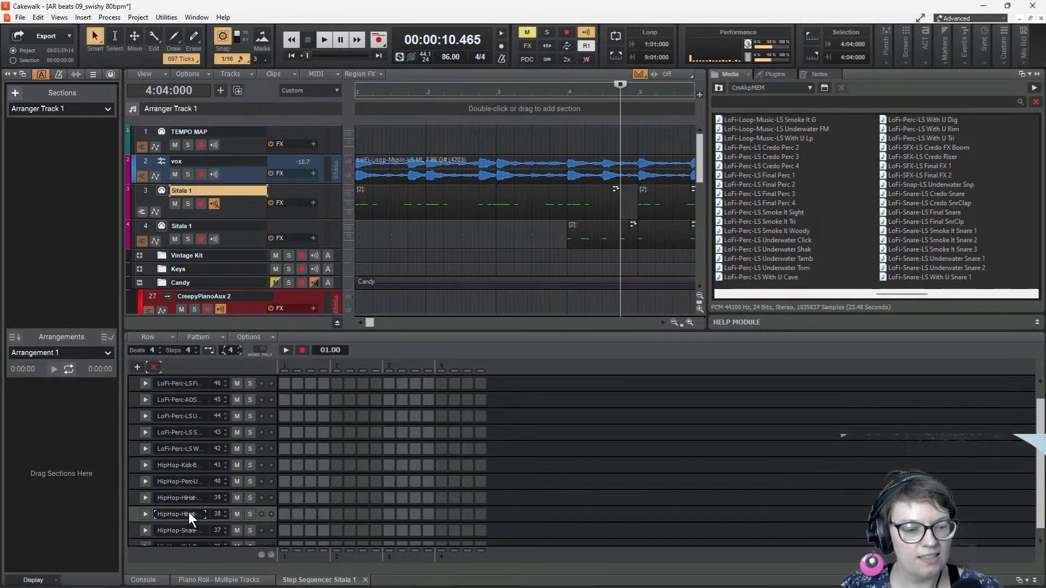
{"action": "mouse_move", "coordinate": [286, 514]}
{"action": "left_mouse_down"}
{"action": "mouse_move", "coordinate": [374, 517]}
{"action": "mouse_move", "coordinate": [360, 482]}
{"action": "mouse_move", "coordinate": [227, 351]}
{"action": "left_mouse_up"}
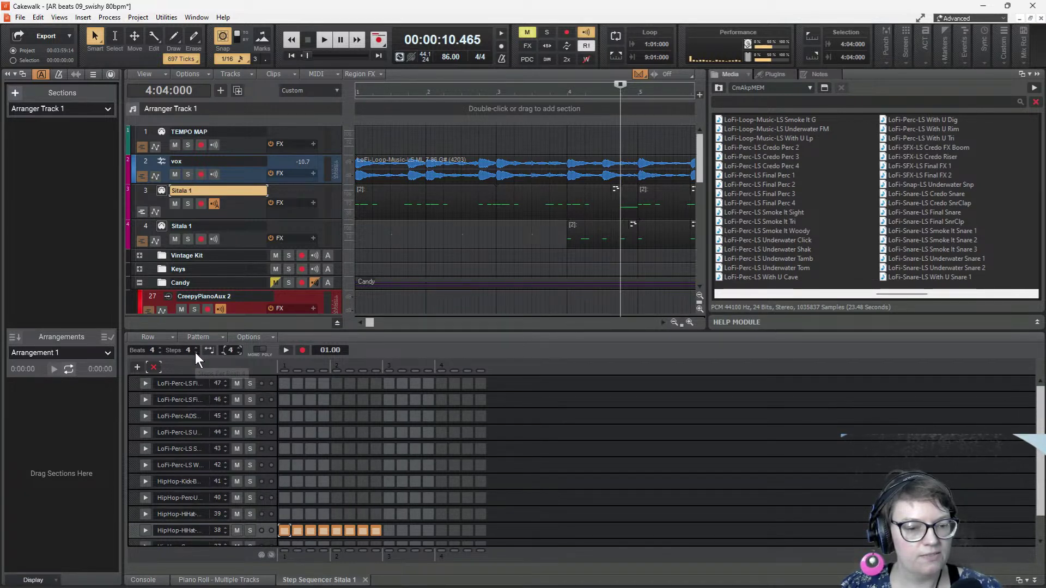
- Shorten the hi-hat step pattern to 2 beats and fit it to 3 quarter notes, playing it back to check
{"action": "left_click", "coordinate": [159, 353]}
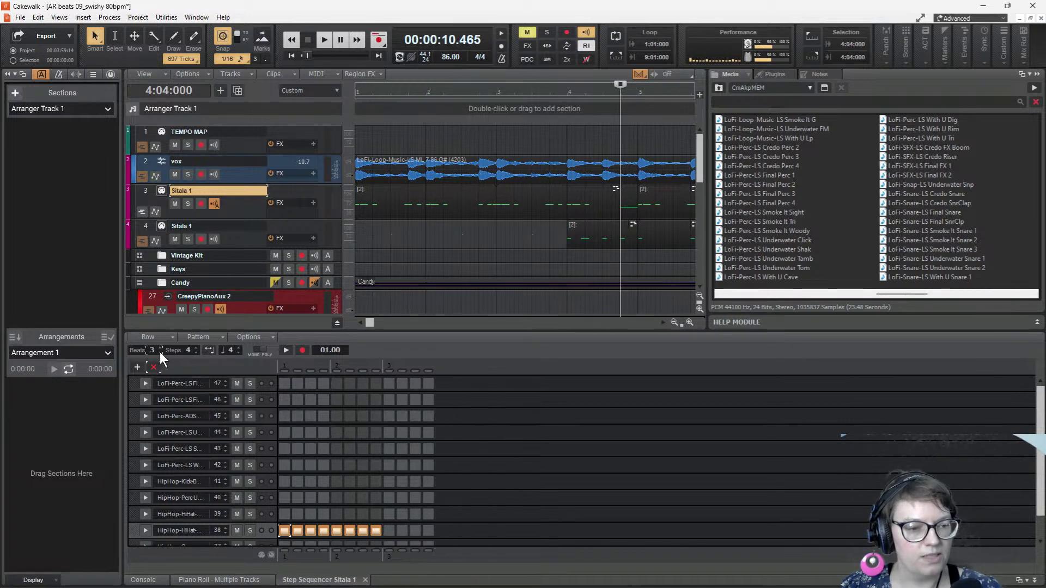
{"action": "left_click", "coordinate": [159, 352]}
{"action": "key", "text": "space"}
{"action": "scroll", "coordinate": [400, 452], "scroll_direction": "down", "scroll_amount": 1}
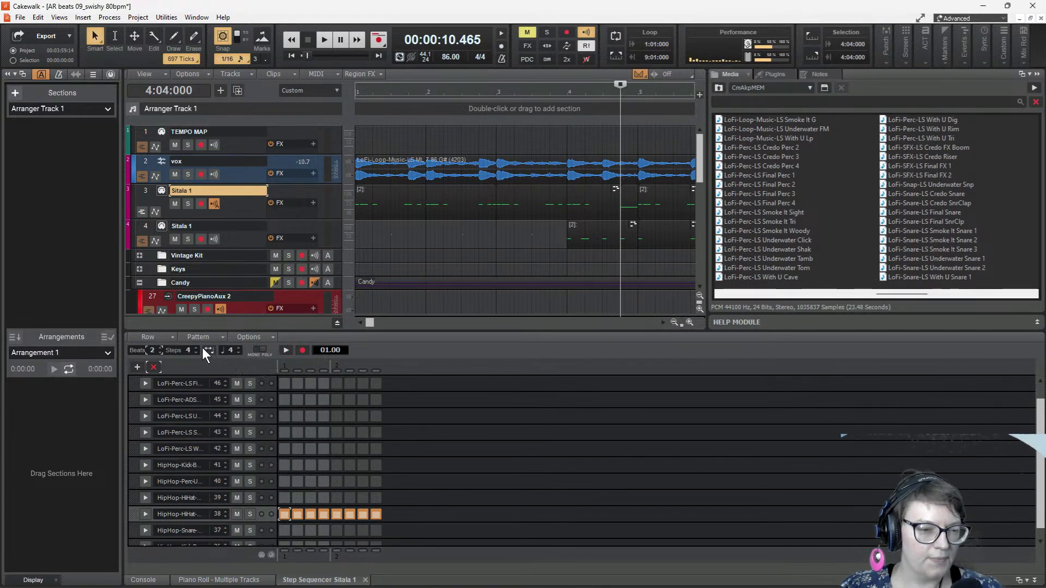
{"action": "left_click", "coordinate": [237, 352]}
{"action": "key", "text": "space"}
{"action": "key", "text": "space"}
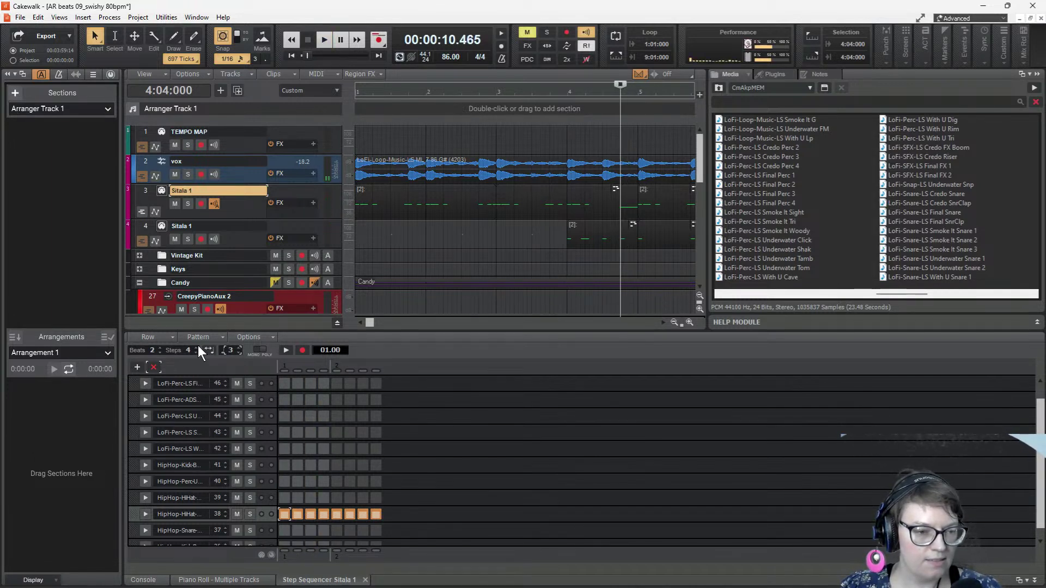
- Set the pattern to 8 steps per beat and fill all 16 steps of hi-hat row 38, then audition it
{"action": "left_click", "coordinate": [195, 349]}
{"action": "left_click", "coordinate": [195, 349]}
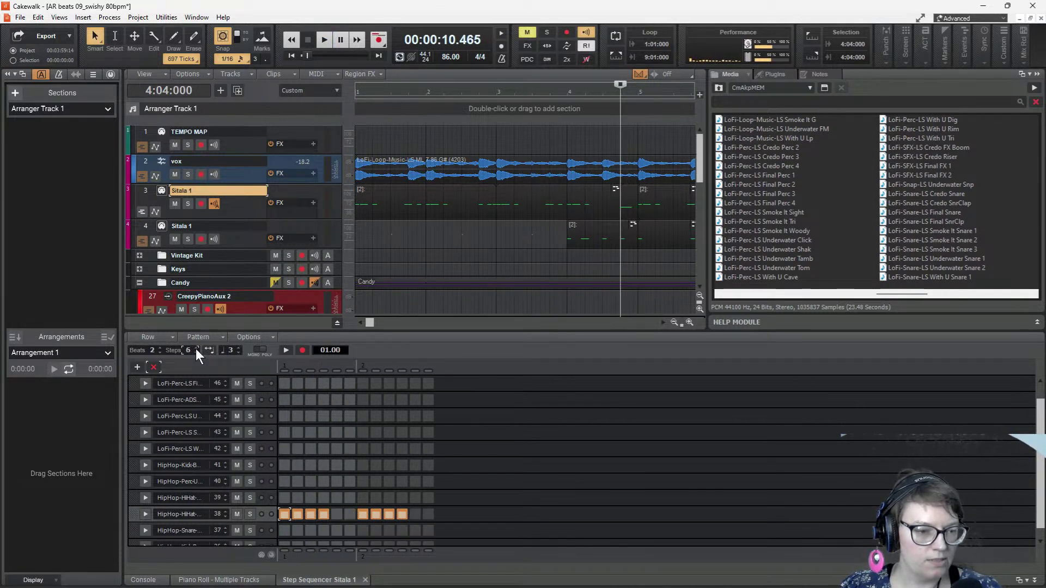
{"action": "left_click", "coordinate": [195, 349]}
{"action": "left_click", "coordinate": [195, 349]}
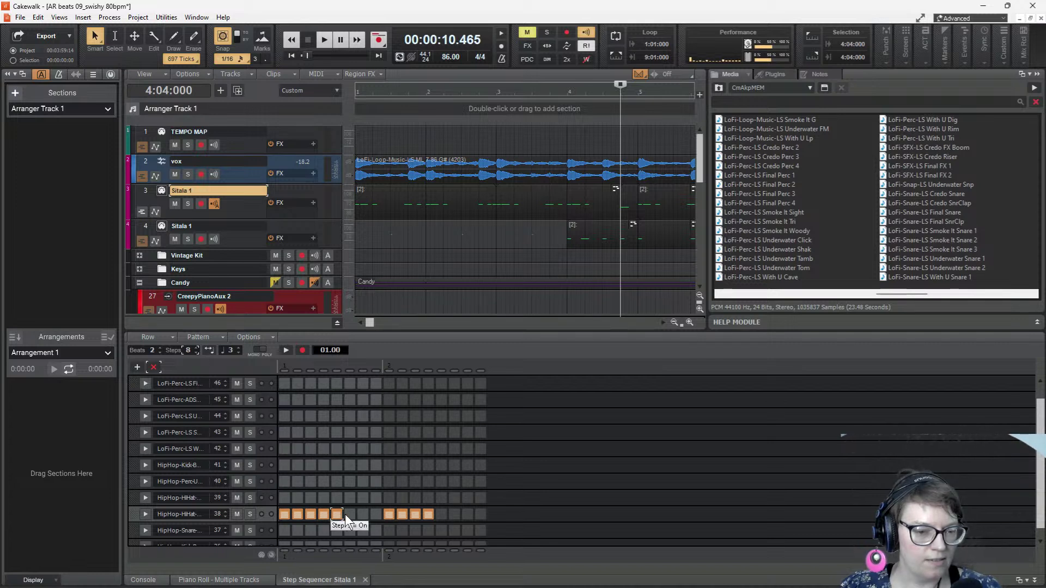
{"action": "left_click_drag", "start_coordinate": [441, 514], "coordinate": [484, 512]}
{"action": "key", "text": "space"}
{"action": "key", "text": "space"}
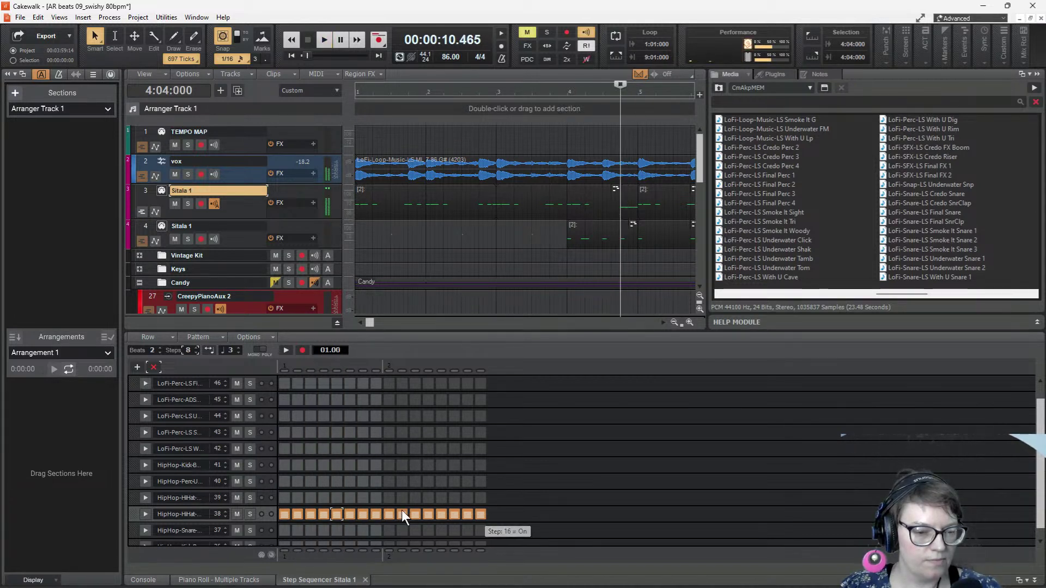
- Turn off step 4 in hi-hat row 38 and audition the pattern
{"action": "left_click", "coordinate": [322, 514]}
{"action": "key", "text": "space"}
{"action": "key", "text": "space"}
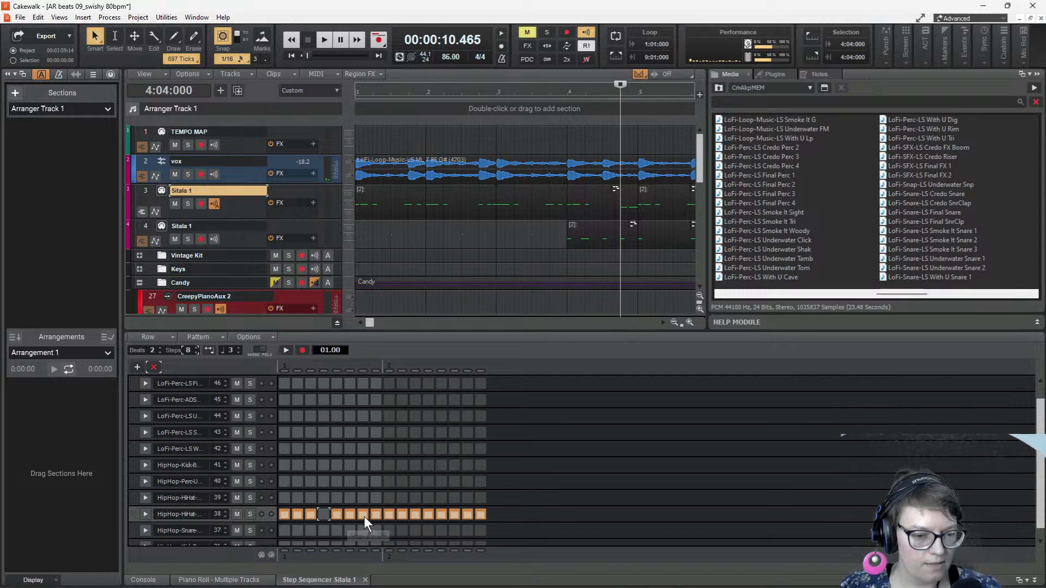
{"action": "key", "text": "space"}
{"action": "key", "text": "space"}
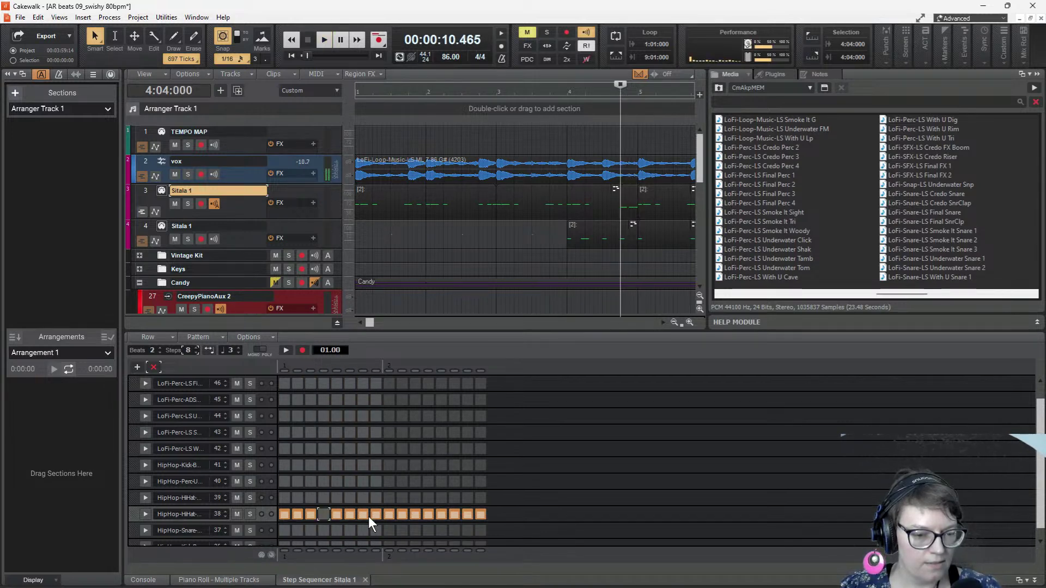
{"action": "key", "text": "space"}
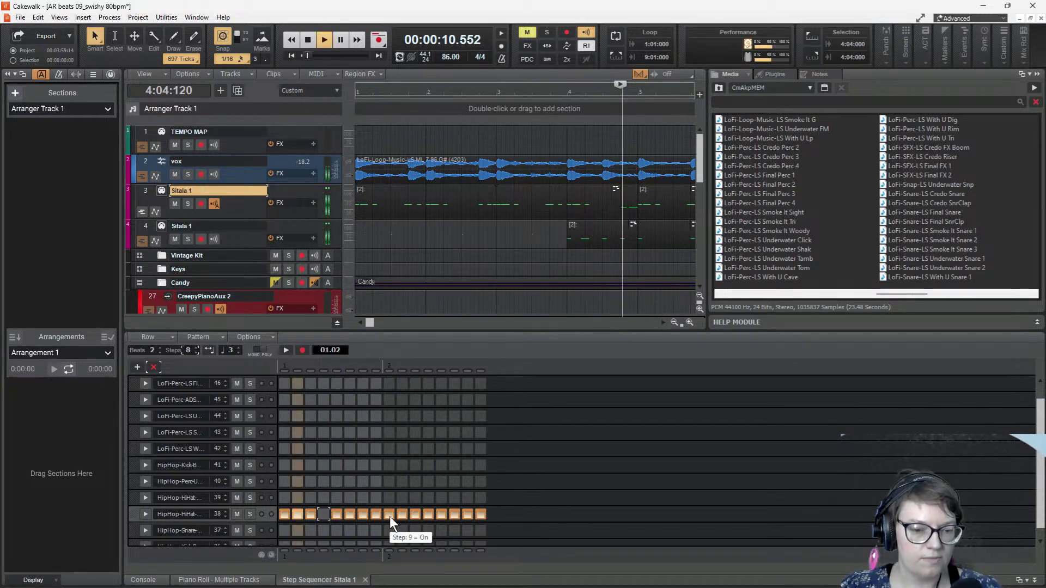
{"action": "key", "text": "space"}
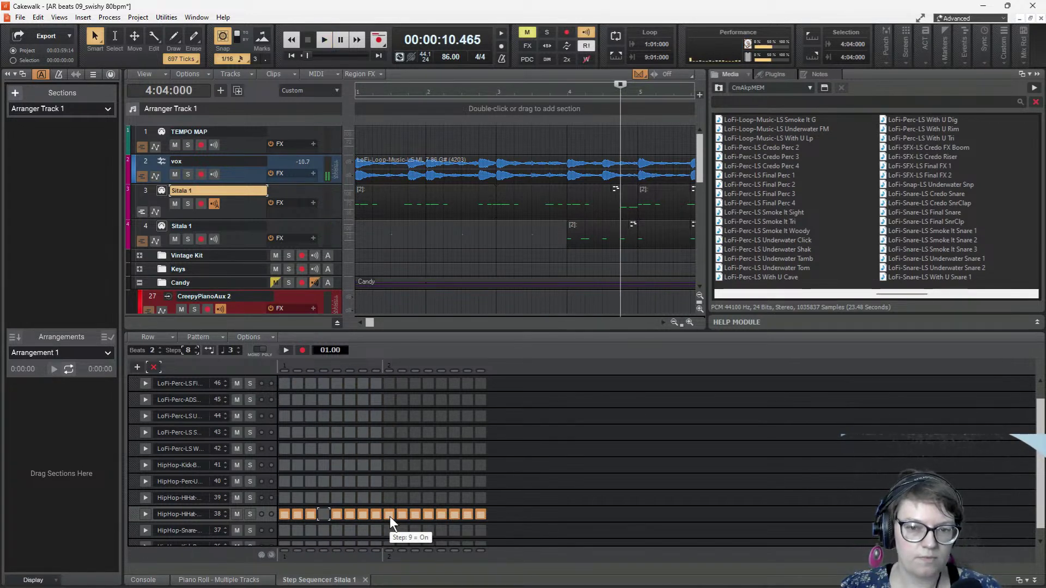
- Turn off steps 9 to 16 in hi-hat row 38 and audition the shortened roll
{"action": "left_click_drag", "start_coordinate": [390, 517], "coordinate": [482, 505]}
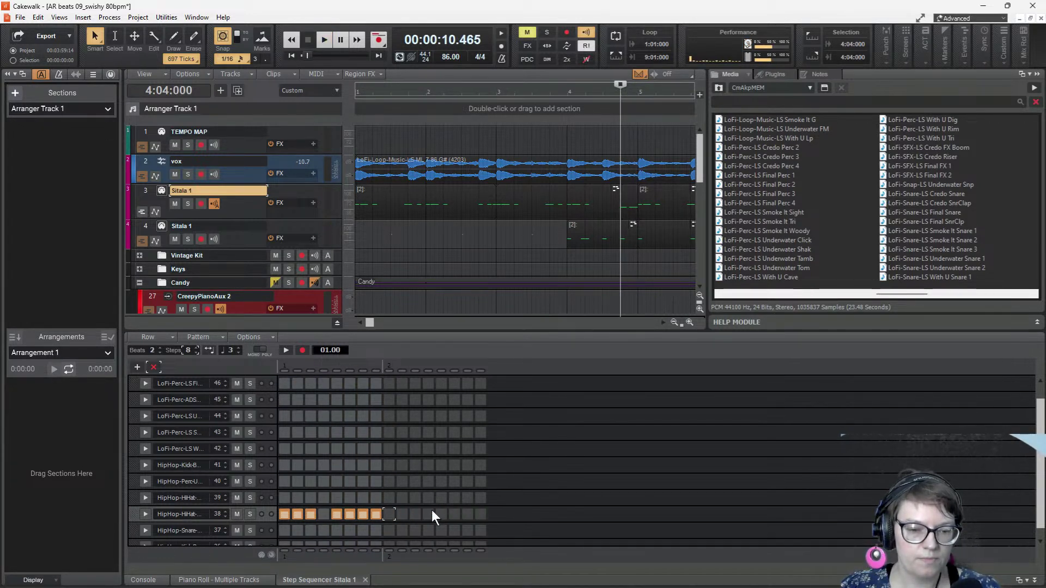
{"action": "key", "text": "space"}
{"action": "key", "text": "space"}
{"action": "key", "text": "space"}
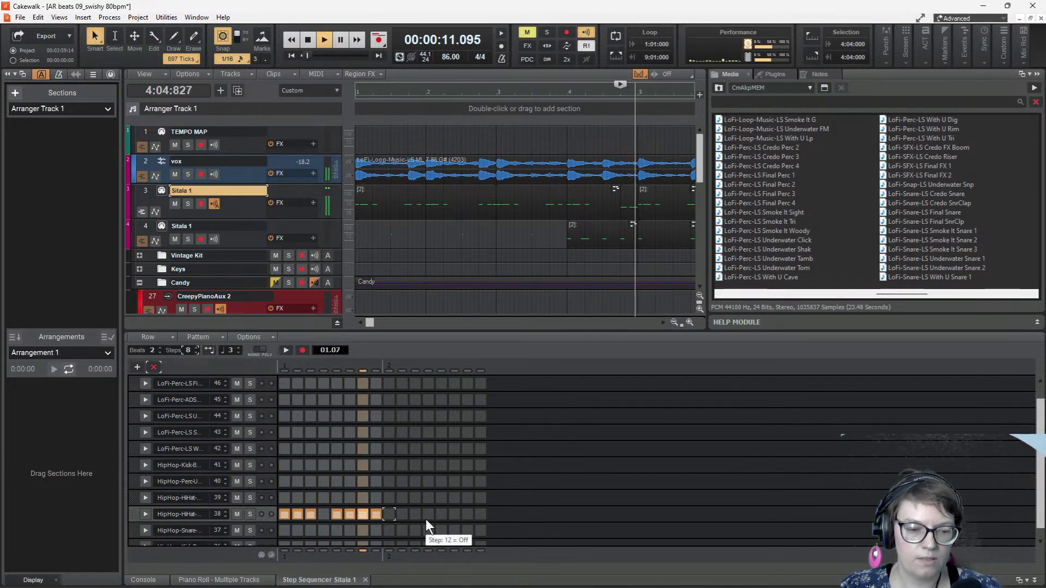
{"action": "key", "text": "space"}
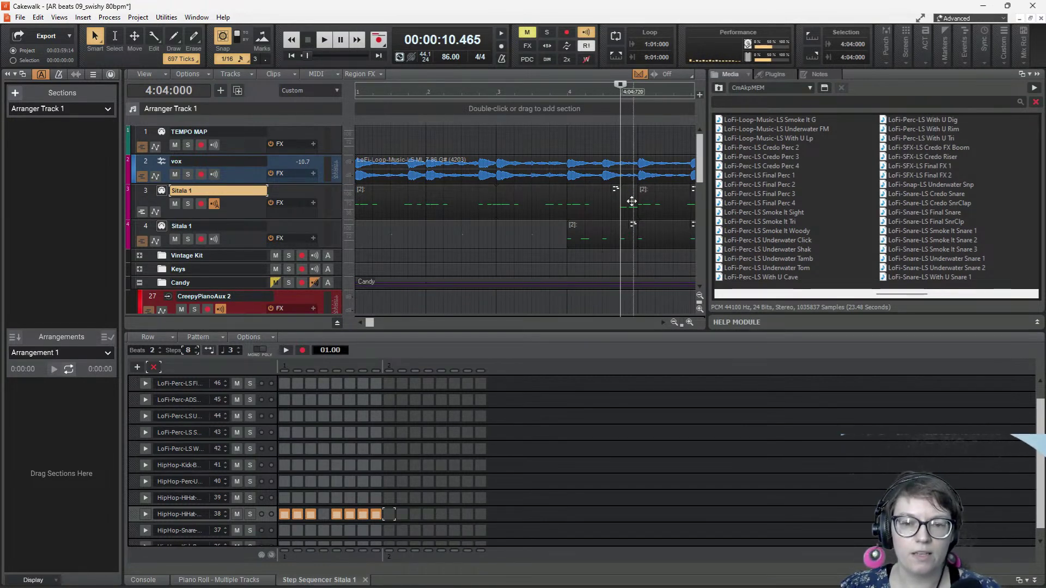
- Delete the hi-hat roll clip at 4:04 on the upper Sitala 1 track and extend the preceding drum clip over the gap
{"action": "left_click", "coordinate": [631, 202]}
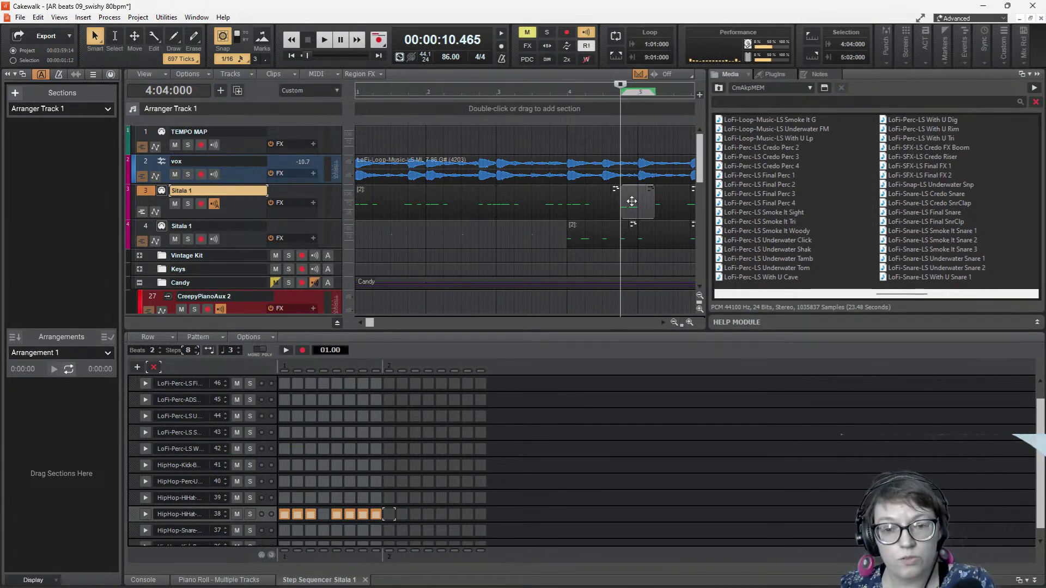
{"action": "key", "text": "Delete"}
{"action": "left_click_drag", "start_coordinate": [622, 202], "coordinate": [633, 202]}
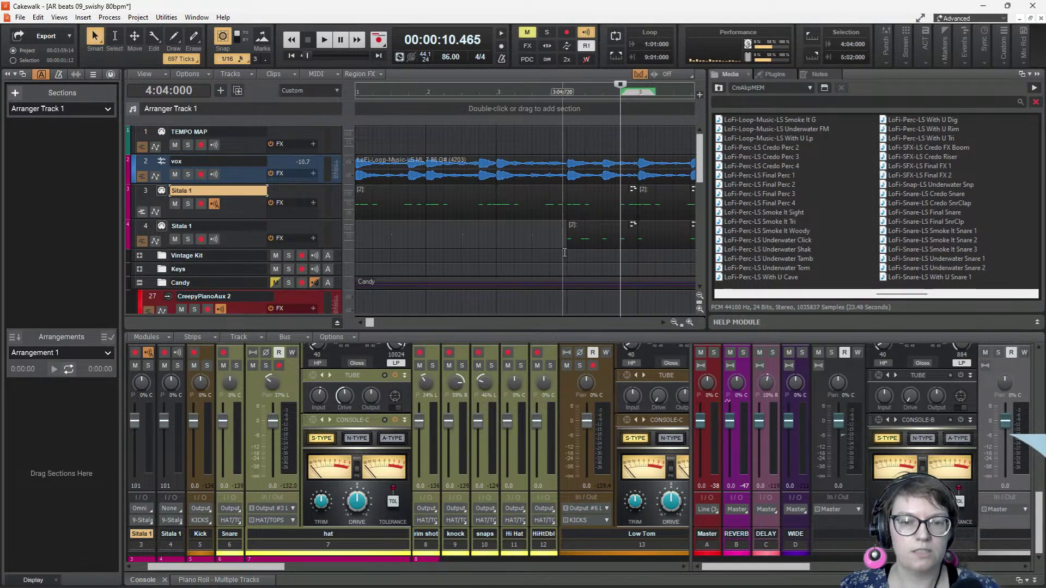
- Play the arrangement from 4:01:000 to review the vox loop with both Sitala 1 drum tracks
{"action": "left_click", "coordinate": [567, 256]}
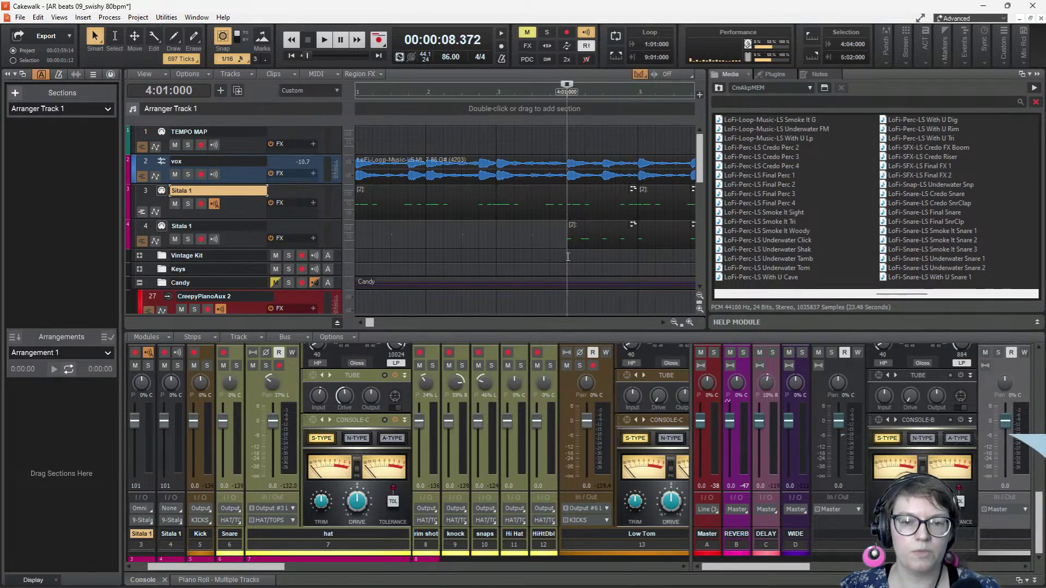
{"action": "key", "text": "space"}
{"action": "scroll", "coordinate": [526, 165], "scroll_direction": "down", "scroll_amount": 3}
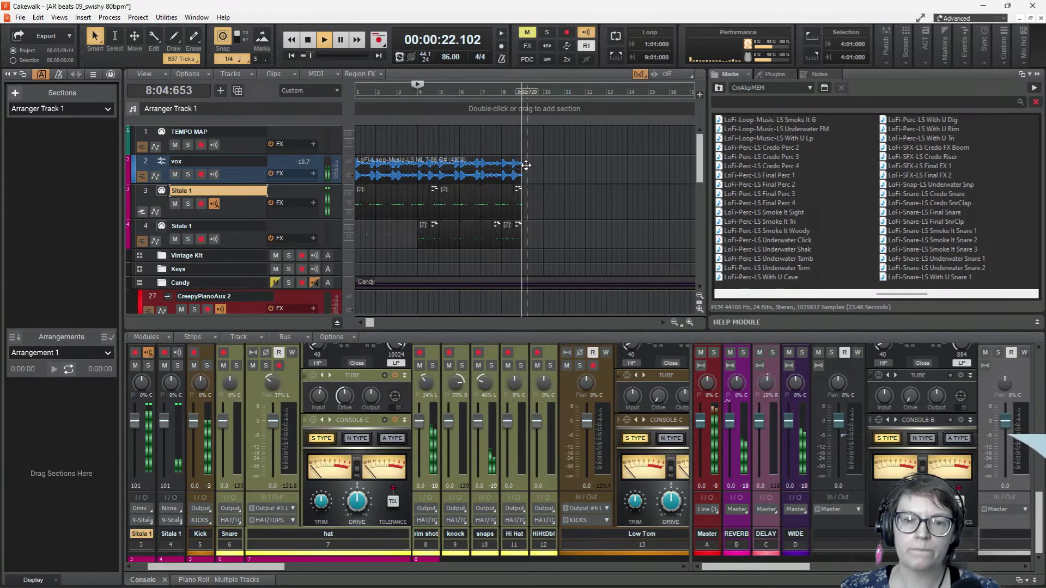
{"action": "key", "text": "space"}
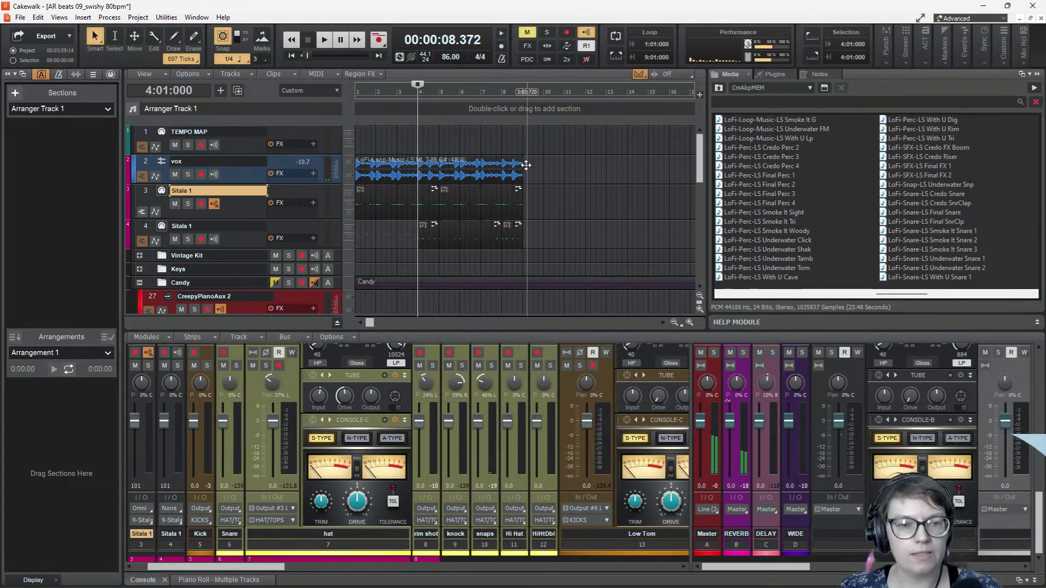
{"action": "key", "text": "space"}
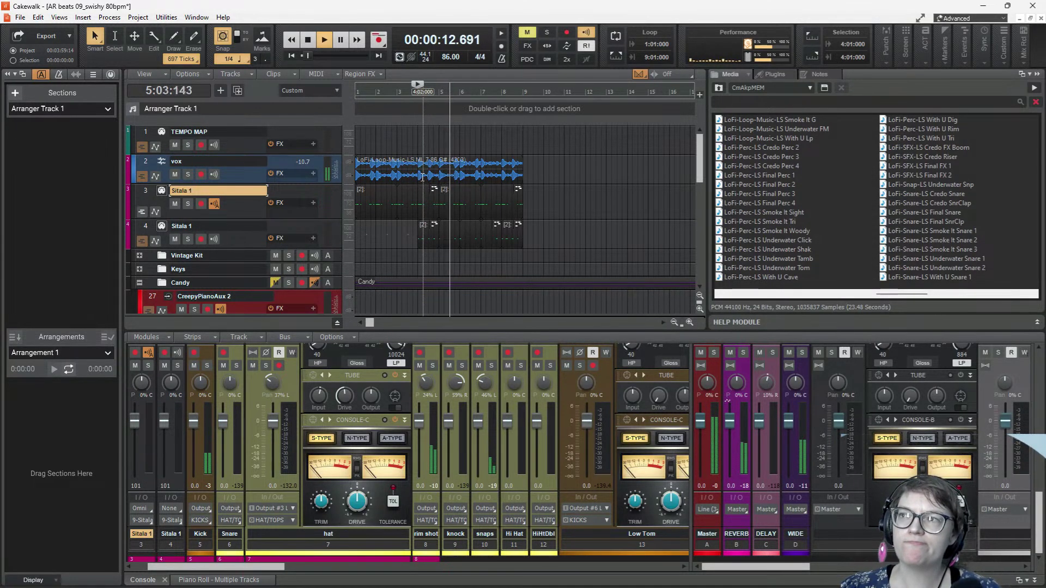
{"action": "key", "text": "space"}
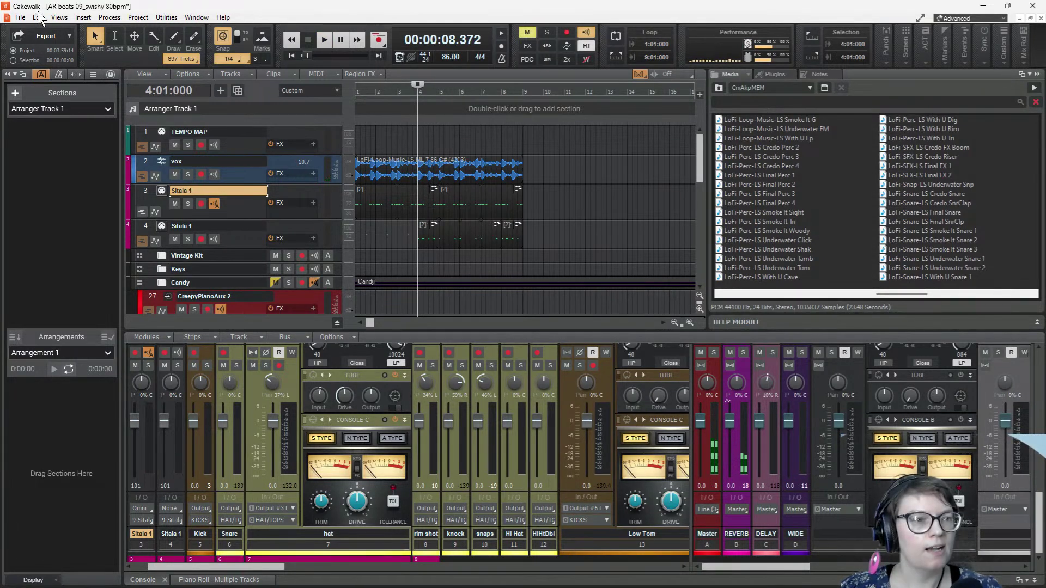
- Save the project under the new name AR beats 10_rimz 86bpm in the AR beats 01 folder
{"action": "left_click", "coordinate": [24, 17]}
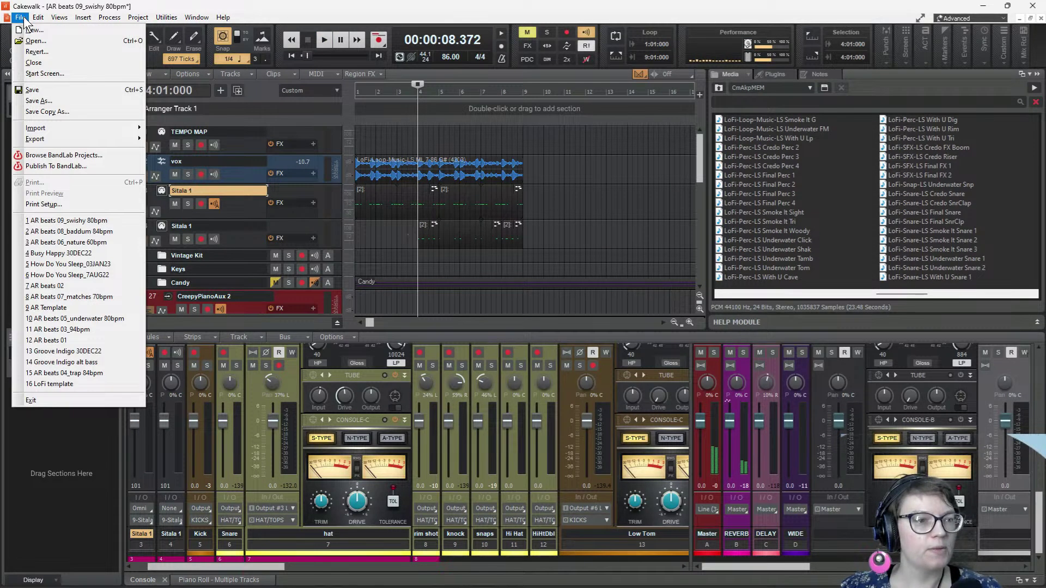
{"action": "left_click", "coordinate": [57, 101]}
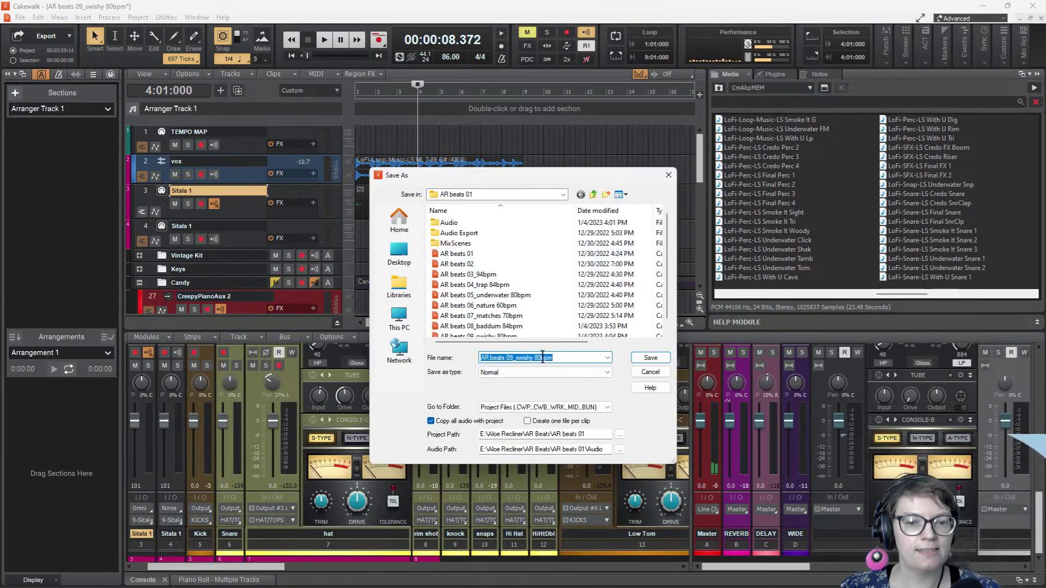
{"action": "left_click_drag", "start_coordinate": [549, 357], "coordinate": [508, 362]}
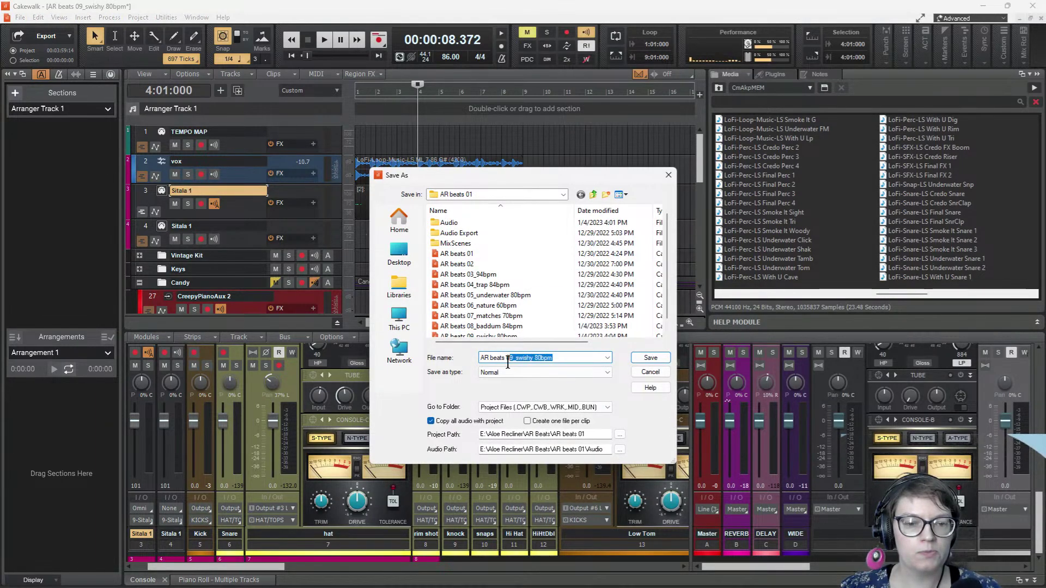
{"action": "type", "text": "10"}
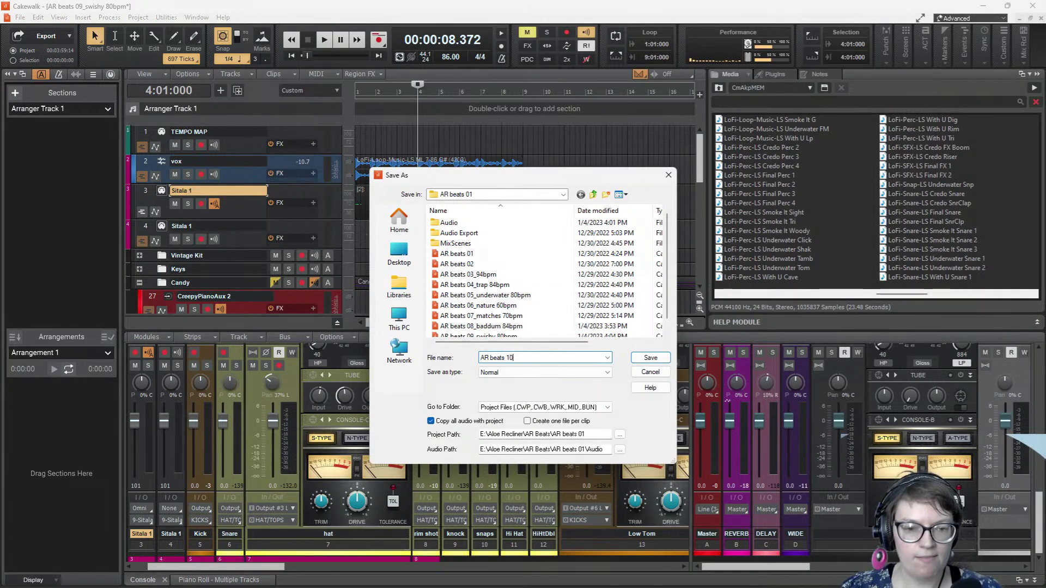
{"action": "type", "text": "_n"}
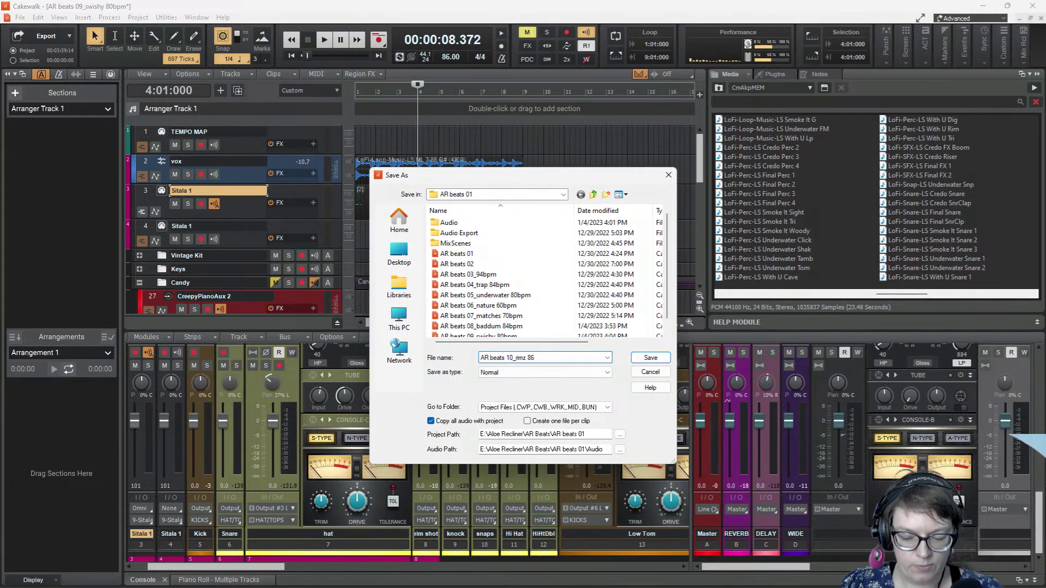
{"action": "type", "text": "pm"}
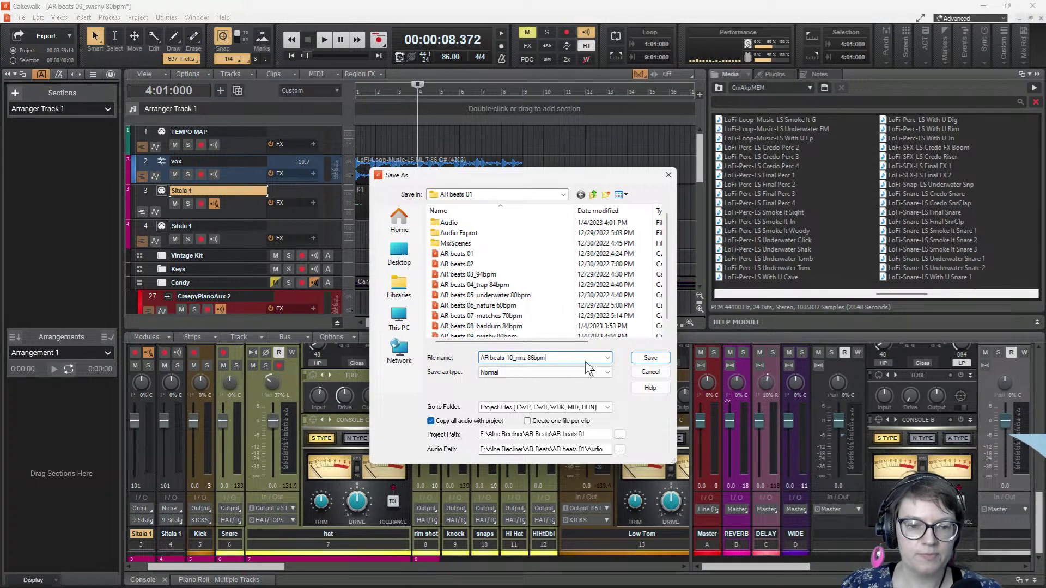
{"action": "left_click", "coordinate": [653, 359]}
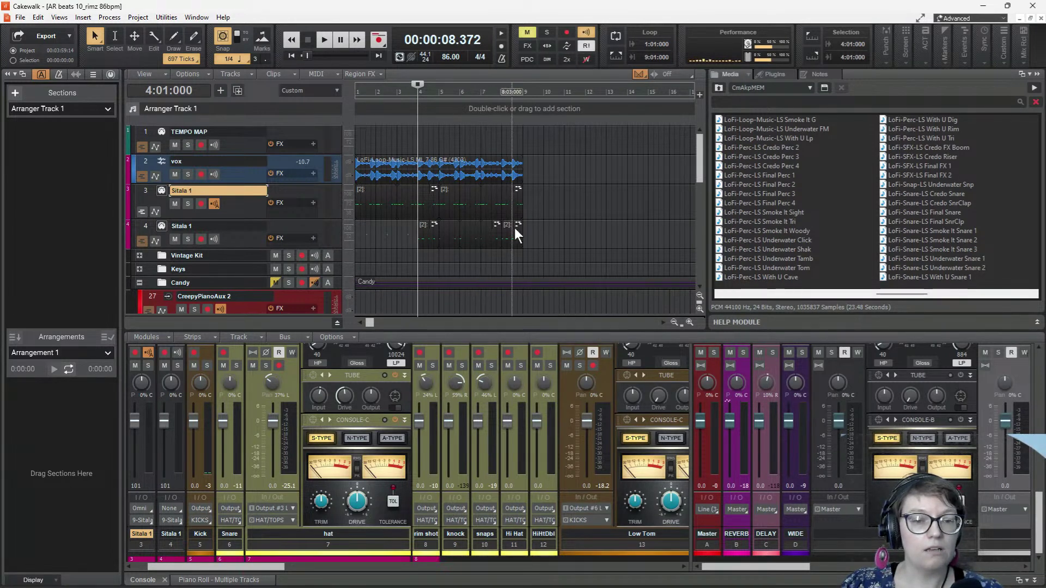
- Delete all clips on the vox track and both Sitala 1 tracks in measures 1 to 8
{"action": "left_click_drag", "start_coordinate": [522, 237], "coordinate": [355, 163]}
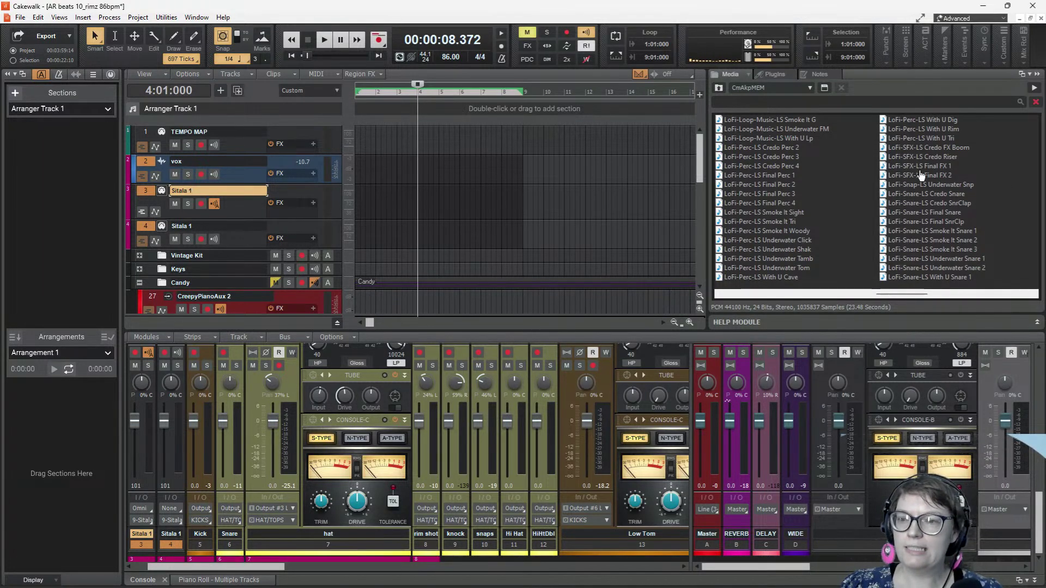
- Audition LoFi percussion samples and music loops in the media browser, including With U Rim, Underwater FM and Smoke It G
{"action": "left_click", "coordinate": [921, 138]}
{"action": "left_click", "coordinate": [903, 128]}
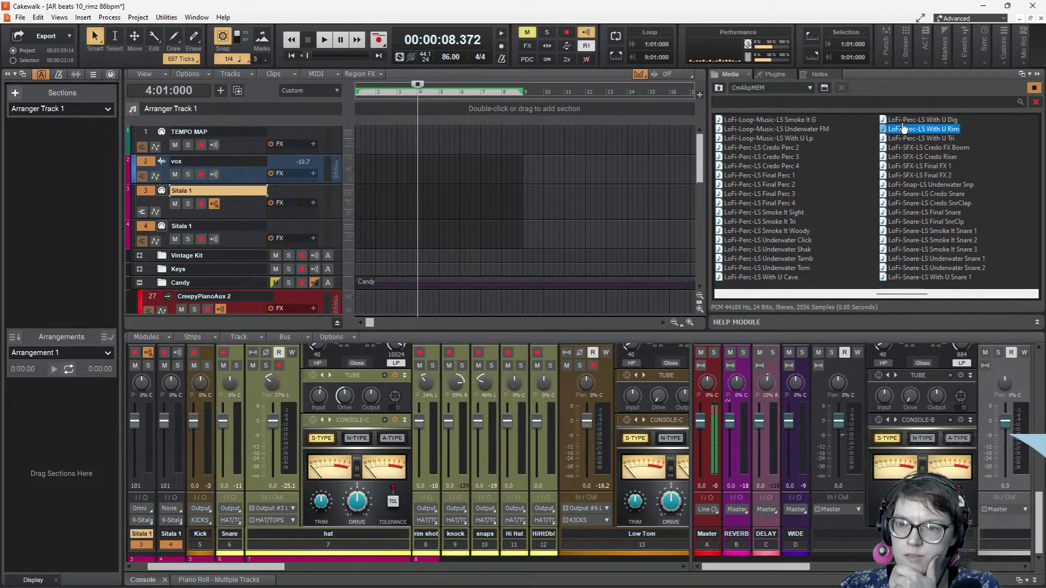
{"action": "left_click", "coordinate": [780, 268]}
{"action": "left_click", "coordinate": [771, 240]}
{"action": "left_click", "coordinate": [760, 175]}
{"action": "left_click", "coordinate": [757, 129]}
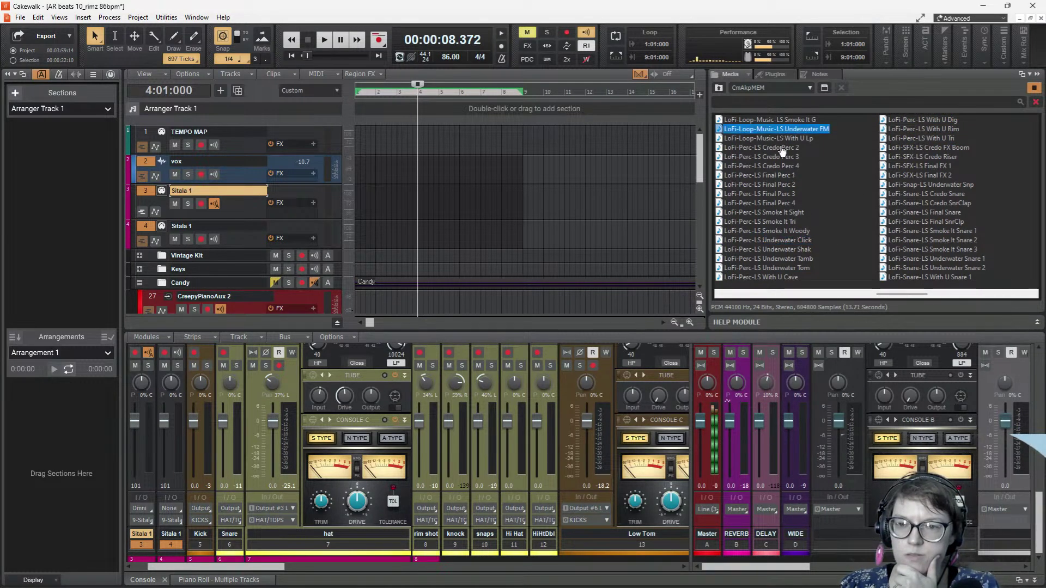
{"action": "scroll", "coordinate": [782, 181], "scroll_direction": "left", "scroll_amount": 1}
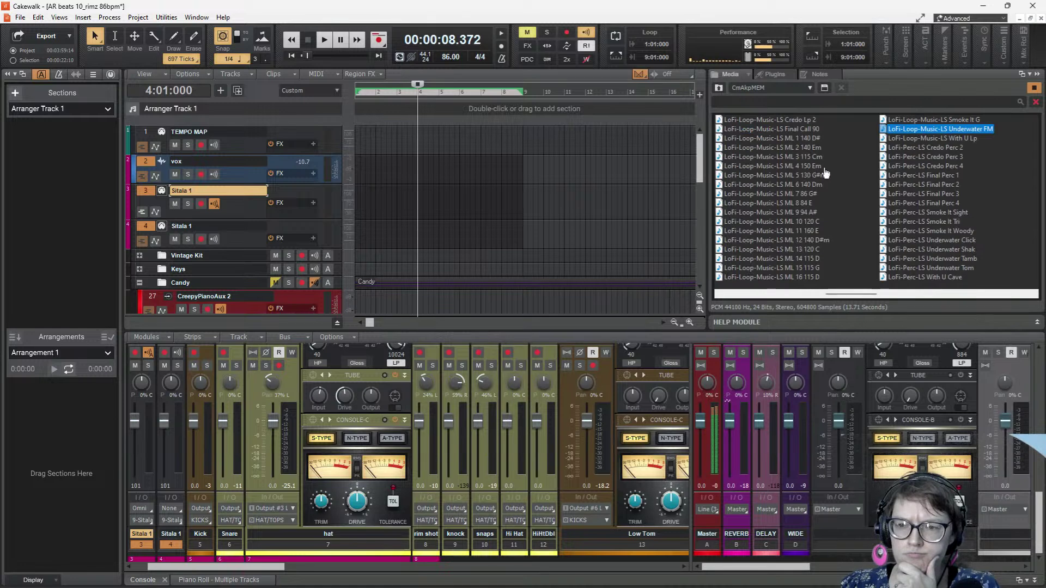
{"action": "left_click", "coordinate": [920, 119]}
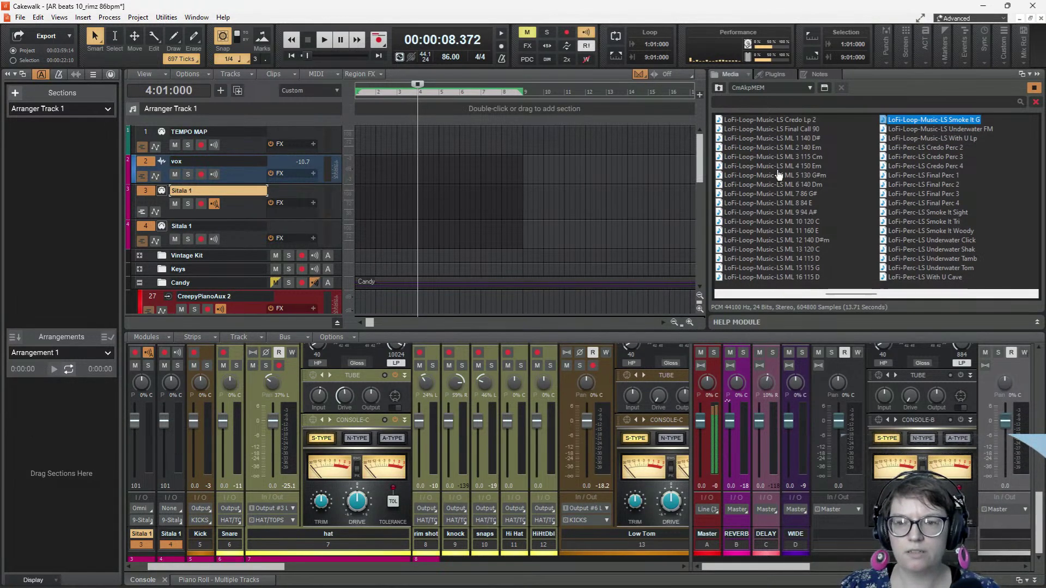
- Place the LoFi-Loop-Music-LS ML 2 140 Em loop at the start of the vox track and return the playhead to 1:01:000
{"action": "left_click", "coordinate": [773, 147]}
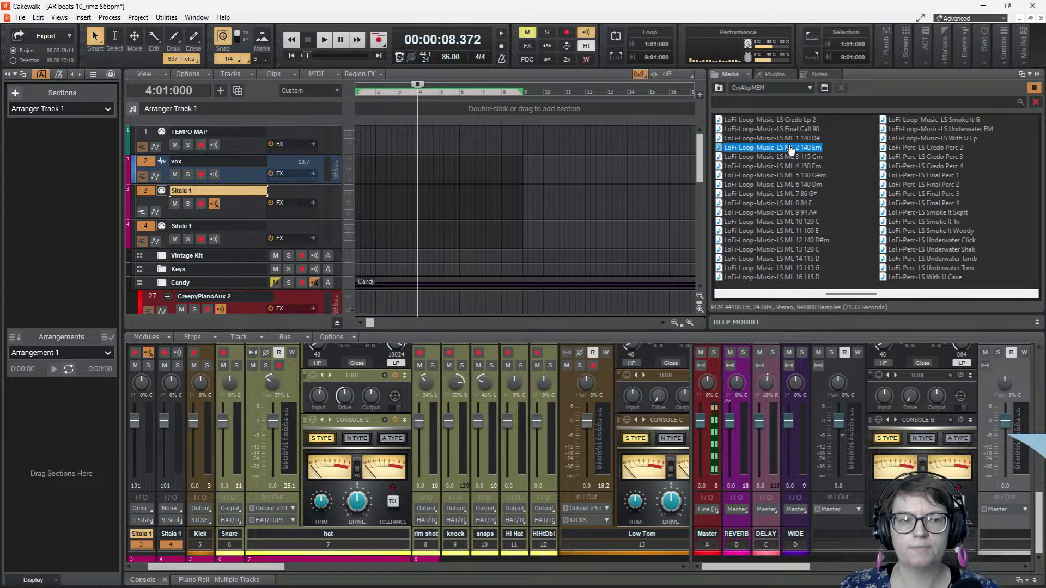
{"action": "left_click_drag", "start_coordinate": [790, 150], "coordinate": [357, 180]}
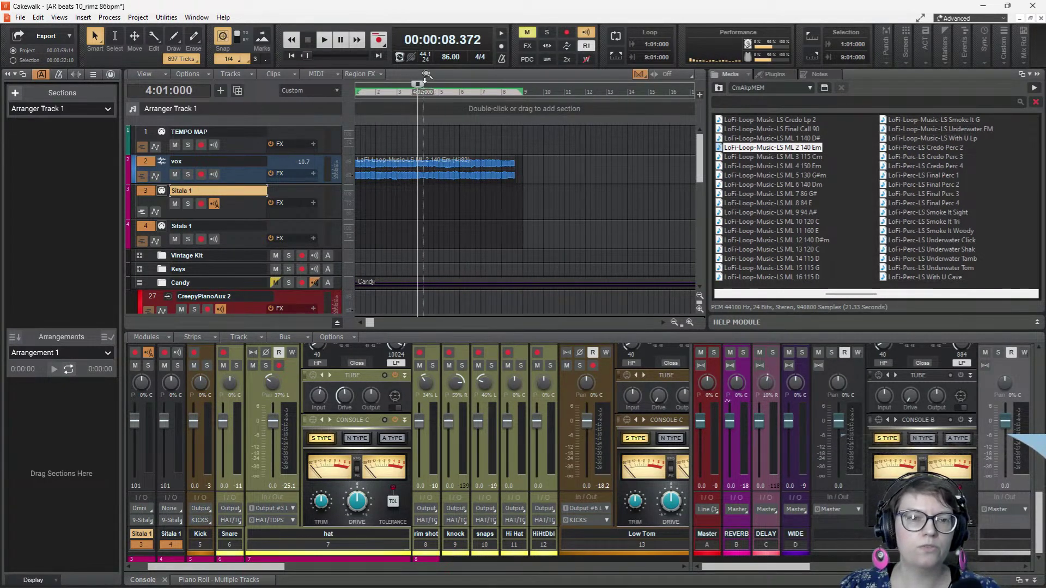
{"action": "left_click_drag", "start_coordinate": [417, 83], "coordinate": [310, 100]}
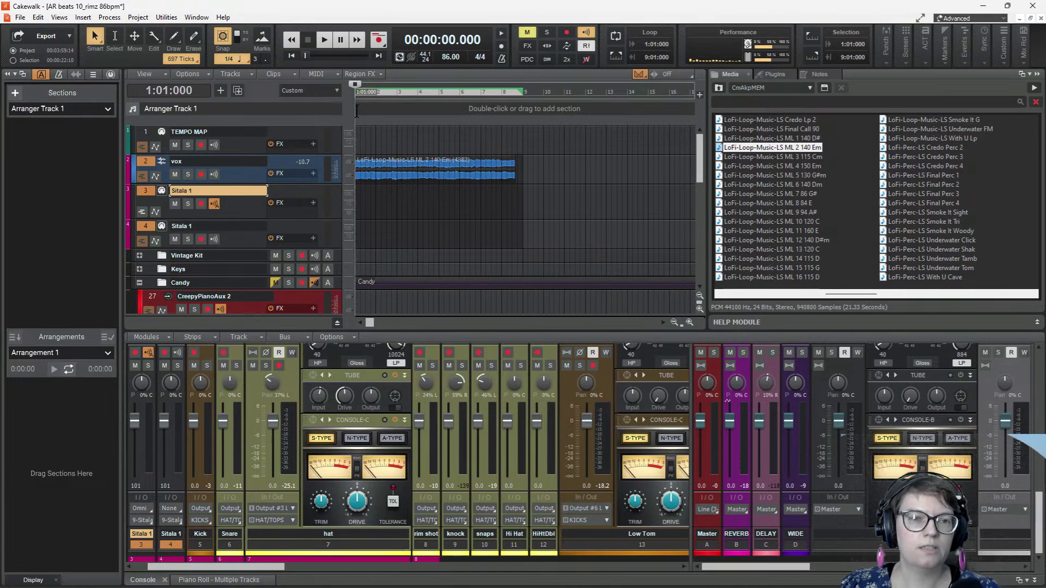
- Set the project tempo to 70 BPM
{"action": "double_click", "coordinate": [451, 54]}
{"action": "type", "text": "70"}
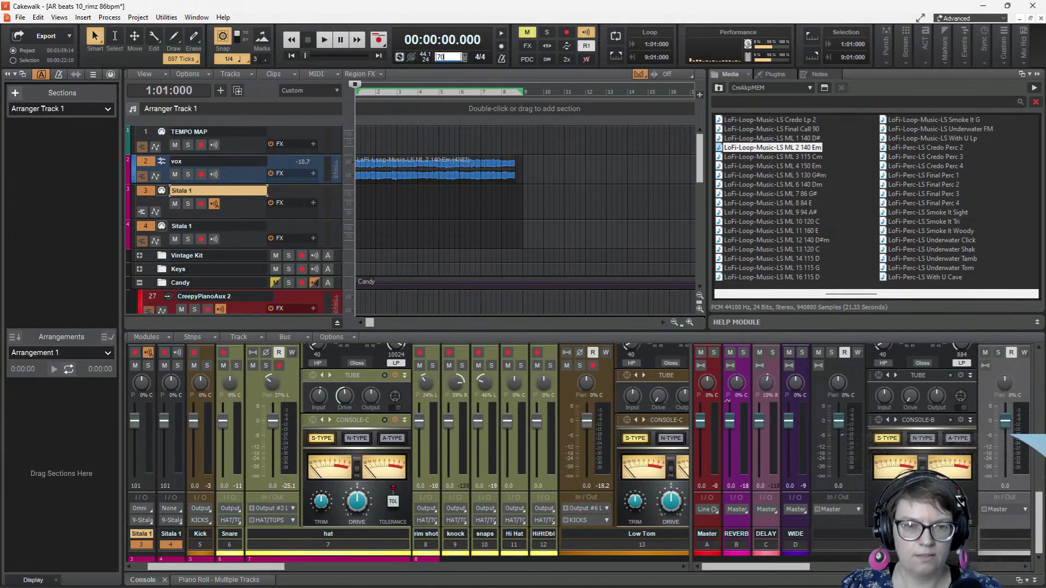
{"action": "key", "text": "Return"}
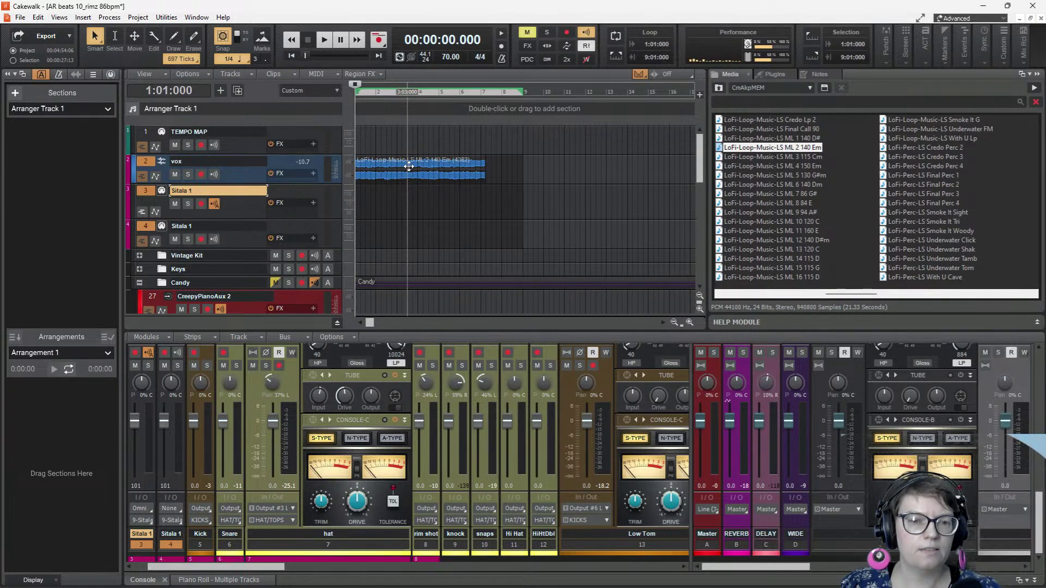
- Enable looping on the vox track's music loop clip so it follows the project tempo, and play it back
{"action": "left_click", "coordinate": [408, 166]}
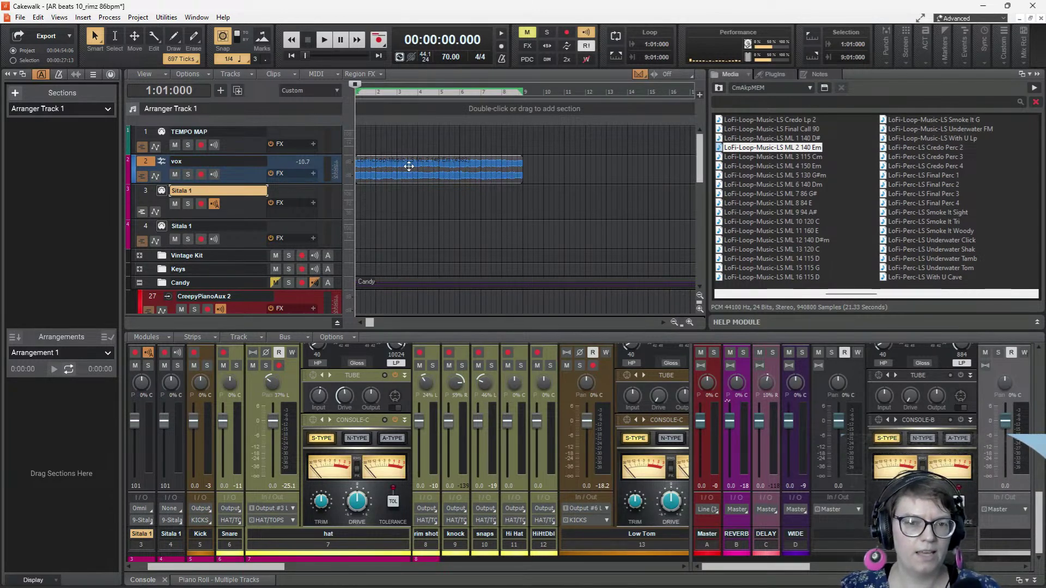
{"action": "key", "text": "space"}
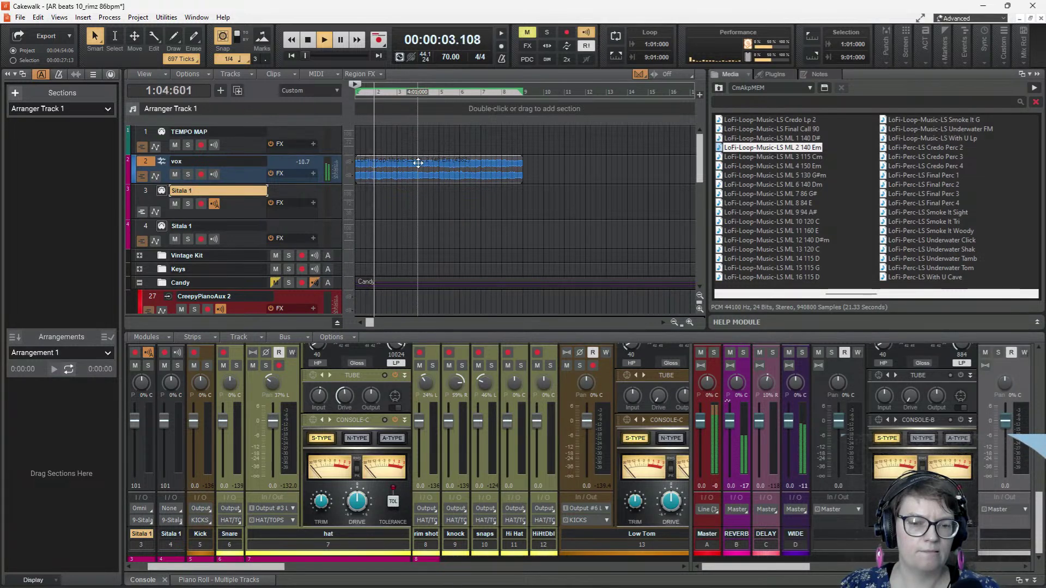
{"action": "key", "text": "space"}
- Open the vox clip in Loop Construction, set its length to 16 beats, and play the result
{"action": "double_click", "coordinate": [414, 168]}
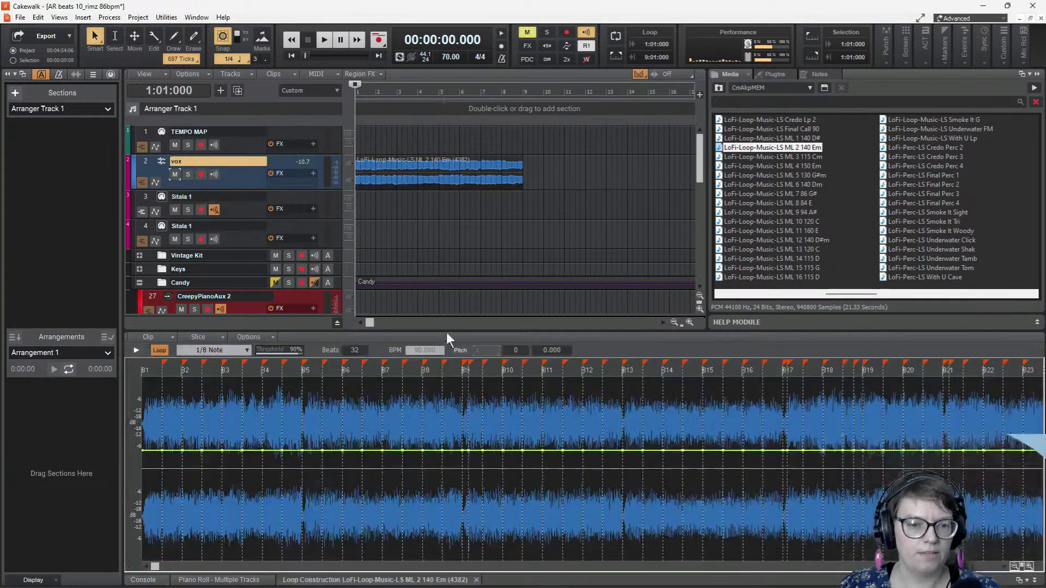
{"action": "left_click", "coordinate": [353, 350]}
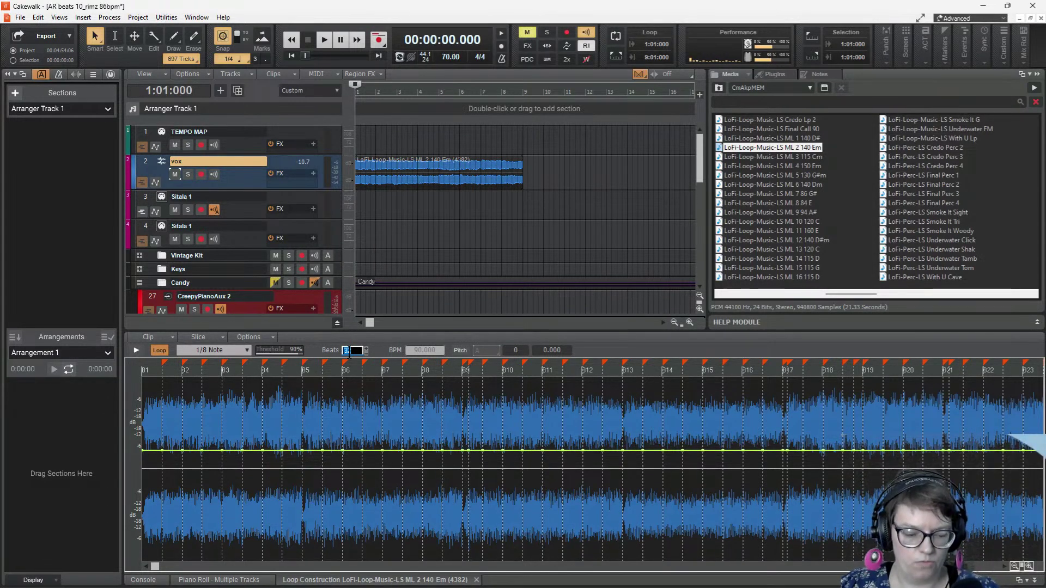
{"action": "key", "text": "Return"}
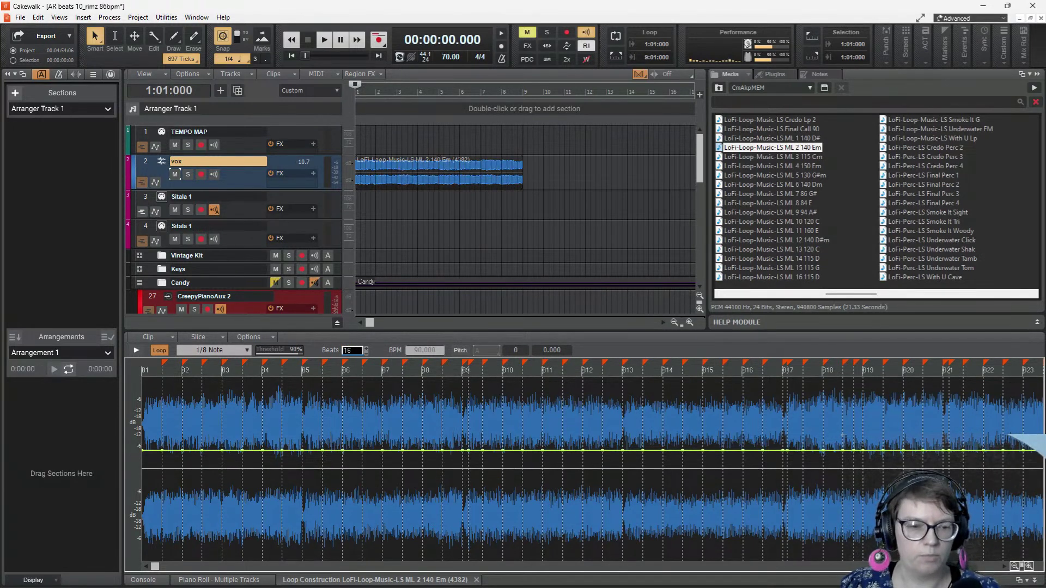
{"action": "key", "text": "space"}
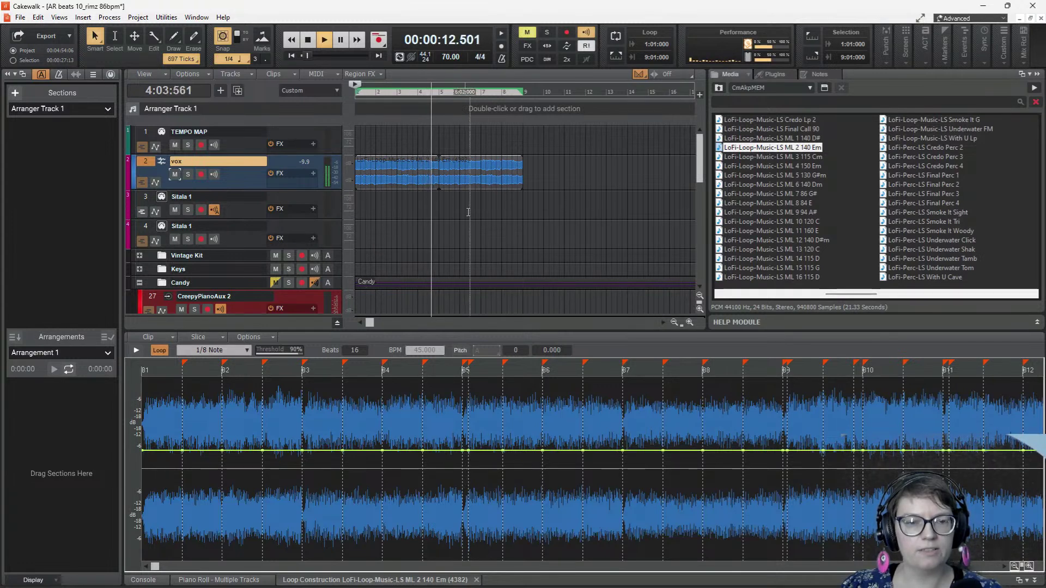
{"action": "key", "text": "space"}
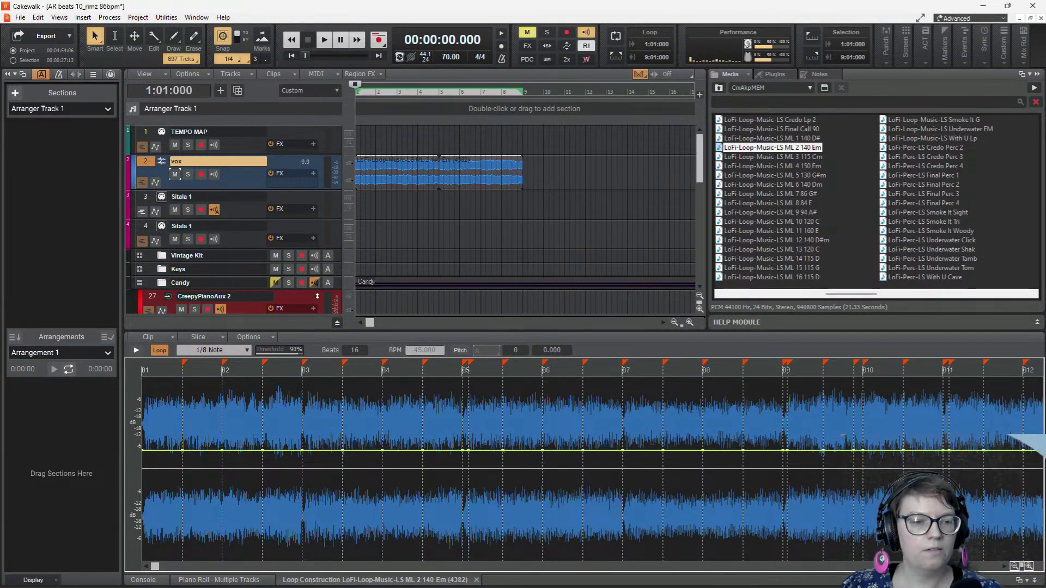
- Open the Step Sequencer for the first Sitala 1 track and extend its rows up to the 80s-Rim pad at note 51
{"action": "left_click", "coordinate": [355, 208]}
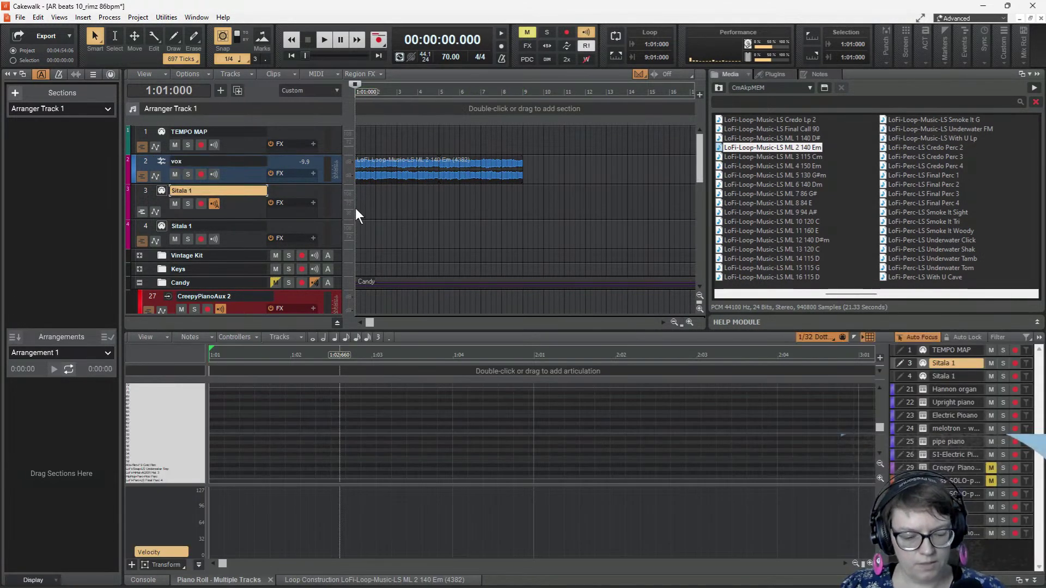
{"action": "key", "text": "alt+8"}
{"action": "left_click", "coordinate": [184, 383]}
{"action": "left_click", "coordinate": [137, 368]}
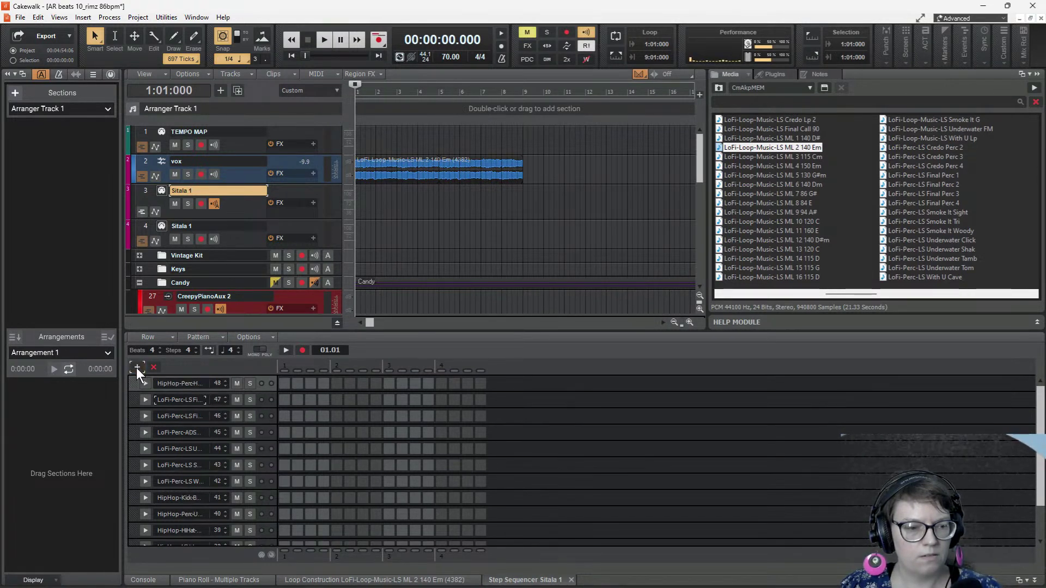
{"action": "left_click", "coordinate": [137, 367]}
{"action": "left_click", "coordinate": [136, 368]}
{"action": "left_click", "coordinate": [136, 368]}
{"action": "left_click", "coordinate": [137, 368]}
{"action": "left_click", "coordinate": [137, 367]}
{"action": "left_click", "coordinate": [152, 365]}
{"action": "left_click", "coordinate": [153, 366]}
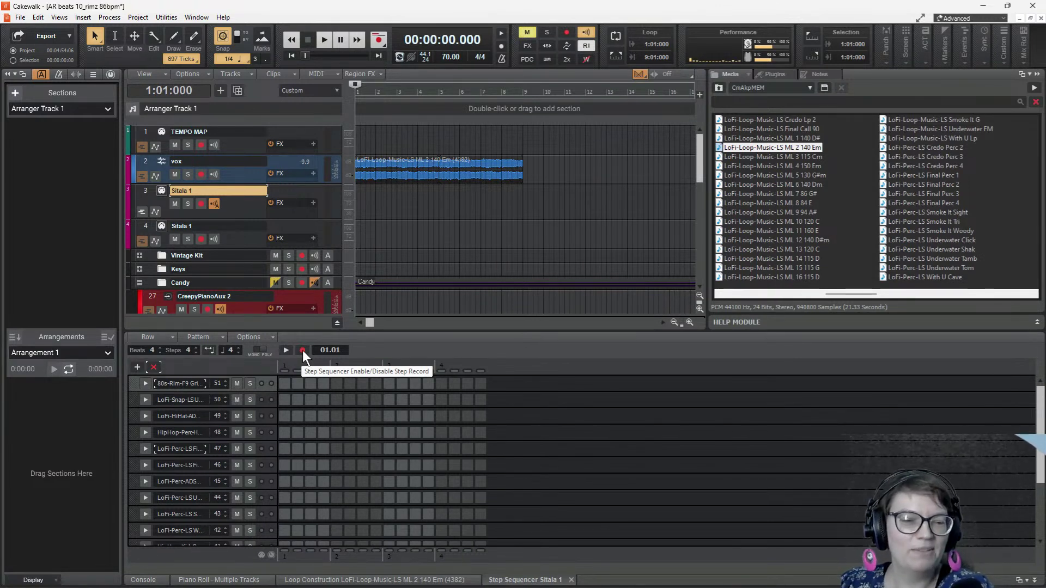
- Try step recording on the note 42, 41 and 40 rows, and clear the three recorded steps
{"action": "left_click", "coordinate": [303, 351]}
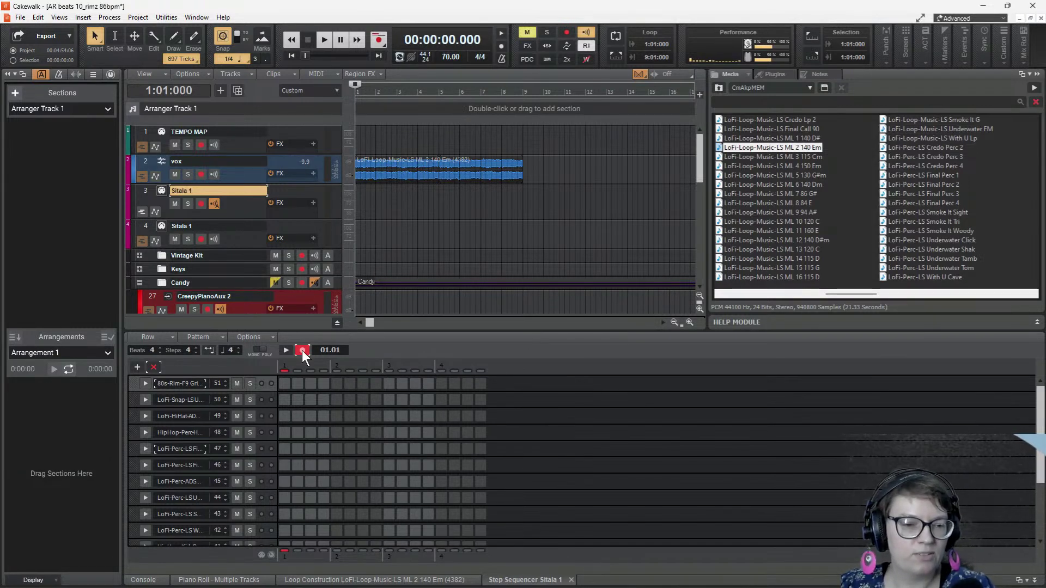
{"action": "left_click", "coordinate": [326, 40]}
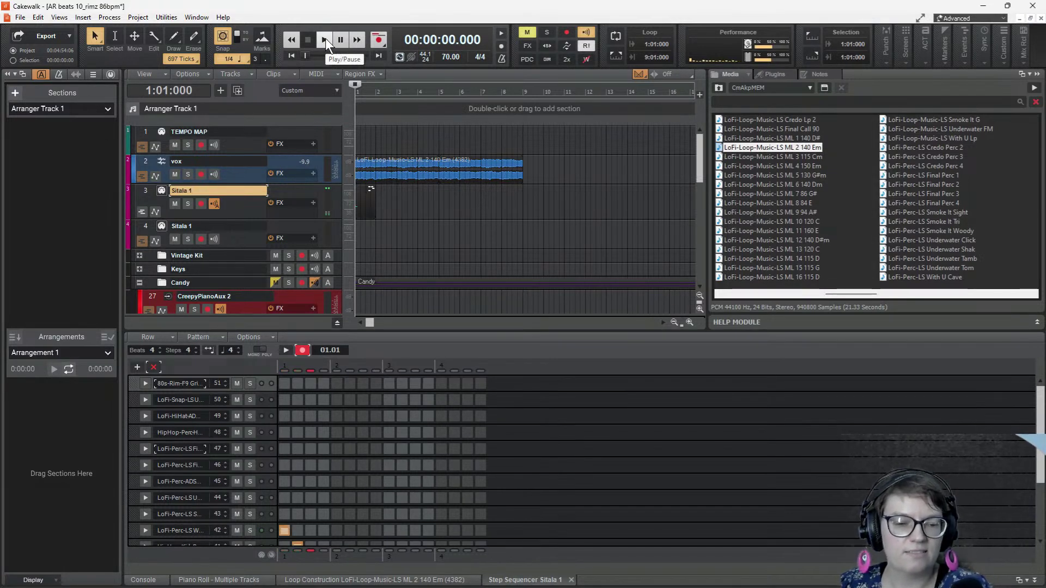
{"action": "scroll", "coordinate": [376, 381], "scroll_direction": "down", "scroll_amount": 2}
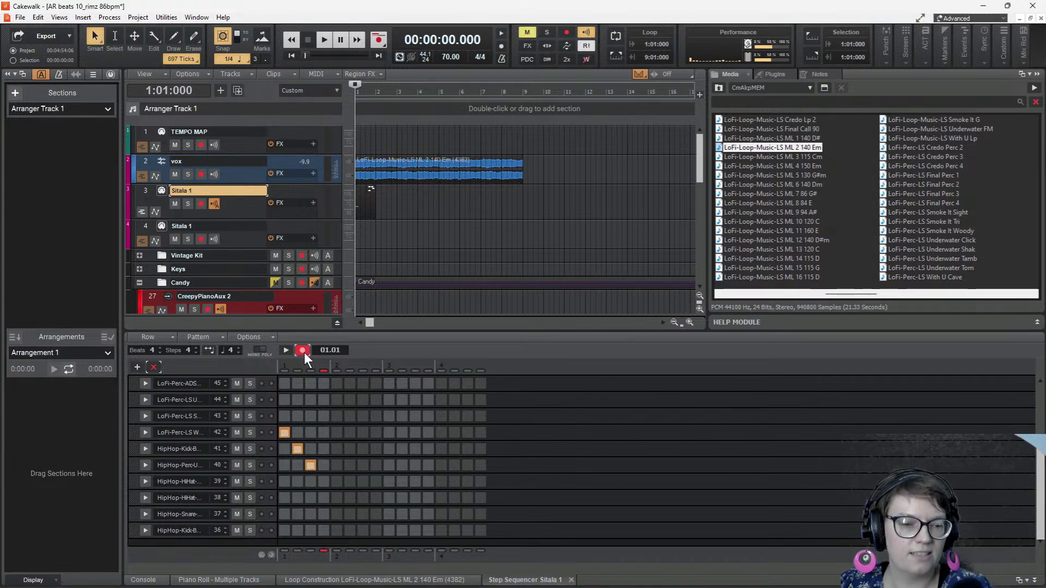
{"action": "left_click", "coordinate": [283, 432]}
{"action": "left_click", "coordinate": [314, 464]}
{"action": "left_click", "coordinate": [297, 447]}
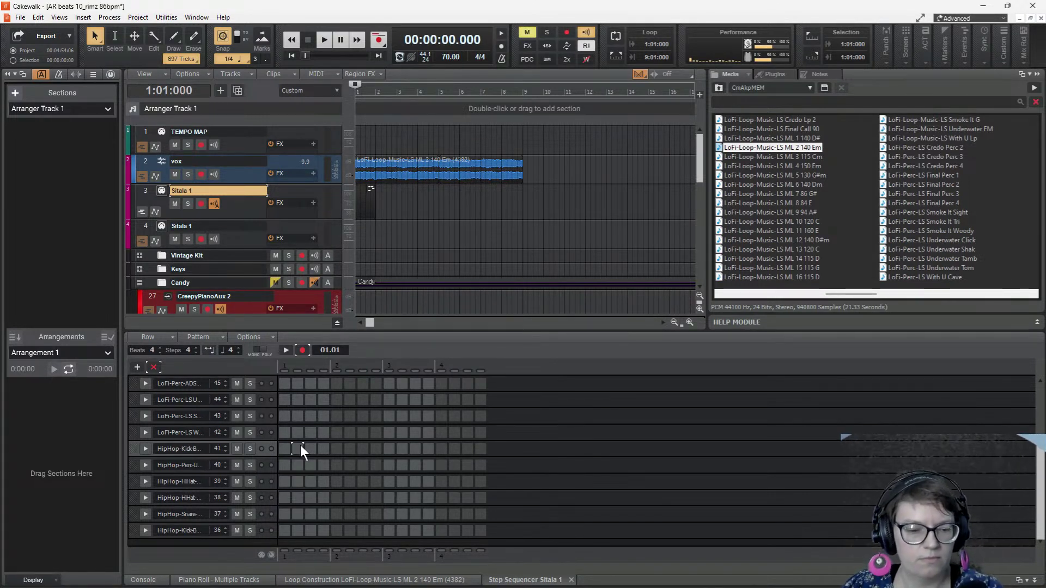
- Enable step recording, run and stop playback, and record kick hits on the note 36 row
{"action": "left_click", "coordinate": [304, 350]}
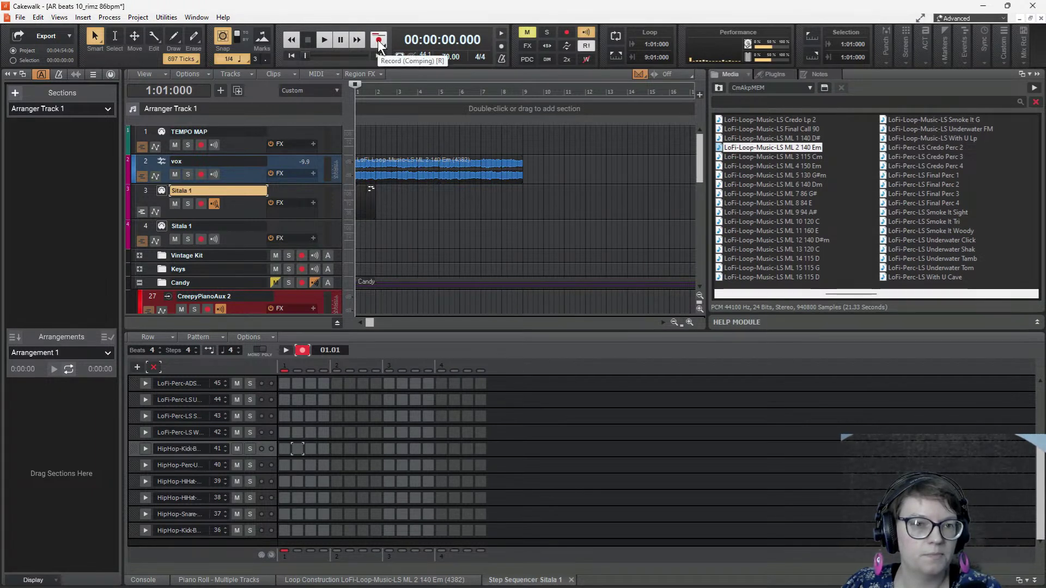
{"action": "left_click", "coordinate": [323, 40]}
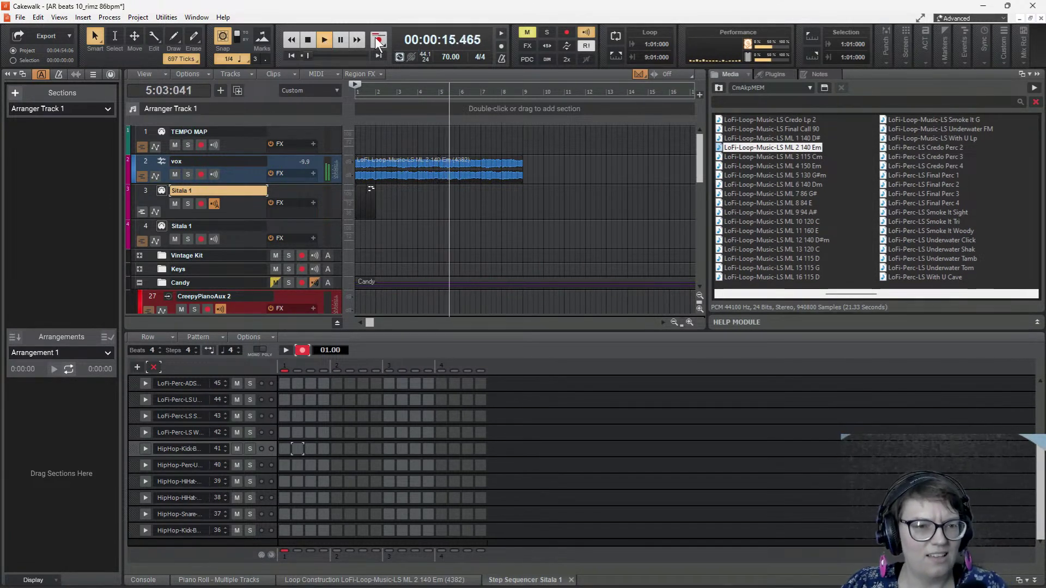
{"action": "left_click", "coordinate": [308, 40]}
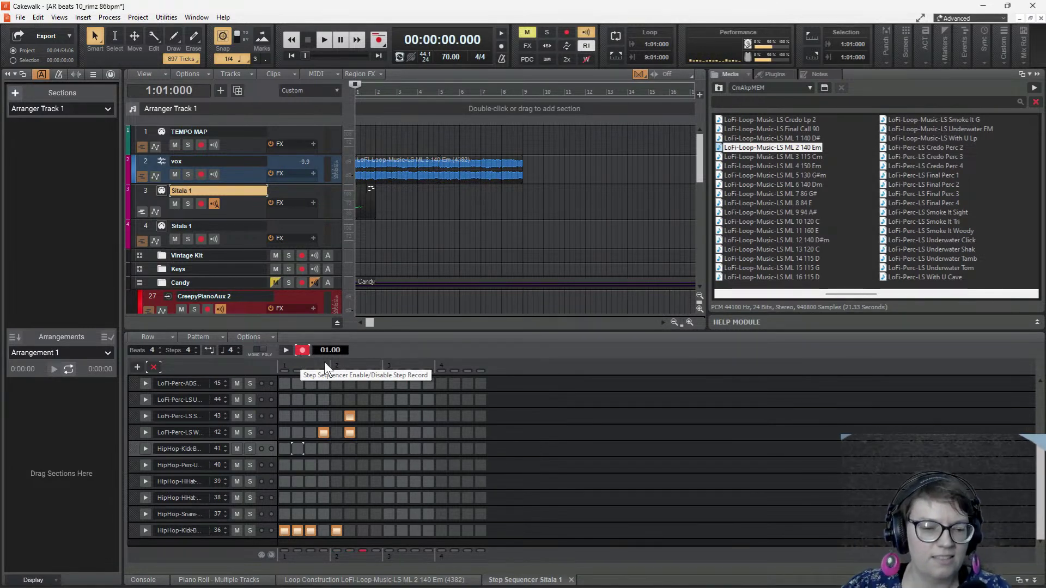
- Clear the stray hits on the note 43 and 42 rows and the kick's fifth step, and briefly play the pattern
{"action": "left_click", "coordinate": [353, 416]}
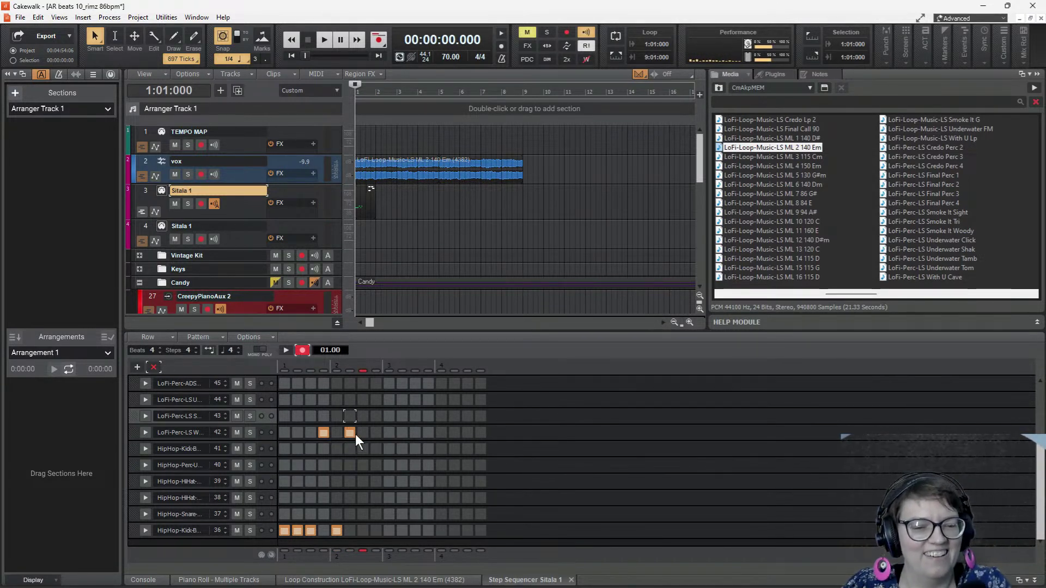
{"action": "left_click", "coordinate": [353, 433]}
{"action": "left_click", "coordinate": [324, 433]}
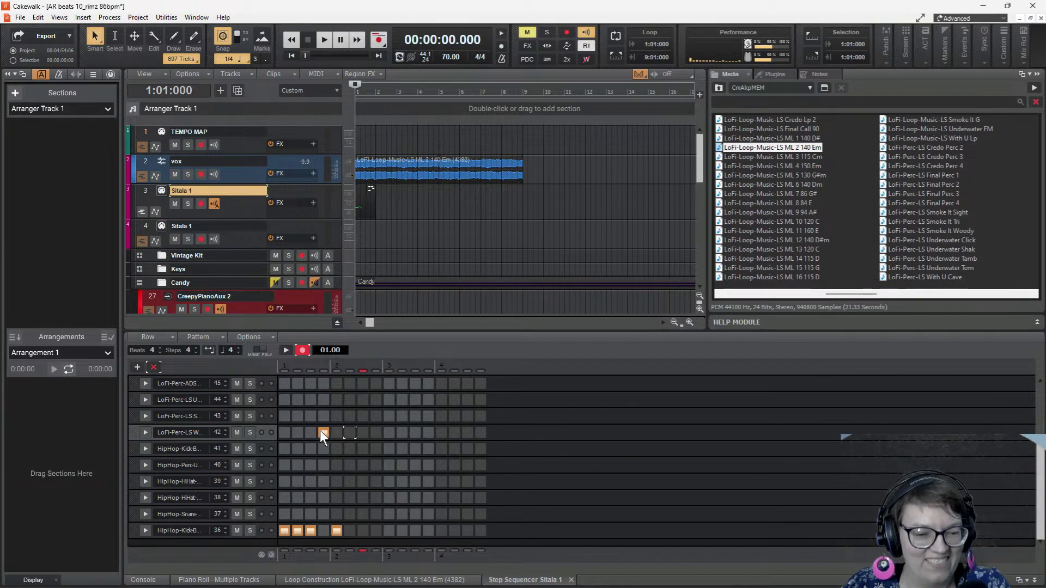
{"action": "left_click", "coordinate": [337, 530]}
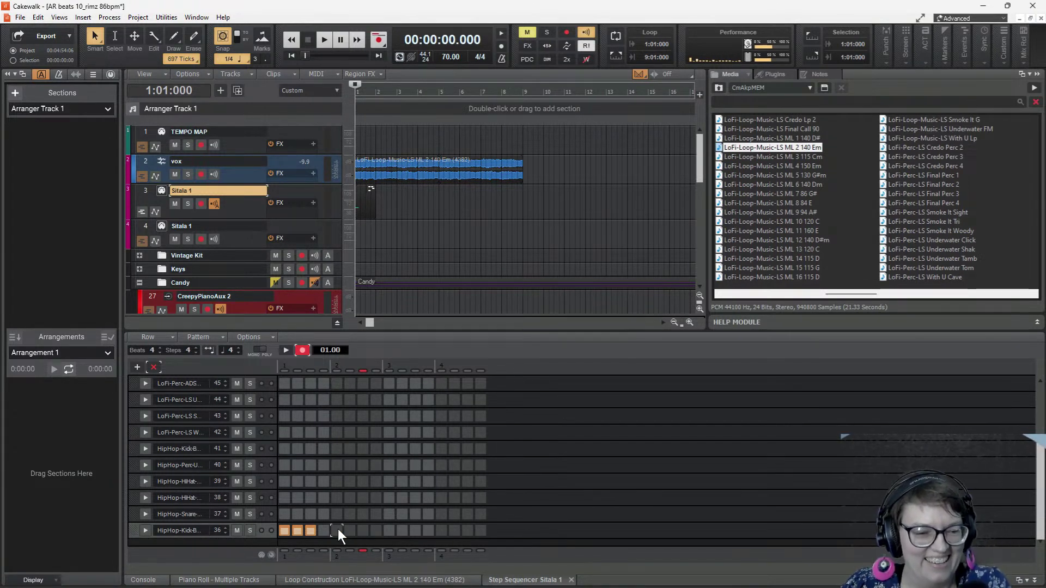
{"action": "key", "text": "space"}
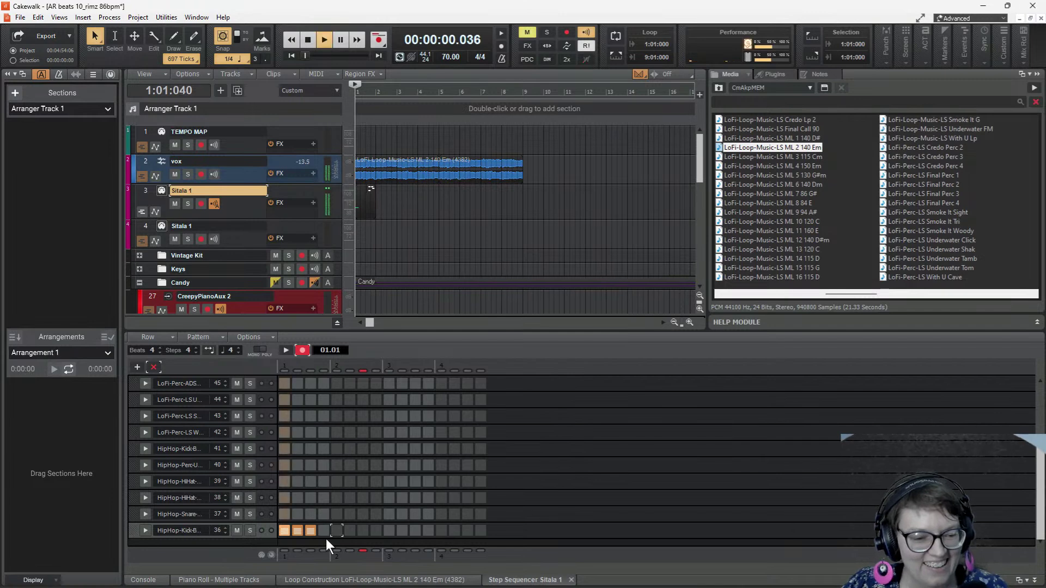
{"action": "key", "text": "space"}
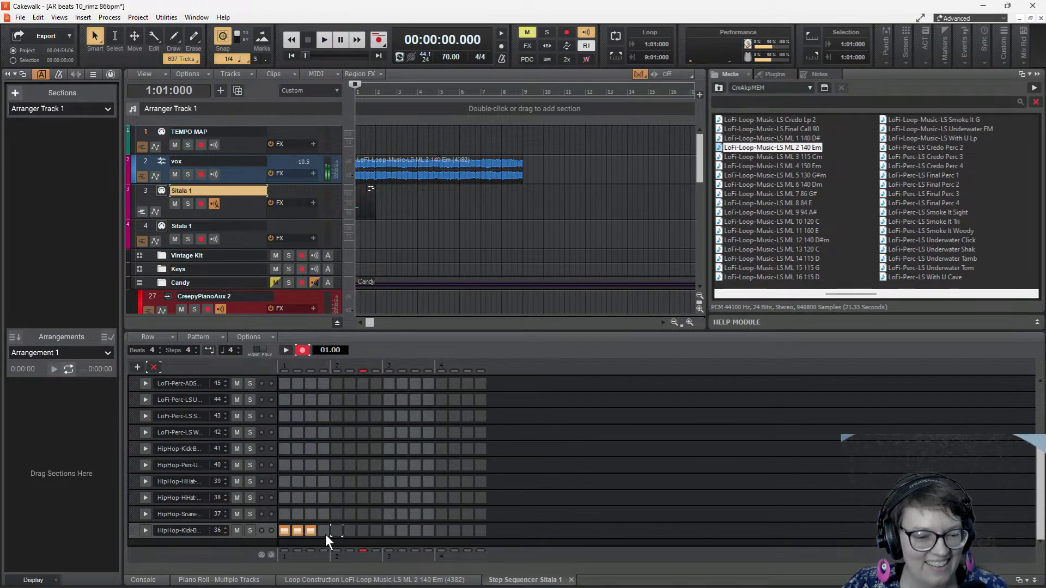
- Set the note 36 kick row's swing to 59 and audition the pattern with the loop
{"action": "left_click", "coordinate": [145, 530]}
{"action": "left_click_drag", "start_coordinate": [204, 510], "coordinate": [201, 504]}
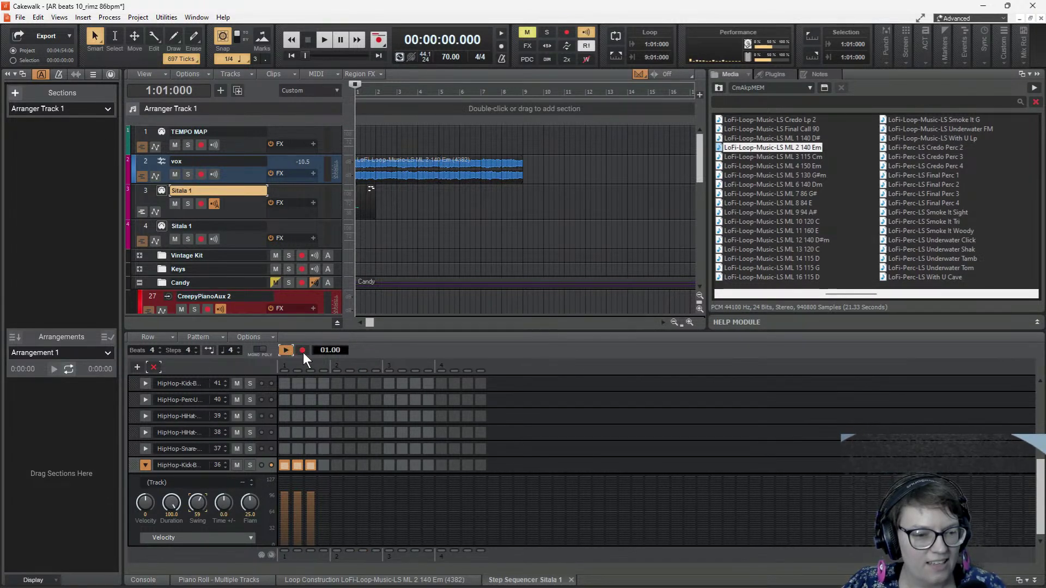
{"action": "left_click", "coordinate": [285, 350]}
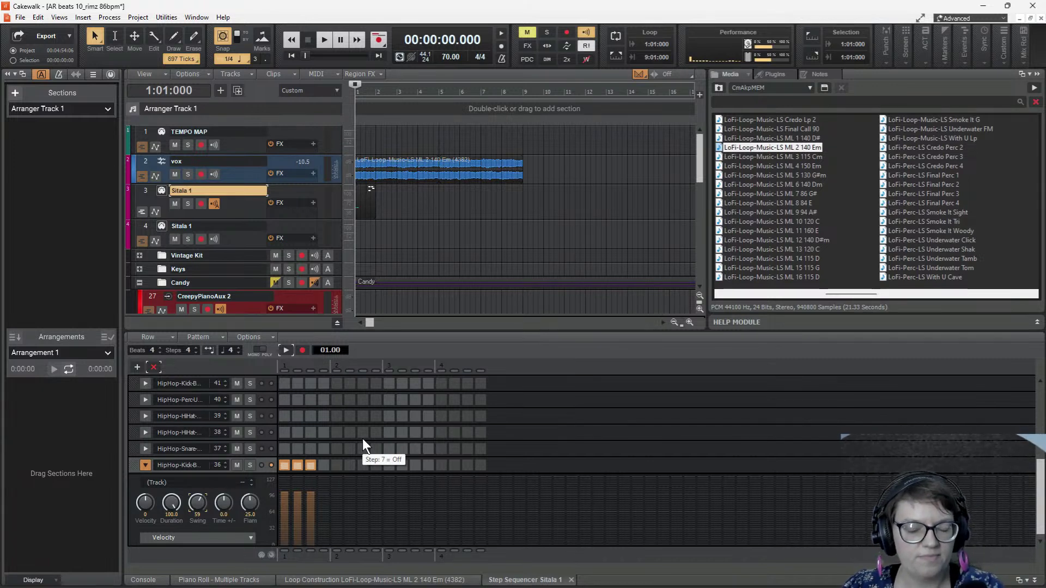
{"action": "key", "text": "space"}
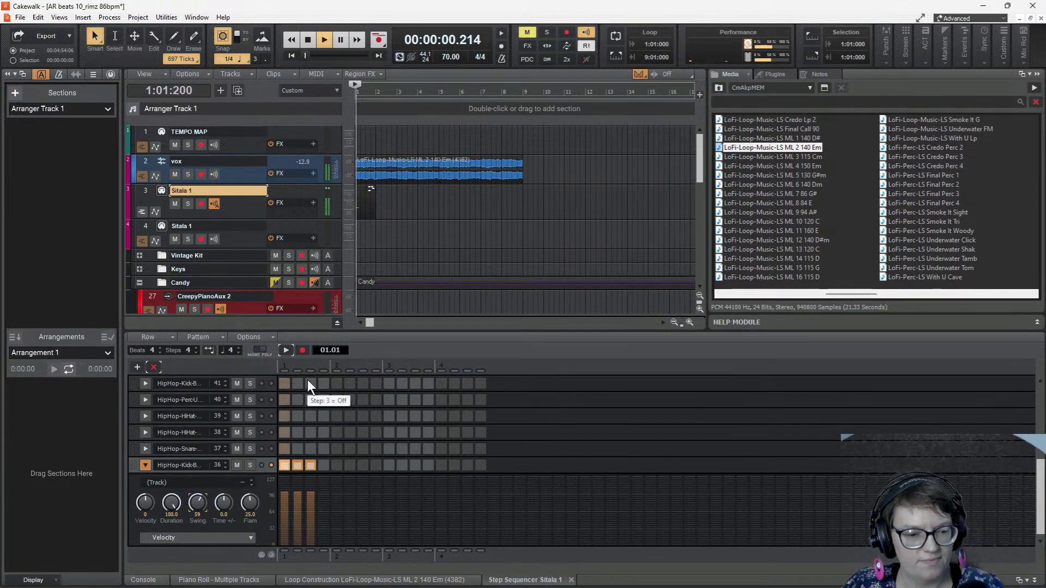
{"action": "key", "text": "space"}
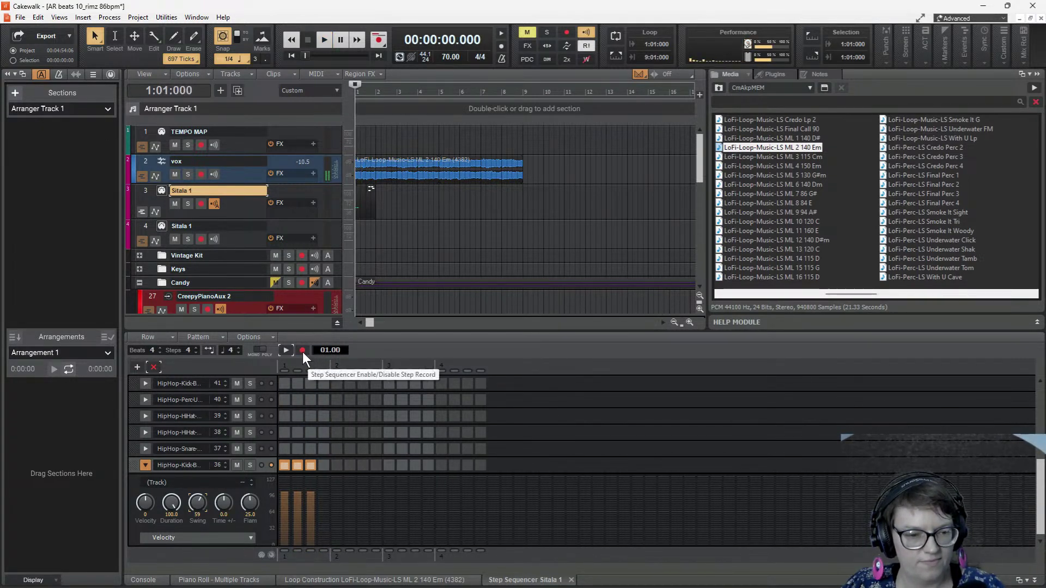
- Use step recording to try the note 42 percussion row, keep its hit only on step 5, and play the pattern
{"action": "left_click", "coordinate": [303, 350]}
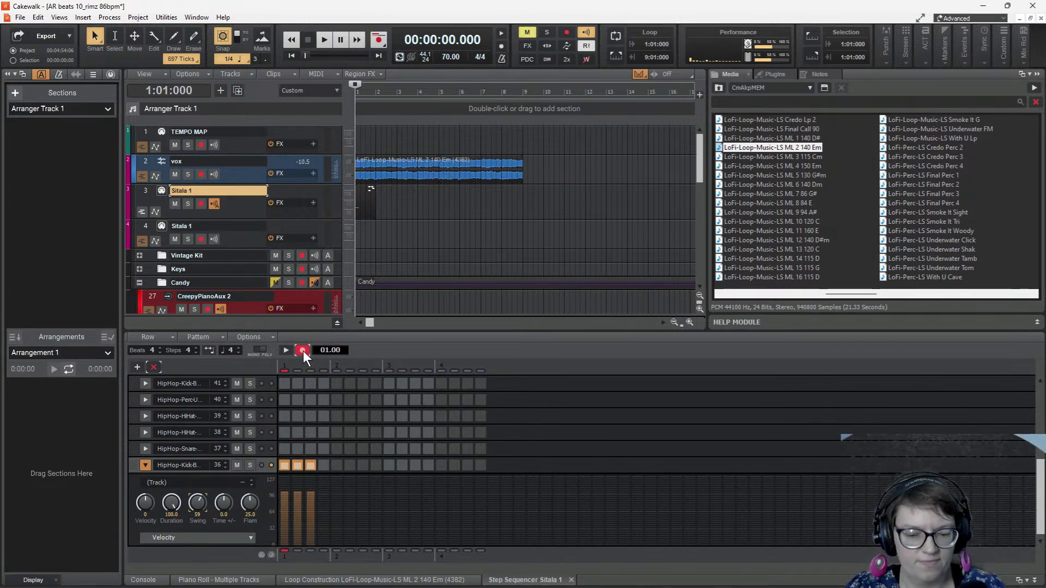
{"action": "key", "text": "space"}
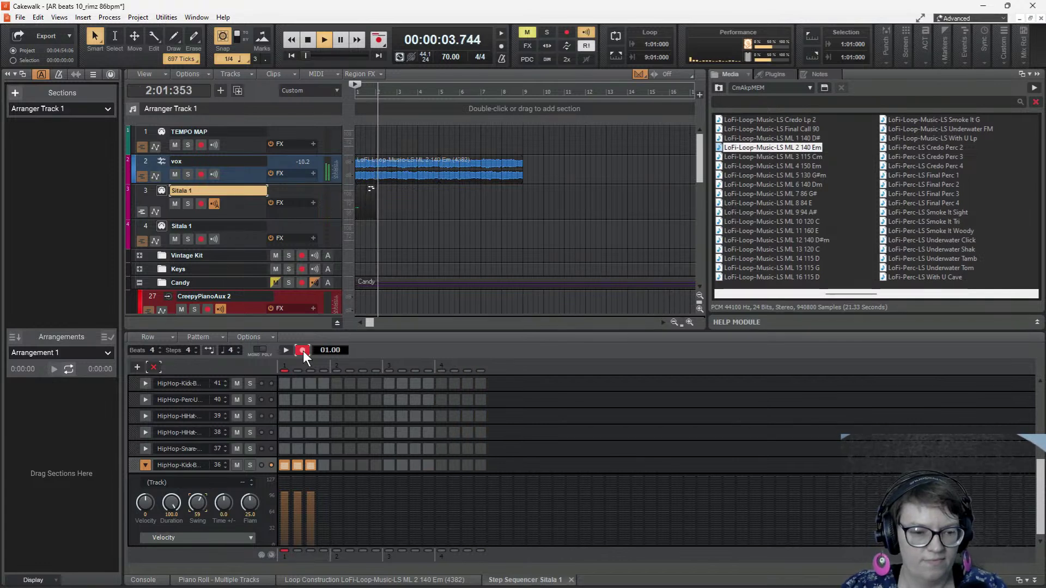
{"action": "key", "text": "space"}
{"action": "scroll", "coordinate": [370, 431], "scroll_direction": "up", "scroll_amount": 3}
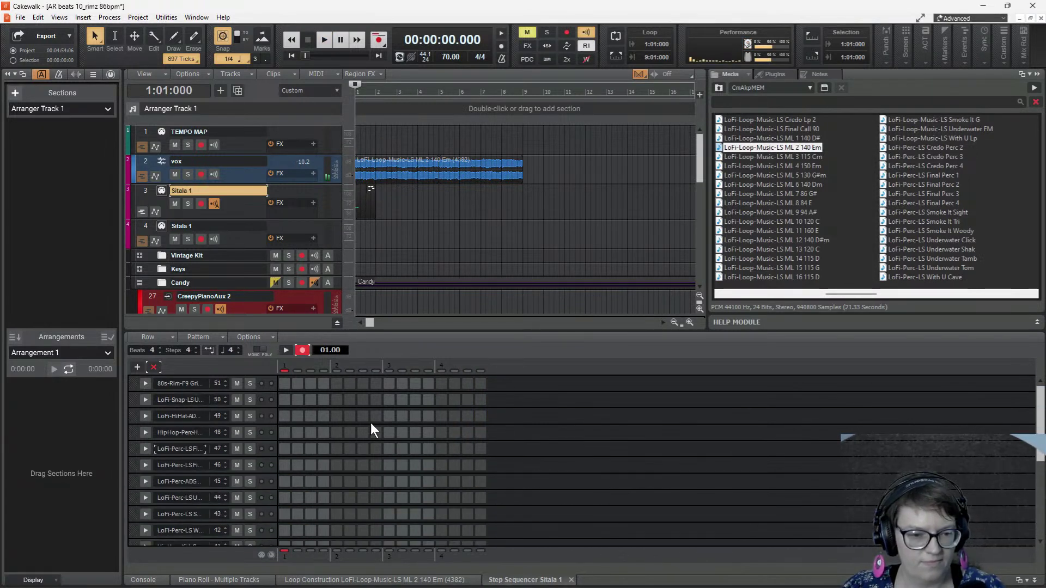
{"action": "key", "text": "space"}
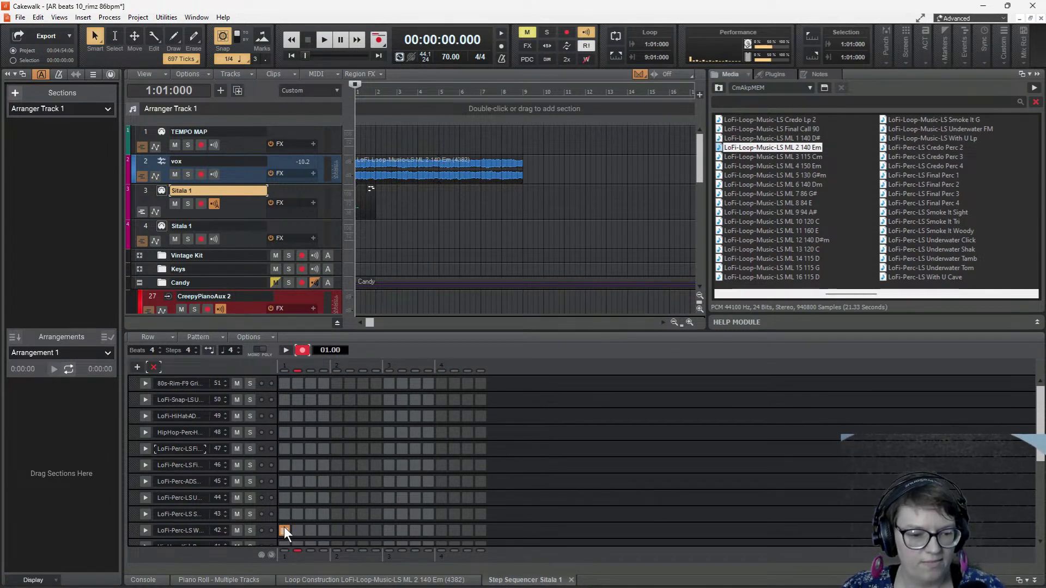
{"action": "left_click", "coordinate": [298, 529]}
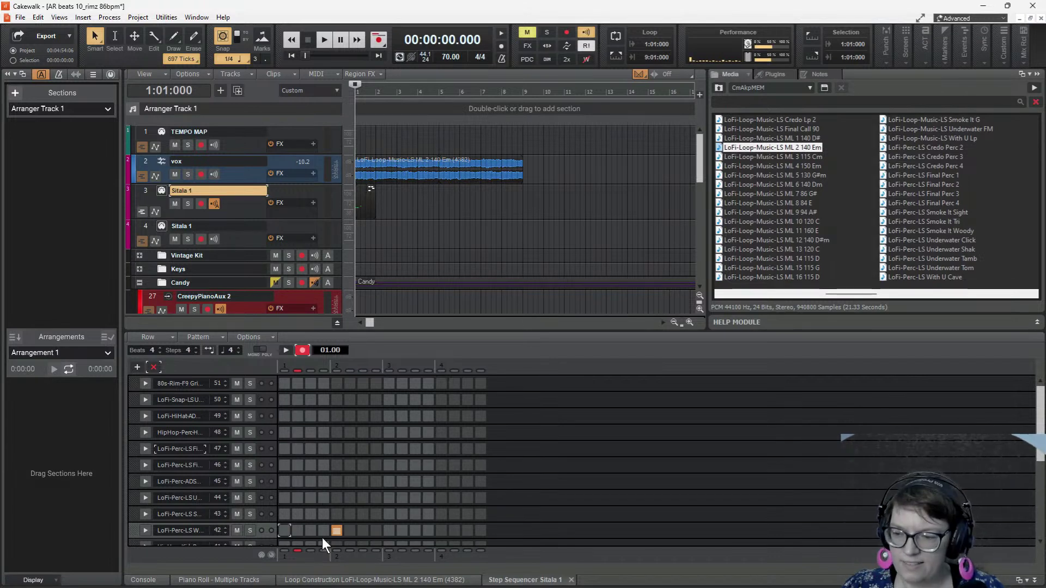
{"action": "scroll", "coordinate": [391, 468], "scroll_direction": "down", "scroll_amount": 5}
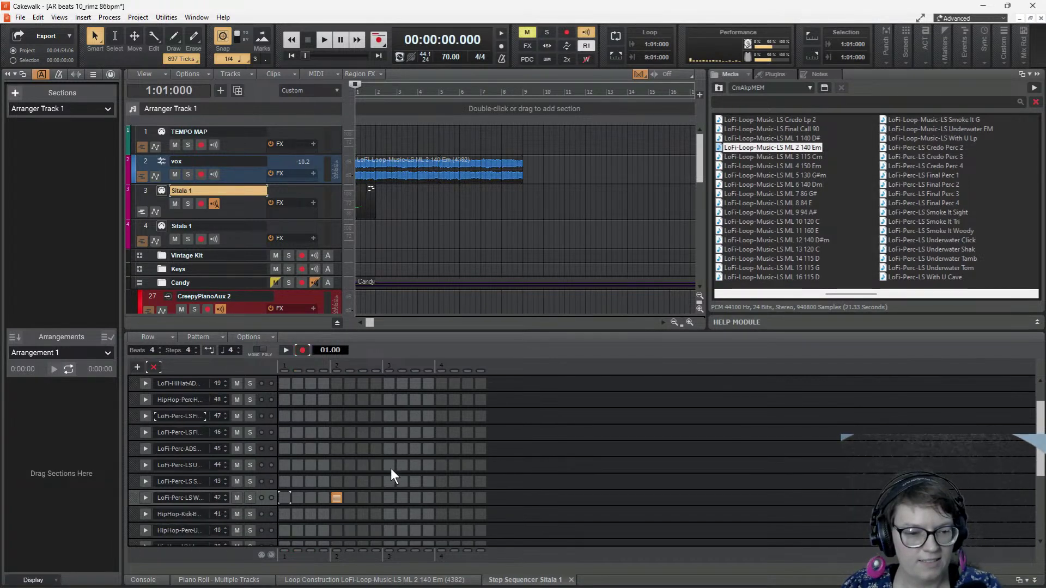
{"action": "key", "text": "space"}
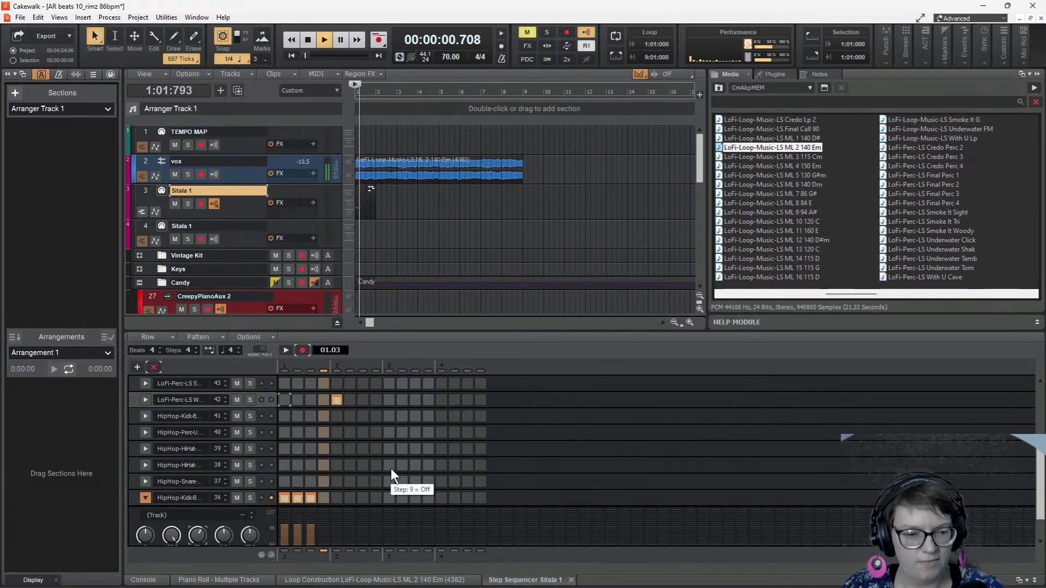
- Add a note 42 percussion hit on step 13, play it briefly, and extend the Sitala 1 pattern clip to the start of measure 4
{"action": "key", "text": "space"}
{"action": "left_click", "coordinate": [441, 400]}
{"action": "key", "text": "space"}
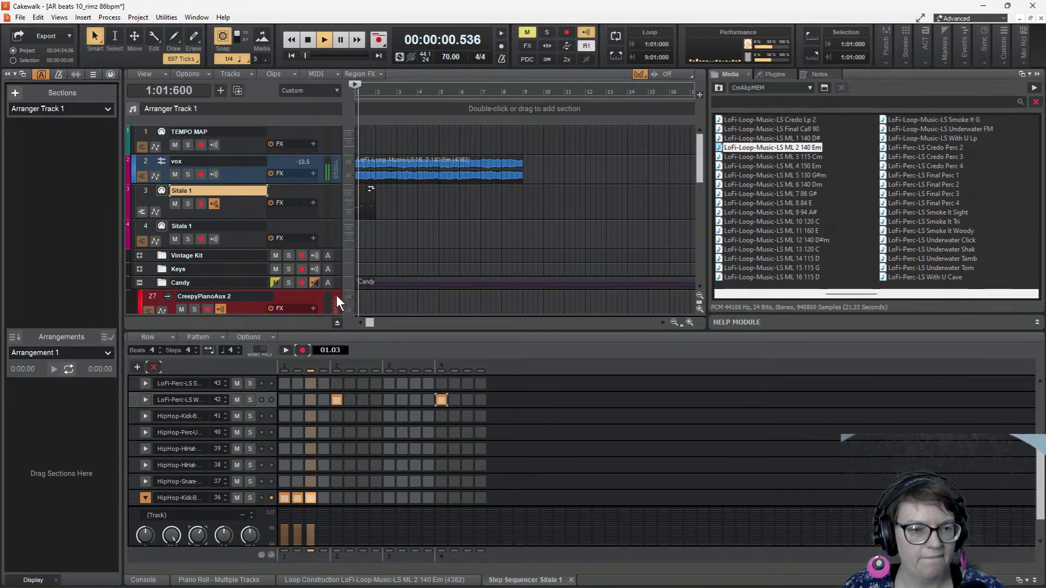
{"action": "key", "text": "space"}
{"action": "left_click_drag", "start_coordinate": [375, 203], "coordinate": [419, 205]}
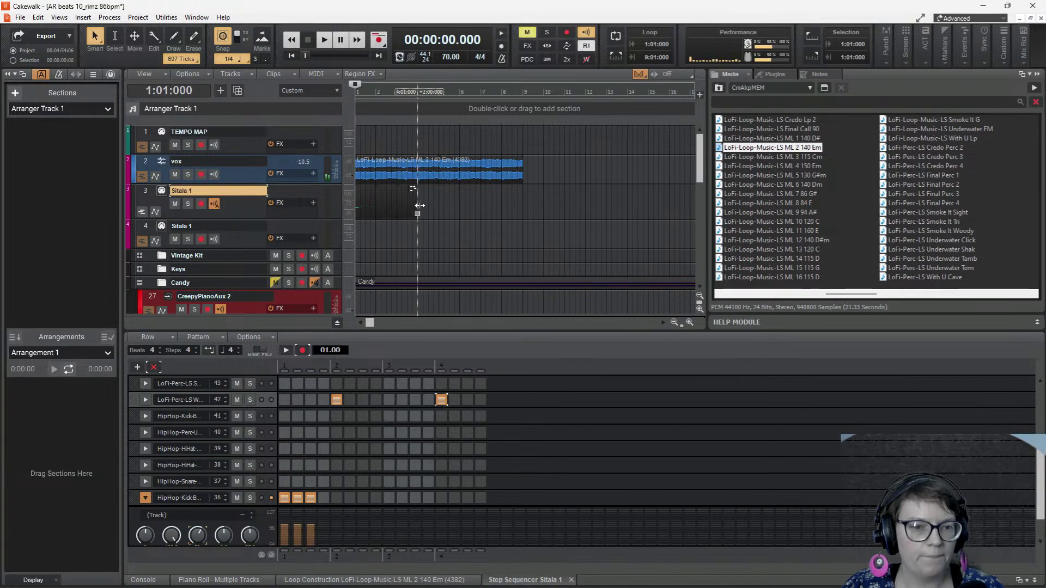
- Adjust the note 36 kick row's swing to 62, auditioning the pattern with the loop between changes
{"action": "key", "text": "space"}
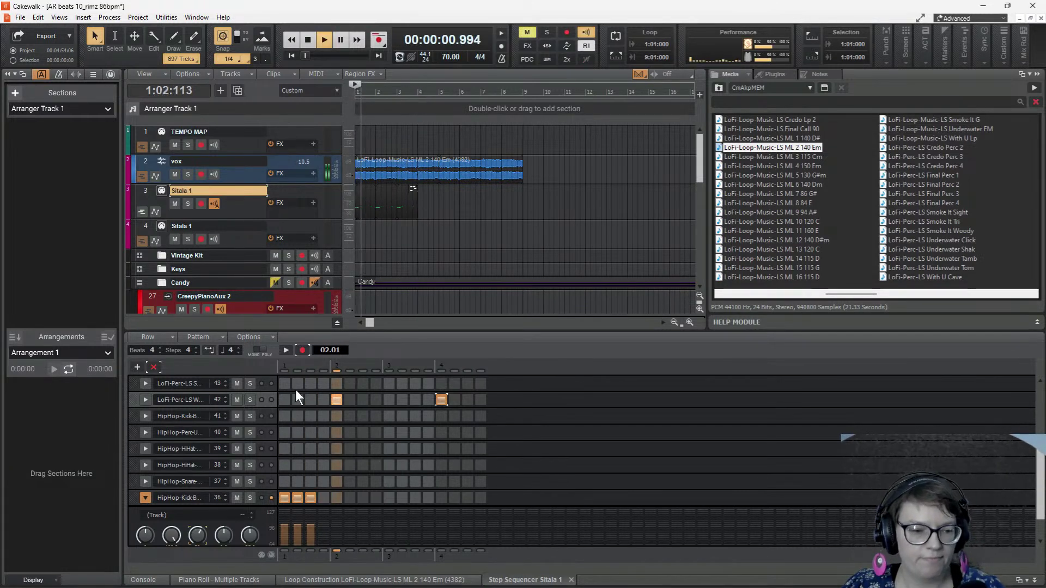
{"action": "scroll", "coordinate": [182, 531], "scroll_direction": "down", "scroll_amount": 1}
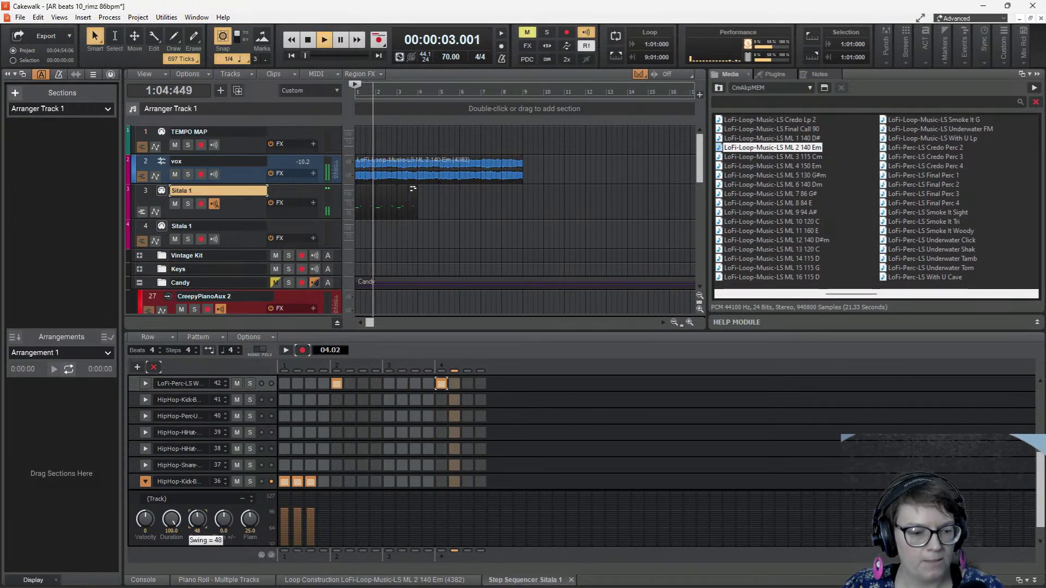
{"action": "scroll", "coordinate": [199, 520], "scroll_direction": "up", "scroll_amount": 1}
{"action": "key", "text": "space"}
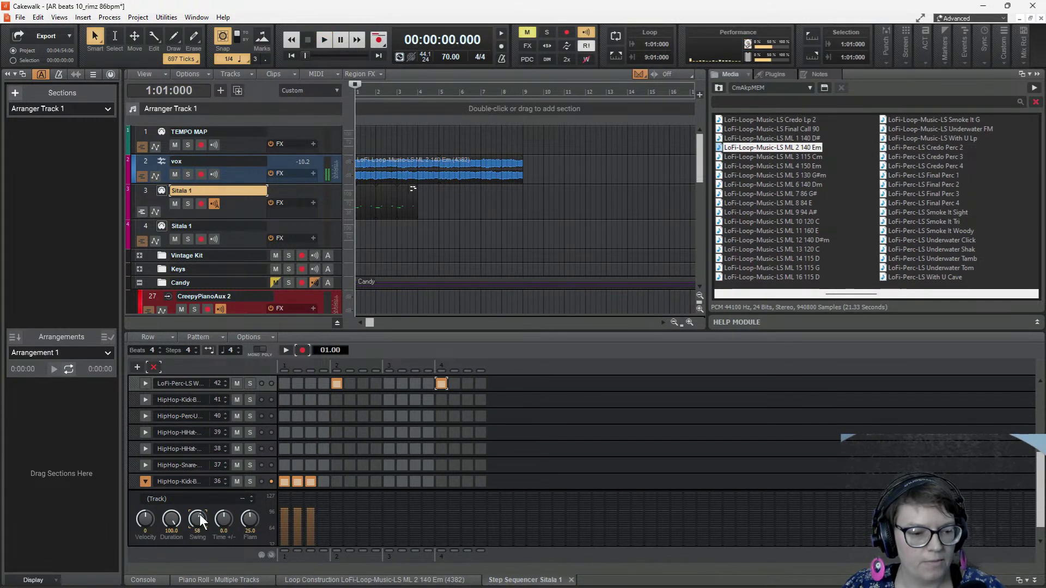
{"action": "key", "text": "space"}
{"action": "key", "text": "space"}
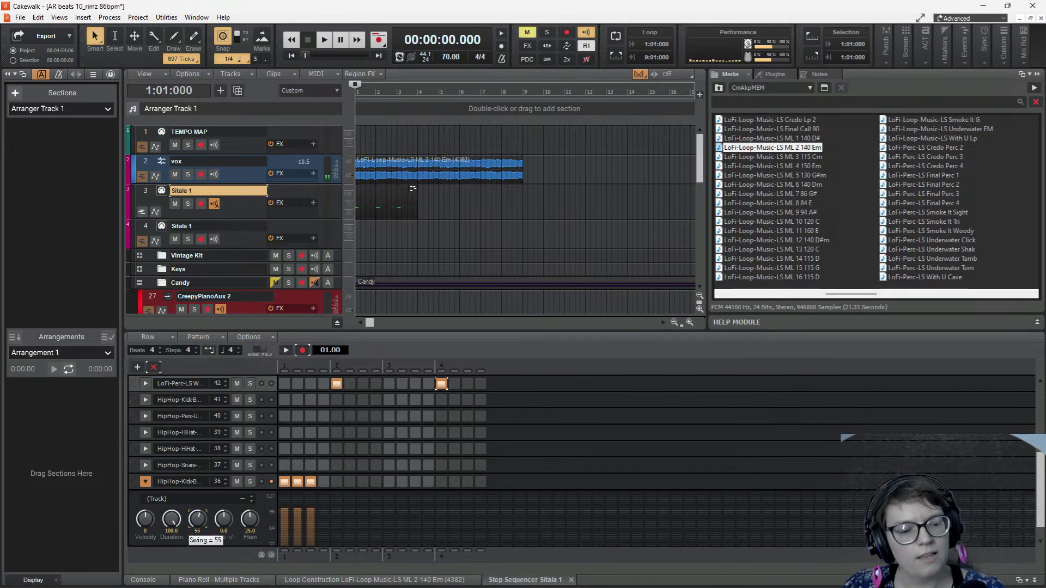
{"action": "key", "text": "space"}
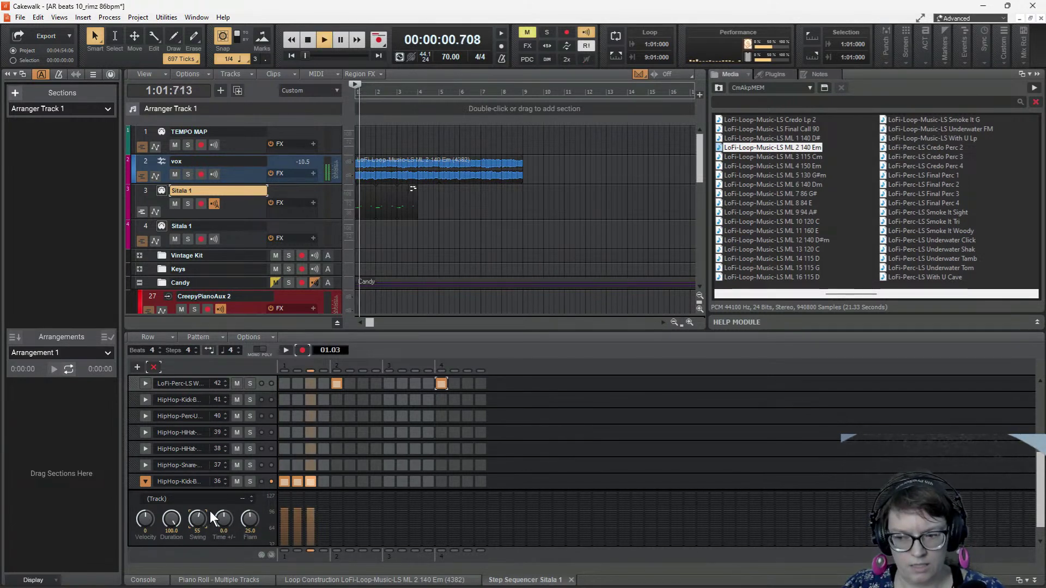
{"action": "key", "text": "space"}
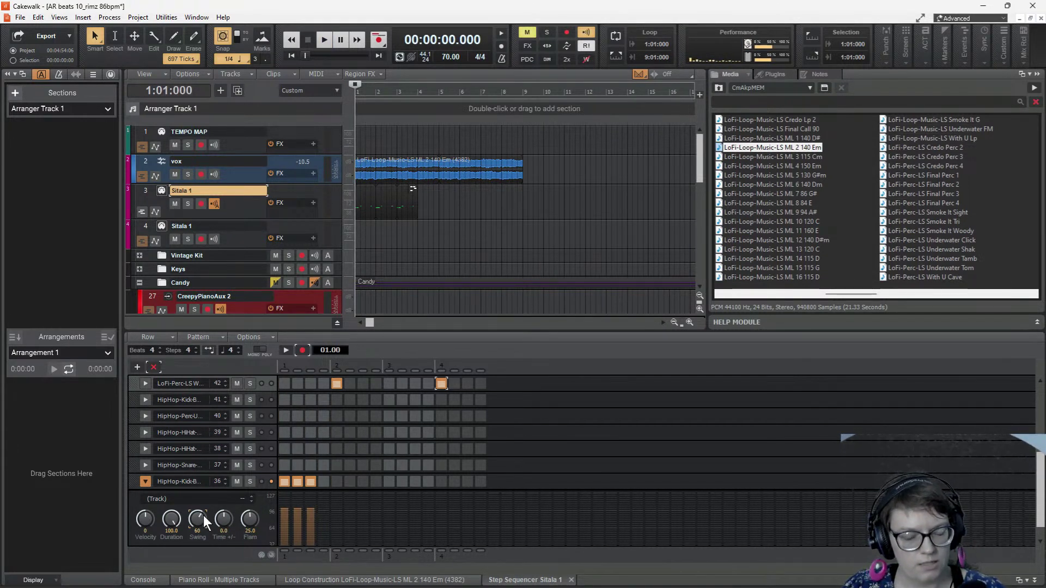
{"action": "key", "text": "space"}
{"action": "key", "text": "space"}
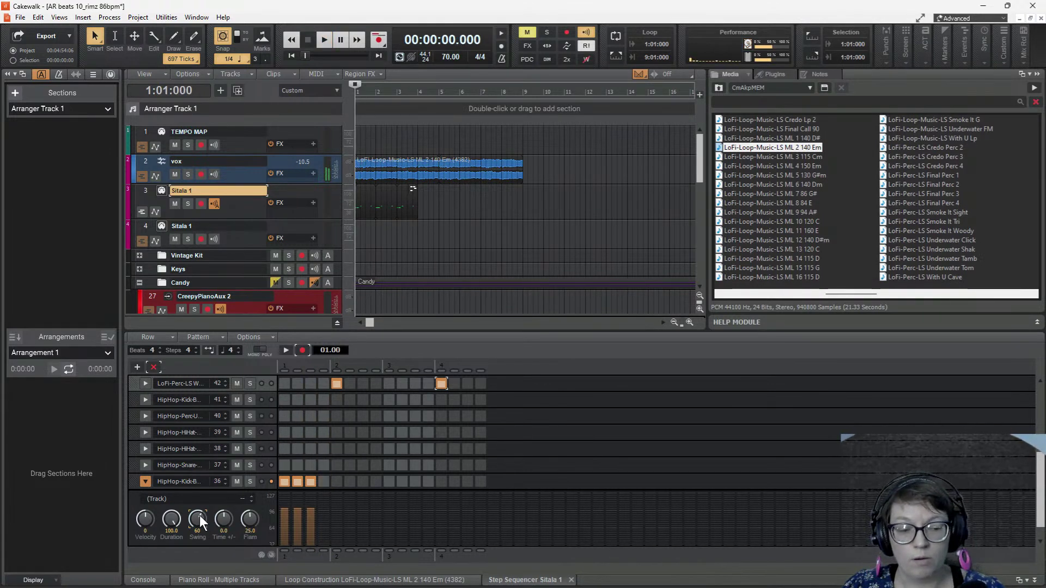
{"action": "key", "text": "space"}
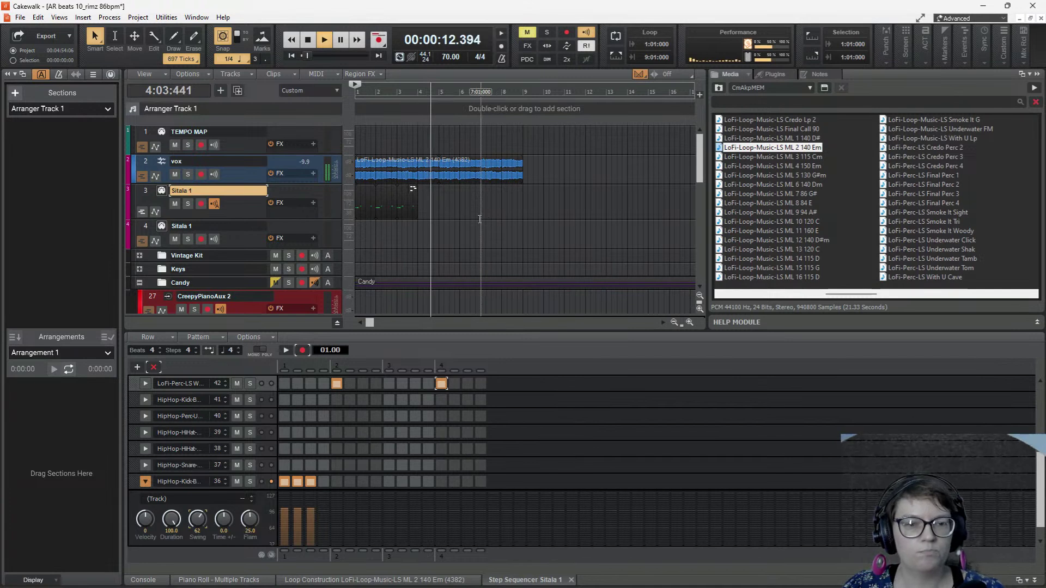
{"action": "key", "text": "space"}
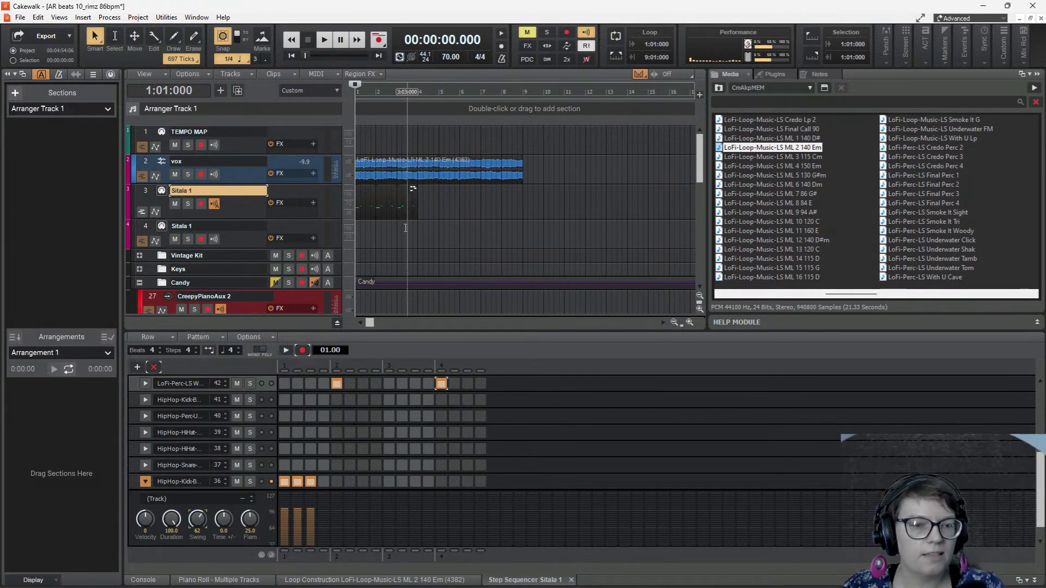
- Copy the three-measure Sitala 1 pattern clip to measure 5 and play the arrangement from the start
{"action": "left_click", "coordinate": [400, 197]}
{"action": "scroll", "coordinate": [397, 187], "scroll_direction": "down", "scroll_amount": 1}
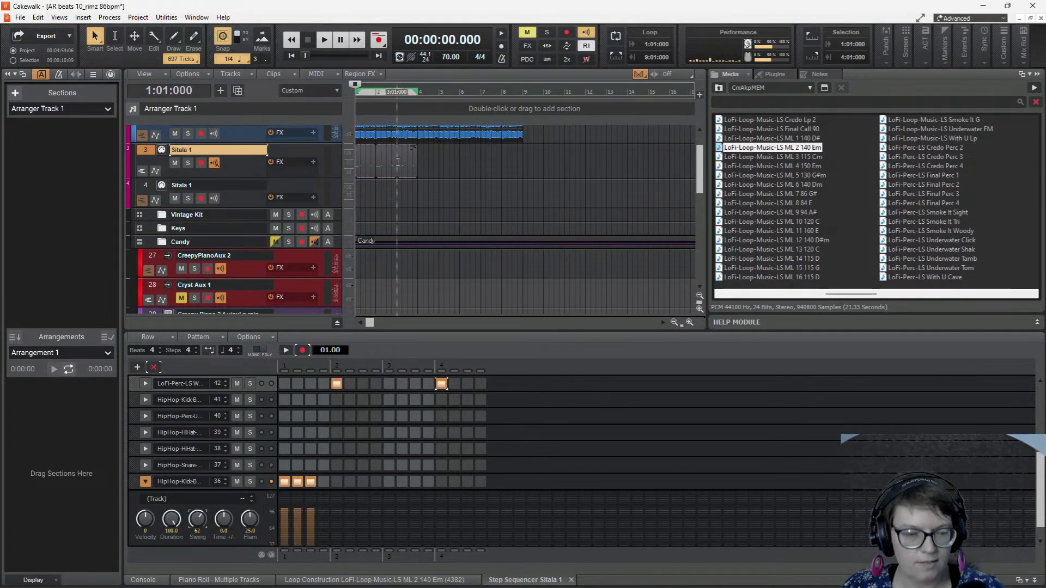
{"action": "left_click_drag", "start_coordinate": [381, 144], "coordinate": [463, 151]}
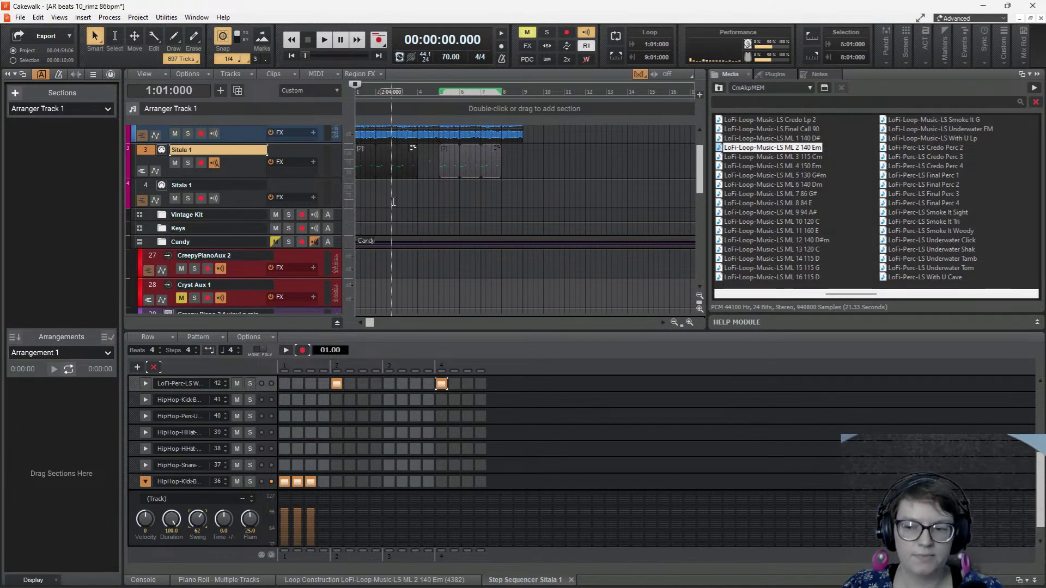
{"action": "key", "text": "space"}
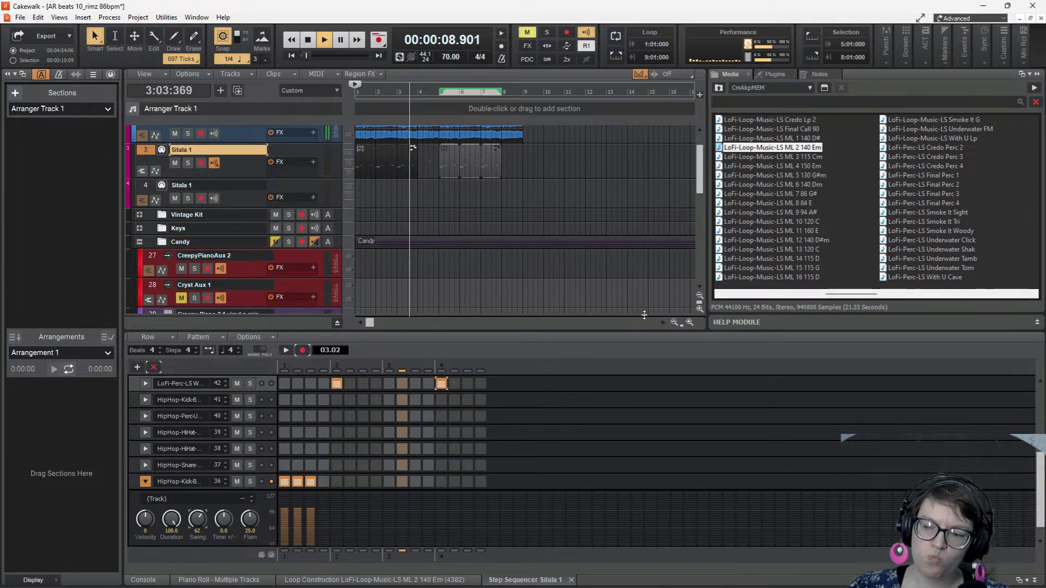
{"action": "key", "text": "space"}
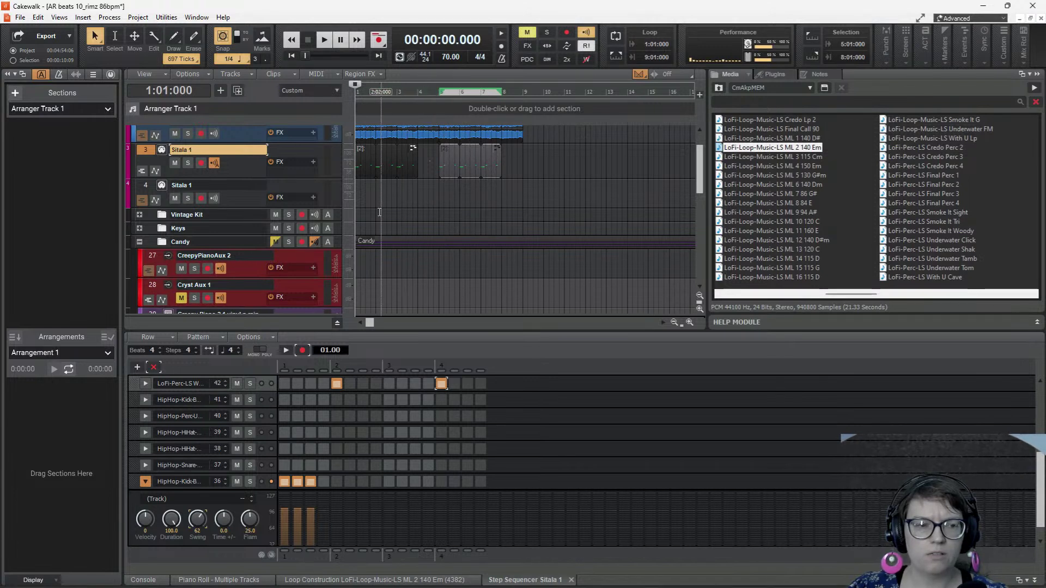
{"action": "key", "text": "space"}
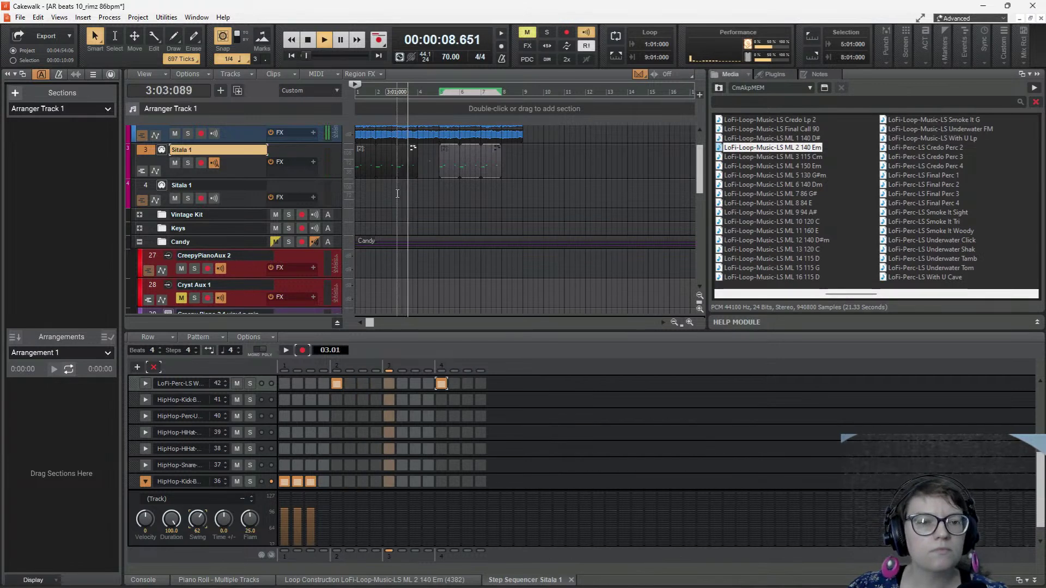
{"action": "key", "text": "space"}
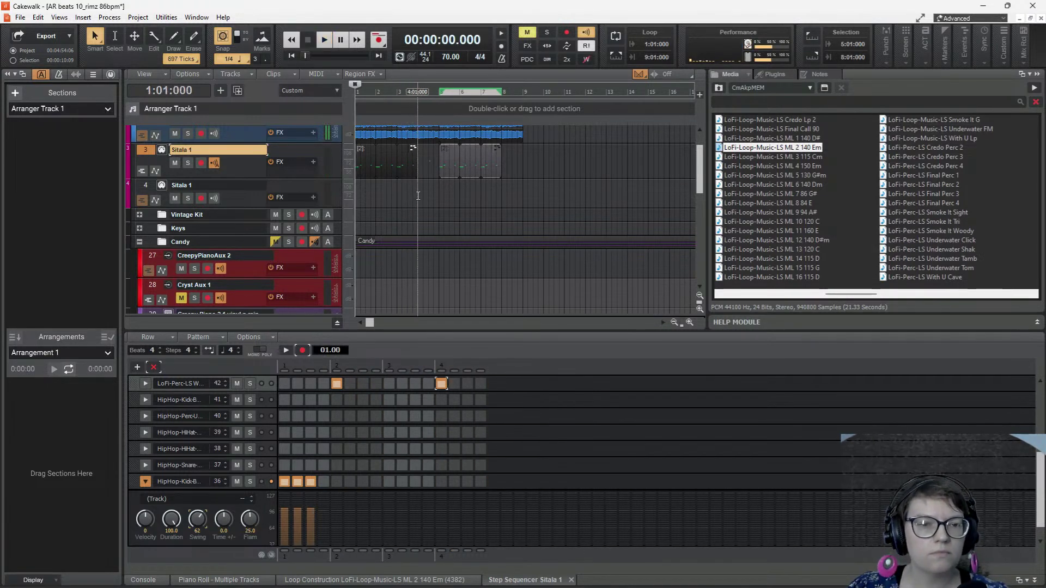
- Create a new Sitala 1 pattern at measure 4 with note 36 kicks on steps 1, 4, 5, 9 and 13, and audition it
{"action": "left_click", "coordinate": [417, 195]}
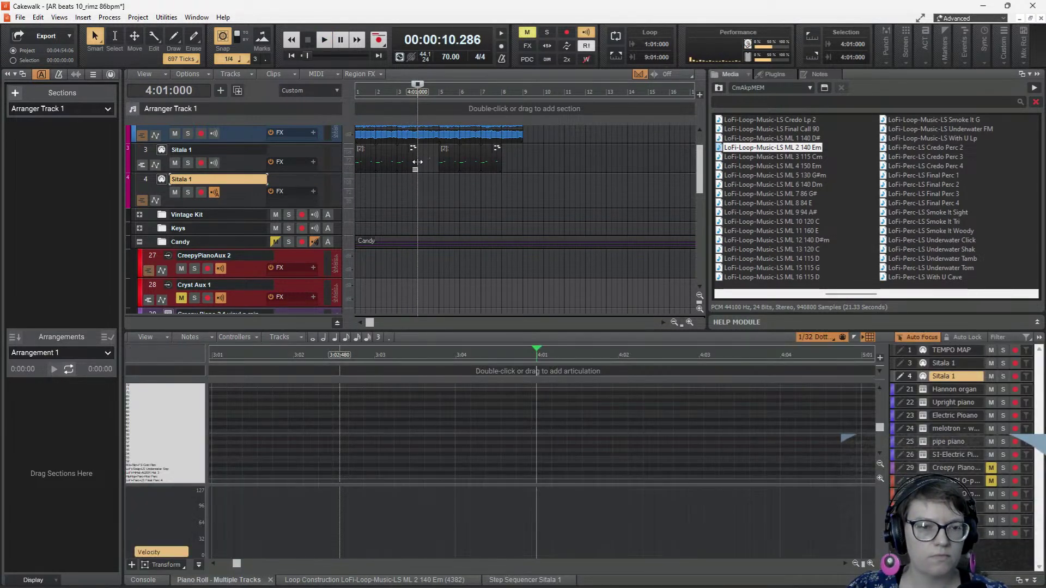
{"action": "left_click", "coordinate": [419, 163]}
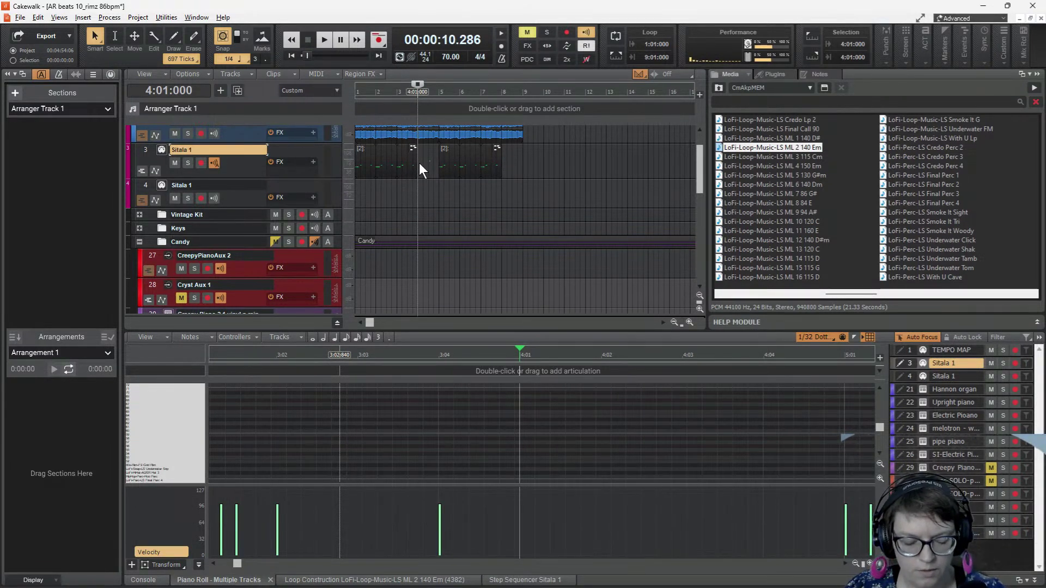
{"action": "double_click", "coordinate": [419, 162]}
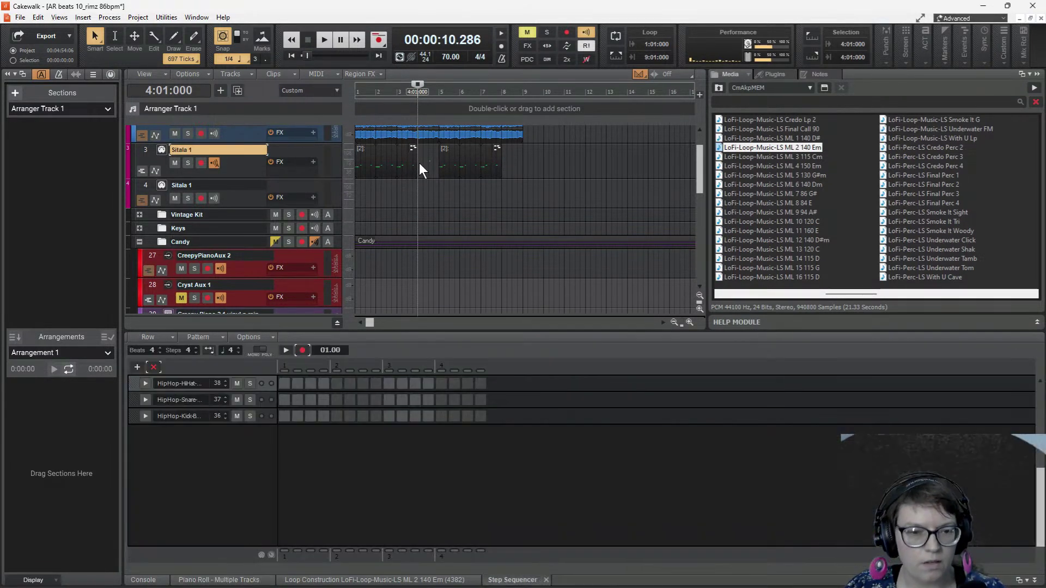
{"action": "left_click", "coordinate": [284, 416]}
{"action": "left_click", "coordinate": [325, 416]}
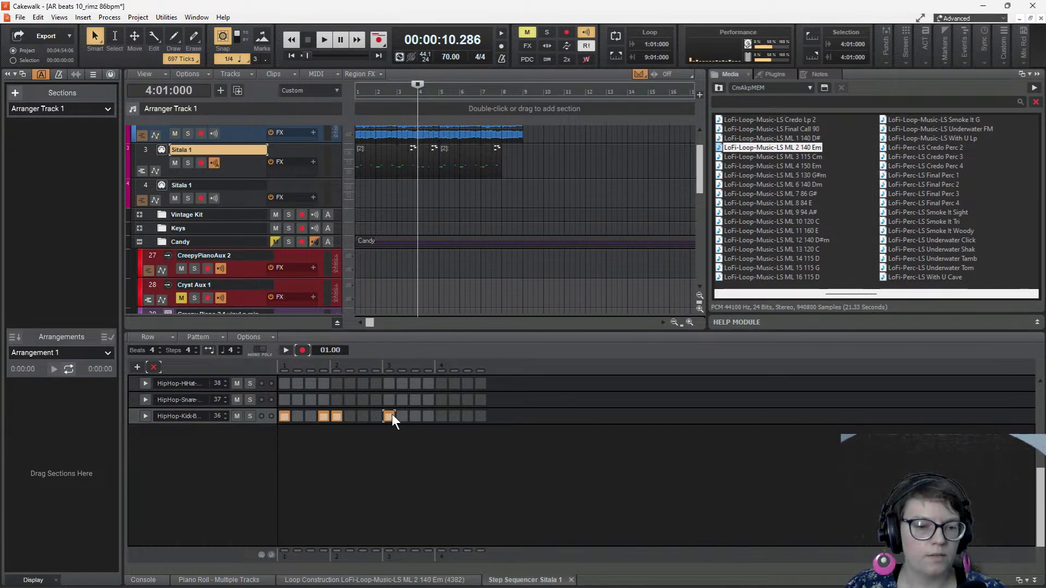
{"action": "left_click", "coordinate": [440, 415]}
{"action": "key", "text": "space"}
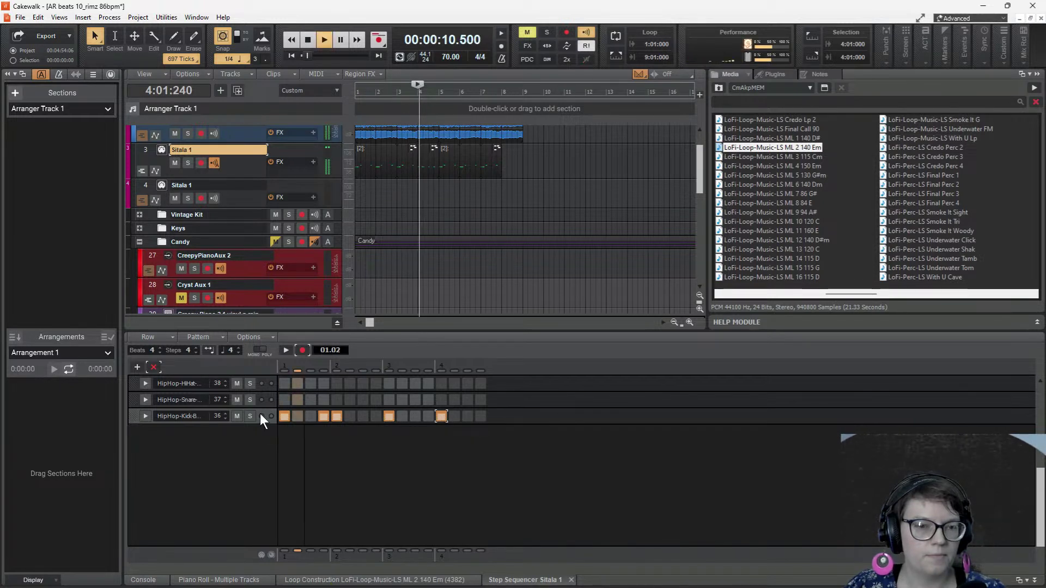
{"action": "key", "text": "space"}
- Set the new pattern's kick row swing to 61, add a kick on step 7 and clear the one on step 13
{"action": "left_click", "coordinate": [145, 416]}
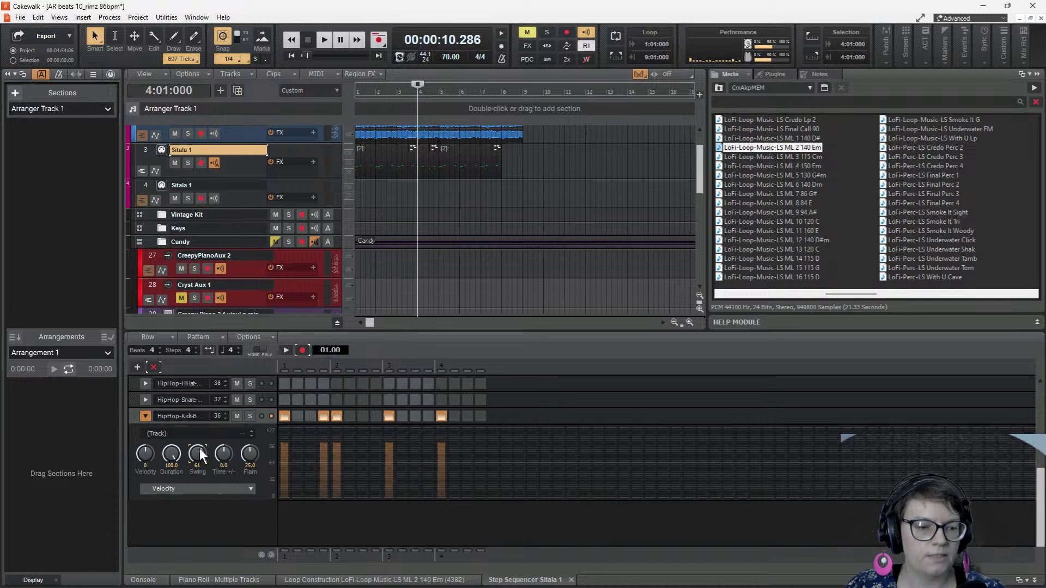
{"action": "key", "text": "space"}
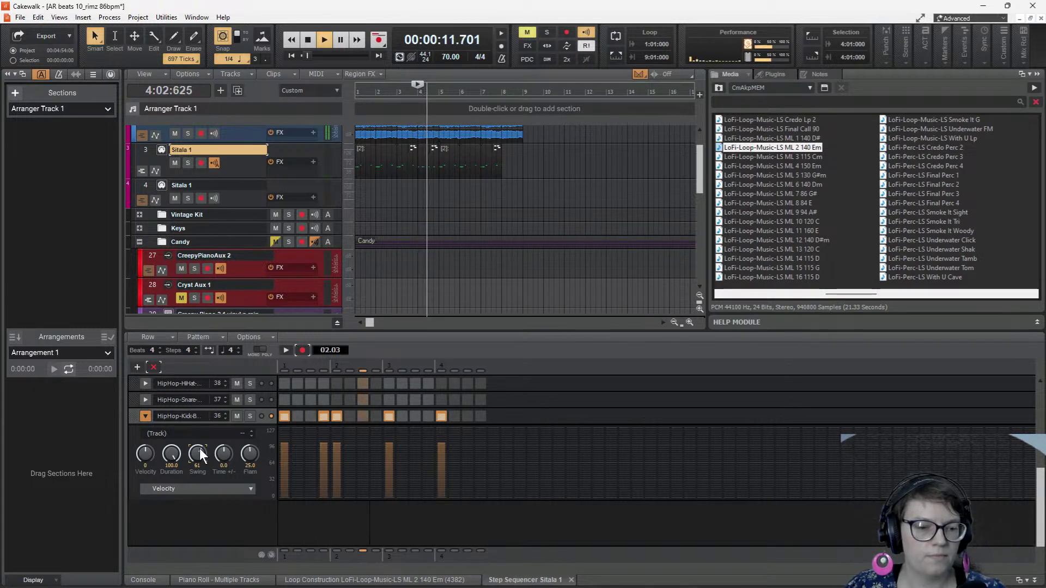
{"action": "key", "text": "space"}
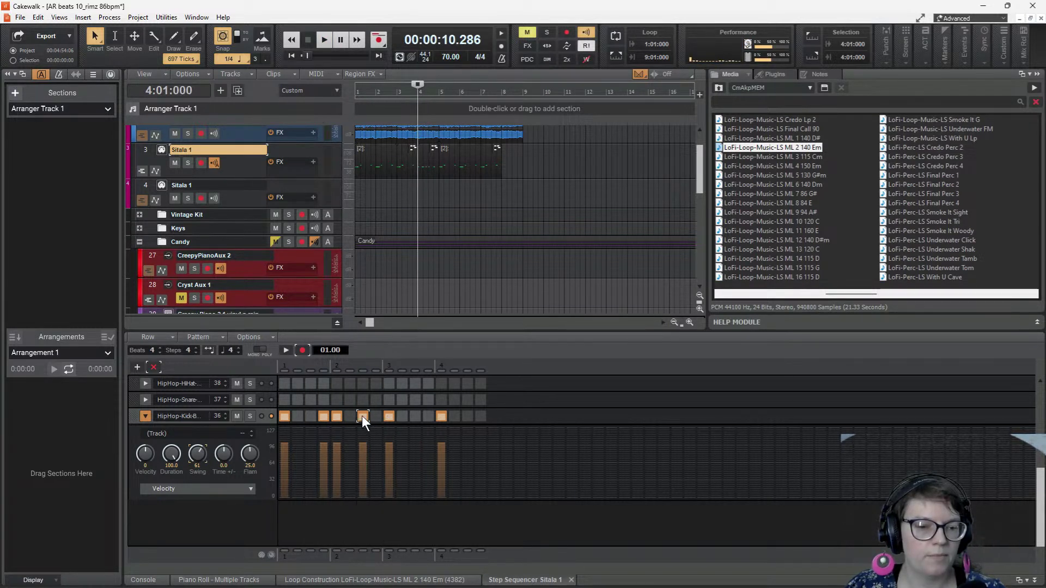
{"action": "key", "text": "space"}
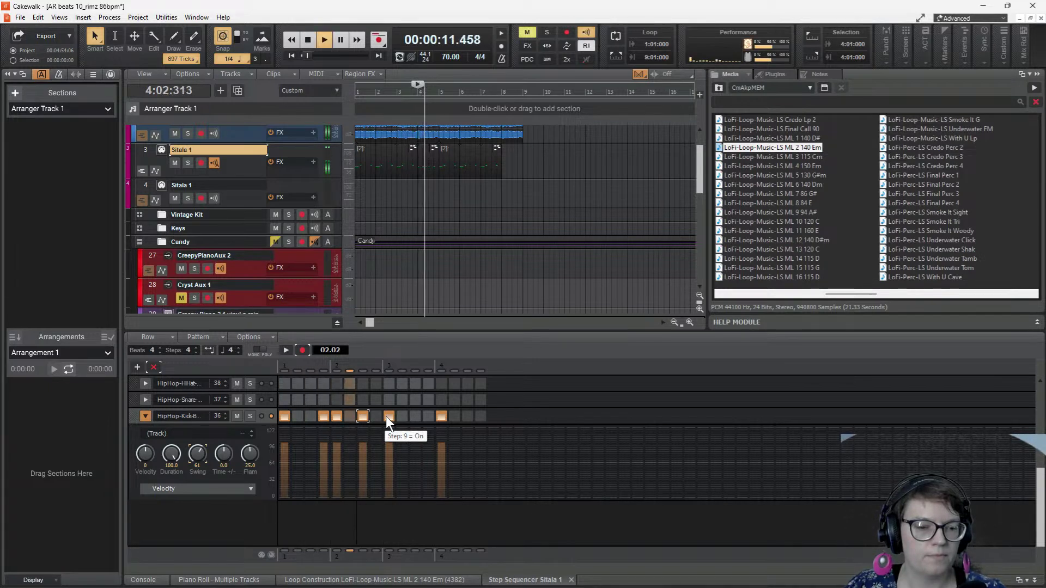
{"action": "key", "text": "space"}
{"action": "left_click", "coordinate": [442, 417]}
{"action": "scroll", "coordinate": [452, 401], "scroll_direction": "up", "scroll_amount": 2}
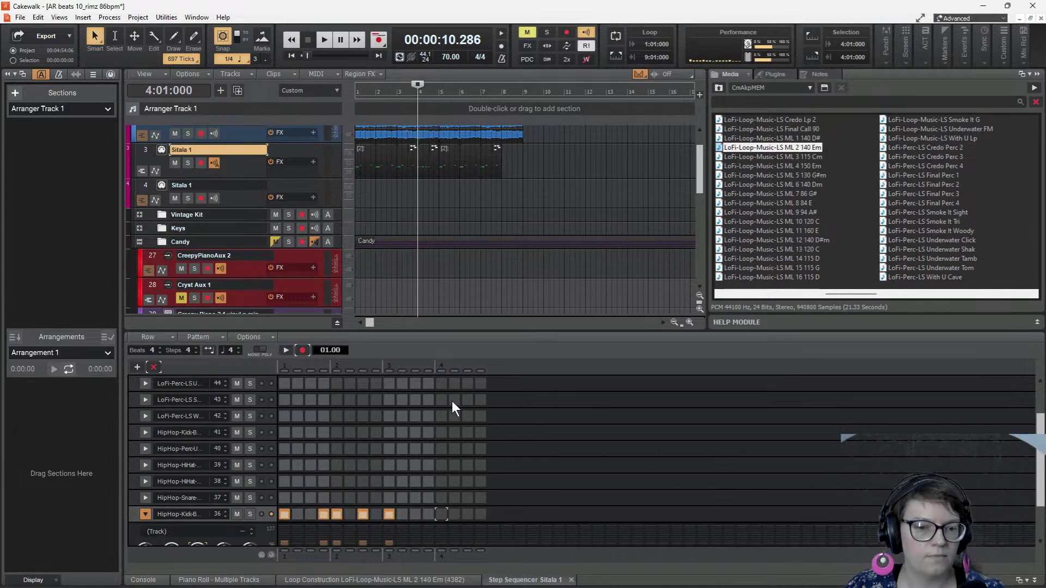
- Try percussion hits from the note 47, 46 and 45 rows on step 13 and clear them again
{"action": "scroll", "coordinate": [452, 401], "scroll_direction": "up", "scroll_amount": 3}
{"action": "left_click", "coordinate": [442, 383]}
{"action": "left_click", "coordinate": [441, 400]}
{"action": "left_click", "coordinate": [442, 416]}
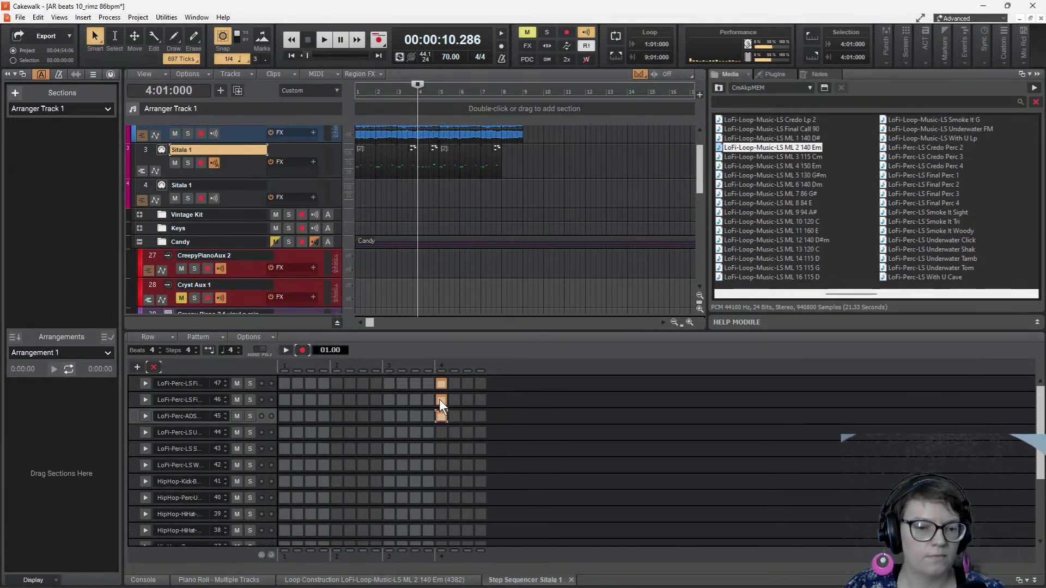
{"action": "left_click", "coordinate": [441, 384]}
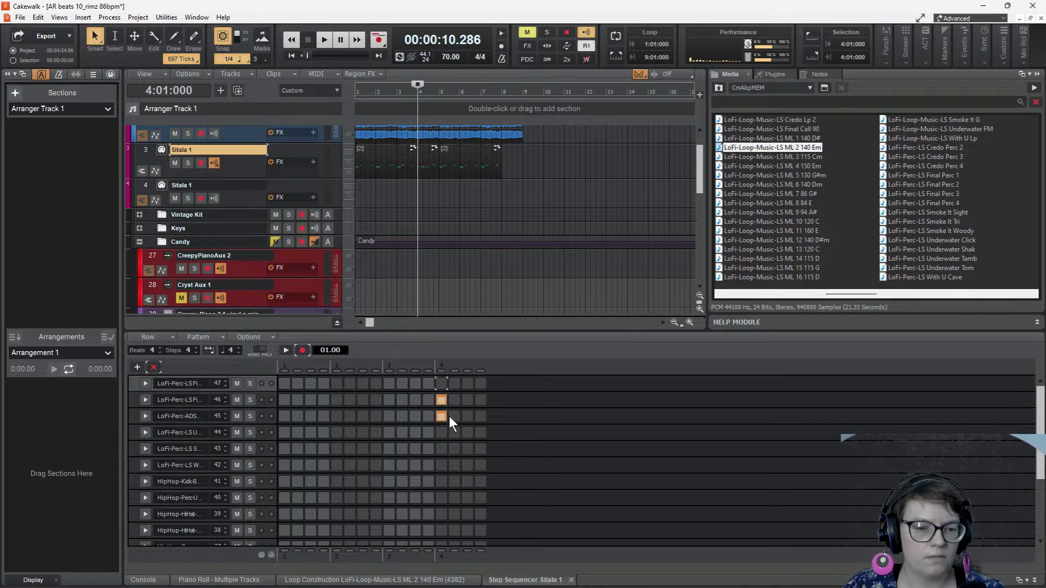
{"action": "left_click", "coordinate": [440, 400]}
{"action": "left_click", "coordinate": [439, 416]}
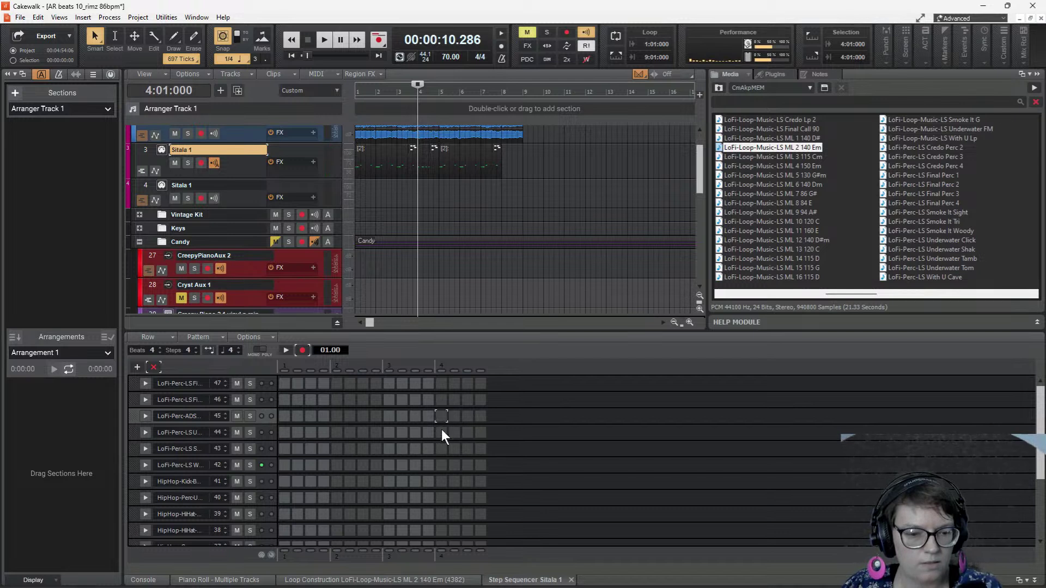
- Place a note 42 percussion hit on step 13 of the measure 4 pattern and play the arrangement from there
{"action": "left_click", "coordinate": [441, 466]}
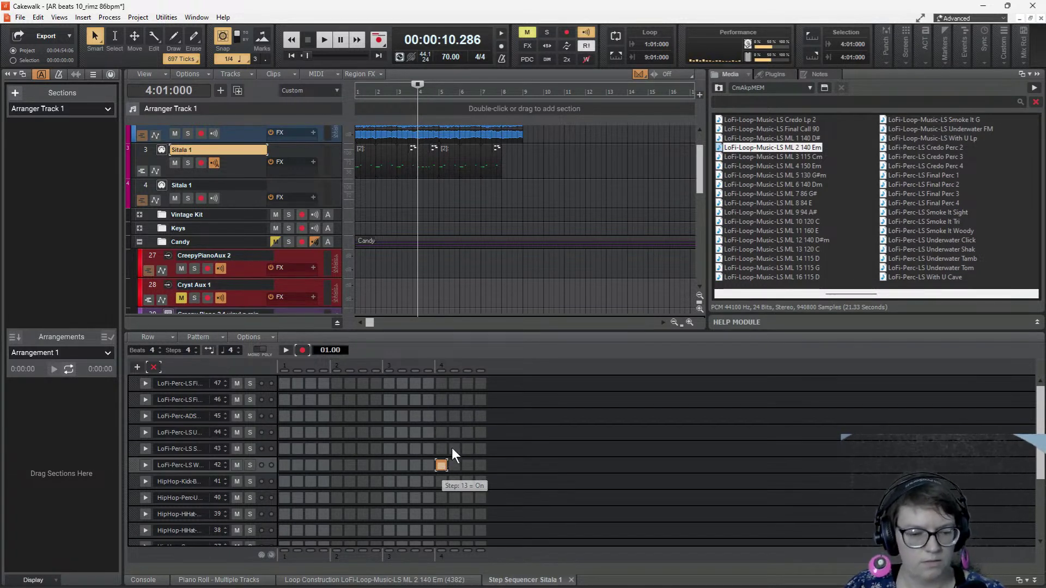
{"action": "key", "text": "space"}
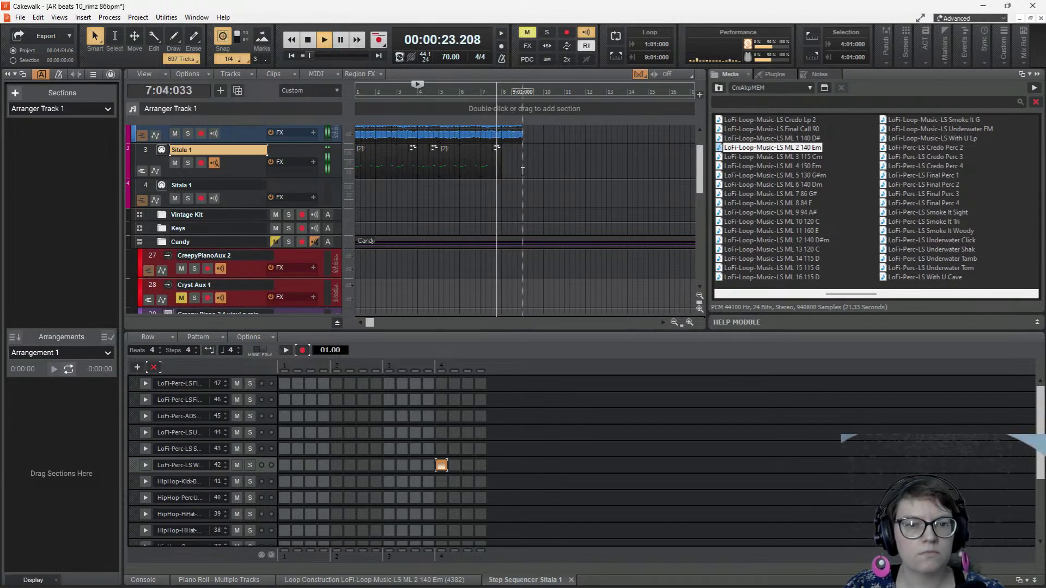
{"action": "key", "text": "space"}
- Copy the measure 4 pattern clip to measure 8, show the mixing console and play the arrangement from measure 4
{"action": "mouse_move", "coordinate": [444, 156]}
{"action": "left_mouse_down"}
{"action": "mouse_move", "coordinate": [423, 148]}
{"action": "mouse_move", "coordinate": [510, 163]}
{"action": "mouse_move", "coordinate": [459, 145]}
{"action": "mouse_move", "coordinate": [428, 154]}
{"action": "left_mouse_up"}
{"action": "key", "text": "alt+2"}
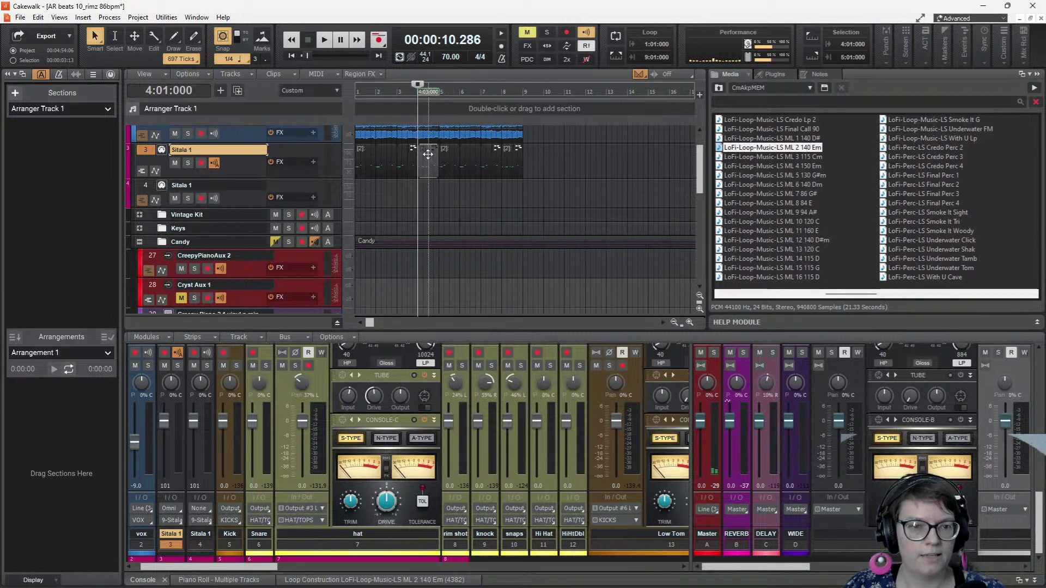
{"action": "key", "text": "space"}
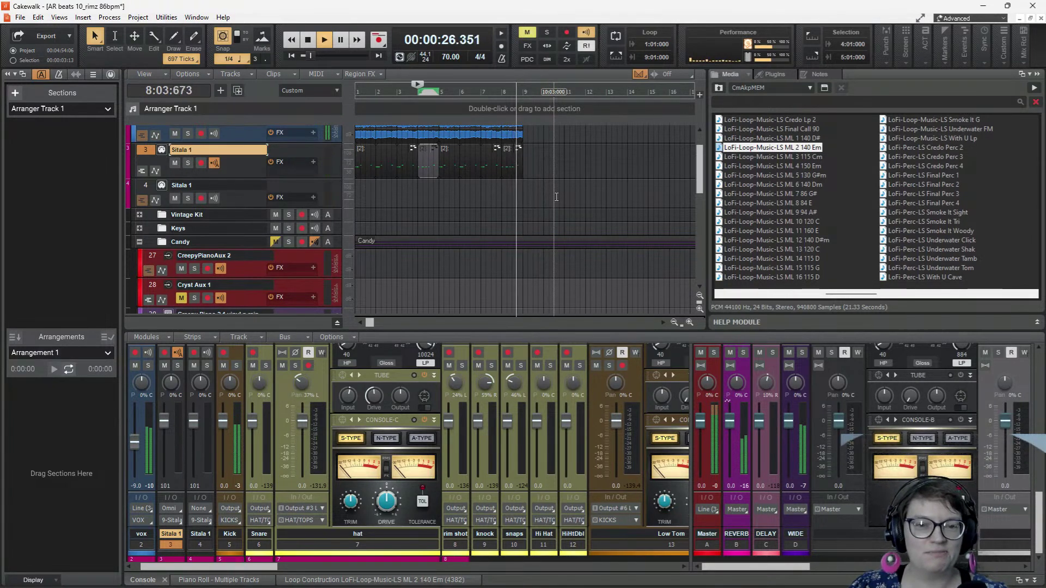
{"action": "key", "text": "space"}
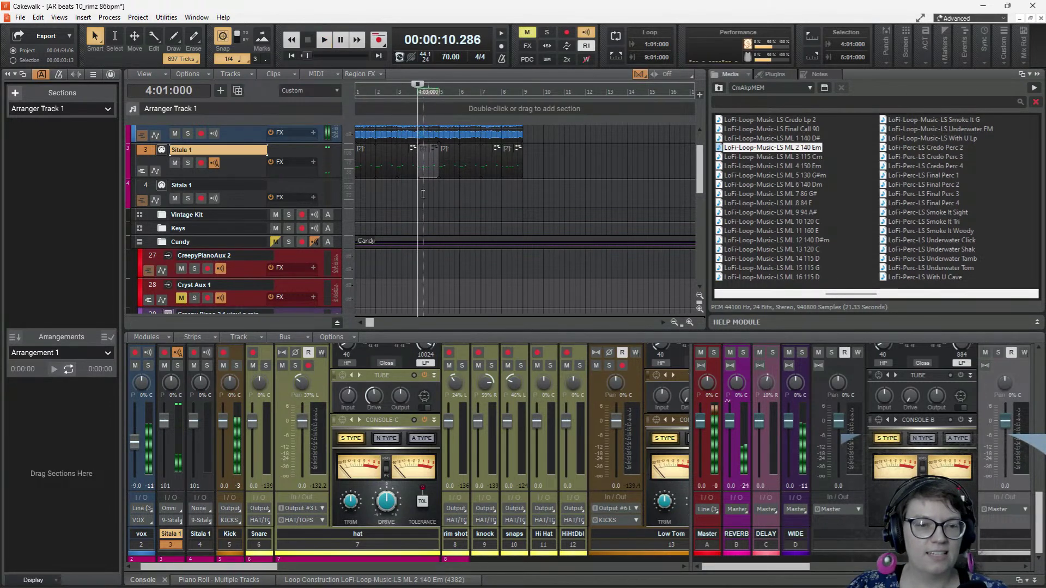
- Play the arrangement from the start through measure 4 and stop it
{"action": "left_click", "coordinate": [289, 52]}
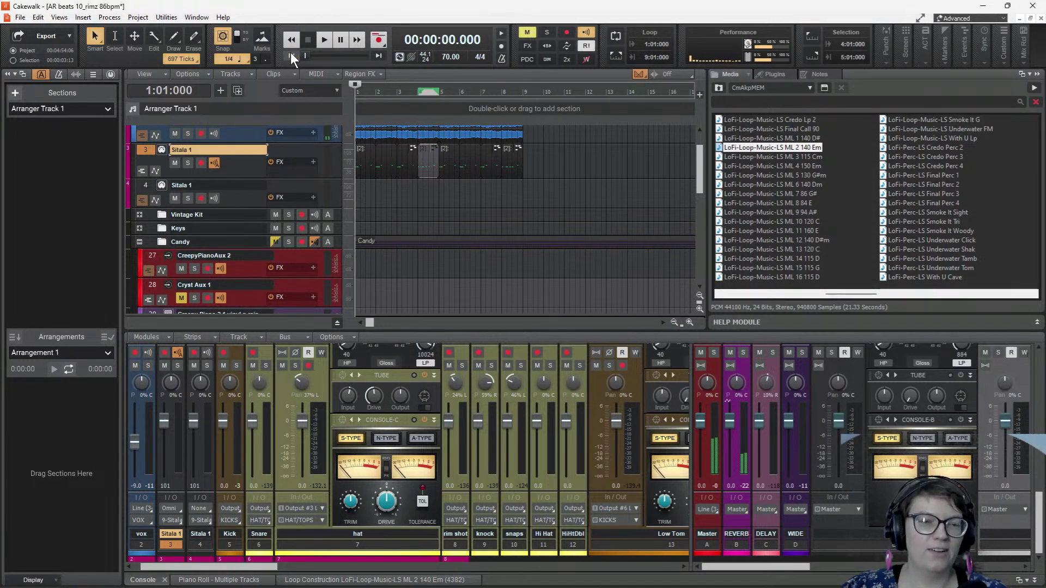
{"action": "key", "text": "space"}
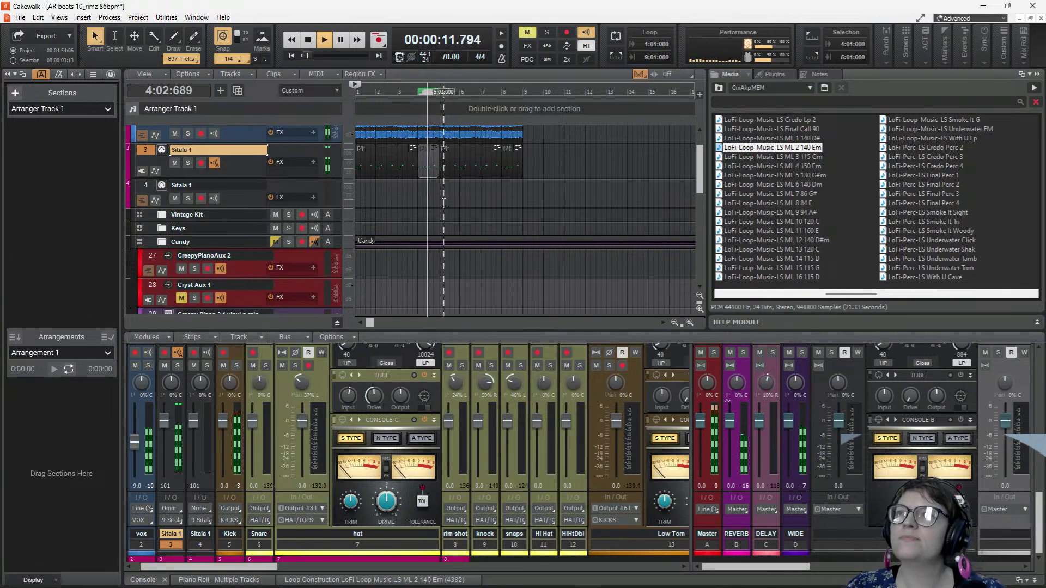
{"action": "key", "text": "space"}
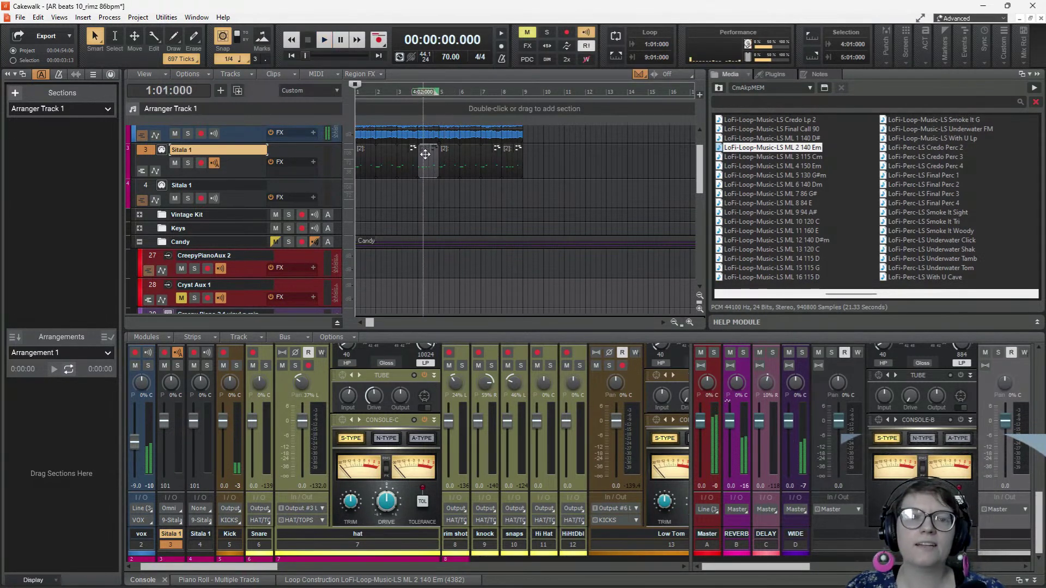
- Reopen the measure 4 pattern in the step sequencer and clear its kick on step 7
{"action": "double_click", "coordinate": [425, 156]}
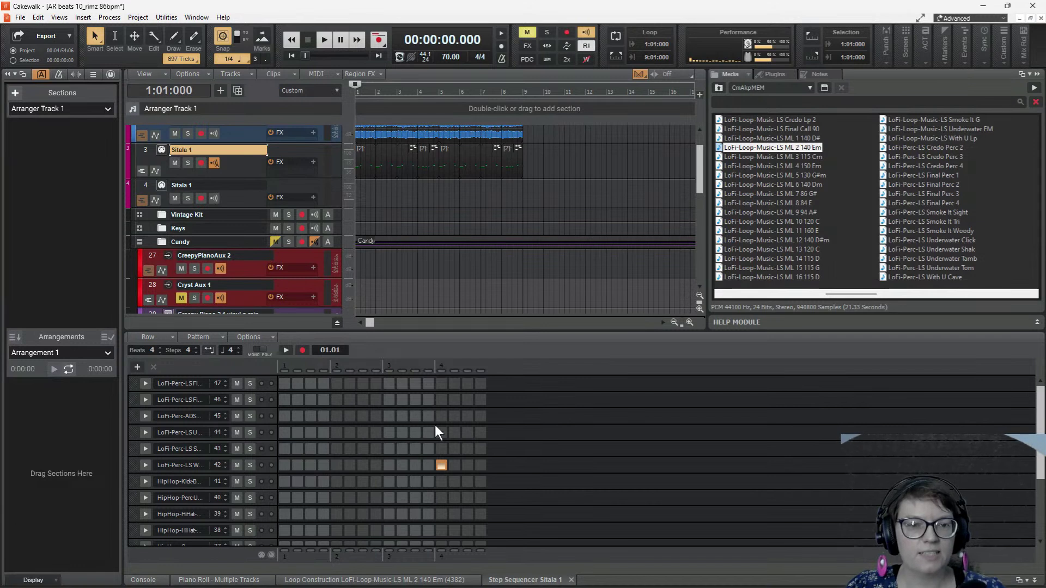
{"action": "left_click", "coordinate": [513, 161]}
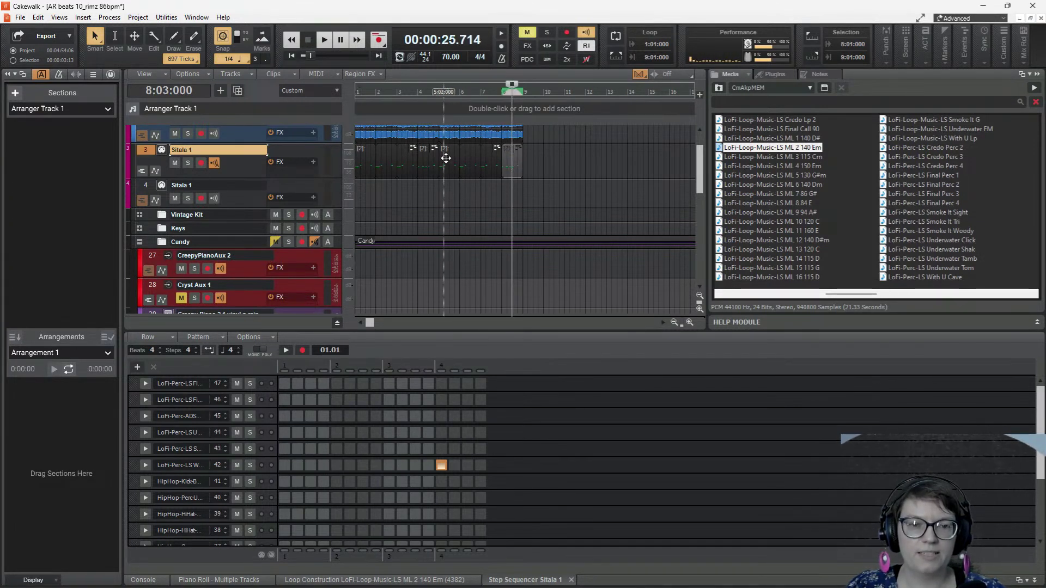
{"action": "left_click", "coordinate": [425, 155]}
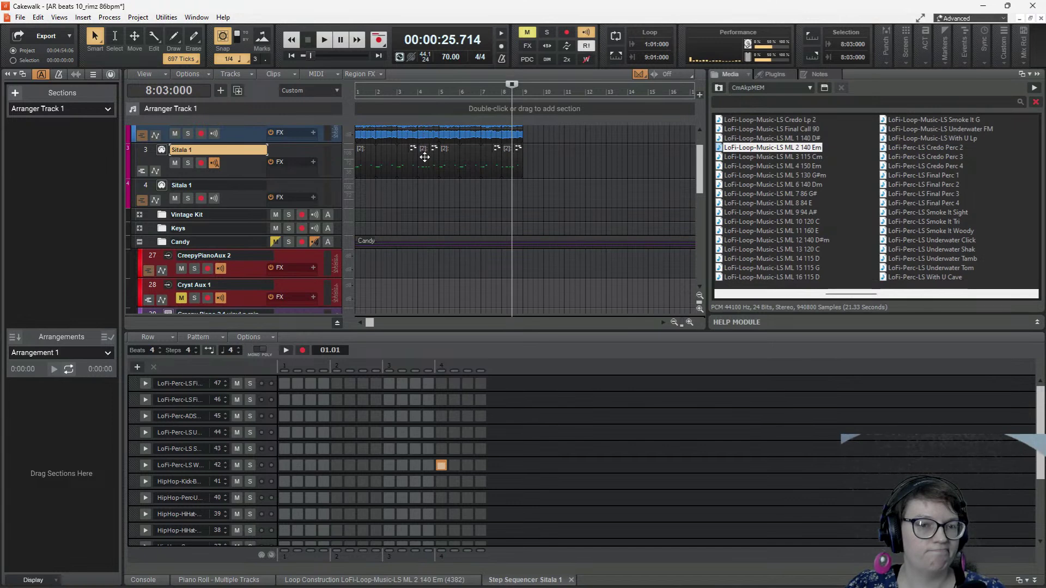
{"action": "scroll", "coordinate": [436, 433], "scroll_direction": "down", "scroll_amount": 3}
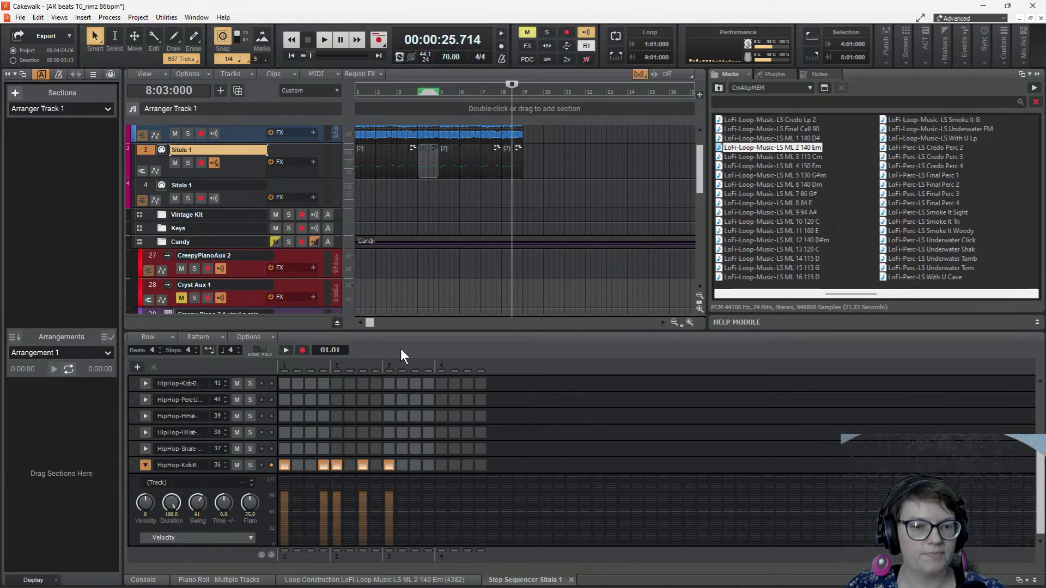
{"action": "left_click", "coordinate": [421, 197]}
{"action": "left_click", "coordinate": [421, 197]}
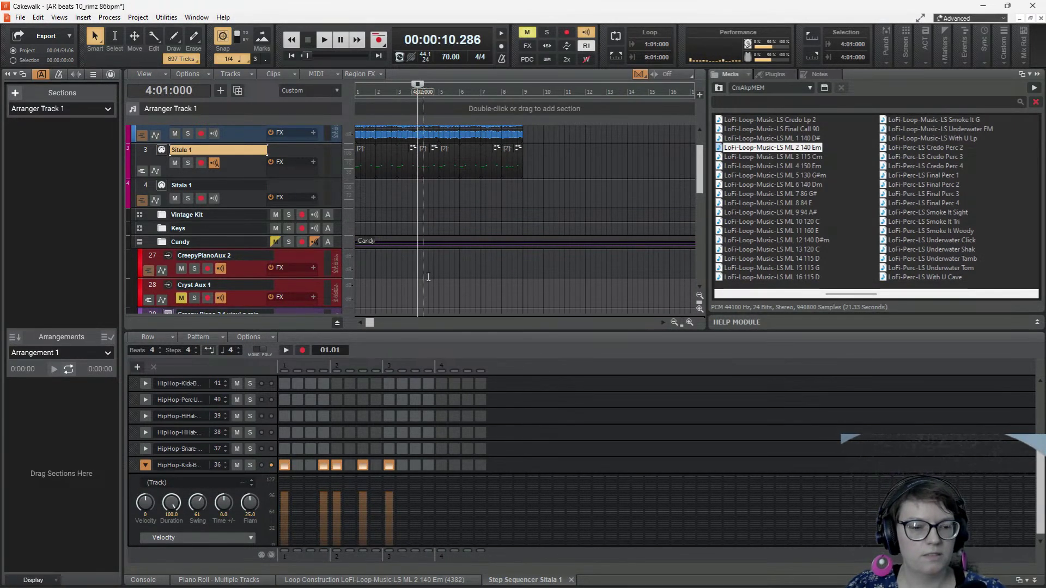
{"action": "key", "text": "space"}
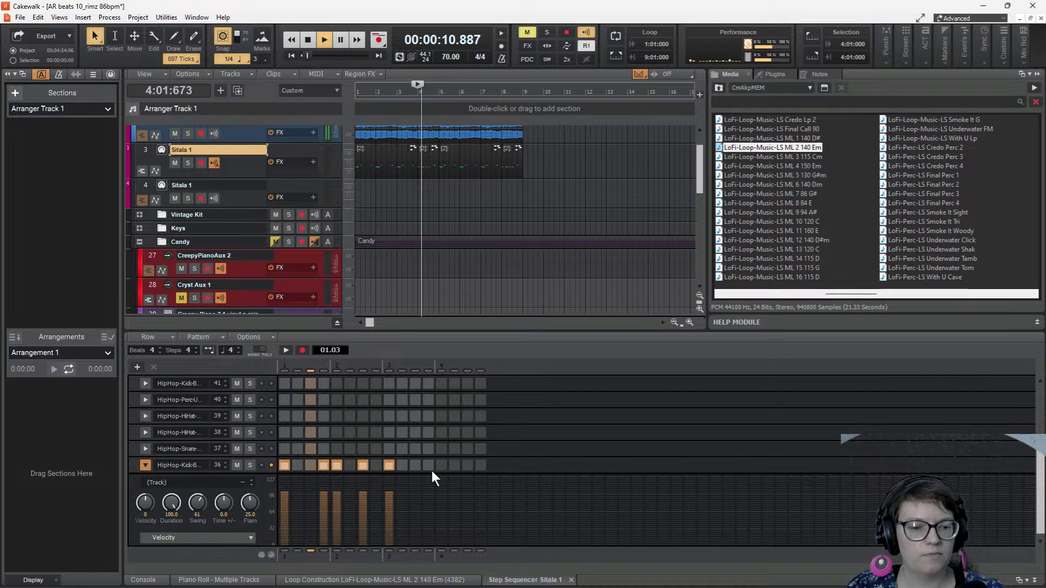
{"action": "key", "text": "space"}
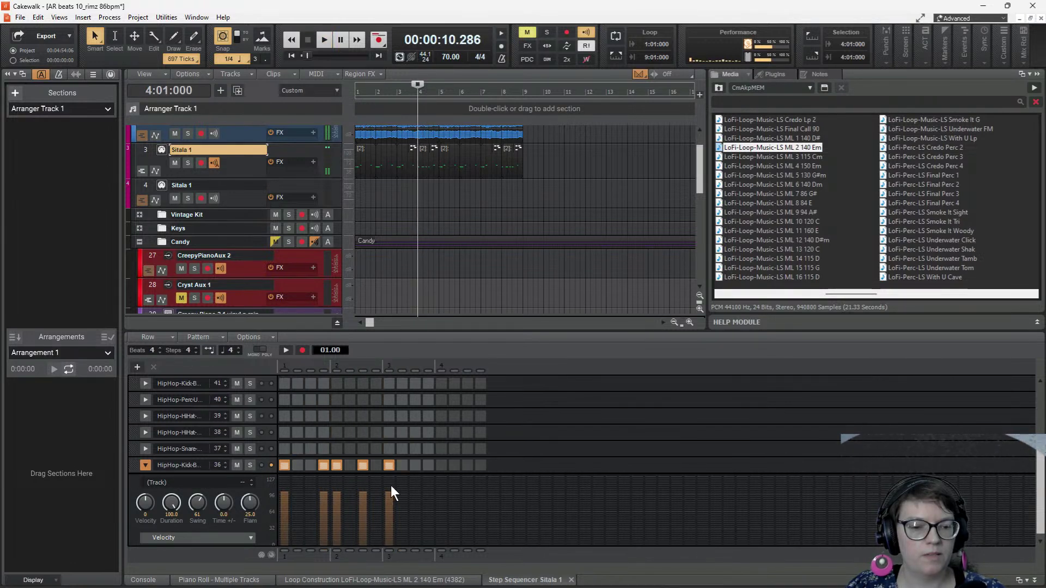
{"action": "left_click", "coordinate": [363, 467]}
- Listen to the revised kick pattern by playing from measure 4 and then from measure 8
{"action": "key", "text": "space"}
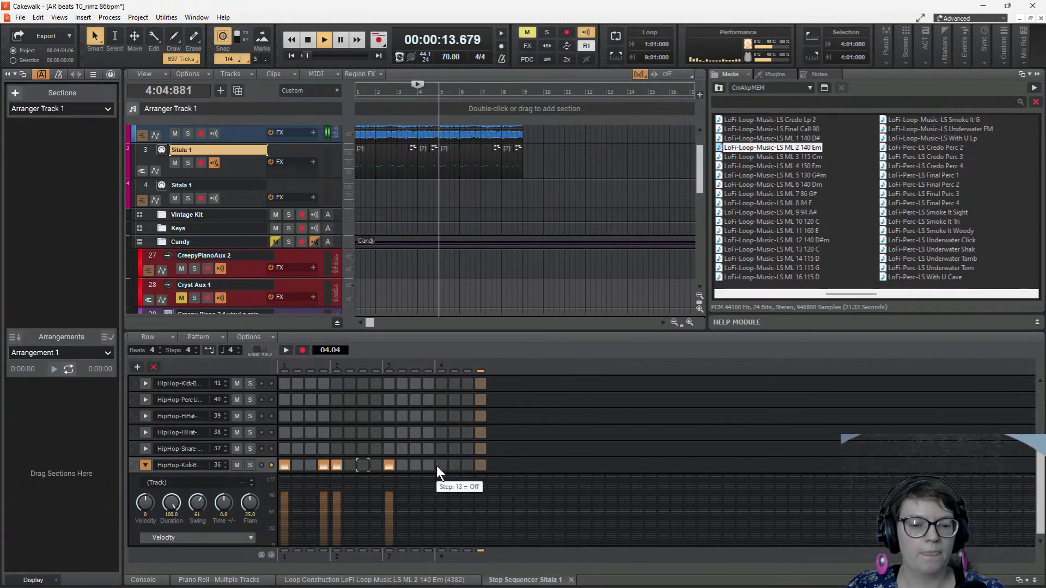
{"action": "key", "text": "space"}
{"action": "left_click", "coordinate": [502, 194]}
{"action": "key", "text": "space"}
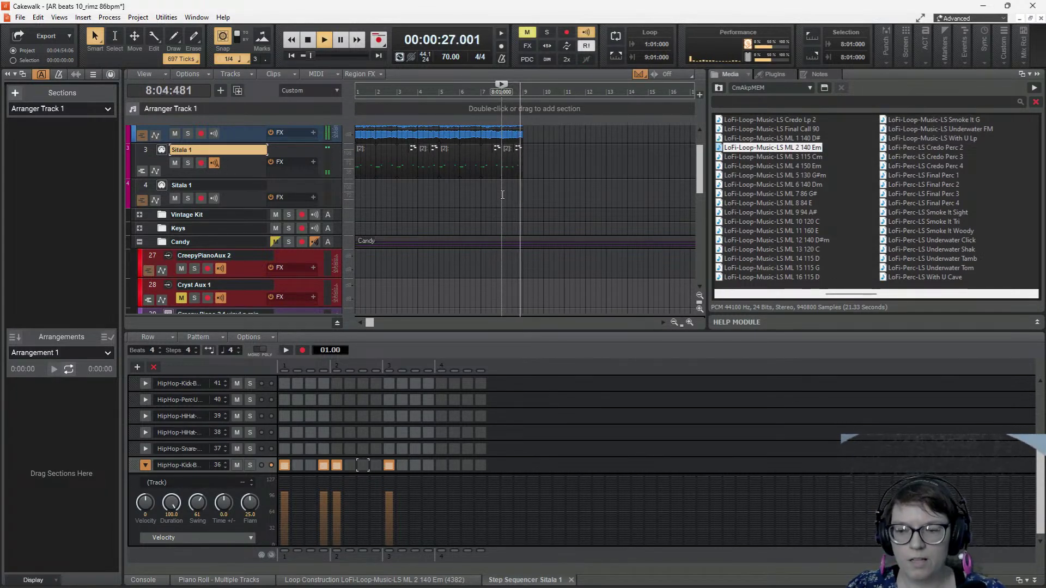
{"action": "key", "text": "space"}
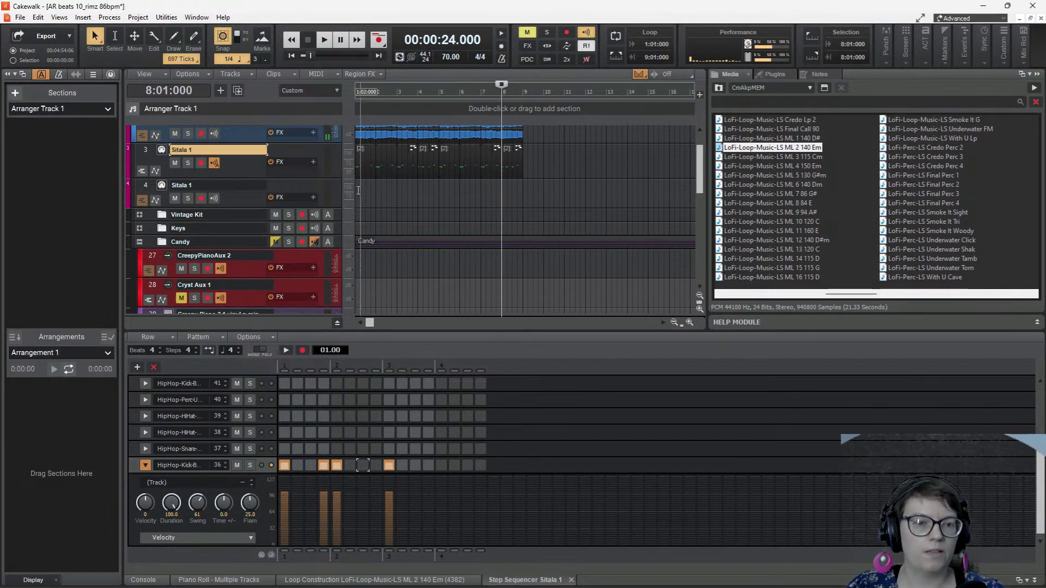
- Rewind to the beginning and listen through the beat, stopping playback at the end of the check
{"action": "key", "text": "w"}
{"action": "key", "text": "space"}
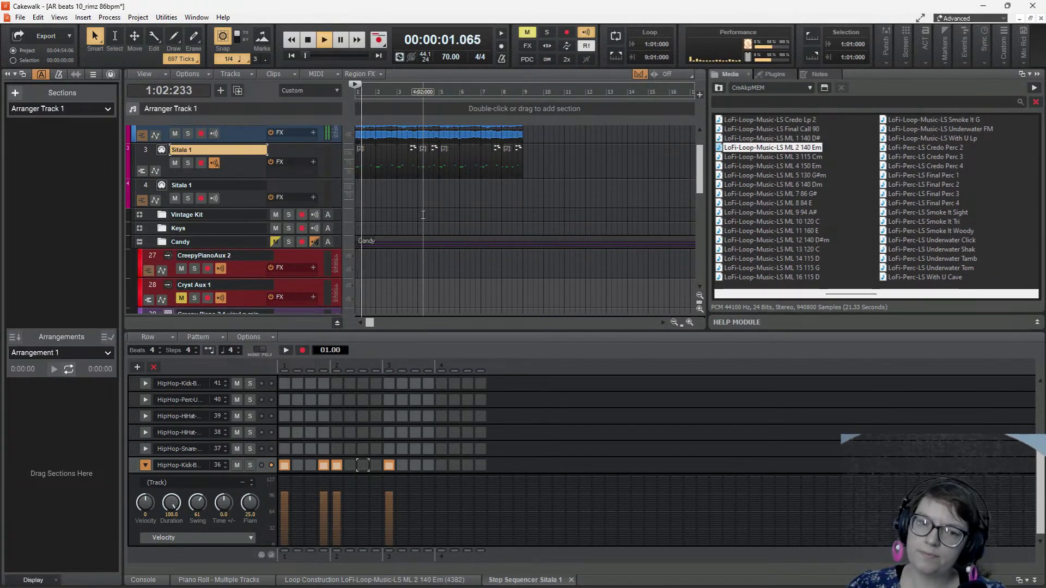
{"action": "scroll", "coordinate": [414, 212], "scroll_direction": "up", "scroll_amount": 1}
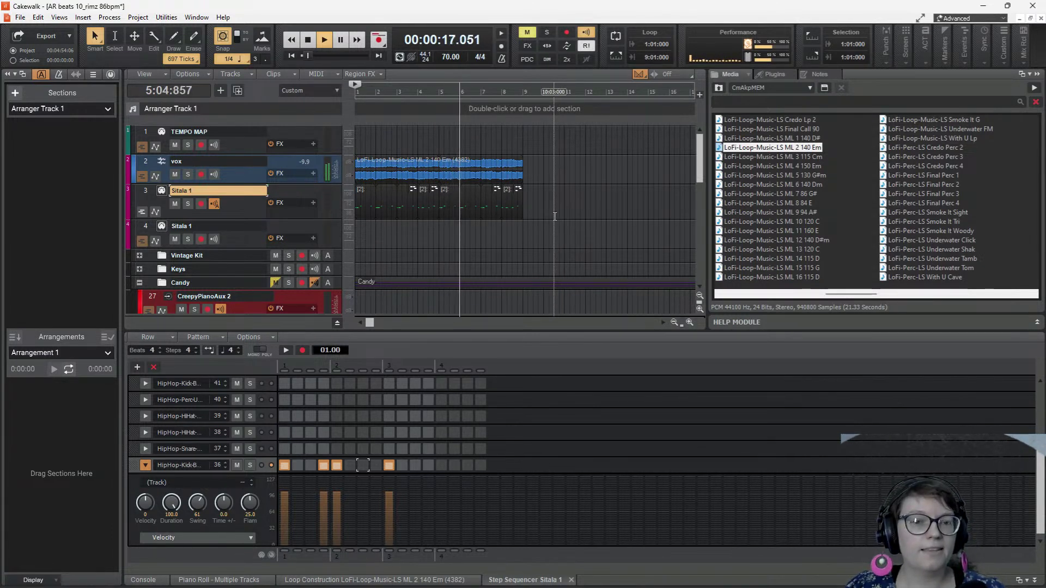
{"action": "key", "text": "space"}
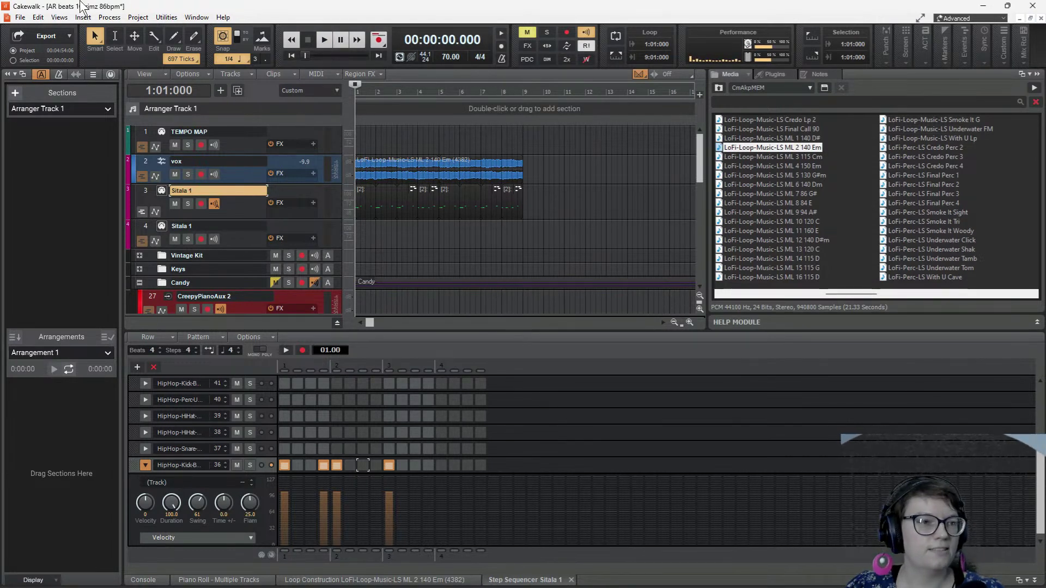
- Save the project under the new name "AR beats 11_triple 70bpm" in the AR beats 01 folder
{"action": "left_click", "coordinate": [20, 17]}
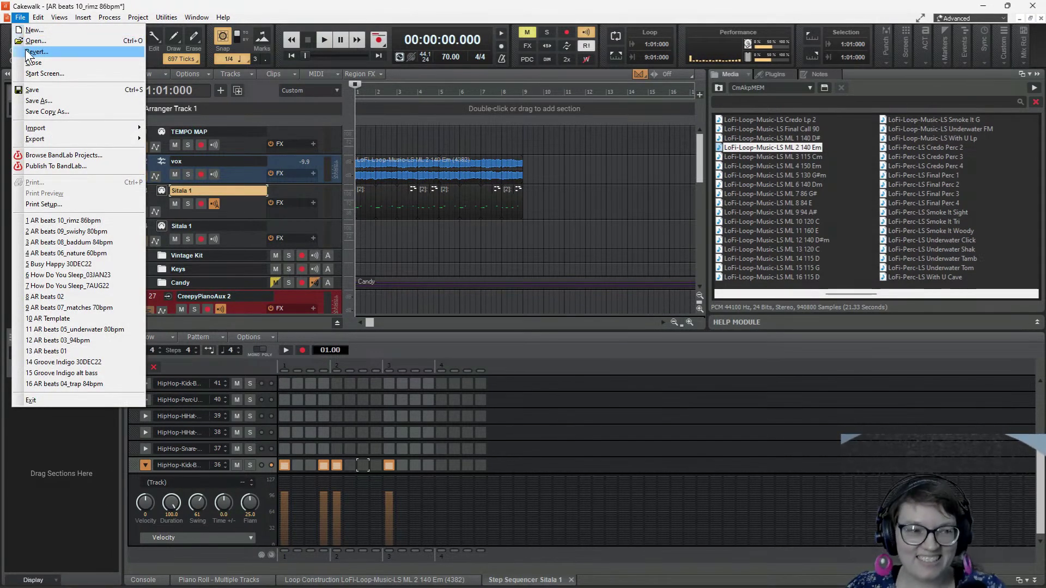
{"action": "left_click", "coordinate": [50, 100]}
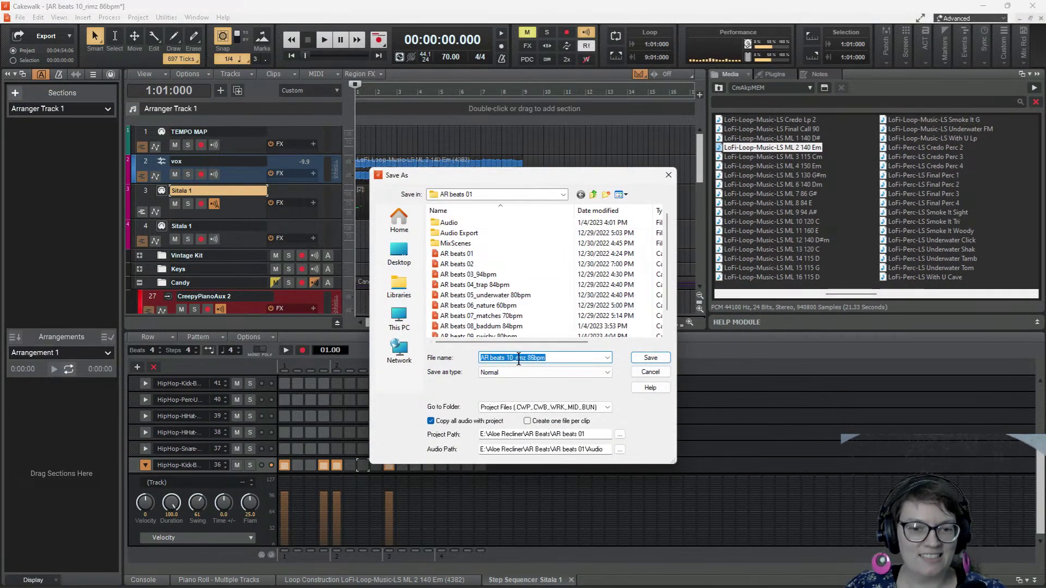
{"action": "left_click", "coordinate": [556, 359]}
{"action": "left_click_drag", "start_coordinate": [557, 359], "coordinate": [511, 366]}
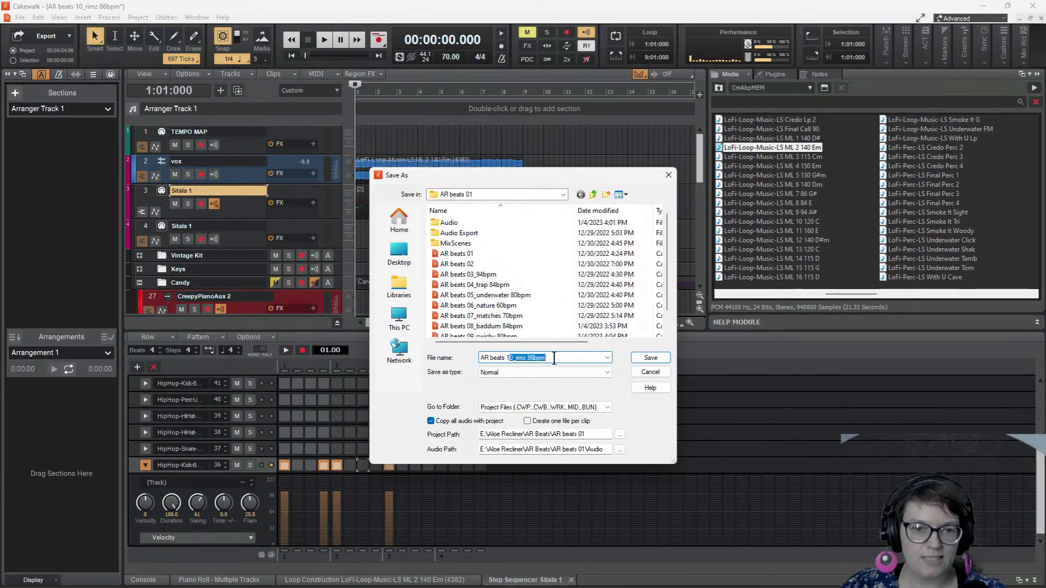
{"action": "type", "text": "11"}
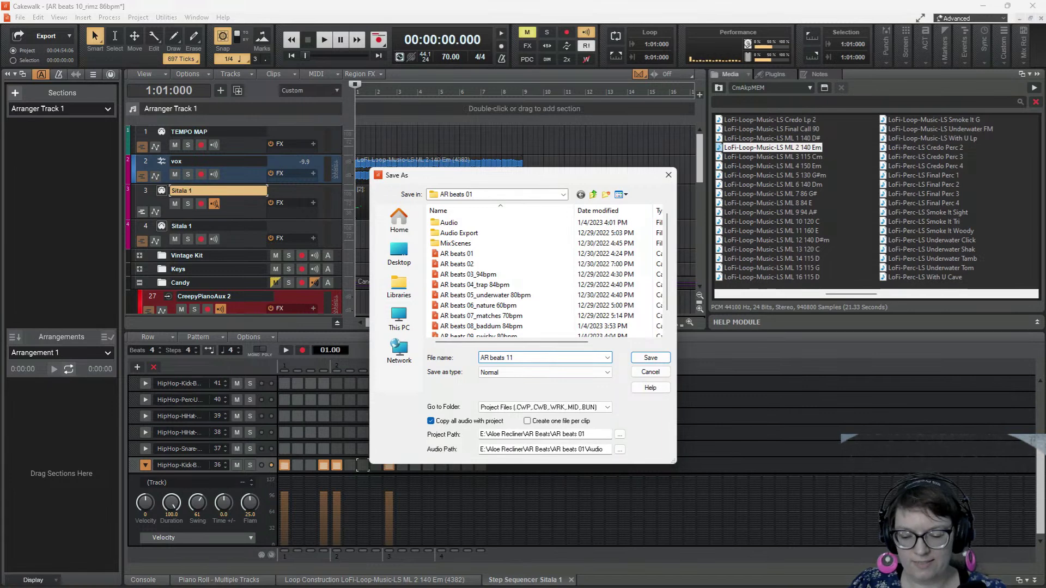
{"action": "type", "text": "_triple 70bpm"}
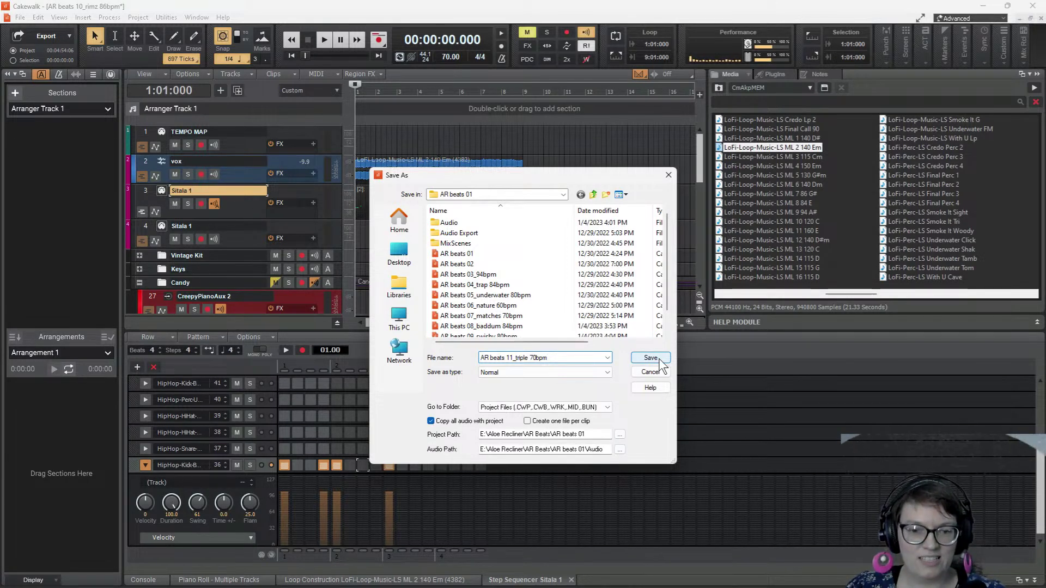
{"action": "left_click", "coordinate": [660, 360]}
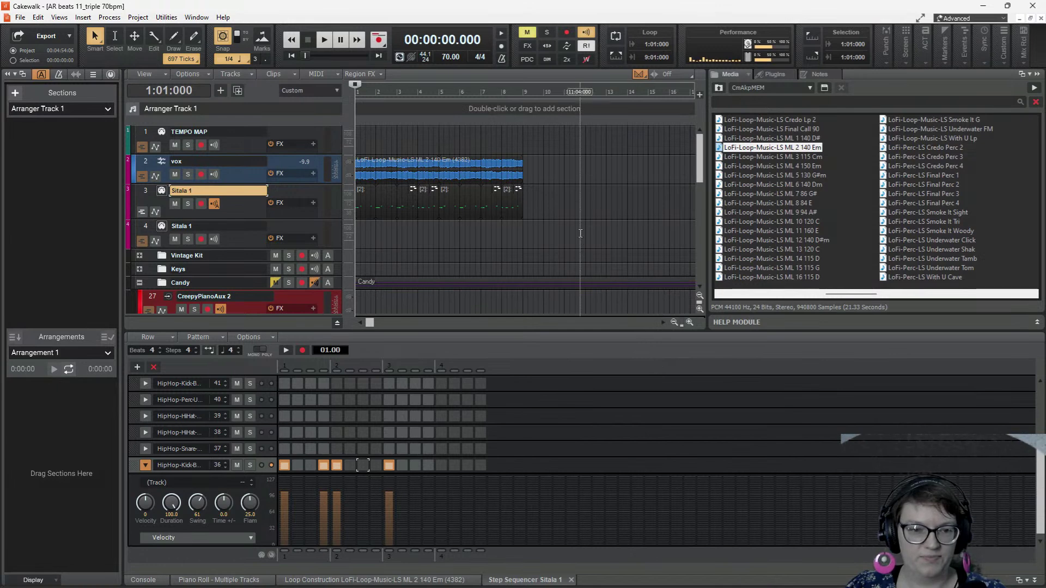
- Delete all loop and drum pattern clips from the vox and Sitala 1 tracks
{"action": "left_click_drag", "start_coordinate": [528, 211], "coordinate": [349, 167]}
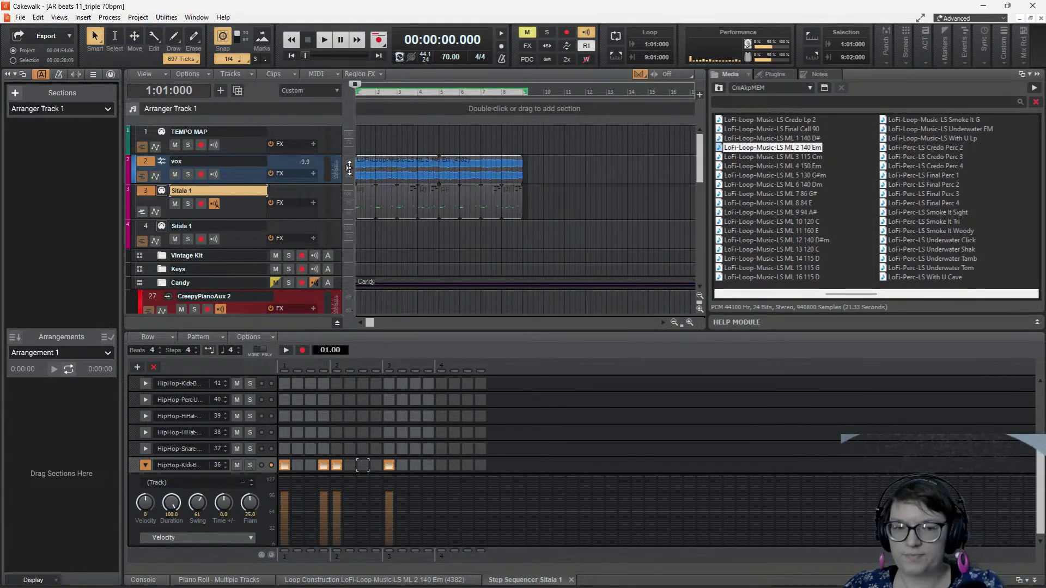
{"action": "key", "text": "Delete"}
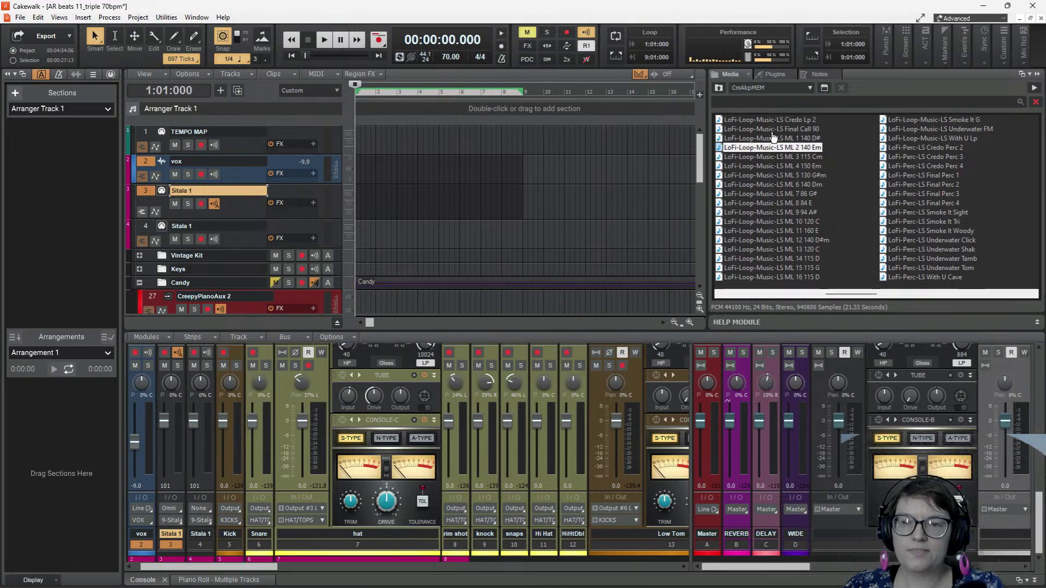
- Audition the LoFi-Loop-Music-LS Final Call 90 and Credo Lp 2 loops and stop the preview
{"action": "left_click", "coordinate": [793, 129]}
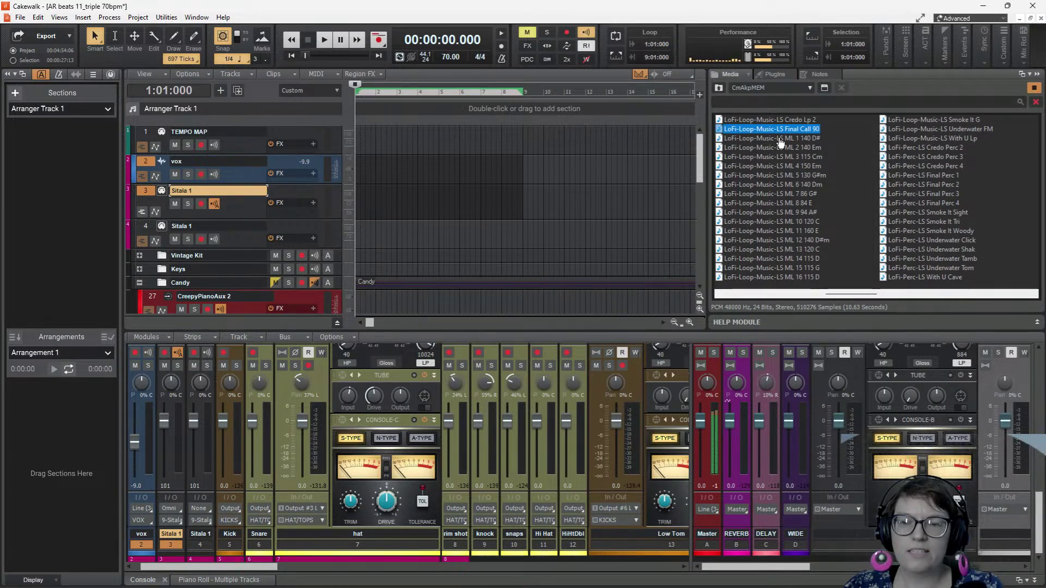
{"action": "left_click", "coordinate": [772, 121]}
{"action": "scroll", "coordinate": [770, 175], "scroll_direction": "up", "scroll_amount": 2}
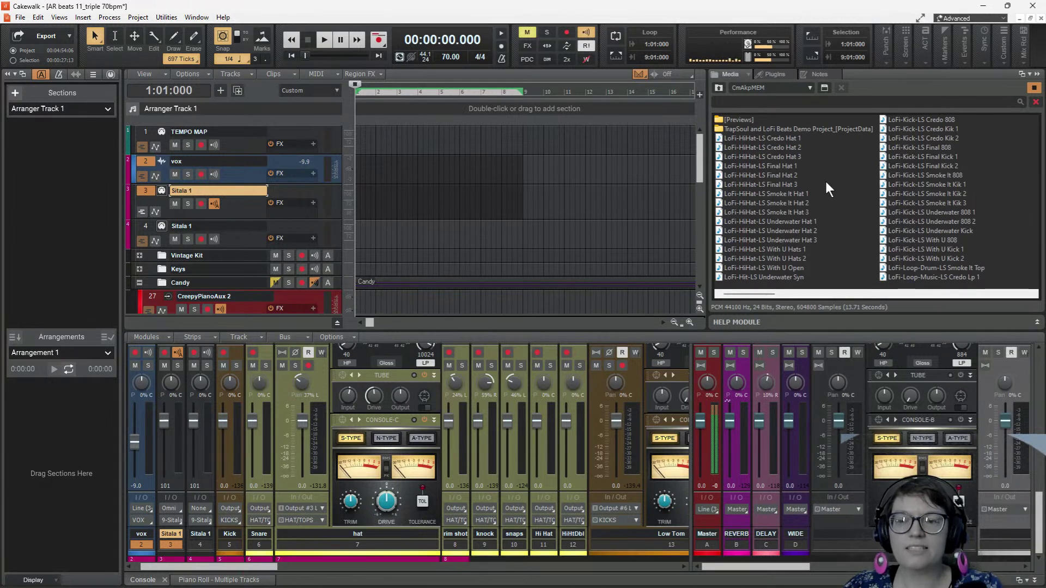
{"action": "scroll", "coordinate": [928, 235], "scroll_direction": "down", "scroll_amount": 1}
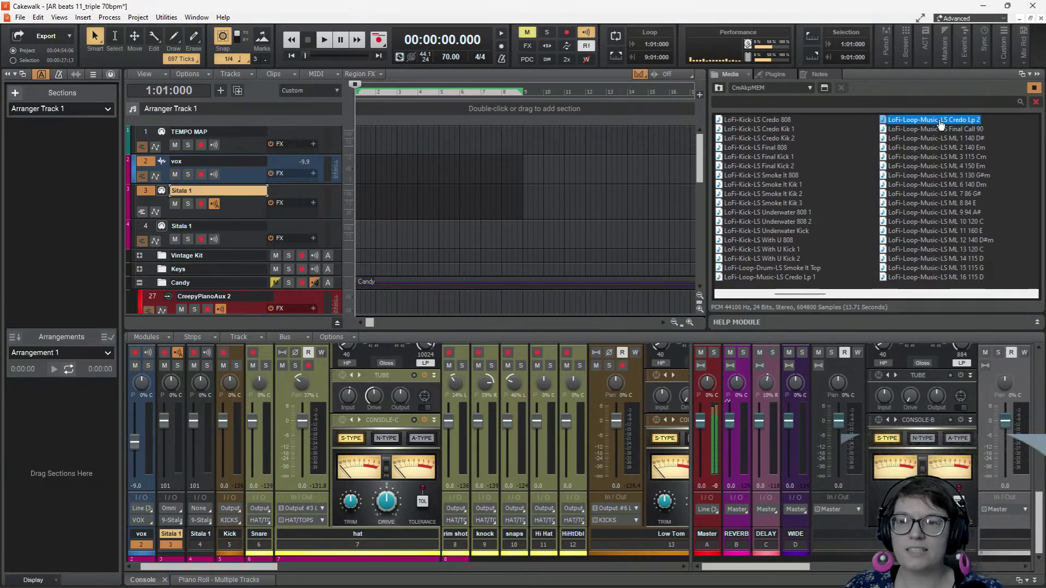
{"action": "left_click", "coordinate": [1033, 87]}
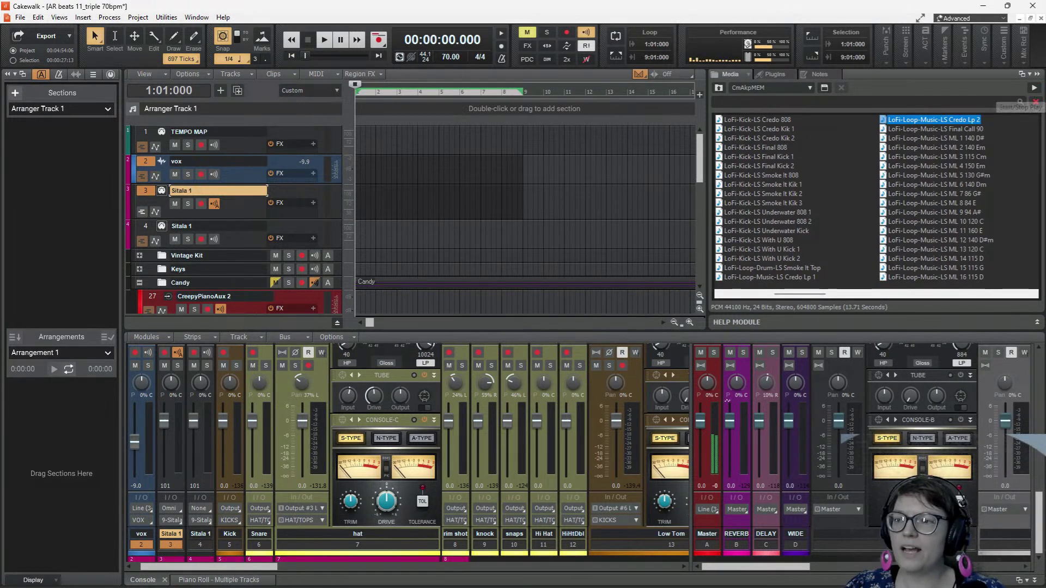
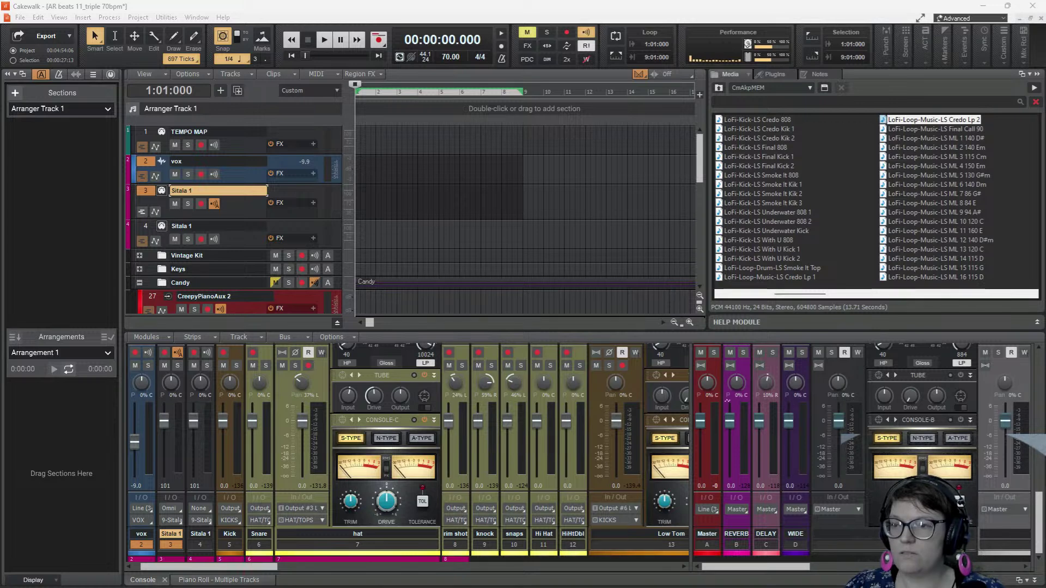
- Switch to the web browser, maximize its window and open the Sounds page on BandLab
{"action": "left_click_drag", "start_coordinate": [1045, 70], "coordinate": [233, 70]}
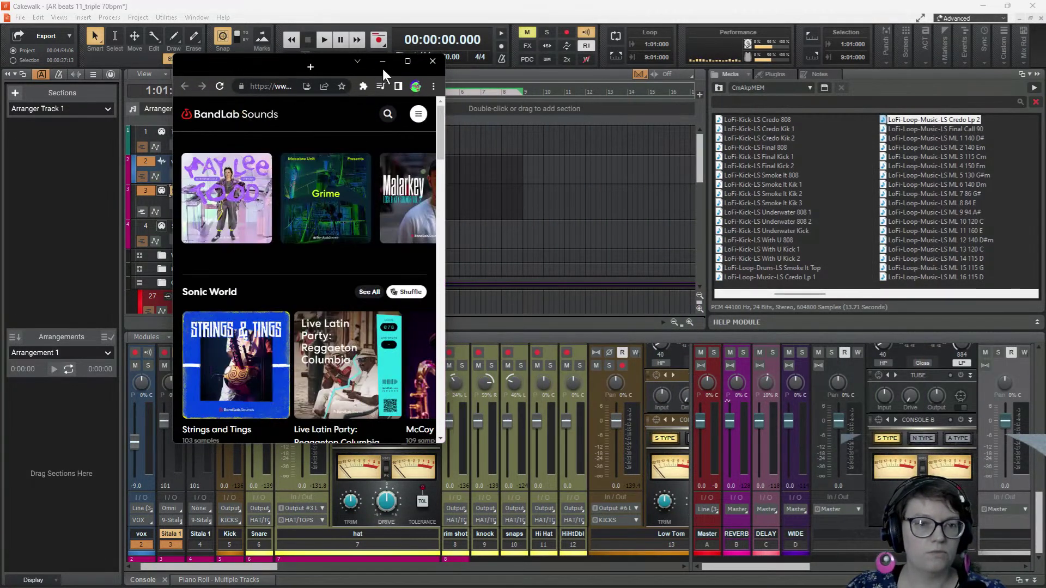
{"action": "left_click", "coordinate": [407, 62]}
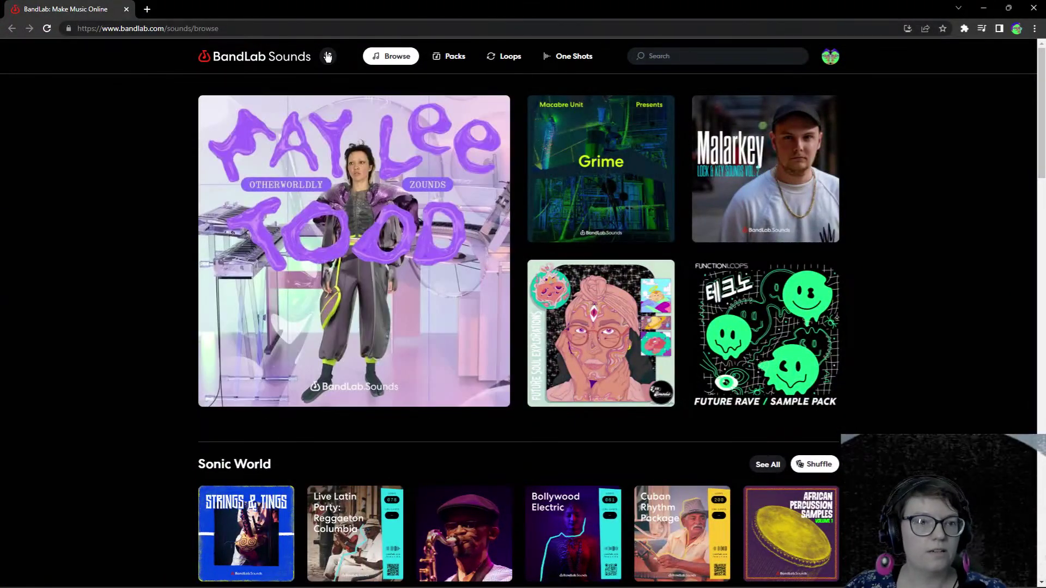
{"action": "left_click", "coordinate": [328, 57]}
{"action": "left_click", "coordinate": [265, 61]}
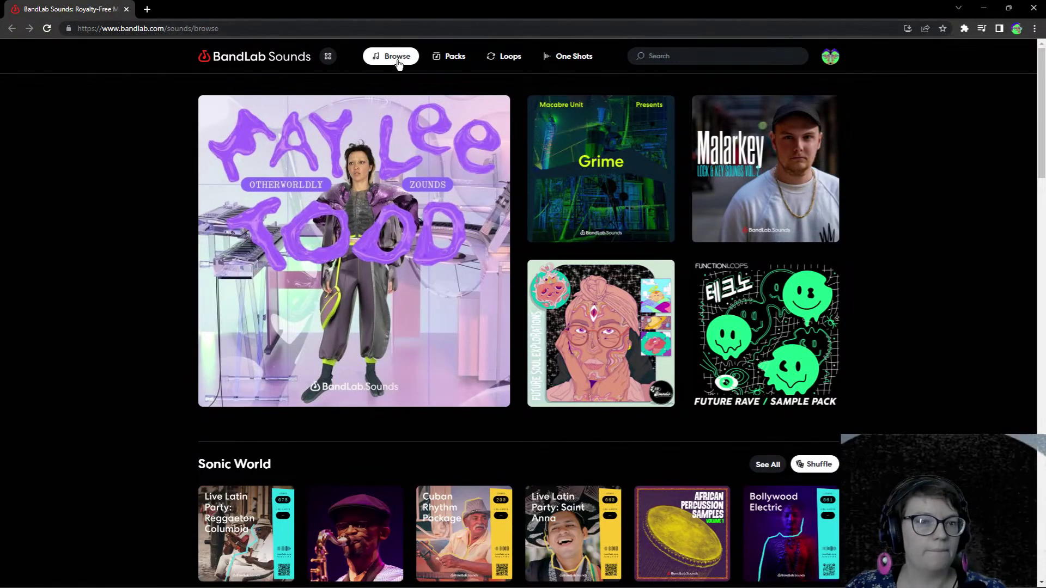
{"action": "left_click", "coordinate": [328, 60]}
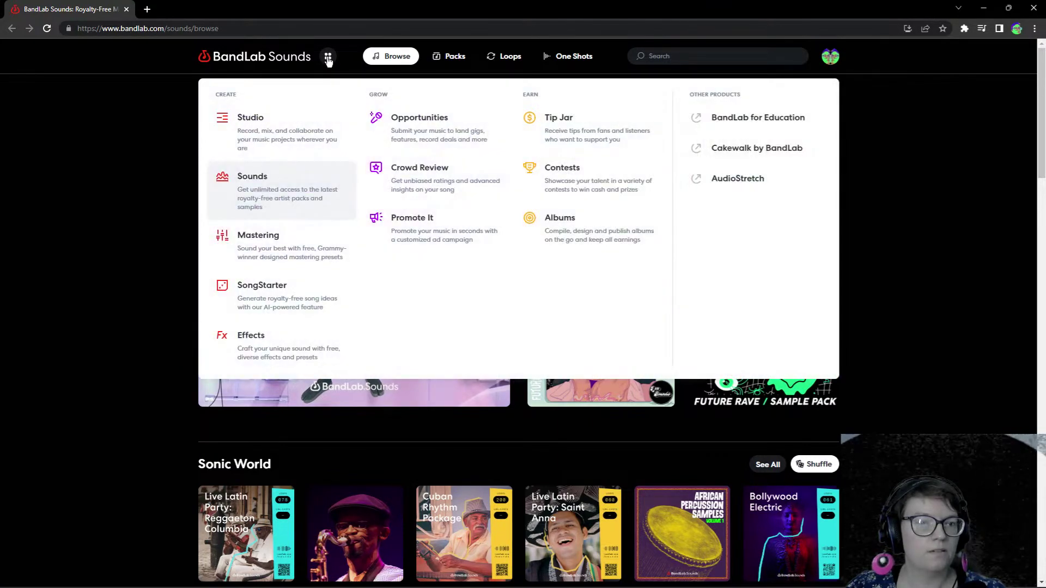
{"action": "left_click", "coordinate": [278, 189]}
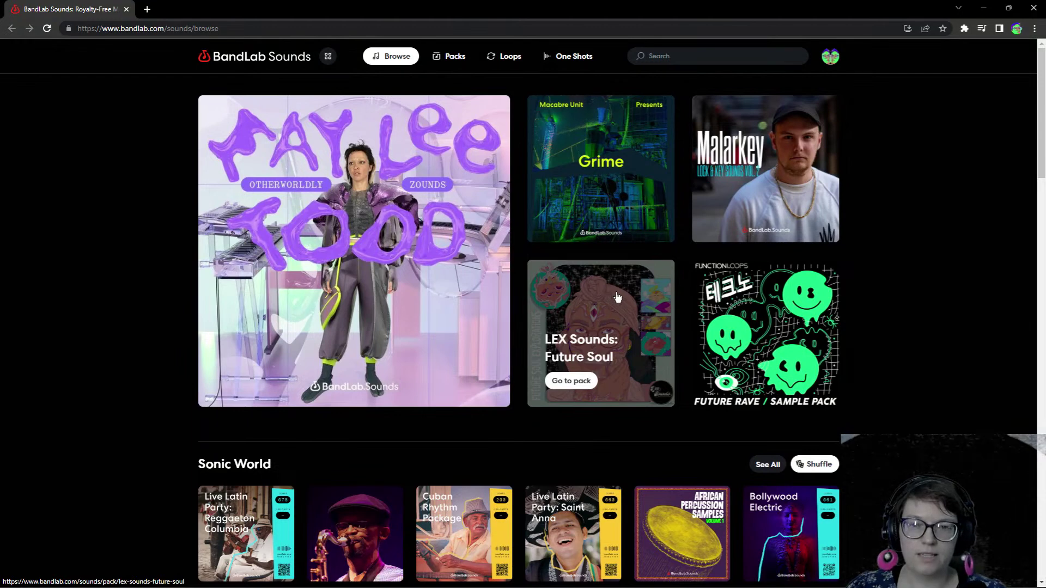
{"action": "left_click", "coordinate": [680, 58]}
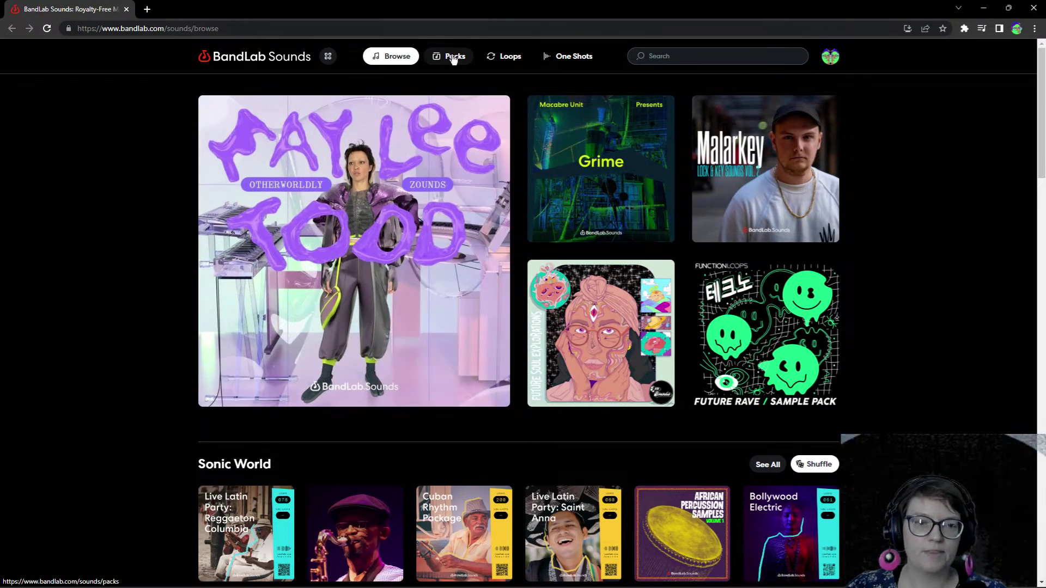
- Open the Packs page and search BandLab Sounds for "lo-fi" and again for "lofi"
{"action": "left_click", "coordinate": [452, 57]}
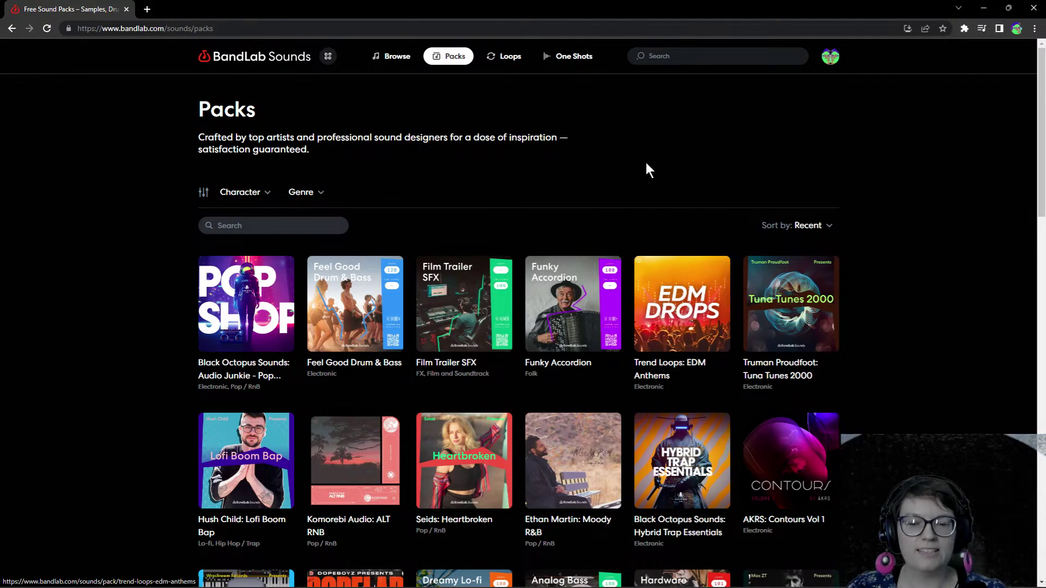
{"action": "left_click", "coordinate": [656, 57]}
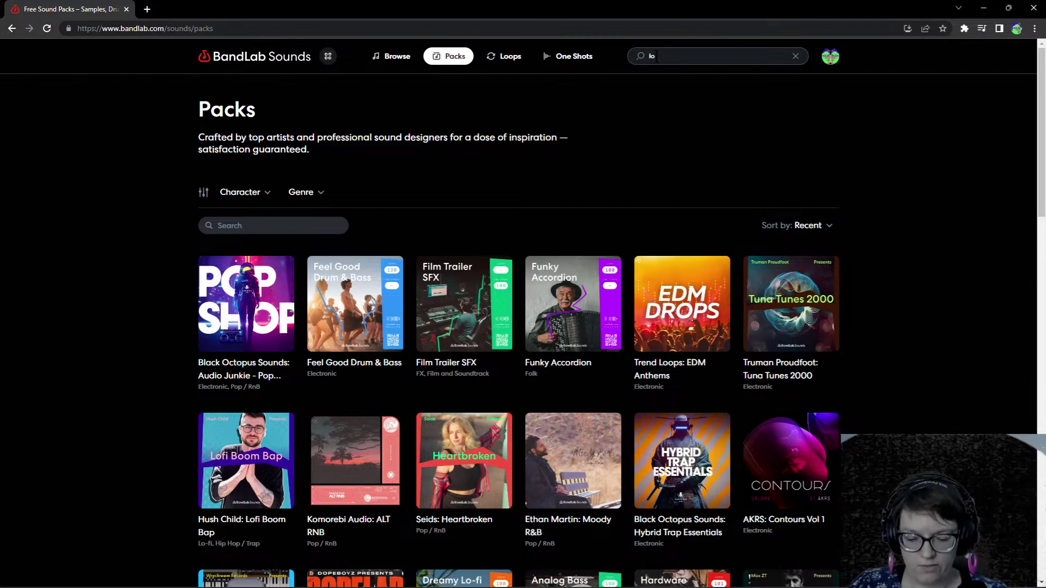
{"action": "key", "text": "Return"}
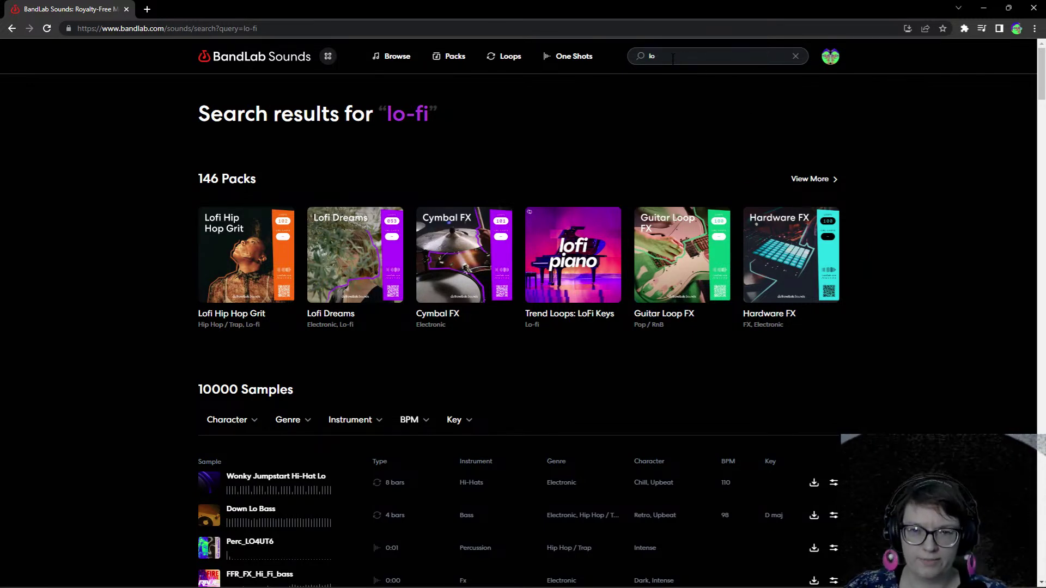
{"action": "key", "text": "Return"}
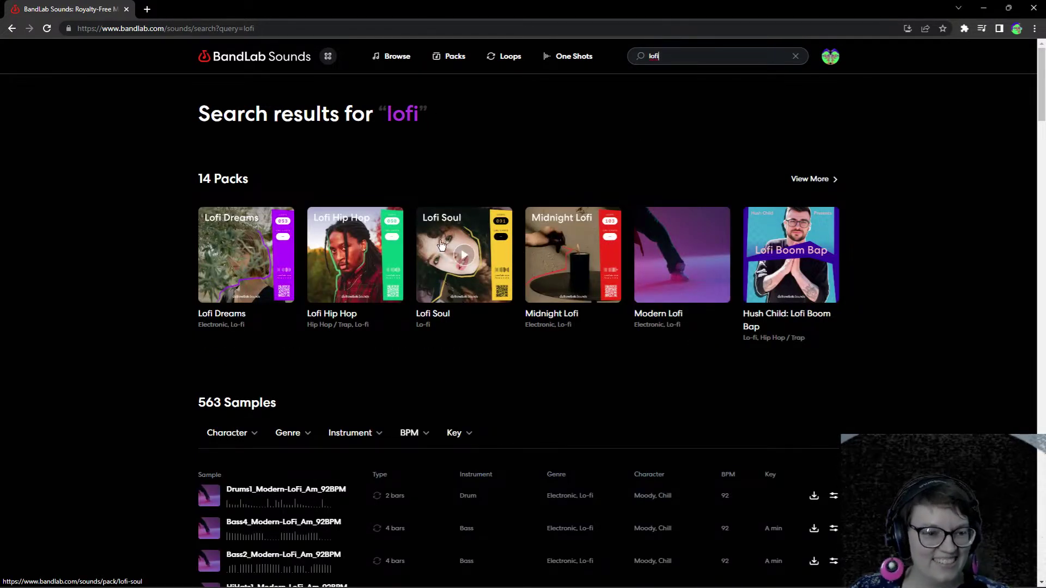
- Audition the Lofi Dreams and Lofi Hip Hop packs from the search results and stop the preview
{"action": "left_click", "coordinate": [246, 256]}
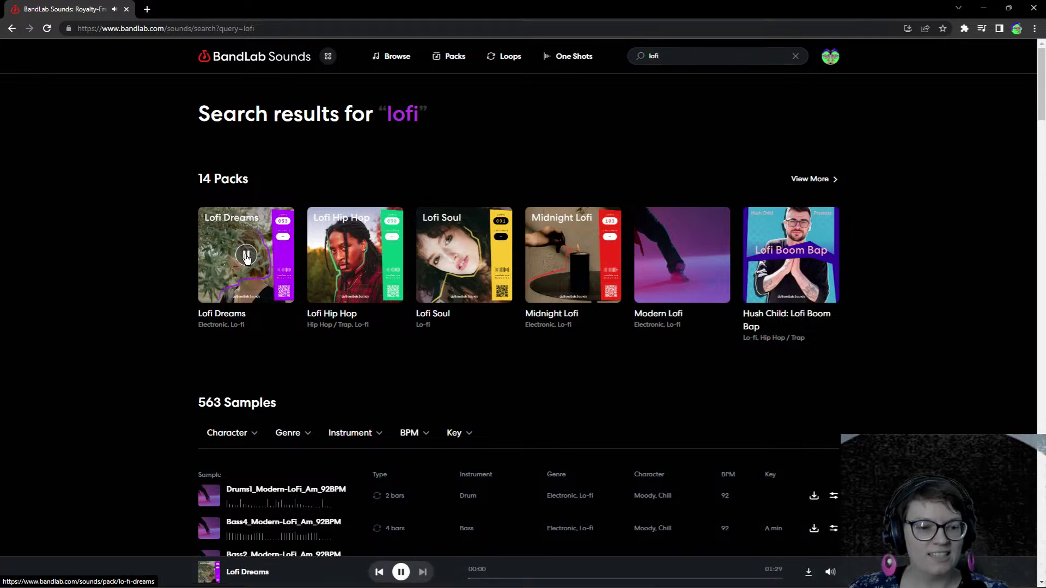
{"action": "scroll", "coordinate": [295, 354], "scroll_direction": "down", "scroll_amount": 2}
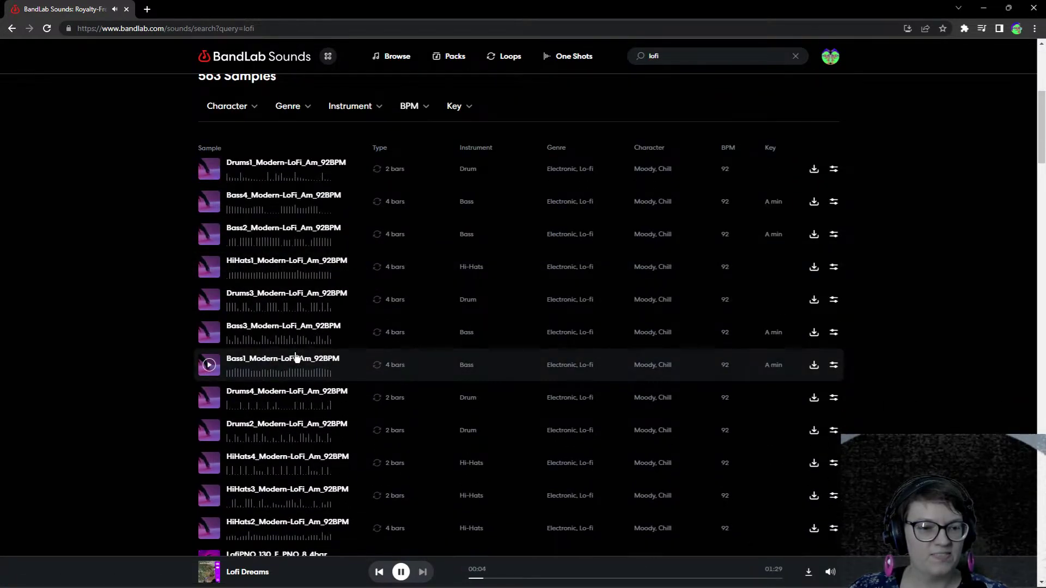
{"action": "scroll", "coordinate": [295, 356], "scroll_direction": "up", "scroll_amount": 6}
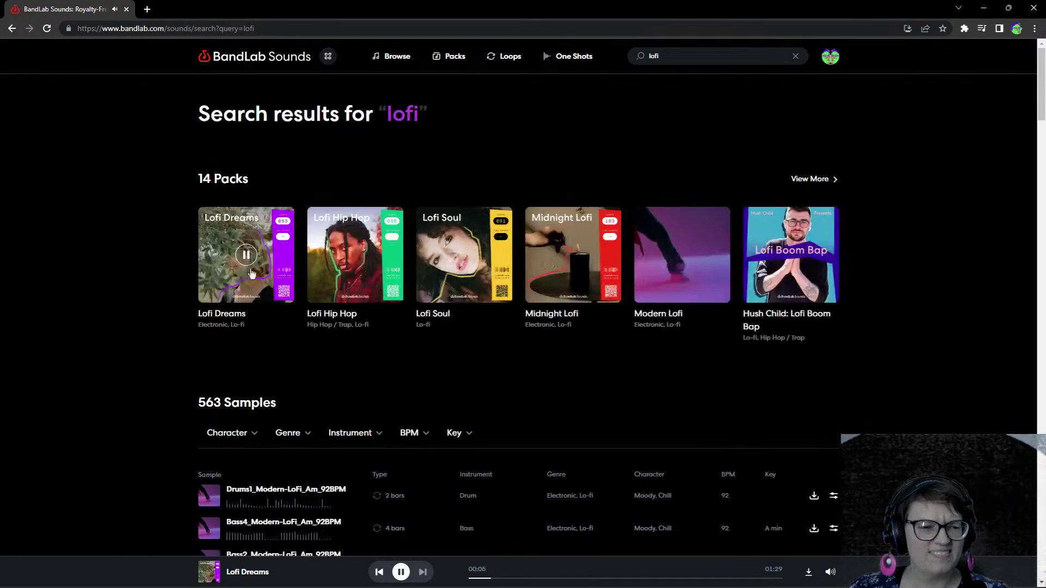
{"action": "left_click", "coordinate": [246, 254]}
{"action": "left_click", "coordinate": [354, 255]}
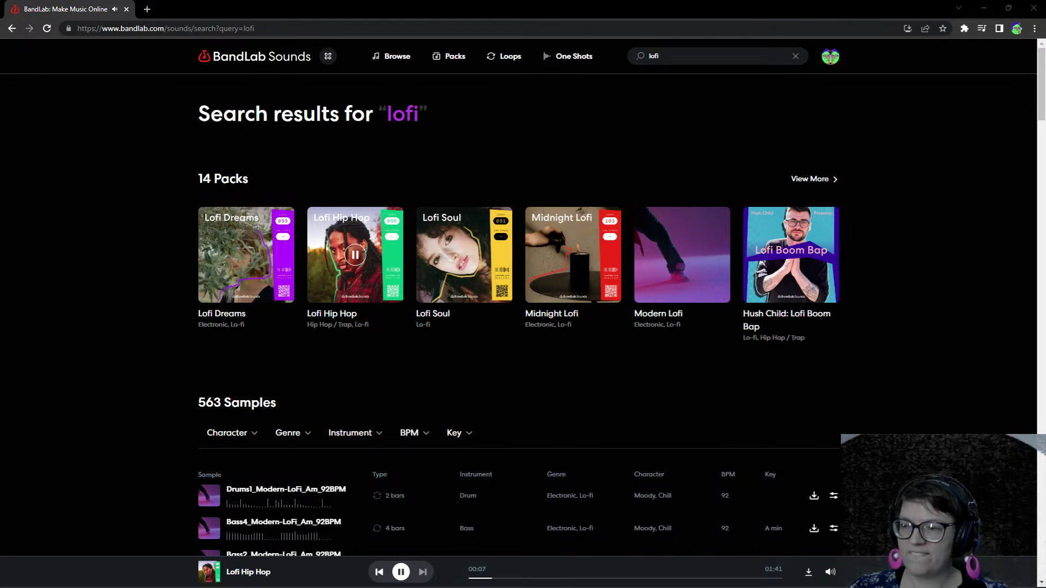
{"action": "left_click", "coordinate": [355, 256]}
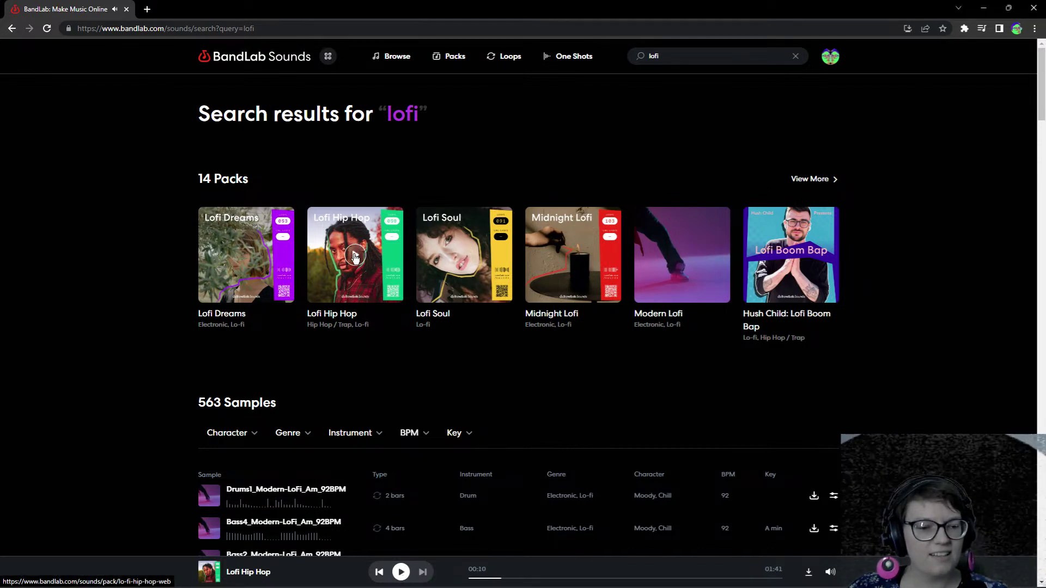
- Open the Lofi Hip Hop pack and look through its list of samples
{"action": "left_click", "coordinate": [371, 281]}
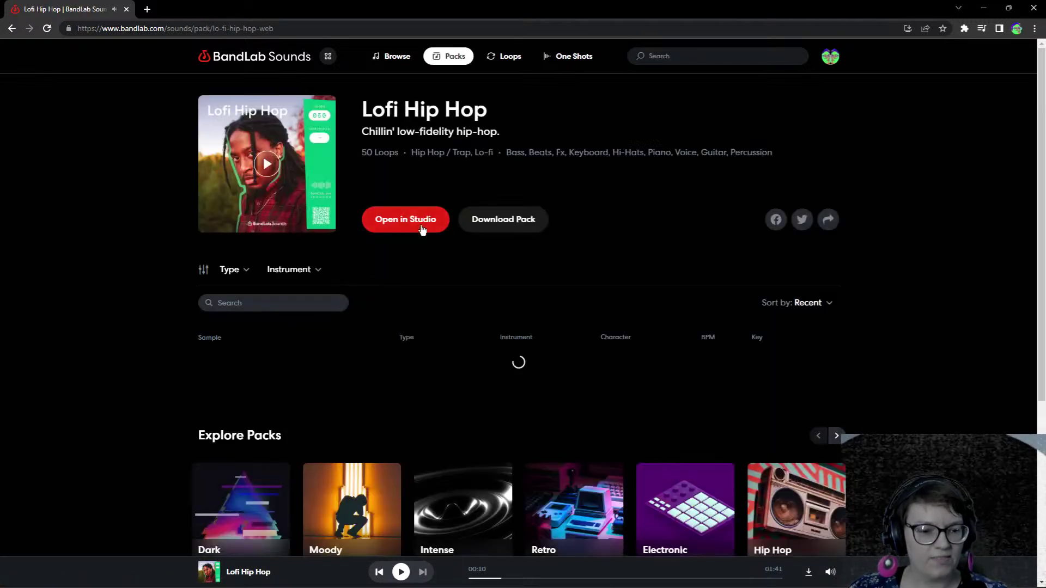
{"action": "scroll", "coordinate": [327, 385], "scroll_direction": "down", "scroll_amount": 15}
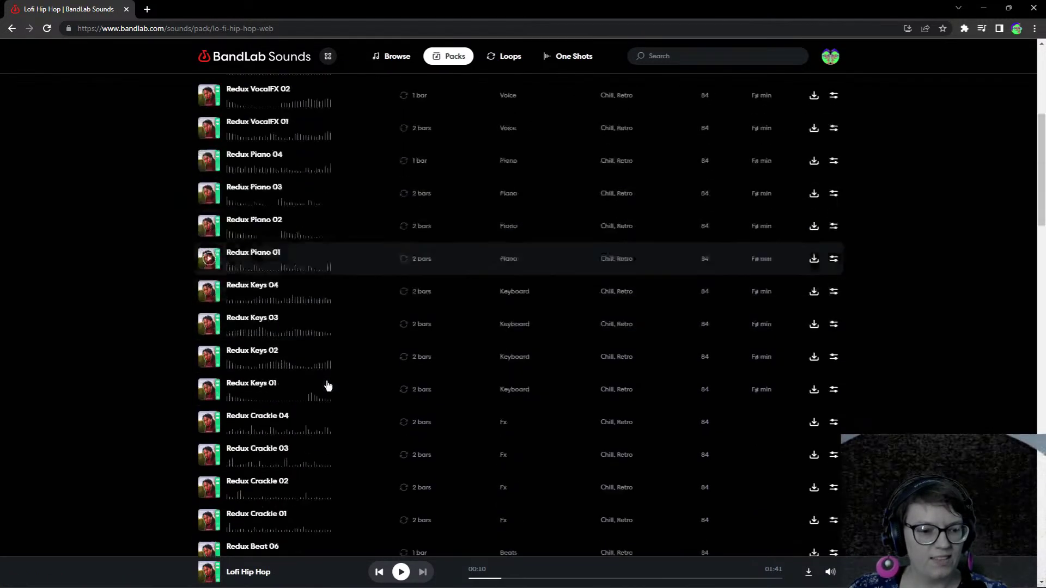
{"action": "scroll", "coordinate": [327, 386], "scroll_direction": "down", "scroll_amount": 10}
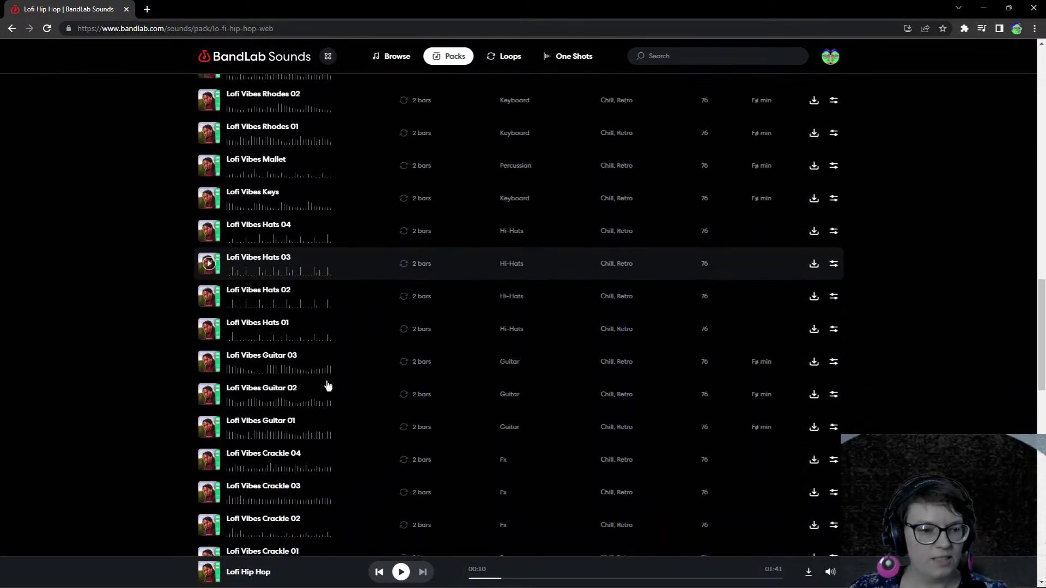
{"action": "scroll", "coordinate": [327, 386], "scroll_direction": "up", "scroll_amount": 20}
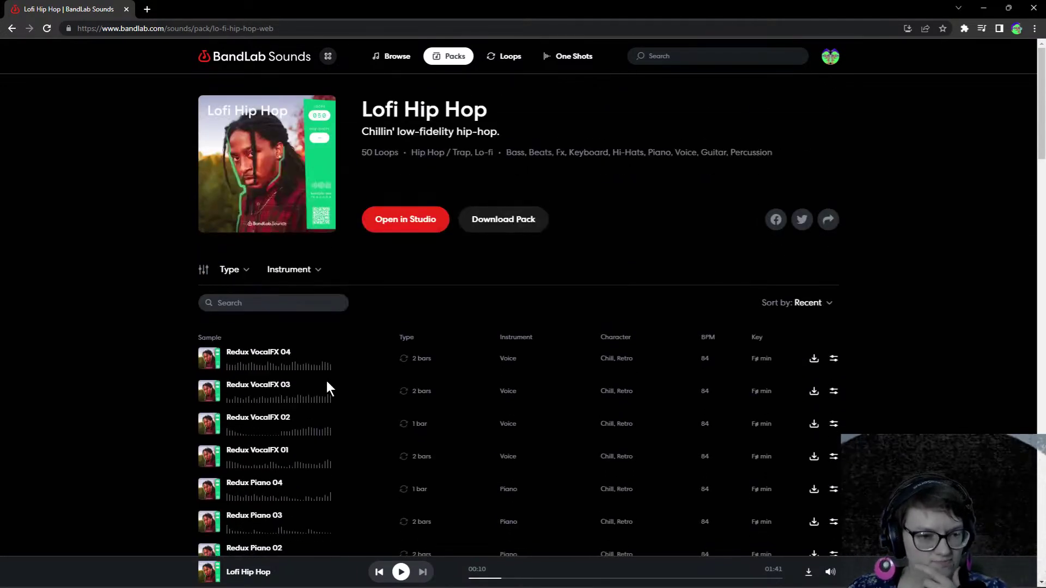
- Open the Loops page and filter it by genre Lo-fi, character Chill and instrument Piano
{"action": "left_click", "coordinate": [508, 58]}
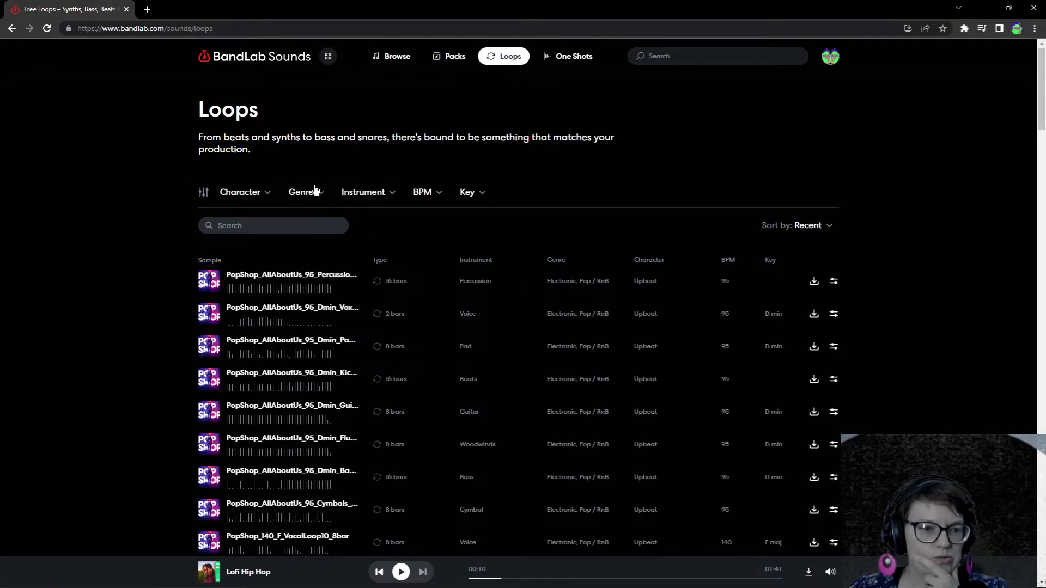
{"action": "left_click", "coordinate": [315, 193]}
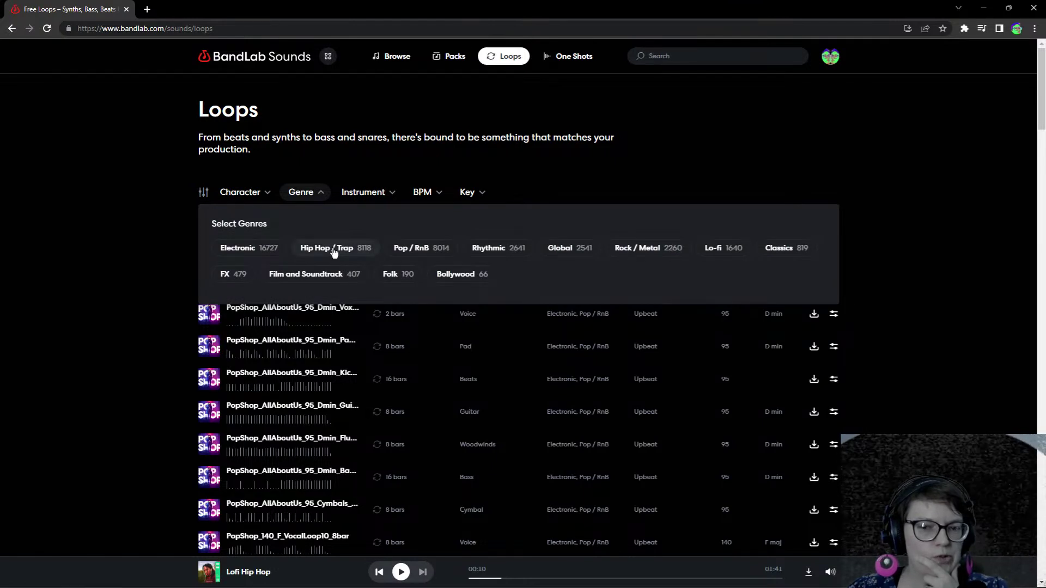
{"action": "left_click", "coordinate": [714, 251]}
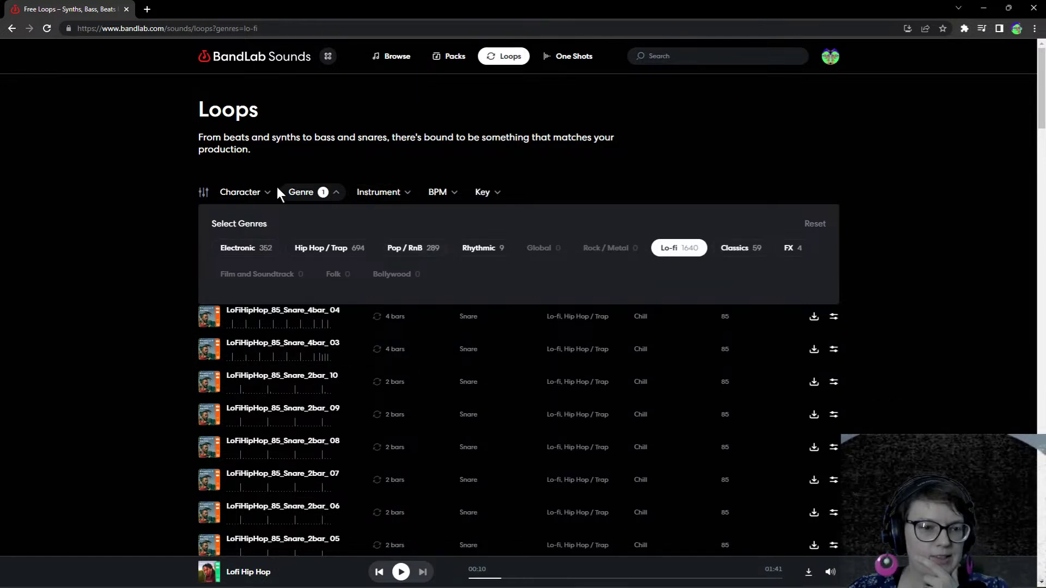
{"action": "left_click", "coordinate": [255, 194]}
{"action": "left_click", "coordinate": [357, 250]}
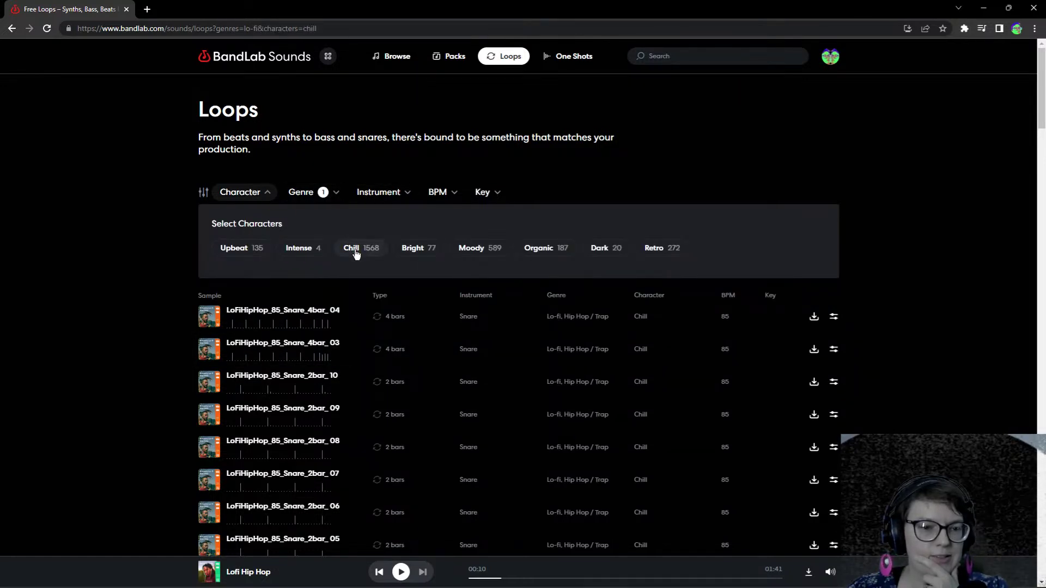
{"action": "left_click", "coordinate": [395, 199]}
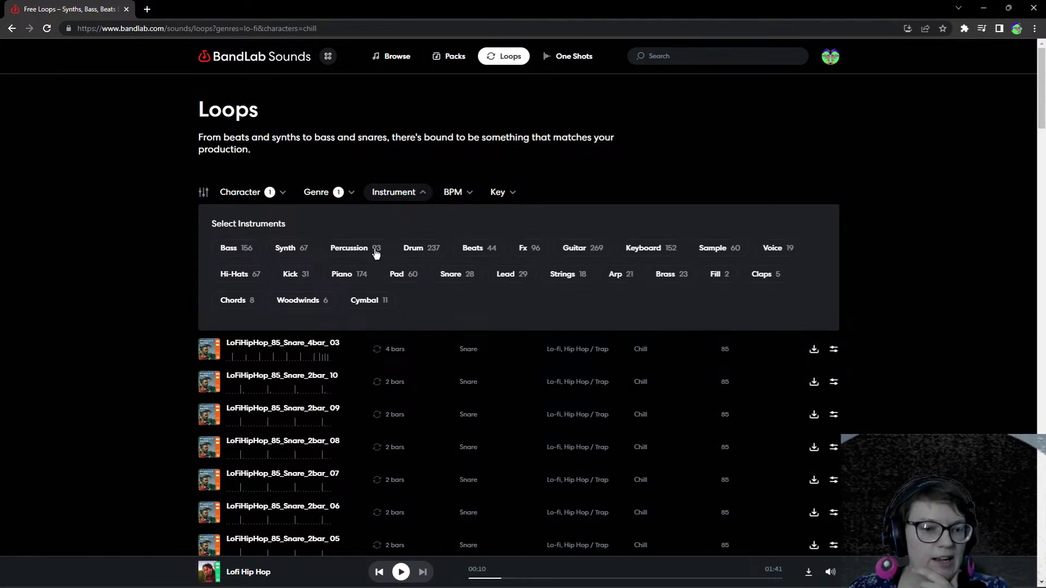
{"action": "left_click", "coordinate": [349, 275]}
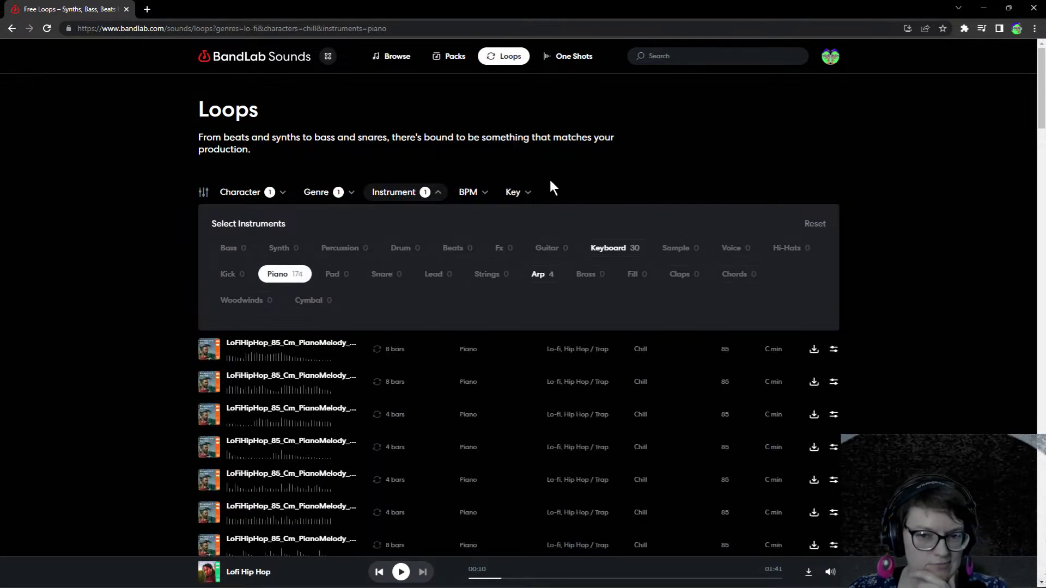
{"action": "left_click", "coordinate": [748, 171]}
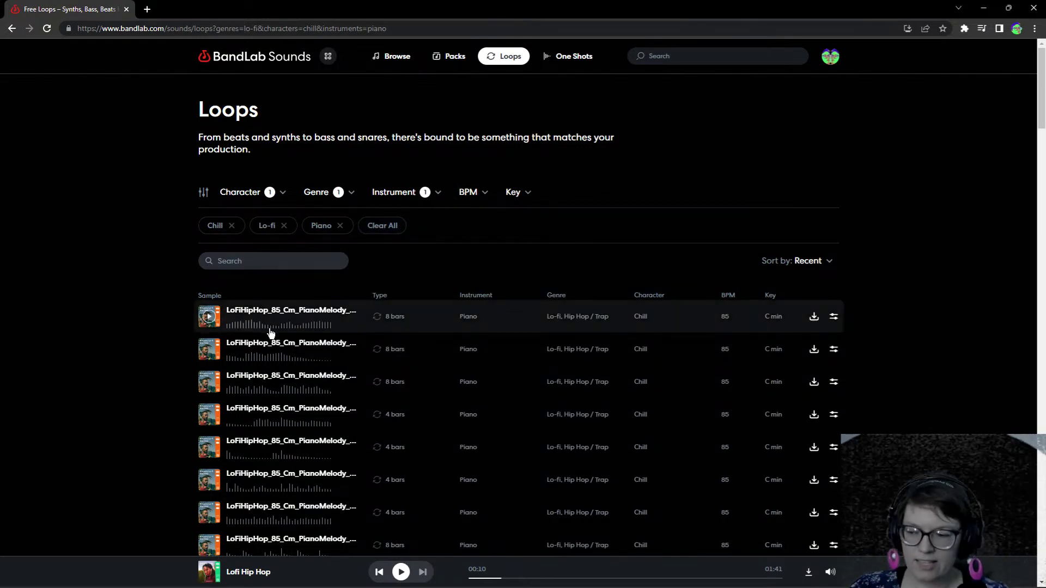
- Audition the first two LoFiHipHop_85_Cm_PianoMelody loops and an 8-bar PianoChords loop
{"action": "left_click", "coordinate": [209, 316]}
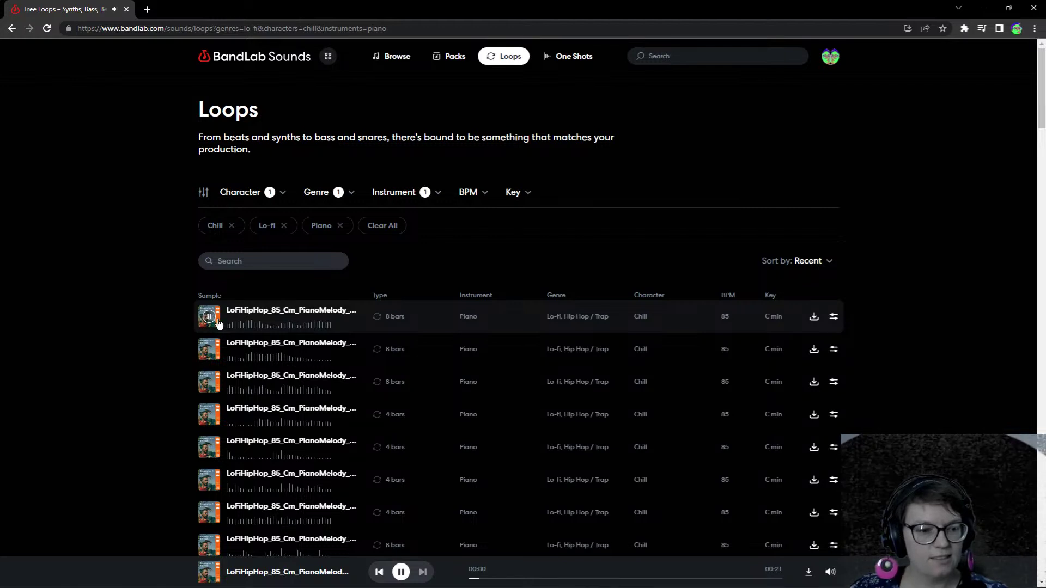
{"action": "left_click", "coordinate": [209, 351]}
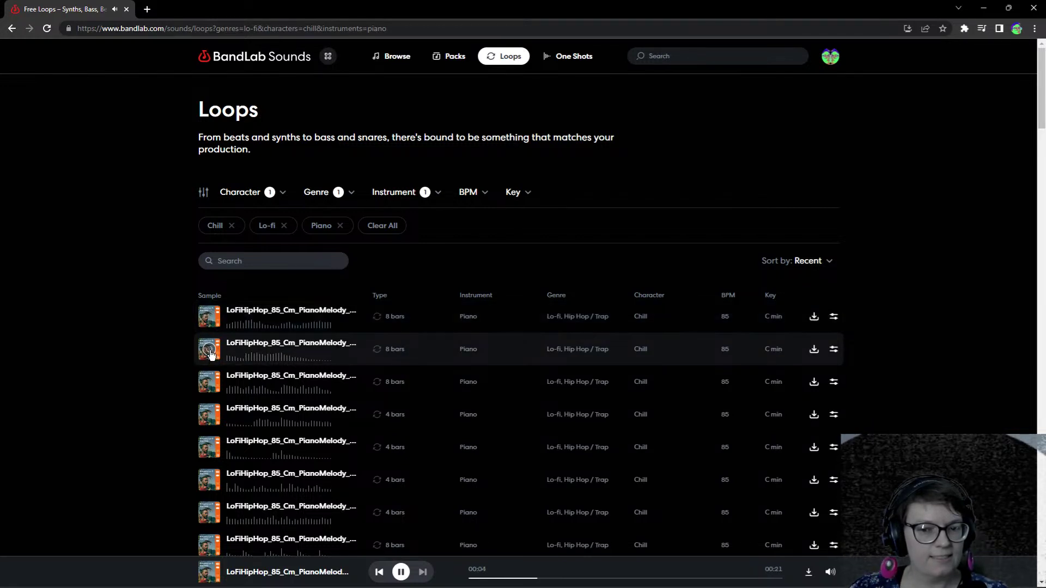
{"action": "scroll", "coordinate": [212, 365], "scroll_direction": "down", "scroll_amount": 10}
{"action": "left_click", "coordinate": [209, 350]}
{"action": "scroll", "coordinate": [287, 363], "scroll_direction": "down", "scroll_amount": 8}
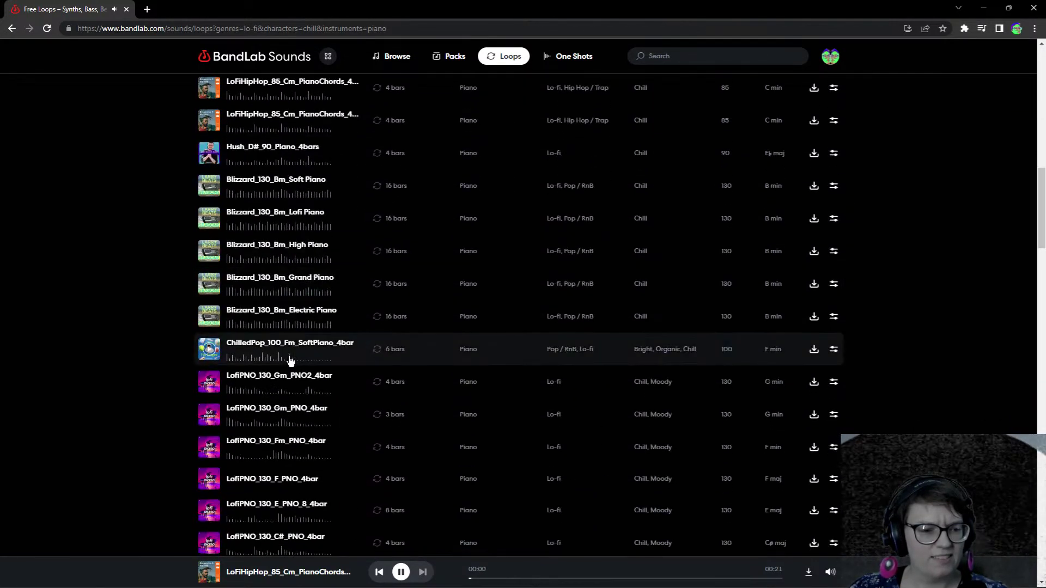
- Audition several 4-bar LoFiHipHop_85_Cm_PianoChords loops and download the second 4-bar one in the list
{"action": "scroll", "coordinate": [291, 354], "scroll_direction": "up", "scroll_amount": 7}
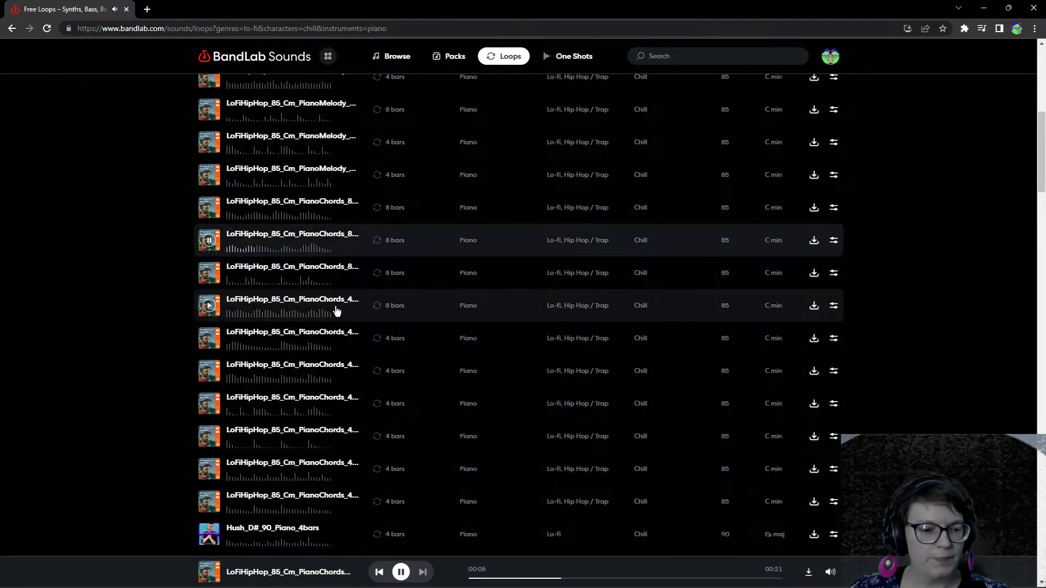
{"action": "left_click", "coordinate": [209, 436]}
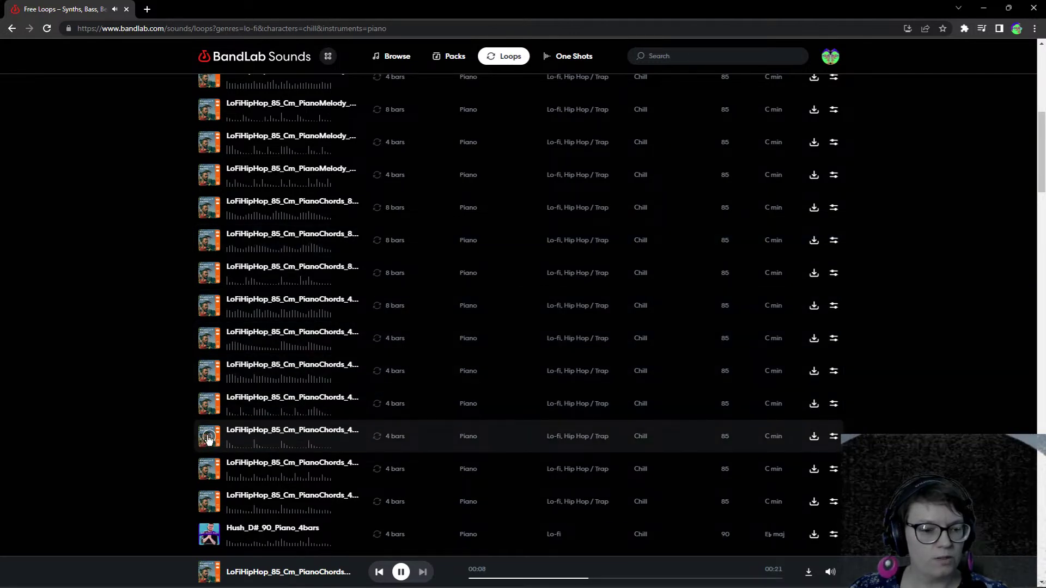
{"action": "scroll", "coordinate": [322, 390], "scroll_direction": "down", "scroll_amount": 2}
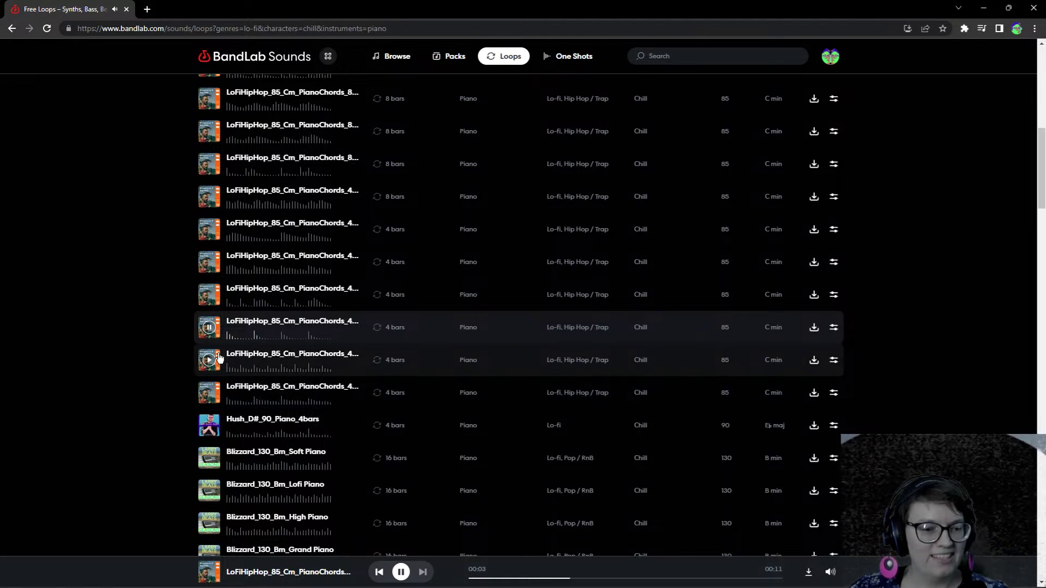
{"action": "left_click", "coordinate": [207, 296]}
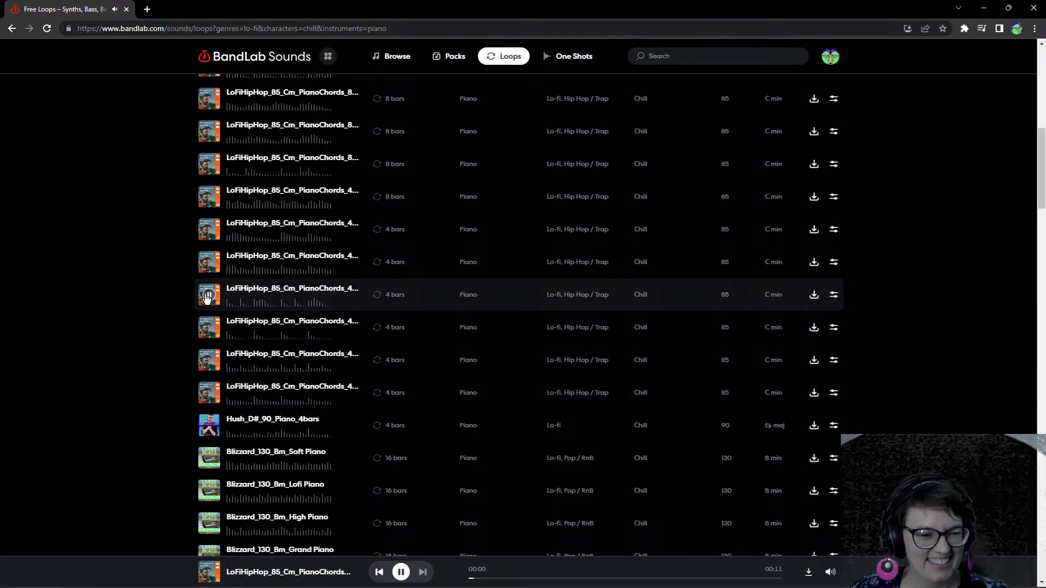
{"action": "left_click", "coordinate": [212, 263]}
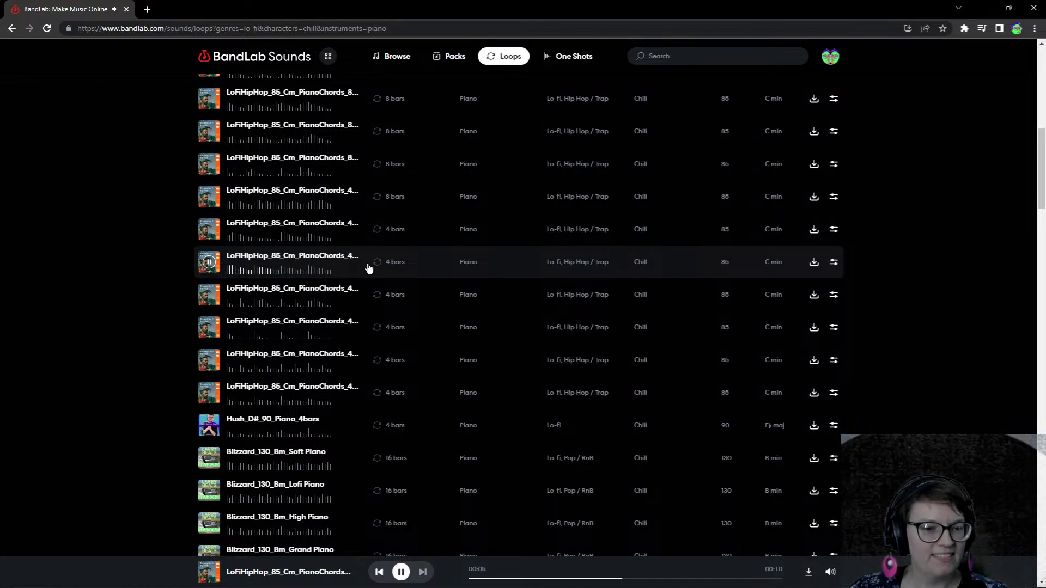
{"action": "left_click", "coordinate": [815, 263]}
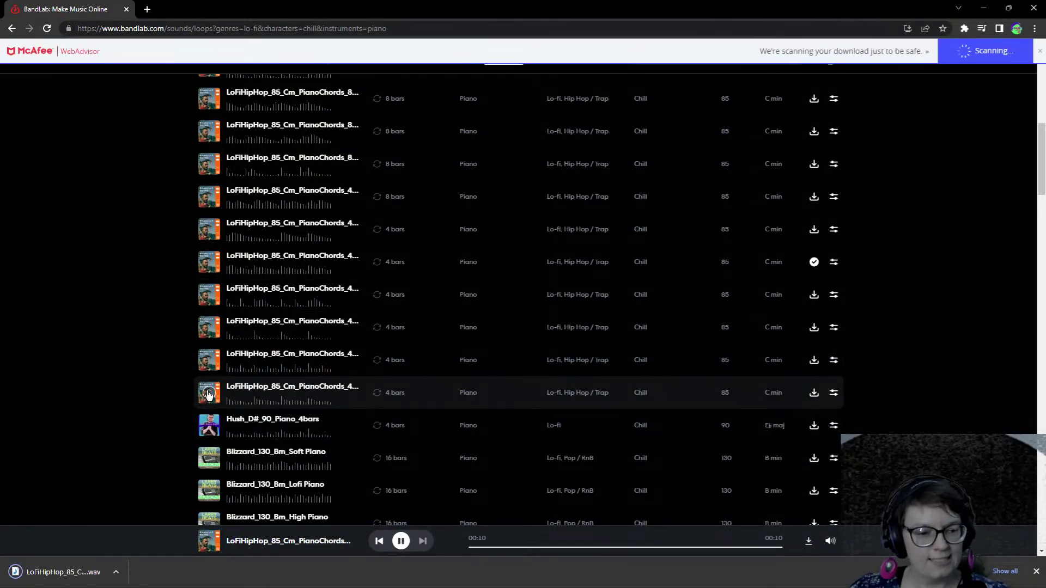
- Audition the remaining PianoChords loops, Blizzard_130_Bm_Soft Piano and Hush_D#_90_Piano_4bars, and download Hush_D#_90_Piano_4bars
{"action": "left_click", "coordinate": [208, 361]}
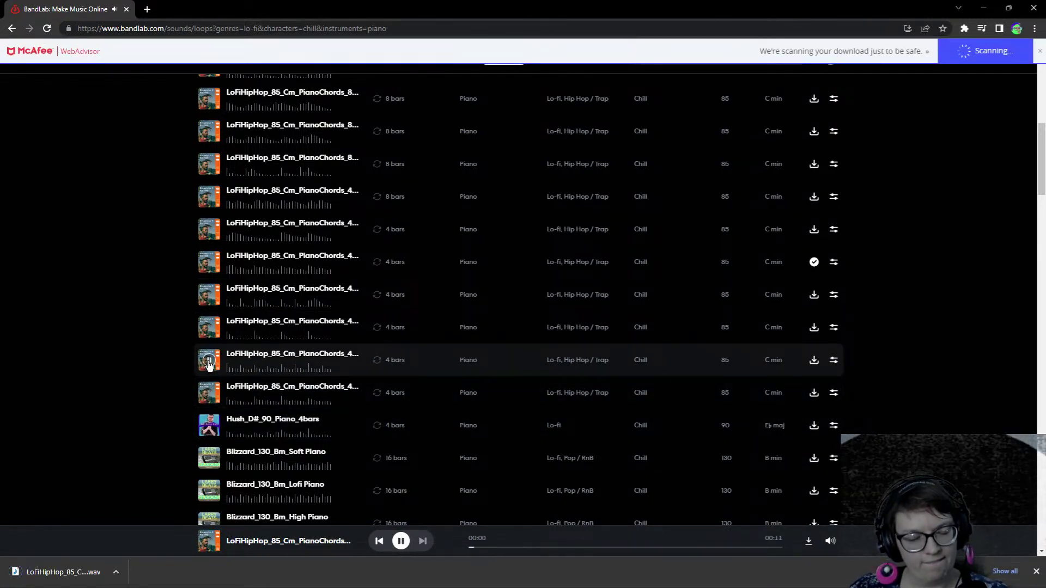
{"action": "left_click", "coordinate": [210, 329]}
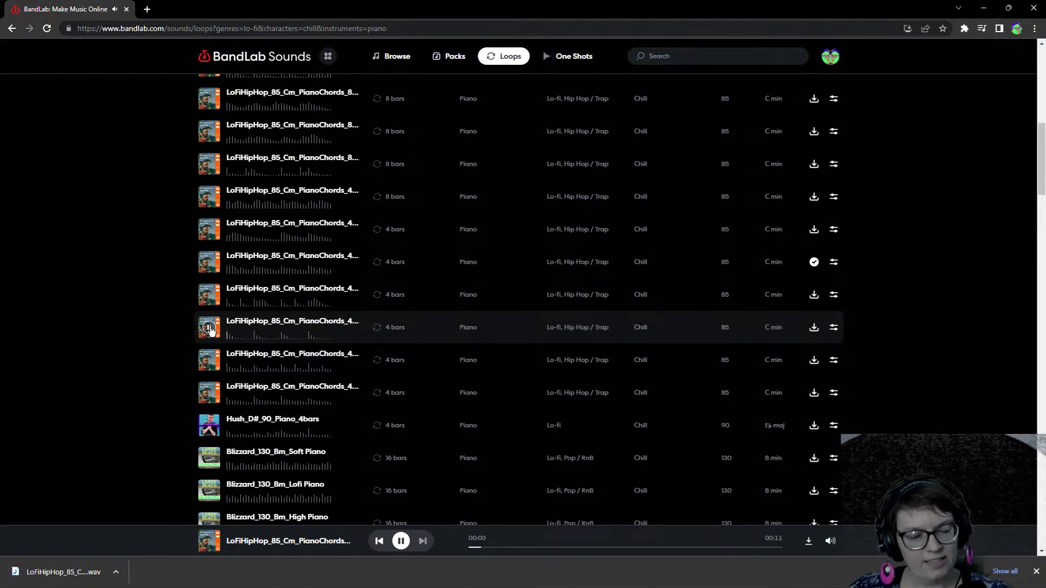
{"action": "left_click", "coordinate": [209, 399]}
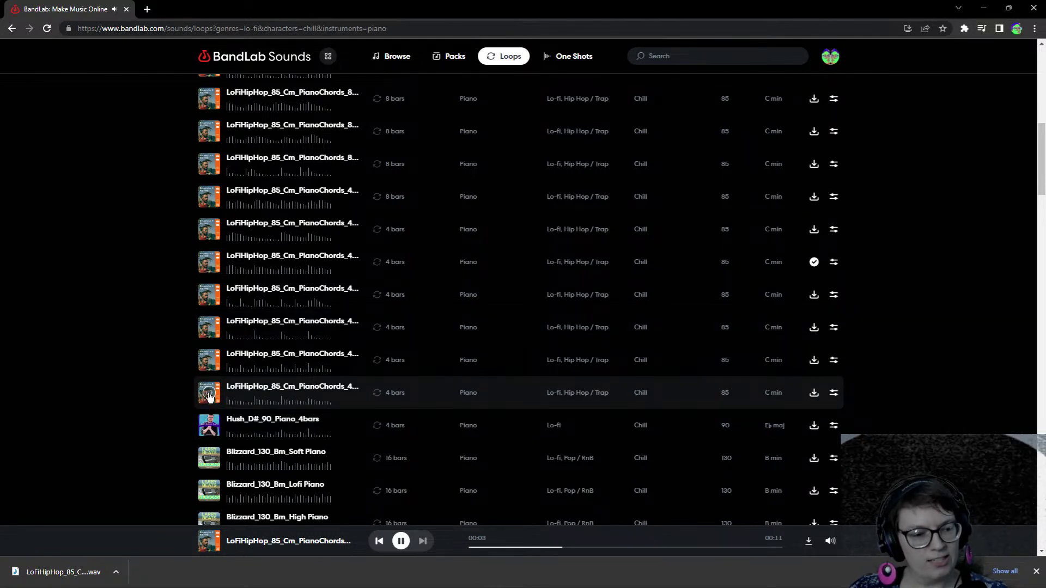
{"action": "left_click", "coordinate": [210, 430]}
{"action": "left_click", "coordinate": [211, 457]}
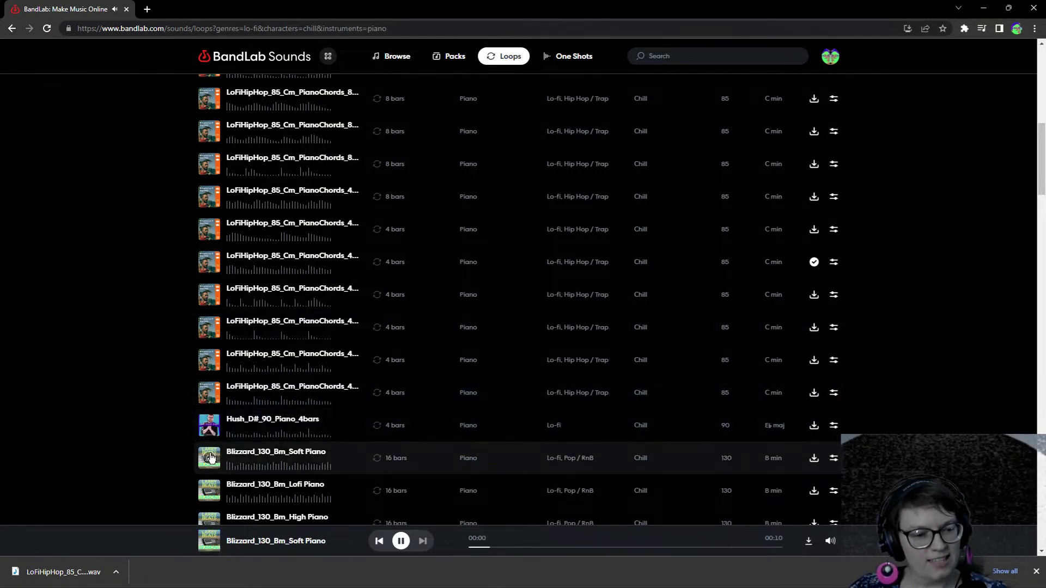
{"action": "left_click", "coordinate": [209, 428]}
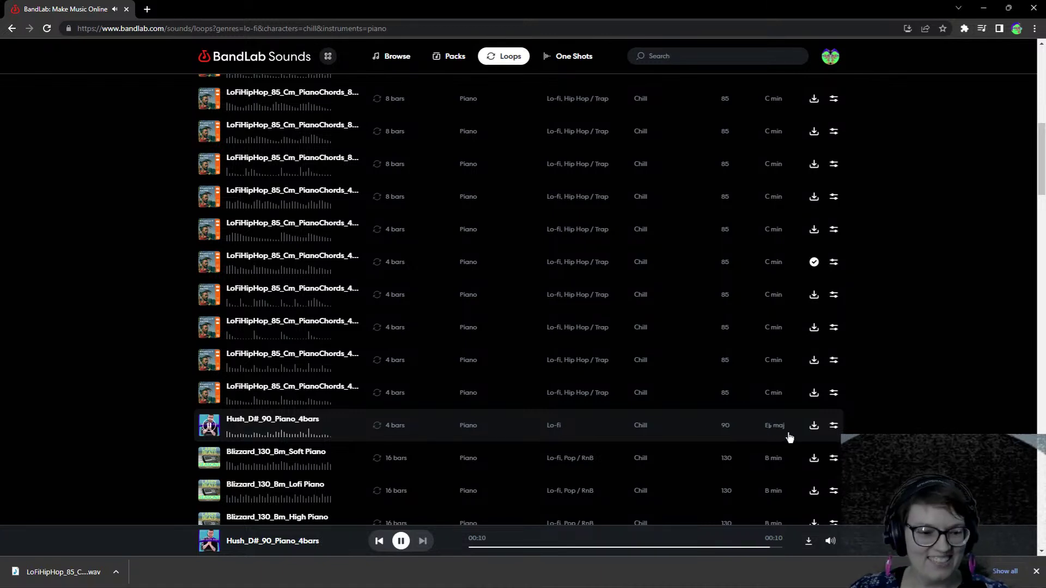
{"action": "left_click", "coordinate": [815, 427]}
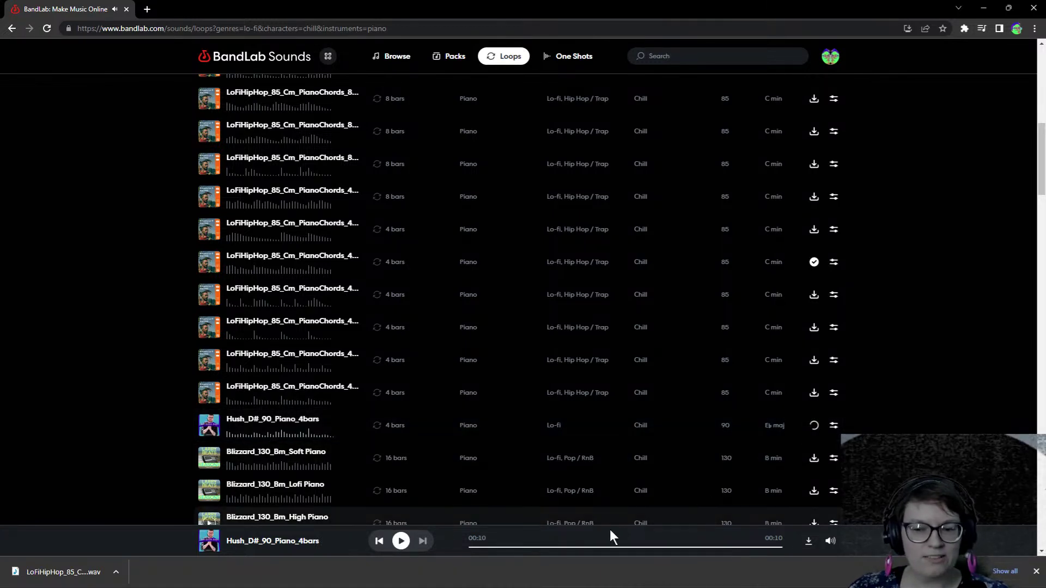
- Audition the Blizzard_130_Bm Soft Piano, Lofi Piano and Grand Piano loops and ChilledPop_100_Fm_SoftPiano_4bar
{"action": "left_click", "coordinate": [212, 461]}
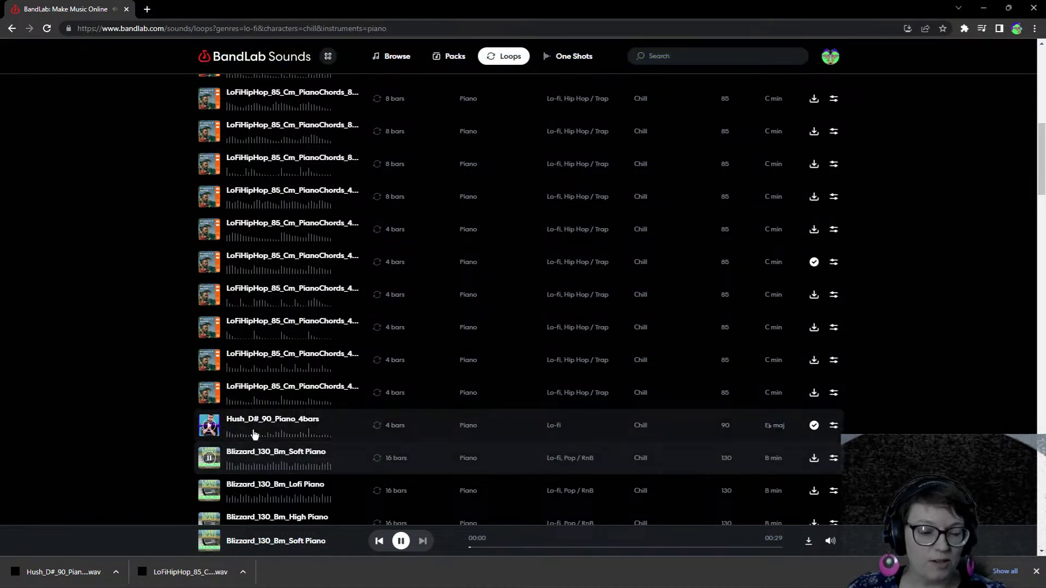
{"action": "scroll", "coordinate": [250, 430], "scroll_direction": "down", "scroll_amount": 3}
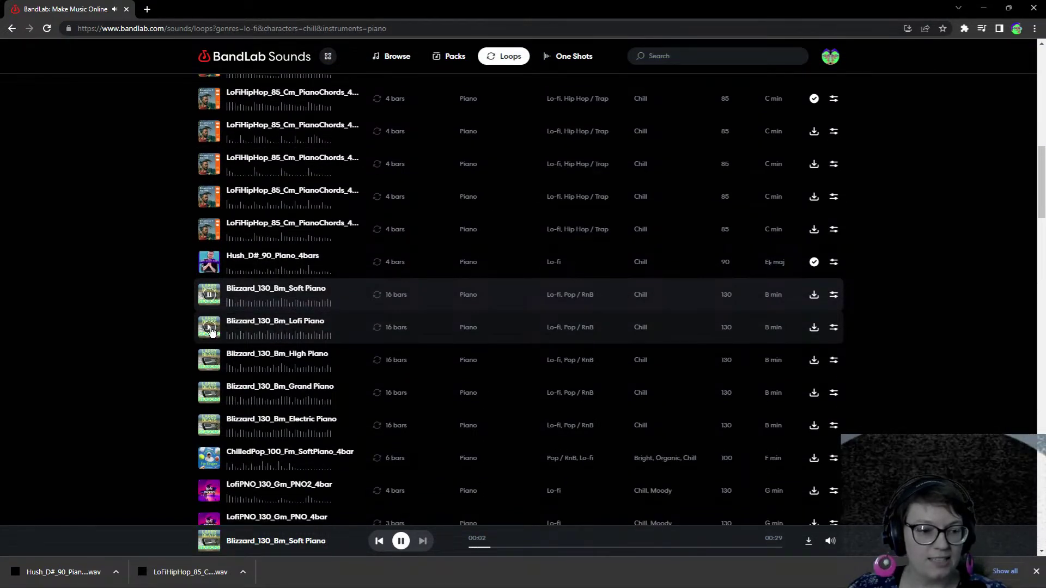
{"action": "left_click", "coordinate": [209, 328]}
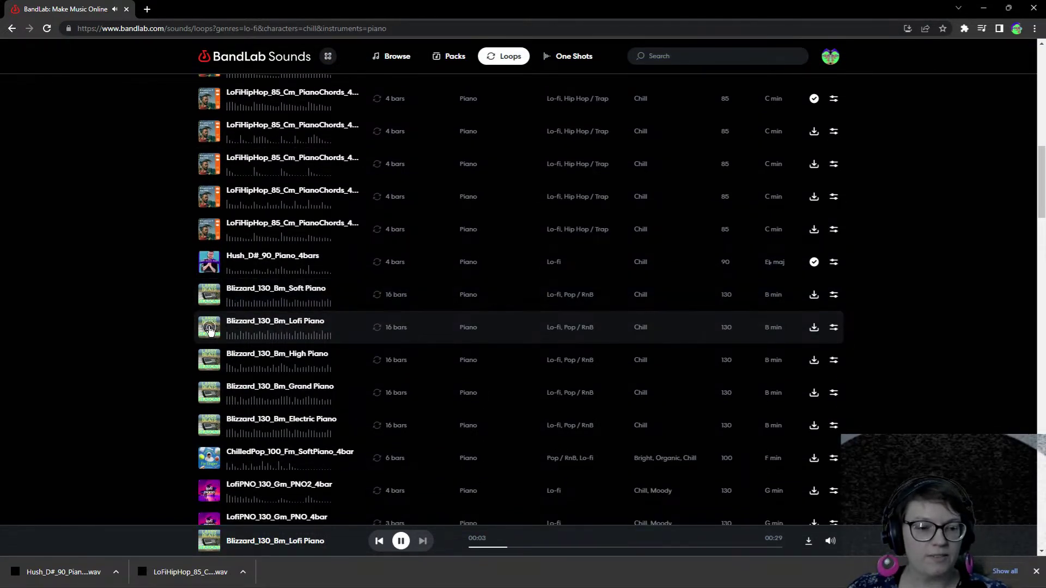
{"action": "left_click", "coordinate": [211, 395]}
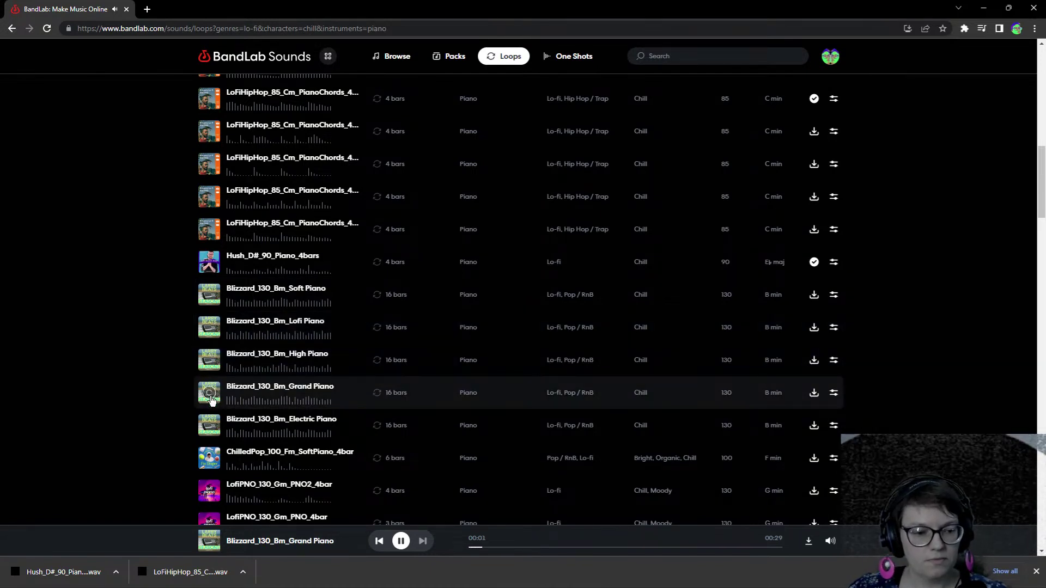
{"action": "left_click", "coordinate": [211, 459]}
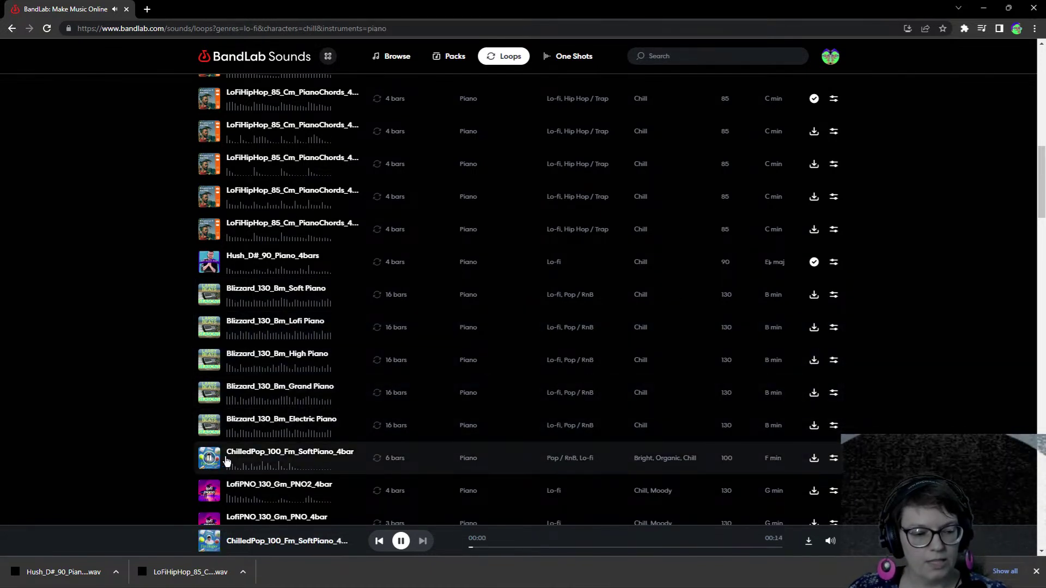
- Audition the LofiPNO_130_Gm_PNO2_4bar loop and download it
{"action": "scroll", "coordinate": [227, 464], "scroll_direction": "down", "scroll_amount": 2}
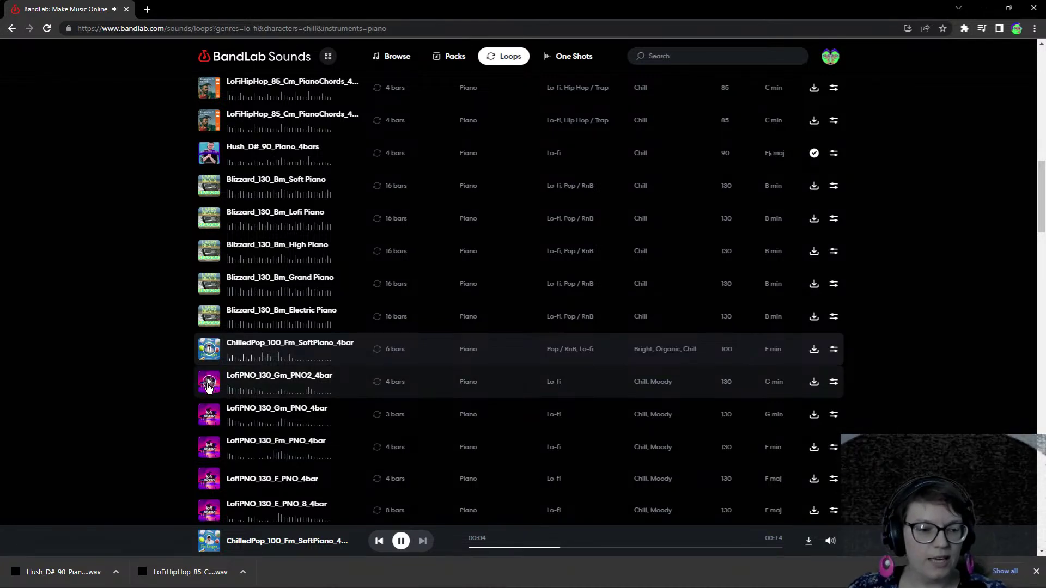
{"action": "left_click", "coordinate": [209, 384]}
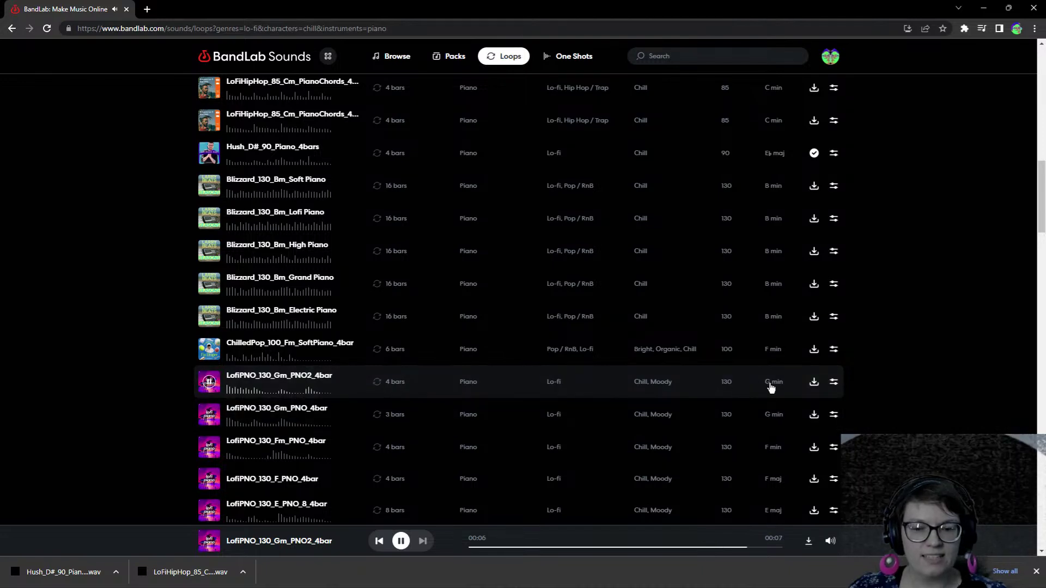
{"action": "left_click", "coordinate": [813, 382]}
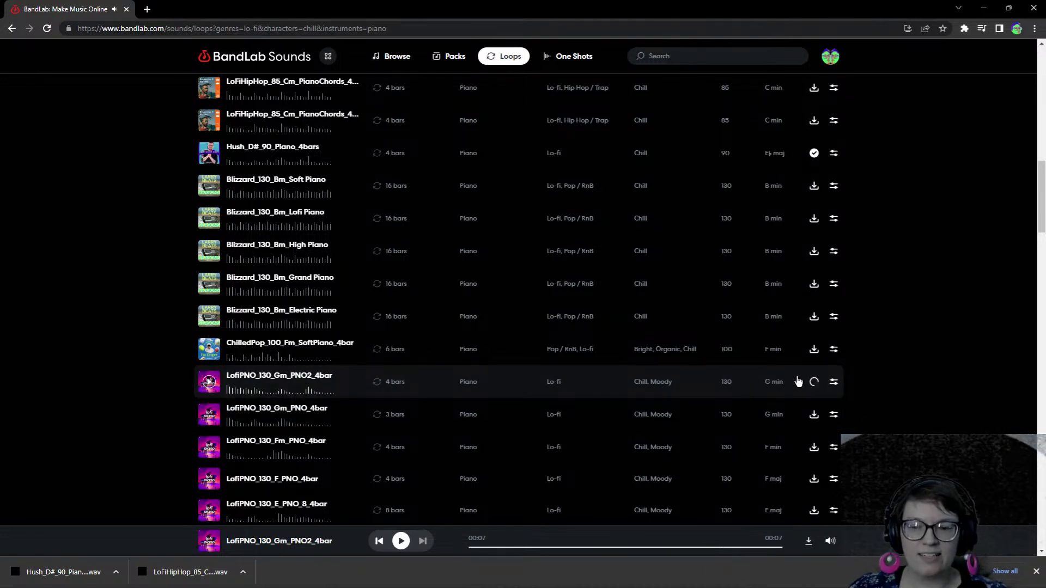
- Change the instrument filter from Piano to Woodwinds, keeping the Chill and Lo-fi filters
{"action": "scroll", "coordinate": [581, 327], "scroll_direction": "up", "scroll_amount": 15}
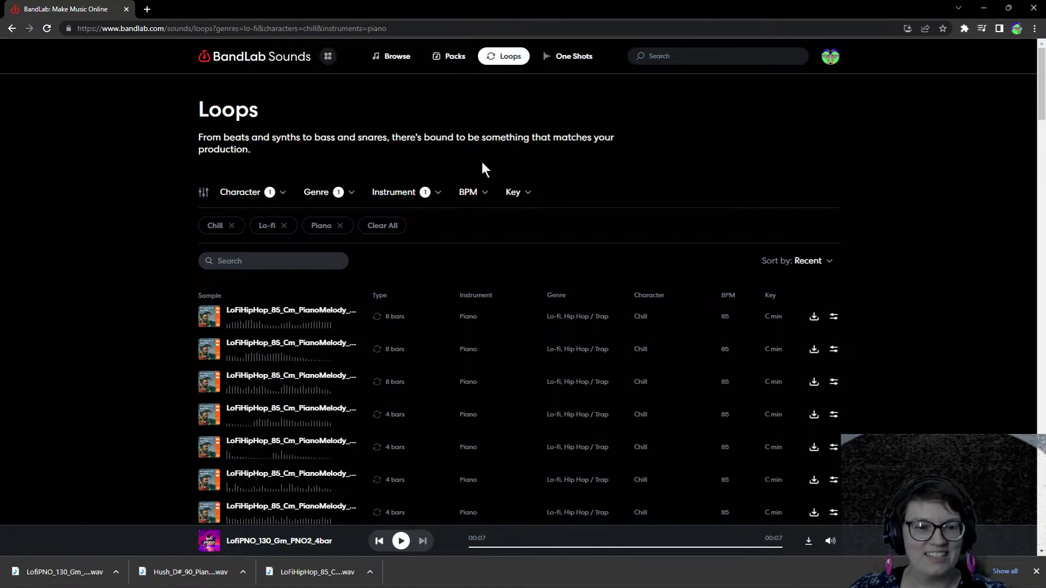
{"action": "left_click", "coordinate": [437, 194]}
{"action": "left_click", "coordinate": [294, 274]}
{"action": "left_click", "coordinate": [407, 195]}
{"action": "left_click", "coordinate": [408, 195]}
{"action": "left_click", "coordinate": [288, 301]}
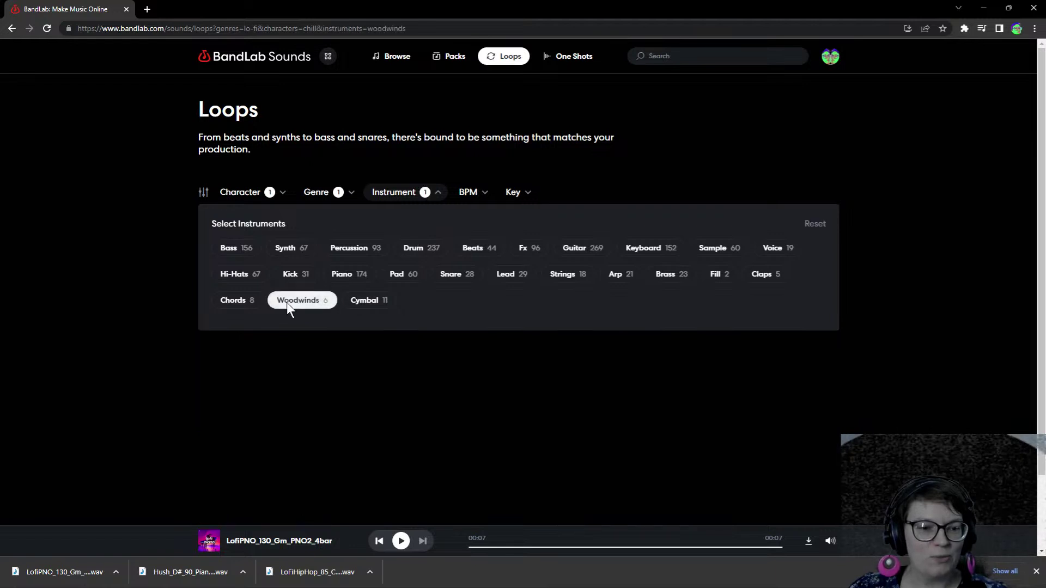
- Audition the woodwind loops IJ_126_Gm_Flute_4bar, IJ_125_G#m_Flute03_8bar, IJ_125_G#m_Flute02_4bar and IJ_122_Em_Flute_4bar
{"action": "left_click", "coordinate": [238, 358]}
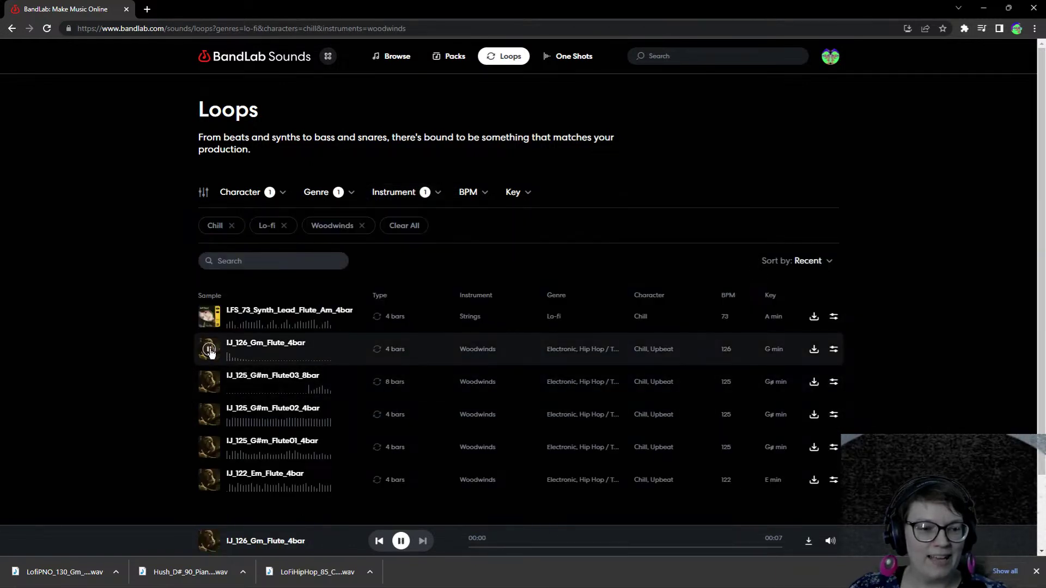
{"action": "left_click", "coordinate": [210, 383]}
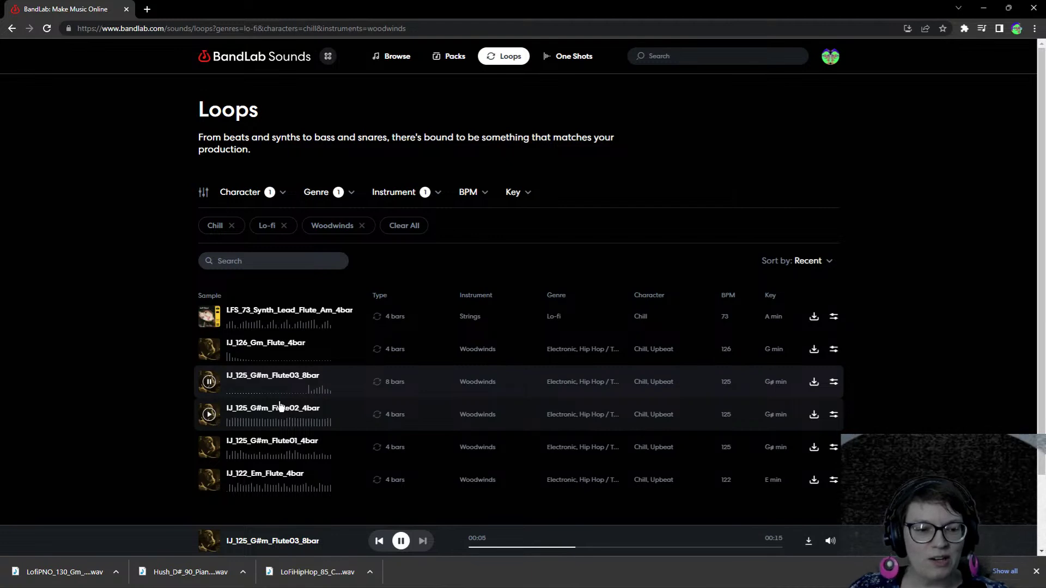
{"action": "left_click", "coordinate": [306, 397]}
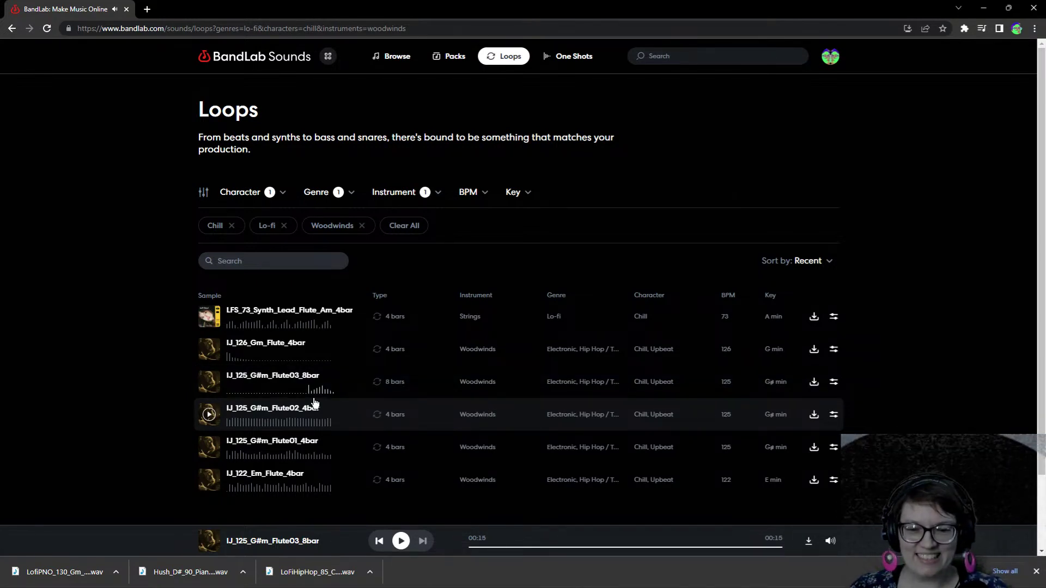
{"action": "left_click", "coordinate": [210, 417]}
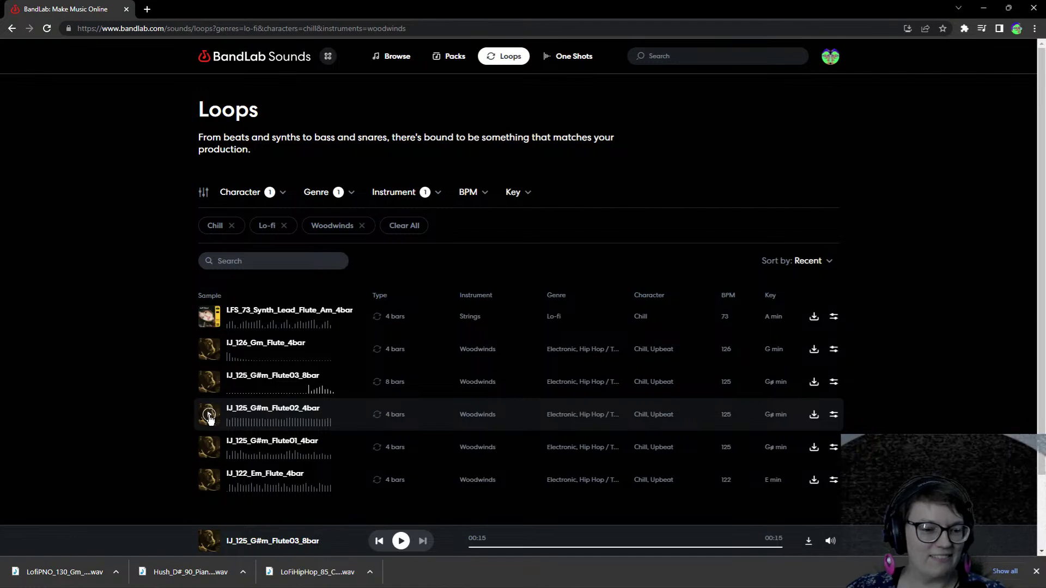
{"action": "scroll", "coordinate": [256, 419], "scroll_direction": "down", "scroll_amount": 2}
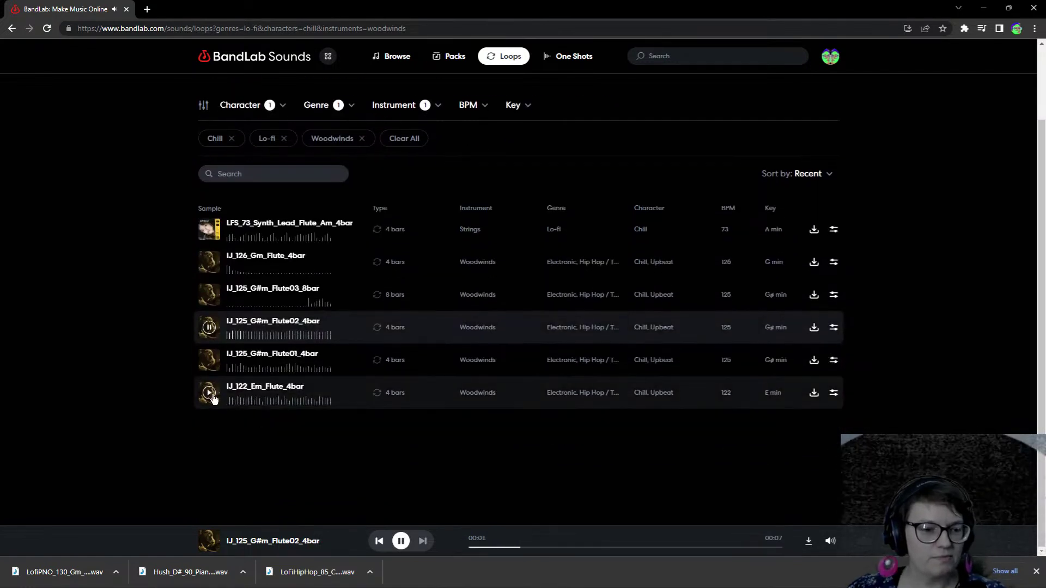
{"action": "left_click", "coordinate": [211, 394]}
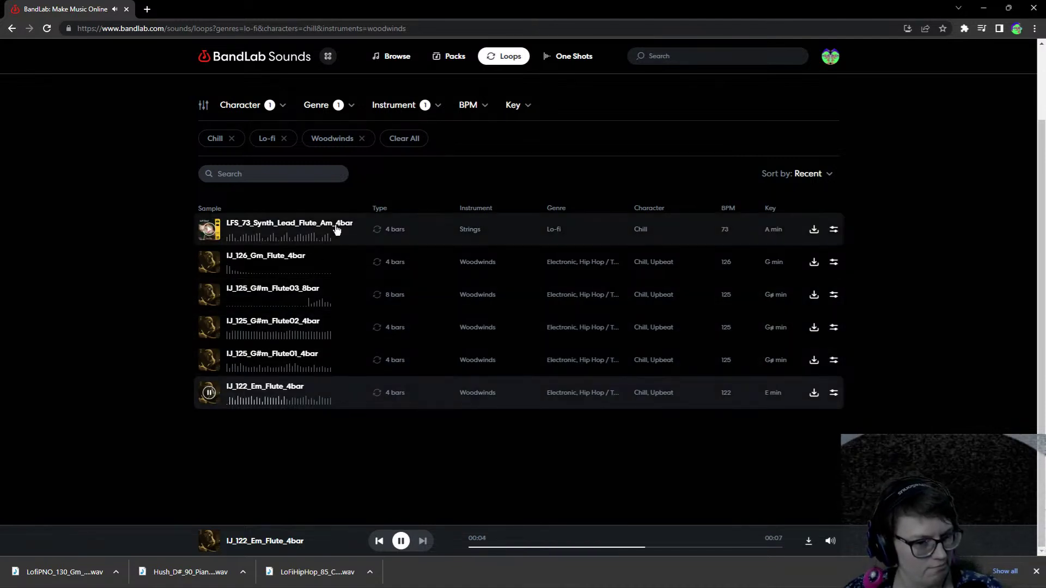
{"action": "left_click", "coordinate": [209, 393]}
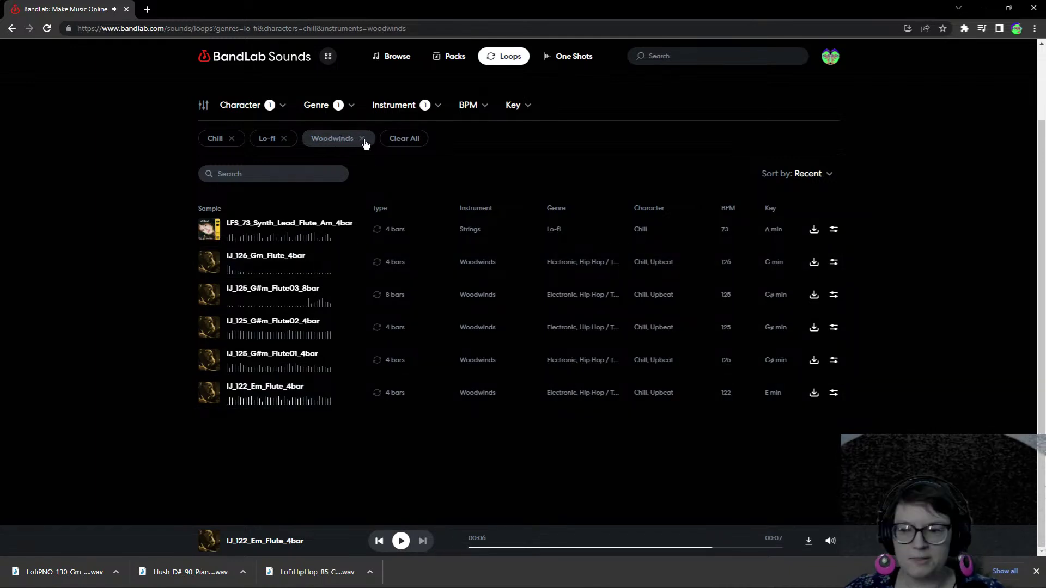
- Remove the Woodwinds filter and filter the chill lo-fi loops by the Brass instrument instead
{"action": "left_click", "coordinate": [362, 139]}
{"action": "scroll", "coordinate": [432, 411], "scroll_direction": "down", "scroll_amount": 5}
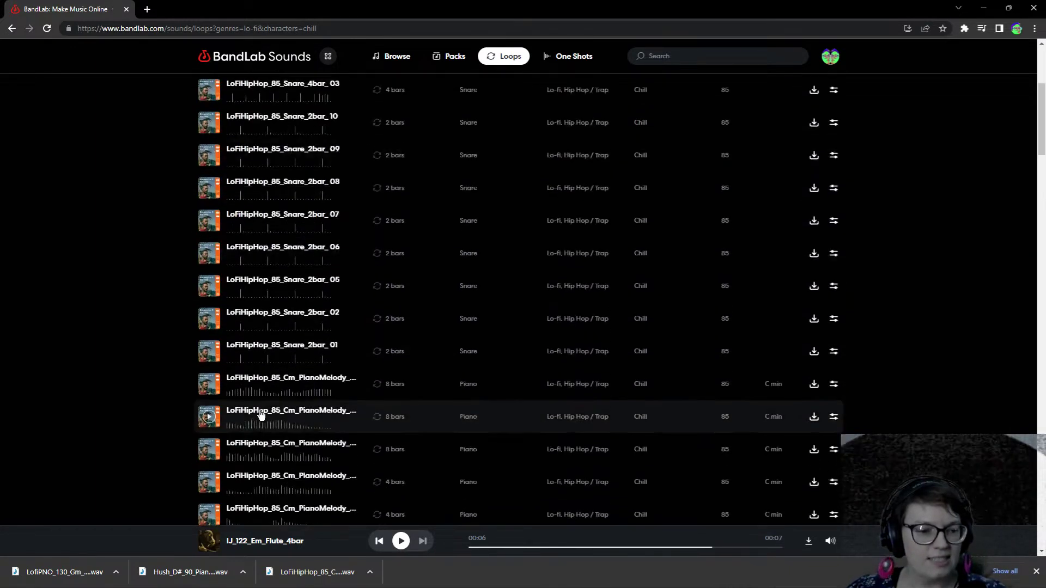
{"action": "scroll", "coordinate": [229, 415], "scroll_direction": "up", "scroll_amount": 5}
{"action": "left_click", "coordinate": [397, 190]}
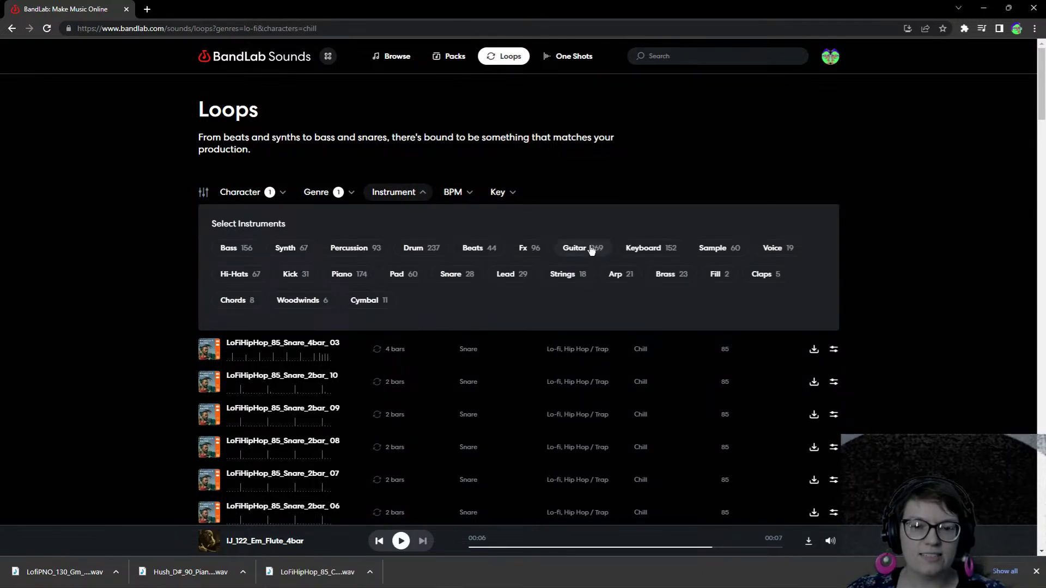
{"action": "left_click", "coordinate": [673, 275]}
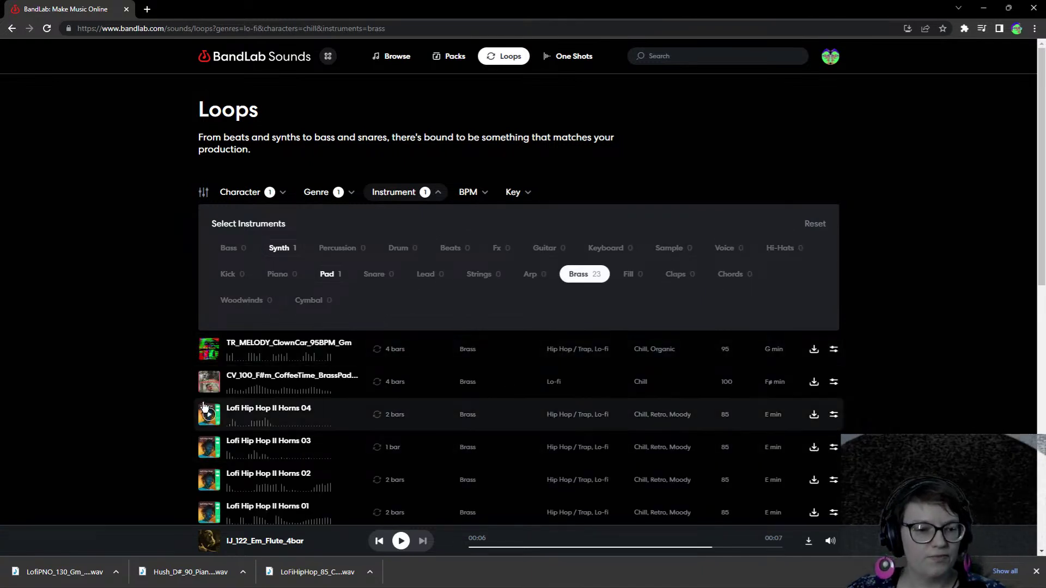
- Audition the brass loops TR_MELODY_ClownCar_95BPM_Gm, Hush_B_90_Brass_Beaches_4Bars and Lofi Hip Hop II Horns 01
{"action": "left_click", "coordinate": [210, 383]}
{"action": "left_click", "coordinate": [209, 349]}
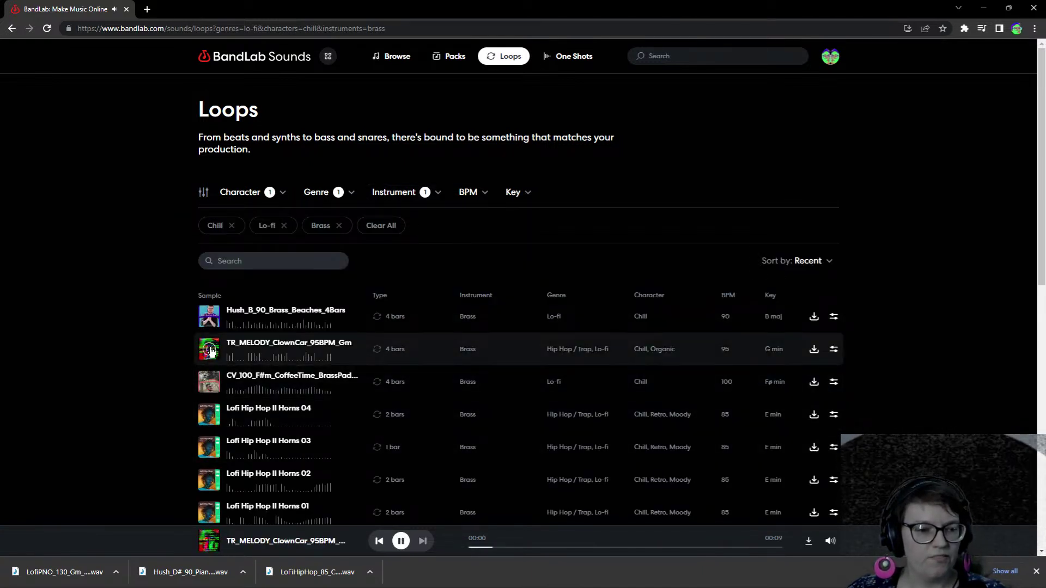
{"action": "left_click", "coordinate": [212, 321]}
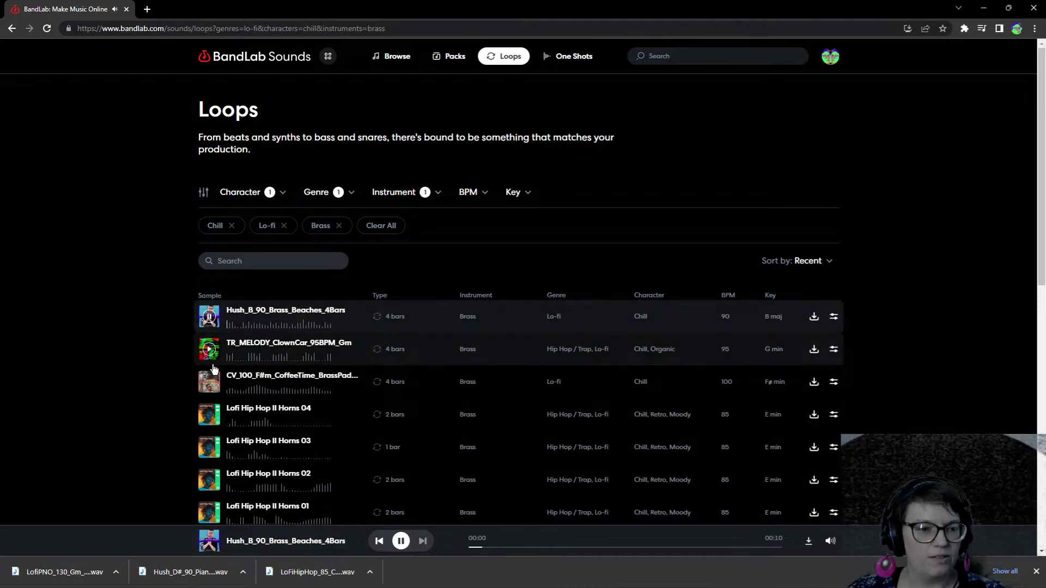
{"action": "scroll", "coordinate": [258, 454], "scroll_direction": "down", "scroll_amount": 2}
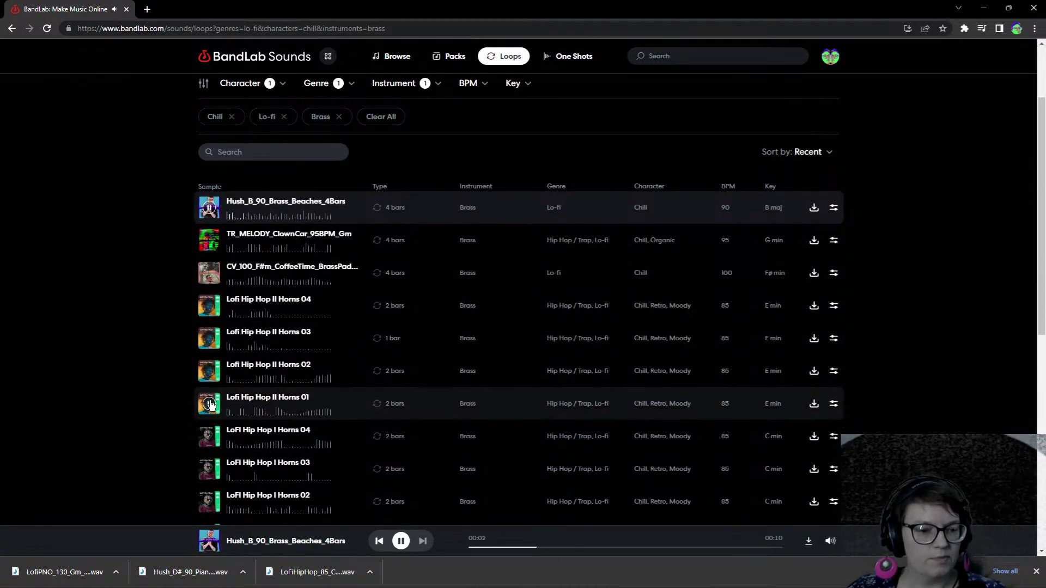
{"action": "left_click", "coordinate": [209, 402]}
- Audition Lofi Horns 09, 08, 02 and 03, and briefly replay TR_MELODY_ClownCar_95BPM_Gm
{"action": "scroll", "coordinate": [231, 415], "scroll_direction": "down", "scroll_amount": 3}
{"action": "scroll", "coordinate": [231, 415], "scroll_direction": "down", "scroll_amount": 2}
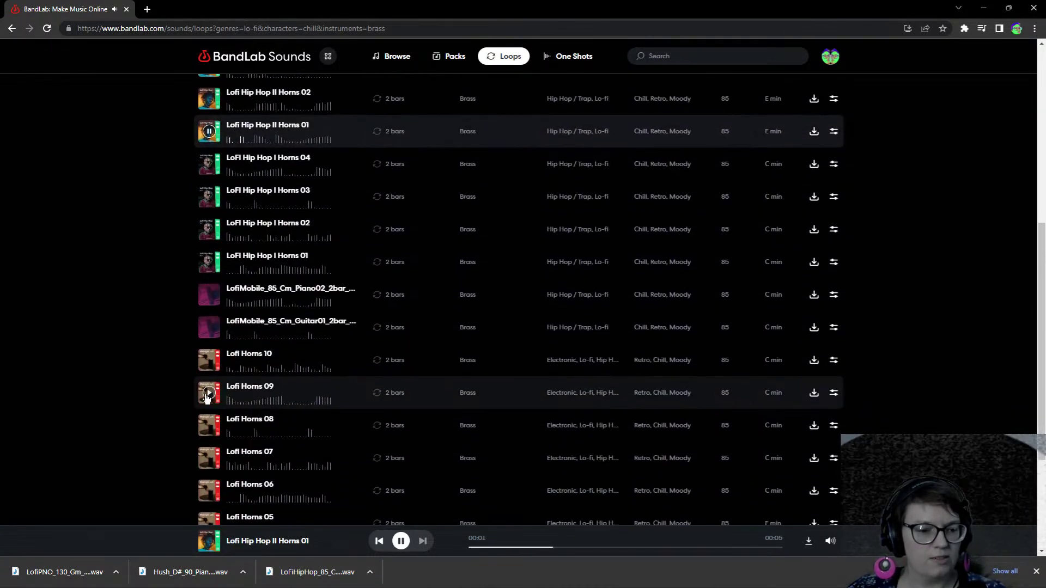
{"action": "left_click", "coordinate": [211, 394]}
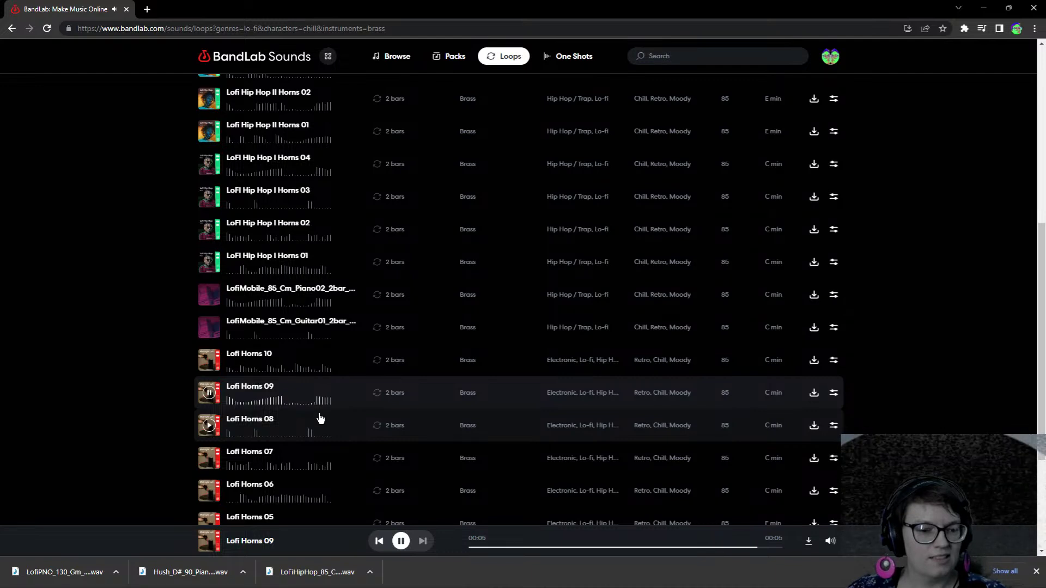
{"action": "left_click", "coordinate": [208, 426]}
{"action": "scroll", "coordinate": [261, 428], "scroll_direction": "down", "scroll_amount": 3}
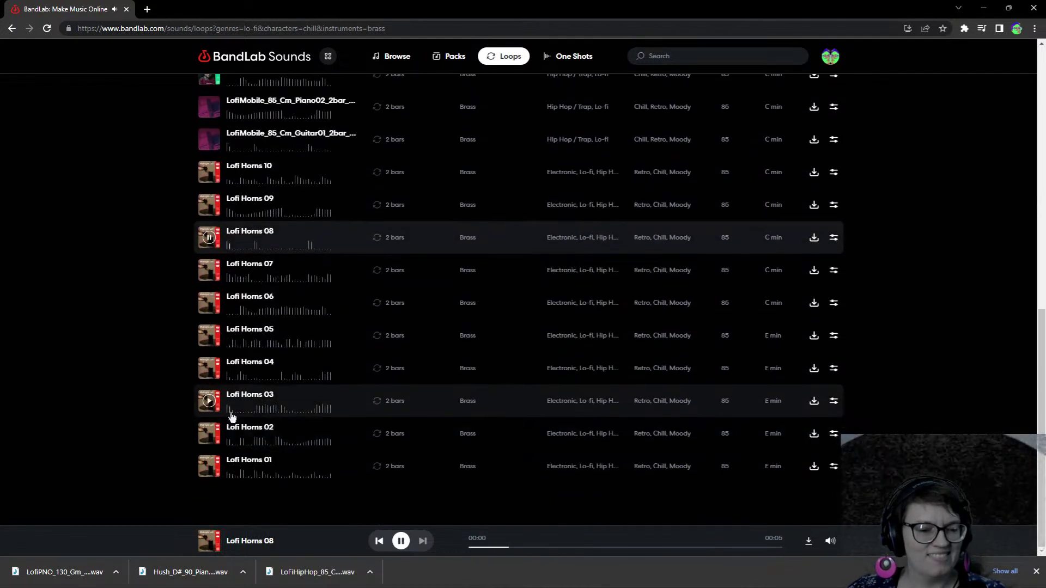
{"action": "left_click", "coordinate": [209, 432]}
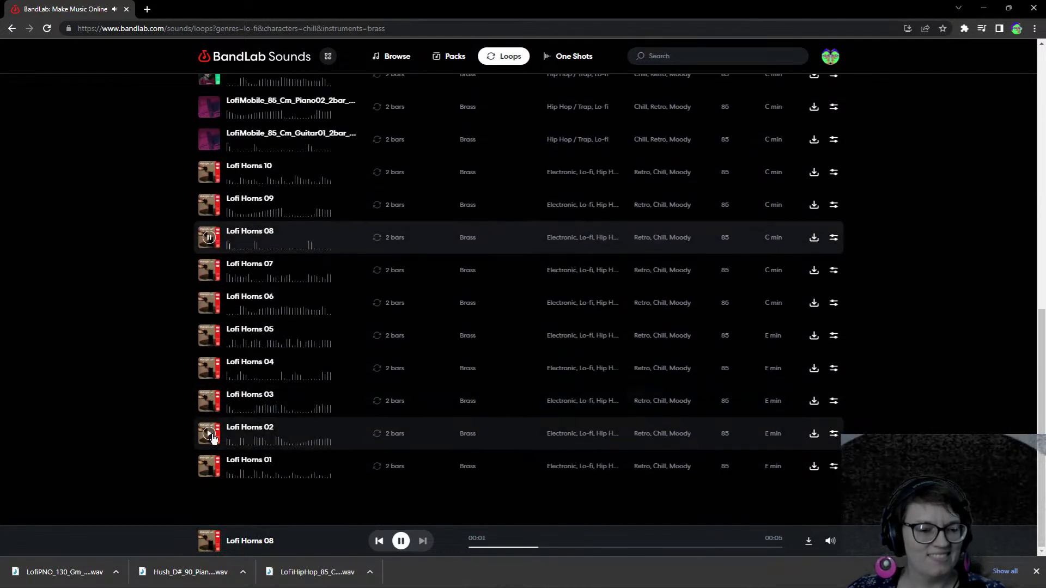
{"action": "left_click", "coordinate": [209, 403]}
{"action": "scroll", "coordinate": [262, 294], "scroll_direction": "up", "scroll_amount": 10}
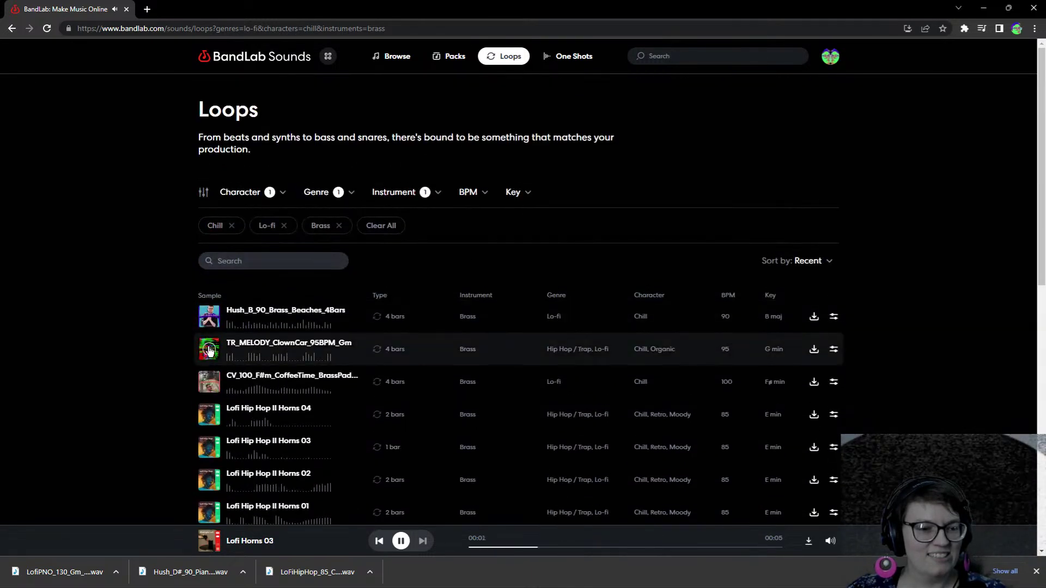
{"action": "left_click", "coordinate": [208, 350]}
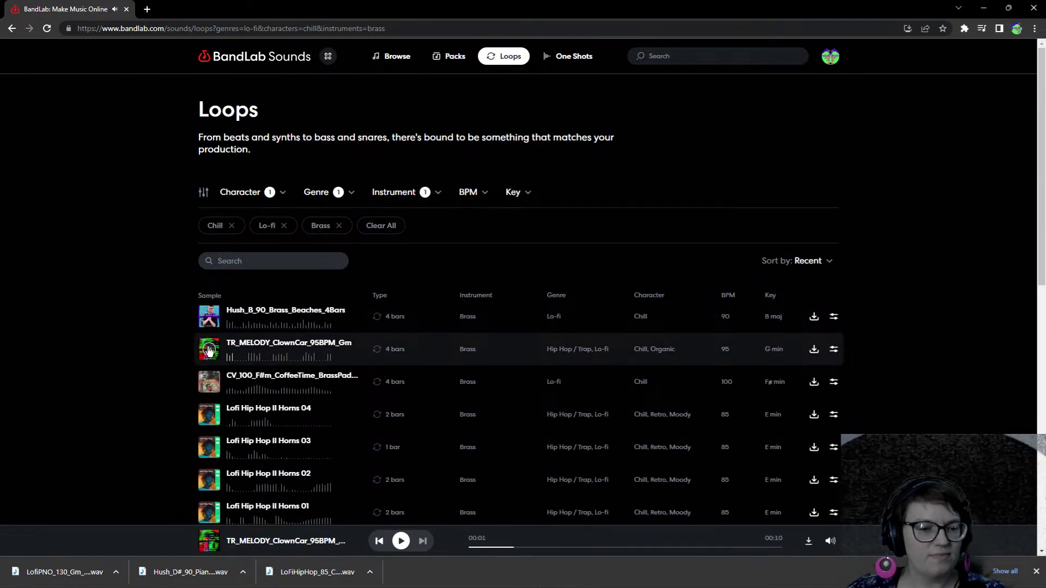
- Look through the Browse page's sample collections and open the Hush Child: Loops pack under Lofi Aura
{"action": "left_click", "coordinate": [404, 62]}
{"action": "scroll", "coordinate": [547, 265], "scroll_direction": "down", "scroll_amount": 5}
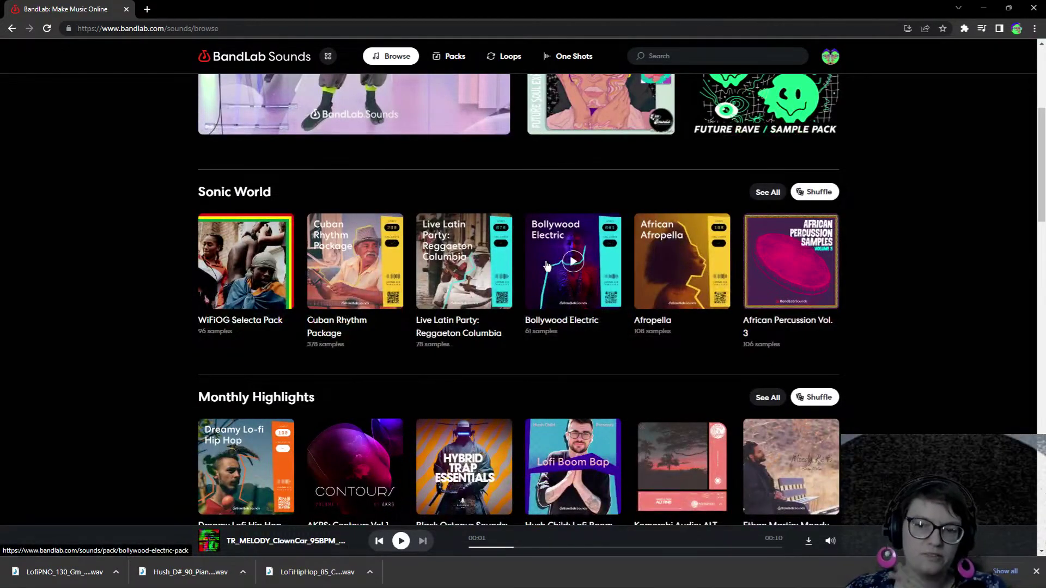
{"action": "scroll", "coordinate": [547, 265], "scroll_direction": "down", "scroll_amount": 4}
{"action": "scroll", "coordinate": [568, 293], "scroll_direction": "up", "scroll_amount": 1}
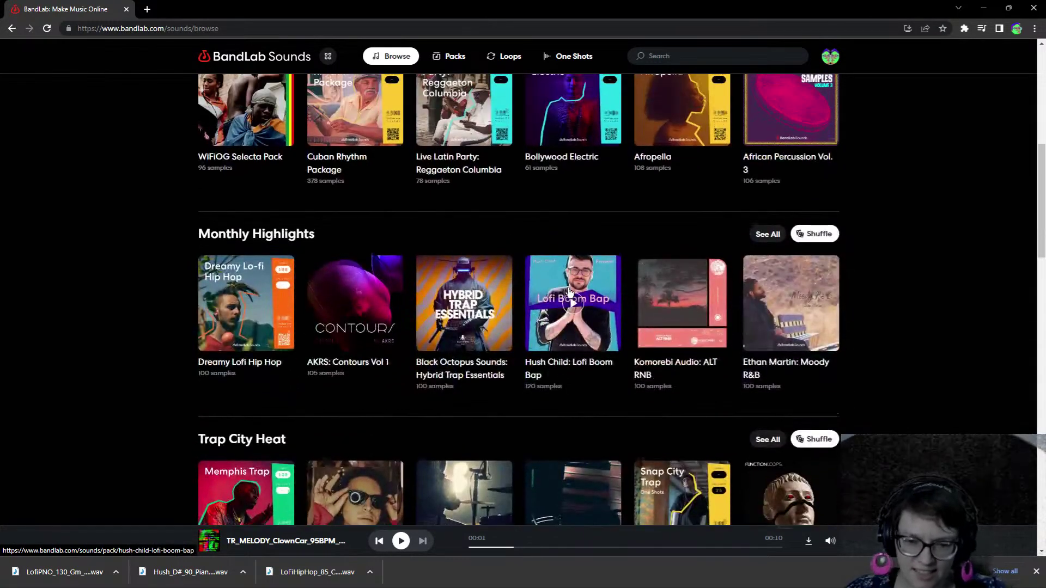
{"action": "scroll", "coordinate": [568, 292], "scroll_direction": "down", "scroll_amount": 4}
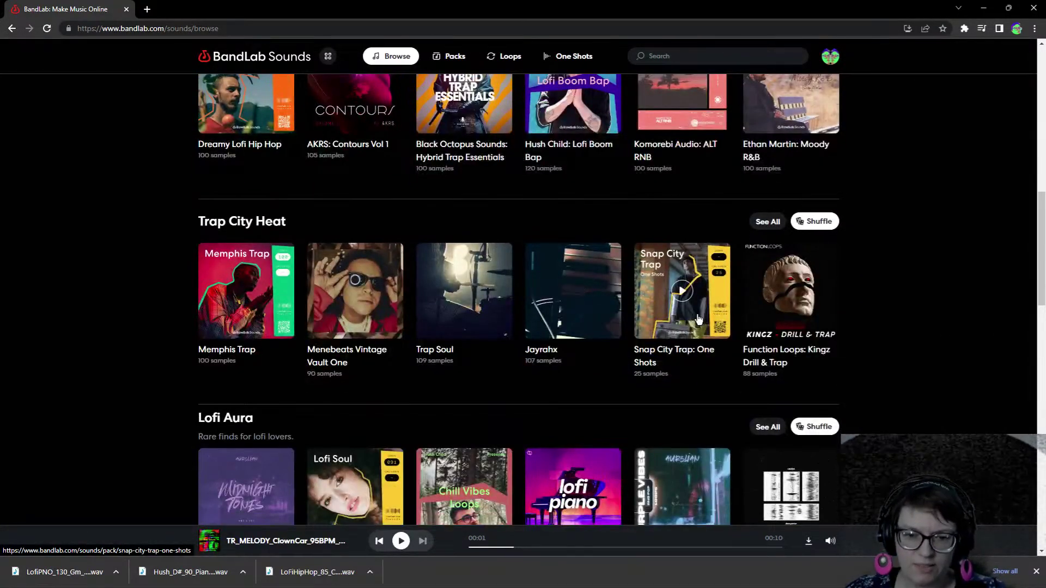
{"action": "scroll", "coordinate": [702, 355], "scroll_direction": "down", "scroll_amount": 3}
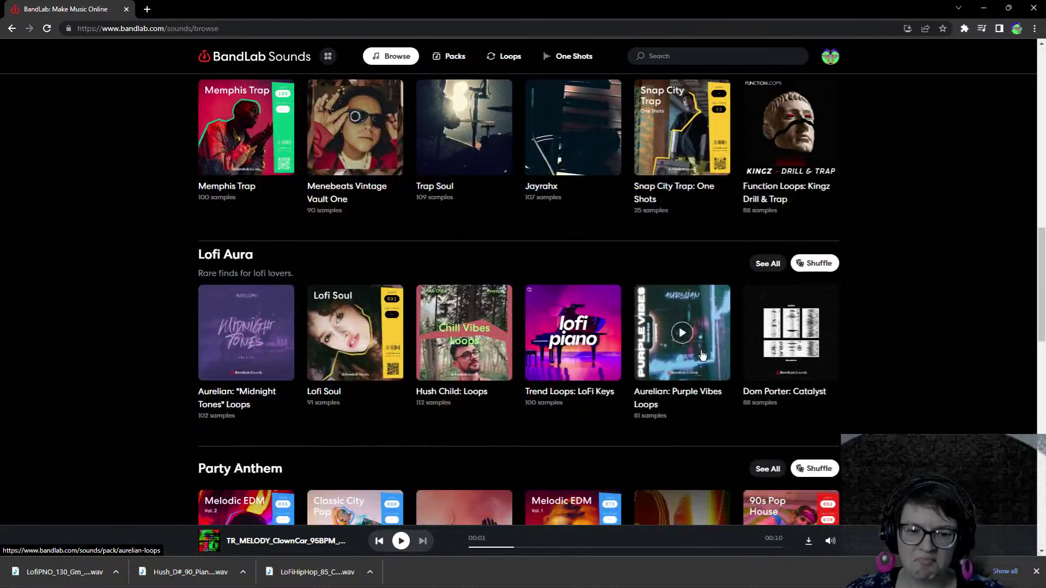
{"action": "left_click", "coordinate": [475, 350]}
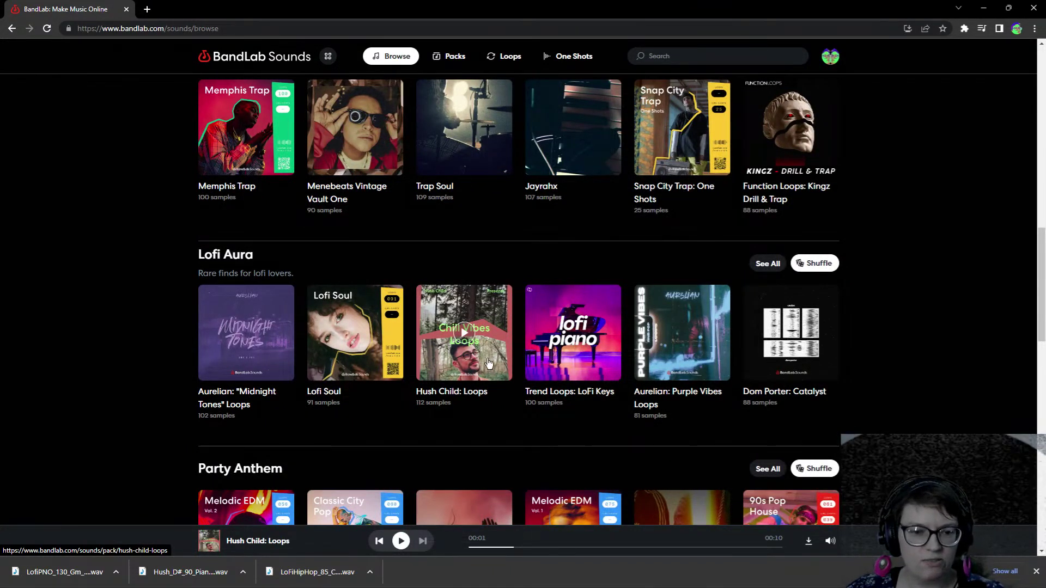
{"action": "scroll", "coordinate": [486, 358], "scroll_direction": "down", "scroll_amount": 4}
{"action": "scroll", "coordinate": [487, 361], "scroll_direction": "up", "scroll_amount": 4}
{"action": "left_click", "coordinate": [488, 362]}
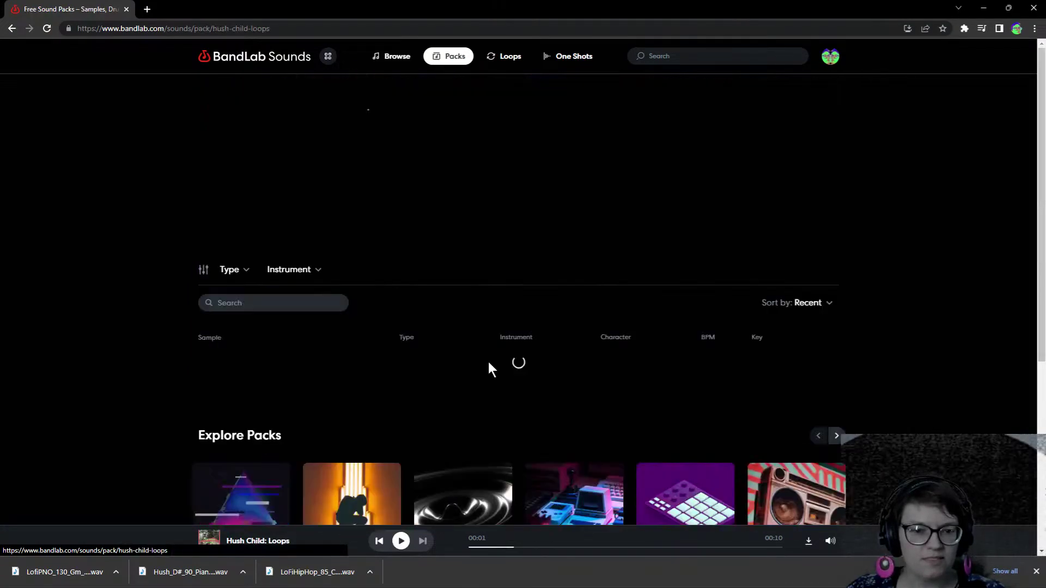
- Audition the Westfield loops SongLoop2NoBass, ClockFoley, SongLoop1 and SongLoop1NoBass in the Hush Child pack, and download CV_90_Abm_Westfield_SongLoop1NoBass
{"action": "scroll", "coordinate": [457, 375], "scroll_direction": "down", "scroll_amount": 5}
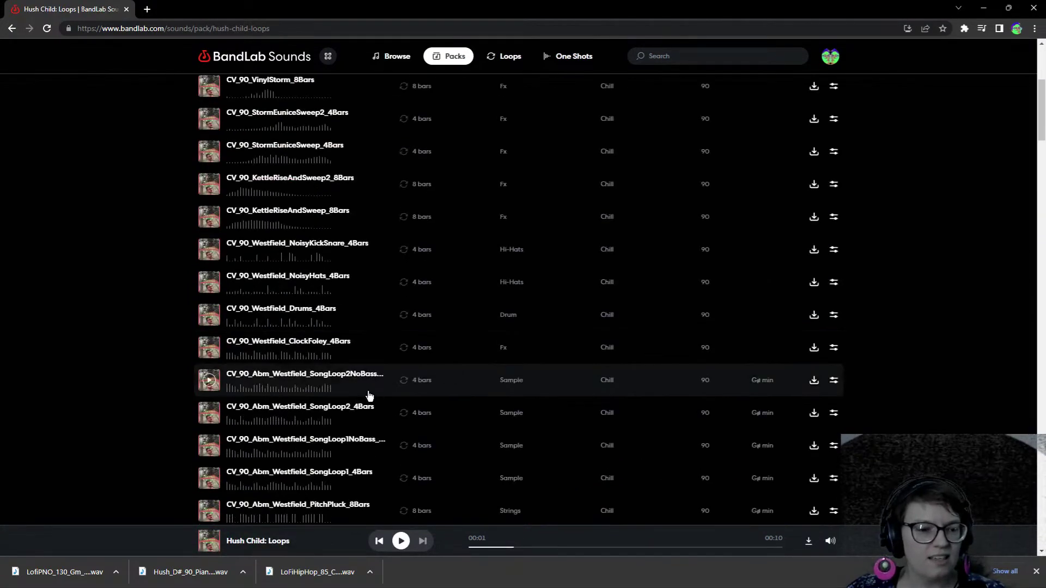
{"action": "left_click", "coordinate": [208, 380]}
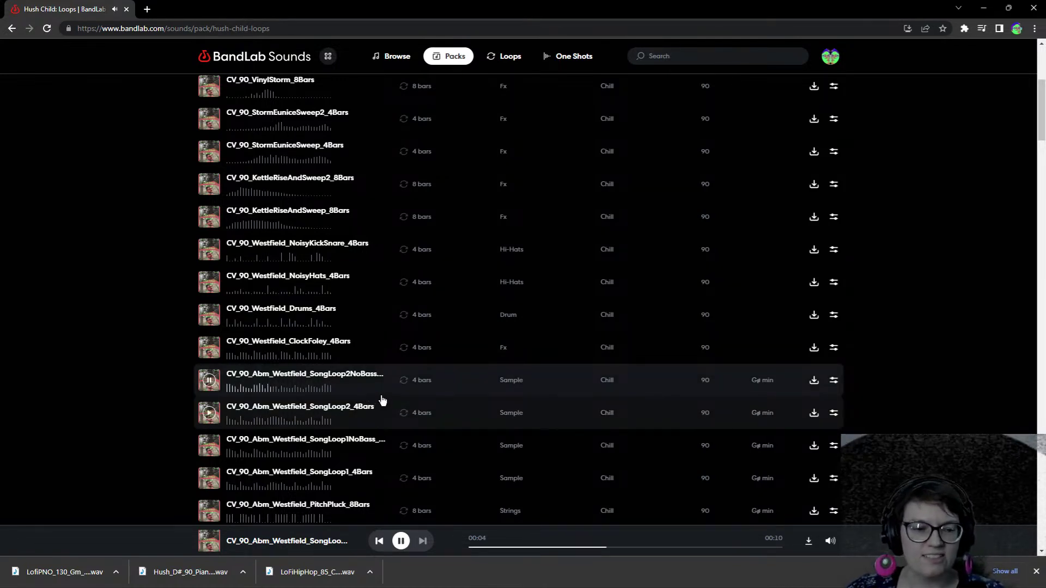
{"action": "left_click", "coordinate": [210, 350]}
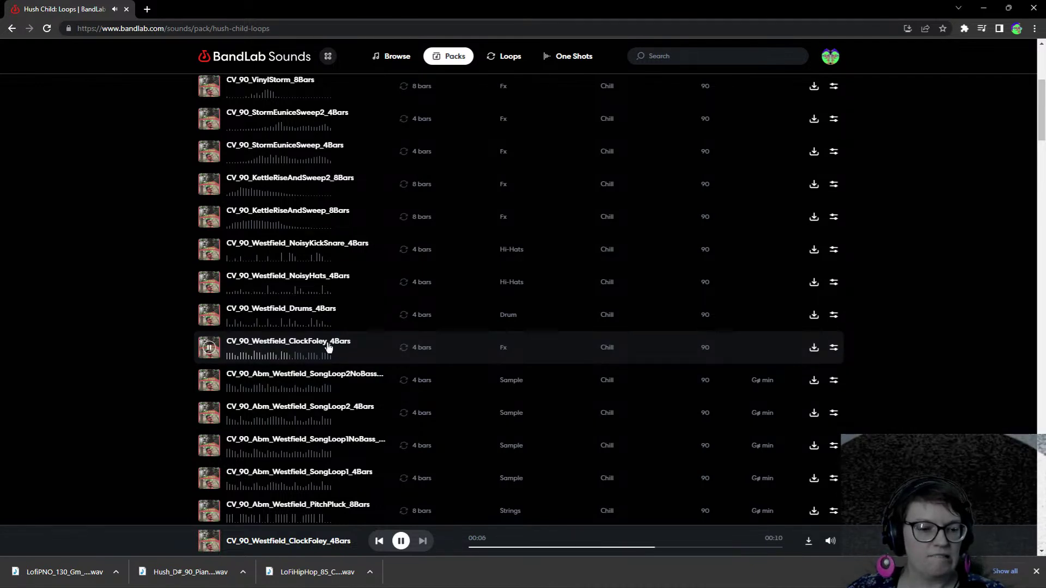
{"action": "left_click", "coordinate": [210, 479]}
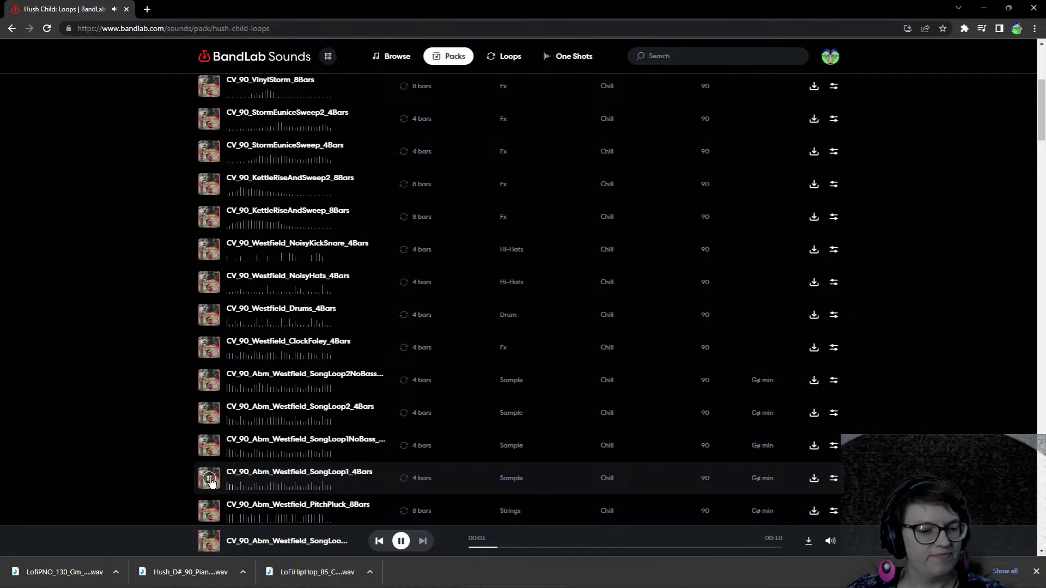
{"action": "left_click", "coordinate": [210, 447]}
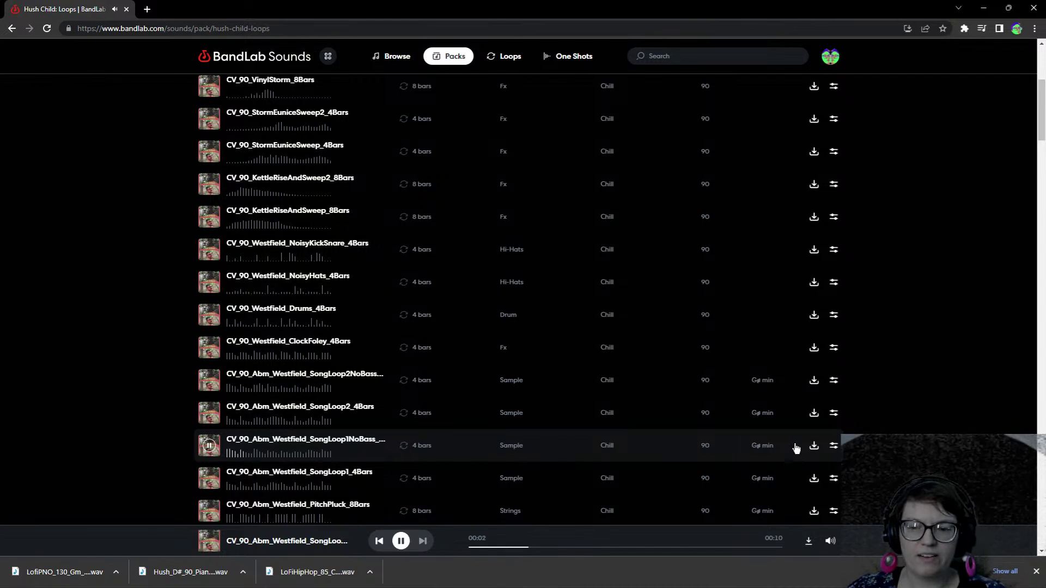
{"action": "left_click", "coordinate": [814, 446]}
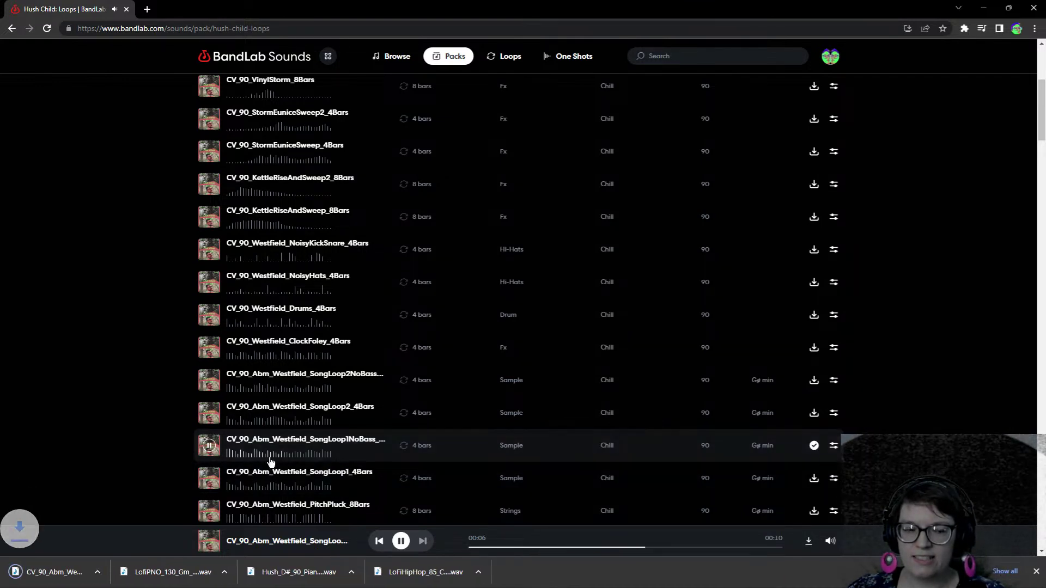
- Audition the Westfield PitchPluck, OPbell, GtrMelo and GtrChrds loops, and download CV_90_Abm_Westfield_GtrChrds_4Bars
{"action": "scroll", "coordinate": [269, 464], "scroll_direction": "down", "scroll_amount": 3}
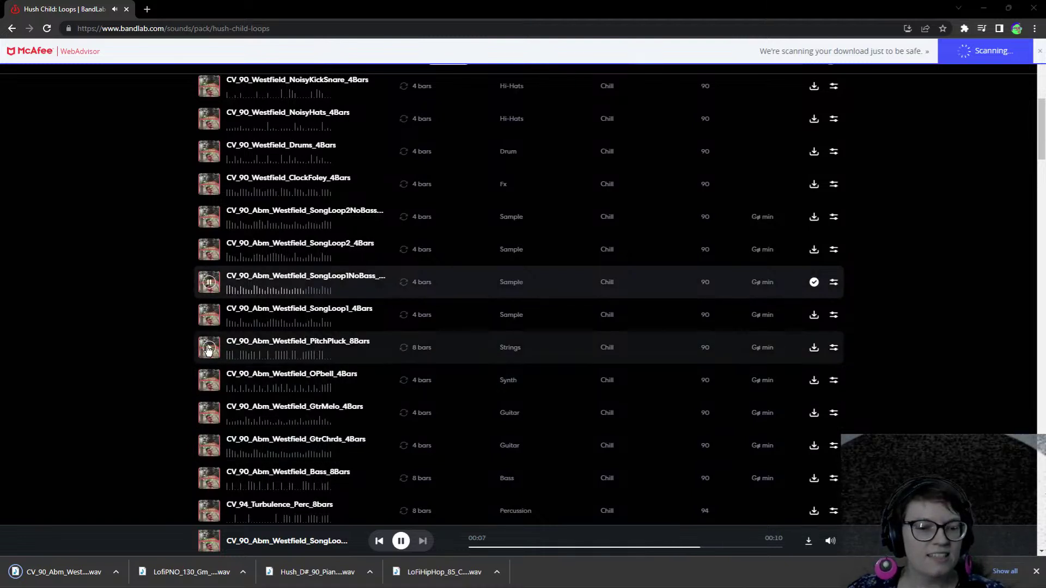
{"action": "left_click", "coordinate": [207, 348]}
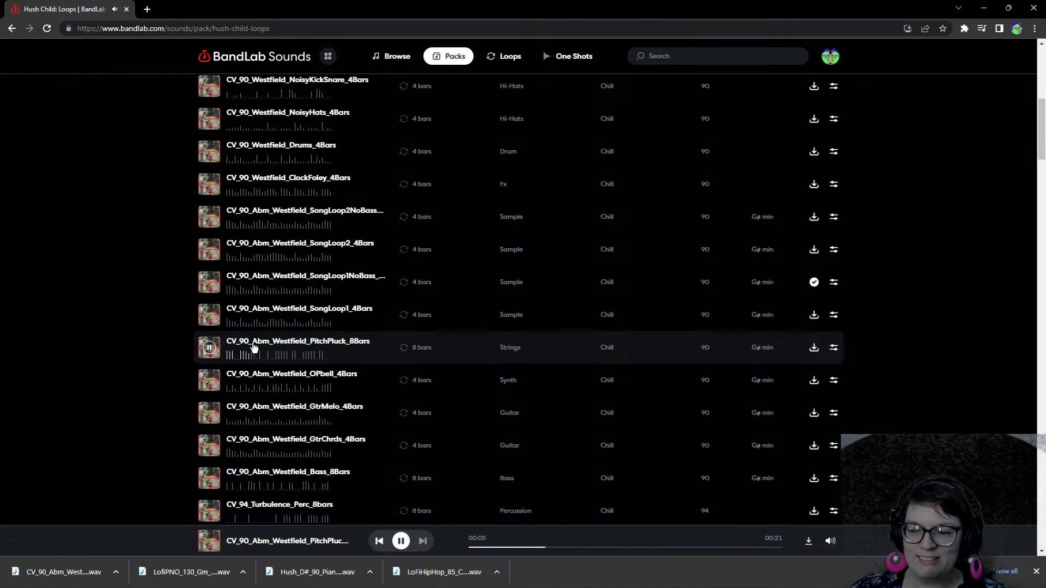
{"action": "left_click", "coordinate": [209, 381]}
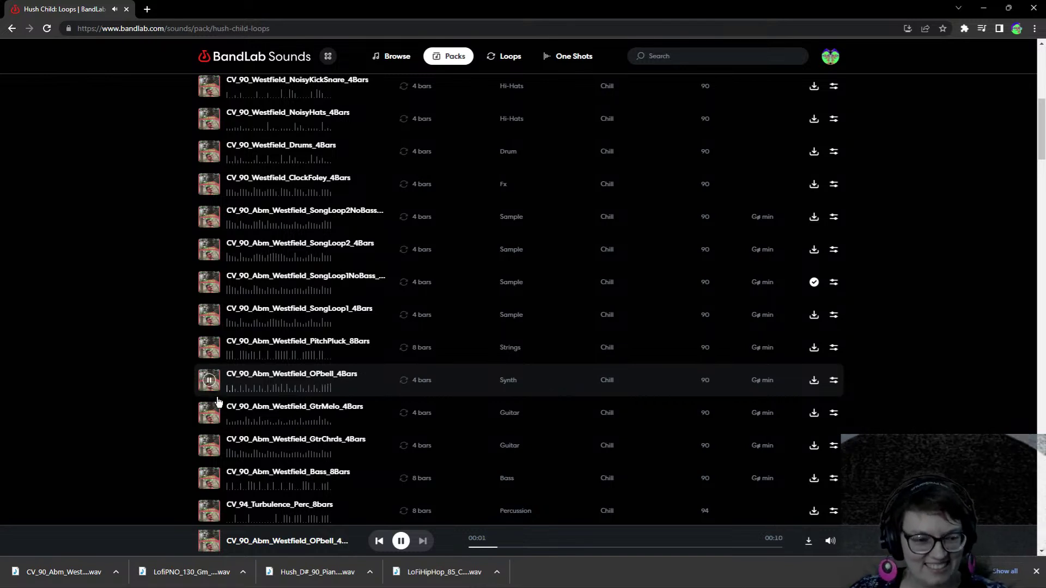
{"action": "left_click", "coordinate": [209, 414]}
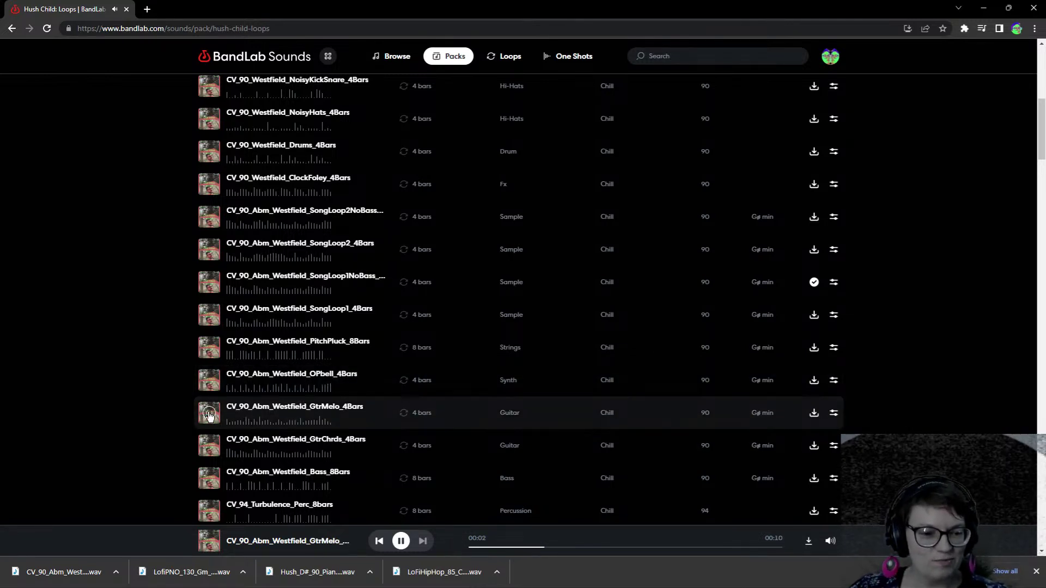
{"action": "left_click", "coordinate": [207, 447]}
{"action": "scroll", "coordinate": [216, 449], "scroll_direction": "down", "scroll_amount": 2}
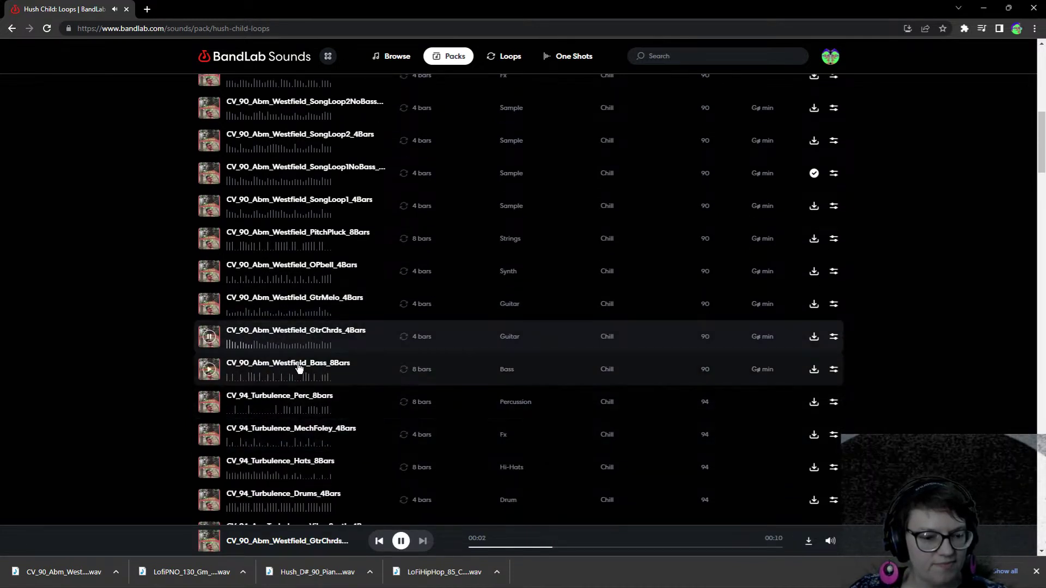
{"action": "left_click", "coordinate": [813, 337]}
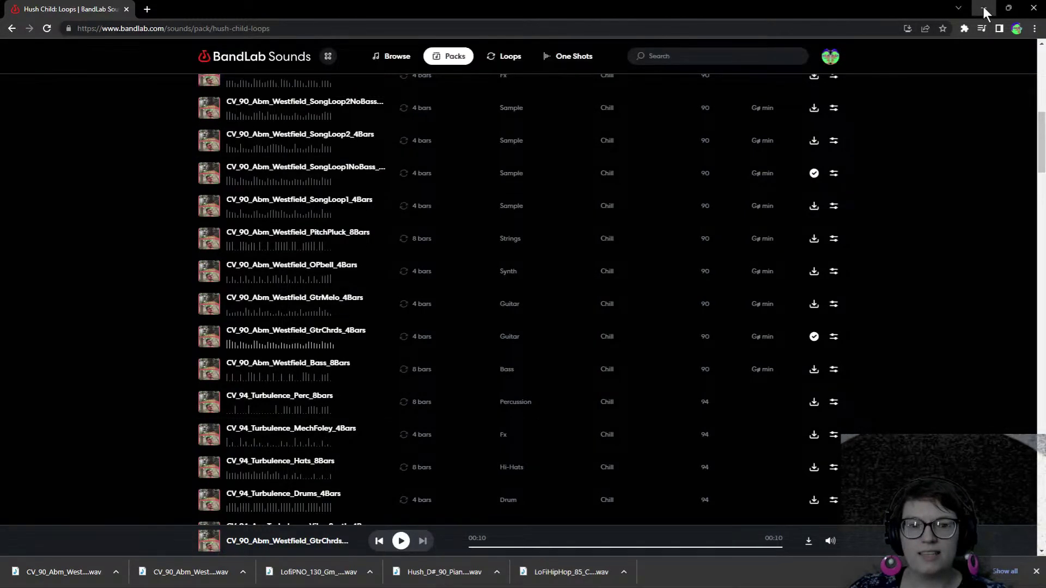
- Switch to Cakewalk and import the downloaded LofiPNO_130_Gm piano loop from File Explorer at the start of the vox track
{"action": "left_click", "coordinate": [983, 8]}
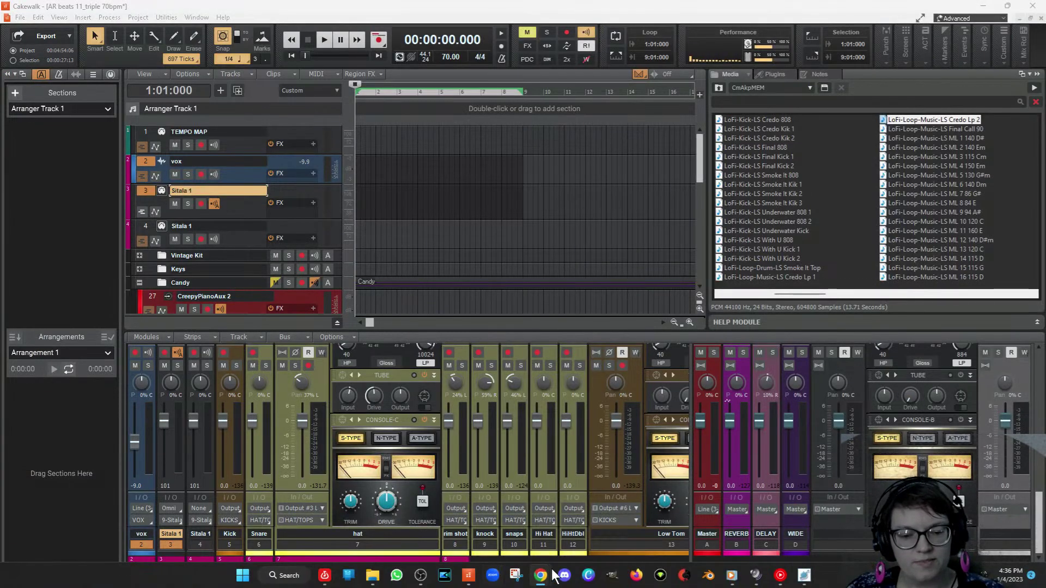
{"action": "mouse_move", "coordinate": [538, 575]}
{"action": "mouse_move", "coordinate": [542, 524]}
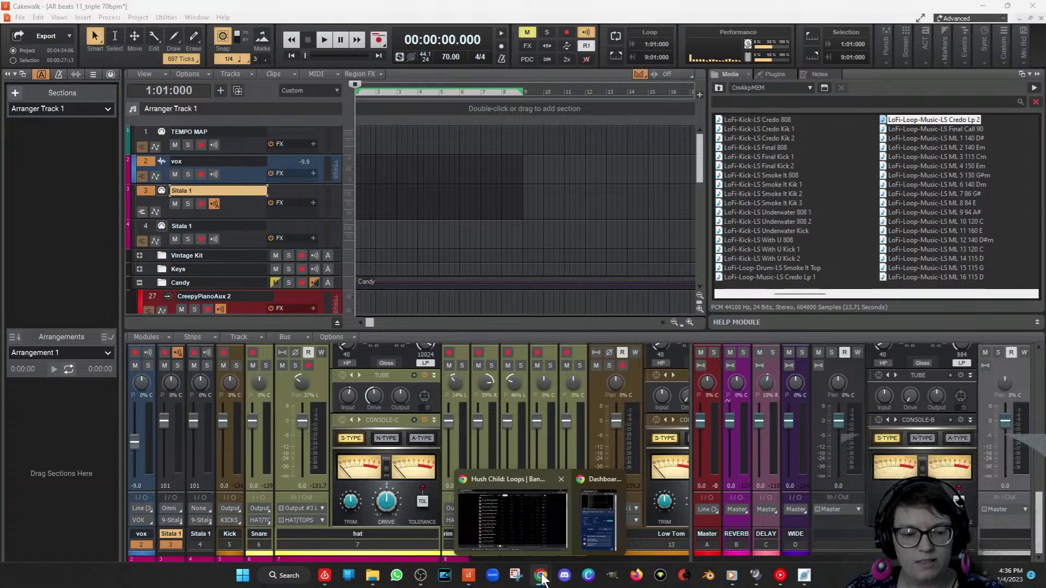
{"action": "left_click", "coordinate": [372, 575]}
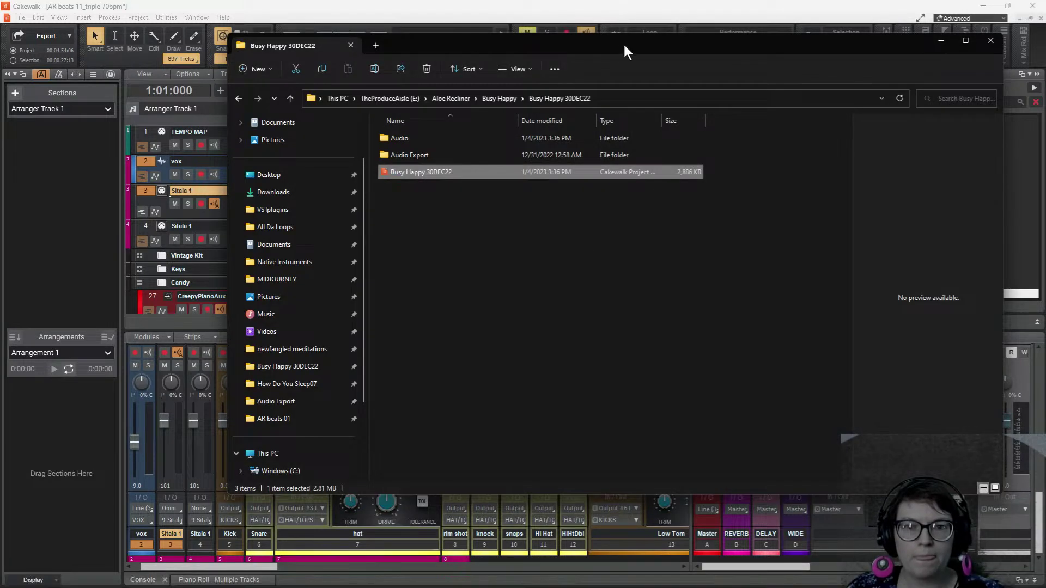
{"action": "left_click_drag", "start_coordinate": [623, 45], "coordinate": [1045, 69]}
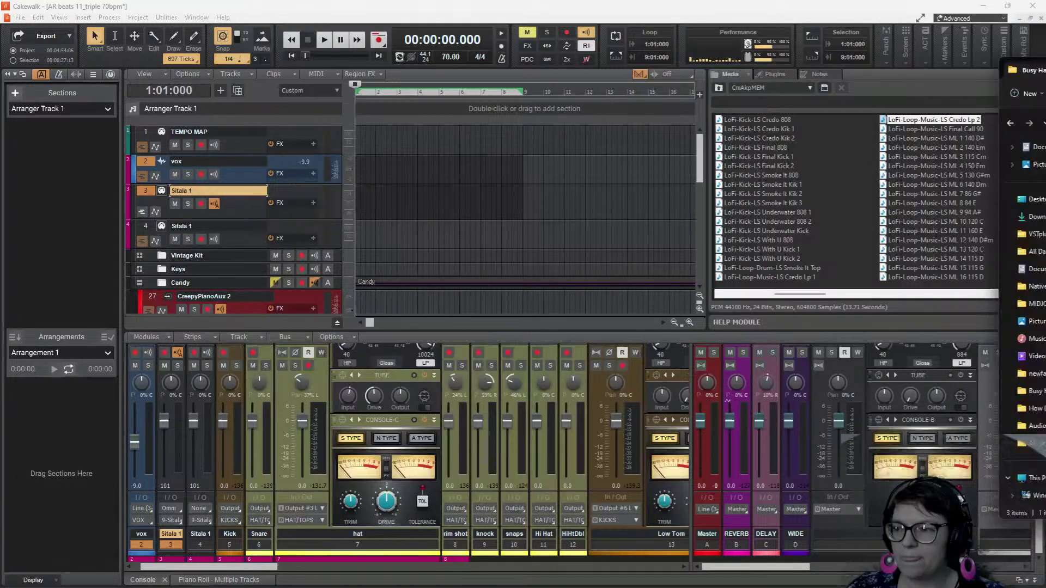
{"action": "key", "text": "alt+Tab"}
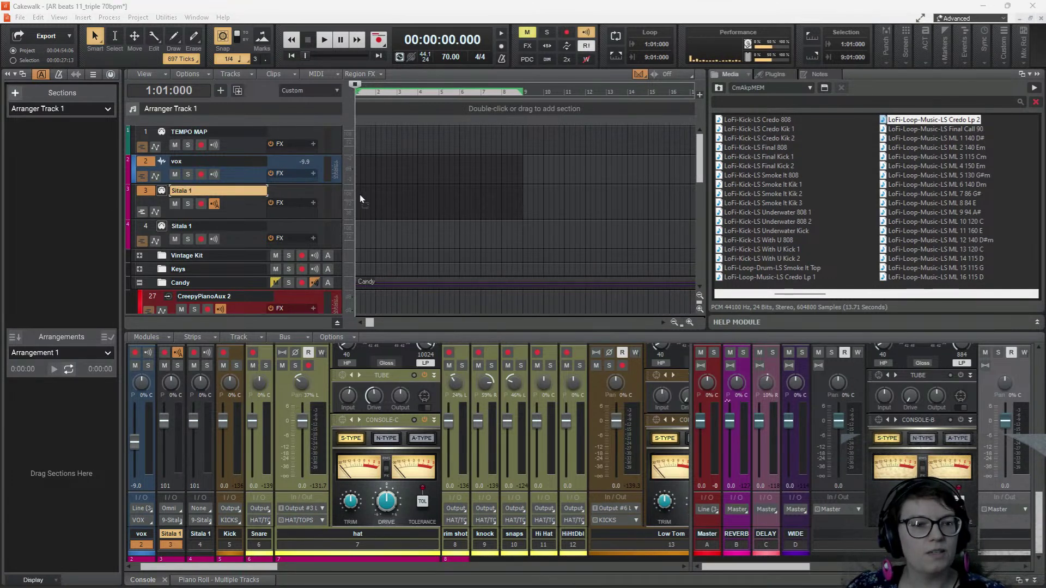
{"action": "left_click_drag", "start_coordinate": [356, 195], "coordinate": [357, 195]}
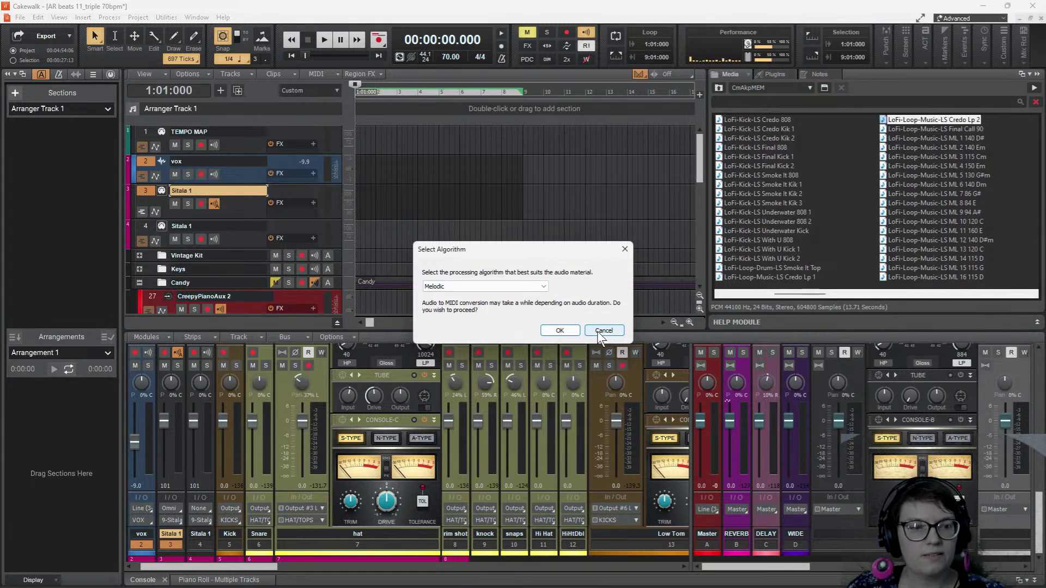
{"action": "left_click", "coordinate": [597, 331]}
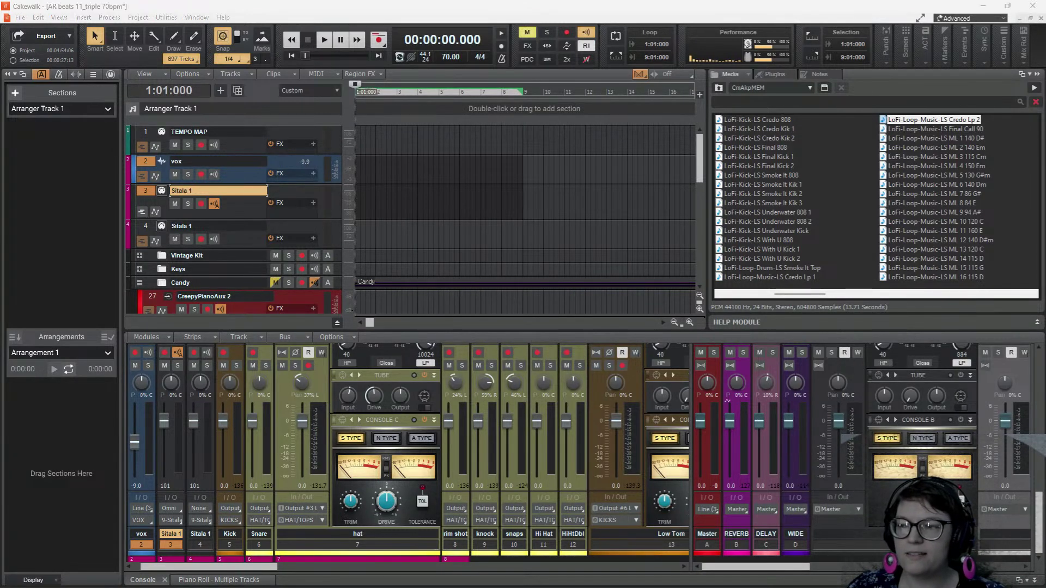
{"action": "left_click_drag", "start_coordinate": [354, 168], "coordinate": [354, 169]}
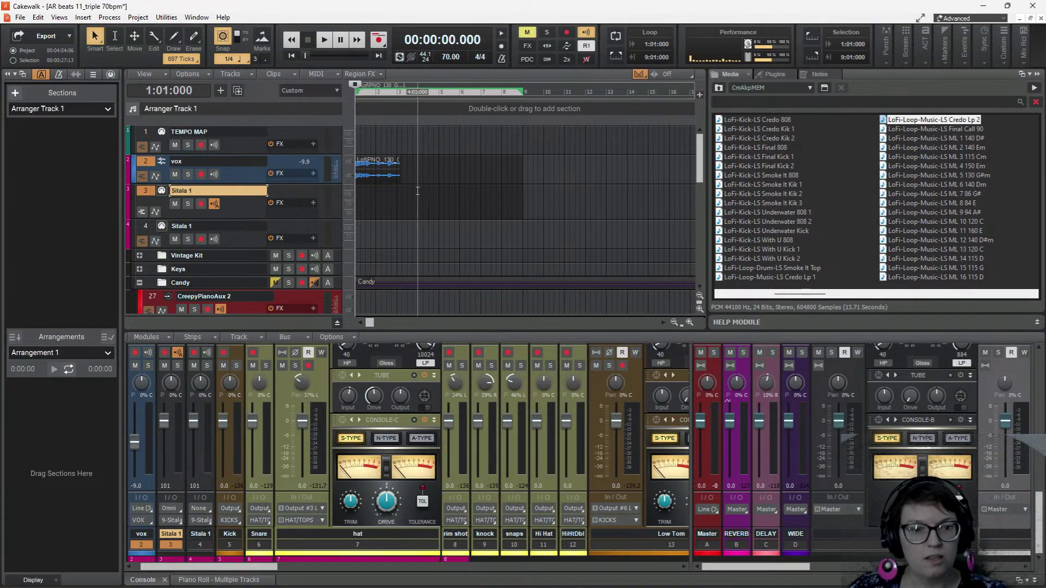
- Set the project tempo to 130 BPM and play back the piano loop
{"action": "double_click", "coordinate": [449, 57]}
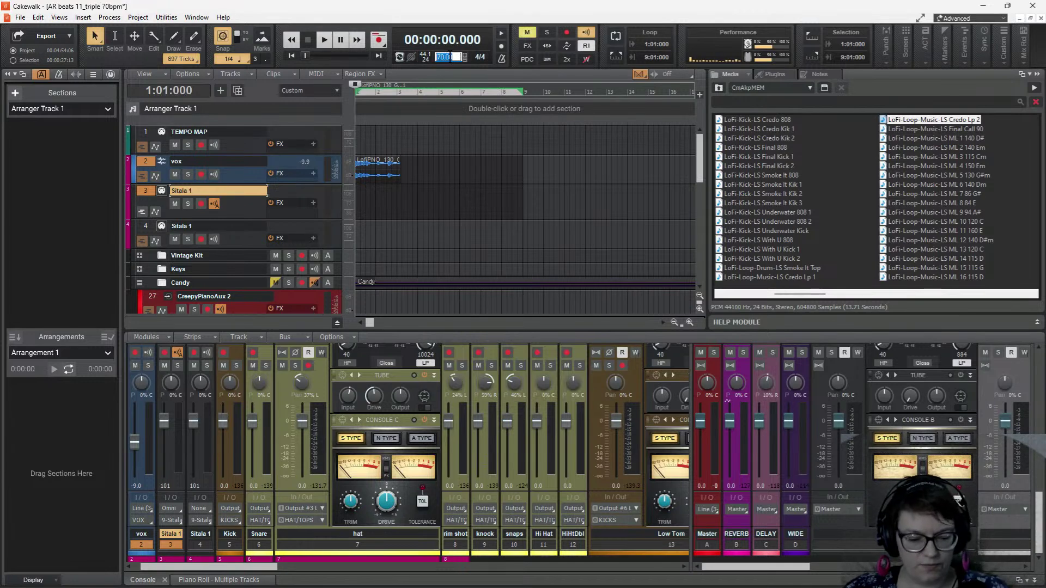
{"action": "type", "text": "130"}
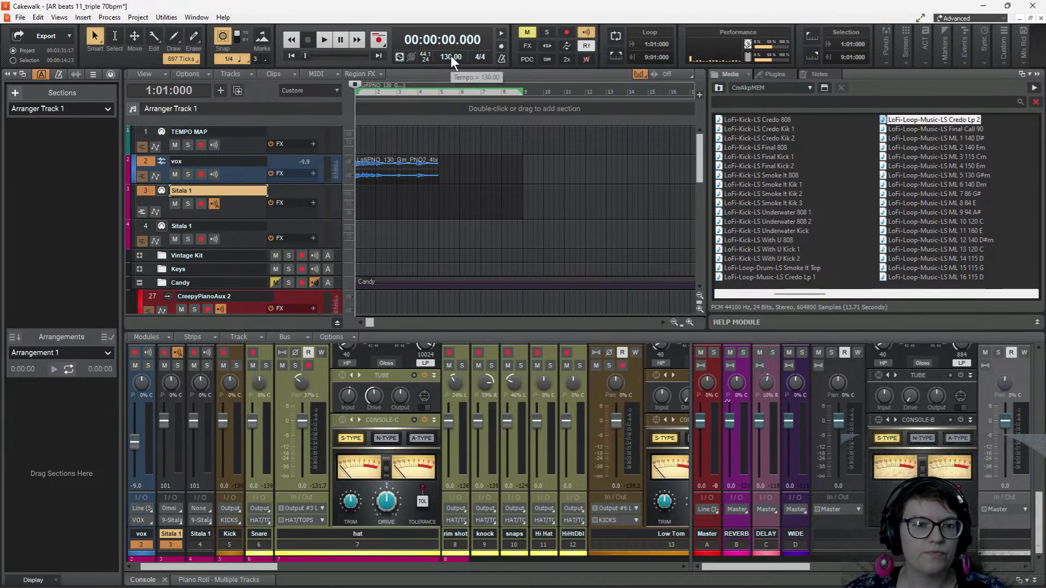
{"action": "key", "text": "space"}
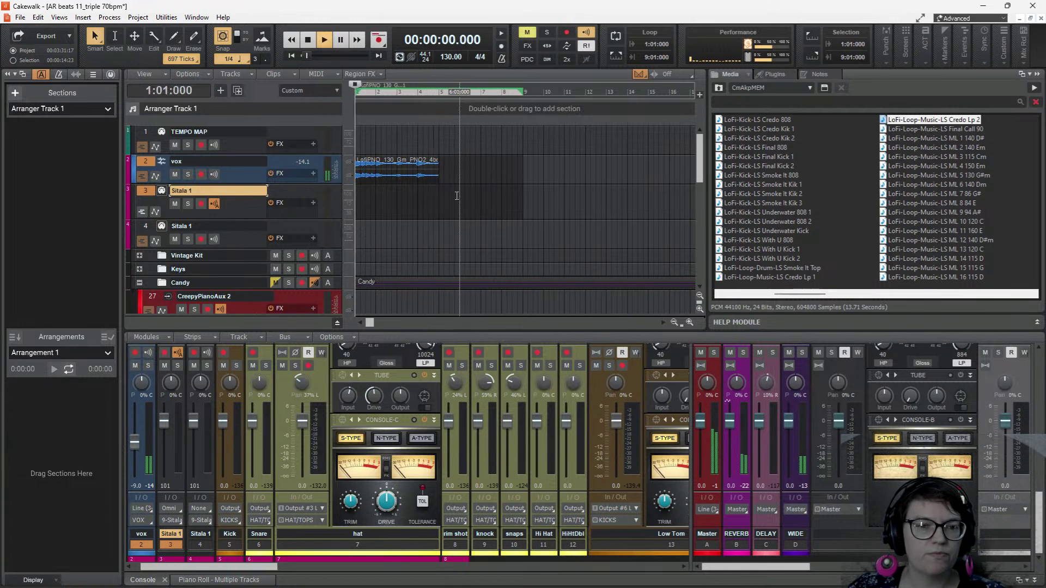
{"action": "key", "text": "space"}
- Extend the piano loop clip on the vox track so it repeats up to bar 13, and play it back
{"action": "mouse_move", "coordinate": [439, 178]}
{"action": "left_mouse_down"}
{"action": "mouse_move", "coordinate": [548, 178]}
{"action": "mouse_move", "coordinate": [435, 183]}
{"action": "mouse_move", "coordinate": [429, 164]}
{"action": "mouse_move", "coordinate": [437, 169]}
{"action": "left_mouse_up"}
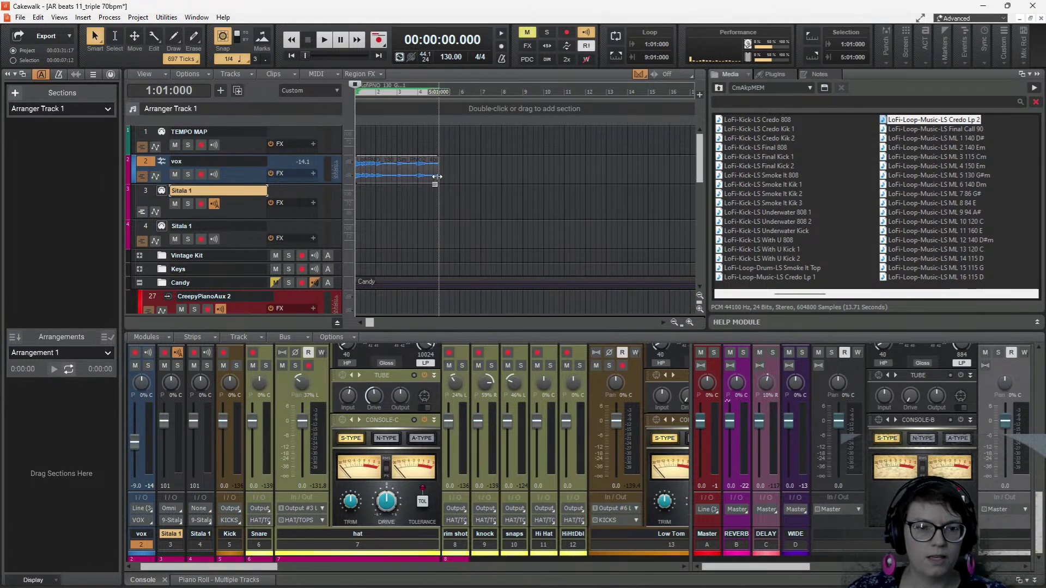
{"action": "left_click_drag", "start_coordinate": [436, 176], "coordinate": [521, 178]}
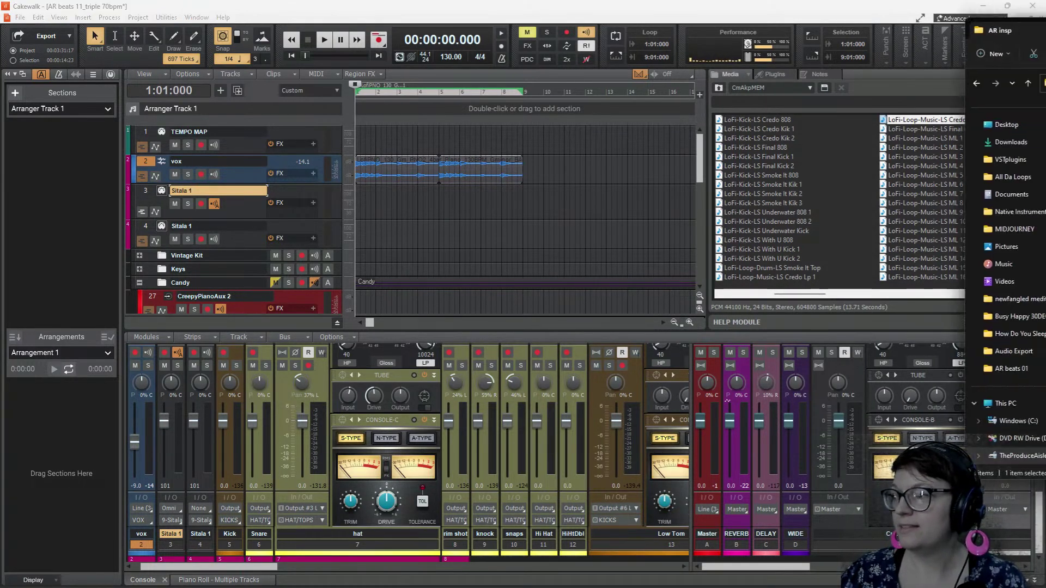
{"action": "key", "text": "alt+Tab"}
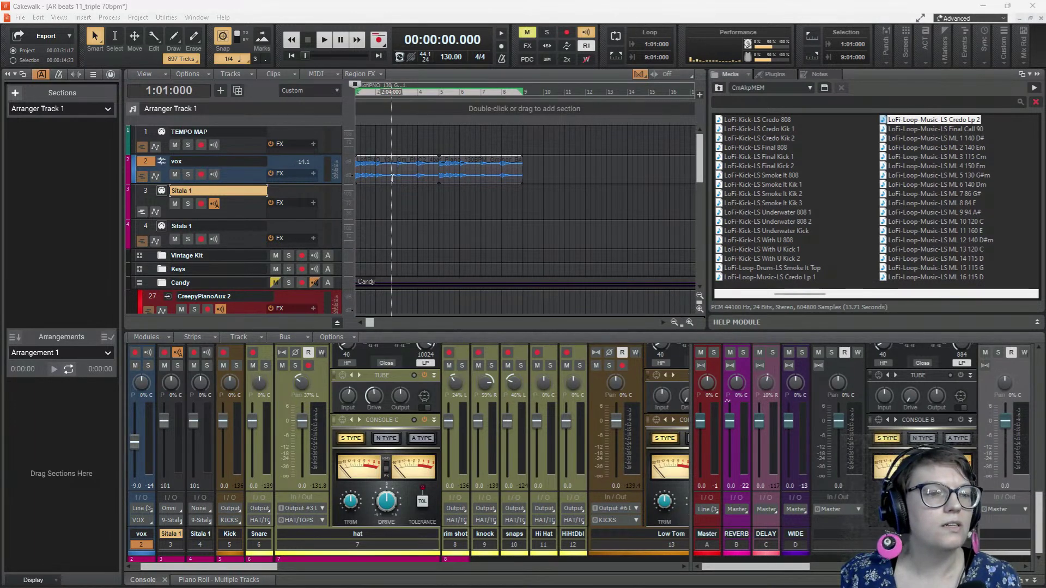
{"action": "key", "text": "space"}
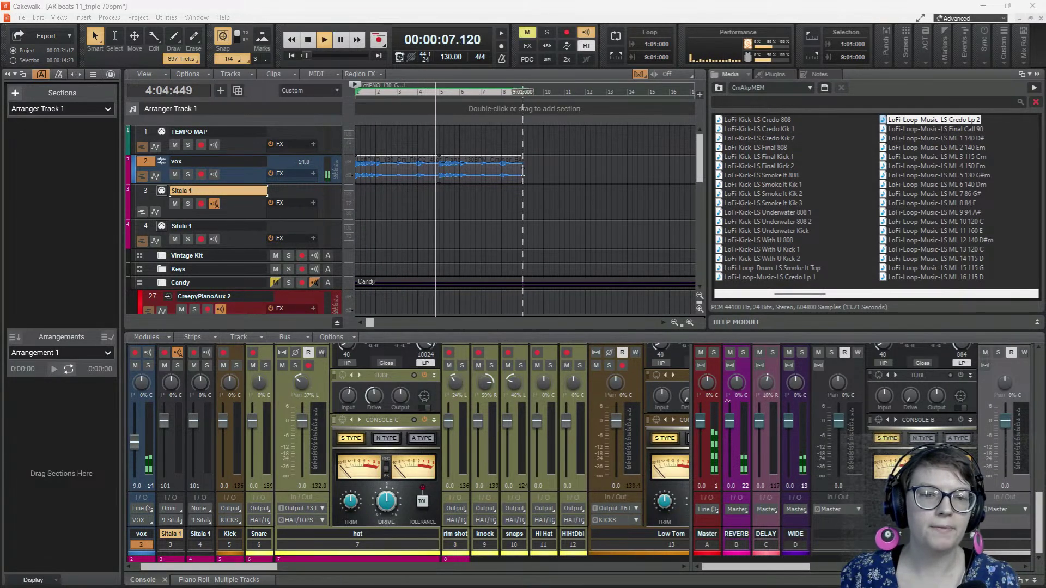
{"action": "left_click_drag", "start_coordinate": [520, 175], "coordinate": [606, 184]}
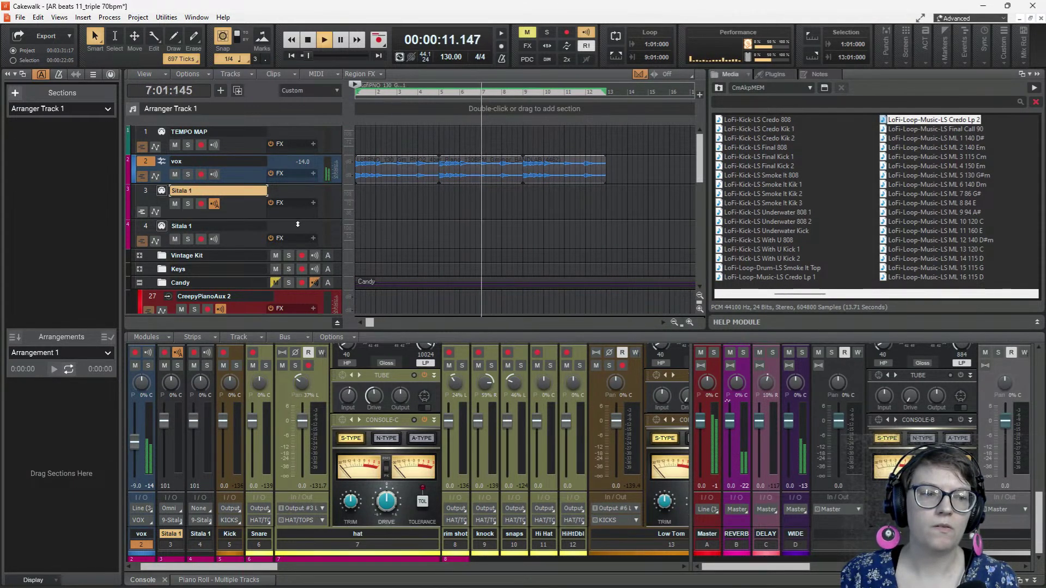
{"action": "key", "text": "space"}
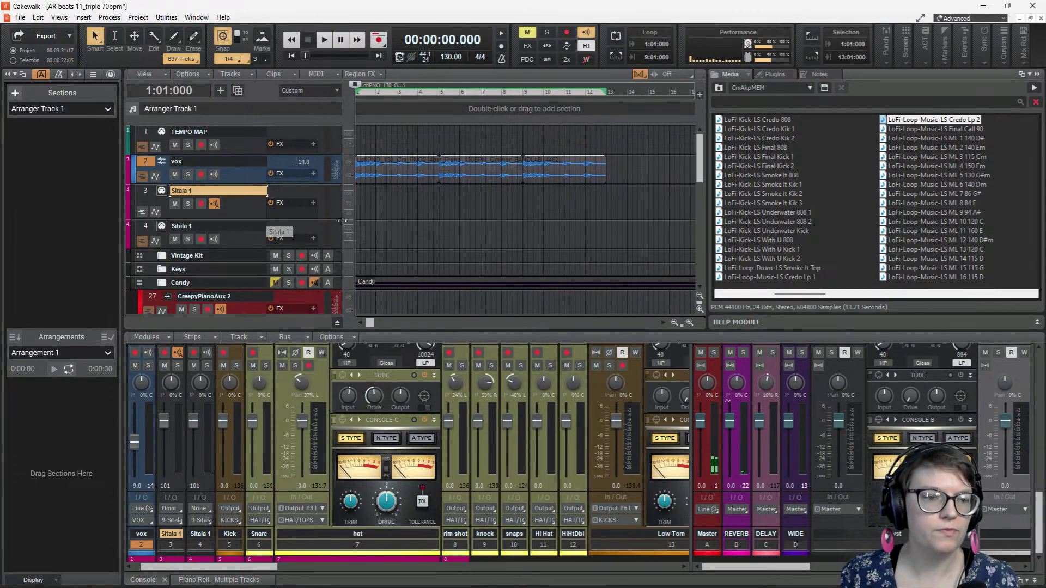
- Open the Step Sequencer at the start of the Sitala 1 track and add drum rows 48 to 51, removing the surplus row 52
{"action": "left_click", "coordinate": [355, 205]}
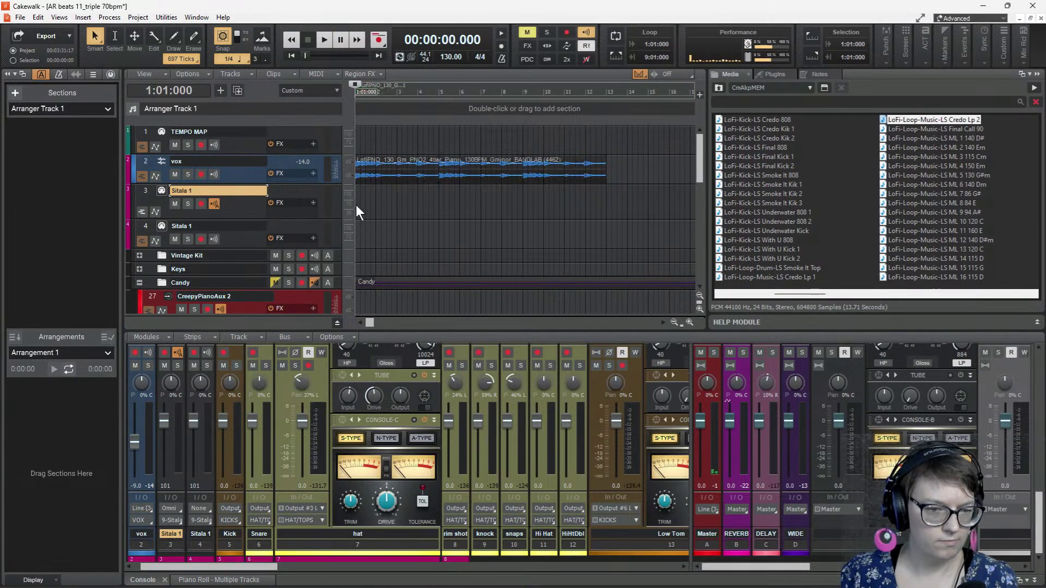
{"action": "key", "text": "alt+8"}
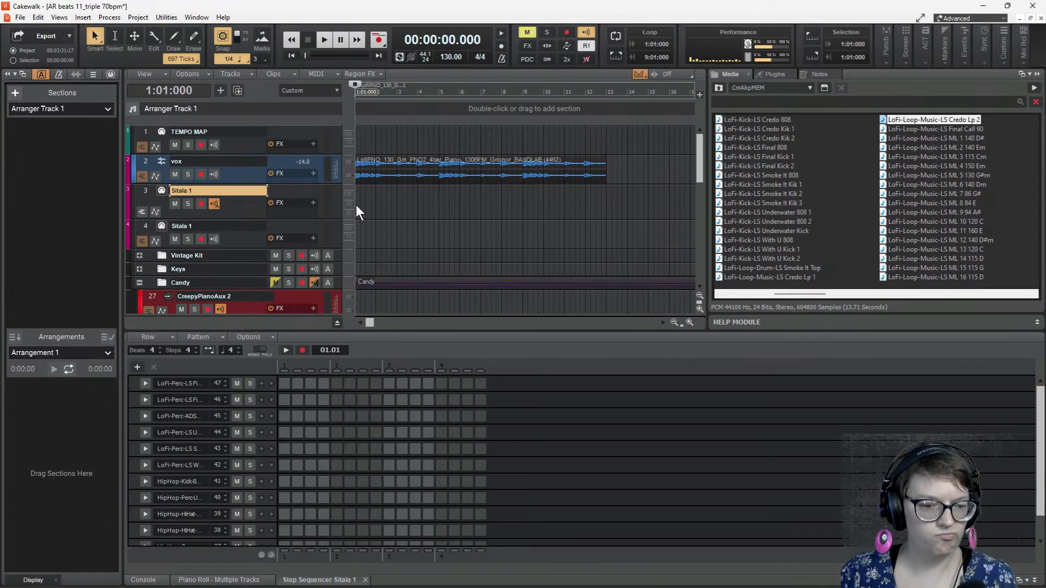
{"action": "left_click", "coordinate": [195, 384]}
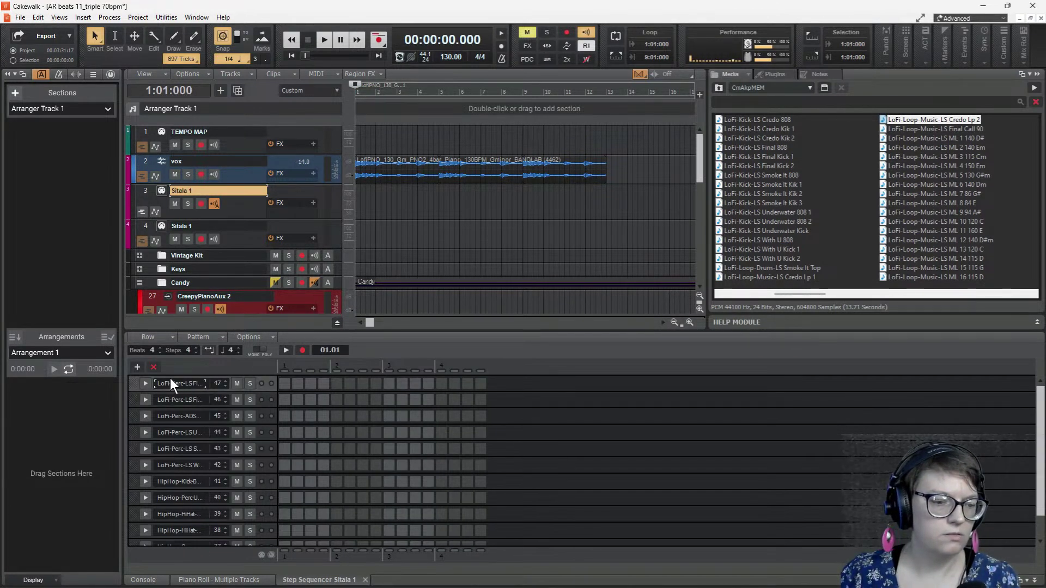
{"action": "left_click", "coordinate": [137, 367]}
{"action": "left_click", "coordinate": [137, 367]}
{"action": "left_click", "coordinate": [137, 367]}
{"action": "left_click", "coordinate": [137, 367]}
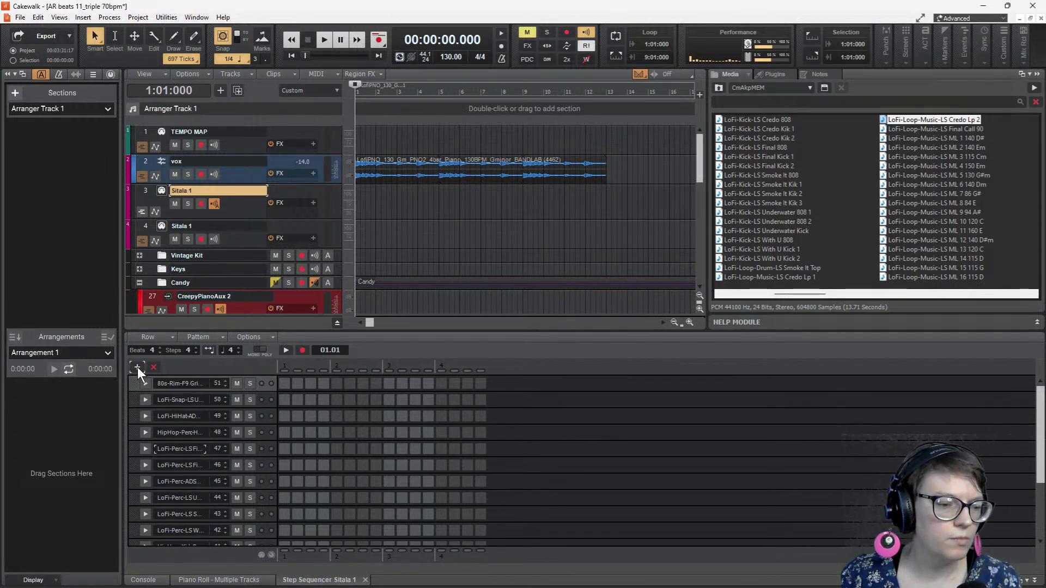
{"action": "left_click", "coordinate": [137, 368]}
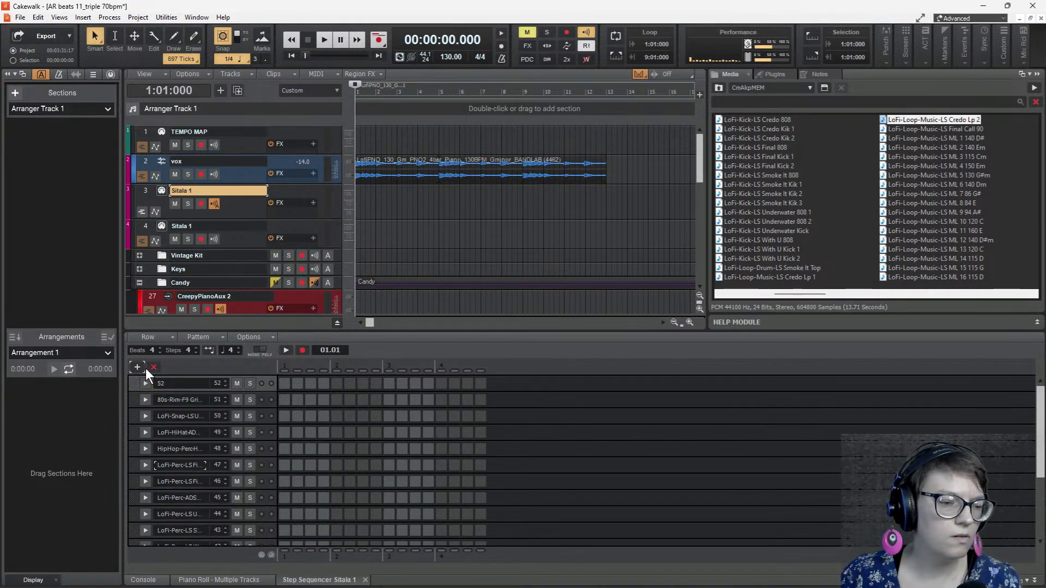
{"action": "left_click", "coordinate": [153, 367]}
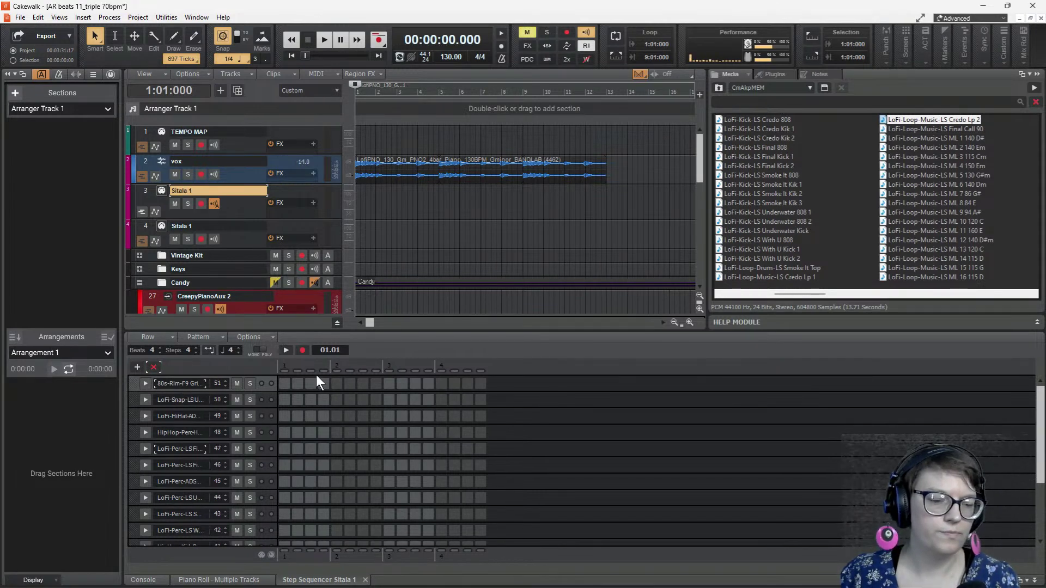
- Enlarge the Step Sequencer pane upward so more of the Sitala 1 drum rows fit in view
{"action": "scroll", "coordinate": [449, 443], "scroll_direction": "down", "scroll_amount": 3}
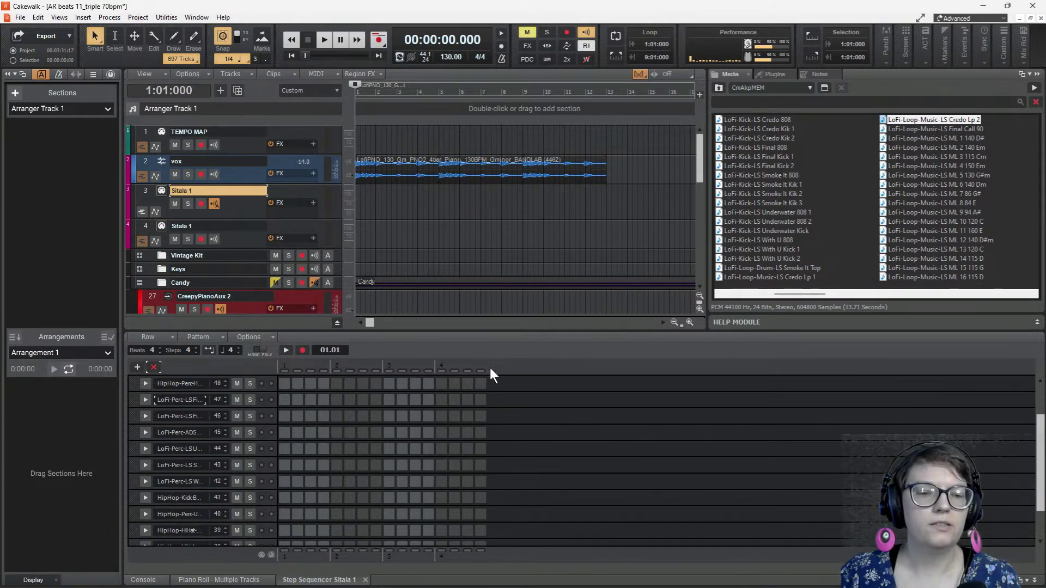
{"action": "left_click_drag", "start_coordinate": [517, 330], "coordinate": [518, 258]}
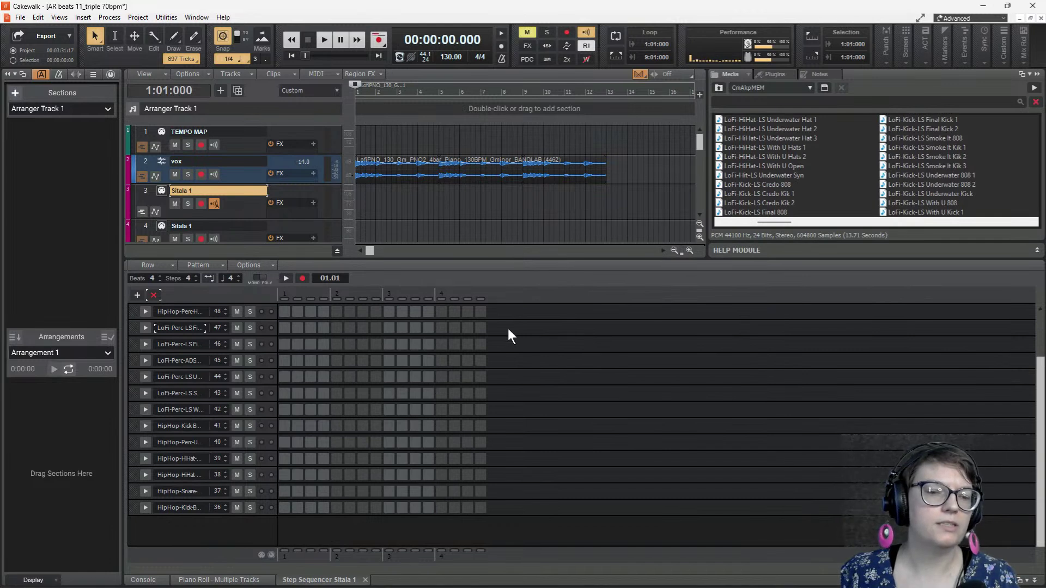
{"action": "scroll", "coordinate": [507, 325], "scroll_direction": "up", "scroll_amount": 1}
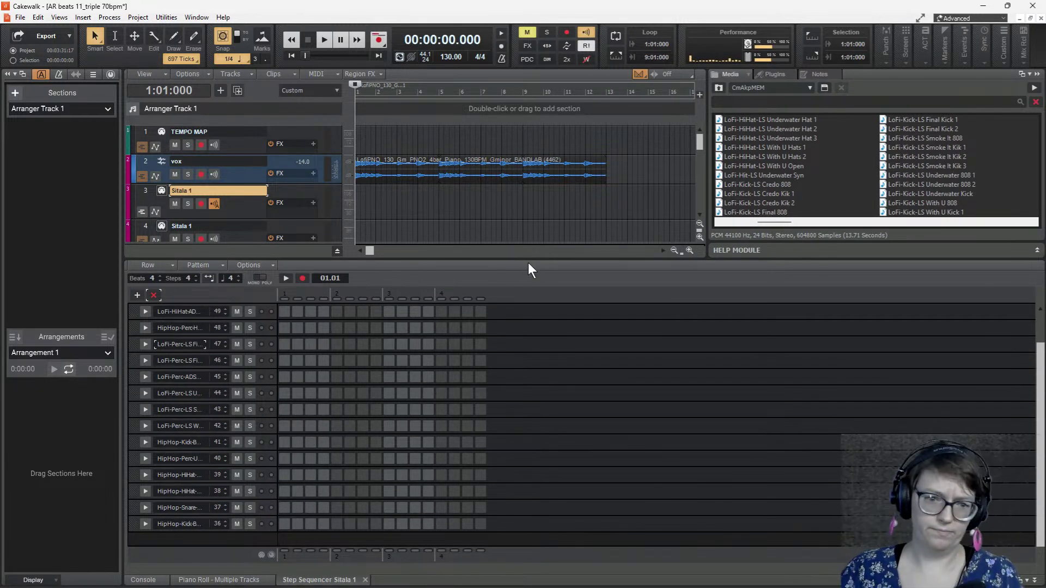
{"action": "left_click_drag", "start_coordinate": [532, 259], "coordinate": [531, 270]}
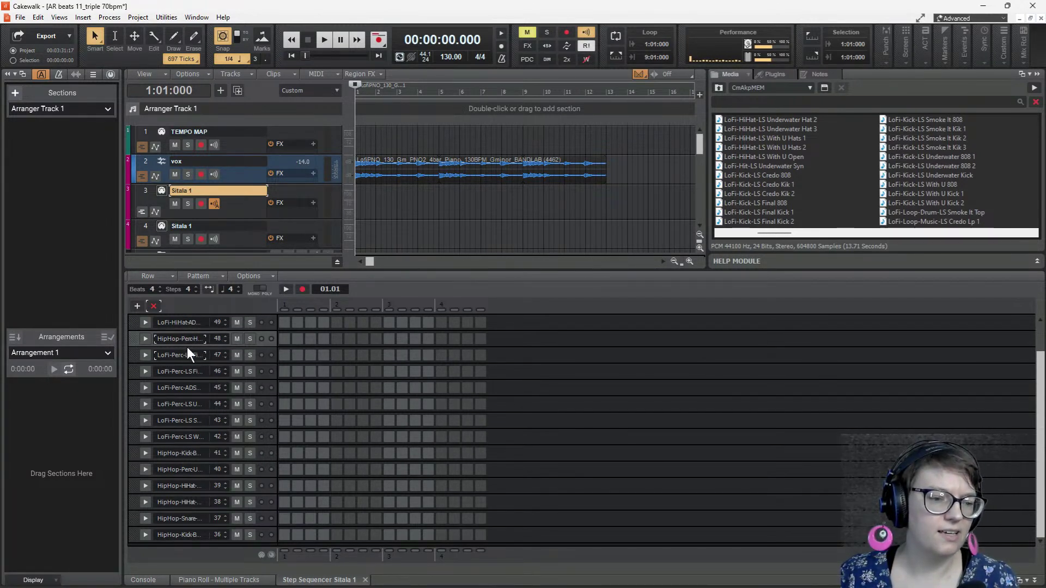
{"action": "scroll", "coordinate": [183, 354], "scroll_direction": "up", "scroll_amount": 2}
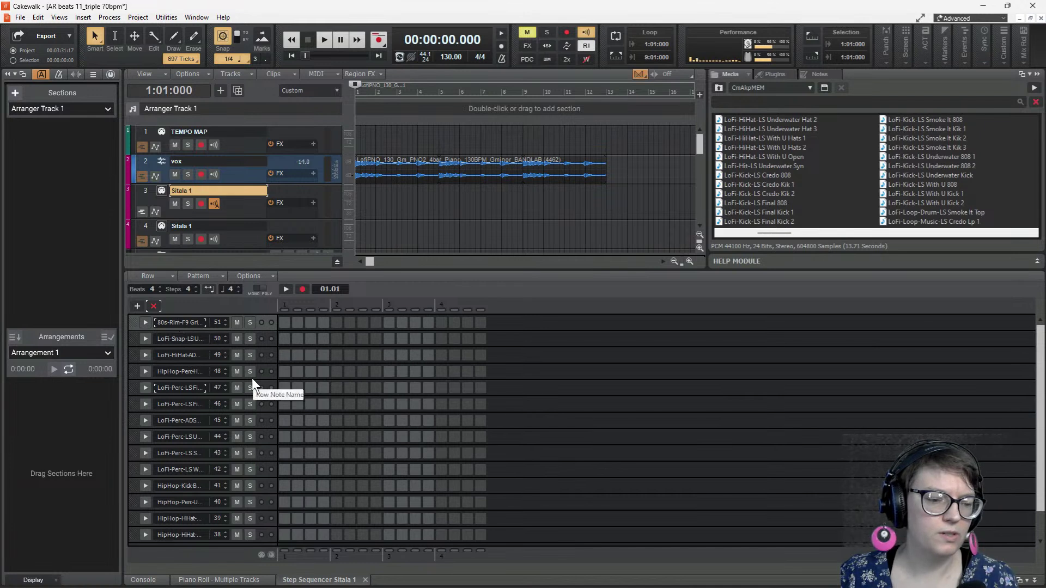
{"action": "scroll", "coordinate": [195, 426], "scroll_direction": "down", "scroll_amount": 2}
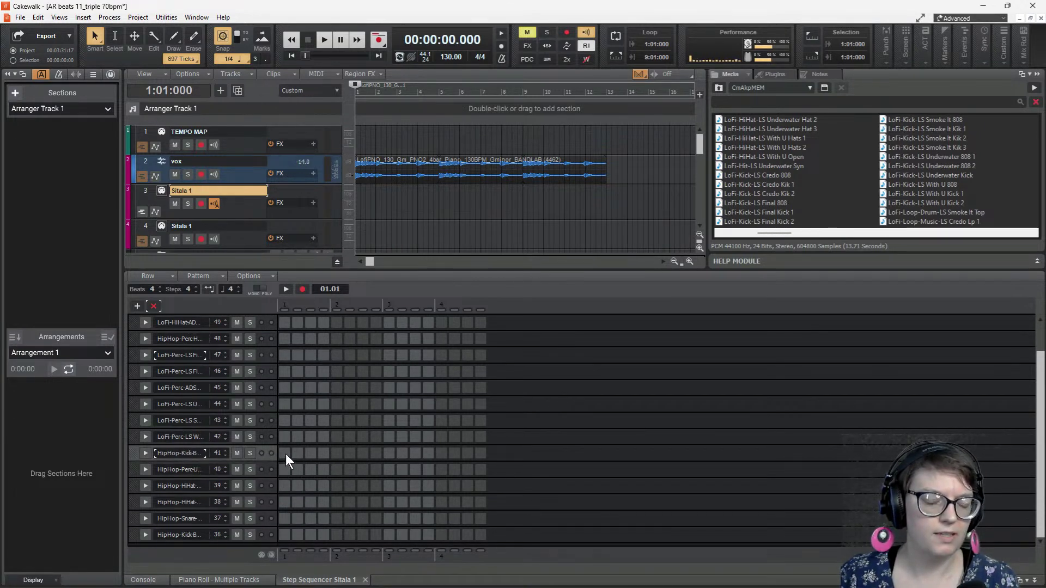
- Listen to the piano loop, place a hip-hop kick on beat 1 of row 41, and play the pattern back
{"action": "key", "text": "space"}
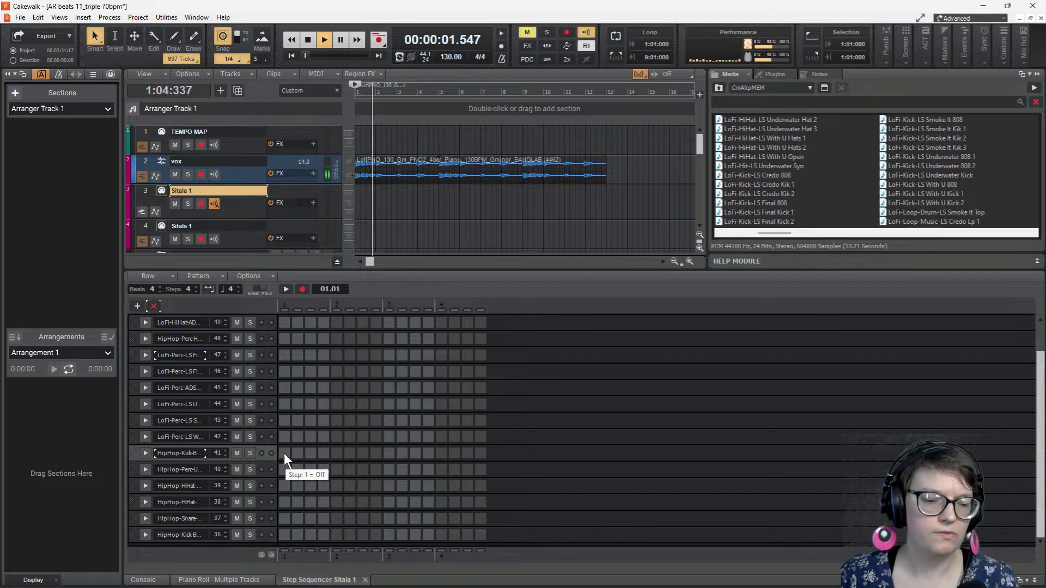
{"action": "key", "text": "space"}
{"action": "left_click", "coordinate": [283, 453]}
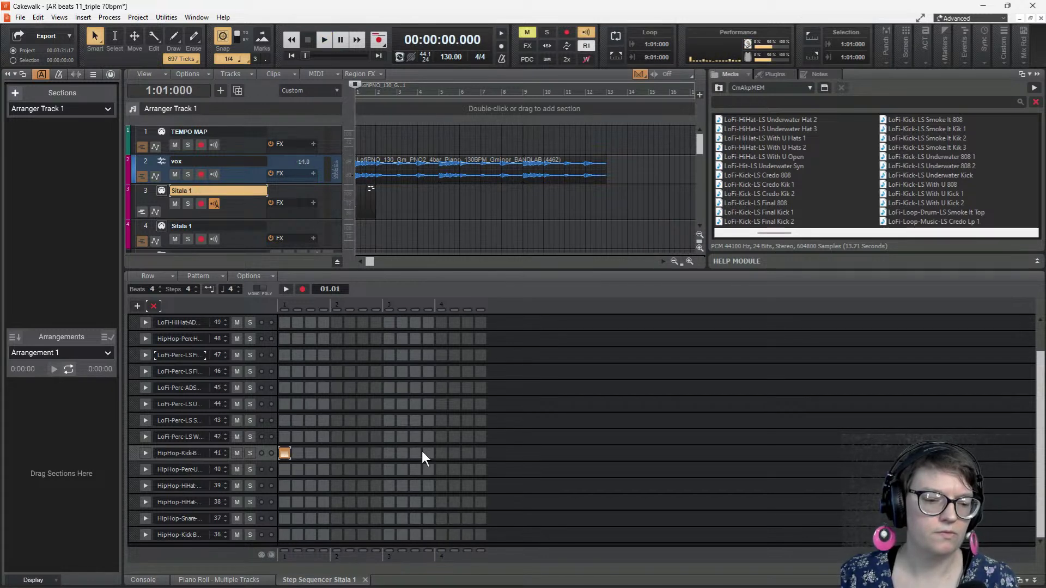
{"action": "key", "text": "space"}
{"action": "key", "text": "space"}
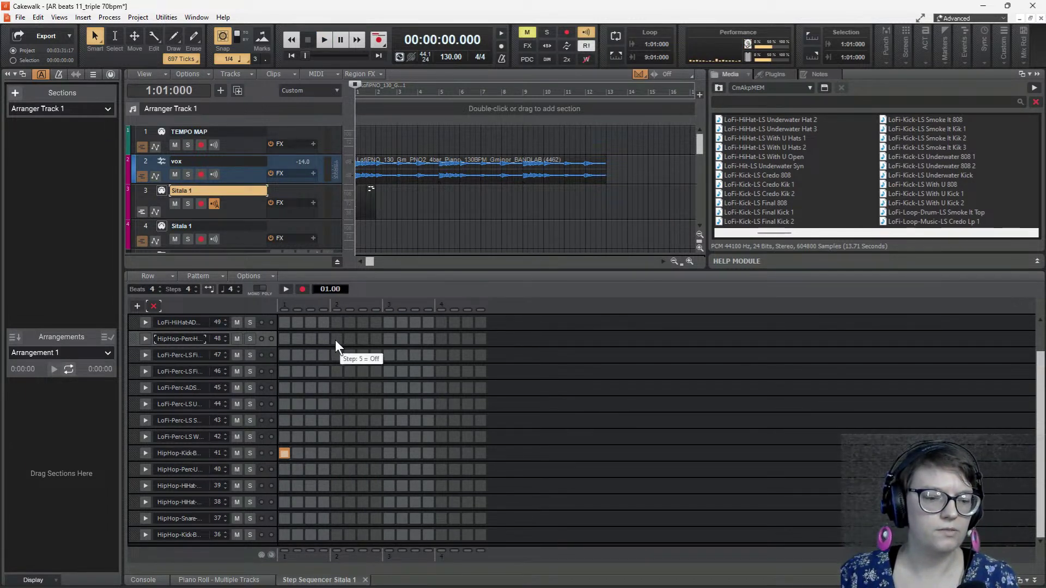
- Try row 48 percussion hits at the start of beats 2 and 4, play them back, and clear both
{"action": "key", "text": "space"}
{"action": "key", "text": "space"}
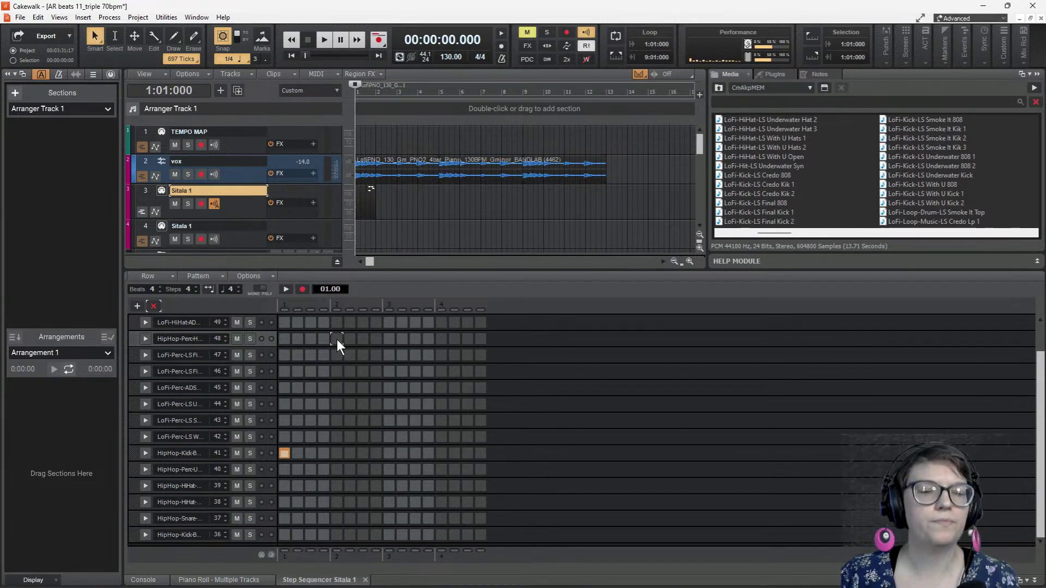
{"action": "left_click", "coordinate": [440, 338]}
{"action": "key", "text": "space"}
{"action": "key", "text": "space"}
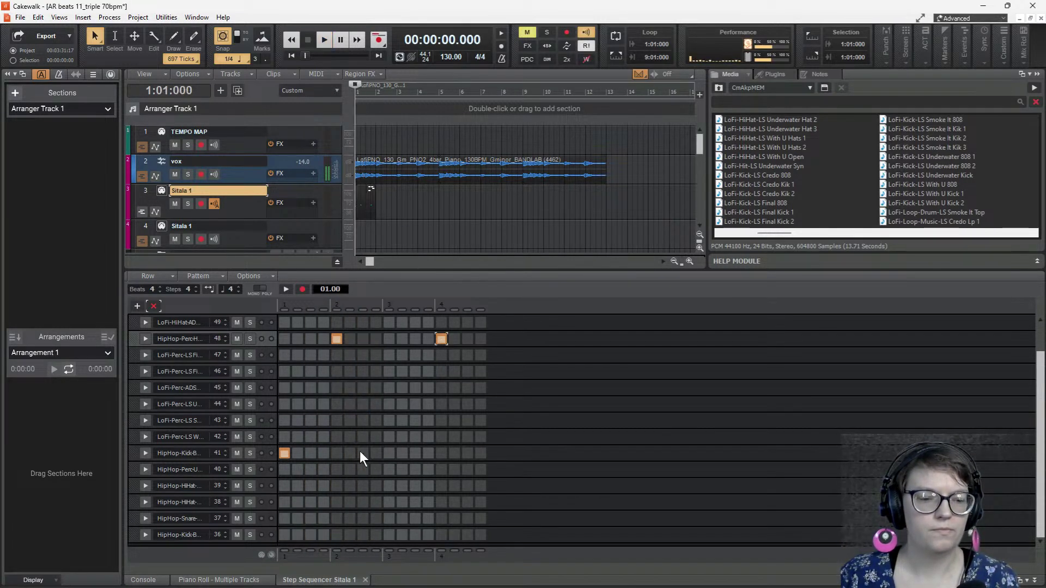
{"action": "left_click", "coordinate": [338, 338]}
{"action": "left_click", "coordinate": [441, 338]}
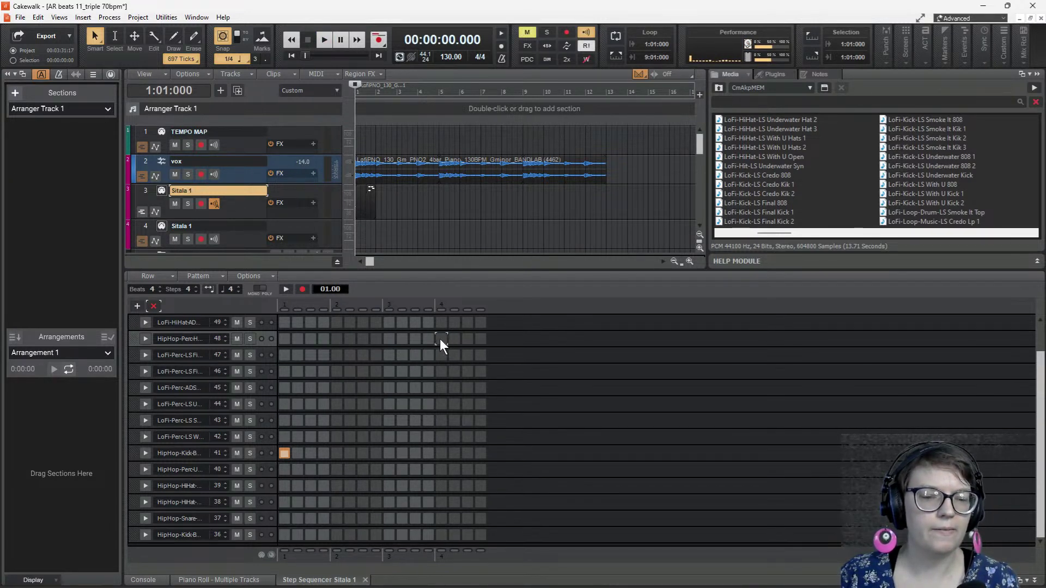
- Lengthen the step pattern to 16 beats and play it back against the piano loop
{"action": "left_click", "coordinate": [160, 287]}
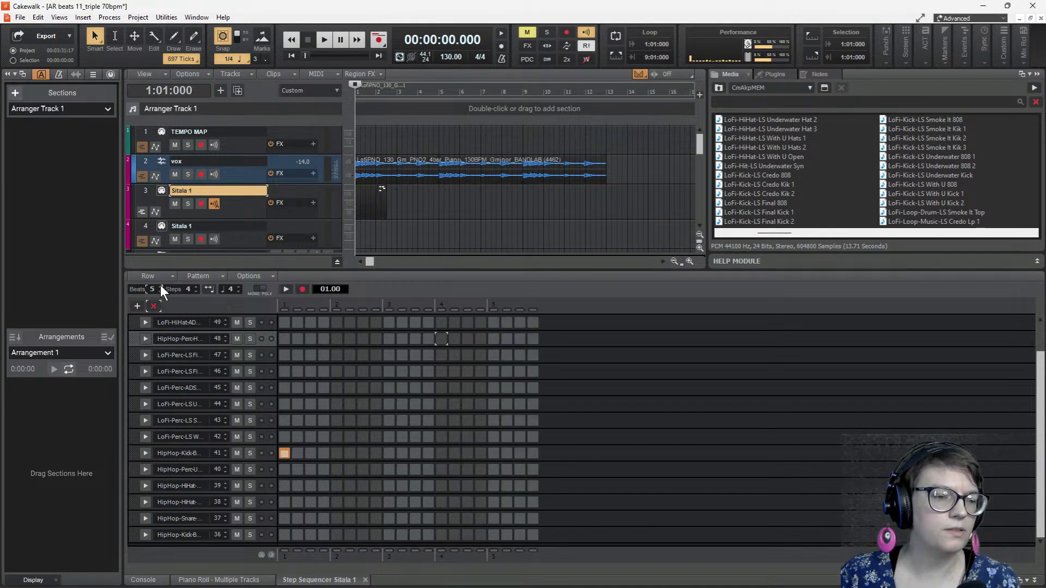
{"action": "left_click", "coordinate": [160, 287]}
{"action": "left_click", "coordinate": [160, 286]}
{"action": "left_click", "coordinate": [160, 286]}
{"action": "left_click", "coordinate": [160, 286]}
{"action": "left_click", "coordinate": [160, 287]}
{"action": "left_click", "coordinate": [160, 287]}
{"action": "left_click", "coordinate": [160, 286]}
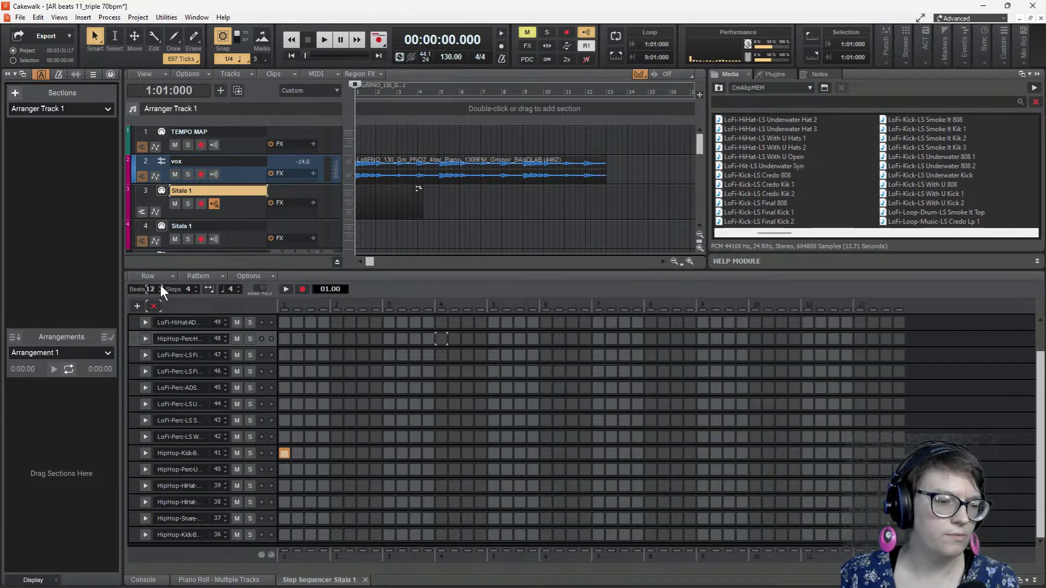
{"action": "left_click", "coordinate": [160, 286]}
{"action": "left_click", "coordinate": [160, 286]}
{"action": "left_click", "coordinate": [160, 286]}
{"action": "left_click", "coordinate": [160, 287]}
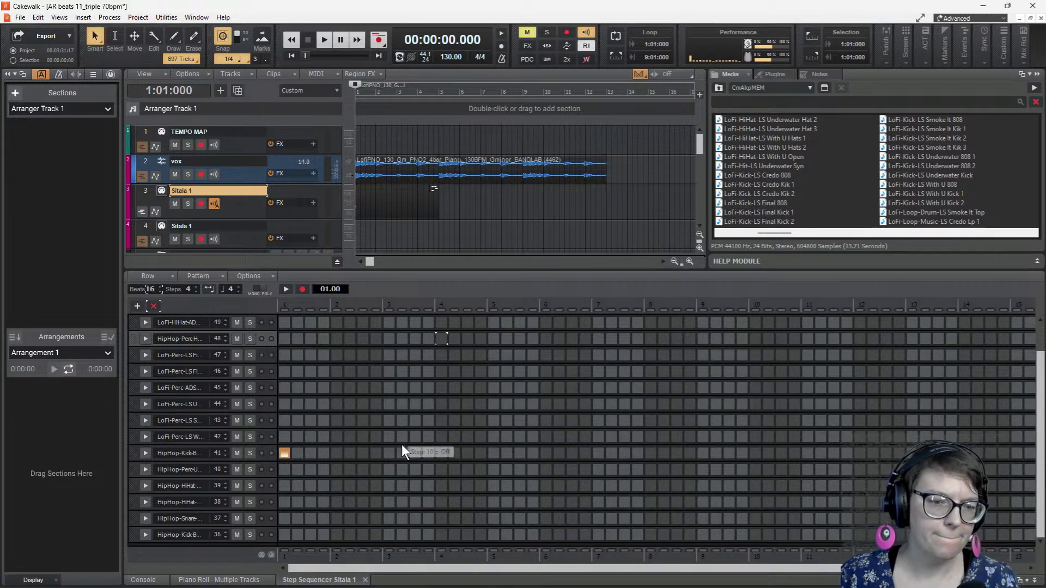
{"action": "key", "text": "space"}
{"action": "key", "text": "space"}
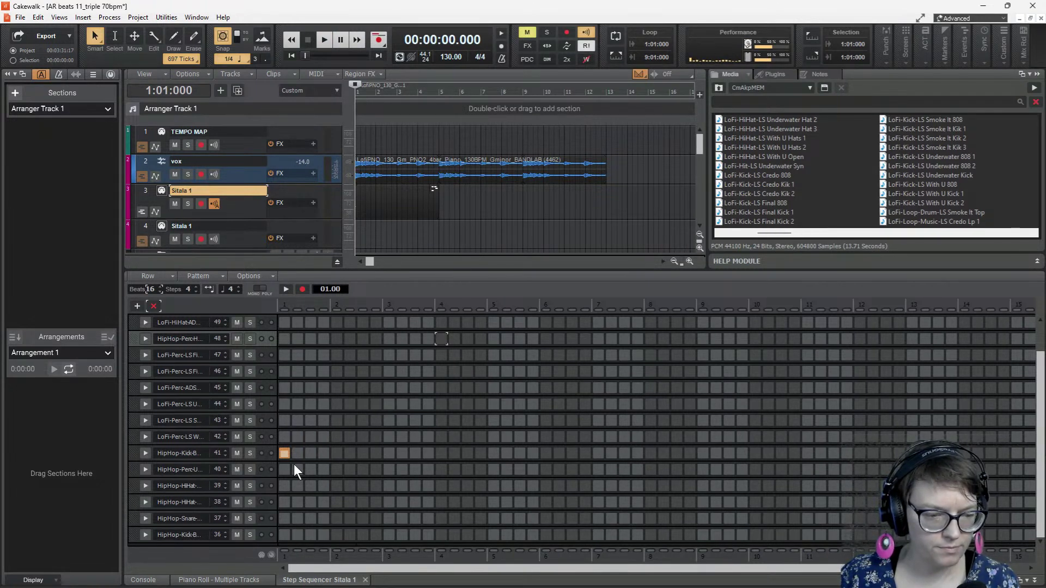
- Audition the lo-fi percussion sounds in rows 43 to 45, place a row 44 hit on beat 3, and play it back
{"action": "key", "text": "space"}
{"action": "key", "text": "space"}
{"action": "left_click", "coordinate": [174, 421]}
{"action": "left_click", "coordinate": [187, 390]}
{"action": "left_click", "coordinate": [187, 405]}
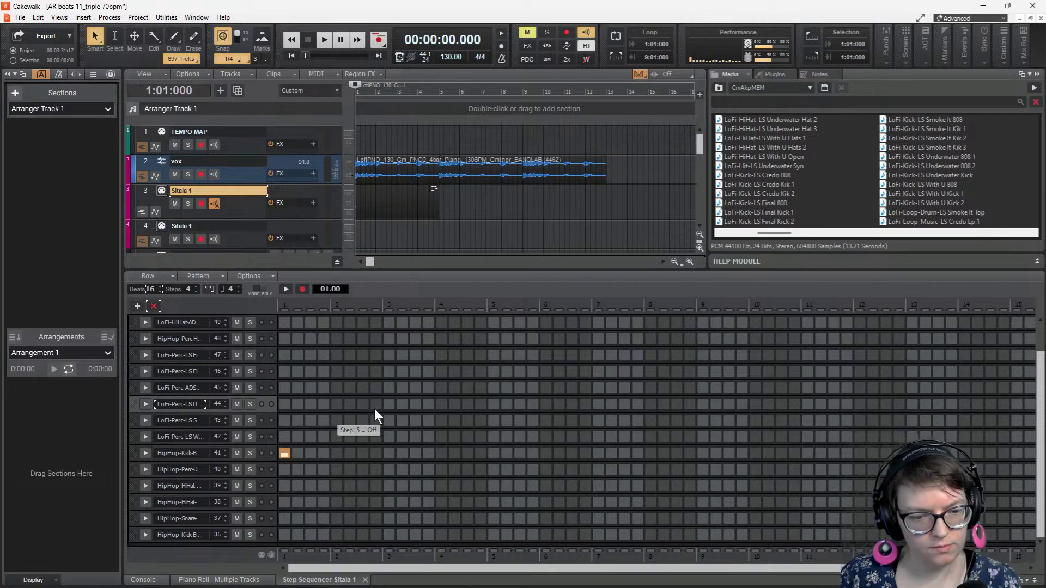
{"action": "left_click", "coordinate": [391, 404]}
{"action": "key", "text": "space"}
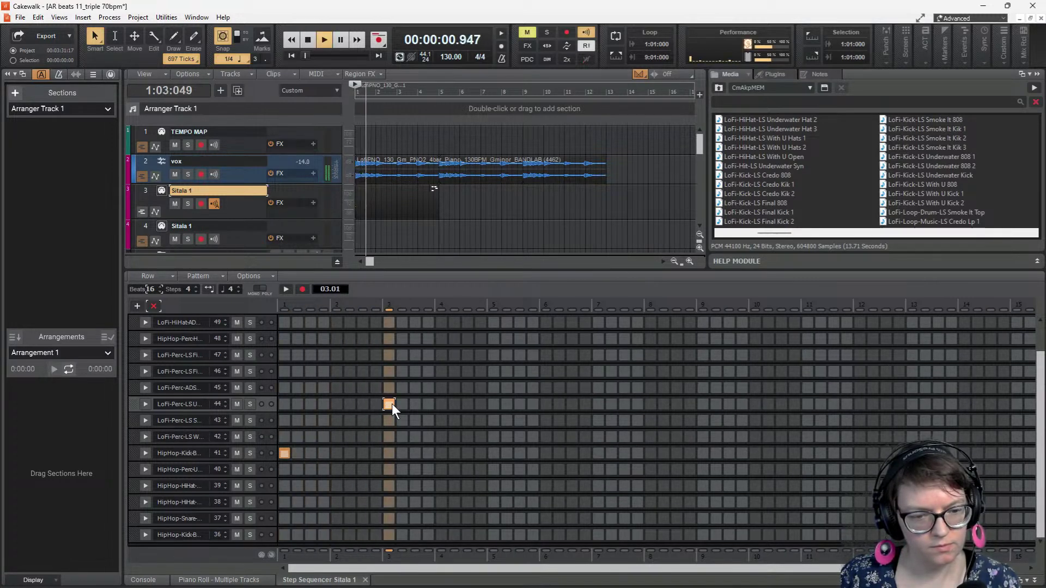
{"action": "key", "text": "space"}
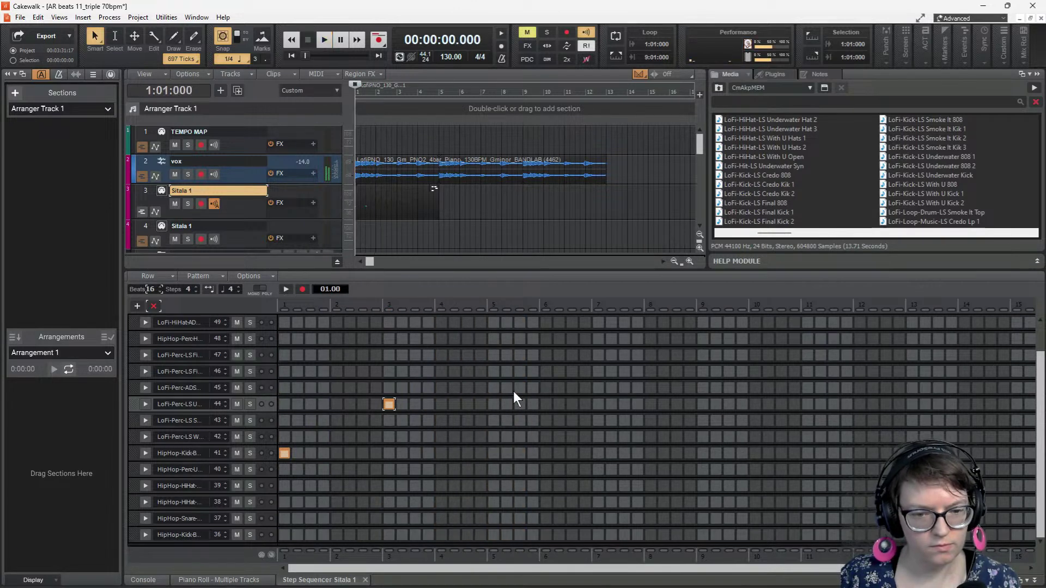
- Add a row 48 hit on the third step of beat 5, a row 44 hit on beat 6, and a row 41 kick on beat 7, and play back
{"action": "left_click", "coordinate": [520, 341]}
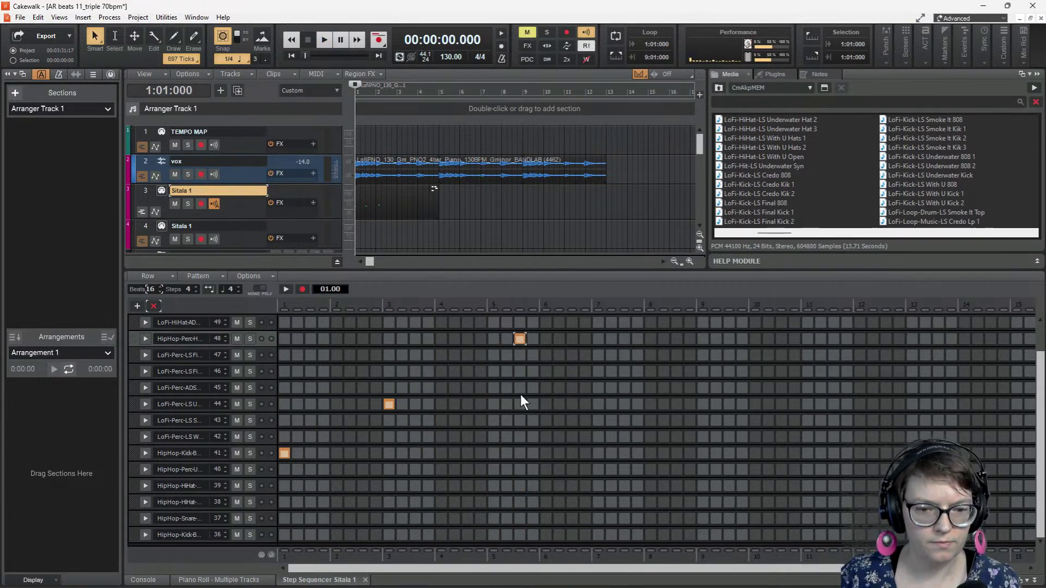
{"action": "left_click", "coordinate": [545, 405]}
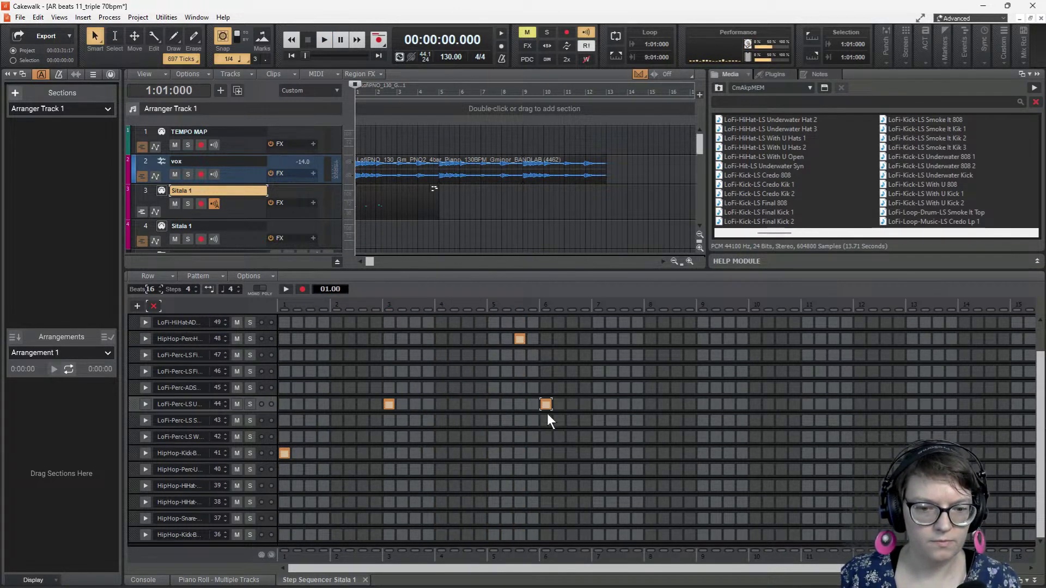
{"action": "left_click", "coordinate": [597, 453]}
{"action": "key", "text": "space"}
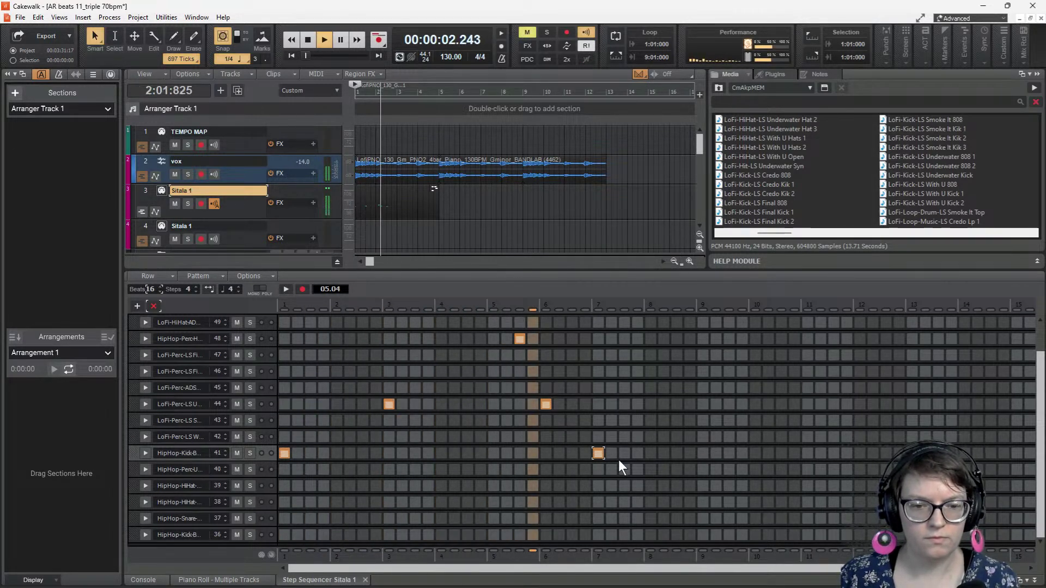
{"action": "key", "text": "space"}
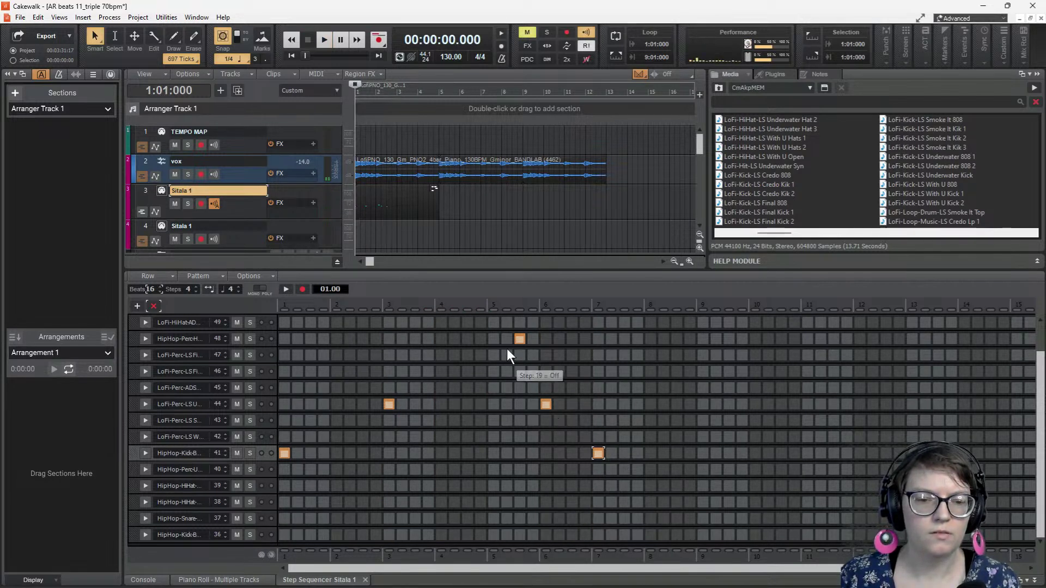
- Try an extra row 48 hit at the start of beat 5, clear it, and play back the pattern
{"action": "left_click", "coordinate": [494, 339]}
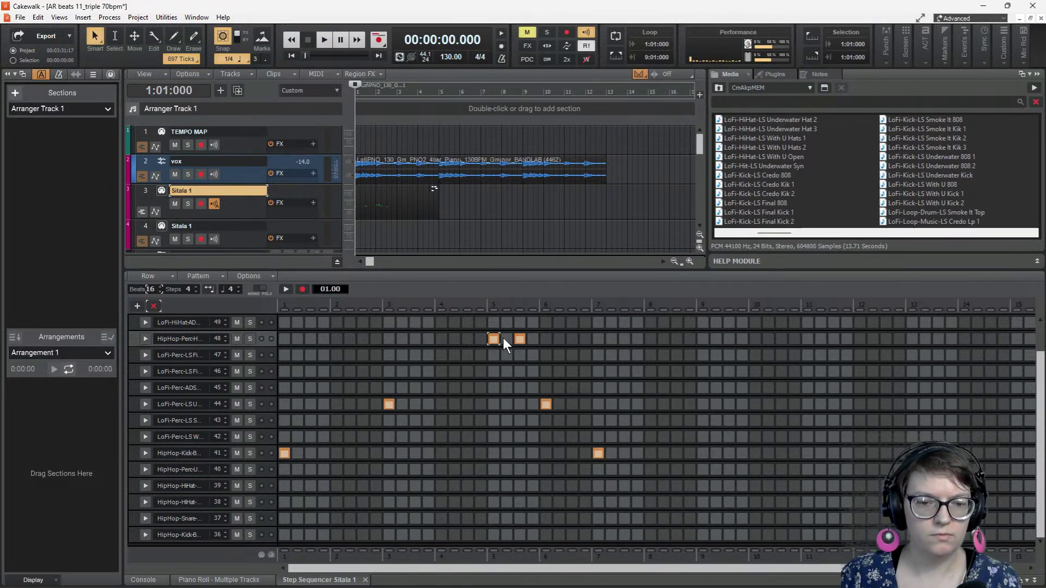
{"action": "left_click", "coordinate": [492, 339]}
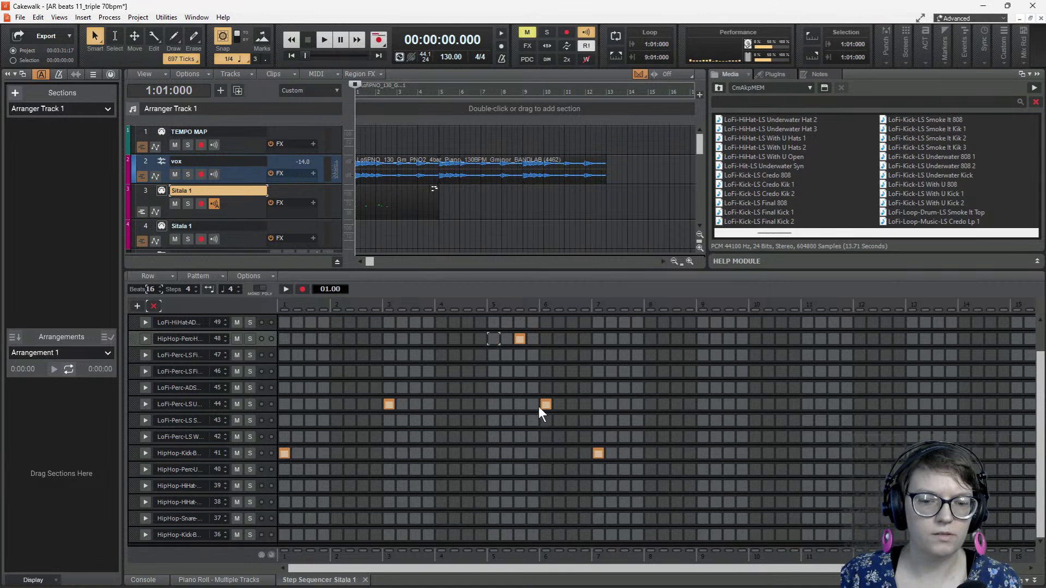
{"action": "key", "text": "space"}
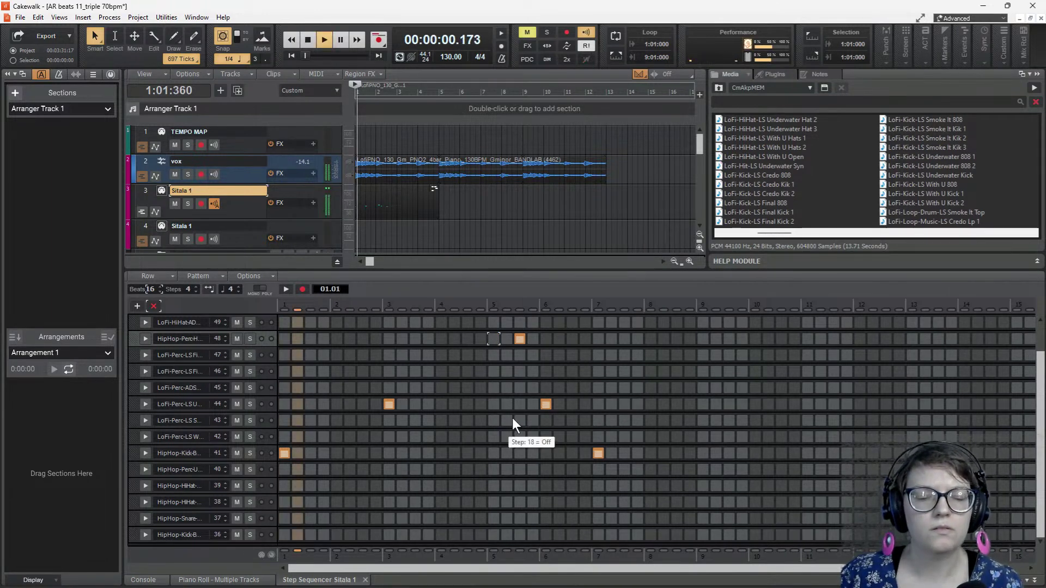
{"action": "key", "text": "space"}
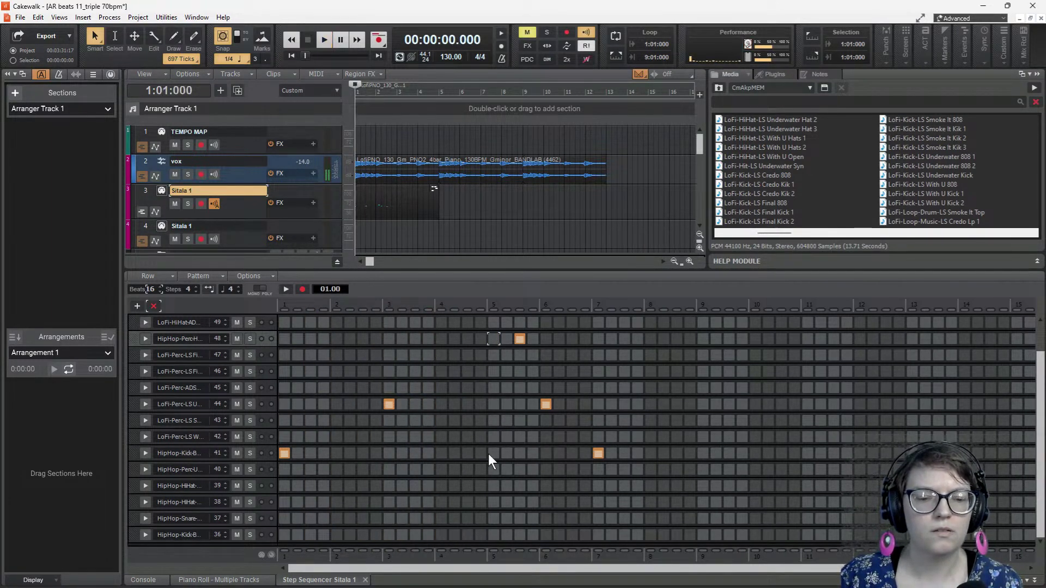
- Place a row 41 kick at the start of beat 5 and play back the pattern
{"action": "left_click", "coordinate": [493, 454]}
{"action": "key", "text": "space"}
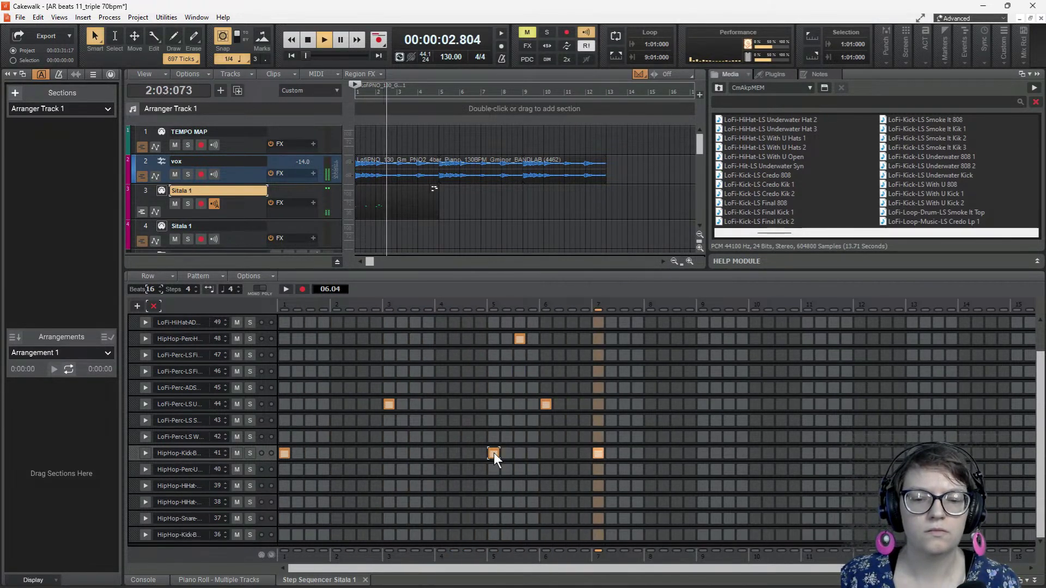
{"action": "key", "text": "space"}
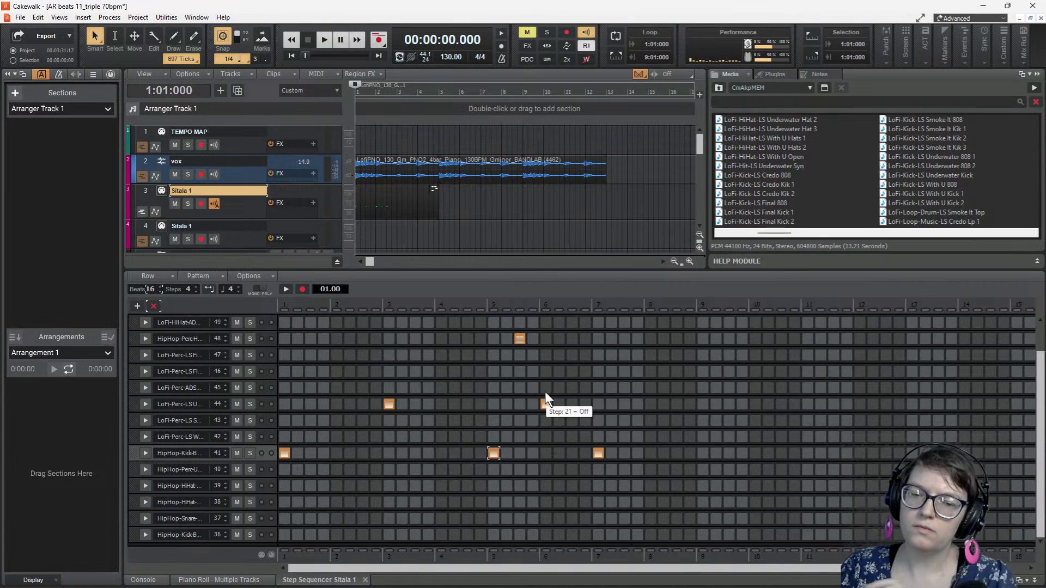
- Audition the row 43 lo-fi percussion sound, add it at the start of beat 7, and play back the pattern
{"action": "left_click", "coordinate": [184, 429]}
{"action": "left_click", "coordinate": [185, 422]}
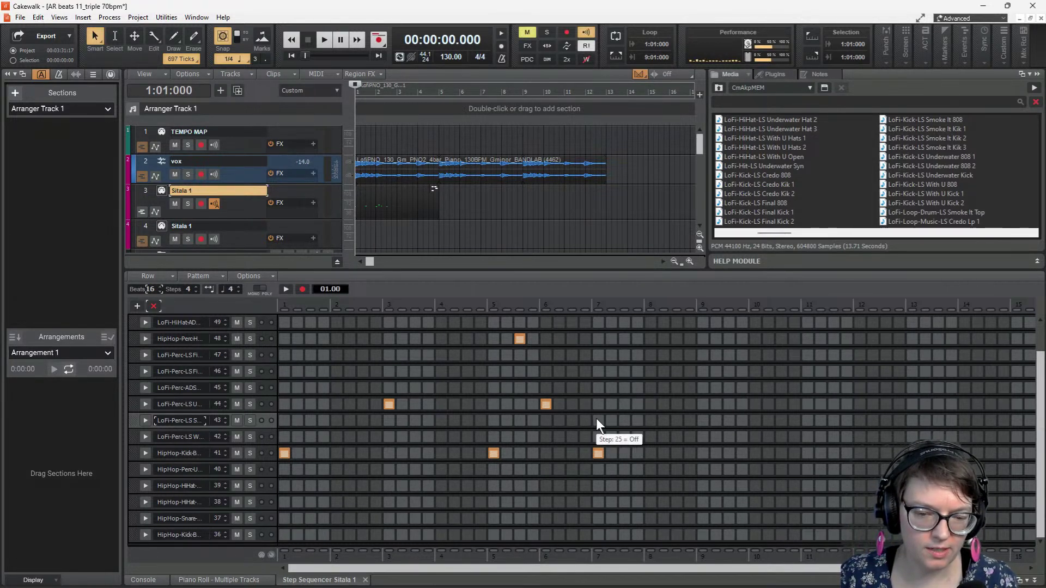
{"action": "key", "text": "space"}
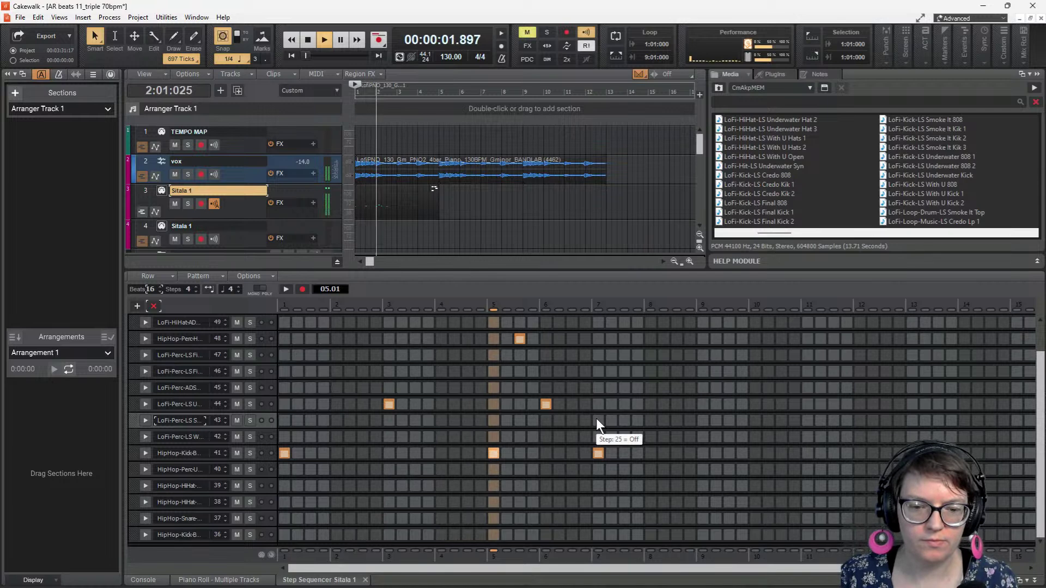
{"action": "key", "text": "space"}
{"action": "left_click", "coordinate": [597, 419]}
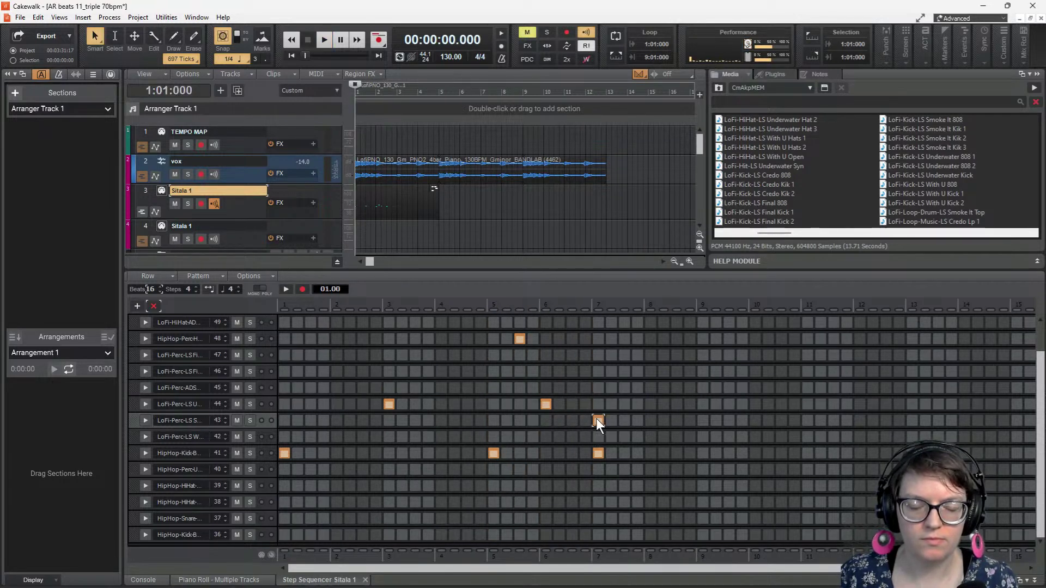
{"action": "key", "text": "space"}
{"action": "key", "text": "space"}
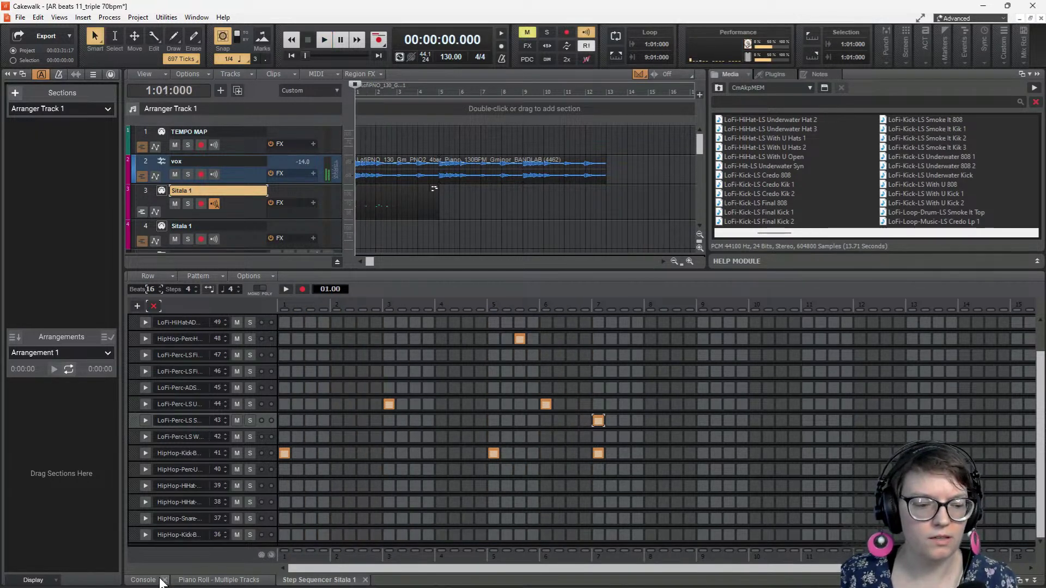
- Switch to the Console view and select the second Sitala 1 track, track 4
{"action": "left_click", "coordinate": [157, 580]}
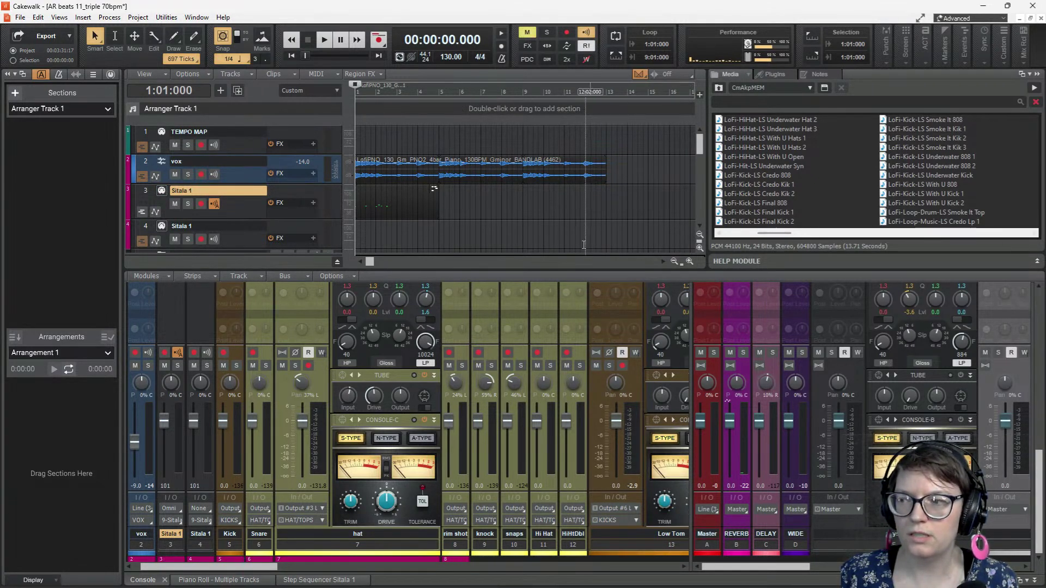
{"action": "scroll", "coordinate": [325, 223], "scroll_direction": "down", "scroll_amount": 10}
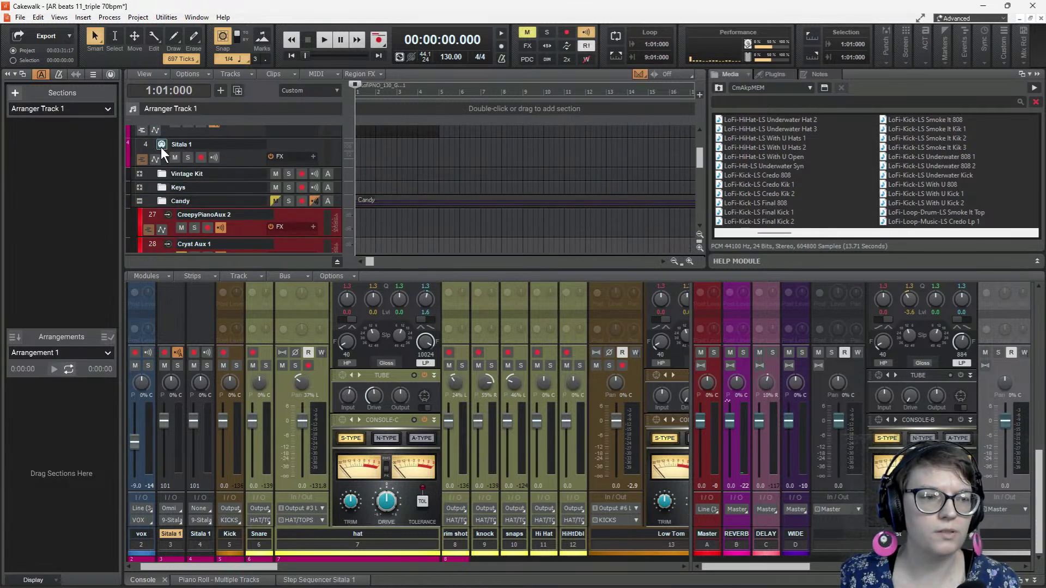
{"action": "scroll", "coordinate": [162, 148], "scroll_direction": "down", "scroll_amount": 1}
{"action": "scroll", "coordinate": [192, 184], "scroll_direction": "up", "scroll_amount": 3}
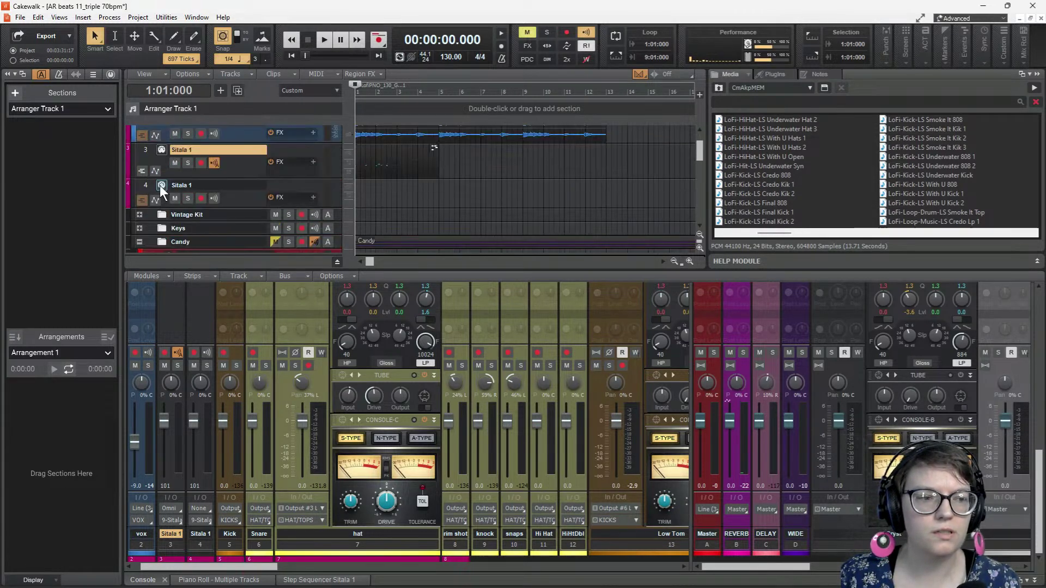
{"action": "left_click", "coordinate": [160, 184]}
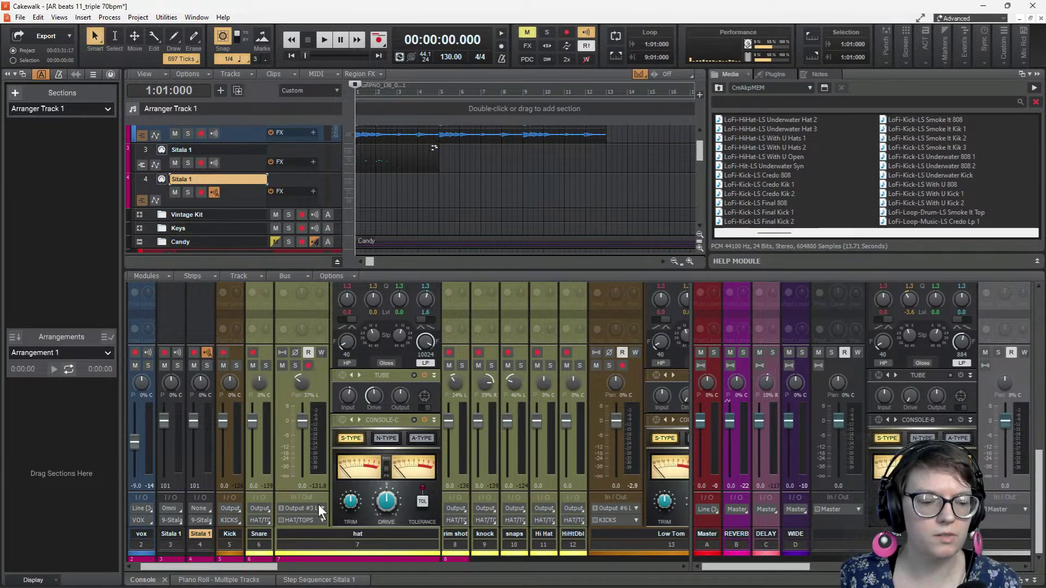
{"action": "left_click_drag", "start_coordinate": [600, 7], "coordinate": [606, 41]}
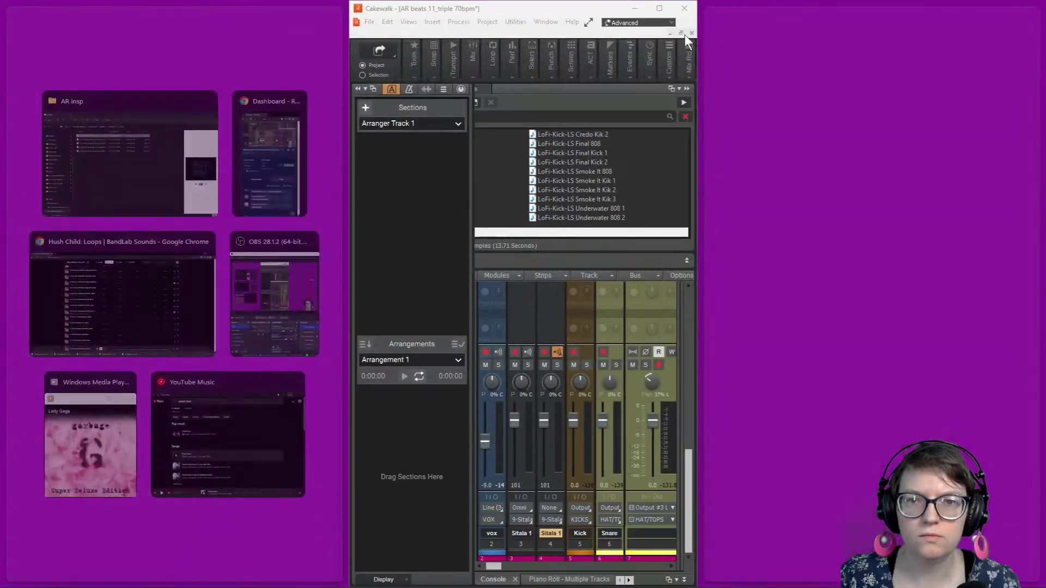
{"action": "left_click", "coordinate": [660, 8]}
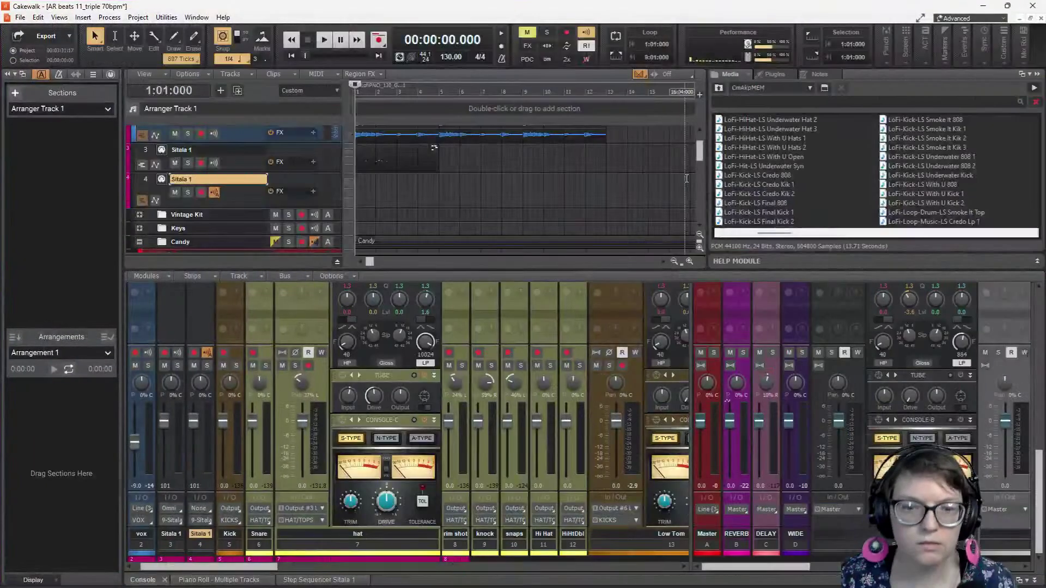
- Play back the beat, switch the selection to Sitala track 3, and examine which console channels carry the drum sounds
{"action": "key", "text": "space"}
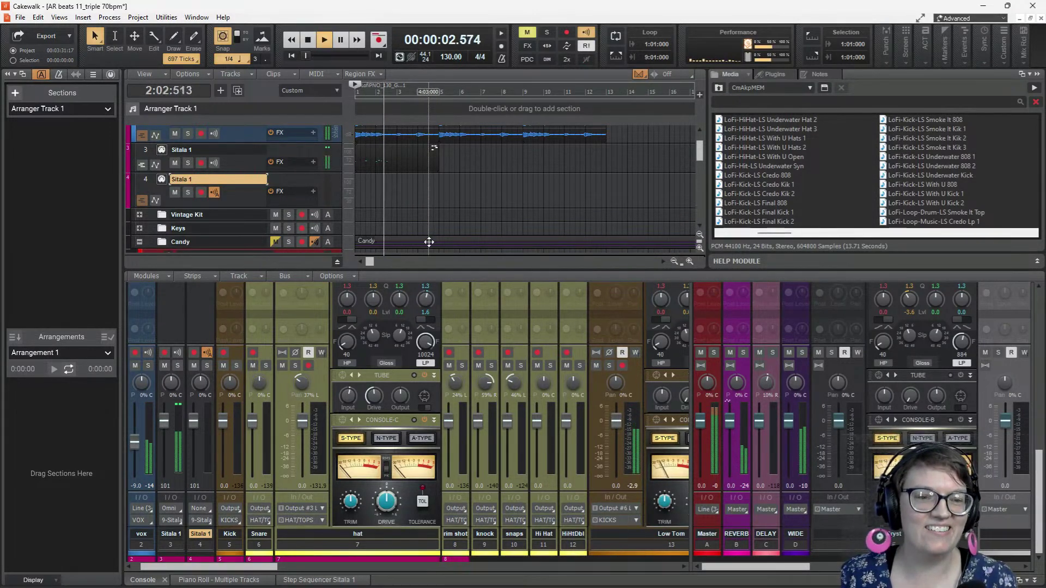
{"action": "key", "text": "space"}
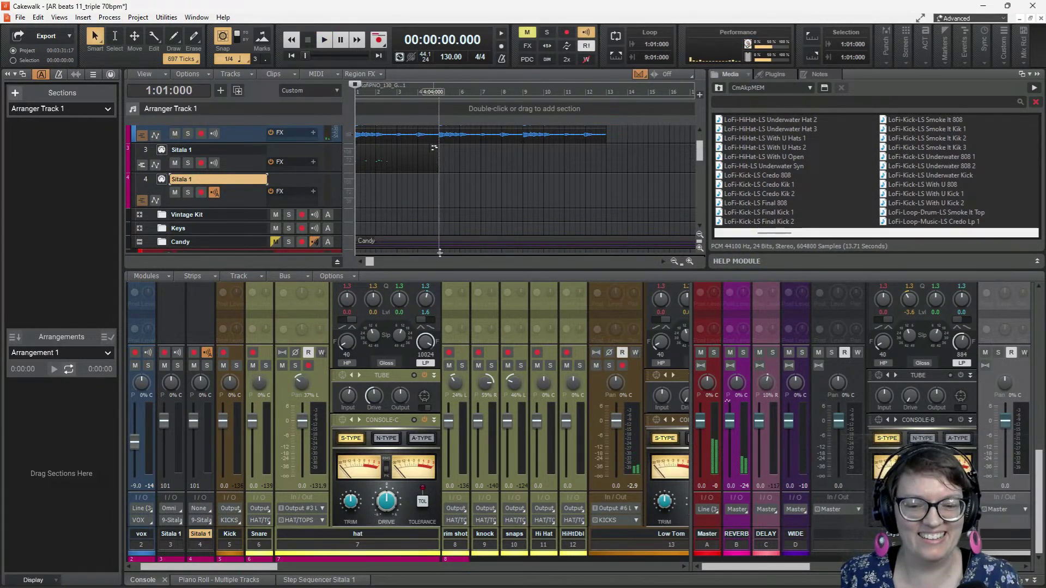
{"action": "left_click", "coordinate": [160, 149]}
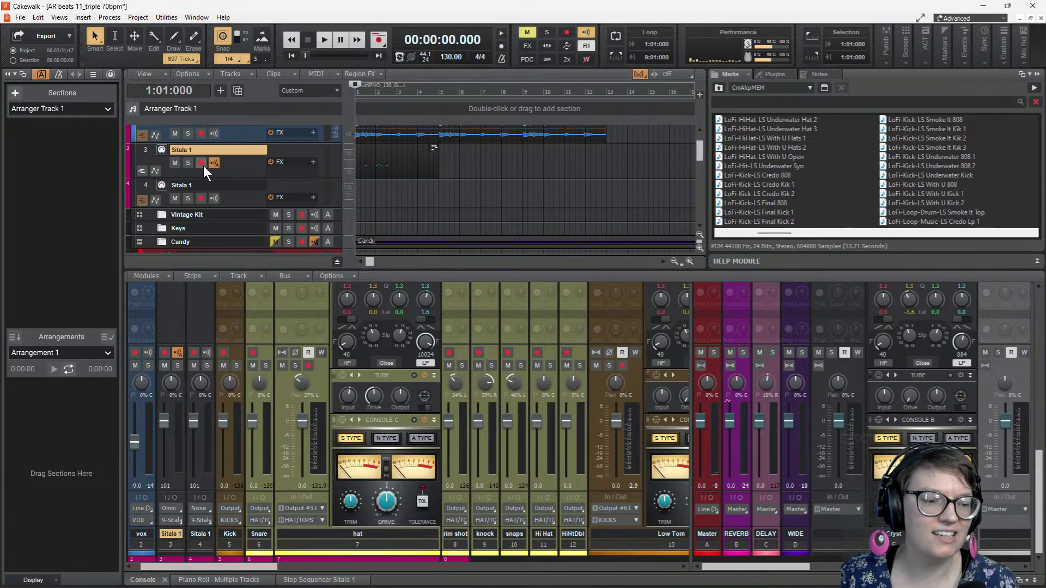
{"action": "key", "text": "space"}
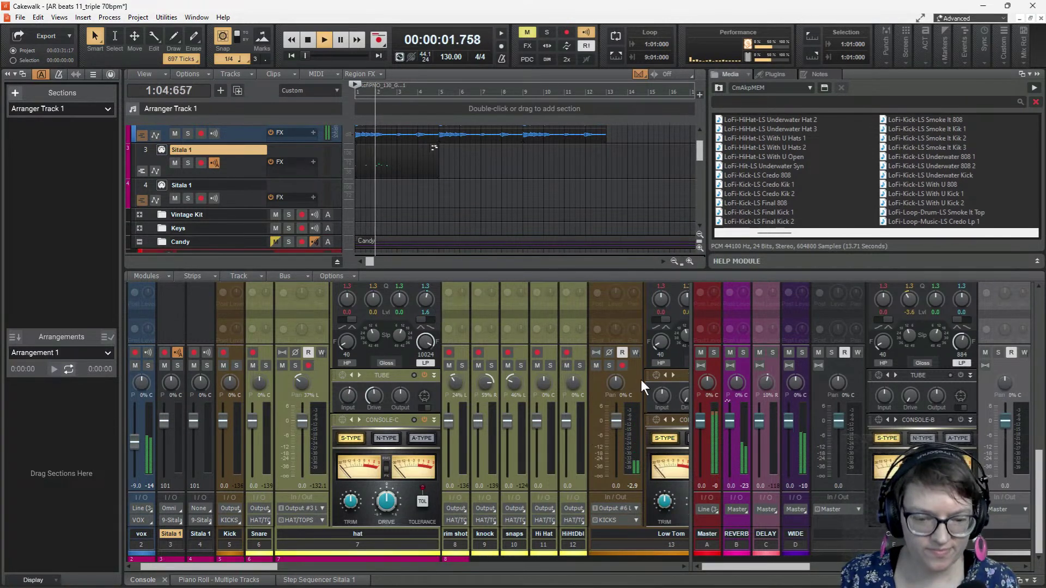
{"action": "key", "text": "space"}
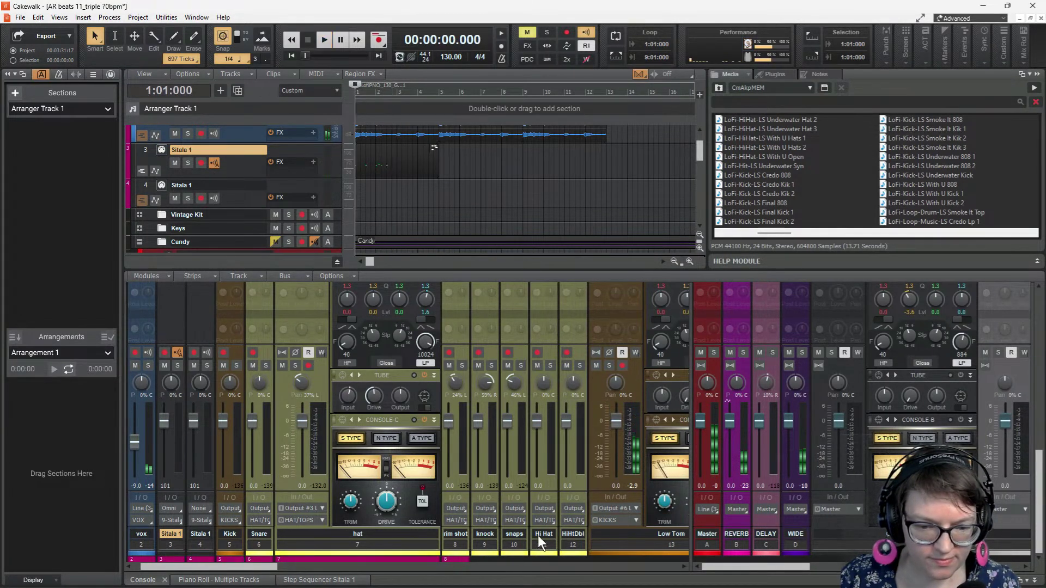
- Solo the Low Tom channel, play back around measure 2 to identify its sound, and turn the solo off again
{"action": "left_click", "coordinate": [608, 365]}
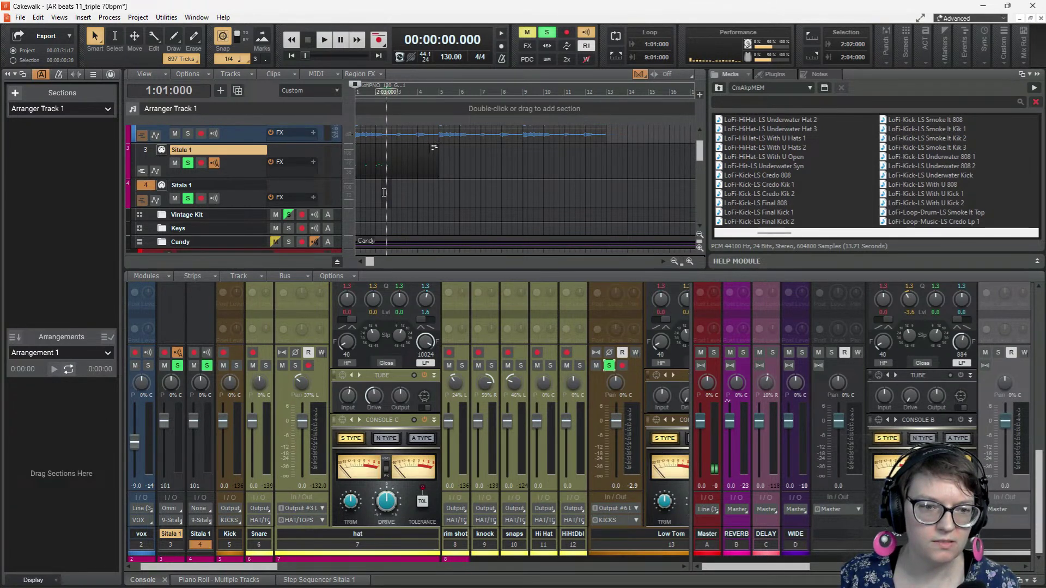
{"action": "key", "text": "space"}
{"action": "key", "text": "space"}
{"action": "key", "text": "space"}
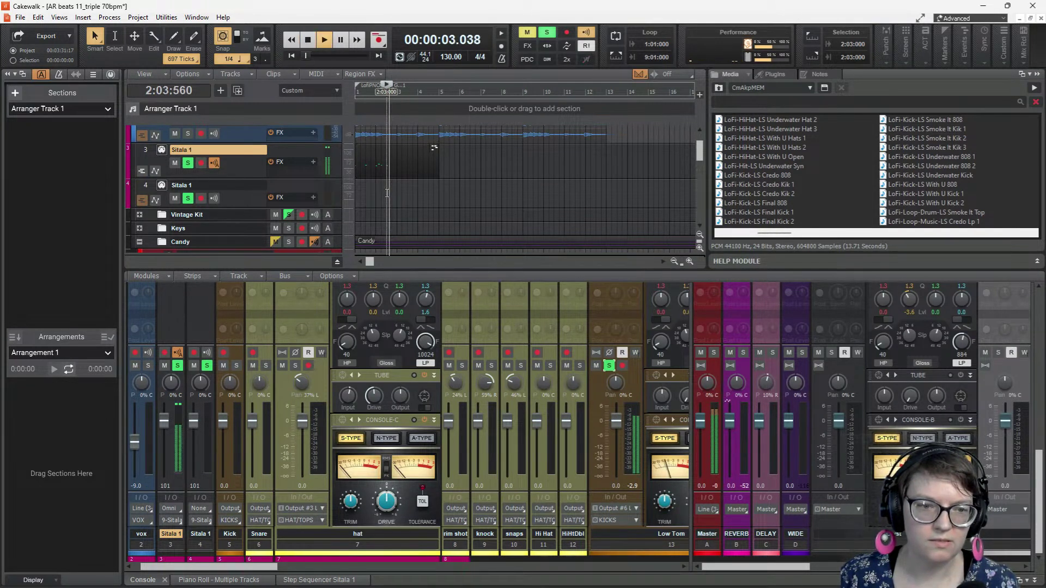
{"action": "key", "text": "space"}
{"action": "key", "text": "space"}
{"action": "key", "text": "space"}
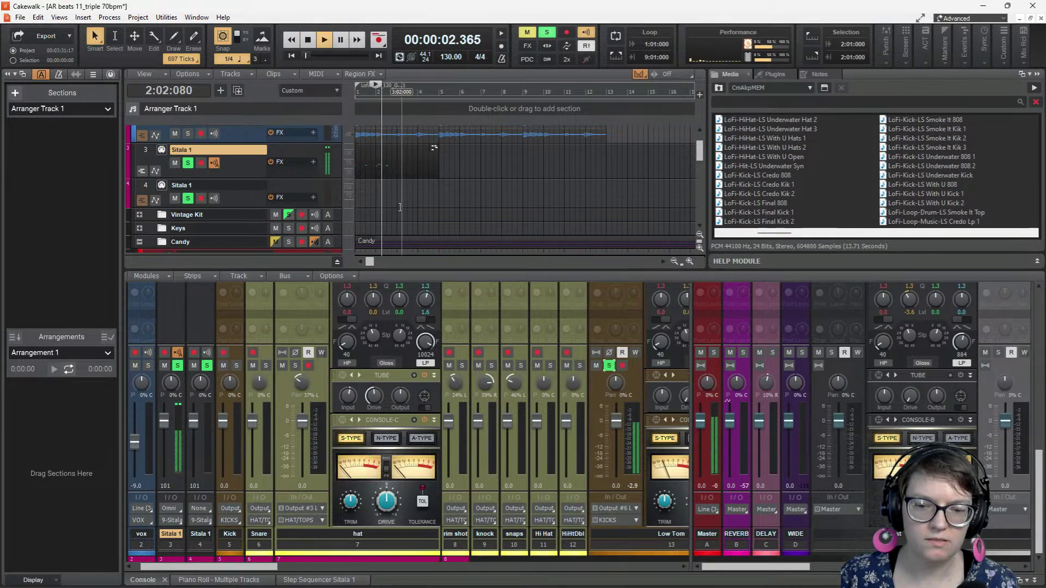
{"action": "left_click", "coordinate": [610, 365]}
{"action": "key", "text": "space"}
{"action": "key", "text": "space"}
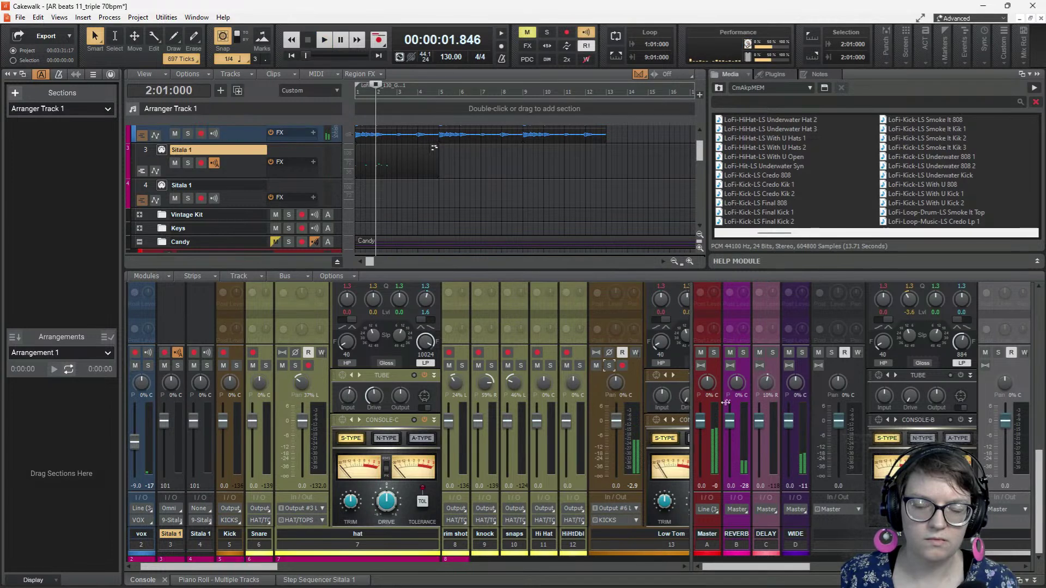
- Expand the console's track strip area, play back to find the metallic percussion channel, and rename Mid Tom as "ting"
{"action": "left_click_drag", "start_coordinate": [691, 401], "coordinate": [842, 393]}
{"action": "key", "text": "space"}
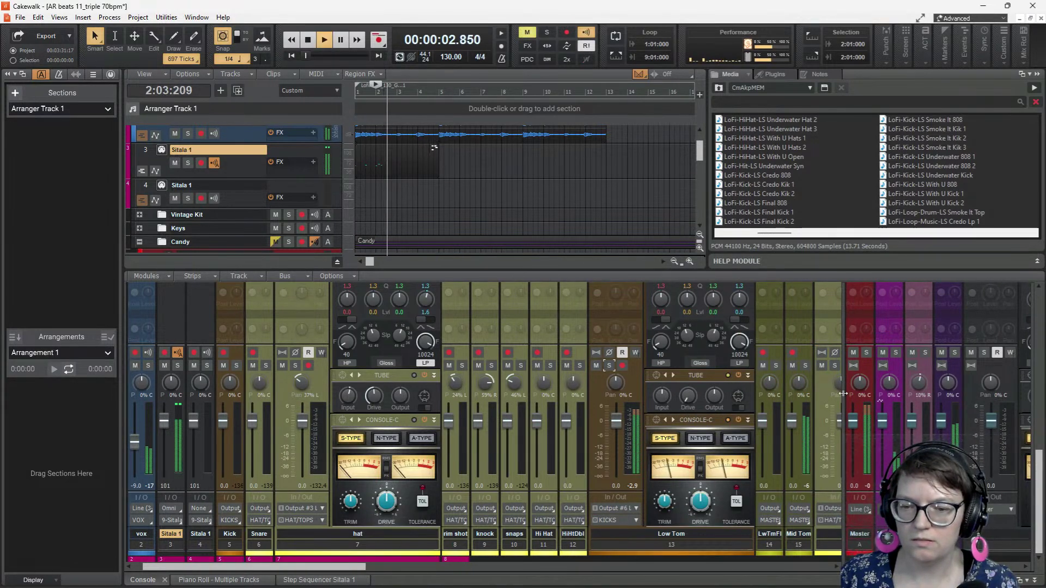
{"action": "key", "text": "space"}
{"action": "double_click", "coordinate": [805, 531]}
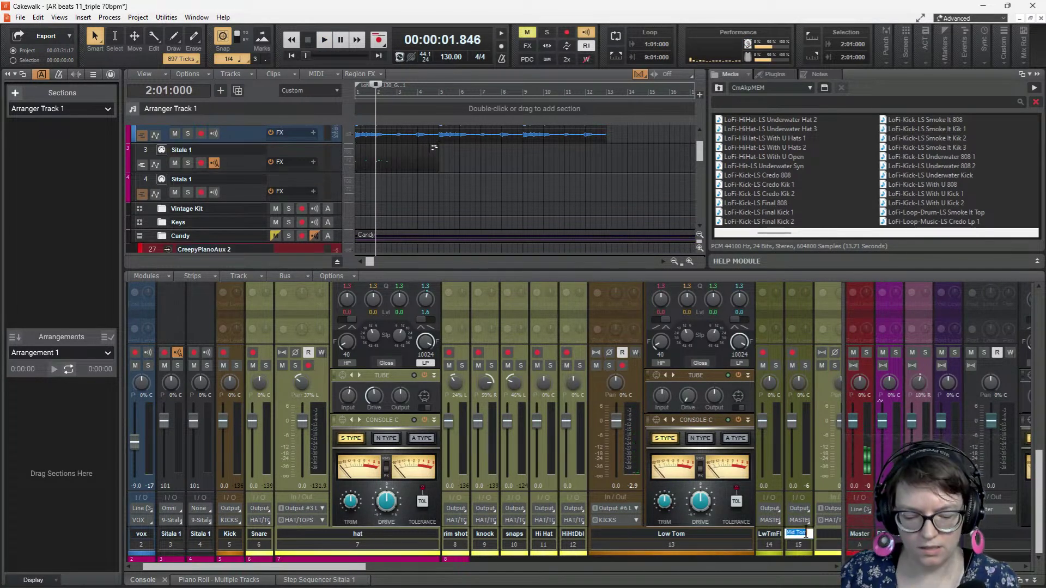
{"action": "type", "text": "ting"}
{"action": "key", "text": "Return"}
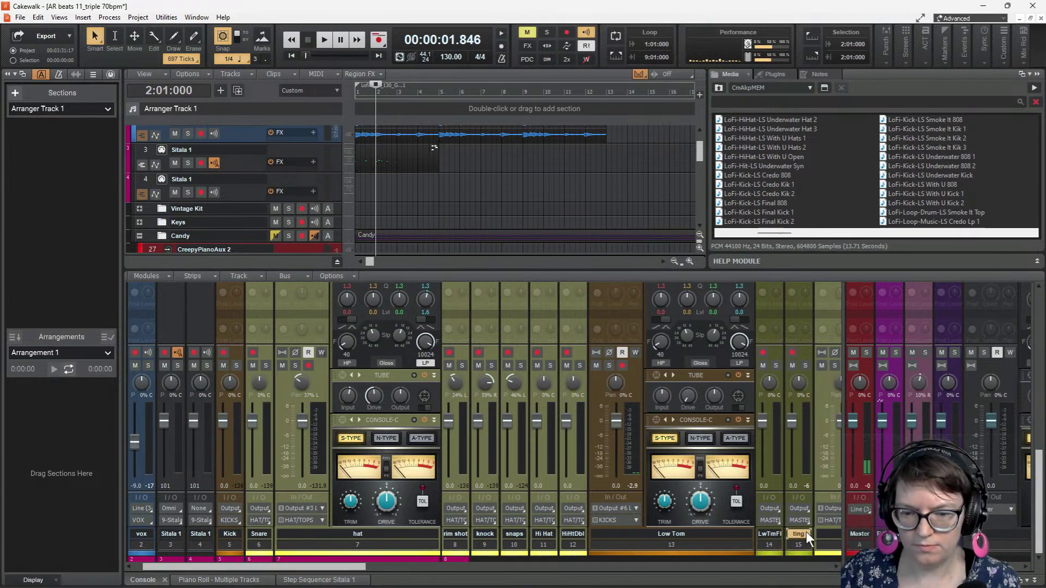
- Open the ting channel's ProChannel QuadCurve Equalizer, enable its low-pass filter, and play back
{"action": "scroll", "coordinate": [795, 329], "scroll_direction": "up", "scroll_amount": 10}
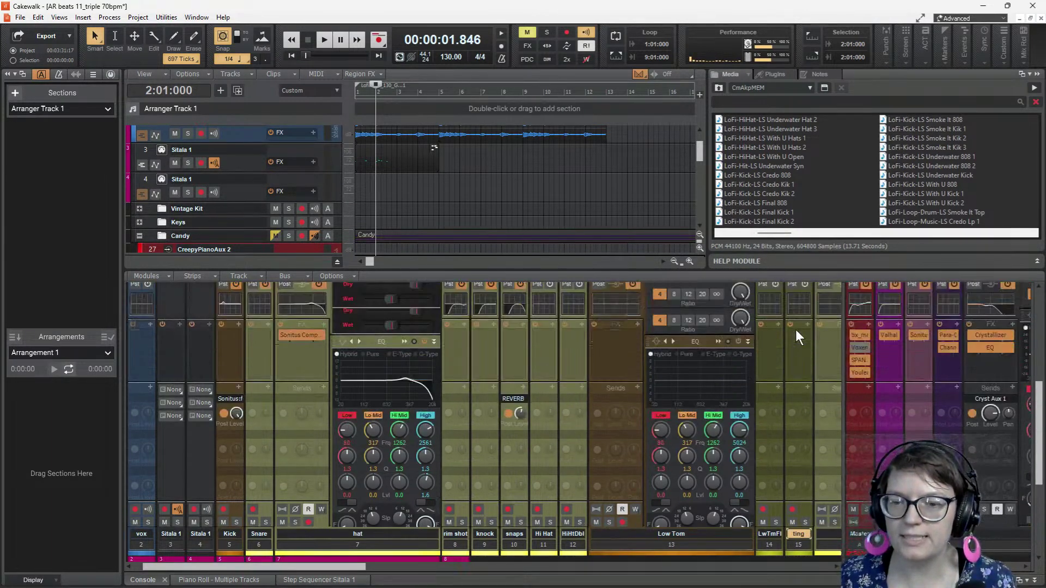
{"action": "left_click", "coordinate": [807, 337]}
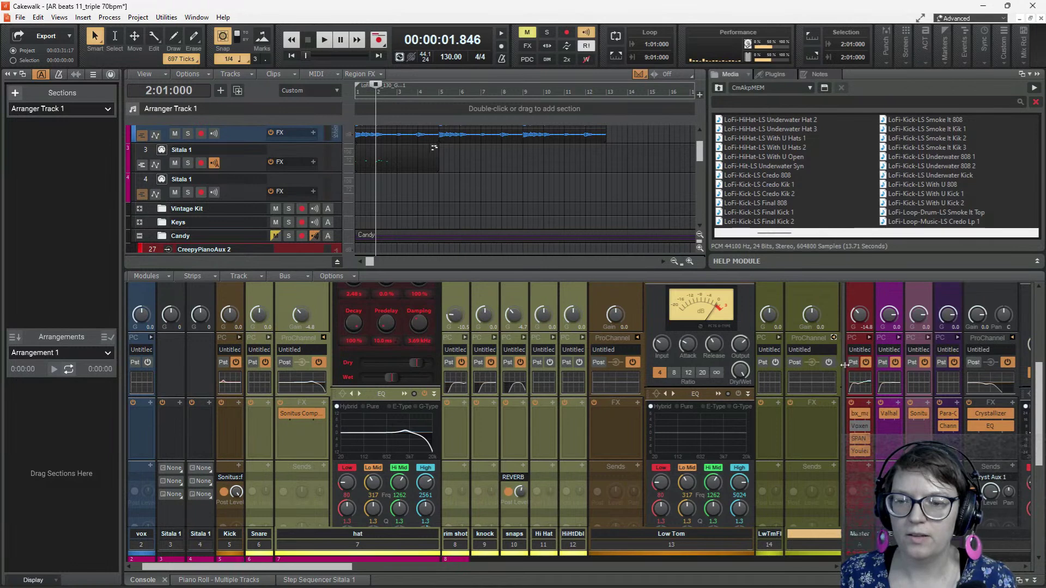
{"action": "double_click", "coordinate": [883, 433]}
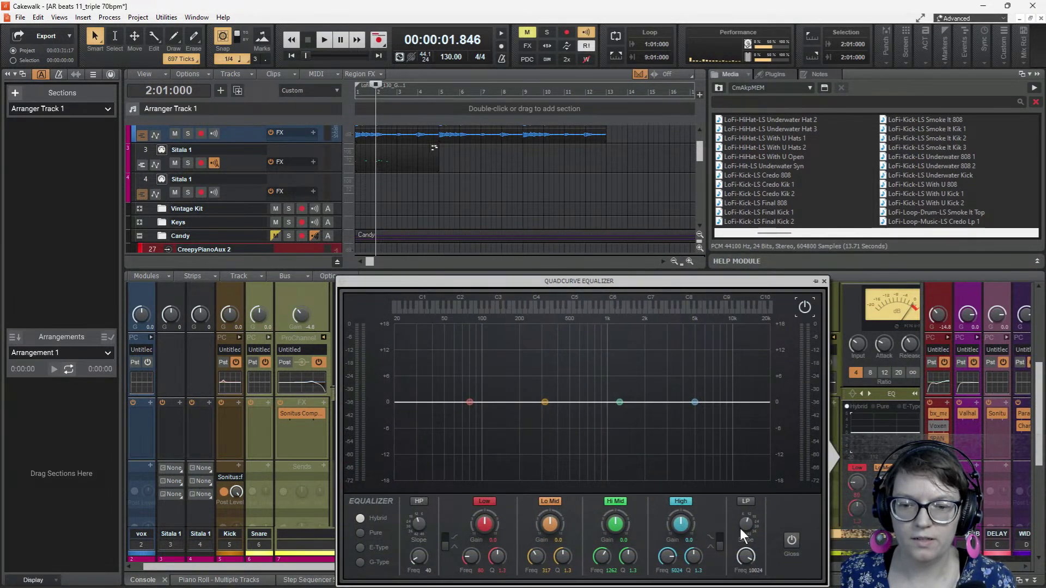
{"action": "left_click", "coordinate": [748, 501]}
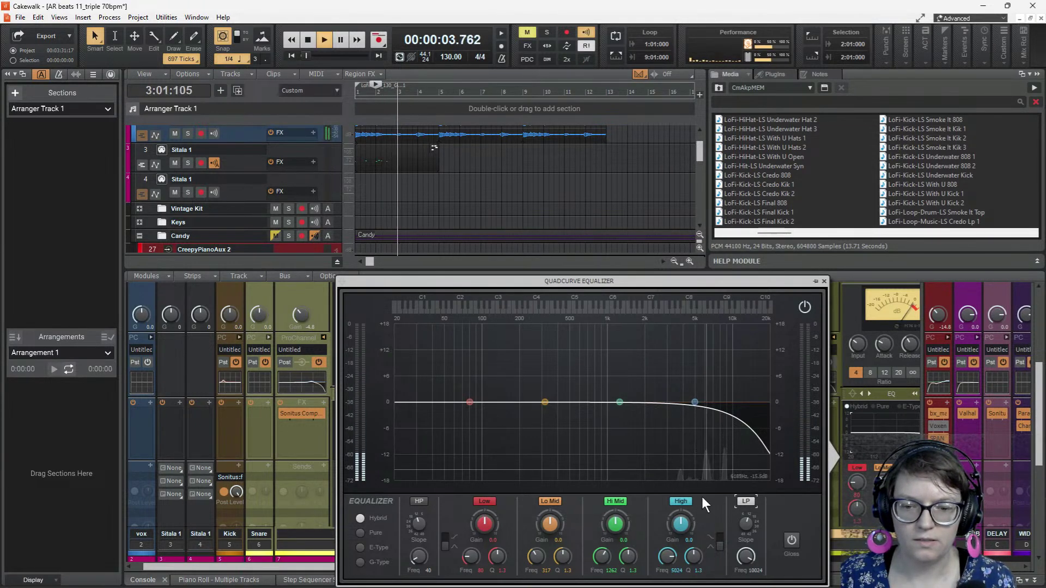
{"action": "key", "text": "space"}
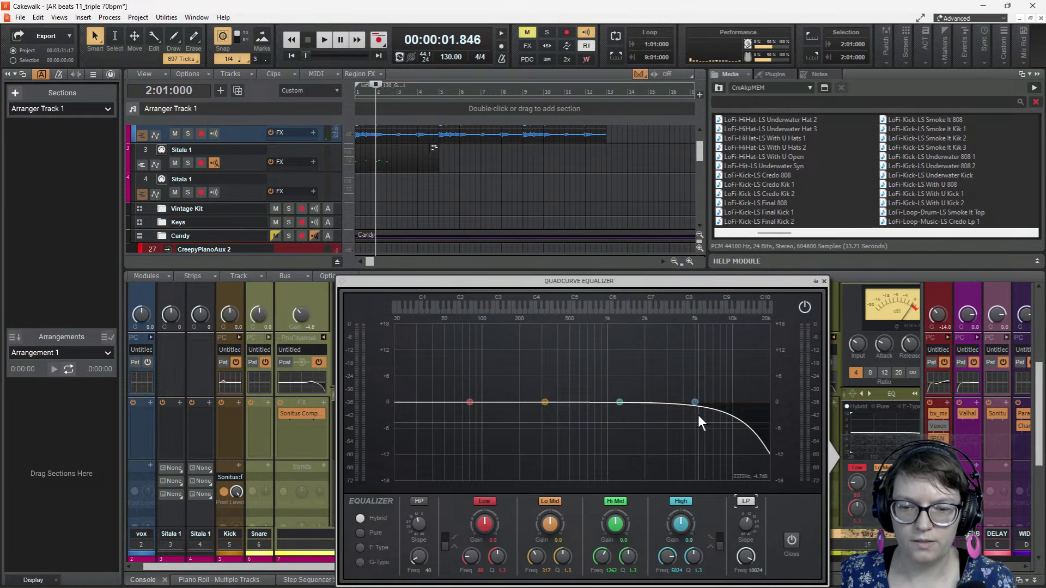
- Cut ting's High band to about -4.3 dB at about 6980 Hz and lower the low-pass frequency to about 4838 Hz during playback
{"action": "left_click_drag", "start_coordinate": [693, 402], "coordinate": [712, 420]}
{"action": "key", "text": "space"}
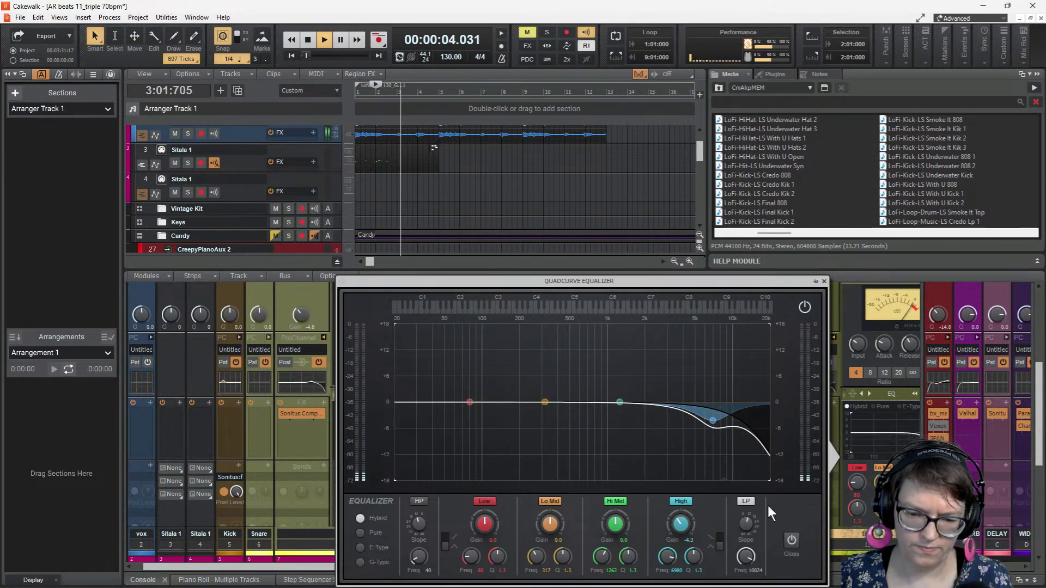
{"action": "key", "text": "space"}
{"action": "left_click_drag", "start_coordinate": [746, 555], "coordinate": [748, 556]}
{"action": "key", "text": "space"}
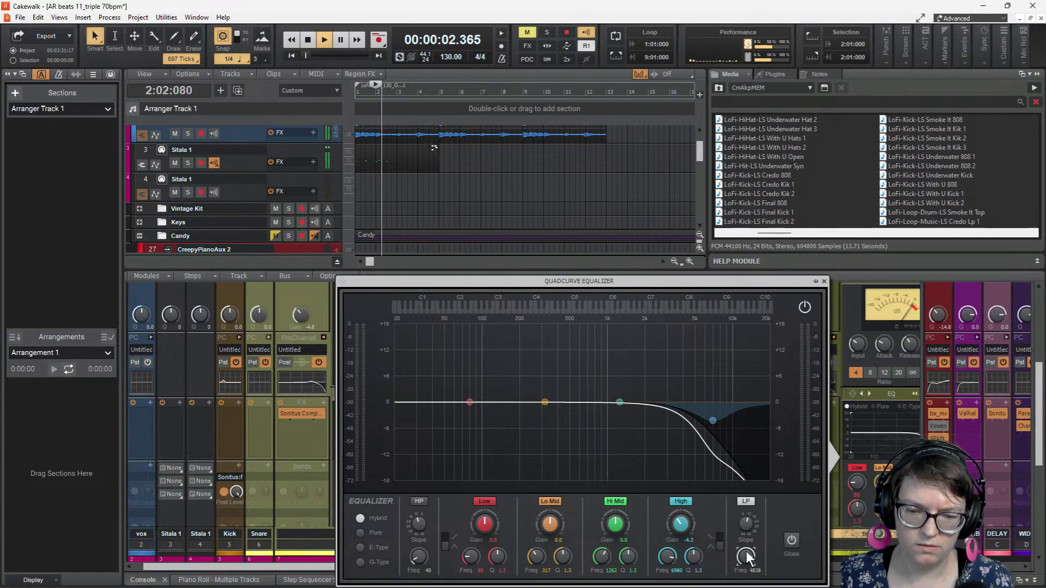
{"action": "key", "text": "space"}
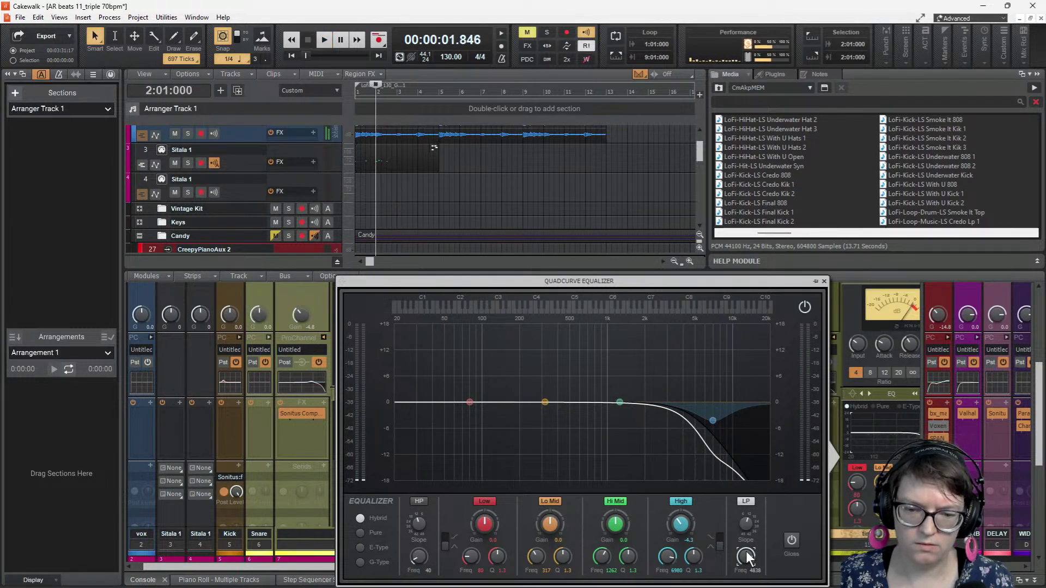
{"action": "left_click", "coordinate": [824, 281]}
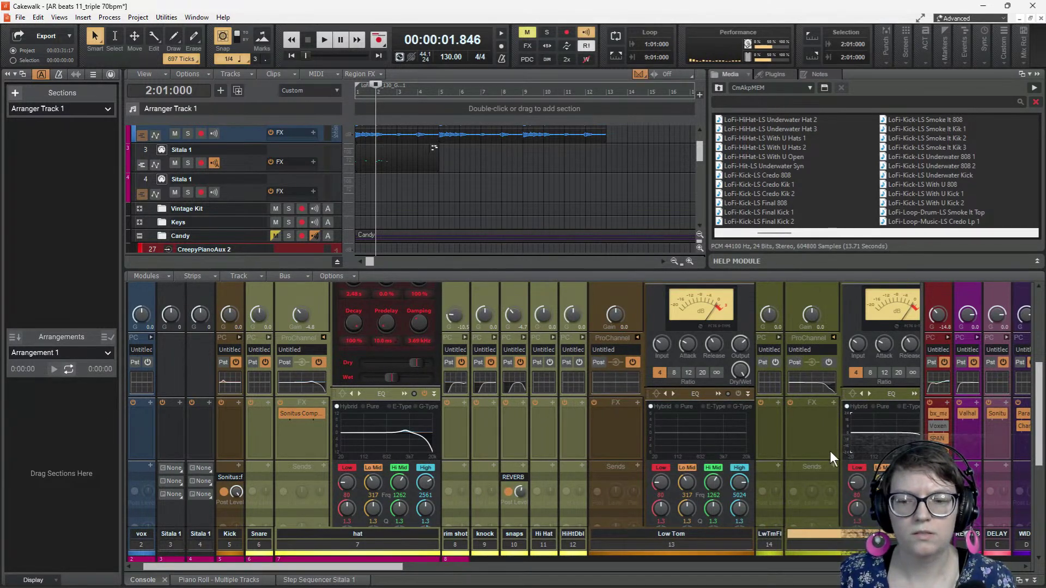
- Add a REVERB send to the ting channel and adjust its send level while playing back
{"action": "left_click", "coordinate": [834, 466]}
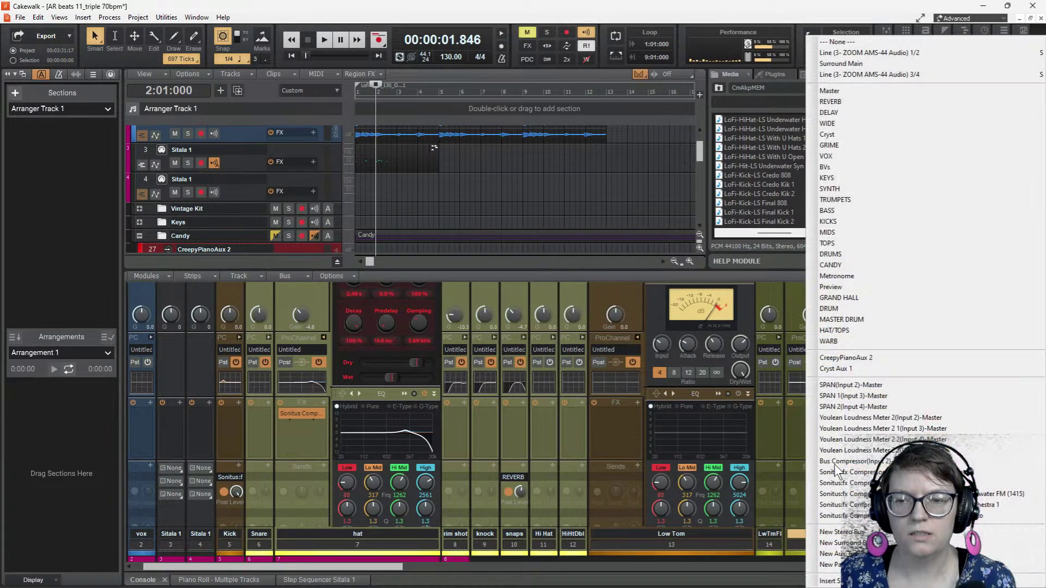
{"action": "left_click", "coordinate": [830, 102]}
{"action": "key", "text": "space"}
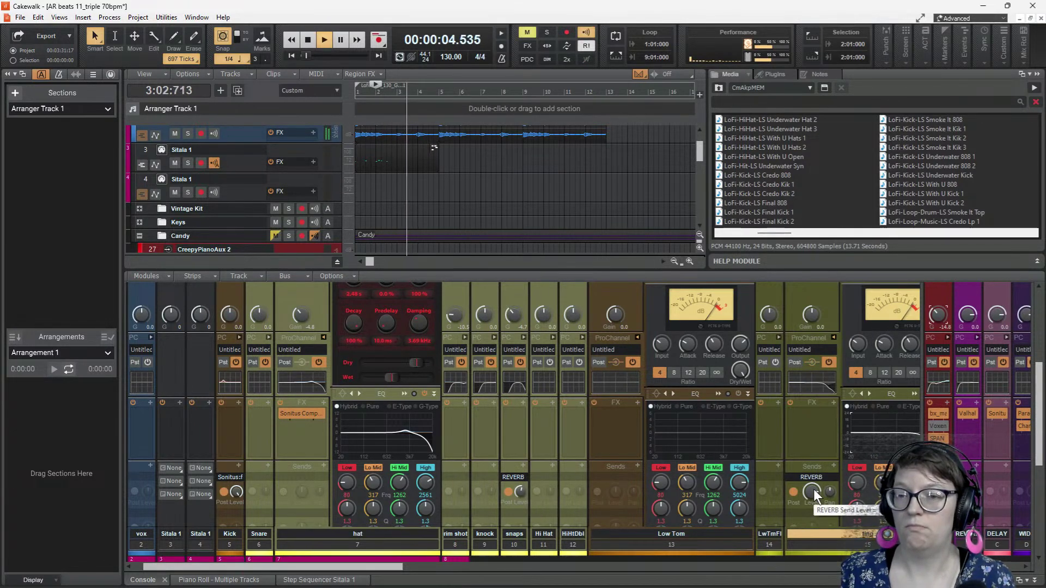
{"action": "key", "text": "space"}
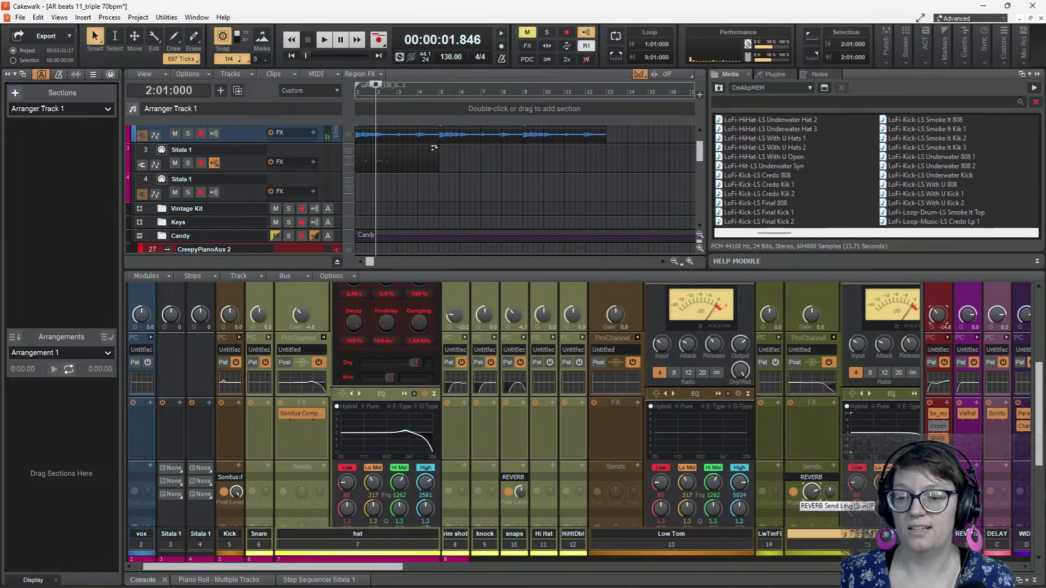
{"action": "key", "text": "space"}
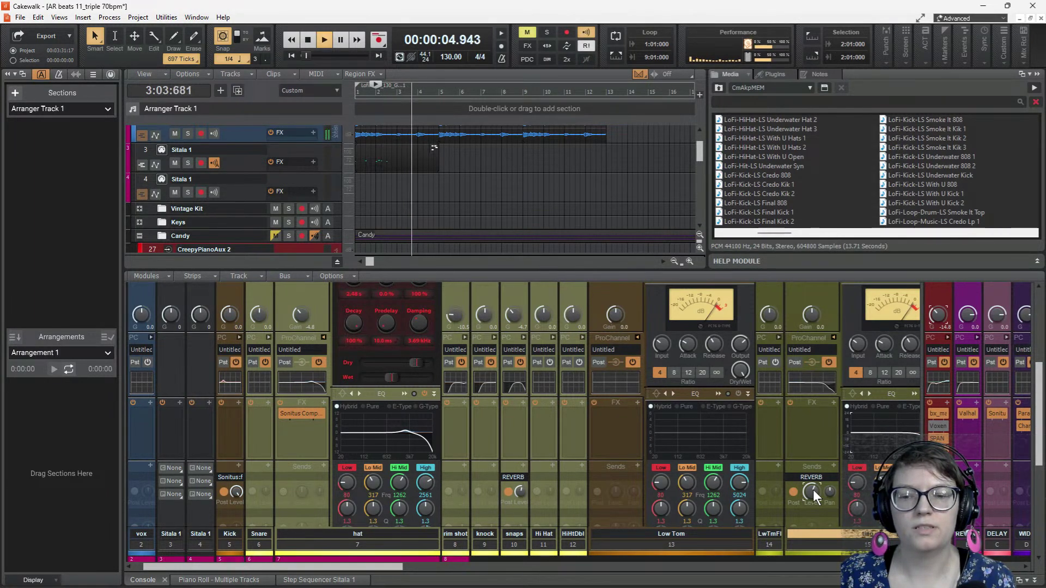
{"action": "key", "text": "space"}
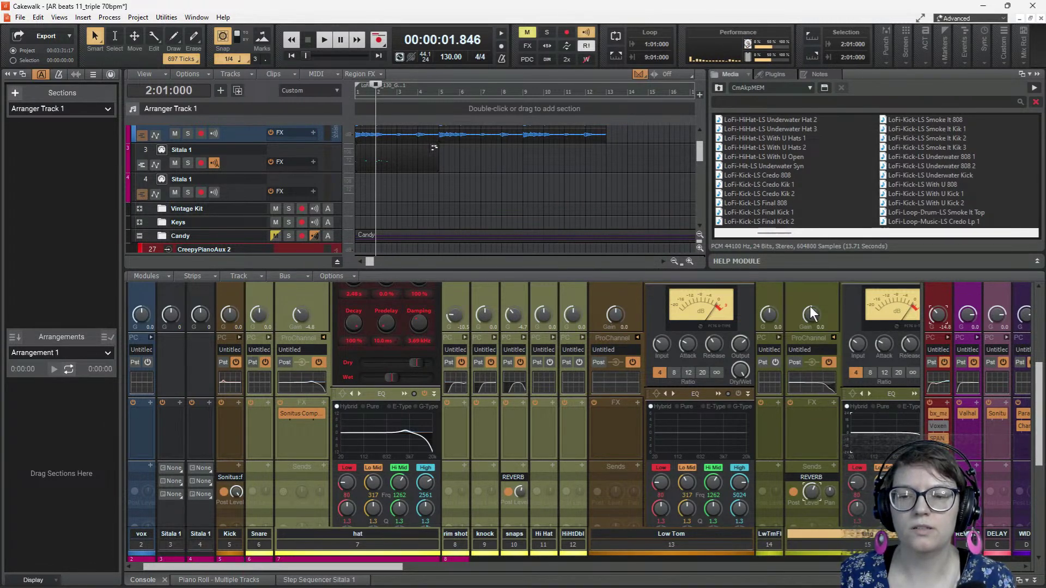
- Lower the ting channel's input gain to about -7.3 dB and play back the beat
{"action": "key", "text": "space"}
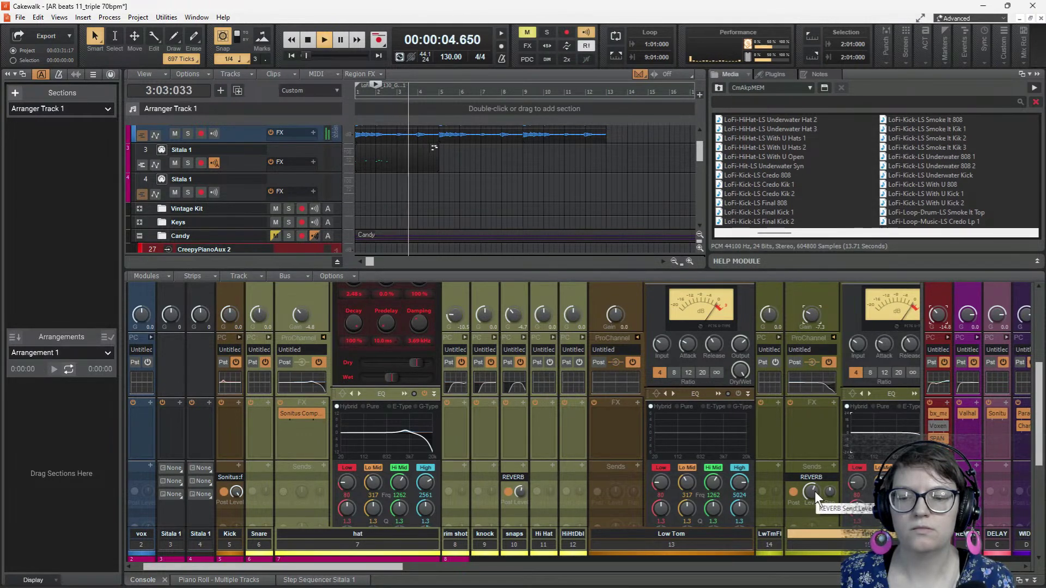
{"action": "key", "text": "space"}
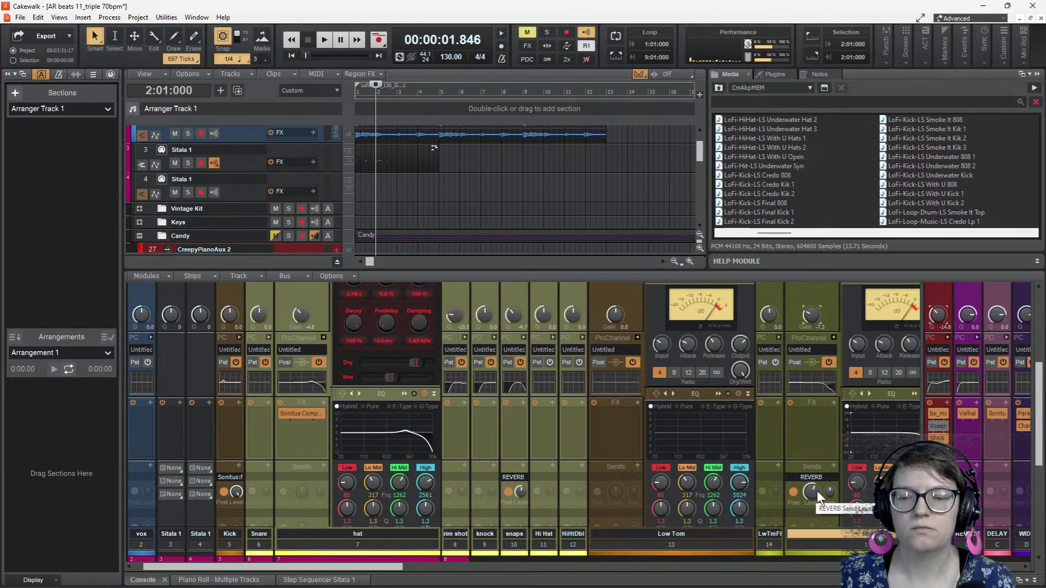
{"action": "key", "text": "space"}
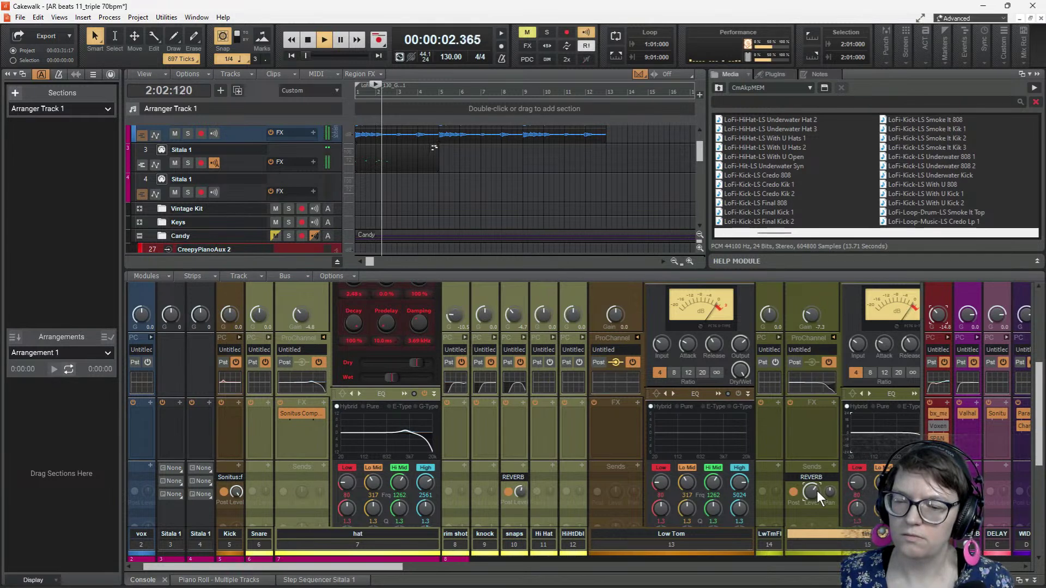
- Turn on Gloss in the ting channel's equalizer, play back from measure 2, and close the equalizer
{"action": "double_click", "coordinate": [887, 439]}
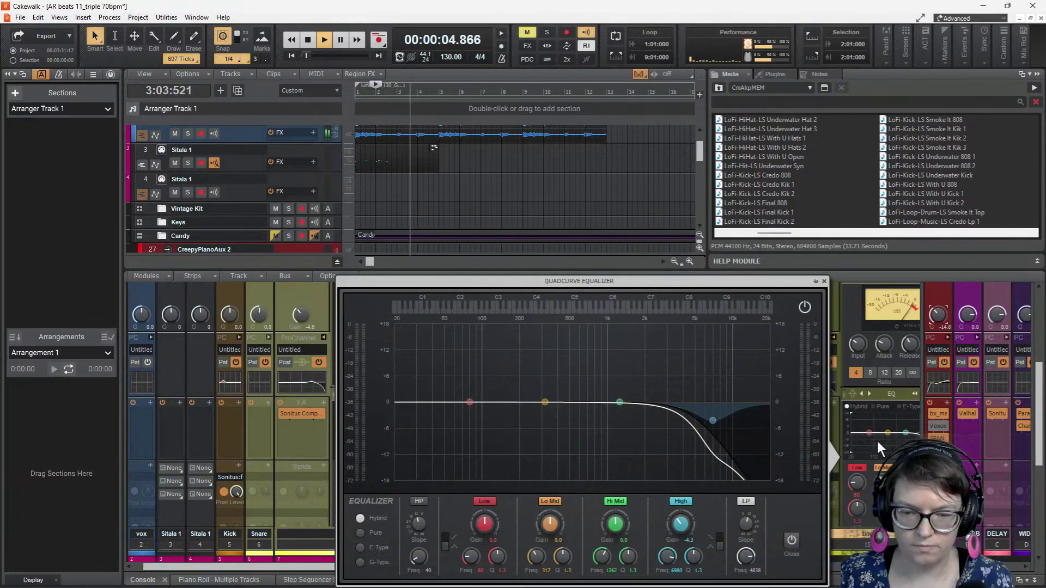
{"action": "left_click", "coordinate": [791, 540]}
{"action": "key", "text": "space"}
{"action": "key", "text": "space"}
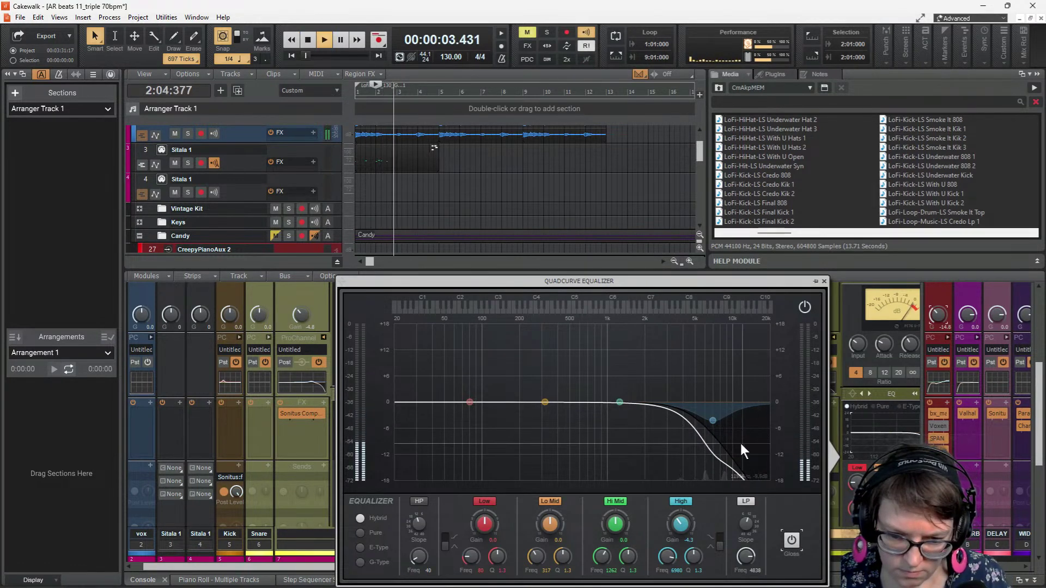
{"action": "left_click", "coordinate": [824, 281]}
{"action": "scroll", "coordinate": [812, 311], "scroll_direction": "up", "scroll_amount": 3}
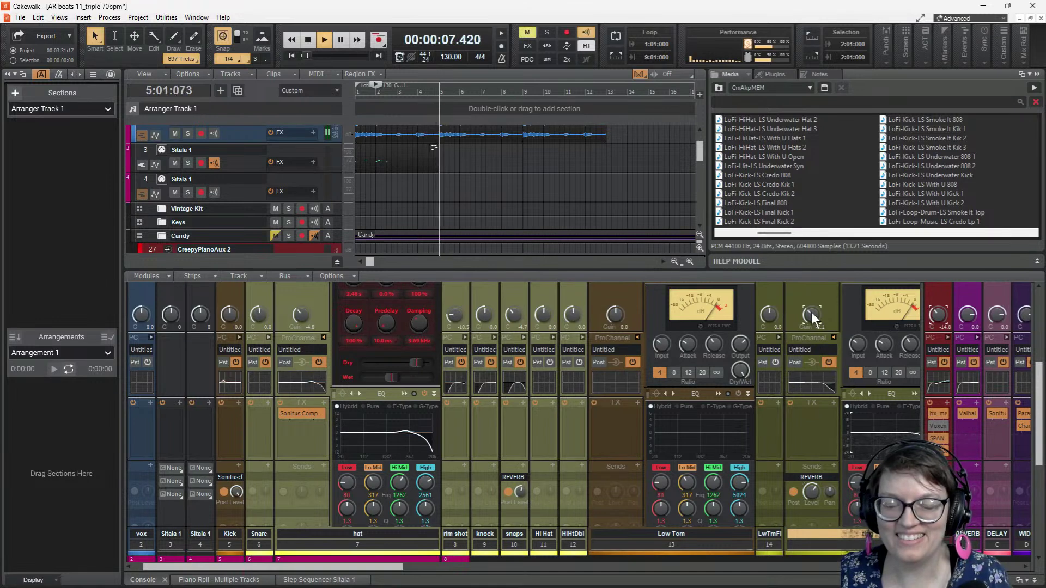
- Extend the pattern clip on track 3, Sitala 1, to bar 13 and open it in the Step Sequencer
{"action": "key", "text": "space"}
{"action": "left_click_drag", "start_coordinate": [437, 157], "coordinate": [605, 162]}
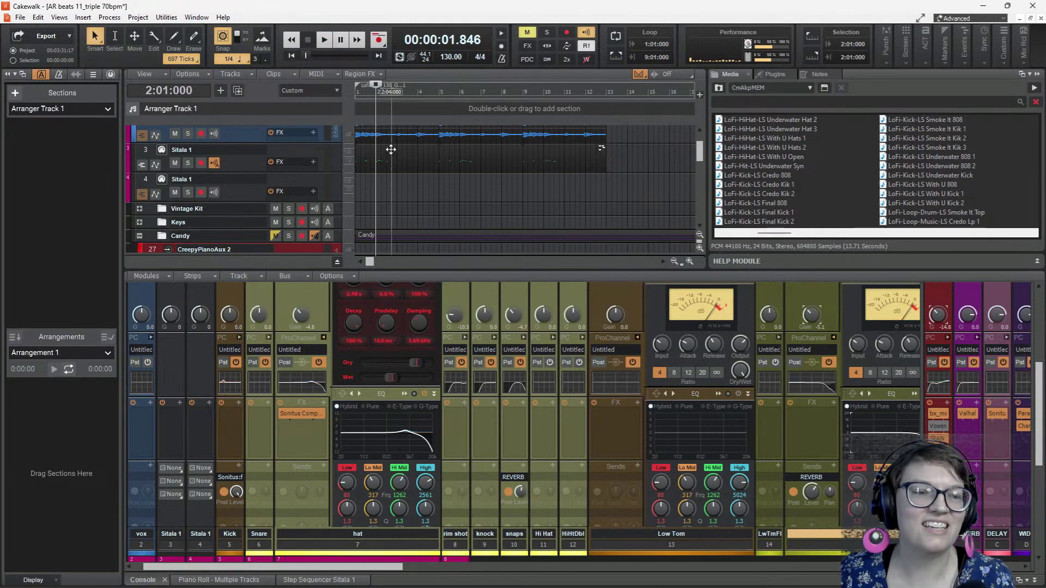
{"action": "double_click", "coordinate": [368, 158]}
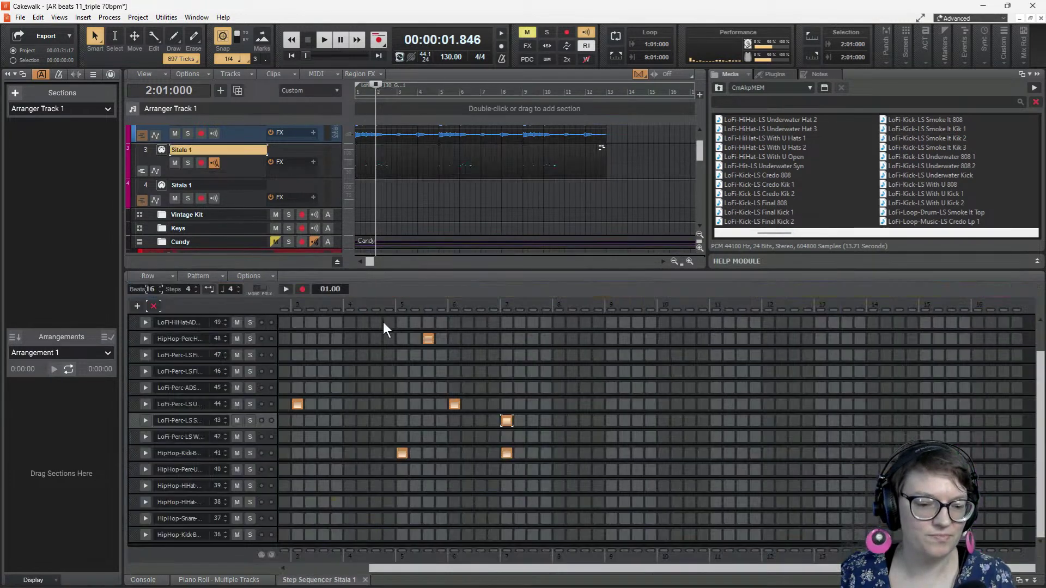
{"action": "key", "text": "space"}
{"action": "key", "text": "space"}
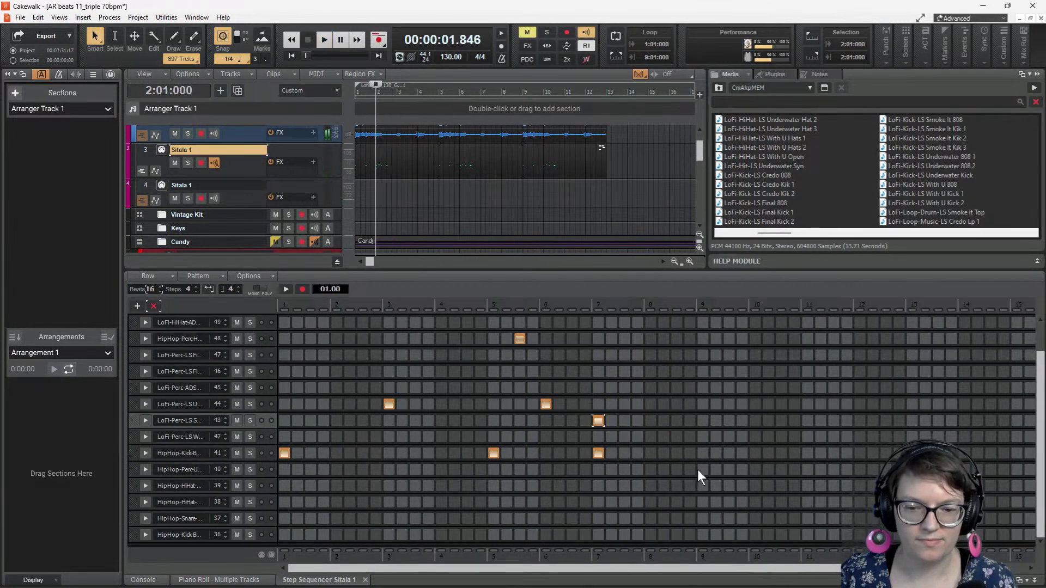
- Add a hit at beat 9 on the HipHop-Kick row (note 41) and audition the pattern from the beginning
{"action": "left_click", "coordinate": [699, 454]}
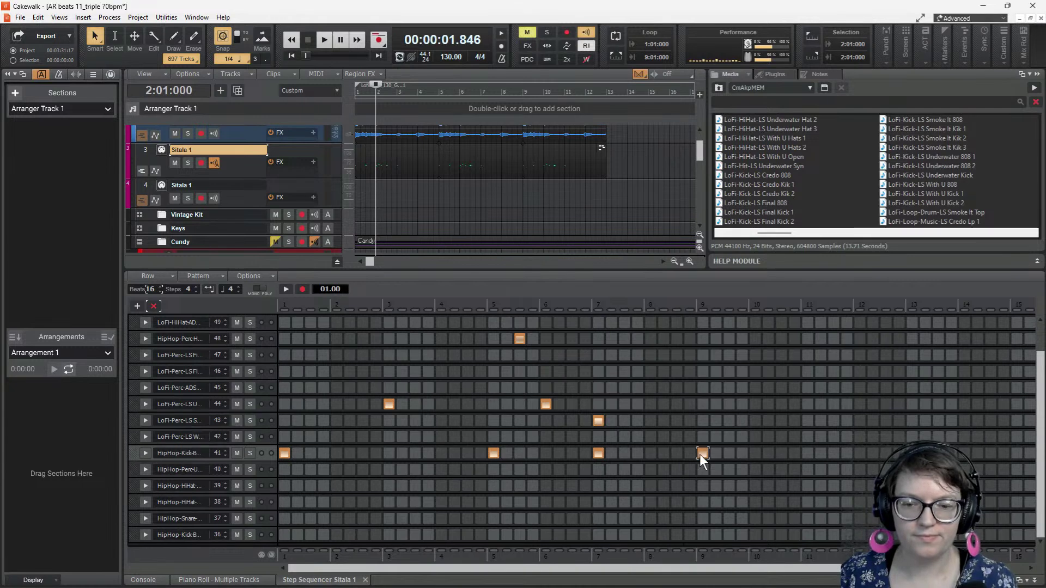
{"action": "key", "text": "space"}
{"action": "key", "text": "space"}
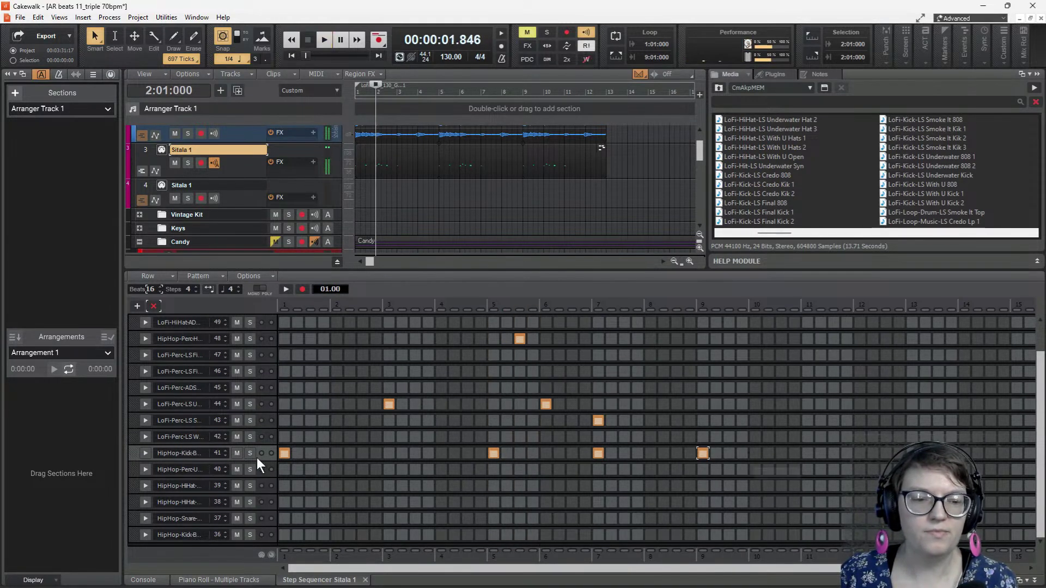
{"action": "left_click", "coordinate": [292, 55]}
{"action": "key", "text": "space"}
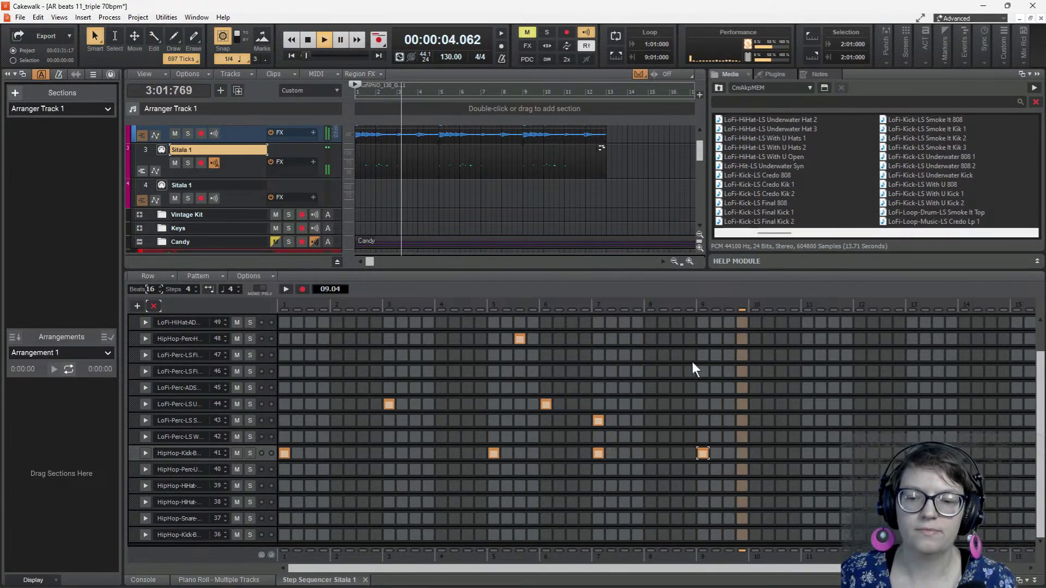
{"action": "key", "text": "space"}
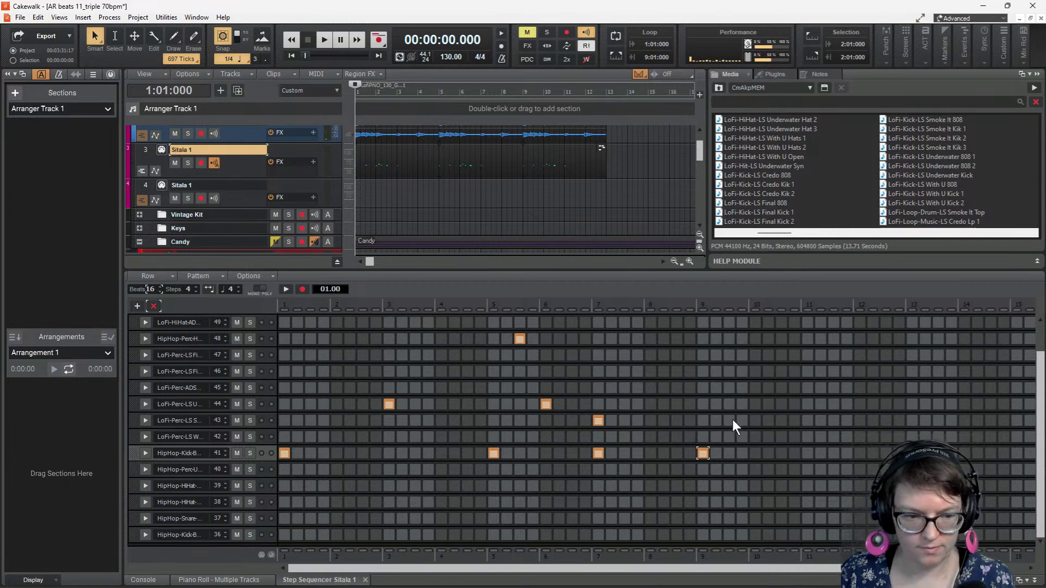
- Add LoFi-Perc hits on row 44 at beats 11 and 15, checking their placement during playback
{"action": "left_click", "coordinate": [809, 403]}
{"action": "key", "text": "space"}
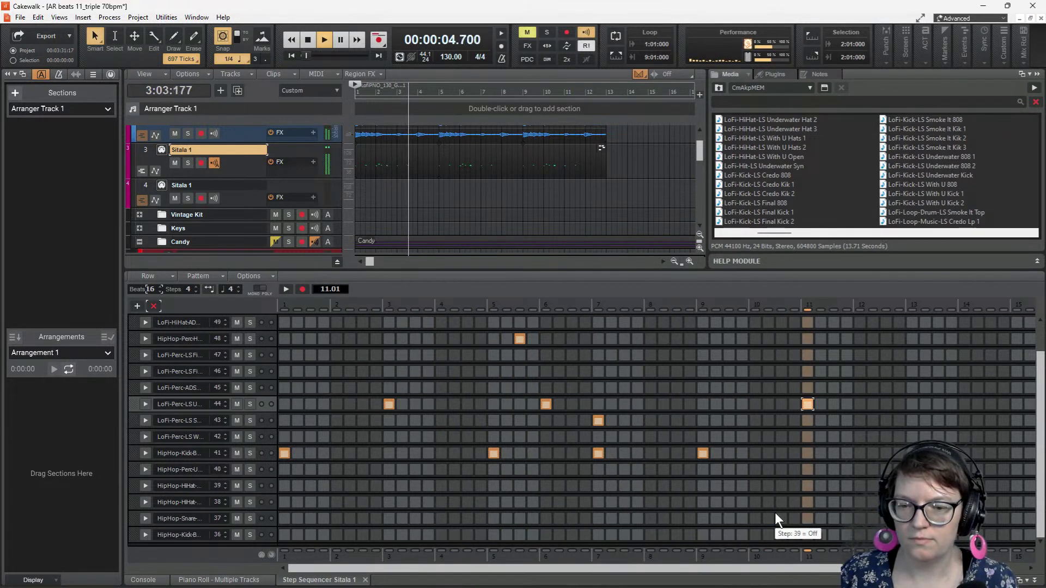
{"action": "key", "text": "space"}
{"action": "scroll", "coordinate": [859, 417], "scroll_direction": "right", "scroll_amount": 4}
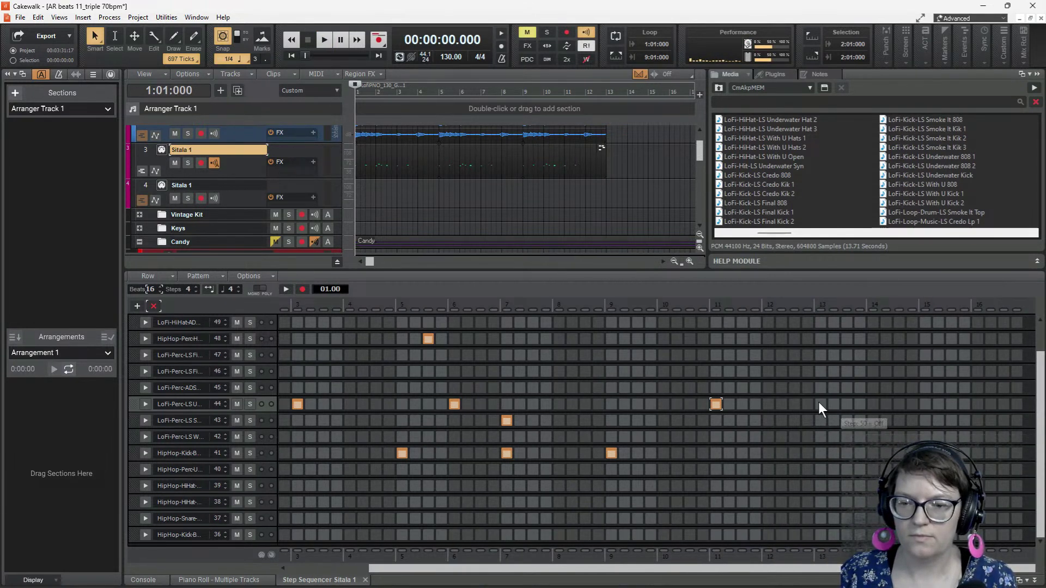
{"action": "key", "text": "space"}
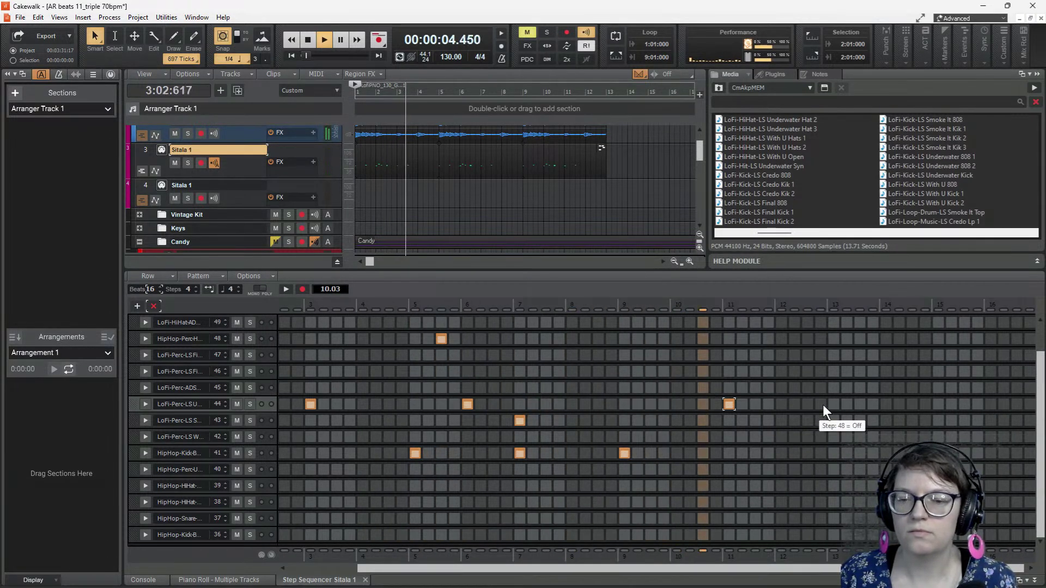
{"action": "left_click", "coordinate": [936, 406]}
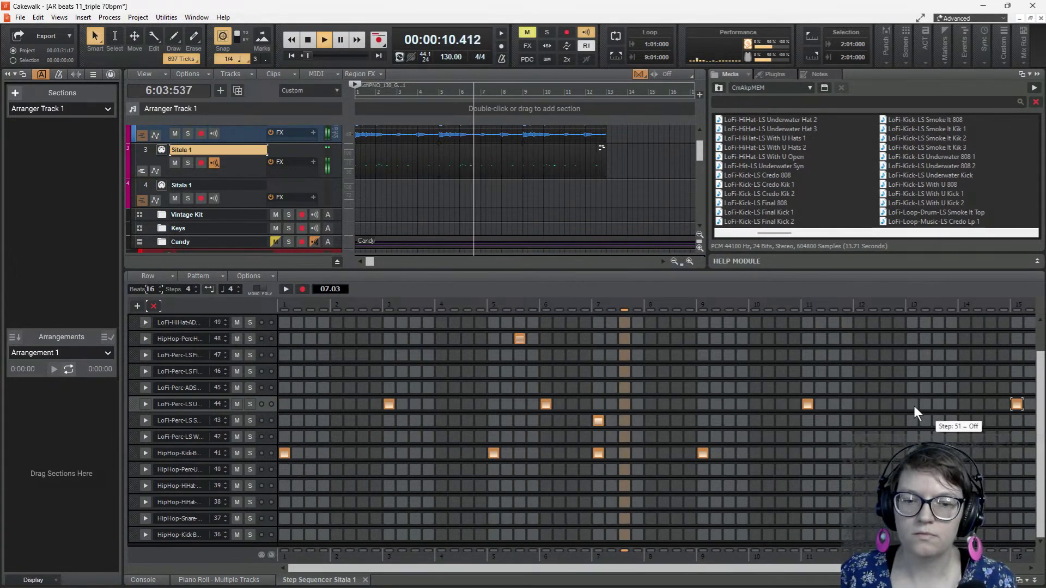
{"action": "key", "text": "space"}
- Move the beat 6 percussion hit from row 44 to row 46 and audition the pattern
{"action": "left_click", "coordinate": [545, 404]}
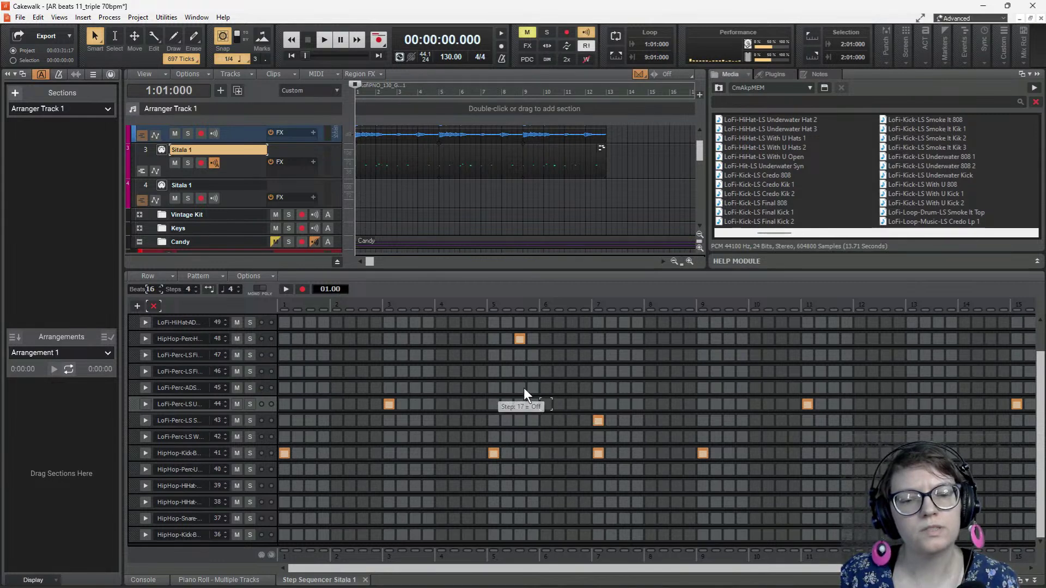
{"action": "left_click", "coordinate": [545, 388]}
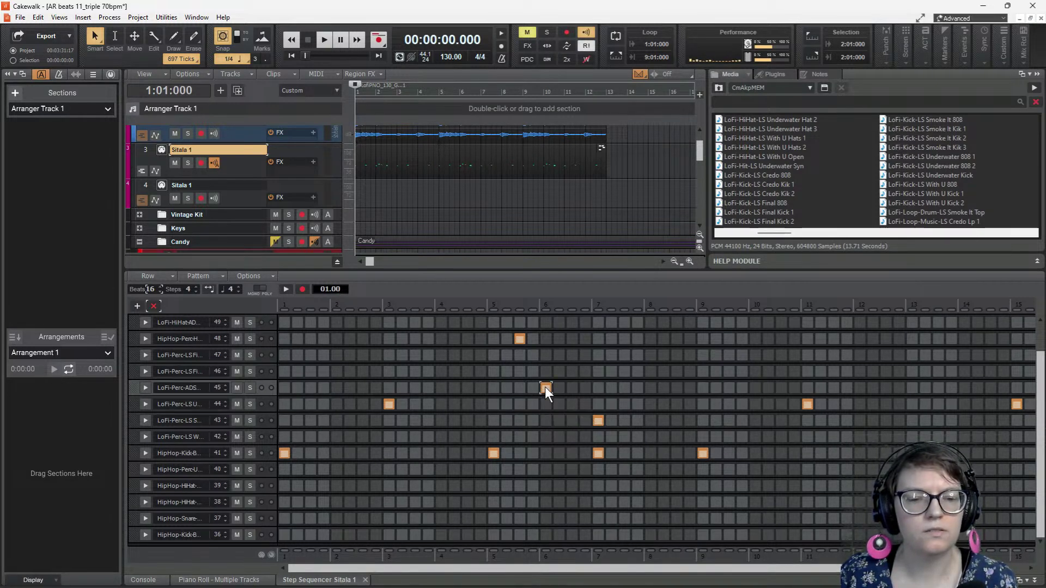
{"action": "left_click", "coordinate": [545, 372]}
{"action": "left_click", "coordinate": [544, 388]}
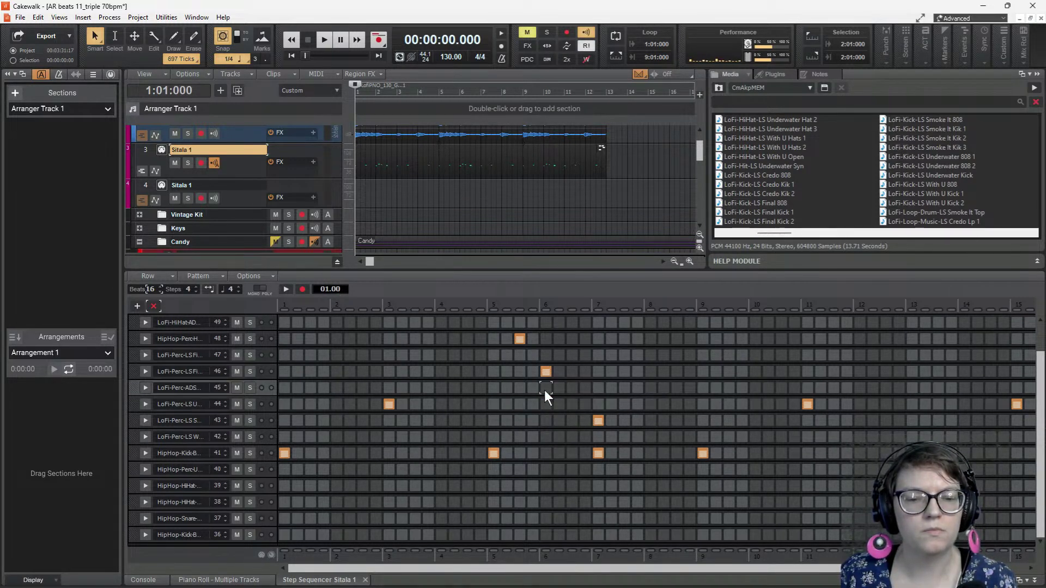
{"action": "key", "text": "space"}
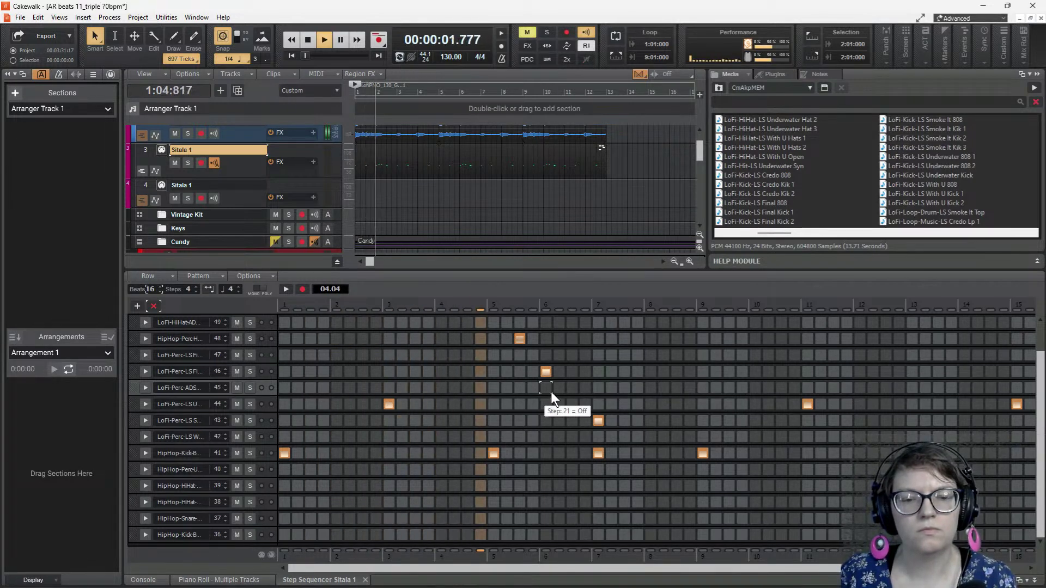
{"action": "key", "text": "space"}
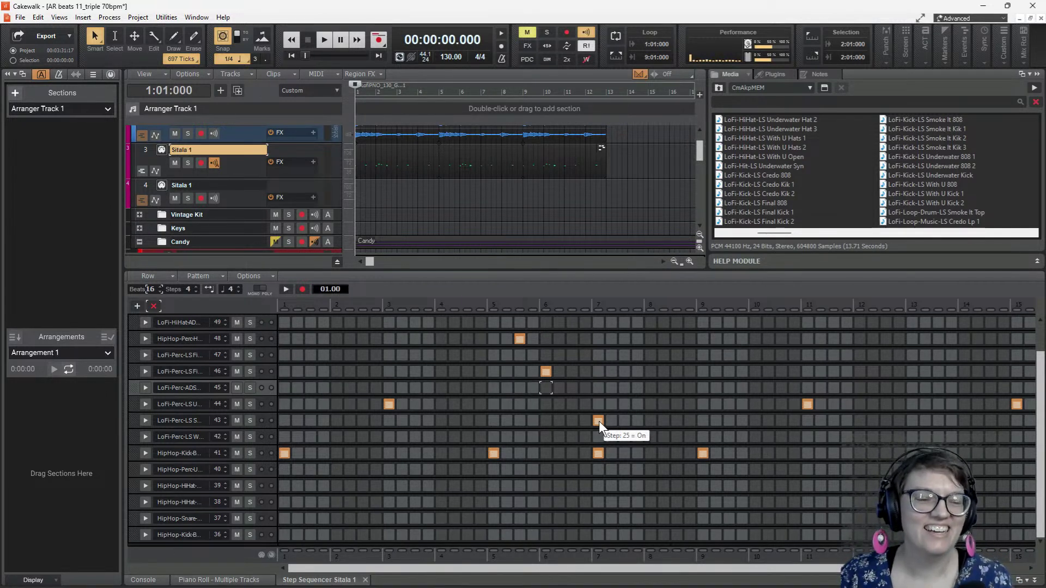
- Remove the LoFi-Perc hit at beat 7 on row 43 and play the pattern from the start
{"action": "key", "text": "space"}
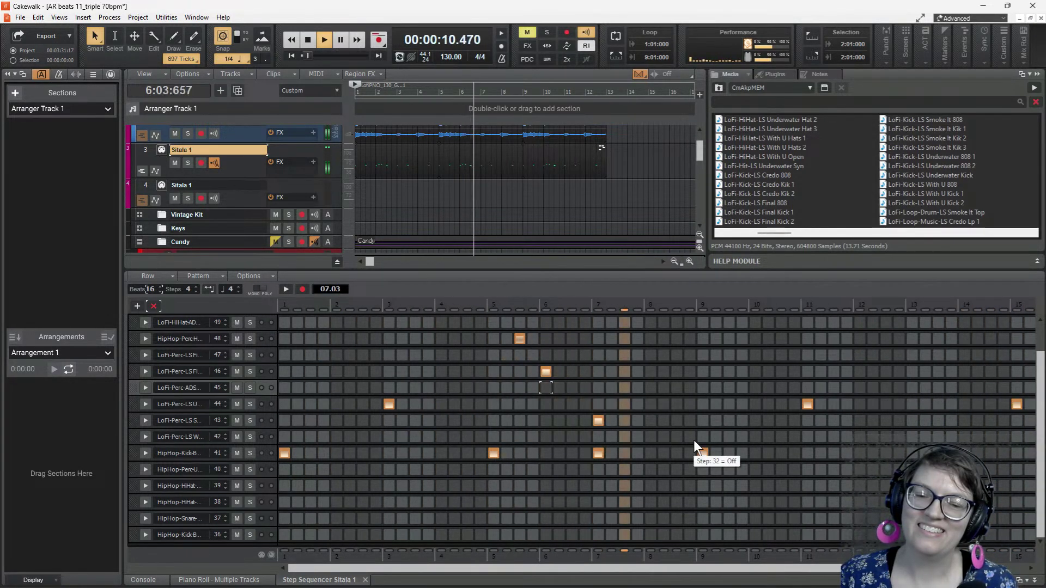
{"action": "key", "text": "space"}
{"action": "left_click", "coordinate": [597, 420]}
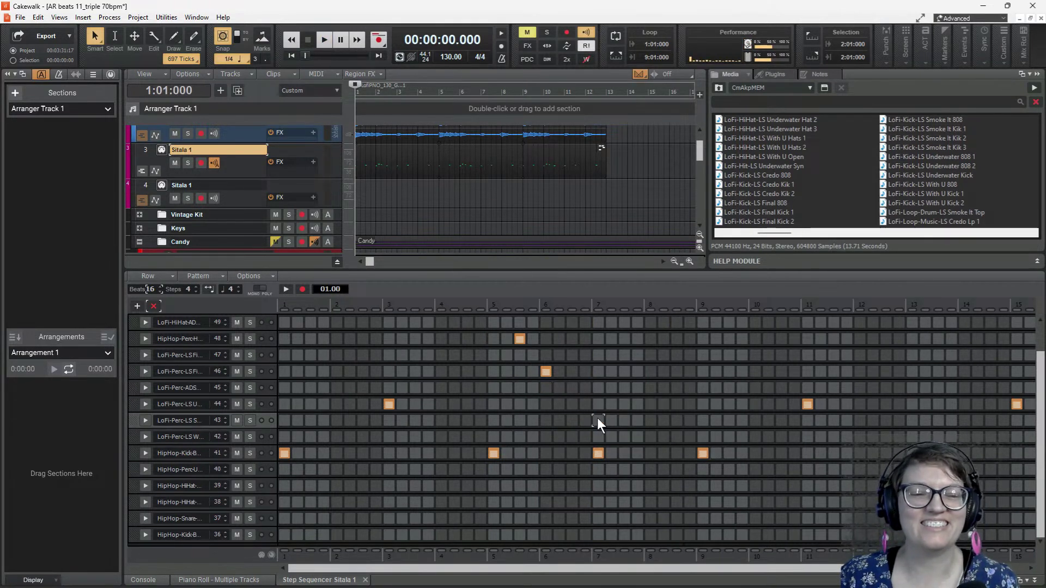
{"action": "key", "text": "space"}
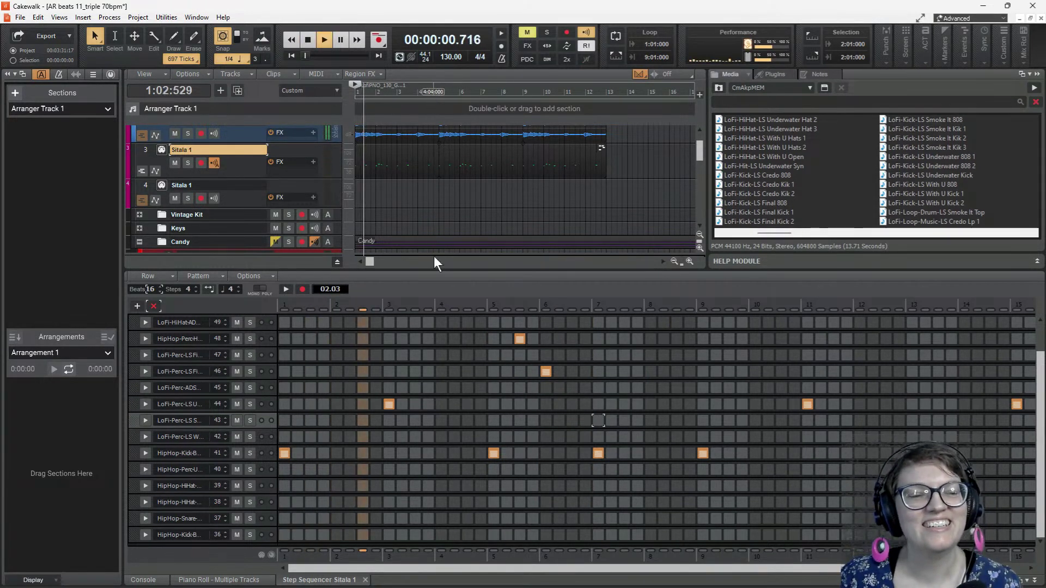
- Return to the Console and listen to the beat together with the loop from the start
{"action": "left_click", "coordinate": [143, 580]}
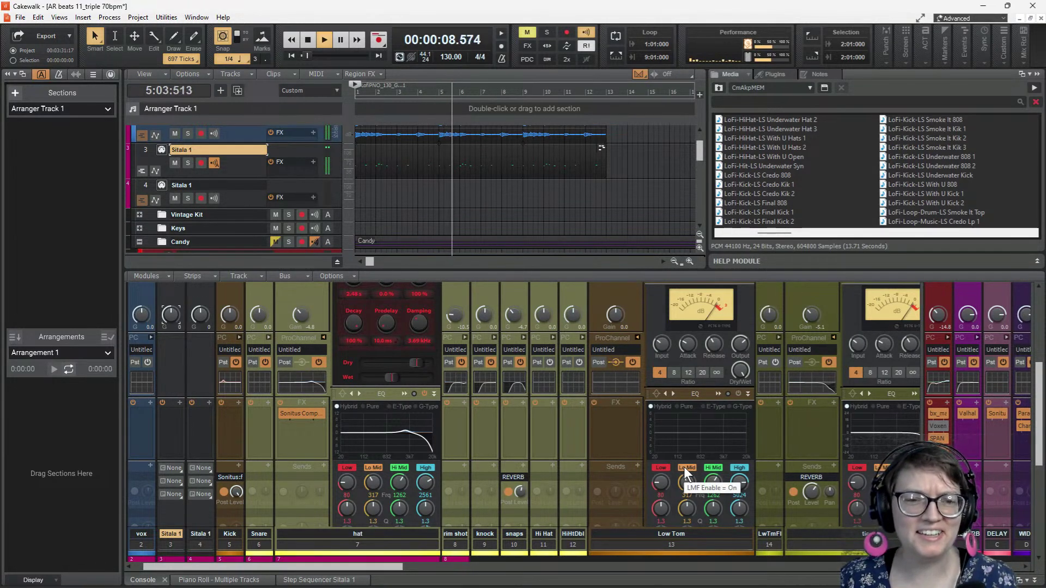
{"action": "mouse_move", "coordinate": [700, 434]}
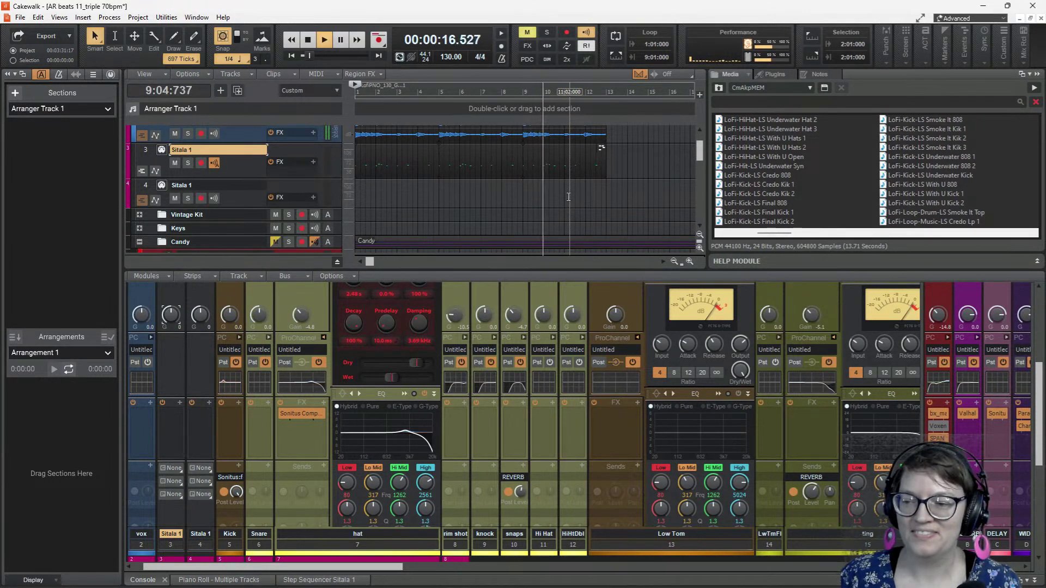
{"action": "key", "text": "space"}
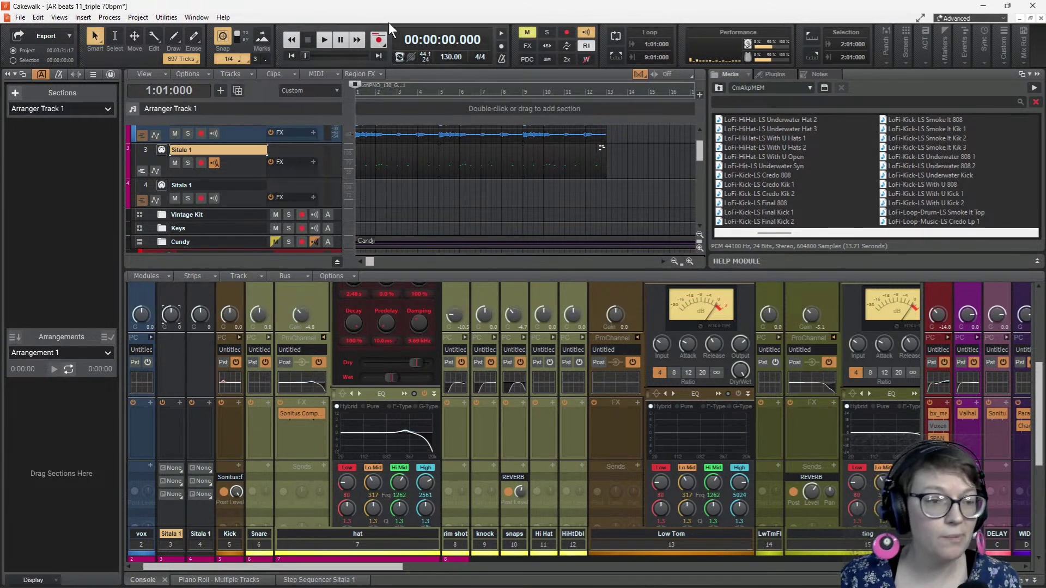
{"action": "mouse_move", "coordinate": [370, 586]}
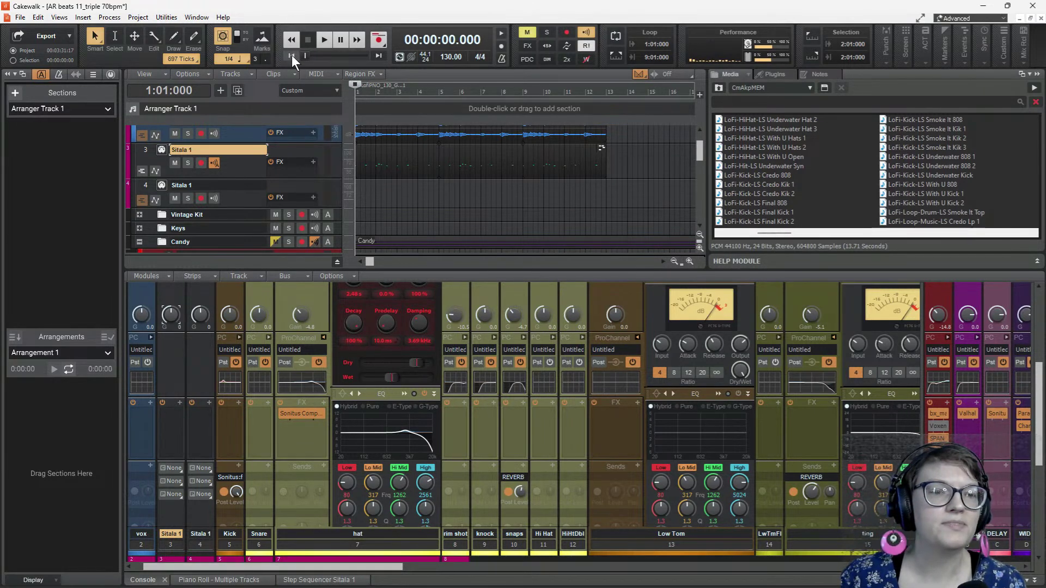
{"action": "key", "text": "space"}
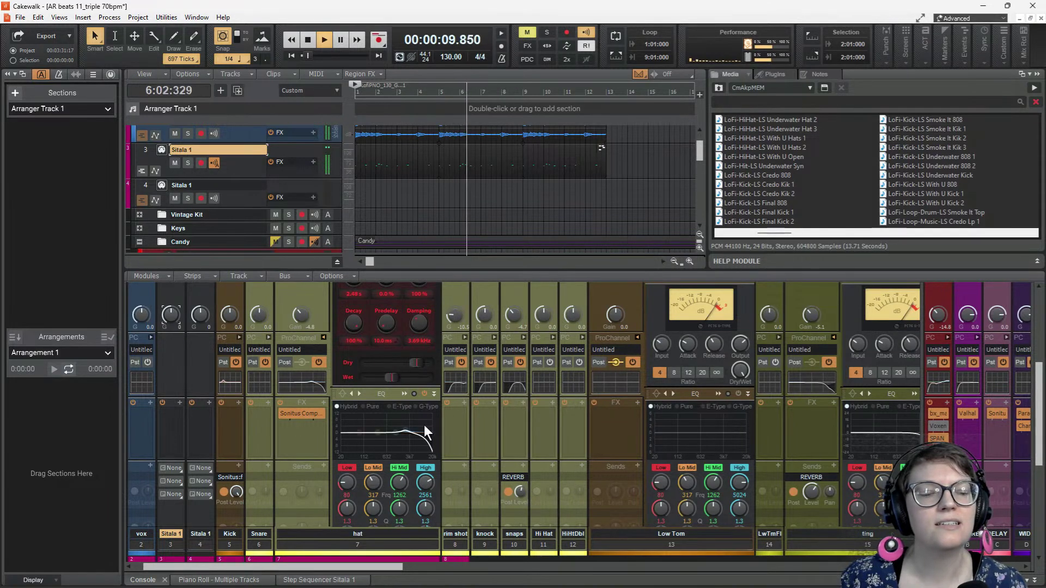
- Load the Mix Bus - Warm preset into the Tube module of the pop channel and restart playback
{"action": "left_click_drag", "start_coordinate": [399, 571], "coordinate": [344, 569]}
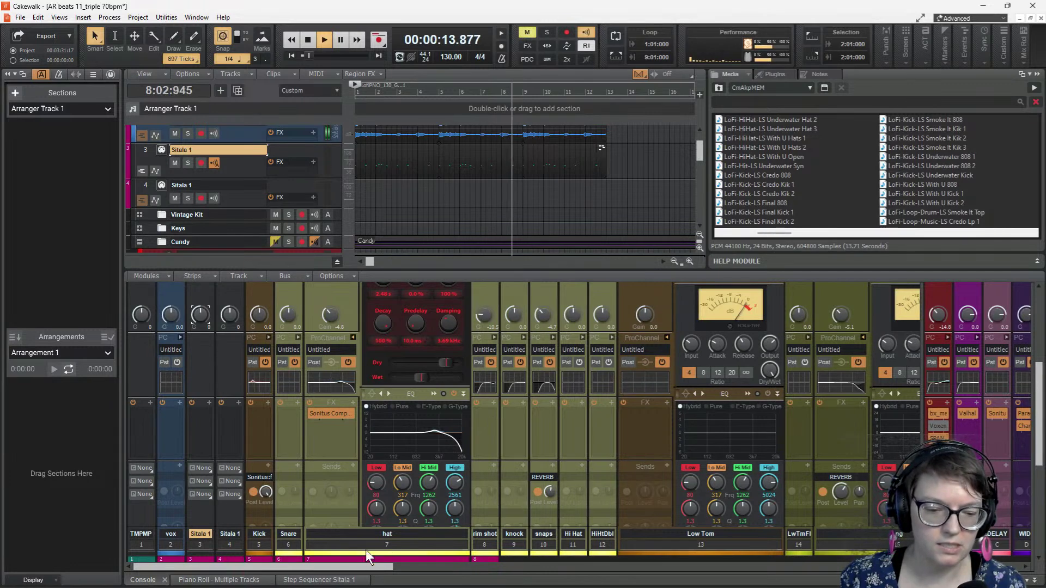
{"action": "left_click_drag", "start_coordinate": [365, 568], "coordinate": [512, 574]}
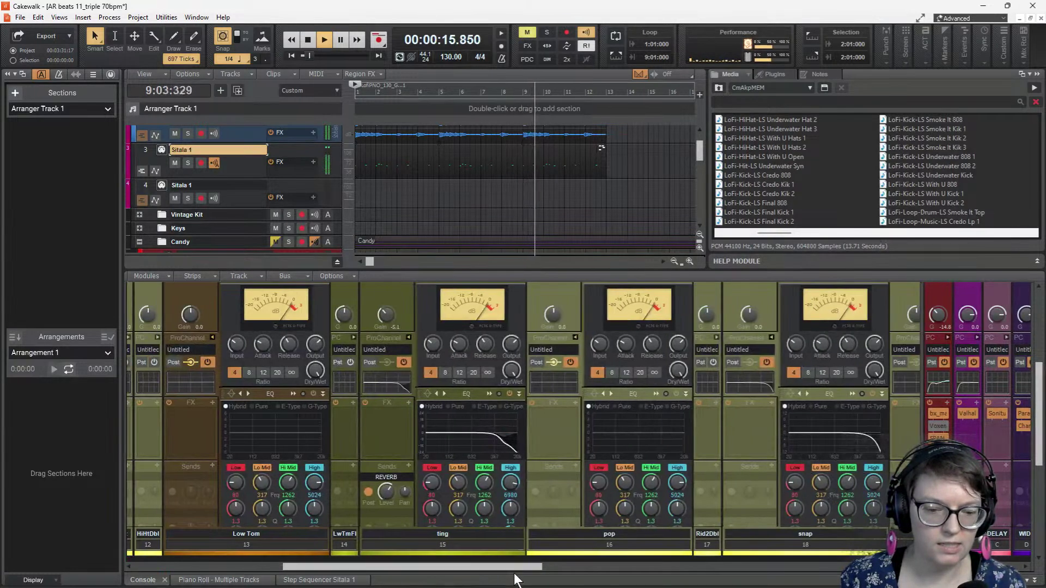
{"action": "scroll", "coordinate": [551, 406], "scroll_direction": "down", "scroll_amount": 3}
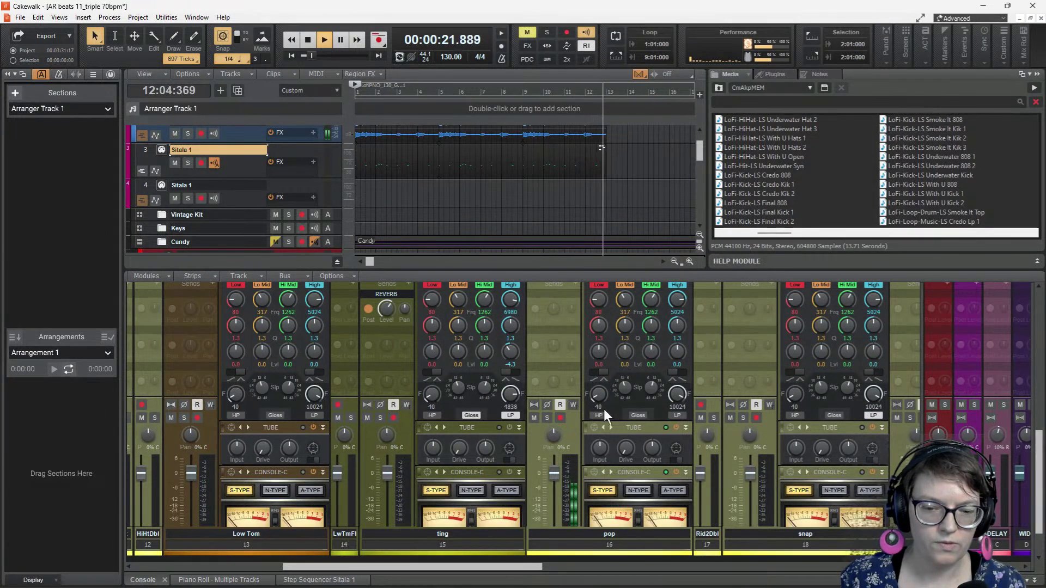
{"action": "left_click", "coordinate": [593, 426]}
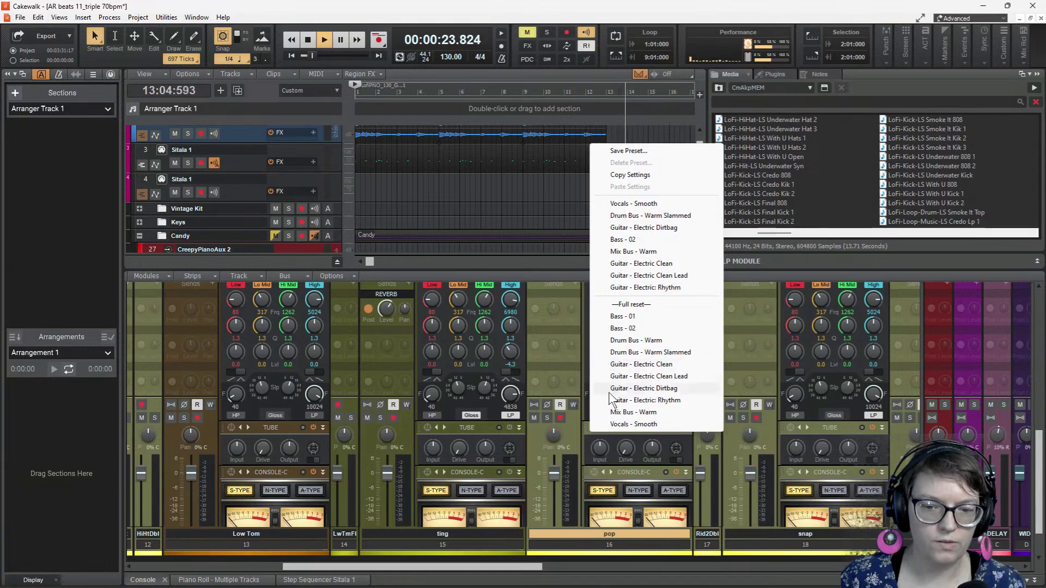
{"action": "left_click", "coordinate": [629, 412]}
{"action": "left_click", "coordinate": [306, 39]}
{"action": "key", "text": "space"}
- Add a send to the REVERB bus on the pop channel and audition it
{"action": "scroll", "coordinate": [539, 360], "scroll_direction": "up", "scroll_amount": 3}
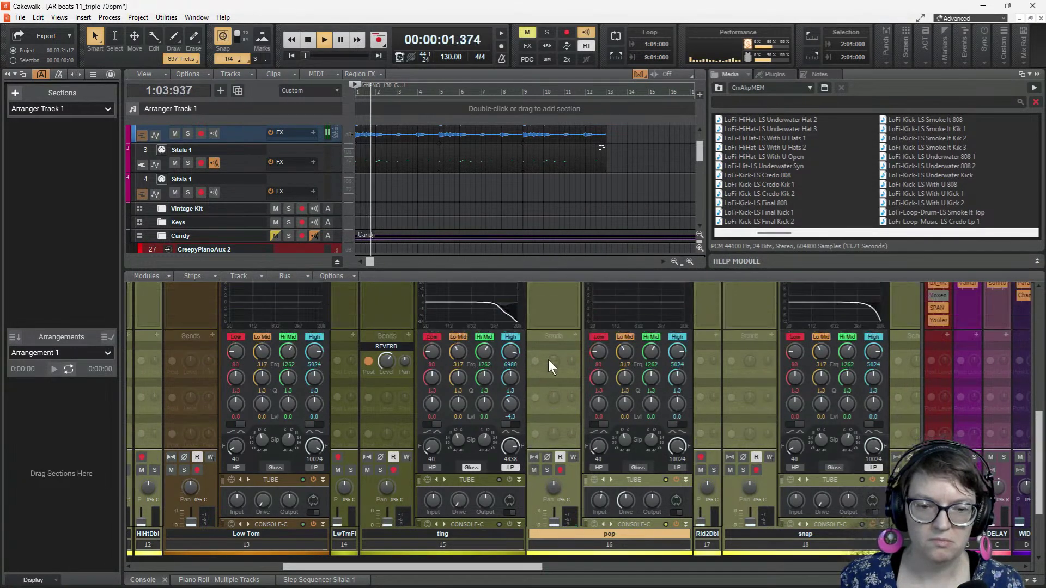
{"action": "key", "text": "space"}
{"action": "left_click", "coordinate": [574, 361]}
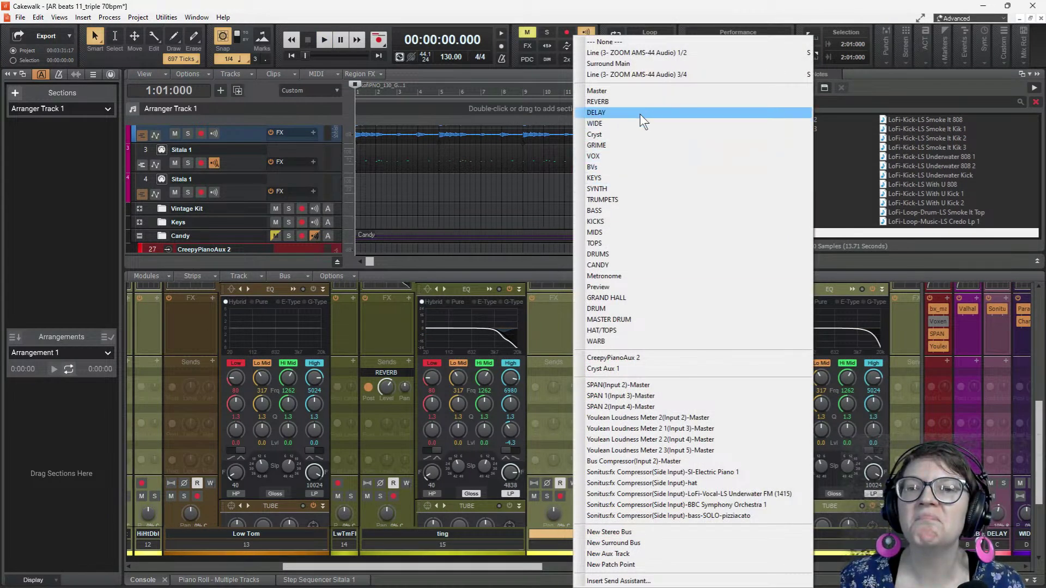
{"action": "left_click", "coordinate": [628, 102]}
{"action": "key", "text": "space"}
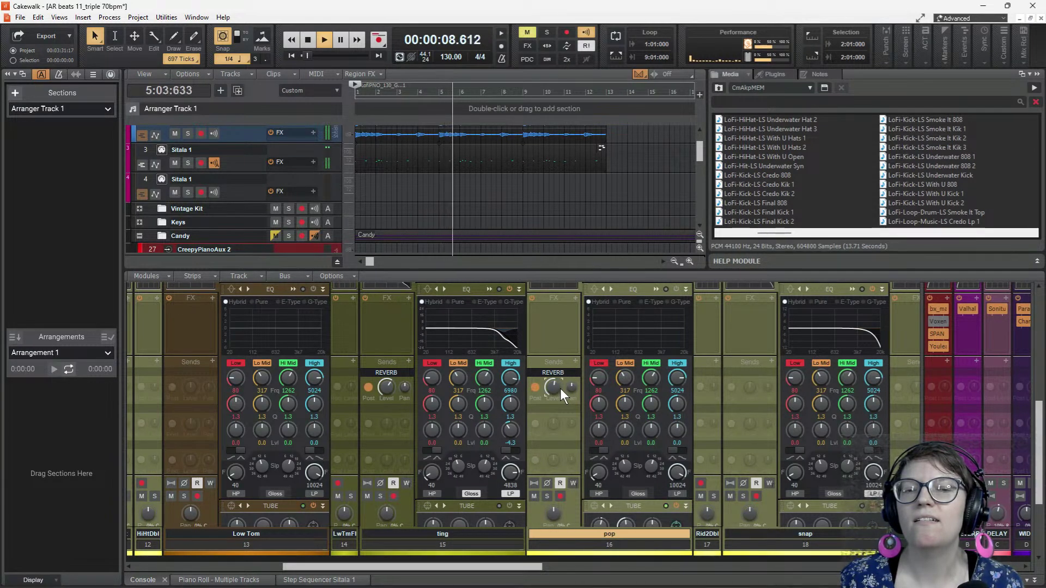
{"action": "key", "text": "space"}
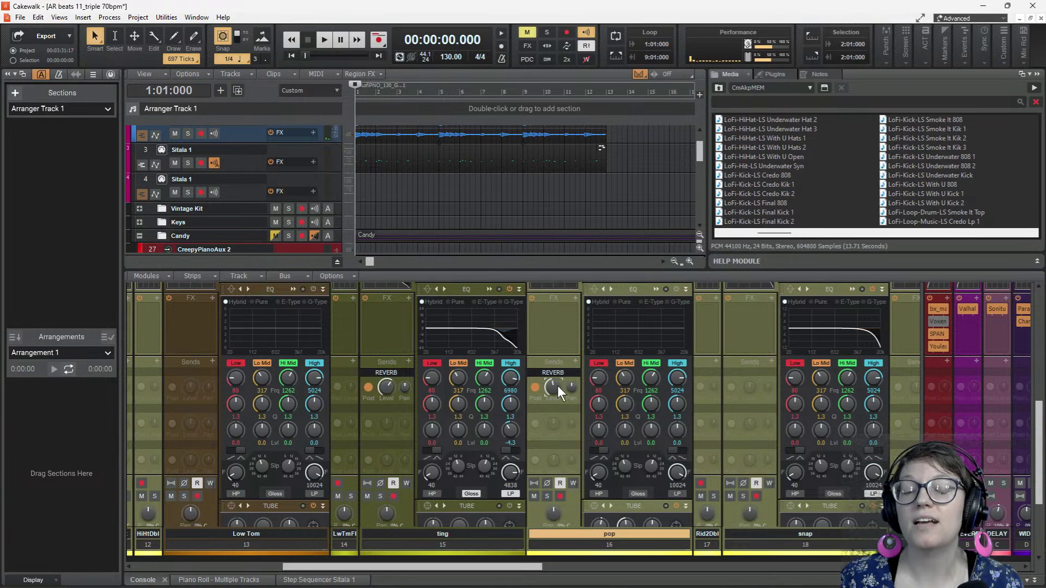
- Play the beat while enlarging the track area by lowering its border with the Console
{"action": "key", "text": "space"}
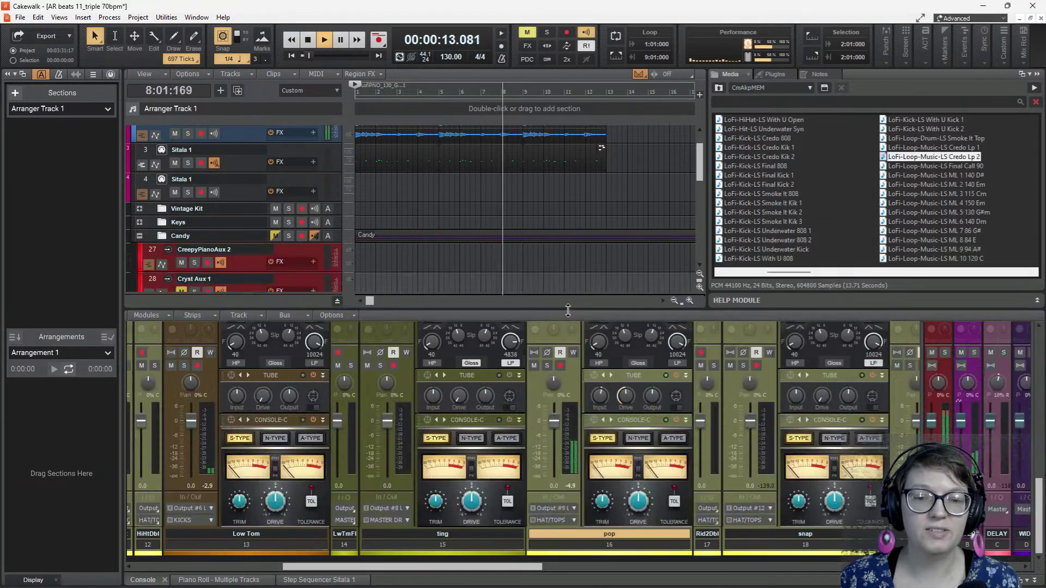
{"action": "left_click_drag", "start_coordinate": [568, 268], "coordinate": [568, 308]}
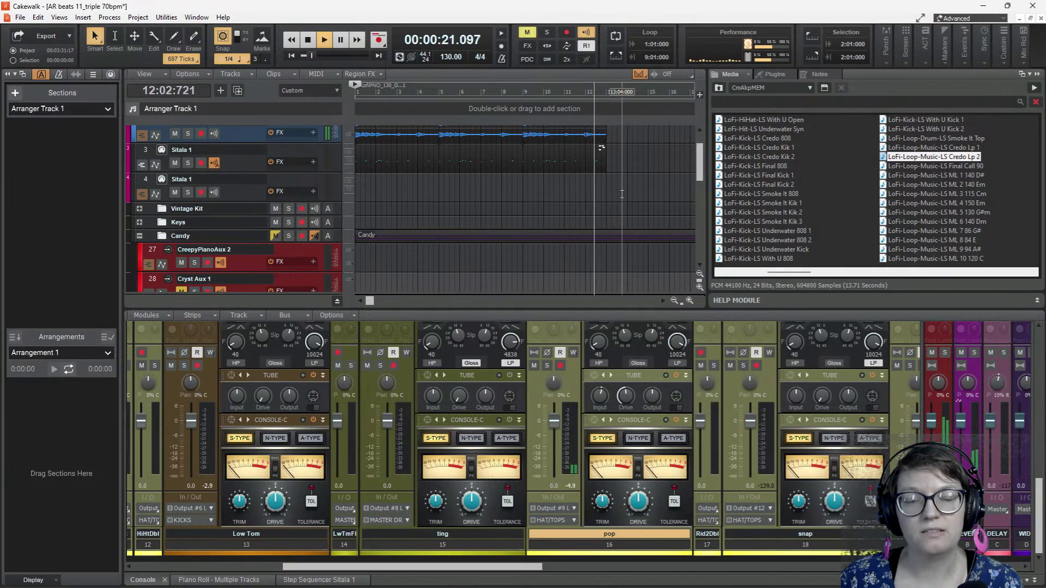
{"action": "key", "text": "space"}
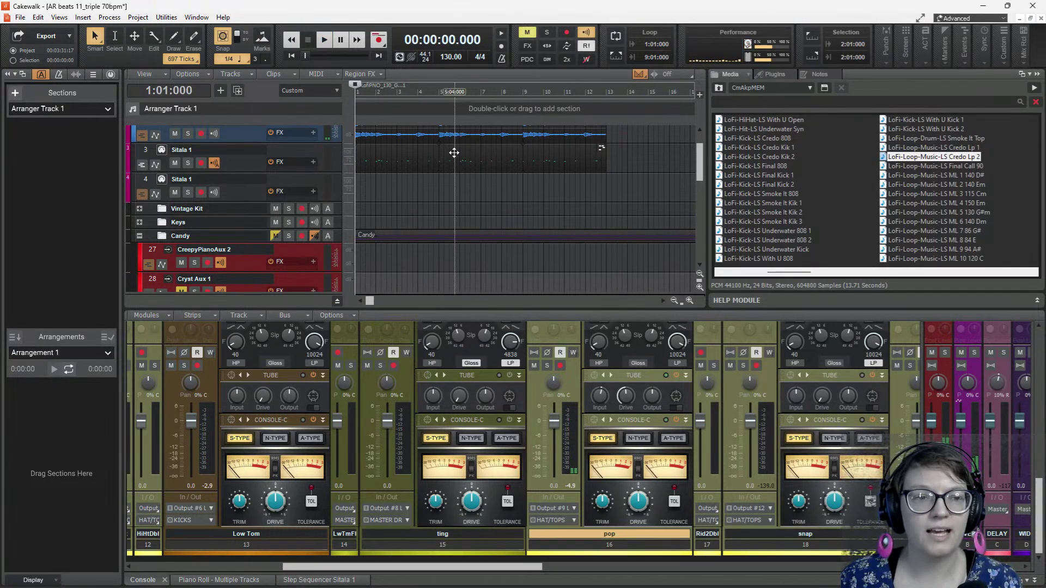
- Play the beat from the start and lower the pop channel's input gain to -2.0
{"action": "key", "text": "ctrl+Left"}
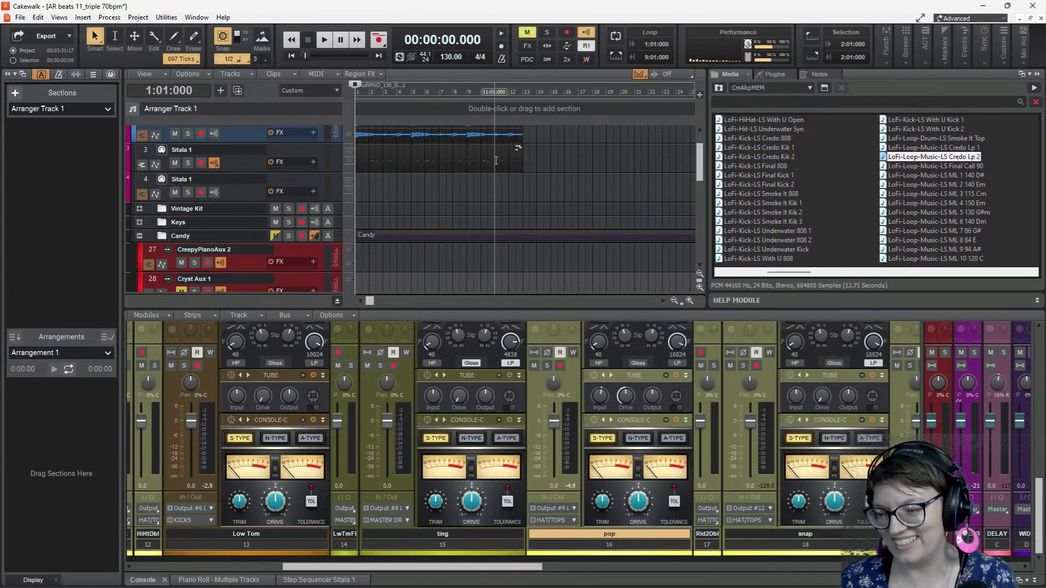
{"action": "key", "text": "space"}
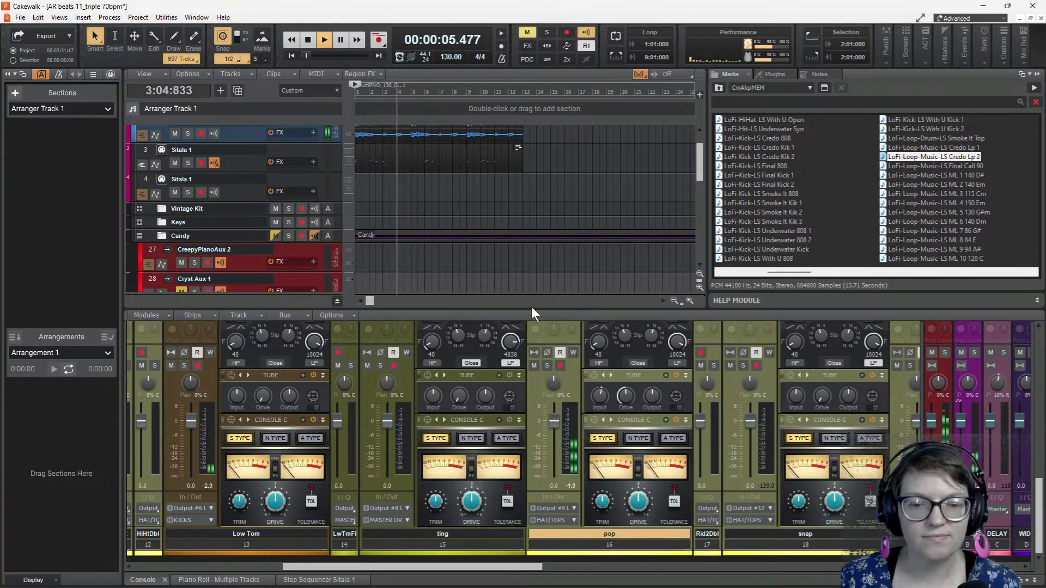
{"action": "scroll", "coordinate": [561, 336], "scroll_direction": "up", "scroll_amount": 5}
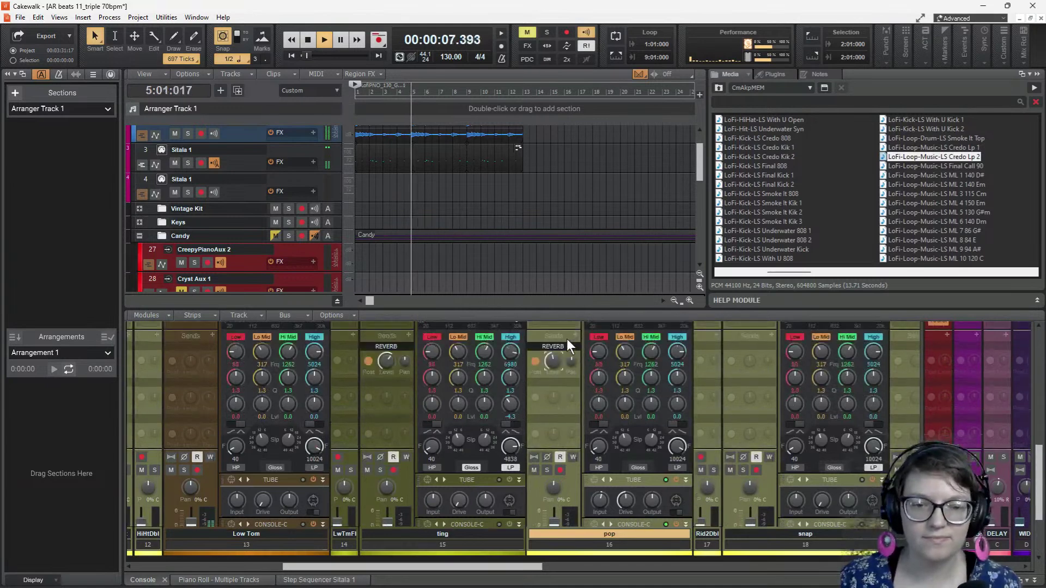
{"action": "scroll", "coordinate": [563, 346], "scroll_direction": "up", "scroll_amount": 5}
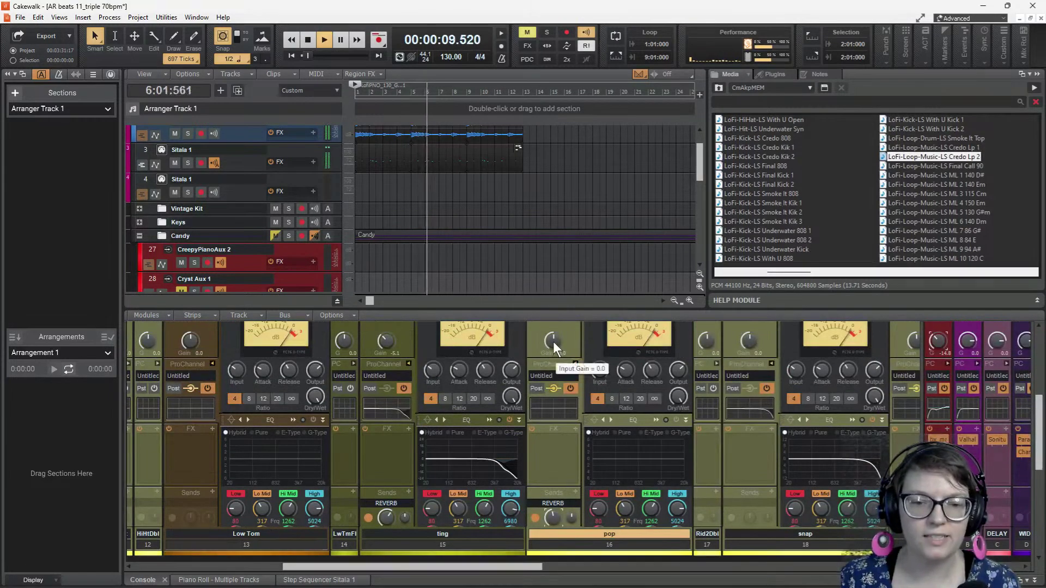
- Enable the QuadCurve Equalizer on the pop channel and high-pass it at 213 Hz
{"action": "double_click", "coordinate": [635, 473]}
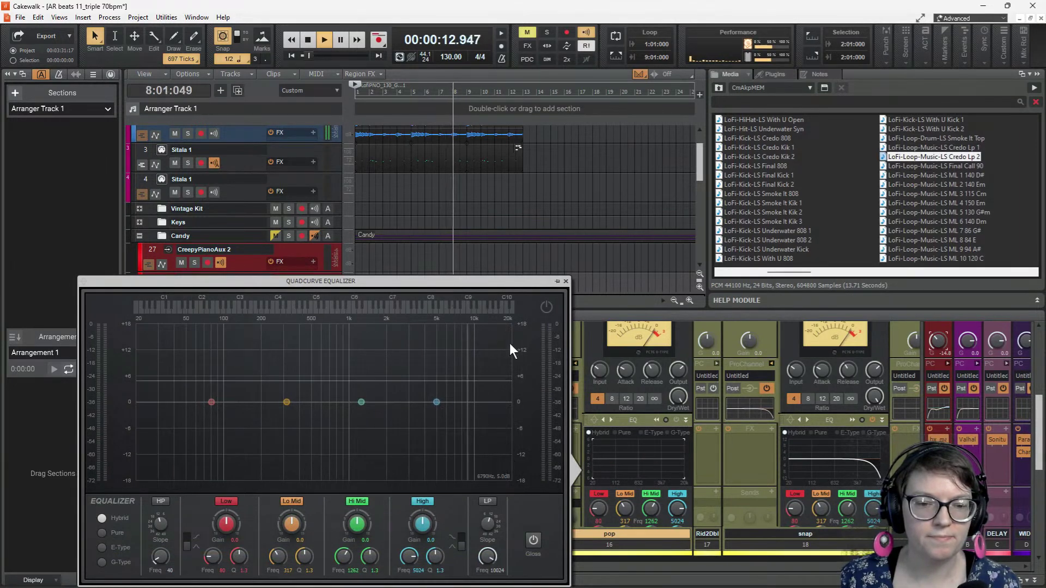
{"action": "left_click", "coordinate": [546, 307]}
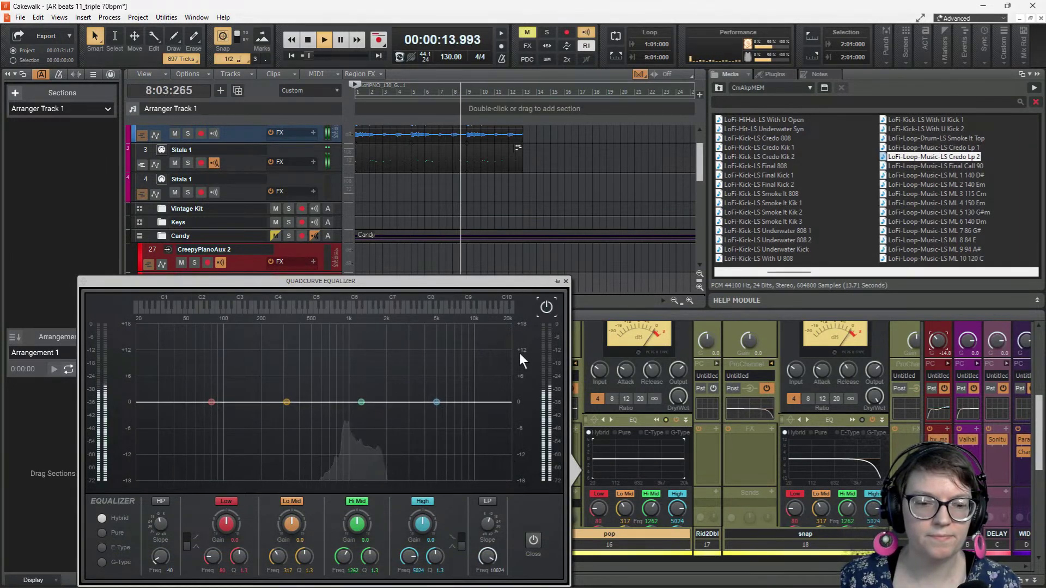
{"action": "left_click", "coordinate": [160, 500]}
{"action": "left_click_drag", "start_coordinate": [160, 556], "coordinate": [160, 534]}
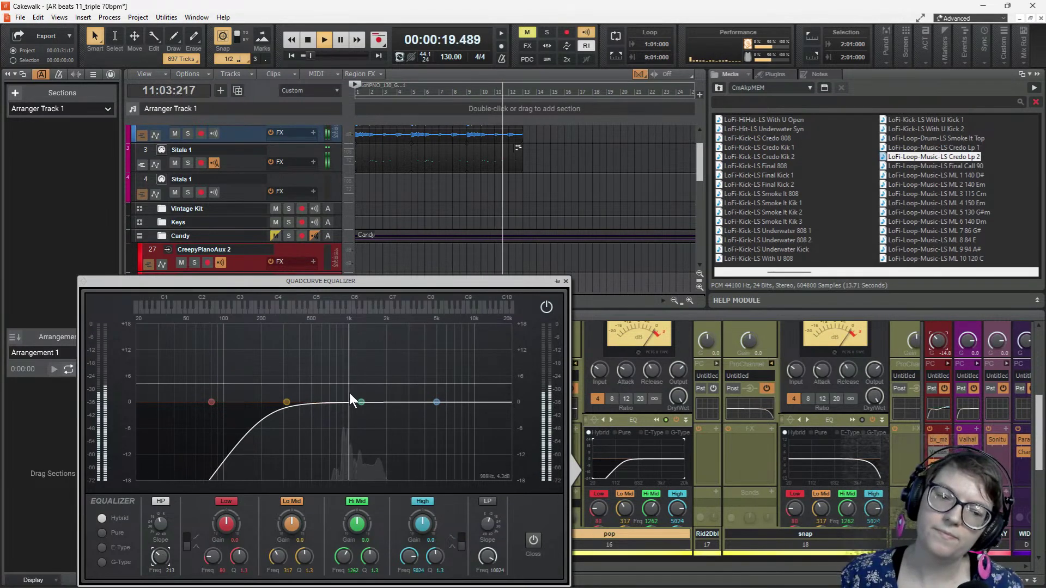
- Boost the Hi Mid band by 5.3 dB at 921 Hz and narrow its Q to 13.8
{"action": "left_click_drag", "start_coordinate": [361, 401], "coordinate": [344, 378]}
{"action": "key", "text": "space"}
{"action": "key", "text": "space"}
{"action": "key", "text": "space"}
{"action": "left_click_drag", "start_coordinate": [369, 551], "coordinate": [369, 518]}
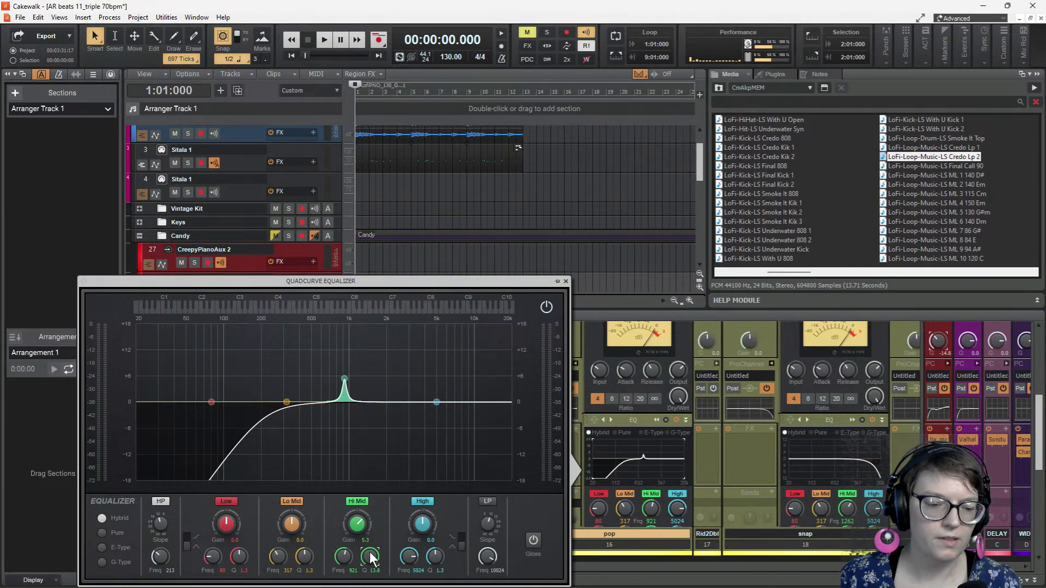
- Sweep the Hi Mid peak at 18 dB gain up to 1877 Hz and back to 968 Hz during playback
{"action": "key", "text": "space"}
{"action": "left_click_drag", "start_coordinate": [343, 377], "coordinate": [383, 325]}
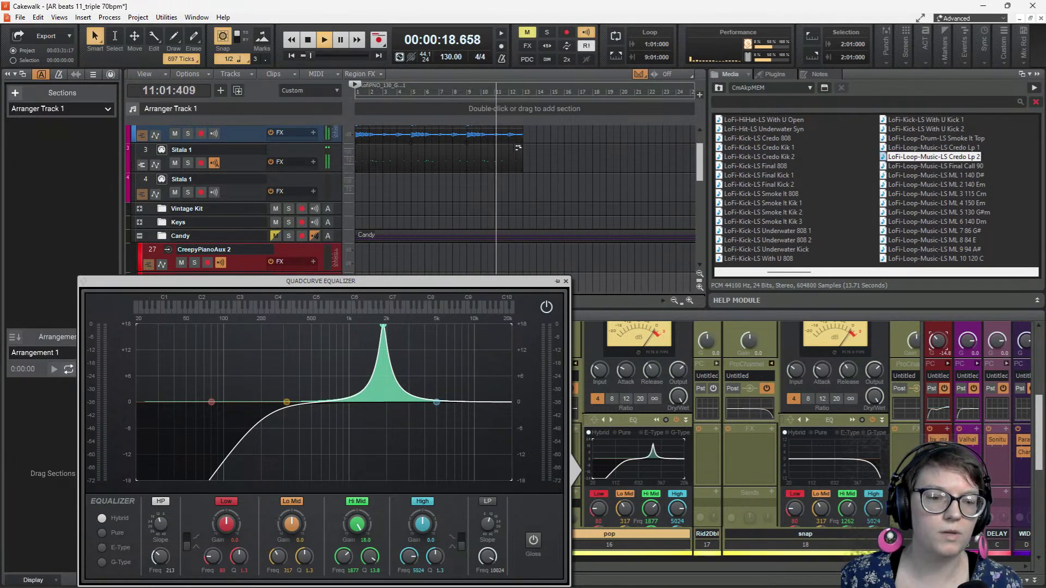
{"action": "left_click_drag", "start_coordinate": [383, 326], "coordinate": [347, 326]}
{"action": "key", "text": "space"}
{"action": "key", "text": "space"}
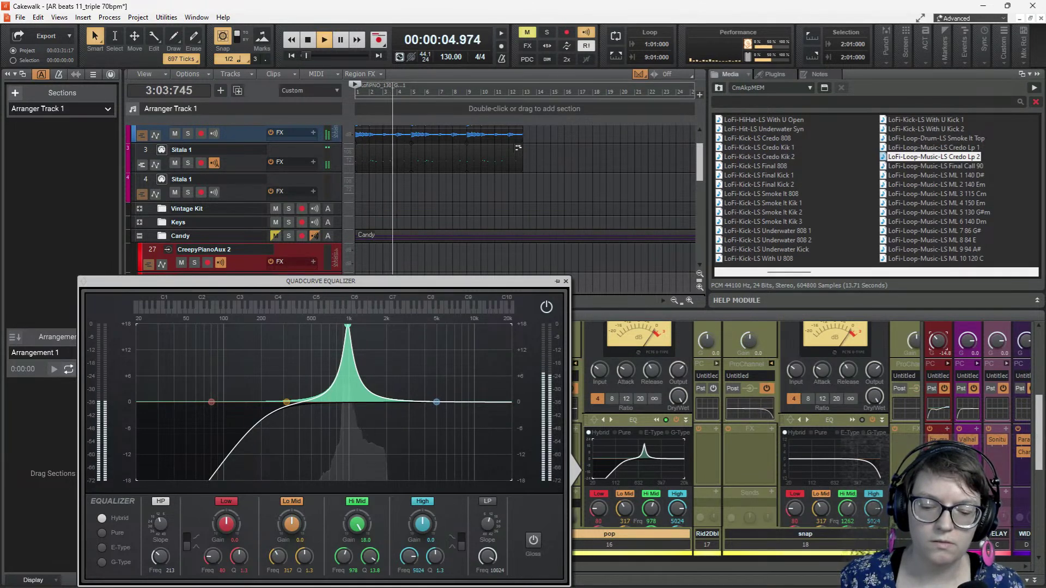
{"action": "left_click_drag", "start_coordinate": [348, 325], "coordinate": [348, 325]}
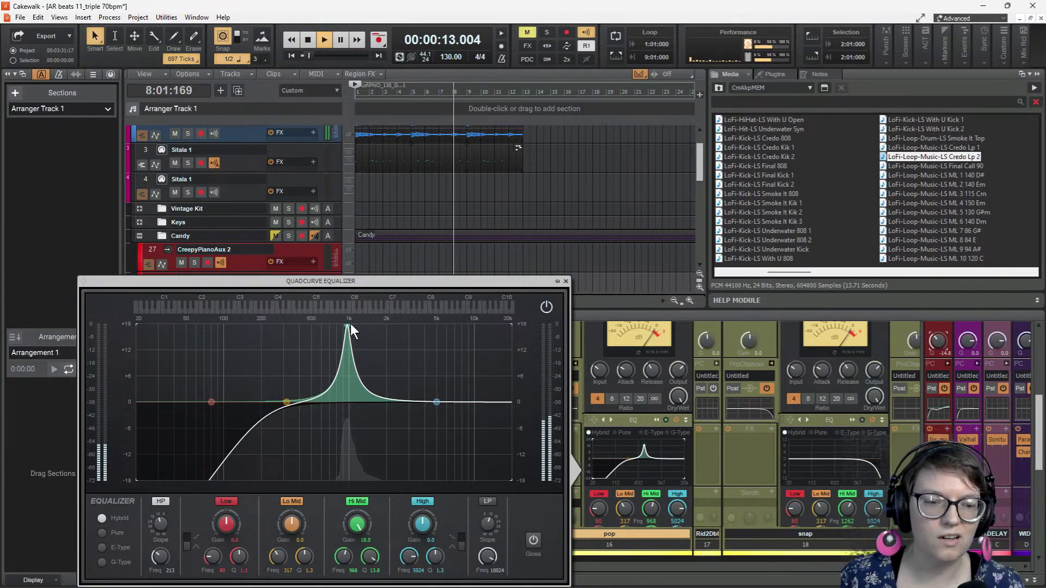
- Set the Hi Mid boost to 4.7 dB at 1029 Hz by ear, and close the equalizer with playback stopped
{"action": "left_click_drag", "start_coordinate": [347, 325], "coordinate": [343, 377]}
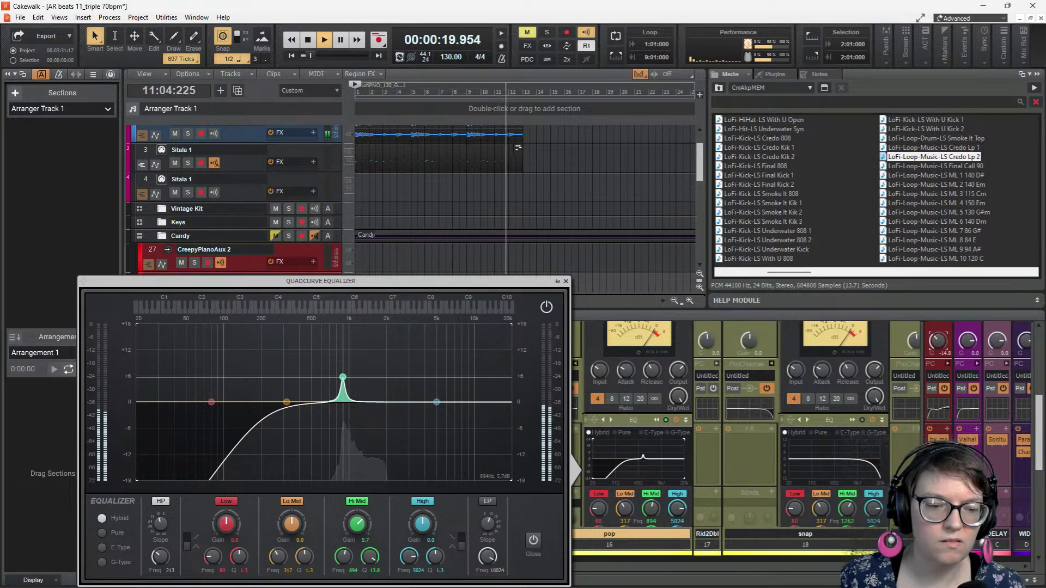
{"action": "key", "text": "space"}
{"action": "key", "text": "space"}
{"action": "left_click_drag", "start_coordinate": [342, 377], "coordinate": [349, 353]}
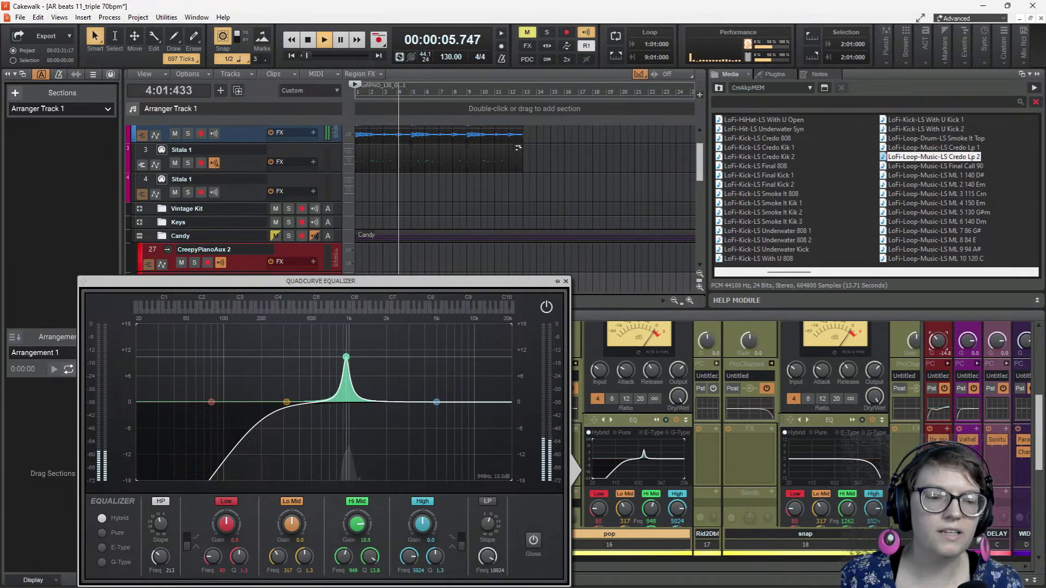
{"action": "left_click_drag", "start_coordinate": [350, 352], "coordinate": [350, 382]}
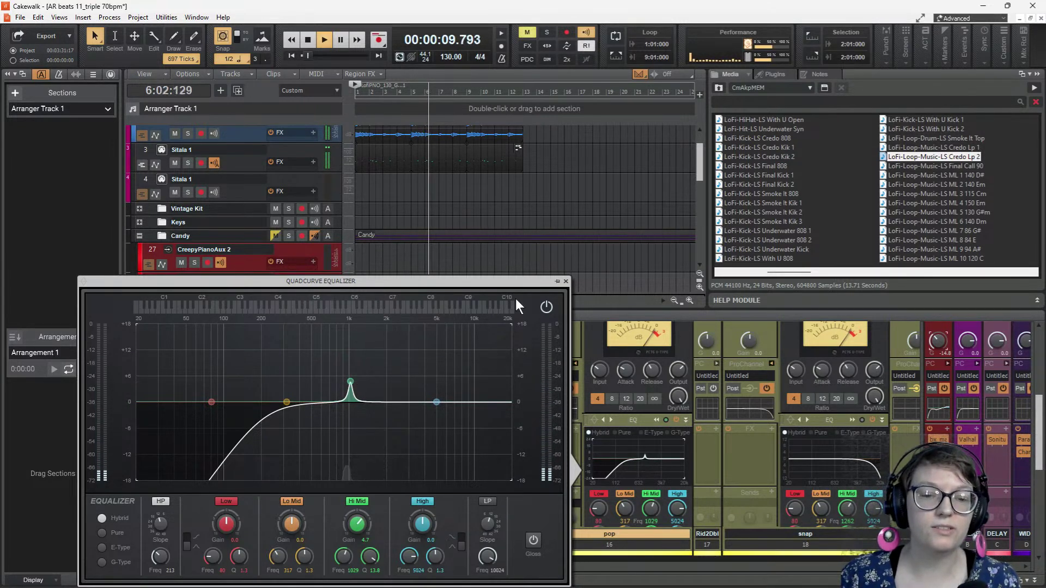
{"action": "left_click", "coordinate": [566, 281]}
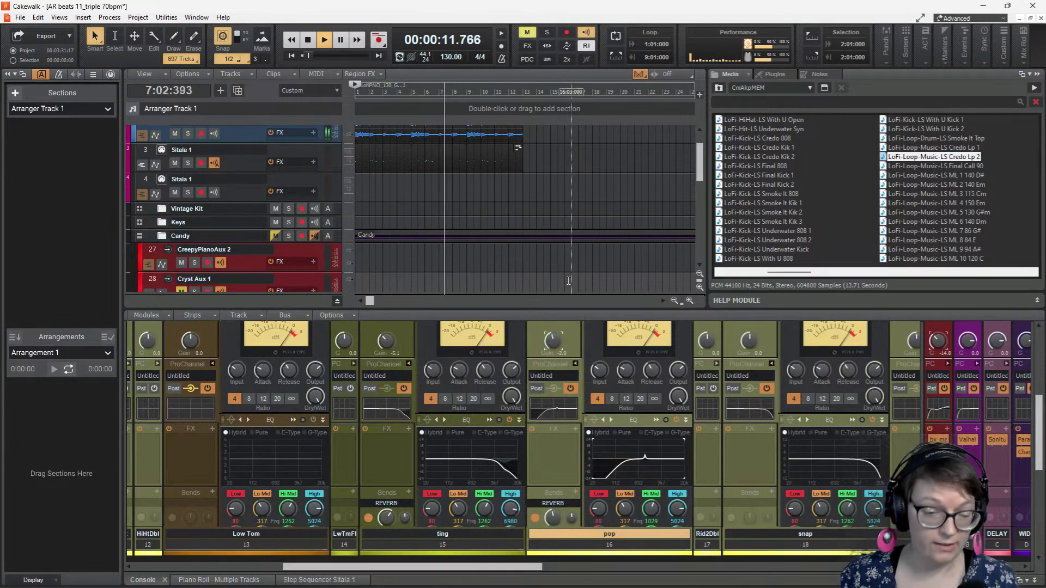
{"action": "key", "text": "space"}
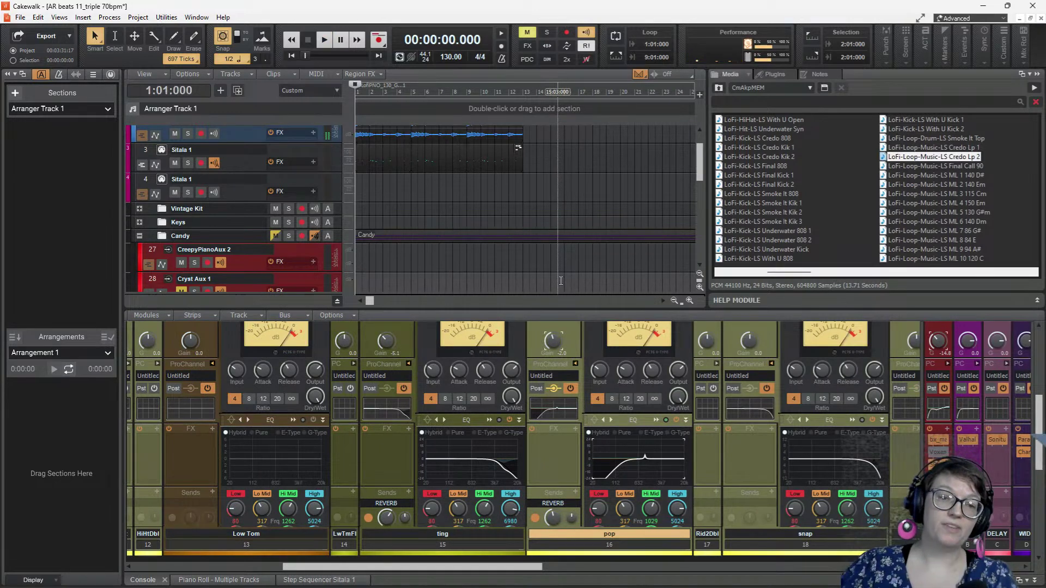
- Solo the Sitala 1 percussion track and listen to it from the start
{"action": "left_click", "coordinate": [188, 164]}
{"action": "key", "text": "space"}
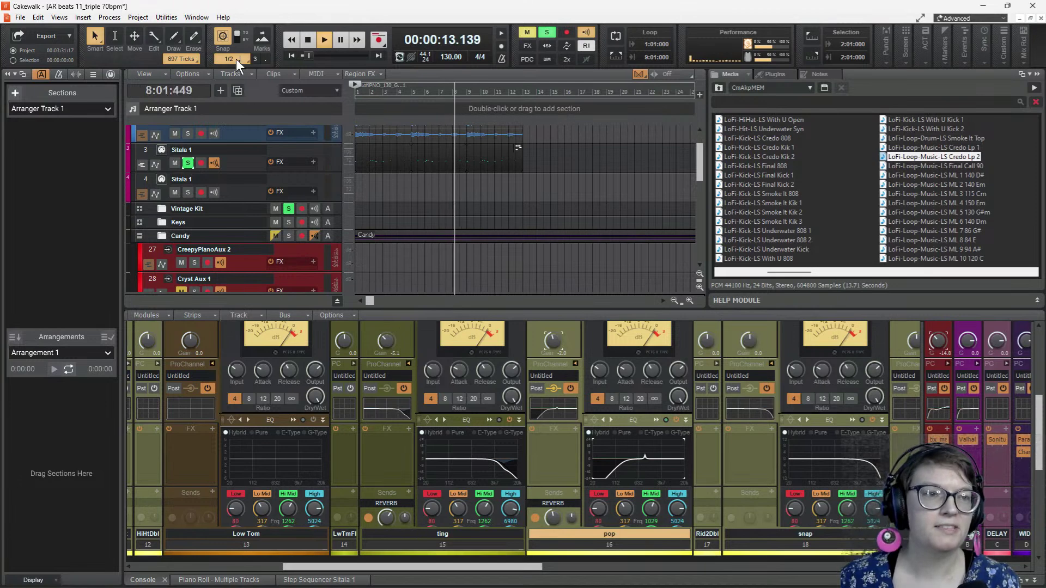
{"action": "key", "text": "space"}
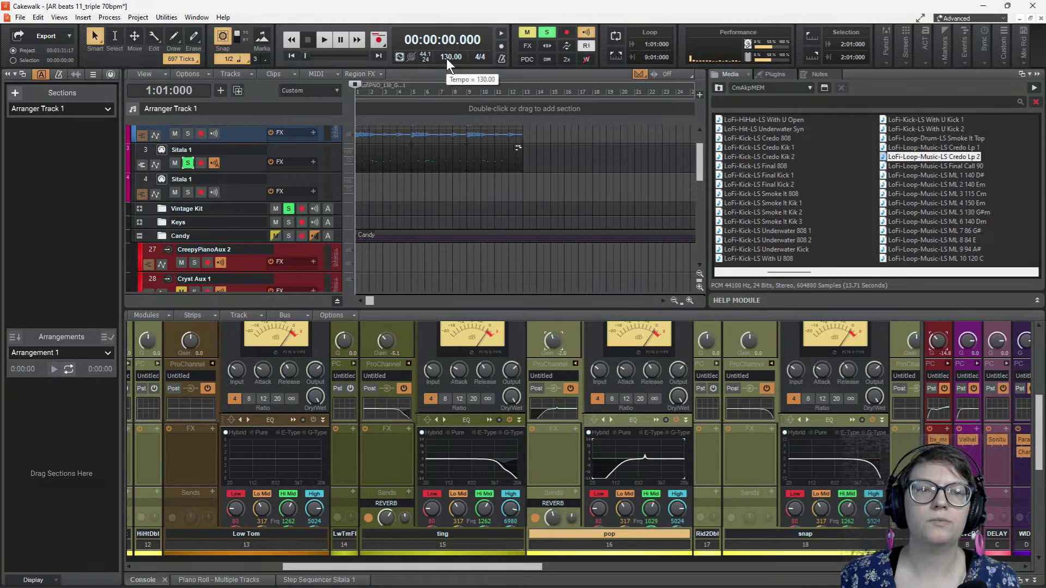
- Save the project under the new name AR beats 12_pop space 130bpm
{"action": "left_click", "coordinate": [21, 19]}
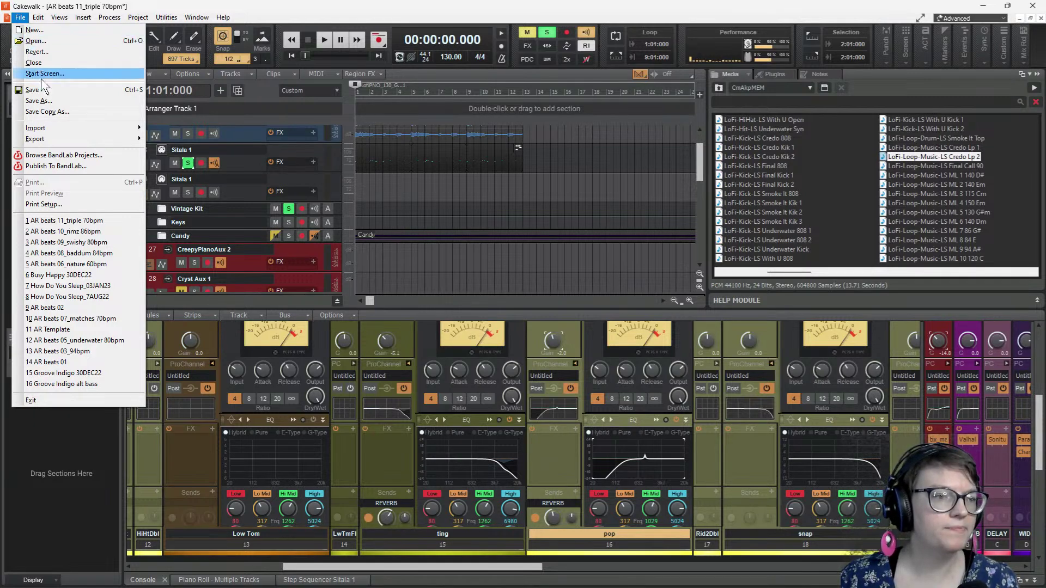
{"action": "left_click", "coordinate": [49, 101]}
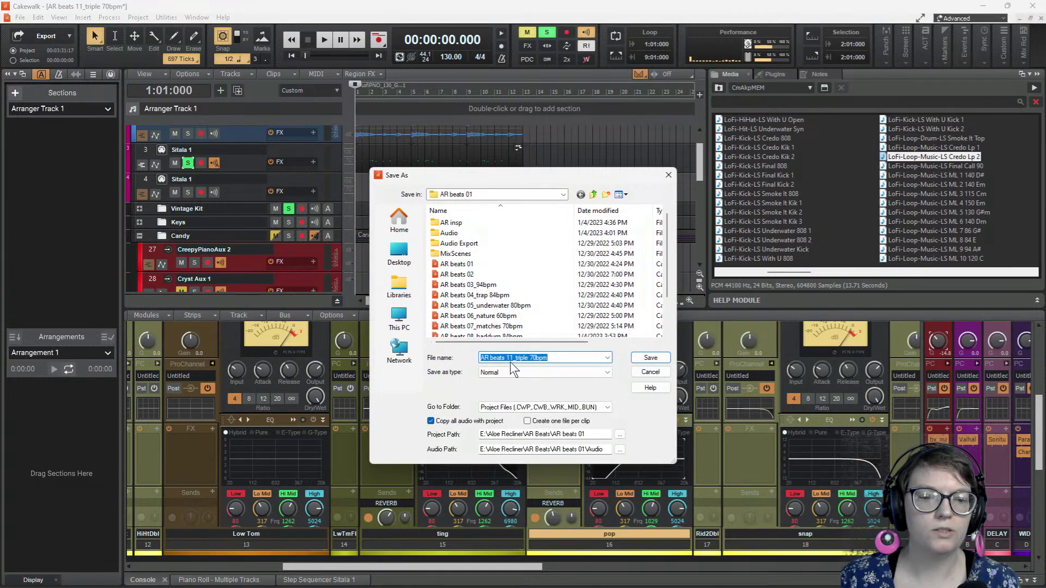
{"action": "left_click_drag", "start_coordinate": [554, 358], "coordinate": [514, 361]}
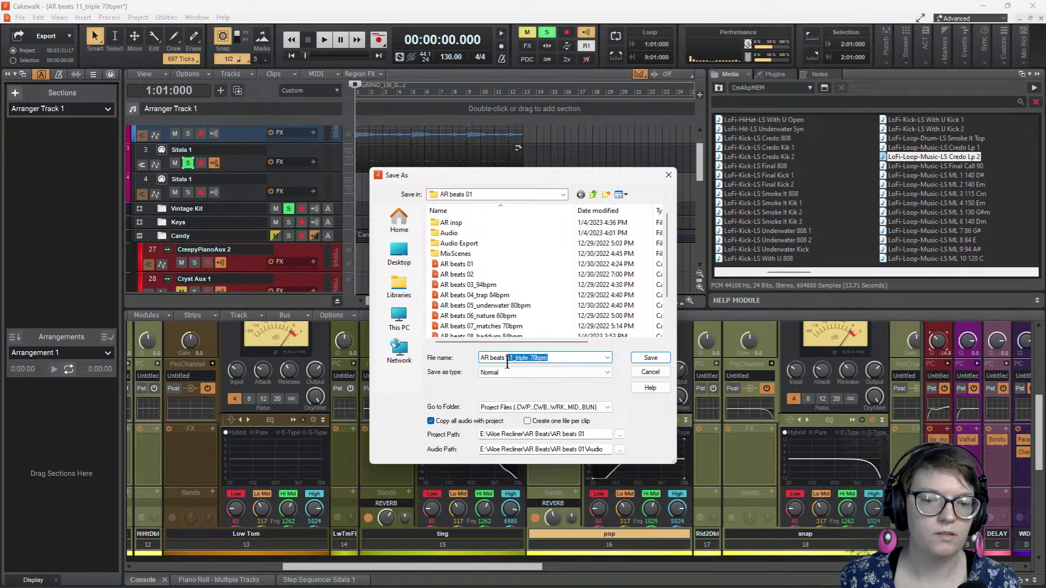
{"action": "type", "text": "12"}
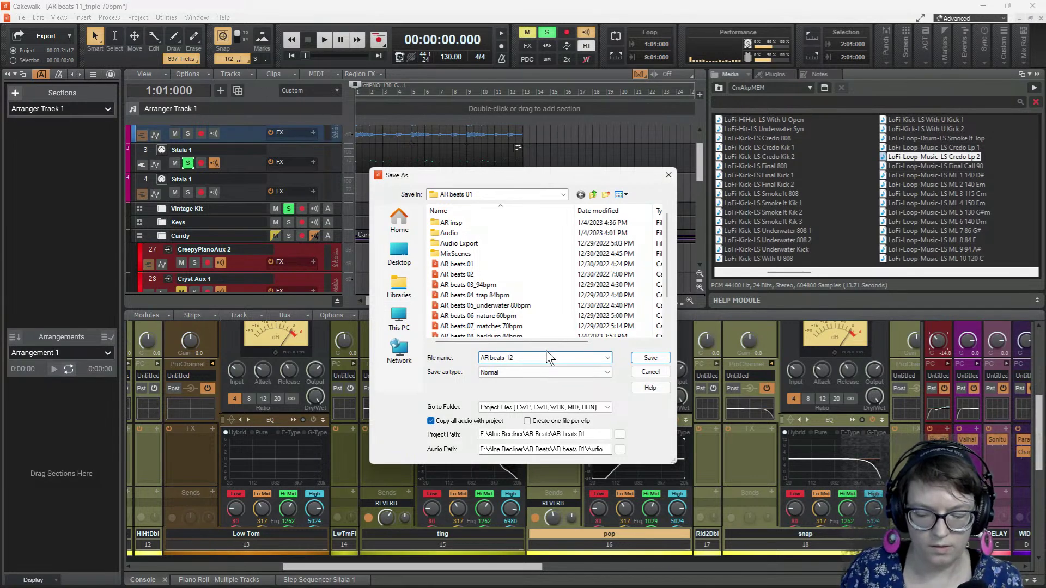
{"action": "type", "text": "_"}
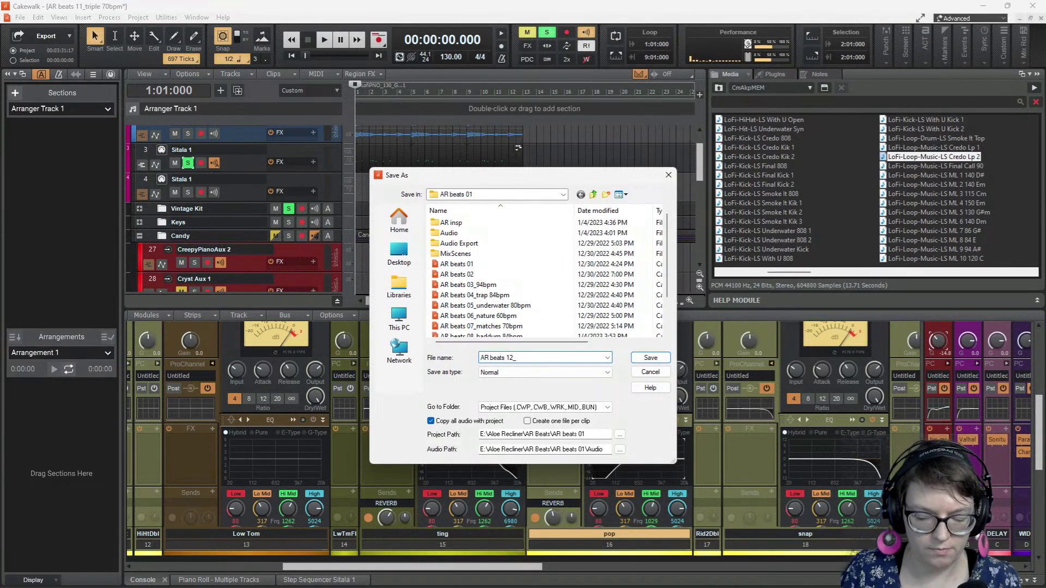
{"action": "type", "text": "pop "}
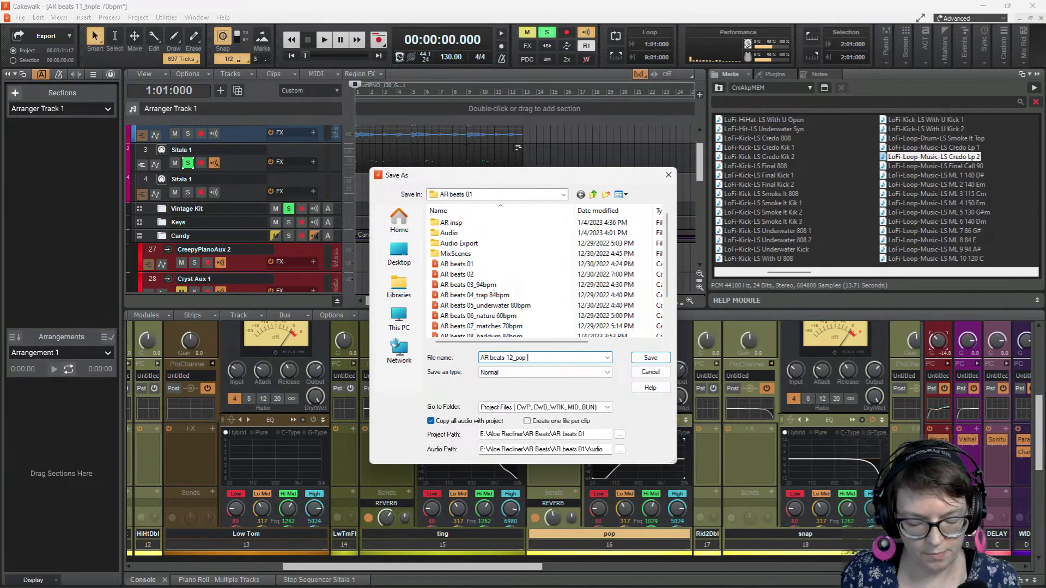
{"action": "type", "text": "space "}
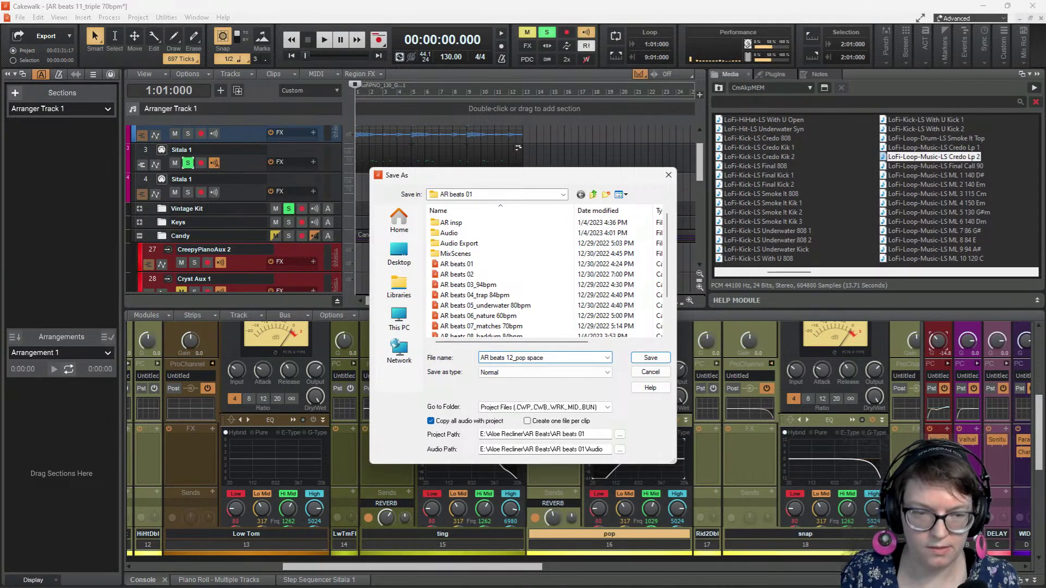
{"action": "type", "text": "130"}
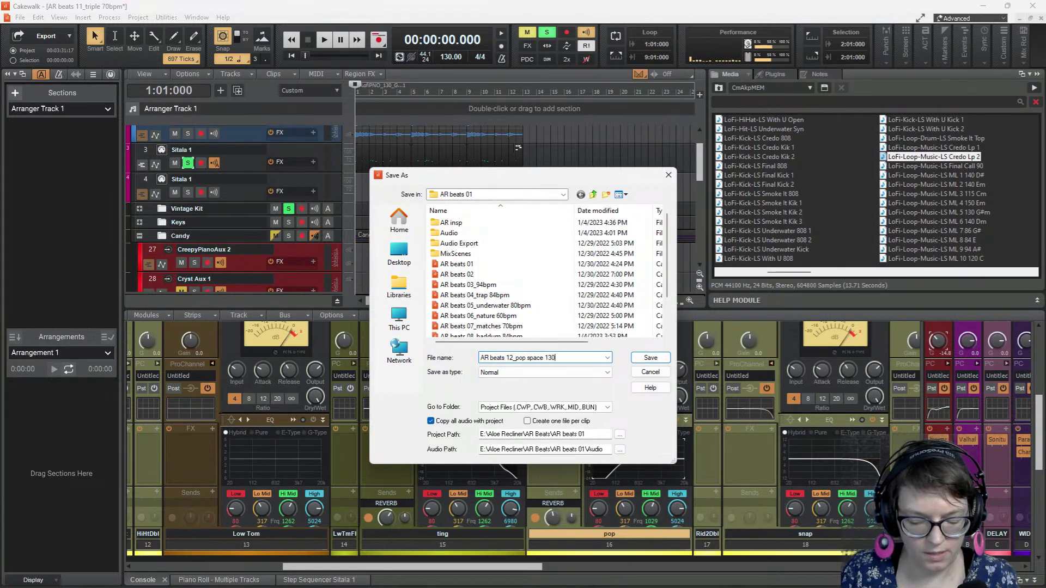
{"action": "type", "text": "bpm"}
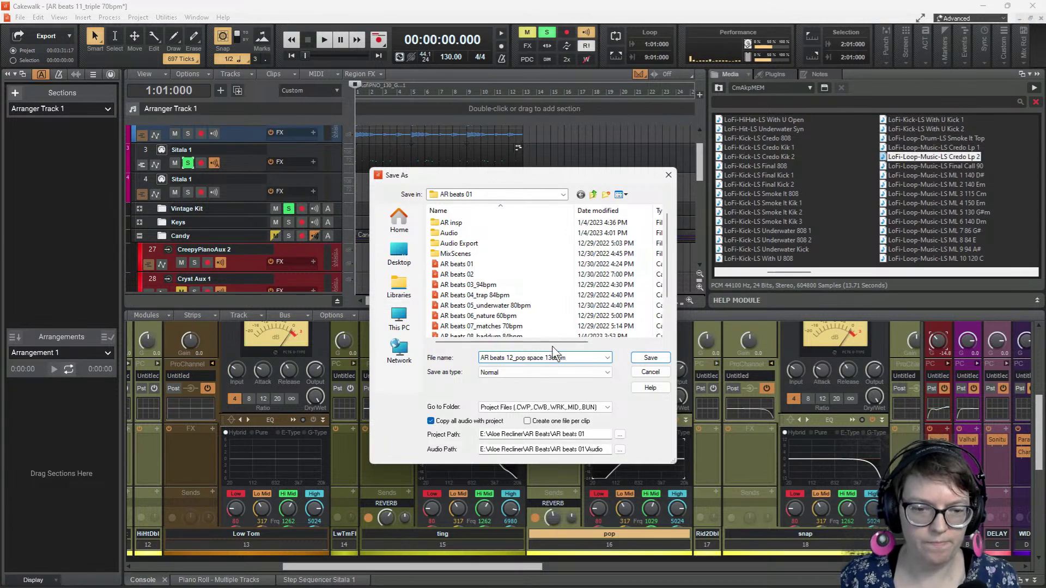
{"action": "left_click", "coordinate": [650, 359]}
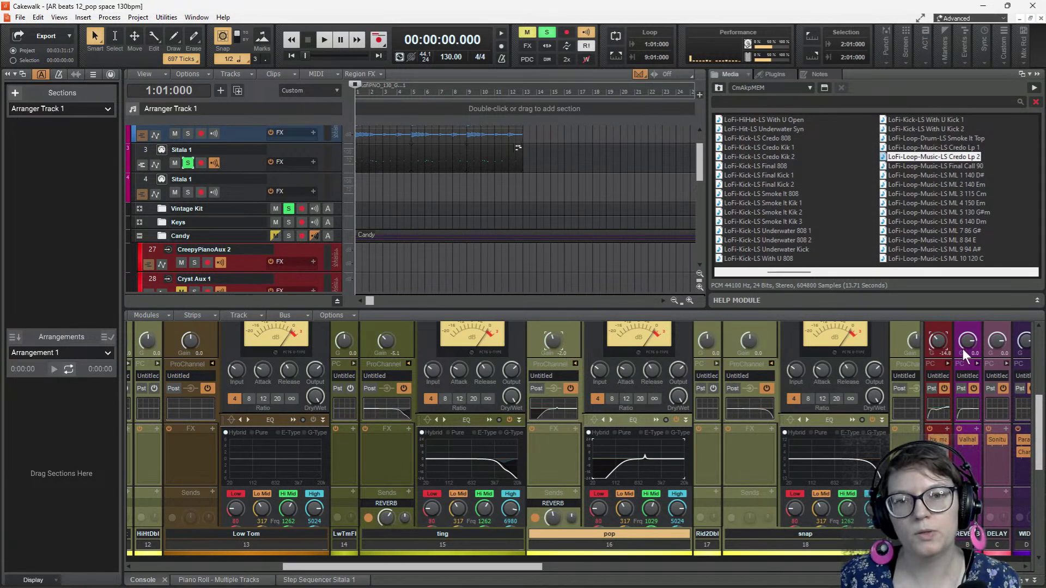
- Delete the loop and pattern clips from the vox and Sitala 1 tracks and turn off the solo on Sitala 1
{"action": "left_click", "coordinate": [373, 576]}
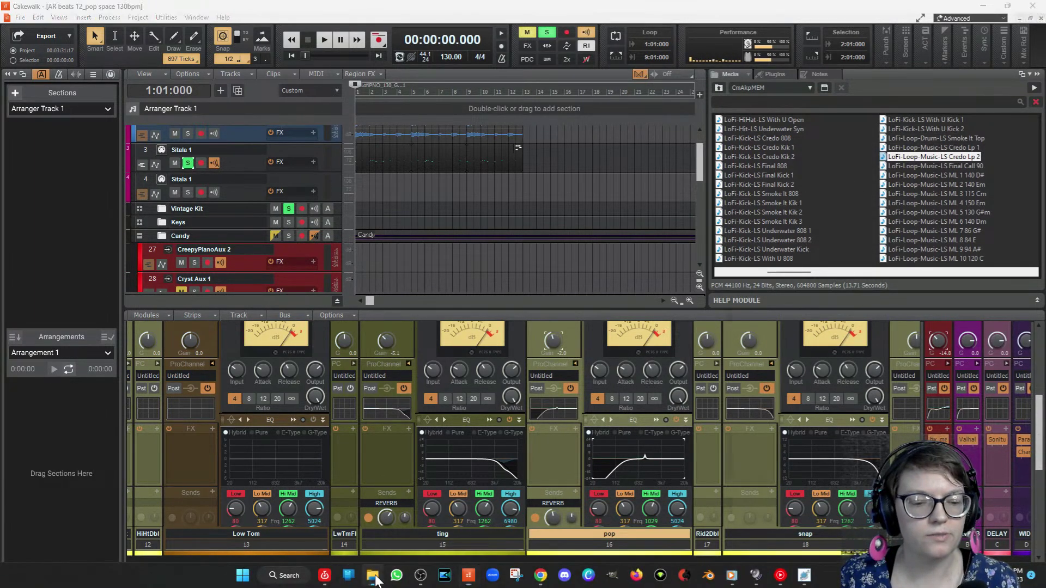
{"action": "scroll", "coordinate": [529, 206], "scroll_direction": "up", "scroll_amount": 2}
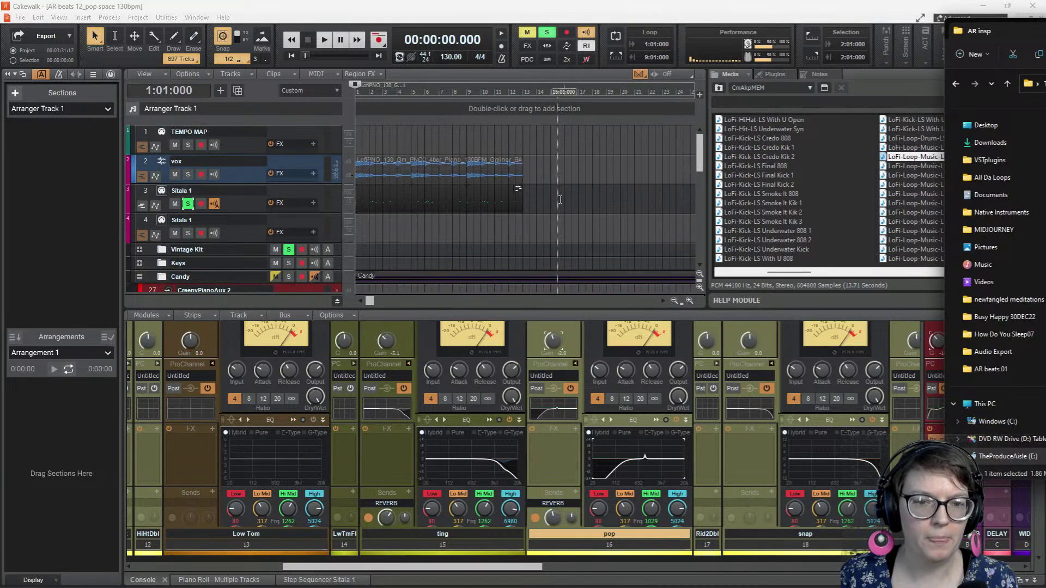
{"action": "left_click", "coordinate": [525, 211]}
{"action": "left_click_drag", "start_coordinate": [526, 212], "coordinate": [333, 167]}
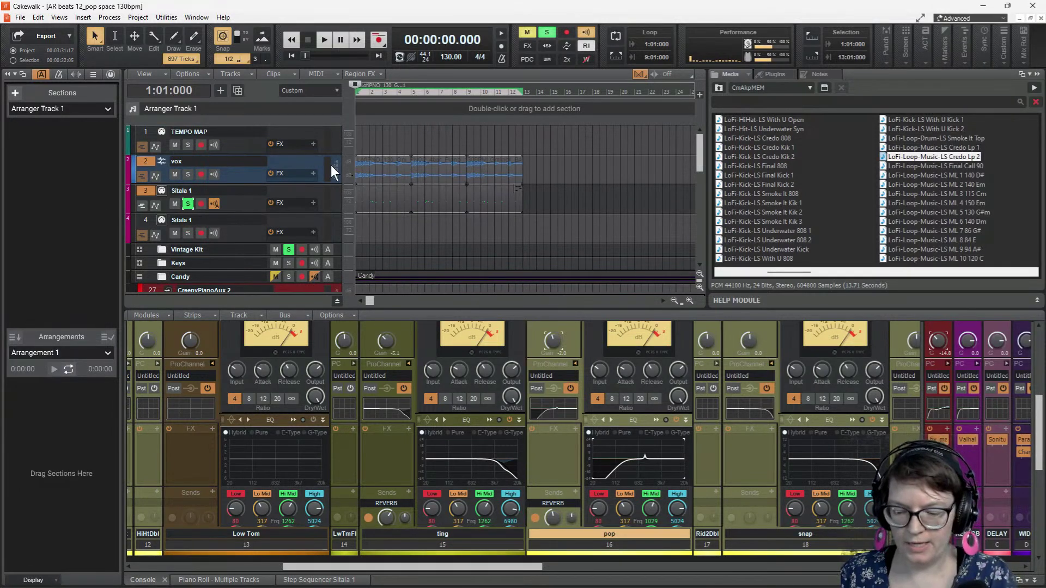
{"action": "key", "text": "Delete"}
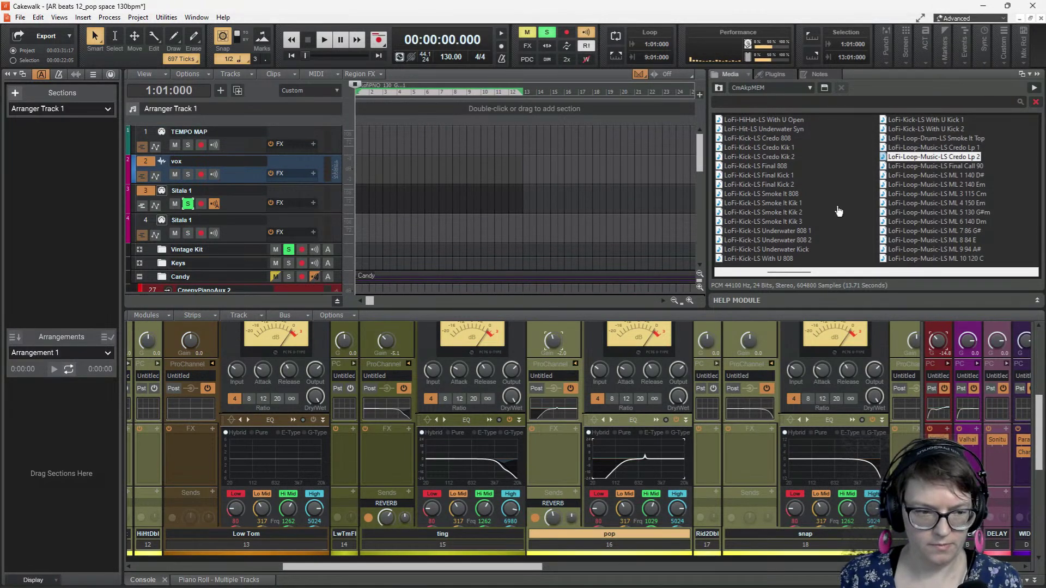
{"action": "left_click", "coordinate": [188, 203]}
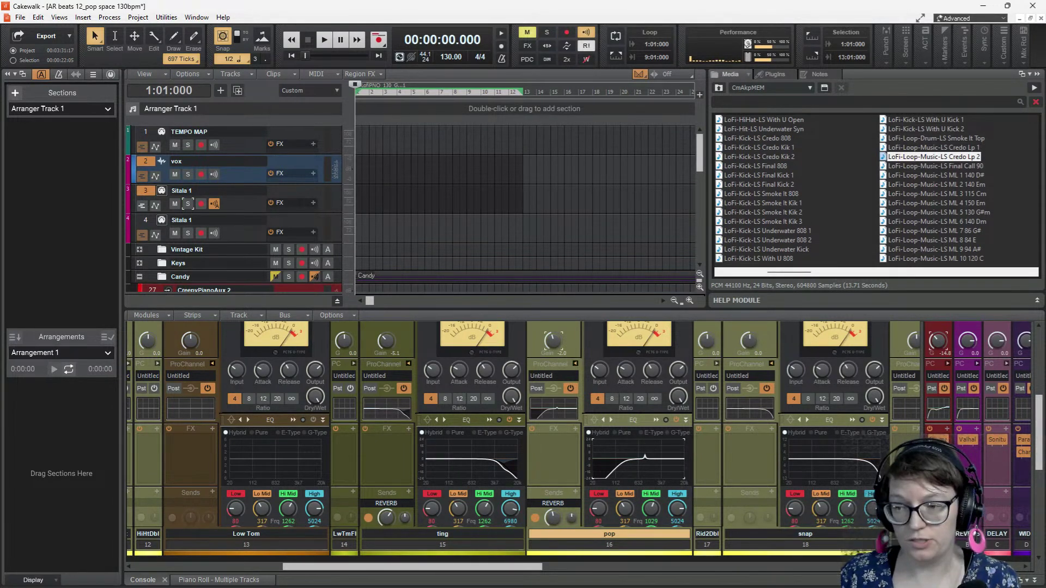
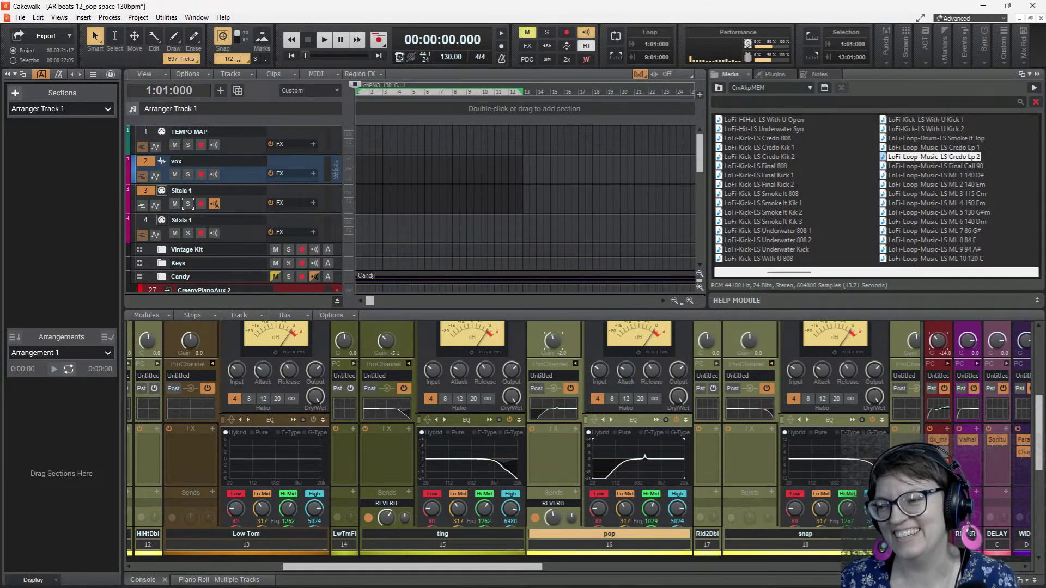
- Place the Westfield 4-bar no-bass song loop from the AR insp folder at the vox track's start, and set the project tempo to 90
{"action": "key", "text": "alt+Tab"}
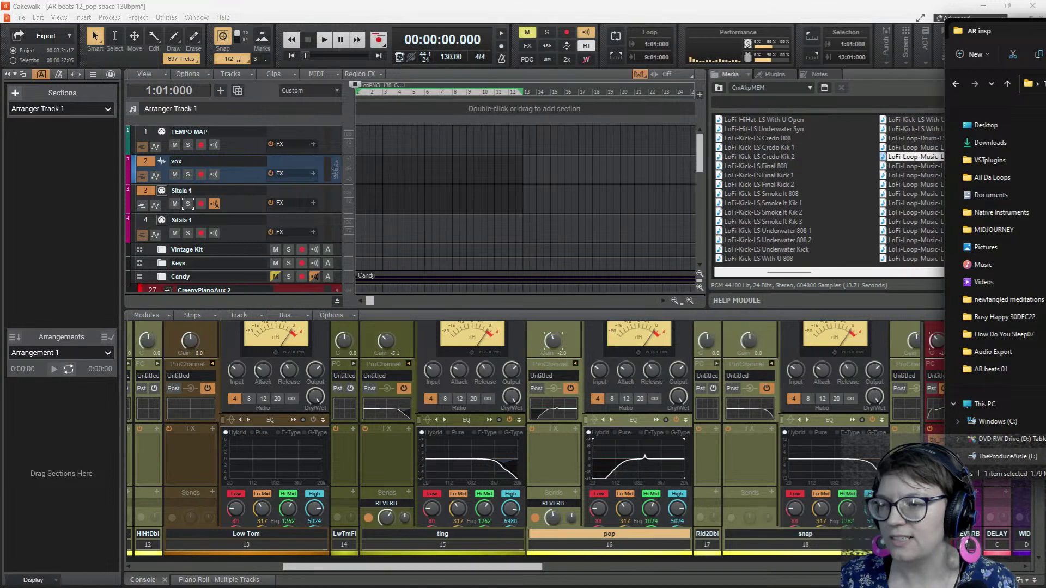
{"action": "mouse_move", "coordinate": [939, 170]}
{"action": "left_mouse_down"}
{"action": "mouse_move", "coordinate": [521, 189]}
{"action": "mouse_move", "coordinate": [356, 170]}
{"action": "left_mouse_up"}
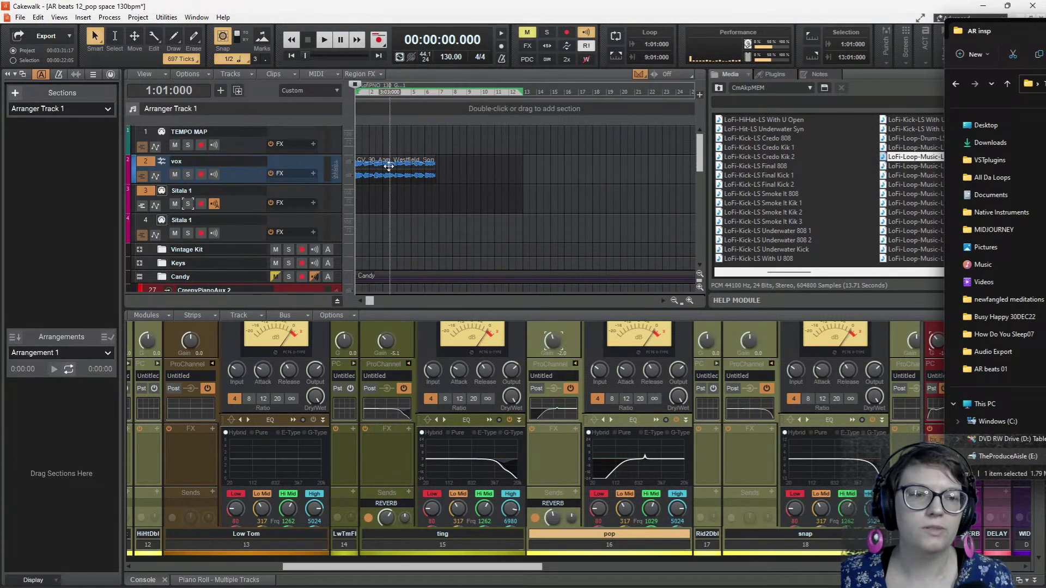
{"action": "double_click", "coordinate": [450, 57]}
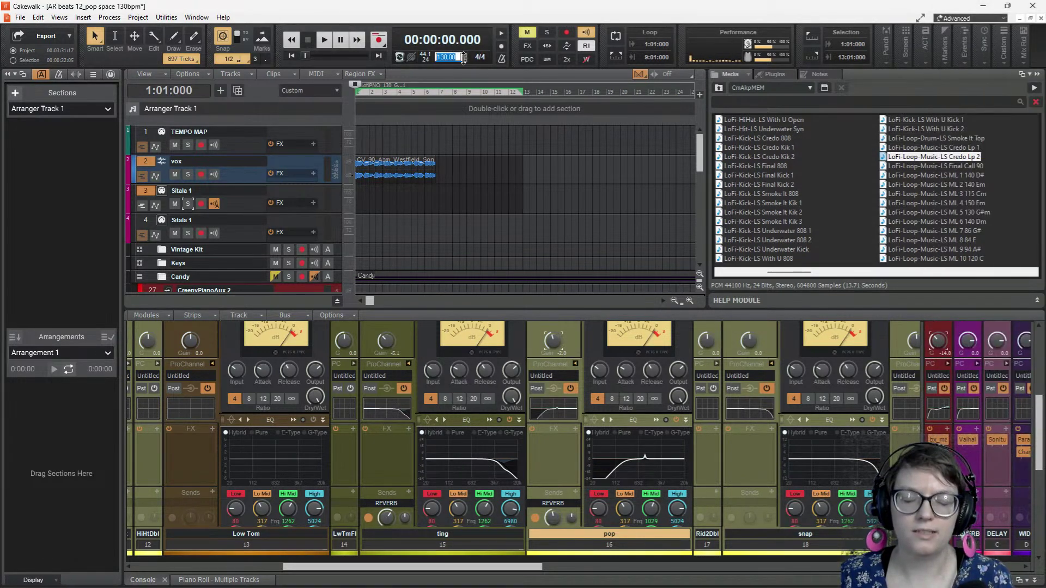
{"action": "type", "text": "90"}
{"action": "key", "text": "Return"}
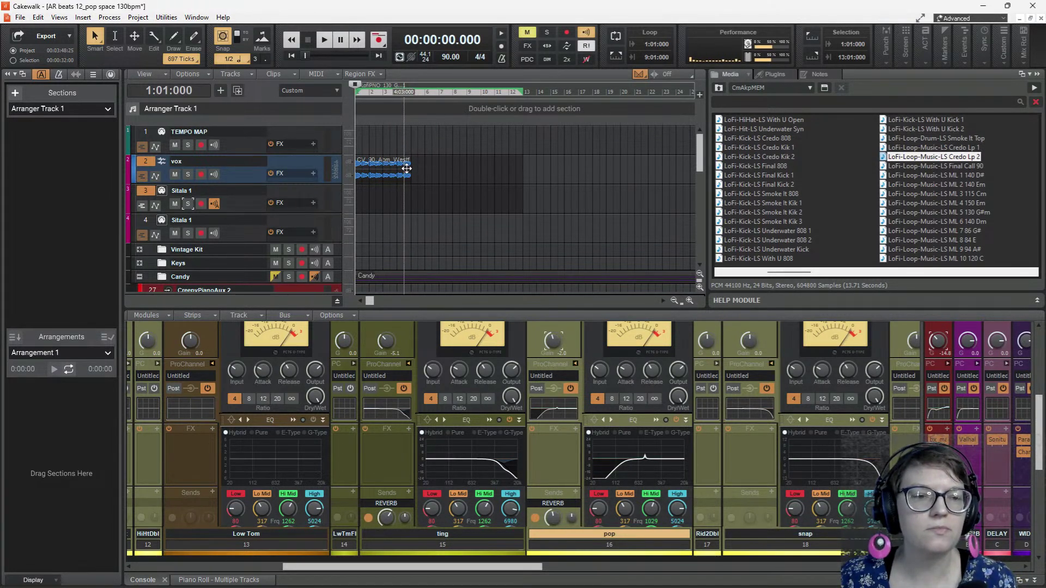
- Play the imported loop on the vox track from the start to check how it sounds at the new tempo
{"action": "key", "text": "space"}
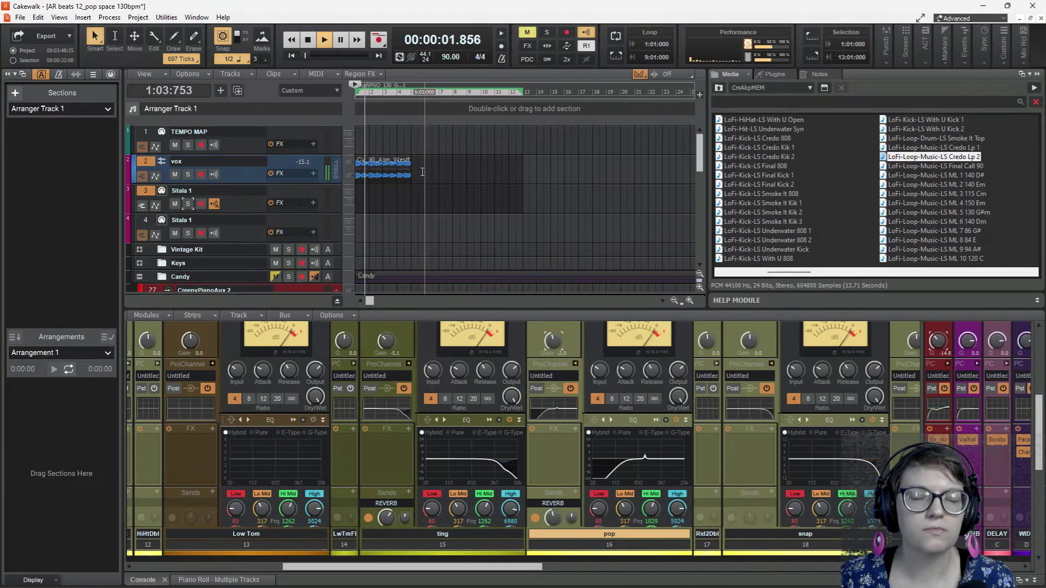
{"action": "key", "text": "space"}
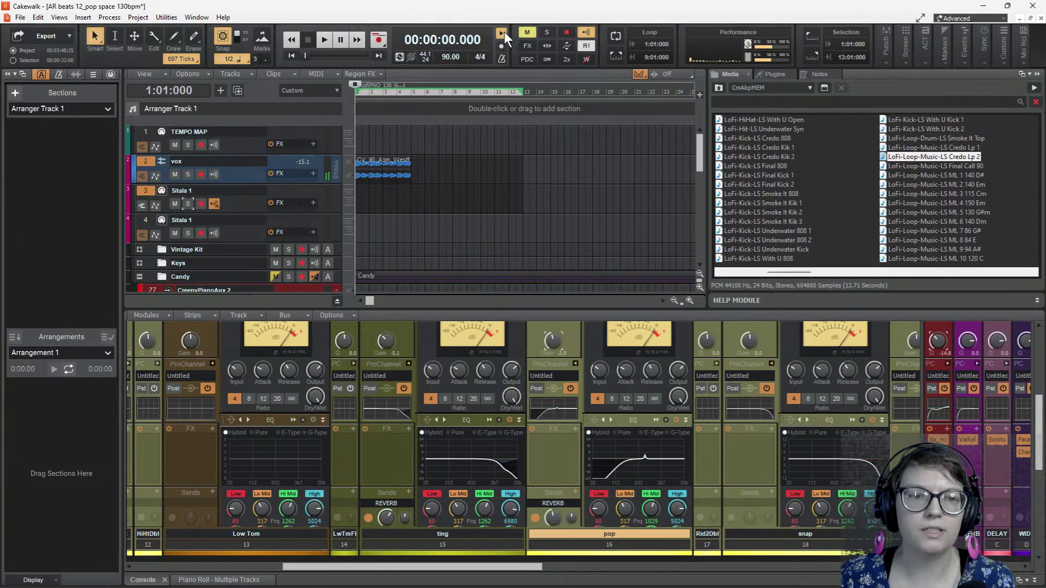
{"action": "key", "text": "space"}
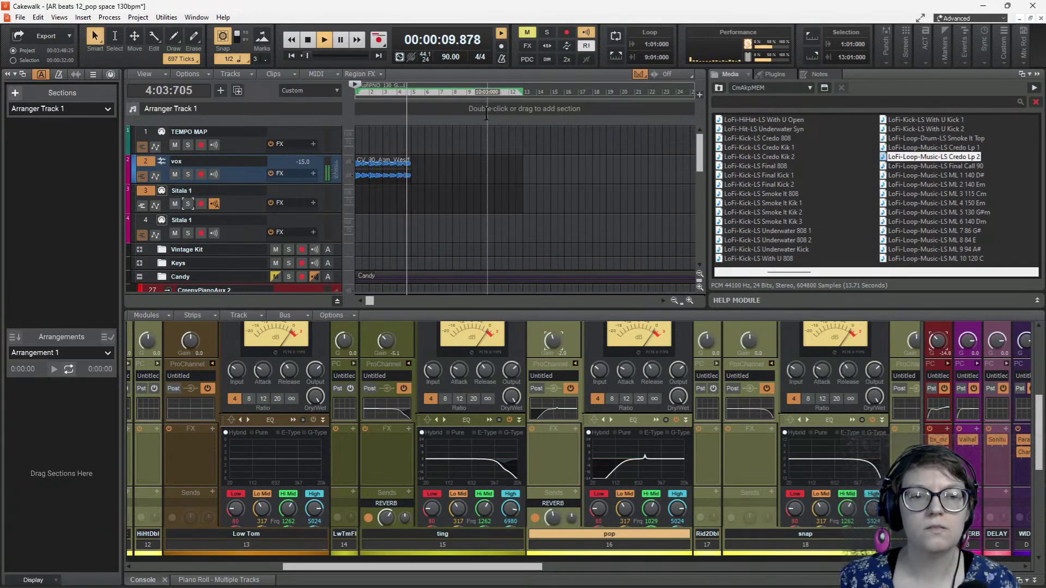
{"action": "key", "text": "space"}
- Repeat the vox loop clip until it fills the first 12 bars, and play it back from the start
{"action": "left_click", "coordinate": [373, 165]}
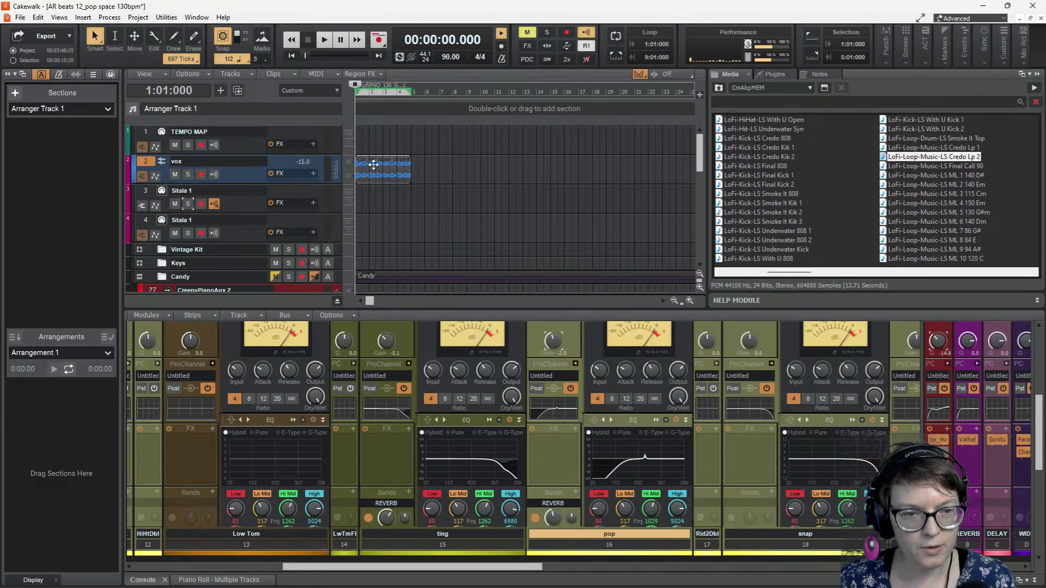
{"action": "left_click_drag", "start_coordinate": [411, 176], "coordinate": [524, 185]}
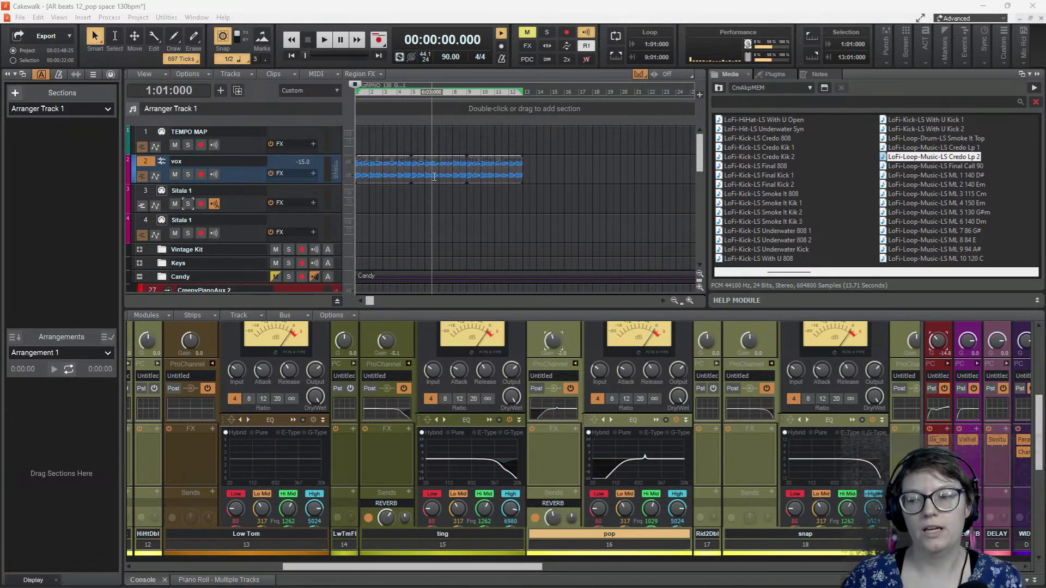
{"action": "scroll", "coordinate": [479, 213], "scroll_direction": "down", "scroll_amount": 3}
{"action": "scroll", "coordinate": [490, 221], "scroll_direction": "up", "scroll_amount": 3}
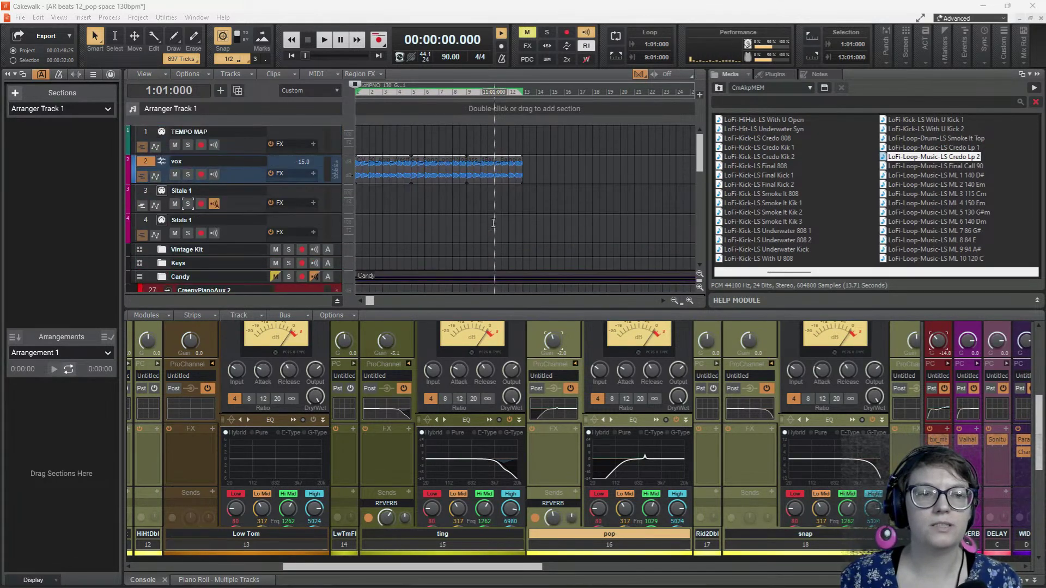
{"action": "left_click", "coordinate": [323, 40]}
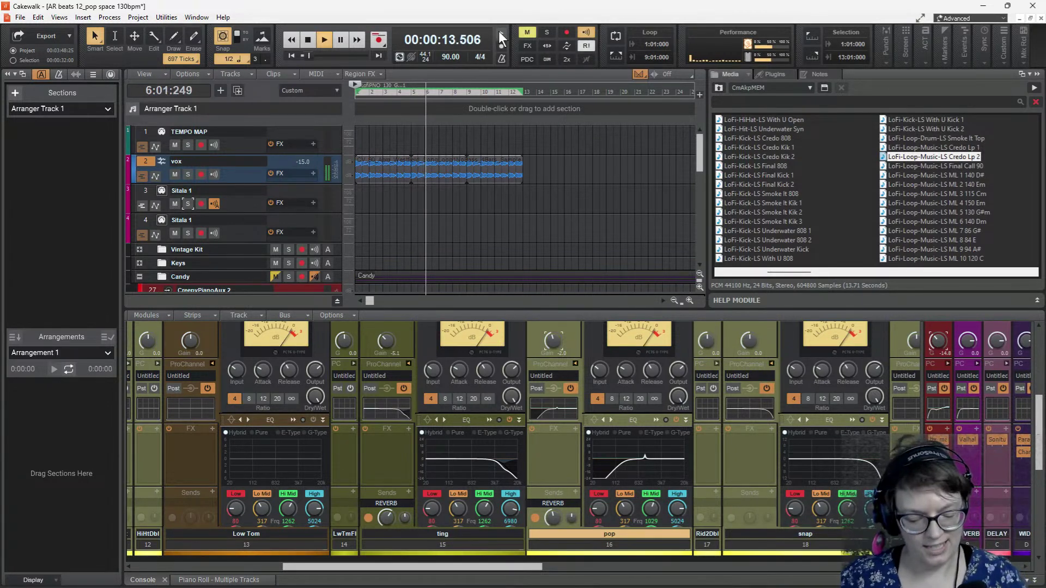
{"action": "key", "text": "space"}
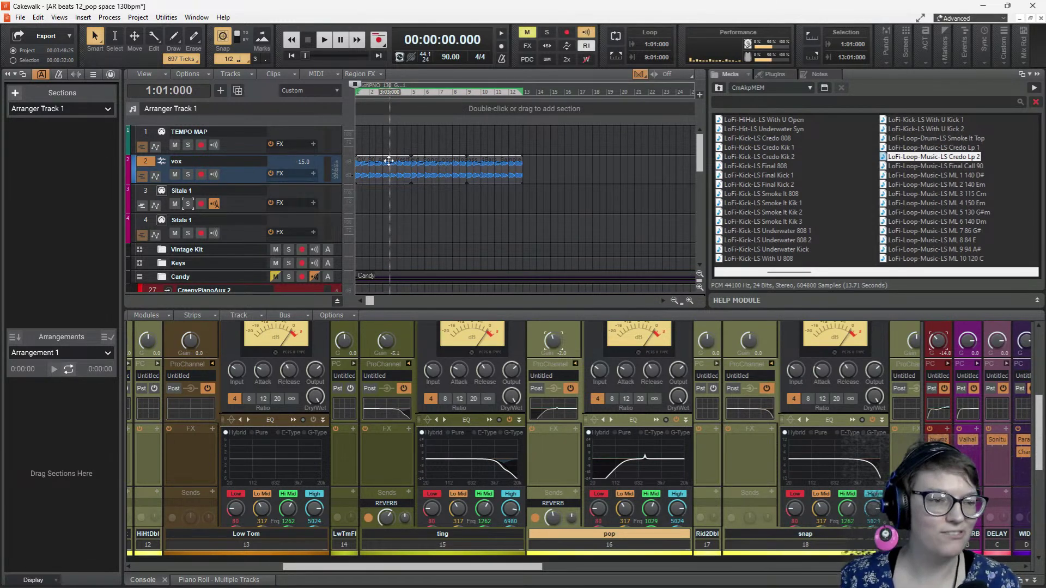
- Open a step sequencer pattern at the start of track 3, Sitala 1, and add rows up to note 51
{"action": "double_click", "coordinate": [358, 207]}
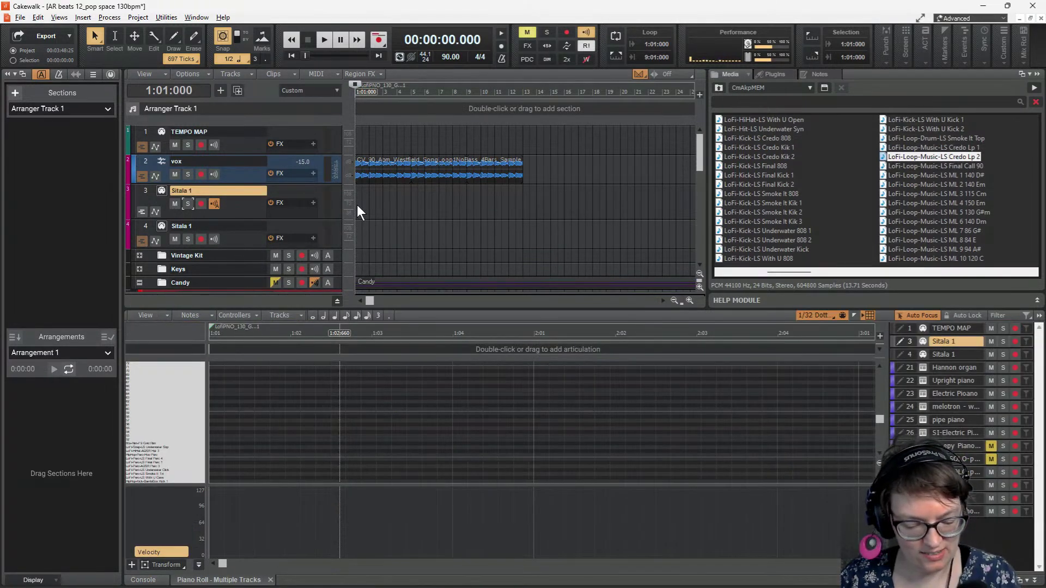
{"action": "key", "text": "alt+7"}
{"action": "left_click", "coordinate": [184, 361]}
{"action": "left_click", "coordinate": [136, 345]}
{"action": "left_click", "coordinate": [136, 344]}
{"action": "left_click", "coordinate": [136, 345]}
{"action": "left_click", "coordinate": [136, 345]}
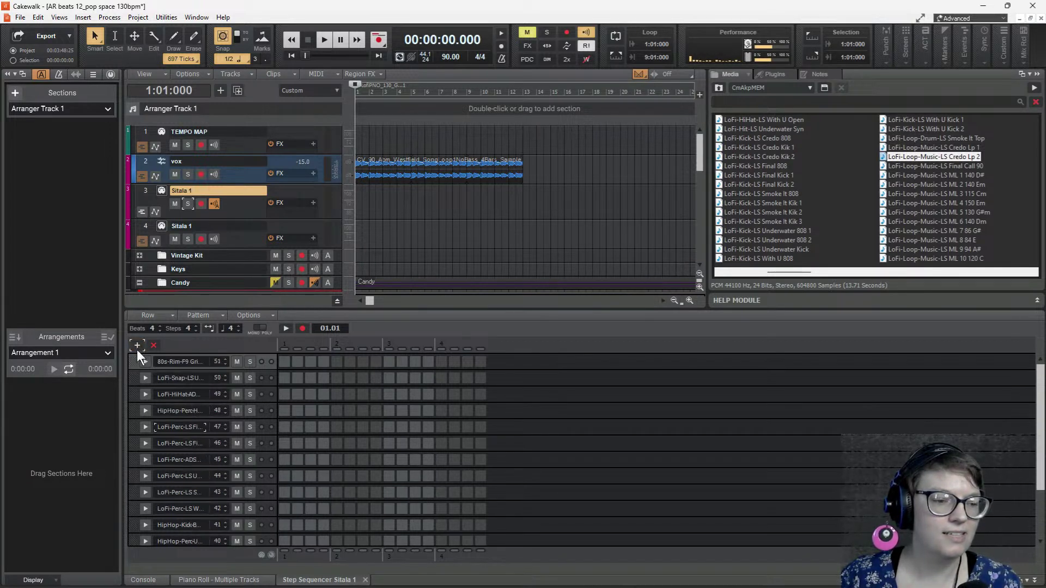
{"action": "scroll", "coordinate": [198, 479], "scroll_direction": "down", "scroll_amount": 2}
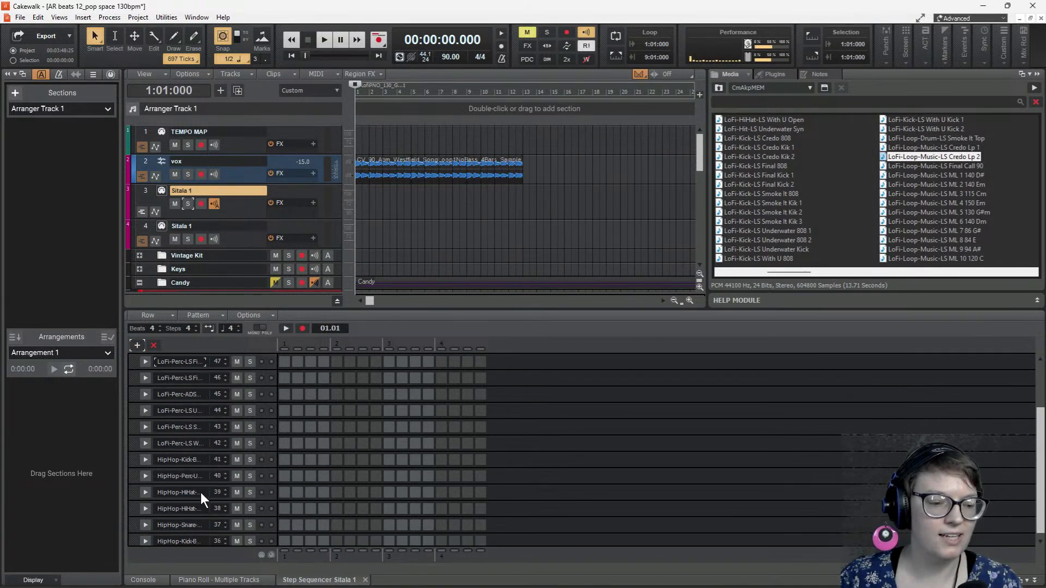
{"action": "scroll", "coordinate": [200, 493], "scroll_direction": "up", "scroll_amount": 2}
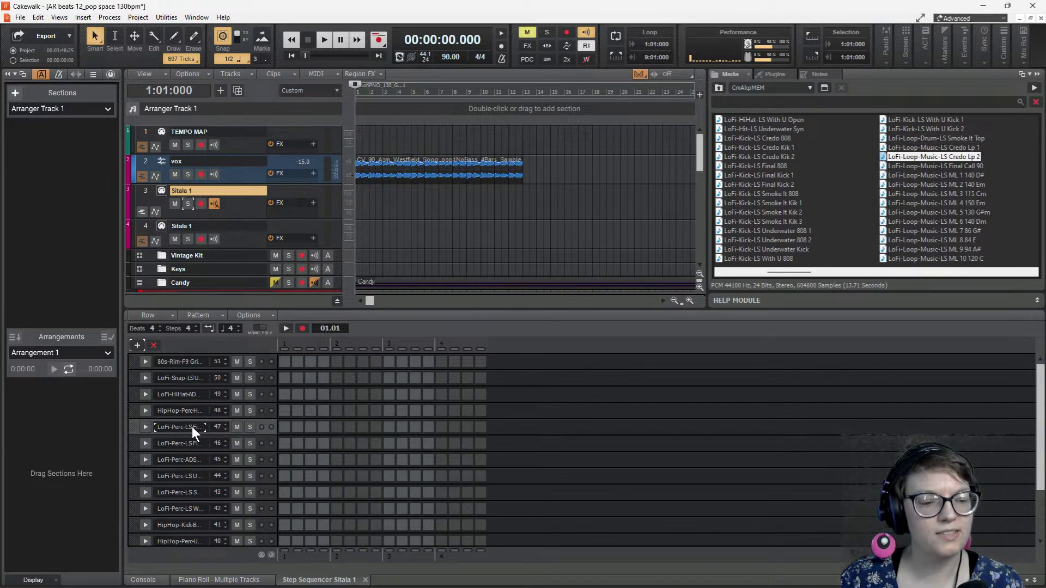
- Check the drum channels in the console, add a LoFi-Perc-LS Final Perc 4 hit (note 47) at step 5, and play it with the loop
{"action": "left_click", "coordinate": [146, 579]}
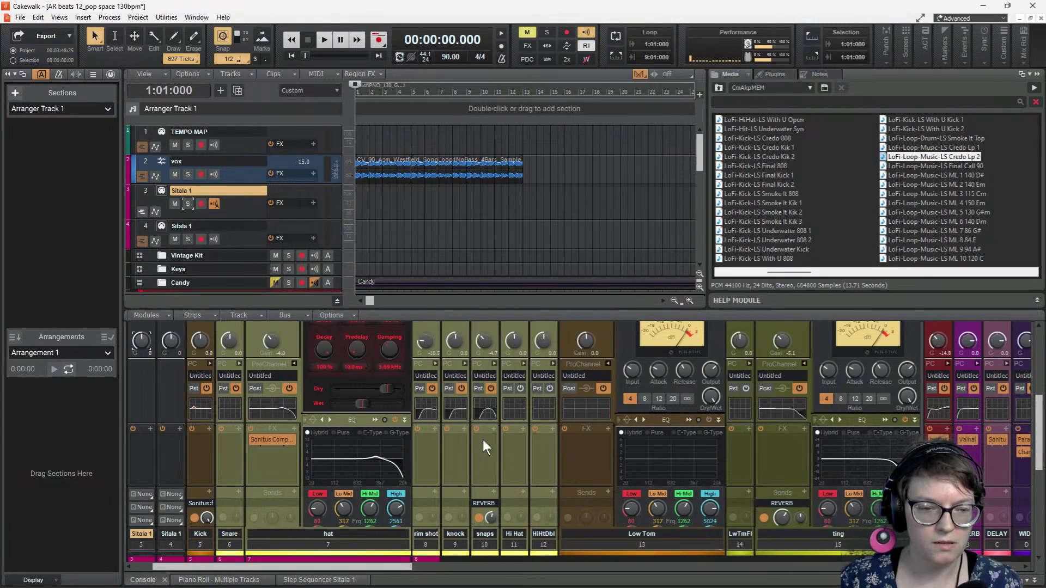
{"action": "left_click", "coordinate": [319, 580]}
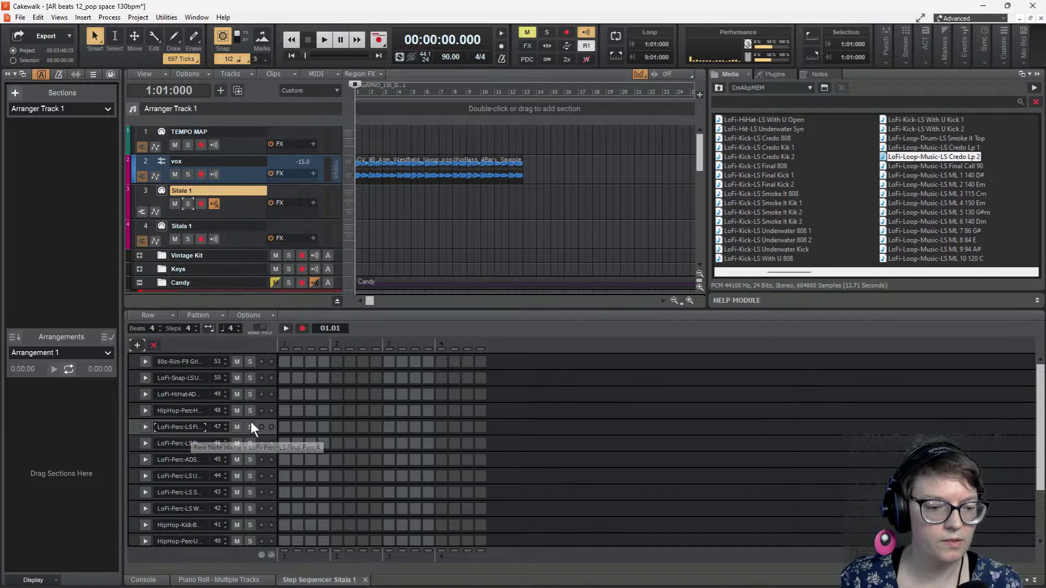
{"action": "key", "text": "space"}
{"action": "left_click", "coordinate": [336, 427]}
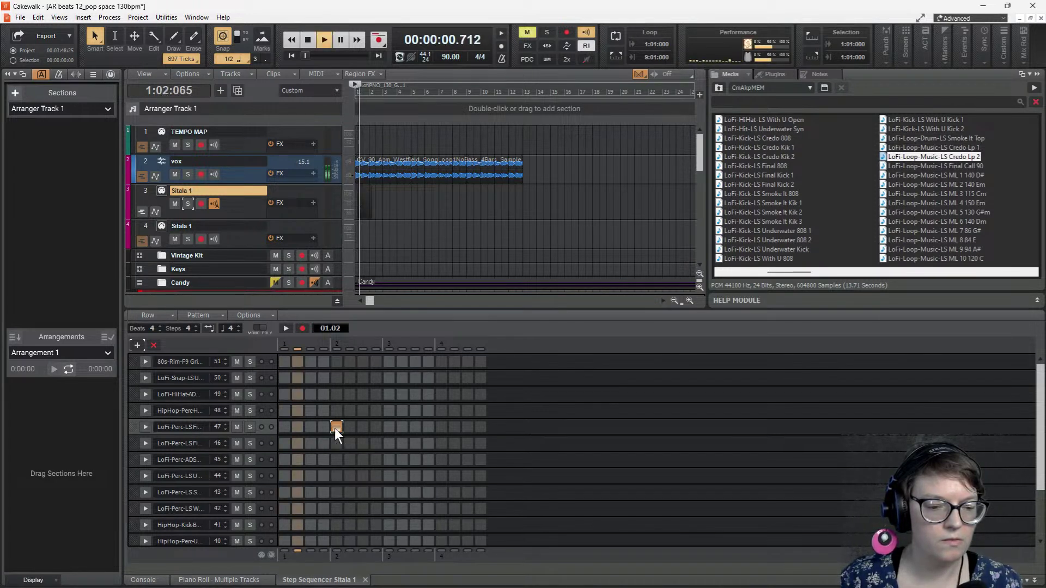
{"action": "key", "text": "space"}
{"action": "key", "text": "space"}
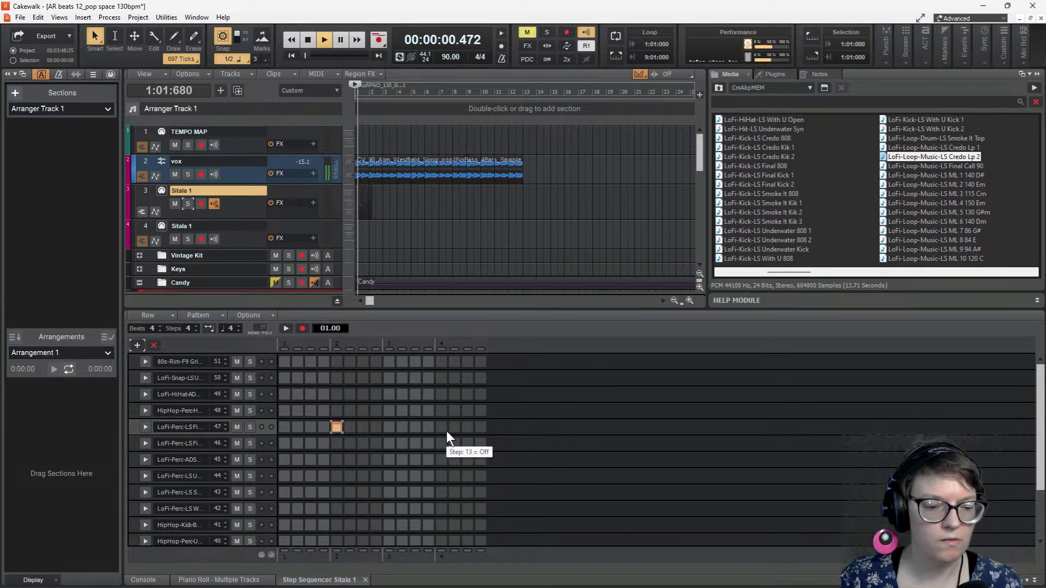
{"action": "key", "text": "space"}
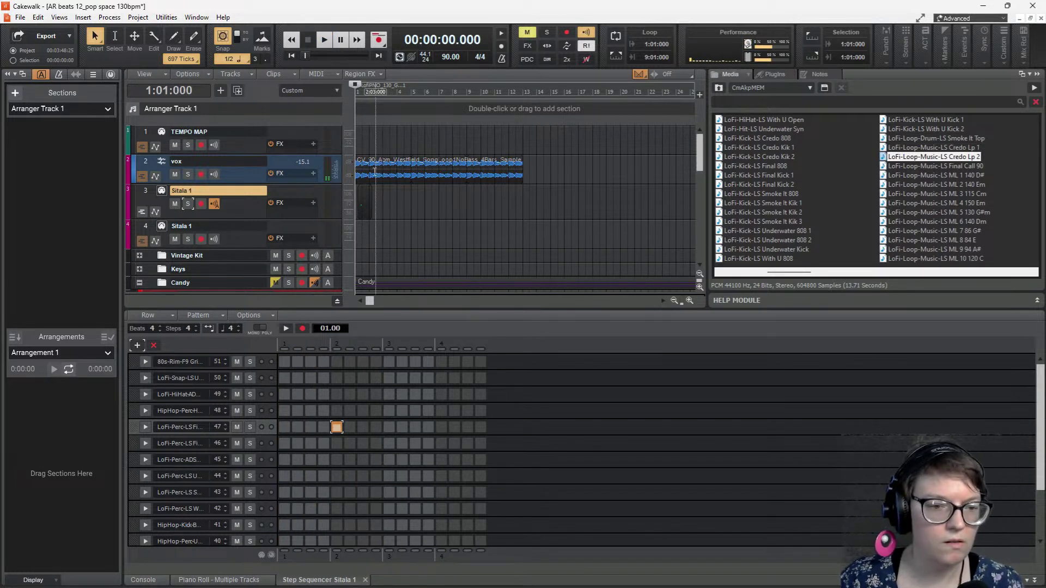
- Reopen the Sitala 1 pattern and add a second hit at step 13 of the note 47 percussion row during playback
{"action": "left_click", "coordinate": [362, 195]}
{"action": "key", "text": "alt+2"}
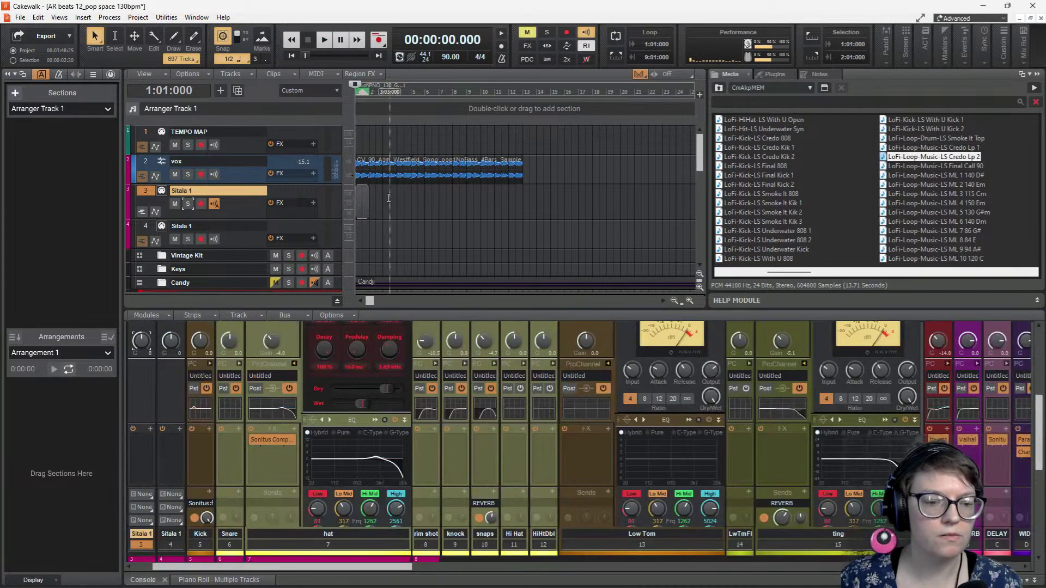
{"action": "double_click", "coordinate": [359, 195]}
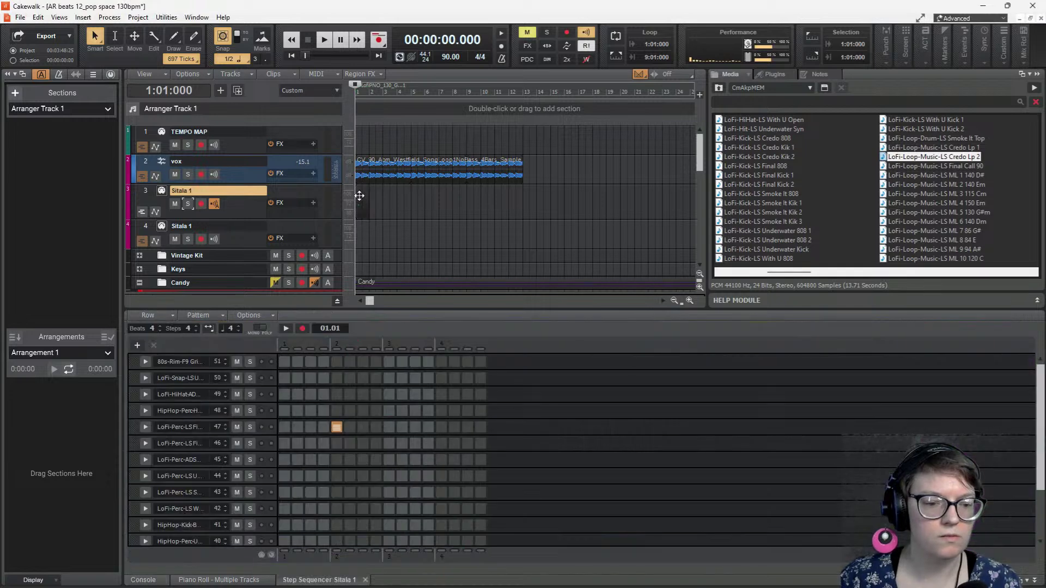
{"action": "key", "text": "space"}
{"action": "left_click", "coordinate": [441, 430]}
{"action": "key", "text": "space"}
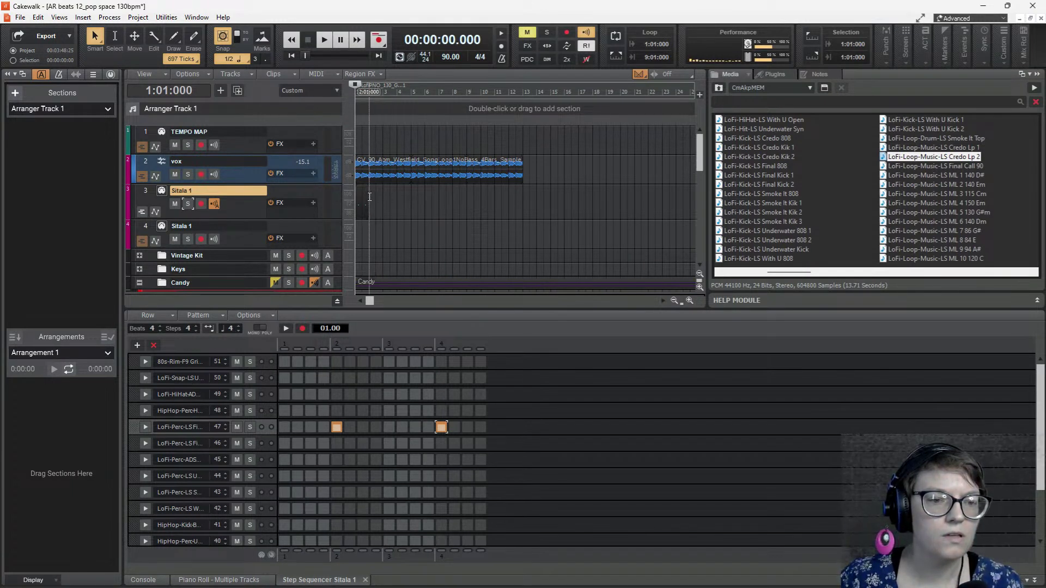
- Repeat the Sitala 1 pattern clip so that it fills the first eight bars
{"action": "scroll", "coordinate": [366, 198], "scroll_direction": "up", "scroll_amount": 1}
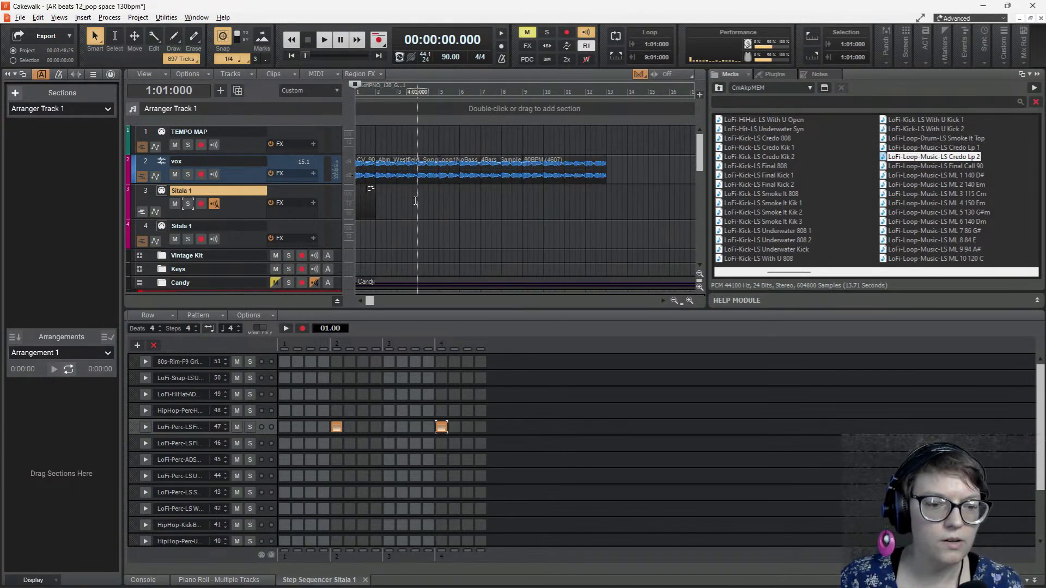
{"action": "scroll", "coordinate": [382, 187], "scroll_direction": "up", "scroll_amount": 1}
{"action": "left_click_drag", "start_coordinate": [383, 187], "coordinate": [609, 213]}
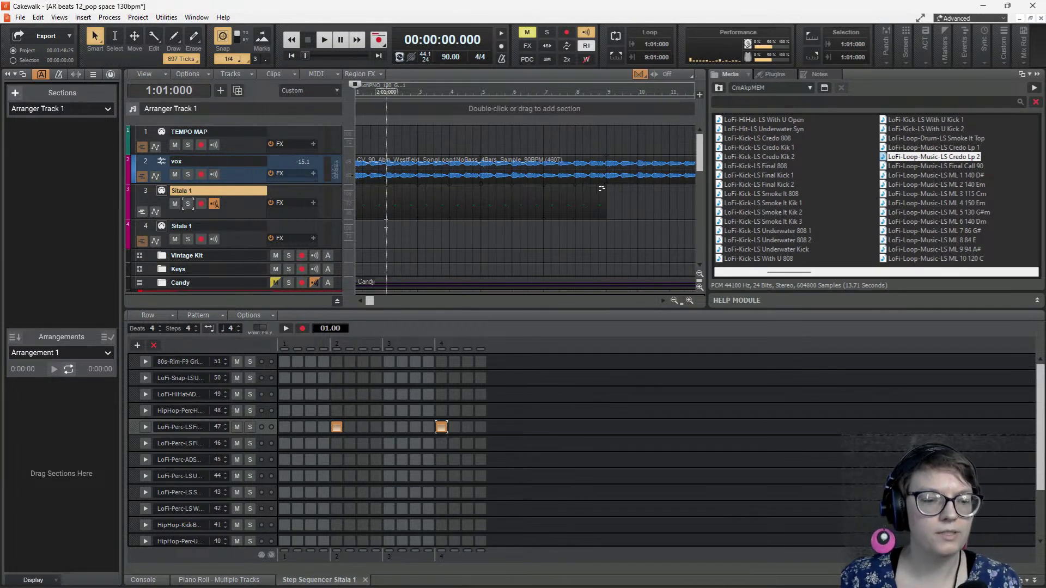
- Lengthen the Sitala 1 step pattern to 8 beats
{"action": "left_click", "coordinate": [160, 326]}
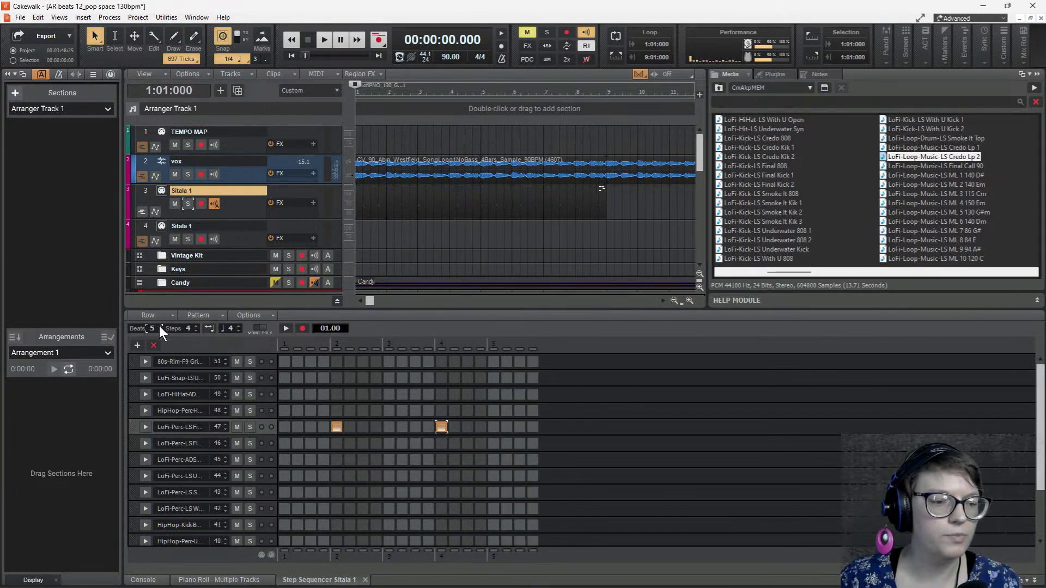
{"action": "left_click", "coordinate": [161, 326]}
{"action": "left_click", "coordinate": [160, 326]}
{"action": "left_click", "coordinate": [160, 325]}
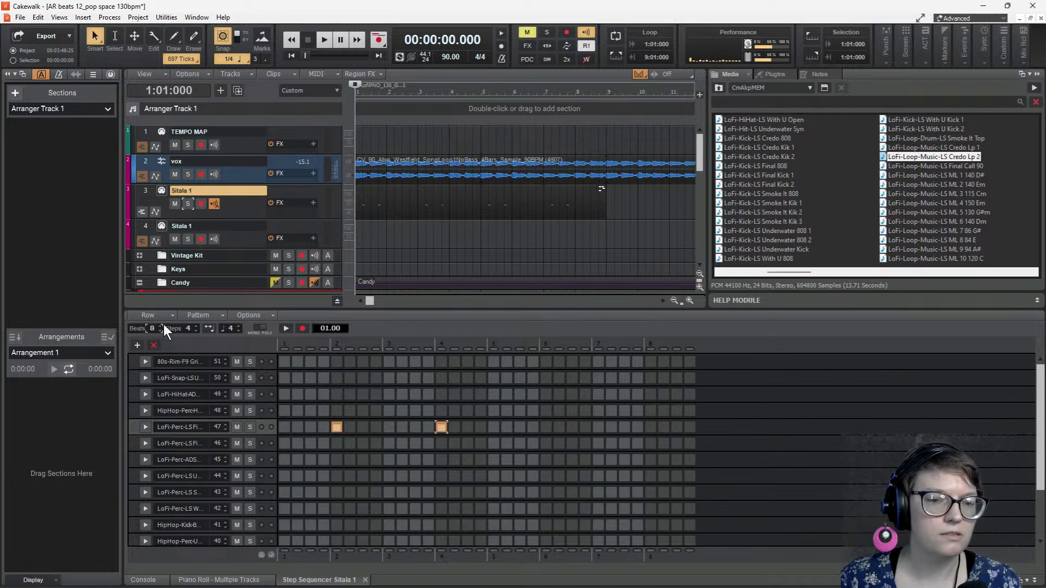
{"action": "scroll", "coordinate": [367, 238], "scroll_direction": "down", "scroll_amount": 1}
{"action": "scroll", "coordinate": [430, 211], "scroll_direction": "up", "scroll_amount": 1}
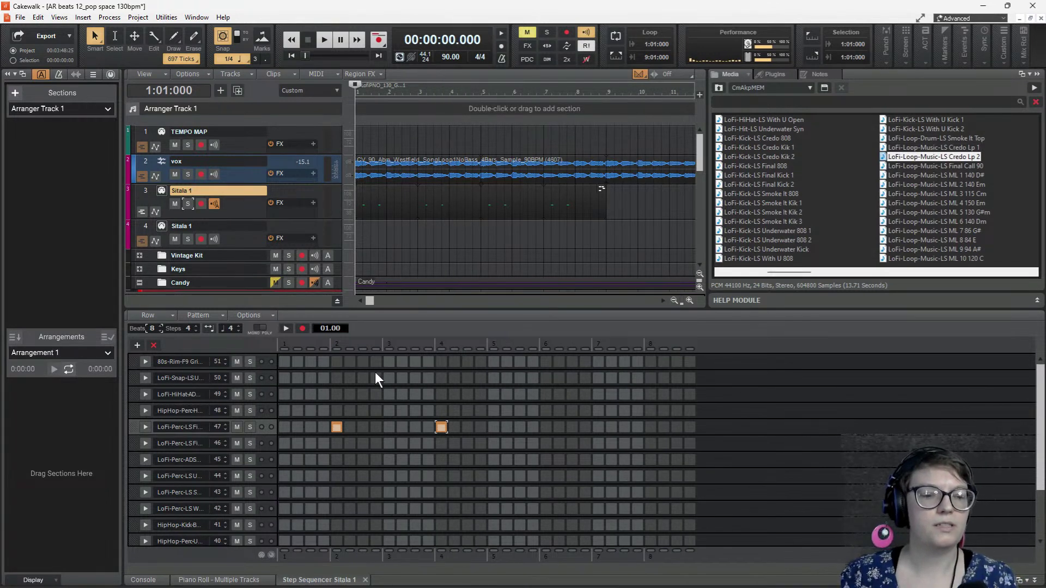
- Listen to the lengthened pattern and add a hit at step 21 of the note 47 percussion row
{"action": "key", "text": "space"}
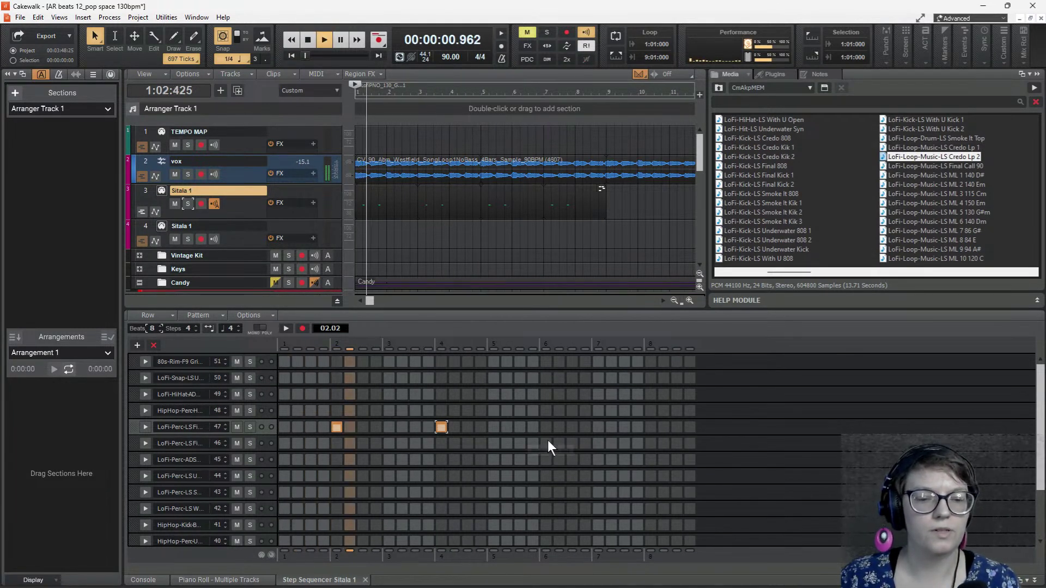
{"action": "key", "text": "space"}
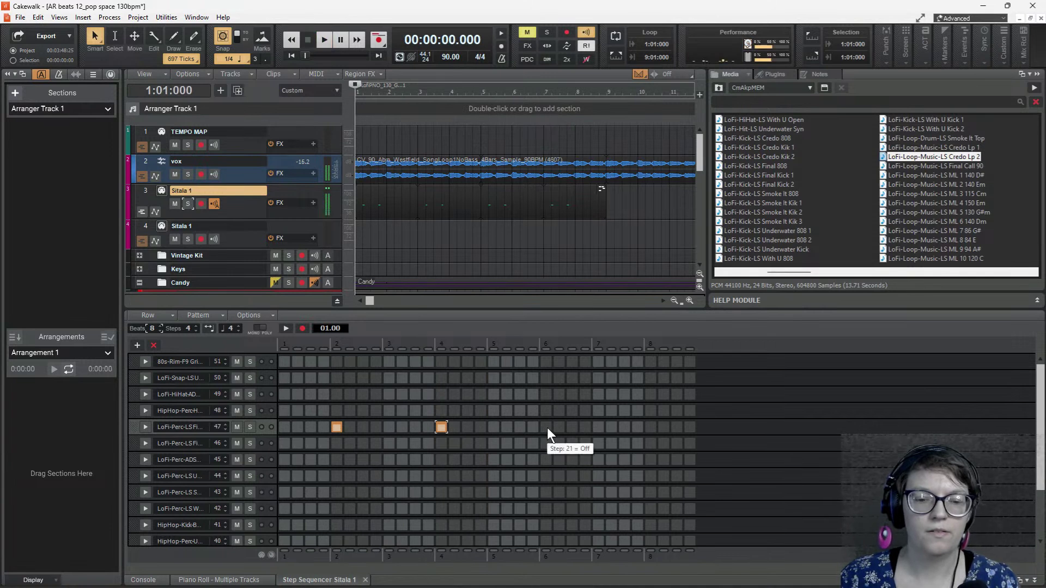
{"action": "left_click", "coordinate": [546, 427]}
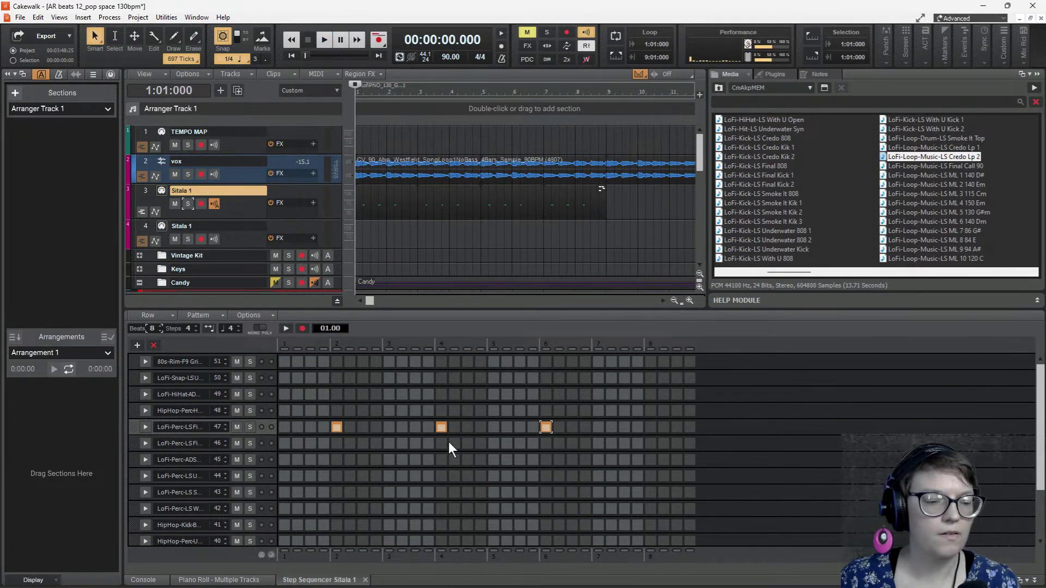
{"action": "left_click", "coordinate": [547, 424]}
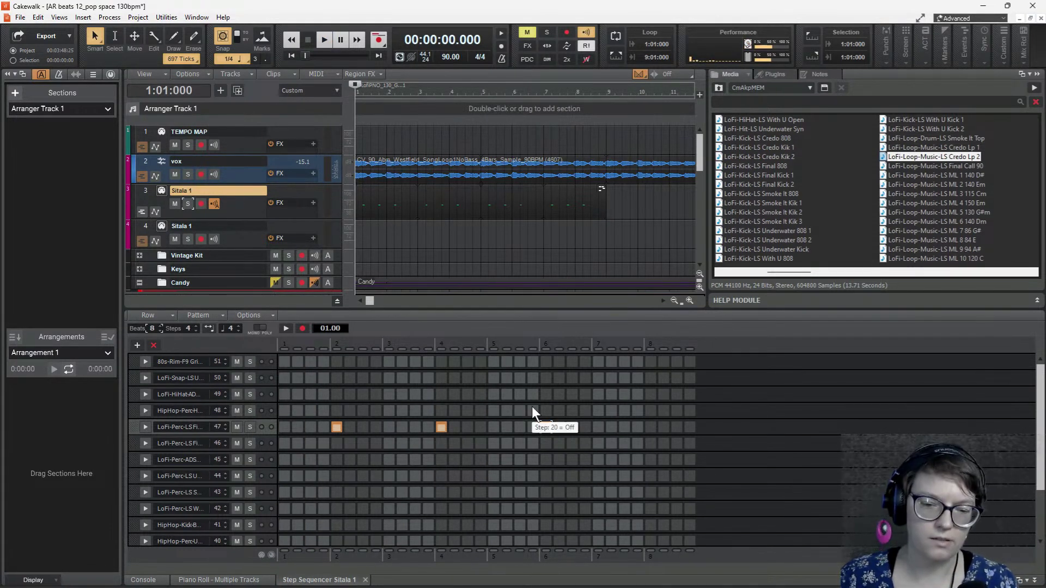
{"action": "key", "text": "ctrl+z"}
- Add a hit at step 20 of the LoFi-HiHat row (note 49), leaving that step off in the note 48 row
{"action": "left_click", "coordinate": [531, 409]}
{"action": "left_click", "coordinate": [532, 394]}
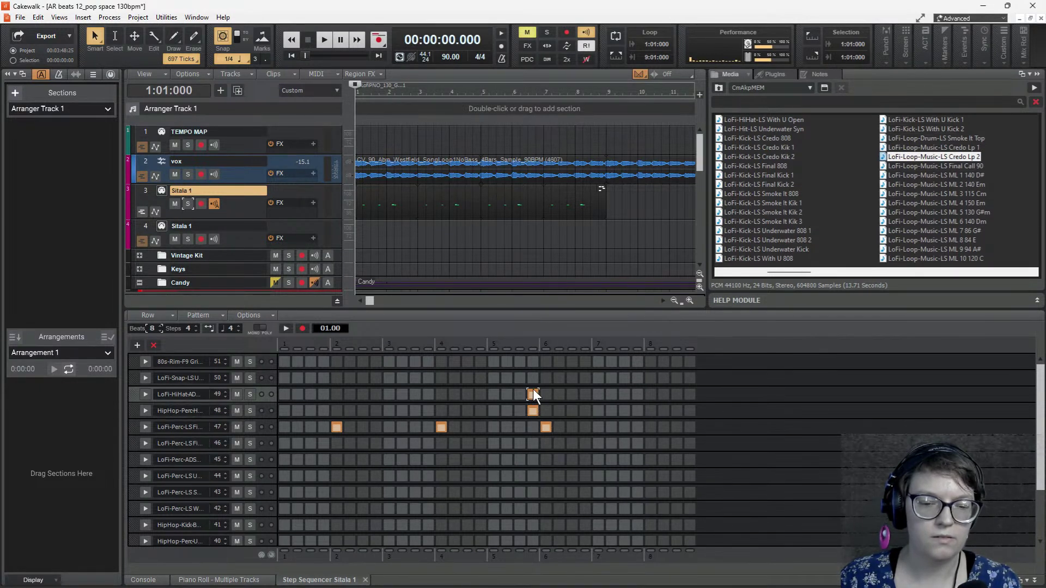
{"action": "left_click", "coordinate": [532, 410]}
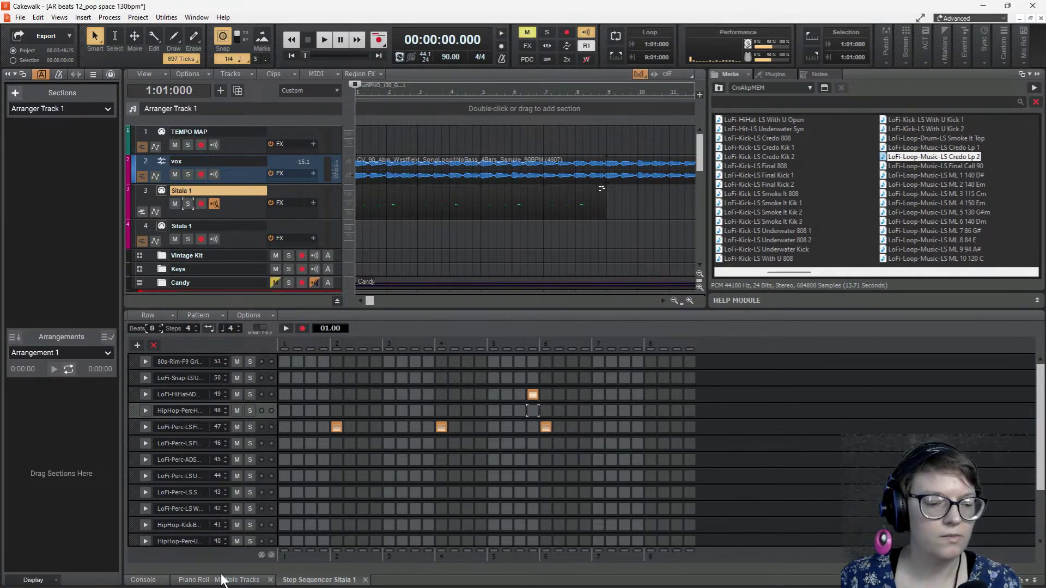
- Examine the console's channel meters during playback to identify which drum channel carries the newly added hit
{"action": "left_click", "coordinate": [145, 582]}
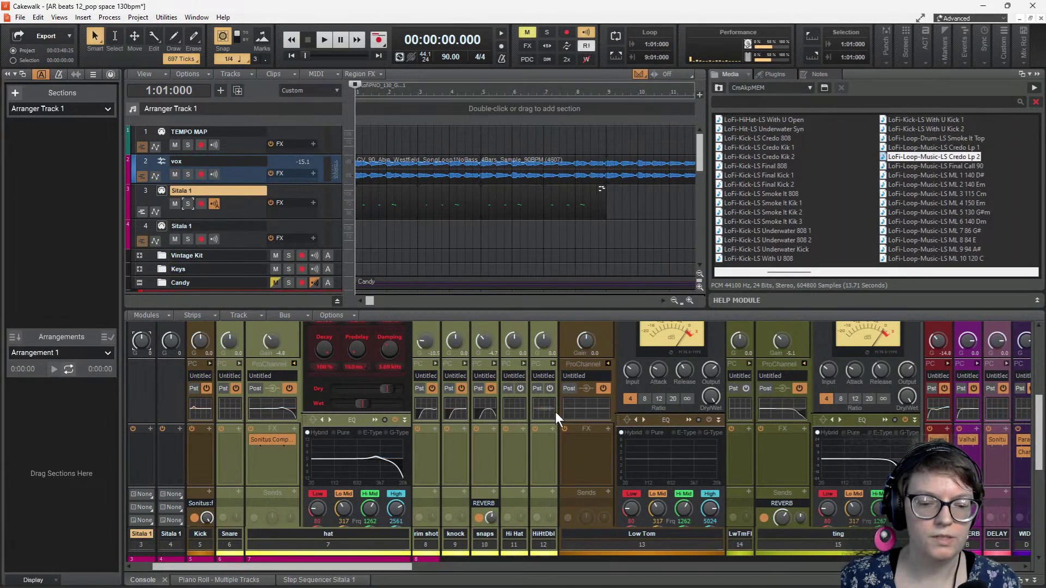
{"action": "scroll", "coordinate": [551, 421], "scroll_direction": "down", "scroll_amount": 6}
{"action": "scroll", "coordinate": [550, 422], "scroll_direction": "down", "scroll_amount": 3}
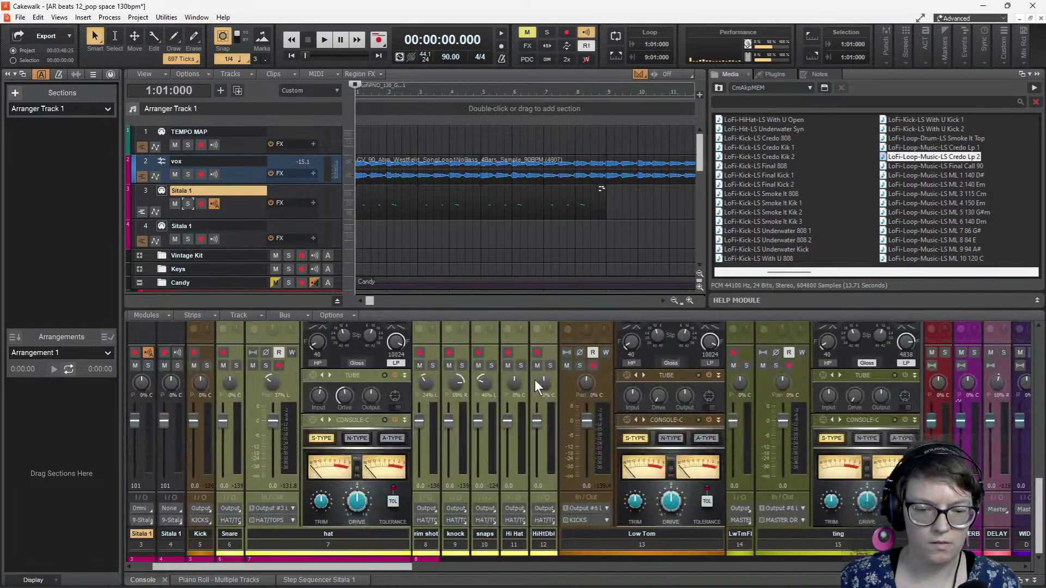
{"action": "key", "text": "space"}
{"action": "key", "text": "space"}
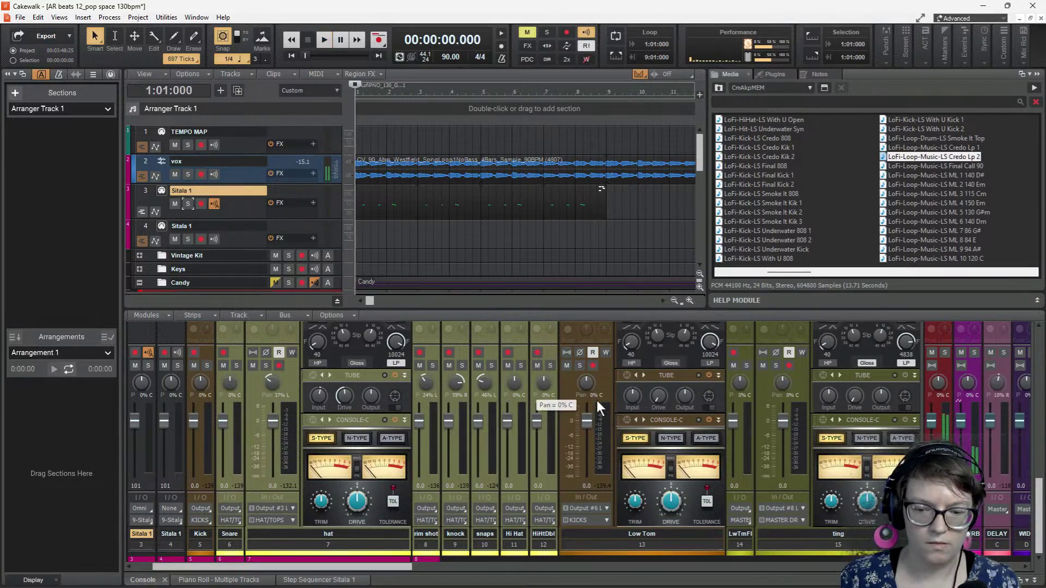
{"action": "left_click_drag", "start_coordinate": [393, 567], "coordinate": [491, 570]}
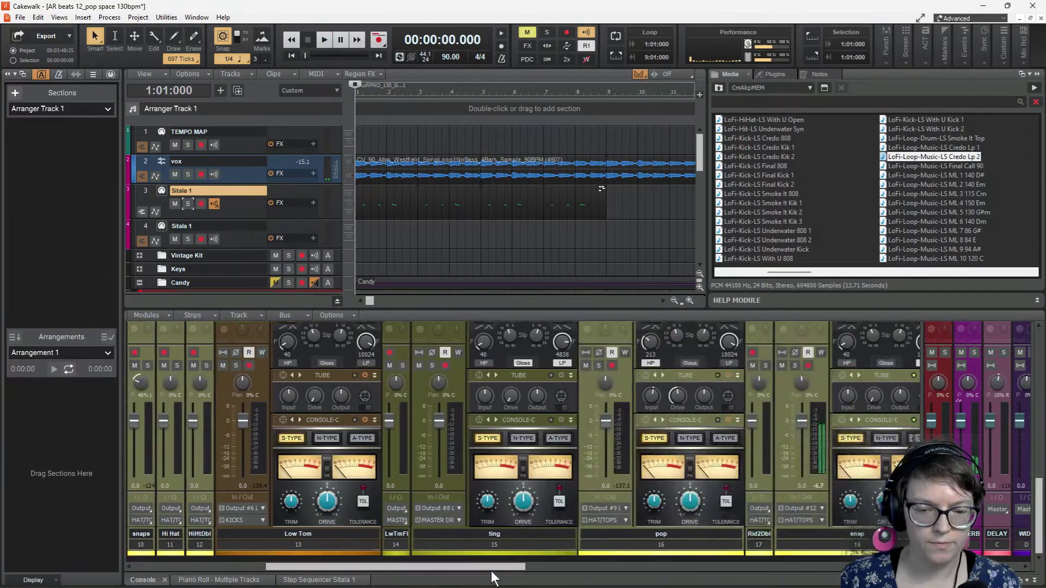
{"action": "key", "text": "space"}
{"action": "key", "text": "space"}
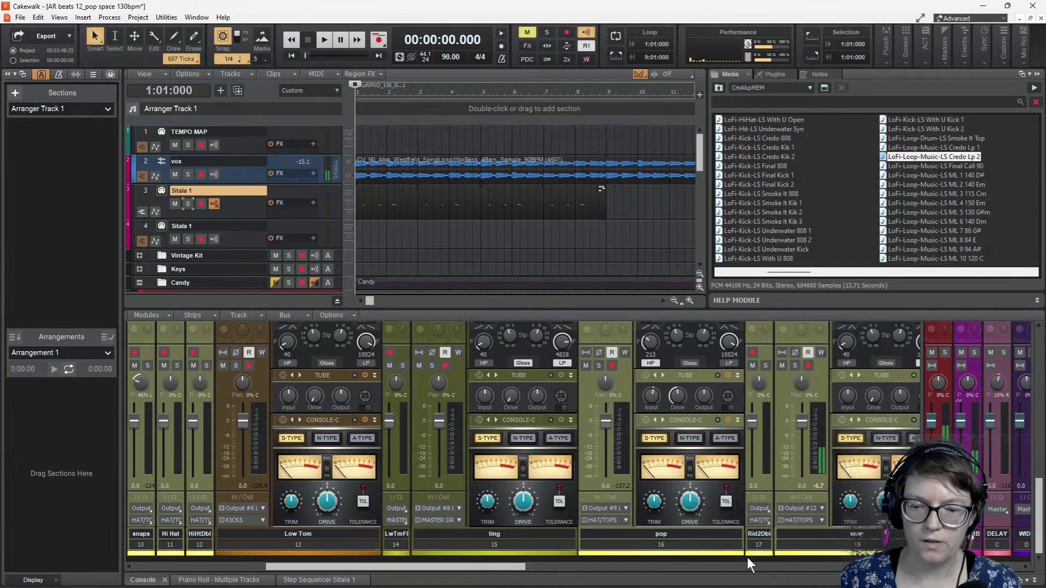
- Rename mixer channel 18 as SNAPP
{"action": "double_click", "coordinate": [857, 539]}
{"action": "type", "text": "snap"}
{"action": "key", "text": "BackSpace"}
{"action": "key", "text": "BackSpace"}
{"action": "key", "text": "BackSpace"}
{"action": "key", "text": "BackSpace"}
{"action": "type", "text": "SNAPP"}
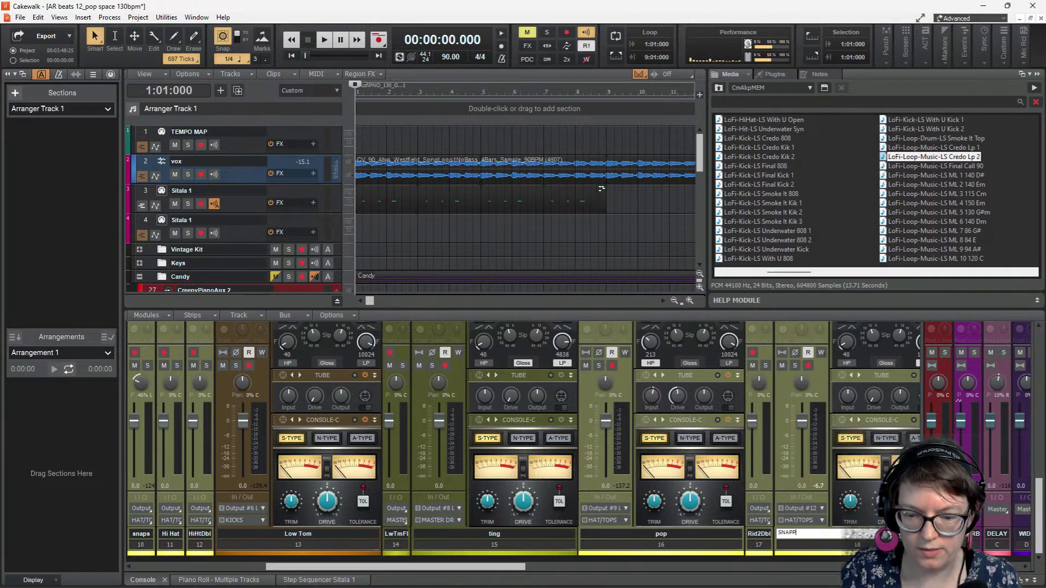
{"action": "key", "text": "Return"}
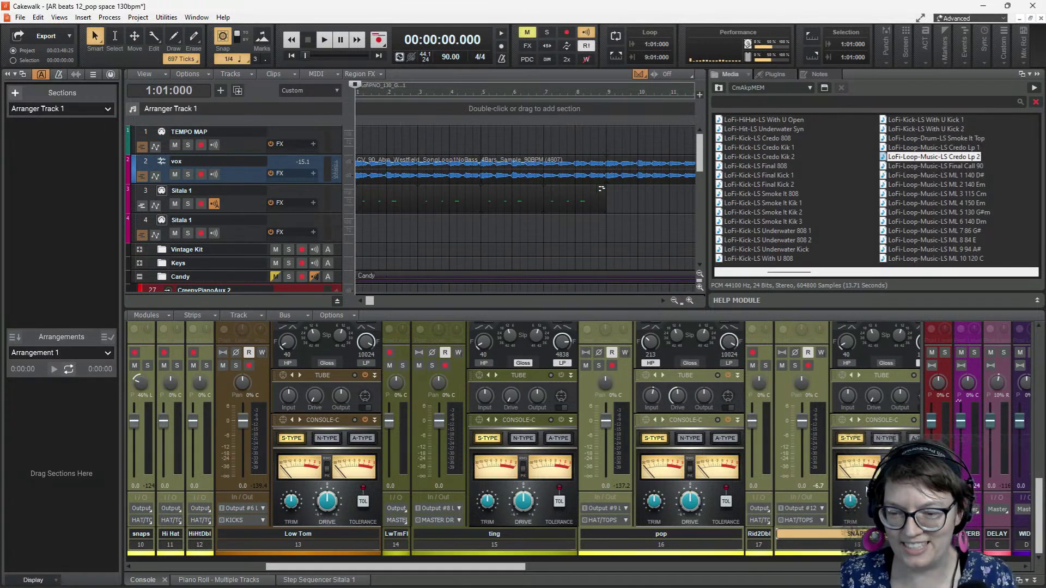
- Open the QuadCurve Equalizer of the SNAPP channel
{"action": "left_click_drag", "start_coordinate": [921, 490], "coordinate": [964, 490]}
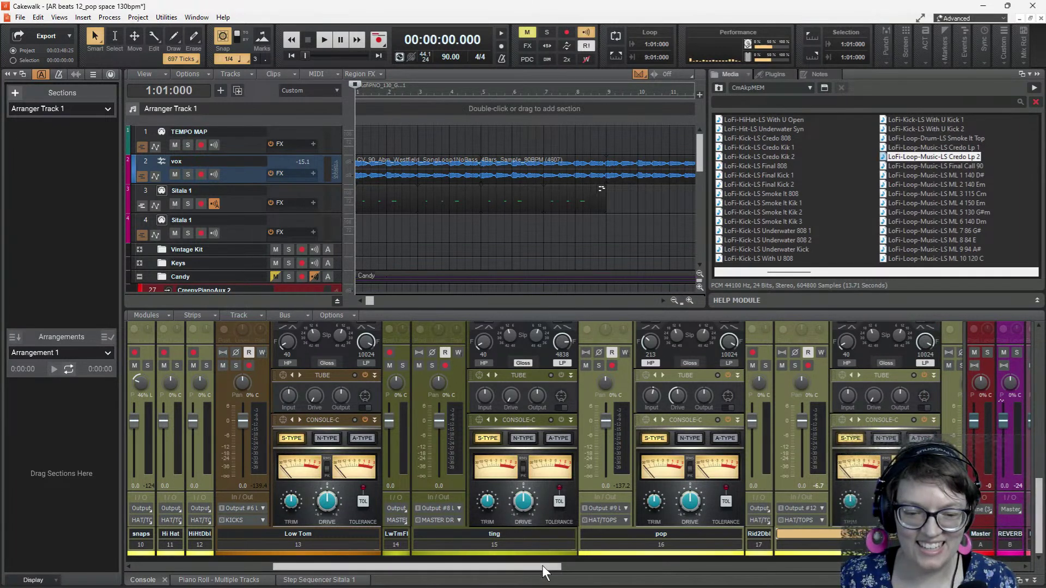
{"action": "left_click_drag", "start_coordinate": [542, 566], "coordinate": [645, 566]}
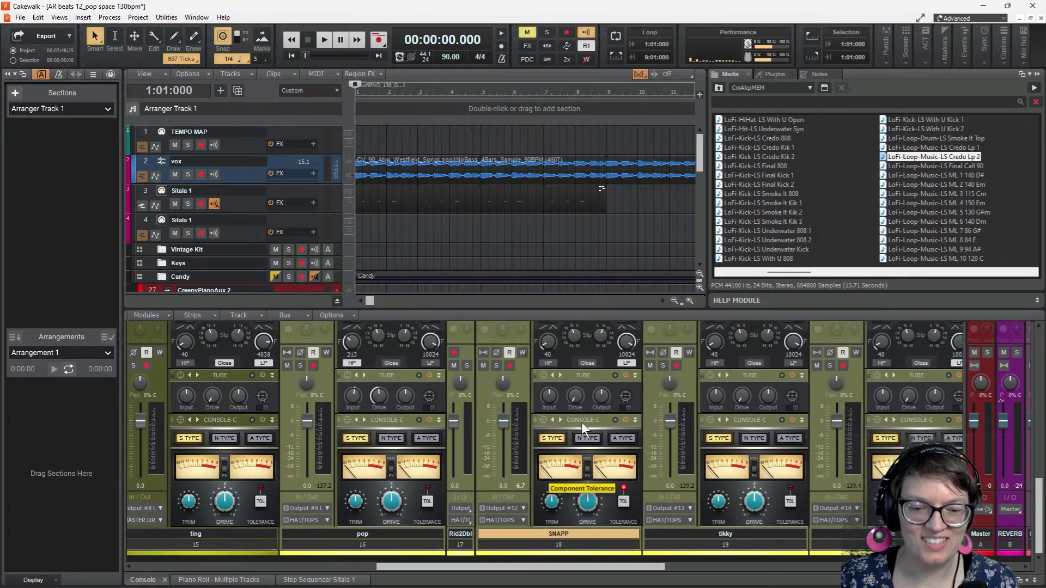
{"action": "left_click", "coordinate": [542, 374]}
{"action": "left_click", "coordinate": [561, 361]}
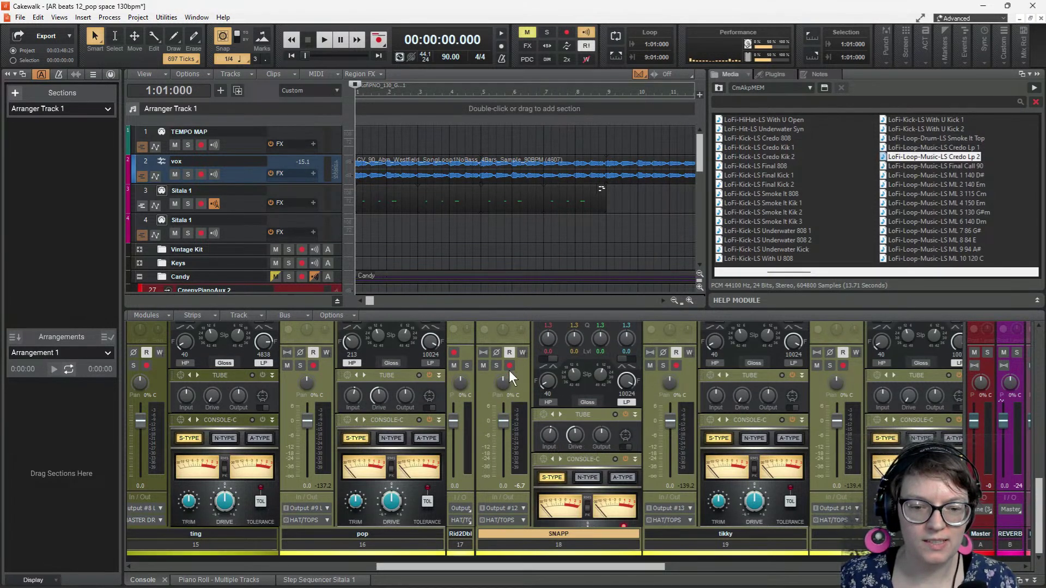
{"action": "scroll", "coordinate": [508, 355], "scroll_direction": "down", "scroll_amount": 5}
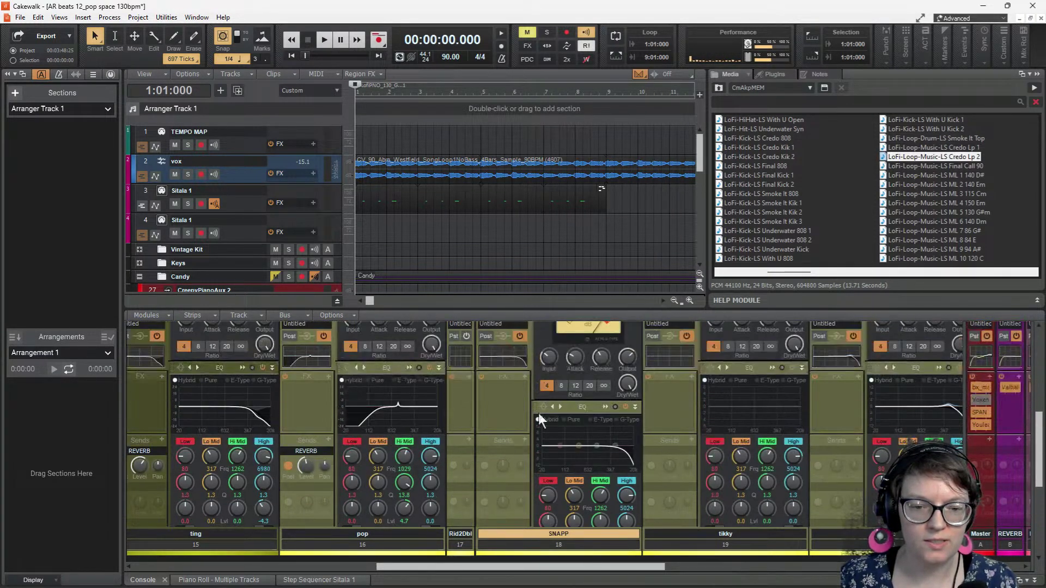
{"action": "double_click", "coordinate": [604, 455]}
- Lower the SNAPP equalizer's low-pass frequency to 2119 Hz while auditioning the beat
{"action": "key", "text": "space"}
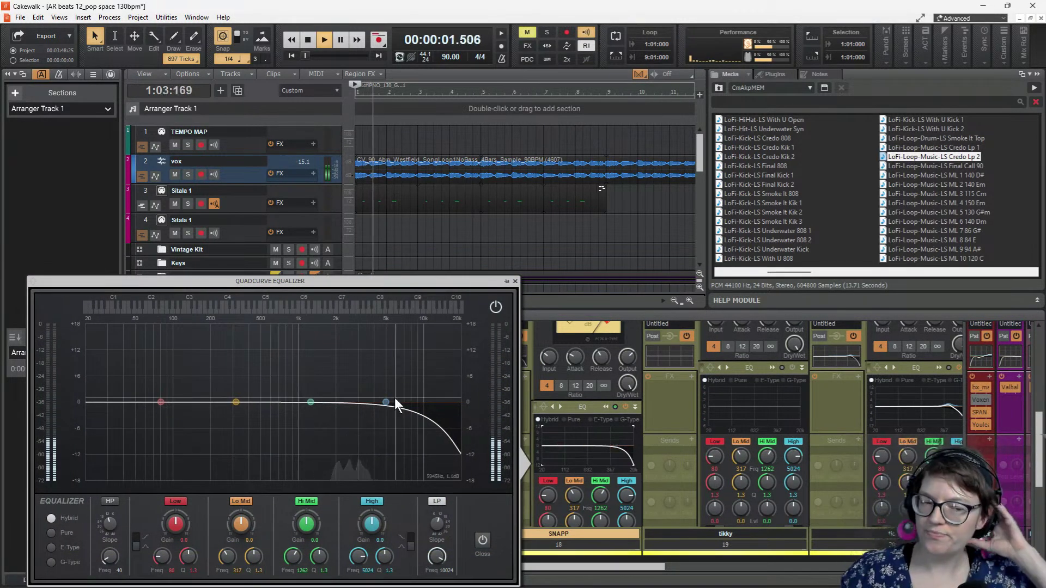
{"action": "left_click_drag", "start_coordinate": [429, 446], "coordinate": [382, 446]}
{"action": "key", "text": "space"}
{"action": "key", "text": "space"}
{"action": "left_click_drag", "start_coordinate": [436, 551], "coordinate": [437, 556]}
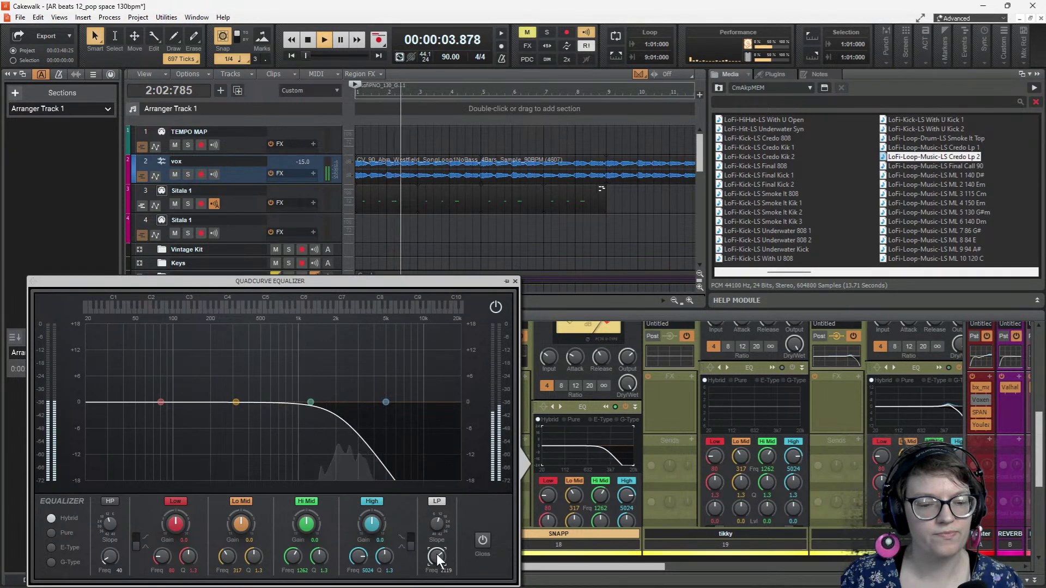
{"action": "key", "text": "space"}
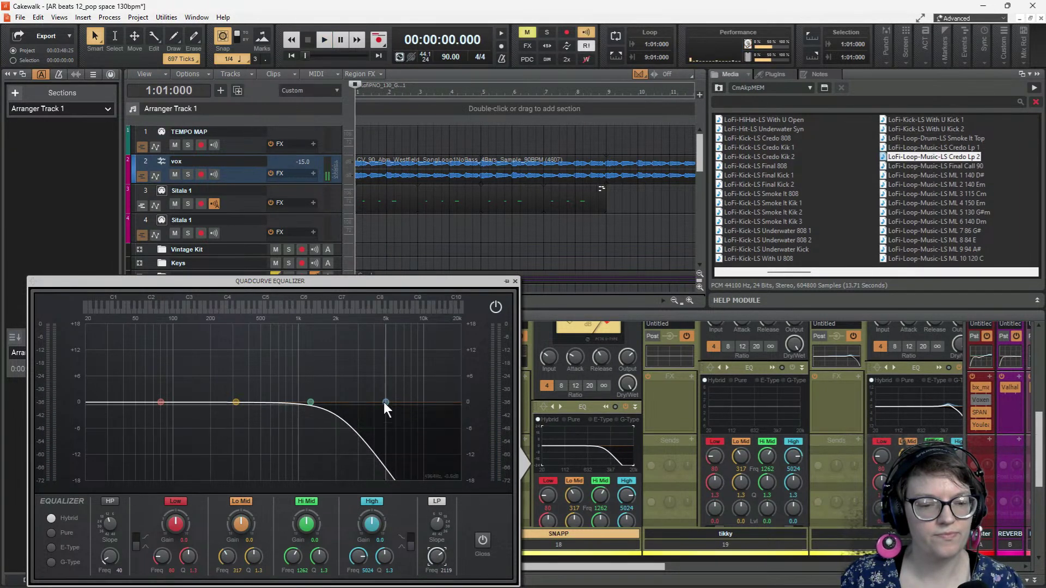
- Cut the SNAPP equalizer's High band to about -8.6 dB at 3068 Hz, auditioning the beat between adjustments
{"action": "left_click_drag", "start_coordinate": [384, 402], "coordinate": [365, 416]}
{"action": "key", "text": "space"}
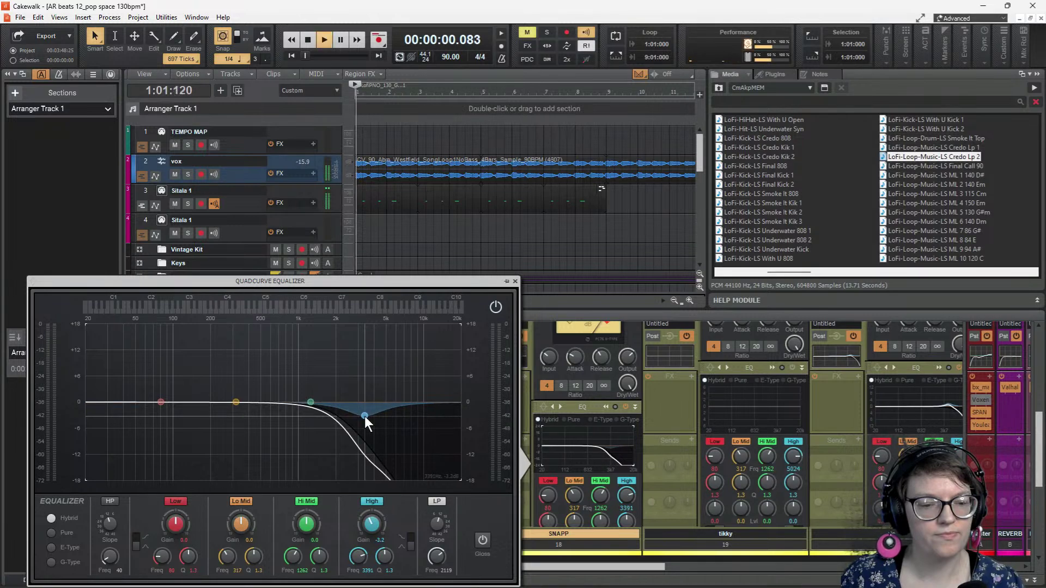
{"action": "key", "text": "space"}
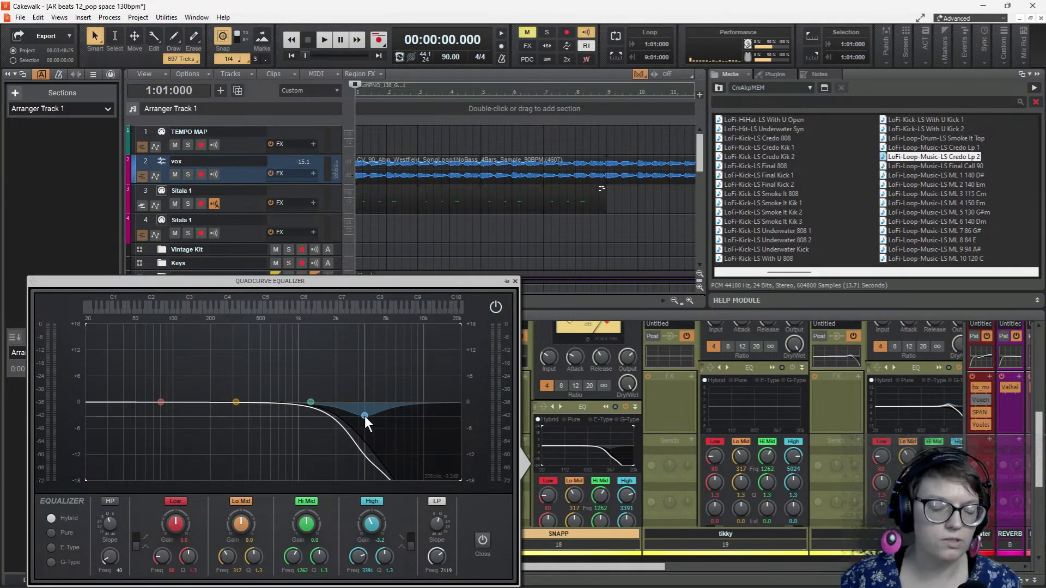
{"action": "key", "text": "space"}
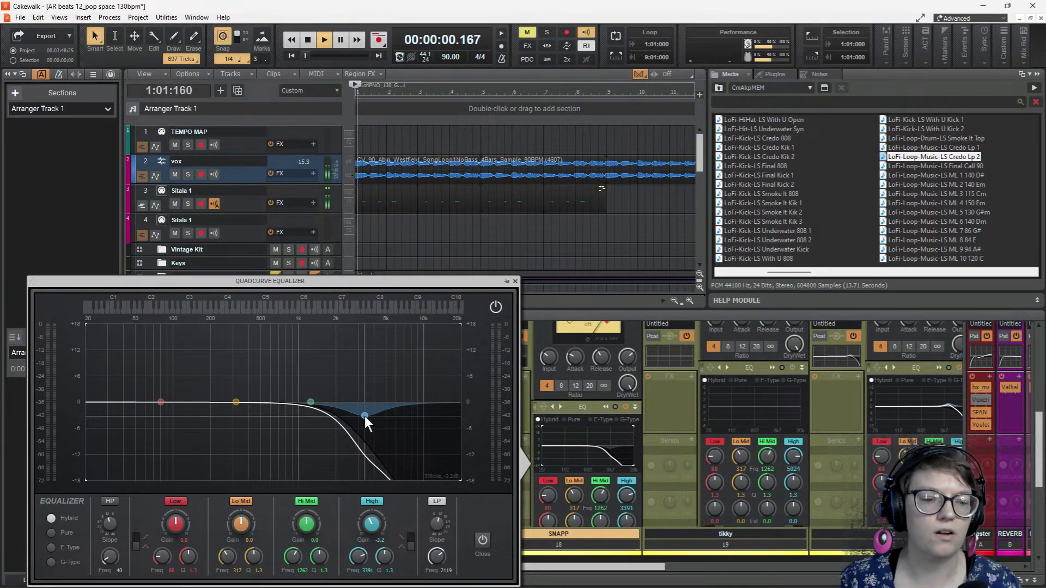
{"action": "left_click_drag", "start_coordinate": [365, 416], "coordinate": [364, 430]}
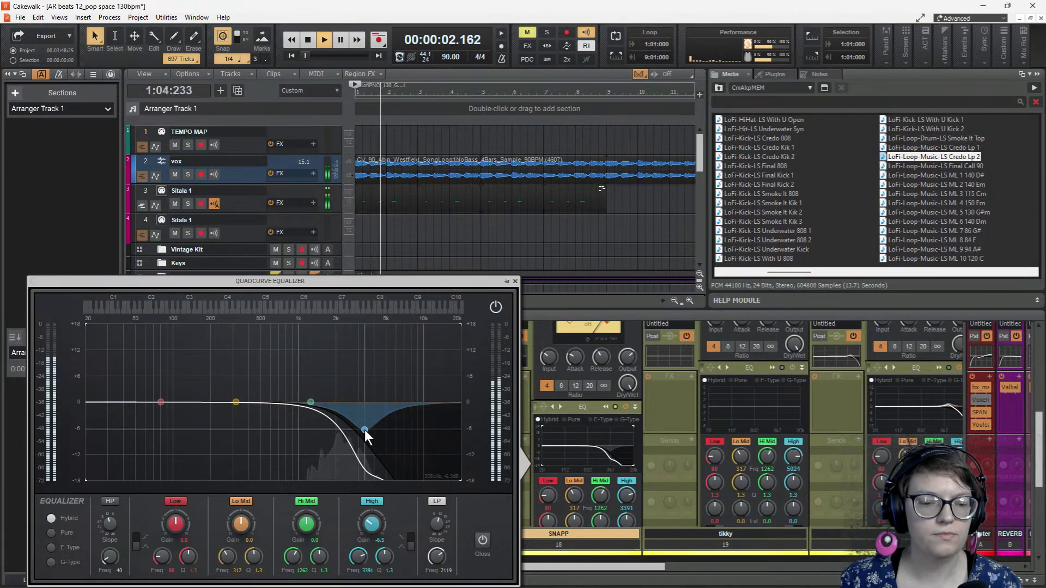
{"action": "key", "text": "space"}
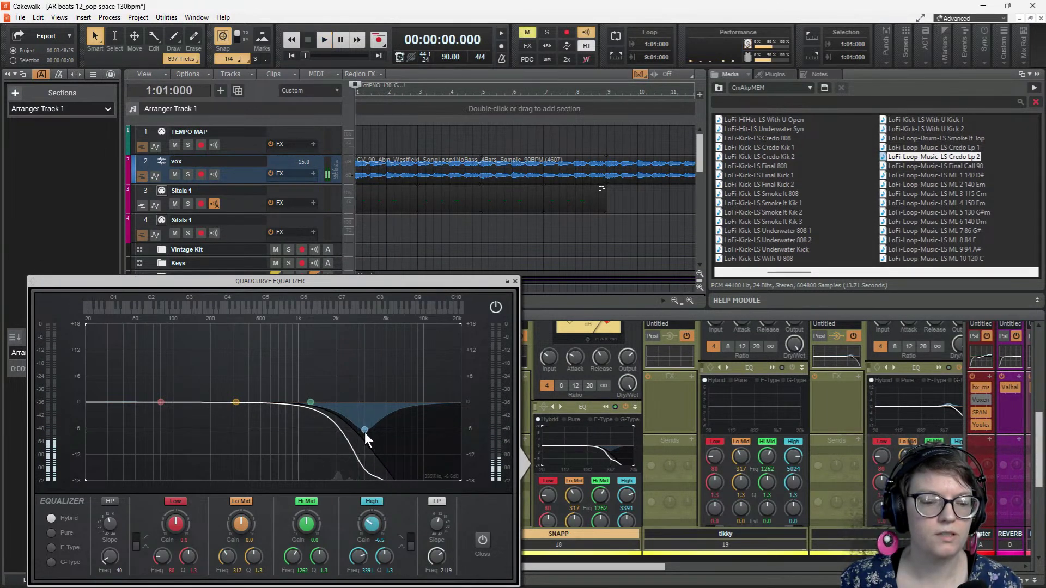
{"action": "left_click_drag", "start_coordinate": [367, 430], "coordinate": [359, 439]}
{"action": "key", "text": "space"}
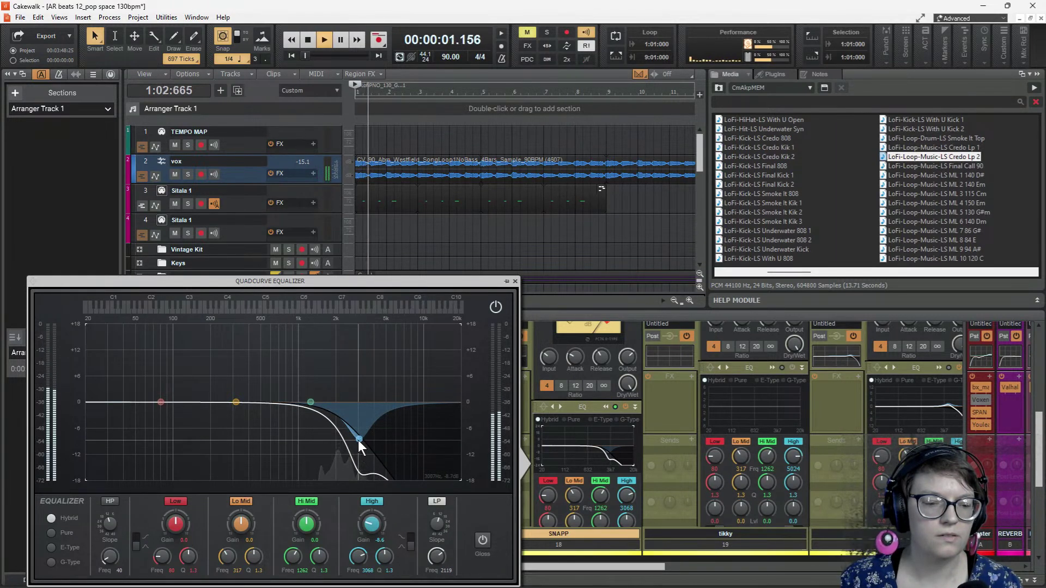
- Enable Gloss on the SNAPP equalizer and audition its Pure, E-Type and G-Type modes, keeping Hybrid as the final mode
{"action": "left_click", "coordinate": [481, 541]}
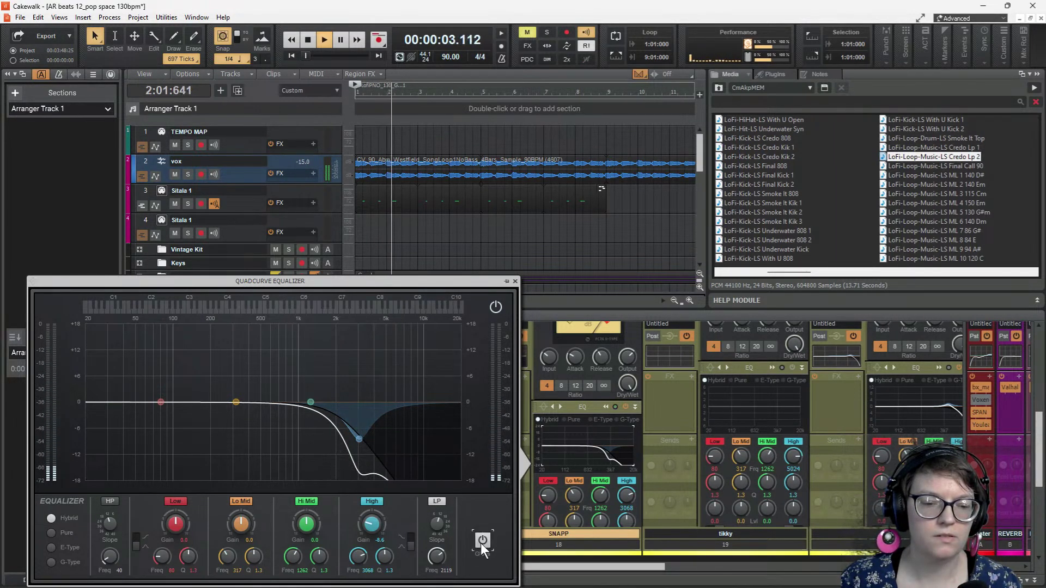
{"action": "left_click", "coordinate": [53, 530]}
{"action": "left_click", "coordinate": [51, 548]}
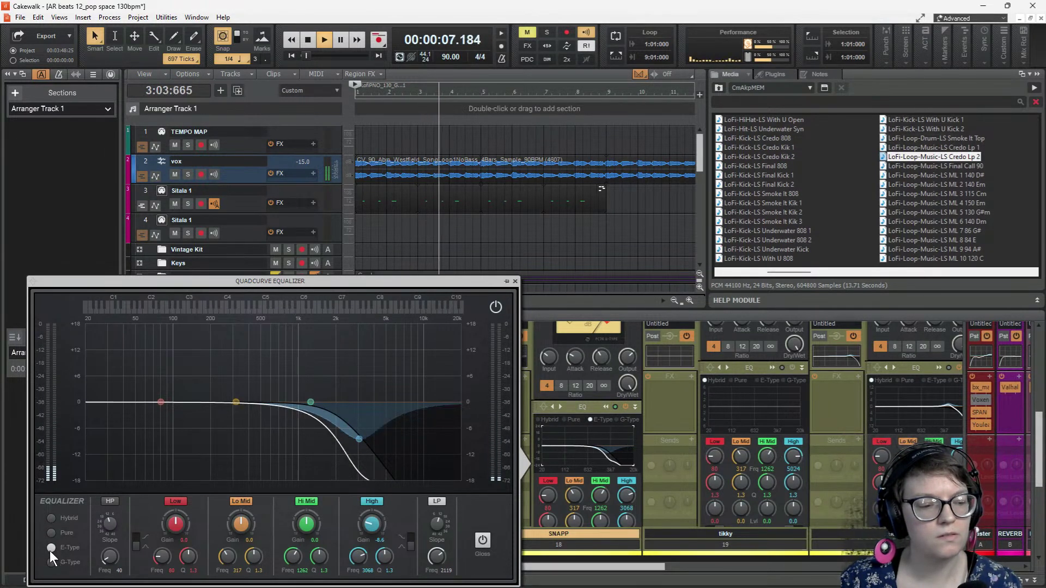
{"action": "left_click", "coordinate": [50, 562]}
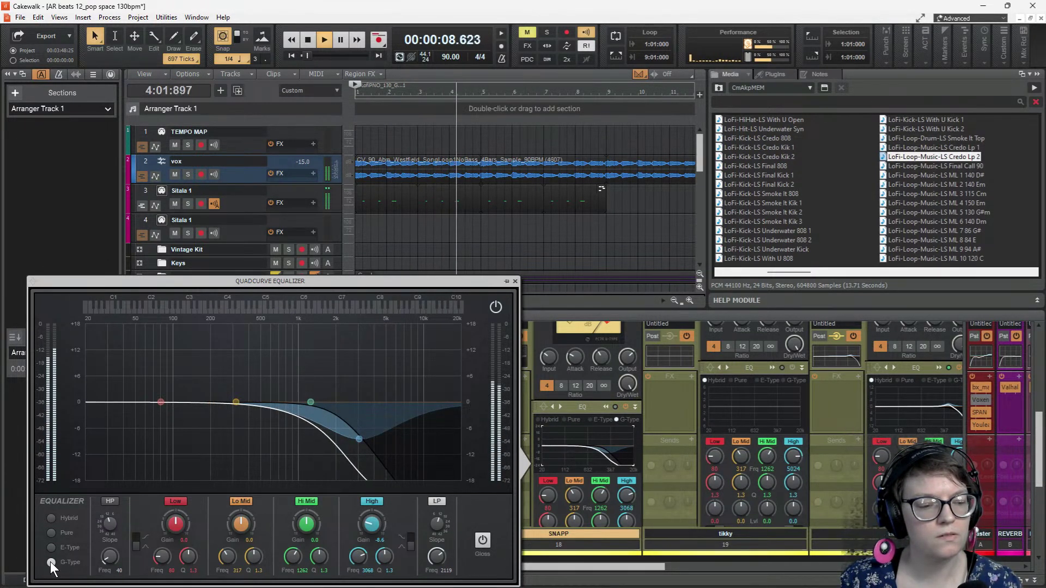
{"action": "left_click", "coordinate": [50, 518]}
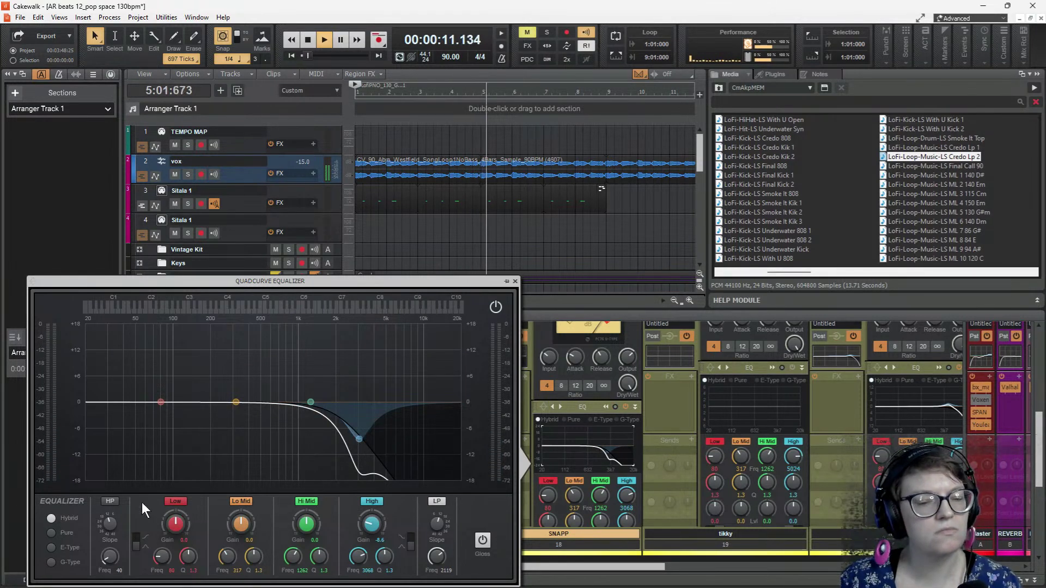
{"action": "left_click", "coordinate": [515, 281]}
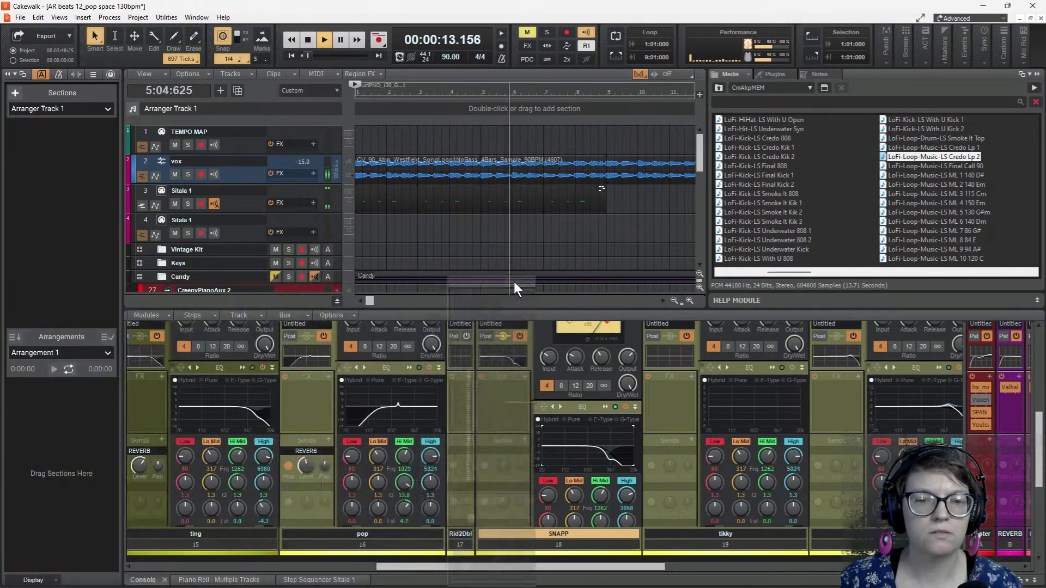
{"action": "key", "text": "space"}
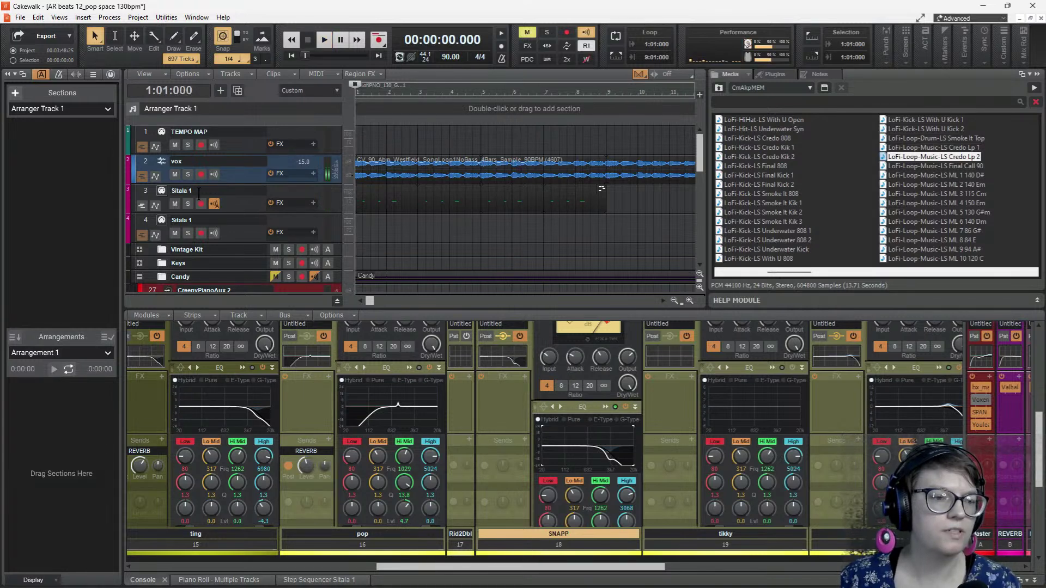
- Remove the step 20 hit from the LoFi-HiHat row (note 49) of the Sitala 1 pattern and audition the sounds of rows 47 to 51
{"action": "double_click", "coordinate": [371, 202]}
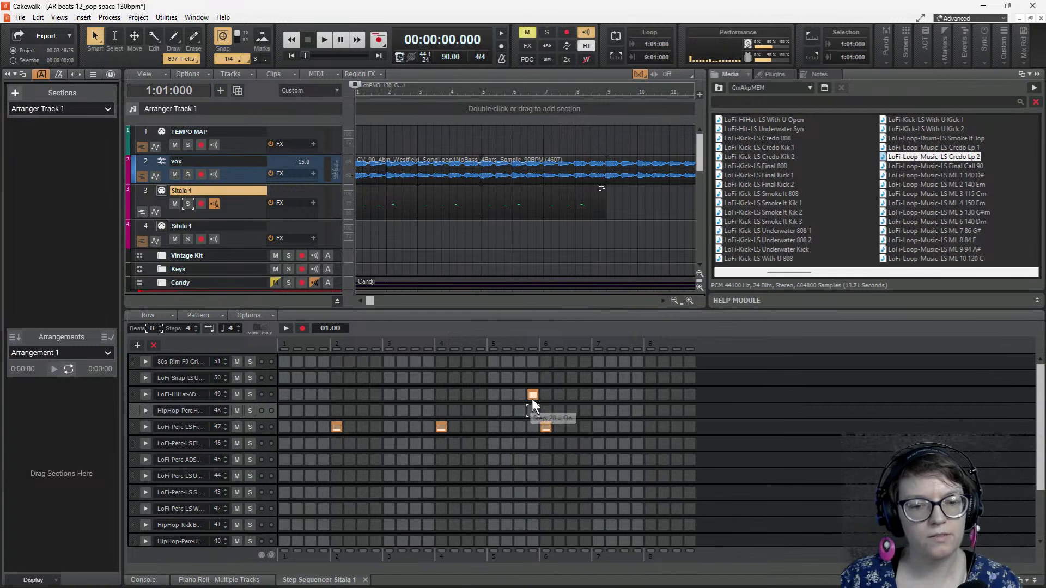
{"action": "left_click", "coordinate": [530, 396]}
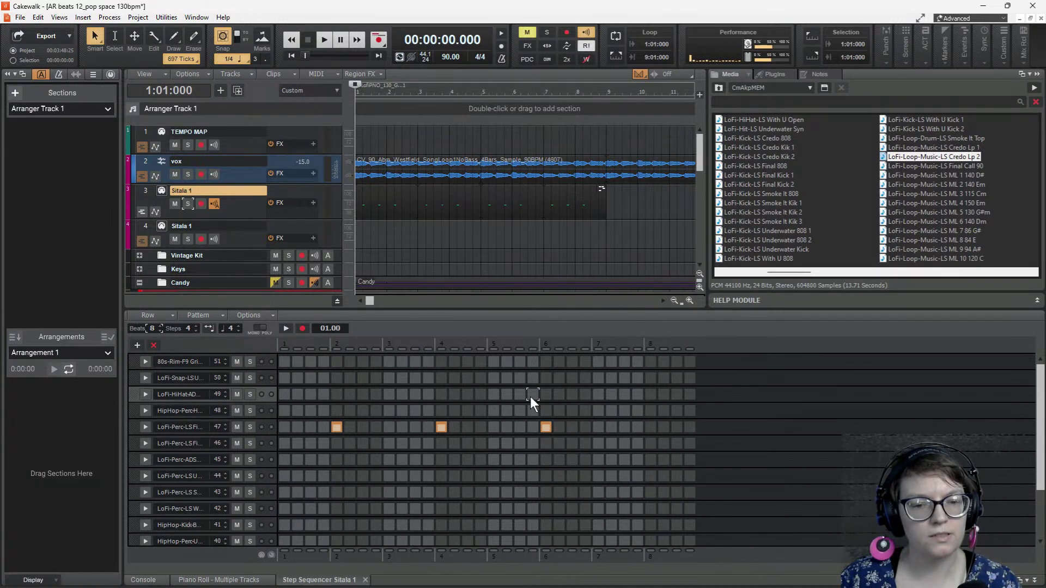
{"action": "left_click", "coordinate": [196, 356]}
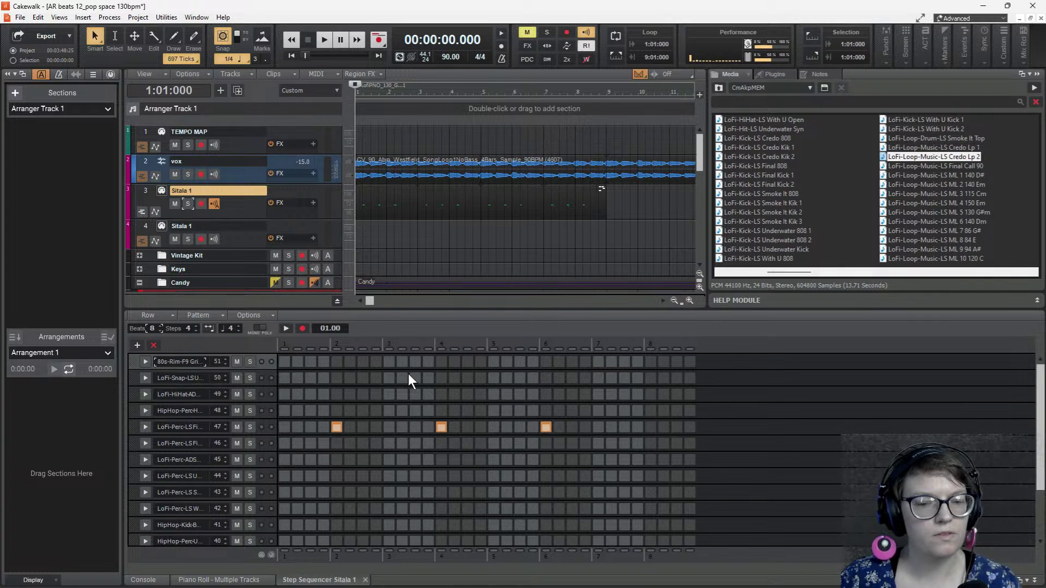
{"action": "left_click", "coordinate": [179, 391]}
{"action": "left_click", "coordinate": [182, 411]}
{"action": "left_click", "coordinate": [184, 380]}
{"action": "left_click", "coordinate": [180, 426]}
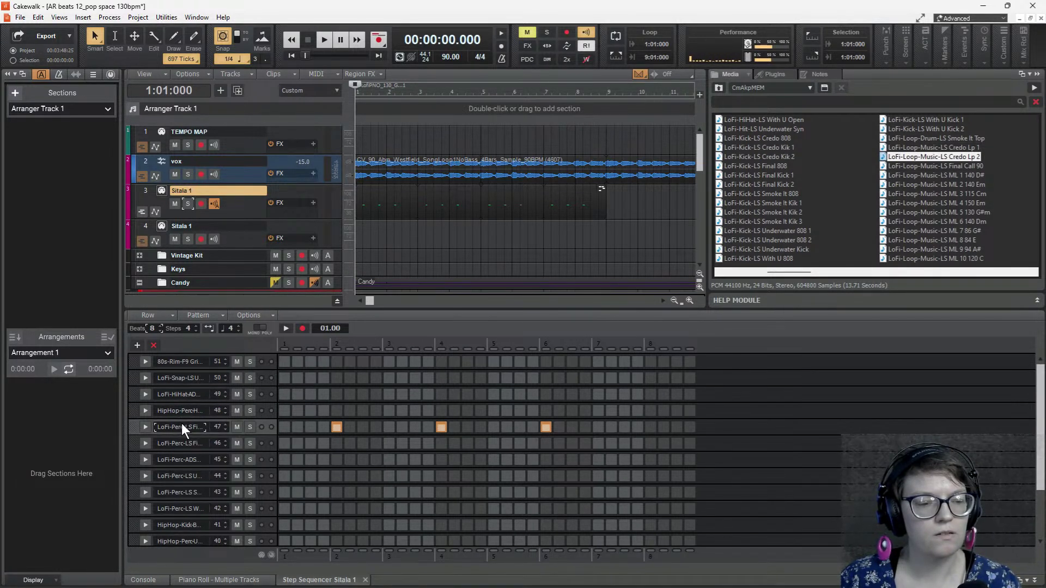
{"action": "left_click", "coordinate": [183, 373]}
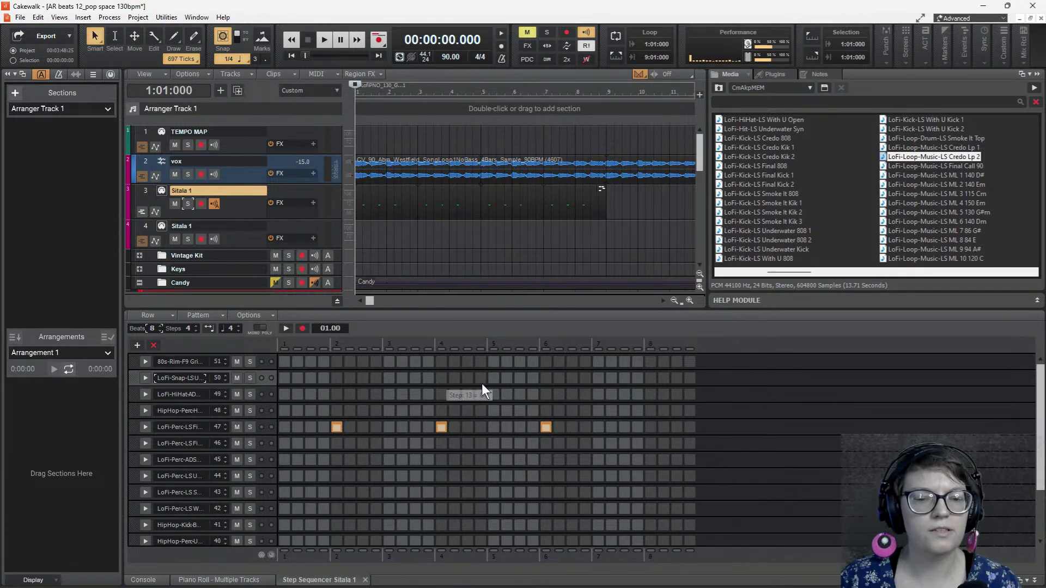
- Try a hit at step 20 of the LoFi-Snap row (note 50) during playback
{"action": "left_click", "coordinate": [530, 377]}
{"action": "key", "text": "space"}
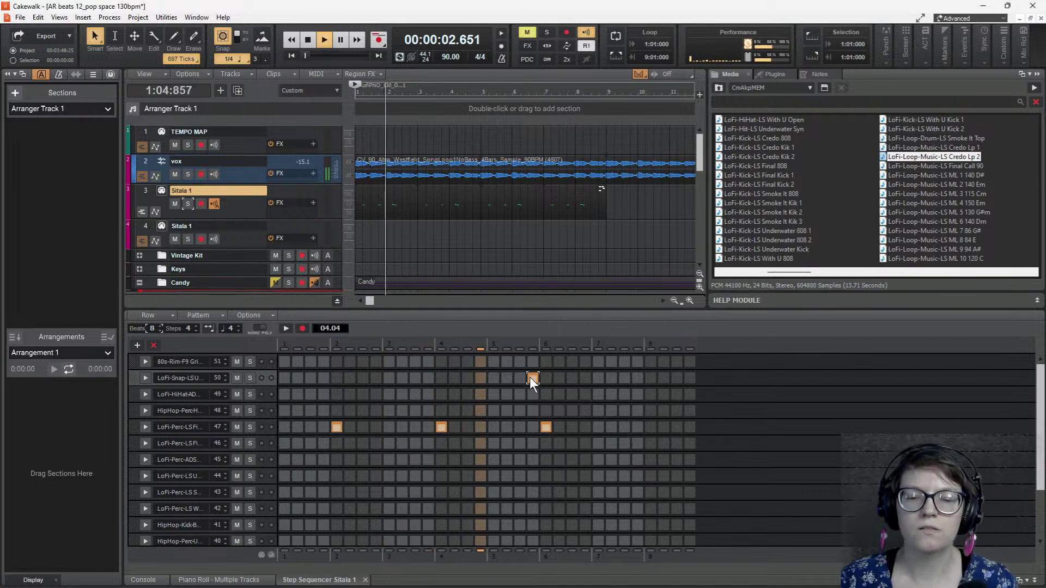
{"action": "key", "text": "space"}
{"action": "left_click", "coordinate": [531, 377]}
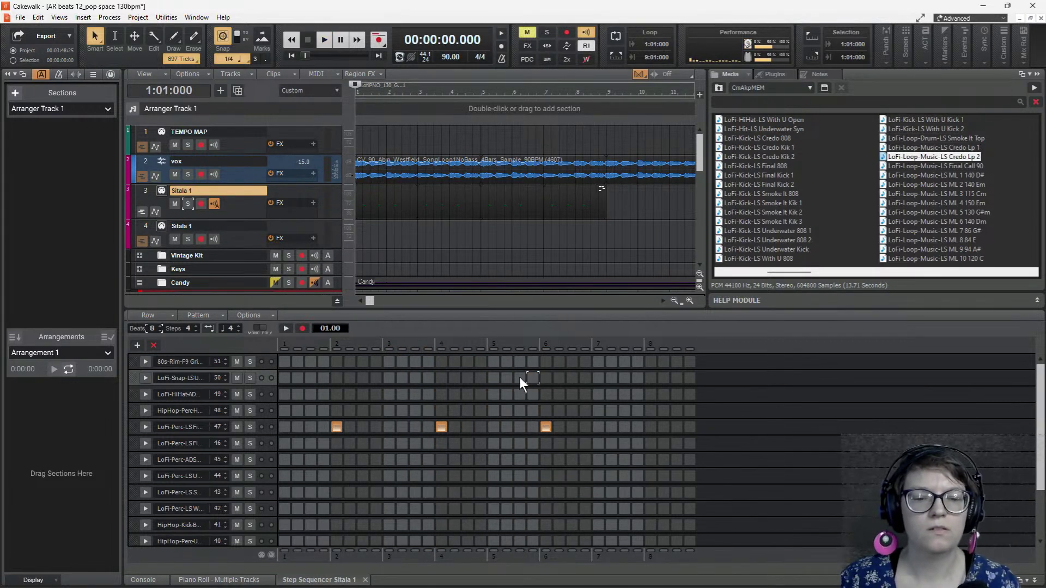
- Add a hit at step 19 of the LoFi-Snap row (note 50) and listen to the pattern
{"action": "left_click", "coordinate": [518, 377]}
{"action": "key", "text": "space"}
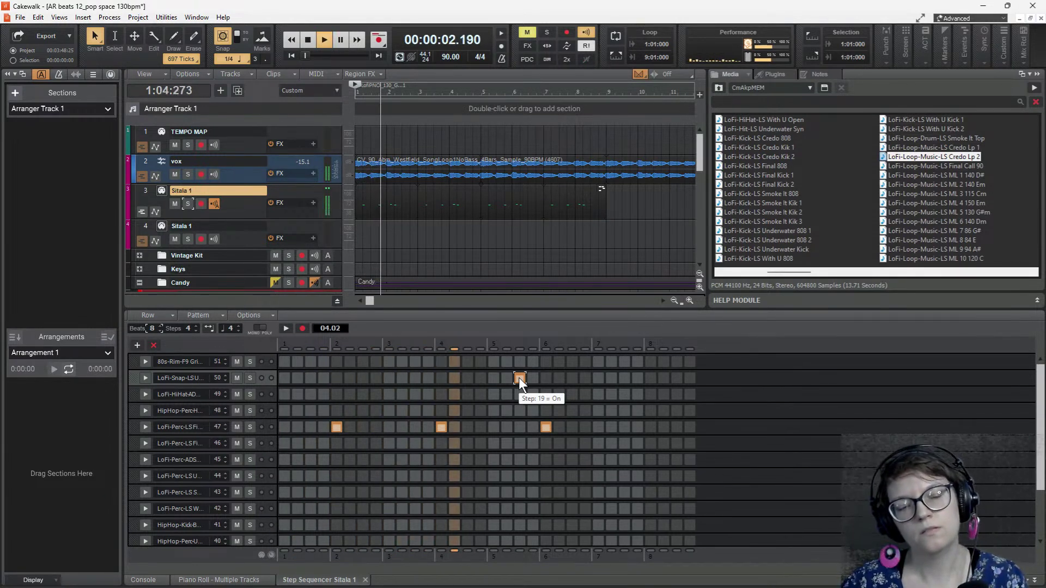
{"action": "key", "text": "space"}
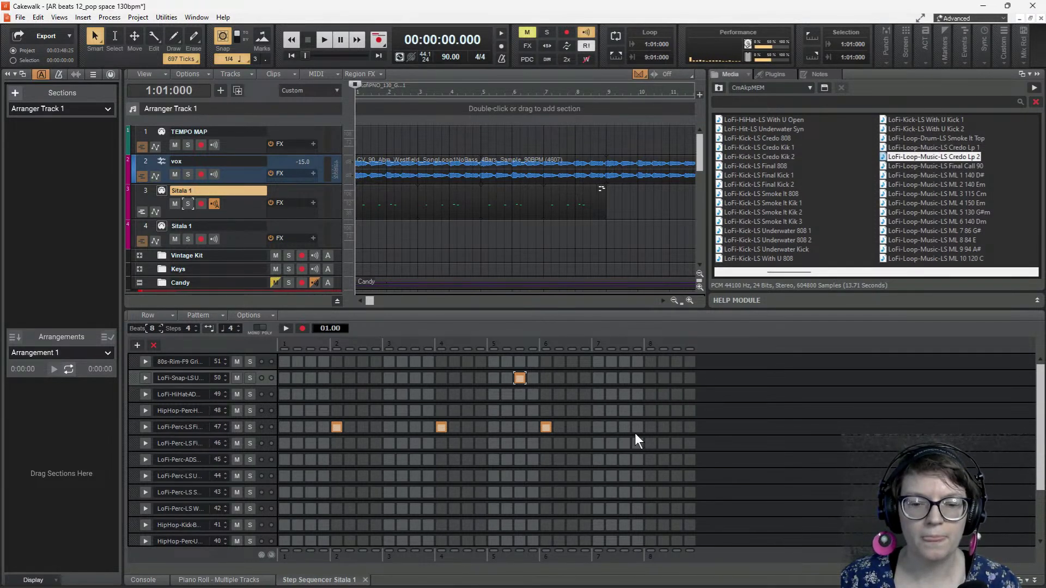
- Add a hit at step 29 of the LoFi-Perc row (note 47), move the LoFi-Snap hit (note 50) to step 27, and listen
{"action": "left_click", "coordinate": [650, 427]}
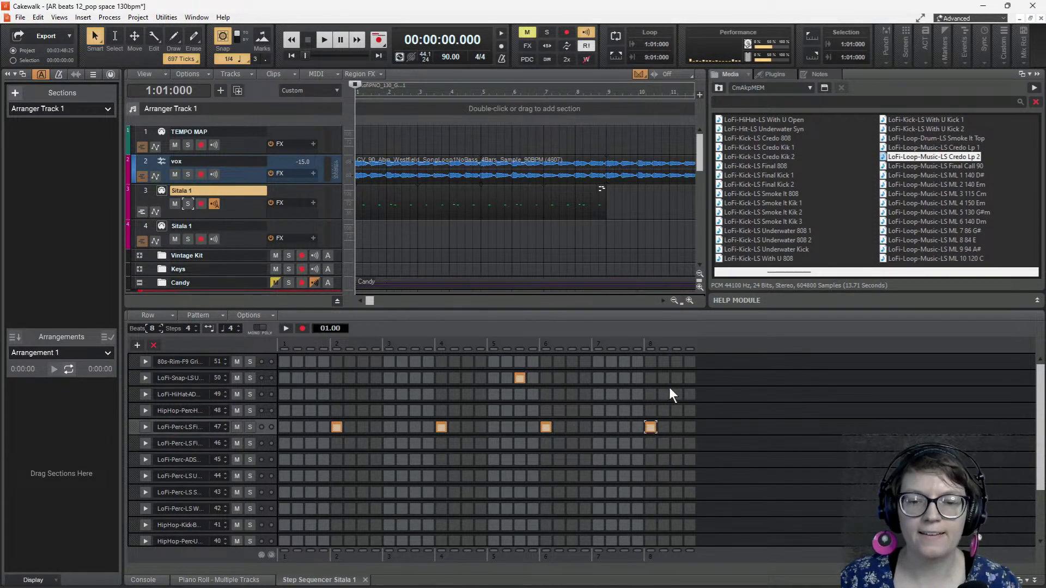
{"action": "left_click", "coordinate": [624, 378]}
{"action": "left_click", "coordinate": [519, 377]}
{"action": "key", "text": "space"}
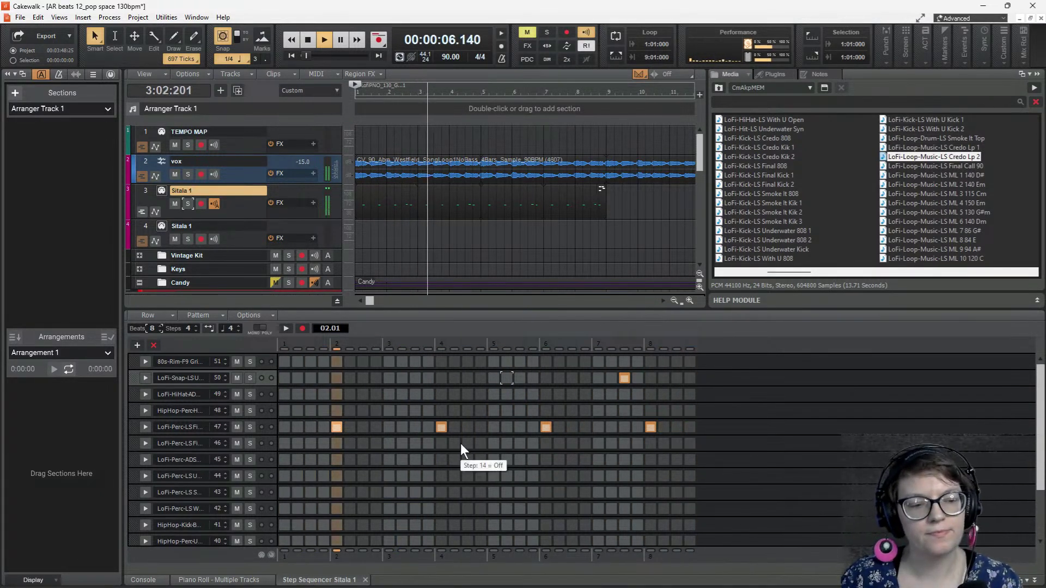
- Try hits at steps 3 and 11 of the LoFi-Perc row (note 42) during playback and remove them again
{"action": "scroll", "coordinate": [460, 443], "scroll_direction": "down", "scroll_amount": 1}
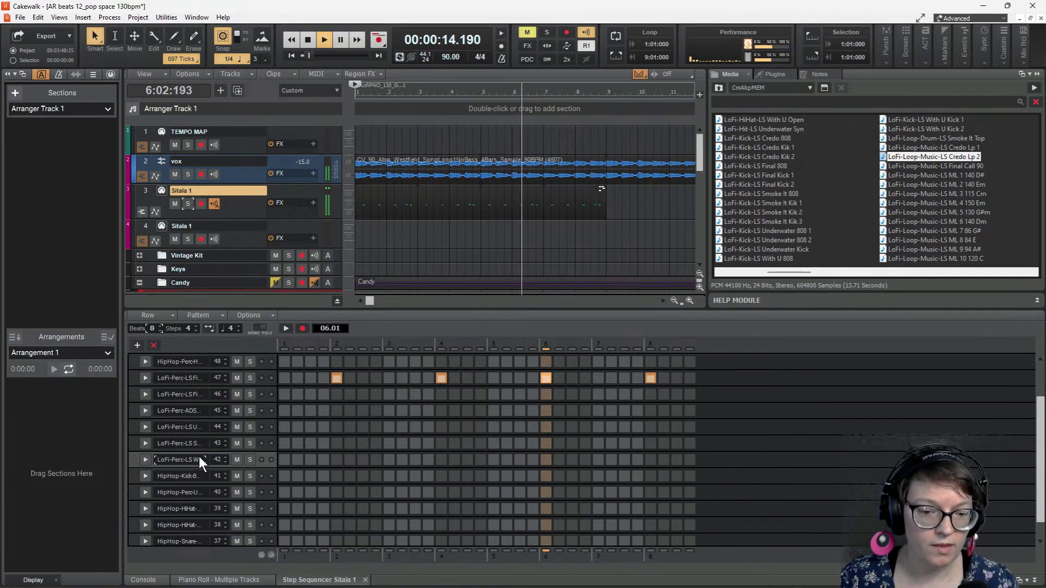
{"action": "key", "text": "space"}
{"action": "key", "text": "space"}
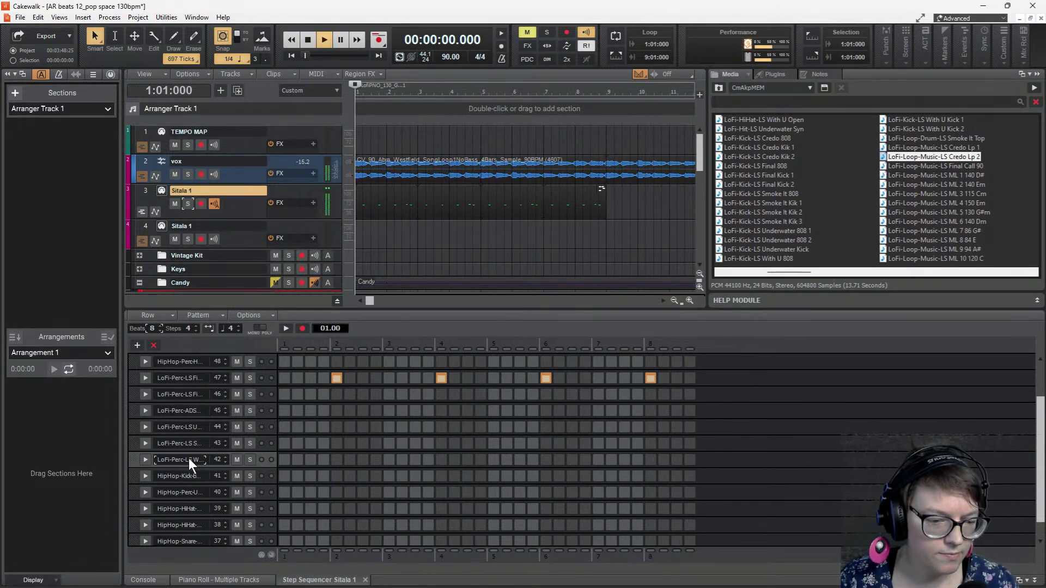
{"action": "key", "text": "space"}
{"action": "left_click", "coordinate": [310, 459]}
{"action": "key", "text": "space"}
{"action": "key", "text": "space"}
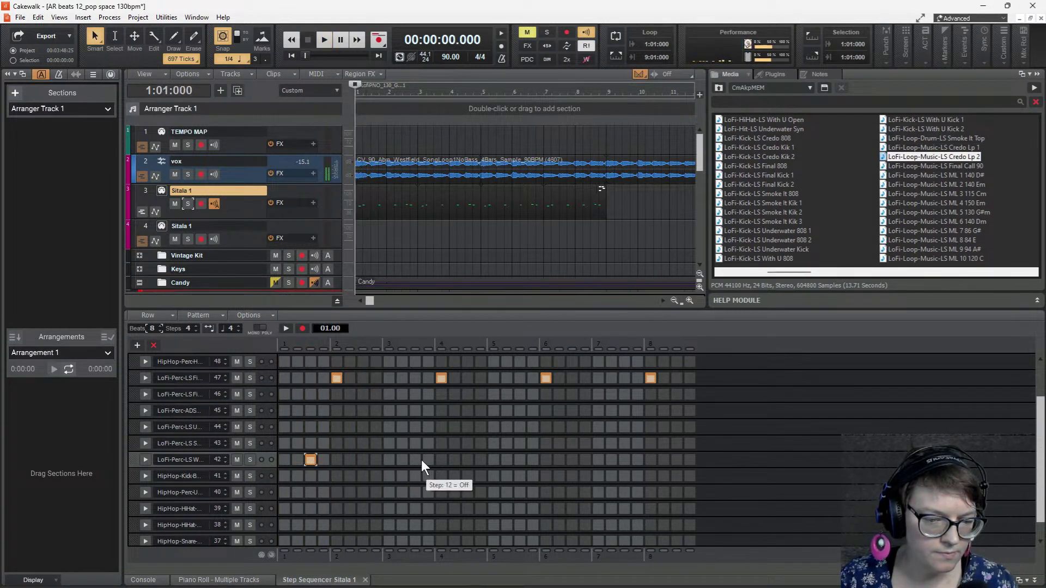
{"action": "key", "text": "space"}
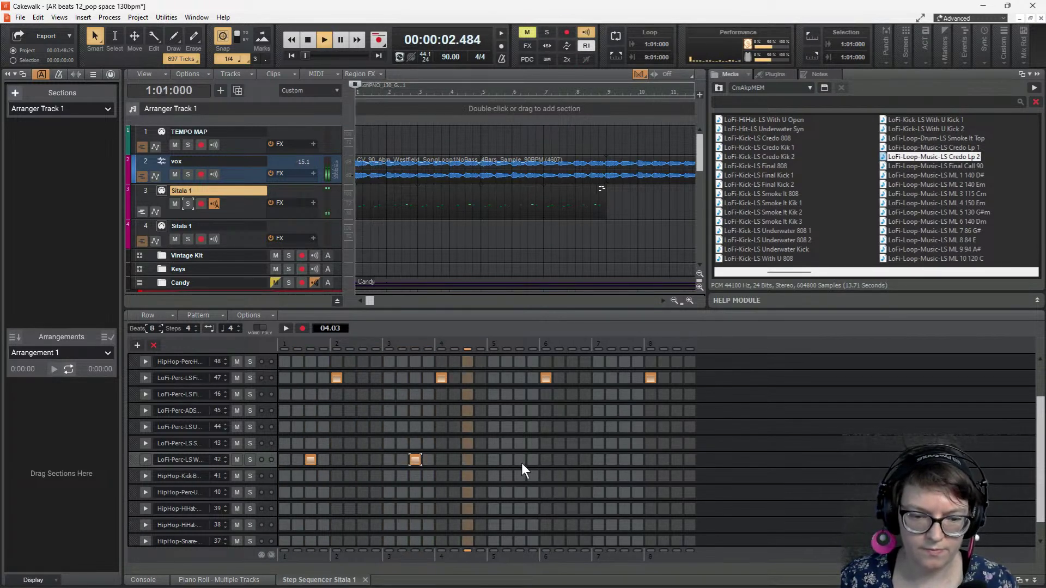
{"action": "key", "text": "space"}
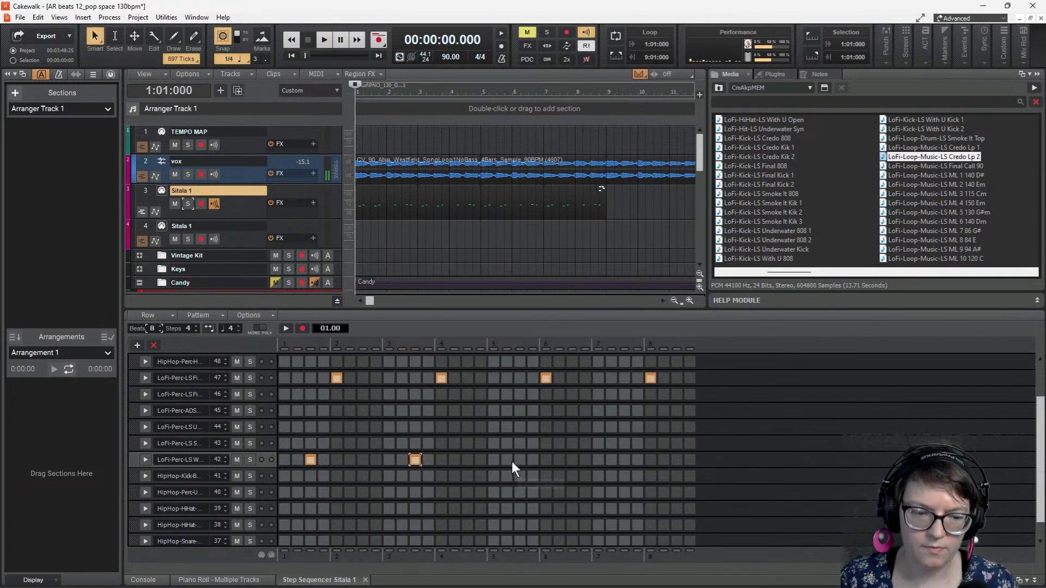
{"action": "left_click", "coordinate": [308, 460]}
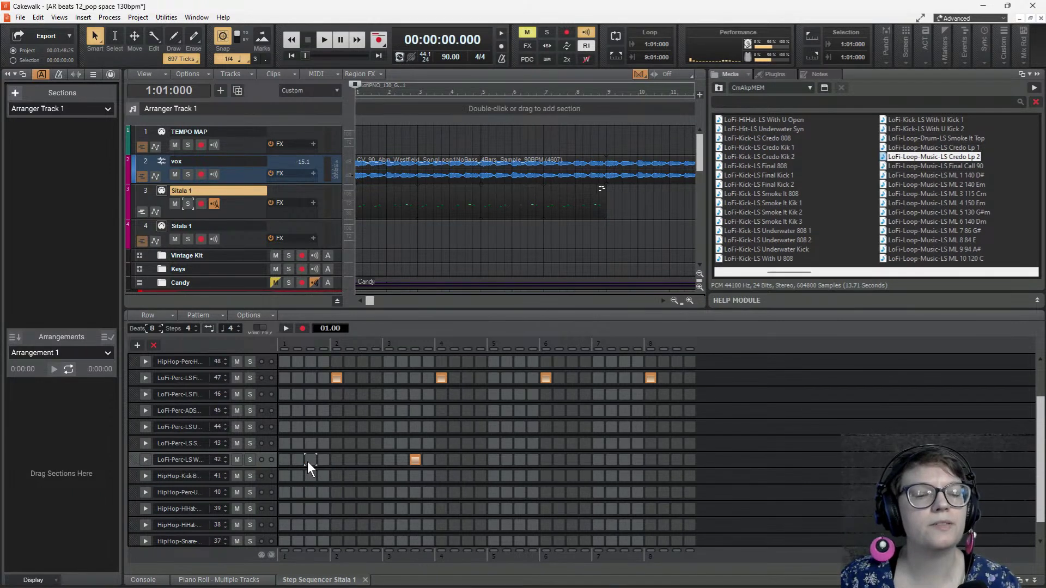
{"action": "left_click", "coordinate": [415, 460]}
{"action": "key", "text": "space"}
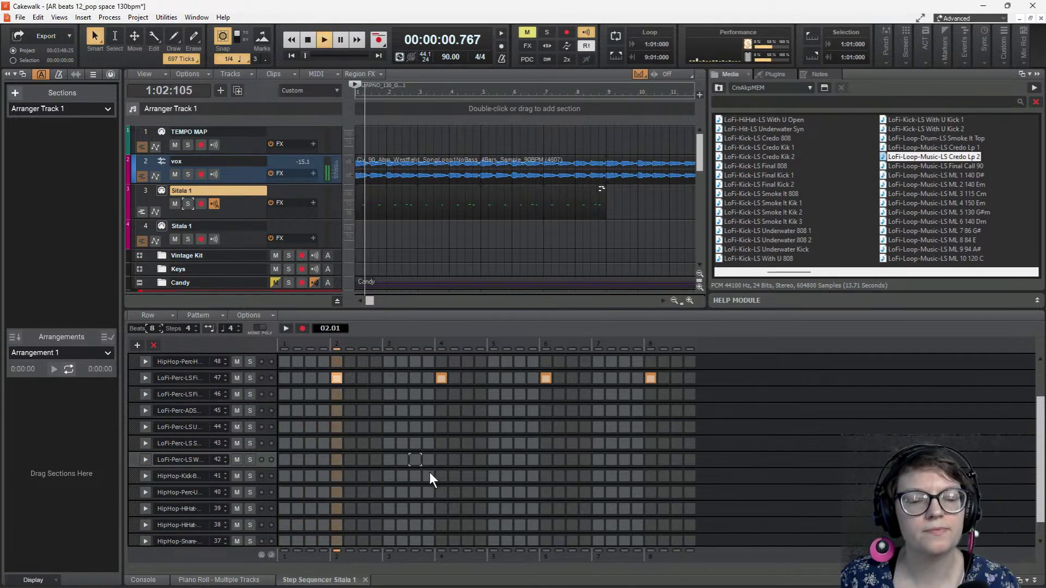
- Add a hit at step 19 of the LoFi-Perc row (note 42) and listen to the pattern
{"action": "key", "text": "space"}
{"action": "left_click", "coordinate": [519, 461]}
{"action": "key", "text": "space"}
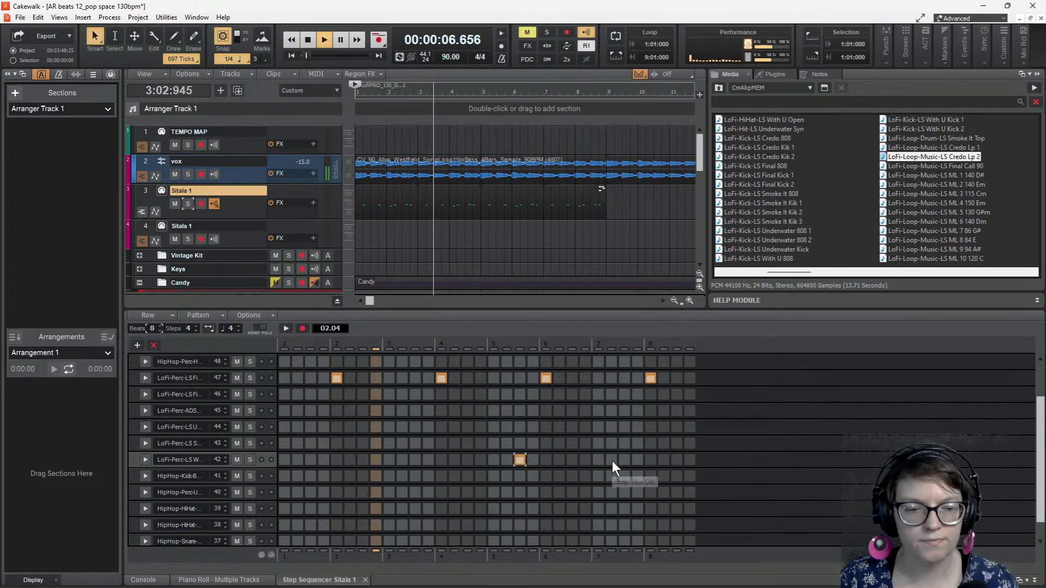
{"action": "key", "text": "space"}
{"action": "key", "text": "space"}
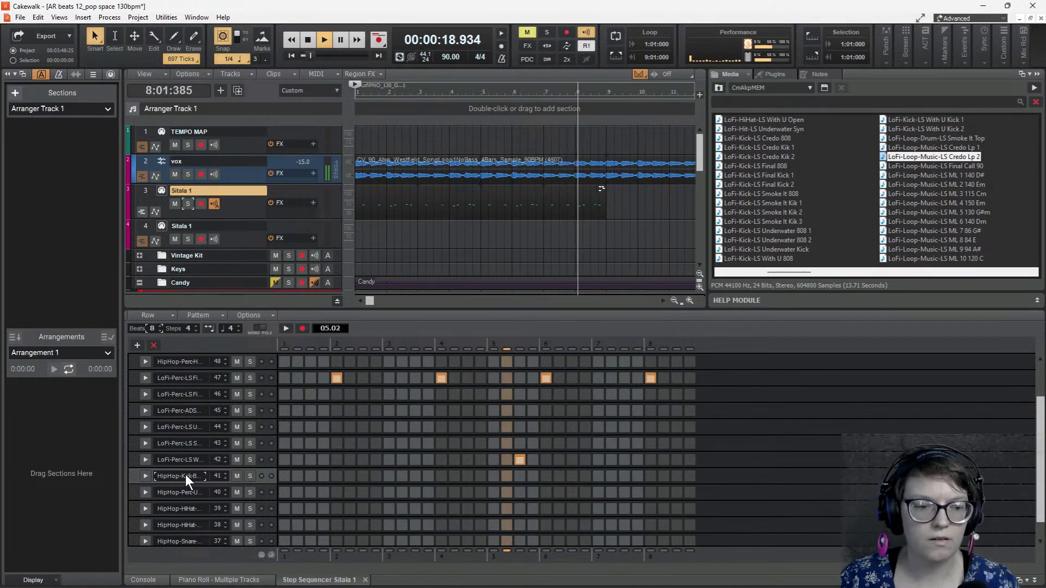
- Add kick hits at steps 1 and 10 of the HipHop-Kick row (note 41), listening to the pattern after each
{"action": "key", "text": "space"}
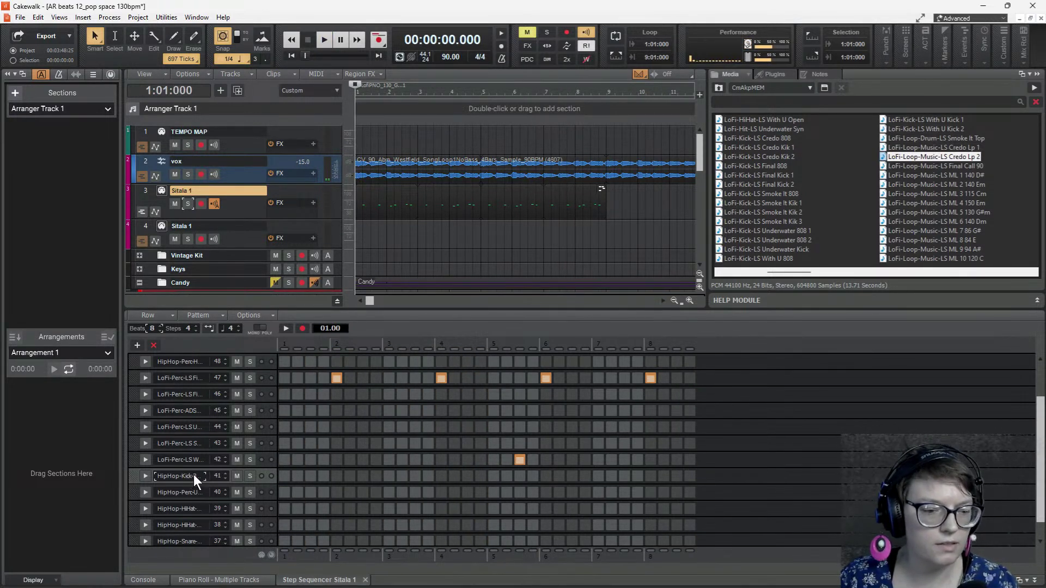
{"action": "left_click", "coordinate": [284, 477]}
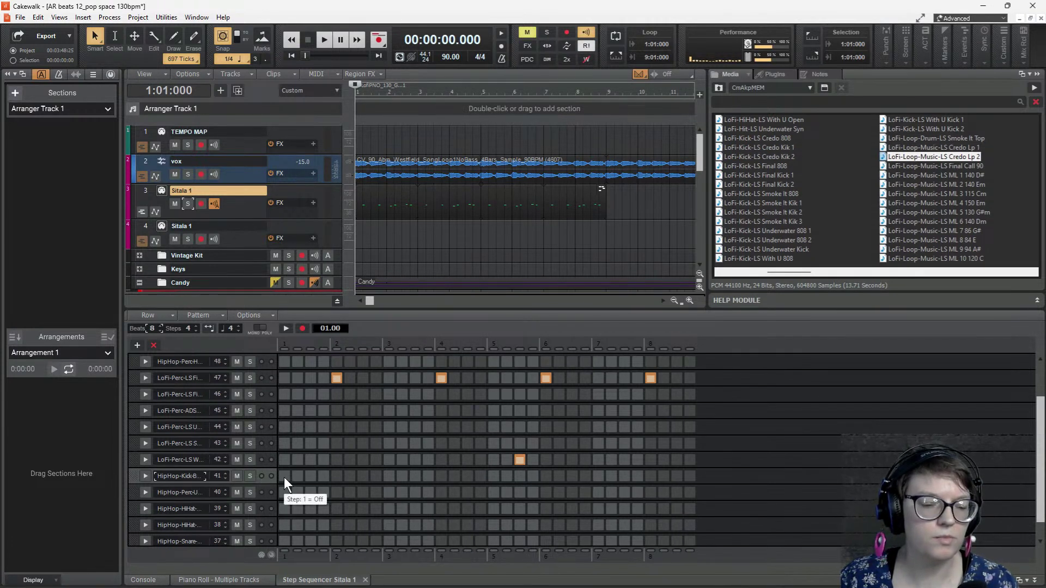
{"action": "key", "text": "space"}
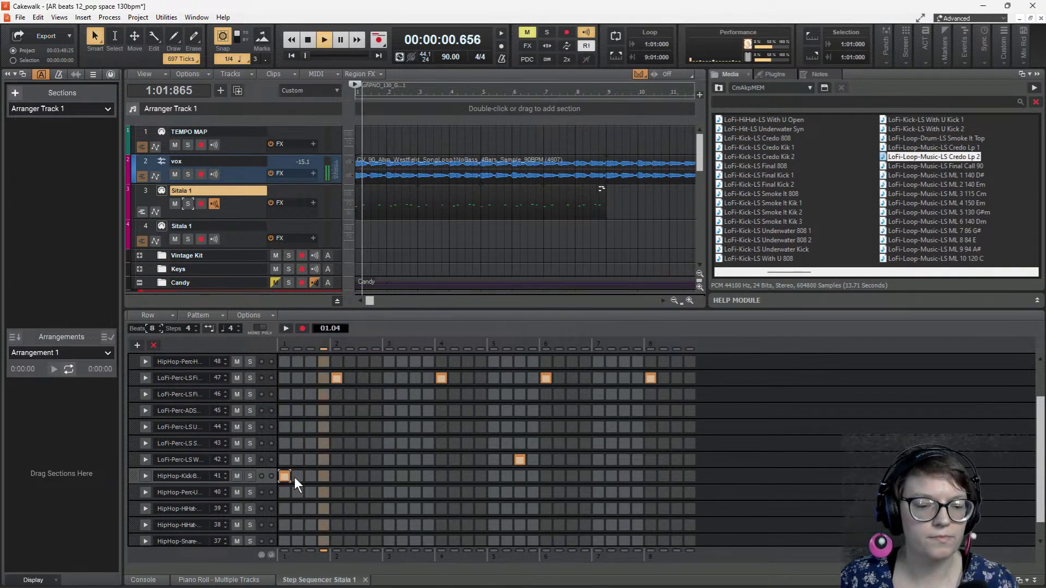
{"action": "key", "text": "space"}
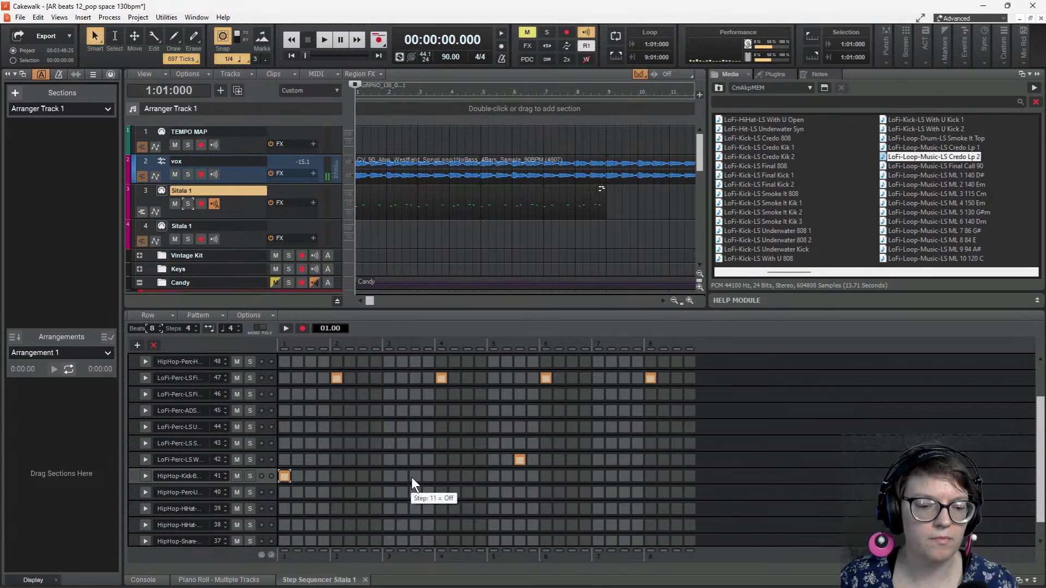
{"action": "key", "text": "space"}
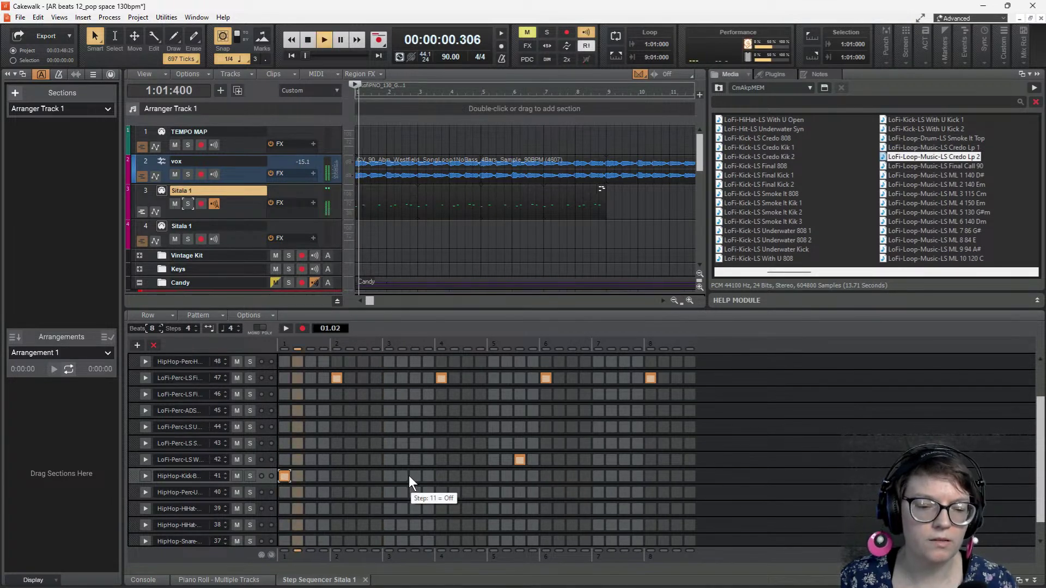
{"action": "key", "text": "space"}
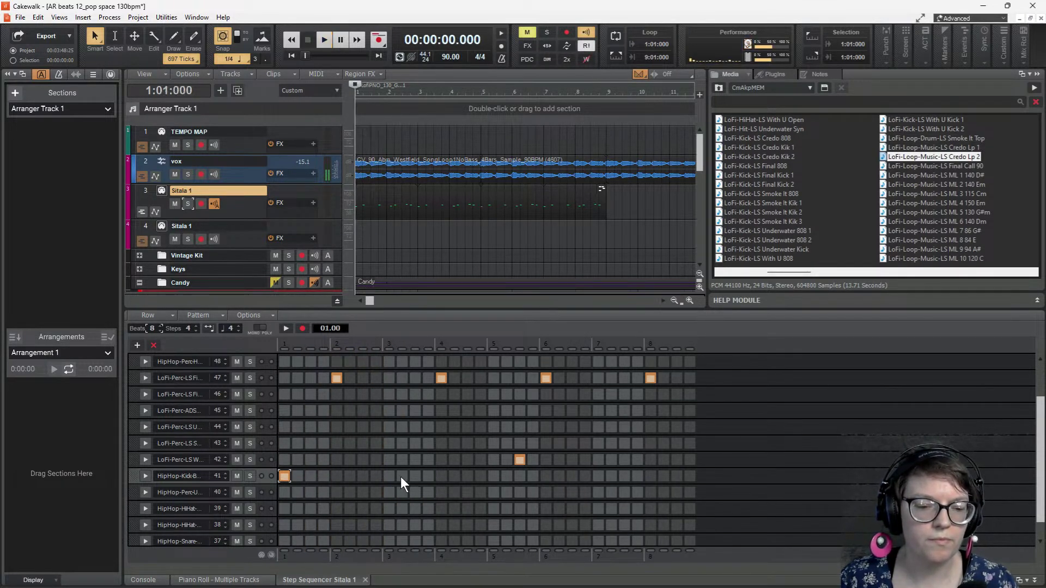
{"action": "left_click", "coordinate": [401, 476]}
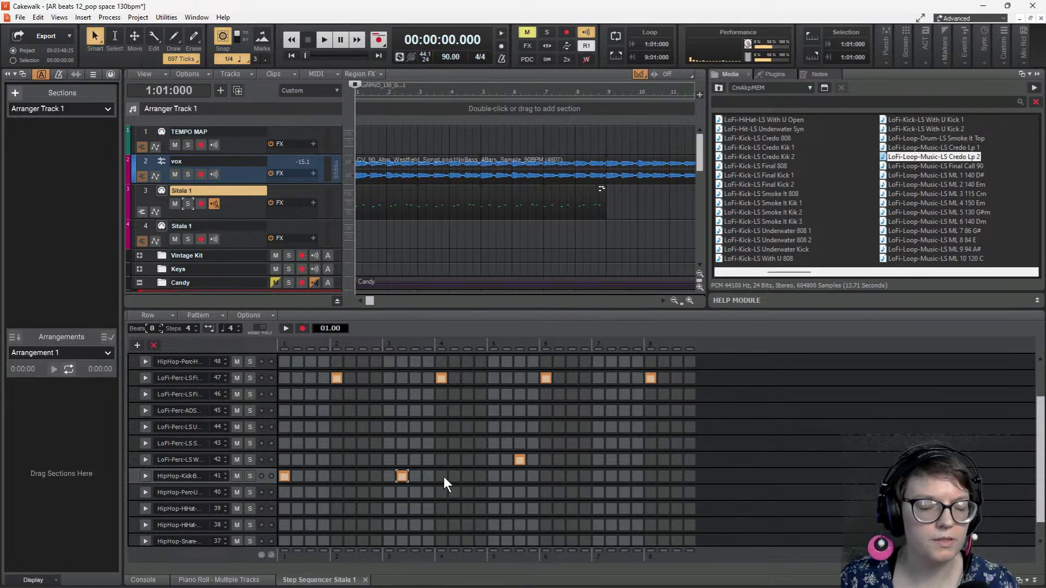
{"action": "key", "text": "space"}
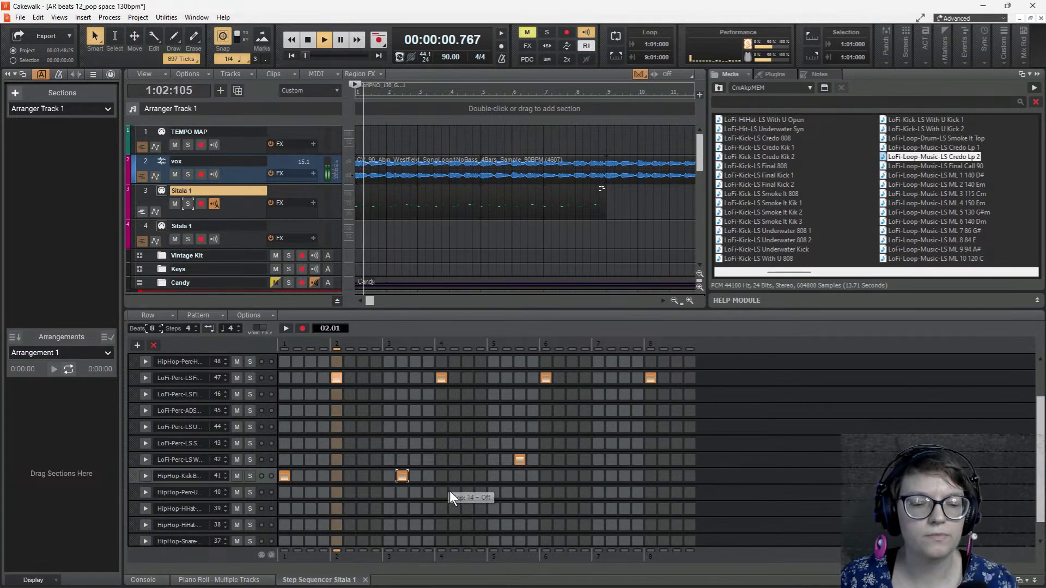
{"action": "key", "text": "space"}
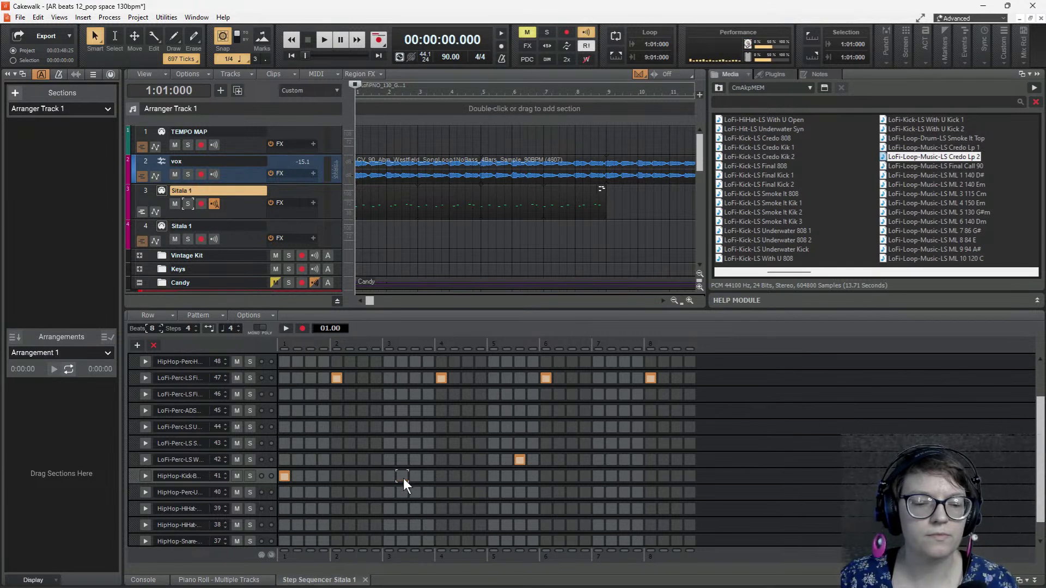
- Try kick hits at steps 11 and 13 of the HipHop-Kick row (note 41) in place of the step 10 hit
{"action": "left_click", "coordinate": [415, 476]}
{"action": "left_click", "coordinate": [440, 476]}
{"action": "key", "text": "space"}
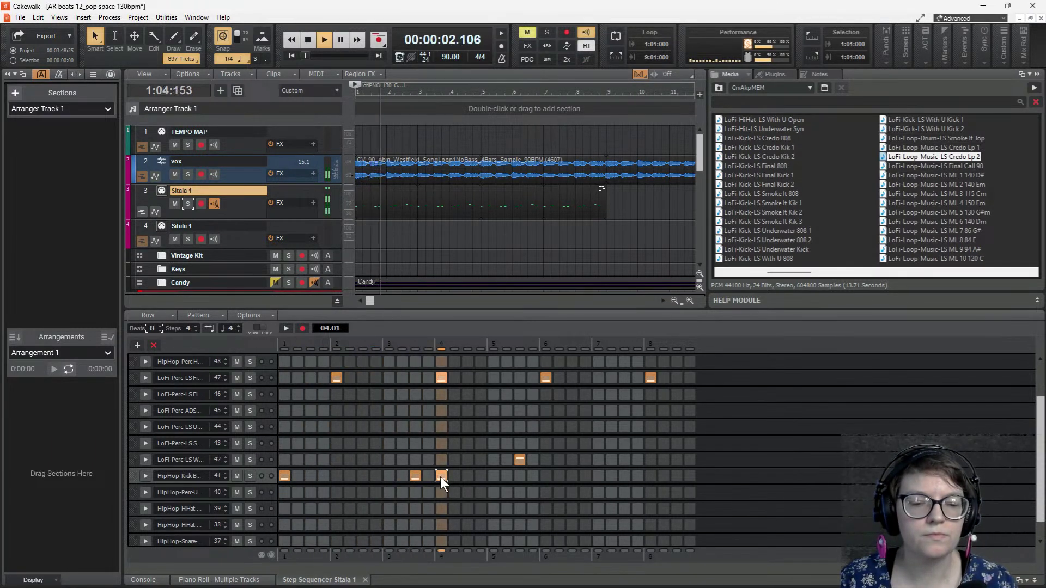
{"action": "key", "text": "space"}
{"action": "left_click", "coordinate": [440, 476]}
{"action": "left_click", "coordinate": [416, 477]}
{"action": "key", "text": "space"}
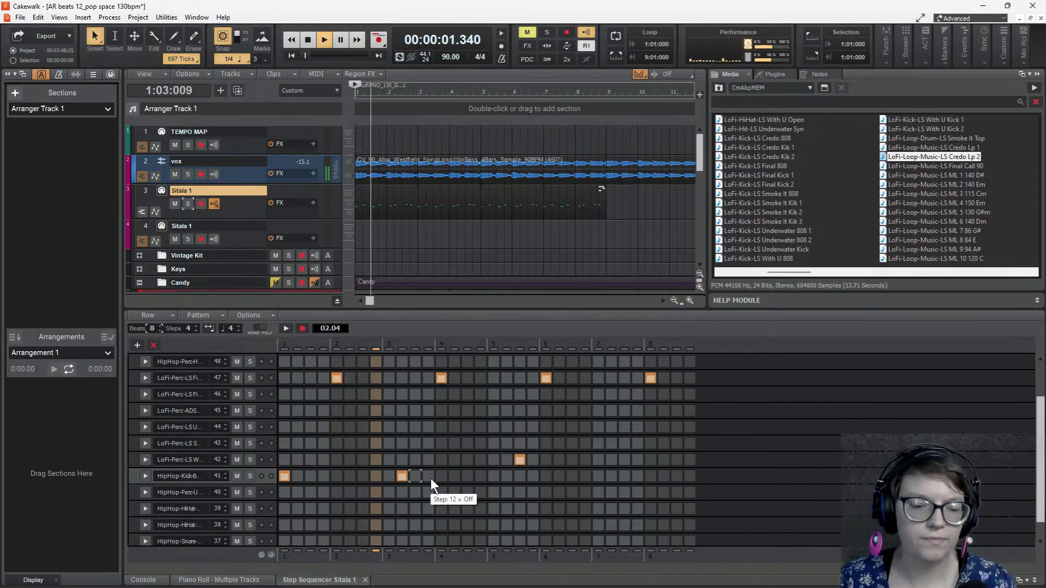
{"action": "key", "text": "space"}
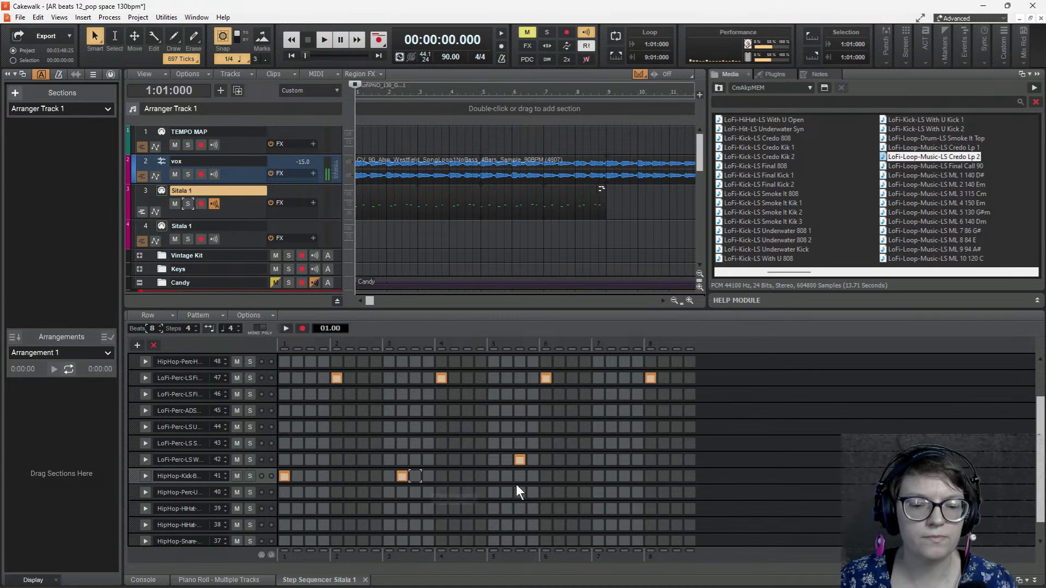
- Add kick hits at steps 17, 25 and 27 of the HipHop-Kick row (note 41) and listen to the pattern
{"action": "left_click", "coordinate": [492, 477]}
{"action": "key", "text": "space"}
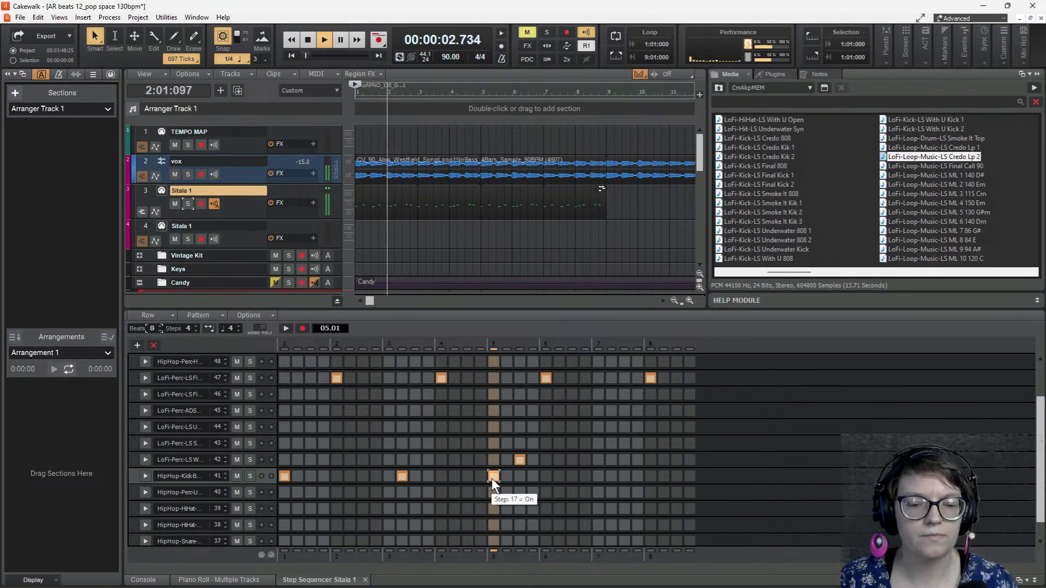
{"action": "key", "text": "space"}
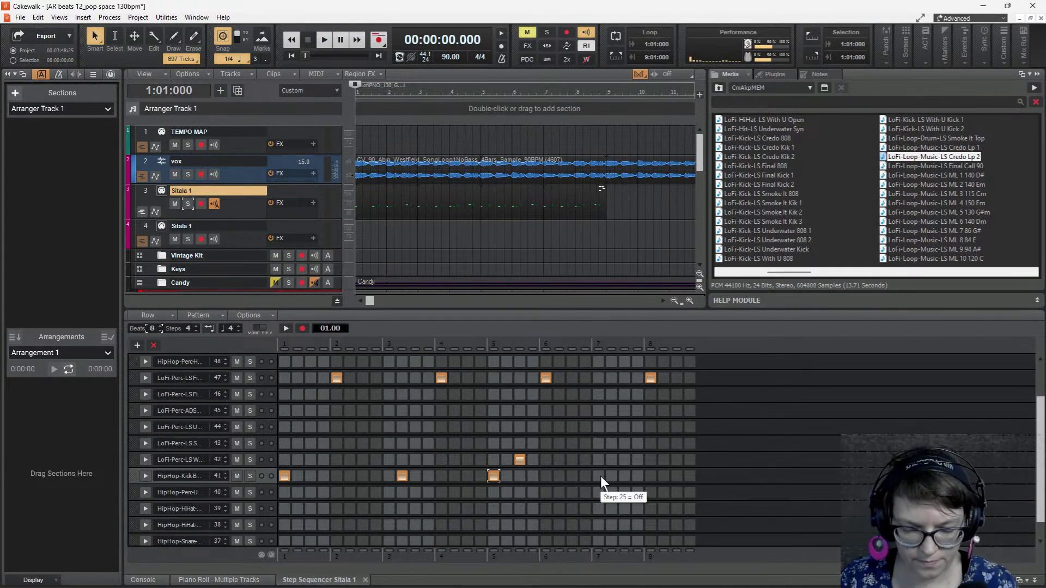
{"action": "left_click", "coordinate": [600, 476]}
{"action": "key", "text": "space"}
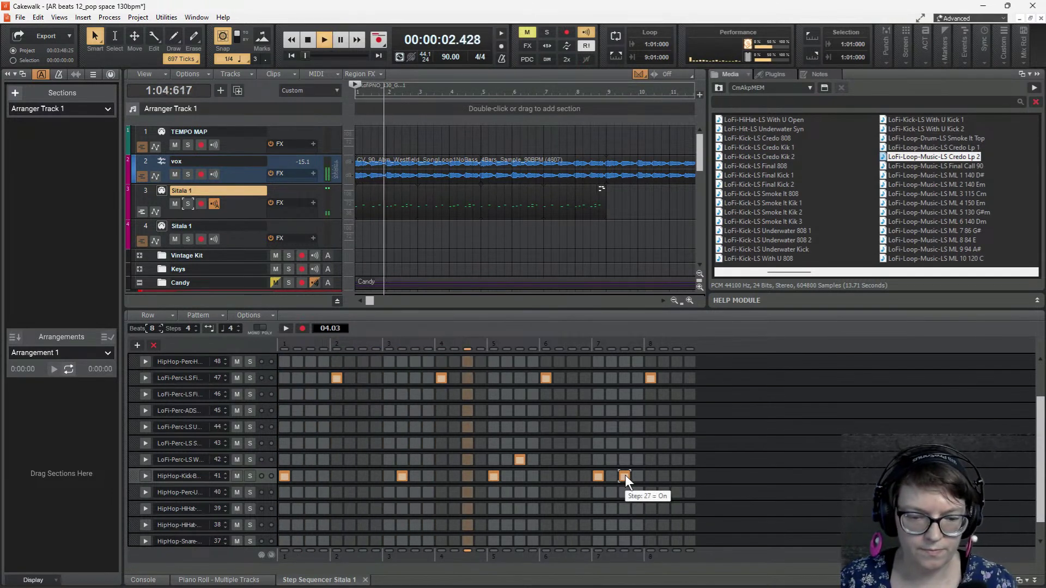
{"action": "key", "text": "space"}
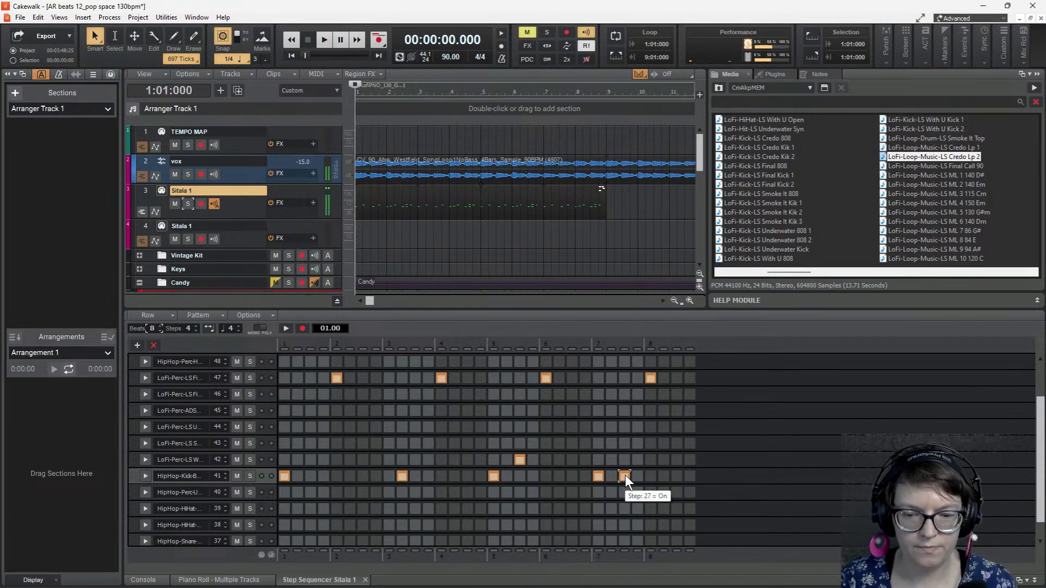
- Replace the step 25 hit of the HipHop-Kick row (note 41) with one at step 29 and play the pattern
{"action": "left_click", "coordinate": [598, 476]}
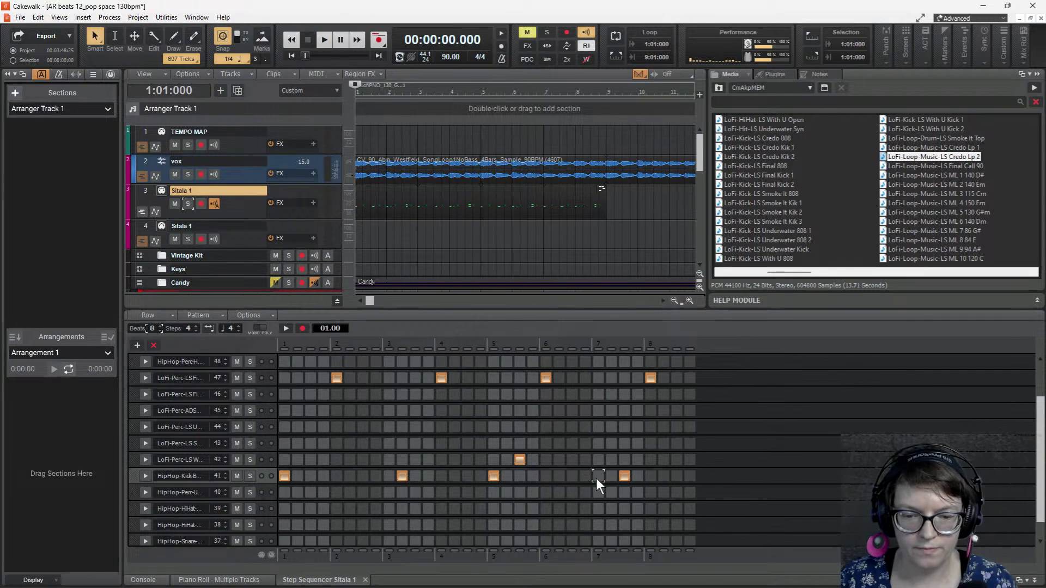
{"action": "left_click", "coordinate": [651, 476]}
{"action": "key", "text": "space"}
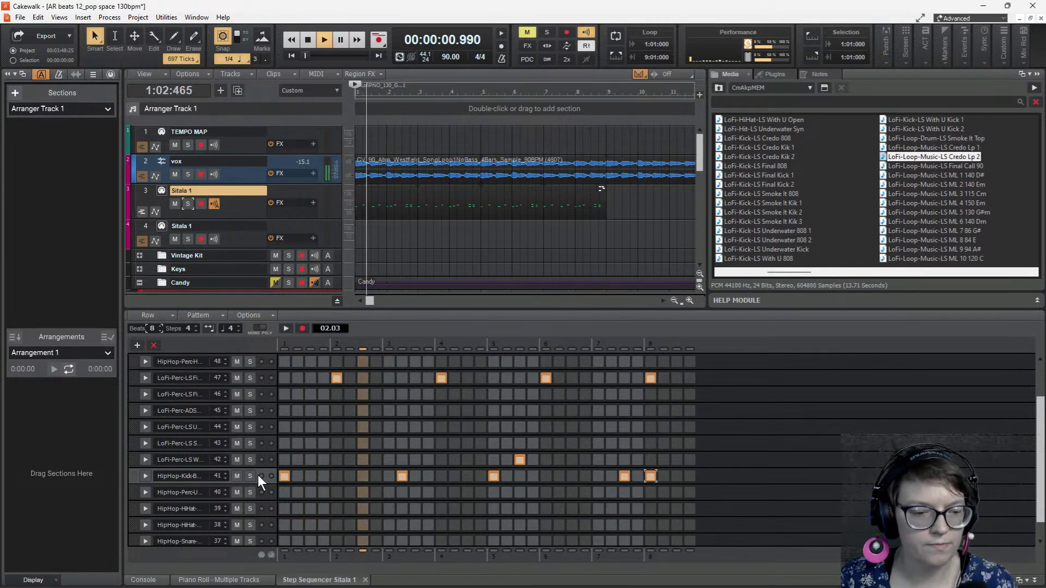
- Expand the HipHop-Kick row (note 41) and set its swing to 53
{"action": "left_click", "coordinate": [145, 476]}
{"action": "left_click_drag", "start_coordinate": [197, 512], "coordinate": [198, 510]}
{"action": "key", "text": "space"}
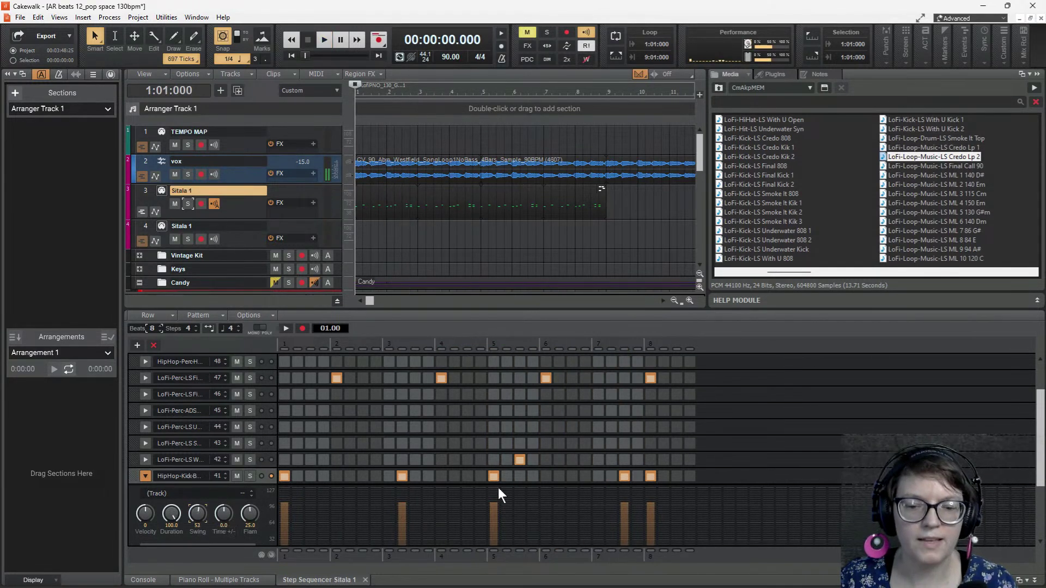
- Move the last two kick hits of the HipHop-Kick row (note 41) to steps 26 and 28 and play the pattern
{"action": "left_click", "coordinate": [609, 476]}
{"action": "left_click", "coordinate": [624, 476]}
{"action": "left_click", "coordinate": [638, 476]}
{"action": "left_click", "coordinate": [645, 476]}
{"action": "key", "text": "space"}
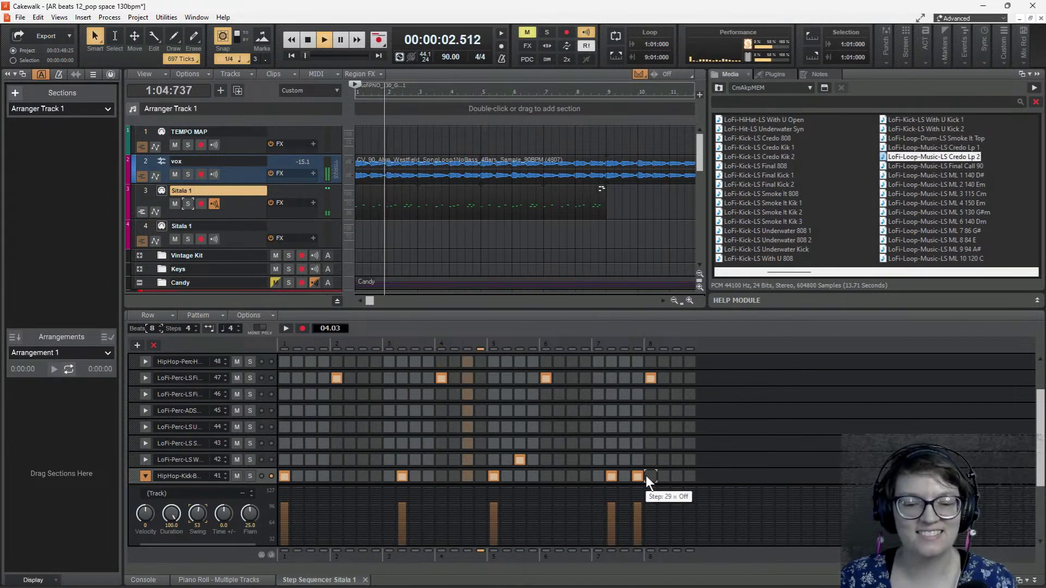
- Move the step 28 hit of the HipHop-Kick row (note 41) to step 29 and play the pattern
{"action": "key", "text": "space"}
{"action": "left_click", "coordinate": [638, 476]}
{"action": "left_click", "coordinate": [647, 475]}
{"action": "key", "text": "space"}
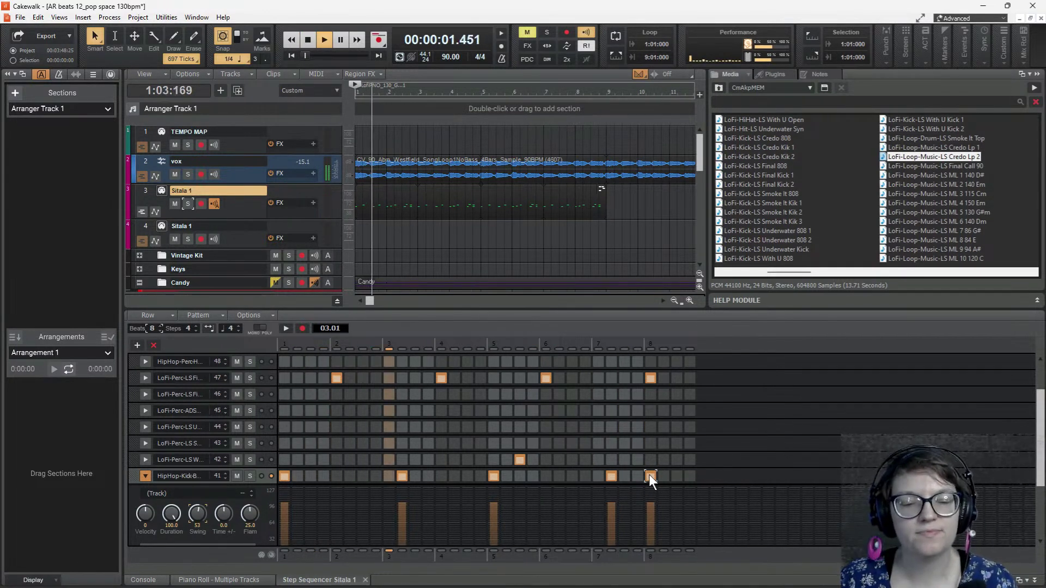
- Lower the velocity of the step 26 kick hit, raise that of the step 29 hit, and collapse the HipHop-Kick row (note 41)
{"action": "left_click", "coordinate": [613, 509]}
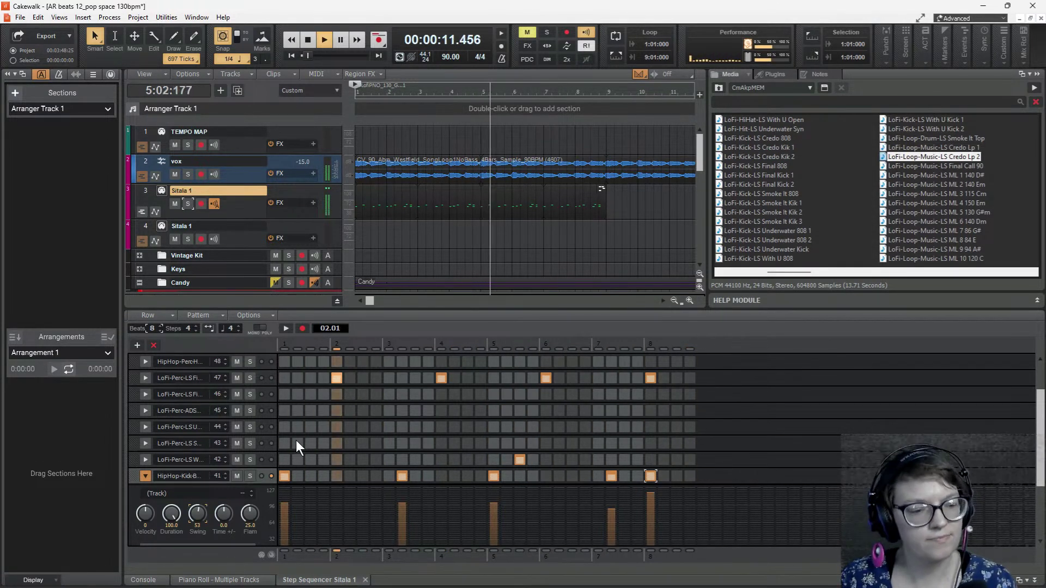
{"action": "scroll", "coordinate": [193, 432], "scroll_direction": "down", "scroll_amount": 3}
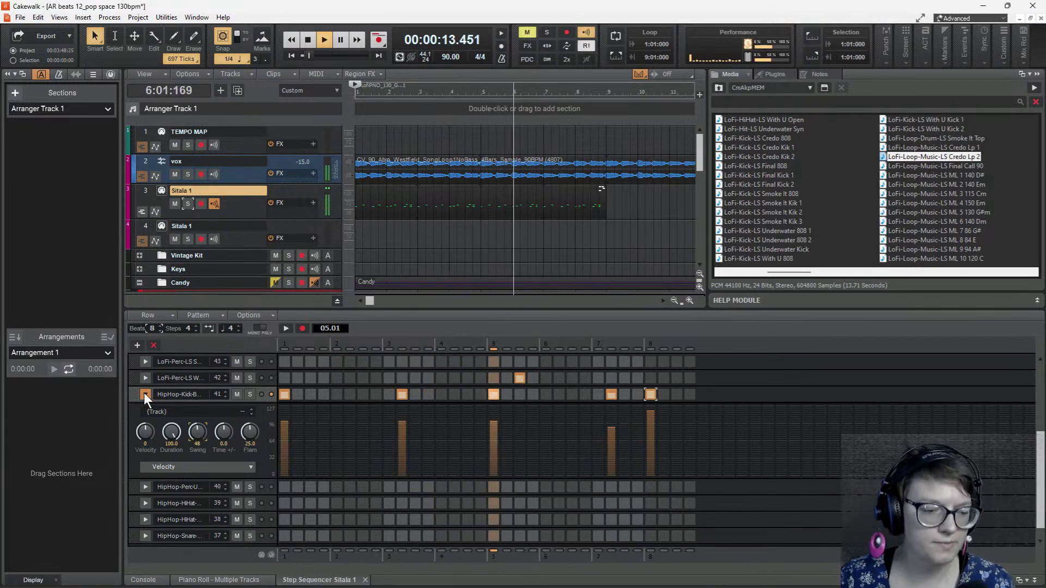
{"action": "left_click", "coordinate": [145, 394]}
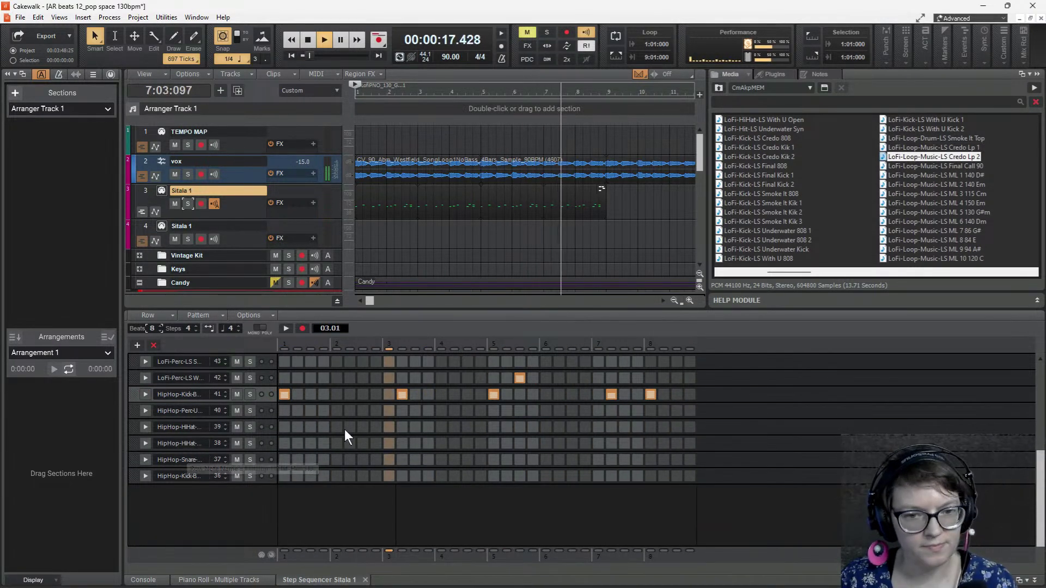
- Stop playback, open an empty step sequencer pattern at measure 3 of the second Sitala 1 track, and audition its LoFi-Perc rows
{"action": "key", "text": "space"}
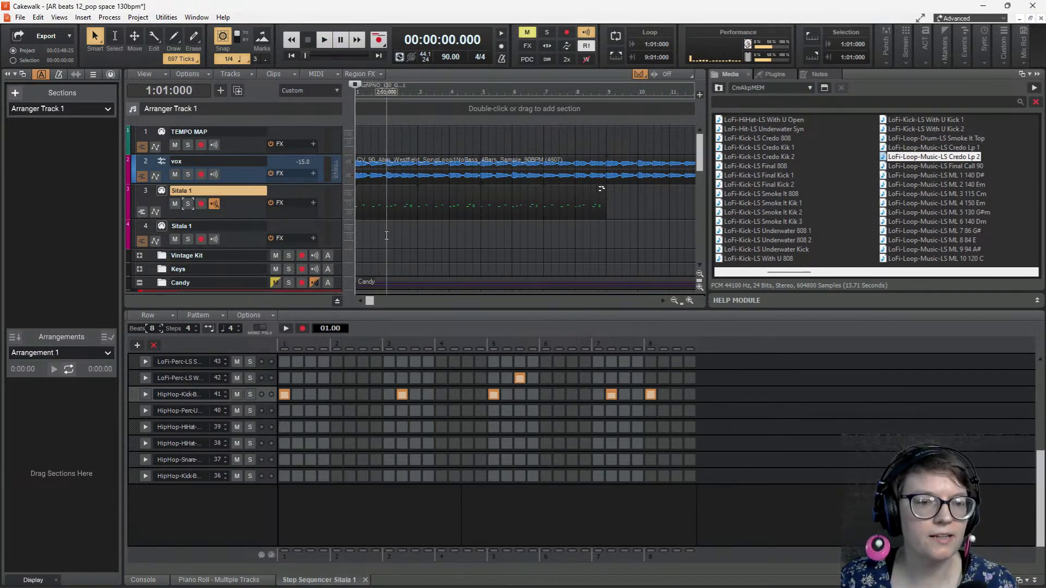
{"action": "double_click", "coordinate": [416, 234]}
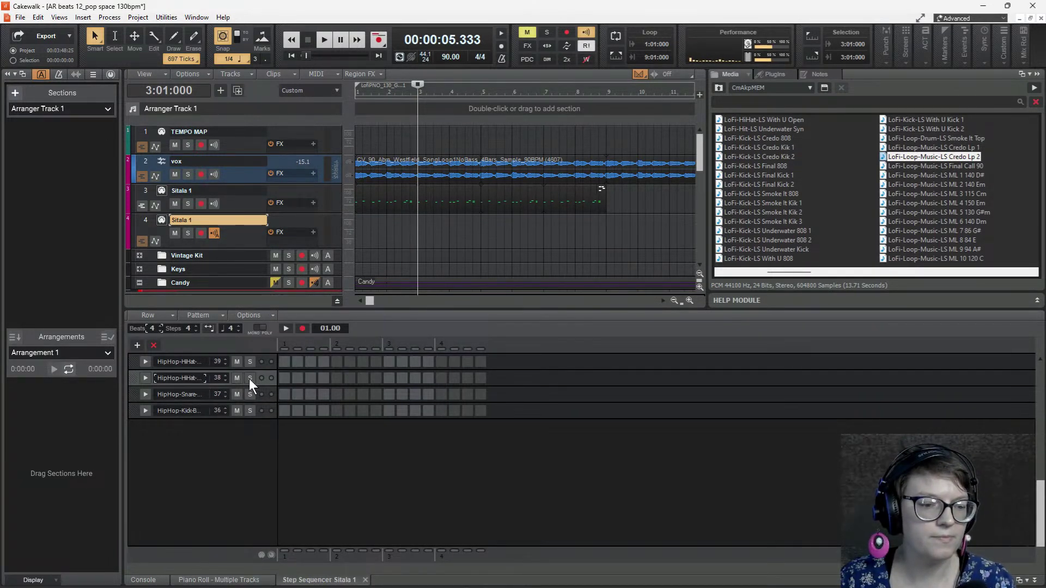
{"action": "left_click", "coordinate": [187, 363]}
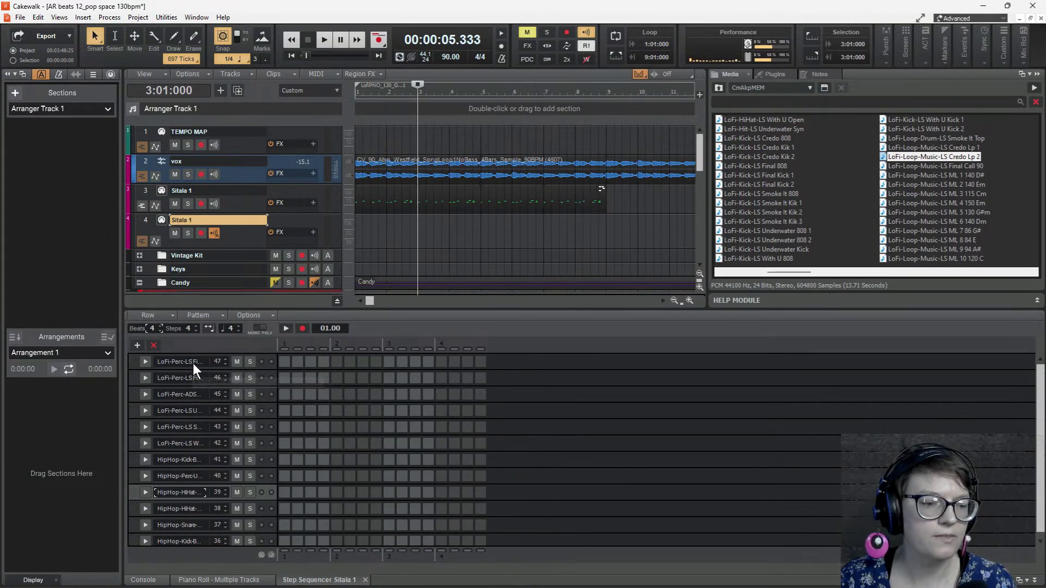
{"action": "left_click", "coordinate": [189, 375]}
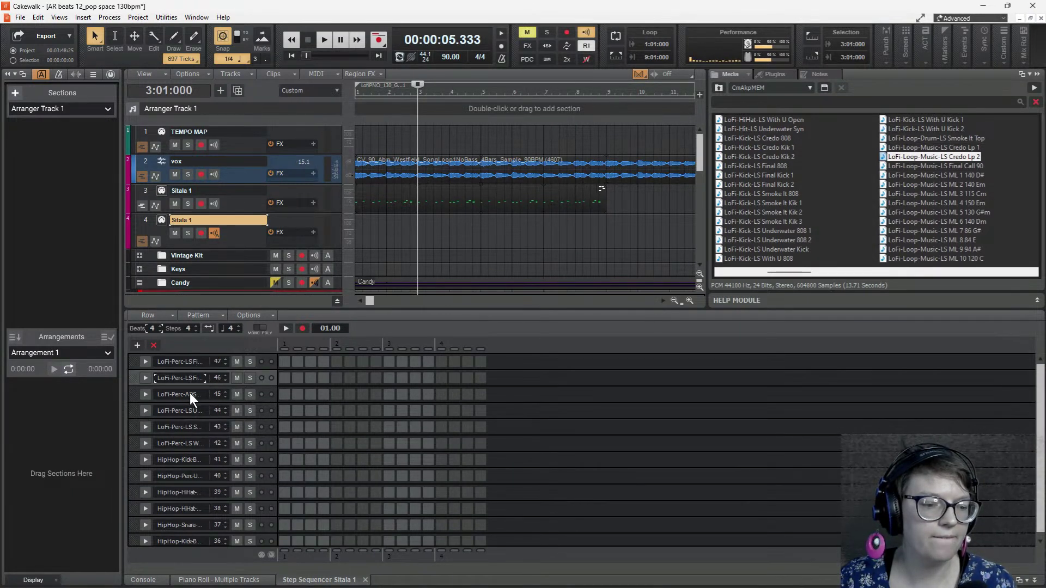
{"action": "left_click", "coordinate": [189, 393]}
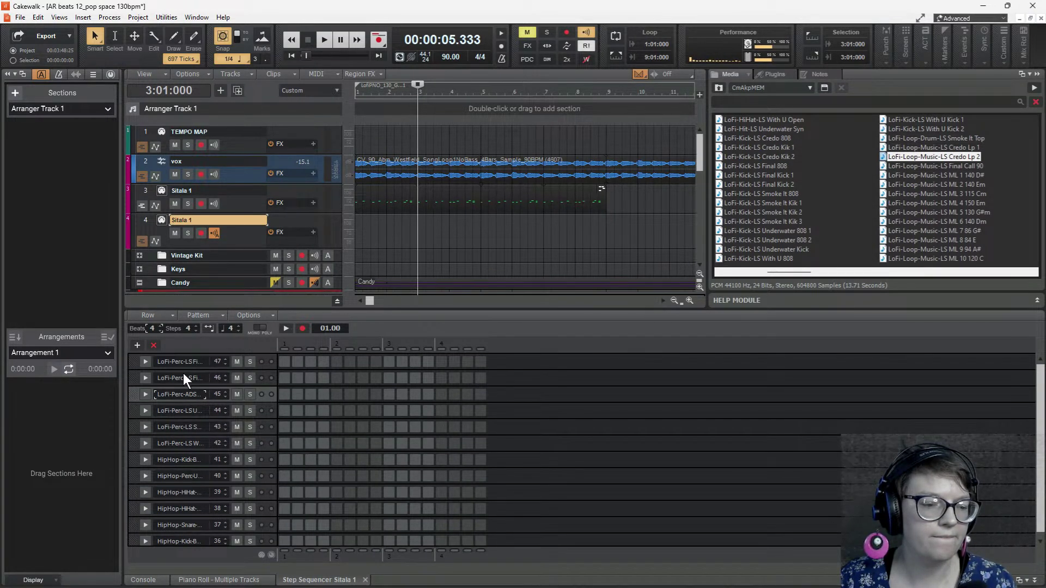
{"action": "left_click", "coordinate": [173, 407]}
{"action": "left_click_drag", "start_coordinate": [176, 419], "coordinate": [177, 426]}
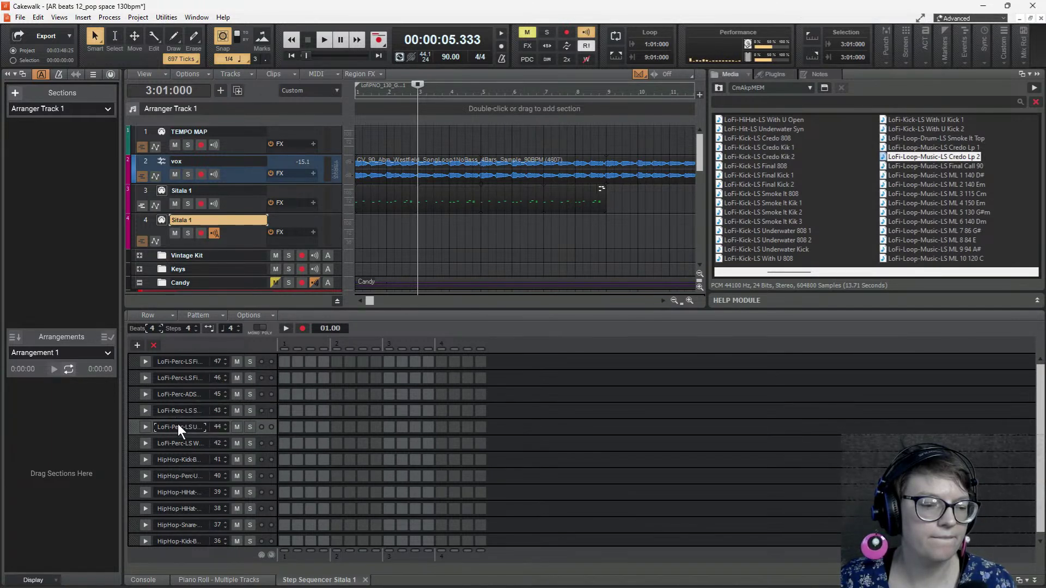
{"action": "left_click", "coordinate": [178, 360]}
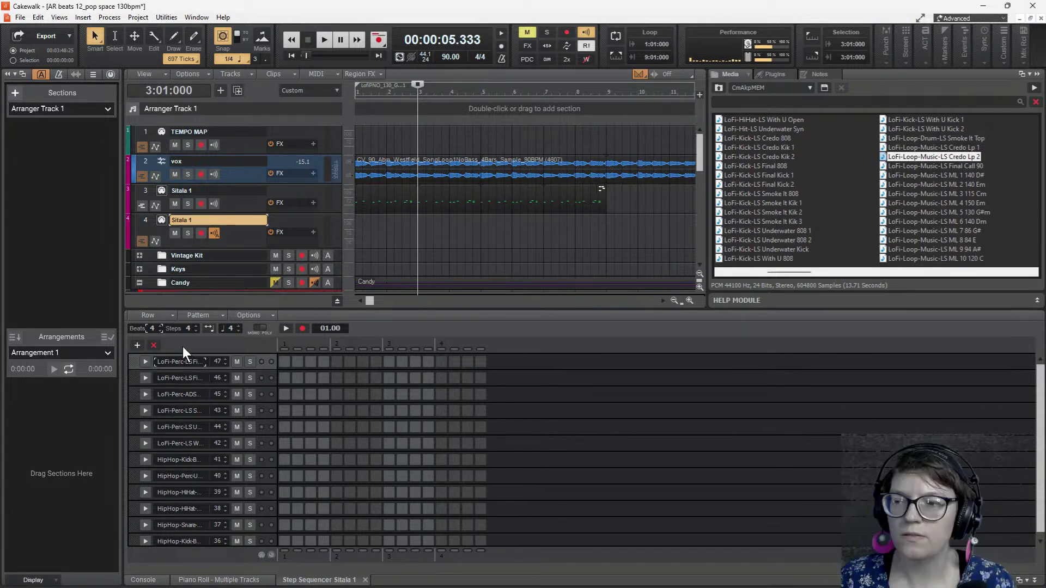
- Add rows up to LoFi-HiHat (note 49), turn on all 16 of its steps, and extend the track 4 clip to measure 9
{"action": "left_click", "coordinate": [137, 344]}
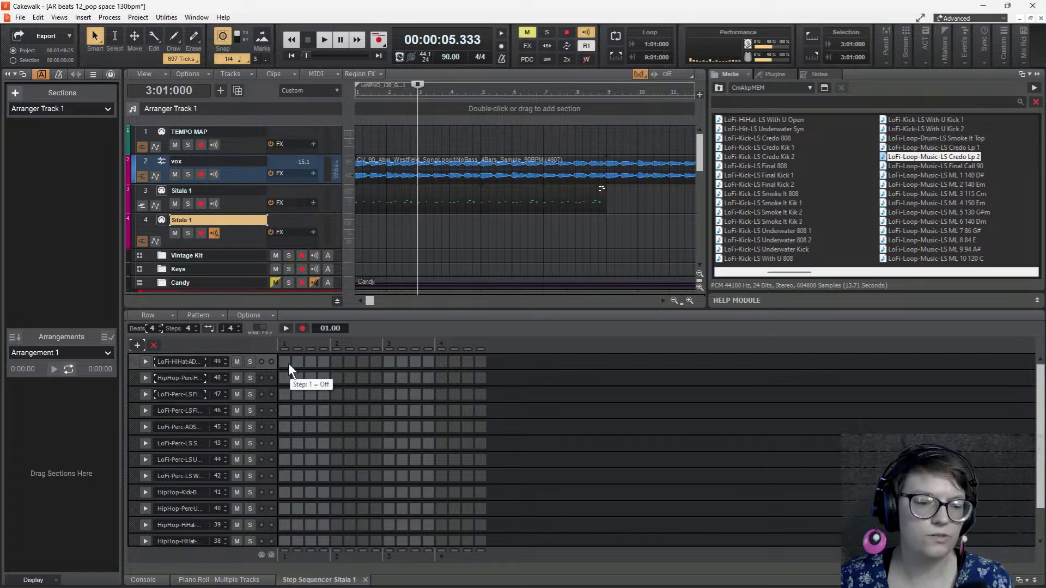
{"action": "mouse_move", "coordinate": [288, 364]}
{"action": "left_mouse_down"}
{"action": "mouse_move", "coordinate": [479, 366]}
{"action": "mouse_move", "coordinate": [375, 363]}
{"action": "left_mouse_up"}
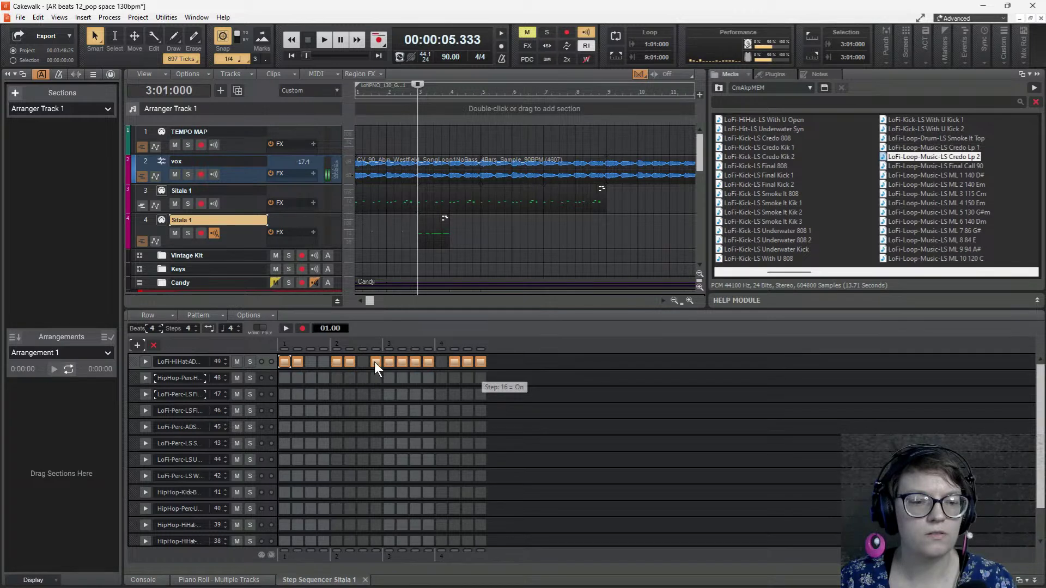
{"action": "left_click_drag", "start_coordinate": [310, 361], "coordinate": [473, 355]}
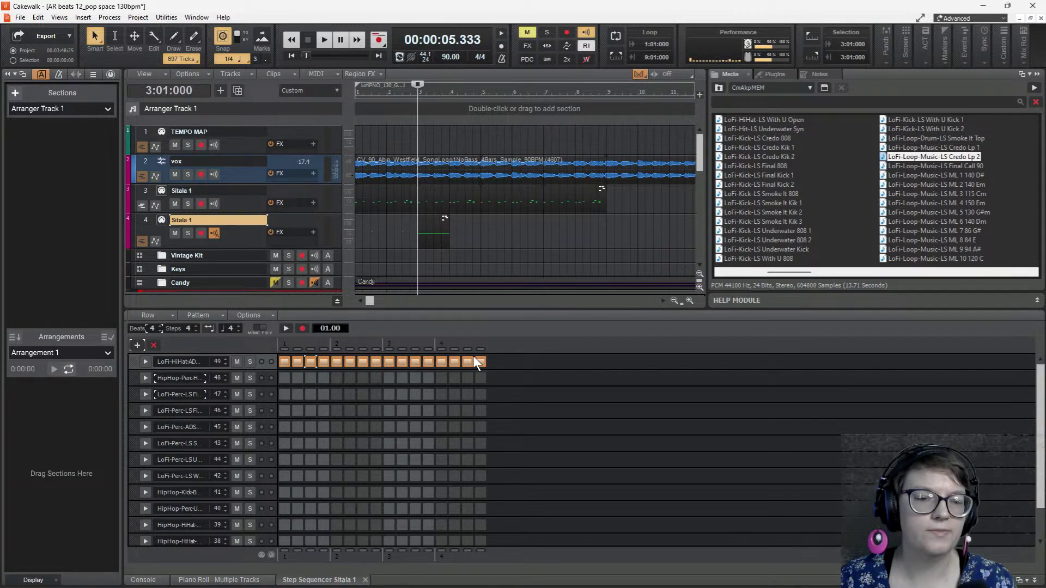
{"action": "left_click_drag", "start_coordinate": [449, 232], "coordinate": [606, 232]}
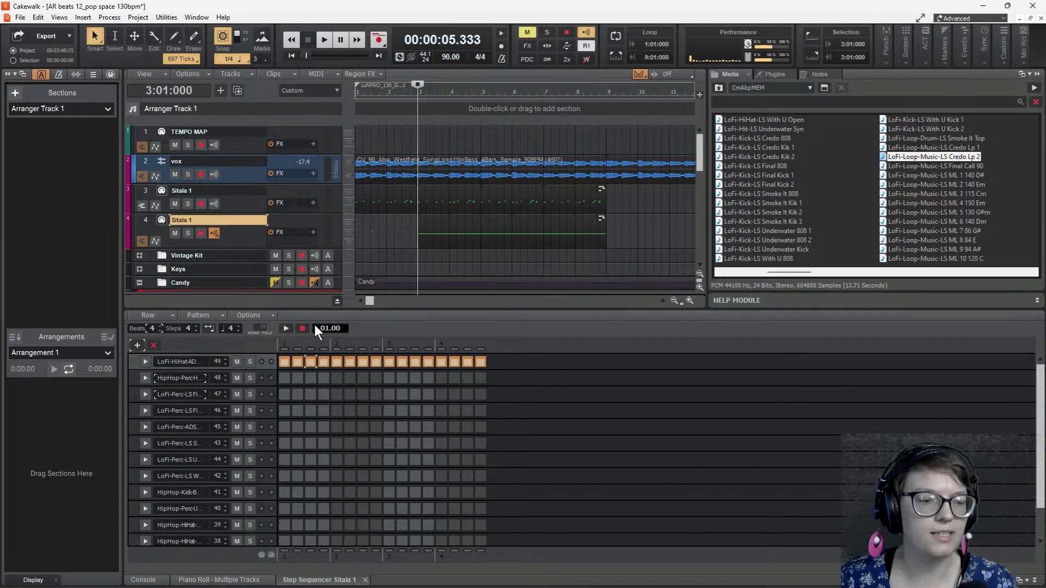
- Expand the LoFi-HiHat row (note 49), draw falling velocity ramps with accents on steps 1, 8 and 15, and play the pattern
{"action": "left_click", "coordinate": [145, 361]}
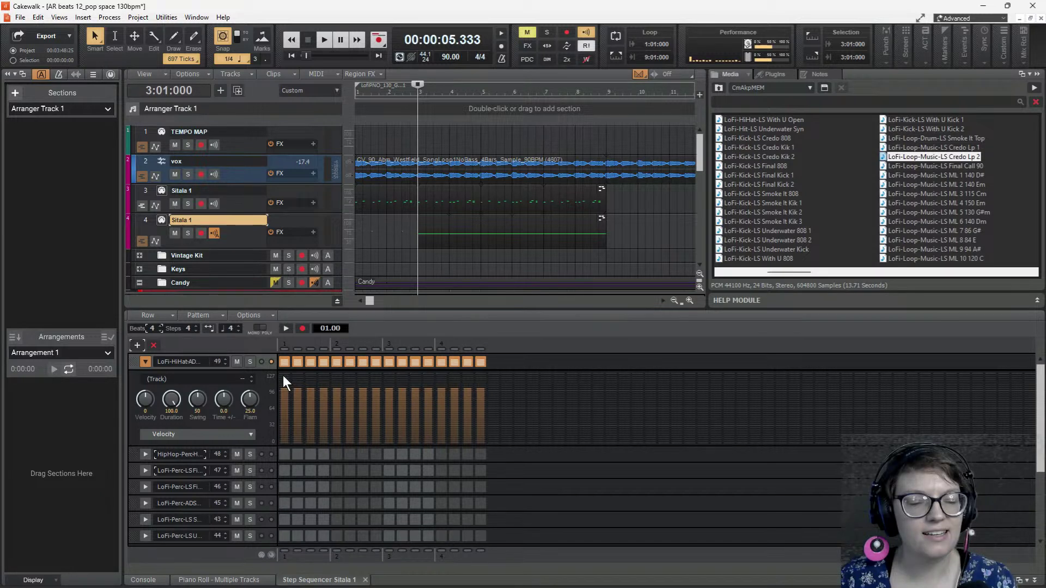
{"action": "mouse_move", "coordinate": [282, 375]}
{"action": "left_mouse_down"}
{"action": "mouse_move", "coordinate": [477, 407]}
{"action": "mouse_move", "coordinate": [480, 391]}
{"action": "left_mouse_up"}
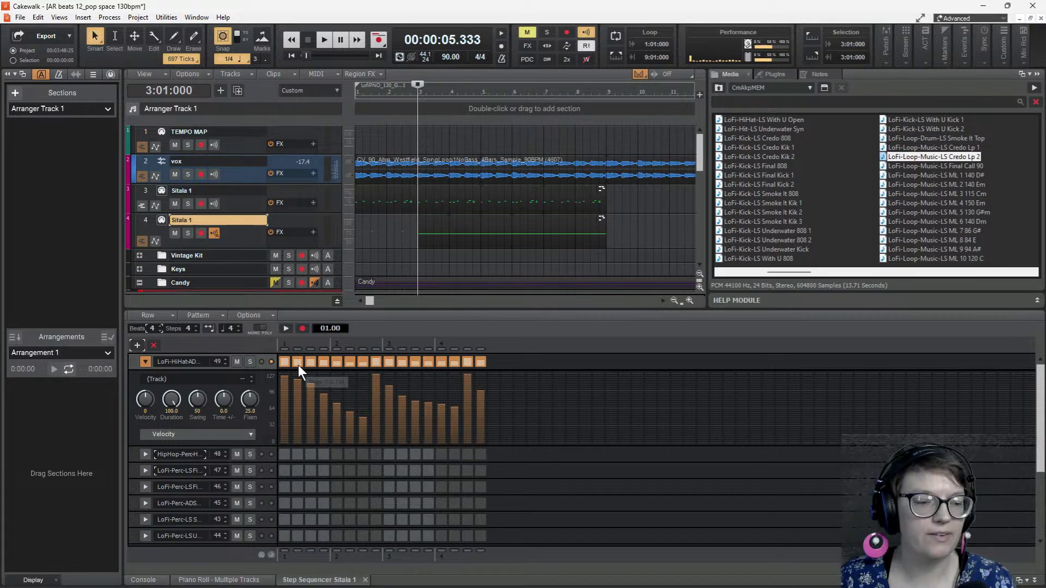
{"action": "key", "text": "space"}
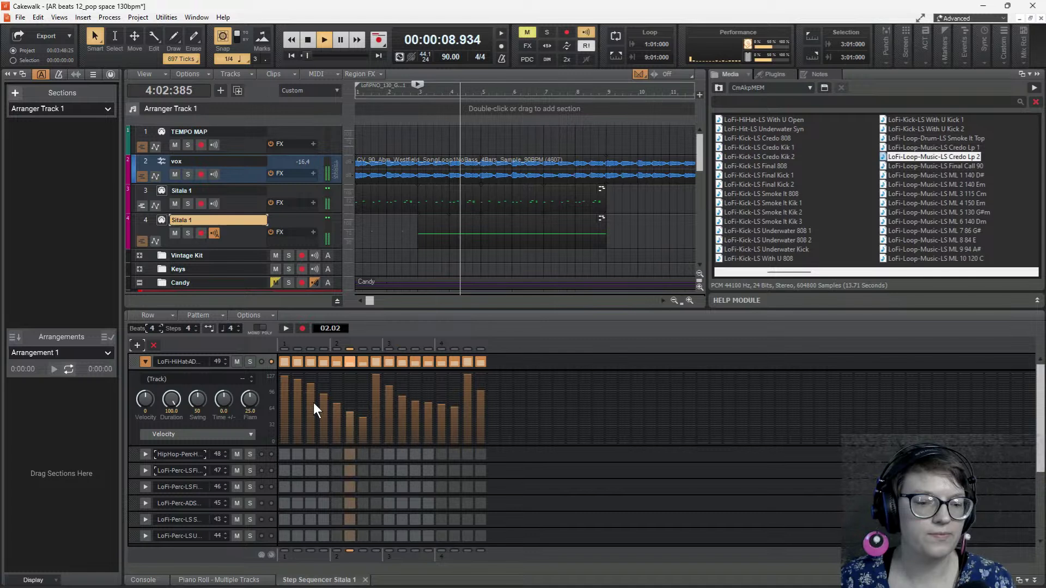
{"action": "key", "text": "space"}
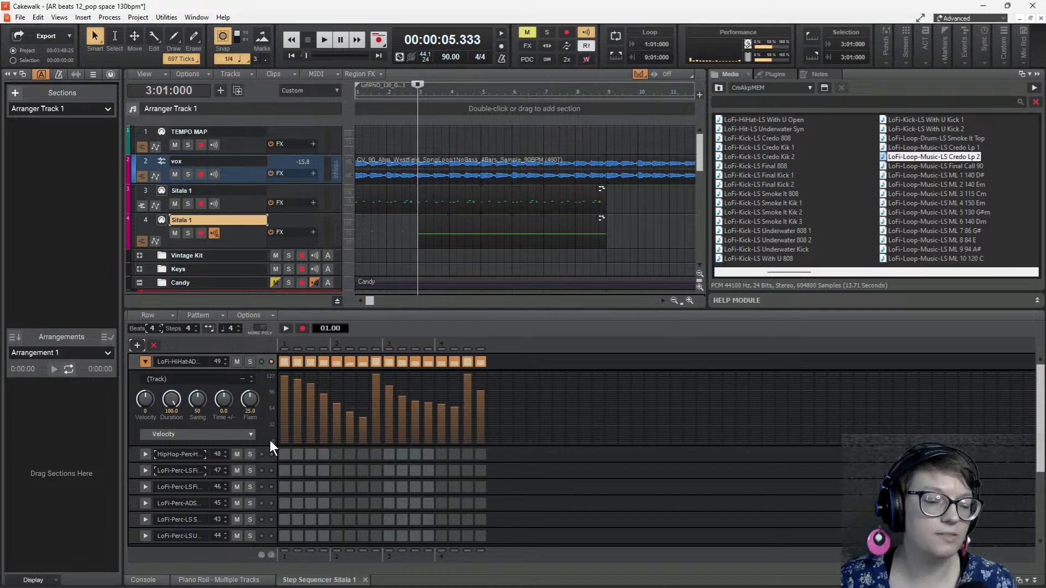
- Lower the Step Play Probability of the LoFi-HiHat steps to varied levels, keeping steps 3, 7, 10, 12 and 14 at 100, and play it
{"action": "left_click", "coordinate": [251, 434]}
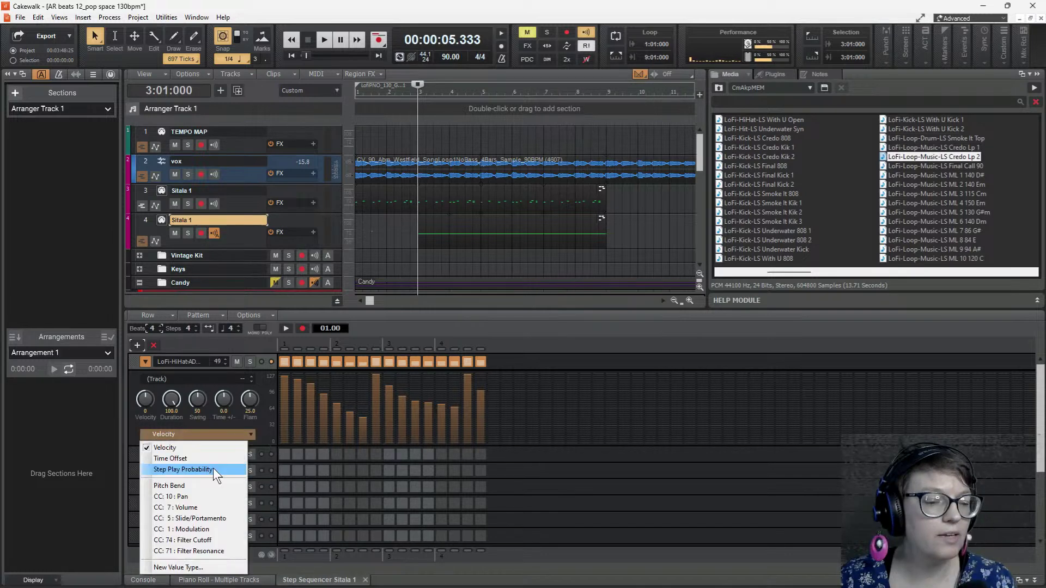
{"action": "left_click", "coordinate": [213, 468]}
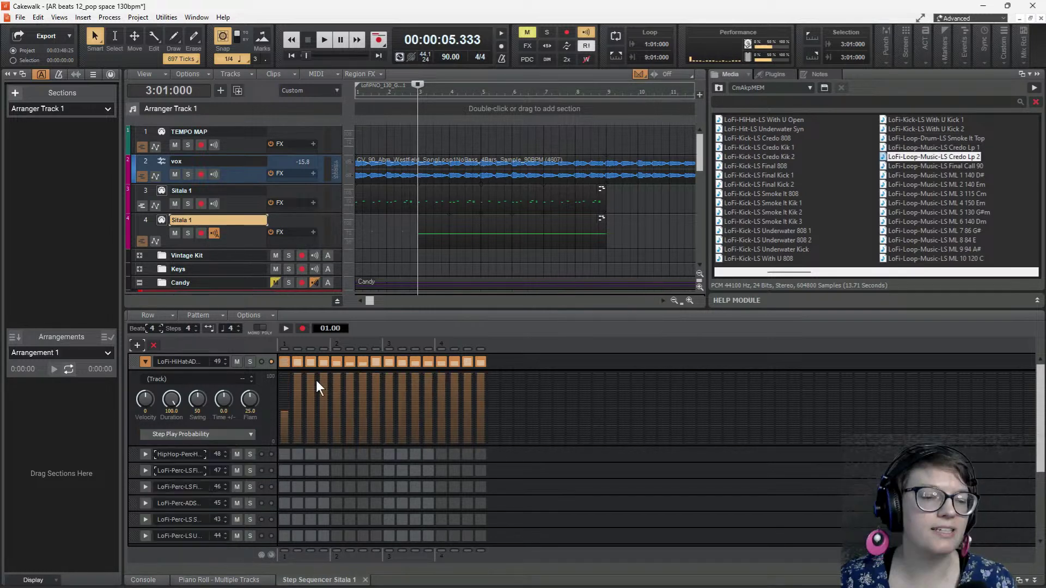
{"action": "left_click", "coordinate": [337, 406]}
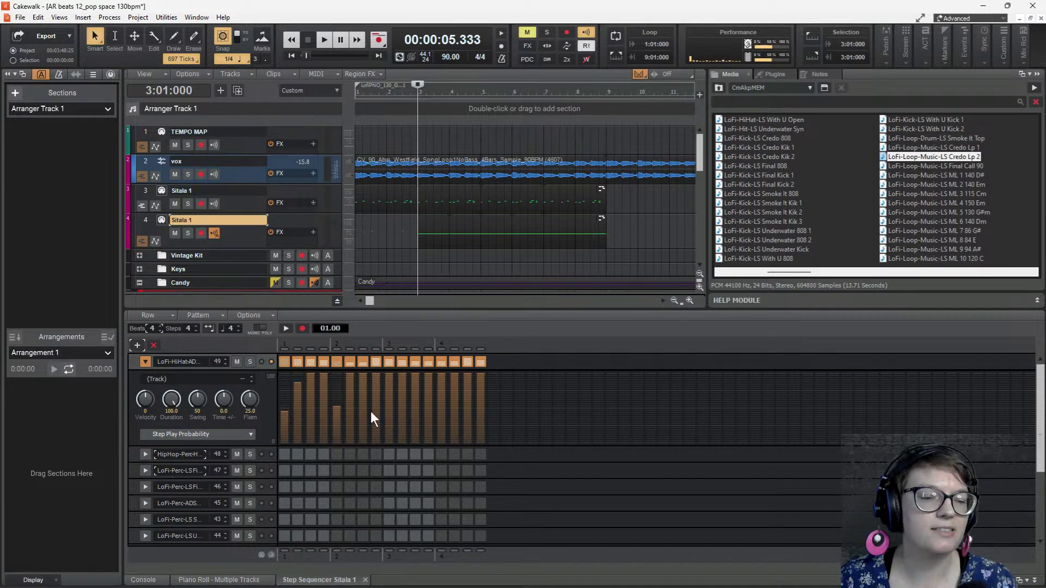
{"action": "left_click_drag", "start_coordinate": [370, 411], "coordinate": [476, 397]}
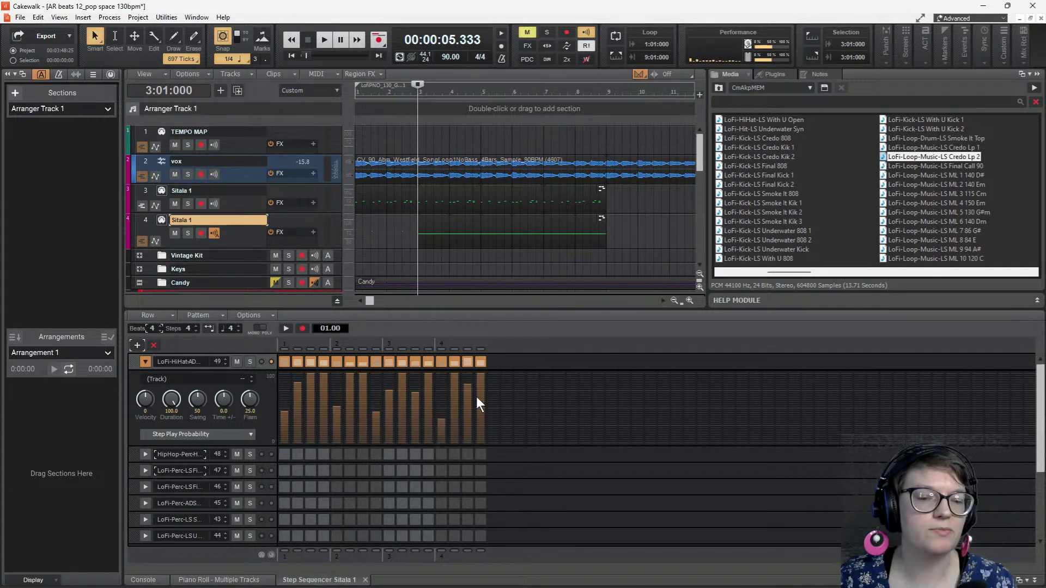
{"action": "left_click", "coordinate": [477, 401]}
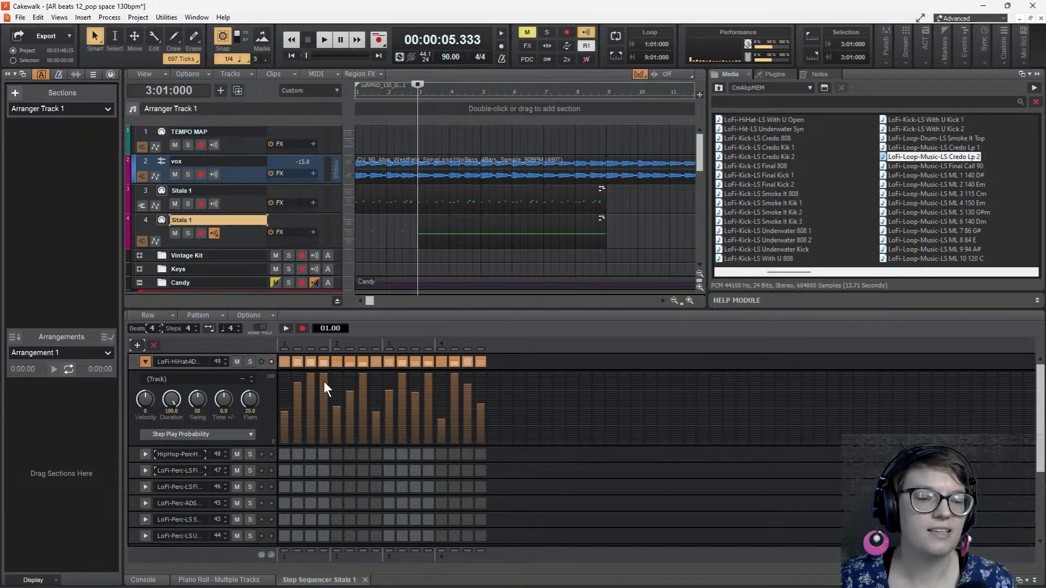
{"action": "left_click", "coordinate": [323, 381]}
{"action": "key", "text": "space"}
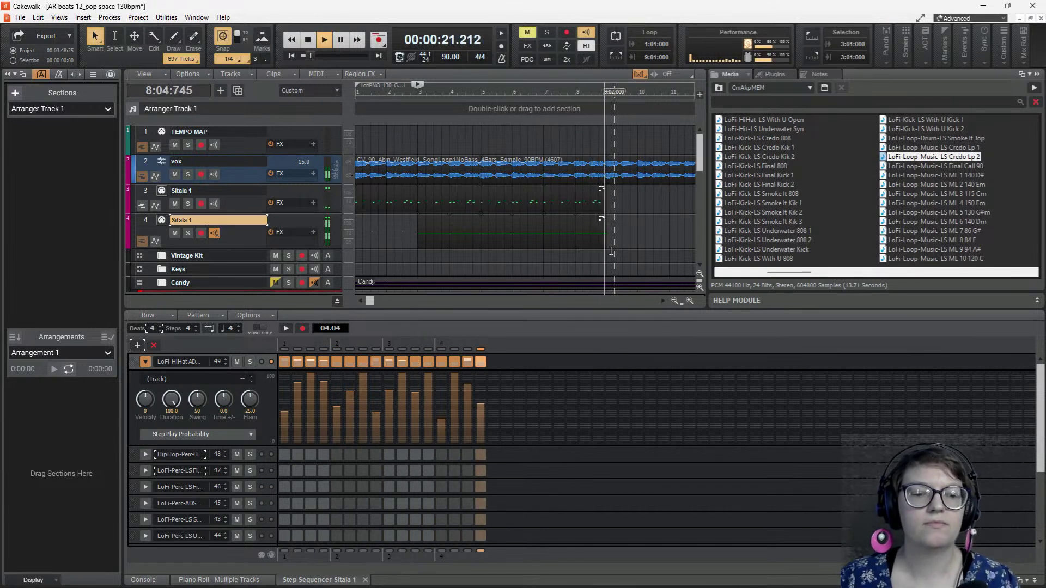
{"action": "key", "text": "space"}
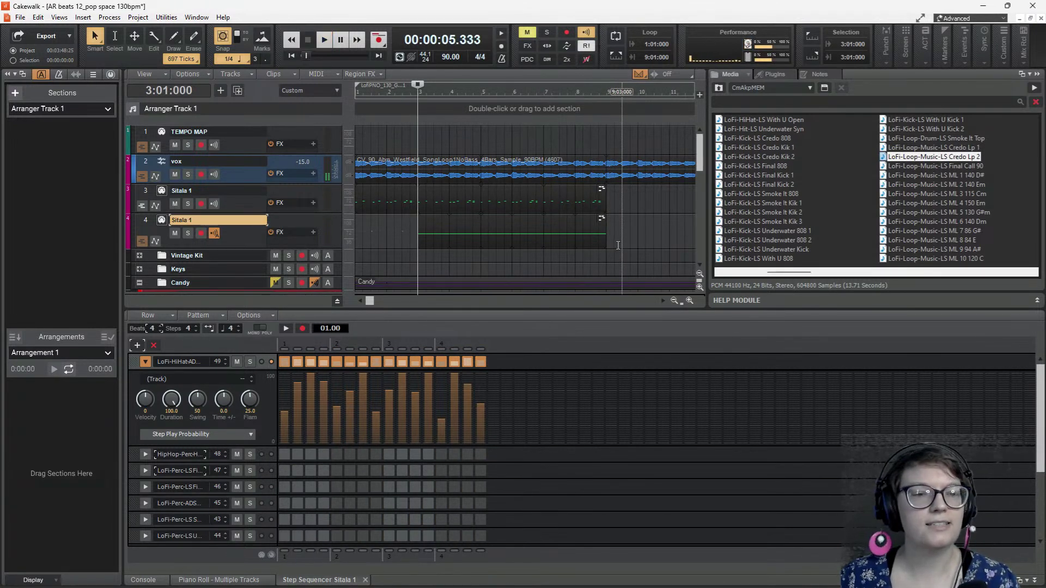
- Play the song from measure 1 and raise the play probability of LoFi-HiHat step 8
{"action": "left_click", "coordinate": [357, 233]}
{"action": "key", "text": "space"}
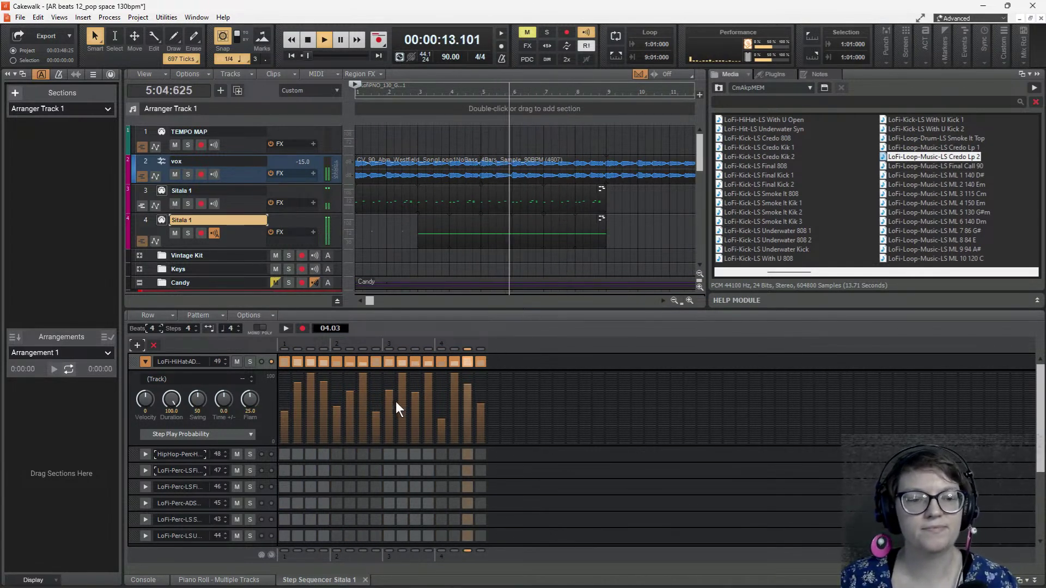
{"action": "left_click", "coordinate": [372, 393]}
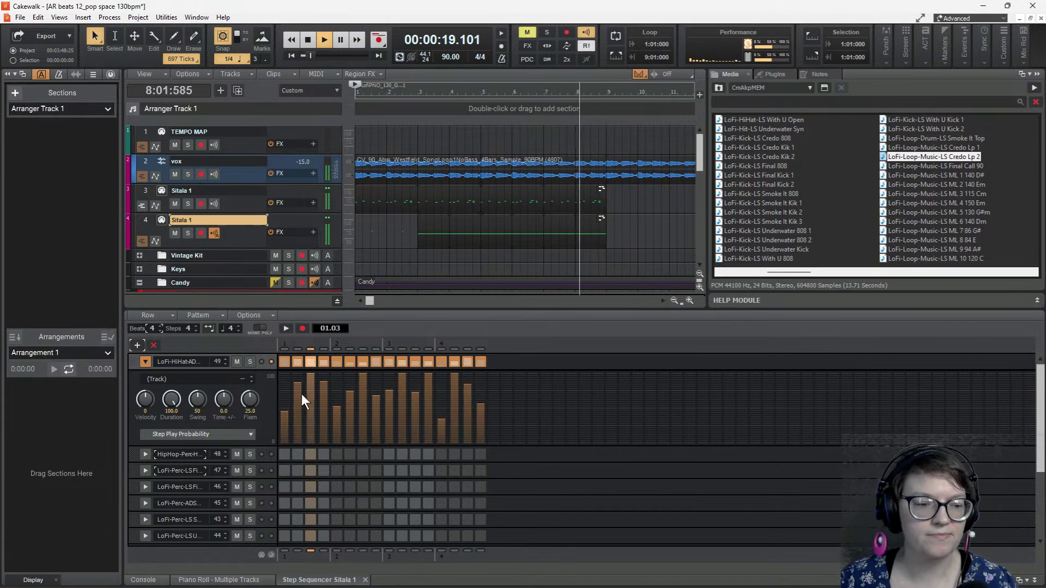
- Redraw the LoFi-HiHat velocities to fall from step 1 to 8 and from step 10 to 14, raise steps 15 and 16, and play the song
{"action": "left_click", "coordinate": [245, 431]}
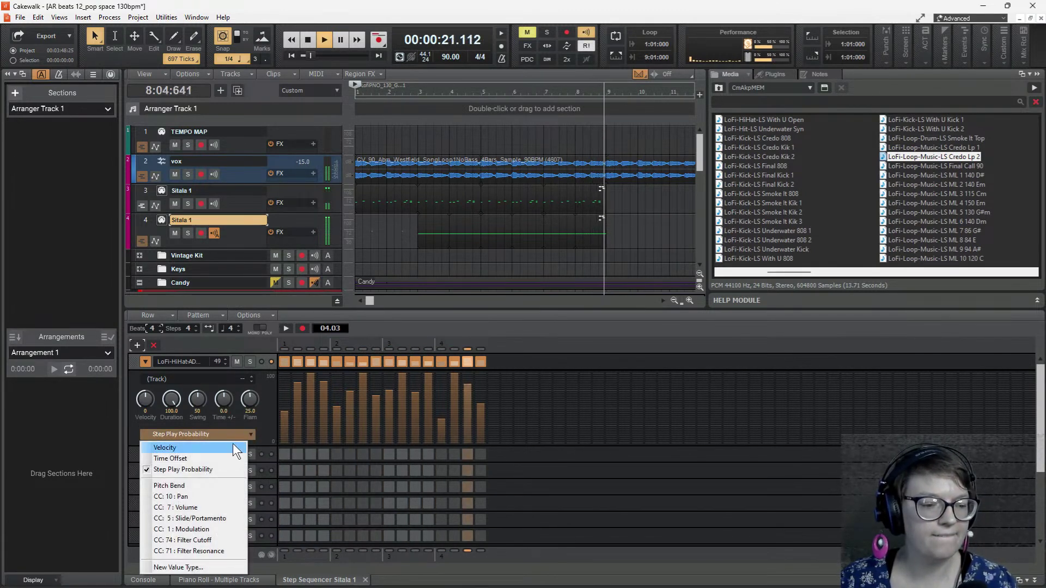
{"action": "left_click", "coordinate": [233, 447]}
{"action": "mouse_move", "coordinate": [363, 392]}
{"action": "left_mouse_down"}
{"action": "mouse_move", "coordinate": [448, 400]}
{"action": "mouse_move", "coordinate": [482, 379]}
{"action": "mouse_move", "coordinate": [370, 372]}
{"action": "mouse_move", "coordinate": [350, 395]}
{"action": "mouse_move", "coordinate": [289, 378]}
{"action": "mouse_move", "coordinate": [384, 400]}
{"action": "mouse_move", "coordinate": [458, 384]}
{"action": "mouse_move", "coordinate": [493, 390]}
{"action": "left_mouse_up"}
{"action": "key", "text": "space"}
{"action": "key", "text": "space"}
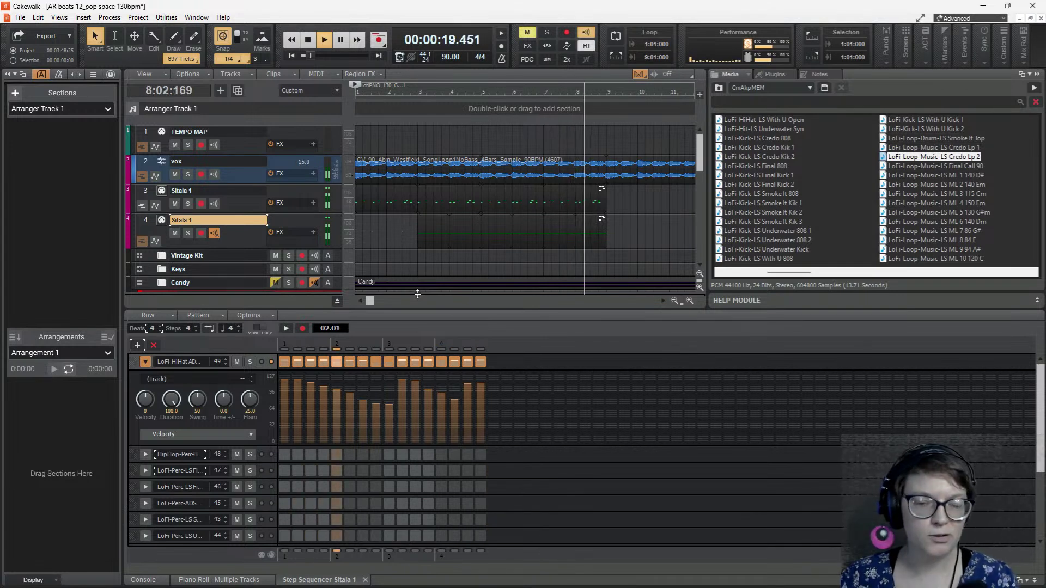
{"action": "key", "text": "space"}
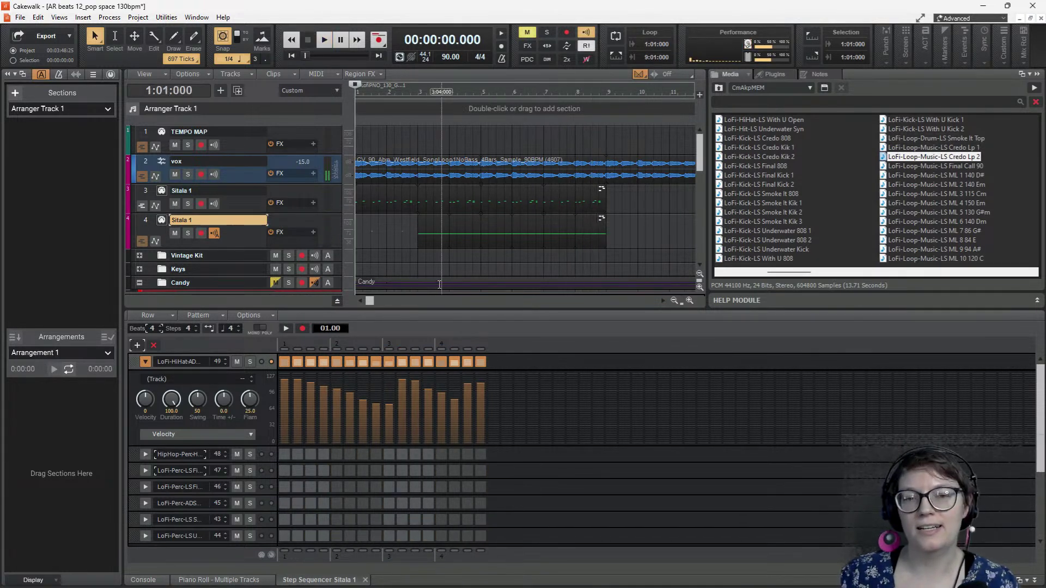
- Extend the clips on both Sitala 1 tracks to measure 13, matching the end of the vox clip
{"action": "scroll", "coordinate": [624, 201], "scroll_direction": "right", "scroll_amount": 1}
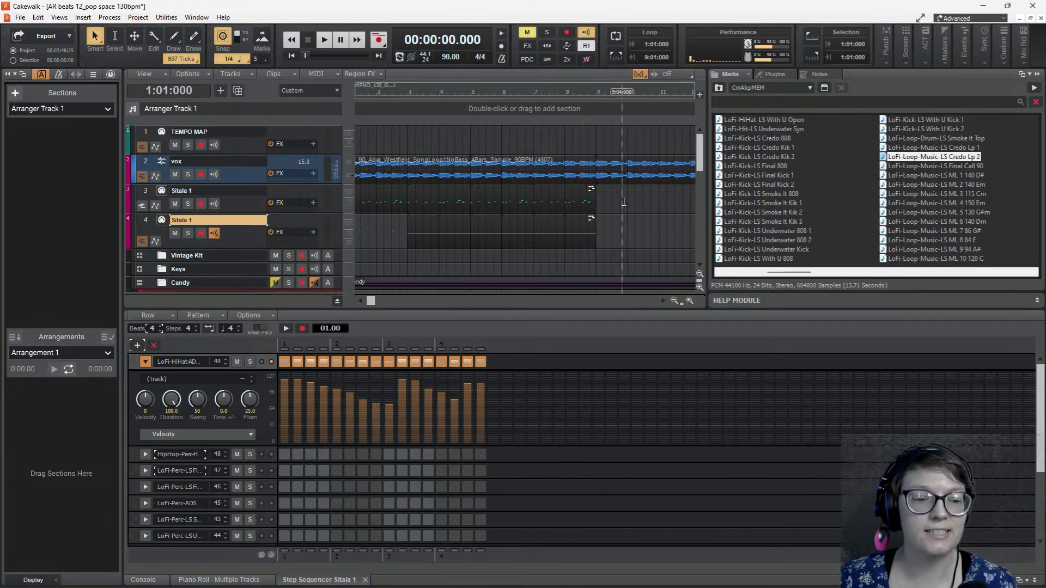
{"action": "scroll", "coordinate": [624, 202], "scroll_direction": "right", "scroll_amount": 3}
{"action": "scroll", "coordinate": [617, 204], "scroll_direction": "right", "scroll_amount": 3}
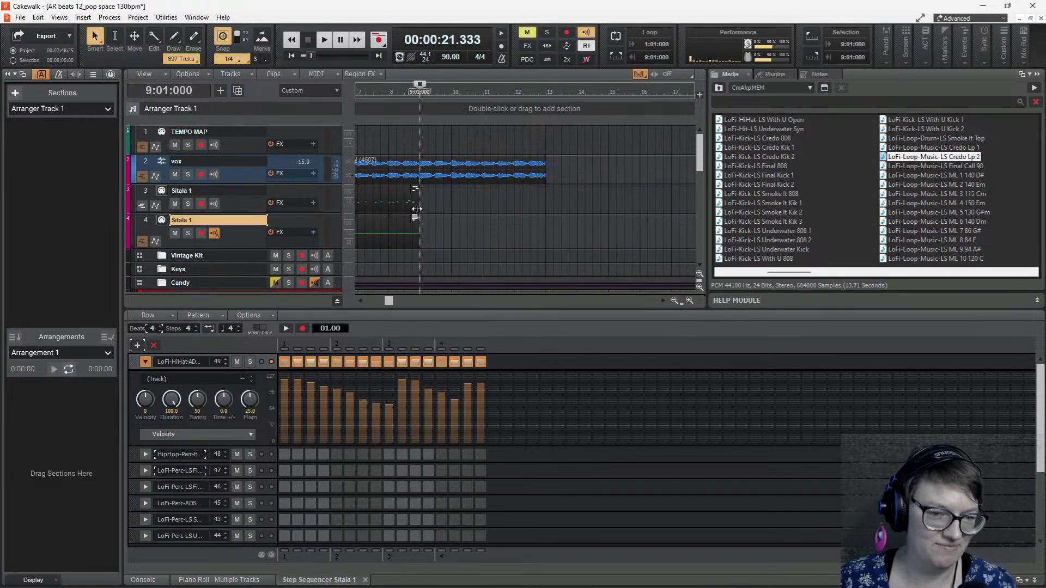
{"action": "left_click_drag", "start_coordinate": [421, 208], "coordinate": [545, 208]}
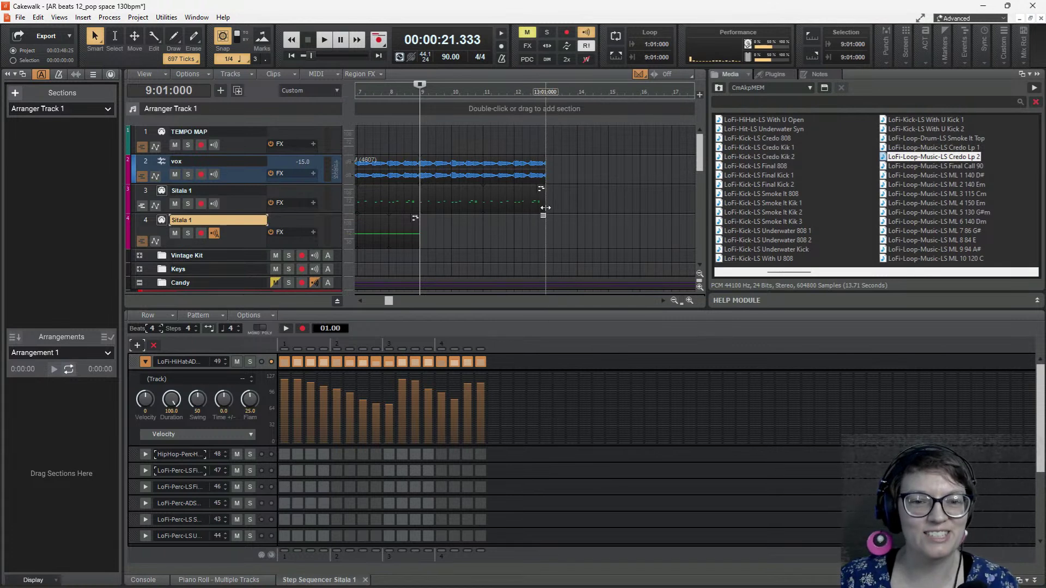
{"action": "left_click_drag", "start_coordinate": [419, 236], "coordinate": [545, 237]}
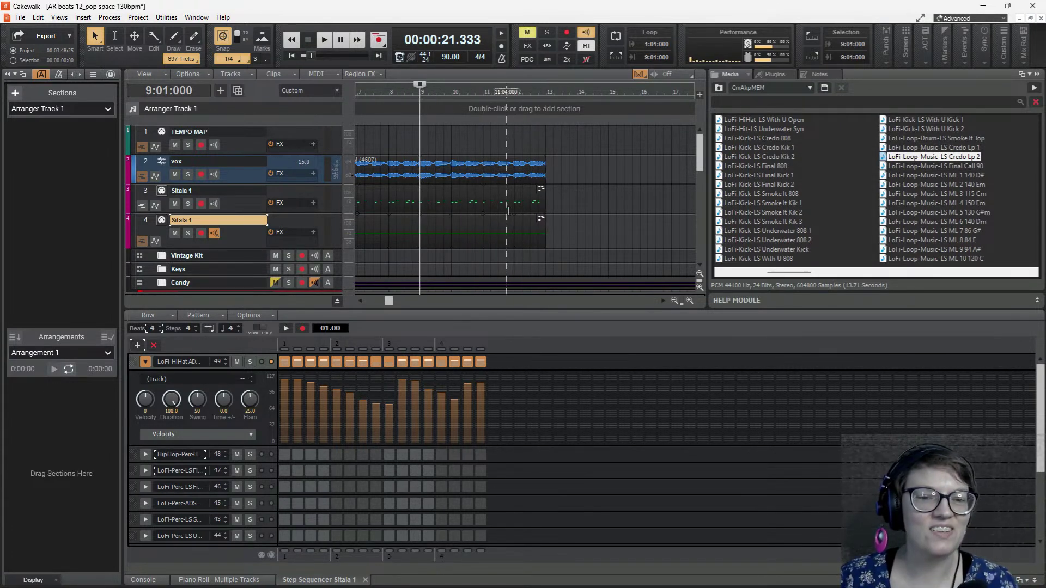
- Play the song from measure 1 with the vox track muted and open the Console
{"action": "scroll", "coordinate": [506, 208], "scroll_direction": "left", "scroll_amount": 5}
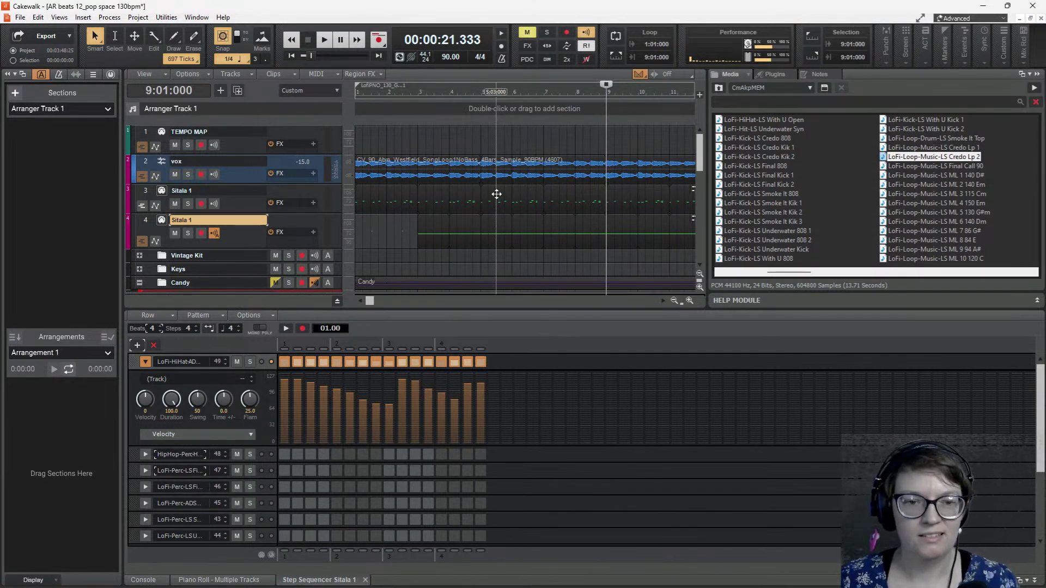
{"action": "key", "text": "space"}
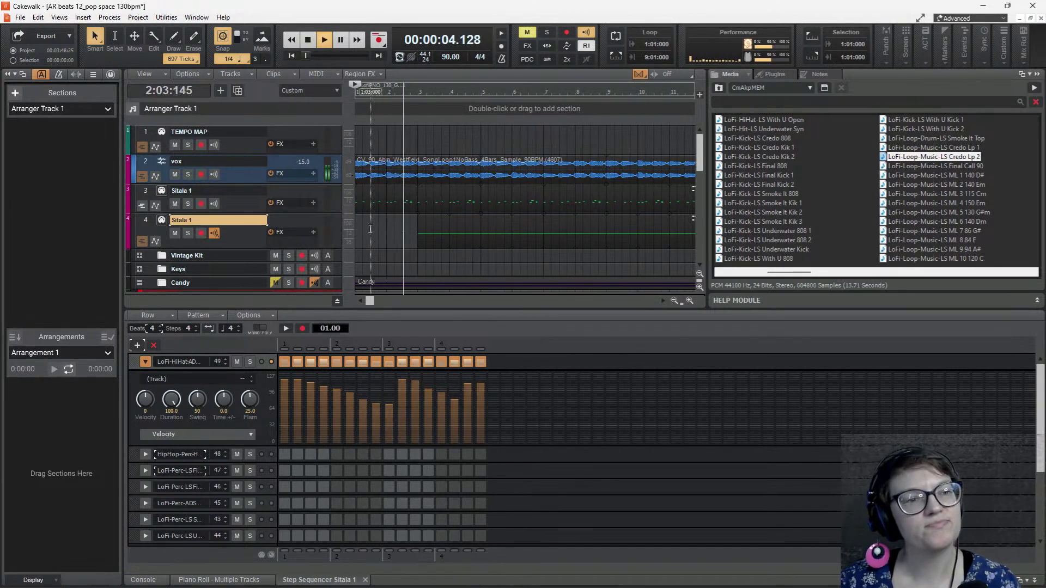
{"action": "left_click", "coordinate": [174, 174]}
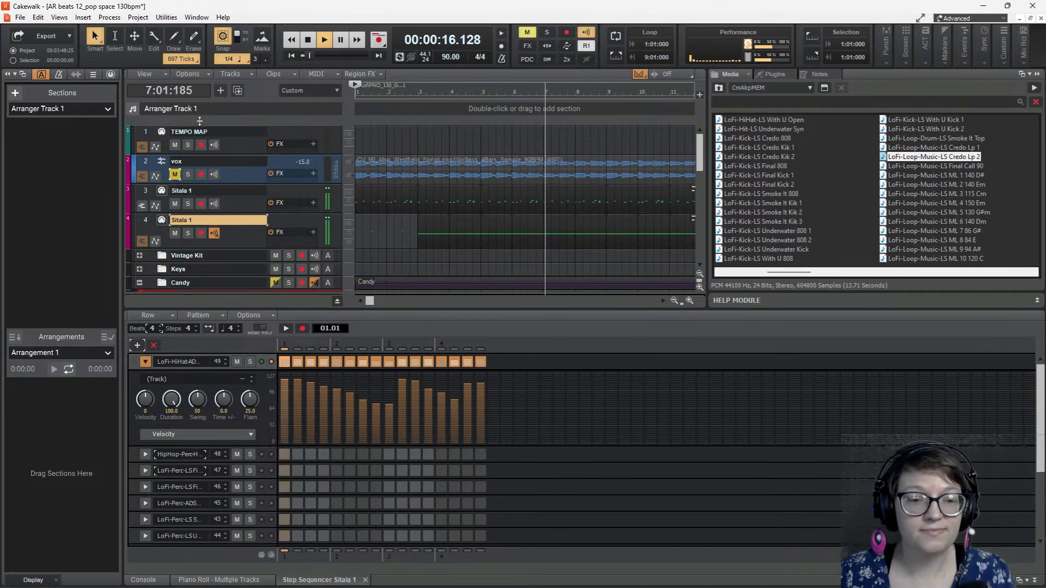
{"action": "left_click", "coordinate": [142, 580]}
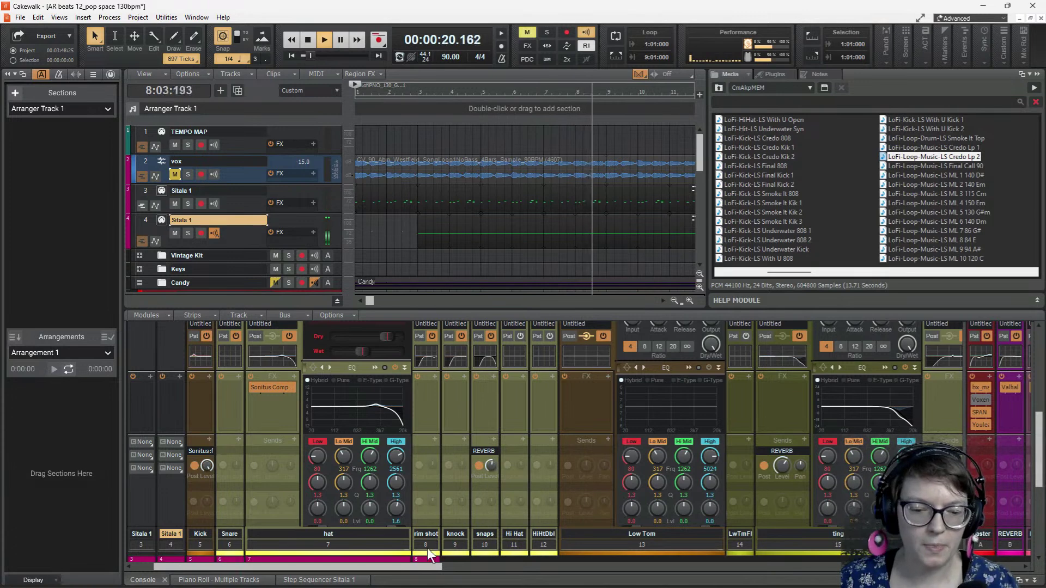
- Apply the Drum Bus - Warm preset to the Low Tom channel's Tube module while the song plays from measure 1
{"action": "scroll", "coordinate": [426, 391], "scroll_direction": "down", "scroll_amount": 5}
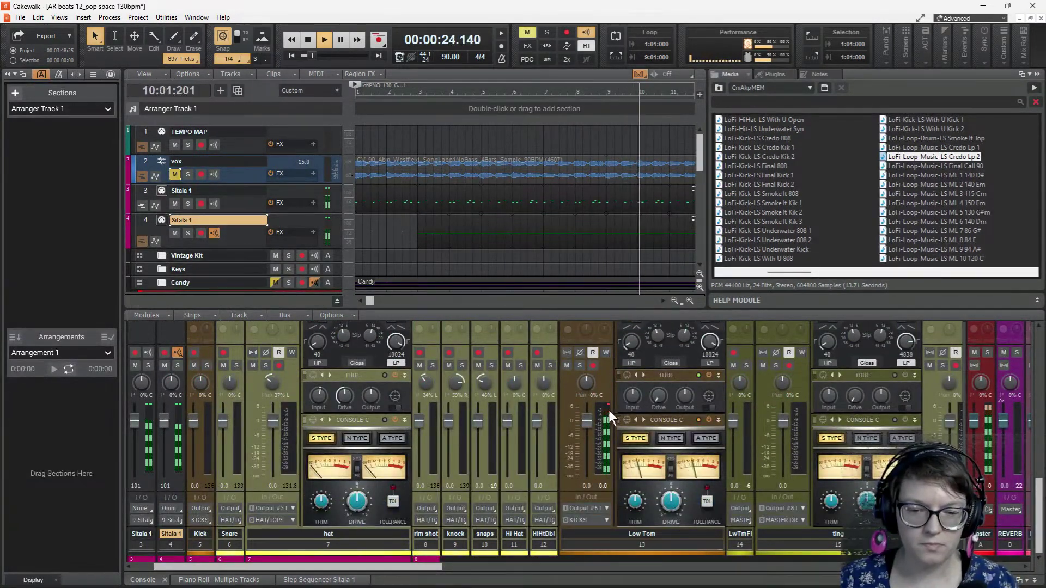
{"action": "key", "text": "space"}
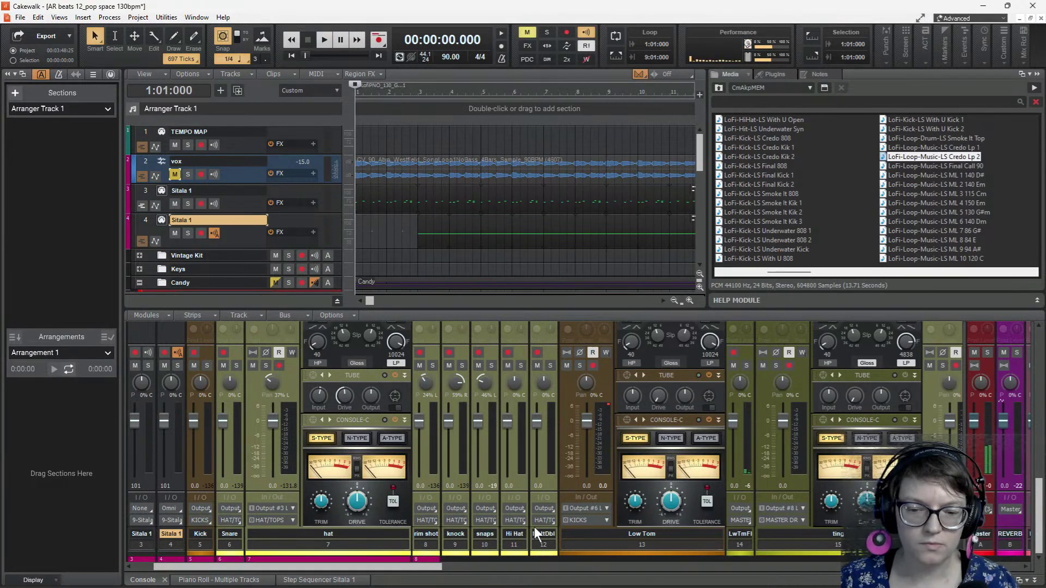
{"action": "key", "text": "space"}
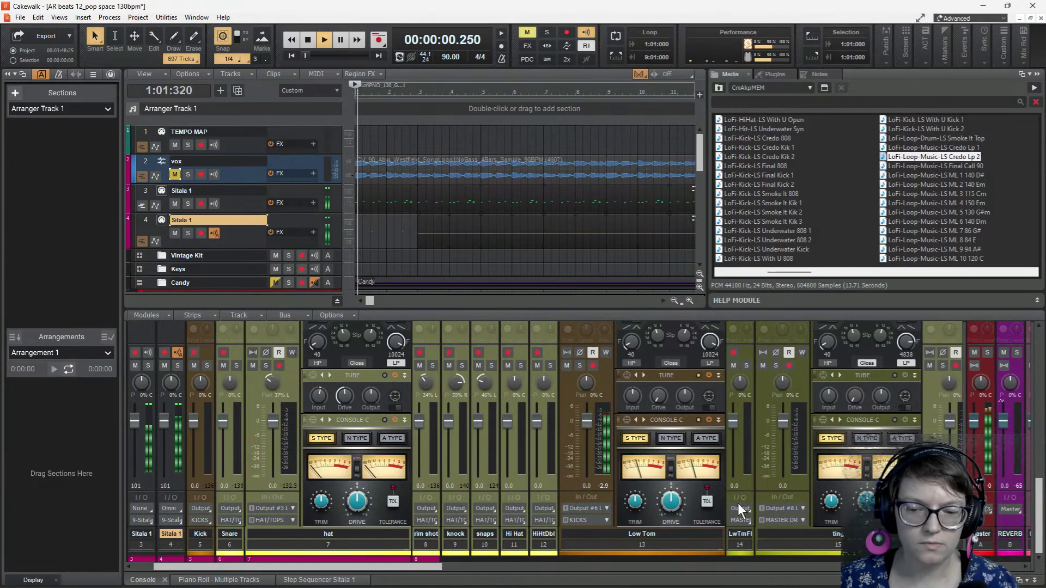
{"action": "left_click", "coordinate": [626, 374]}
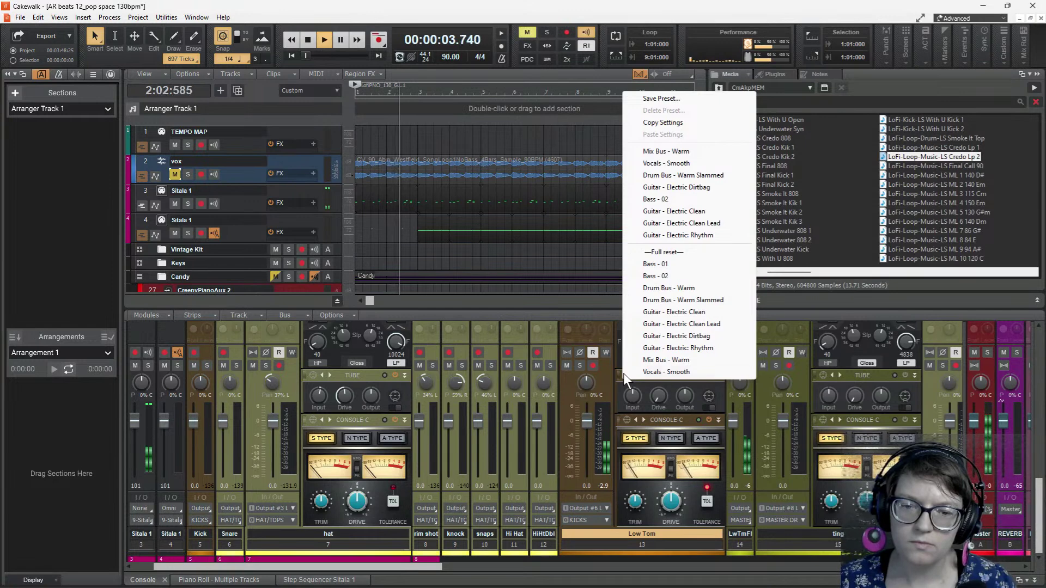
{"action": "left_click", "coordinate": [667, 288]}
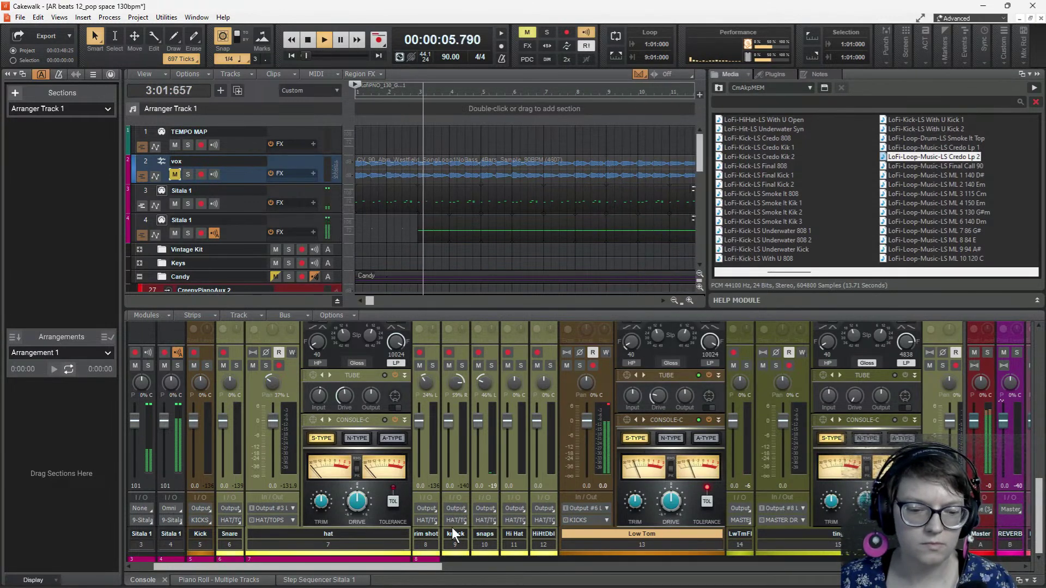
{"action": "key", "text": "space"}
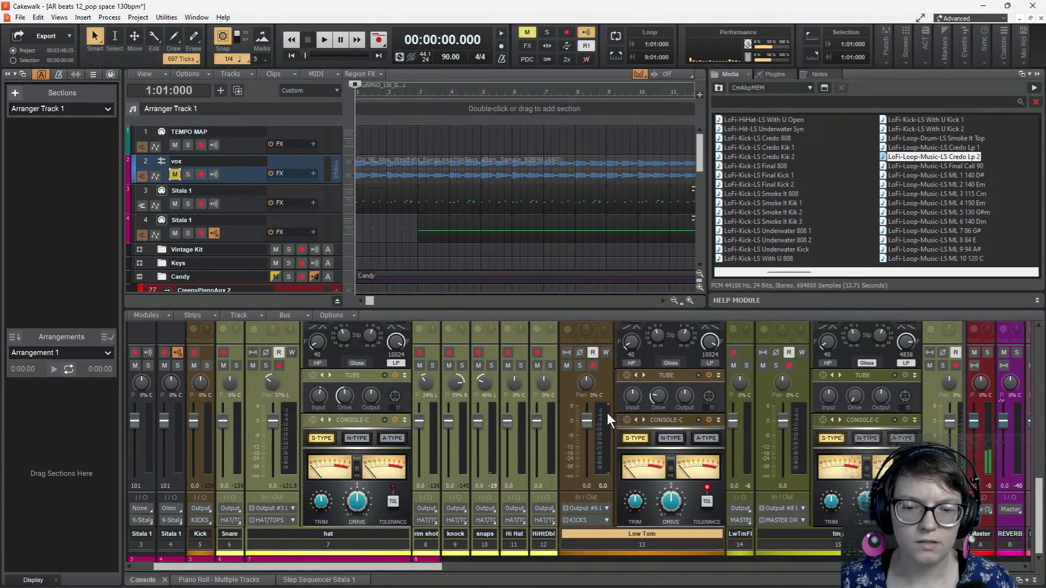
- Play the song and pan the snaps channel to 63% L and the SNAPP channel, track 18, to 57% R
{"action": "scroll", "coordinate": [554, 335], "scroll_direction": "up", "scroll_amount": 5}
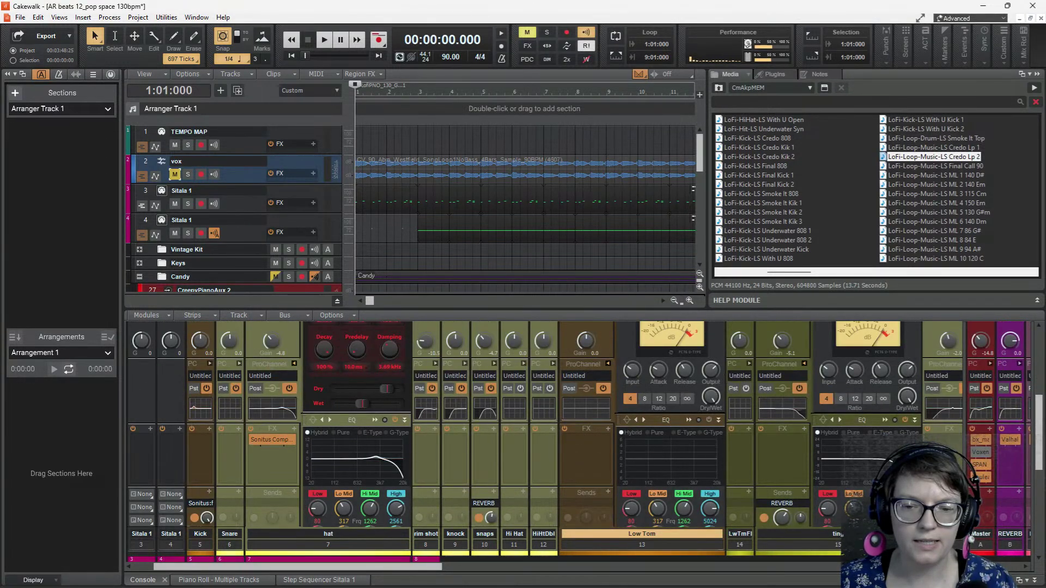
{"action": "key", "text": "space"}
{"action": "scroll", "coordinate": [579, 449], "scroll_direction": "down", "scroll_amount": 5}
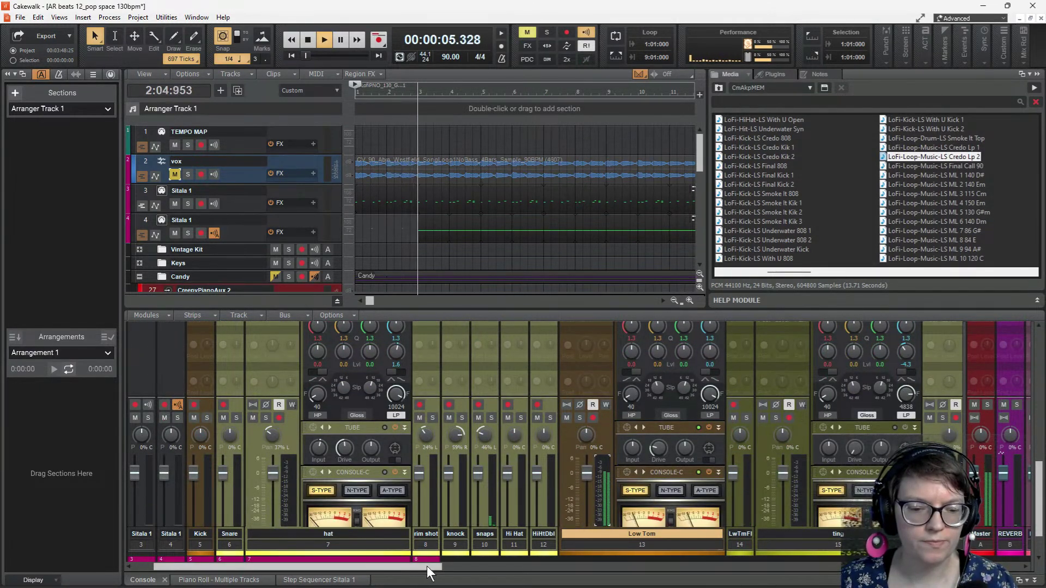
{"action": "left_click_drag", "start_coordinate": [482, 434], "coordinate": [486, 423]}
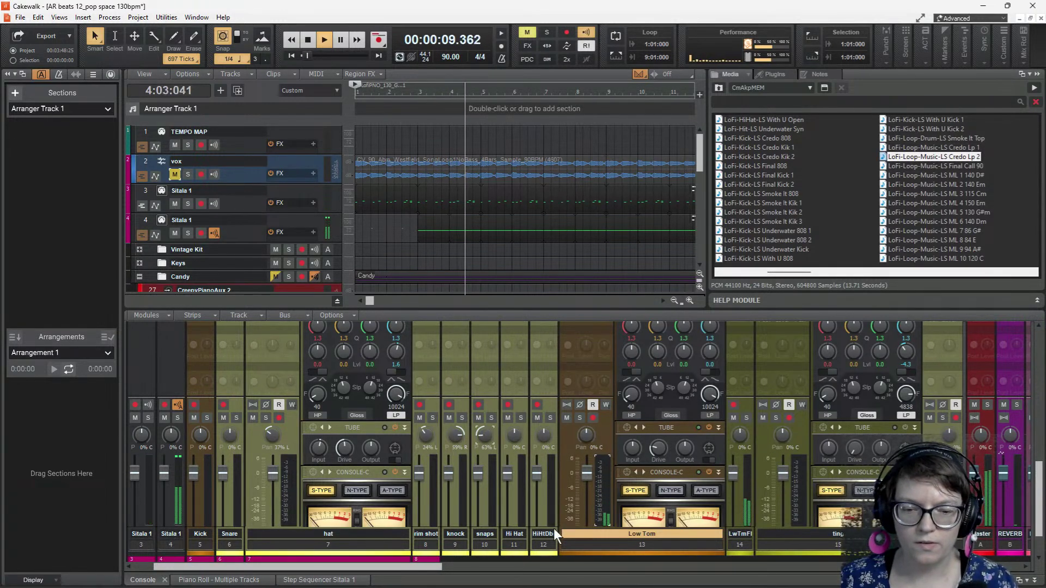
{"action": "left_click_drag", "start_coordinate": [390, 566], "coordinate": [499, 567]}
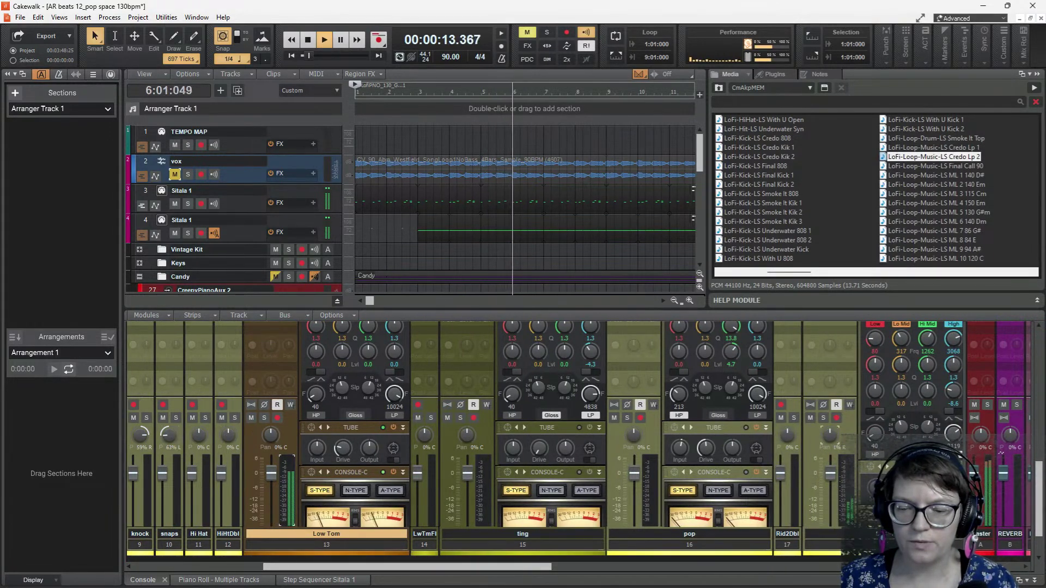
{"action": "left_click_drag", "start_coordinate": [832, 435], "coordinate": [832, 432]}
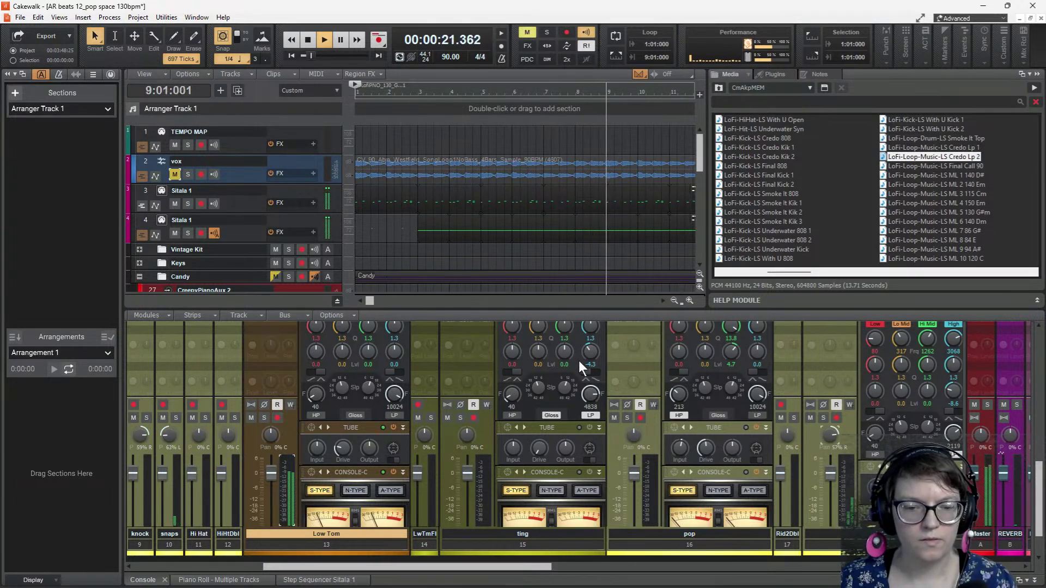
- Move the SNAPP channel strip directly after snaps in the Console and stop playback
{"action": "scroll", "coordinate": [476, 351], "scroll_direction": "down", "scroll_amount": 2}
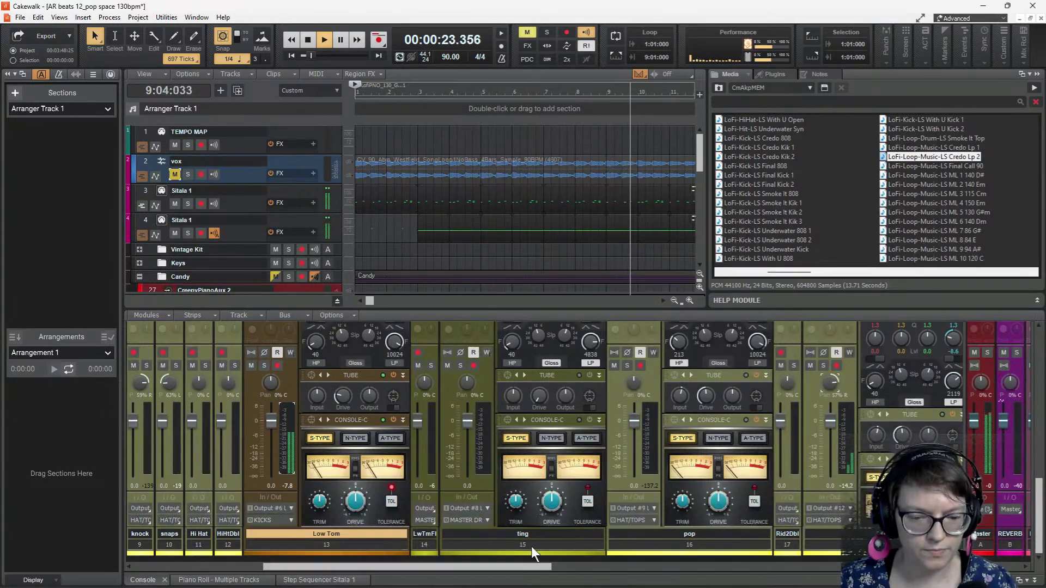
{"action": "left_click", "coordinate": [816, 471]}
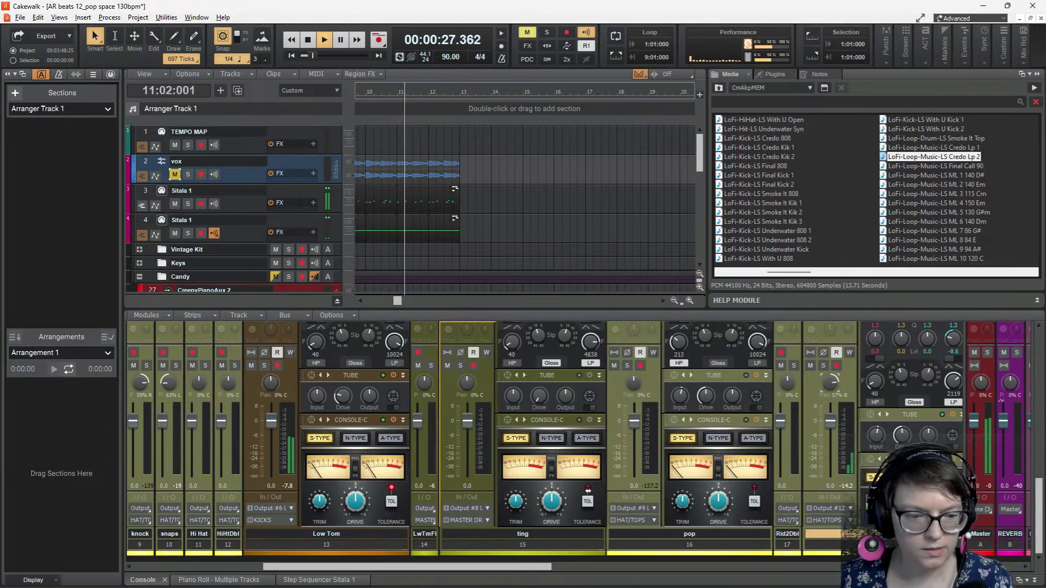
{"action": "left_click_drag", "start_coordinate": [193, 485], "coordinate": [194, 486]}
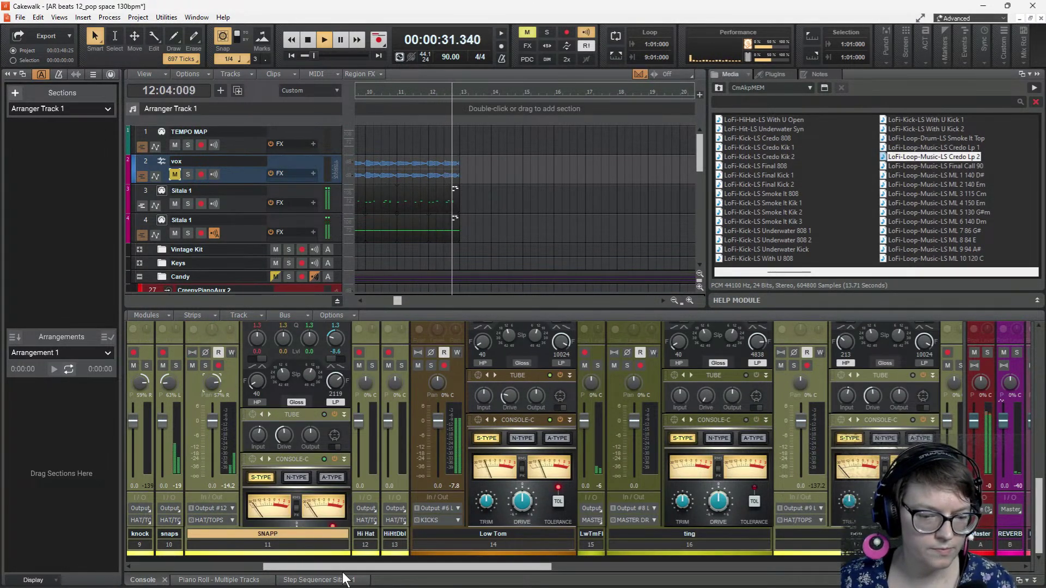
{"action": "key", "text": "space"}
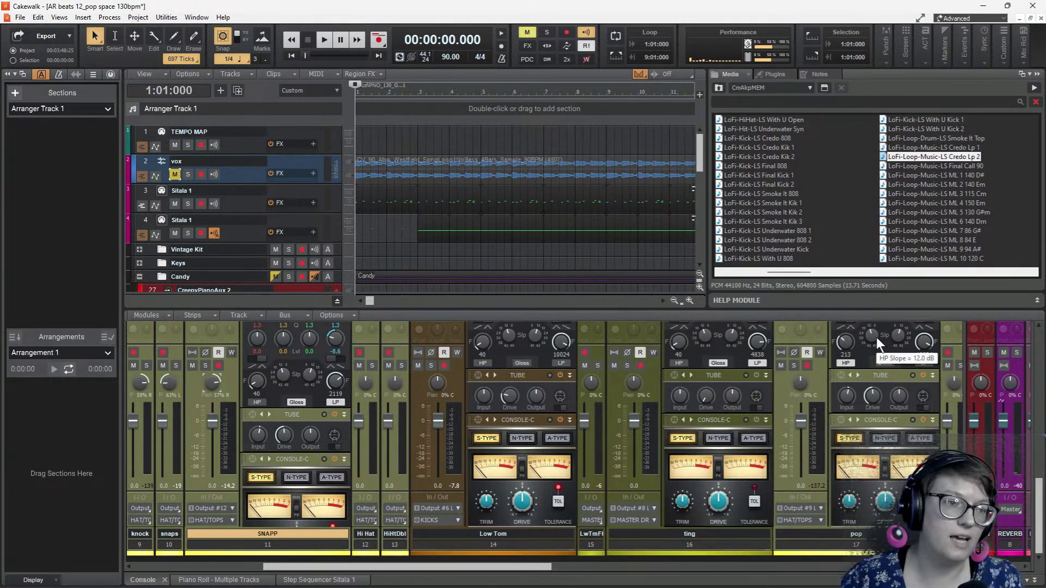
- Enlarge the Console view and switch on the Console-C module of the ting channel
{"action": "left_click_drag", "start_coordinate": [593, 308], "coordinate": [543, 188]}
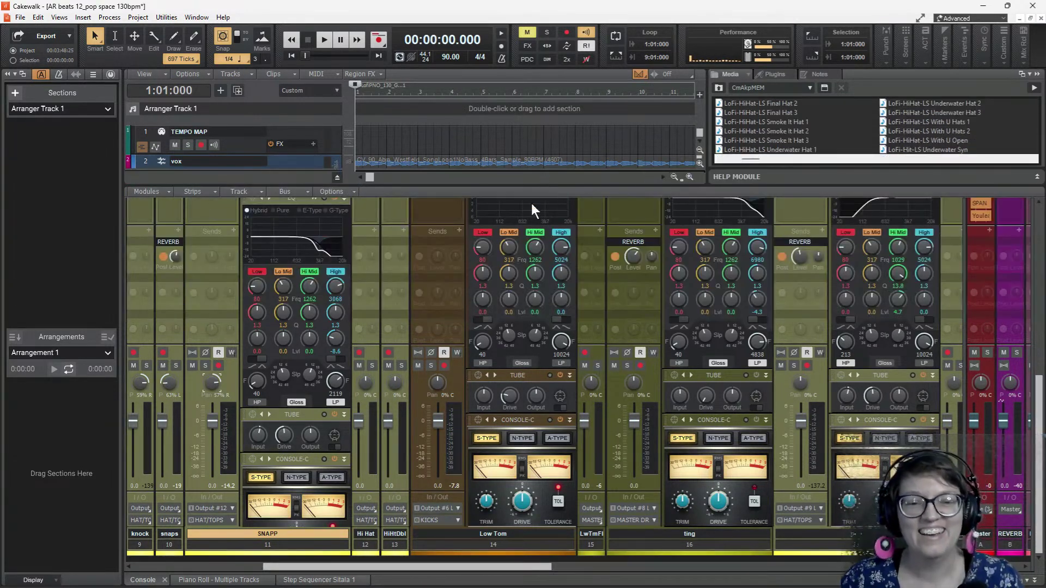
{"action": "scroll", "coordinate": [433, 267], "scroll_direction": "up", "scroll_amount": 5}
{"action": "scroll", "coordinate": [432, 264], "scroll_direction": "up", "scroll_amount": 1}
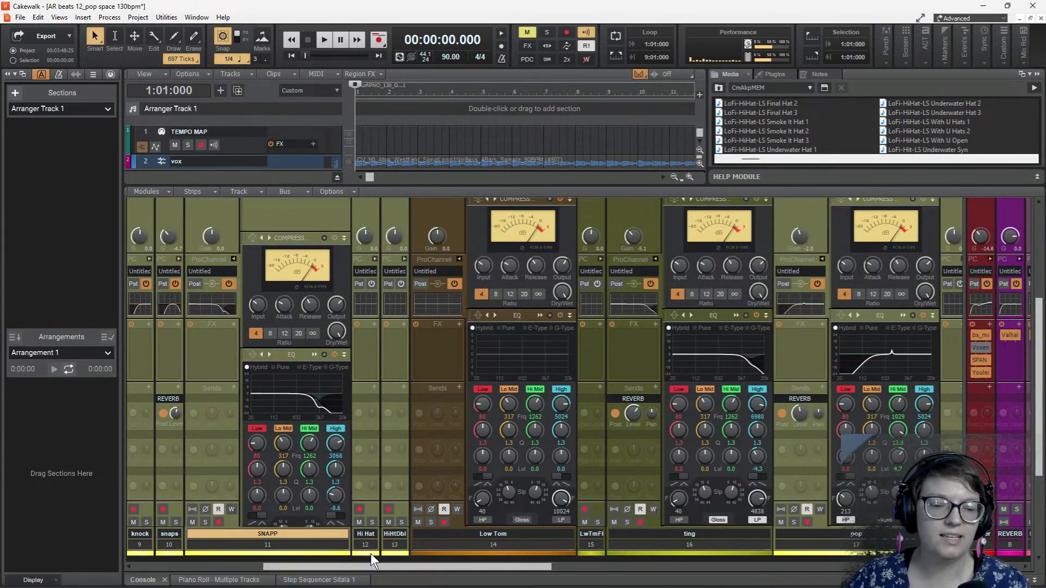
{"action": "scroll", "coordinate": [402, 368], "scroll_direction": "down", "scroll_amount": 5}
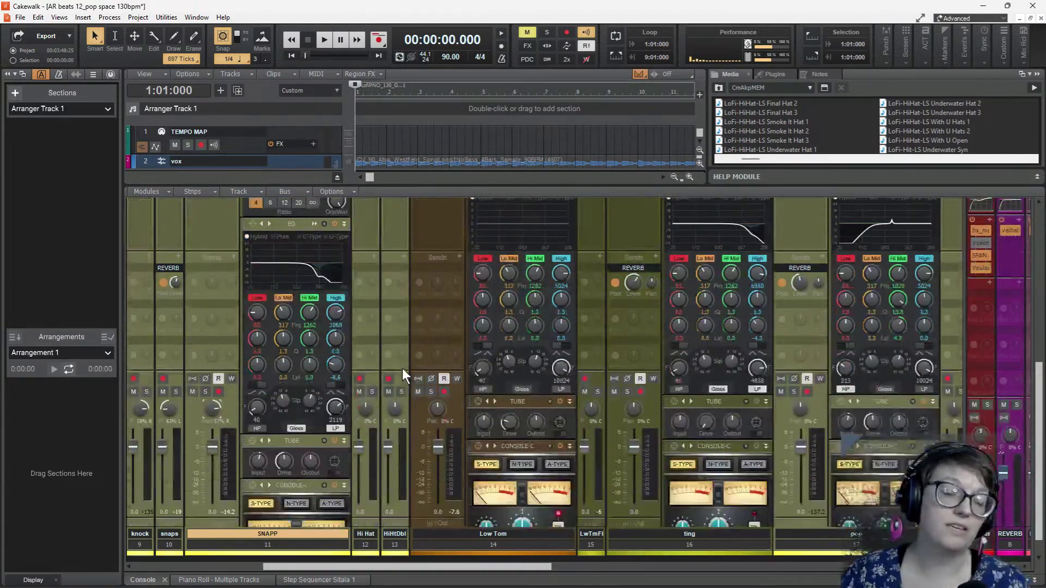
{"action": "scroll", "coordinate": [402, 368], "scroll_direction": "down", "scroll_amount": 1}
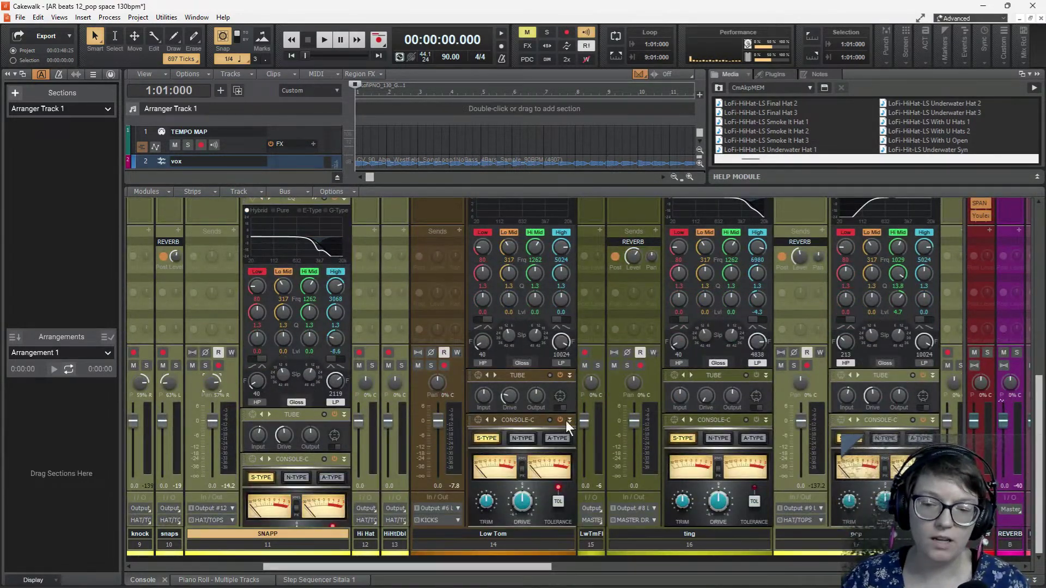
{"action": "left_click", "coordinate": [755, 420]}
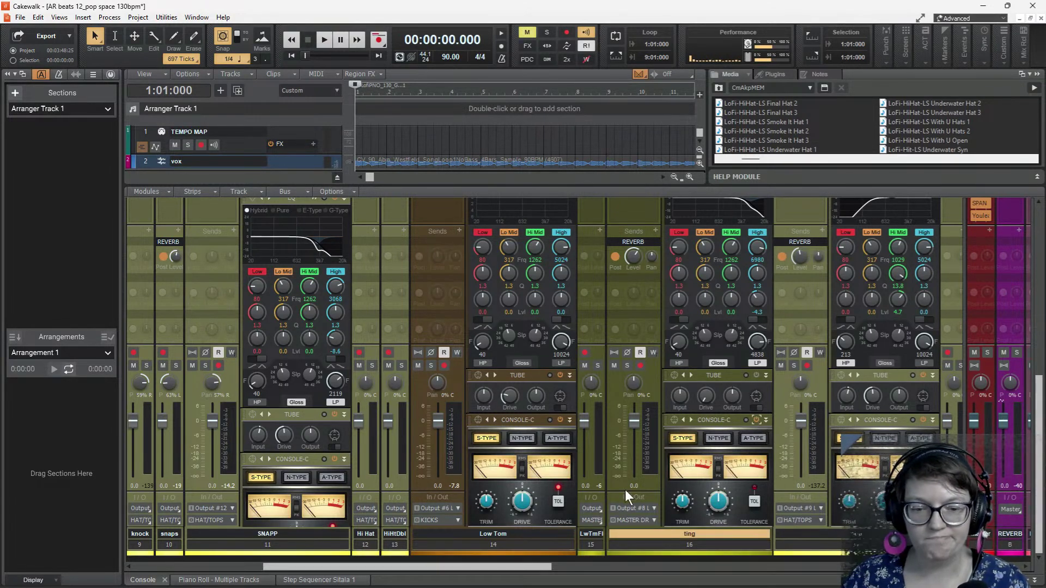
- Shrink the Console to reveal the Sitala 1 tracks and play the song from measure 1 to review the channel balance
{"action": "left_click_drag", "start_coordinate": [435, 565], "coordinate": [289, 561]}
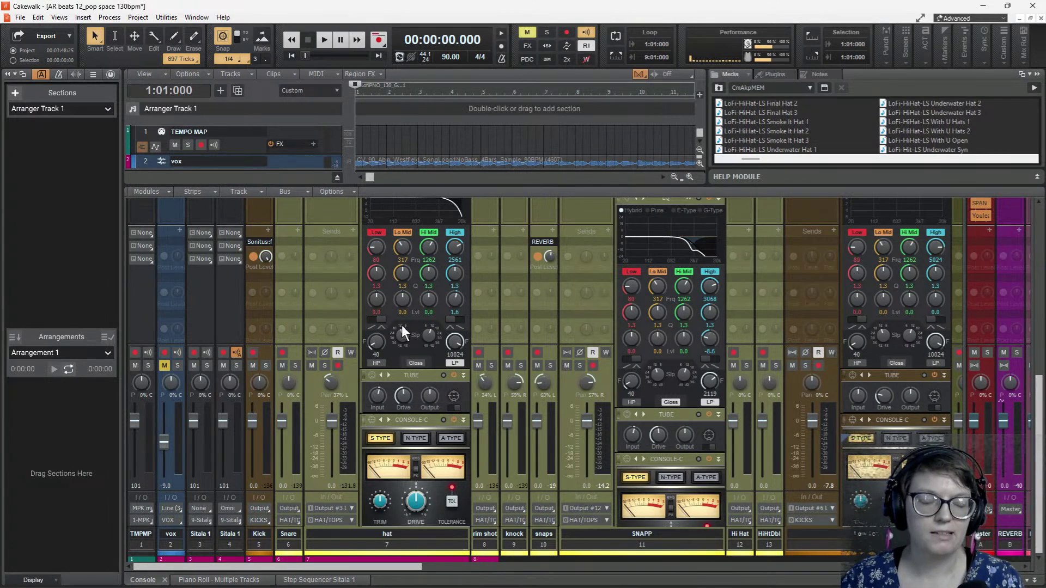
{"action": "left_click_drag", "start_coordinate": [532, 185], "coordinate": [538, 224]}
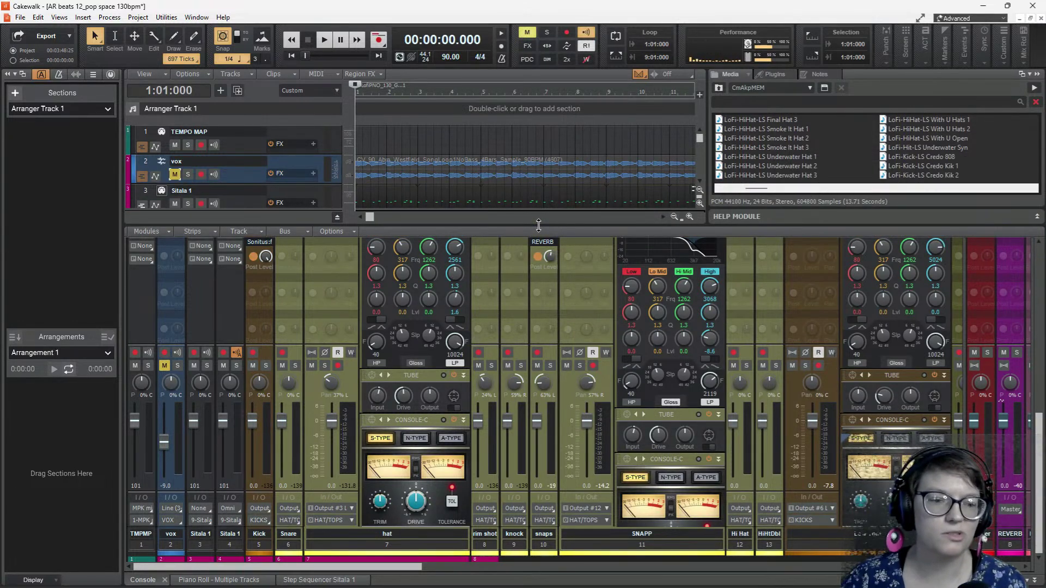
{"action": "key", "text": "space"}
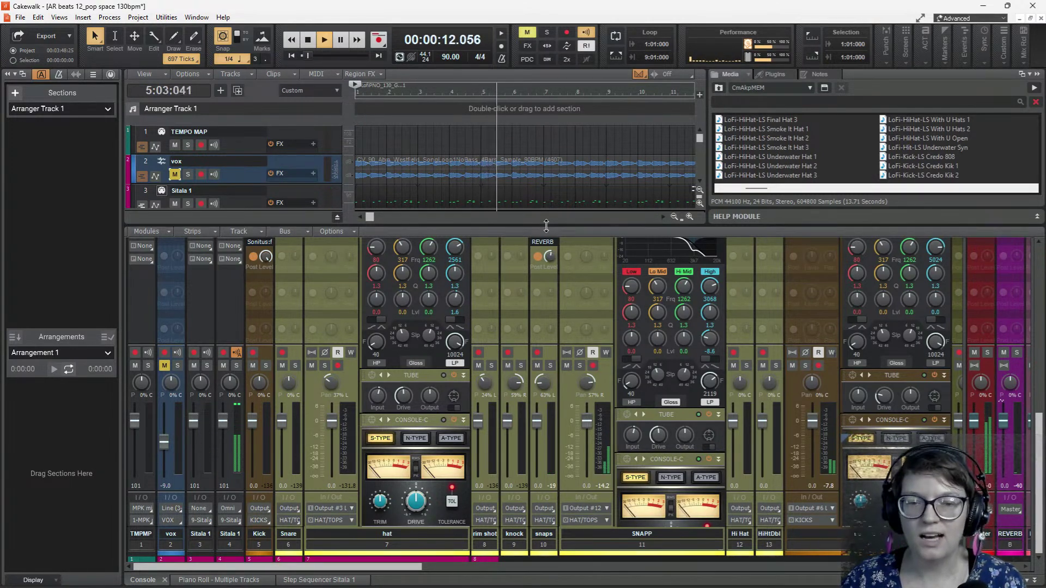
{"action": "left_click_drag", "start_coordinate": [546, 224], "coordinate": [557, 254]}
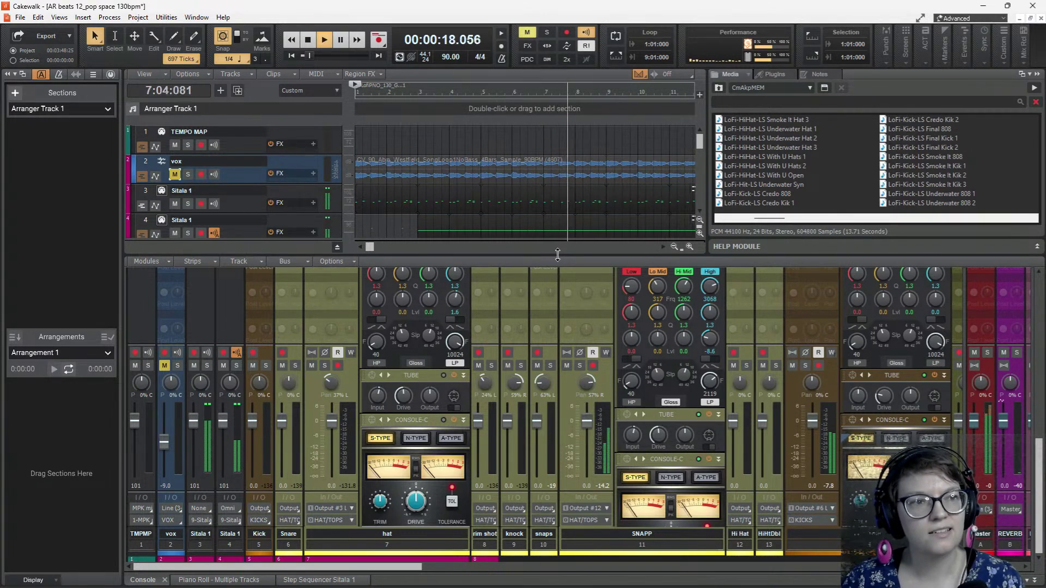
{"action": "key", "text": "space"}
{"action": "scroll", "coordinate": [480, 199], "scroll_direction": "down", "scroll_amount": 10}
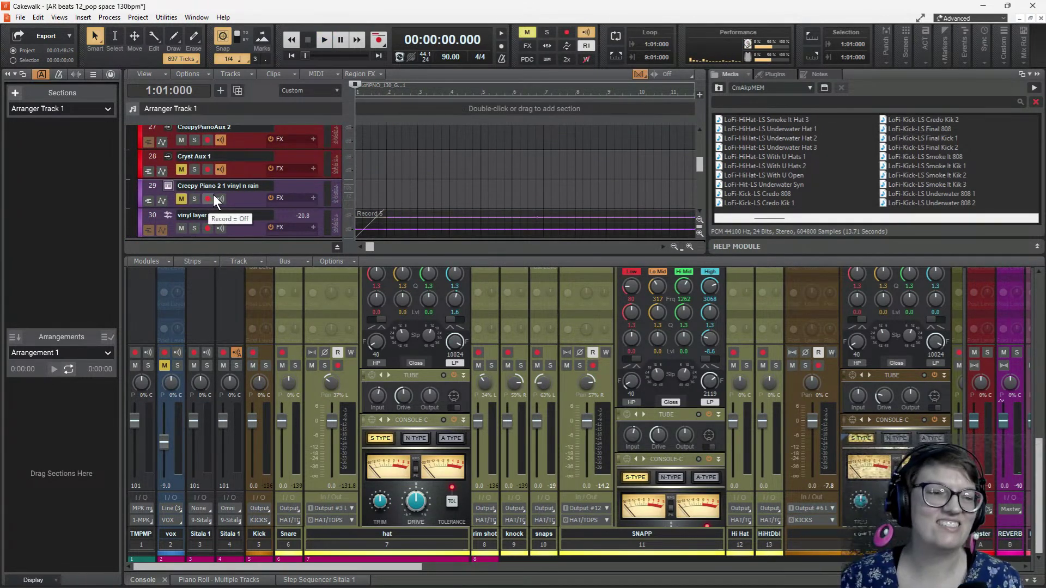
{"action": "scroll", "coordinate": [352, 177], "scroll_direction": "up", "scroll_amount": 10}
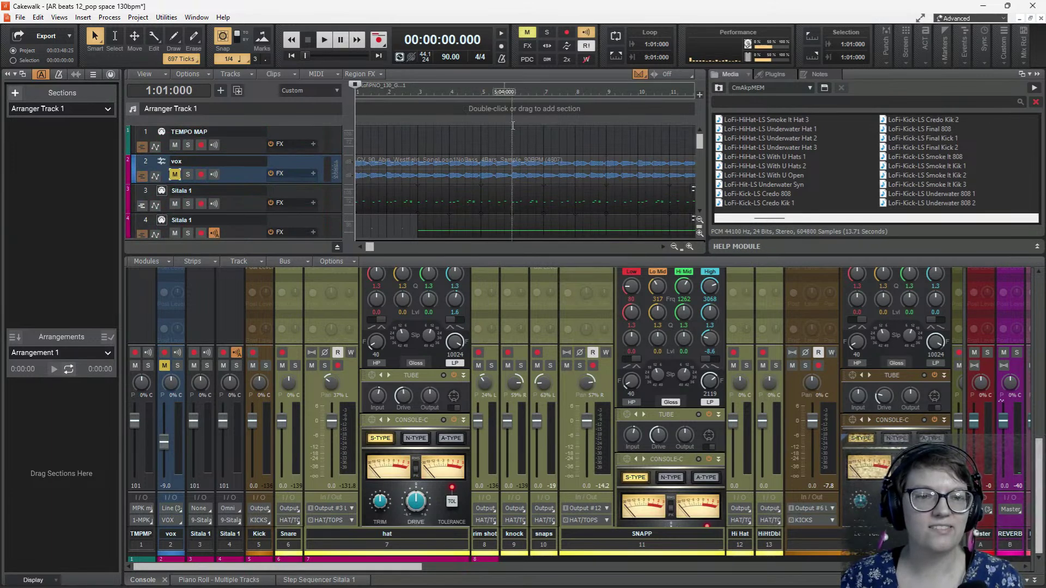
- Save the project under the new name AR beats 13_snappy 90bpm in the AR beats 01 folder
{"action": "left_click", "coordinate": [20, 18]}
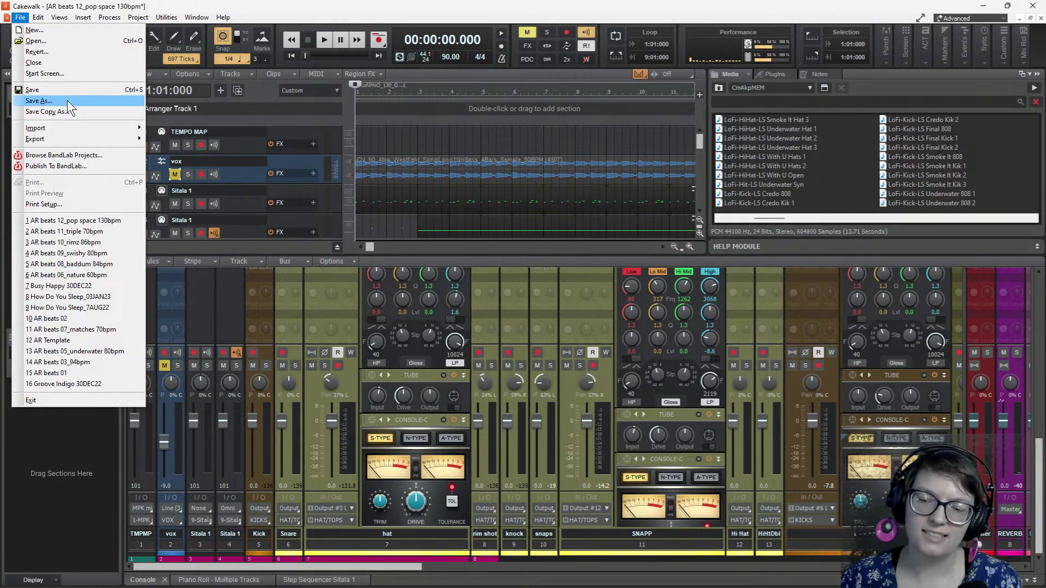
{"action": "left_click", "coordinate": [39, 101]}
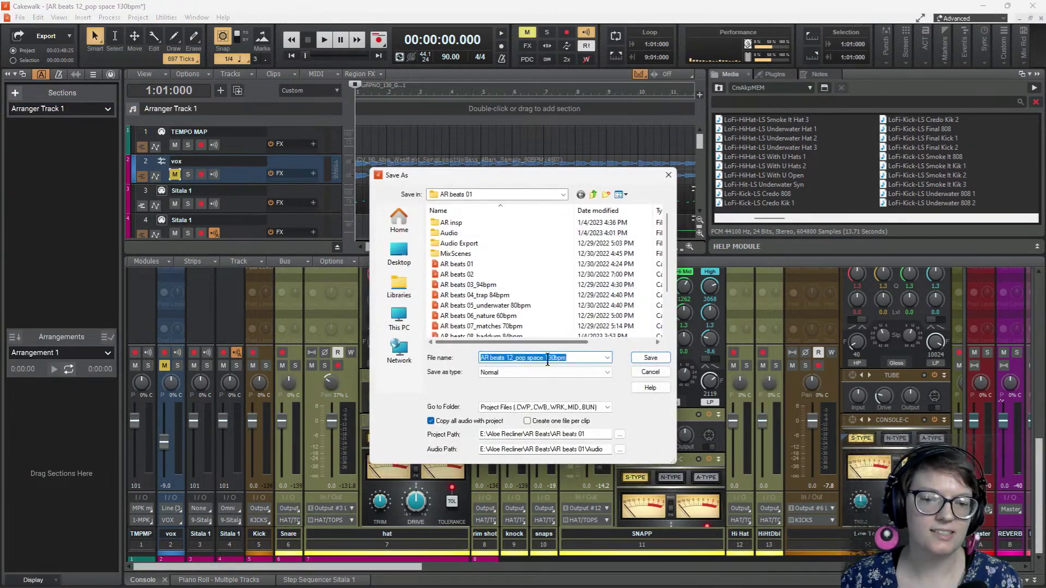
{"action": "left_click", "coordinate": [568, 357]}
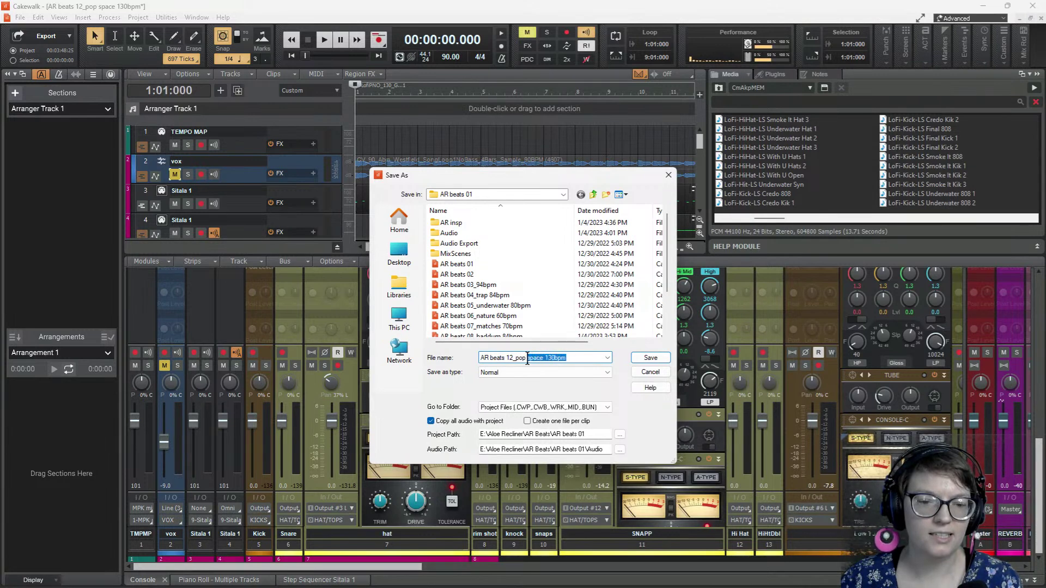
{"action": "key", "text": "BackSpace"}
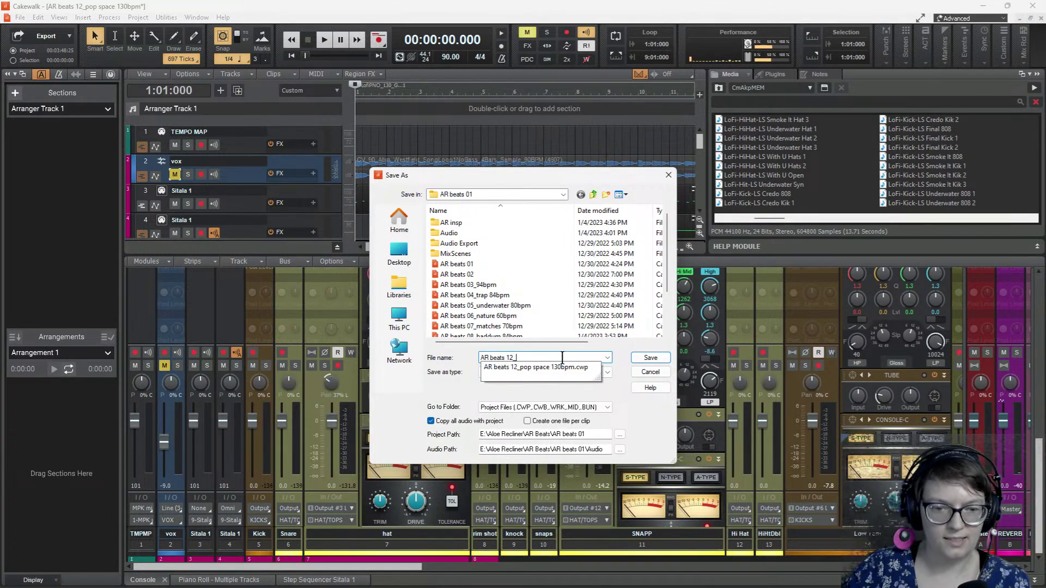
{"action": "type", "text": "snappy 90bpm"}
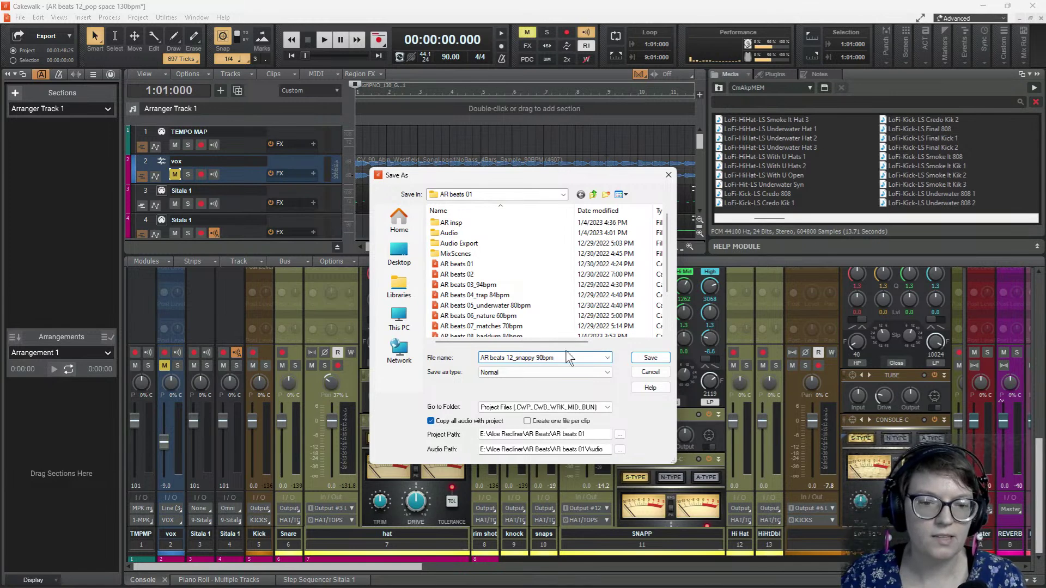
{"action": "scroll", "coordinate": [507, 283], "scroll_direction": "down", "scroll_amount": 2}
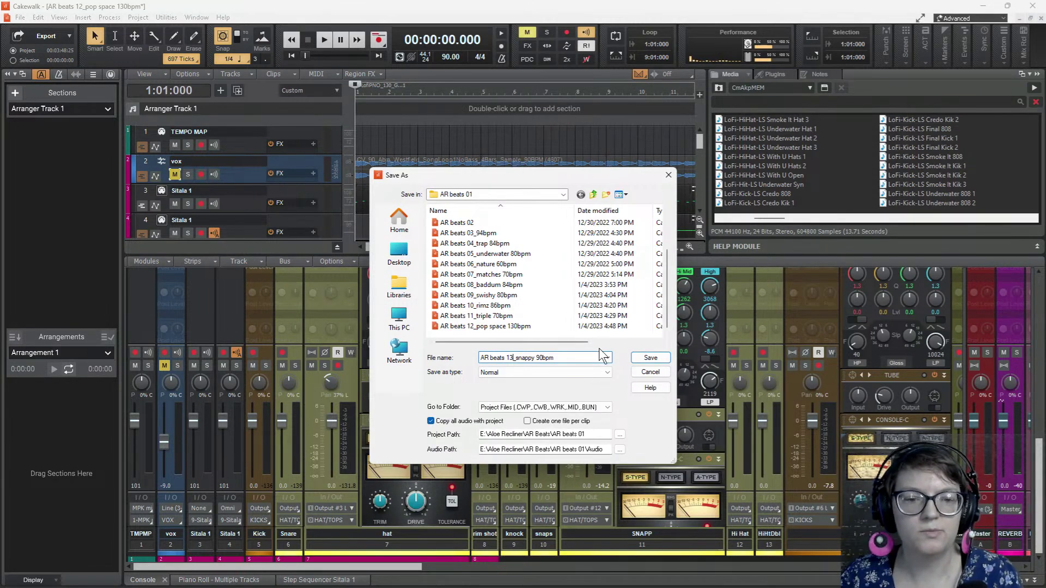
{"action": "left_click", "coordinate": [648, 357]}
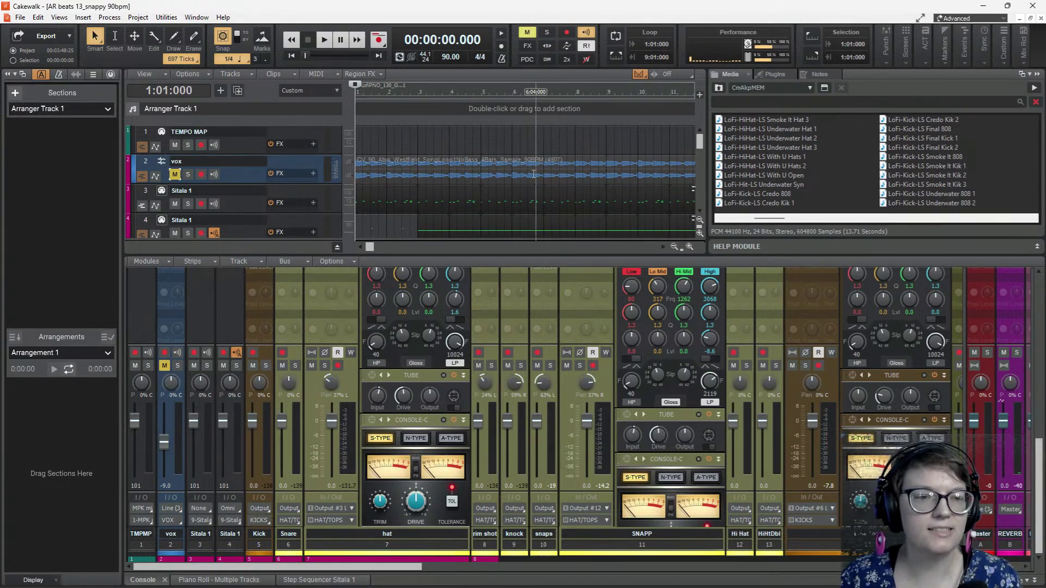
{"action": "scroll", "coordinate": [512, 177], "scroll_direction": "down", "scroll_amount": 4, "text": "ctrl"}
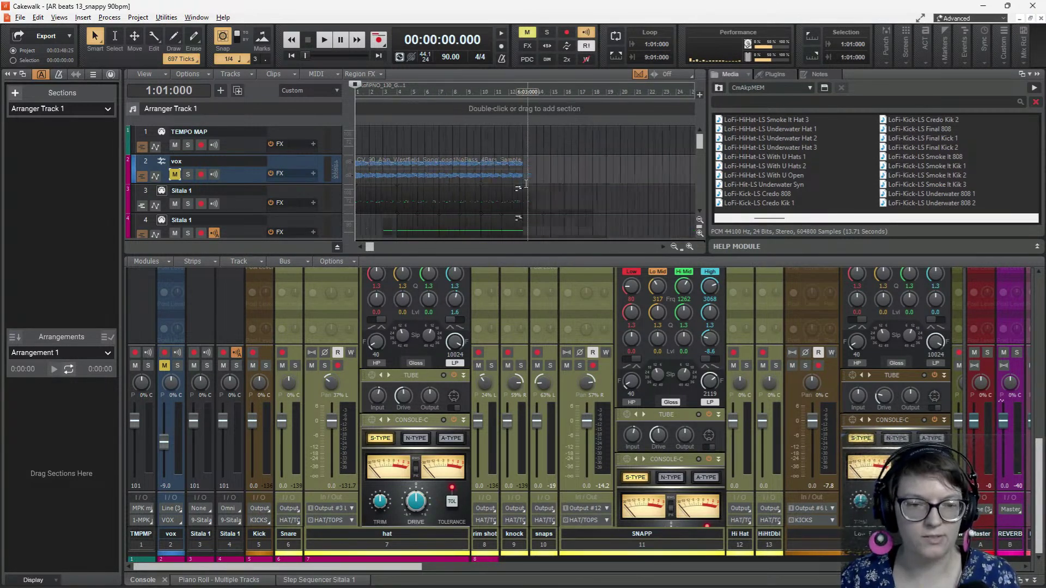
{"action": "scroll", "coordinate": [496, 191], "scroll_direction": "down", "scroll_amount": 3}
{"action": "scroll", "coordinate": [487, 203], "scroll_direction": "up", "scroll_amount": 3}
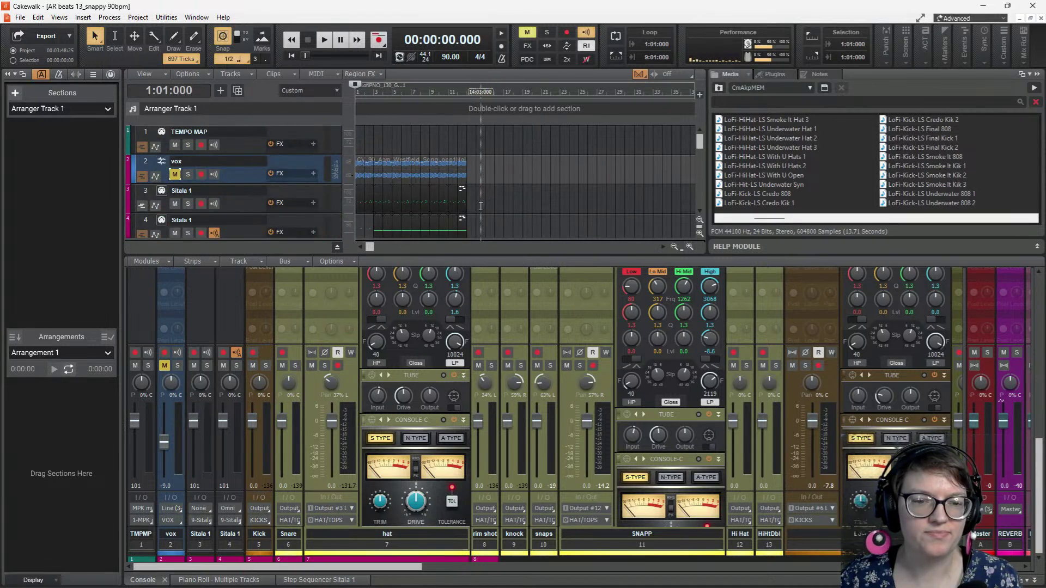
- Delete the clips on the vox and both Sitala 1 tracks and enlarge the track area above the Console
{"action": "left_click_drag", "start_coordinate": [470, 226], "coordinate": [350, 162]}
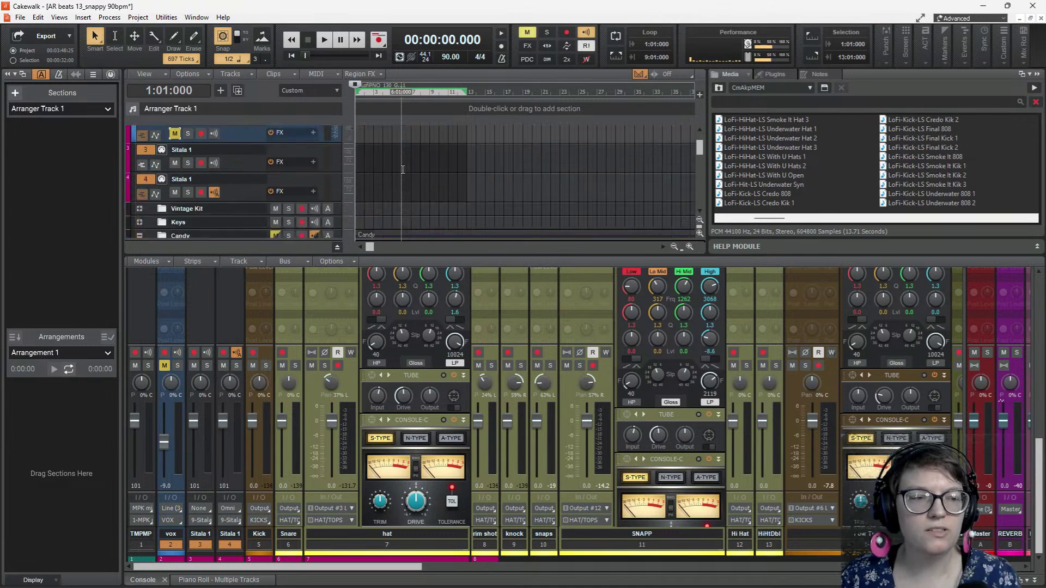
{"action": "scroll", "coordinate": [433, 222], "scroll_direction": "down", "scroll_amount": 5}
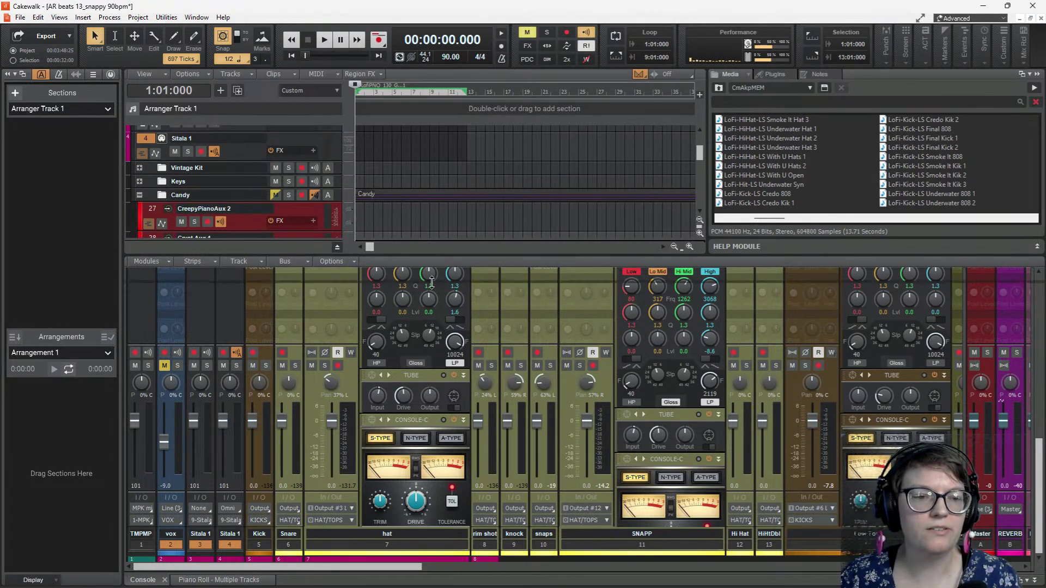
{"action": "left_click_drag", "start_coordinate": [433, 255], "coordinate": [433, 315]}
{"action": "scroll", "coordinate": [443, 274], "scroll_direction": "up", "scroll_amount": 4}
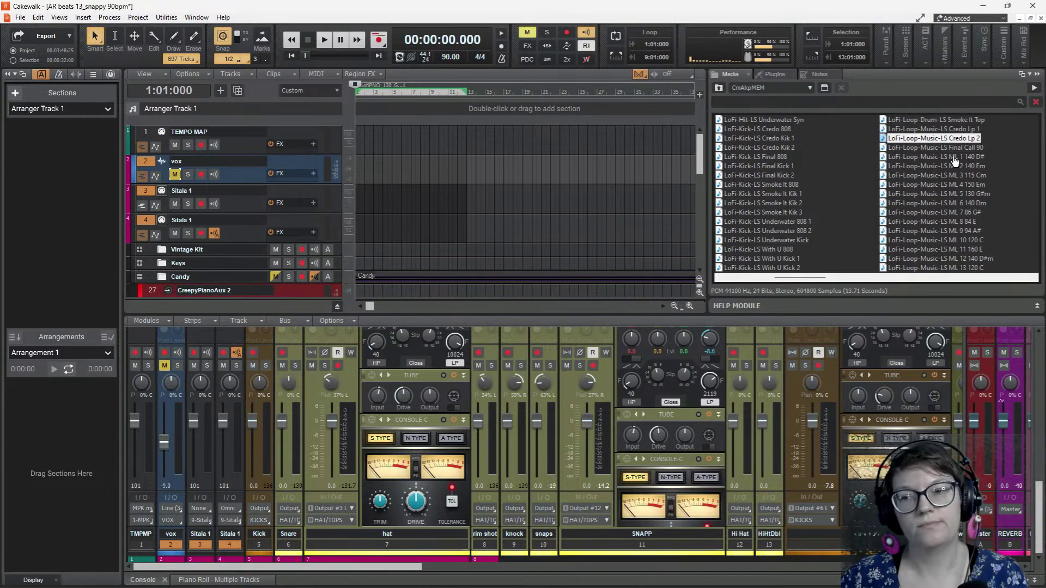
- Copy the 90 BPM piano loop file from the AR insp folder and paste it onto the vox track at measure 1
{"action": "mouse_move", "coordinate": [521, 547]}
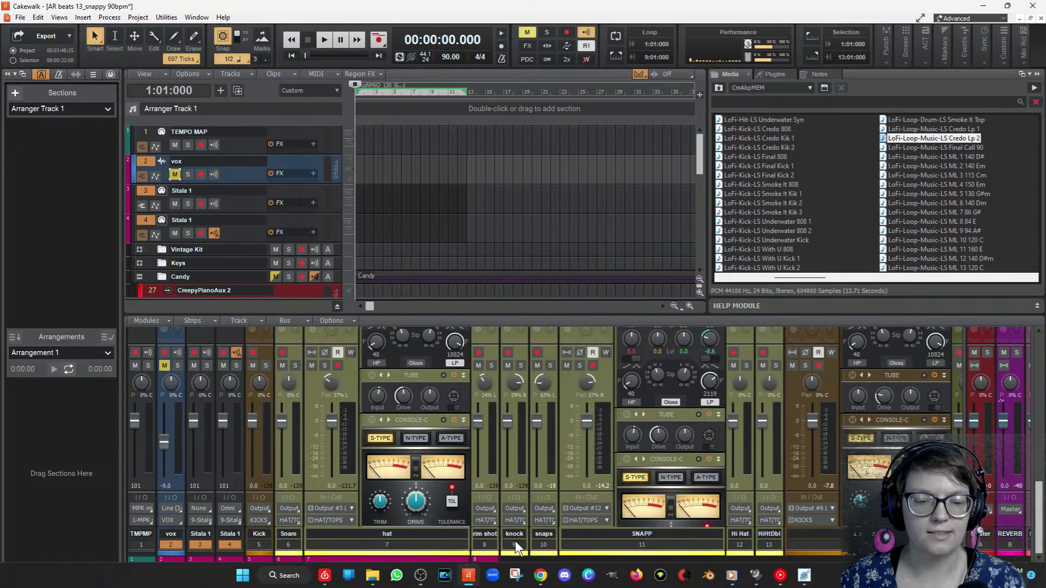
{"action": "left_click", "coordinate": [374, 576]}
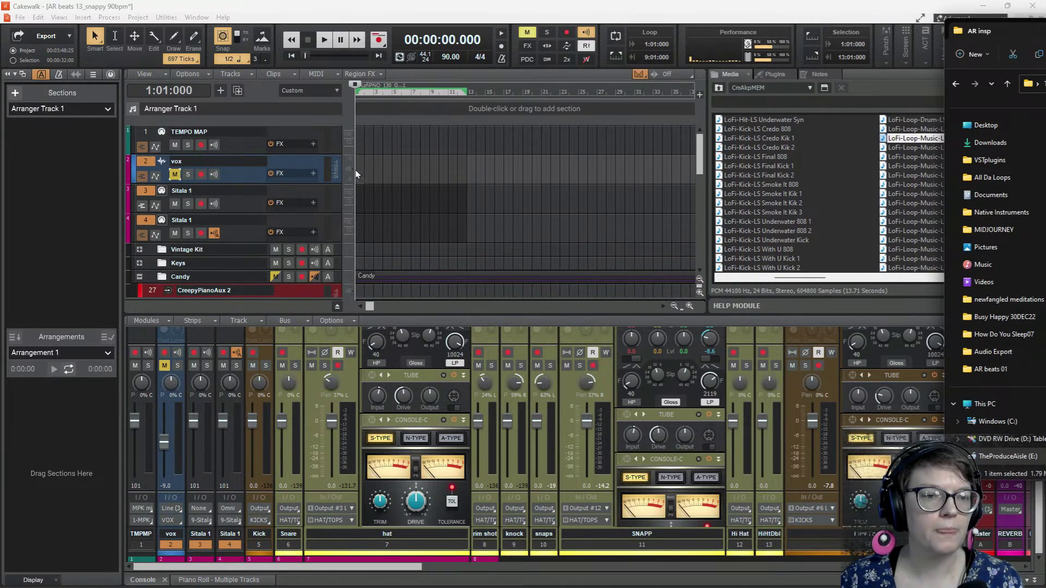
{"action": "key", "text": "ctrl+v"}
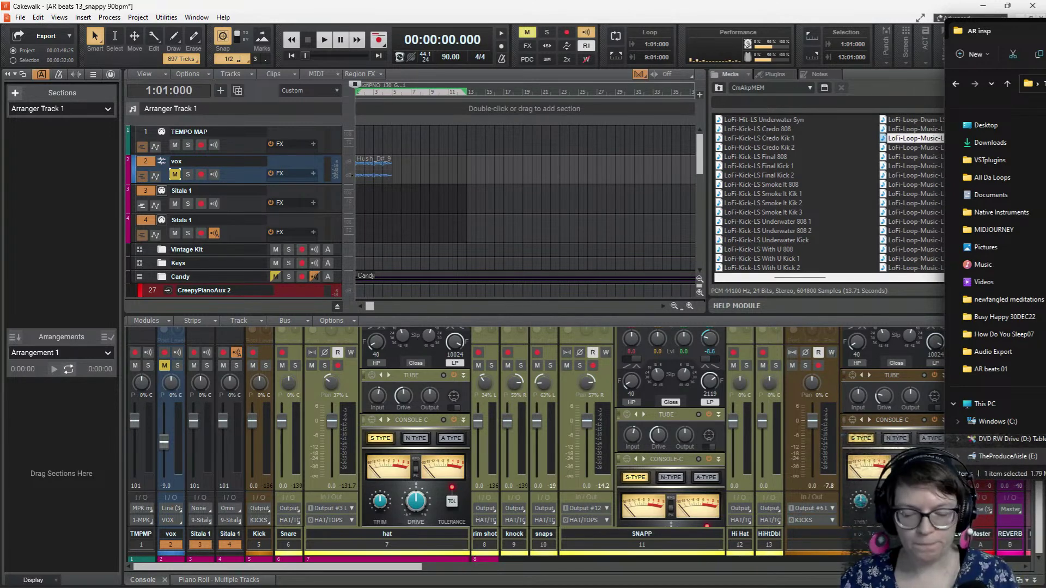
{"action": "key", "text": "alt+Tab"}
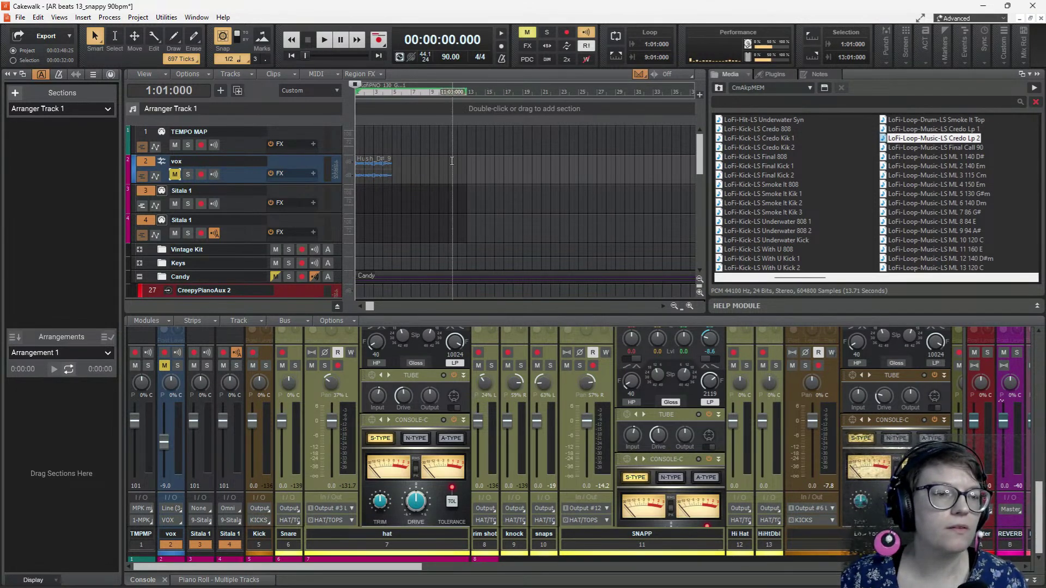
- Repeat the piano loop clip on the vox track up to measure 25 and unmute the track
{"action": "left_click", "coordinate": [374, 164]}
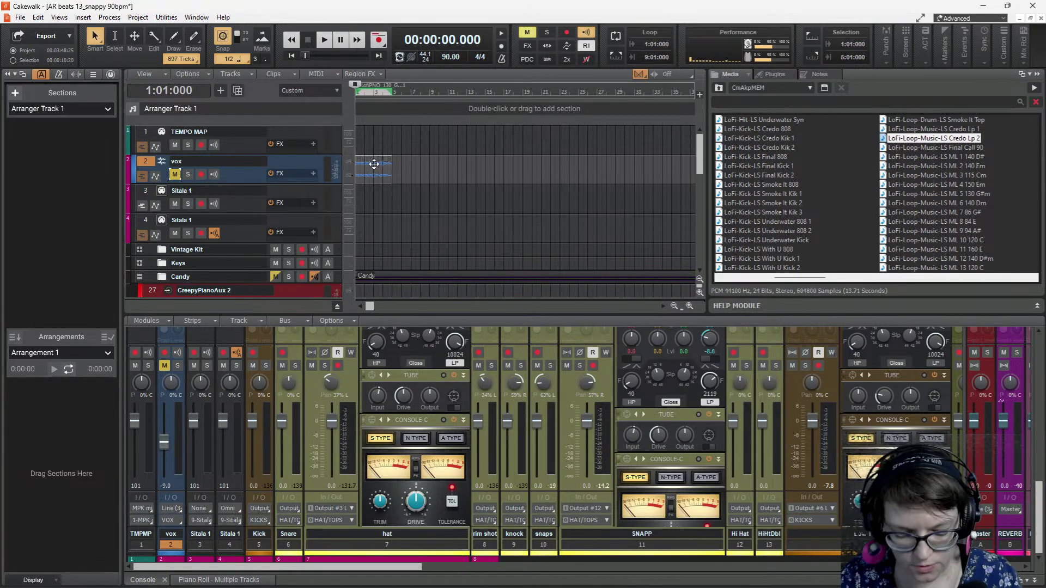
{"action": "left_click_drag", "start_coordinate": [391, 171], "coordinate": [580, 177]}
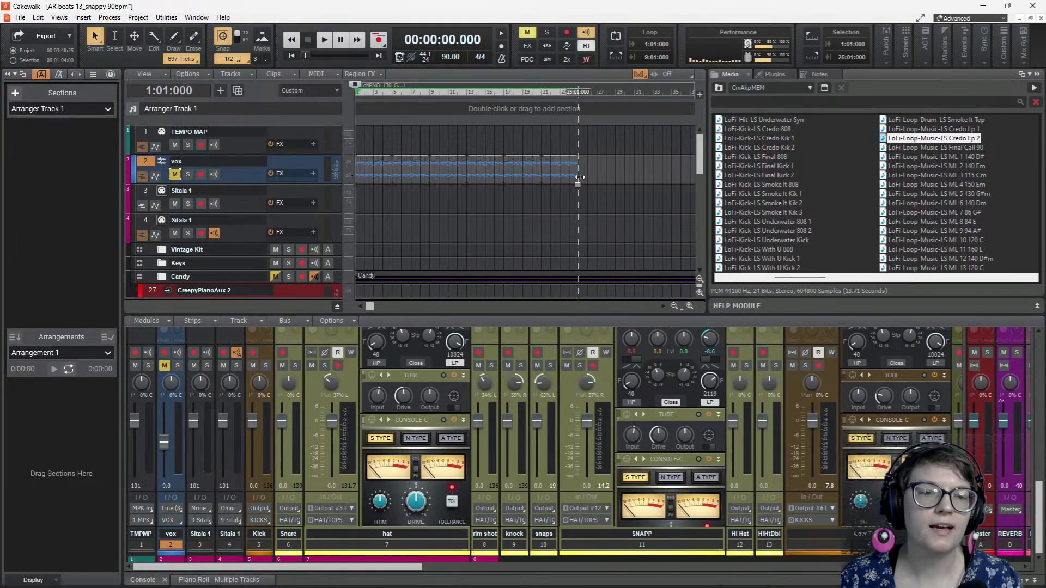
{"action": "left_click", "coordinate": [174, 175]}
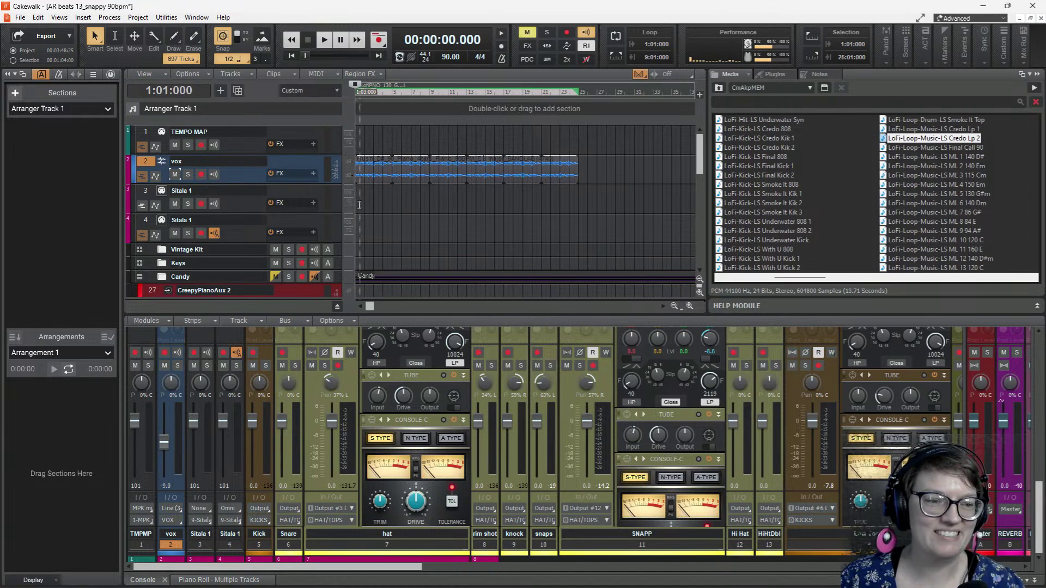
- Play the piano loop from measure 1 to check how it sounds
{"action": "key", "text": "space"}
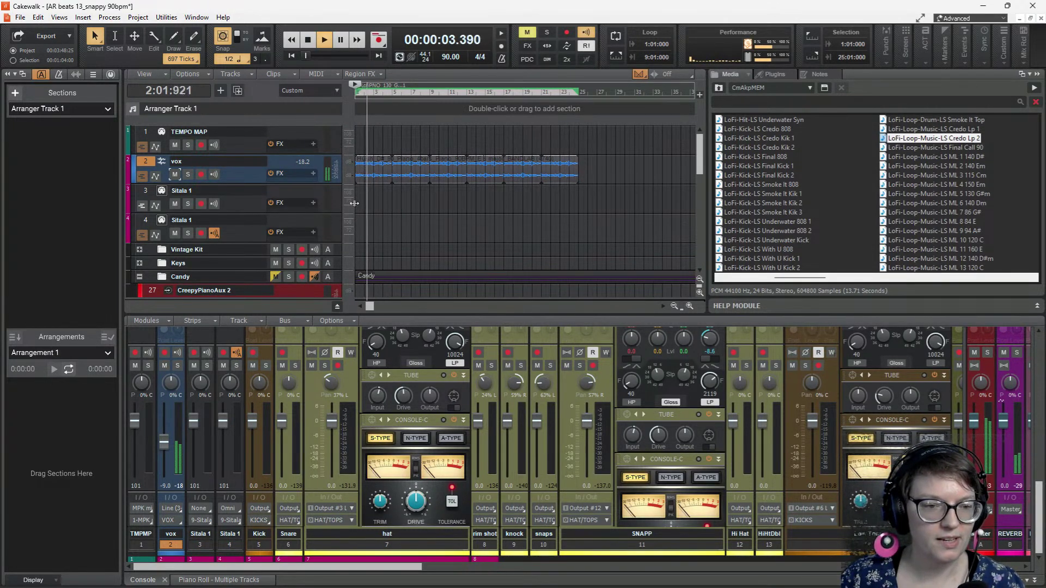
{"action": "key", "text": "space"}
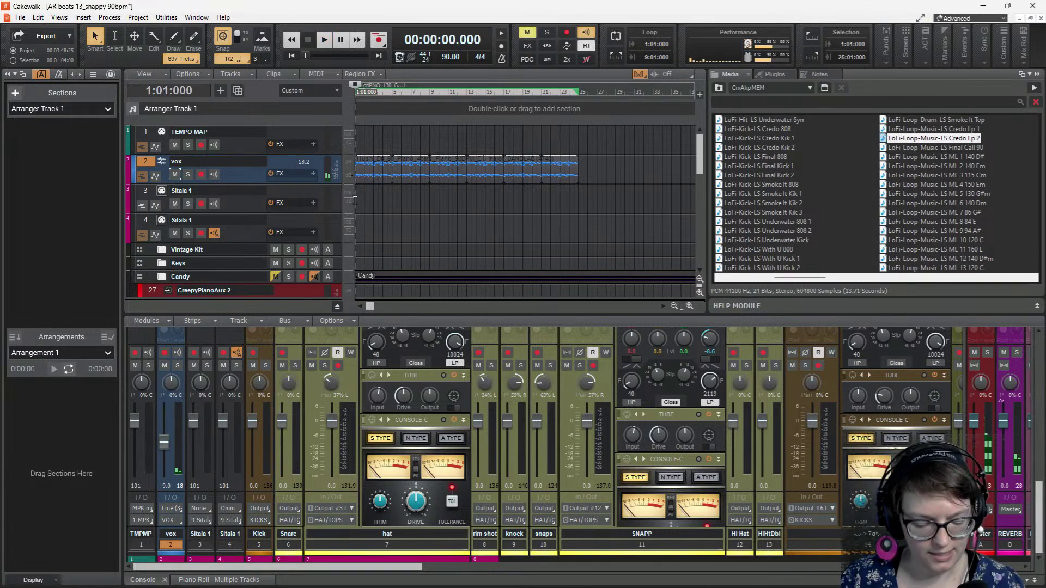
{"action": "key", "text": "space"}
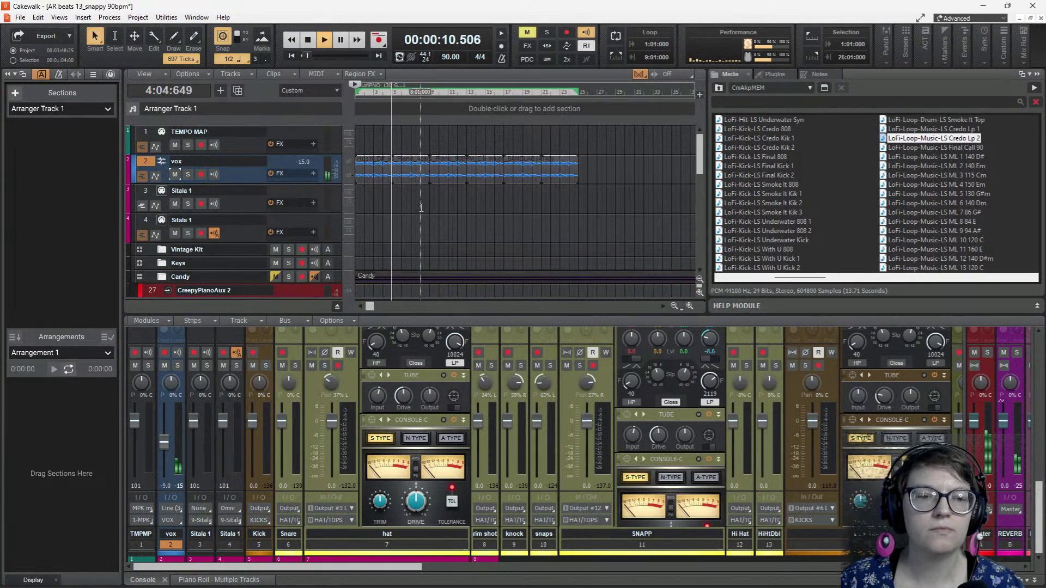
{"action": "key", "text": "space"}
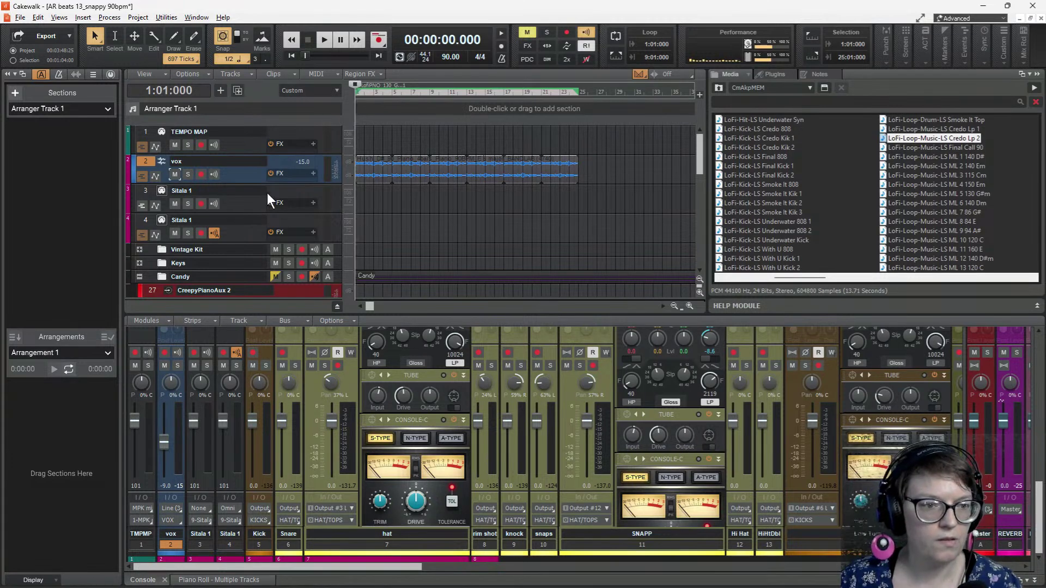
- Open the Step Sequencer for a new pattern at measure 1 on the first Sitala 1 track
{"action": "double_click", "coordinate": [249, 190]}
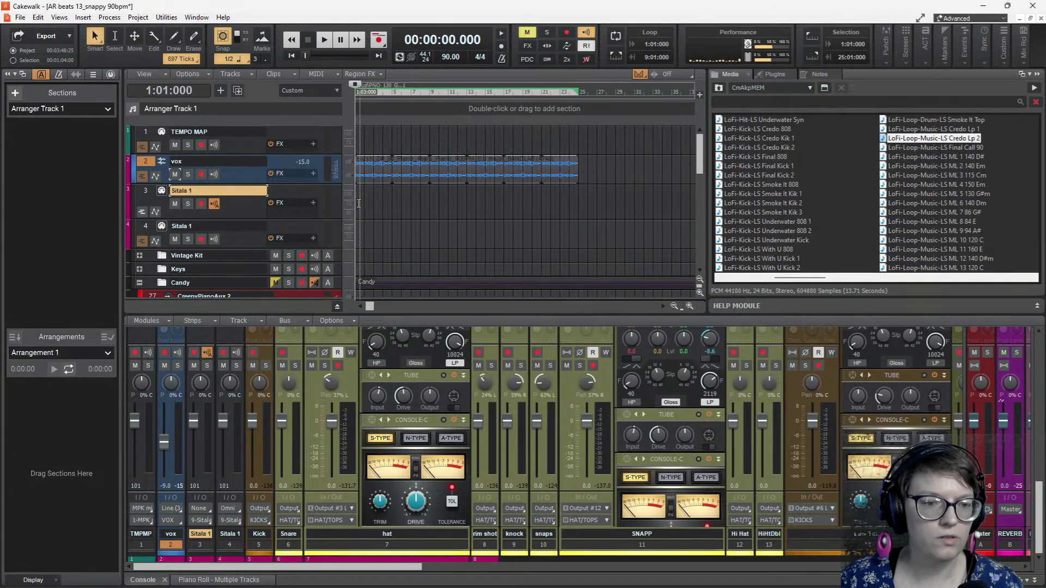
{"action": "left_click", "coordinate": [359, 203]}
{"action": "left_click", "coordinate": [357, 203]}
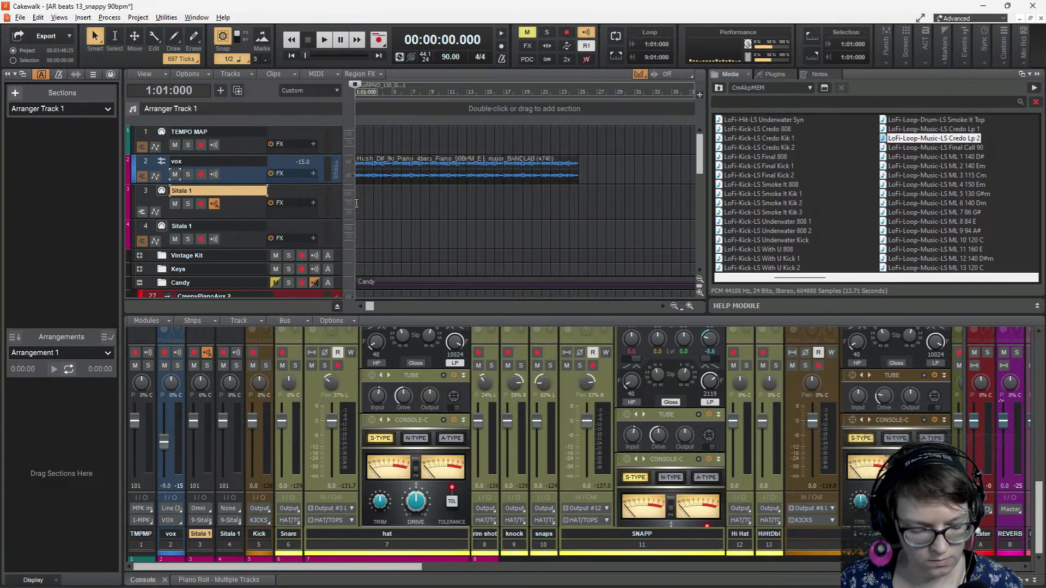
{"action": "key", "text": "alt+shift+8"}
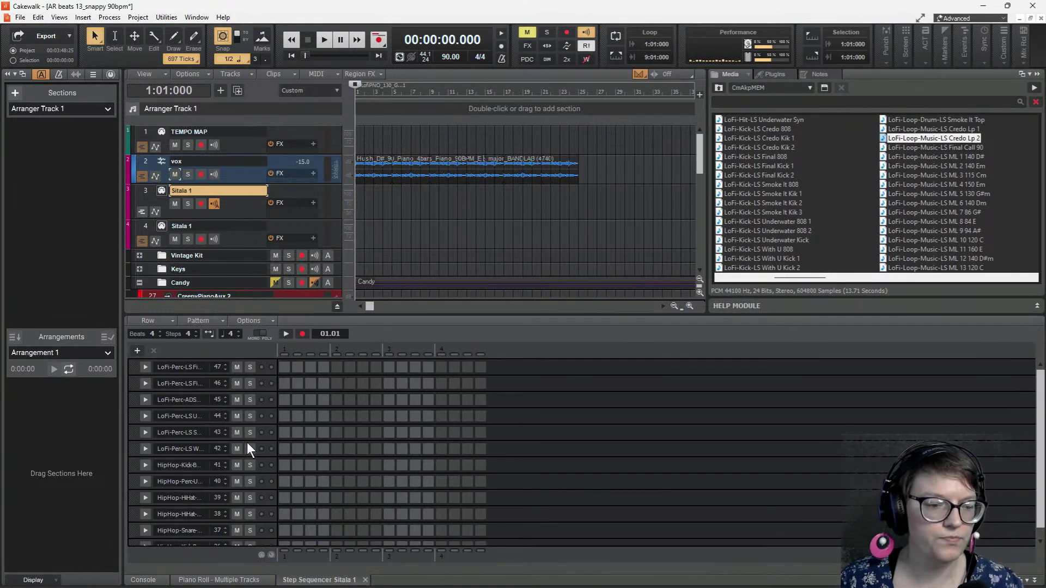
- Add four rows above note 47 in the Step Sequencer, for notes 48 to 51
{"action": "left_click", "coordinate": [184, 367]}
{"action": "left_click", "coordinate": [134, 349]}
{"action": "left_click", "coordinate": [134, 348]}
{"action": "left_click", "coordinate": [134, 349]}
{"action": "left_click", "coordinate": [134, 349]}
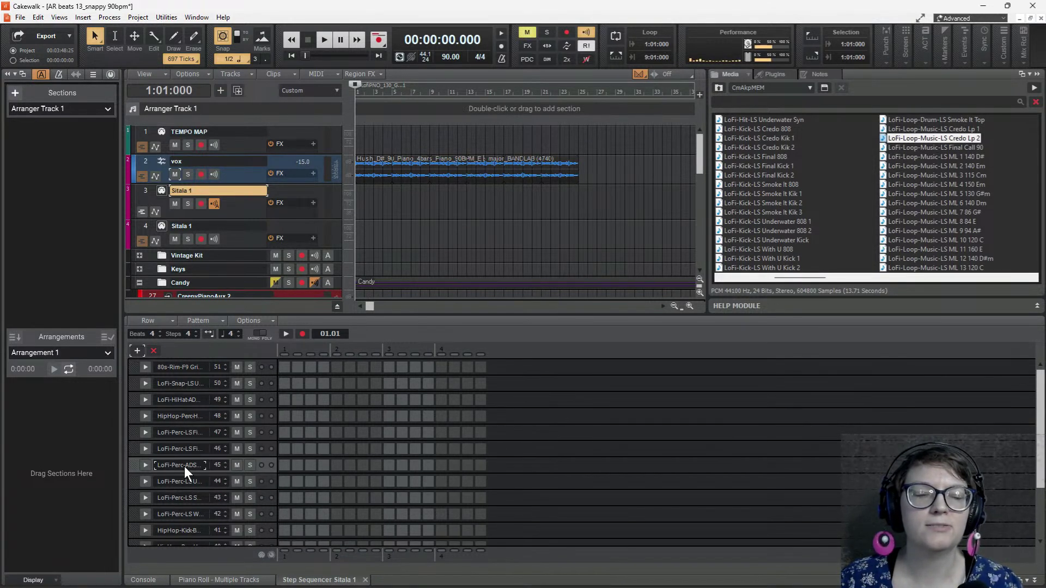
- Play the piano loop while examining the Sitala sounds assigned to the Step Sequencer rows
{"action": "key", "text": "space"}
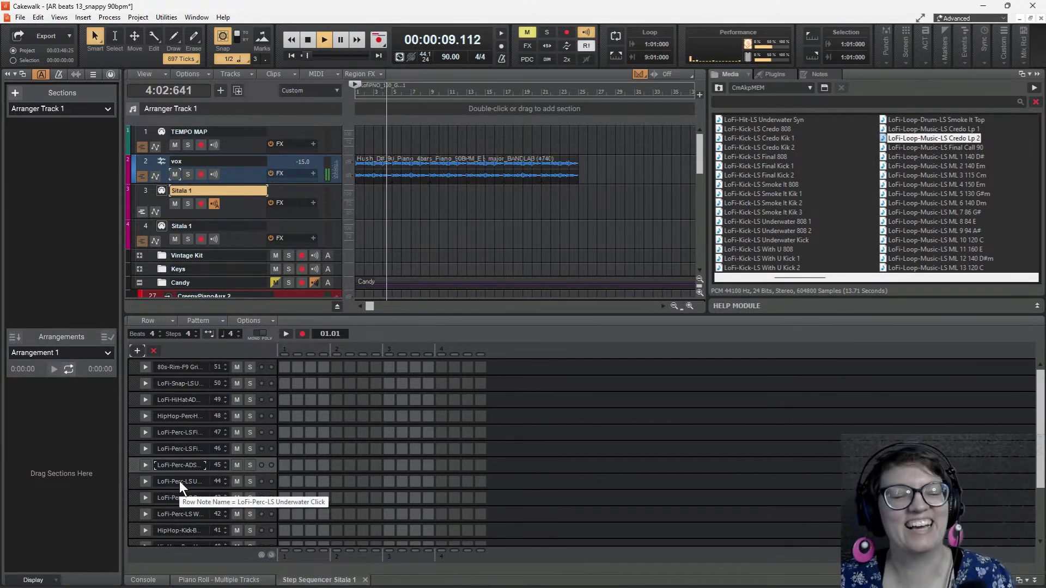
{"action": "scroll", "coordinate": [178, 481], "scroll_direction": "down", "scroll_amount": 1}
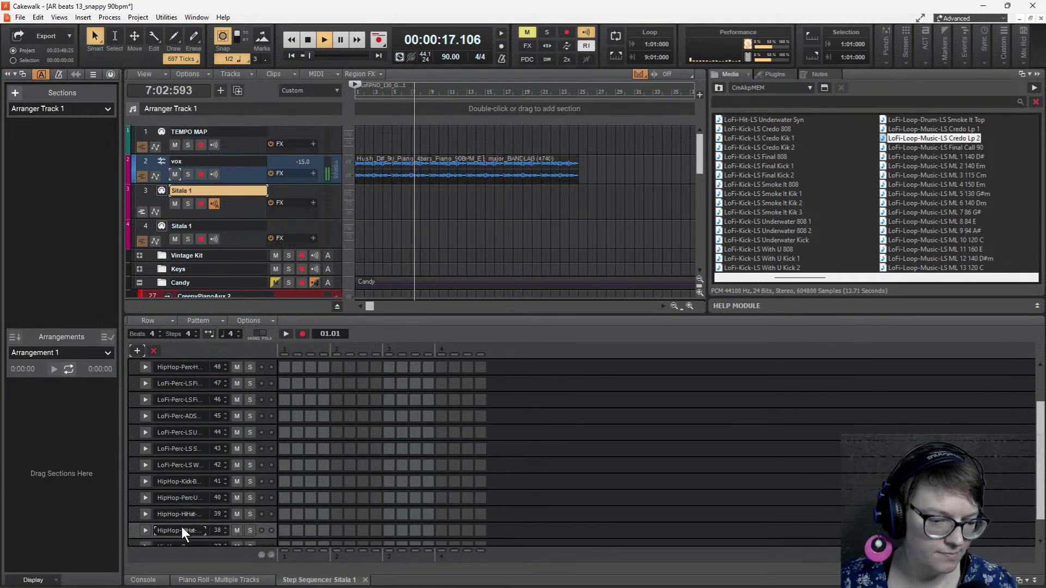
{"action": "scroll", "coordinate": [174, 508], "scroll_direction": "down", "scroll_amount": 1}
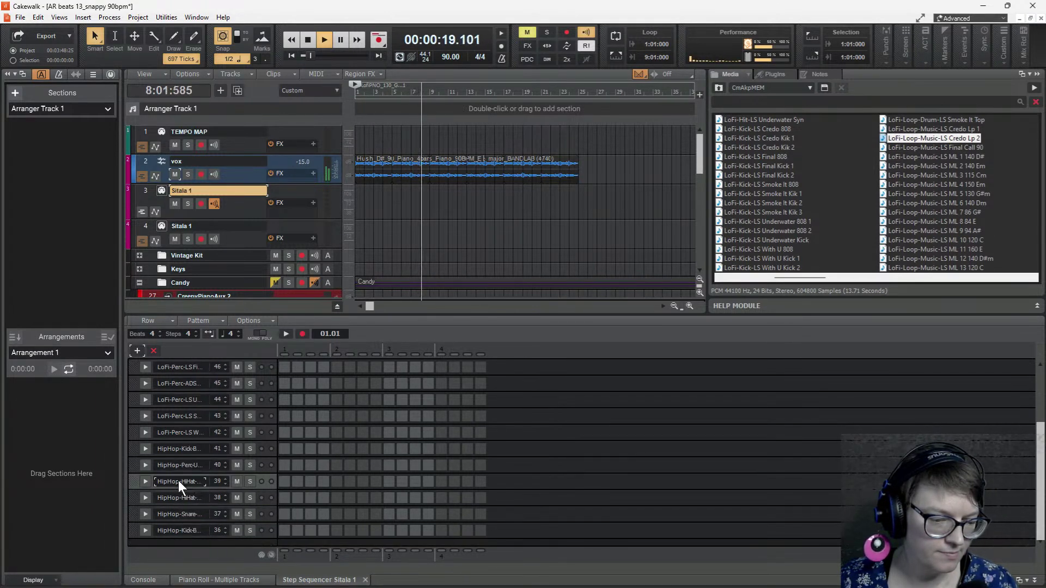
{"action": "key", "text": "space"}
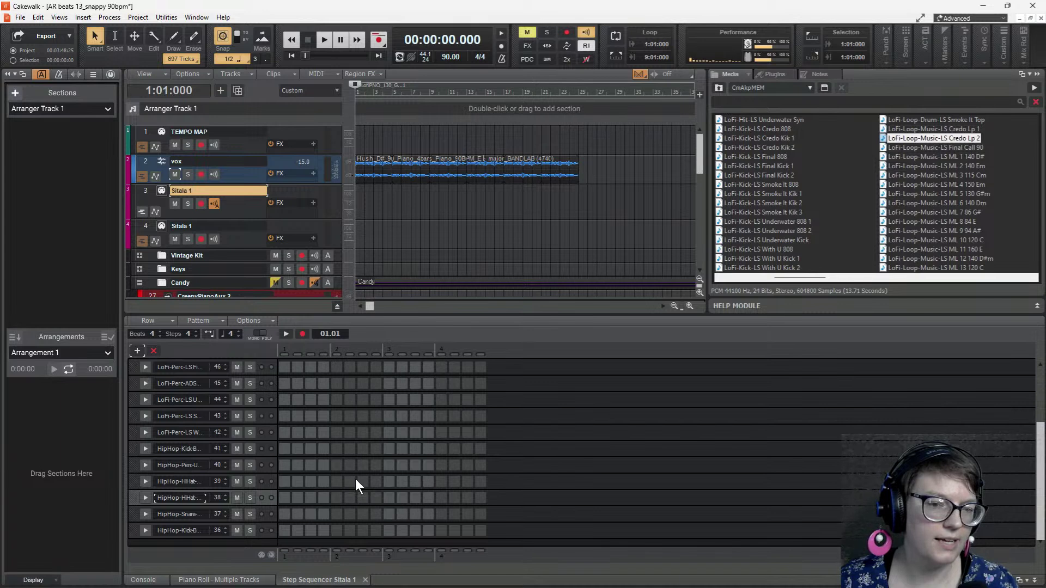
- Try a hi-hat pattern with step 1 on row 39 and steps 2 to 10 on row 38, and audition it
{"action": "left_click", "coordinate": [283, 482]}
{"action": "left_click", "coordinate": [296, 498]}
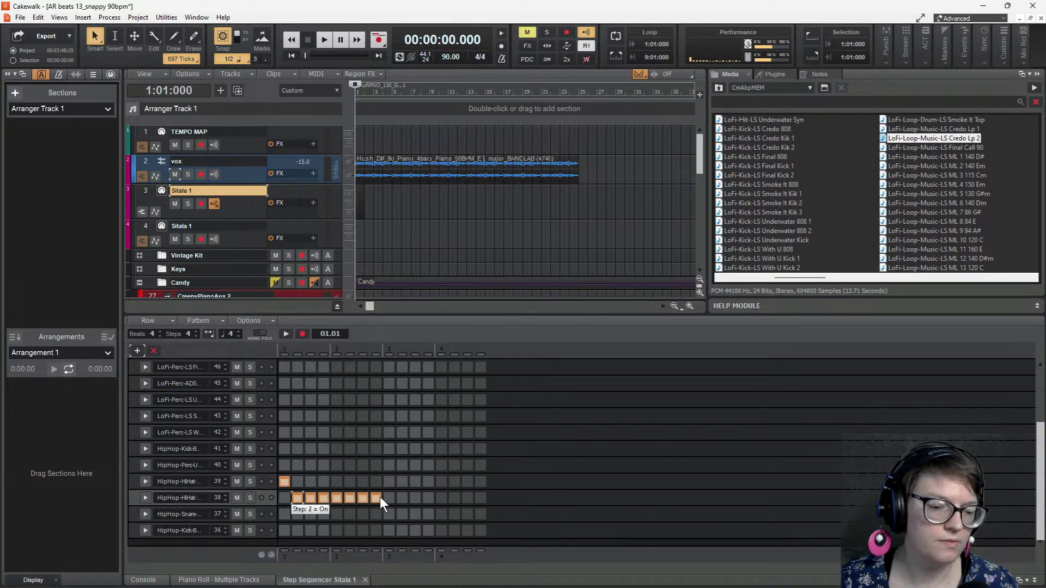
{"action": "left_click_drag", "start_coordinate": [378, 497], "coordinate": [407, 496]}
{"action": "key", "text": "space"}
{"action": "key", "text": "space"}
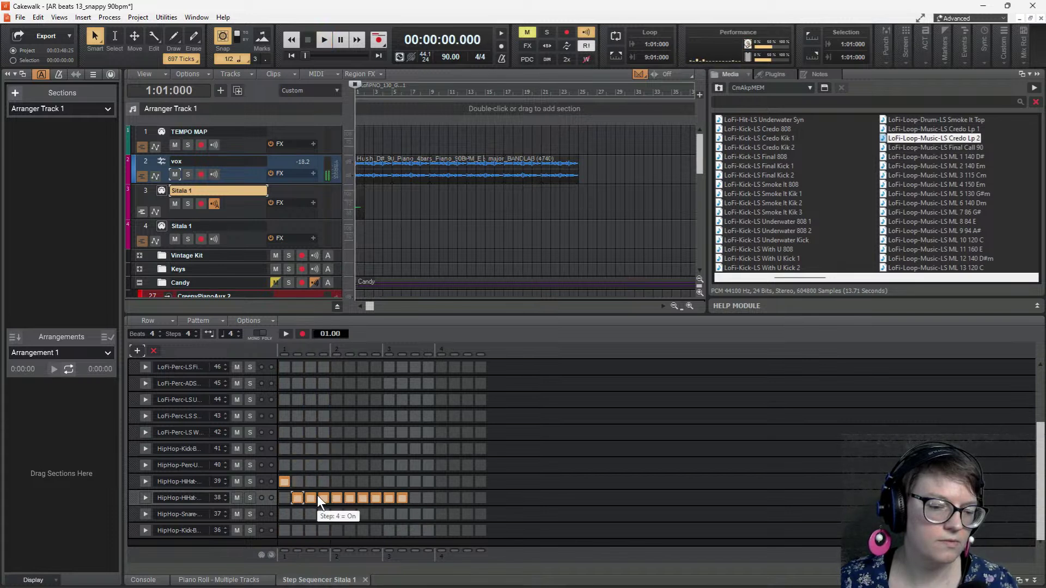
- Try variations of the row 38 hi-hat start, removing step 2 first and then step 3 instead, and audition each
{"action": "left_click", "coordinate": [297, 498]}
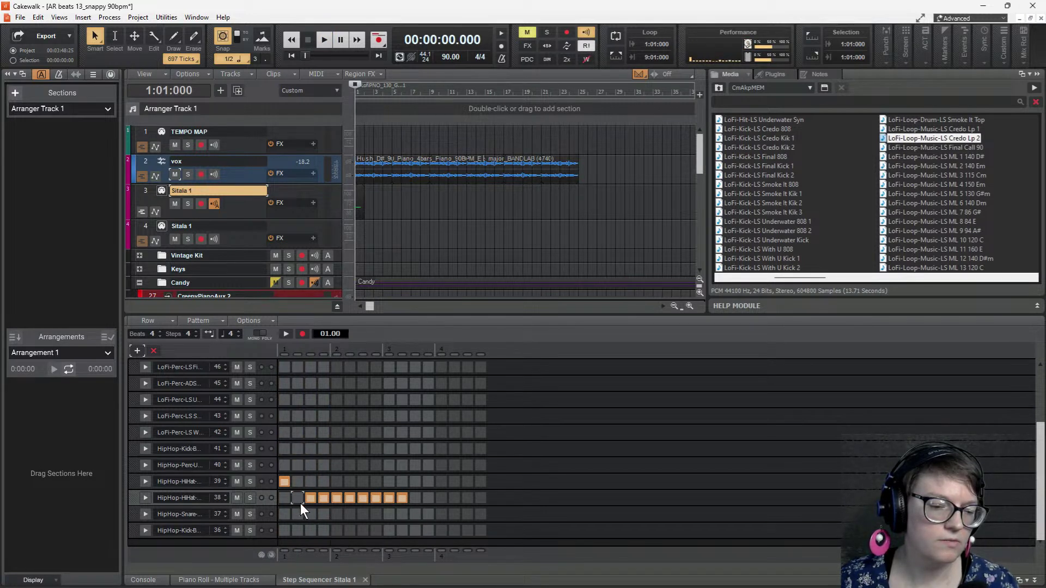
{"action": "key", "text": "space"}
{"action": "key", "text": "space"}
{"action": "left_click", "coordinate": [308, 500]}
{"action": "left_click", "coordinate": [299, 498]}
{"action": "key", "text": "space"}
{"action": "key", "text": "space"}
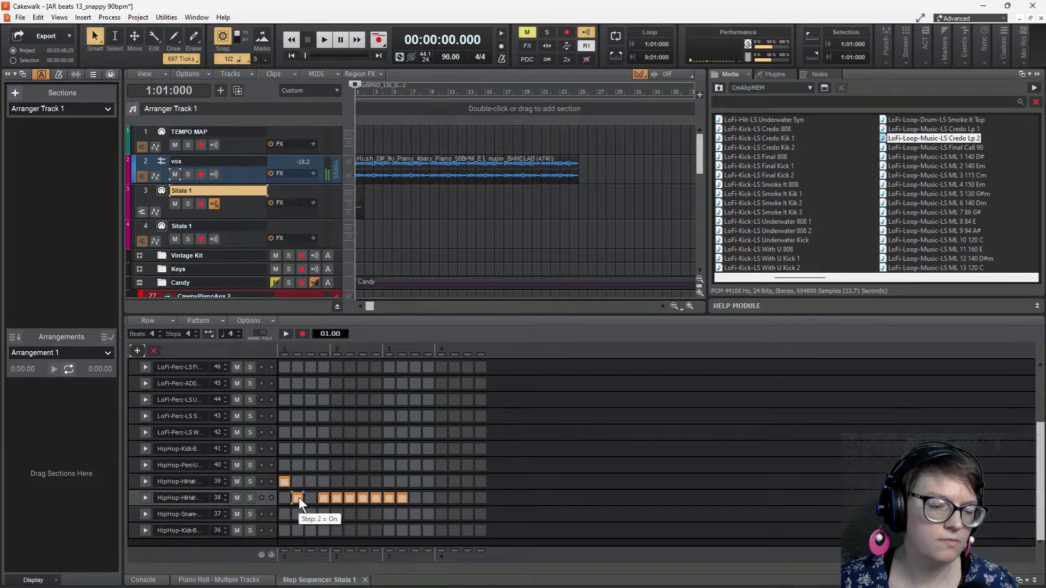
- Clear all hi-hat steps from rows 38 and 39
{"action": "left_click", "coordinate": [284, 482]}
{"action": "left_click", "coordinate": [298, 498]}
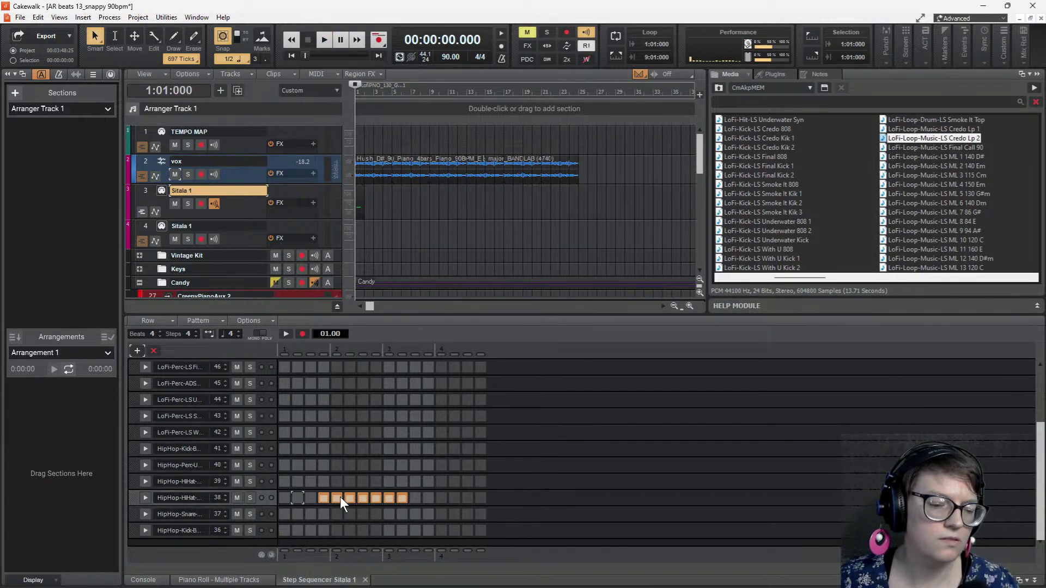
{"action": "left_click", "coordinate": [323, 498]}
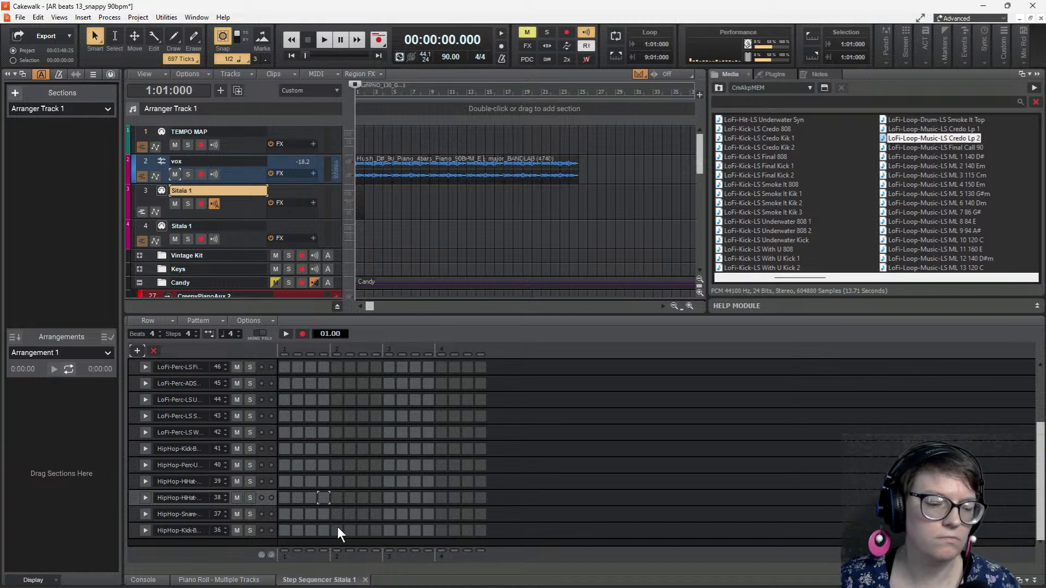
- Place a kick on step 1 of row 36 while the loop plays and audition it from measure 1
{"action": "key", "text": "space"}
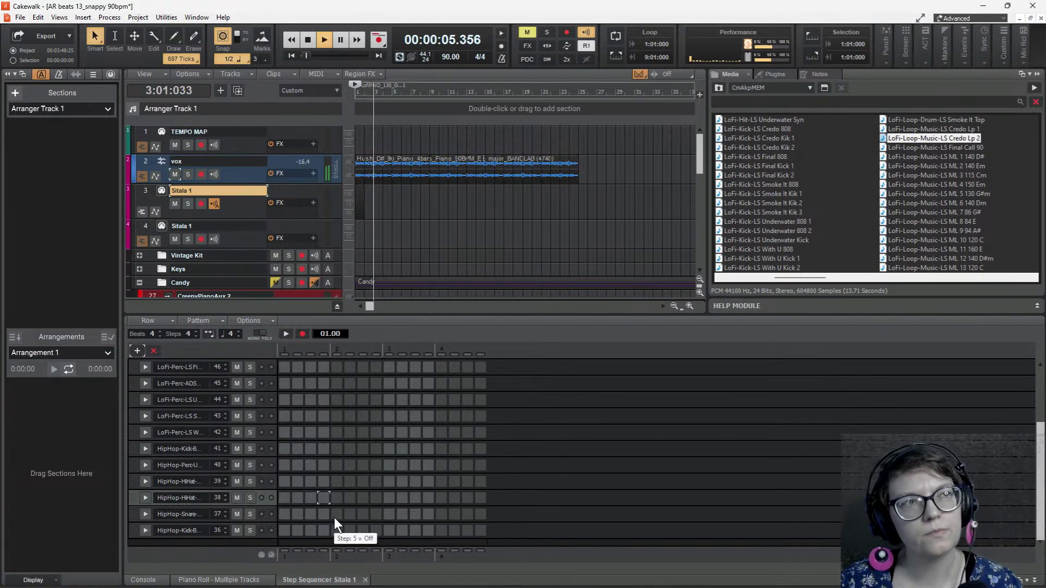
{"action": "left_click", "coordinate": [285, 529]}
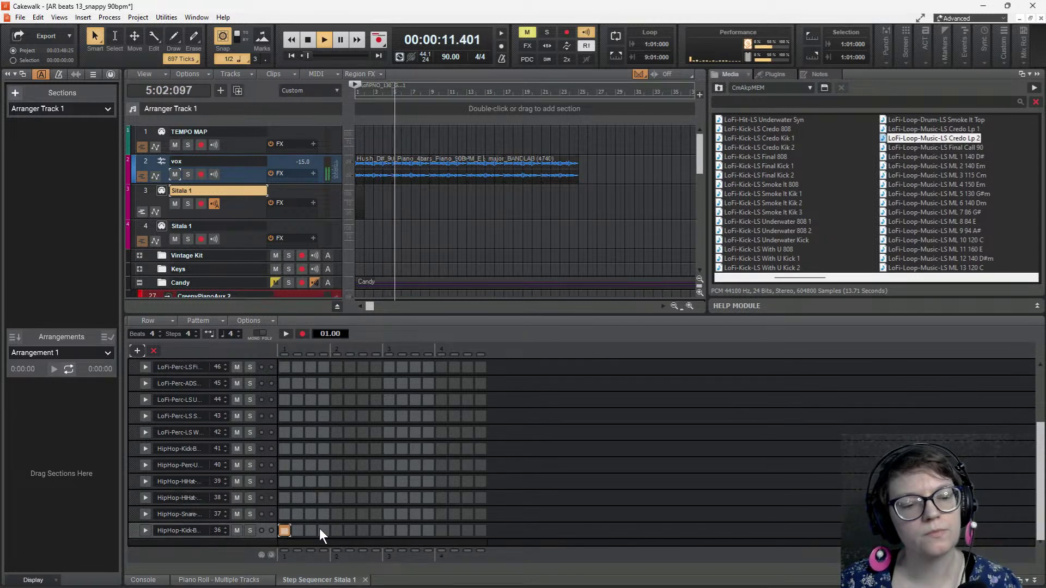
{"action": "key", "text": "space"}
{"action": "key", "text": "space"}
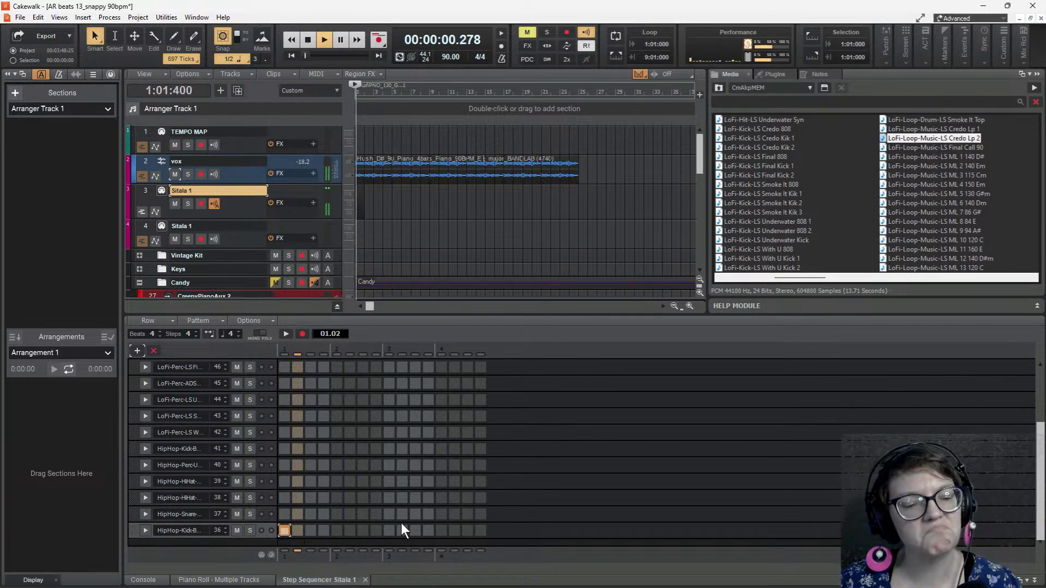
{"action": "key", "text": "space"}
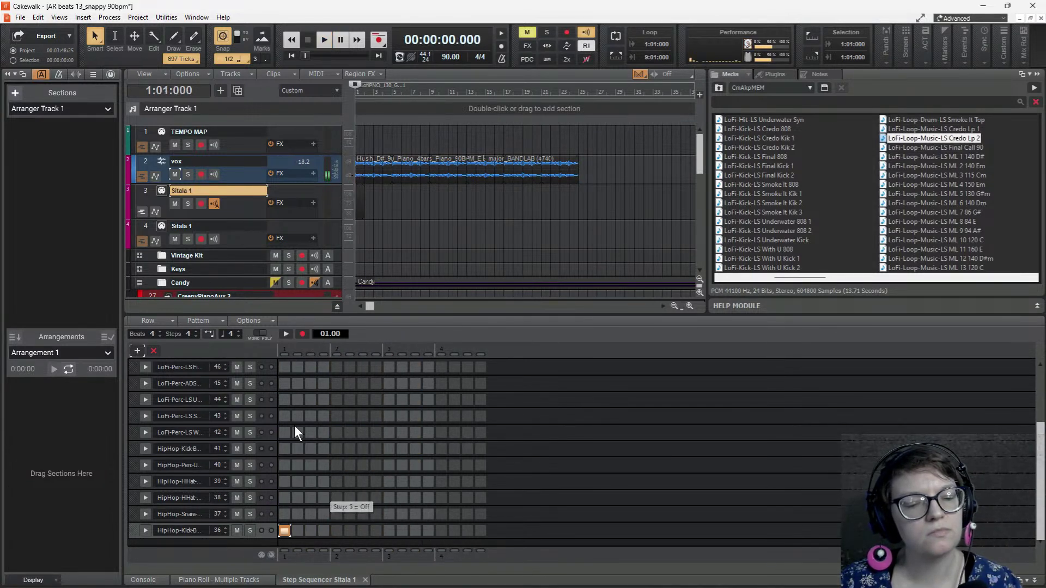
- Set the pattern length to 8 beats and audition the kick with the loop from measure 1
{"action": "scroll", "coordinate": [159, 331], "scroll_direction": "up", "scroll_amount": 4}
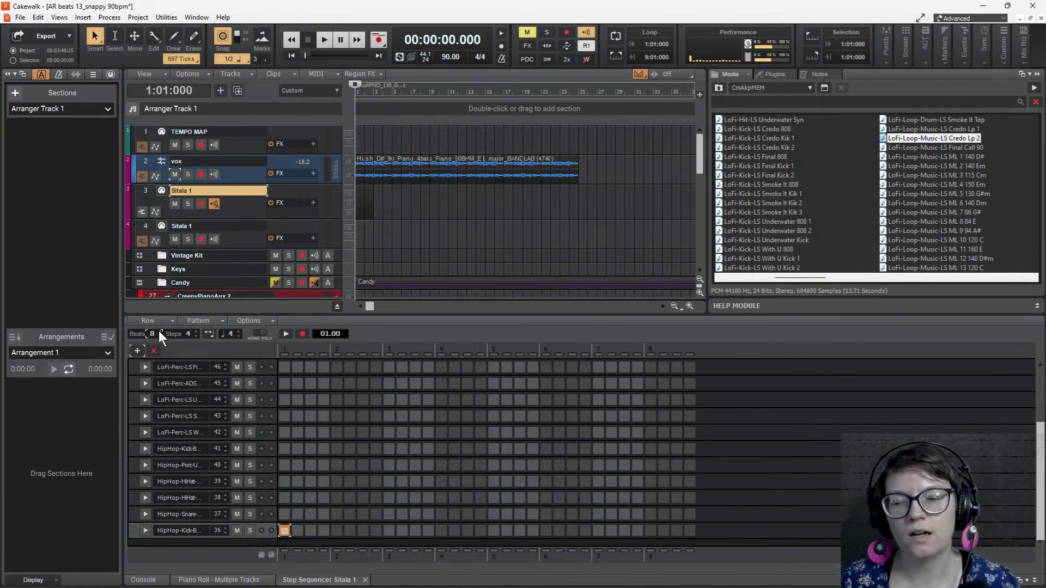
{"action": "key", "text": "space"}
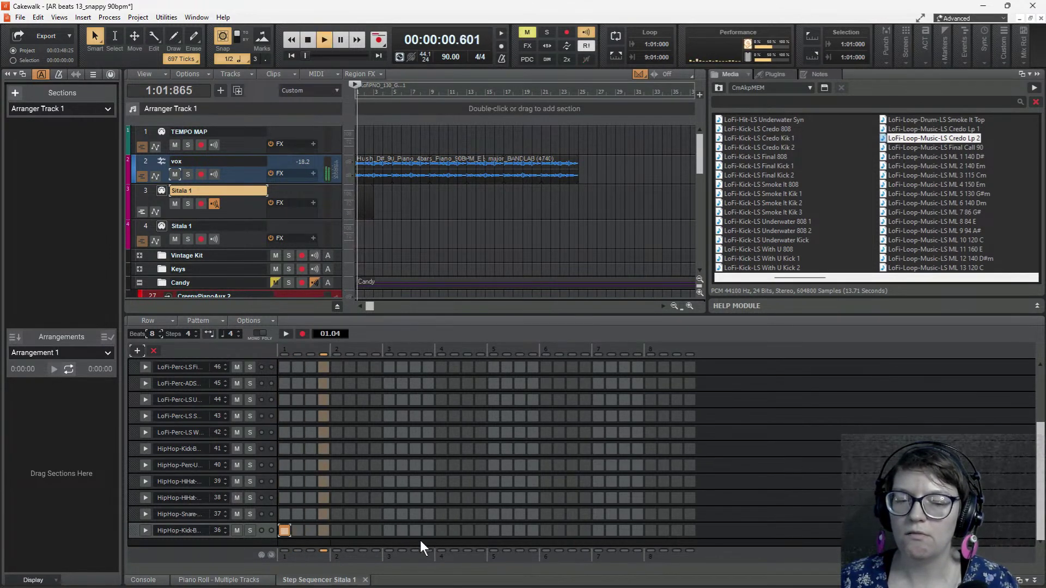
{"action": "key", "text": "space"}
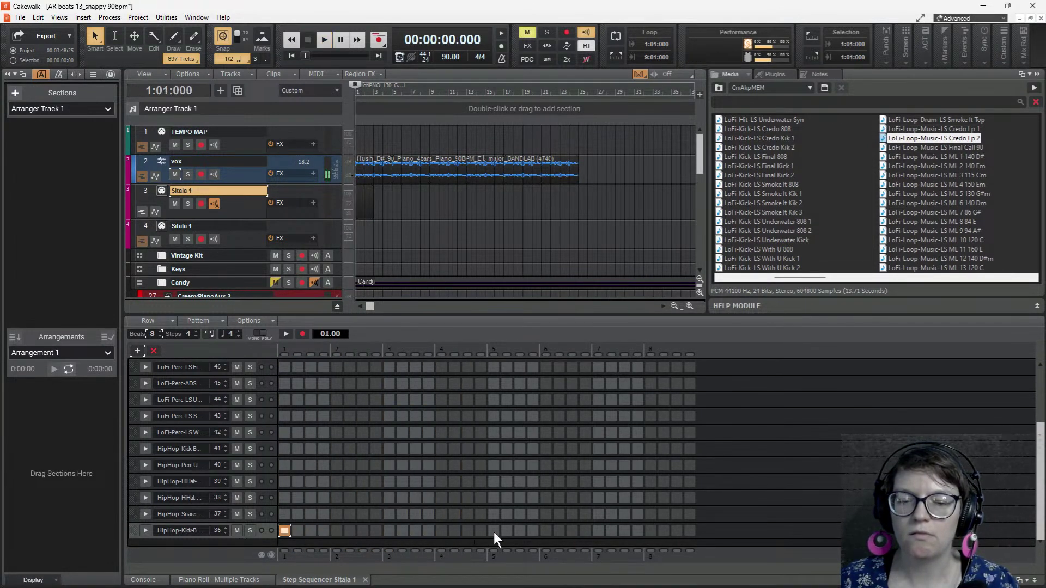
- Place kicks on steps 17 and 31 of row 36, auditioning the pattern with the piano loop after each
{"action": "left_click", "coordinate": [493, 530]}
{"action": "key", "text": "space"}
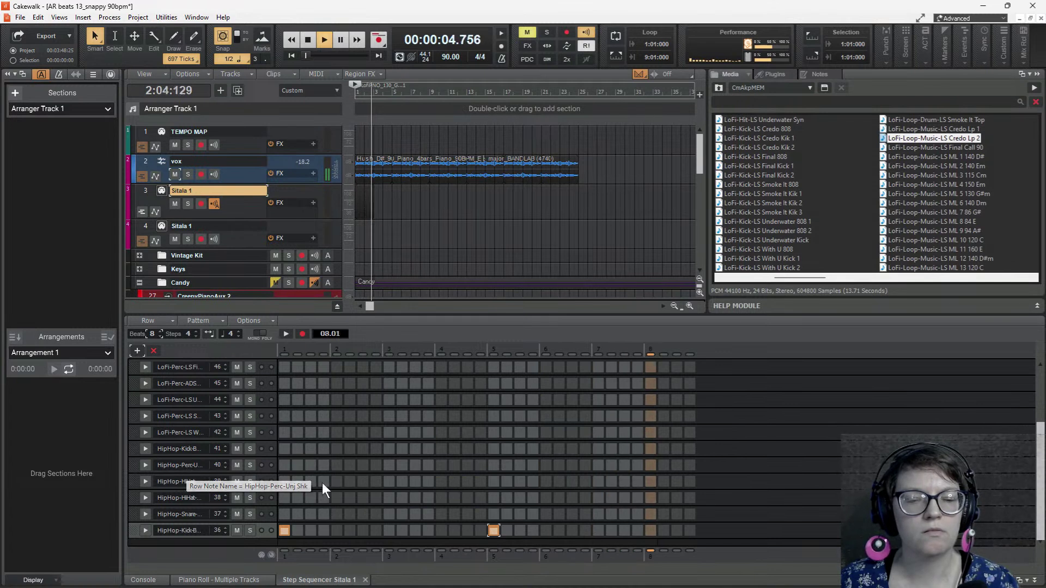
{"action": "key", "text": "space"}
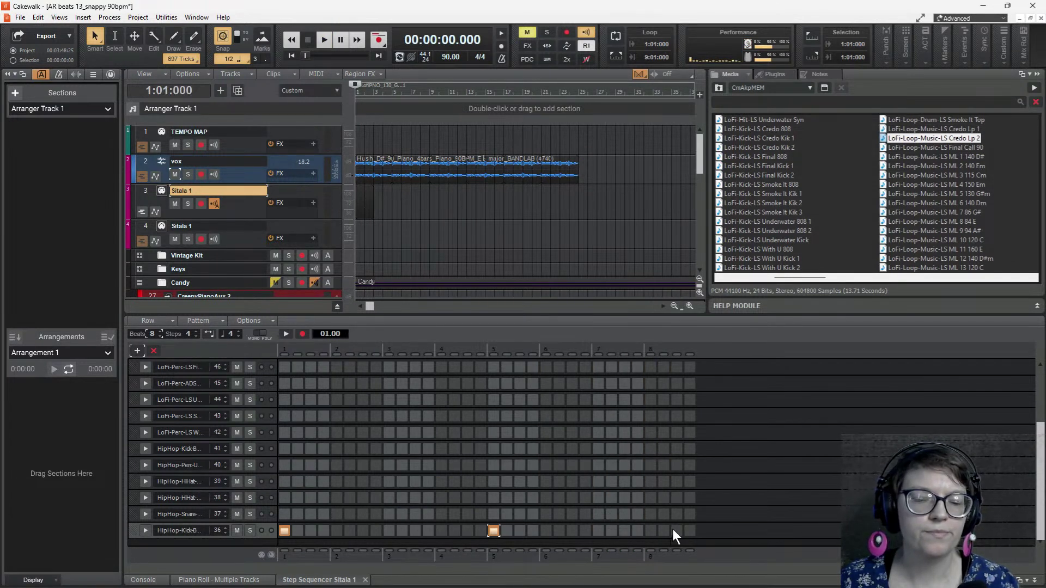
{"action": "key", "text": "space"}
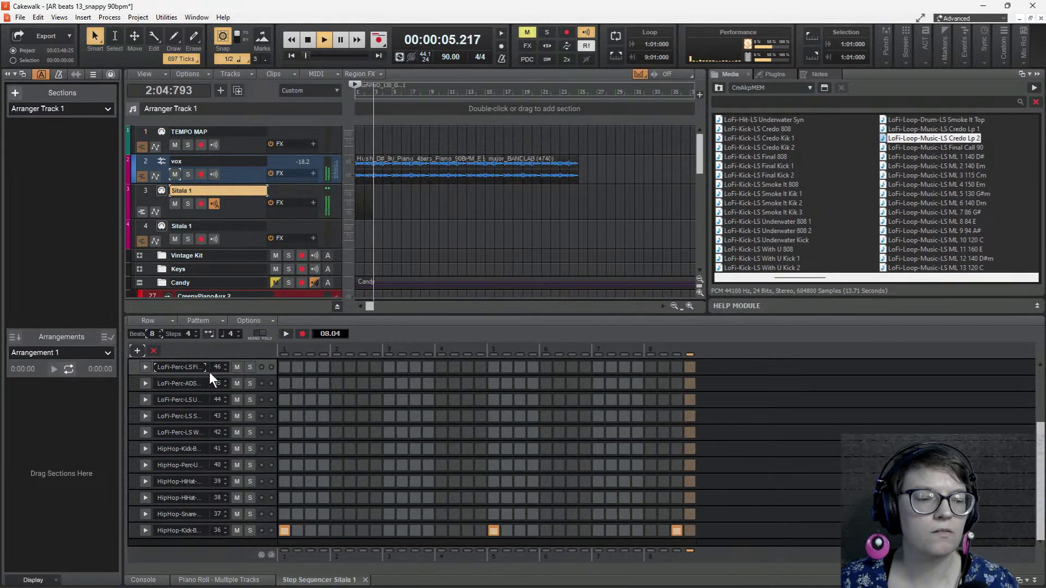
{"action": "key", "text": "space"}
- Place percussion hits on steps 9 and 25 of row 46 and audition the pattern
{"action": "key", "text": "space"}
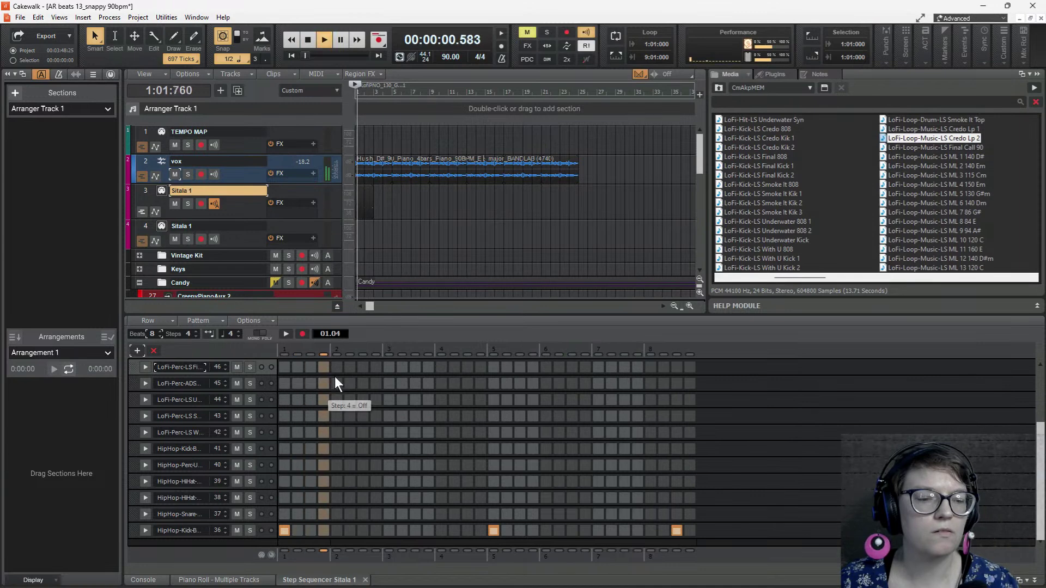
{"action": "left_click", "coordinate": [391, 368]}
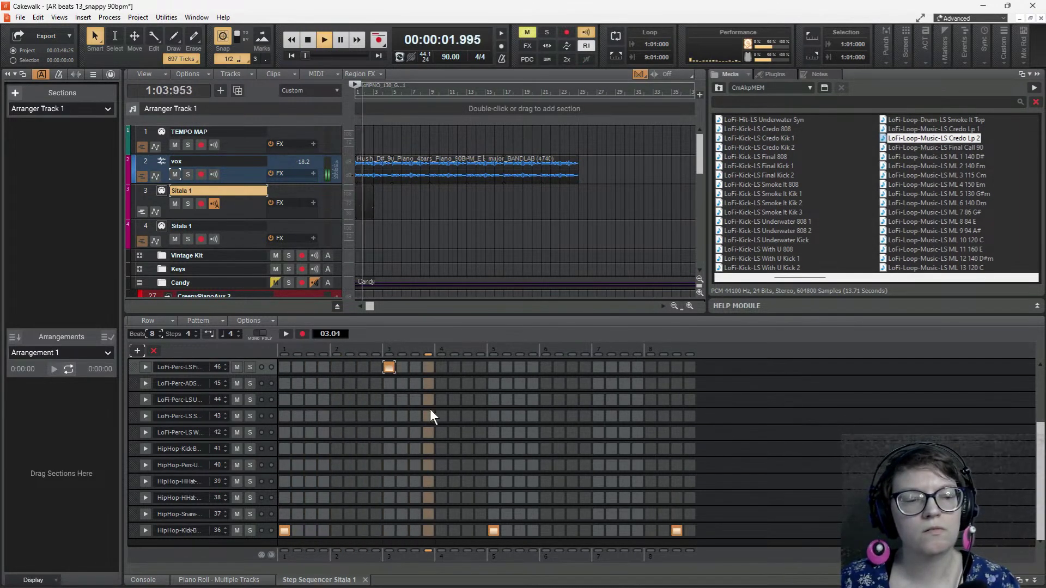
{"action": "scroll", "coordinate": [441, 408], "scroll_direction": "up", "scroll_amount": 2}
{"action": "key", "text": "space"}
{"action": "left_click", "coordinate": [598, 449]}
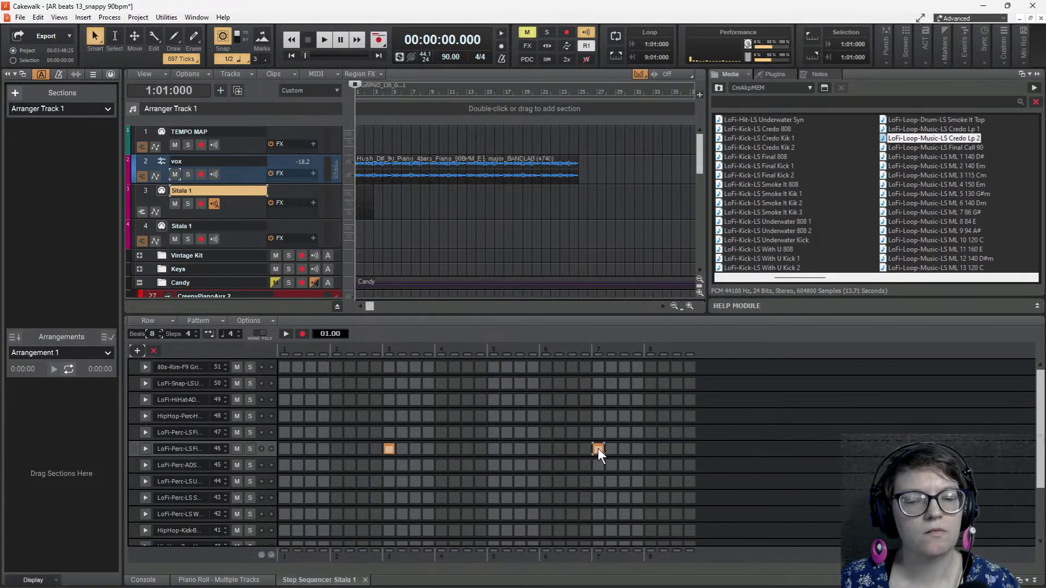
- Audition the row 50 snap and the row 51 rim sounds against the piano loop
{"action": "left_click", "coordinate": [184, 384]}
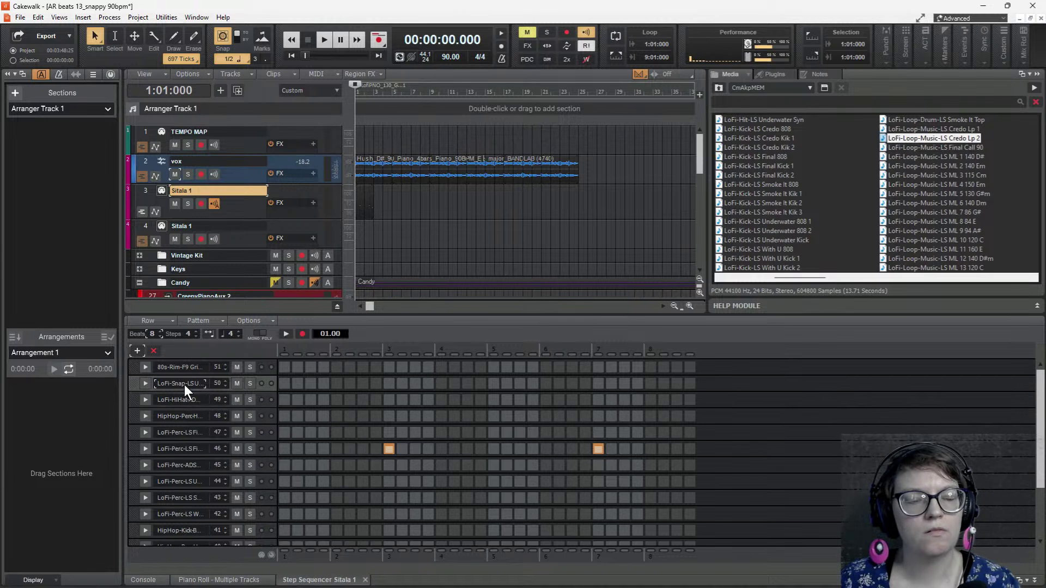
{"action": "key", "text": "space"}
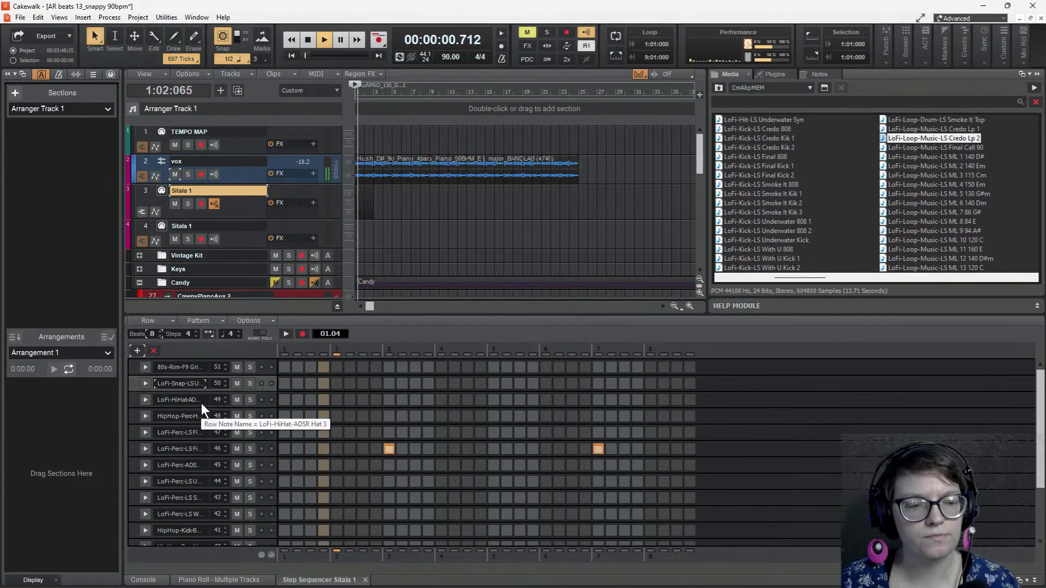
{"action": "key", "text": "space"}
{"action": "left_click", "coordinate": [186, 369]}
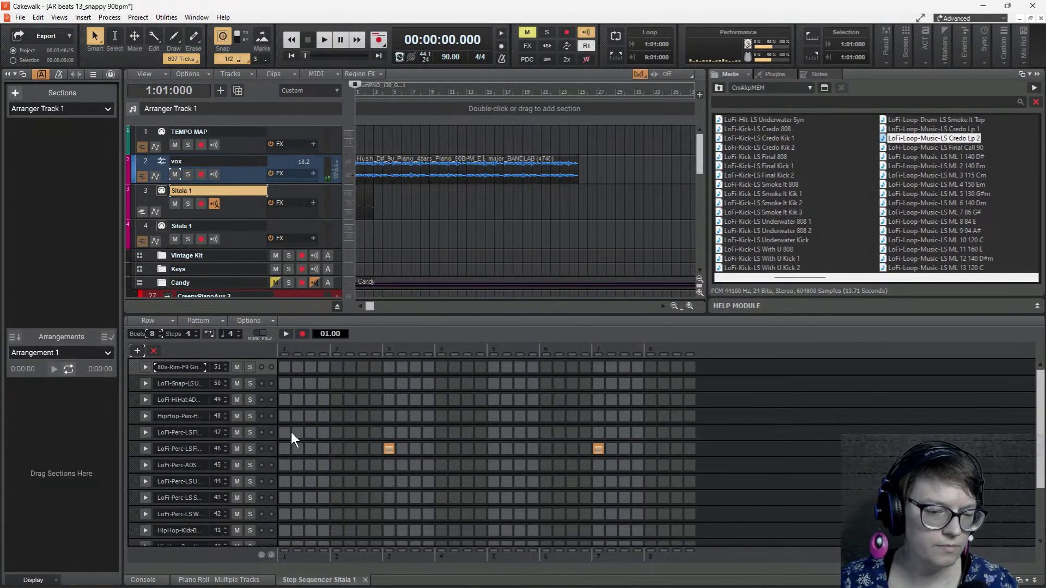
- Audition the pattern with the loop and extend the Sitala 1 pattern clip to measure 15
{"action": "key", "text": "space"}
{"action": "key", "text": "space"}
{"action": "key", "text": "space"}
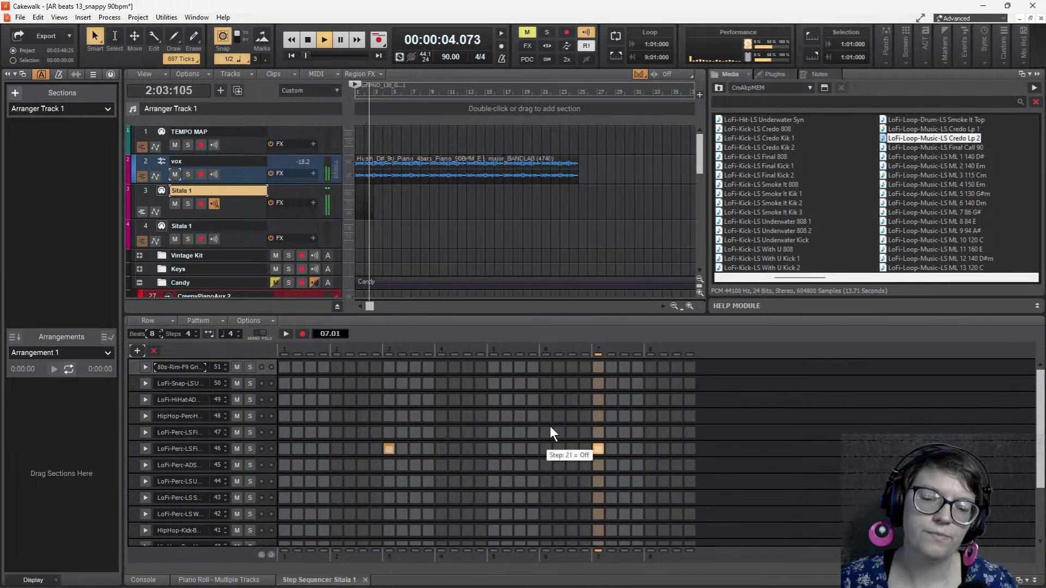
{"action": "key", "text": "space"}
{"action": "left_click_drag", "start_coordinate": [375, 200], "coordinate": [485, 210]}
{"action": "key", "text": "space"}
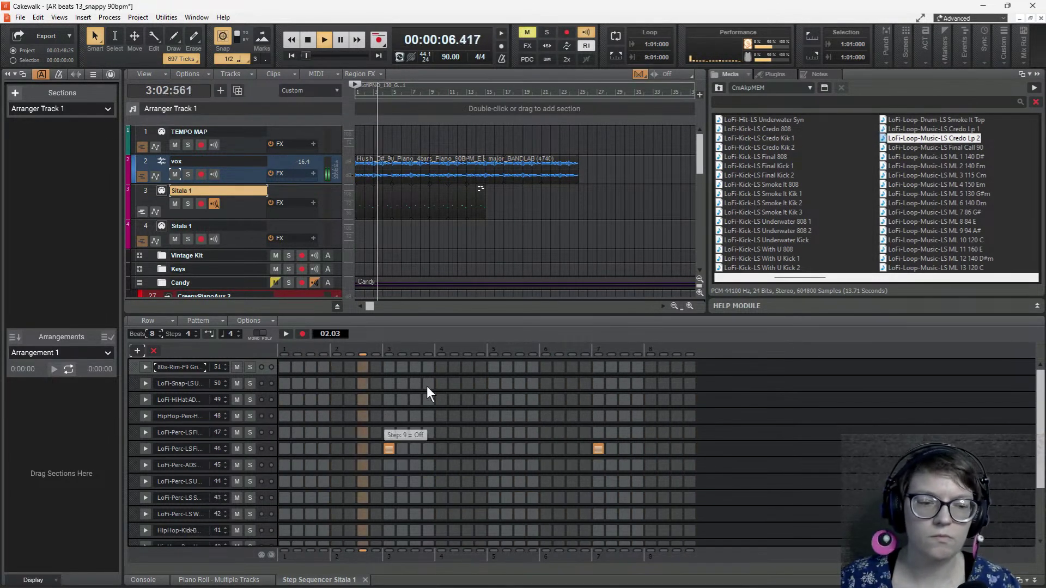
- Place a snap on step 23 of row 50 and play the pattern from measure 1
{"action": "left_click", "coordinate": [185, 382]}
{"action": "key", "text": "space"}
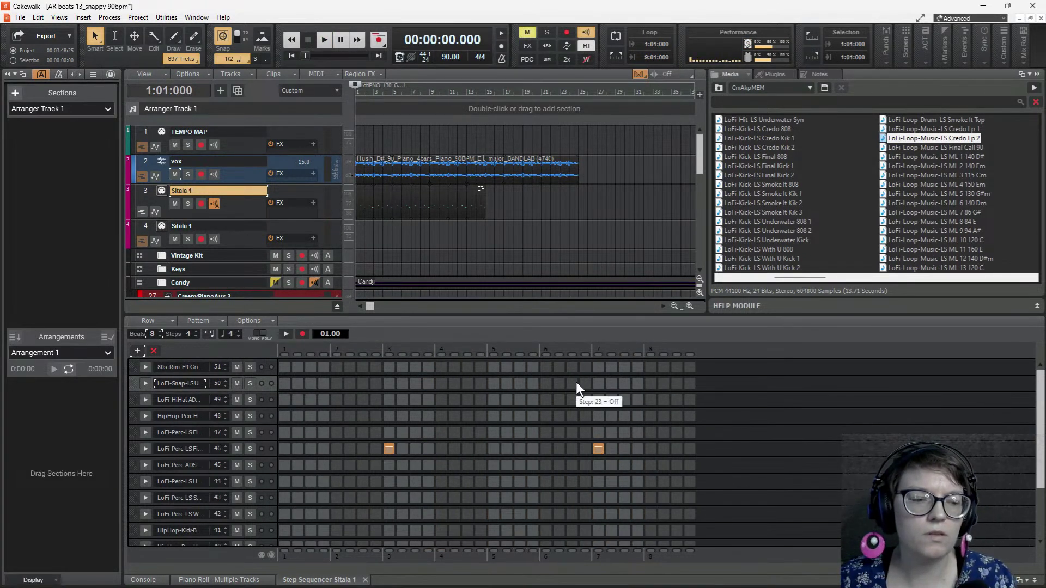
{"action": "key", "text": "space"}
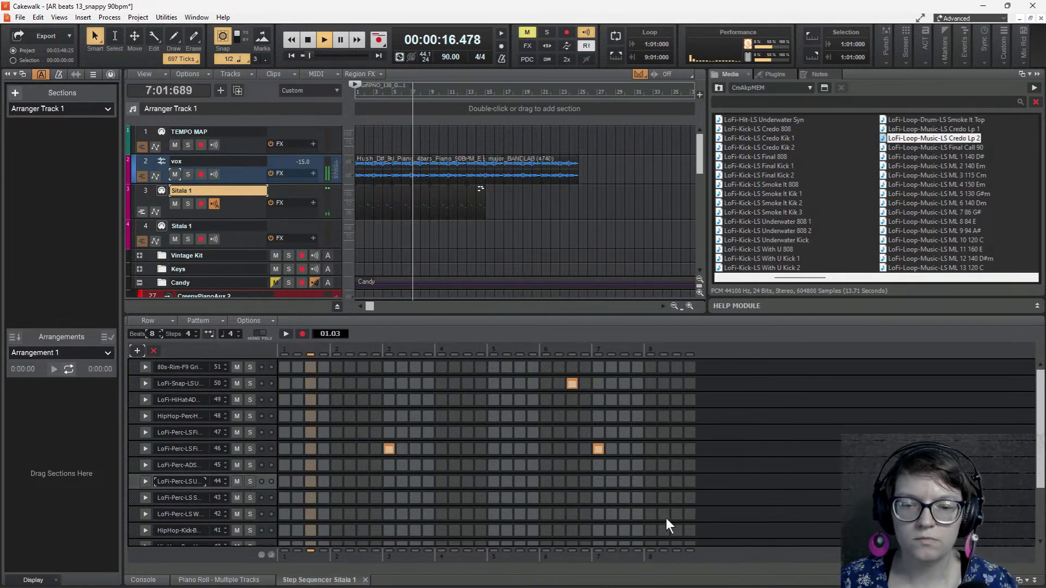
- Try a row 44 percussion hit on step 31, then move it to step 29 and audition it
{"action": "left_click", "coordinate": [676, 481]}
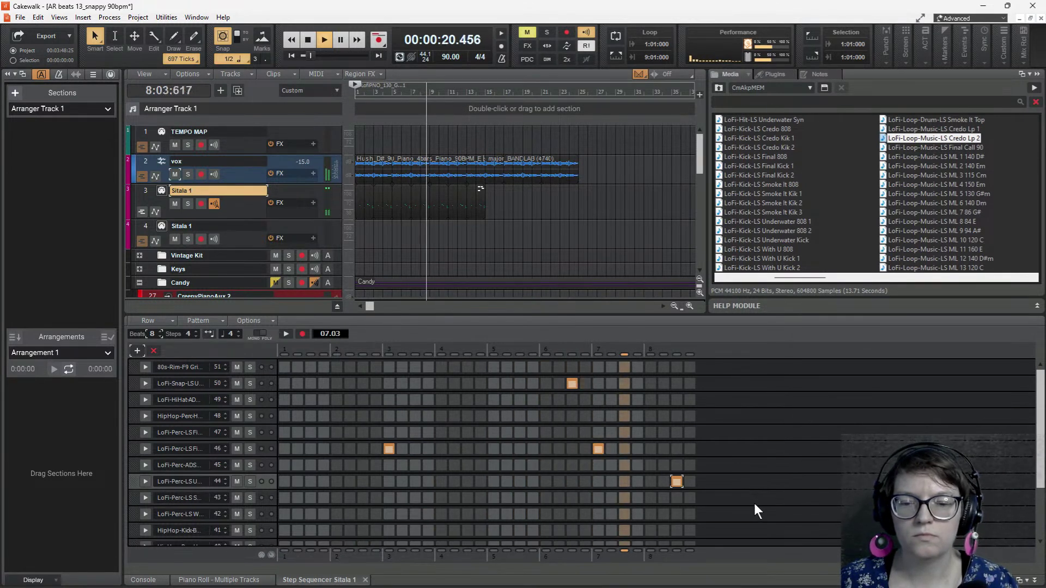
{"action": "key", "text": "space"}
{"action": "left_click", "coordinate": [676, 482]}
{"action": "left_click", "coordinate": [651, 481]}
{"action": "key", "text": "space"}
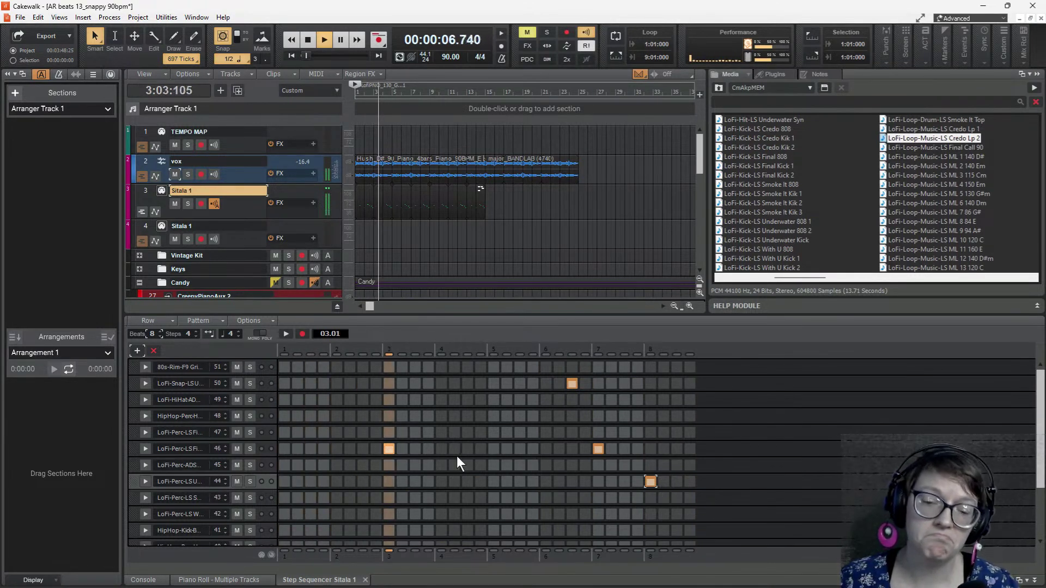
- Trim the piano loop clip on the vox track to end at measure 15, level with the Sitala 1 clip
{"action": "scroll", "coordinate": [449, 448], "scroll_direction": "down", "scroll_amount": 5}
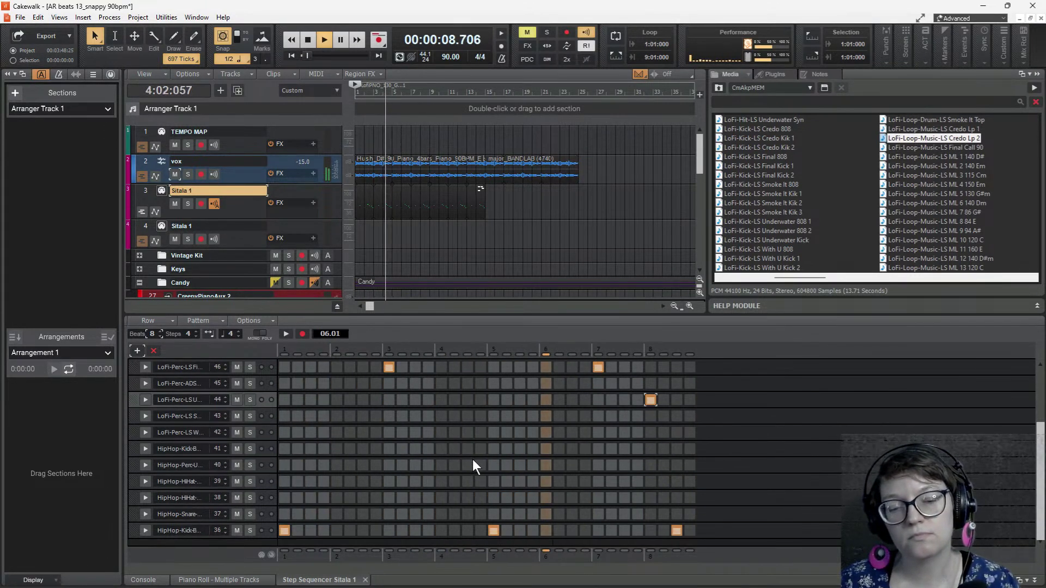
{"action": "scroll", "coordinate": [472, 472], "scroll_direction": "up", "scroll_amount": 3}
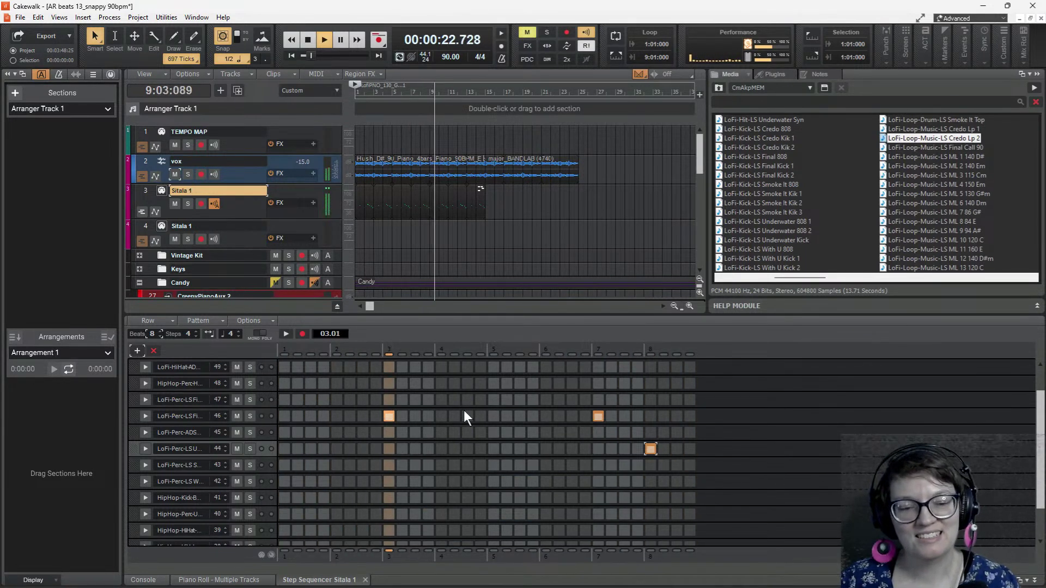
{"action": "scroll", "coordinate": [457, 417], "scroll_direction": "down", "scroll_amount": 1}
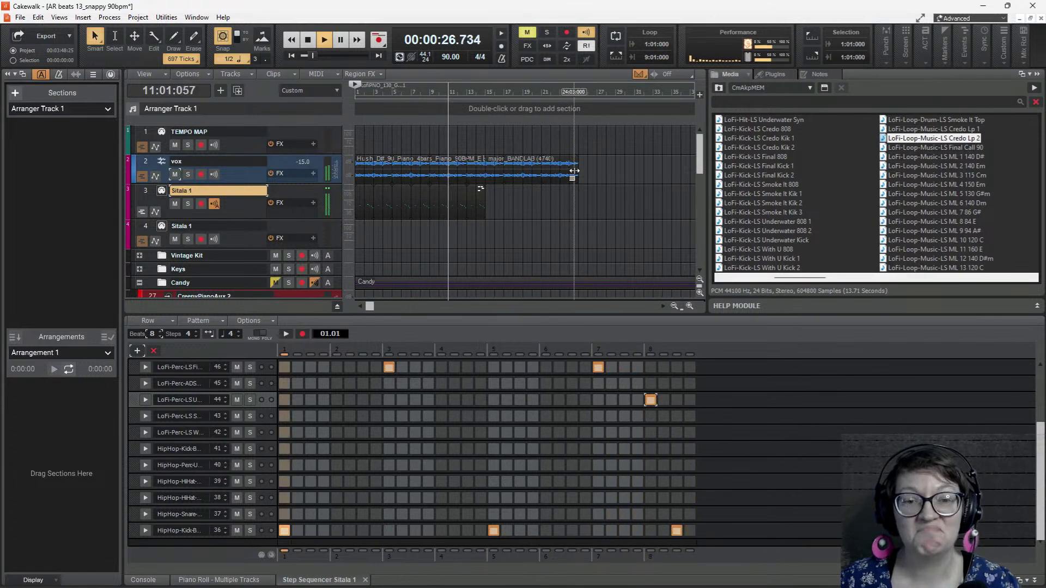
{"action": "left_click_drag", "start_coordinate": [577, 175], "coordinate": [484, 179]}
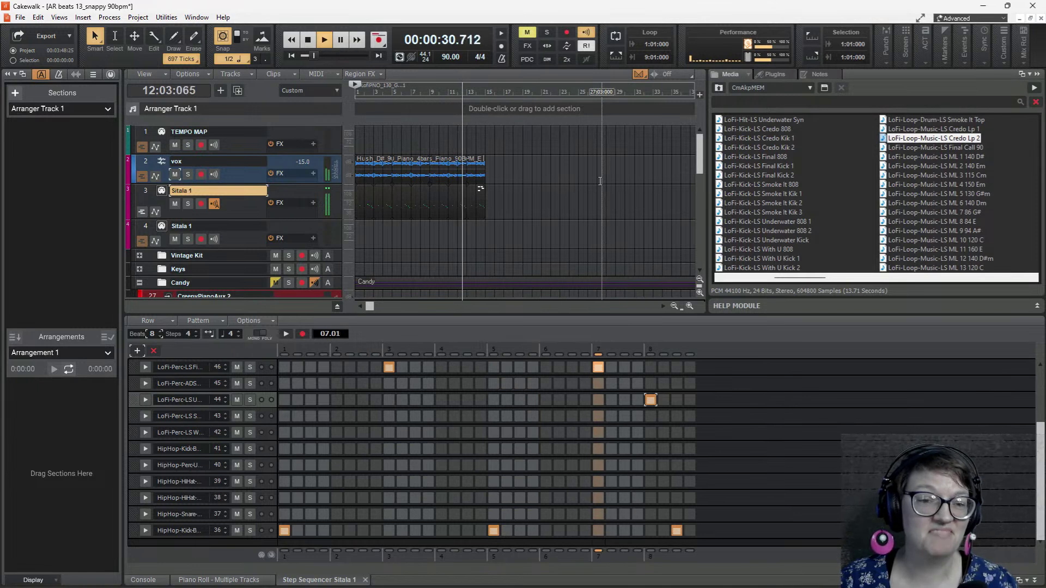
{"action": "key", "text": "space"}
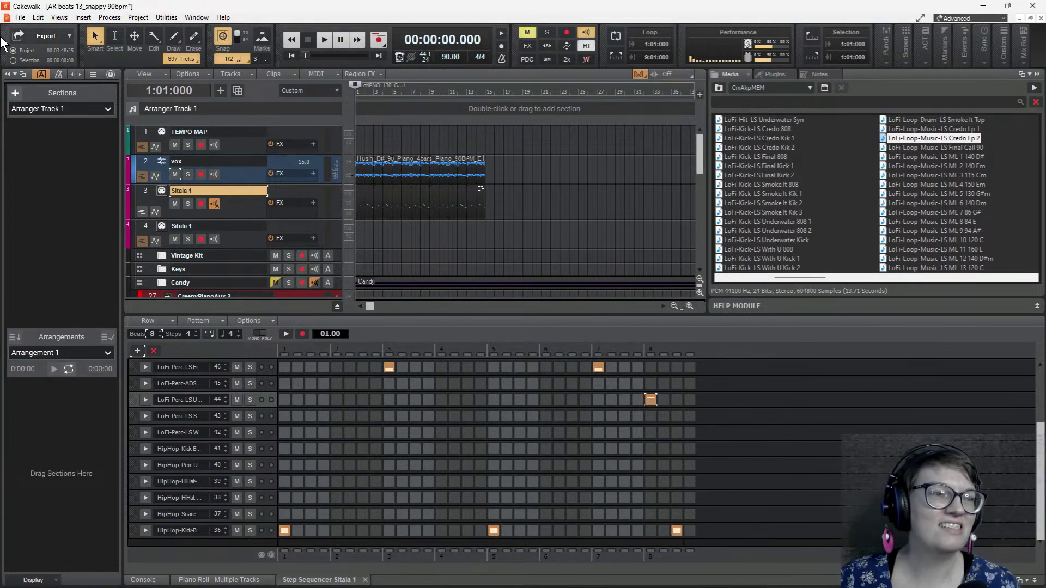
- Save the project as a new file named AR beats 14_lotta space 90bpm
{"action": "left_click", "coordinate": [23, 17]}
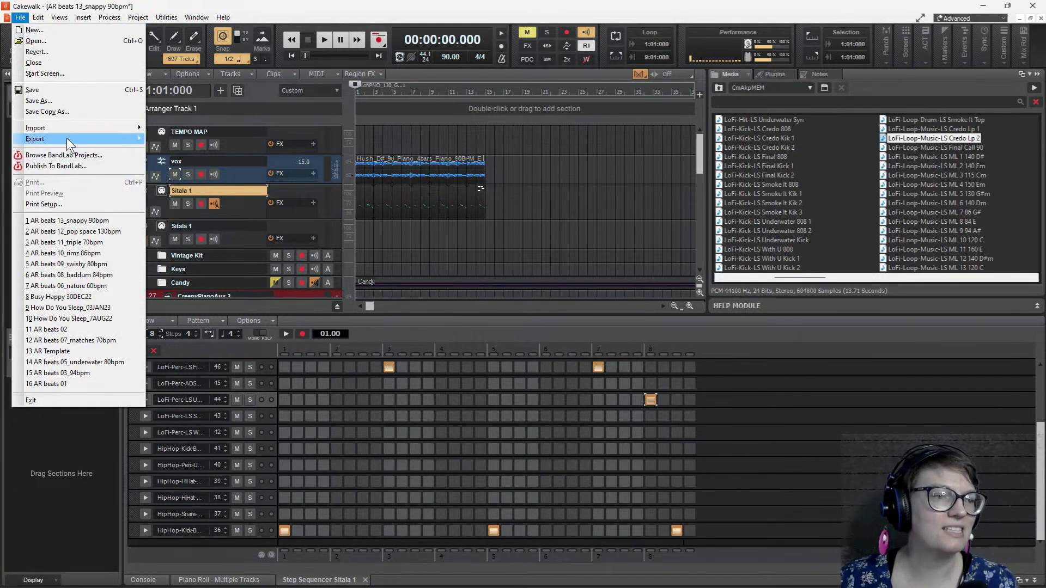
{"action": "left_click", "coordinate": [54, 103]}
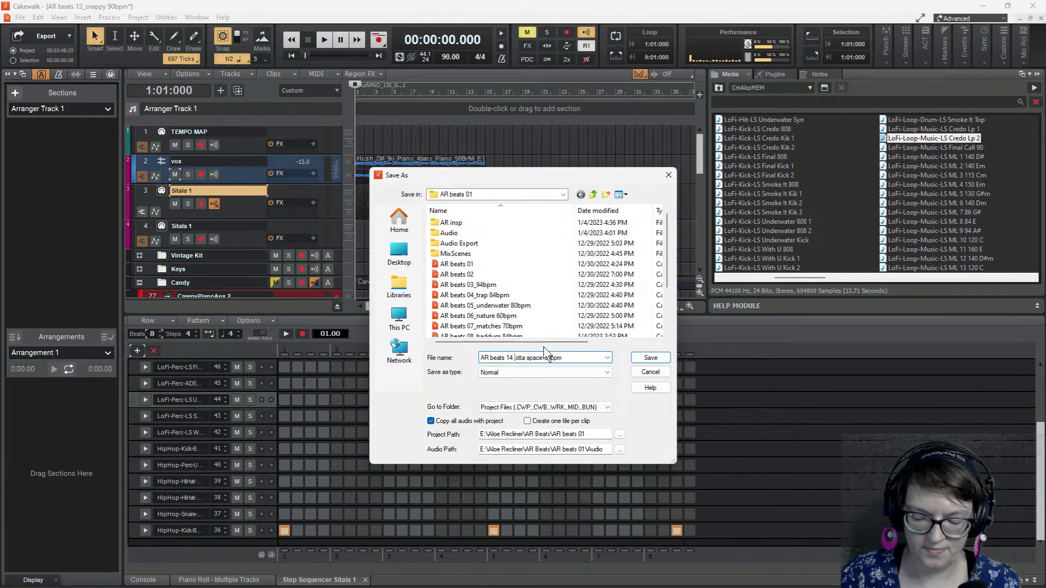
{"action": "key", "text": "BackSpace"}
{"action": "type", "text": "_"}
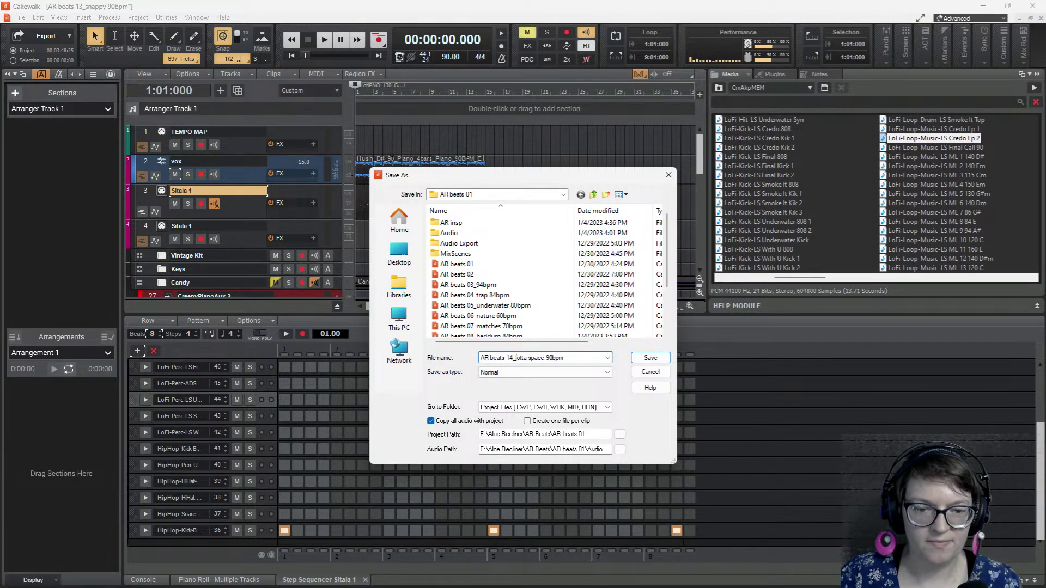
{"action": "left_click", "coordinate": [639, 357]}
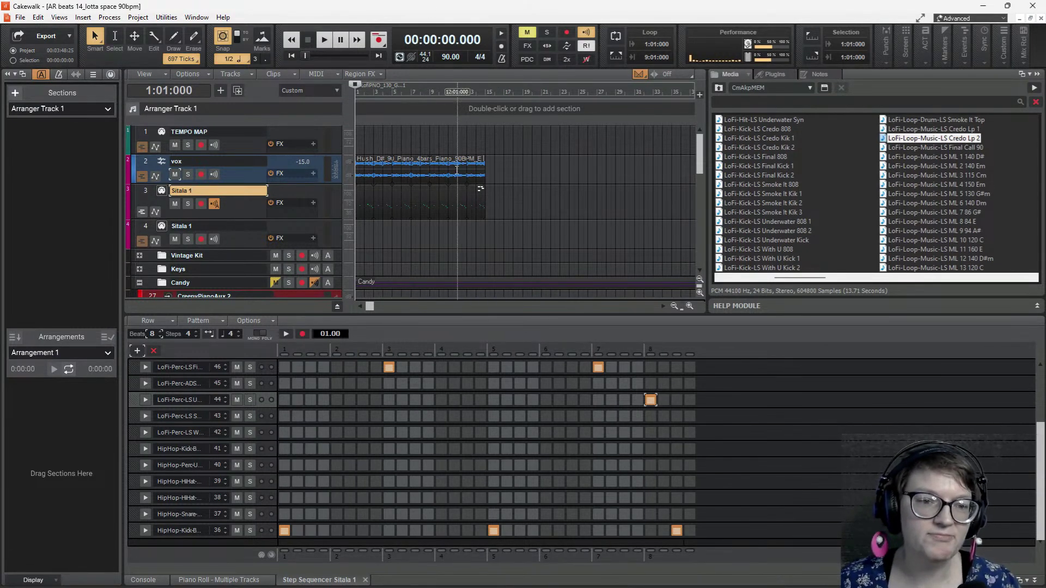
- Raise the snaps channel's gain in the console while the beat plays and check the channel levels
{"action": "key", "text": "space"}
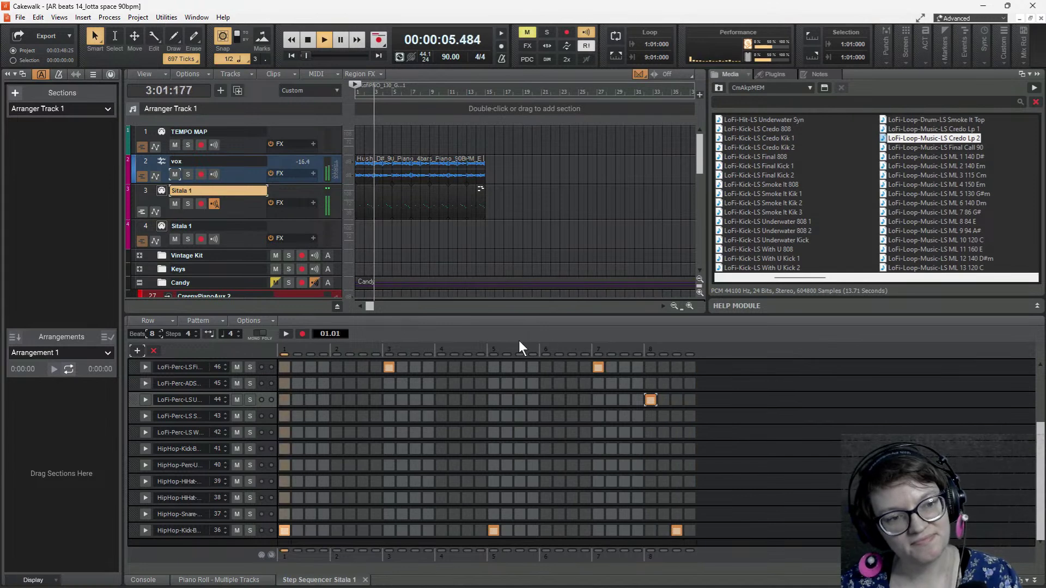
{"action": "left_click", "coordinate": [142, 580]}
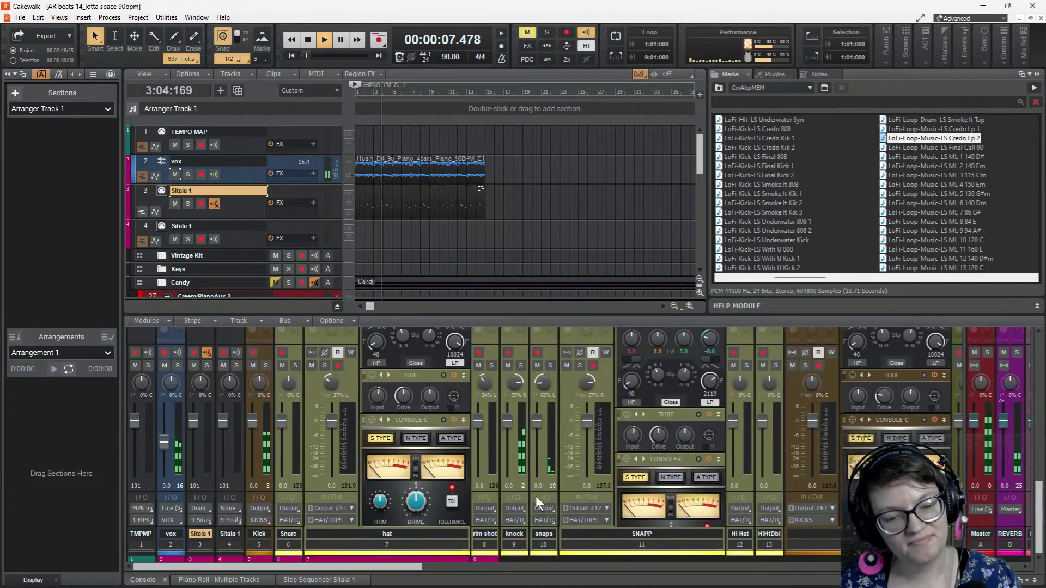
{"action": "scroll", "coordinate": [561, 351], "scroll_direction": "up", "scroll_amount": 10}
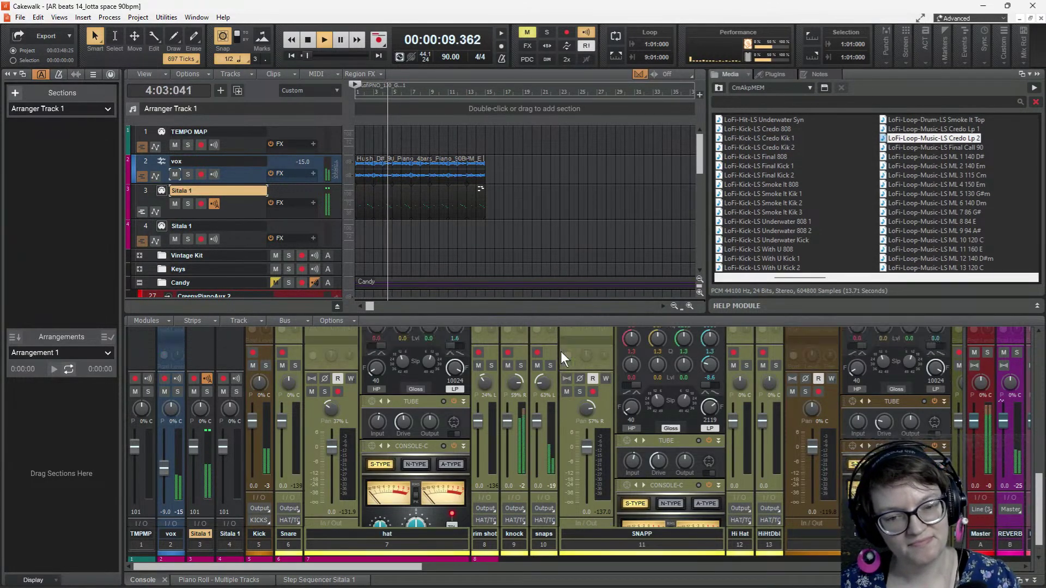
{"action": "scroll", "coordinate": [550, 377], "scroll_direction": "up", "scroll_amount": 5}
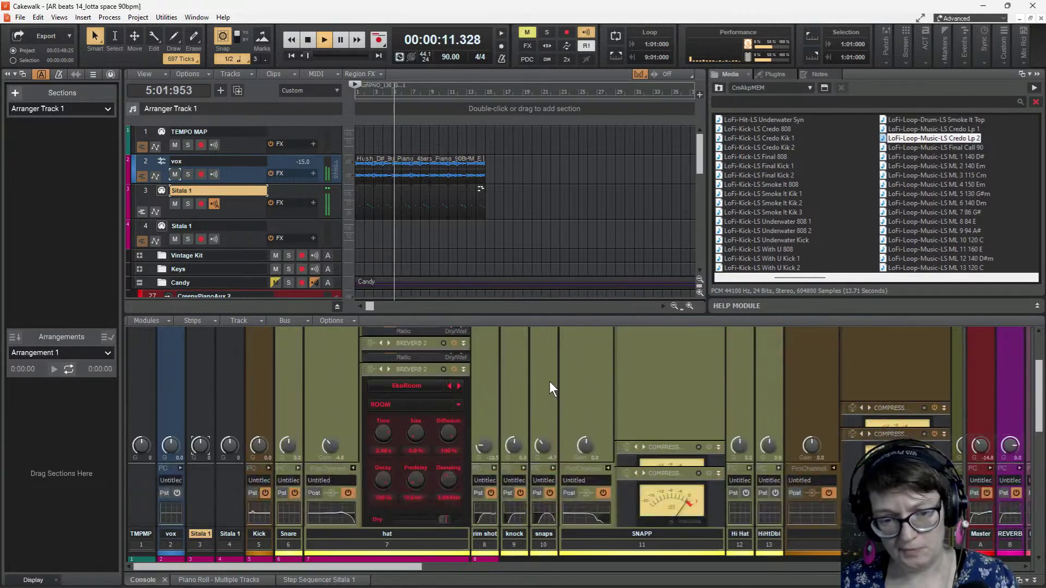
{"action": "scroll", "coordinate": [547, 413], "scroll_direction": "down", "scroll_amount": 5}
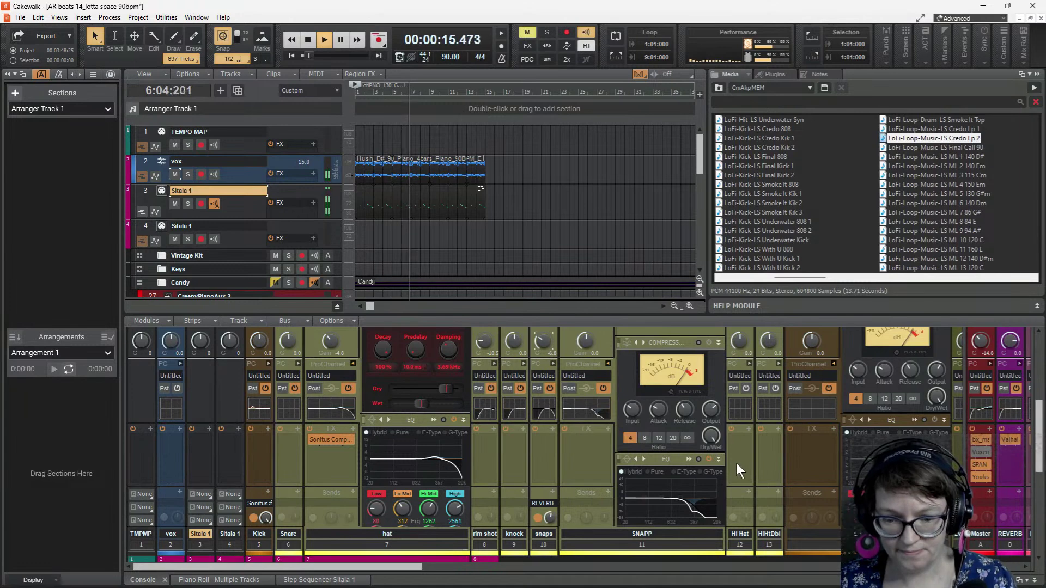
{"action": "scroll", "coordinate": [478, 473], "scroll_direction": "down", "scroll_amount": 10}
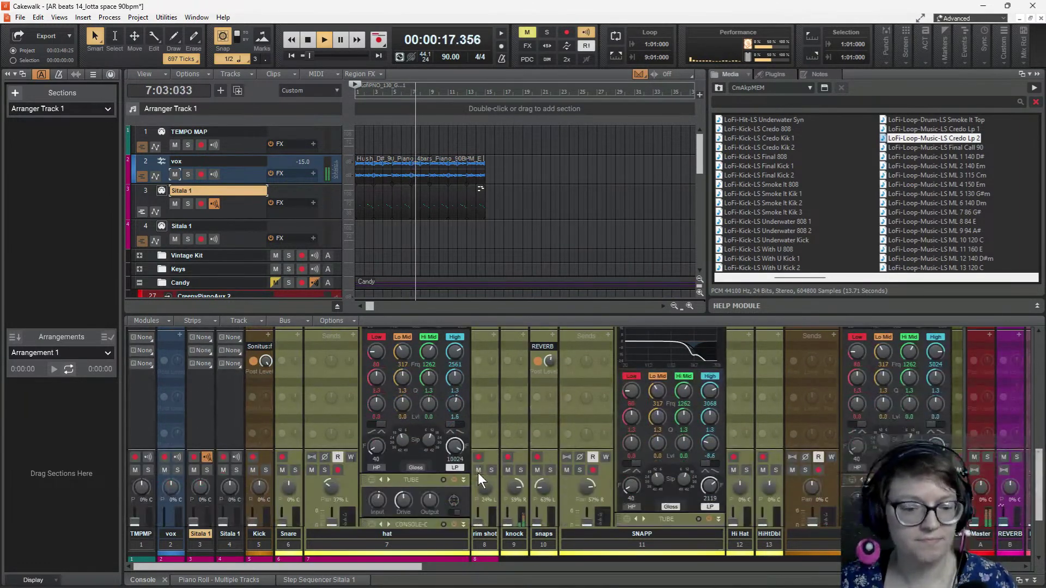
{"action": "scroll", "coordinate": [524, 369], "scroll_direction": "down", "scroll_amount": 3}
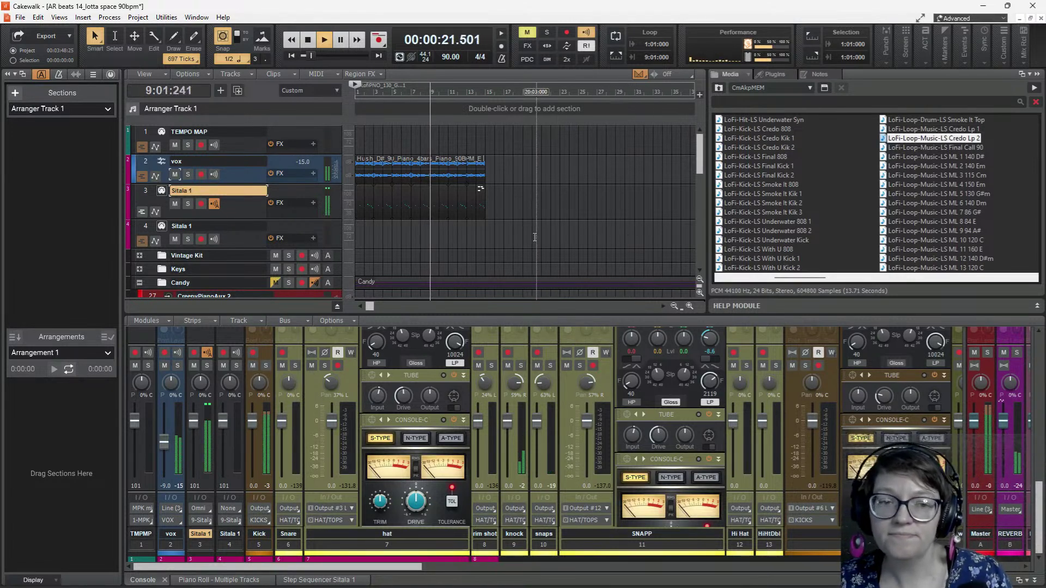
{"action": "key", "text": "space"}
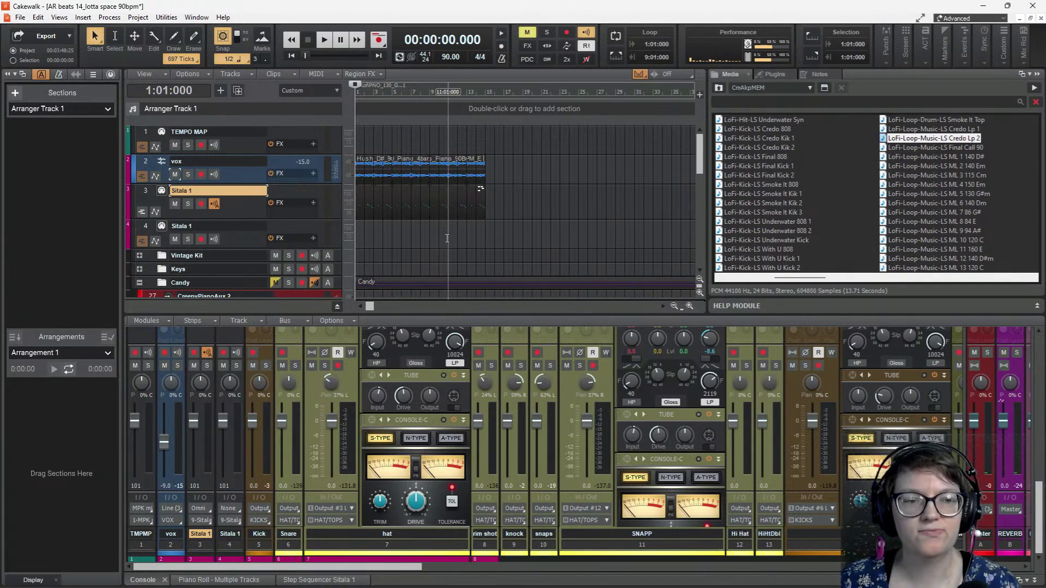
- Play the whole beat from measure 1 to review it, stopping playback past the end of the clips
{"action": "key", "text": "space"}
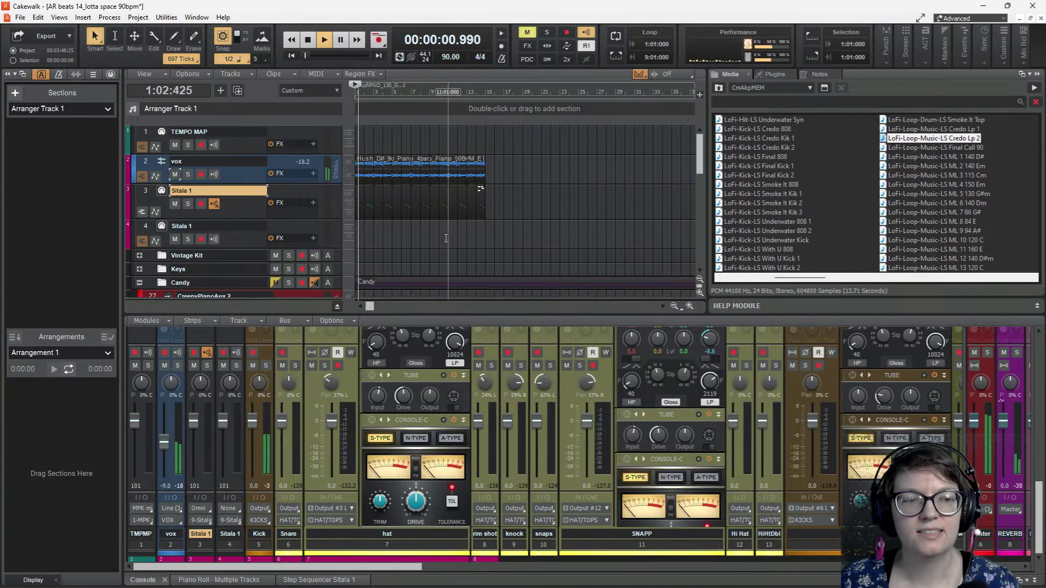
{"action": "key", "text": "space"}
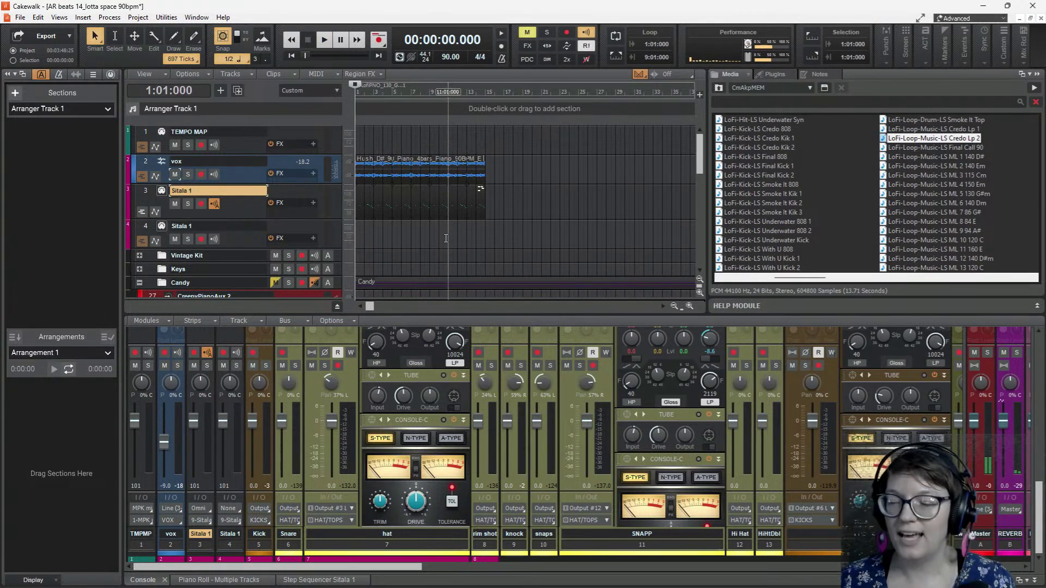
{"action": "key", "text": "space"}
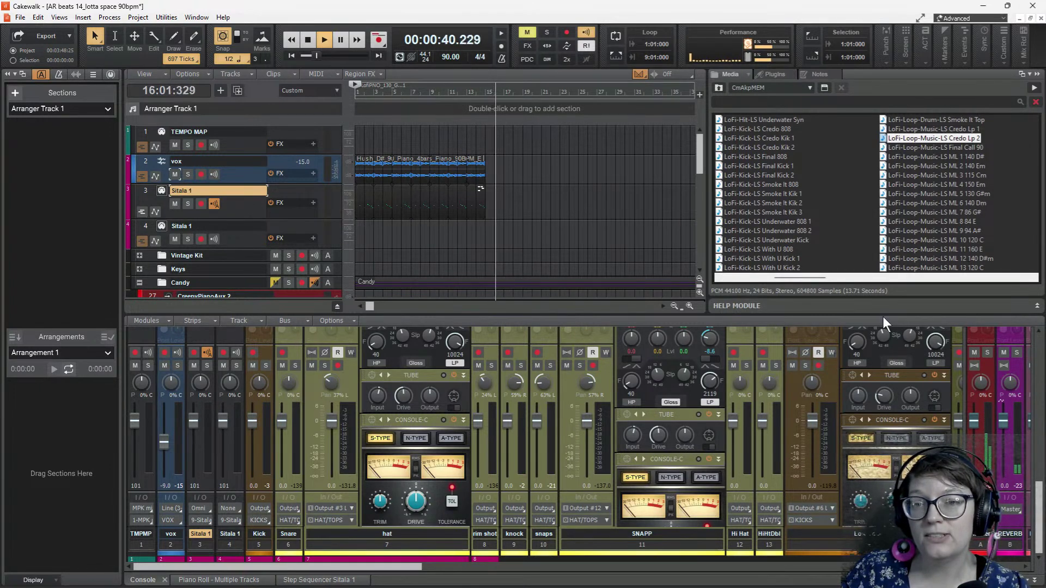
{"action": "left_click", "coordinate": [307, 40]}
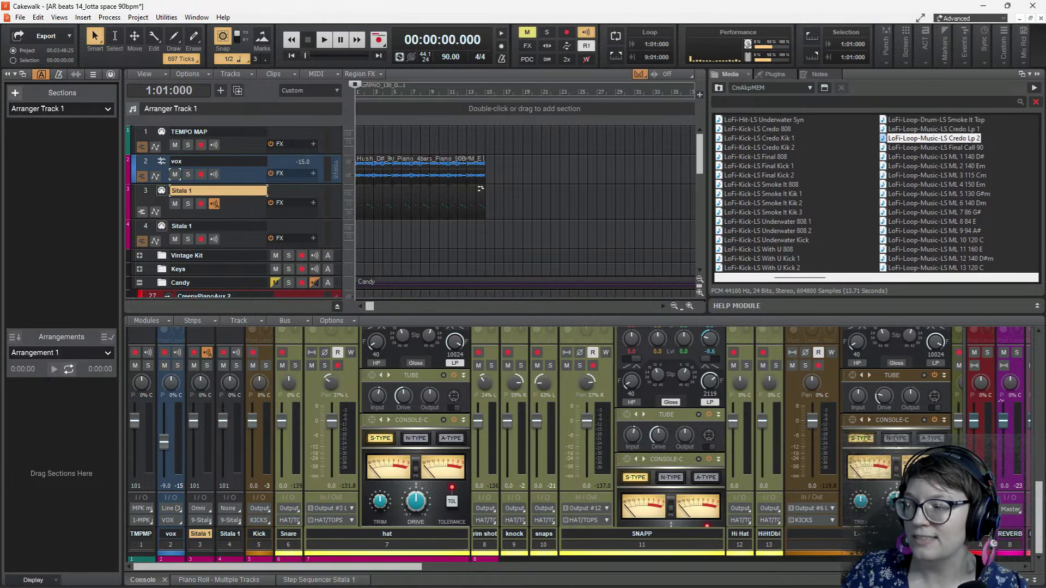